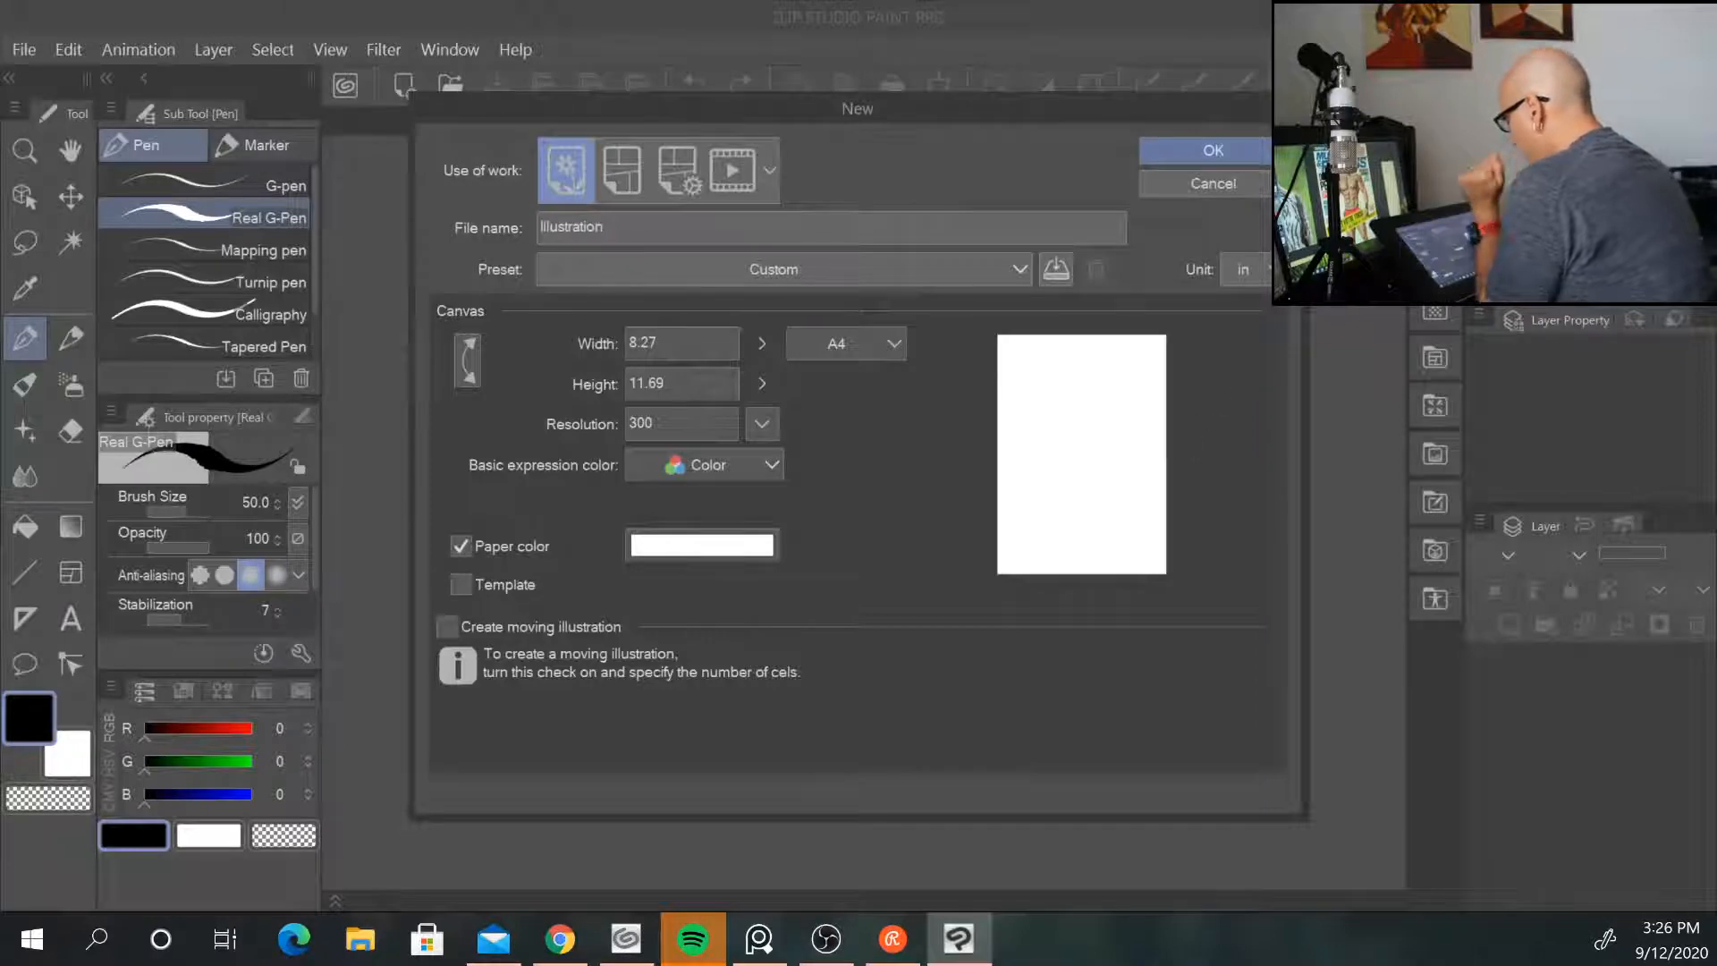
Step: Create a new A4 color illustration canvas at 300 dpi and choose the Real pencil for sketching
left_click(1218, 150)
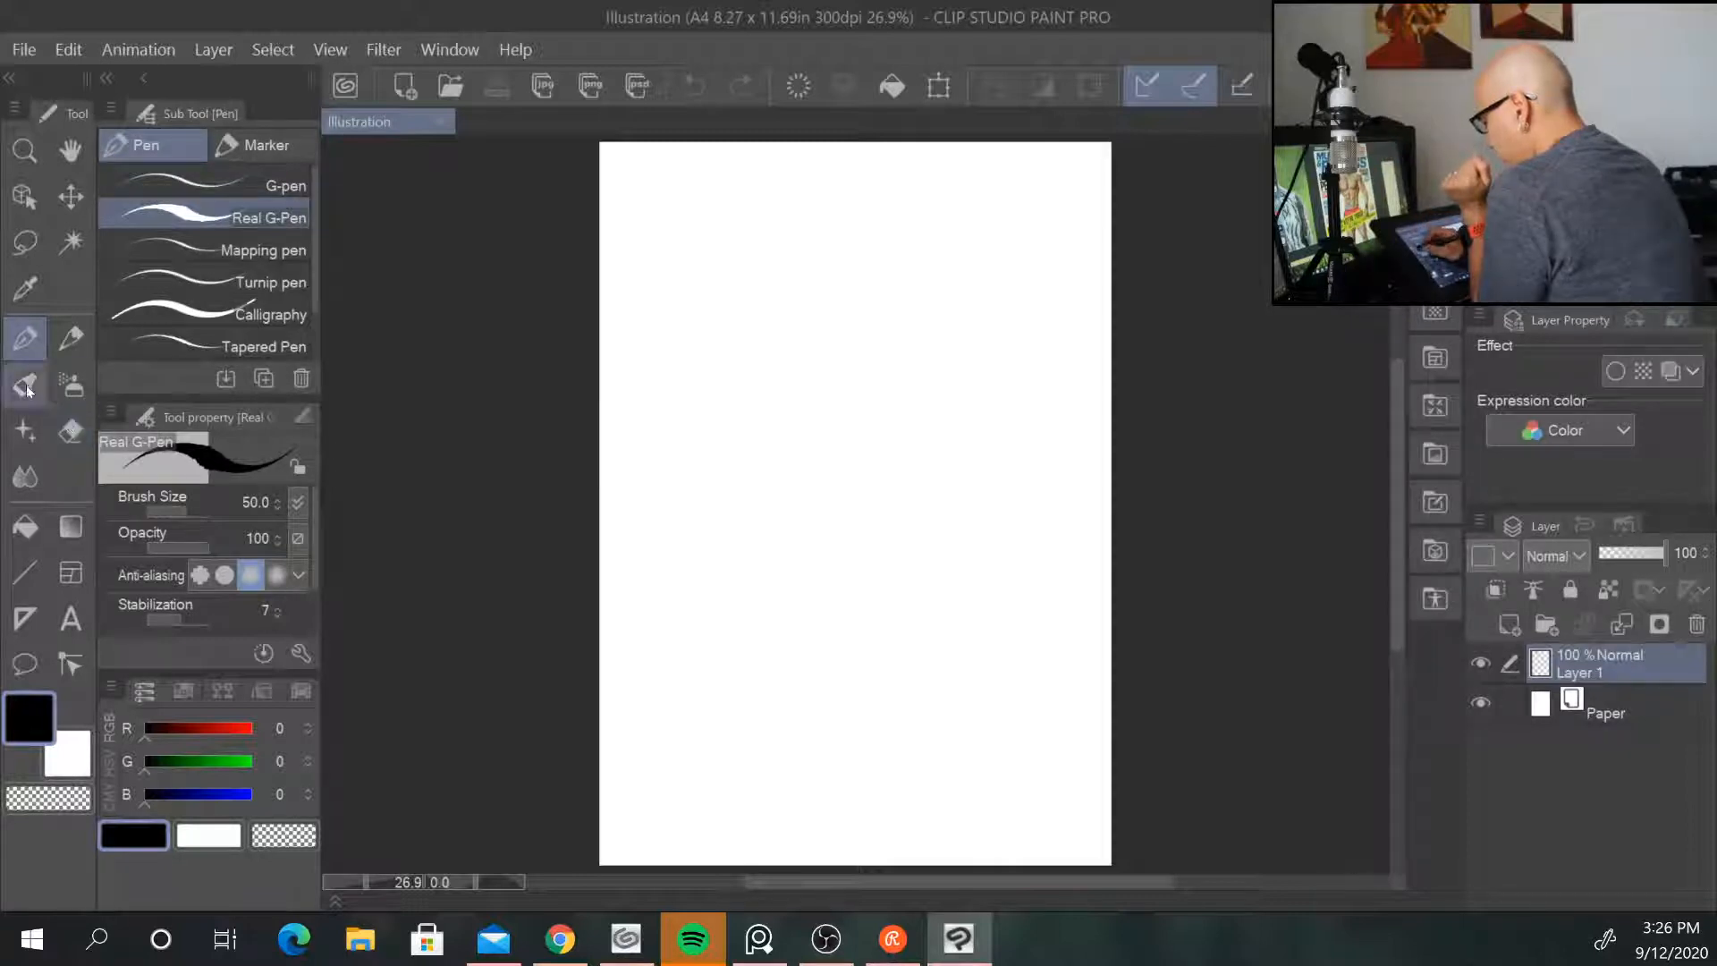
left_click(72, 342)
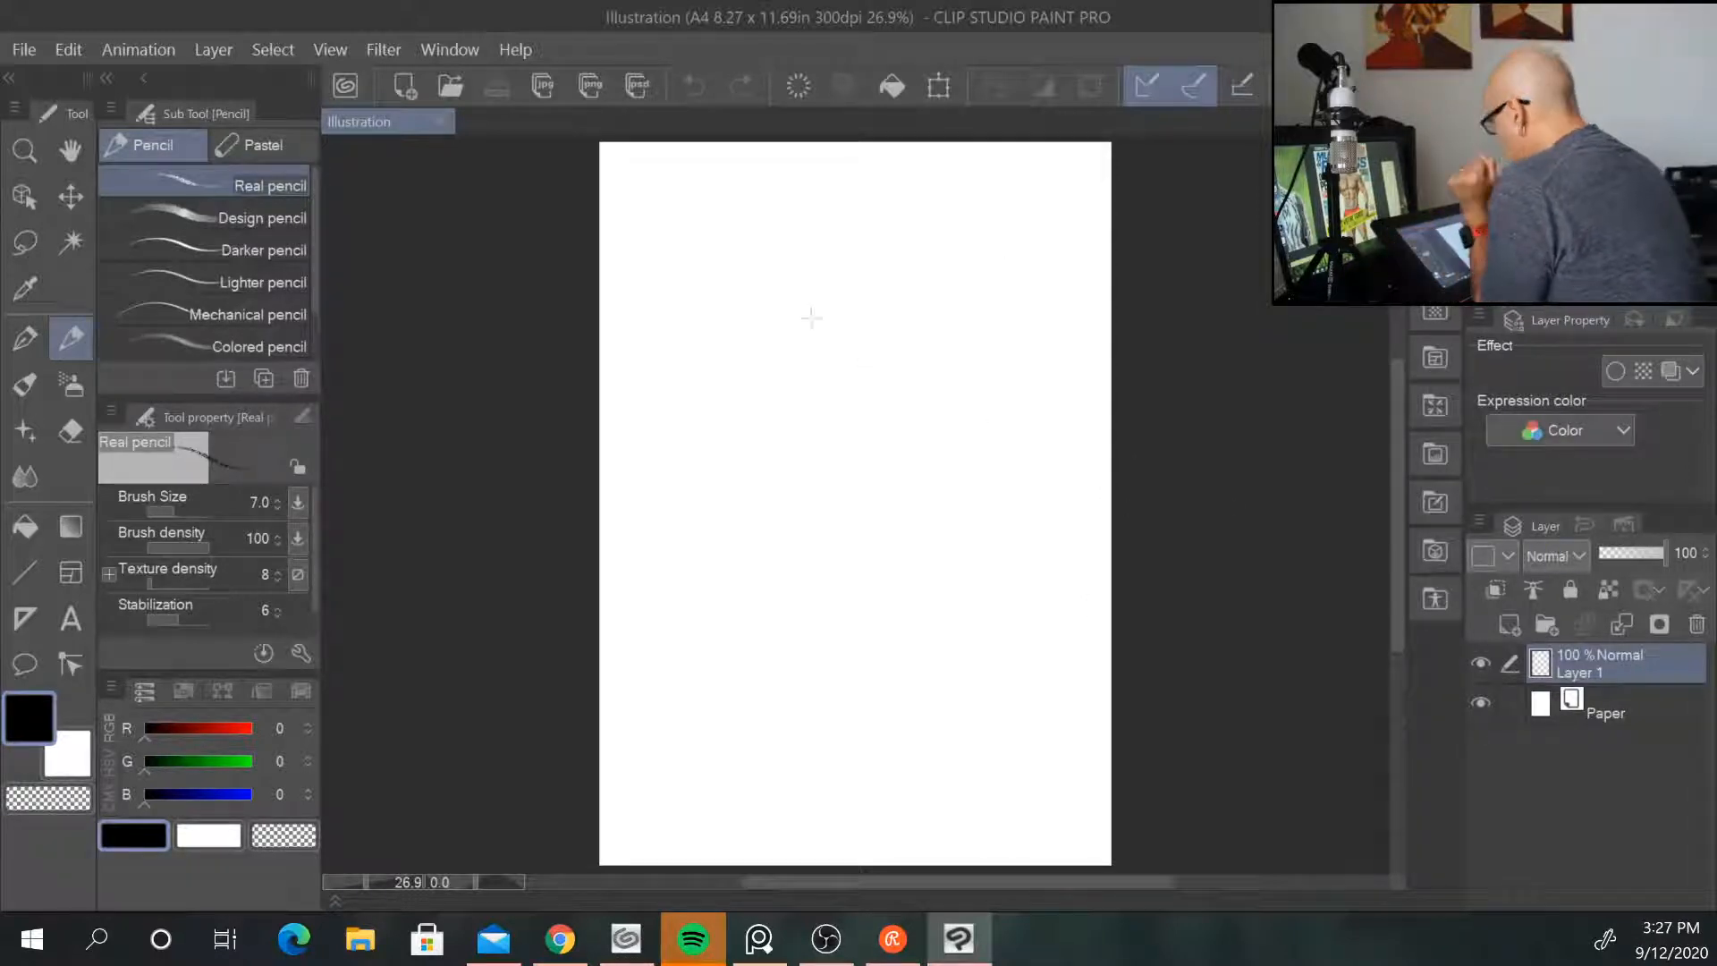
Step: Sketch the figure's construction lines: shoulder line, vertical spine, round head, rib cage and the upper arm on the canvas's left side
mouse_move(747, 353)
left_mouse_down()
mouse_move(939, 358)
mouse_move(845, 474)
left_mouse_up()
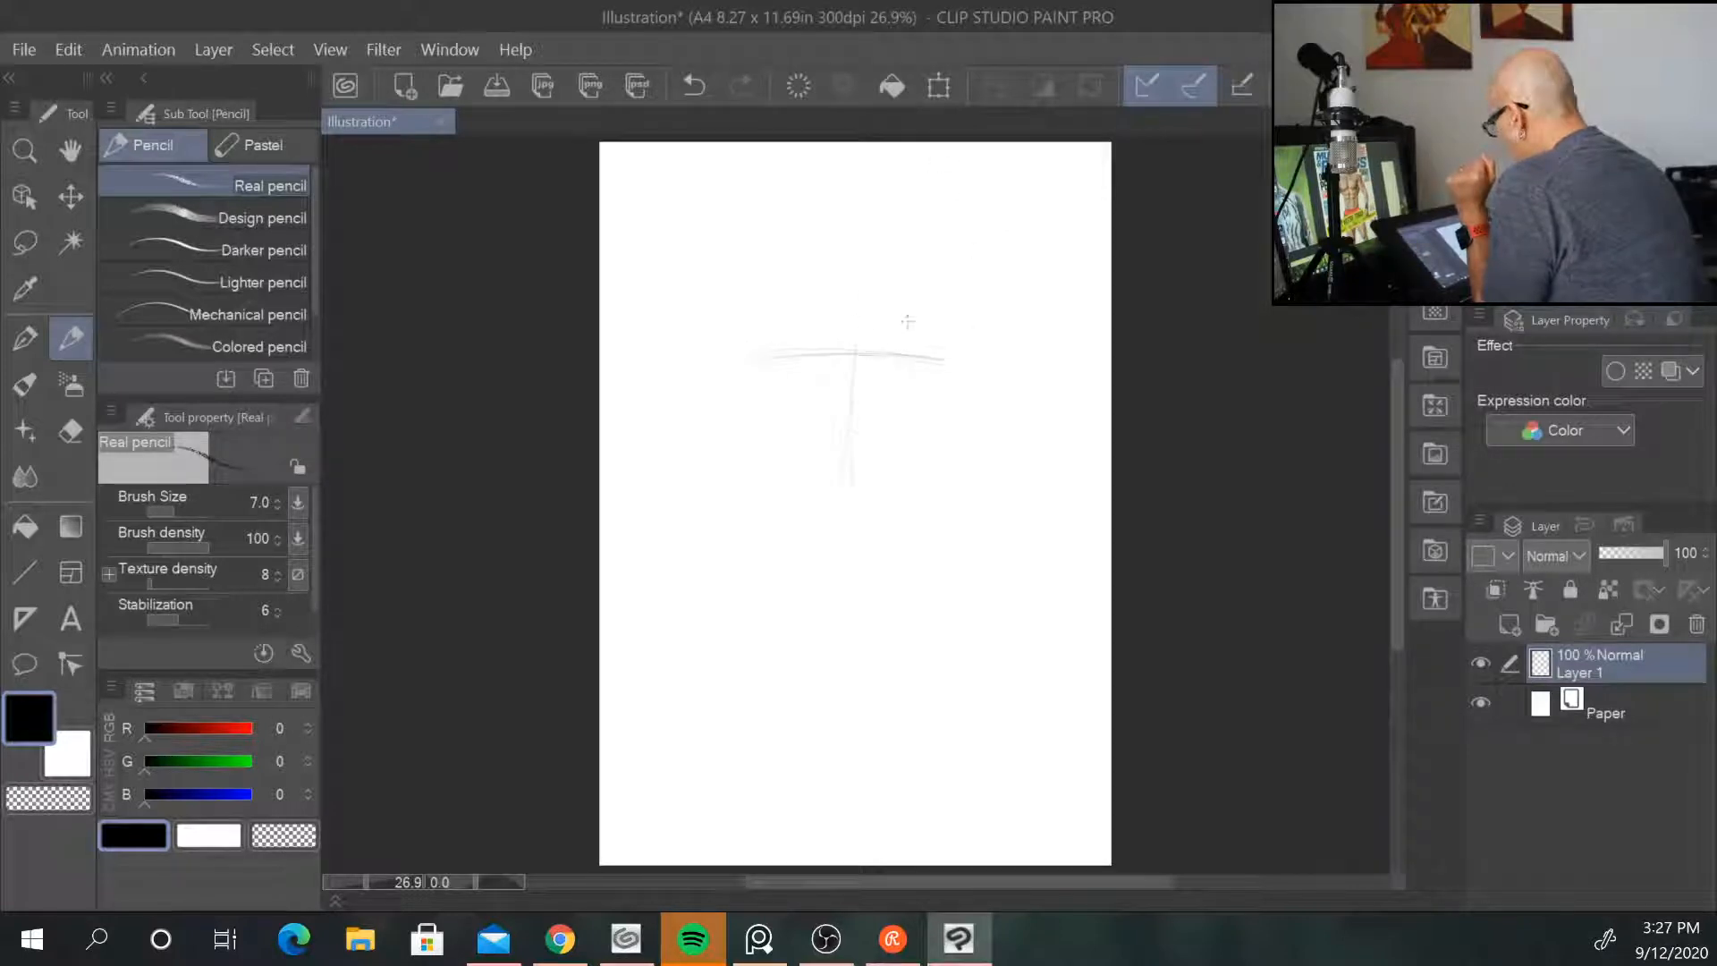
left_click_drag(852, 358, 853, 458)
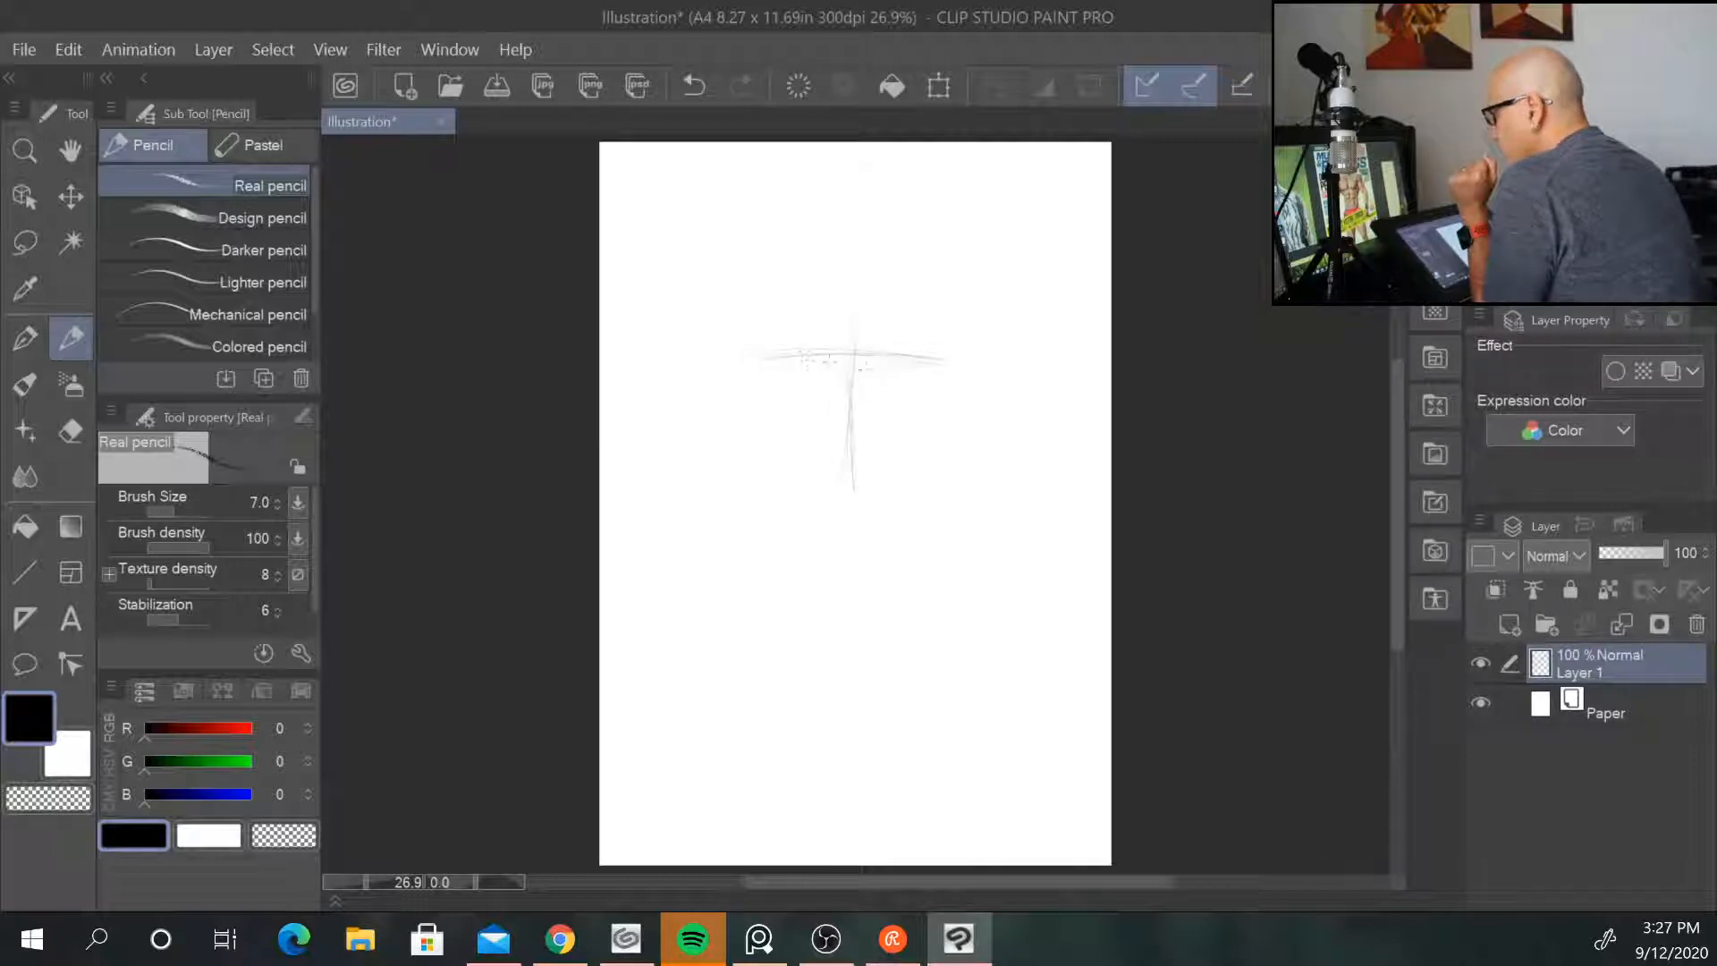
left_click_drag(749, 362, 946, 362)
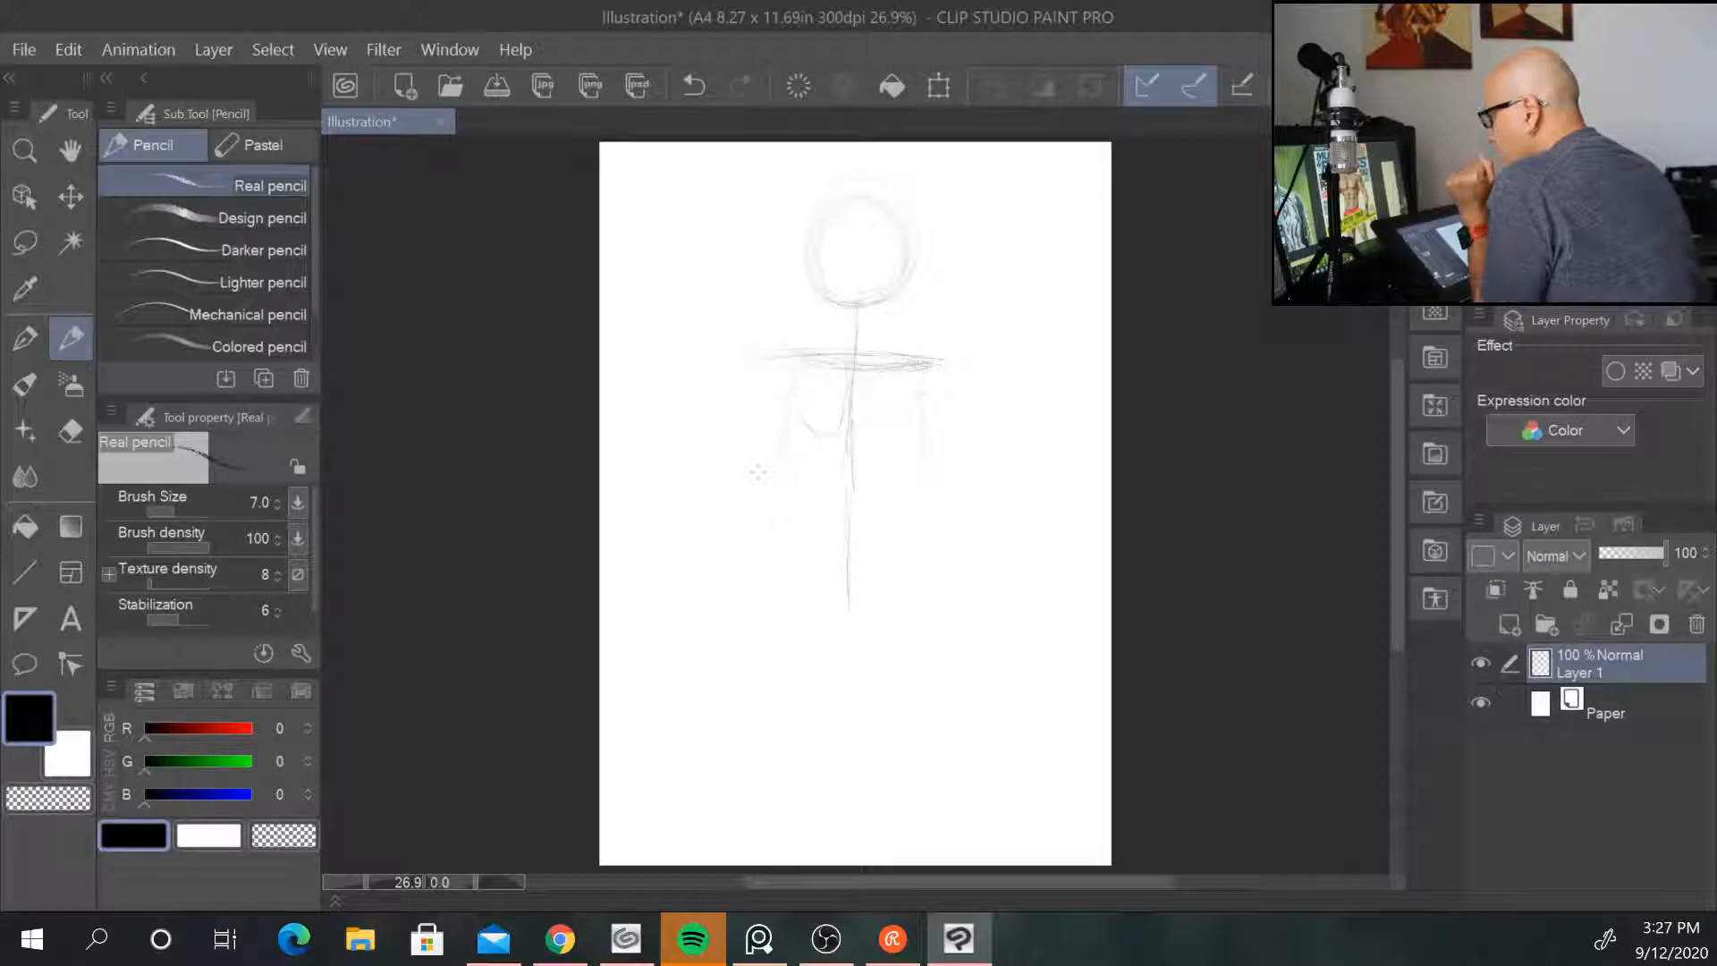
left_click_drag(815, 515, 854, 488)
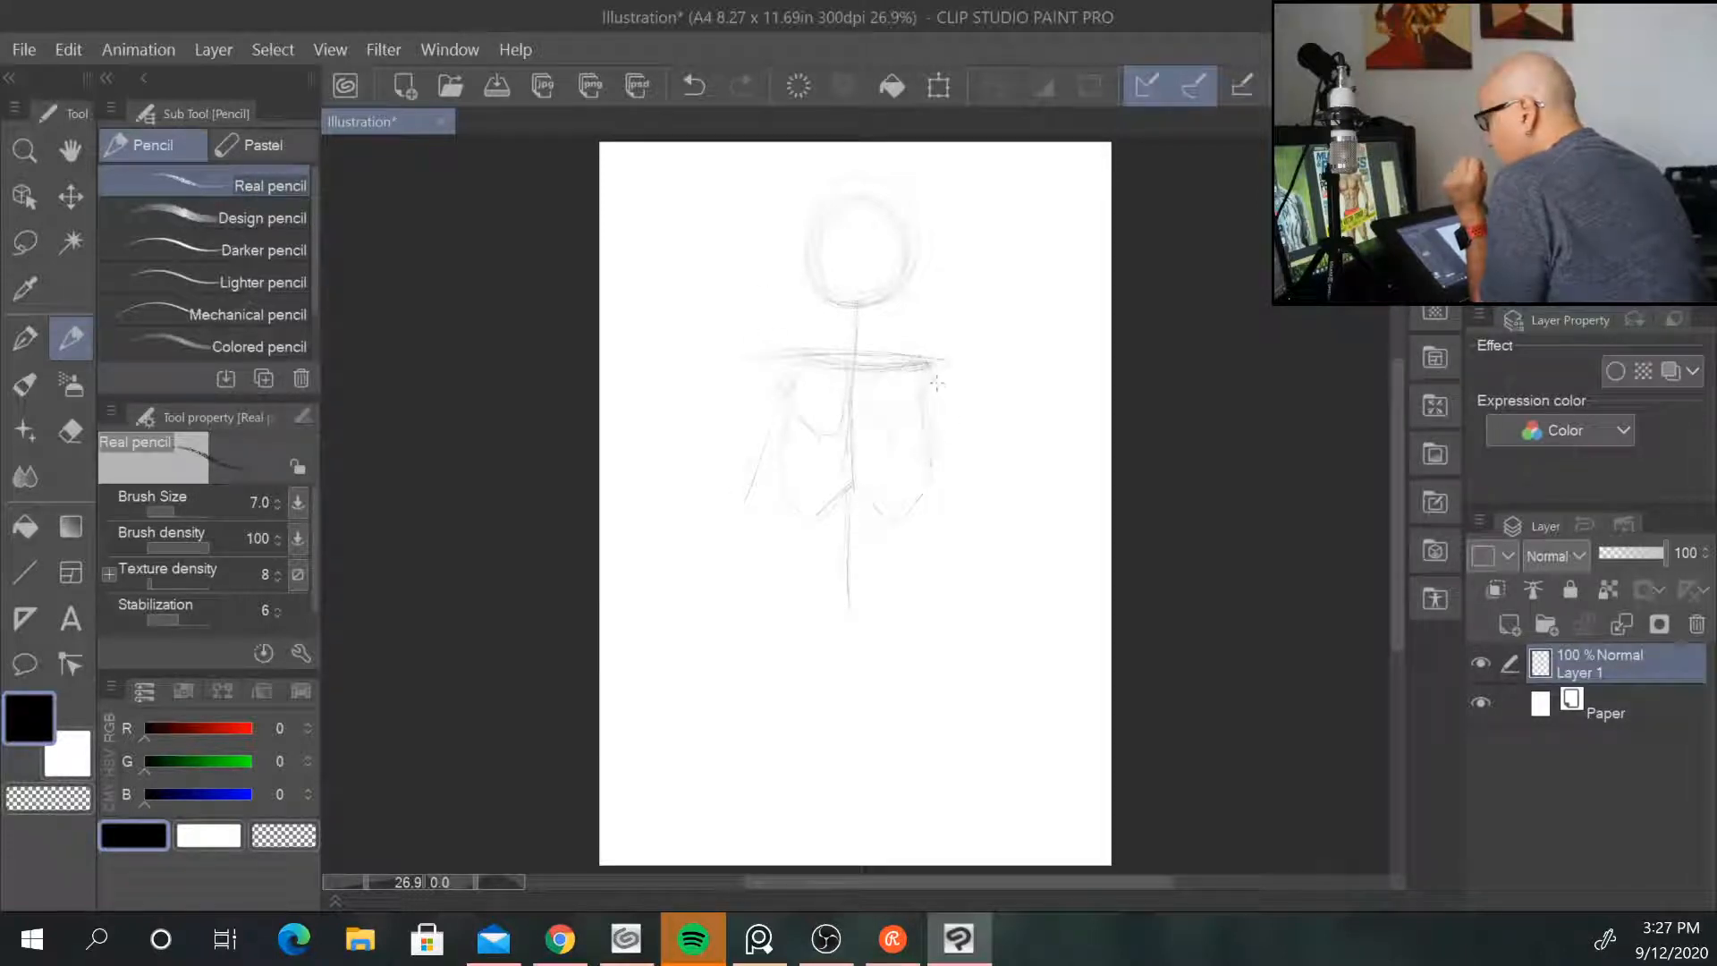
left_click_drag(725, 509, 742, 526)
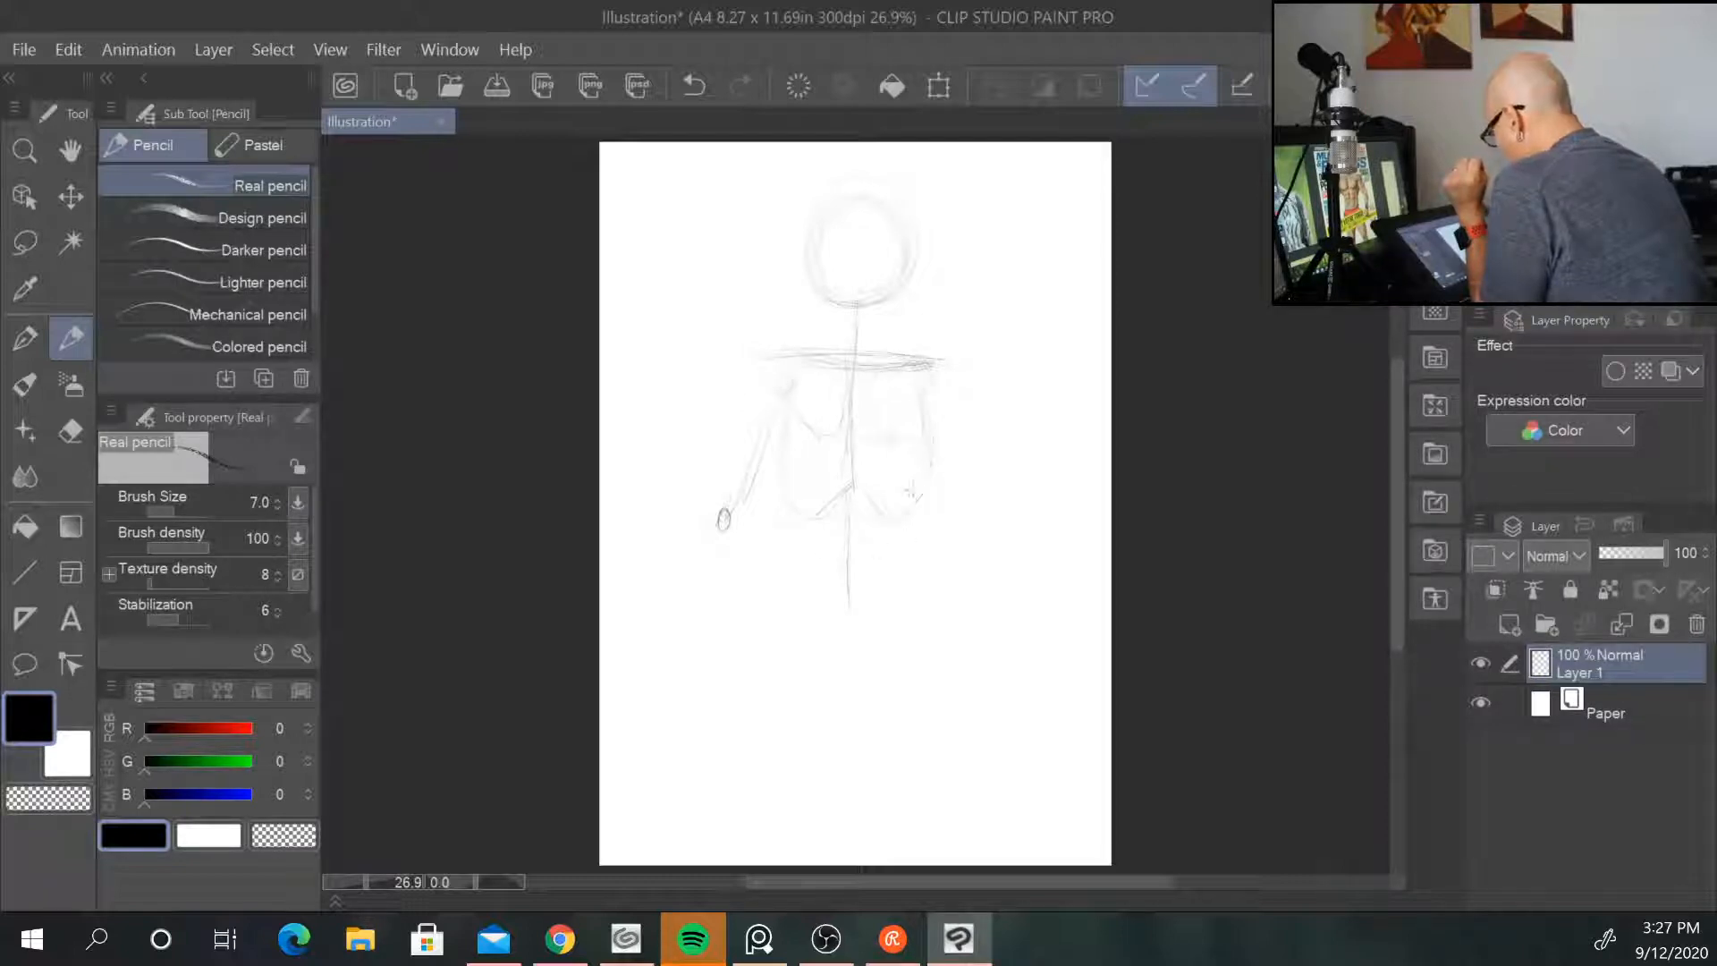
Step: Sketch the pelvis below the spine, with hip joints, upper legs running off the page and waist lines up to the ribs
mouse_move(815, 603)
left_mouse_down()
mouse_move(883, 614)
mouse_move(818, 619)
mouse_move(917, 610)
left_mouse_up()
mouse_move(802, 606)
left_mouse_down()
mouse_move(885, 625)
mouse_move(915, 592)
left_mouse_up()
mouse_move(787, 572)
left_mouse_down()
mouse_move(796, 610)
mouse_move(863, 637)
mouse_move(913, 579)
mouse_move(791, 575)
mouse_move(918, 642)
mouse_move(836, 684)
mouse_move(802, 664)
mouse_move(771, 720)
left_mouse_up()
left_click_drag(899, 659, 925, 714)
left_click_drag(928, 778, 935, 864)
left_click_drag(775, 760, 762, 856)
mouse_move(801, 655)
left_mouse_down()
mouse_move(760, 679)
mouse_move(767, 863)
left_mouse_up()
mouse_move(892, 673)
left_mouse_down()
mouse_move(932, 699)
mouse_move(925, 791)
left_mouse_up()
mouse_move(786, 595)
left_mouse_down()
mouse_move(791, 673)
mouse_move(827, 696)
mouse_move(921, 681)
left_mouse_up()
mouse_move(921, 593)
left_mouse_down()
mouse_move(911, 655)
mouse_move(916, 636)
left_mouse_up()
left_click_drag(854, 626, 837, 651)
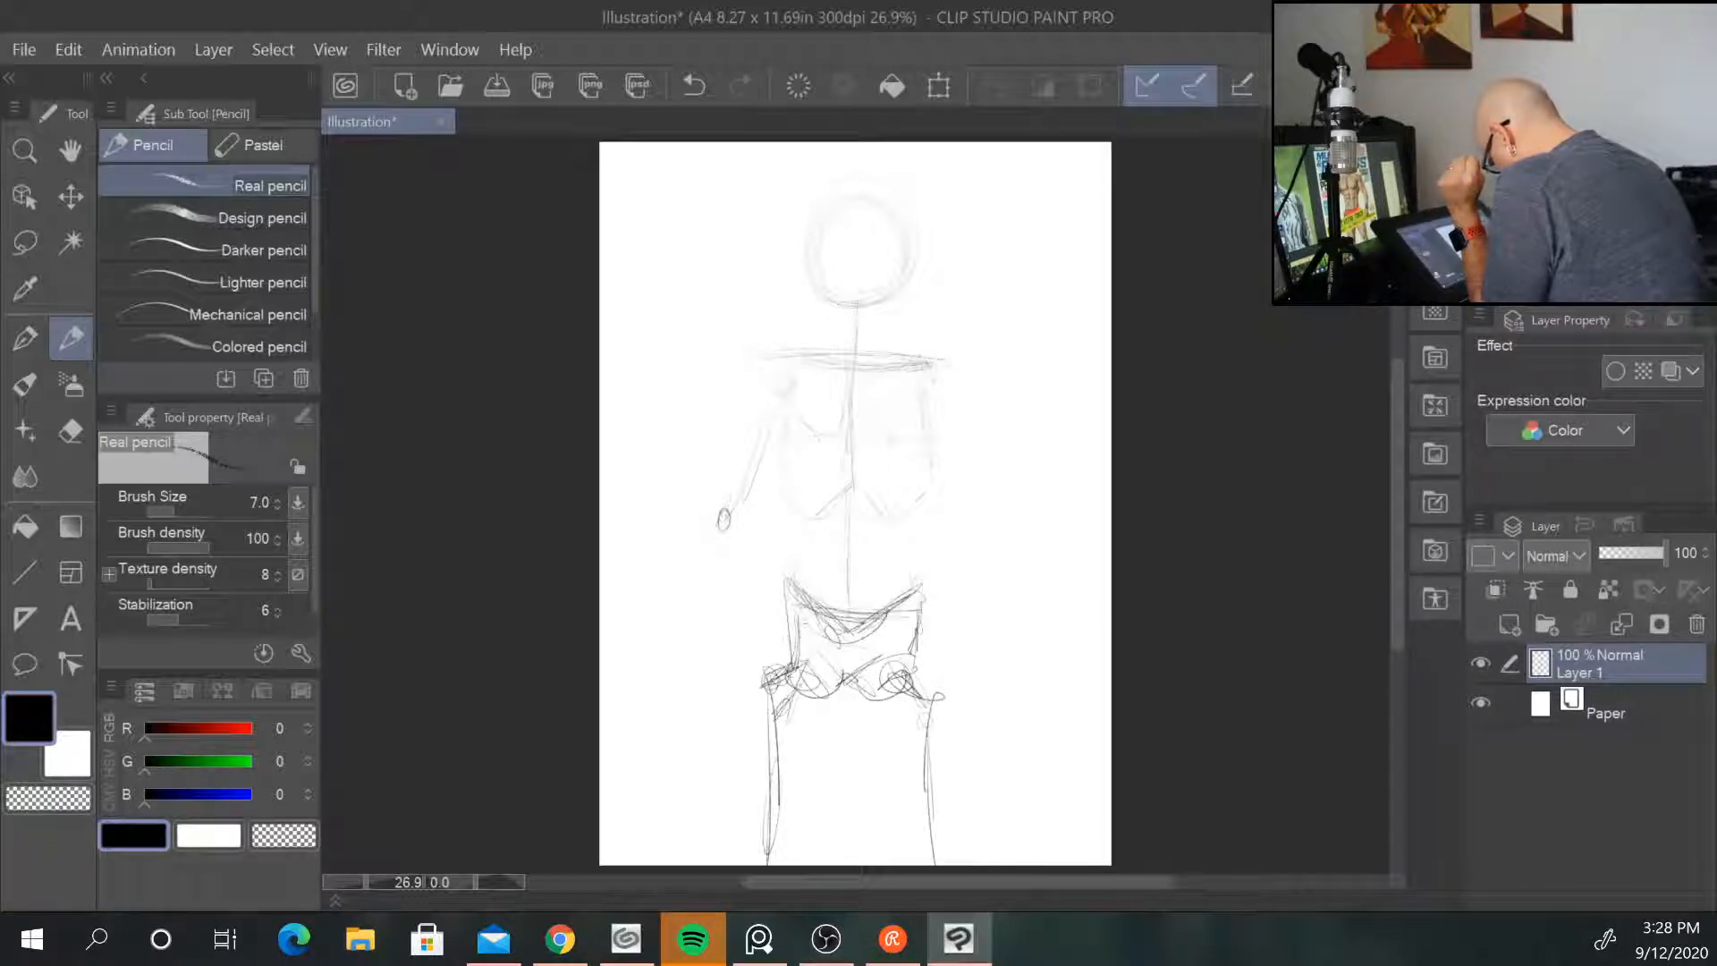
left_click_drag(918, 552, 911, 577)
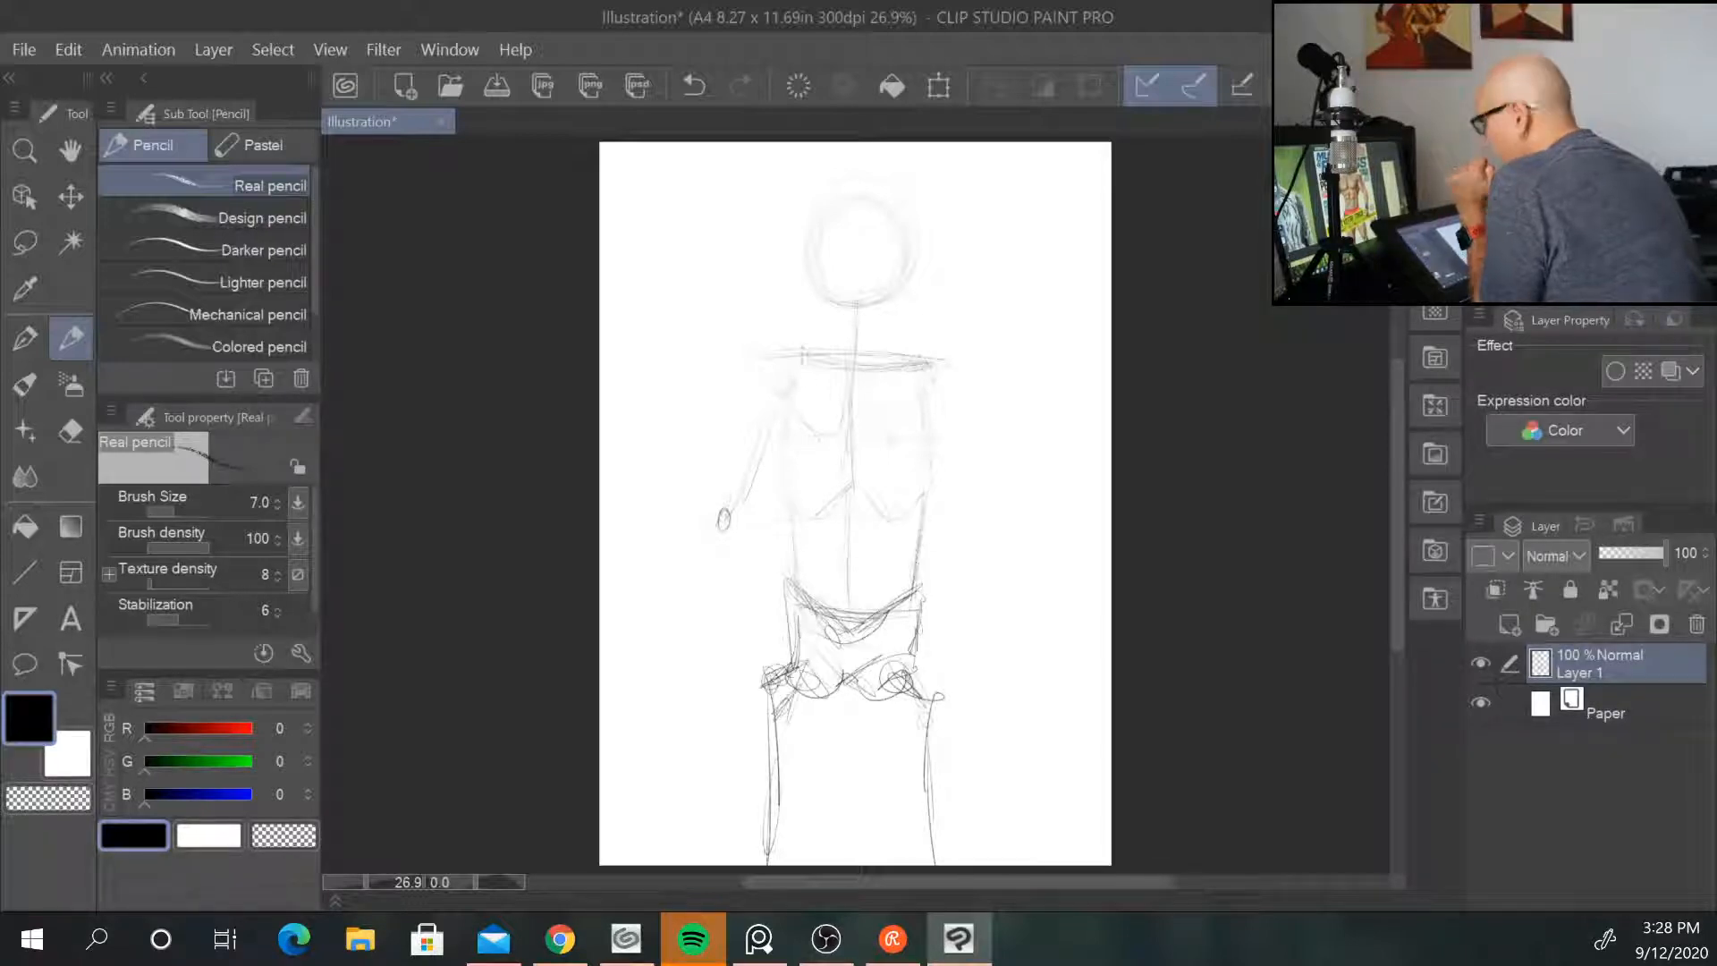
Step: Sketch both arms hanging at the sides with shoulder and elbow joints and forearm lines, and reinforce the collarbone line
left_click_drag(935, 374, 971, 502)
mouse_move(946, 428)
left_mouse_down()
mouse_move(970, 505)
mouse_move(999, 513)
left_mouse_up()
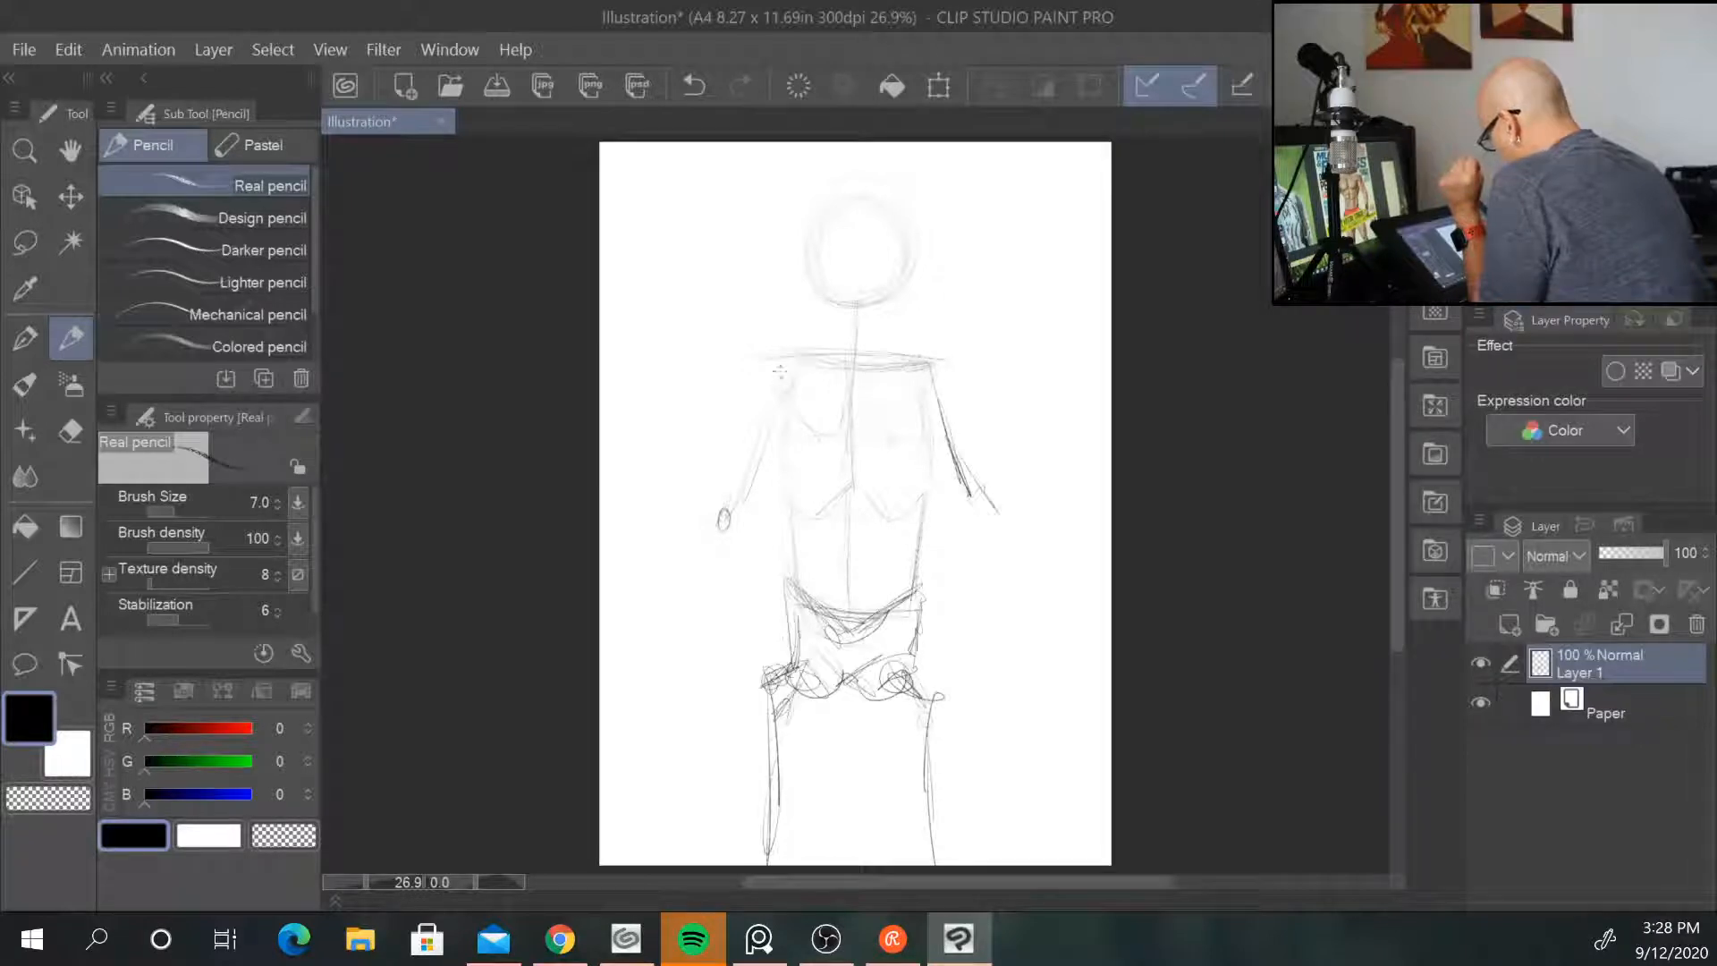
left_click_drag(749, 461, 735, 494)
mouse_move(760, 387)
left_mouse_down()
mouse_move(782, 399)
mouse_move(715, 541)
mouse_move(739, 515)
left_mouse_up()
mouse_move(934, 381)
left_mouse_down()
mouse_move(1003, 529)
mouse_move(957, 392)
left_mouse_up()
left_click_drag(979, 478, 1002, 503)
mouse_move(912, 366)
left_mouse_down()
mouse_move(775, 354)
mouse_move(854, 369)
mouse_move(795, 375)
mouse_move(917, 379)
mouse_move(837, 377)
left_mouse_up()
left_click_drag(994, 504, 993, 529)
left_click_drag(716, 548, 704, 640)
left_click_drag(999, 558, 1007, 672)
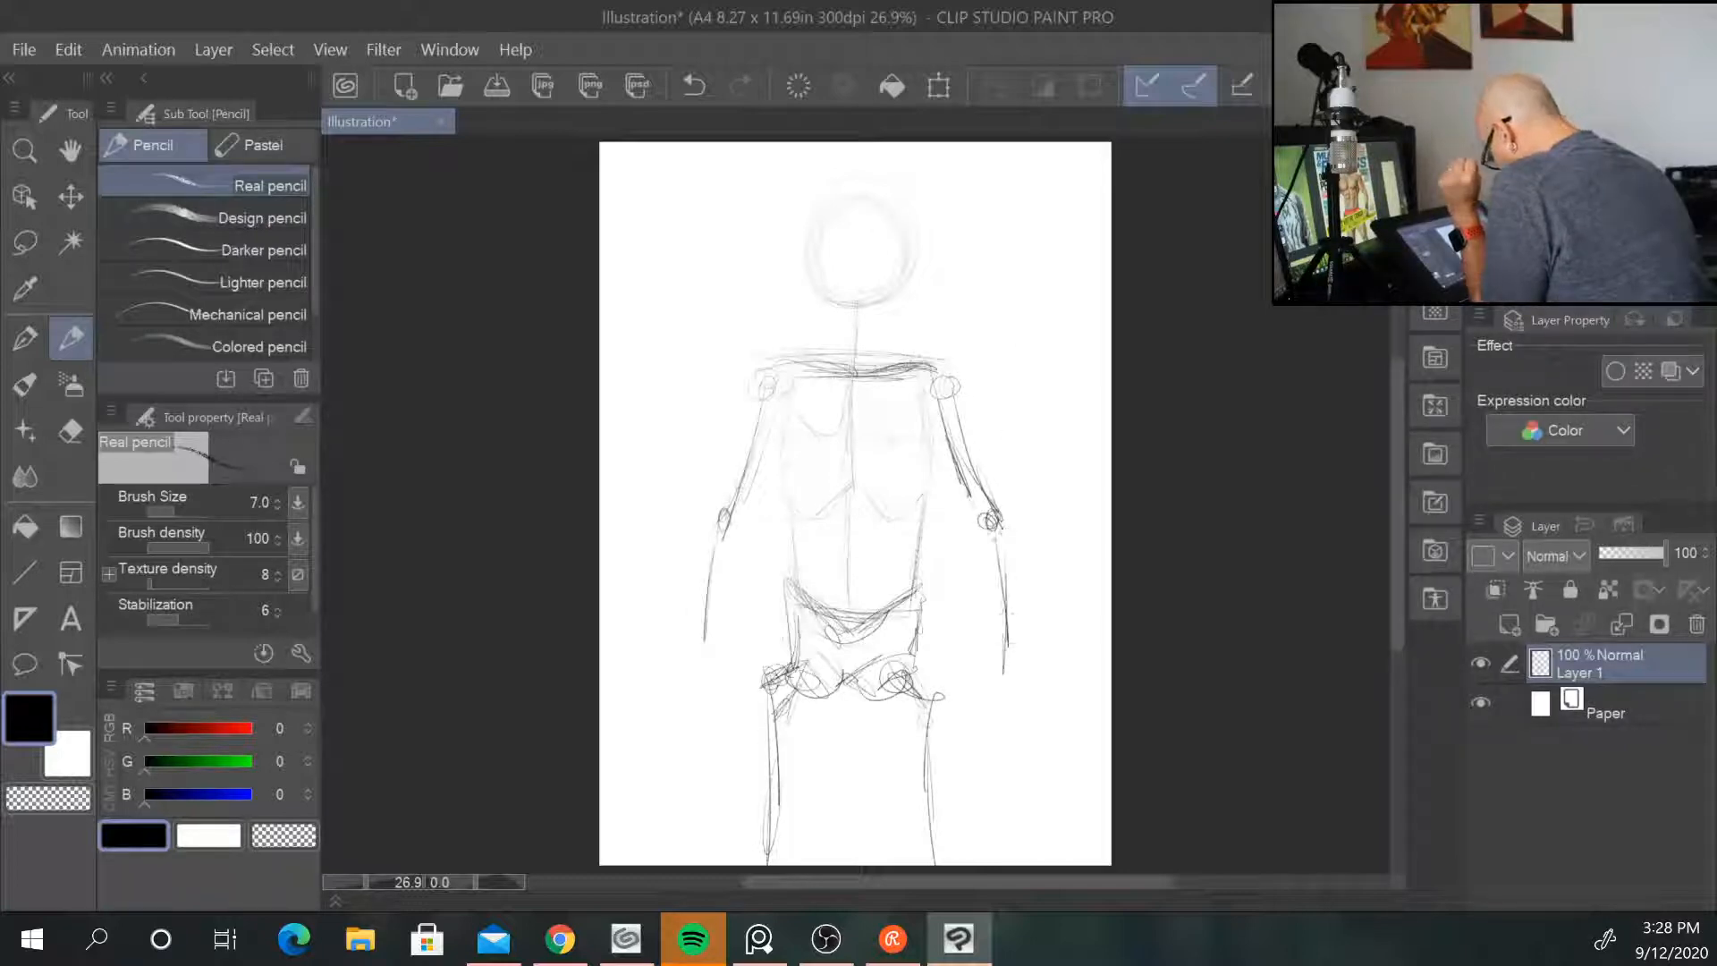
left_click_drag(998, 555, 1005, 654)
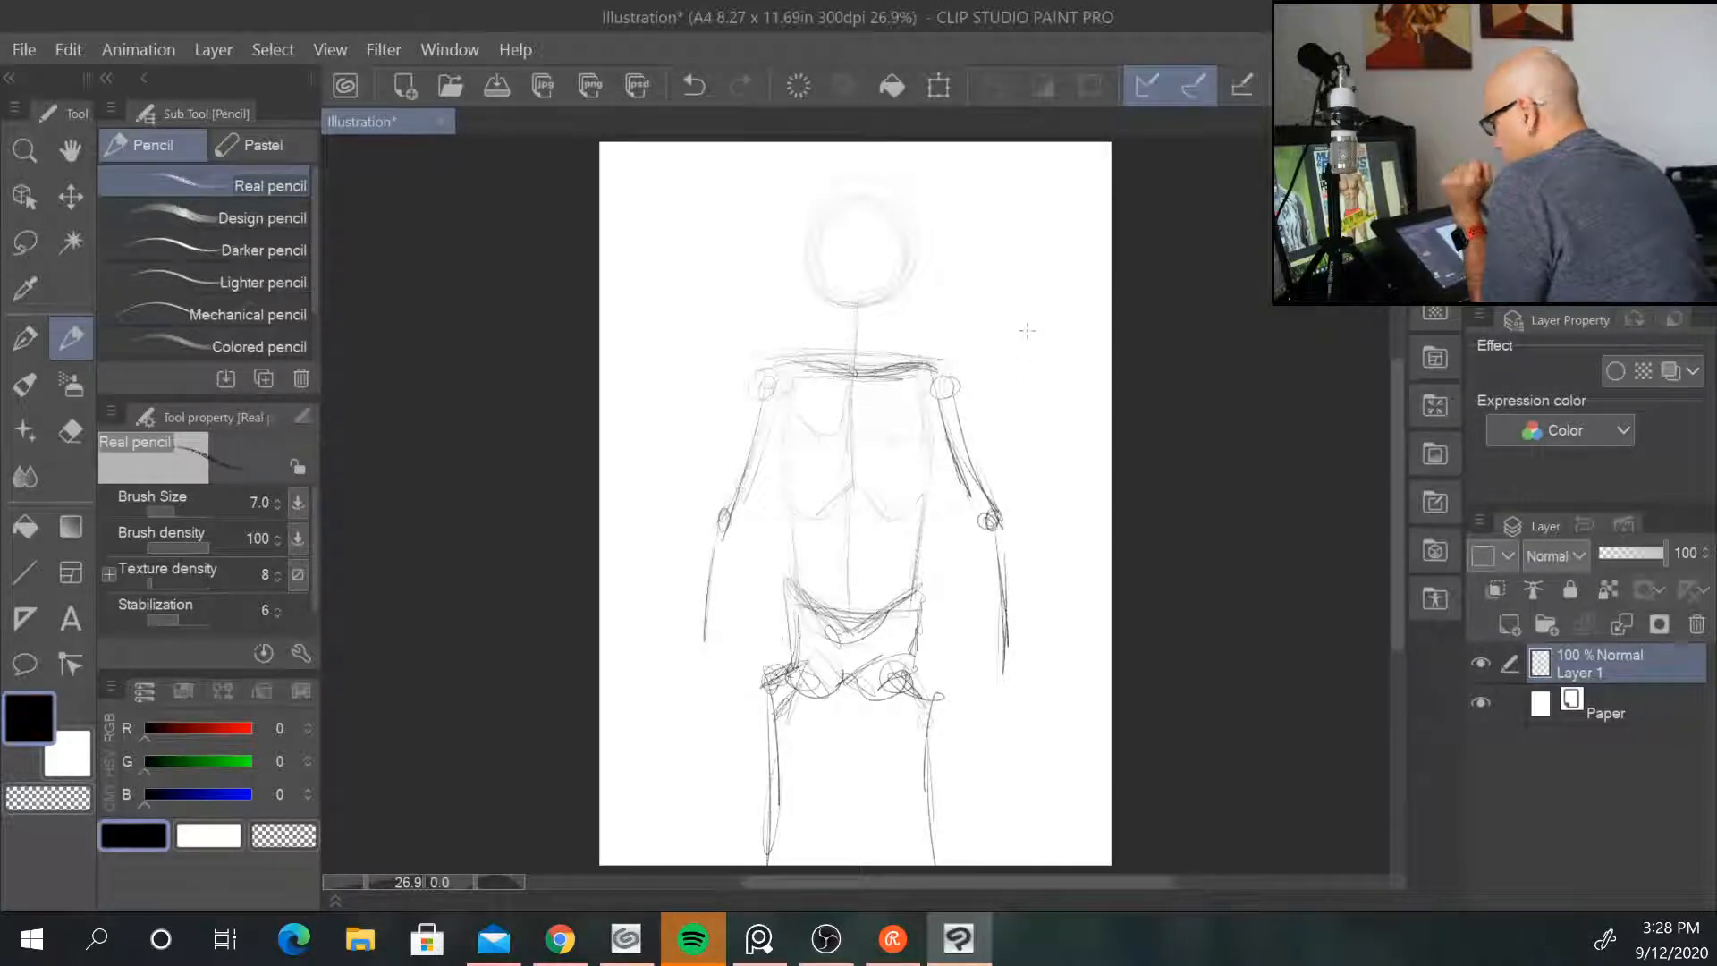
Step: Block in both hands as boxes at the ends of the forearms, aligned on a horizontal guide line at hip level
mouse_move(688, 649)
left_mouse_down()
mouse_move(722, 643)
mouse_move(689, 649)
mouse_move(689, 699)
left_mouse_up()
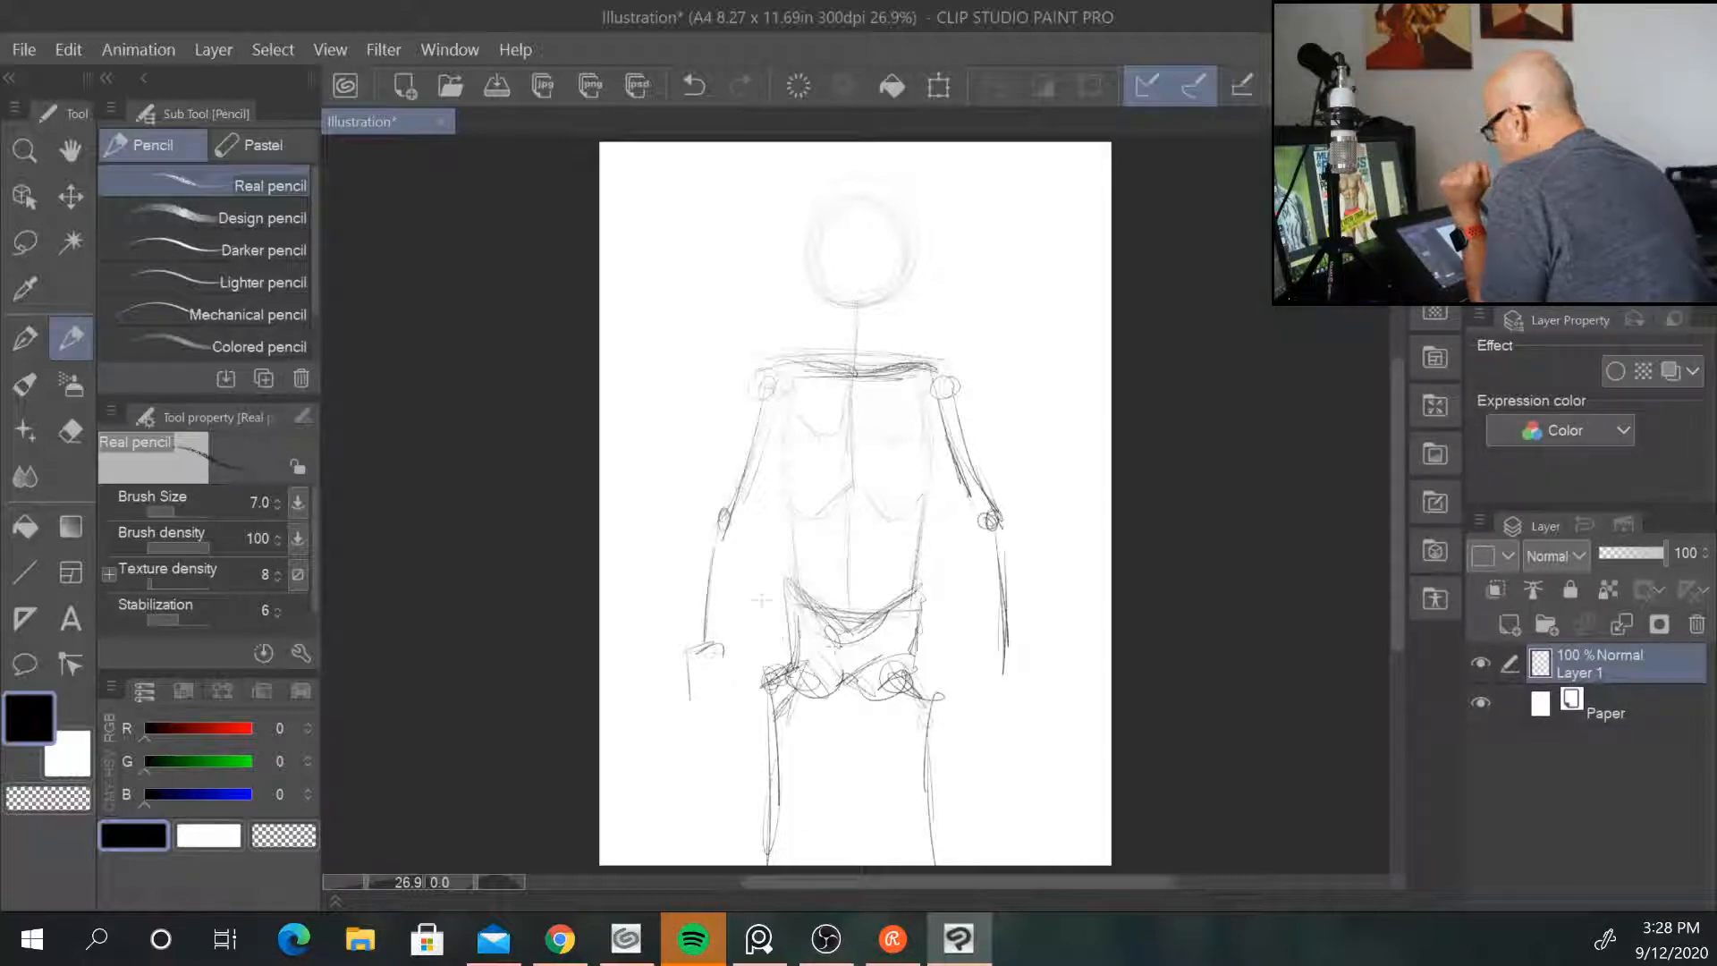
mouse_move(680, 615)
left_mouse_down()
mouse_move(736, 612)
mouse_move(685, 646)
left_mouse_up()
mouse_move(686, 639)
left_mouse_down()
mouse_move(686, 684)
mouse_move(716, 678)
left_mouse_up()
left_click_drag(694, 647, 707, 673)
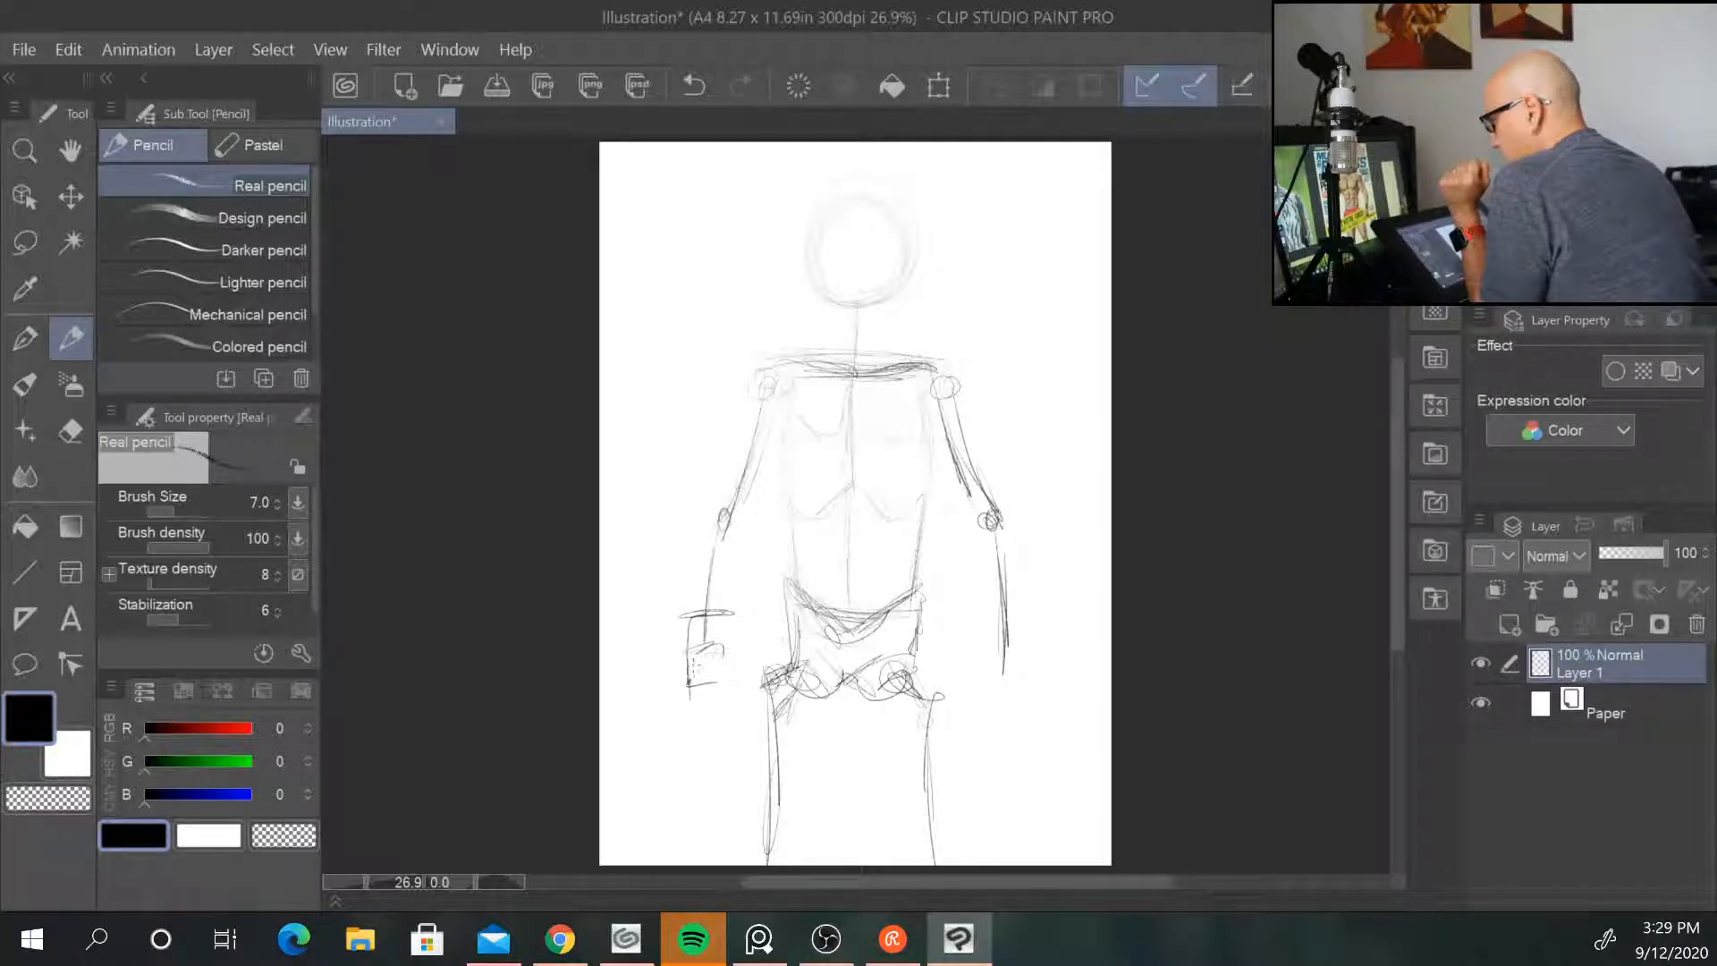
left_click_drag(695, 640, 1055, 642)
mouse_move(700, 646)
left_mouse_down()
mouse_move(725, 659)
mouse_move(691, 673)
mouse_move(747, 693)
mouse_move(693, 714)
mouse_move(745, 707)
left_mouse_up()
left_click_drag(984, 645, 1028, 651)
mouse_move(990, 658)
left_mouse_down()
mouse_move(977, 709)
mouse_move(1030, 706)
left_mouse_up()
mouse_move(1015, 646)
left_mouse_down()
mouse_move(1036, 711)
mouse_move(973, 716)
mouse_move(1035, 711)
left_mouse_up()
mouse_move(971, 646)
left_mouse_down()
mouse_move(974, 714)
mouse_move(1033, 708)
left_mouse_up()
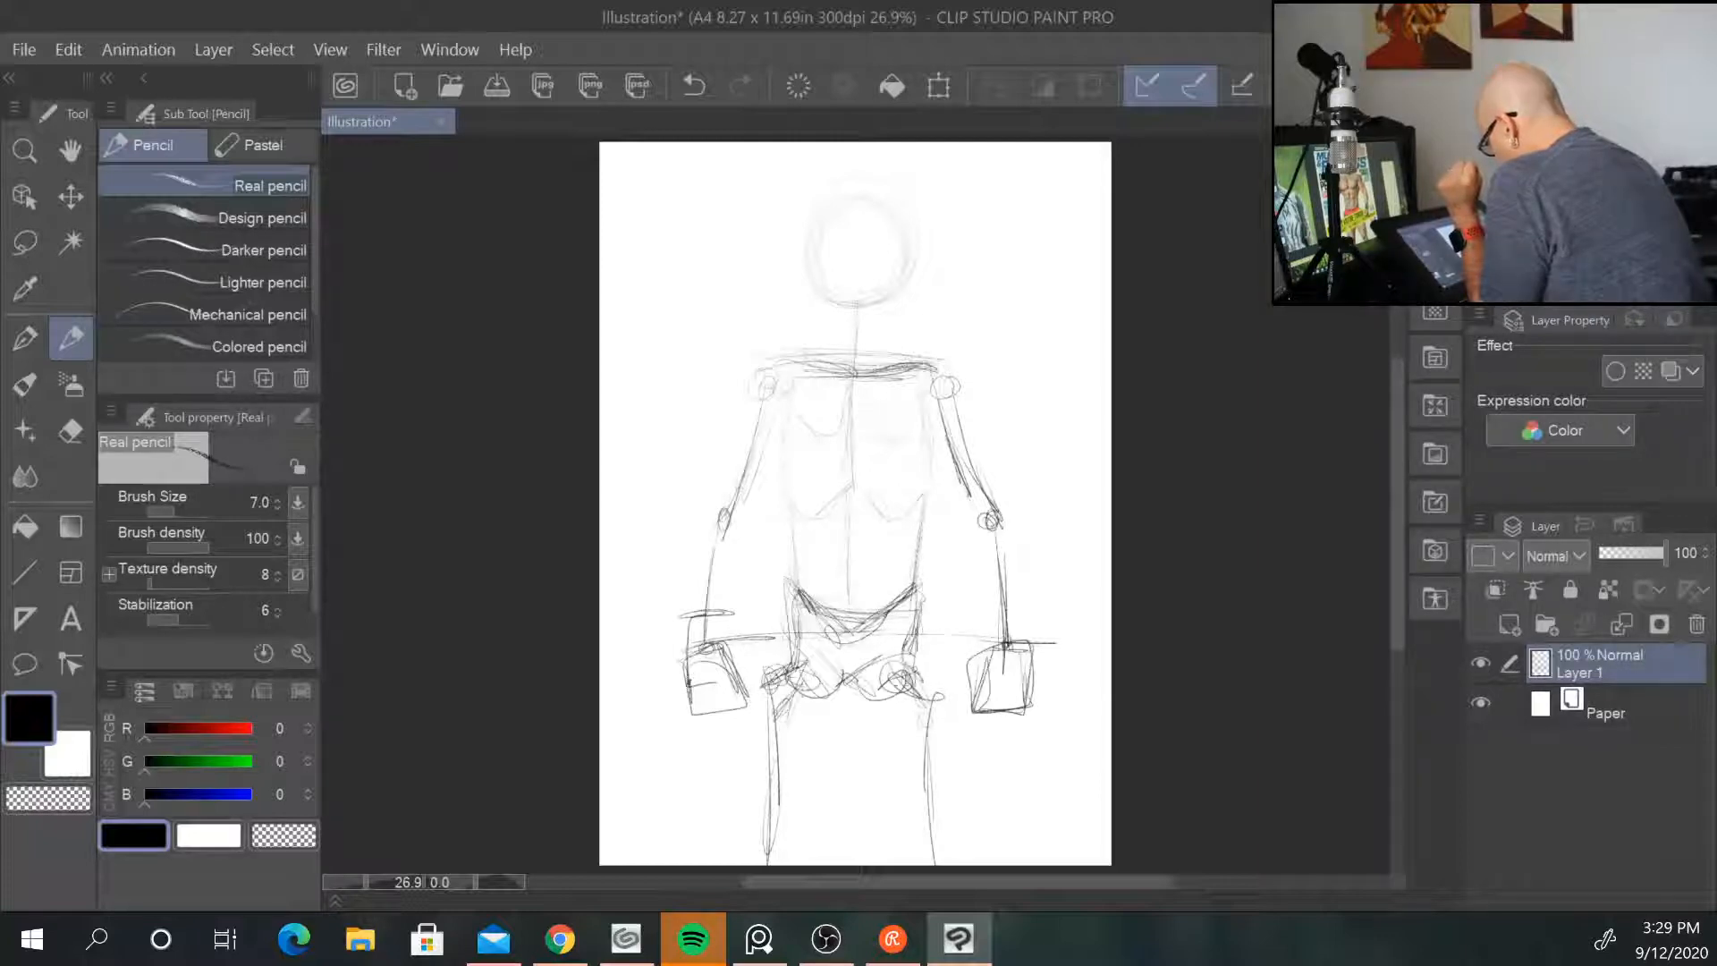
Step: Darken the rib cage outline with its pointed lower edges and draw the sternum down the middle of the chest
left_click_drag(785, 451, 797, 536)
mouse_move(786, 450)
left_mouse_down()
mouse_move(807, 530)
mouse_move(846, 504)
mouse_move(886, 533)
mouse_move(928, 523)
left_mouse_up()
left_click_drag(939, 458, 921, 510)
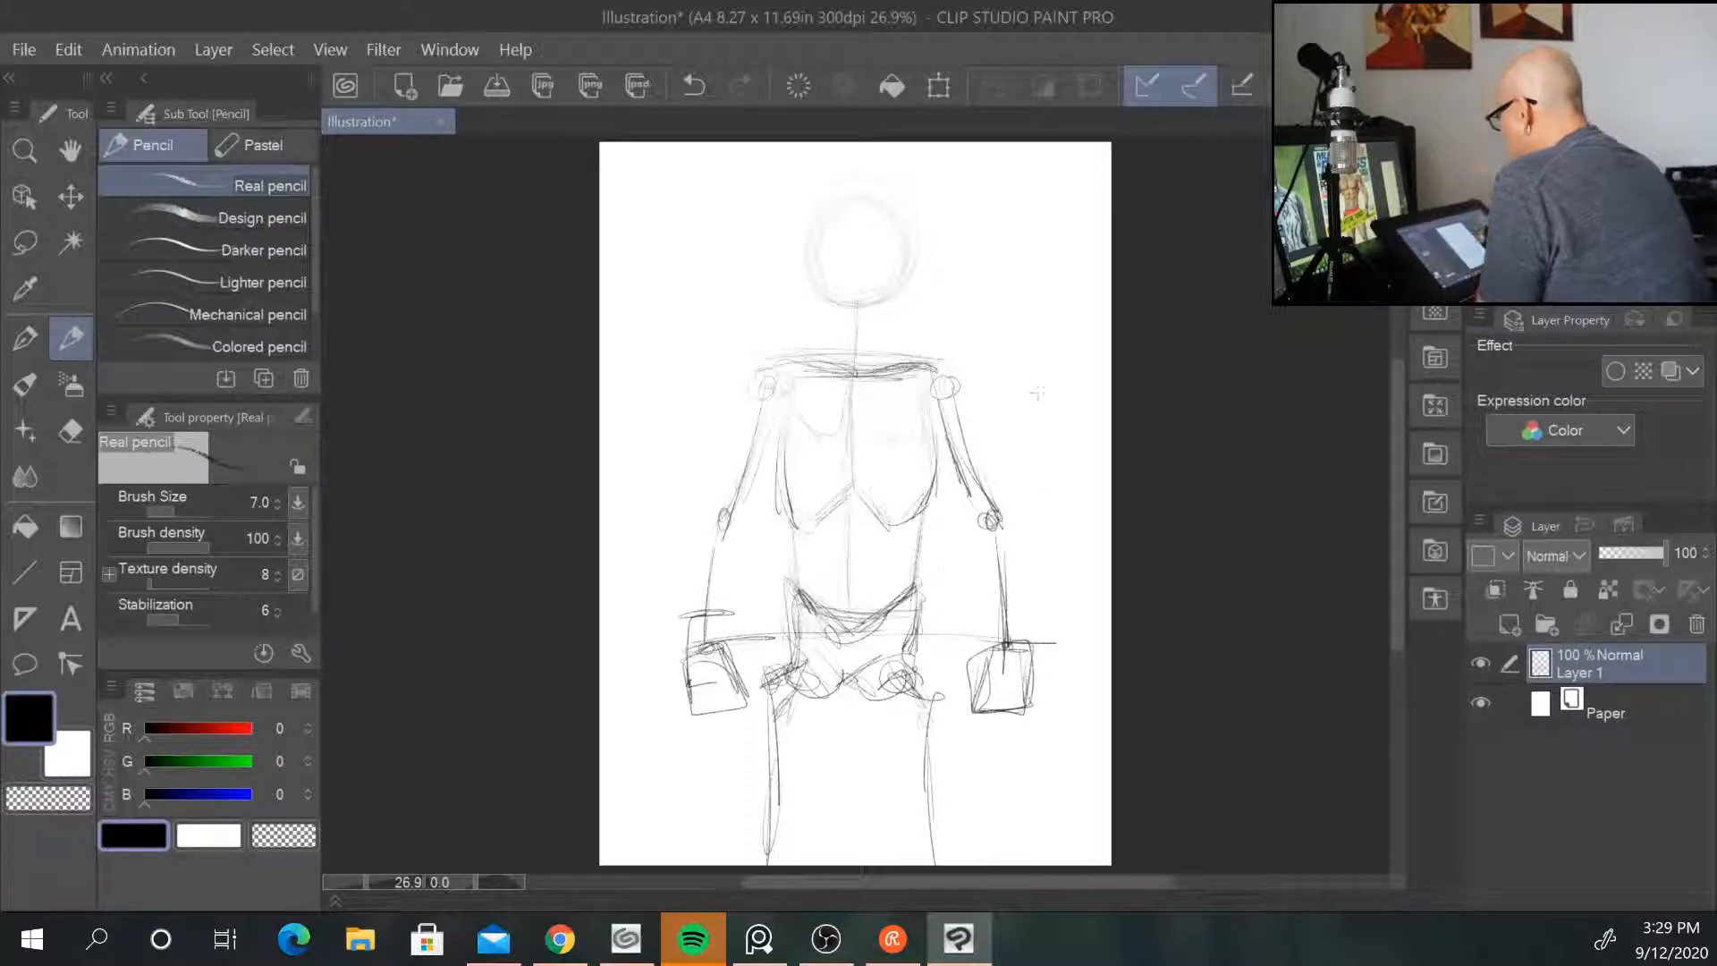
left_click_drag(841, 397, 853, 497)
left_click_drag(862, 384, 857, 485)
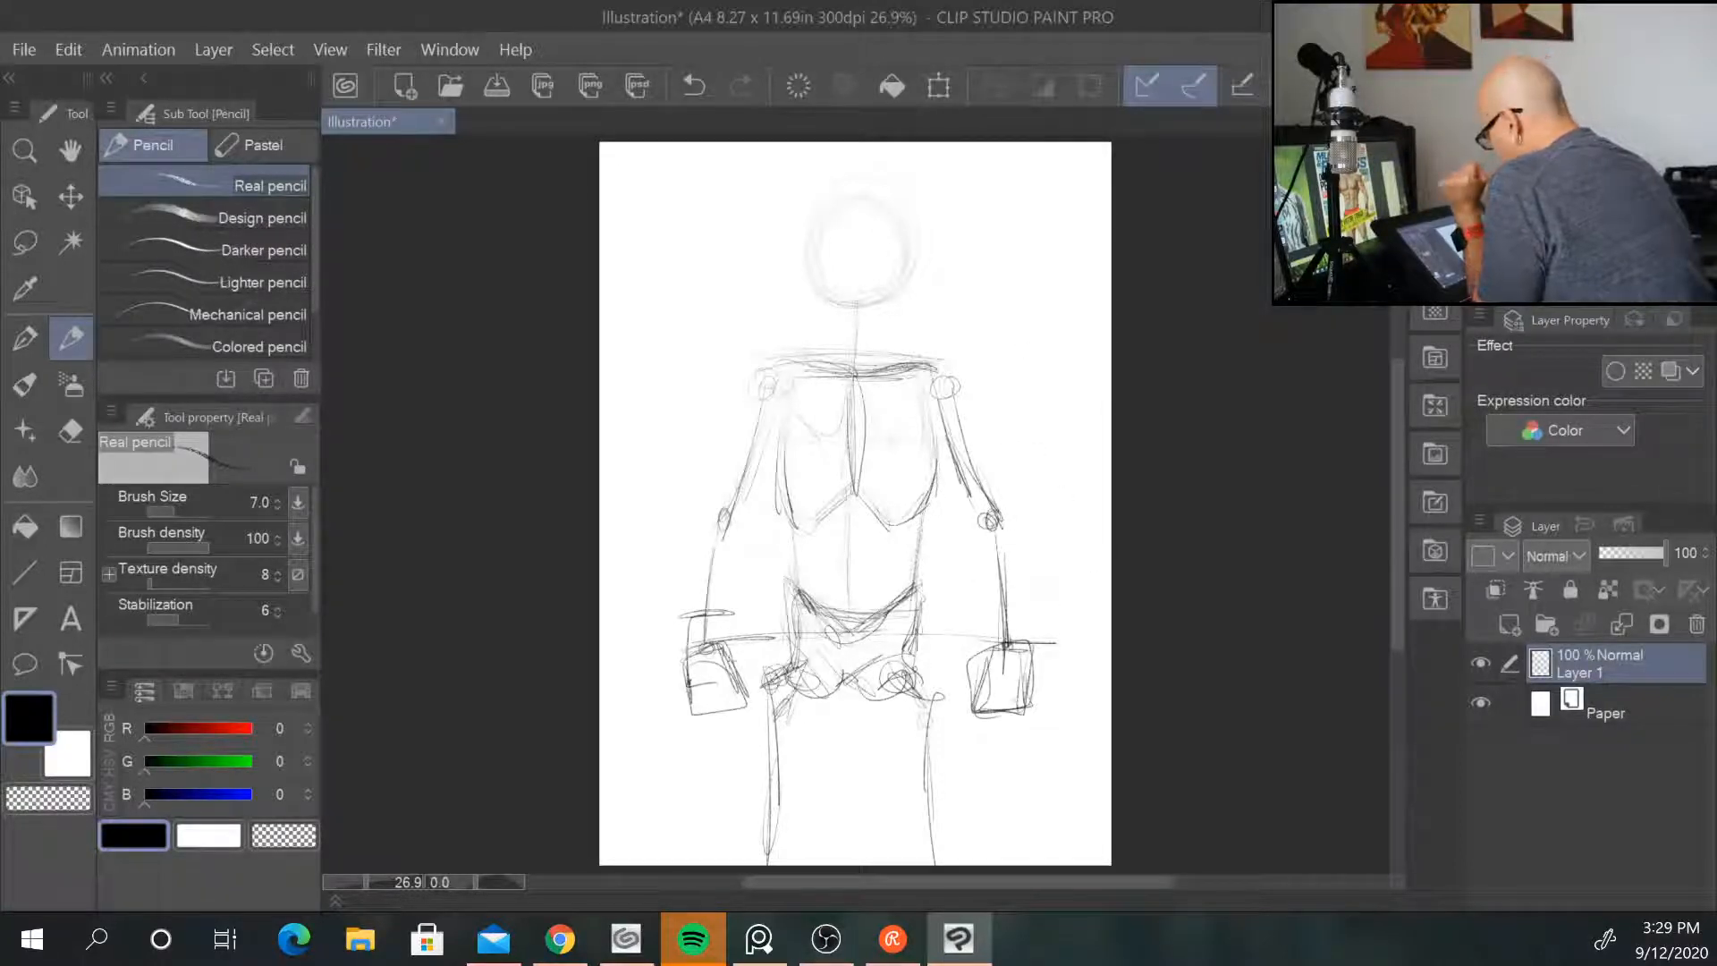
Step: Draw the fingers and thumb over the boxed hand on the canvas's left side
mouse_move(720, 663)
left_mouse_down()
mouse_move(766, 734)
mouse_move(726, 679)
mouse_move(718, 720)
mouse_move(741, 720)
mouse_move(671, 735)
mouse_move(708, 726)
mouse_move(735, 756)
left_mouse_up()
mouse_move(729, 716)
left_mouse_down()
mouse_move(757, 754)
mouse_move(739, 753)
left_mouse_up()
left_click_drag(690, 744, 718, 763)
mouse_move(672, 710)
left_mouse_down()
mouse_move(685, 723)
mouse_move(688, 665)
mouse_move(723, 656)
left_mouse_up()
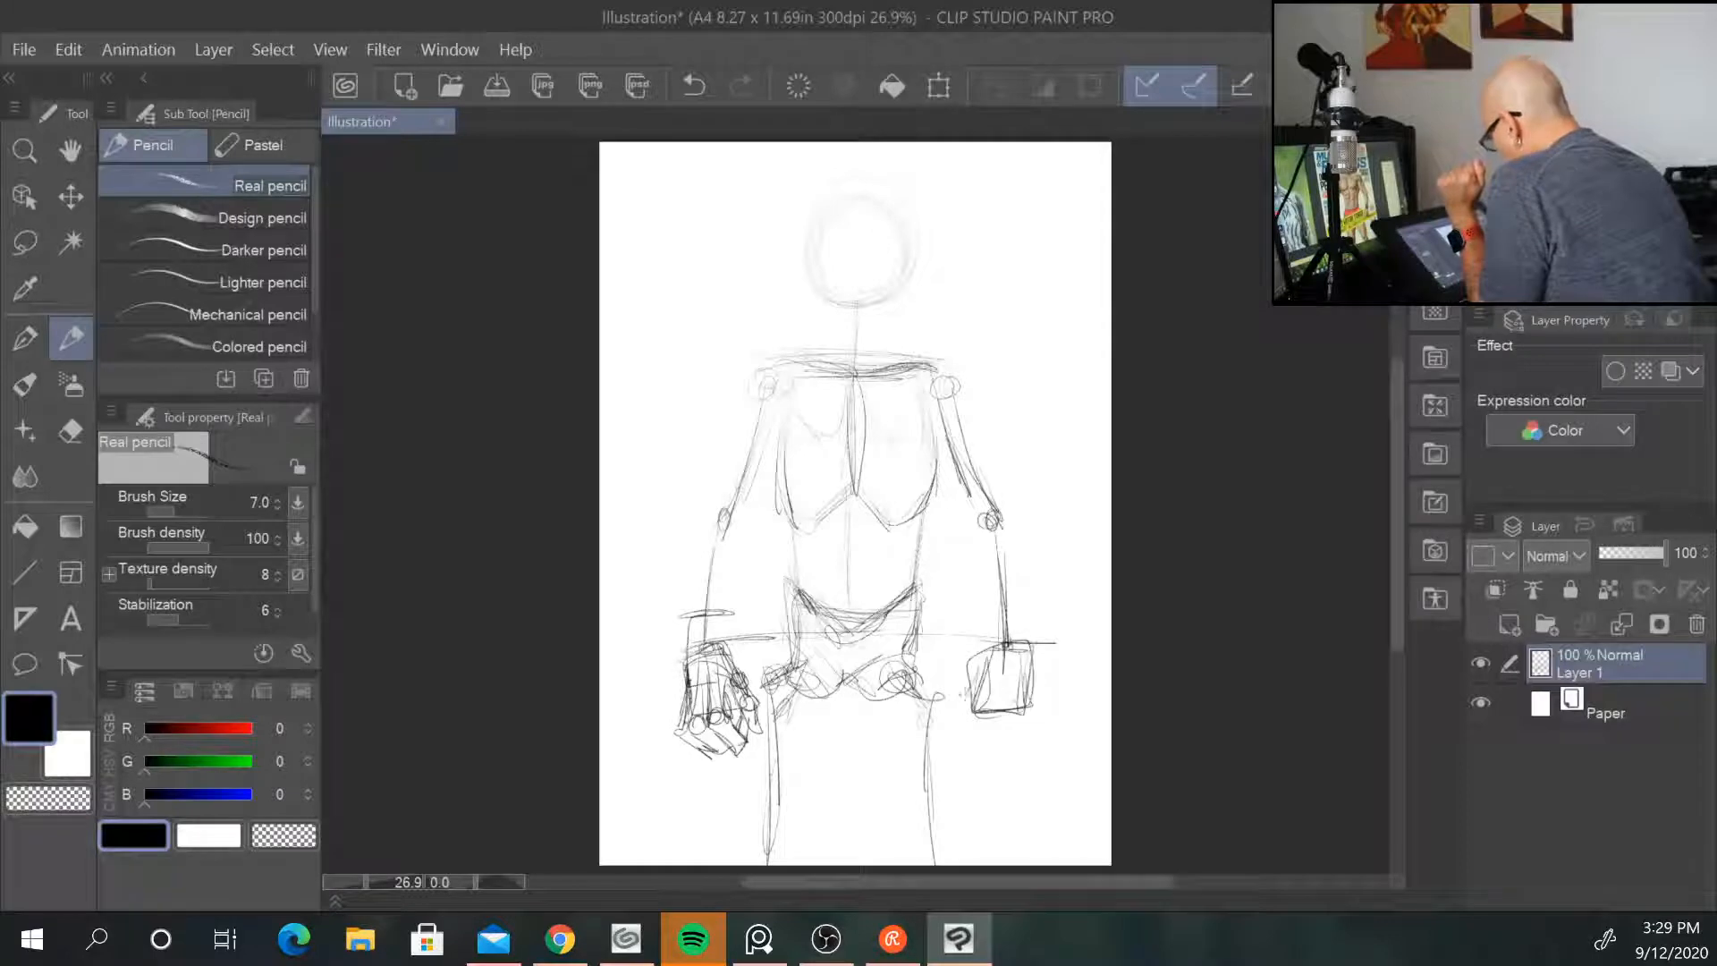
Step: Draw the thumb and fingers on the opposite boxed hand and reinforce the outer leg line below it
left_click_drag(990, 667, 946, 757)
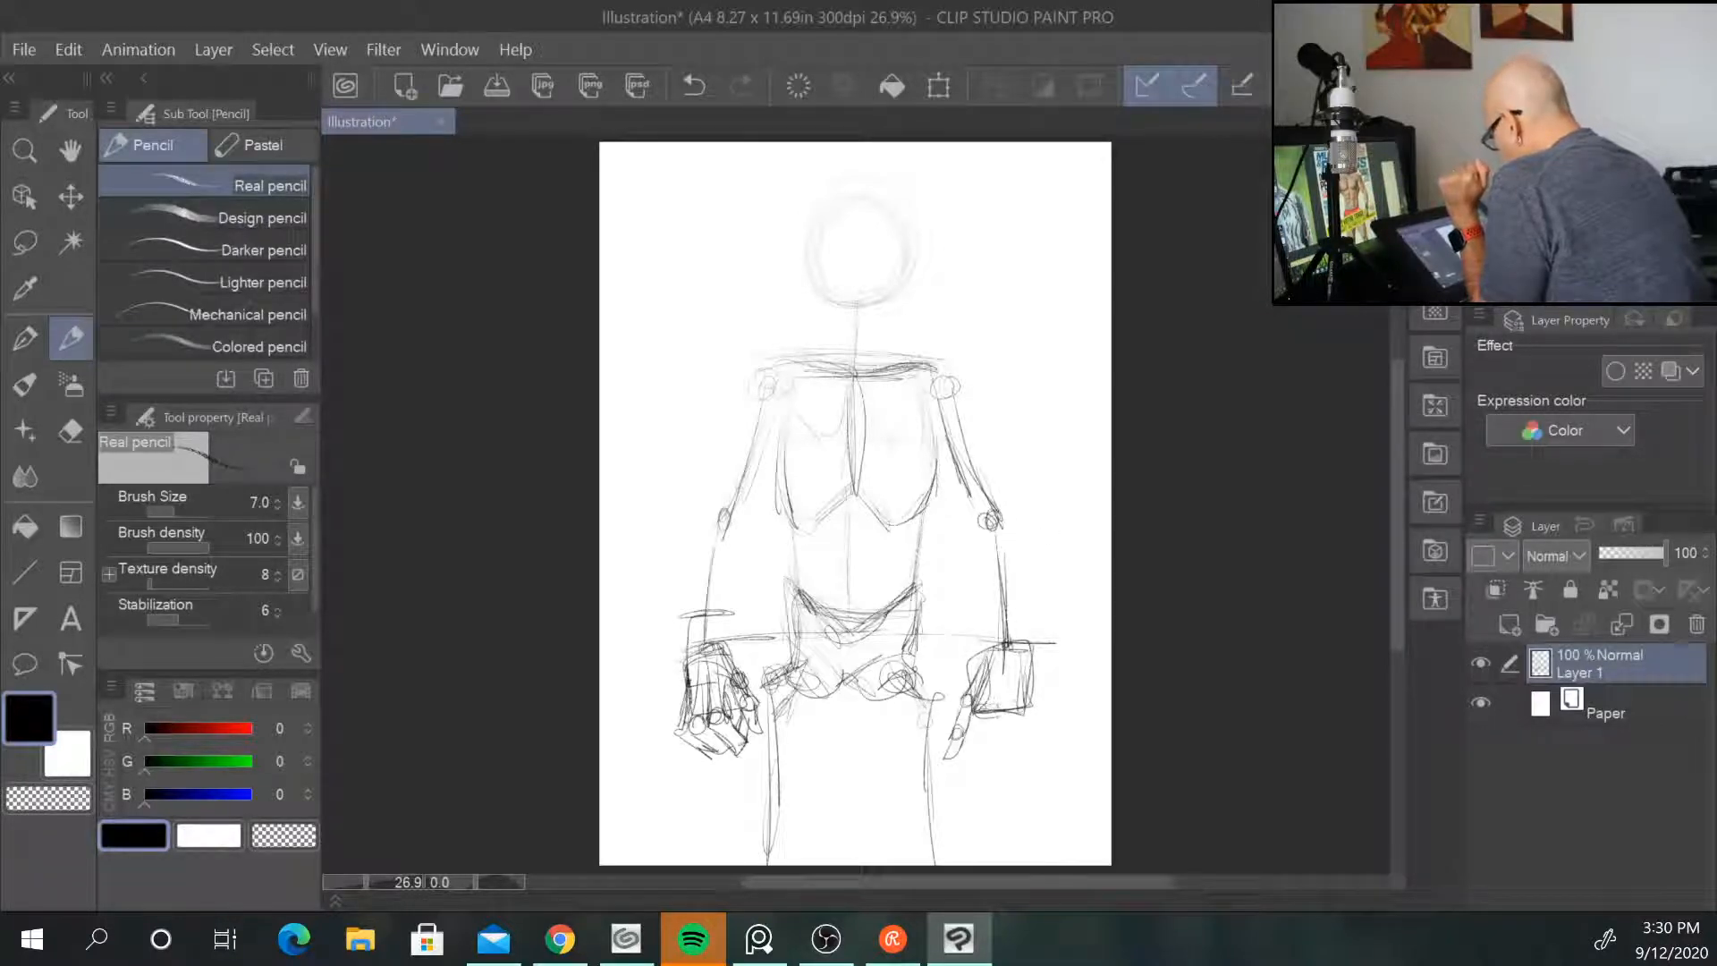
left_click_drag(984, 711, 979, 729)
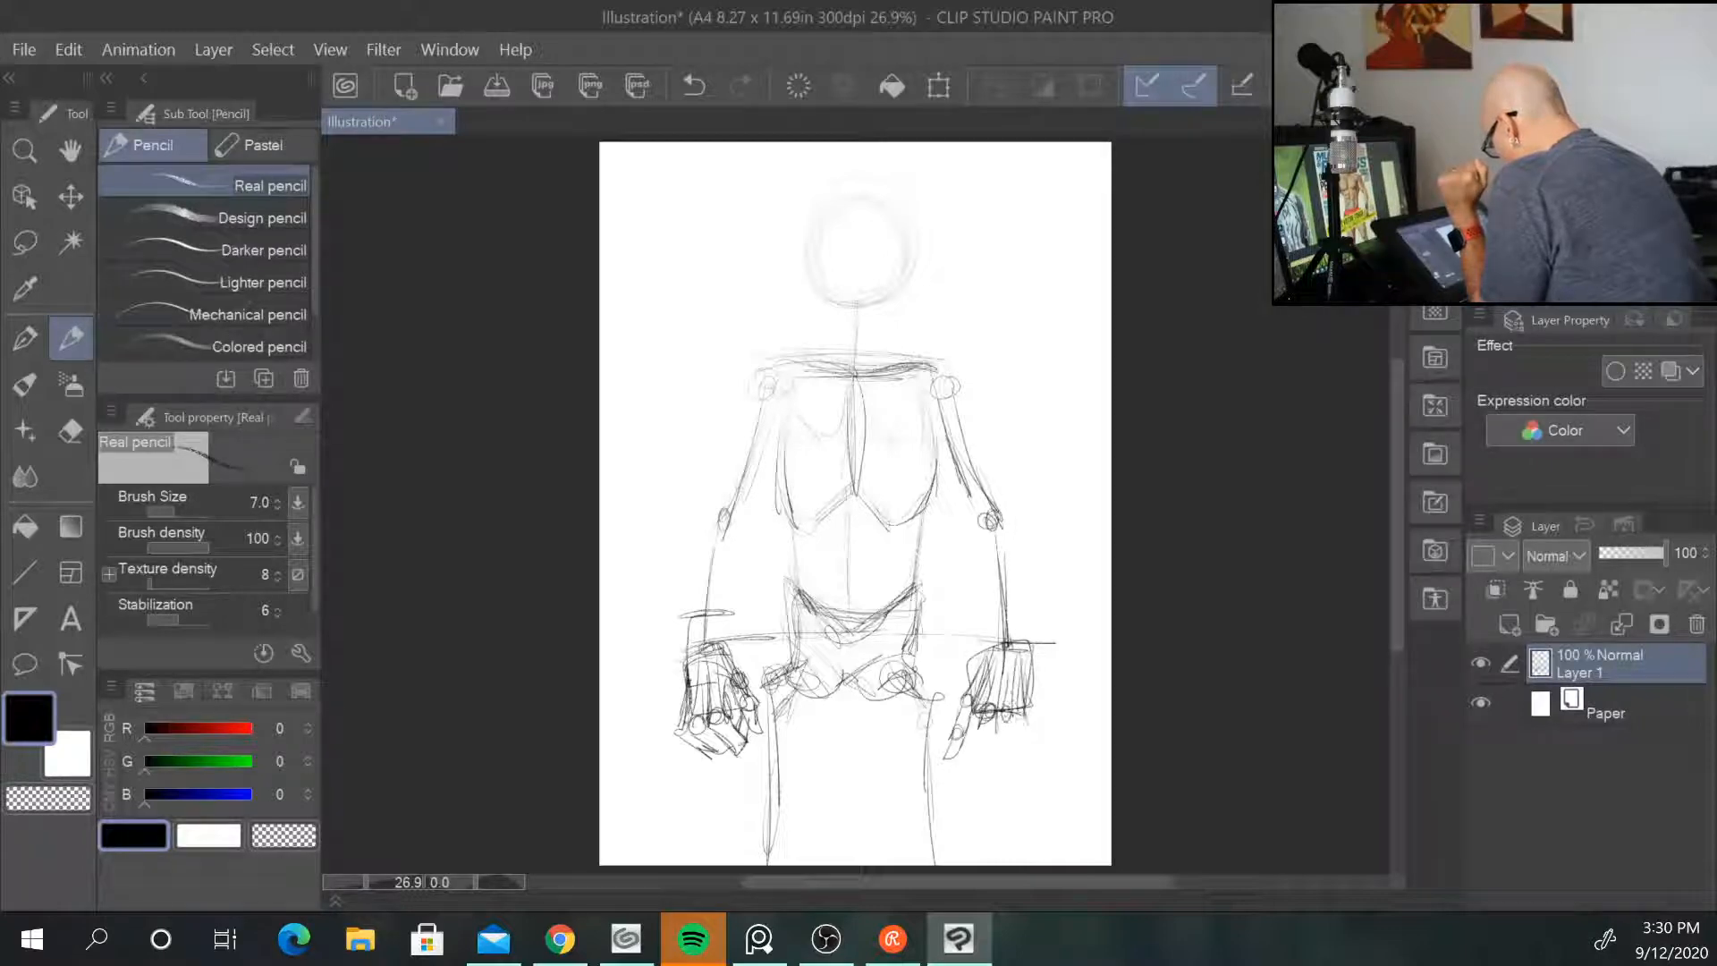
left_click_drag(1024, 653, 1029, 686)
mouse_move(1031, 704)
left_mouse_down()
mouse_move(1034, 724)
mouse_move(990, 755)
mouse_move(955, 752)
mouse_move(1016, 750)
left_mouse_up()
left_click_drag(1020, 731, 989, 754)
left_click_drag(1025, 713, 1011, 750)
mouse_move(1021, 651)
left_mouse_down()
mouse_move(971, 693)
mouse_move(1003, 680)
left_mouse_up()
left_click_drag(927, 770, 932, 864)
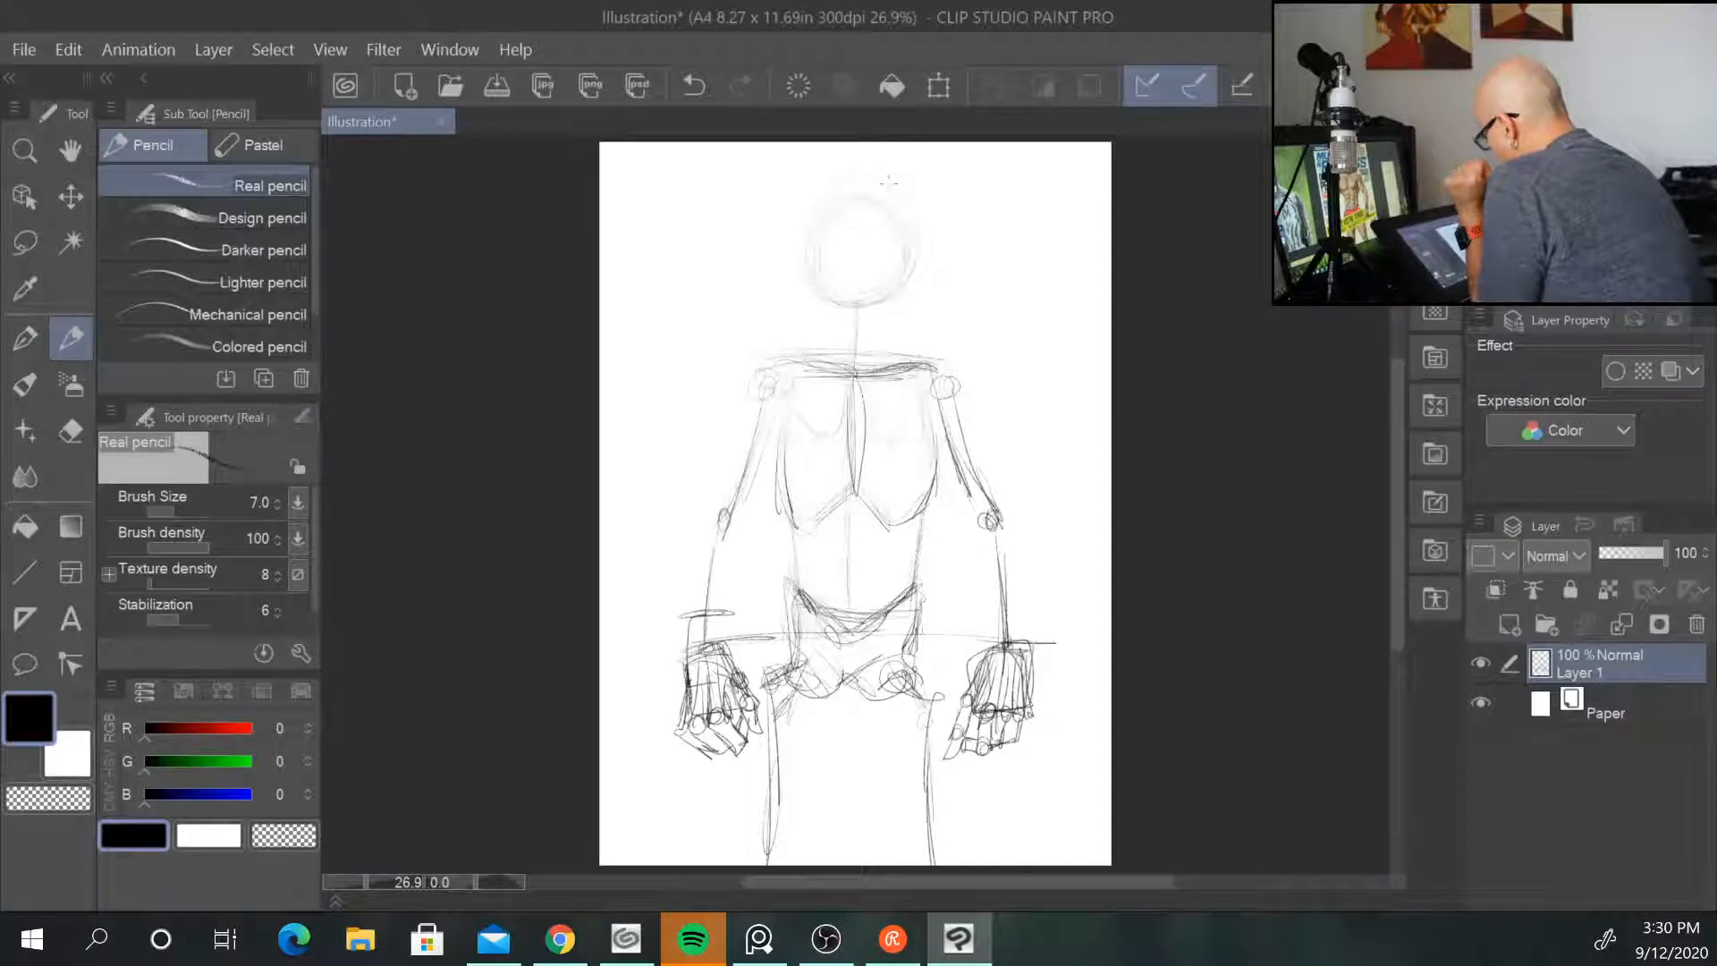
Step: Elongate the head into an oval, then draw the sides of the head, the neck and the sloping shoulder muscles
mouse_move(823, 225)
left_mouse_down()
mouse_move(809, 258)
mouse_move(901, 289)
mouse_move(851, 340)
mouse_move(903, 286)
left_mouse_up()
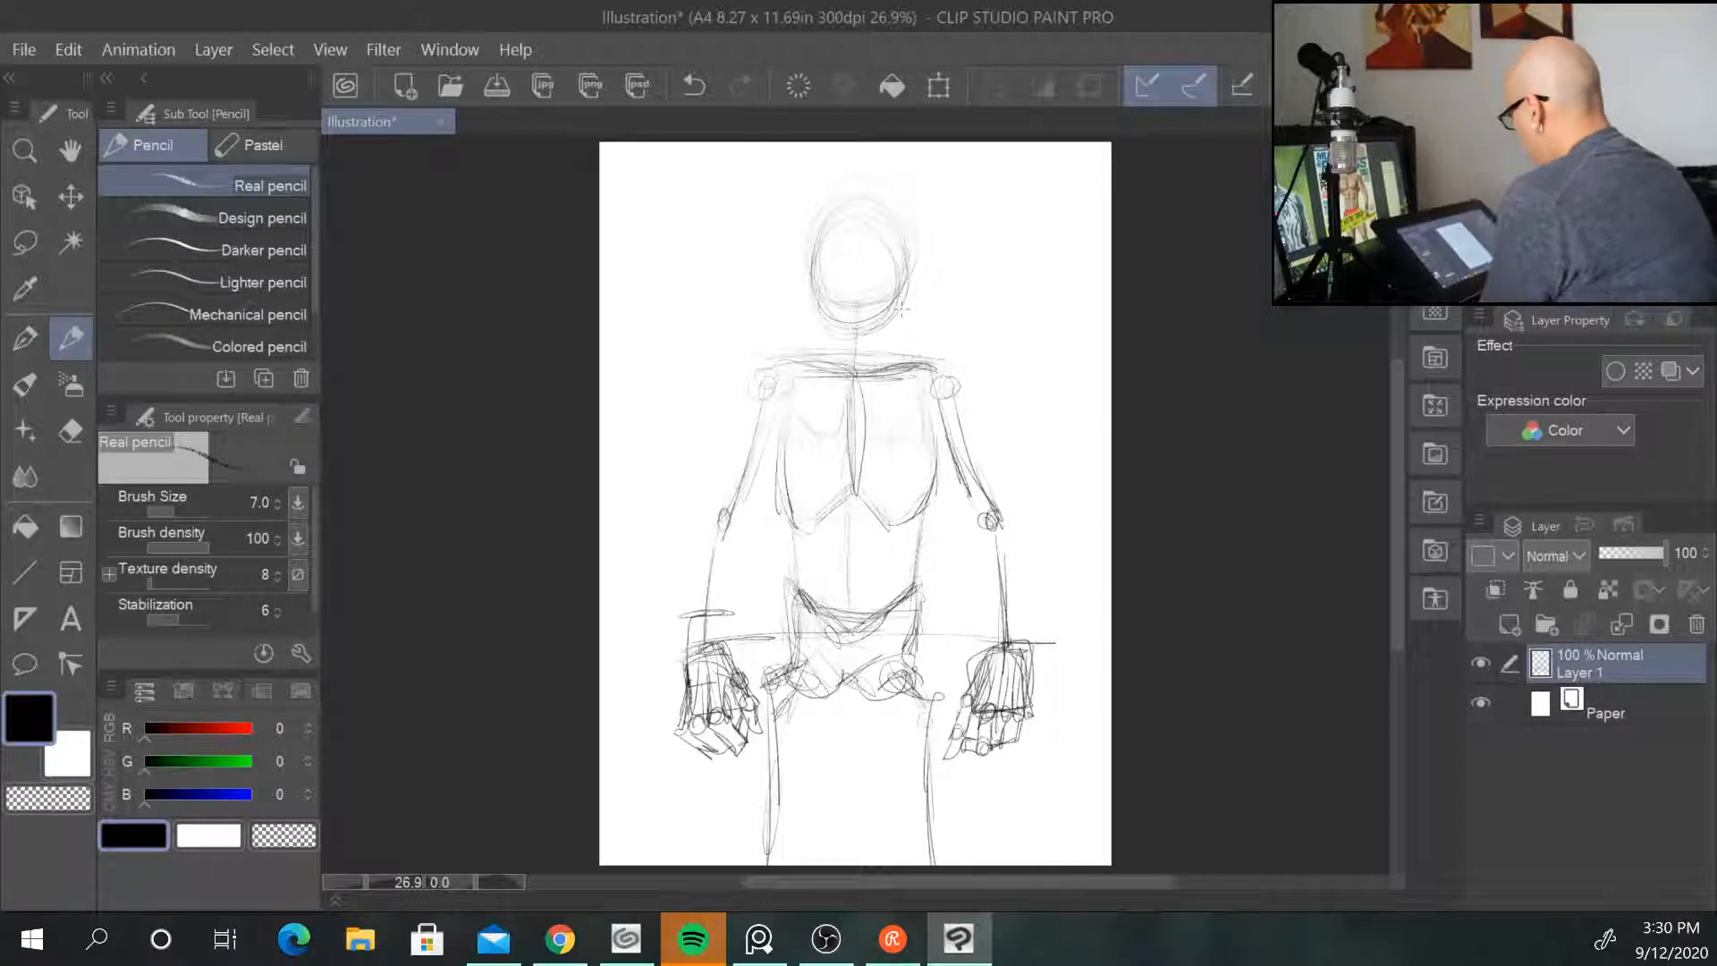
key("alt+Tab")
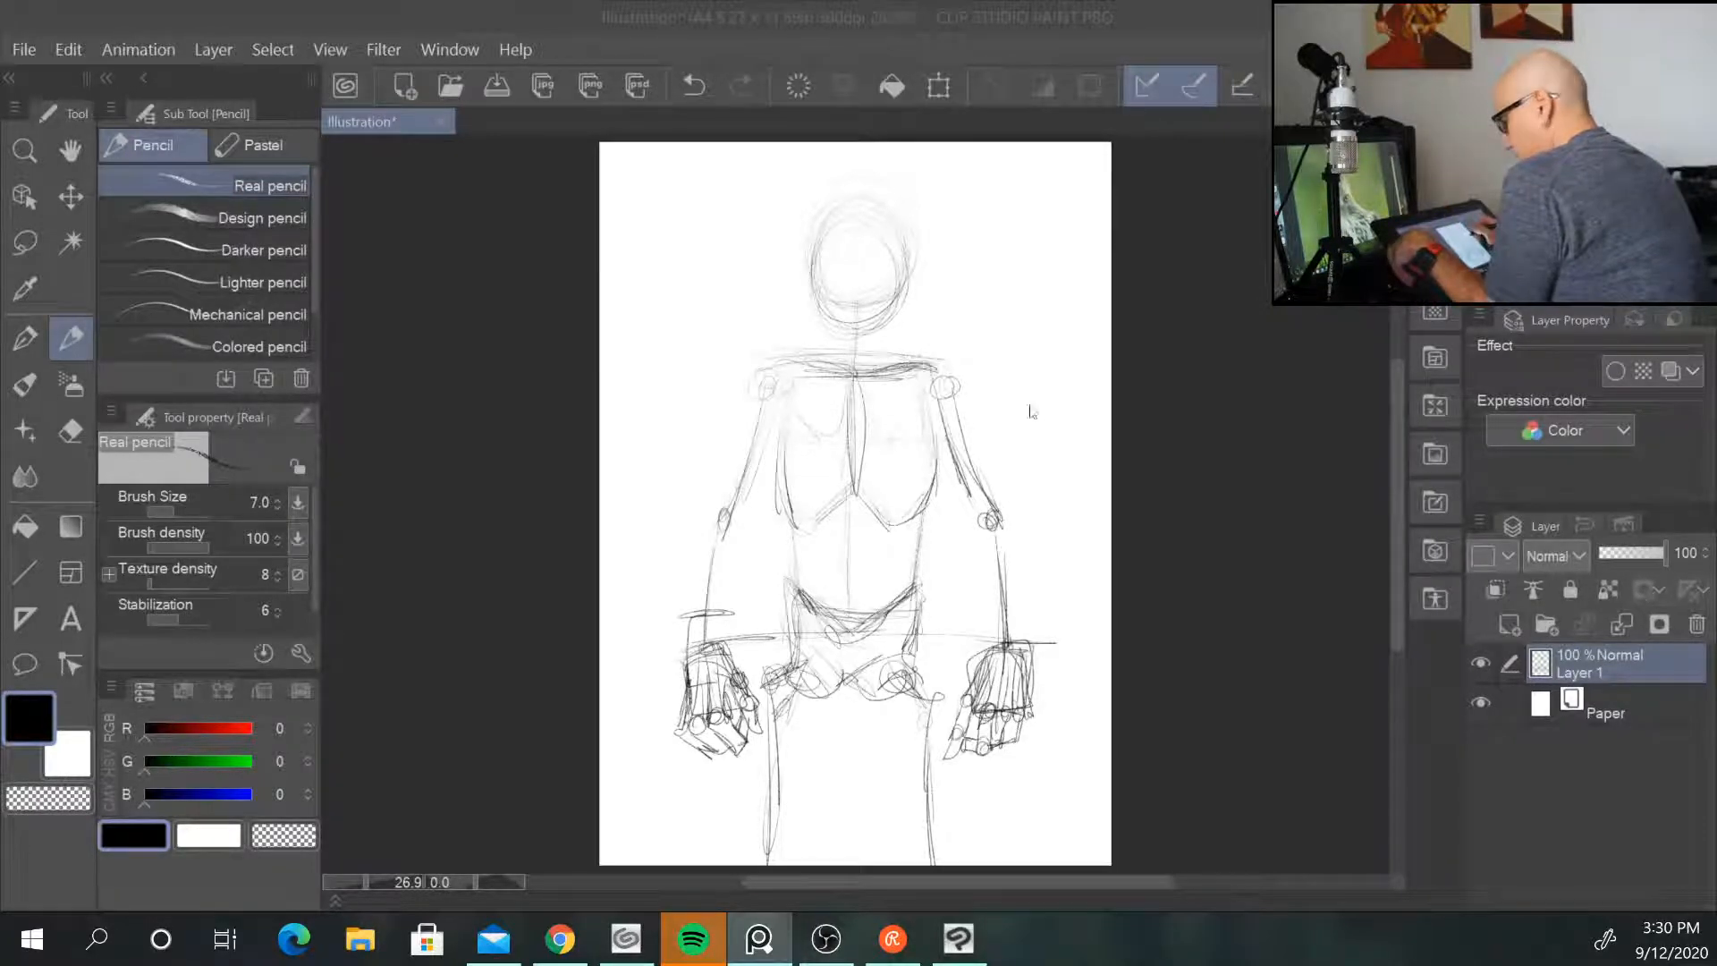
scroll(1022, 420, "up", 3)
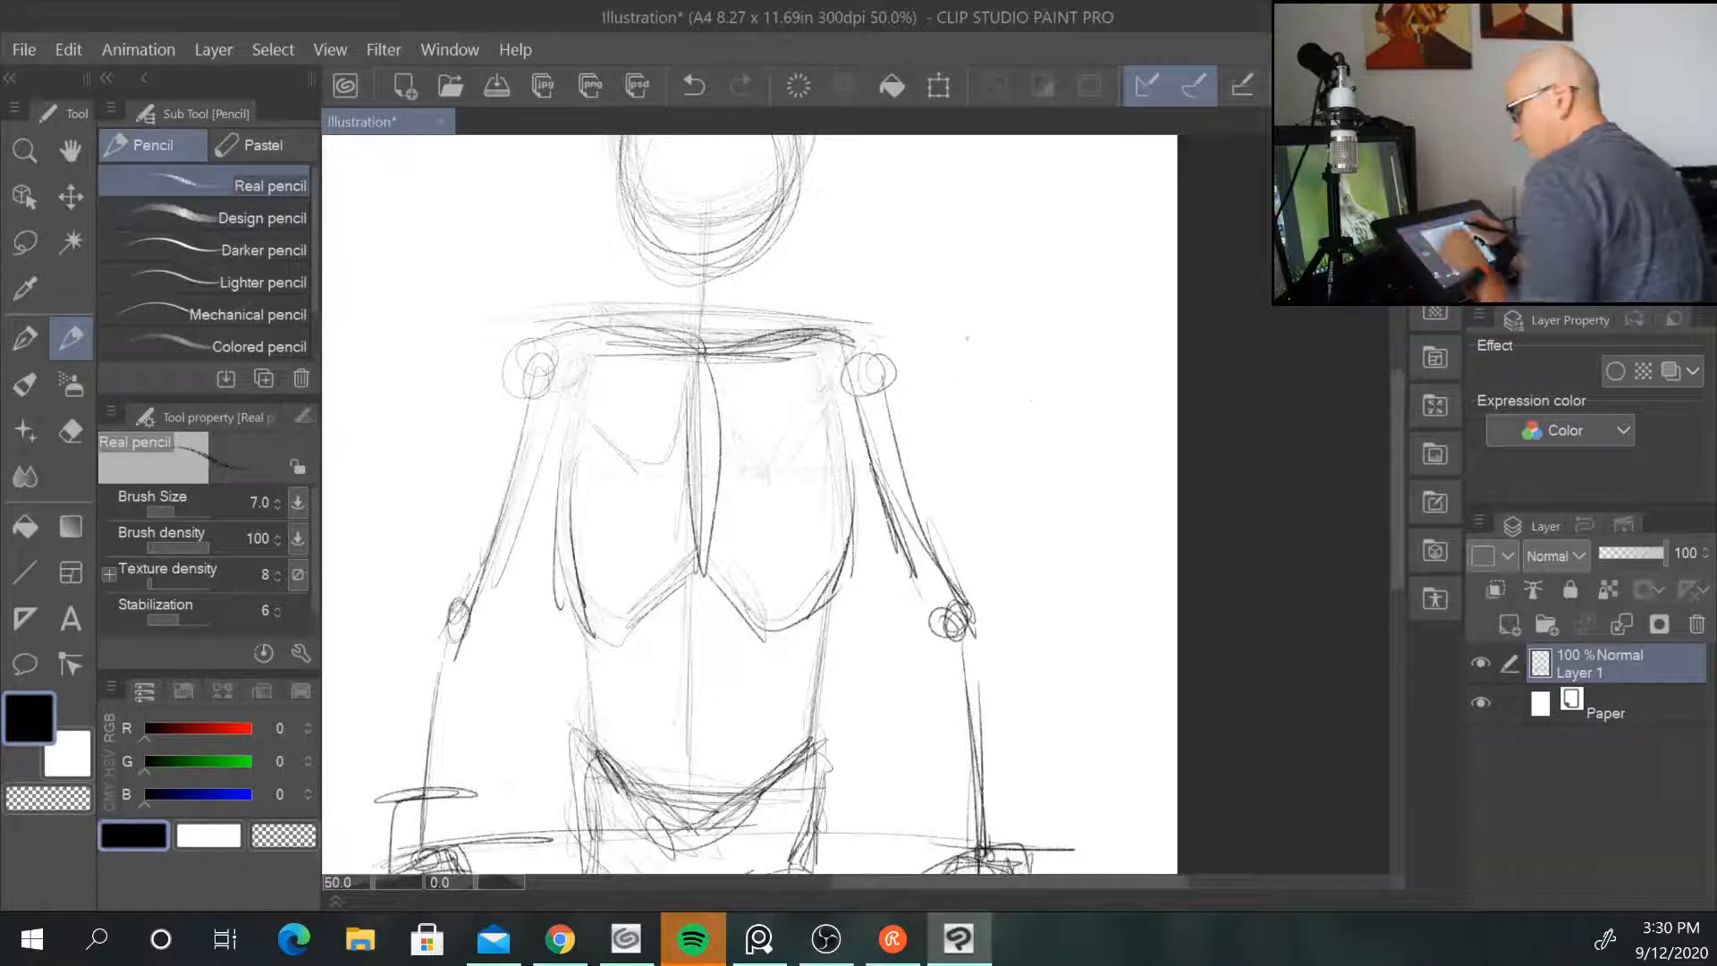
left_click_drag(886, 308, 1018, 537)
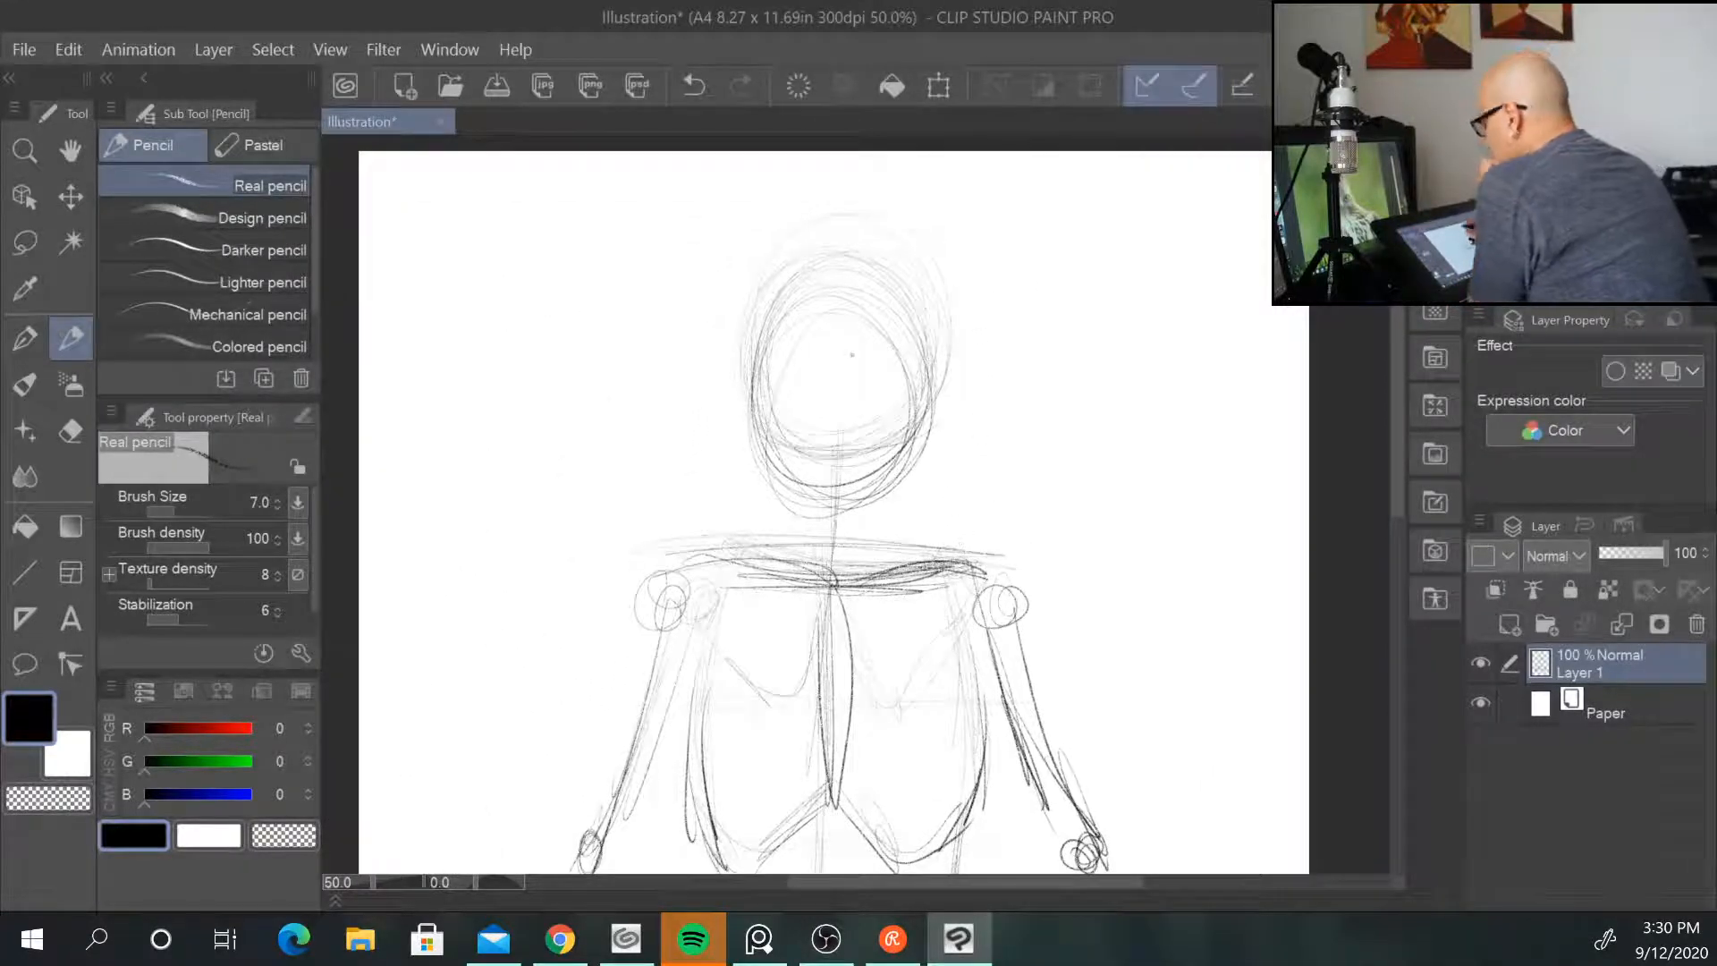
left_click_drag(920, 370, 923, 491)
left_click_drag(921, 411, 943, 555)
mouse_move(748, 413)
left_mouse_down()
mouse_move(745, 451)
mouse_move(783, 505)
left_mouse_up()
left_click_drag(922, 404, 876, 552)
left_click_drag(782, 496, 760, 541)
mouse_move(901, 492)
left_mouse_down()
mouse_move(888, 525)
mouse_move(921, 565)
left_mouse_up()
left_click_drag(892, 490, 930, 570)
mouse_move(785, 532)
left_mouse_down()
mouse_move(777, 566)
mouse_move(693, 558)
left_mouse_up()
left_click_drag(917, 516, 982, 572)
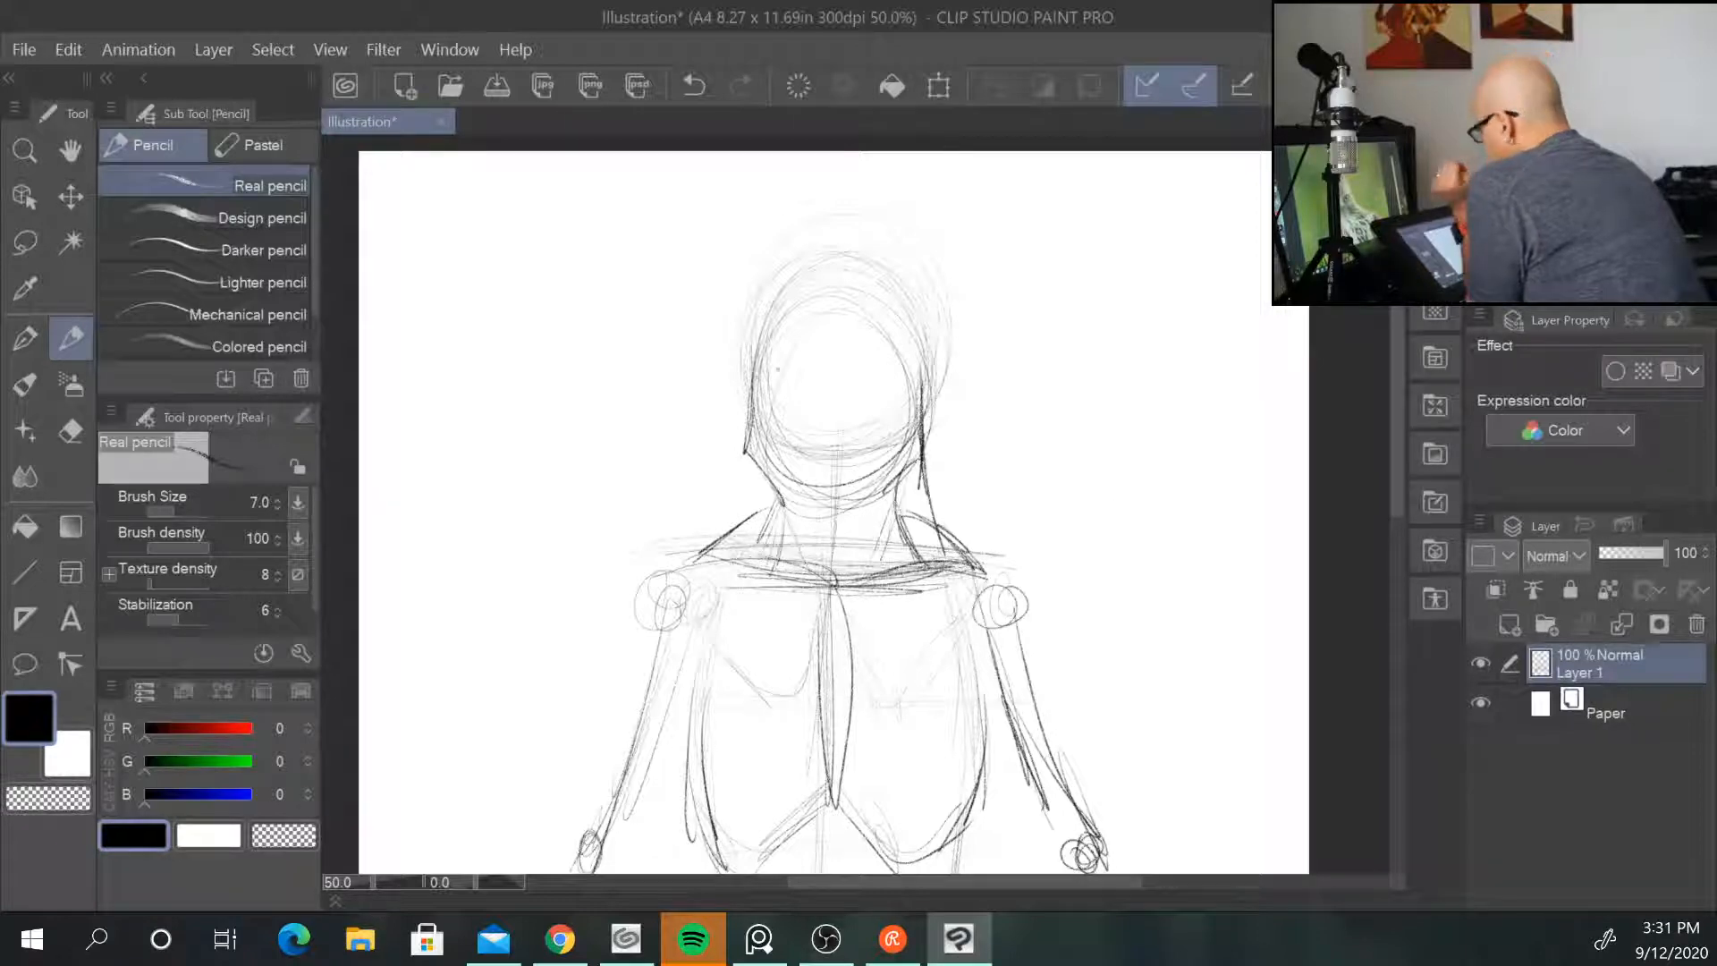
Step: Draw a crest of spiky feathers around the top and sides of the head, tallest at the center
left_click_drag(758, 308, 751, 335)
mouse_move(776, 259)
left_mouse_down()
mouse_move(778, 309)
mouse_move(805, 306)
mouse_move(805, 246)
left_mouse_up()
left_click_drag(813, 295, 841, 237)
left_click_drag(816, 231, 827, 207)
mouse_move(812, 263)
left_mouse_down()
mouse_move(839, 186)
mouse_move(857, 241)
left_mouse_up()
left_click_drag(844, 236, 851, 224)
left_click_drag(842, 295, 851, 225)
left_click_drag(845, 271, 884, 152)
left_click_drag(858, 287, 881, 163)
mouse_move(827, 305)
left_mouse_down()
mouse_move(818, 256)
mouse_move(878, 256)
left_mouse_up()
left_click_drag(850, 298, 885, 237)
mouse_move(876, 319)
left_mouse_down()
mouse_move(883, 248)
mouse_move(881, 288)
left_mouse_up()
left_click_drag(874, 319, 898, 259)
mouse_move(890, 333)
left_mouse_down()
mouse_move(903, 281)
mouse_move(894, 324)
left_mouse_up()
left_click_drag(899, 316, 916, 257)
mouse_move(911, 338)
left_mouse_down()
mouse_move(916, 273)
mouse_move(910, 323)
left_mouse_up()
left_click_drag(903, 362, 919, 308)
left_click_drag(919, 390, 914, 318)
left_click_drag(925, 384, 912, 329)
left_click_drag(925, 417, 918, 338)
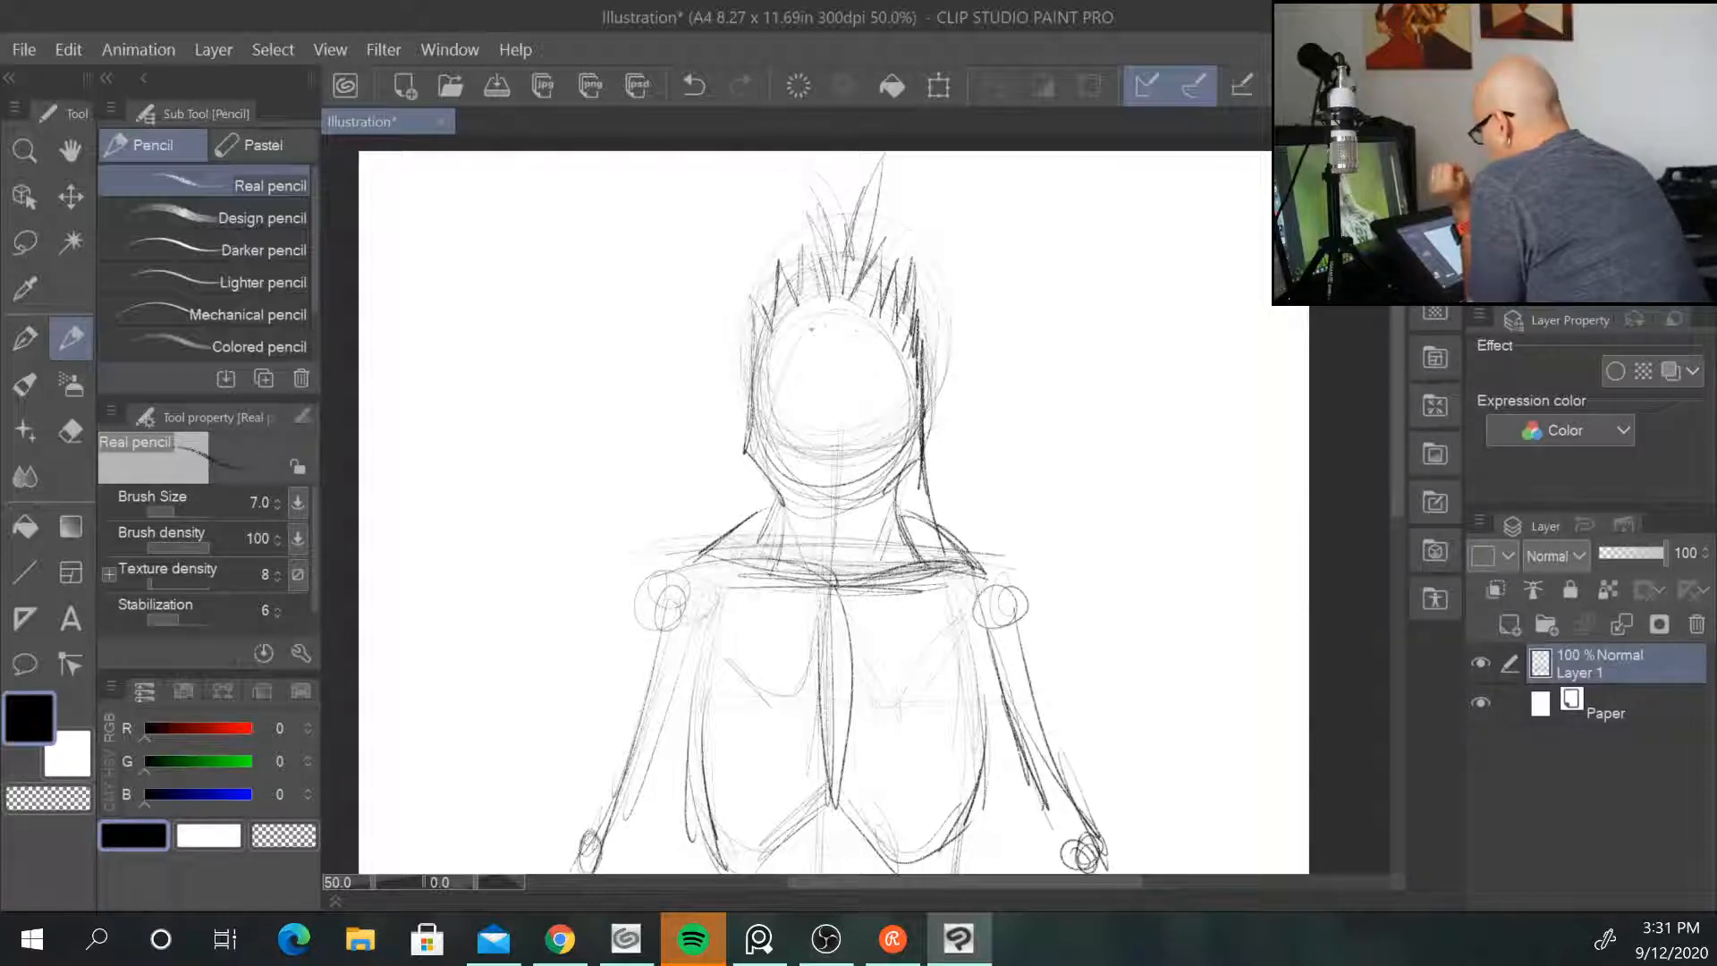
Step: Draw and shade a narrow, pointed bird beak at the center of the lower face
mouse_move(826, 436)
left_mouse_down()
mouse_move(848, 453)
mouse_move(817, 474)
mouse_move(837, 506)
left_mouse_up()
mouse_move(849, 447)
left_mouse_down()
mouse_move(838, 495)
mouse_move(814, 479)
mouse_move(854, 470)
mouse_move(839, 497)
left_mouse_up()
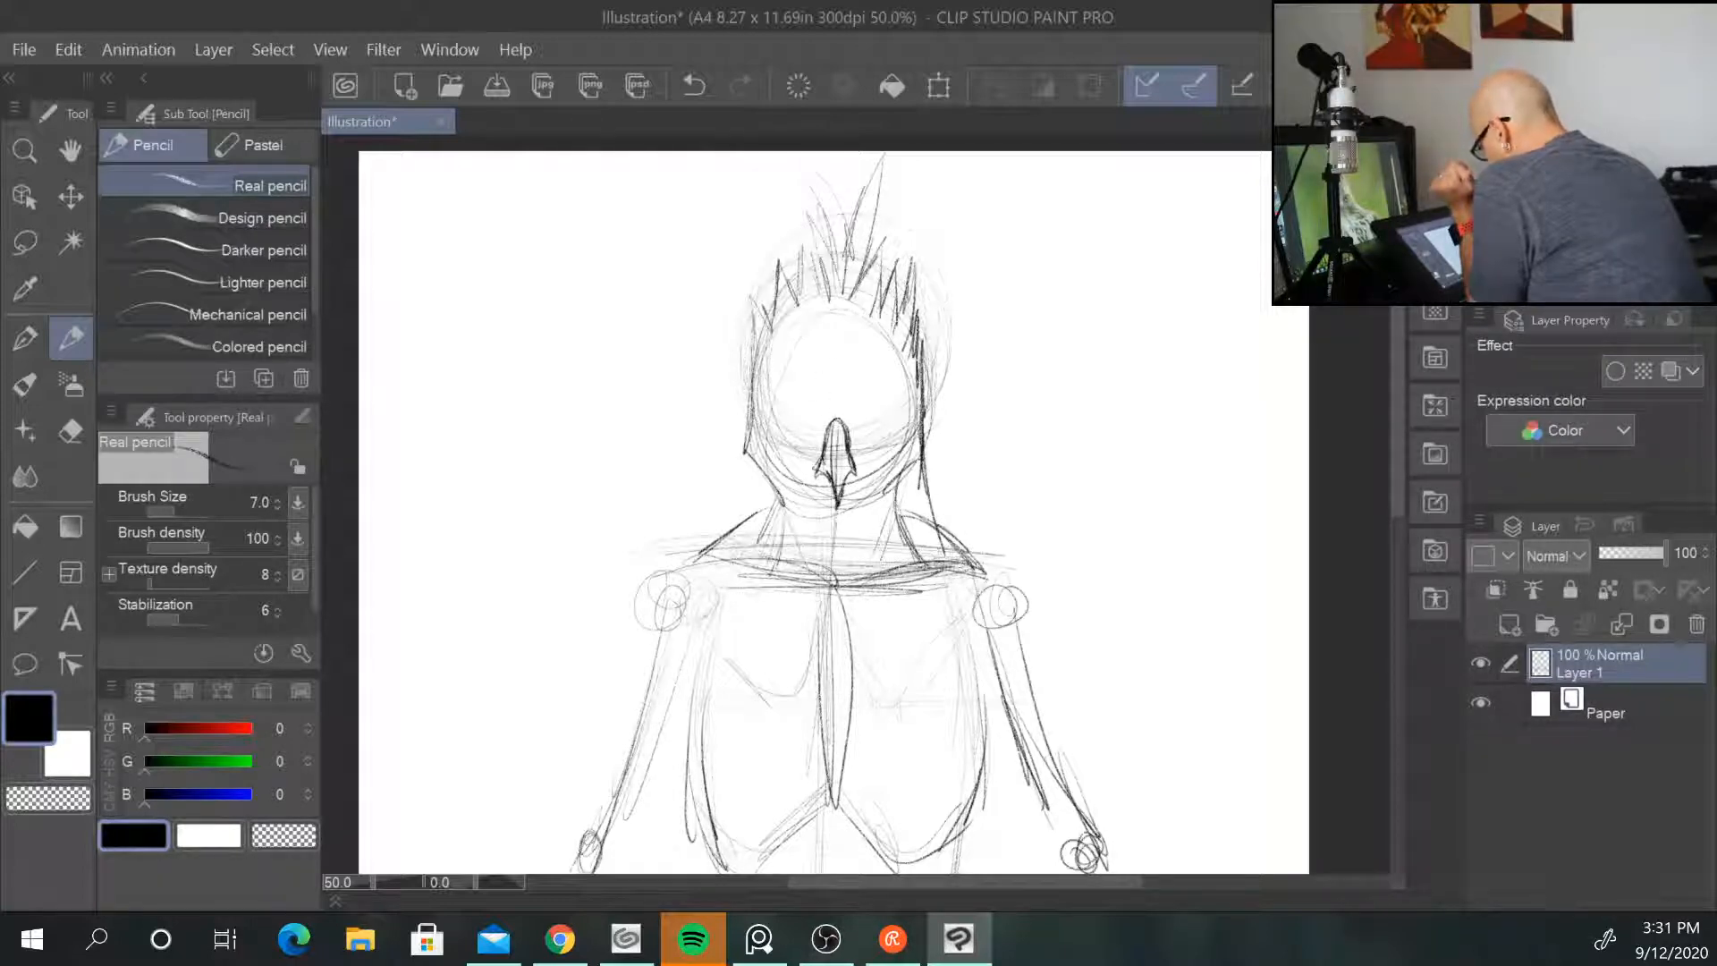
left_click_drag(831, 473, 835, 505)
mouse_move(846, 474)
left_mouse_down()
mouse_move(837, 493)
mouse_move(855, 483)
left_mouse_up()
left_click_drag(841, 426, 849, 457)
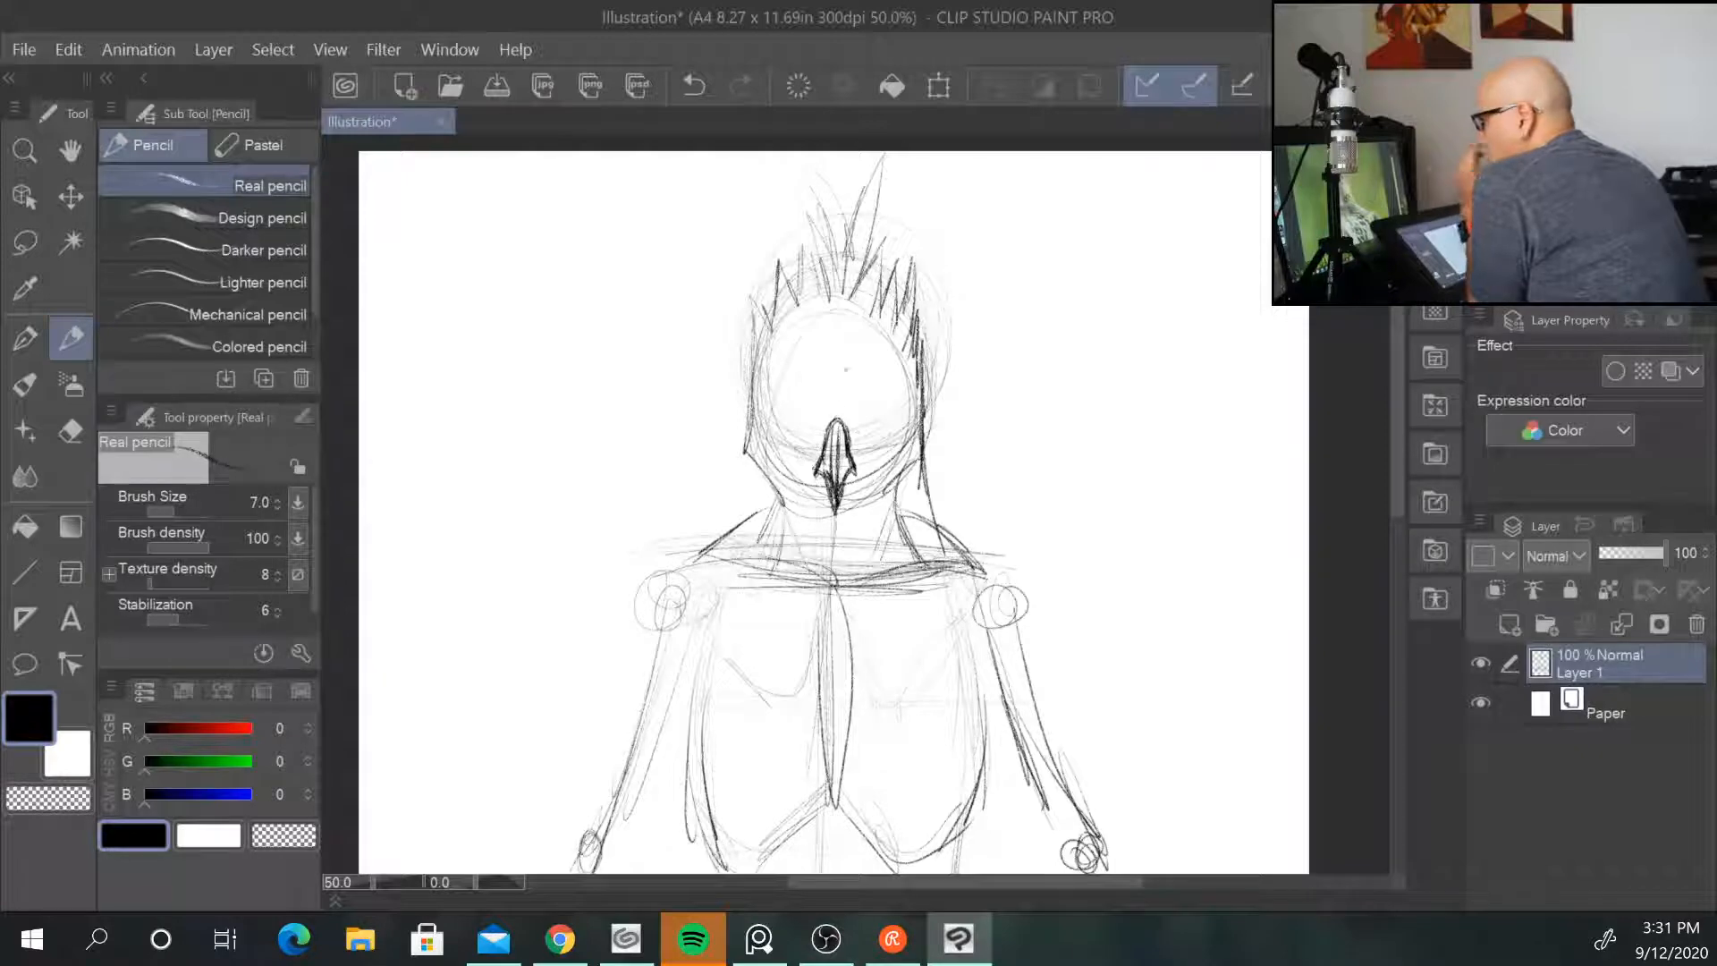
Step: Draw round eyes with pupils and slanted brows on both sides of the beak, and add feathered cheek edges
left_click_drag(859, 440, 909, 417)
mouse_move(821, 453)
left_mouse_down()
mouse_move(773, 417)
mouse_move(866, 455)
mouse_move(896, 438)
mouse_move(873, 458)
mouse_move(781, 424)
mouse_move(813, 456)
mouse_move(778, 447)
left_mouse_up()
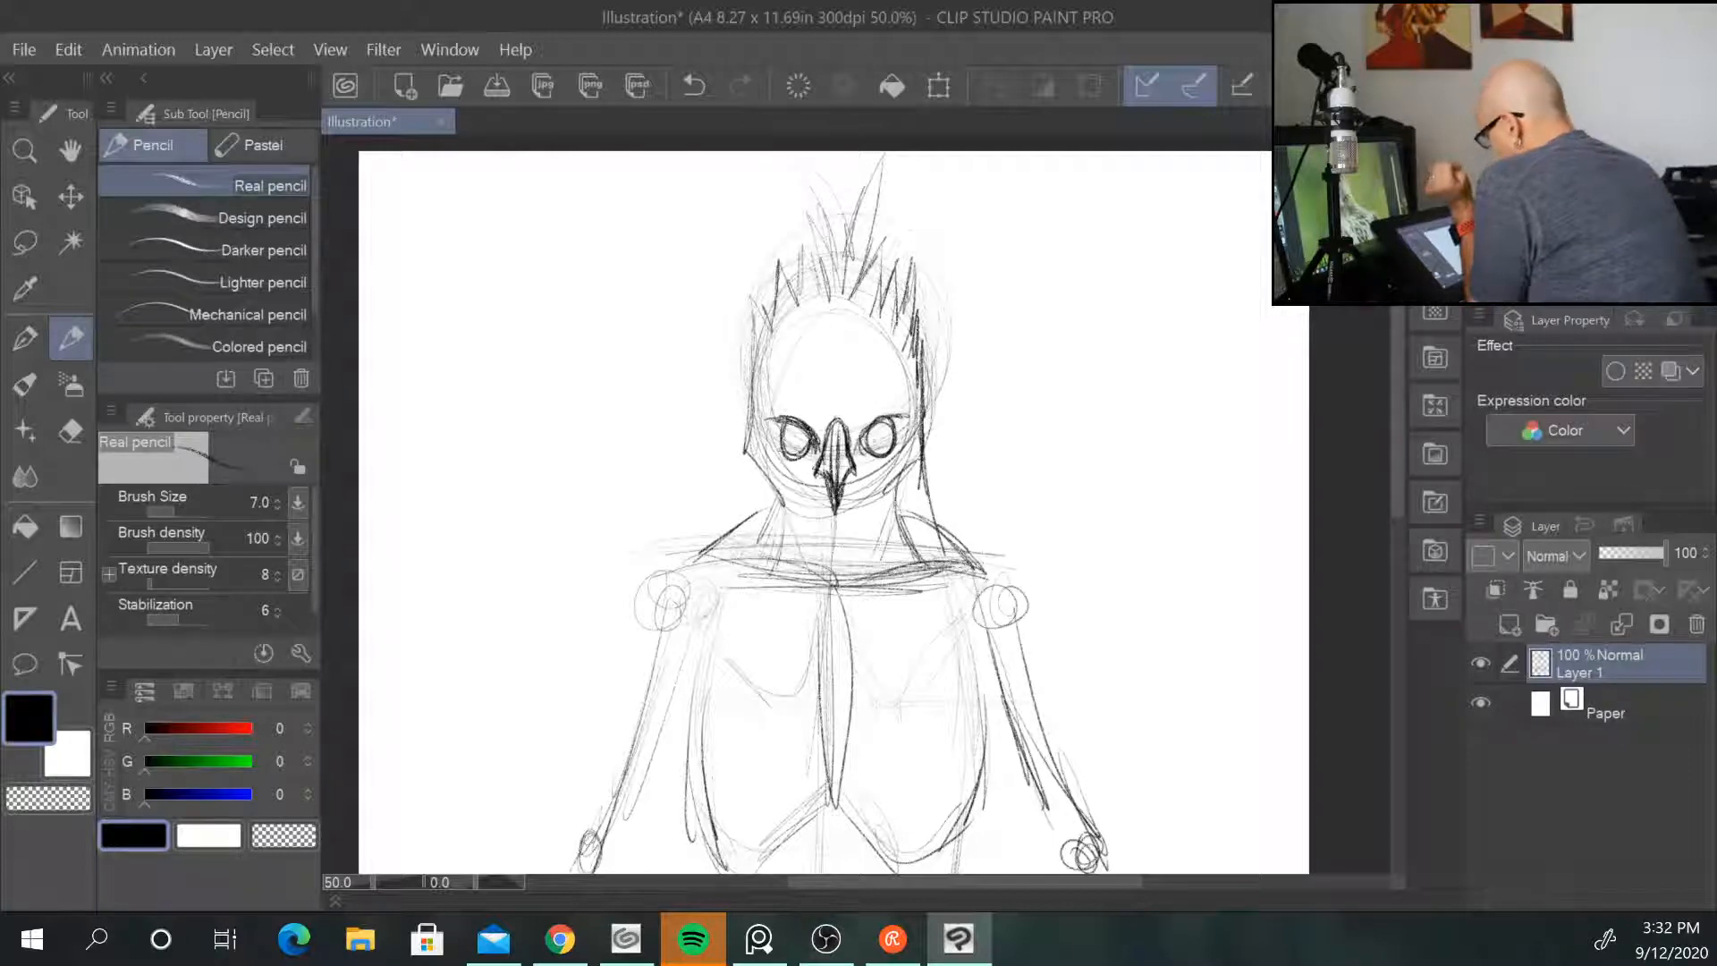
left_click_drag(894, 437, 866, 454)
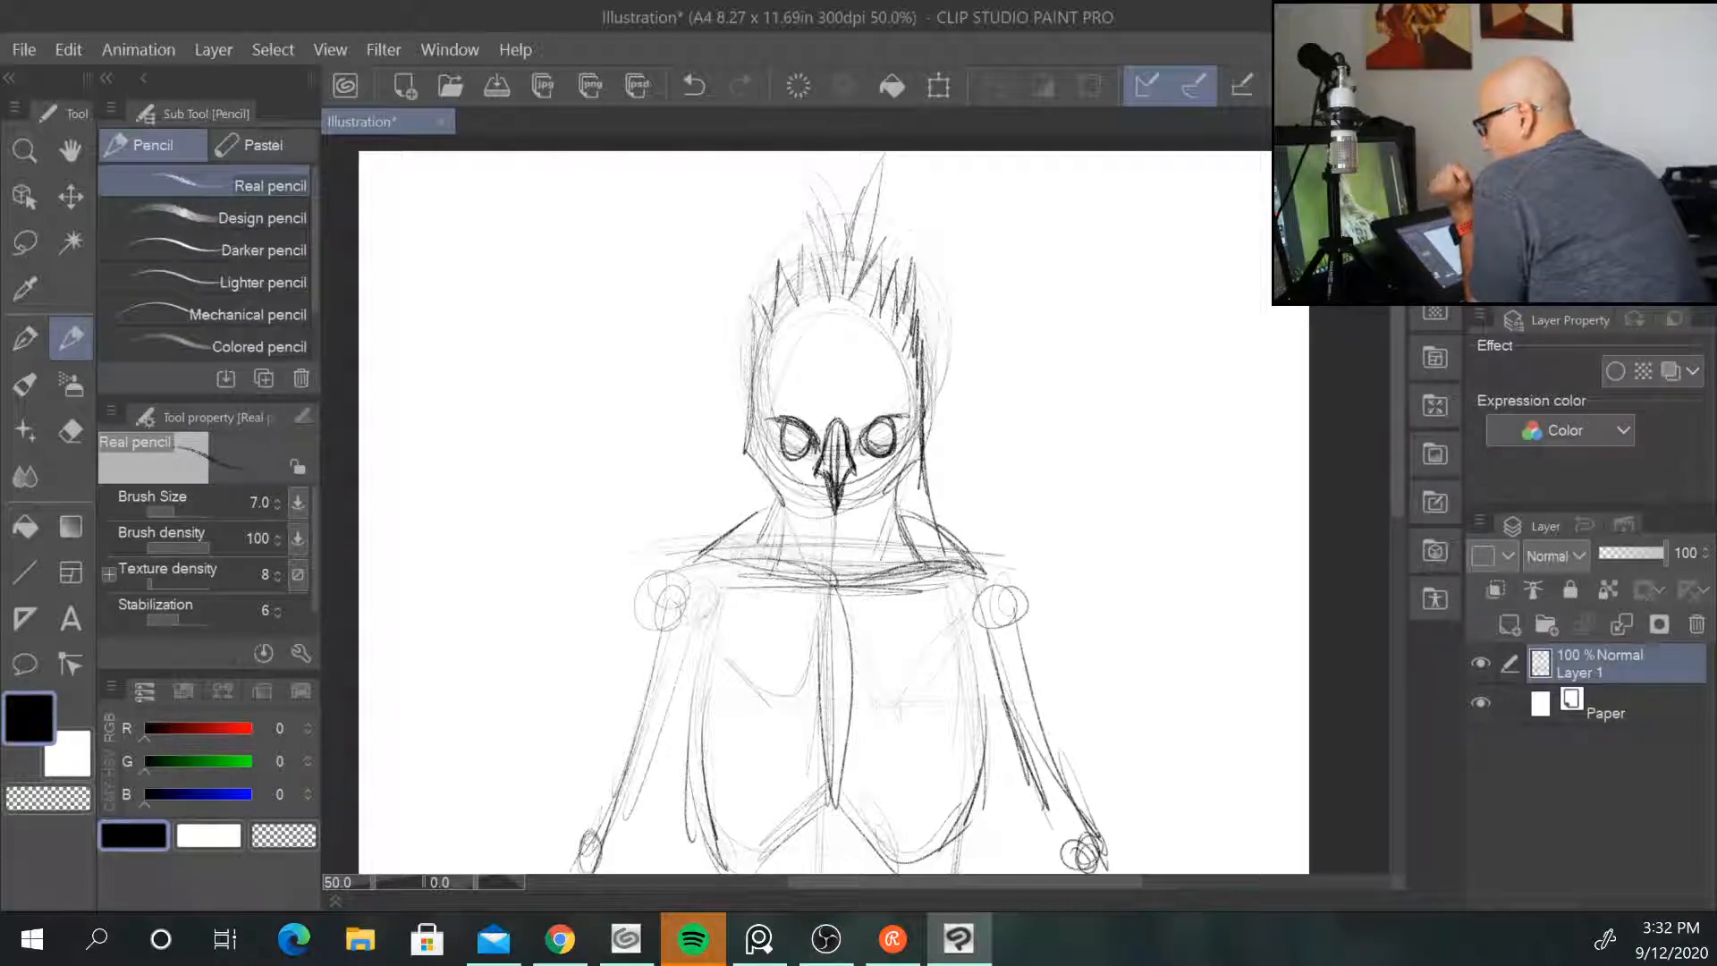
mouse_move(798, 467)
left_mouse_down()
mouse_move(822, 492)
mouse_move(881, 468)
mouse_move(786, 496)
mouse_move(756, 467)
mouse_move(767, 508)
left_mouse_up()
left_click_drag(780, 503, 766, 514)
left_click_drag(926, 461, 886, 503)
mouse_move(882, 424)
left_mouse_down()
mouse_move(874, 443)
mouse_move(792, 446)
mouse_move(903, 406)
mouse_move(782, 410)
left_mouse_up()
left_click_drag(802, 420, 774, 410)
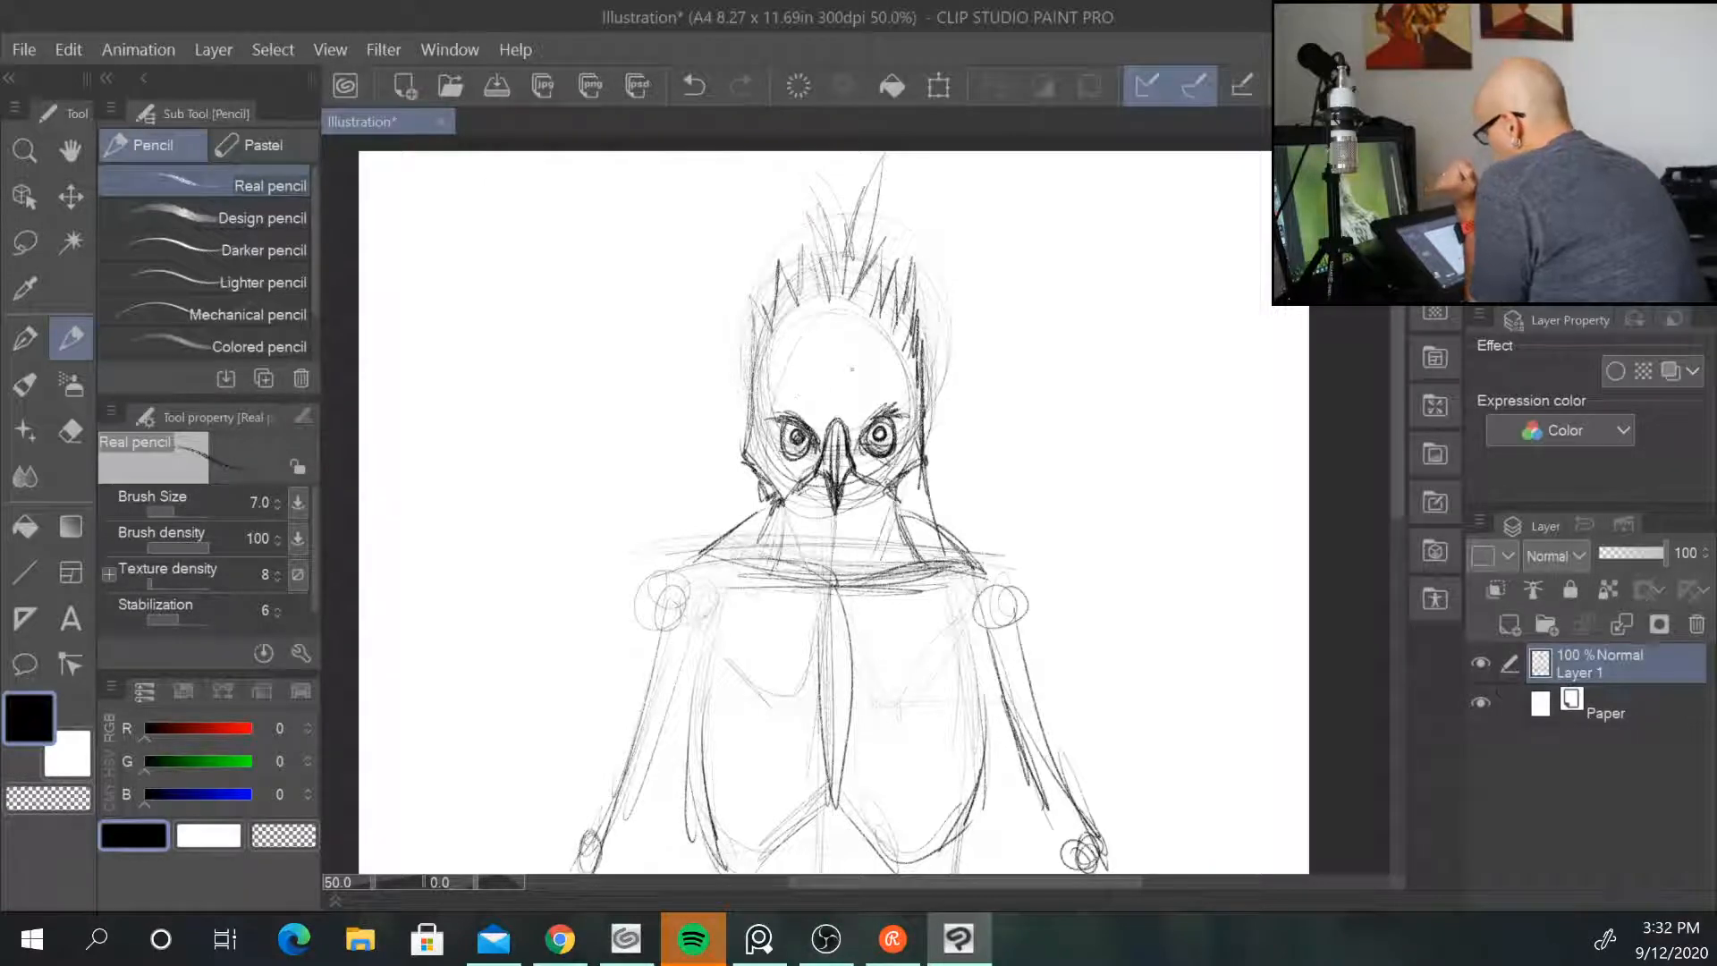
Step: Darken and extend the crest feathers from the head's left side up to the center peak
mouse_move(755, 345)
left_mouse_down()
mouse_move(751, 298)
mouse_move(775, 333)
mouse_move(756, 311)
mouse_move(763, 334)
mouse_move(775, 266)
mouse_move(798, 262)
mouse_move(795, 298)
mouse_move(804, 242)
left_mouse_up()
mouse_move(815, 305)
left_mouse_down()
mouse_move(801, 209)
mouse_move(820, 261)
mouse_move(809, 240)
left_mouse_up()
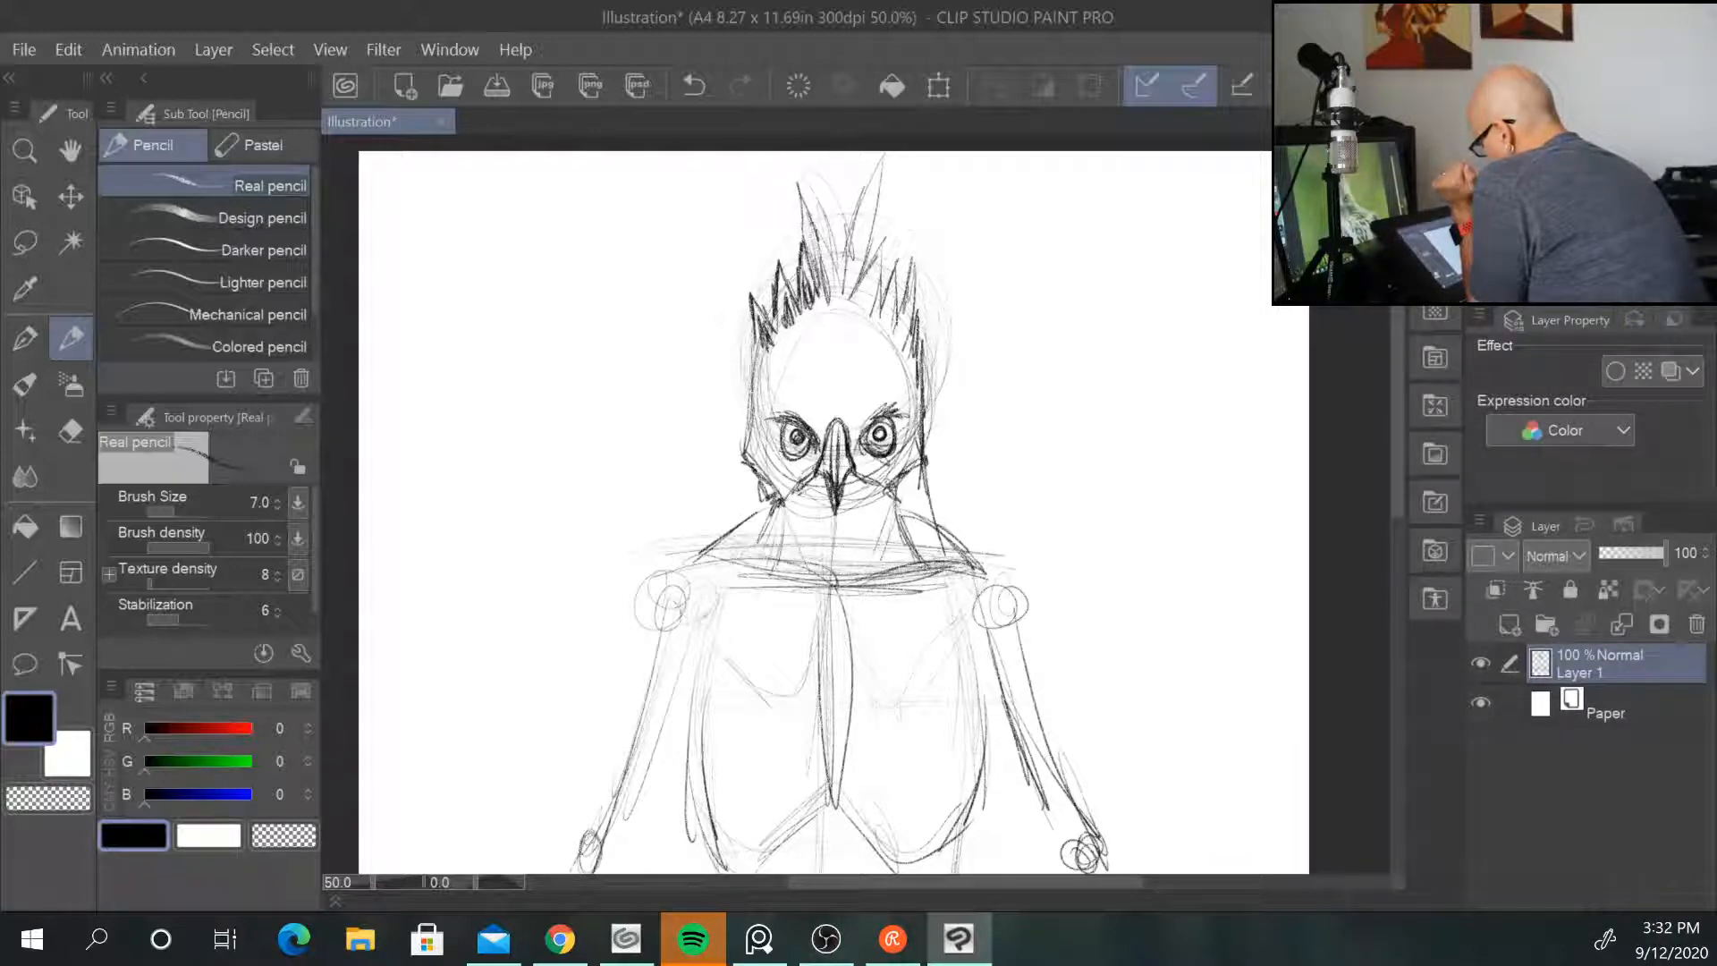
left_click_drag(831, 301, 810, 187)
left_click_drag(846, 255, 842, 213)
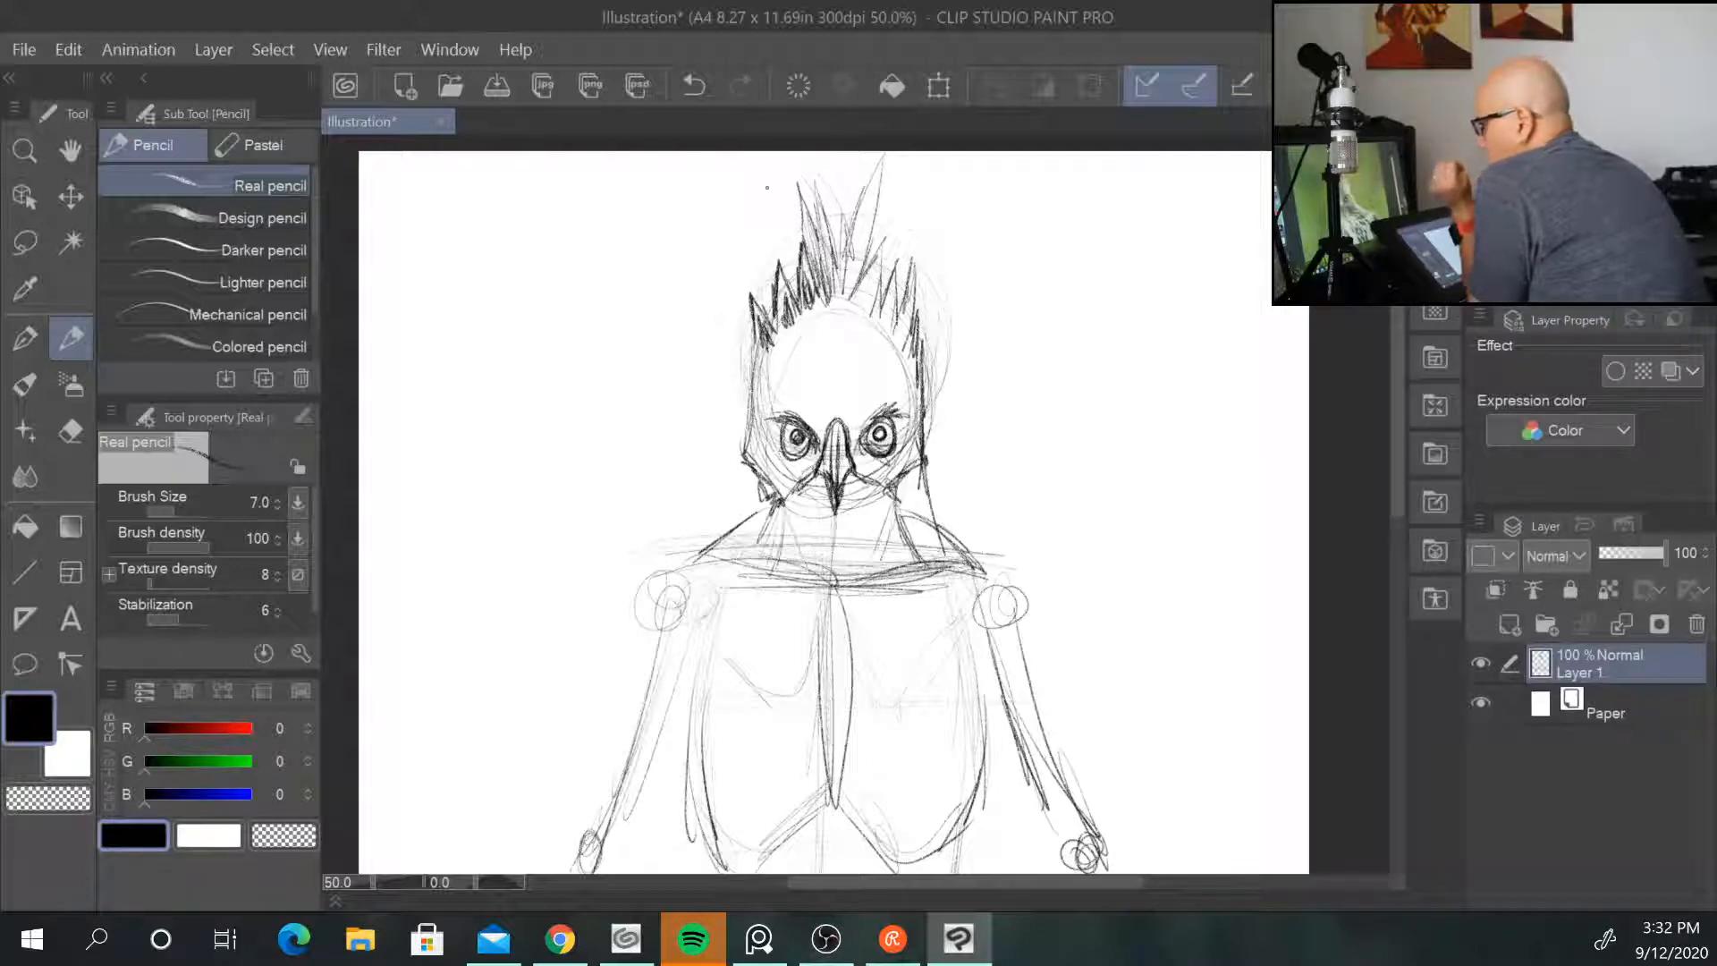
Step: Fill the center of the forehead with short feather strokes running from above the beak up into the crest
mouse_move(818, 390)
left_mouse_down()
mouse_move(829, 413)
mouse_move(827, 356)
mouse_move(865, 406)
left_mouse_up()
left_click_drag(850, 361, 855, 387)
mouse_move(840, 351)
left_mouse_down()
mouse_move(849, 376)
mouse_move(822, 387)
left_mouse_up()
mouse_move(810, 358)
left_mouse_down()
mouse_move(820, 389)
mouse_move(855, 370)
left_mouse_up()
left_click_drag(840, 329, 836, 364)
mouse_move(838, 338)
left_mouse_down()
mouse_move(828, 368)
mouse_move(851, 353)
left_mouse_up()
mouse_move(846, 334)
left_mouse_down()
mouse_move(853, 356)
mouse_move(841, 336)
left_mouse_up()
mouse_move(841, 315)
left_mouse_down()
mouse_move(851, 341)
mouse_move(834, 334)
mouse_move(871, 328)
mouse_move(876, 347)
left_mouse_up()
left_click_drag(863, 326, 875, 349)
mouse_move(869, 324)
left_mouse_down()
mouse_move(877, 356)
mouse_move(818, 336)
left_mouse_up()
left_click_drag(805, 308, 817, 360)
left_click_drag(858, 302, 867, 386)
mouse_move(885, 265)
left_mouse_down()
mouse_move(879, 321)
mouse_move(860, 293)
mouse_move(874, 307)
left_mouse_up()
left_click_drag(854, 280, 842, 299)
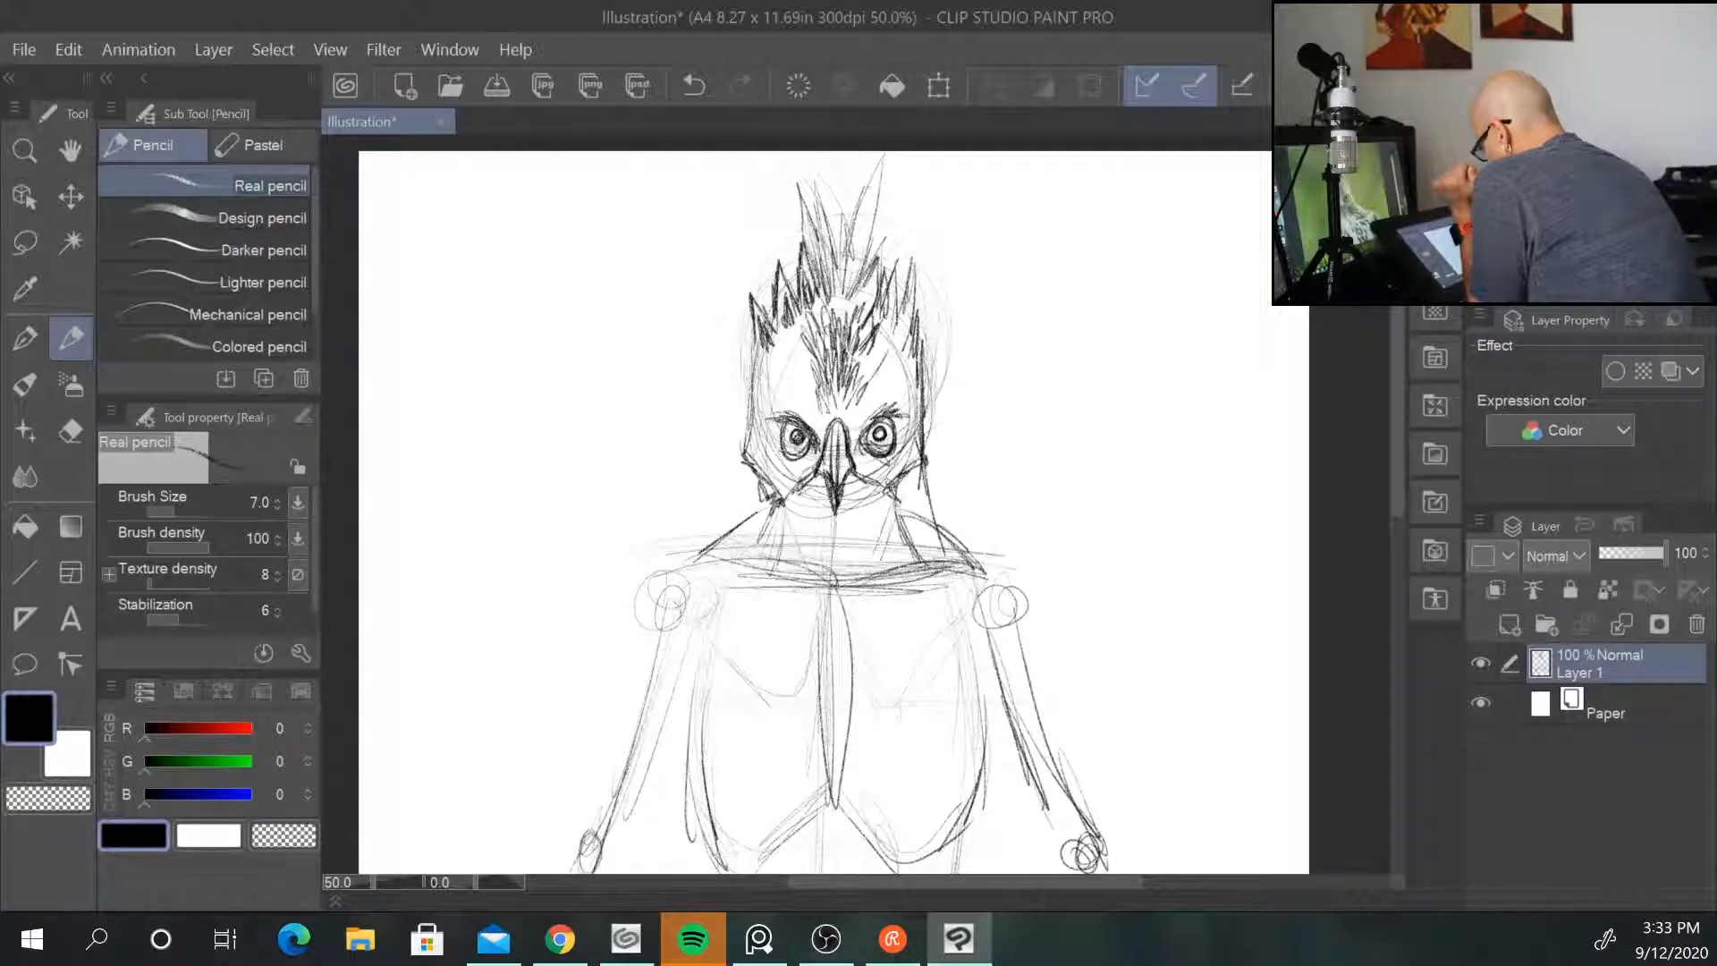
Step: Reinforce the crest feathers, darken the inner eye corners beside the beak, and add short feather strokes above the brows
left_click_drag(878, 192, 844, 281)
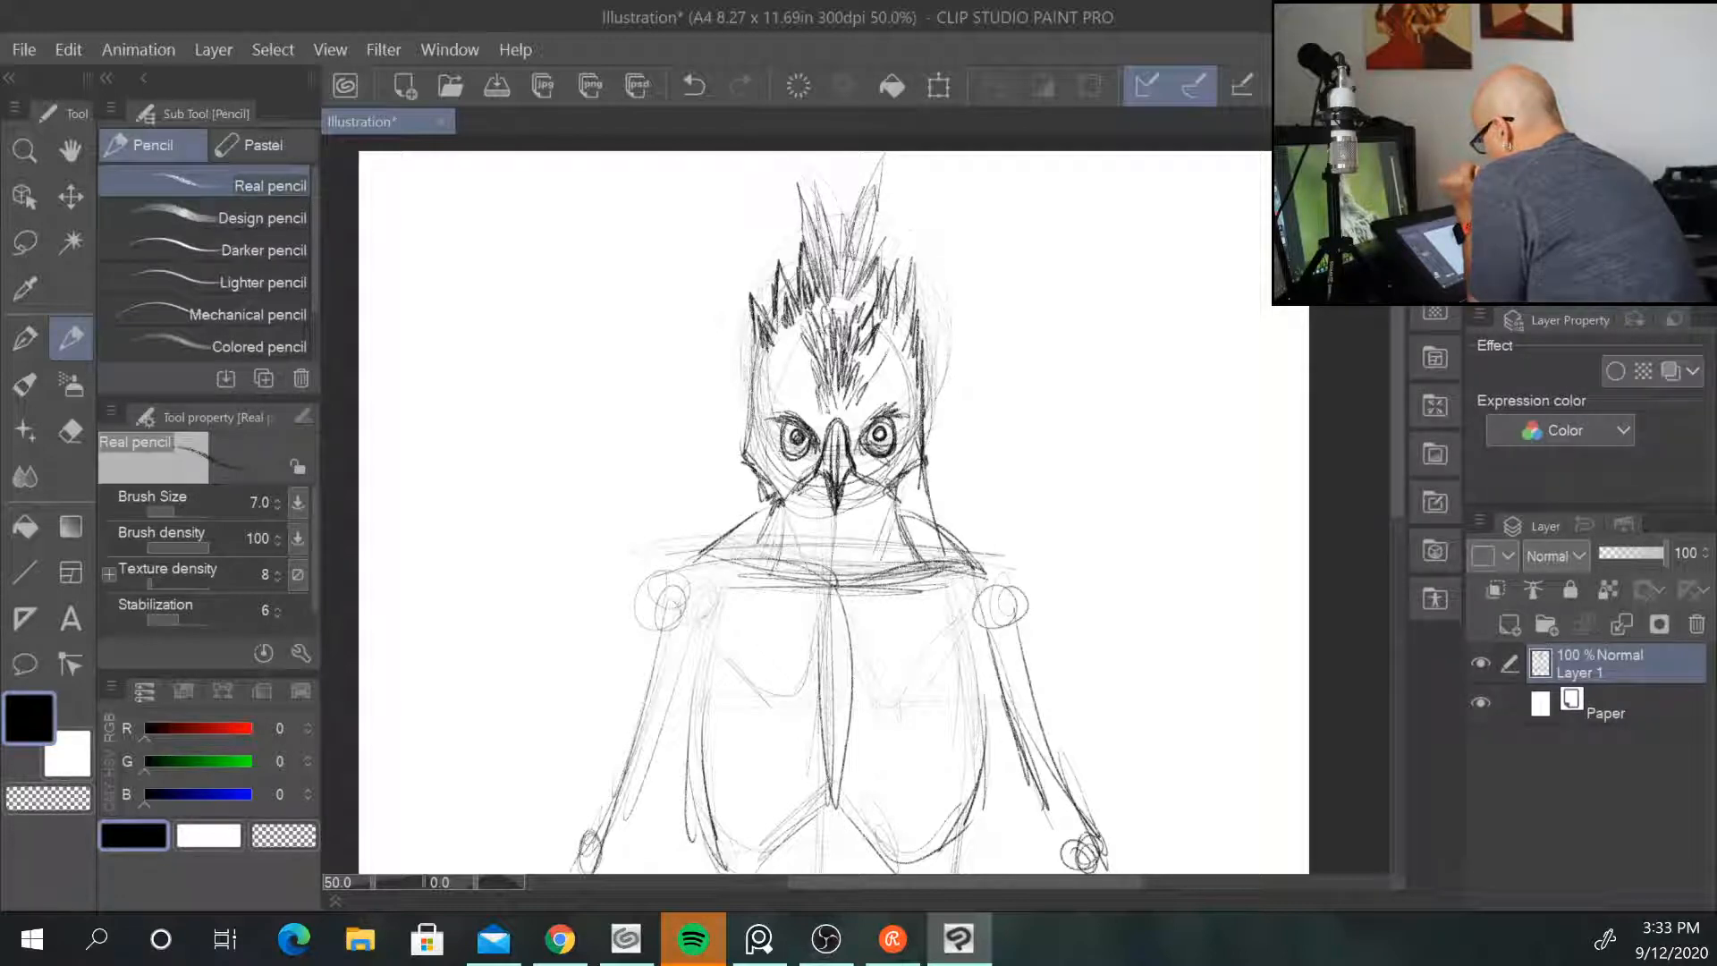
mouse_move(842, 213)
left_mouse_down()
mouse_move(846, 286)
mouse_move(809, 289)
mouse_move(894, 338)
left_mouse_up()
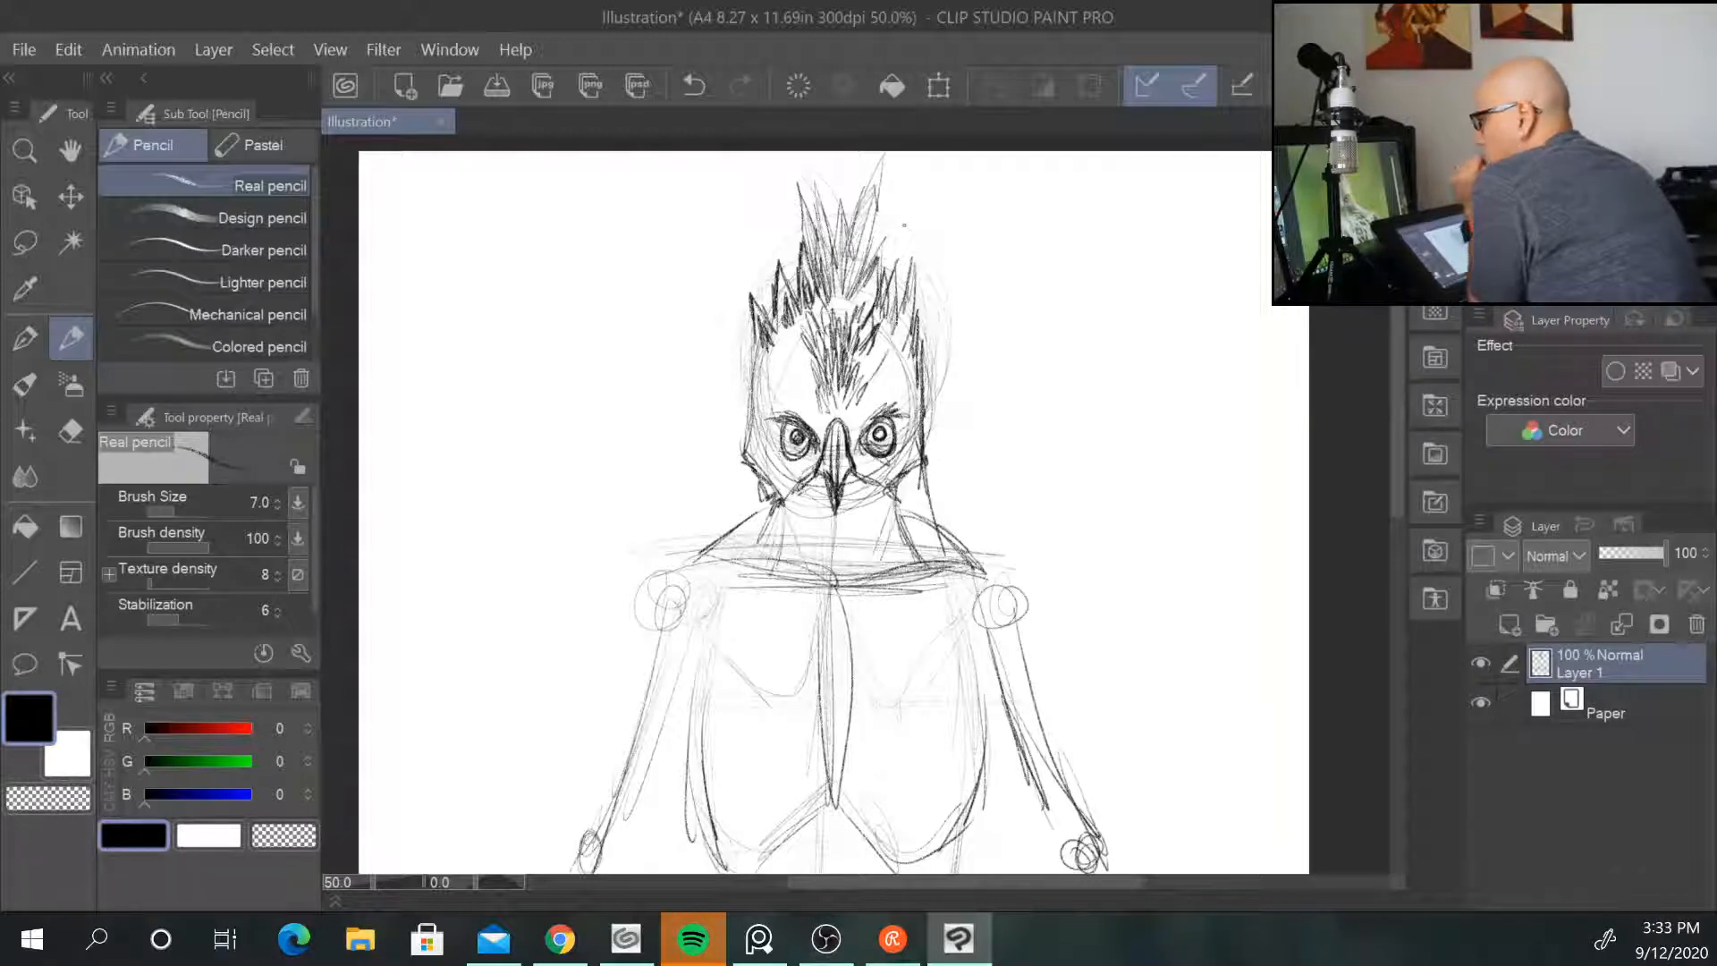
mouse_move(781, 446)
left_mouse_down()
mouse_move(900, 445)
mouse_move(861, 448)
left_mouse_up()
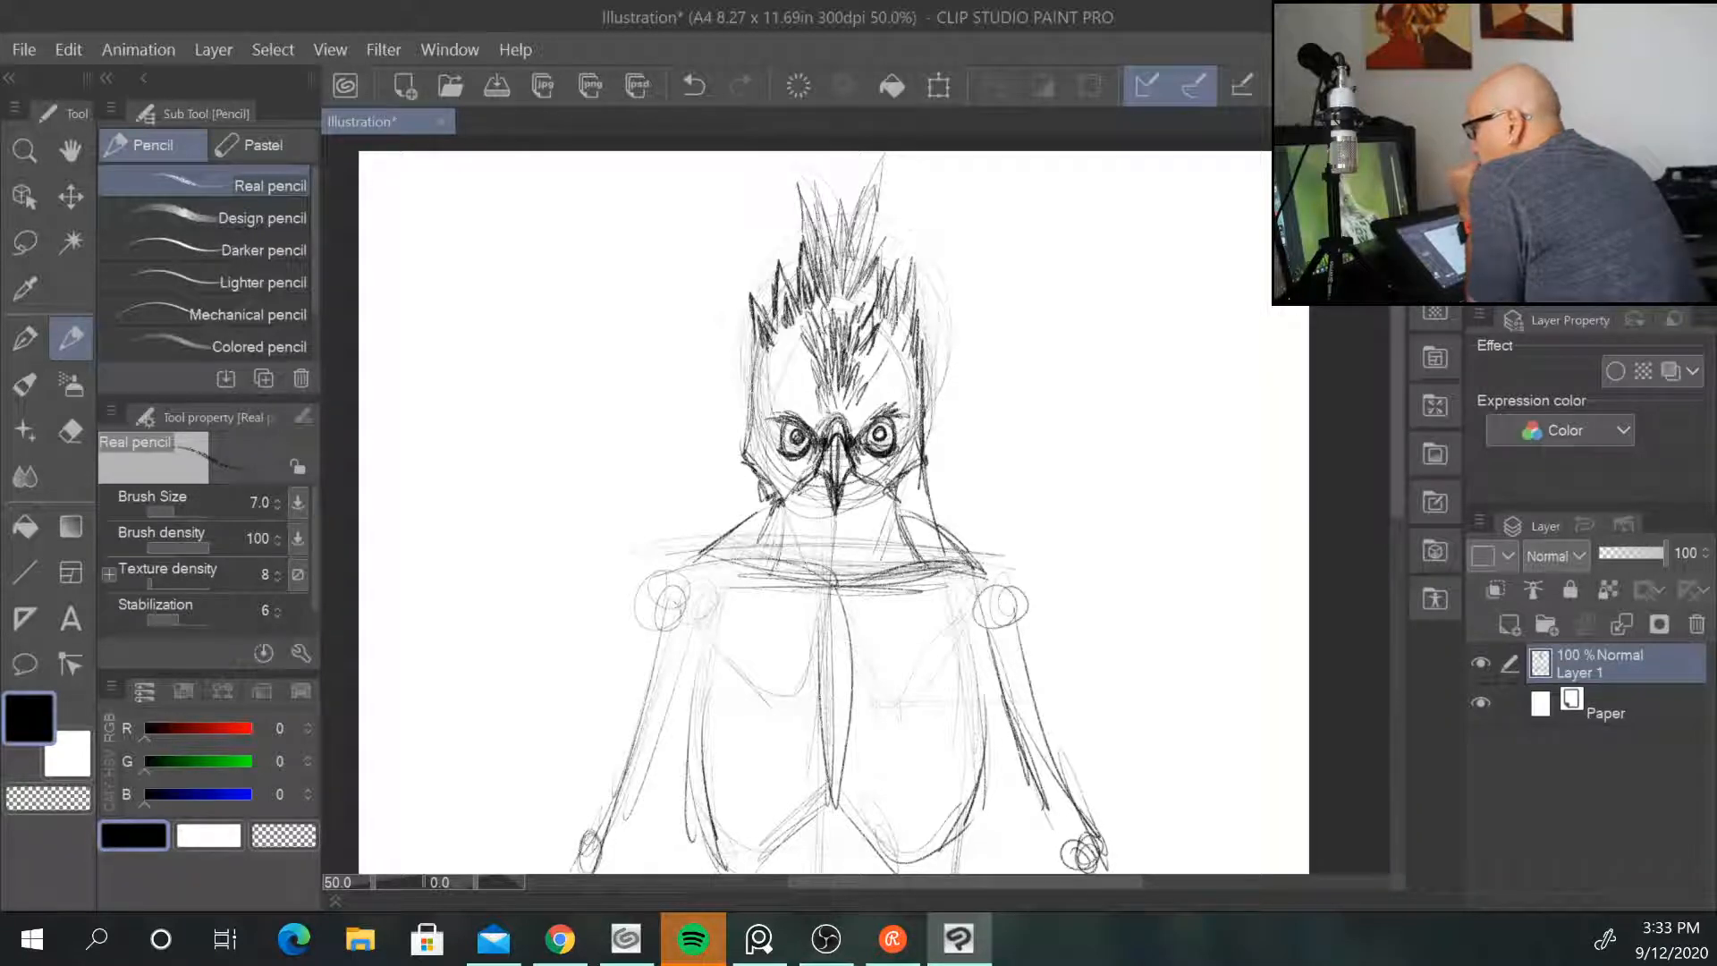
left_click_drag(847, 412, 860, 435)
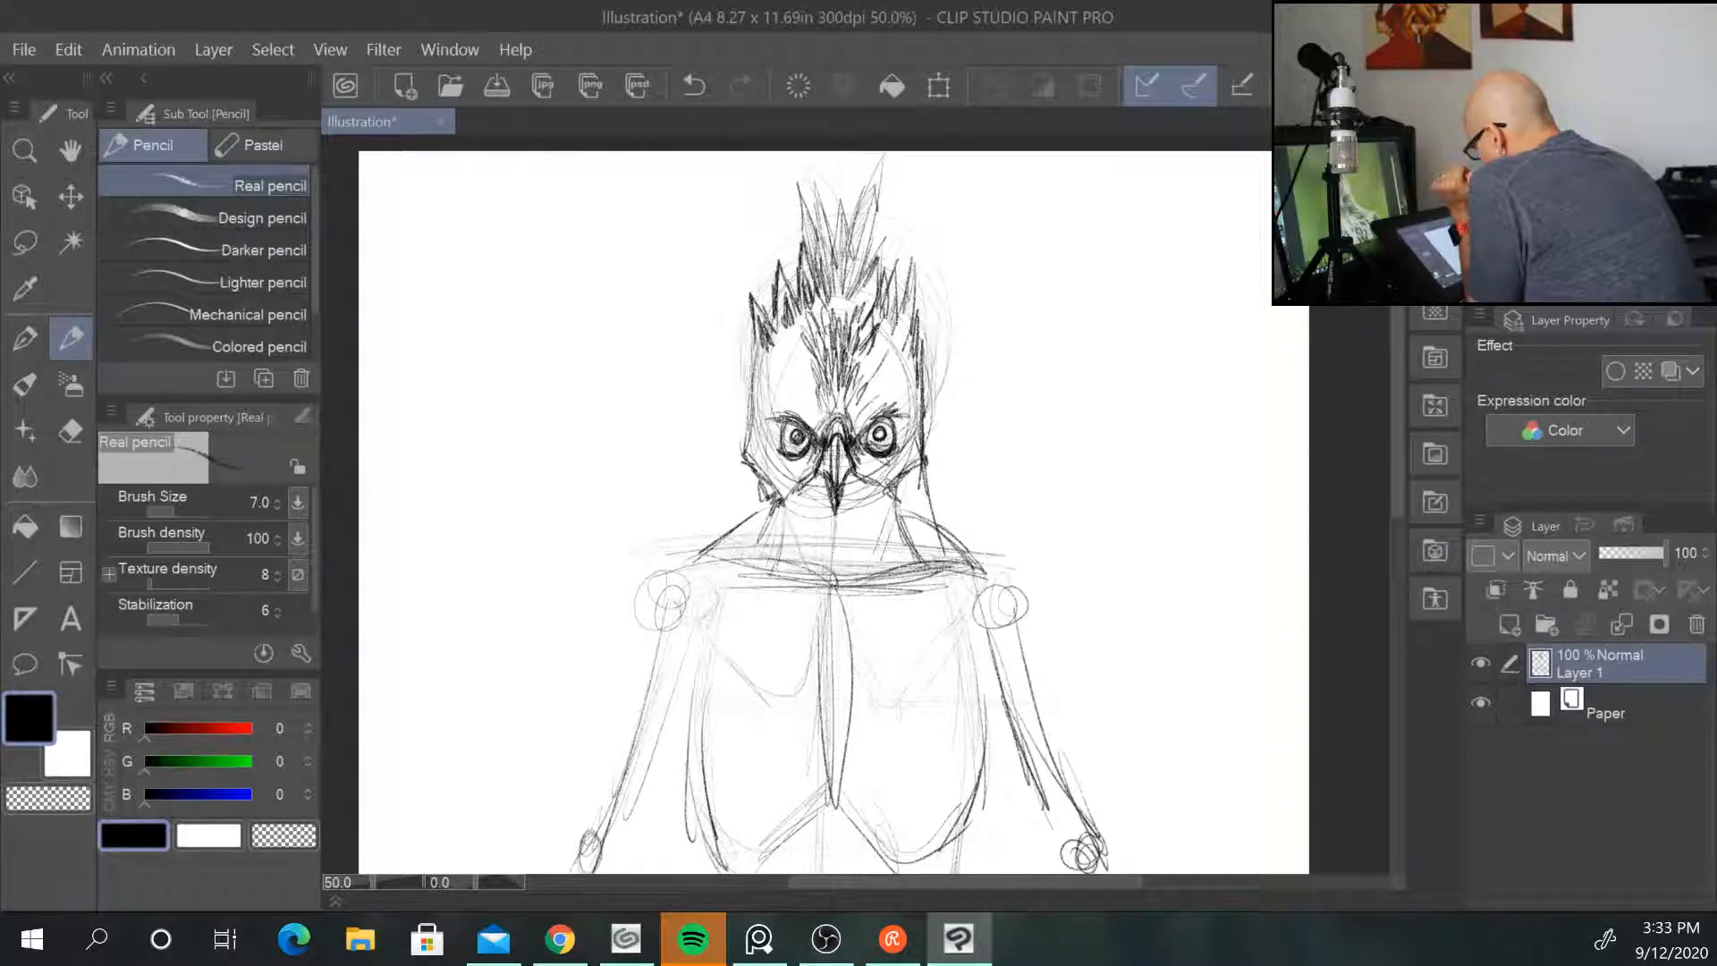
left_click_drag(818, 426, 794, 402)
left_click_drag(802, 418, 795, 402)
Step: Darken the neck edges below the cheeks and cover the left side of the neck with short feather strokes
left_click_drag(897, 498, 913, 536)
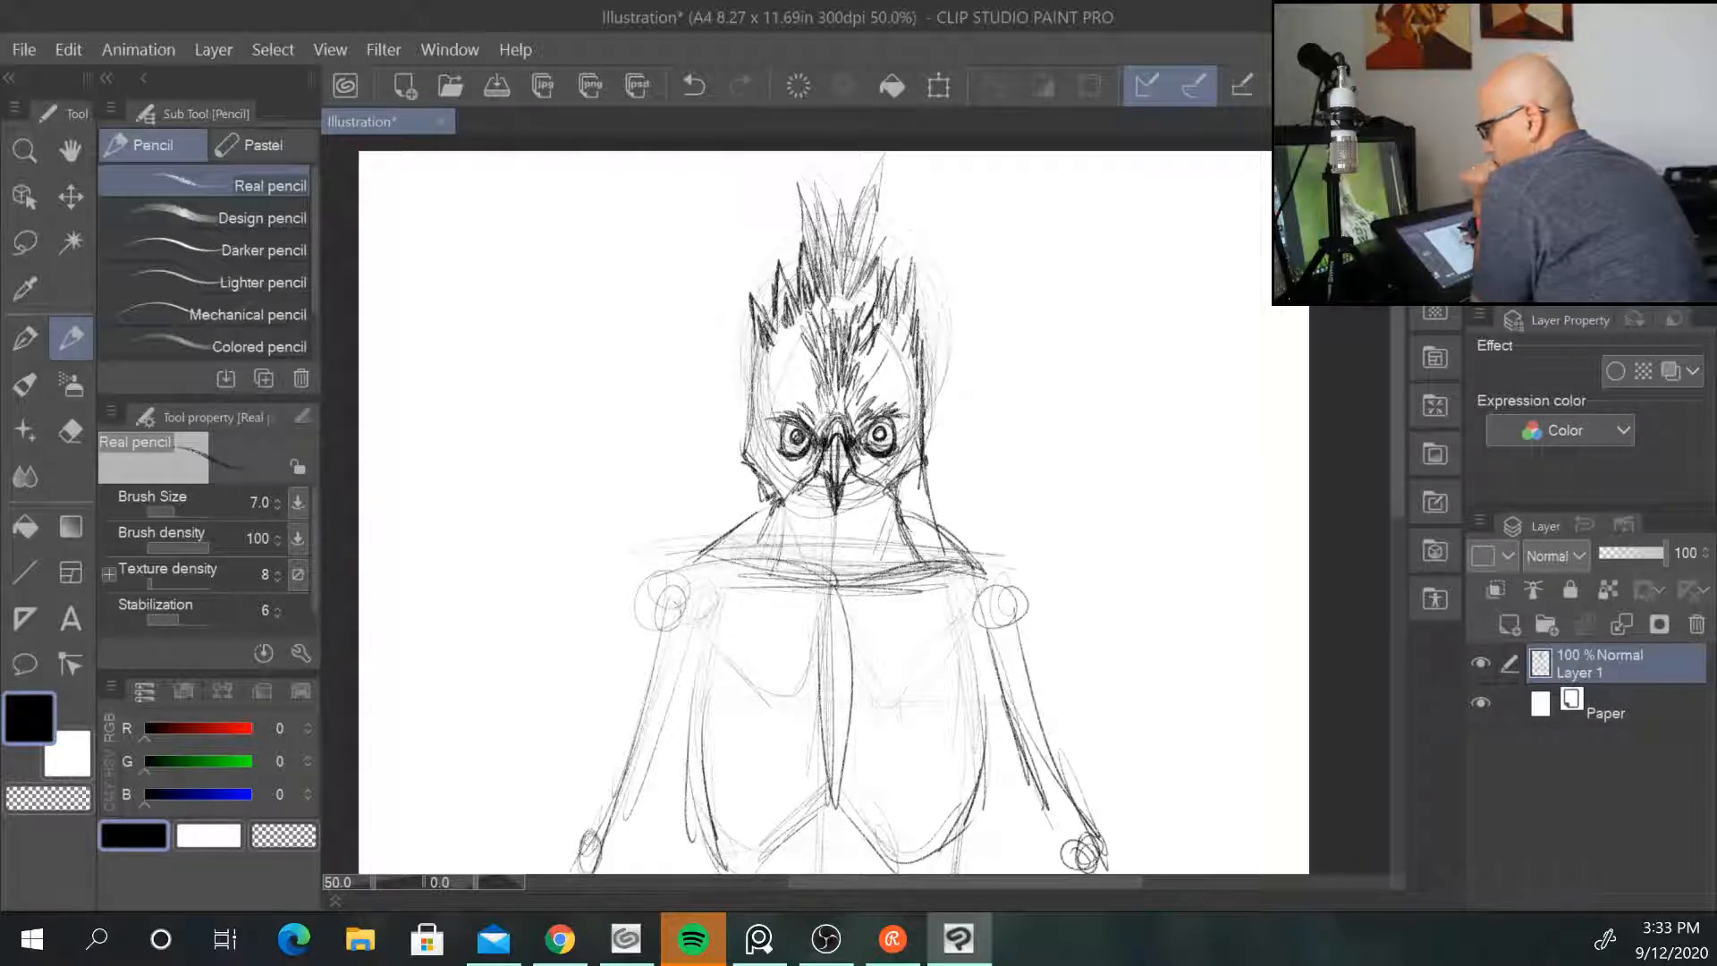
left_click_drag(765, 501, 750, 520)
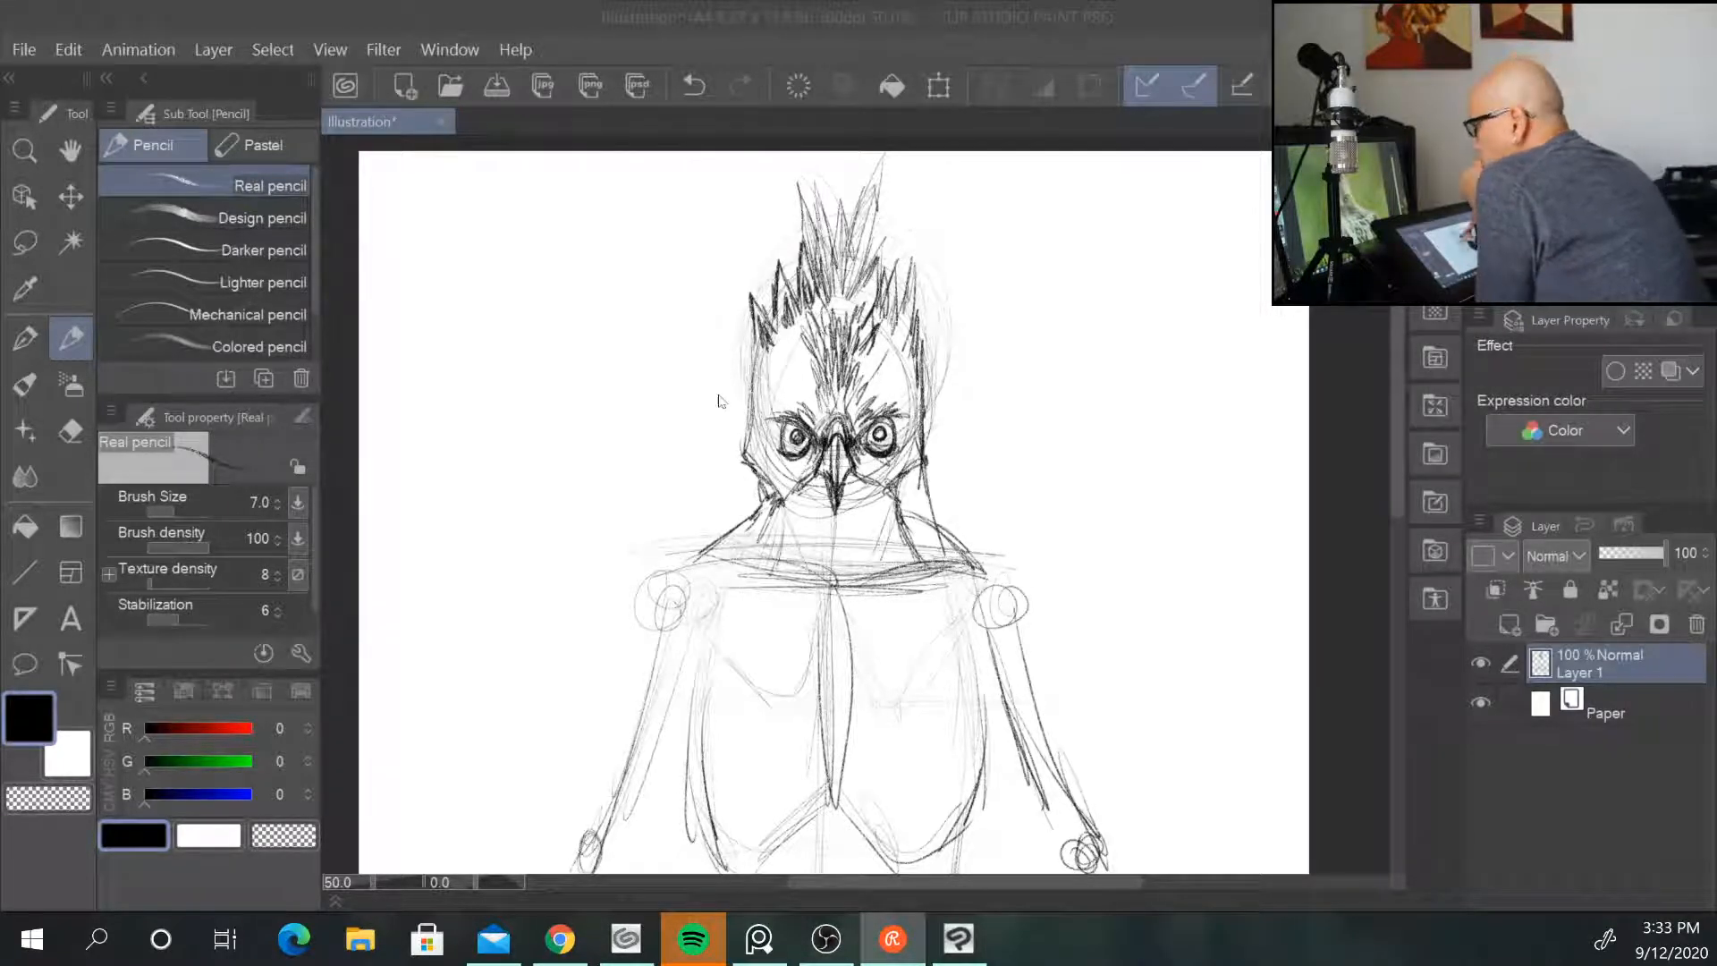
left_click(753, 474)
mouse_move(752, 474)
left_mouse_down()
mouse_move(751, 519)
mouse_move(768, 500)
mouse_move(752, 551)
left_mouse_up()
left_click_drag(765, 535, 755, 552)
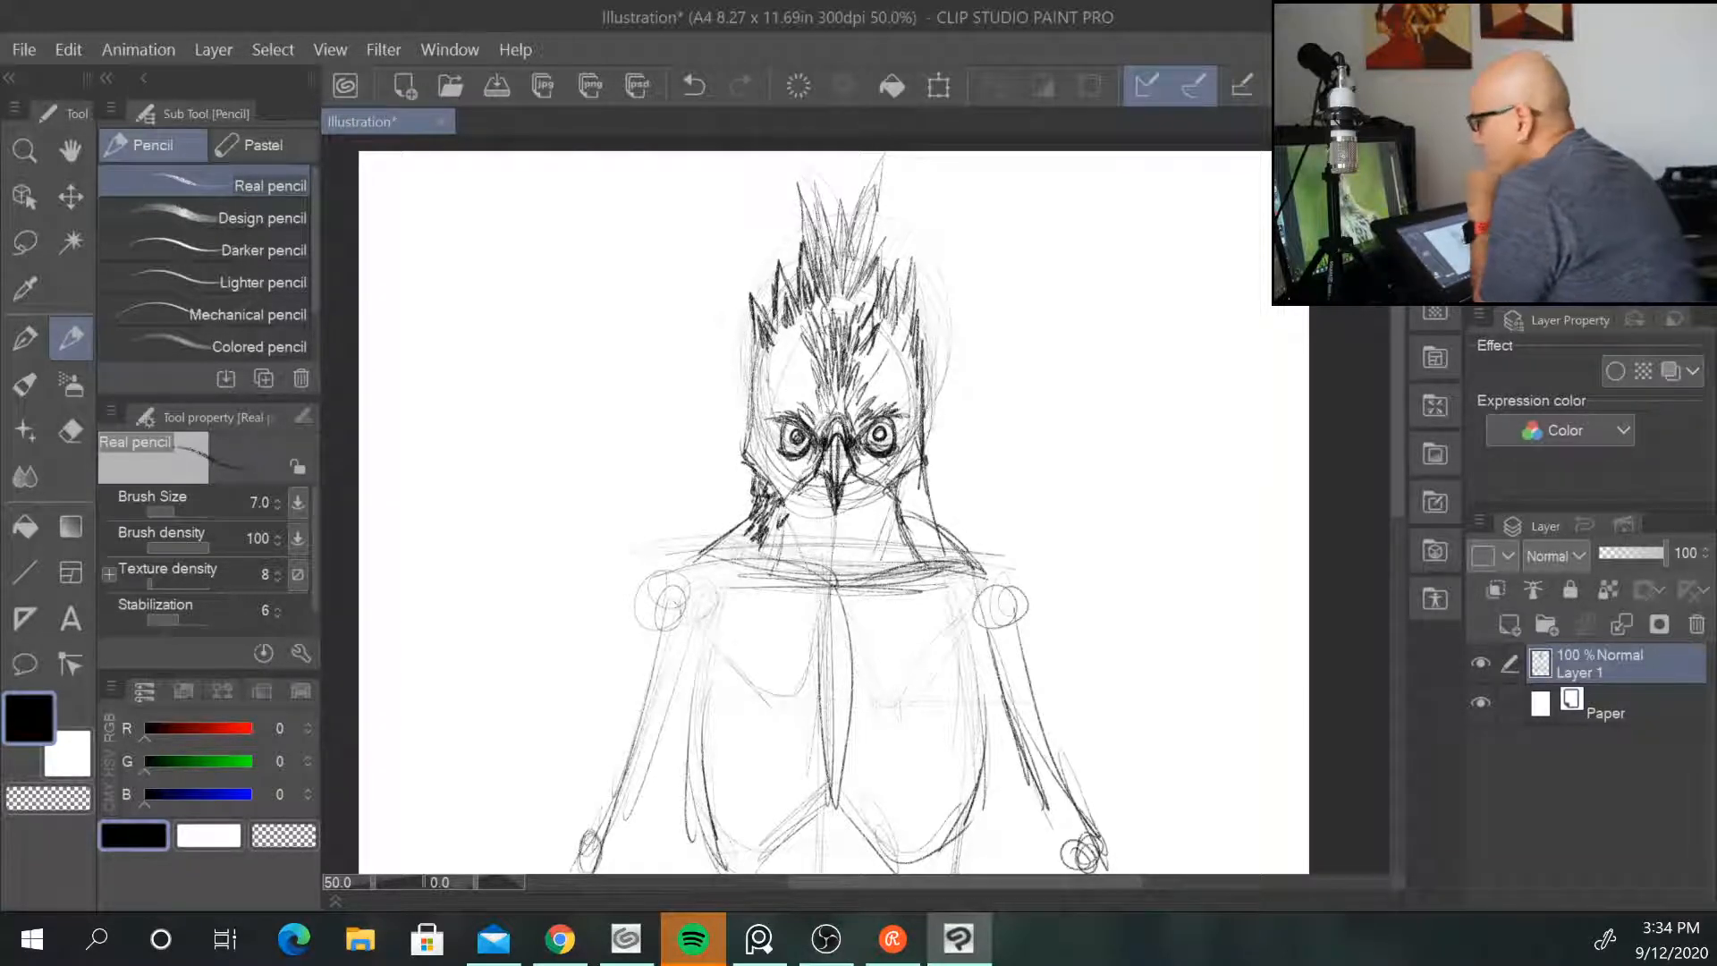
left_click_drag(747, 525, 738, 546)
left_click_drag(755, 540, 753, 556)
left_click_drag(755, 532, 773, 583)
Step: Strengthen the right neck contour and darken the sloping trapezius lines on both sides down to the shoulders
left_click_drag(897, 516, 877, 572)
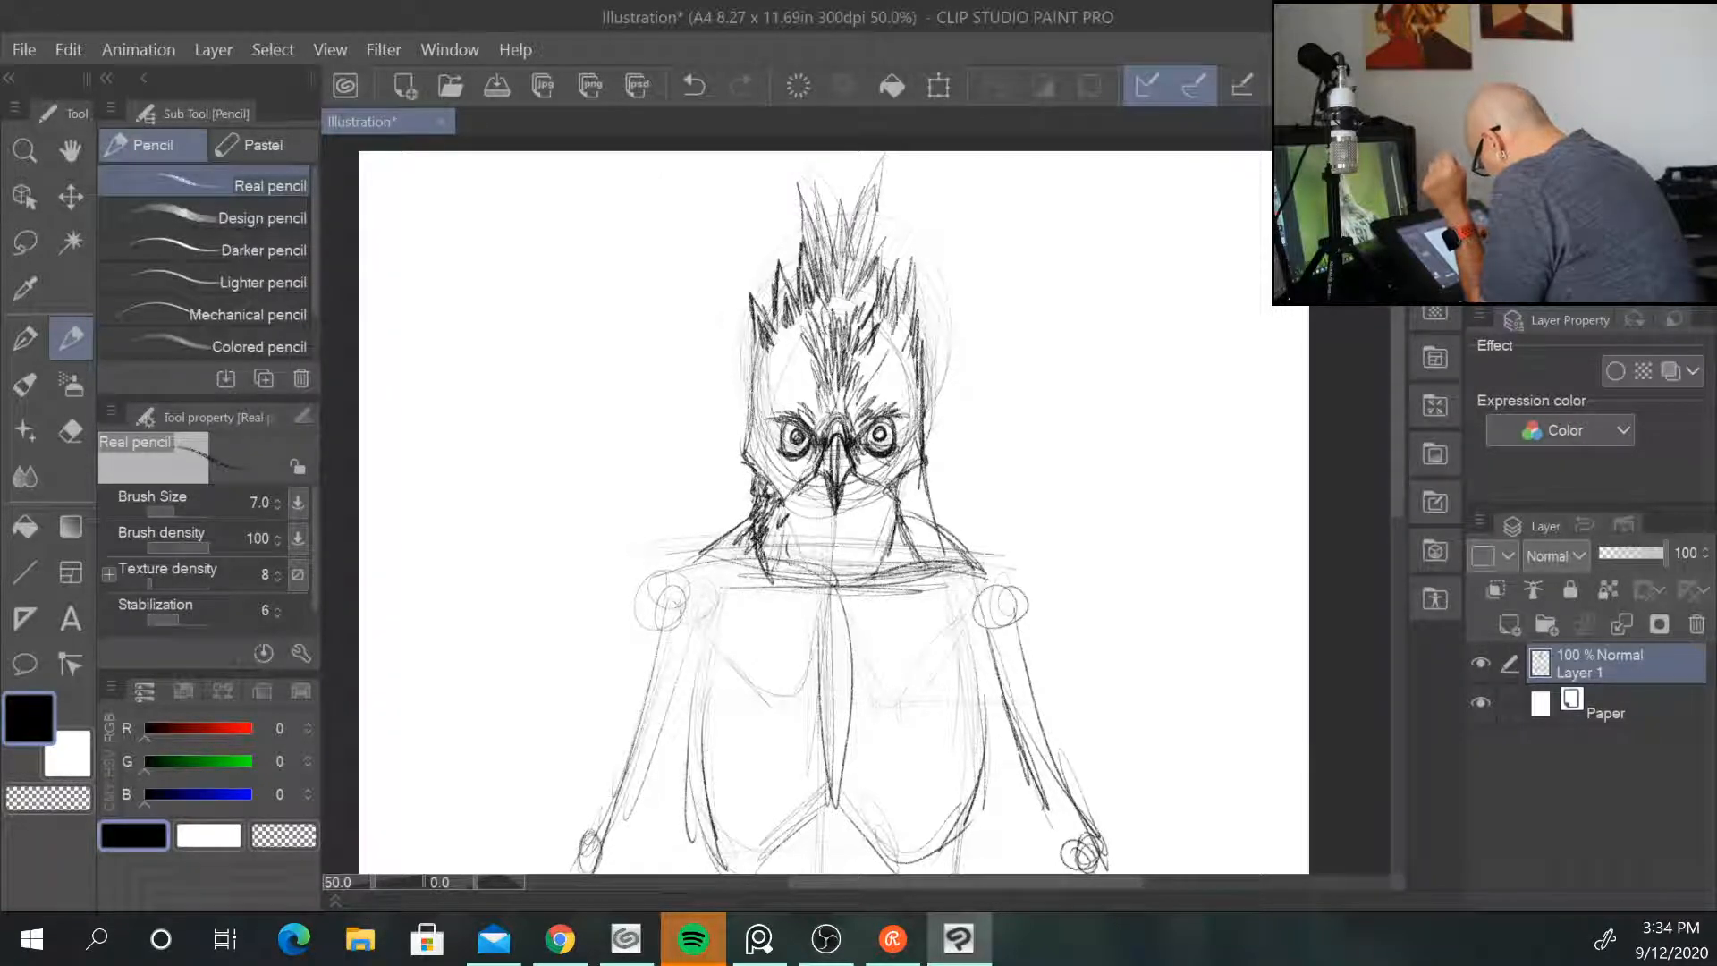
left_click_drag(894, 512, 874, 576)
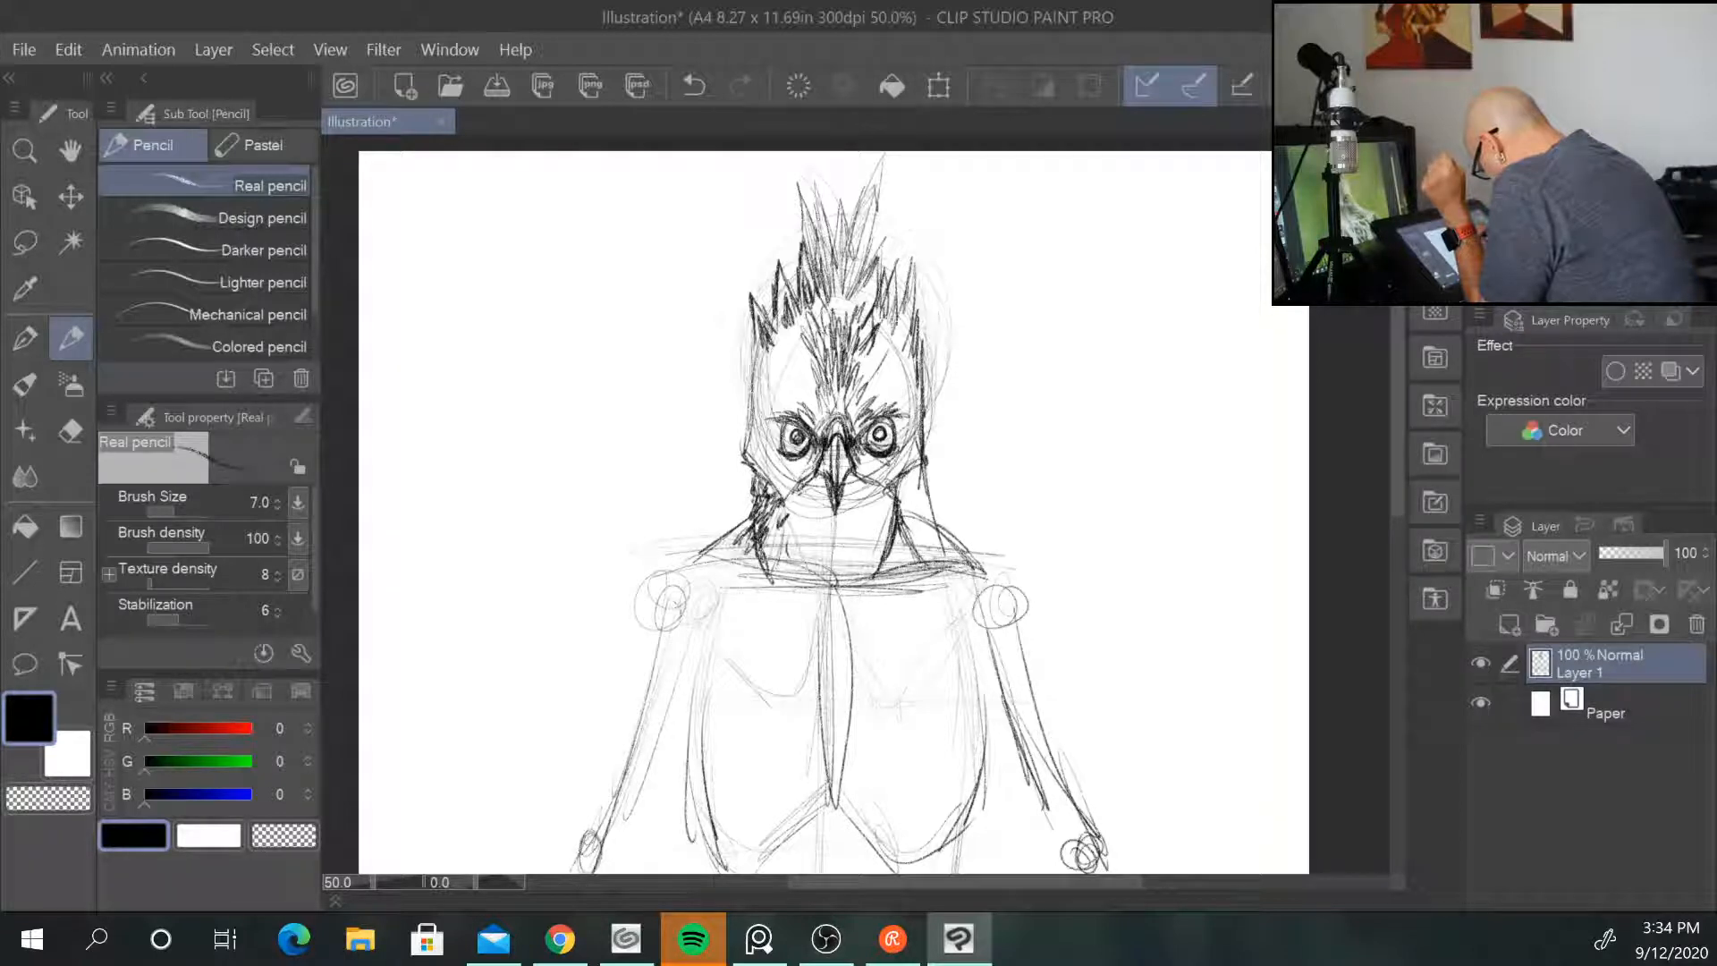
left_click_drag(747, 517, 707, 551)
left_click_drag(728, 525, 697, 558)
left_click_drag(948, 514, 903, 530)
mouse_move(962, 536)
left_mouse_down()
mouse_move(948, 557)
mouse_move(964, 555)
left_mouse_up()
left_click_drag(920, 516, 969, 559)
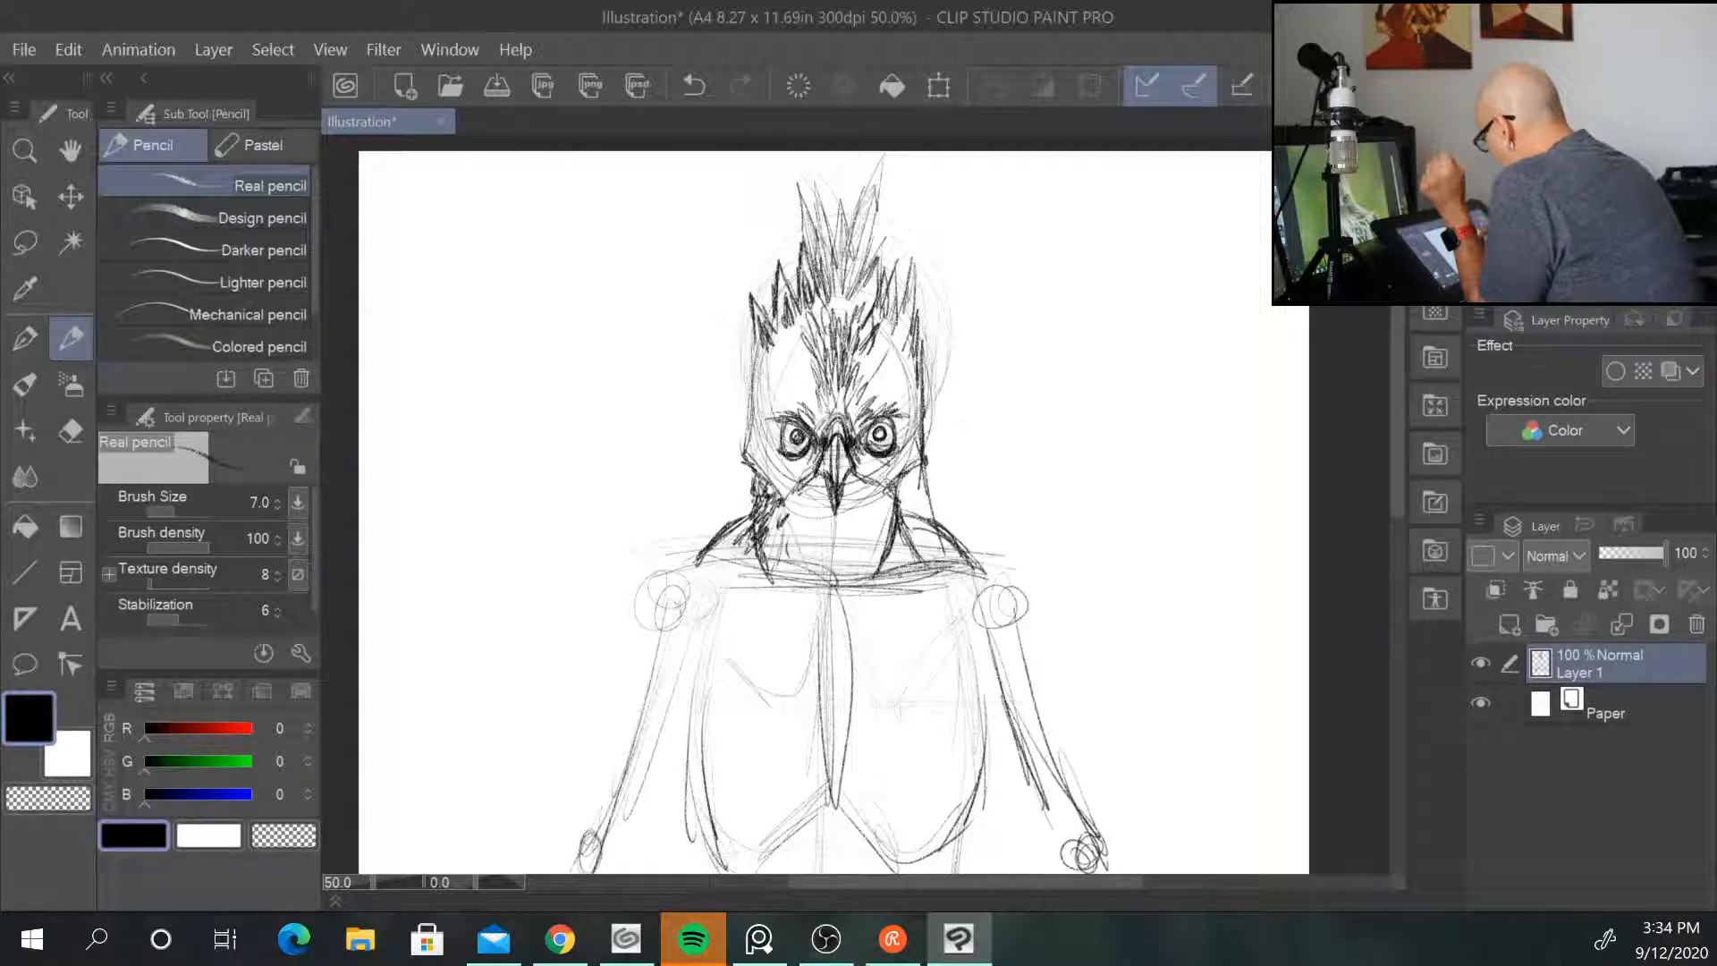
Step: Rework the left neck edge into a cleaner inward-slanting contour and add feather strokes under the right cheek
mouse_move(751, 489)
left_mouse_down()
mouse_move(771, 521)
mouse_move(765, 547)
mouse_move(760, 497)
mouse_move(763, 559)
mouse_move(750, 517)
mouse_move(774, 506)
mouse_move(779, 553)
left_mouse_up()
left_click_drag(768, 494, 792, 570)
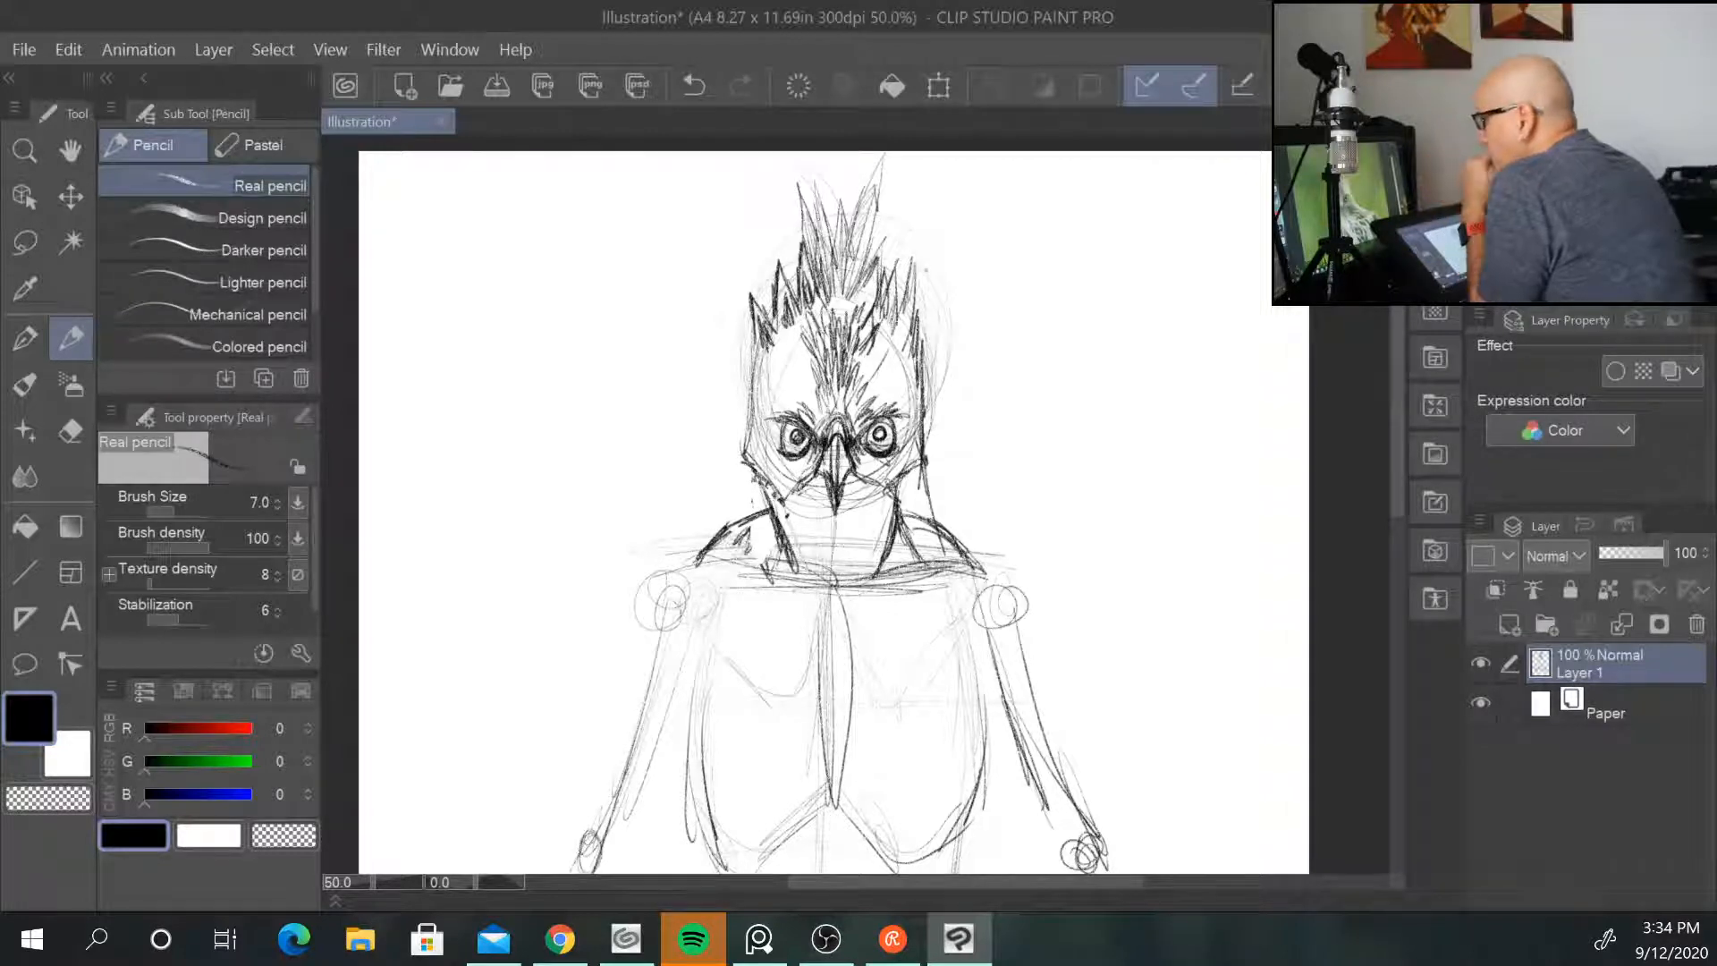
left_click_drag(914, 473, 895, 500)
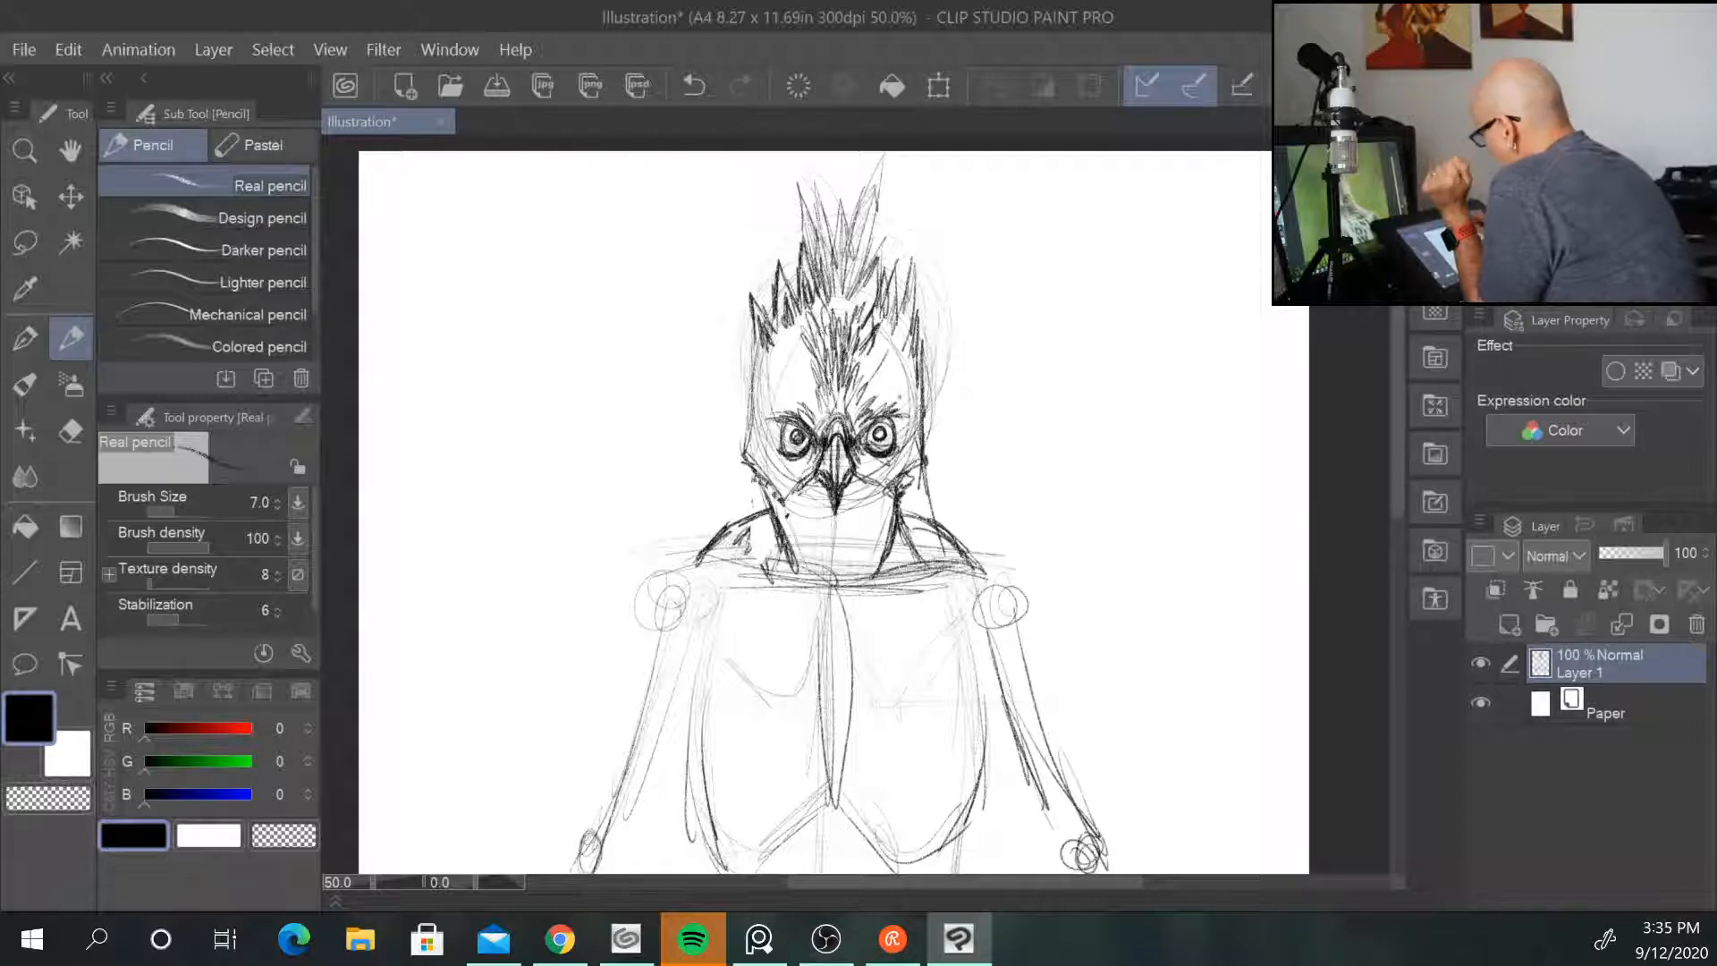
Step: Shade around both eyes and cheeks with feather strokes and scatter short feather marks over the throat
mouse_move(869, 431)
left_mouse_down()
mouse_move(899, 417)
mouse_move(757, 419)
left_mouse_up()
mouse_move(787, 447)
left_mouse_down()
mouse_move(756, 421)
mouse_move(766, 463)
mouse_move(752, 442)
left_mouse_up()
mouse_move(895, 443)
left_mouse_down()
mouse_move(930, 427)
mouse_move(919, 418)
mouse_move(892, 479)
mouse_move(778, 522)
left_mouse_up()
mouse_move(784, 503)
left_mouse_down()
mouse_move(775, 522)
mouse_move(797, 547)
mouse_move(841, 559)
left_mouse_up()
left_click_drag(845, 538, 836, 586)
left_click_drag(870, 573, 849, 584)
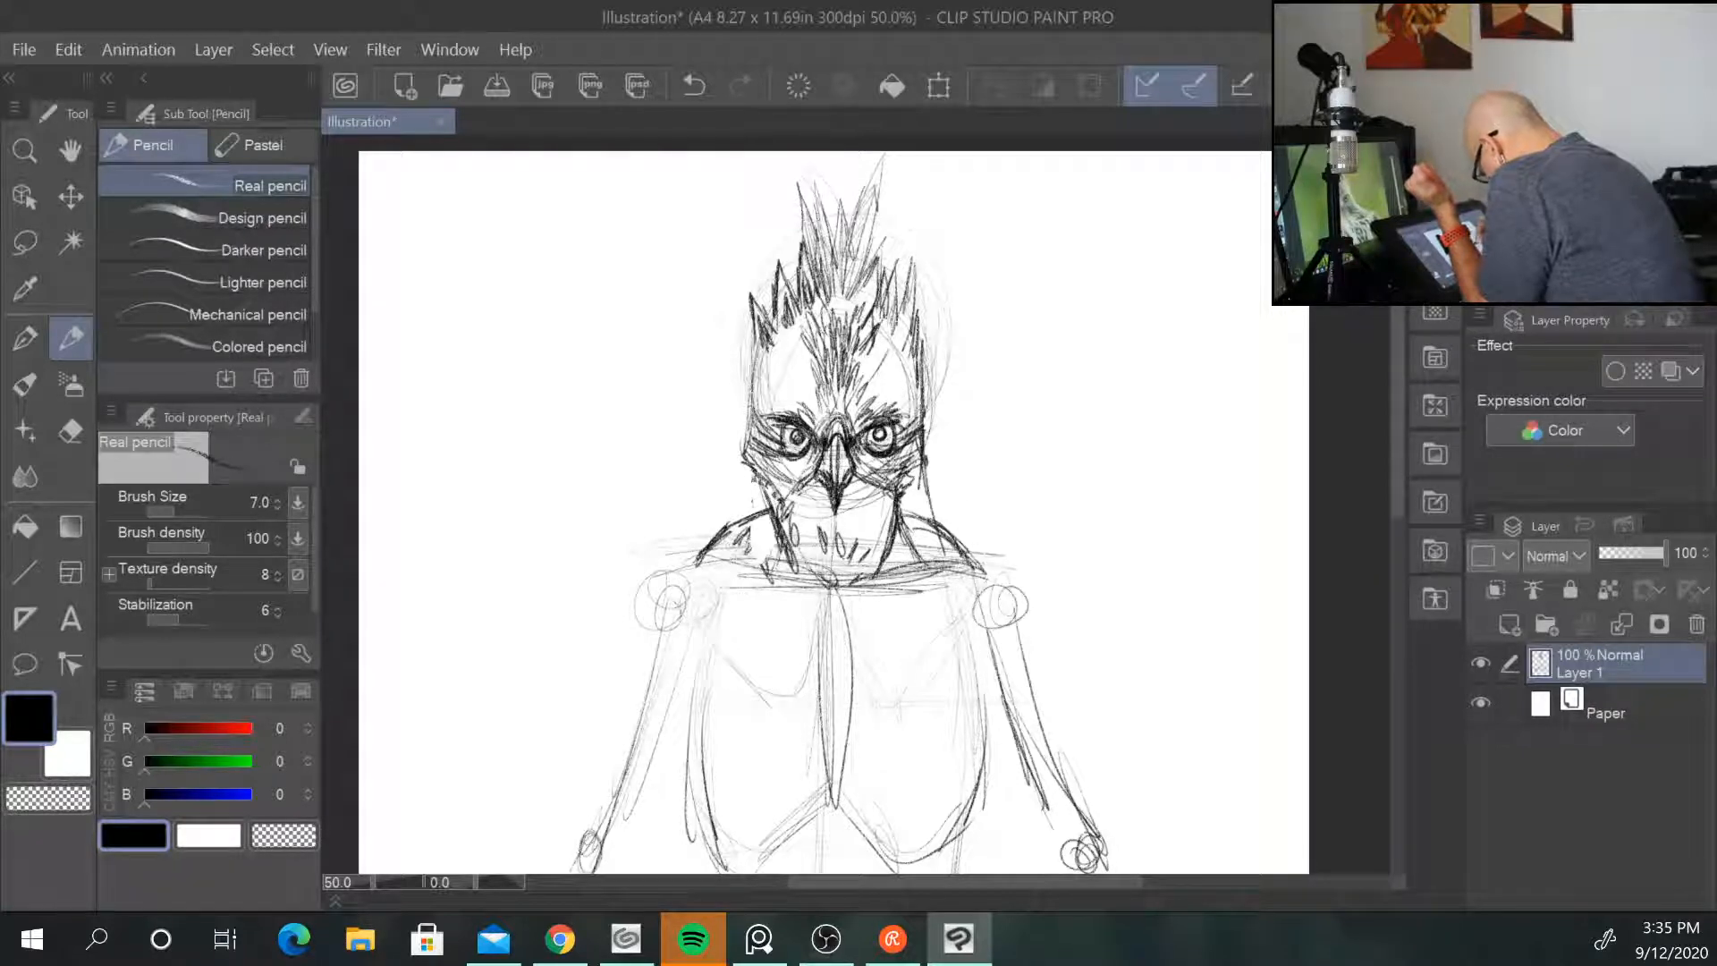
left_click_drag(871, 509, 875, 527)
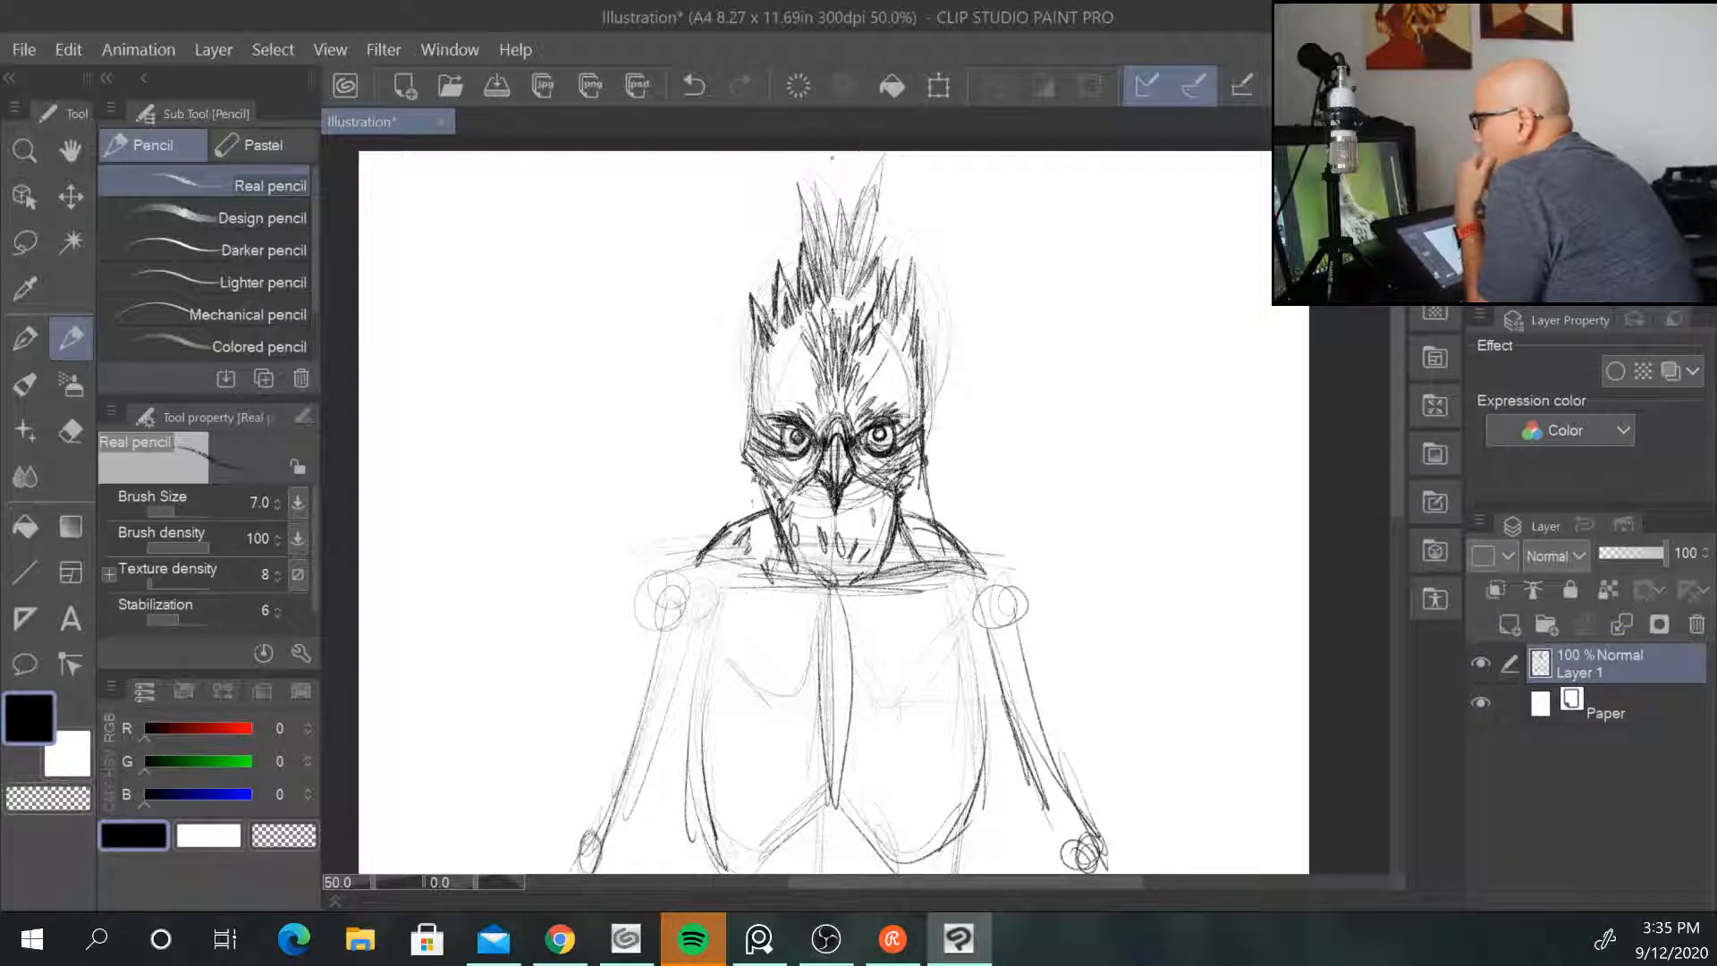
Step: Add feathers along the left head edge and scatter short feather marks over both sides of the forehead
left_click_drag(756, 345, 745, 422)
mouse_move(769, 302)
left_mouse_down()
mouse_move(782, 342)
mouse_move(753, 371)
mouse_move(795, 358)
mouse_move(776, 393)
mouse_move(794, 397)
left_mouse_up()
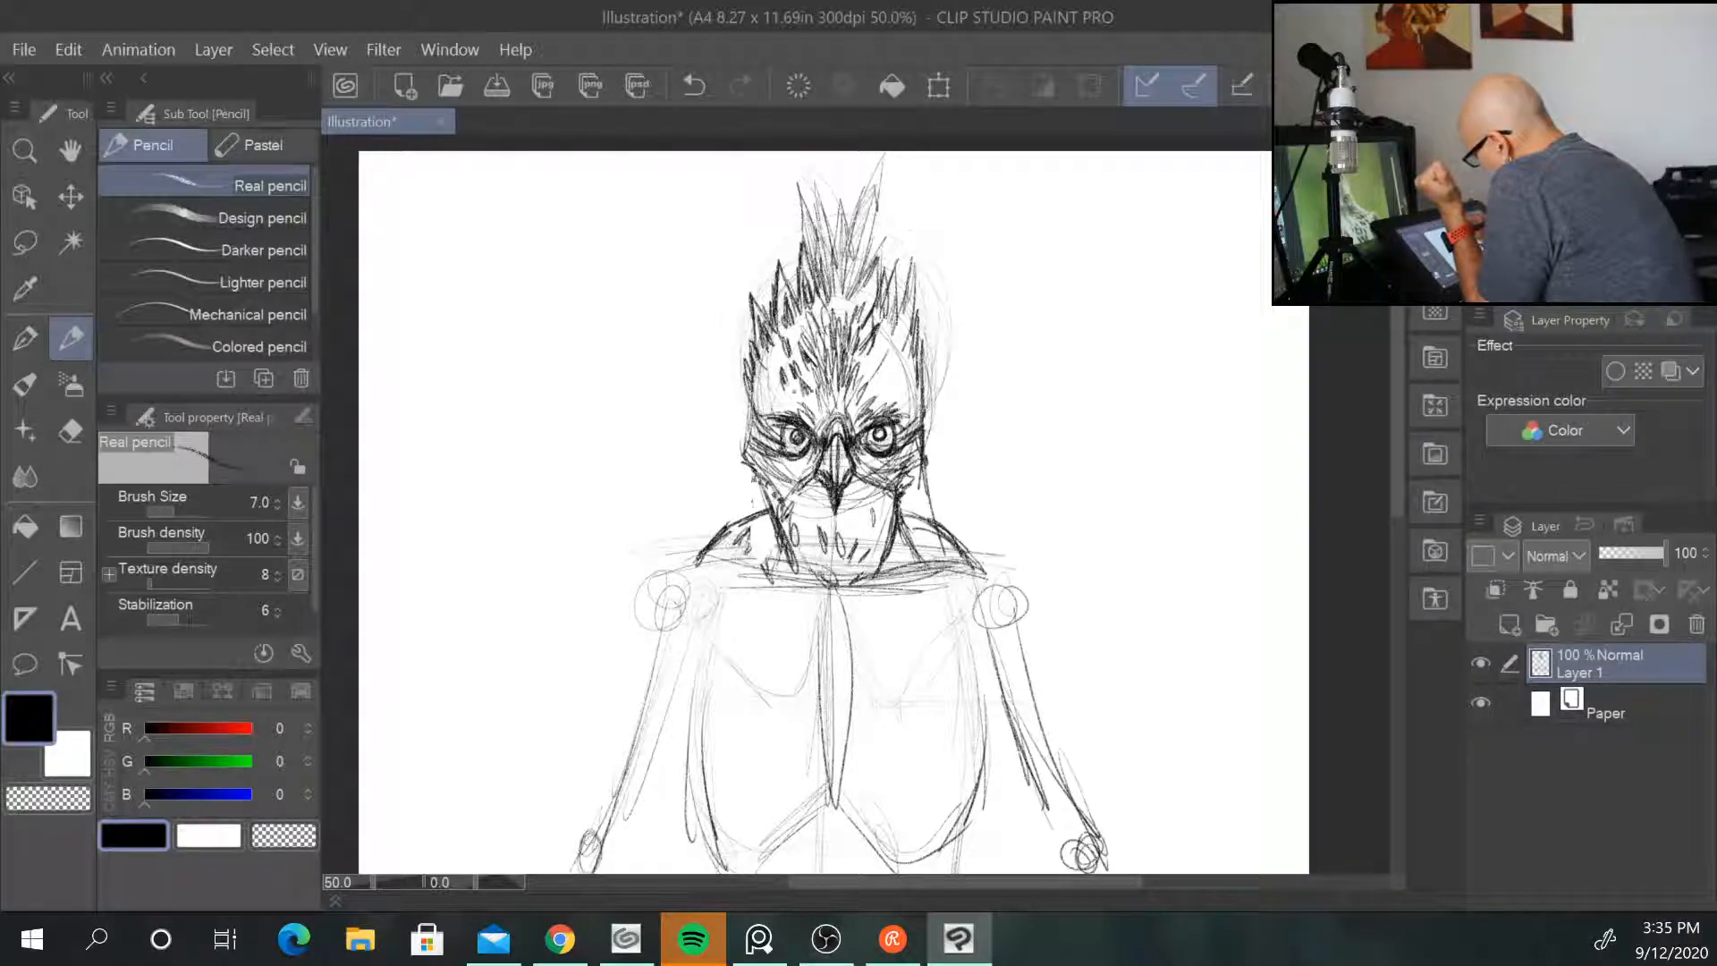
left_click_drag(813, 332, 801, 352)
left_click_drag(810, 379, 800, 393)
left_click_drag(824, 331, 815, 350)
mouse_move(816, 308)
left_mouse_down()
mouse_move(812, 328)
mouse_move(895, 387)
left_mouse_up()
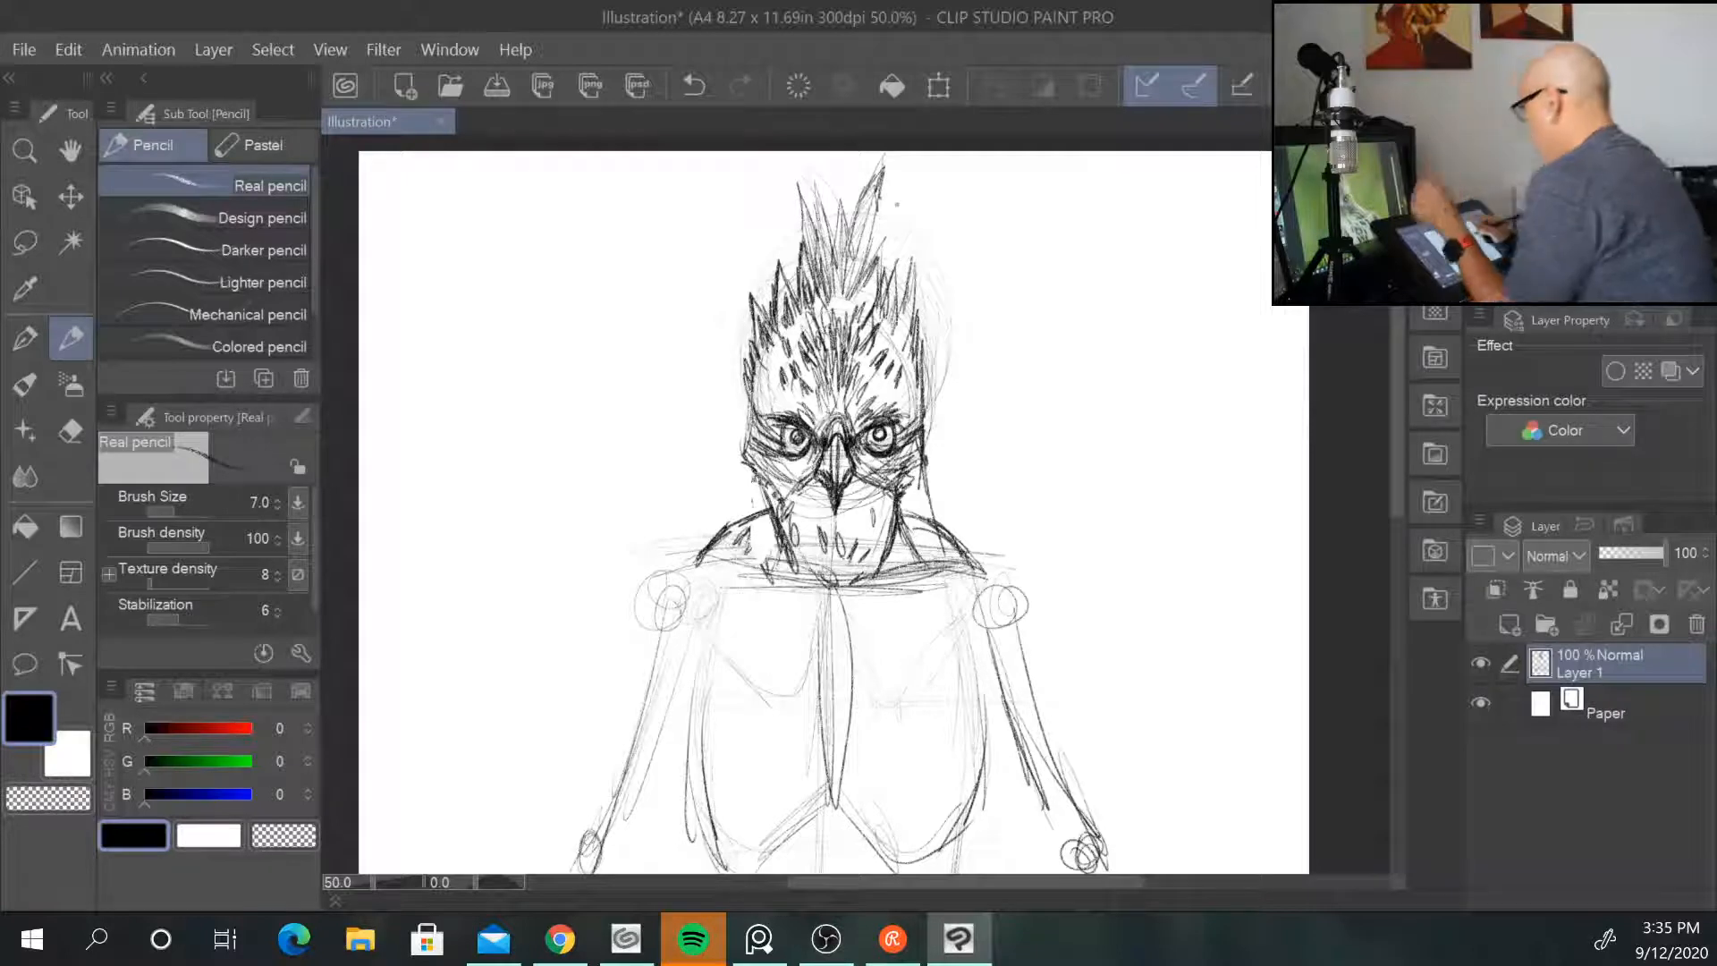
Step: Bring up the muscular torso reference and draw dark collarbone lines from the base of the throat to both shoulders
key("ctrl+minus")
key("ctrl+minus")
scroll(897, 208, "up", 2)
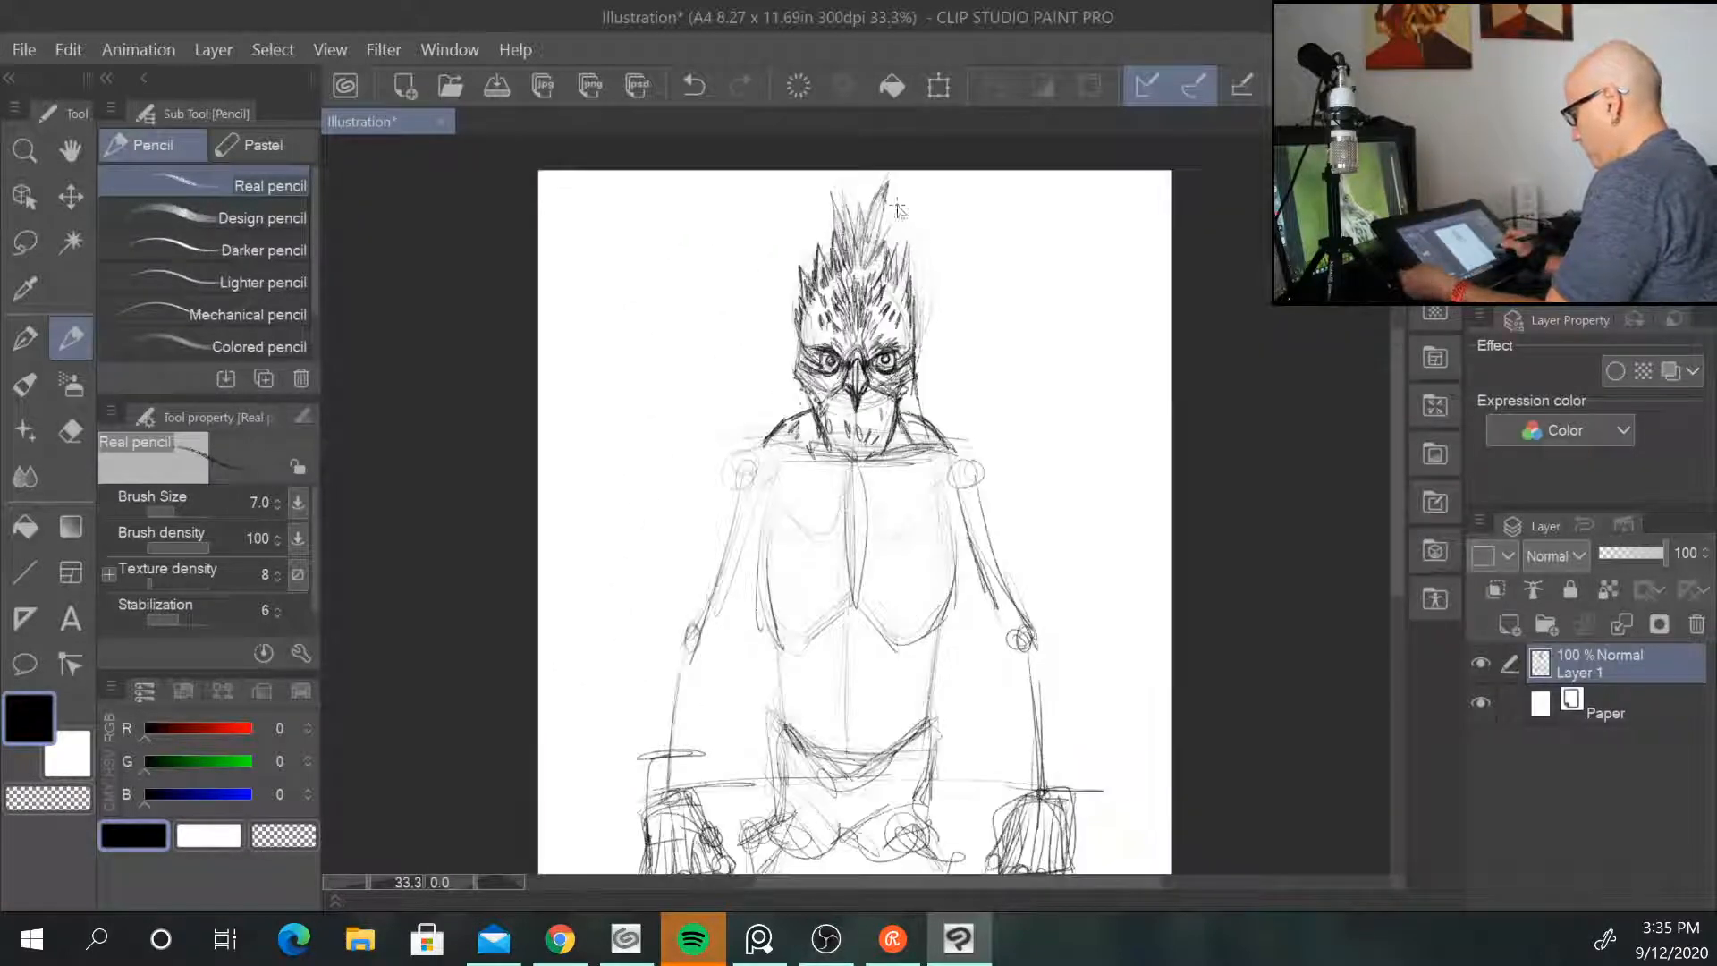
left_click_drag(1128, 639, 1133, 452)
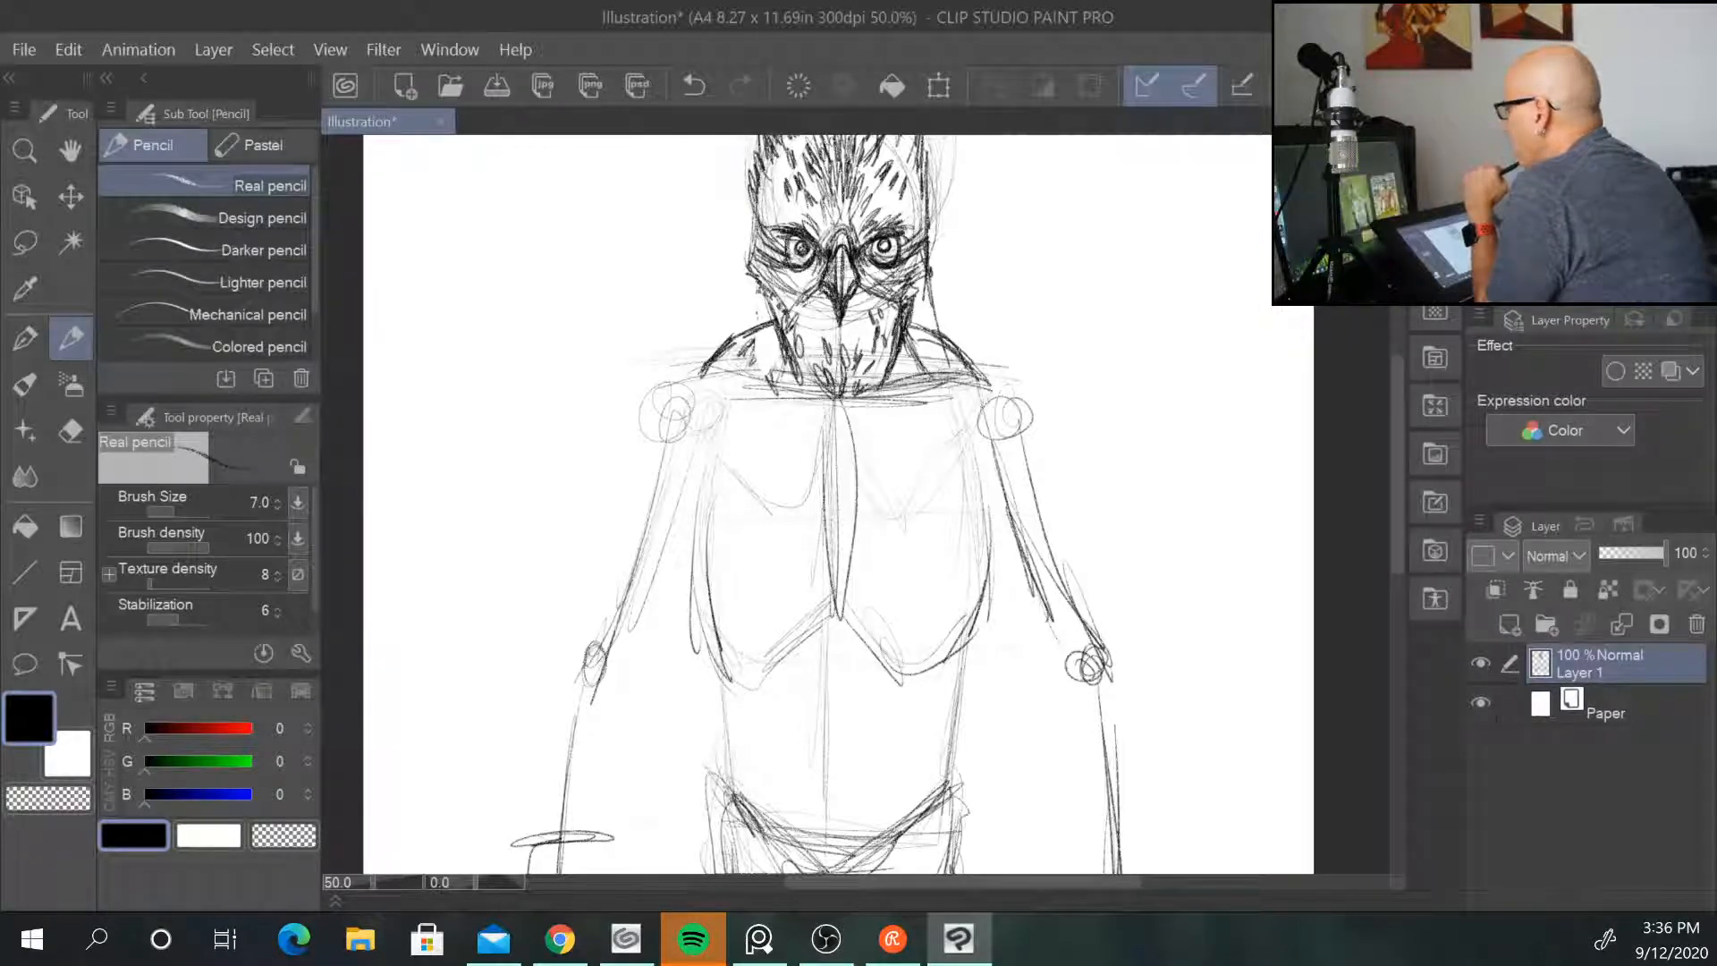
key("alt+Tab")
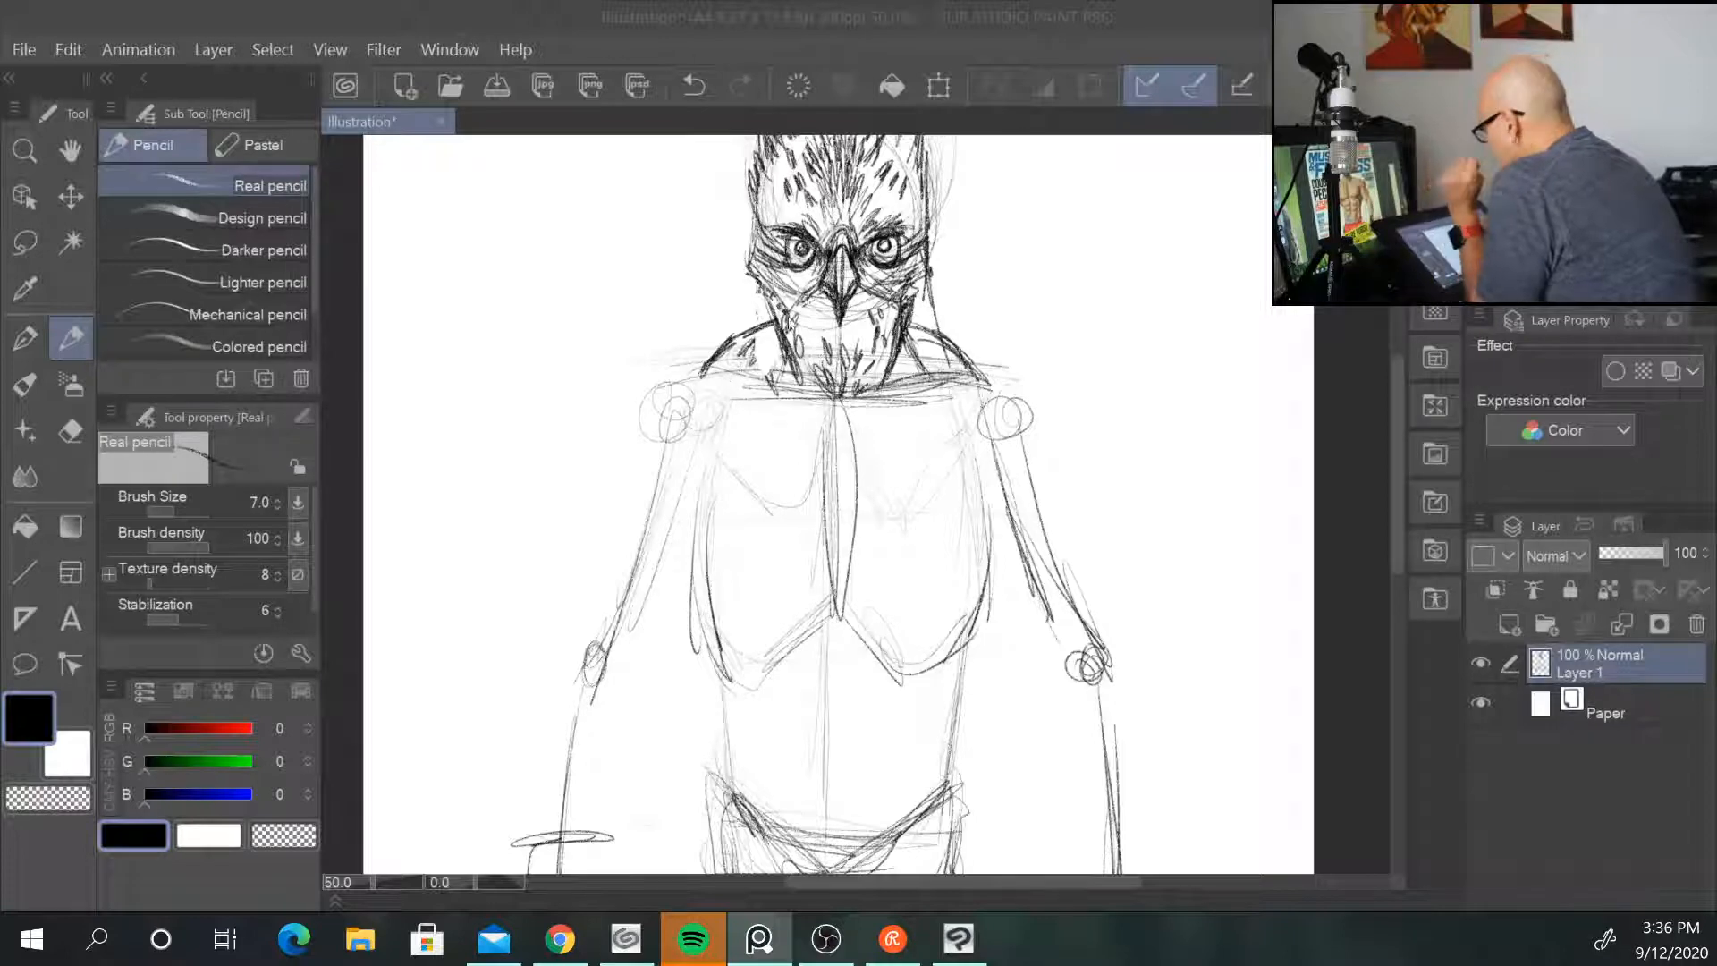
mouse_move(704, 381)
left_mouse_down()
mouse_move(835, 392)
mouse_move(988, 375)
left_mouse_up()
mouse_move(871, 398)
left_mouse_down()
mouse_move(984, 380)
mouse_move(825, 405)
mouse_move(838, 410)
left_mouse_up()
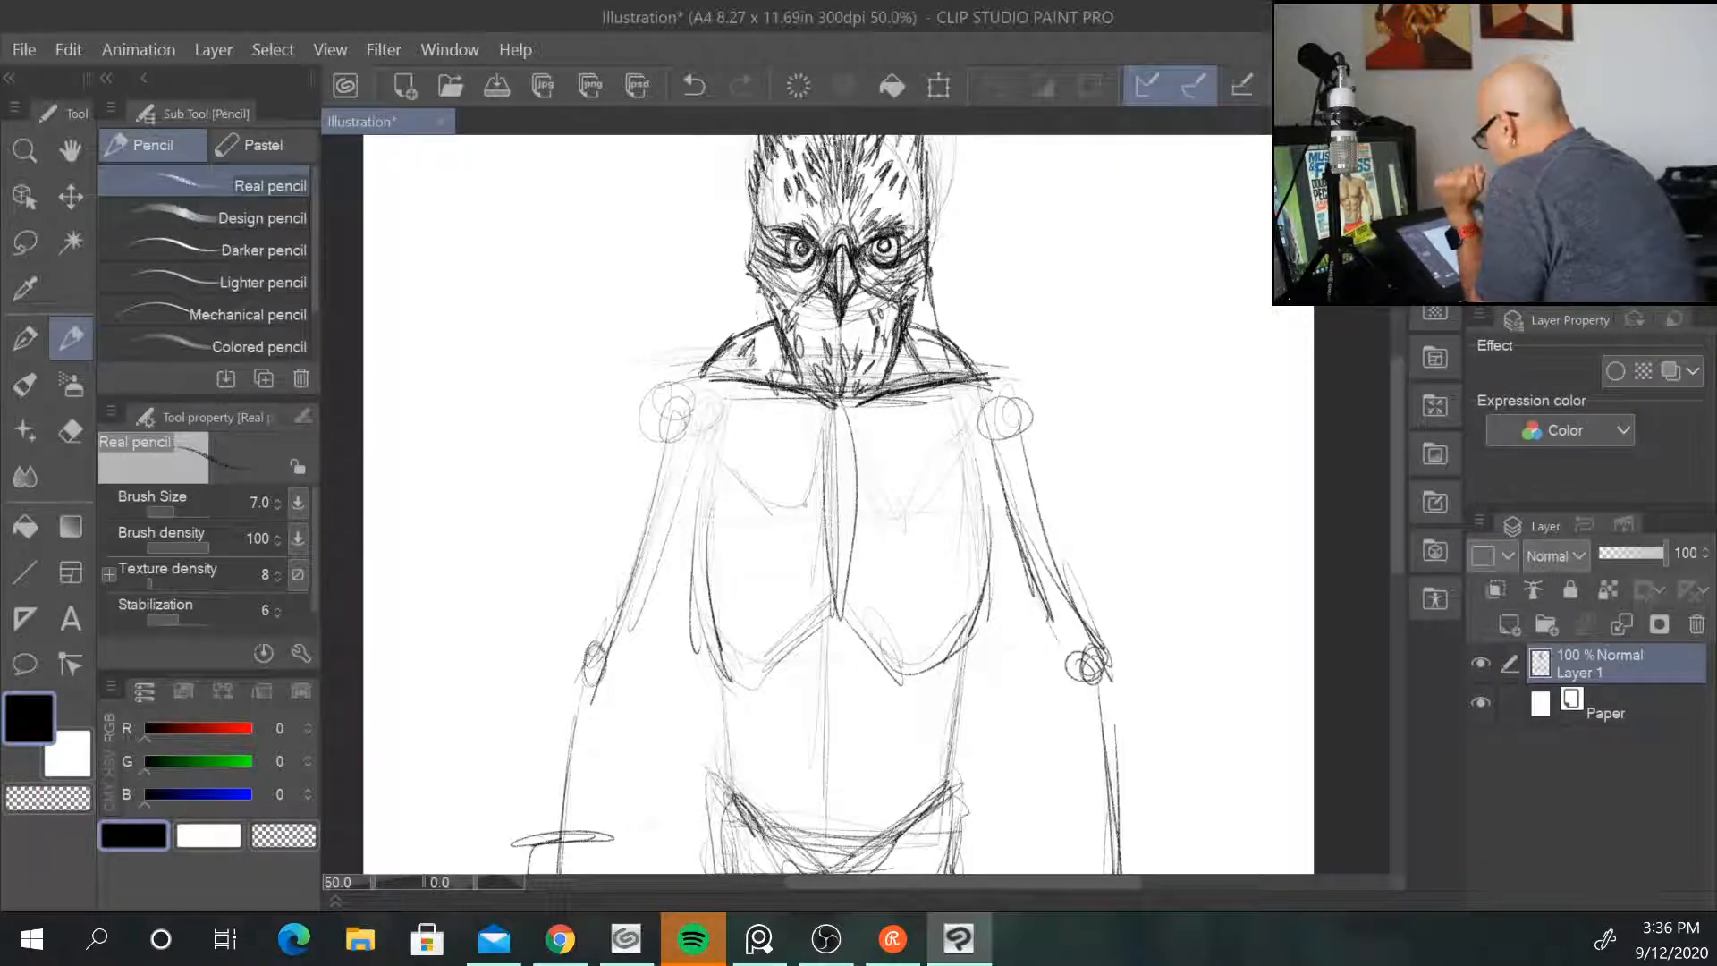
Step: Draw the lower edges of both chest muscles as slanted lines meeting at the sternum
mouse_move(657, 490)
left_mouse_down()
mouse_move(816, 544)
mouse_move(985, 507)
left_mouse_up()
left_click_drag(872, 561, 1008, 489)
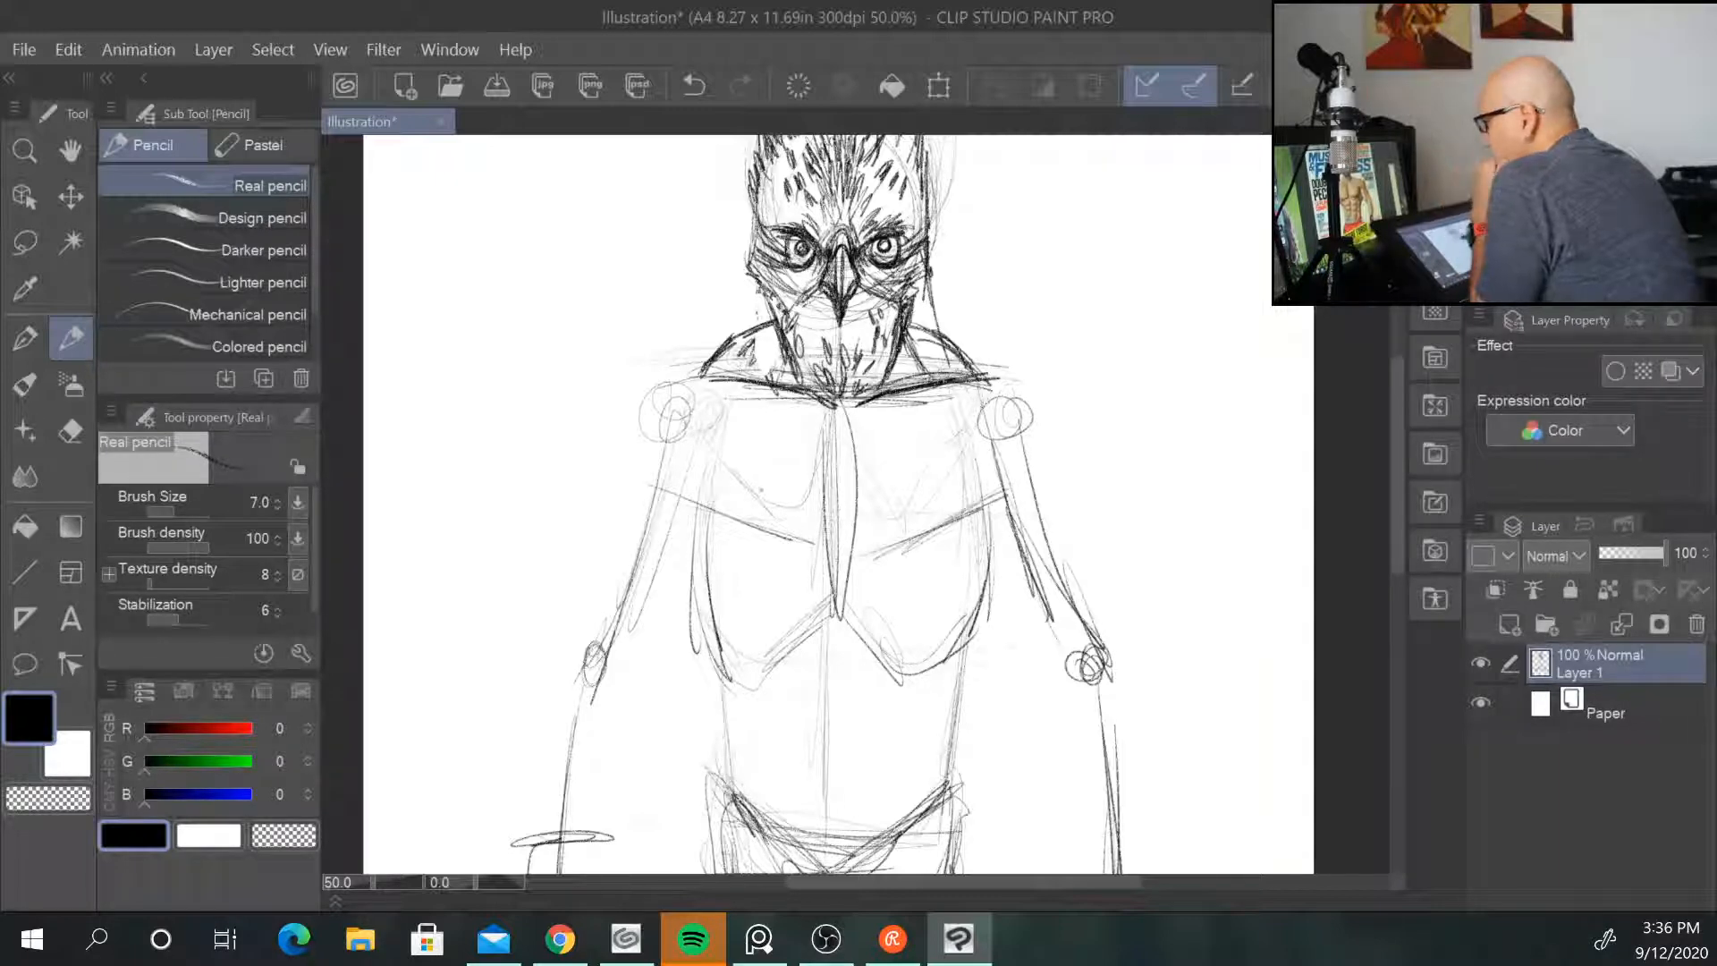
left_click_drag(698, 424, 683, 497)
mouse_move(676, 483)
left_mouse_down()
mouse_move(842, 563)
mouse_move(995, 494)
left_mouse_up()
left_click_drag(872, 556, 1001, 491)
left_click_drag(837, 553, 941, 512)
left_click_drag(885, 537, 1000, 486)
left_click_drag(829, 563, 874, 539)
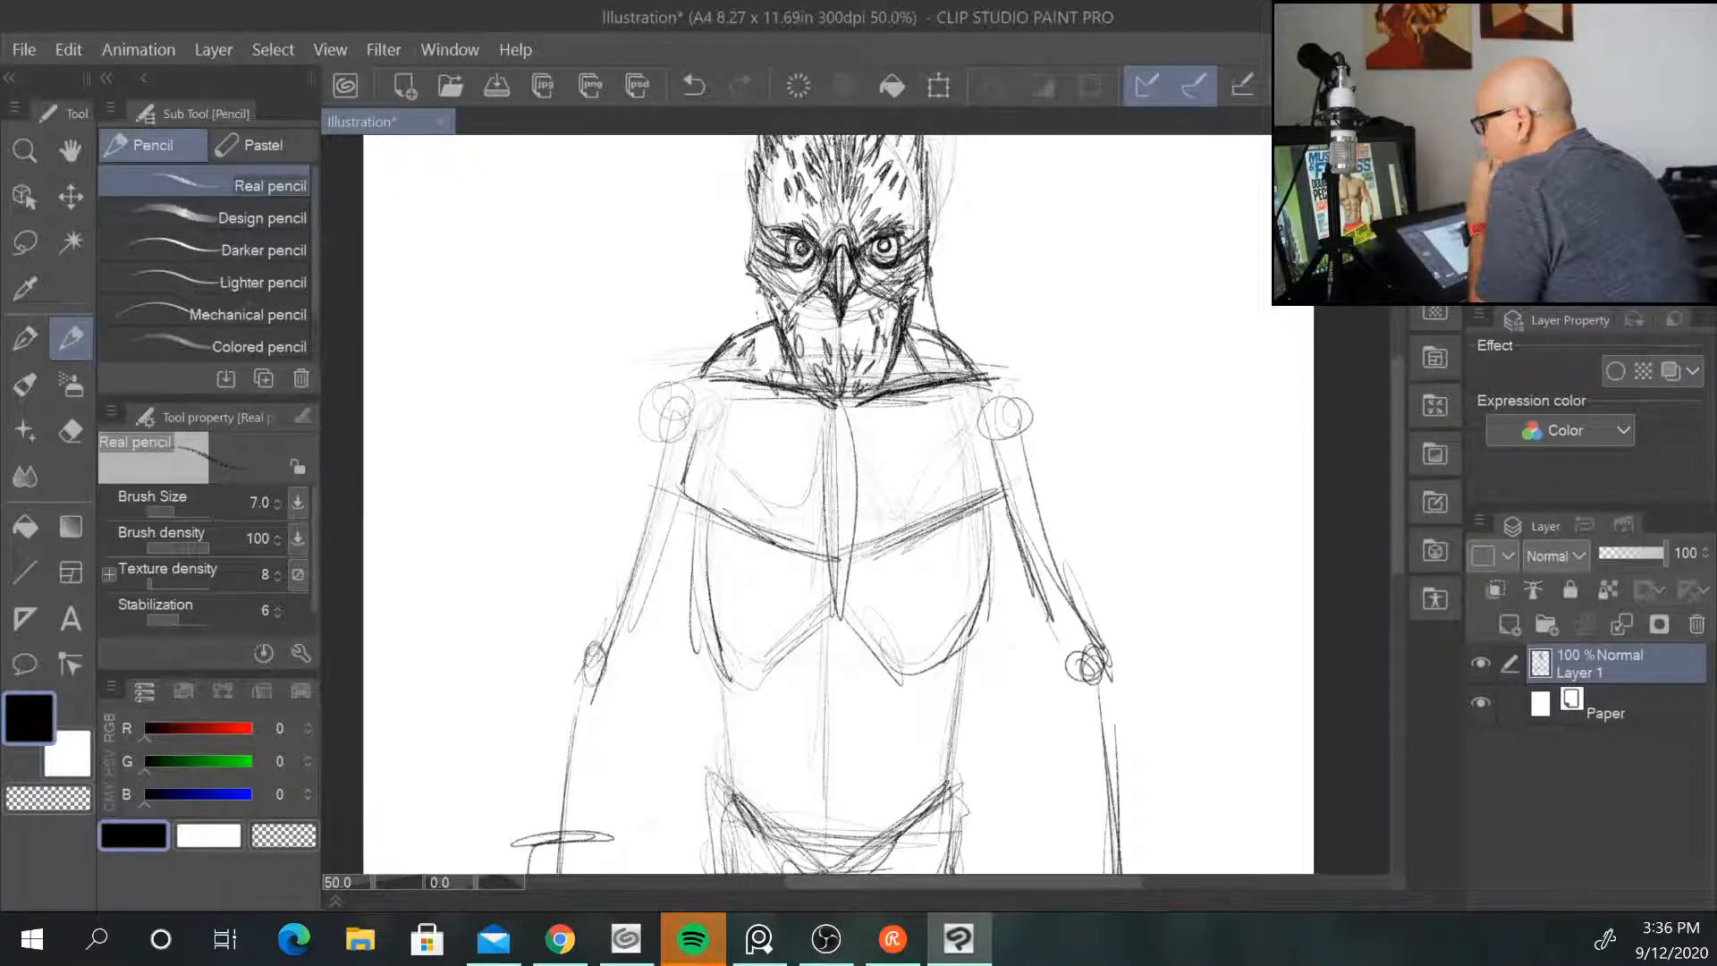
Step: Outline the two chest muscles with a dark sternum line, rounded lower inner corners and curved outer edges
mouse_move(838, 407)
left_mouse_down()
mouse_move(835, 517)
mouse_move(802, 547)
mouse_move(704, 515)
mouse_move(677, 485)
left_mouse_up()
mouse_move(833, 517)
left_mouse_down()
mouse_move(872, 549)
mouse_move(904, 540)
mouse_move(753, 539)
mouse_move(706, 509)
mouse_move(896, 553)
left_mouse_up()
left_click_drag(839, 500, 865, 551)
left_click_drag(856, 409, 838, 501)
left_click_drag(849, 529, 865, 552)
mouse_move(843, 459)
left_mouse_down()
mouse_move(835, 535)
mouse_move(889, 552)
mouse_move(983, 502)
left_mouse_up()
mouse_move(961, 513)
left_mouse_down()
mouse_move(996, 474)
mouse_move(981, 507)
left_mouse_up()
left_click_drag(995, 438, 975, 494)
left_click_drag(698, 438, 686, 501)
left_click_drag(695, 433, 684, 502)
left_click_drag(687, 501, 715, 508)
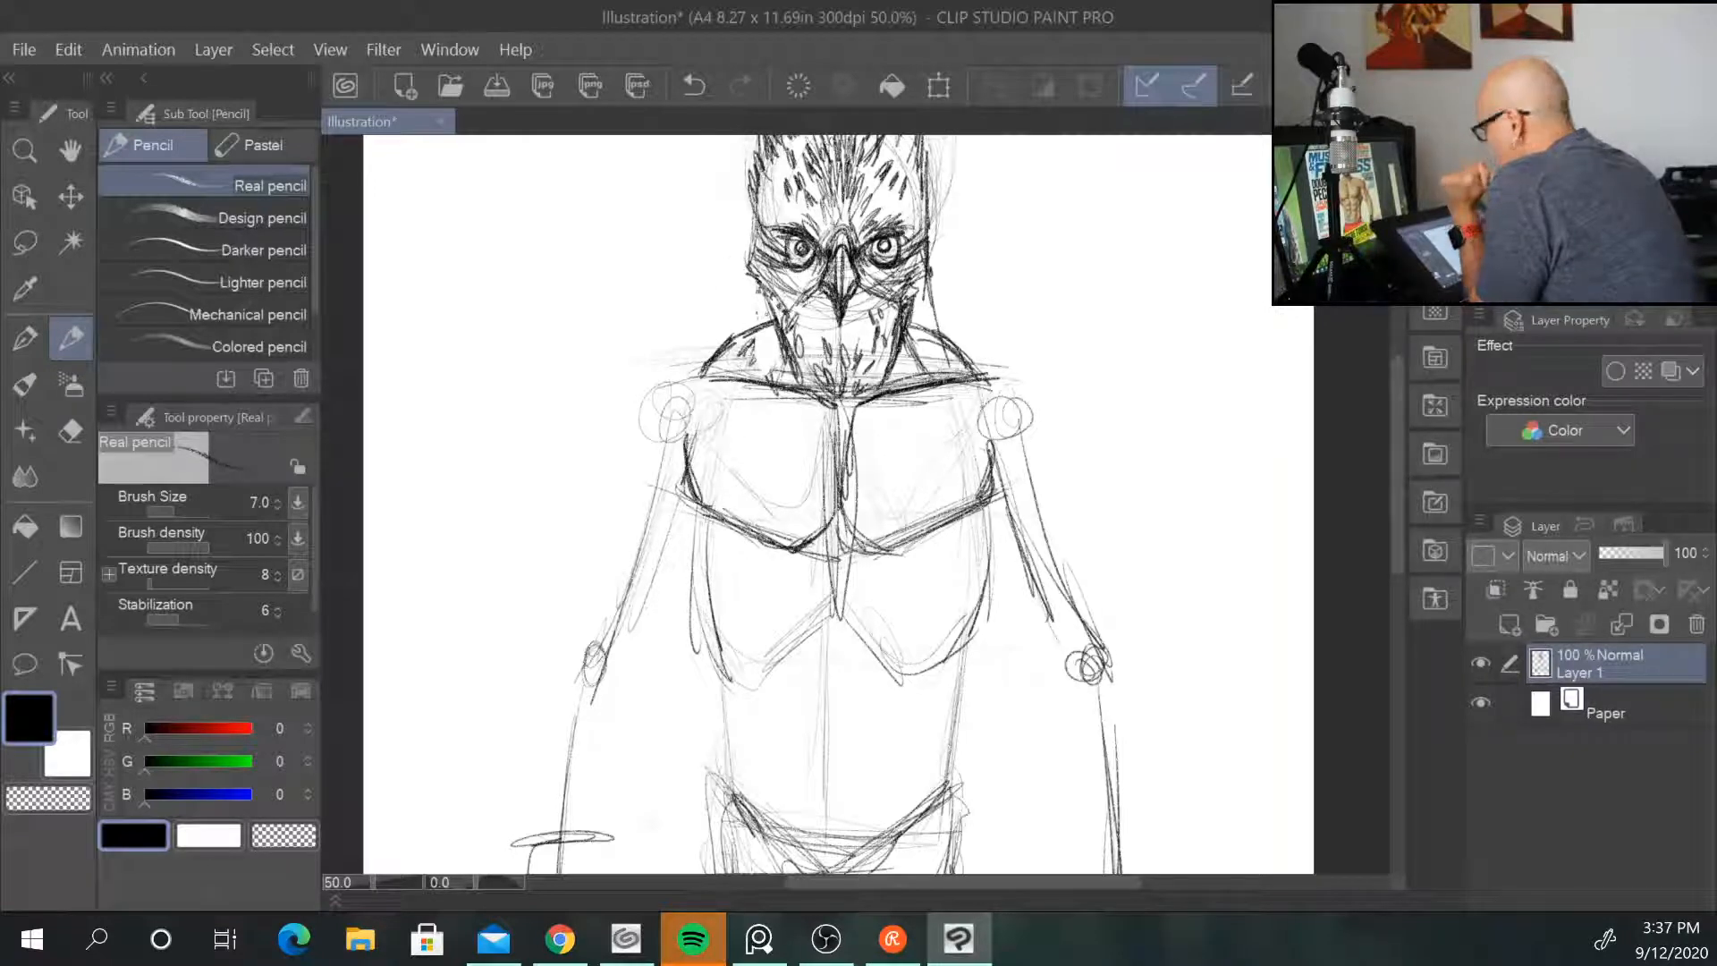
Step: Draw rounded deltoid muscles around the shoulder joints, each tapering to a point on the upper arm
mouse_move(697, 373)
left_mouse_down()
mouse_move(645, 388)
mouse_move(613, 458)
left_mouse_up()
left_click_drag(624, 397, 637, 524)
left_click_drag(633, 404, 612, 513)
left_click_drag(624, 516, 671, 466)
left_click_drag(644, 391, 624, 427)
mouse_move(989, 377)
left_mouse_down()
mouse_move(1071, 457)
mouse_move(1055, 506)
left_mouse_up()
mouse_move(1026, 388)
left_mouse_down()
mouse_move(1073, 458)
mouse_move(1057, 510)
mouse_move(1073, 510)
left_mouse_up()
Step: Darken the lower chest edges and add a small oval nipple on each chest muscle
mouse_move(721, 540)
left_mouse_down()
mouse_move(835, 510)
mouse_move(822, 529)
mouse_move(957, 516)
mouse_move(933, 524)
left_mouse_up()
mouse_move(841, 489)
left_mouse_down()
mouse_move(832, 529)
mouse_move(779, 538)
left_mouse_up()
left_click_drag(687, 504, 747, 534)
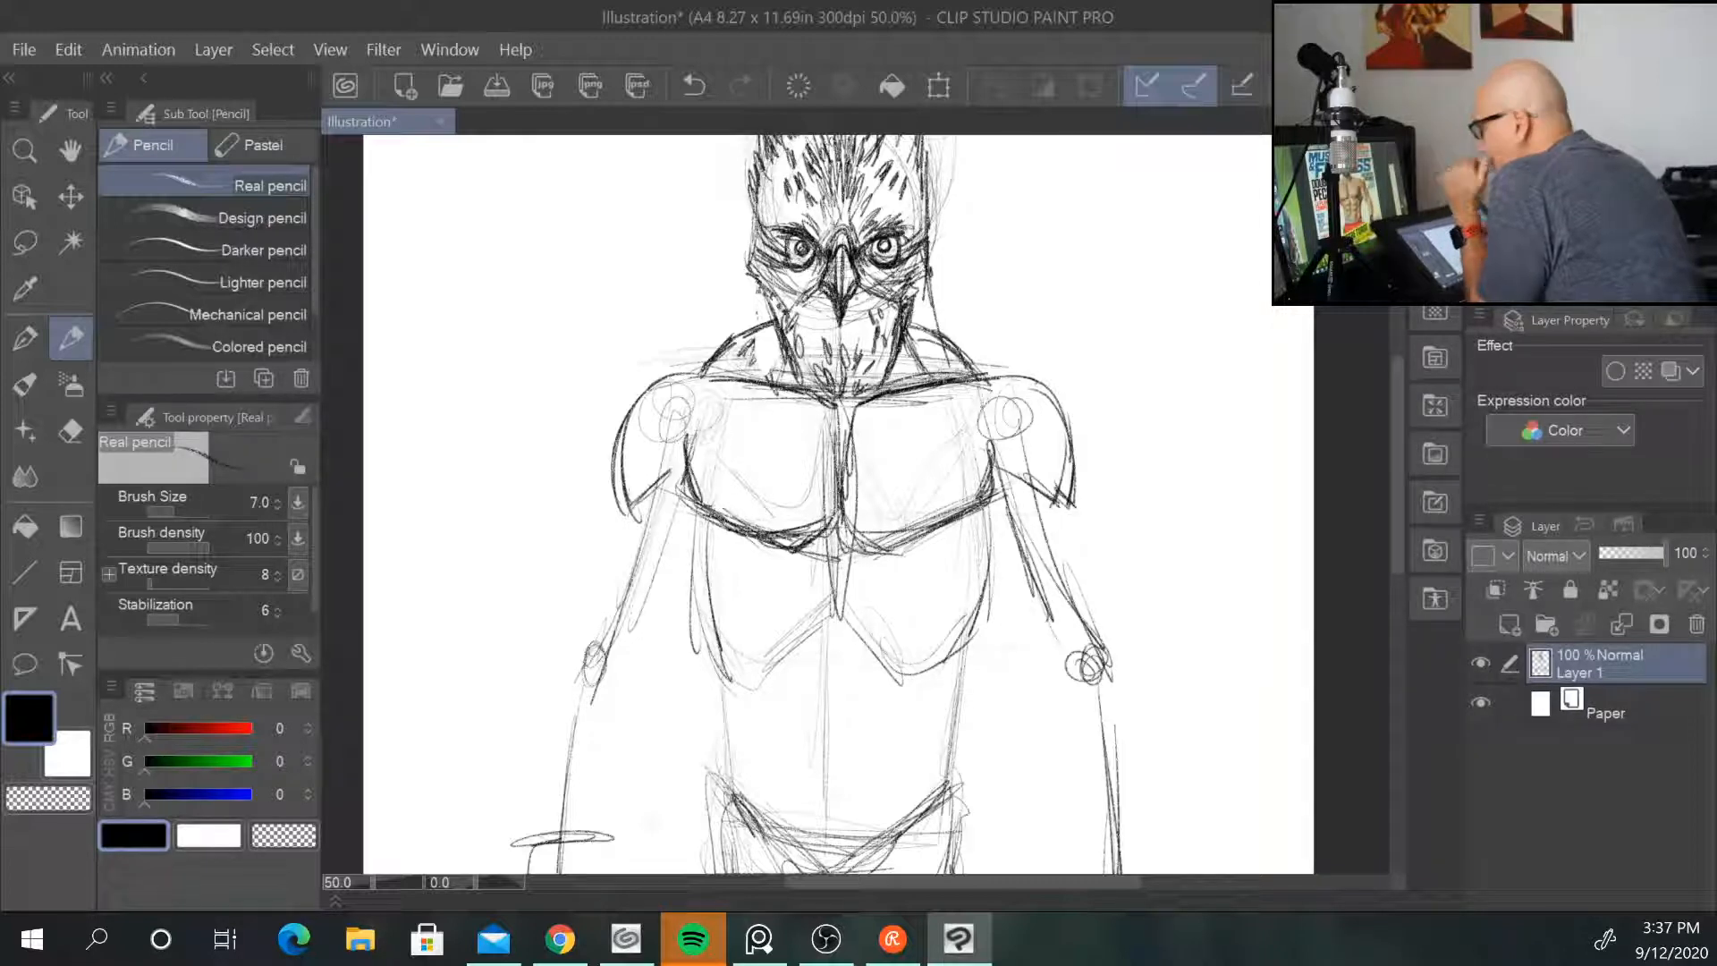
left_click_drag(918, 514, 944, 505)
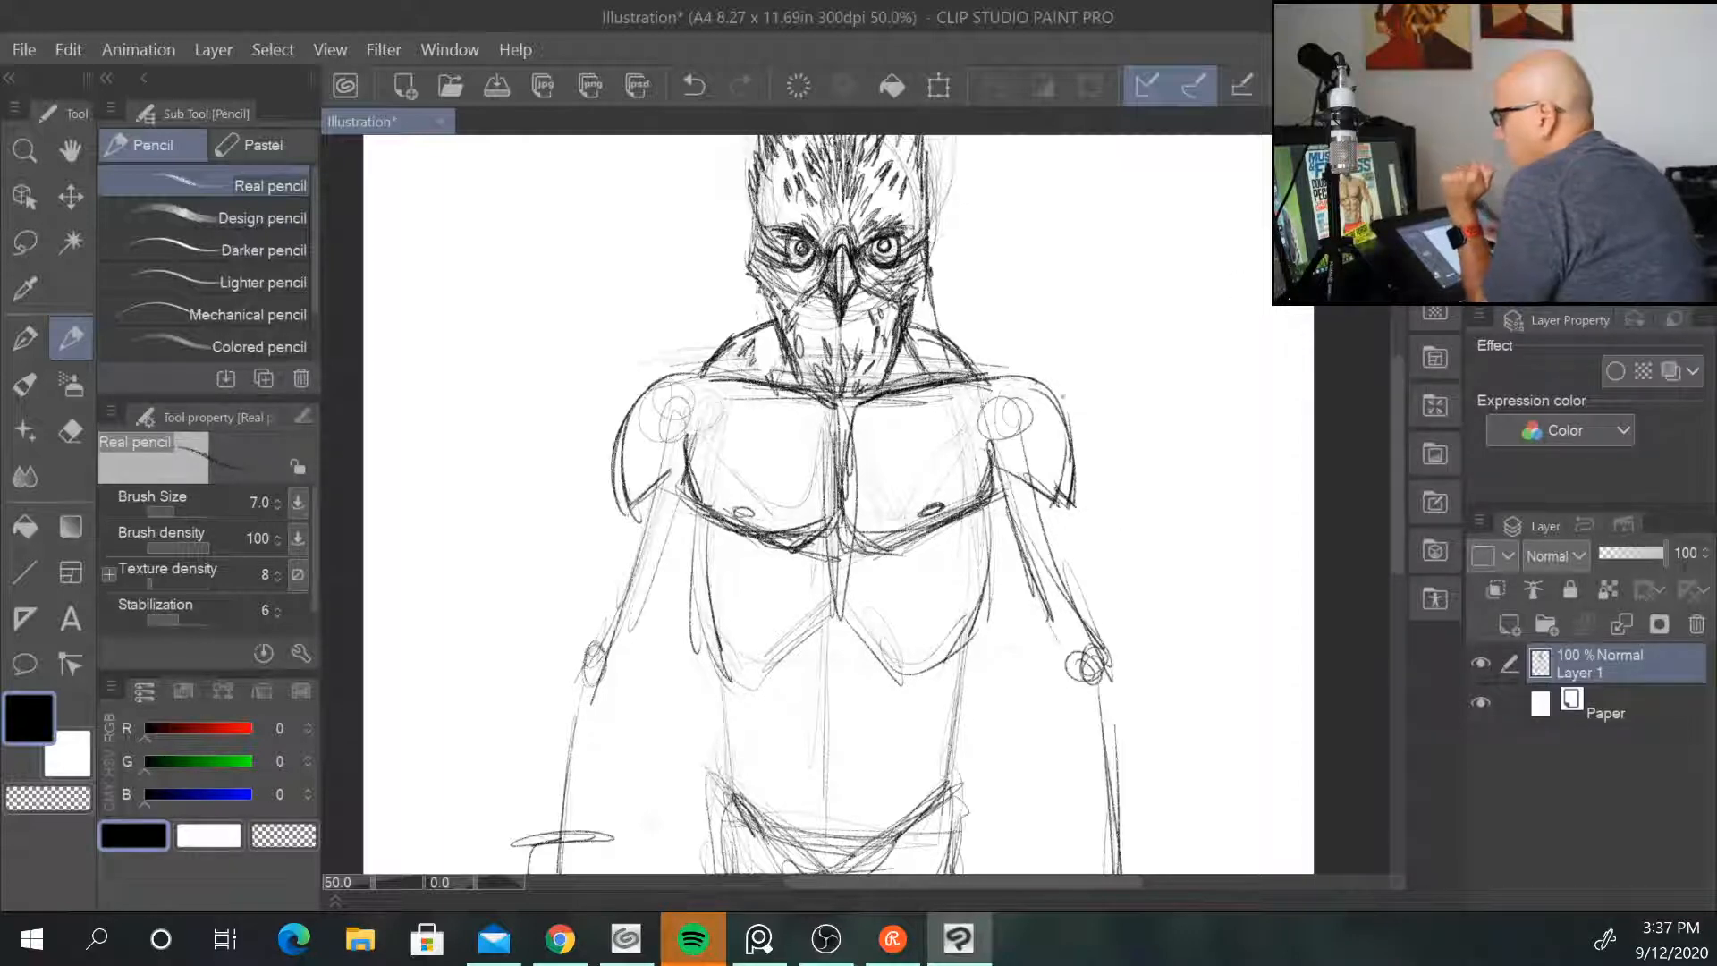
Step: Add short slanted muscle strokes below the armpits and darken both sides of the rib cage
left_click_drag(660, 547, 718, 594)
left_click_drag(1018, 543, 984, 575)
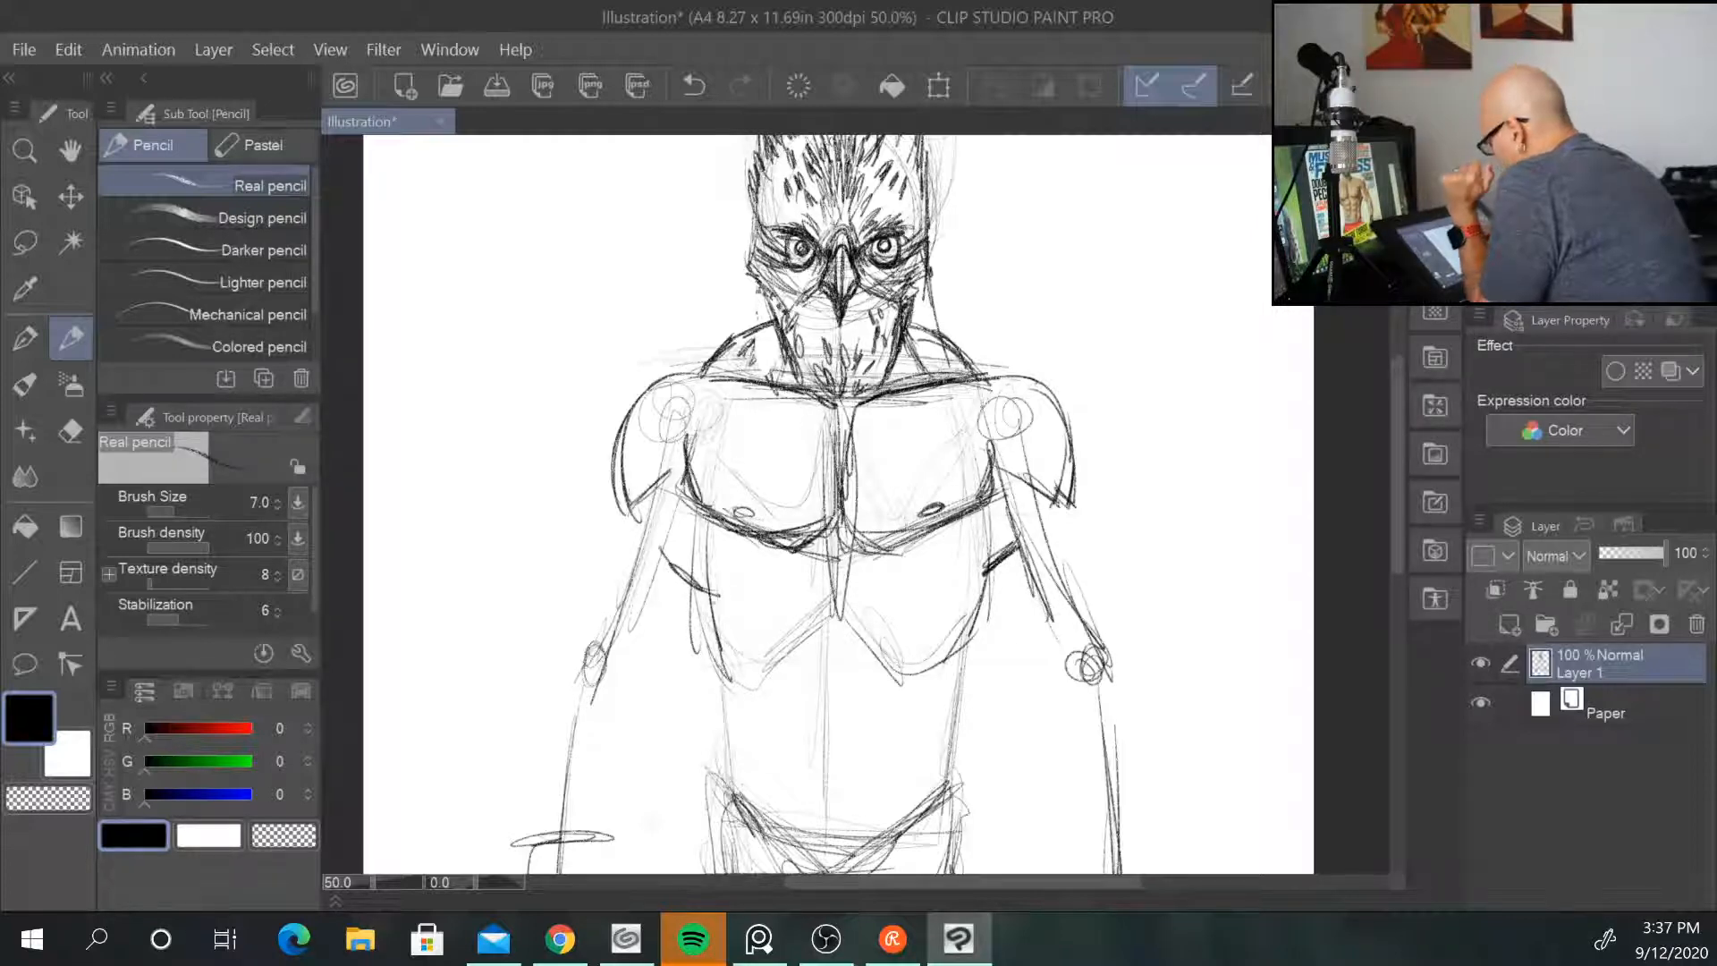
left_click_drag(707, 558, 732, 654)
left_click_drag(990, 547, 956, 645)
left_click_drag(979, 581, 933, 664)
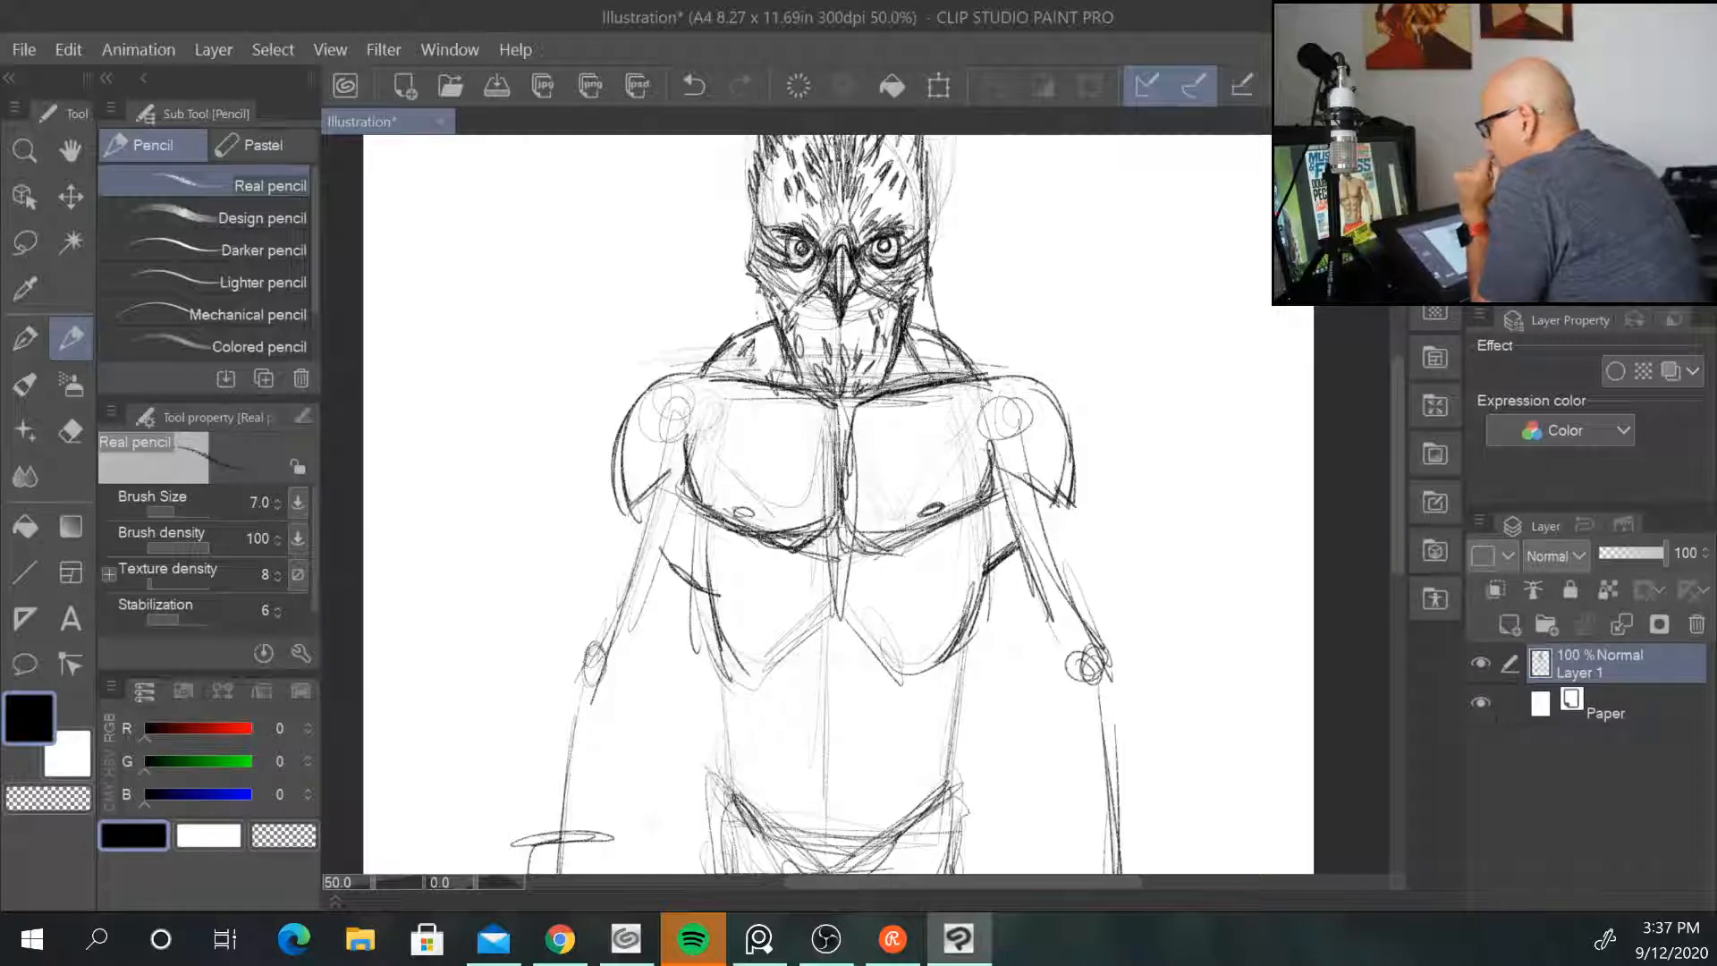
Step: Draw the abdomen's vertical center line and the long outer edges of the abdominal muscles below the chest
mouse_move(755, 548)
left_mouse_down()
mouse_move(821, 553)
mouse_move(756, 611)
mouse_move(752, 642)
left_mouse_up()
left_click_drag(843, 552, 833, 715)
left_click_drag(829, 611, 821, 798)
left_click_drag(827, 698, 818, 787)
left_click_drag(840, 552, 892, 569)
mouse_move(854, 551)
left_mouse_down()
mouse_move(903, 565)
mouse_move(871, 800)
left_mouse_up()
left_click_drag(827, 619, 823, 778)
left_click_drag(758, 631, 768, 738)
Step: Define the side rib muscles between the abdominals and the outer rib cage with short, dark strokes
mouse_move(714, 521)
left_mouse_down()
mouse_move(708, 563)
mouse_move(737, 585)
mouse_move(735, 614)
left_mouse_up()
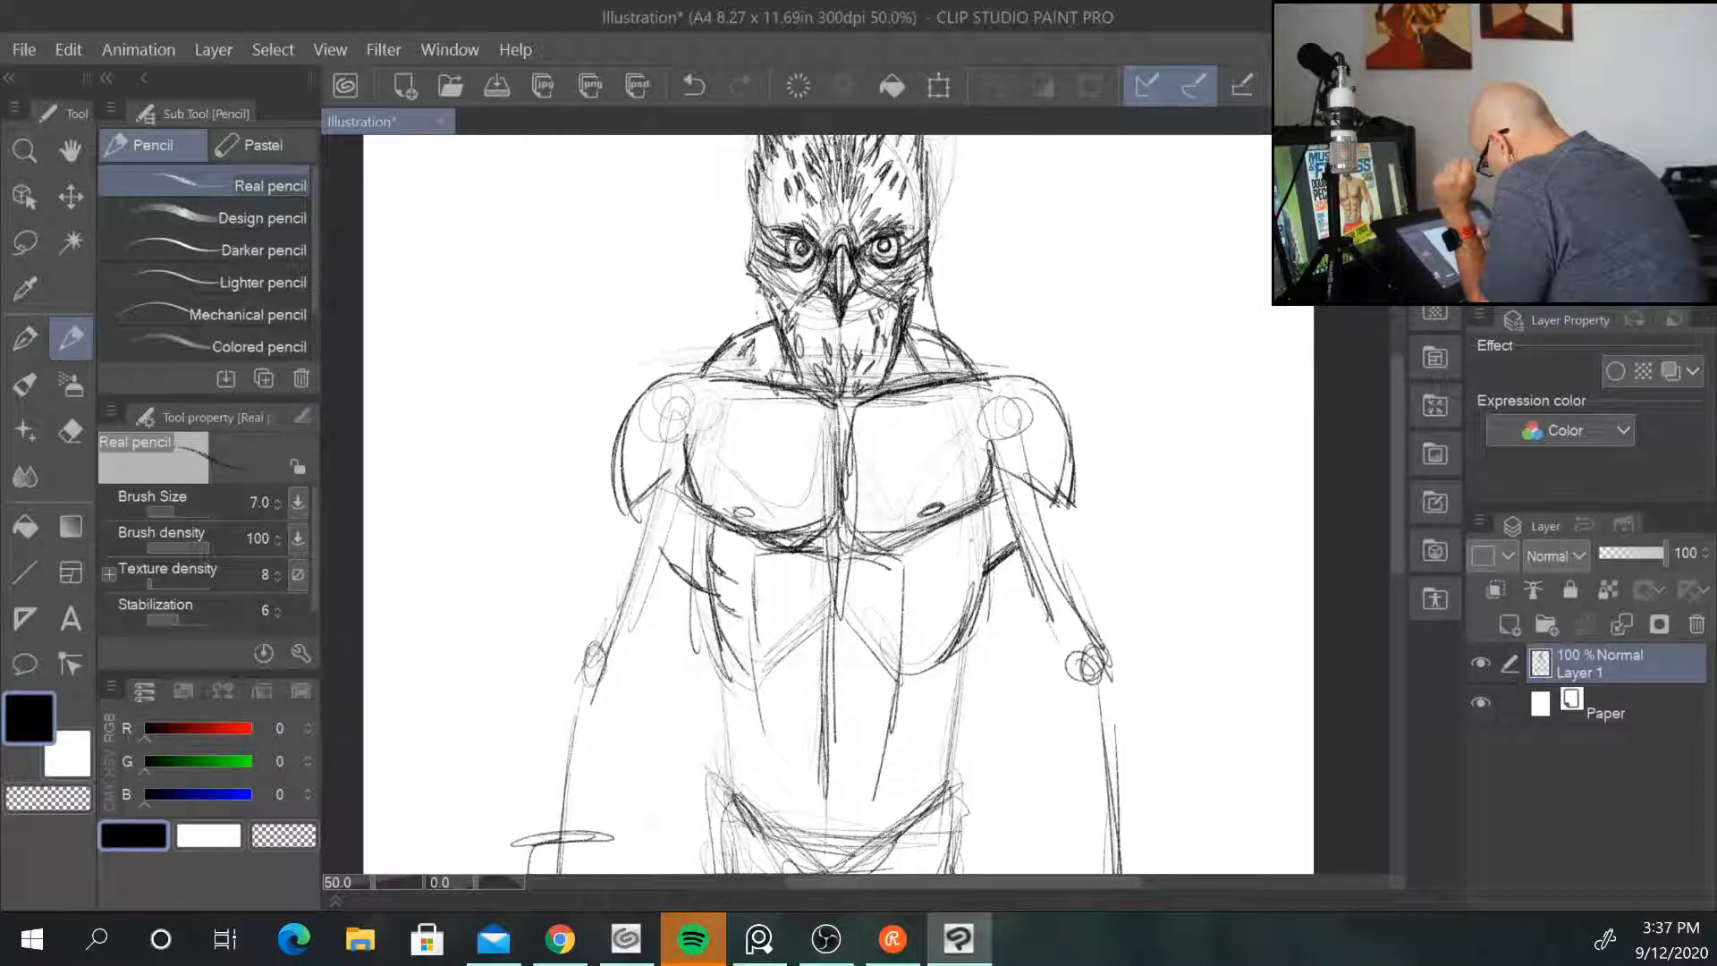
left_click_drag(972, 516, 969, 566)
left_click_drag(973, 538, 962, 589)
mouse_move(964, 594)
left_mouse_down()
mouse_move(957, 614)
mouse_move(964, 587)
left_mouse_up()
mouse_move(1008, 545)
left_mouse_down()
mouse_move(968, 586)
mouse_move(941, 658)
left_mouse_up()
Step: Outline the top pair of abdominal muscles on either side of the center line, directly beneath the chest
left_click_drag(784, 560, 753, 669)
mouse_move(778, 560)
left_mouse_down()
mouse_move(751, 736)
mouse_move(900, 563)
left_mouse_up()
left_click_drag(890, 560, 912, 702)
mouse_move(779, 575)
left_mouse_down()
mouse_move(769, 665)
mouse_move(797, 626)
mouse_move(832, 622)
left_mouse_up()
mouse_move(836, 559)
left_mouse_down()
mouse_move(832, 617)
mouse_move(908, 621)
mouse_move(832, 624)
left_mouse_up()
mouse_move(771, 568)
left_mouse_down()
mouse_move(903, 561)
mouse_move(828, 549)
left_mouse_up()
mouse_move(840, 512)
left_mouse_down()
mouse_move(789, 553)
mouse_move(908, 534)
left_mouse_up()
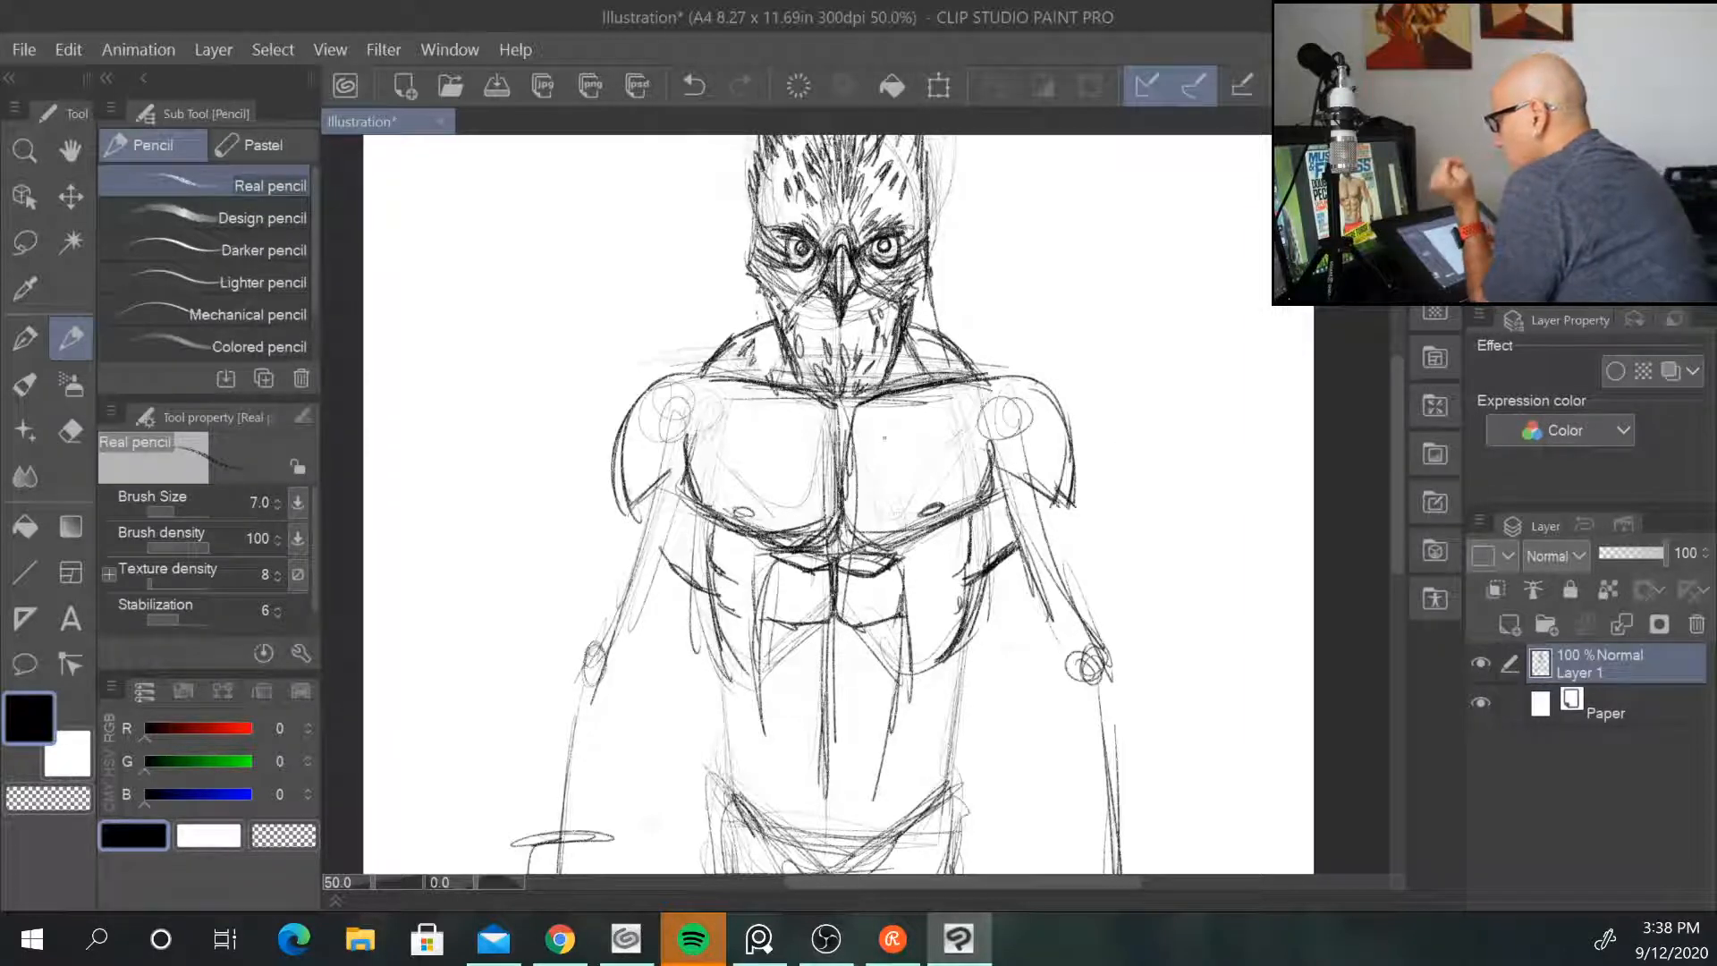
Step: Separate the lower abdominal rows with curved lines, darken the center line, and add the navel and lower abdomen edges
mouse_move(749, 612)
left_mouse_down()
mouse_move(819, 630)
mouse_move(757, 619)
mouse_move(957, 576)
left_mouse_up()
left_click_drag(863, 627, 931, 591)
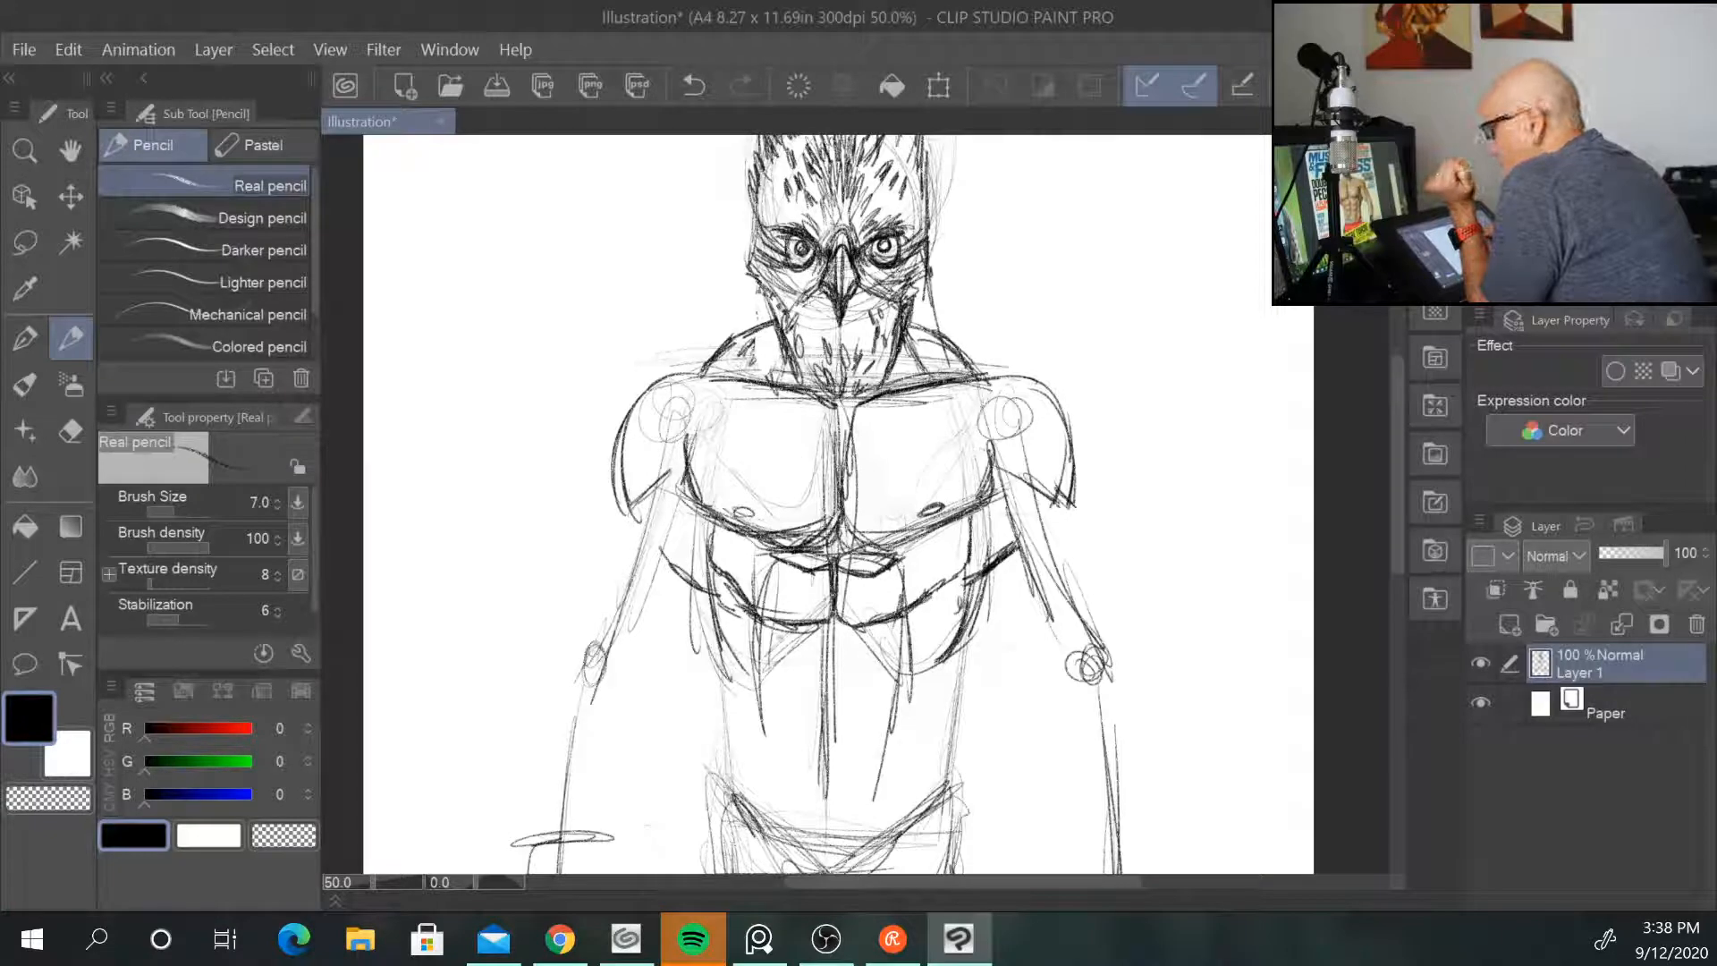
mouse_move(753, 624)
left_mouse_down()
mouse_move(794, 685)
mouse_move(828, 687)
left_mouse_up()
mouse_move(831, 622)
left_mouse_down()
mouse_move(827, 683)
mouse_move(792, 684)
mouse_move(836, 685)
left_mouse_up()
left_click_drag(827, 629, 823, 697)
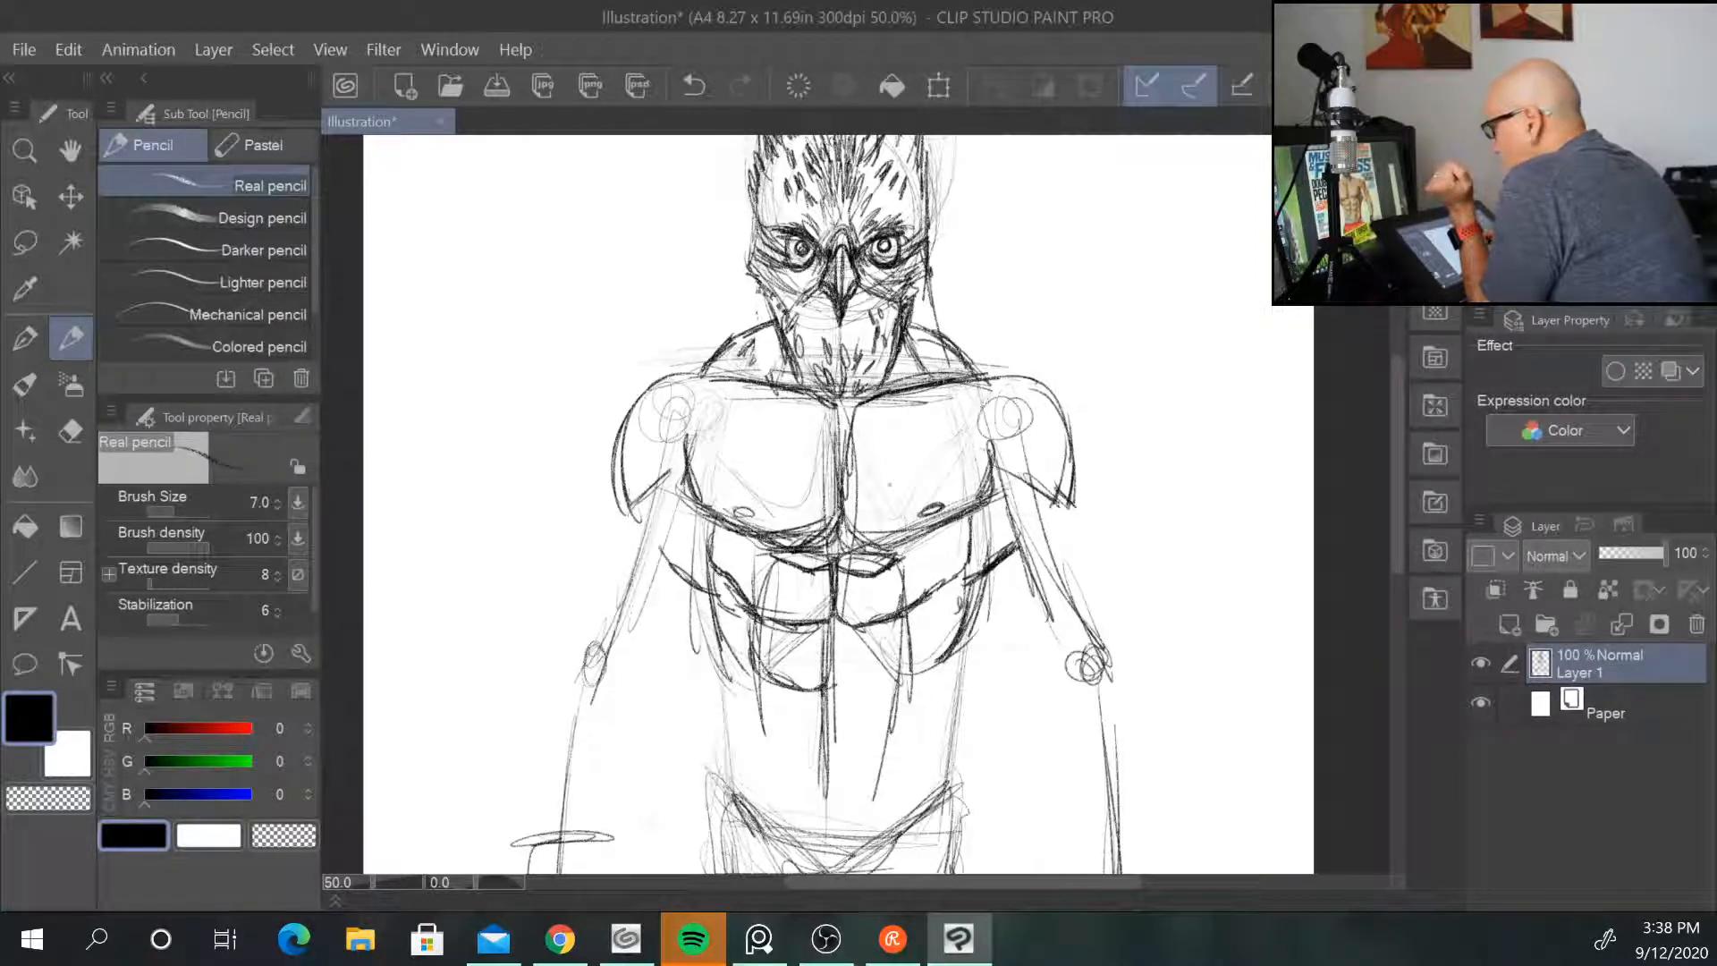
mouse_move(912, 642)
left_mouse_down()
mouse_move(828, 687)
mouse_move(803, 792)
left_mouse_up()
mouse_move(895, 710)
left_mouse_down()
mouse_move(862, 791)
mouse_move(821, 780)
left_mouse_up()
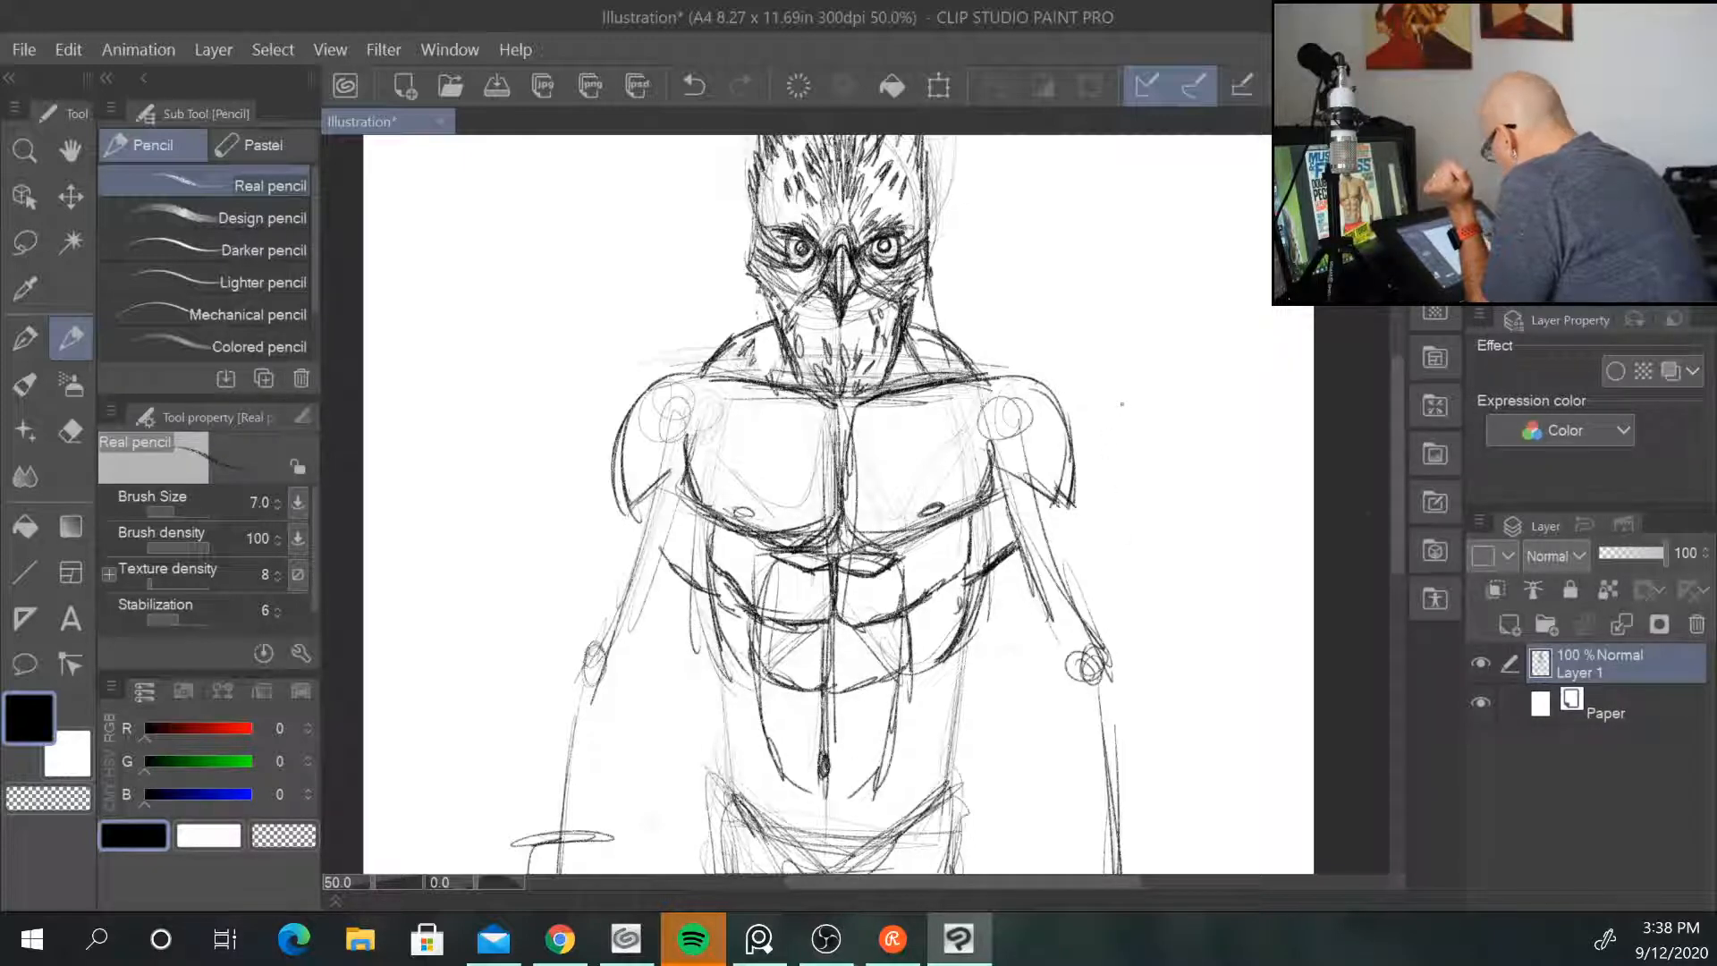
Step: Darken both waist contours from the ribs into the hip creases and reinforce the lower abdominal edges
left_click_drag(1392, 516, 1393, 551)
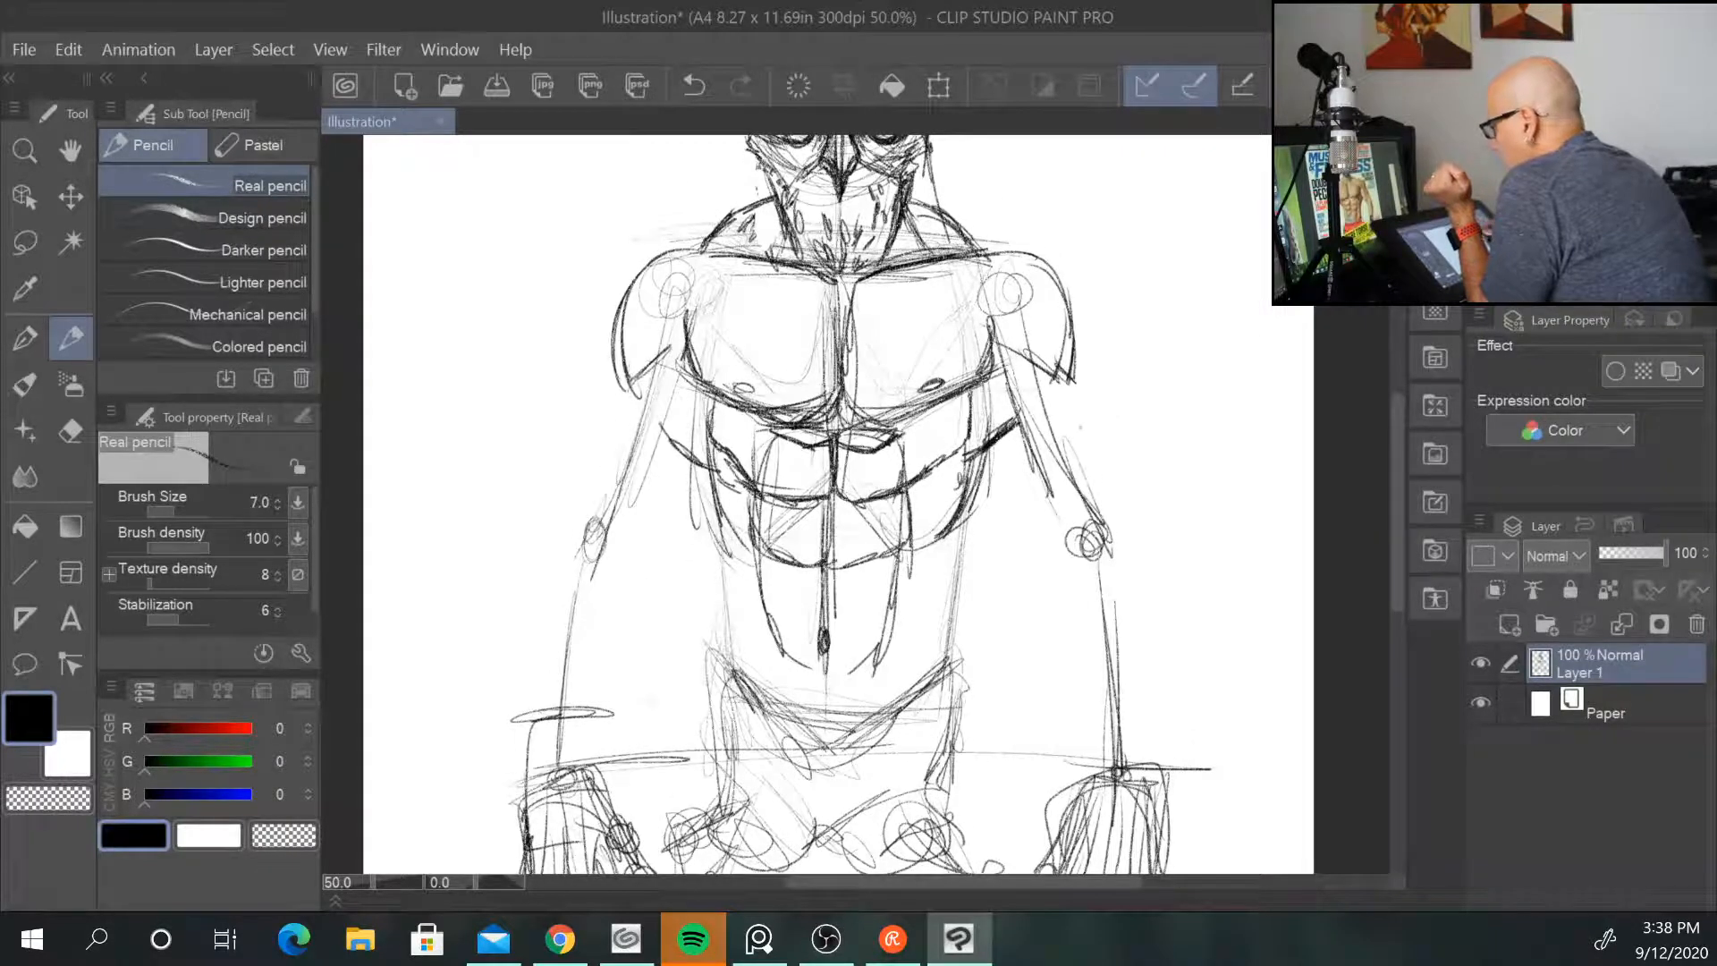
left_click_drag(959, 517, 946, 625)
left_click_drag(953, 564, 945, 630)
mouse_move(956, 560)
left_mouse_down()
mouse_move(932, 684)
mouse_move(887, 716)
left_mouse_up()
left_click_drag(956, 623, 903, 706)
mouse_move(955, 607)
left_mouse_down()
mouse_move(956, 648)
mouse_move(925, 684)
left_mouse_up()
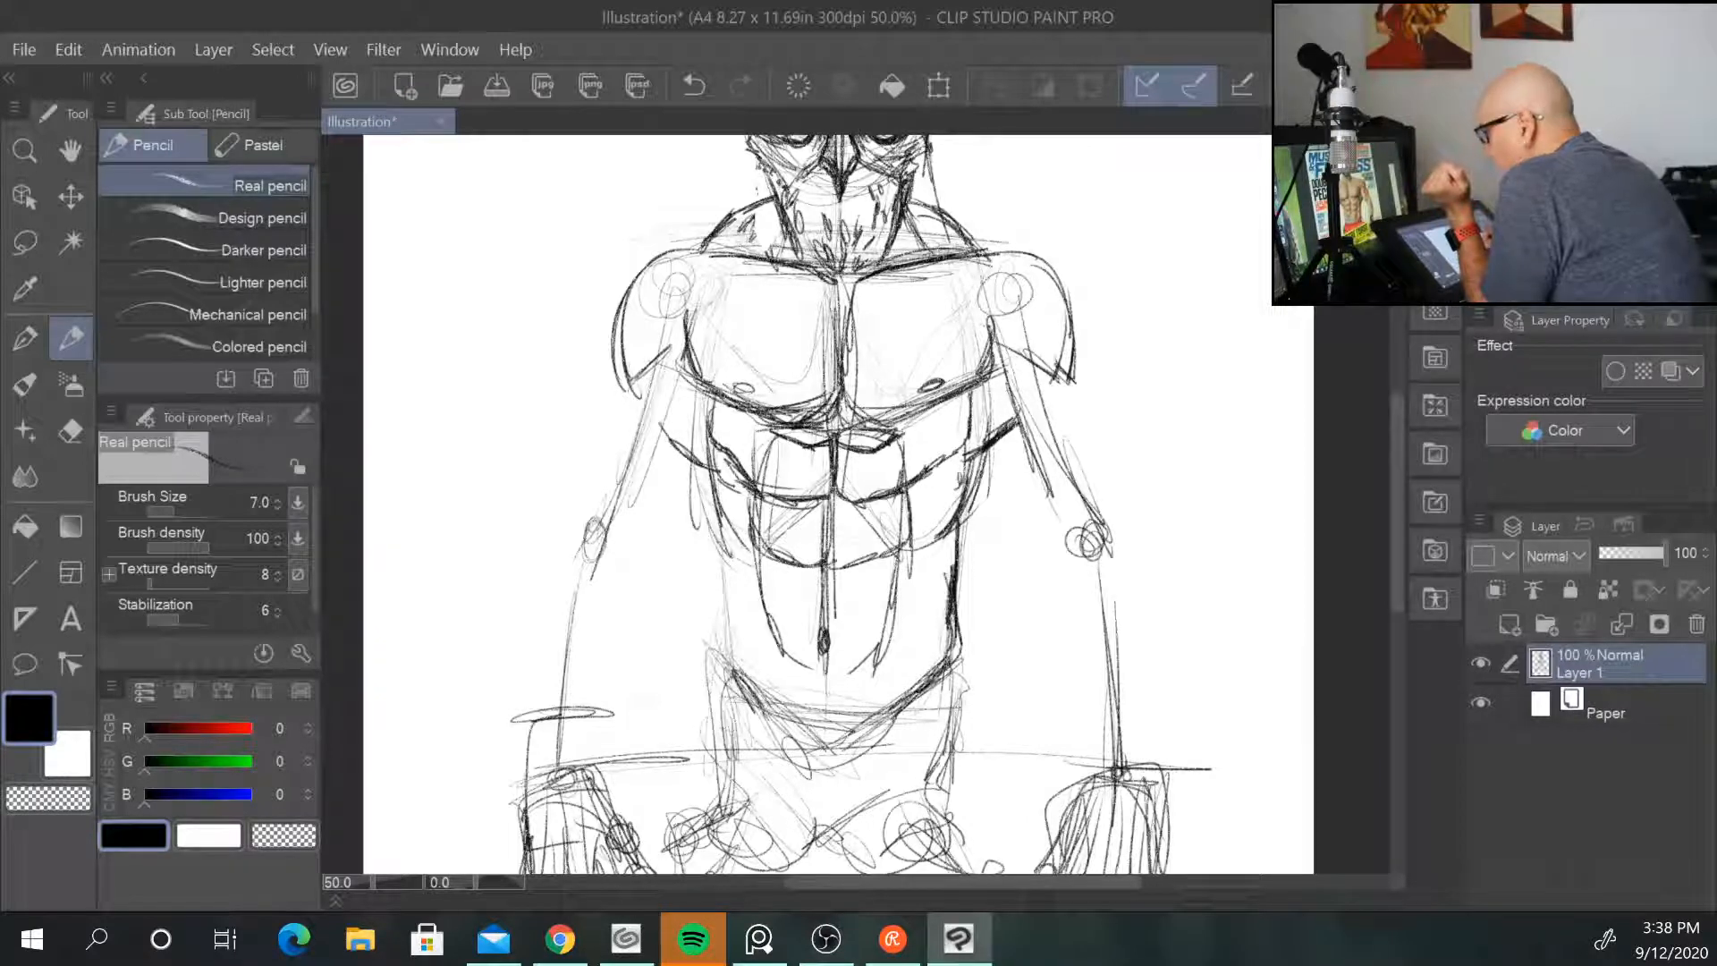
left_click_drag(895, 610, 869, 705)
left_click_drag(890, 648, 883, 678)
mouse_move(722, 523)
left_mouse_down()
mouse_move(742, 556)
mouse_move(725, 649)
mouse_move(778, 734)
left_mouse_up()
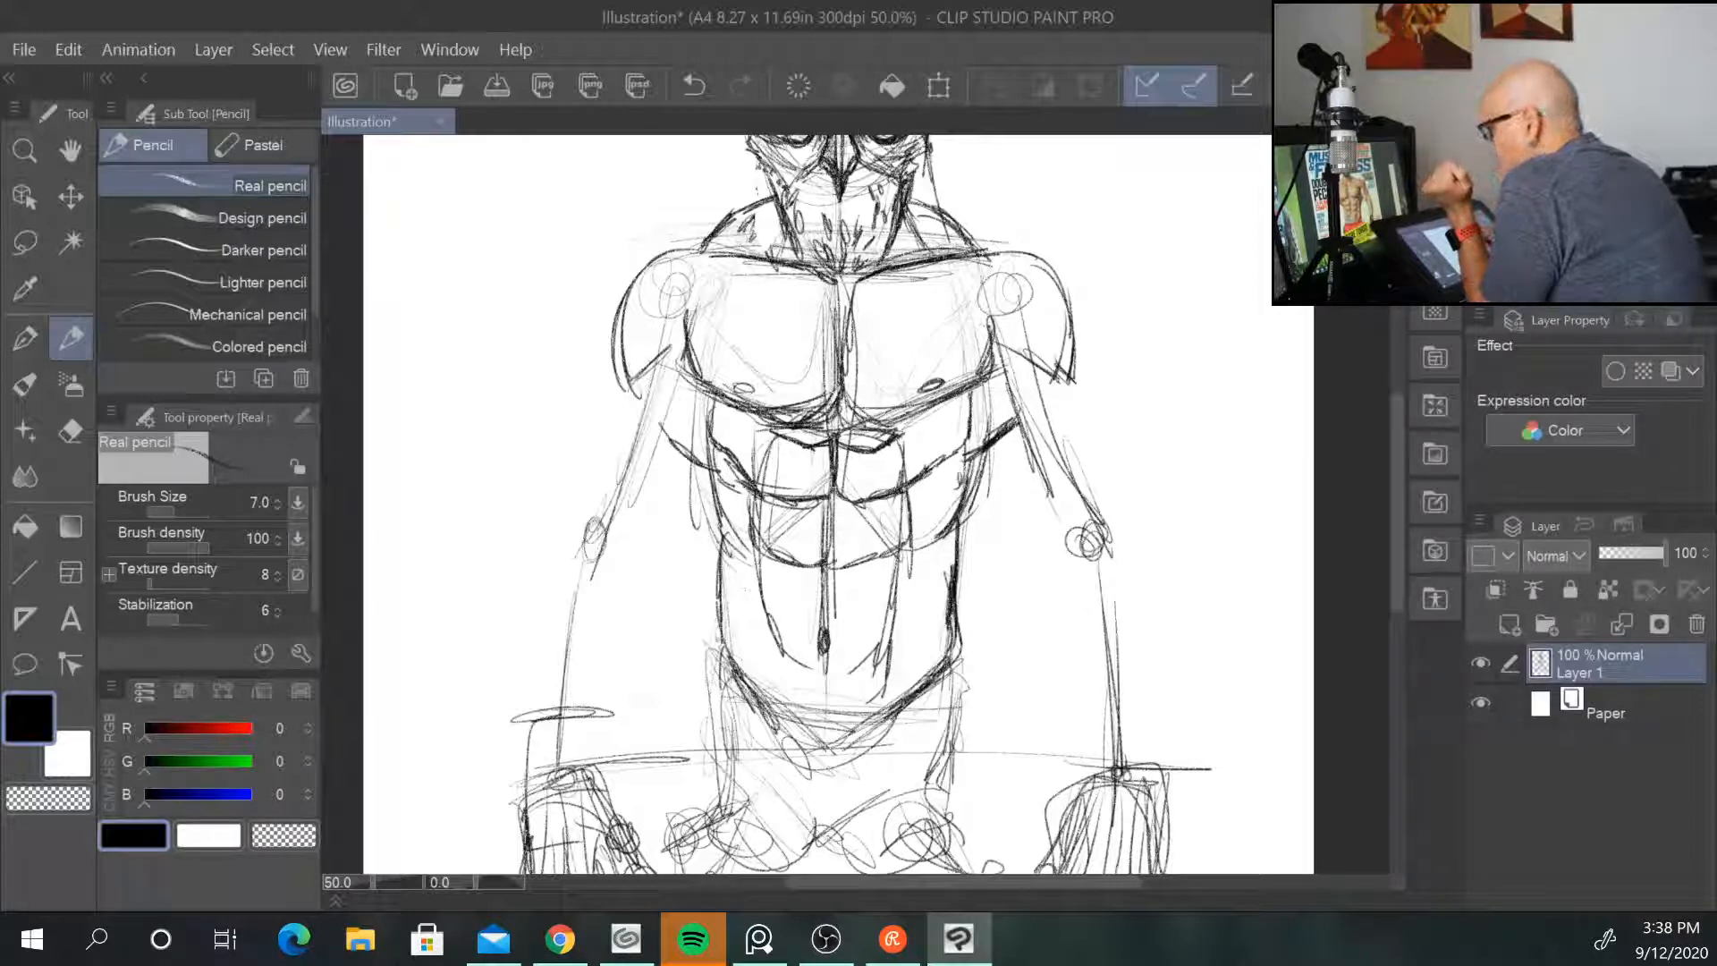
Step: Outline both hips with curved strokes from the waist creases down along the outer thighs
left_click_drag(732, 660, 710, 720)
left_click_drag(749, 682, 711, 710)
left_click_drag(965, 654, 970, 809)
left_click_drag(707, 702, 687, 823)
Step: Draw the outer triceps contour of the character's right upper arm, from below the shoulder to the elbow
left_click_drag(1396, 528, 1396, 509)
mouse_move(615, 425)
left_mouse_down()
mouse_move(589, 470)
mouse_move(585, 608)
left_mouse_up()
left_click_drag(600, 539, 585, 608)
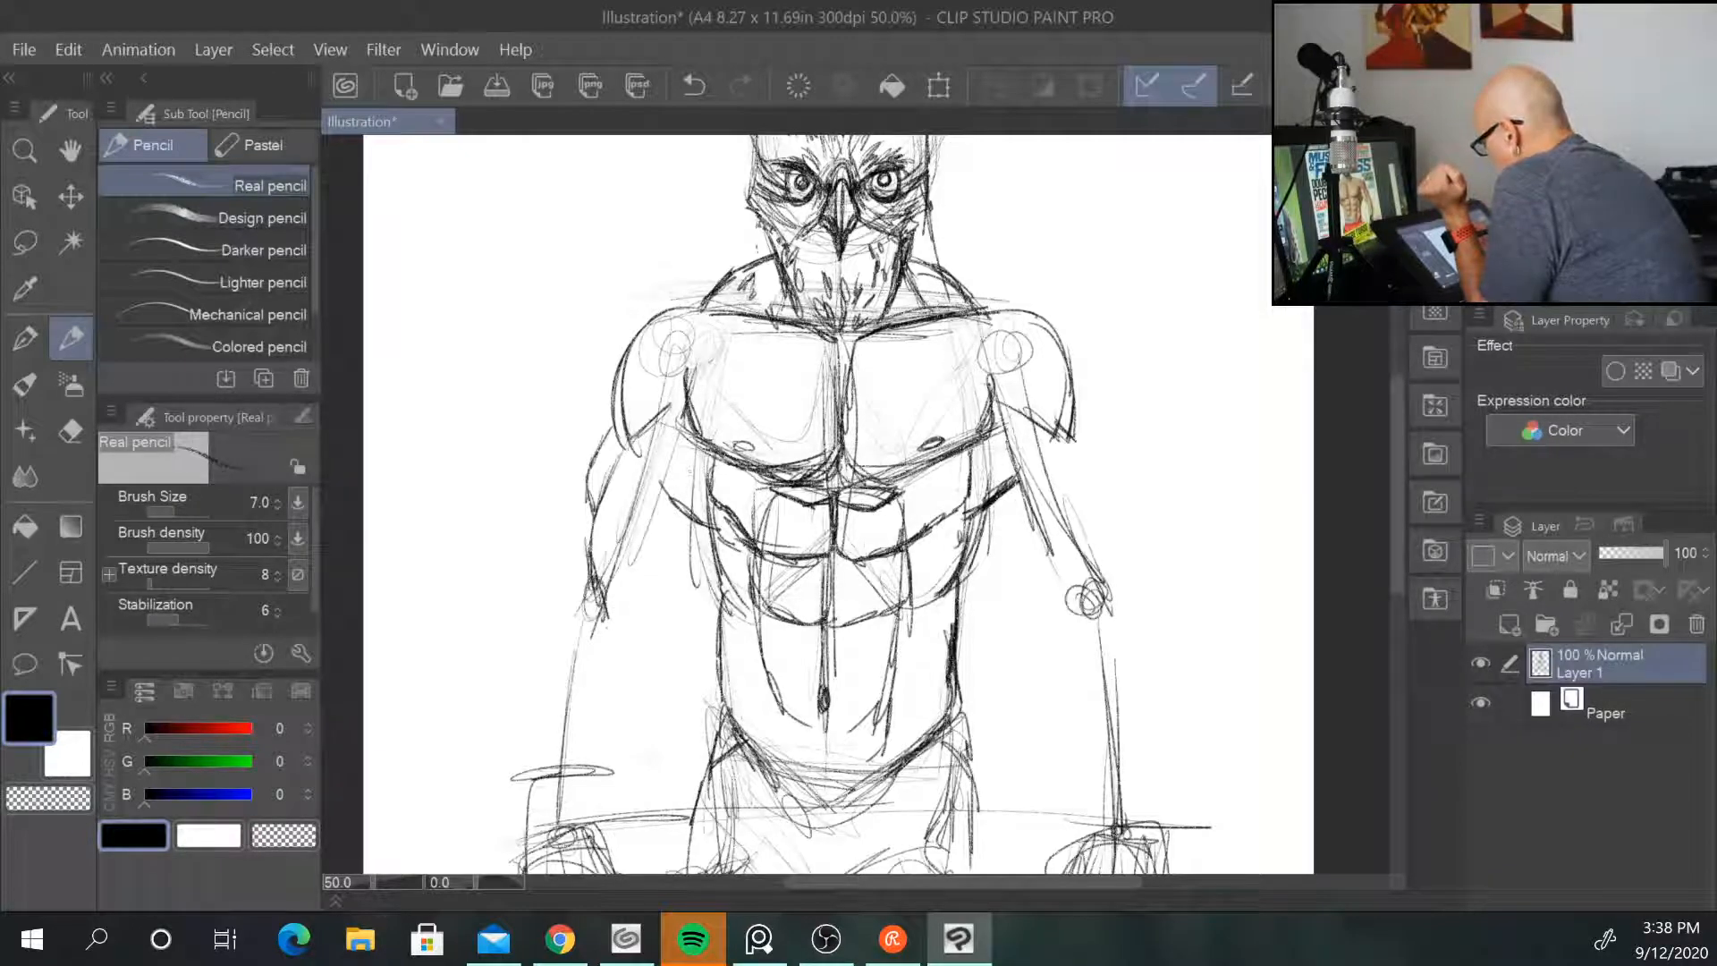
Step: Shape the biceps of the character's right arm with an inner contour and dark strokes from the armpit to the elbow
mouse_move(696, 438)
left_mouse_down()
mouse_move(652, 577)
mouse_move(610, 612)
left_mouse_up()
left_click_drag(688, 496, 669, 559)
mouse_move(694, 438)
left_mouse_down()
mouse_move(679, 519)
mouse_move(664, 476)
mouse_move(676, 440)
mouse_move(647, 472)
left_mouse_up()
left_click_drag(652, 464, 623, 523)
left_click_drag(671, 430, 644, 486)
mouse_move(657, 443)
left_mouse_down()
mouse_move(604, 555)
mouse_move(622, 553)
left_mouse_up()
left_click_drag(635, 518, 617, 574)
left_click_drag(677, 430, 653, 479)
left_click_drag(673, 430, 659, 455)
left_click_drag(675, 422, 661, 447)
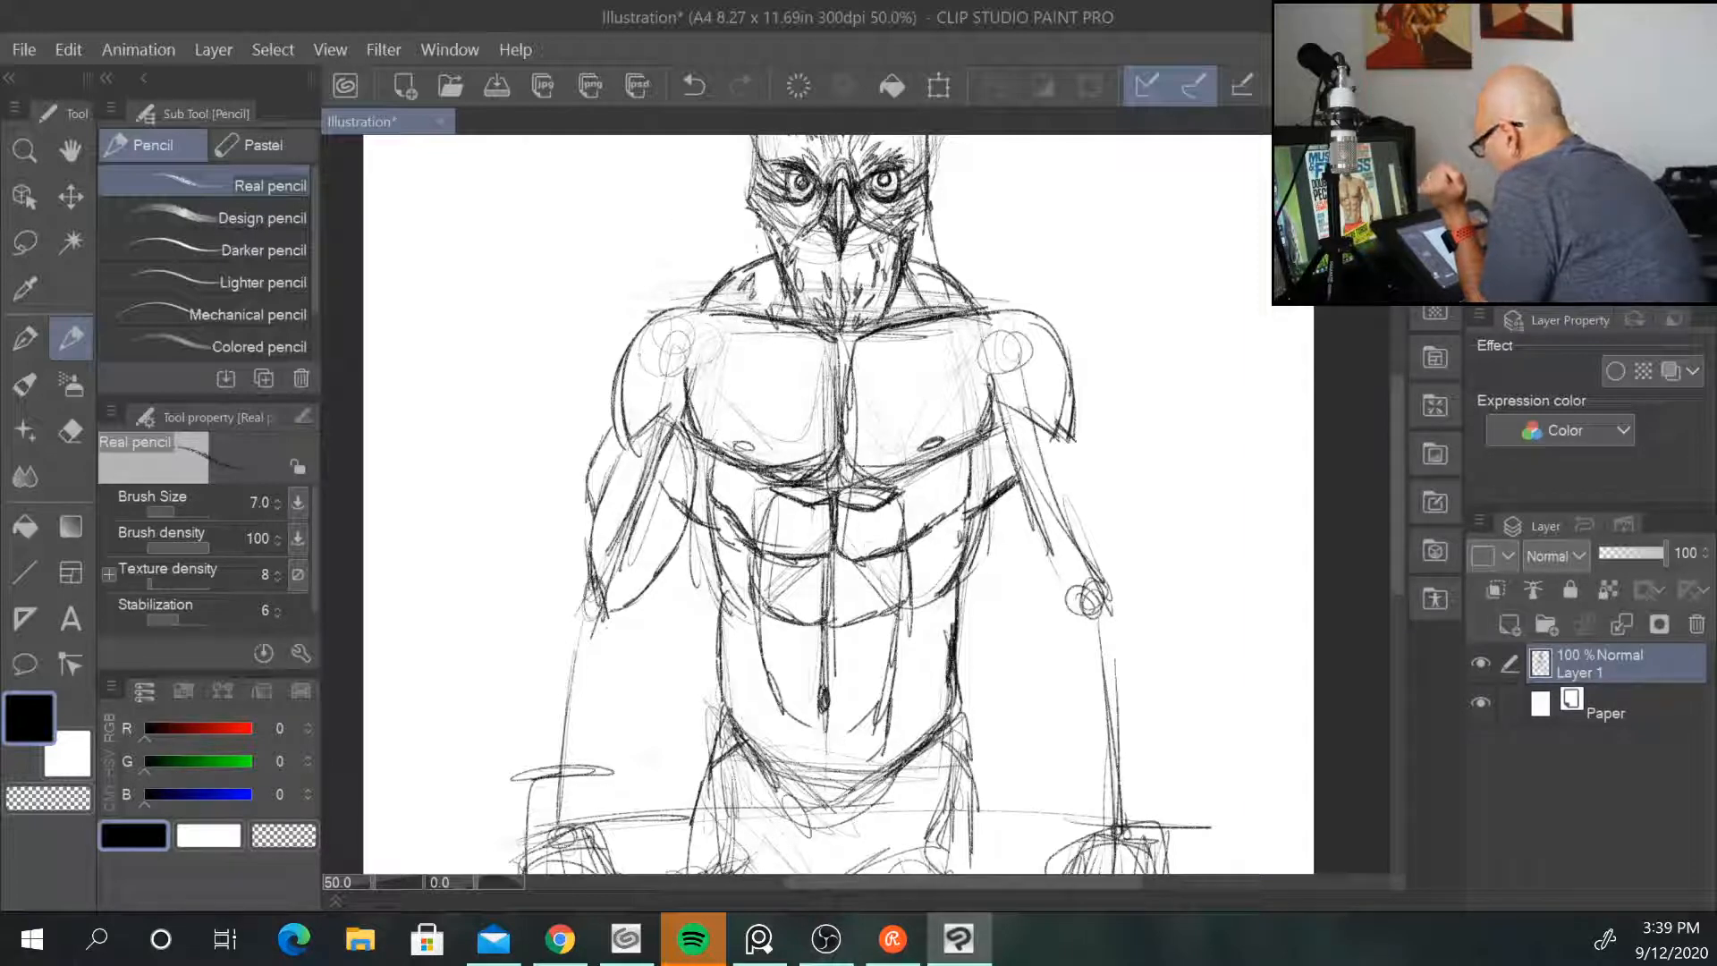
Step: Darken the character's right deltoid outline and reinforce the top of the opposite shoulder
mouse_move(680, 310)
left_mouse_down()
mouse_move(638, 333)
mouse_move(617, 400)
left_mouse_up()
left_click_drag(636, 326, 611, 437)
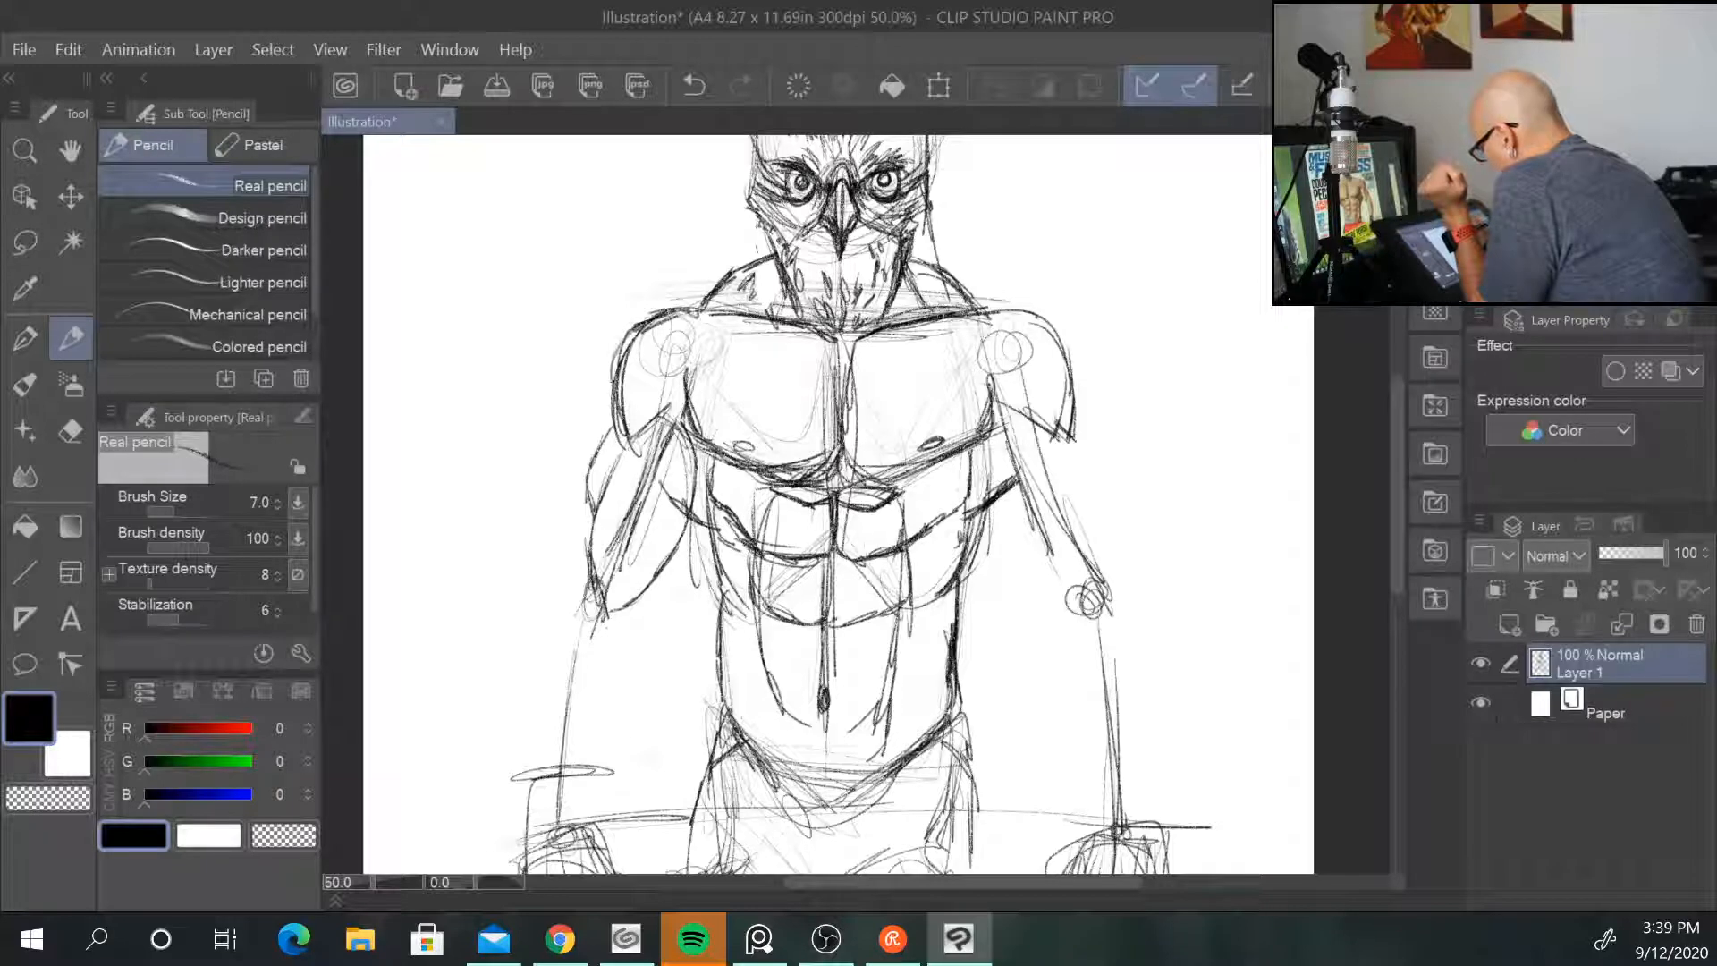
left_click_drag(991, 310, 1026, 304)
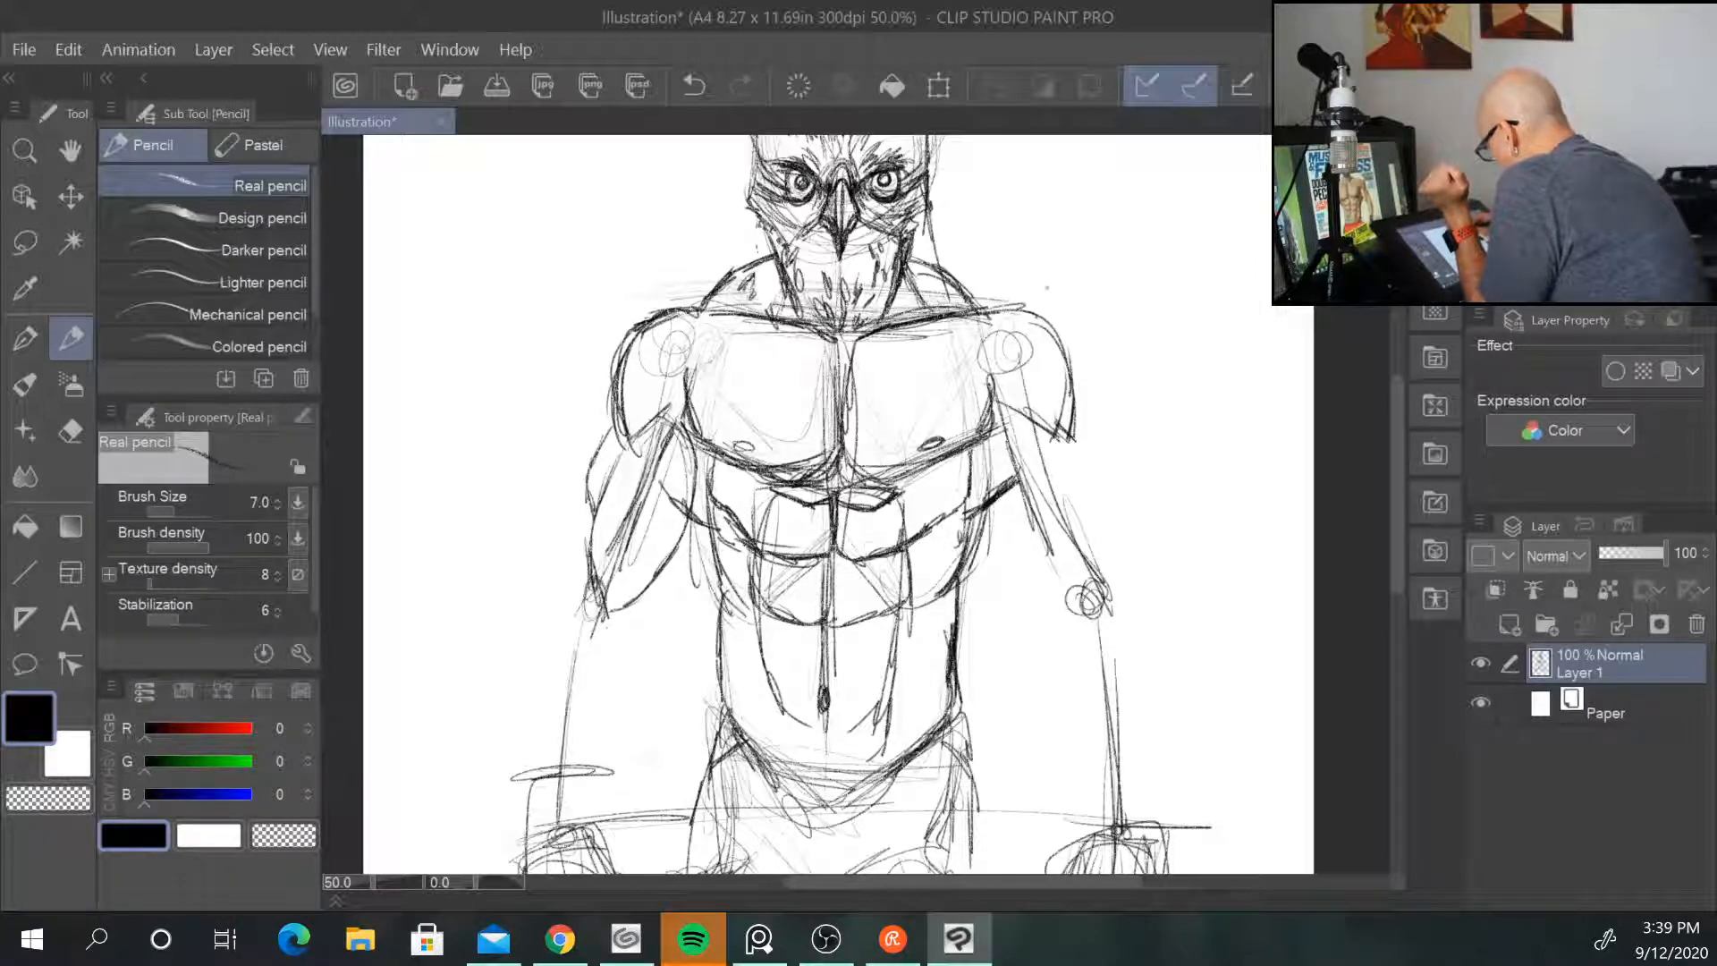
Step: Outline the character's right forearm with curved outer and inner contours from the elbow to the wrist
left_click_drag(654, 576, 619, 605)
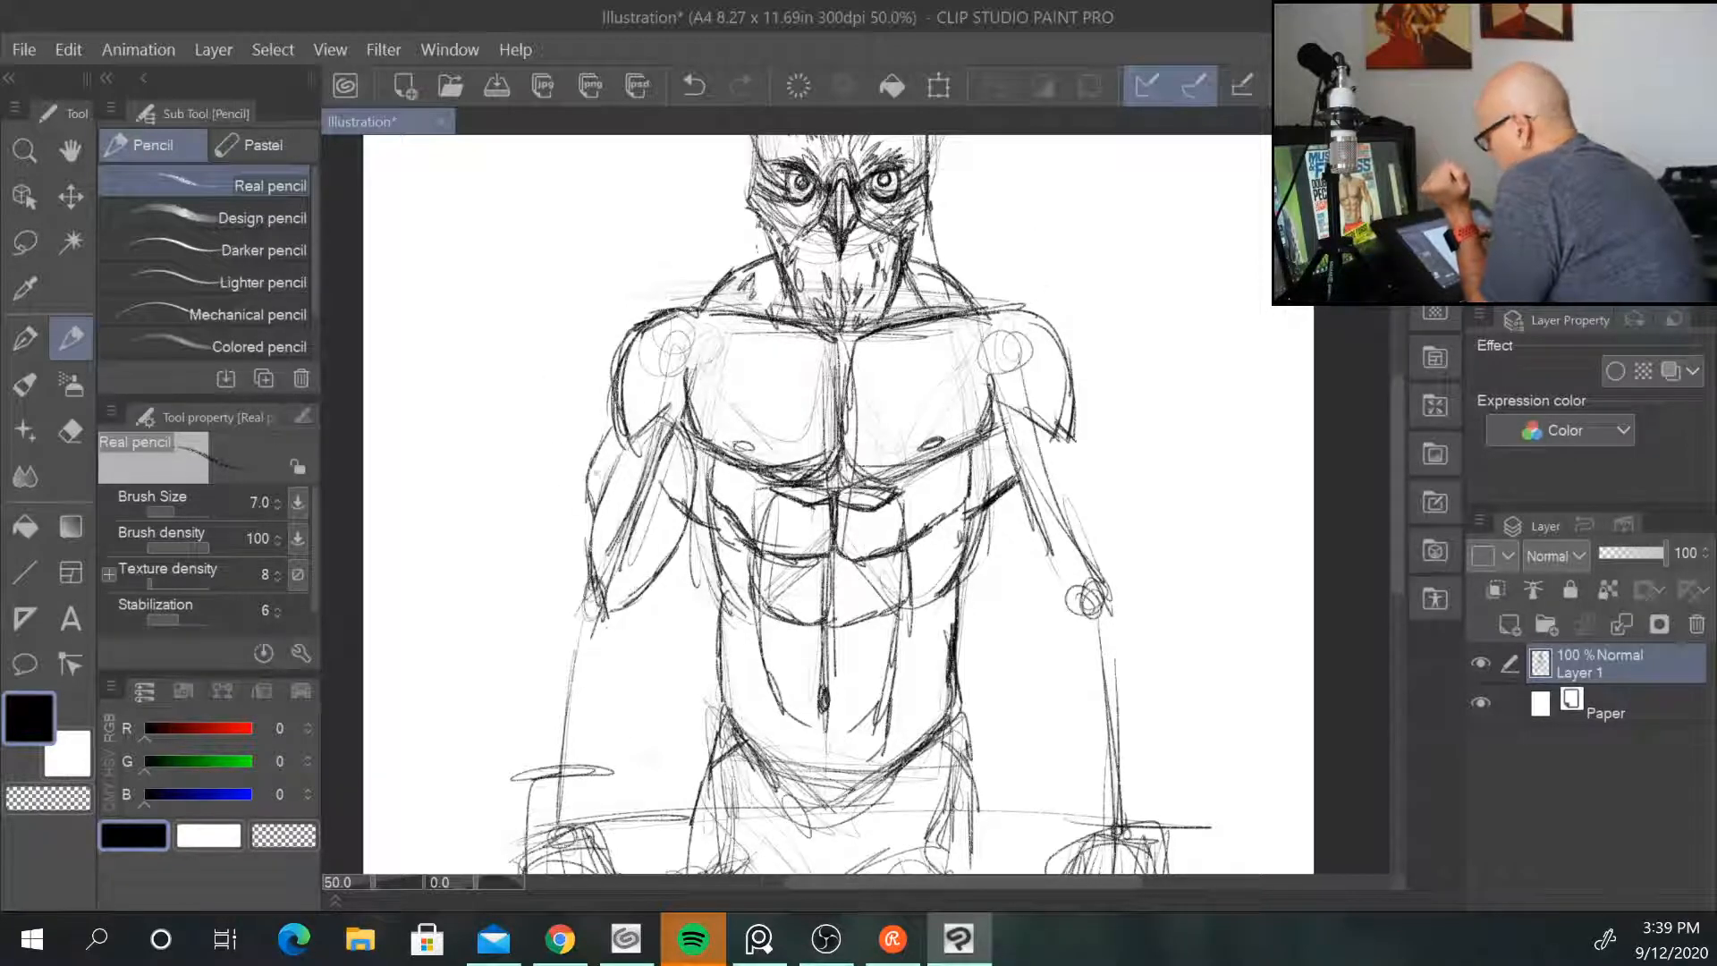
mouse_move(586, 547)
left_mouse_down()
mouse_move(555, 601)
mouse_move(536, 726)
left_mouse_up()
left_click_drag(540, 652, 535, 771)
left_click_drag(540, 640, 532, 771)
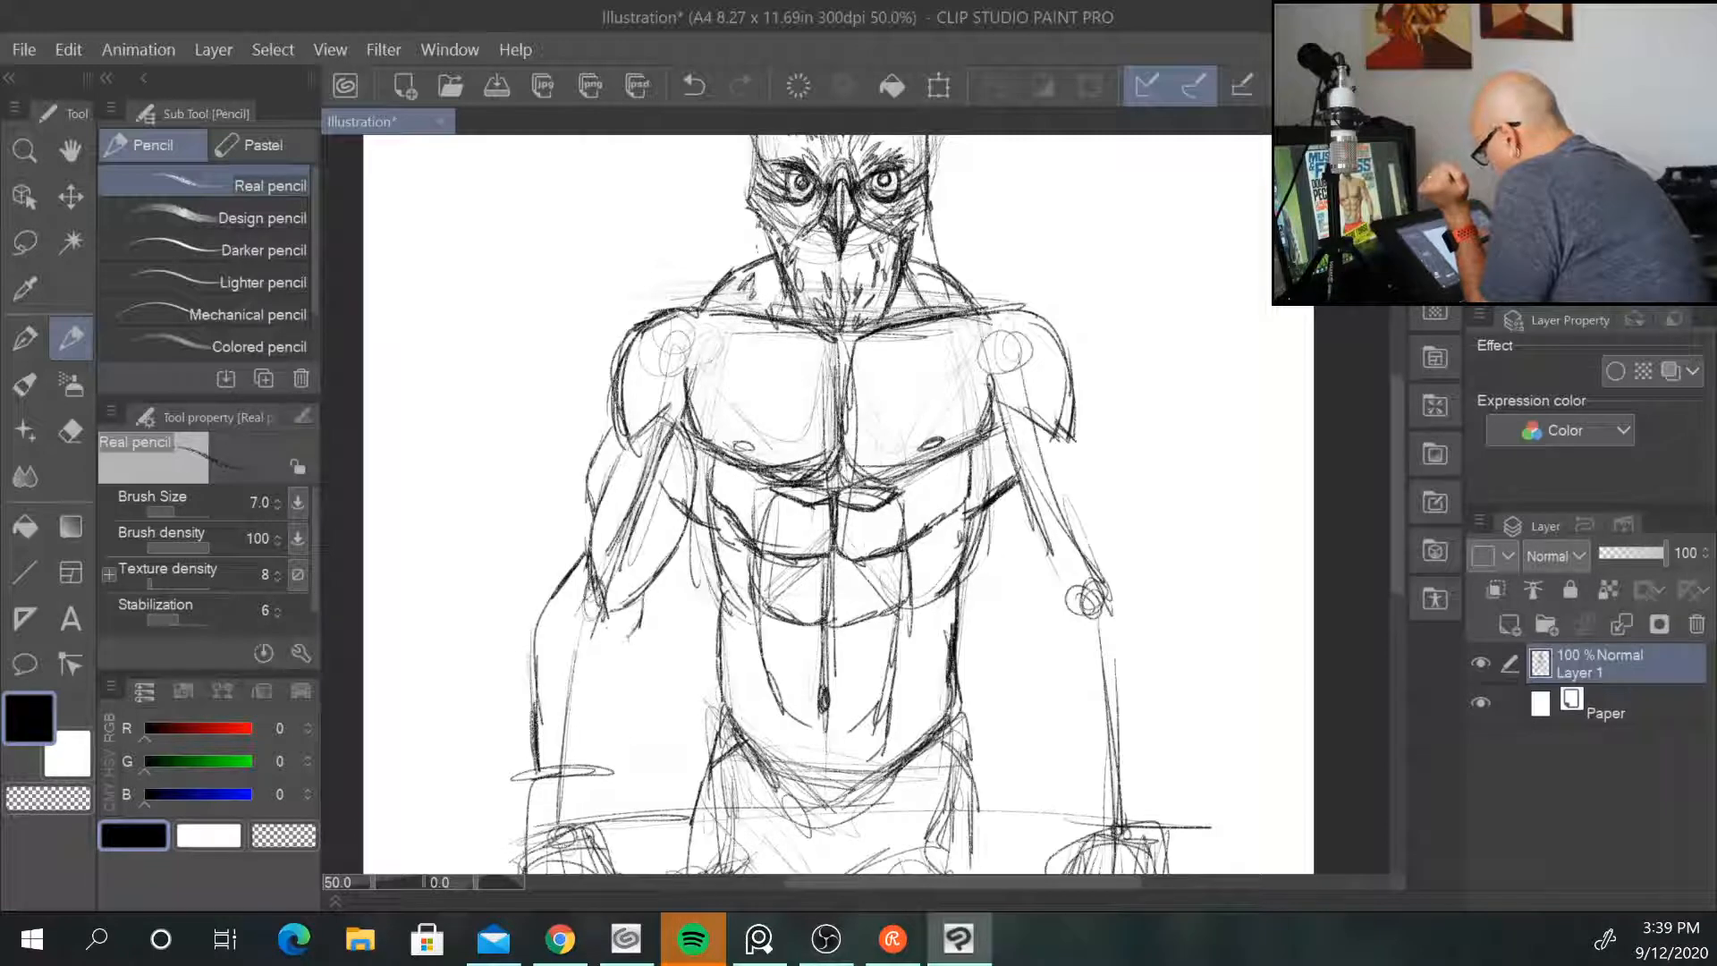
left_click_drag(634, 623, 592, 810)
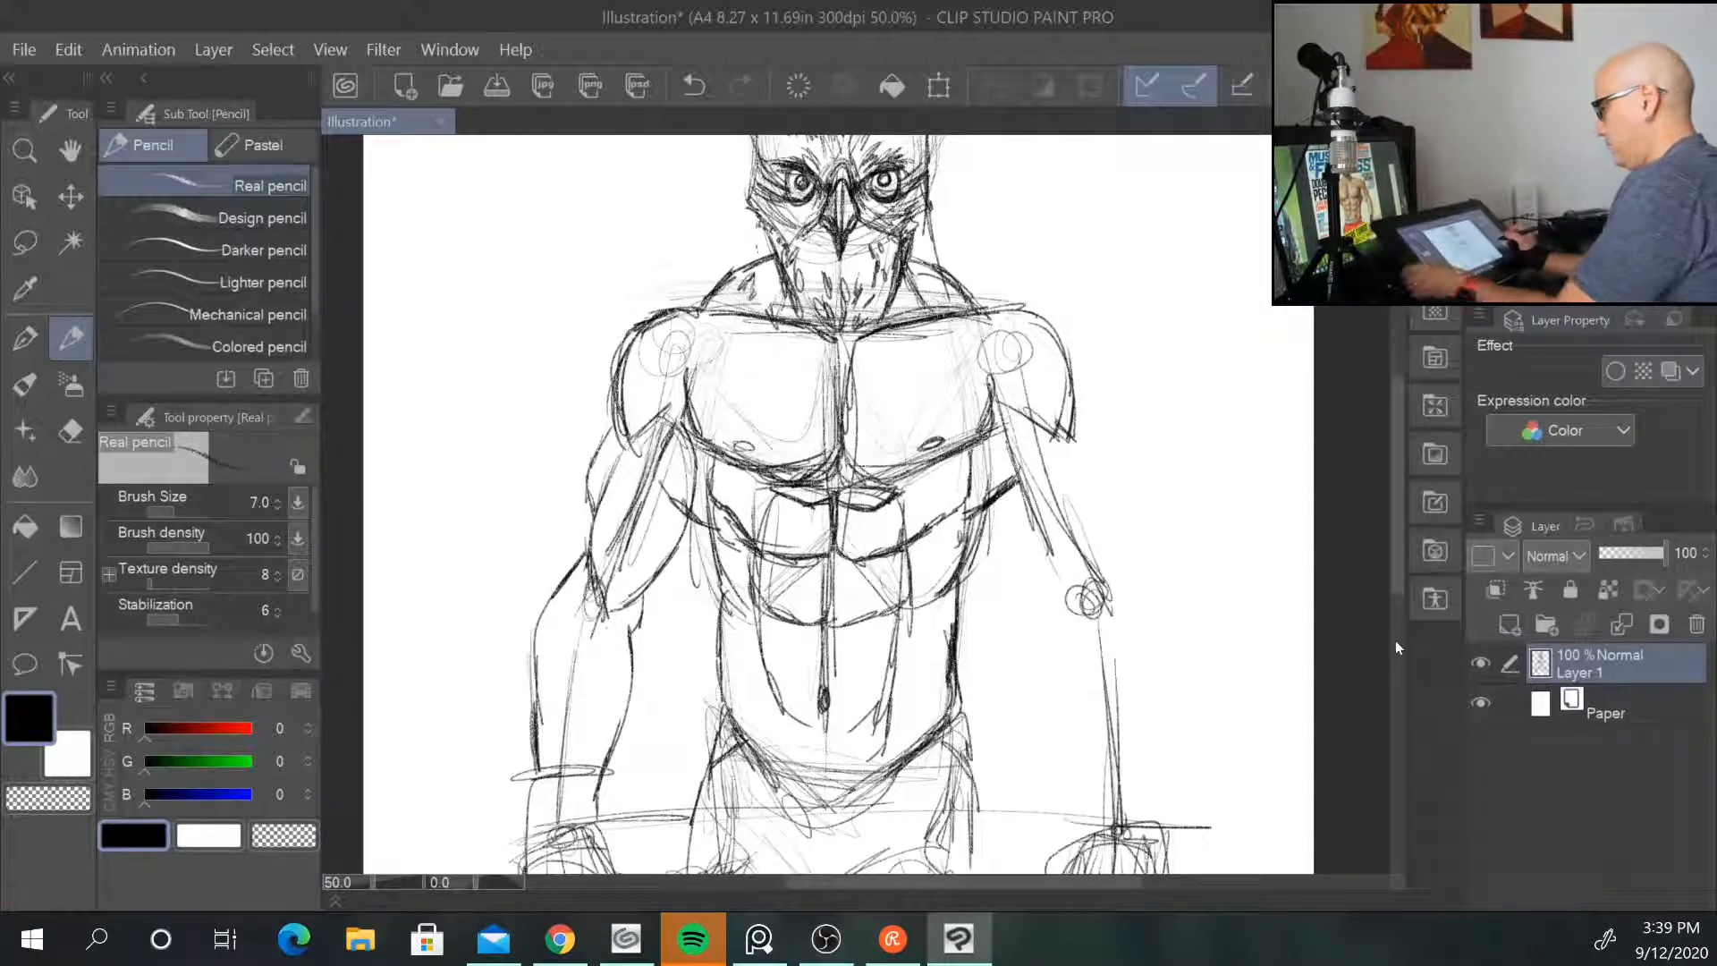
Step: Set the pencil's brush size to 8 and darken the outer edges of the lower abdominals on both sides
key("ctrl+minus")
key("ctrl+minus")
key("ctrl+plus")
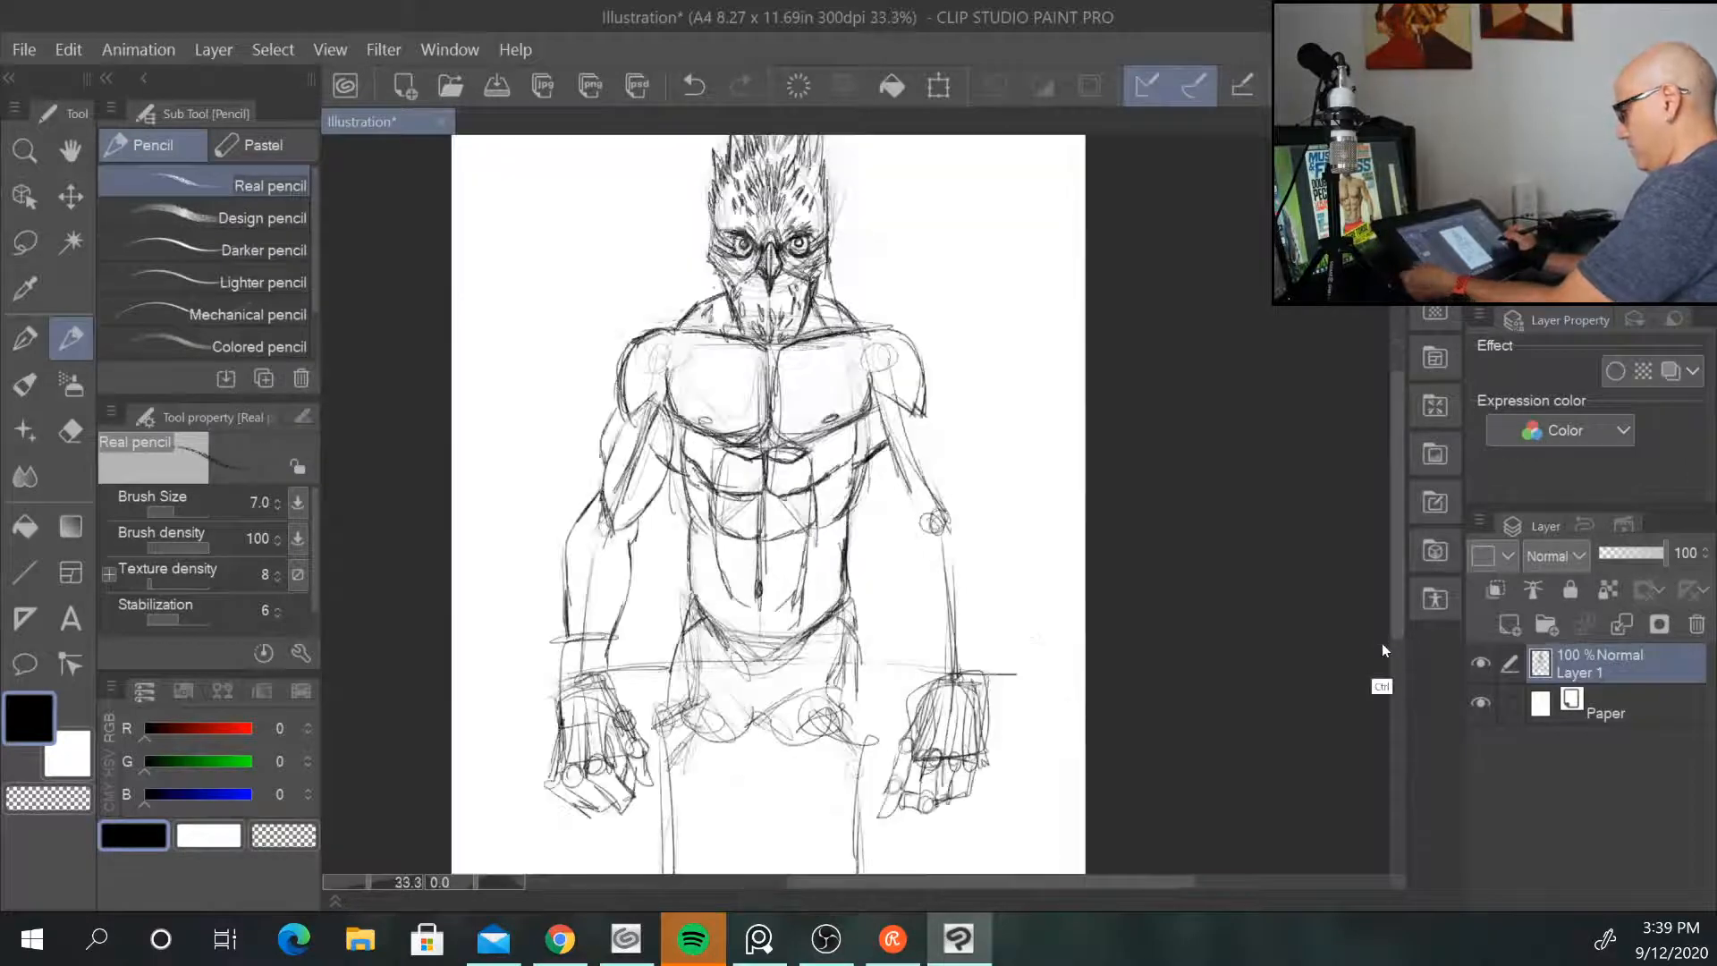
key("ctrl+plus")
left_click_drag(961, 575, 1129, 561)
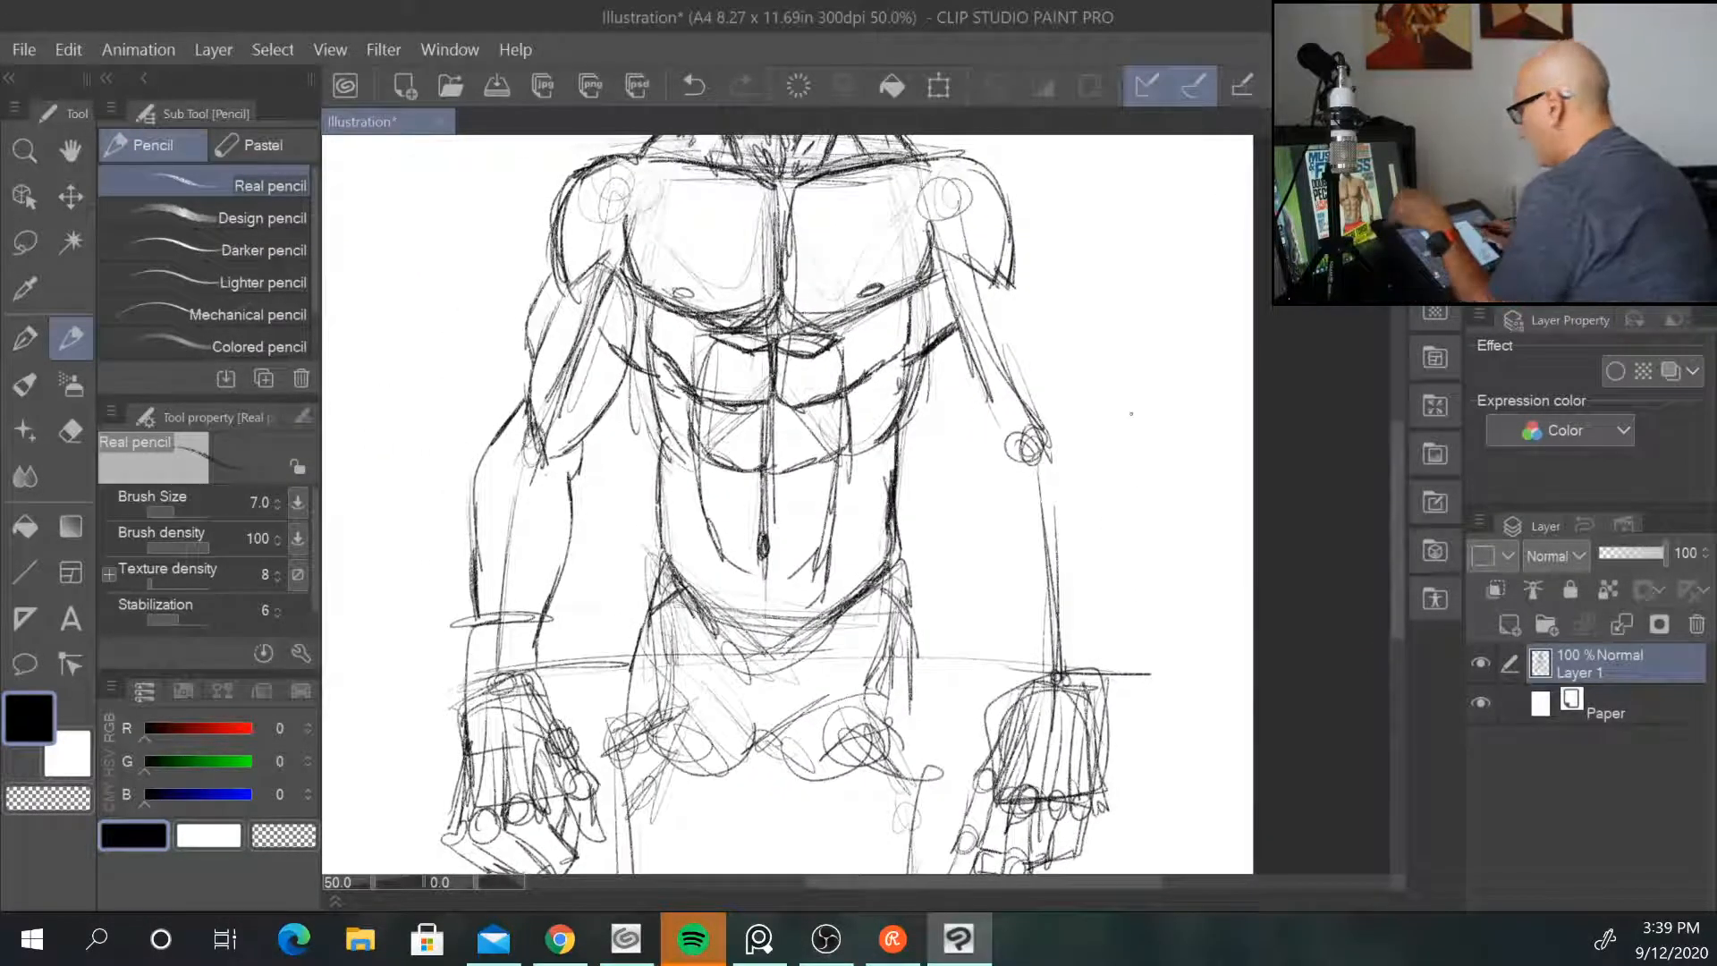
key("bracketright")
left_click_drag(843, 458, 833, 541)
left_click_drag(839, 490, 823, 573)
left_click_drag(702, 466, 744, 592)
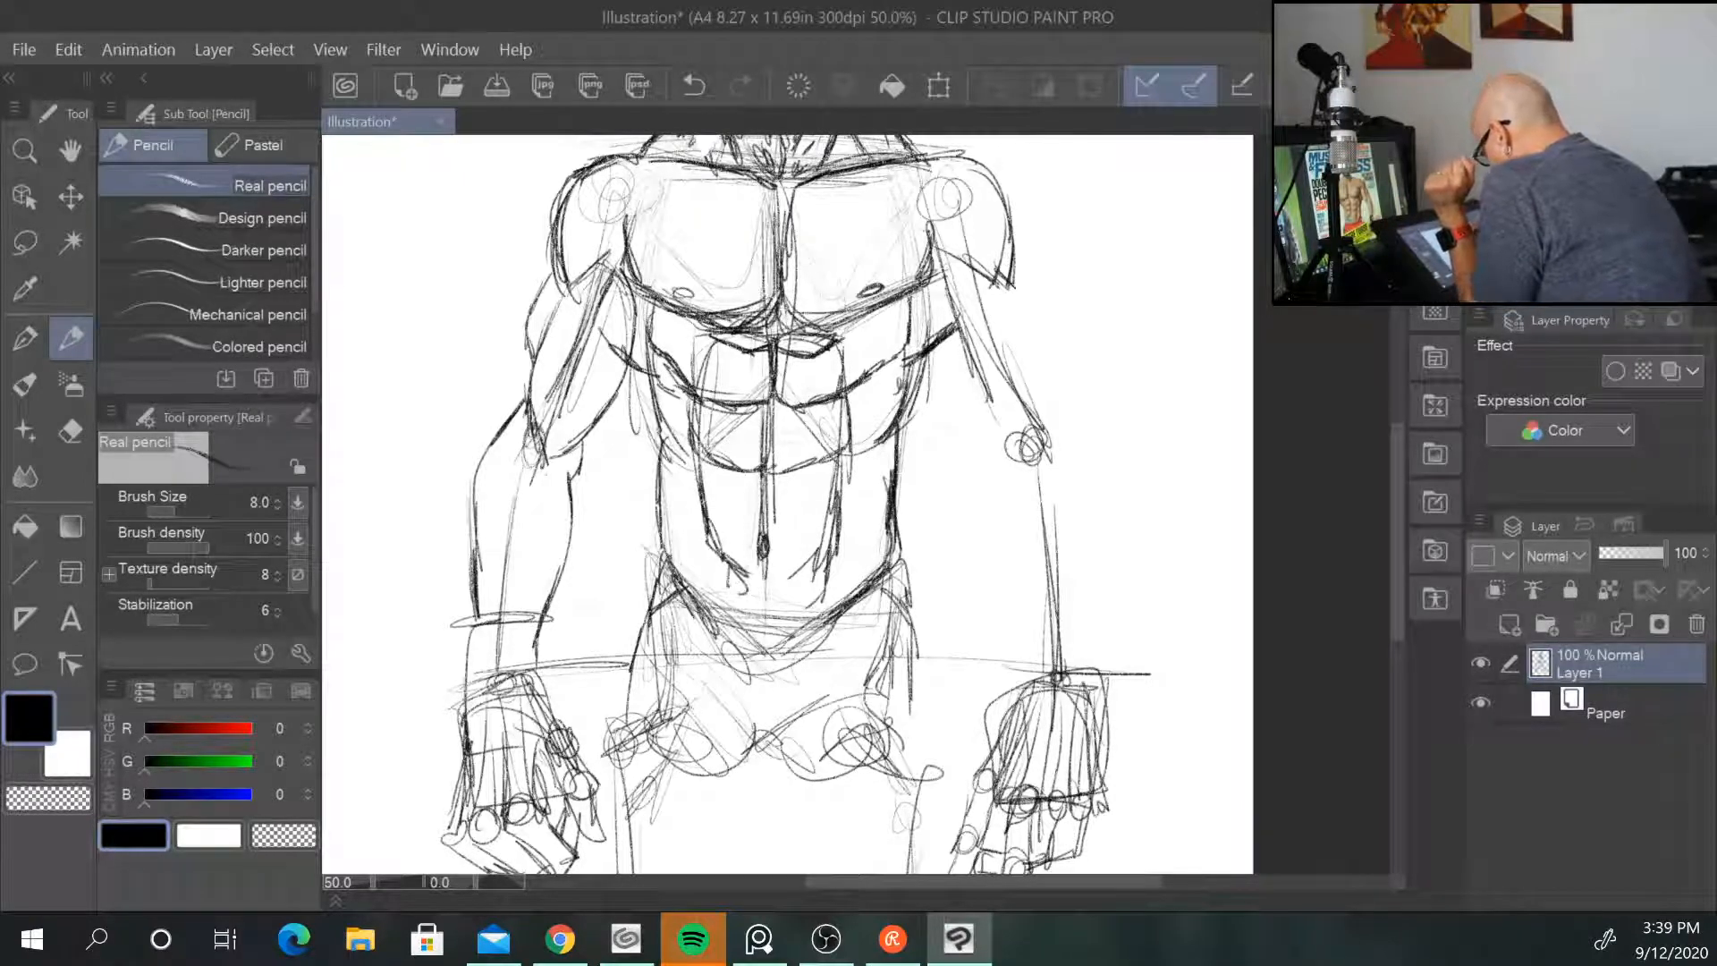
Step: Reinforce the lower edge of the chest and curve the outer edges of both pectorals toward the shoulders
left_click_drag(689, 314, 771, 317)
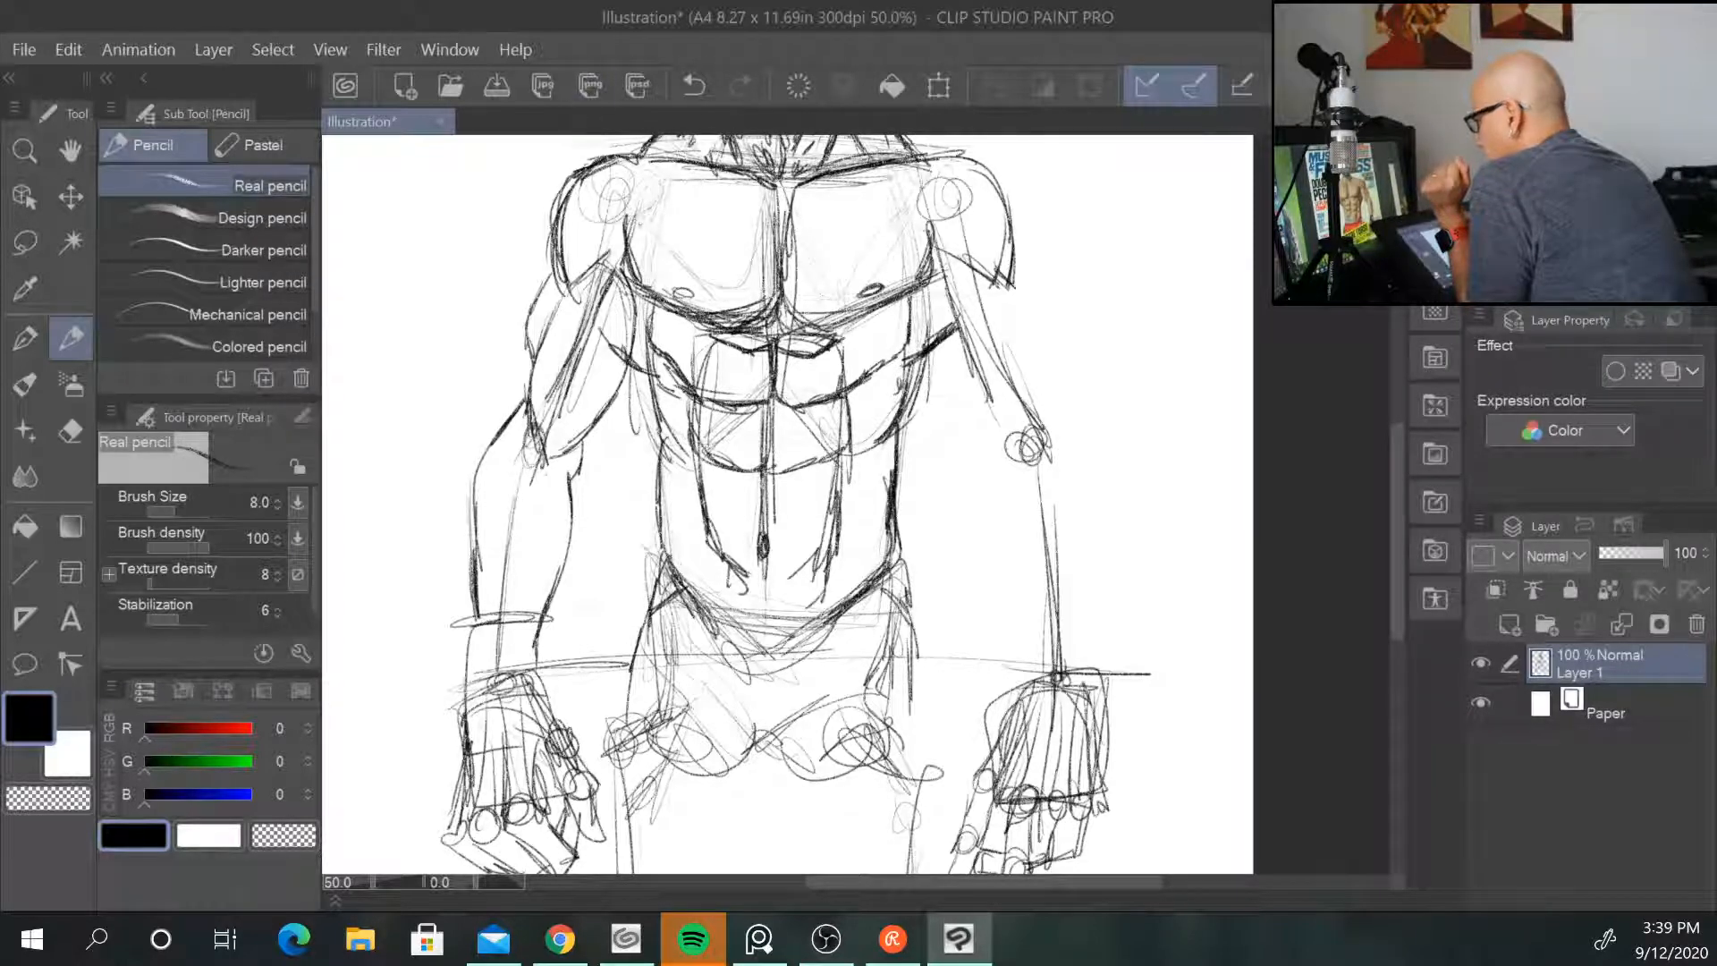
left_click_drag(631, 235, 661, 180)
left_click_drag(892, 183, 927, 230)
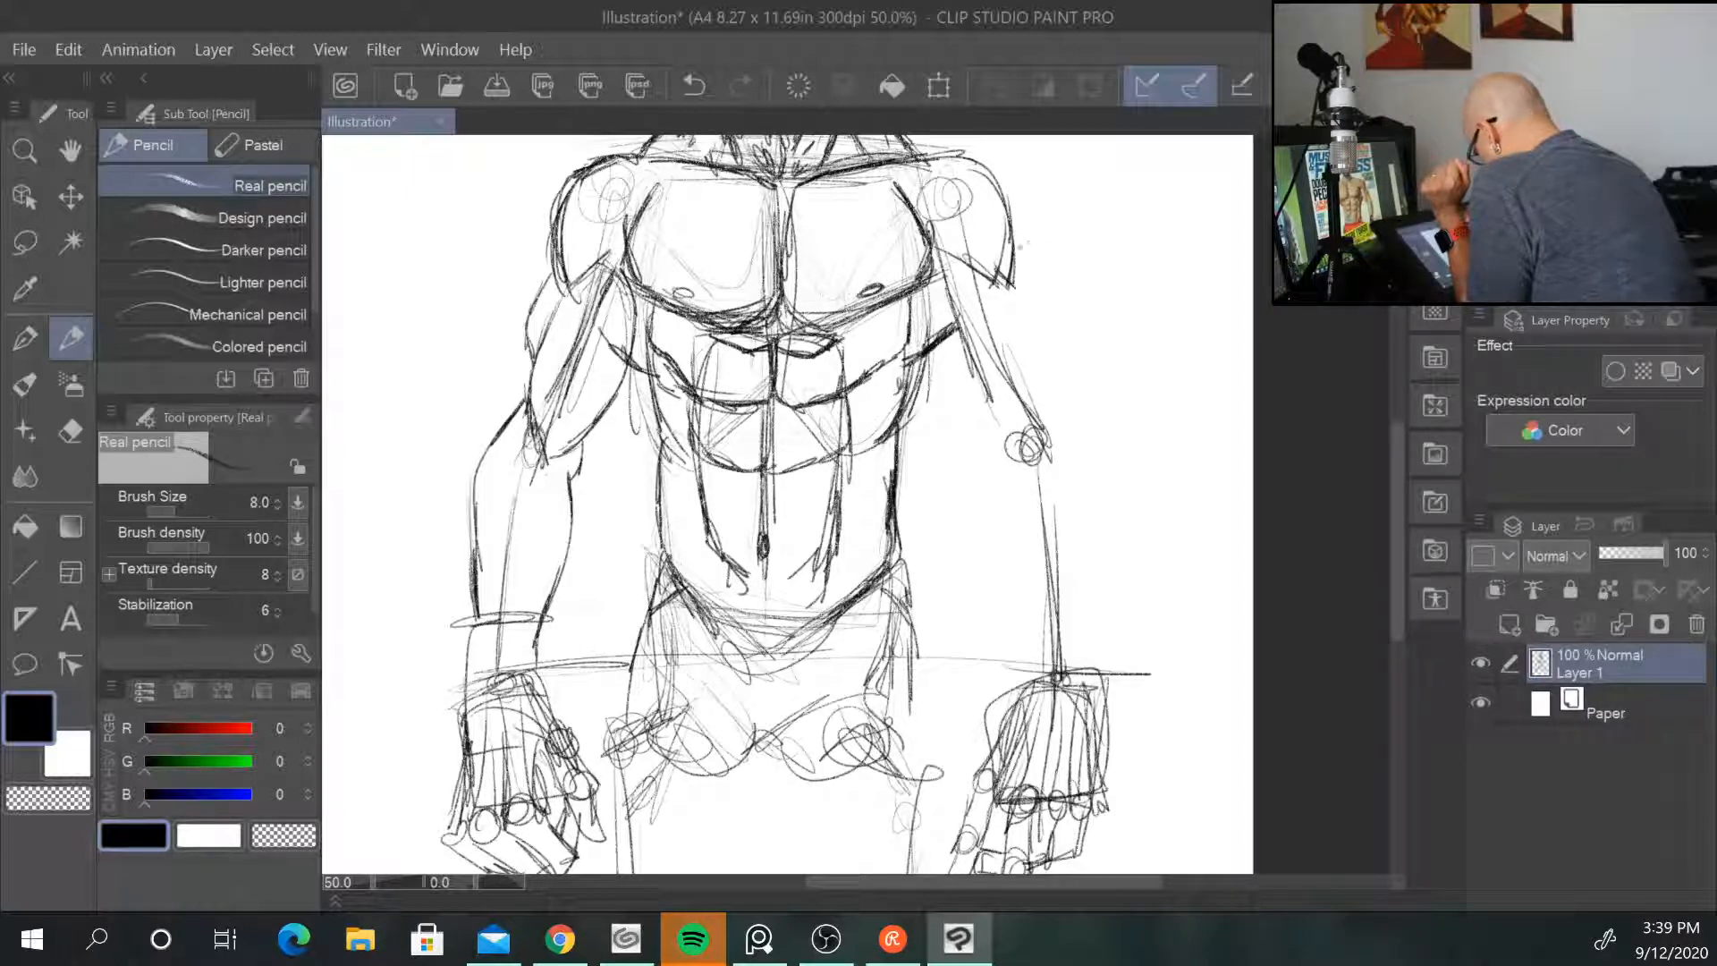
Step: Draw the character's left upper arm with biceps and triceps contours from the deltoid to the elbow
mouse_move(938, 262)
left_mouse_down()
mouse_move(944, 355)
mouse_move(999, 435)
left_mouse_up()
mouse_move(938, 351)
left_mouse_down()
mouse_move(996, 440)
mouse_move(1029, 457)
left_mouse_up()
left_click_drag(995, 435, 1029, 458)
mouse_move(1001, 290)
left_mouse_down()
mouse_move(1039, 417)
mouse_move(1034, 392)
left_mouse_up()
left_click_drag(1014, 265, 1046, 336)
left_click_drag(1035, 306, 1064, 463)
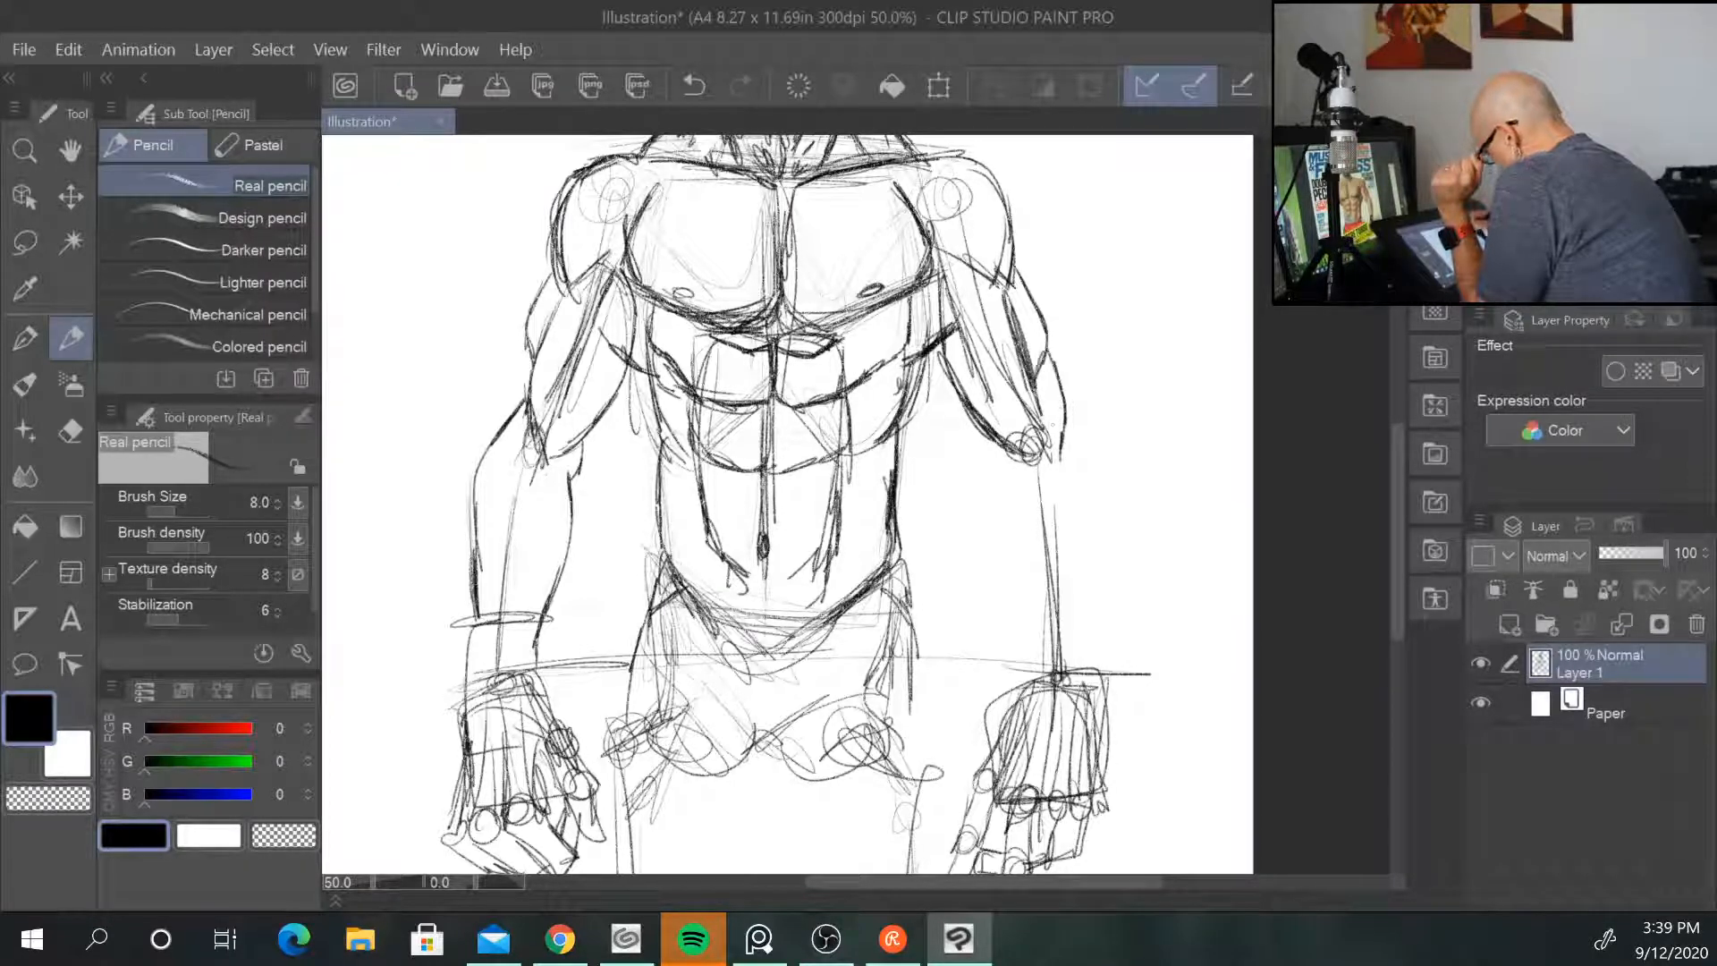
Step: Sketch the character's left forearm with a tapering muscle line from the elbow and an inner contour down to the wrist
mouse_move(1048, 347)
left_mouse_down()
mouse_move(1036, 400)
mouse_move(1084, 468)
left_mouse_up()
mouse_move(1059, 414)
left_mouse_down()
mouse_move(1091, 477)
mouse_move(1049, 612)
left_mouse_up()
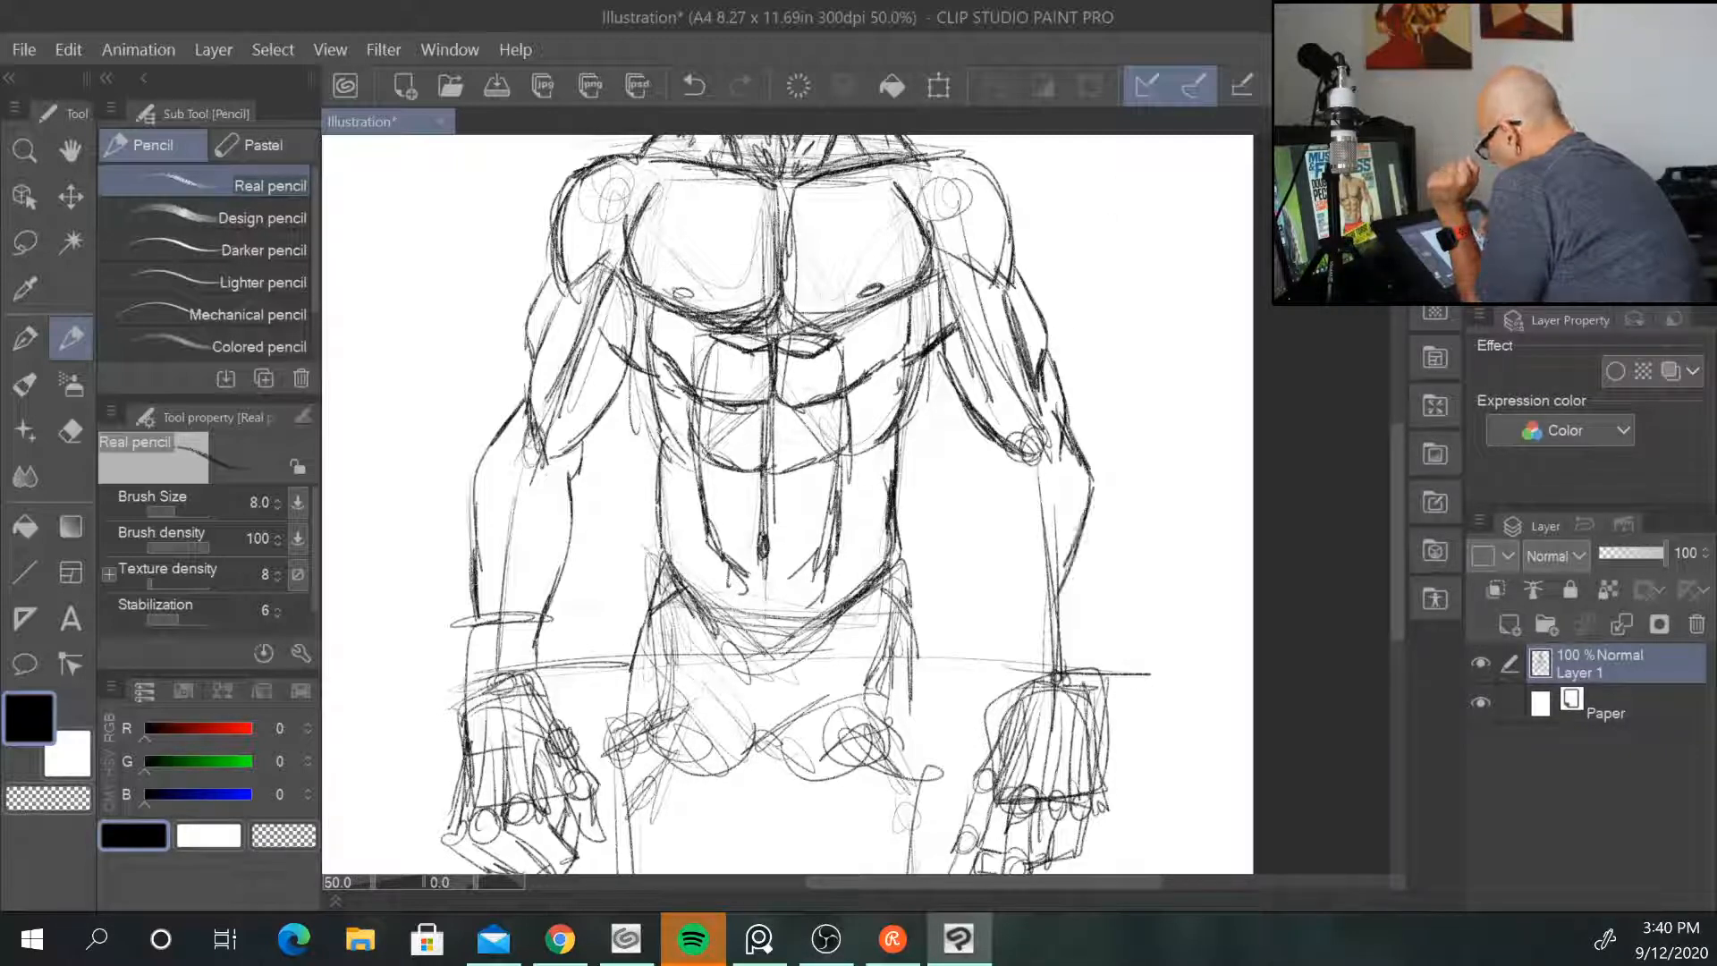
left_click_drag(1085, 522, 1064, 578)
left_click_drag(1039, 472, 1024, 549)
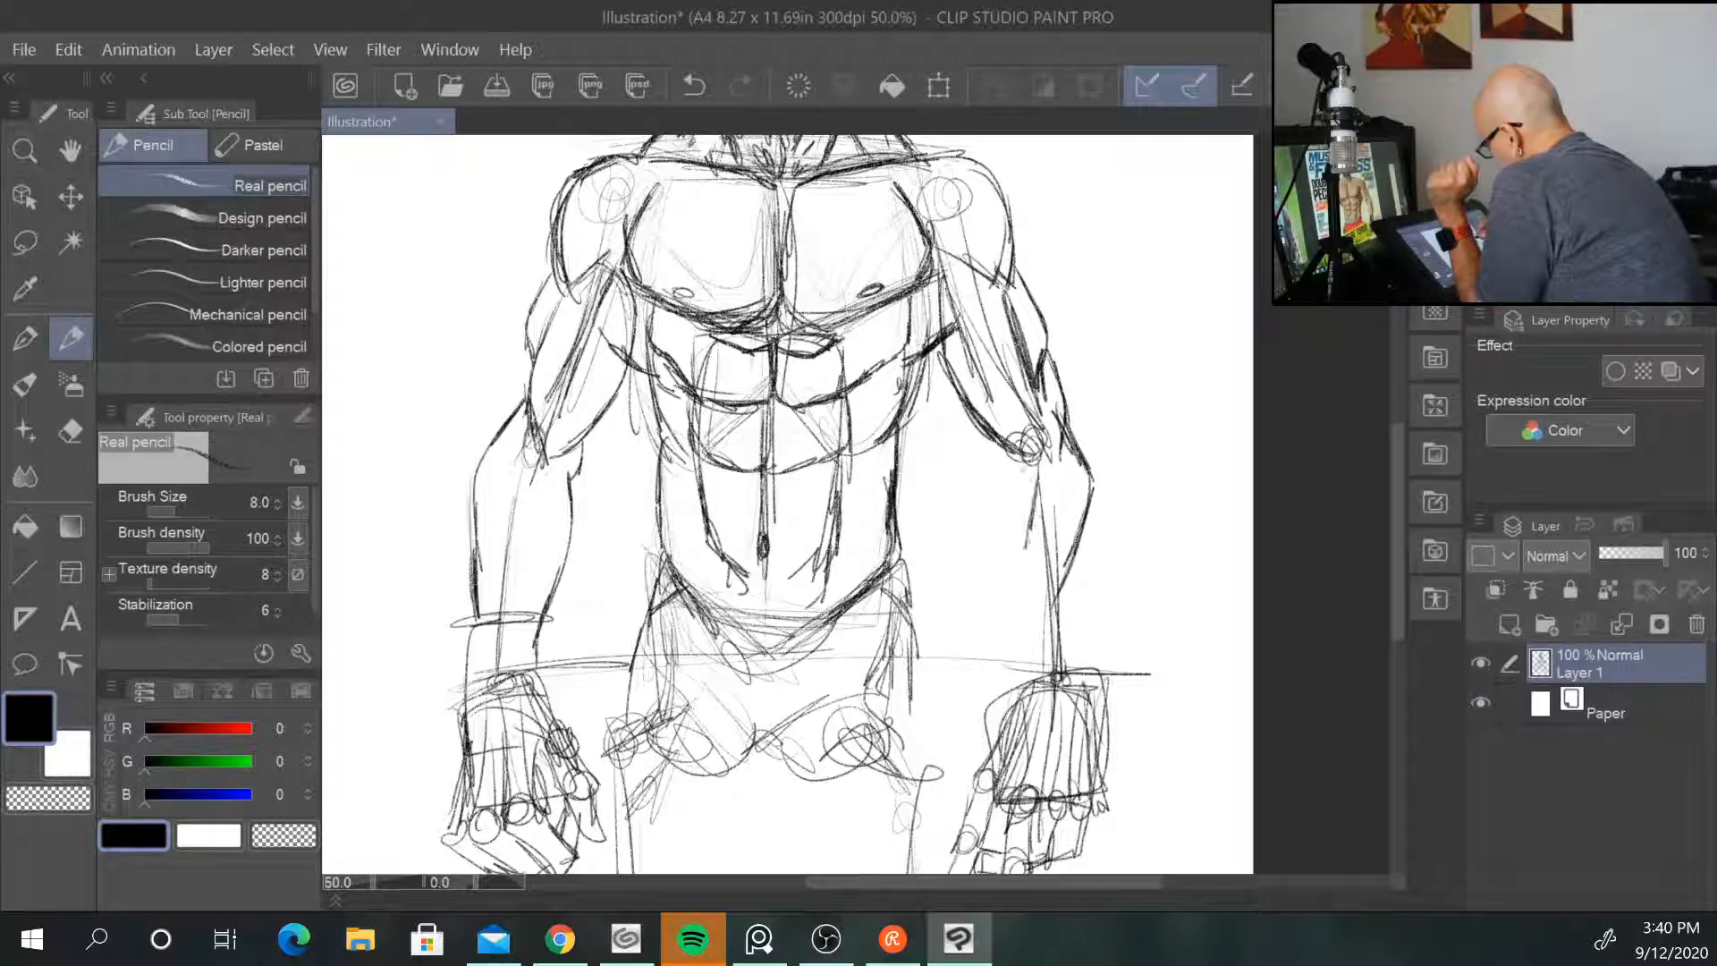
left_click_drag(1009, 455, 1029, 525)
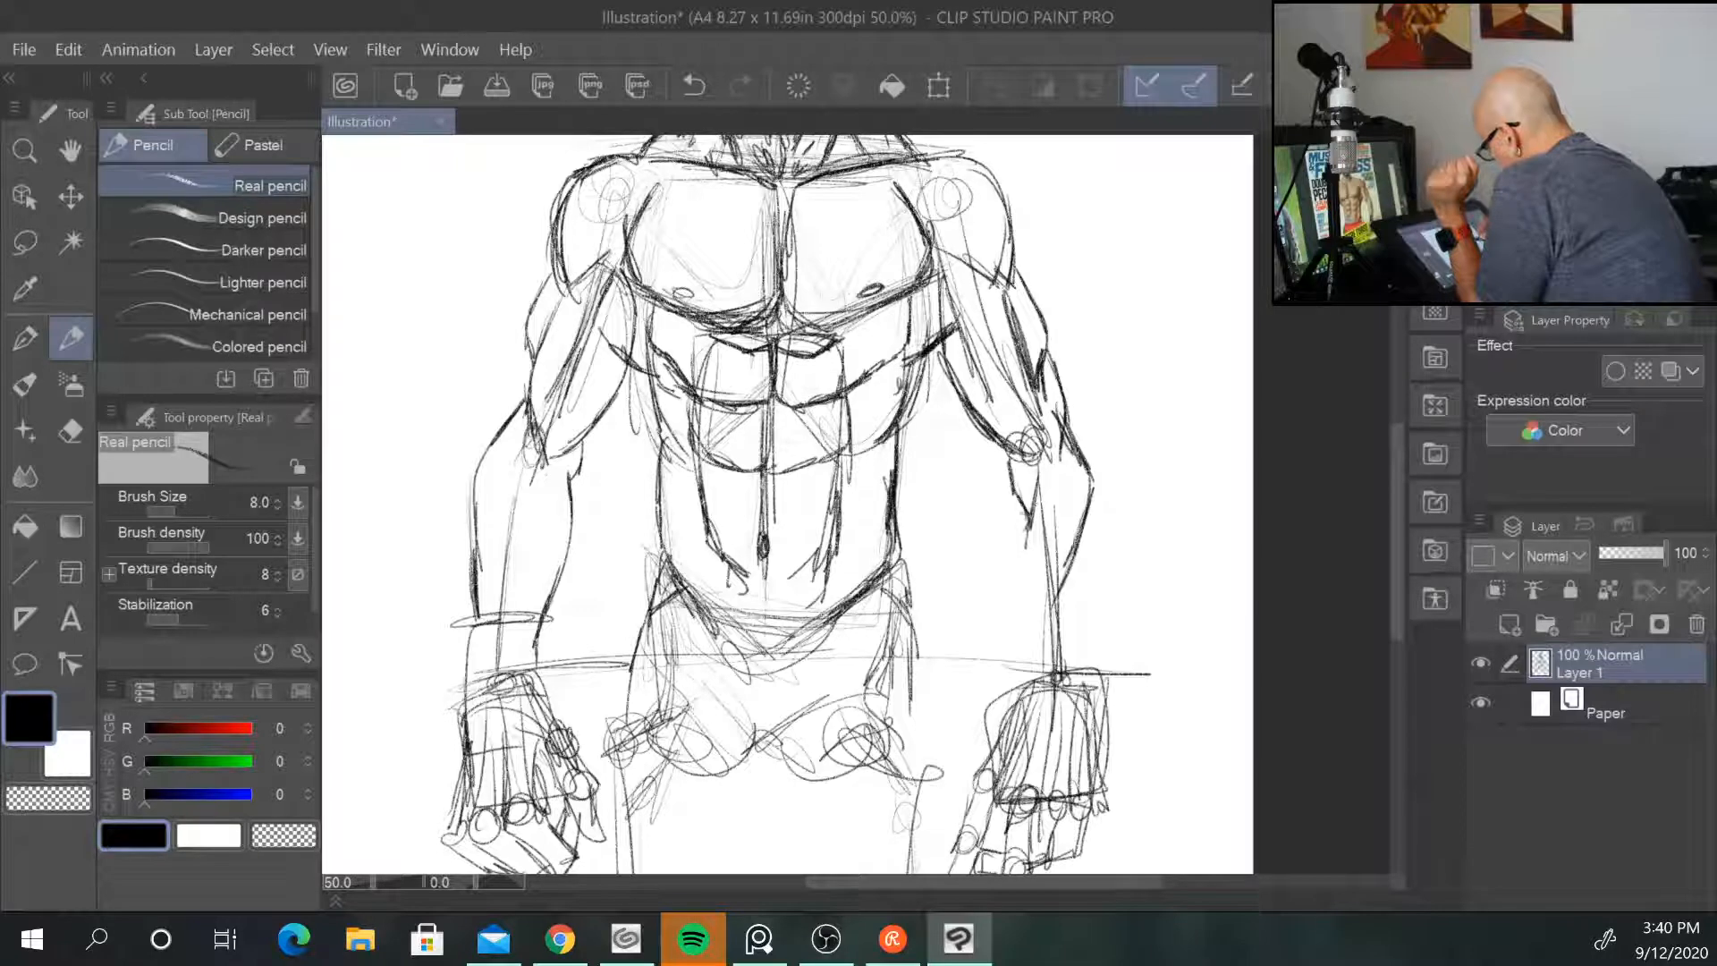
mouse_move(1026, 510)
left_mouse_down()
mouse_move(1014, 558)
mouse_move(1036, 681)
left_mouse_up()
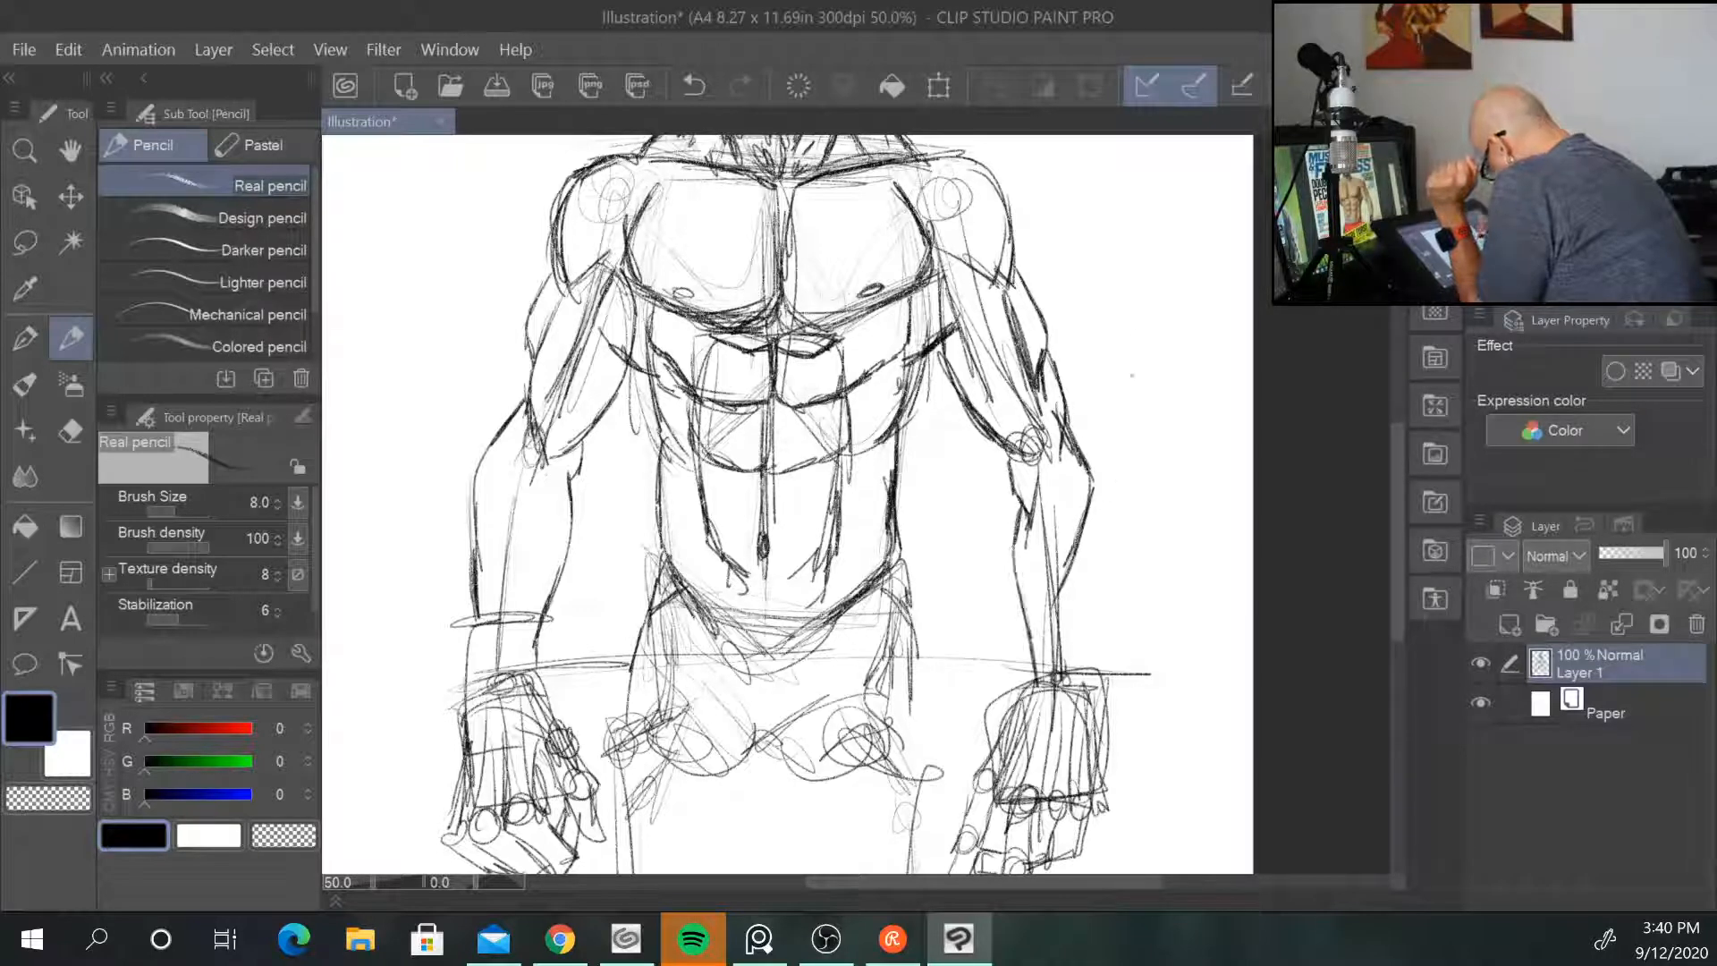
Step: Add the outer contour of the character's left forearm down to the wrist and define the elbow creases
mouse_move(1105, 494)
left_mouse_down()
mouse_move(1110, 559)
mouse_move(1080, 695)
left_mouse_up()
left_click_drag(1109, 528, 1100, 622)
mouse_move(1095, 467)
left_mouse_down()
mouse_move(1107, 532)
mouse_move(1078, 439)
left_mouse_up()
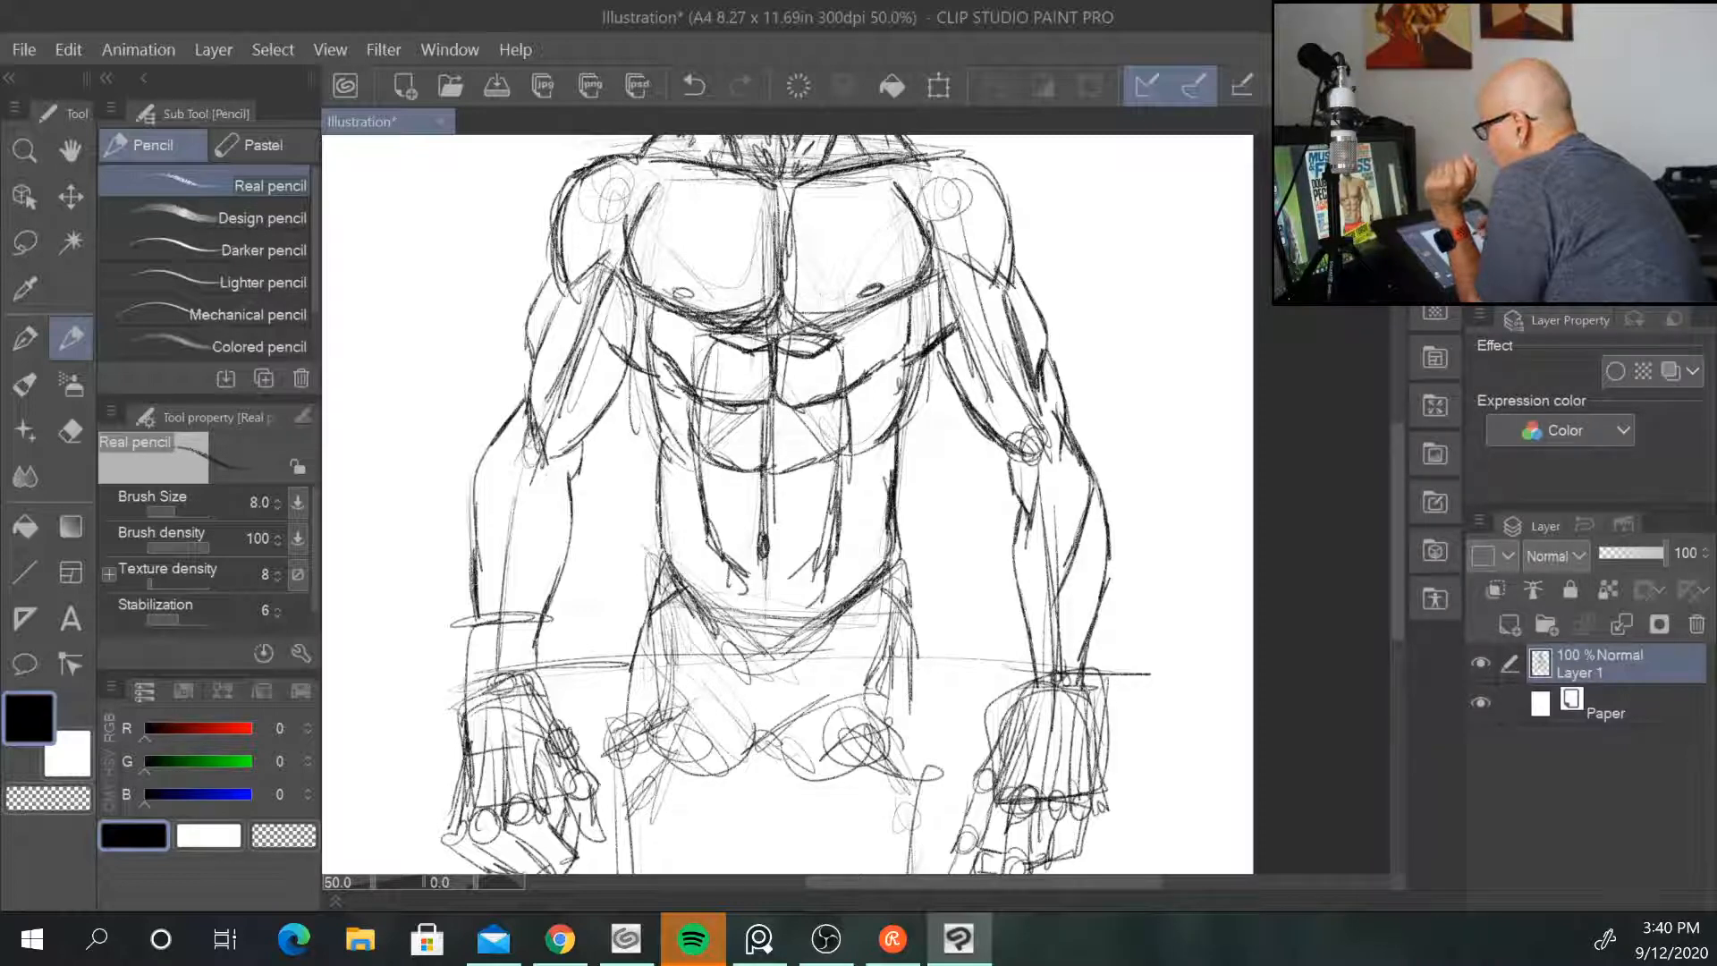
left_click_drag(1005, 451, 1054, 463)
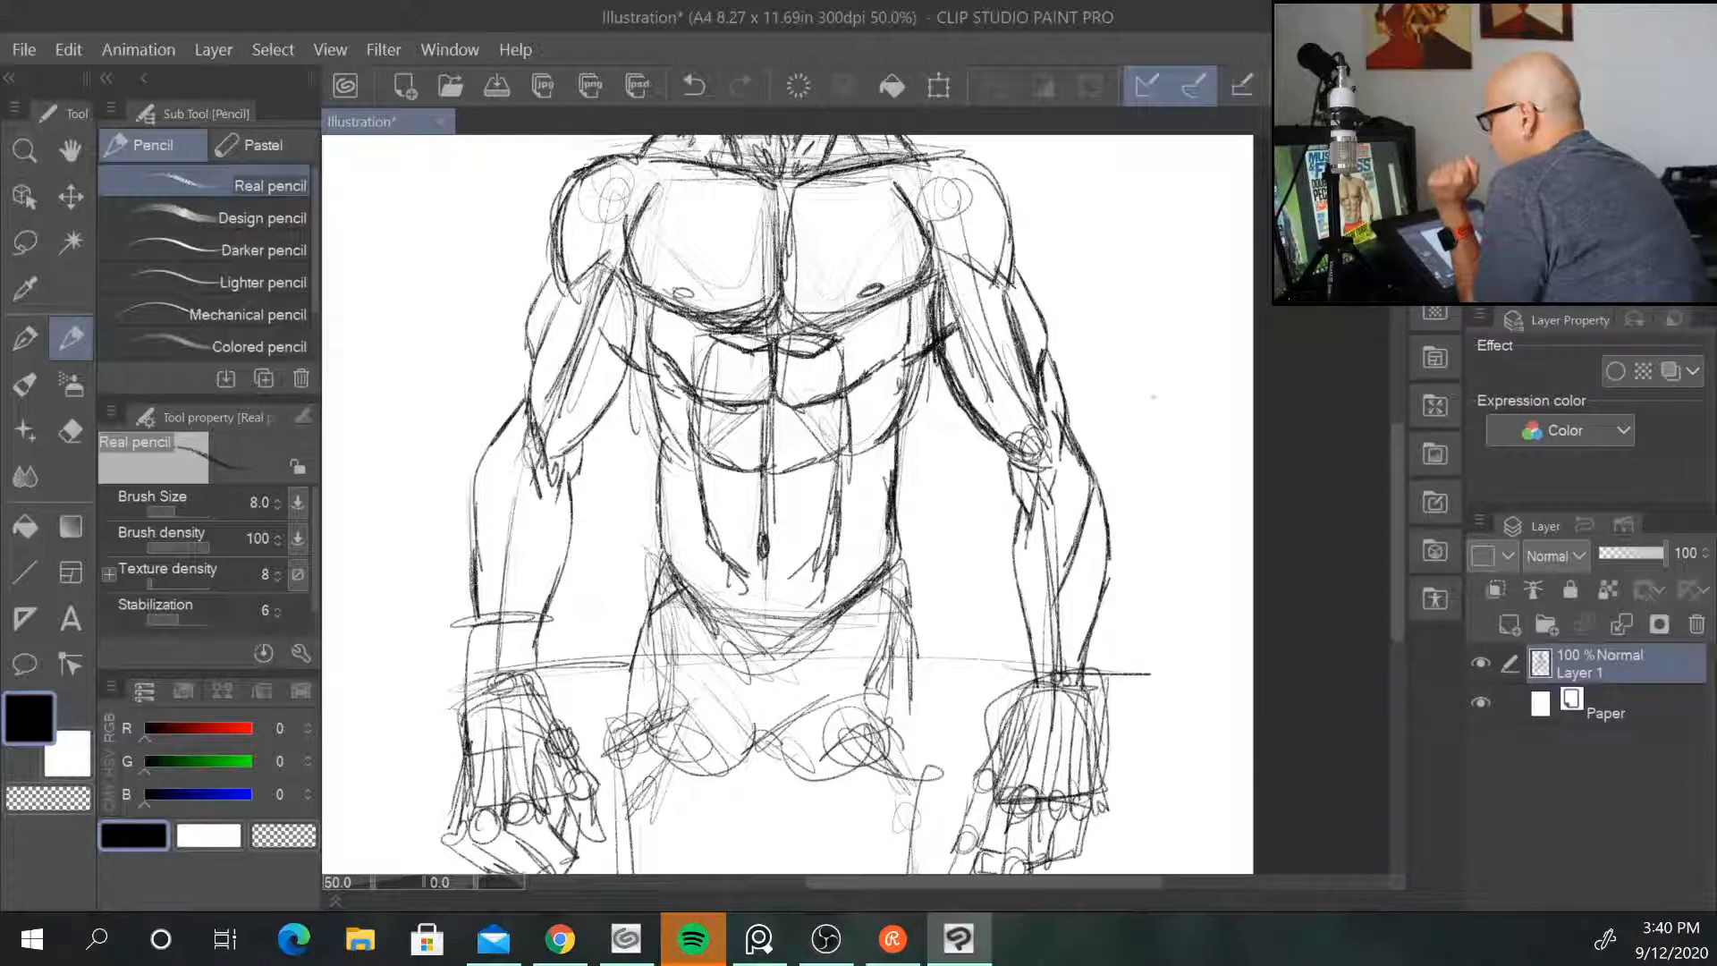
Step: Rework the trapezius slopes on both sides of the neck with lower, darker lines down to the shoulders
left_click_drag(1404, 461, 1404, 306)
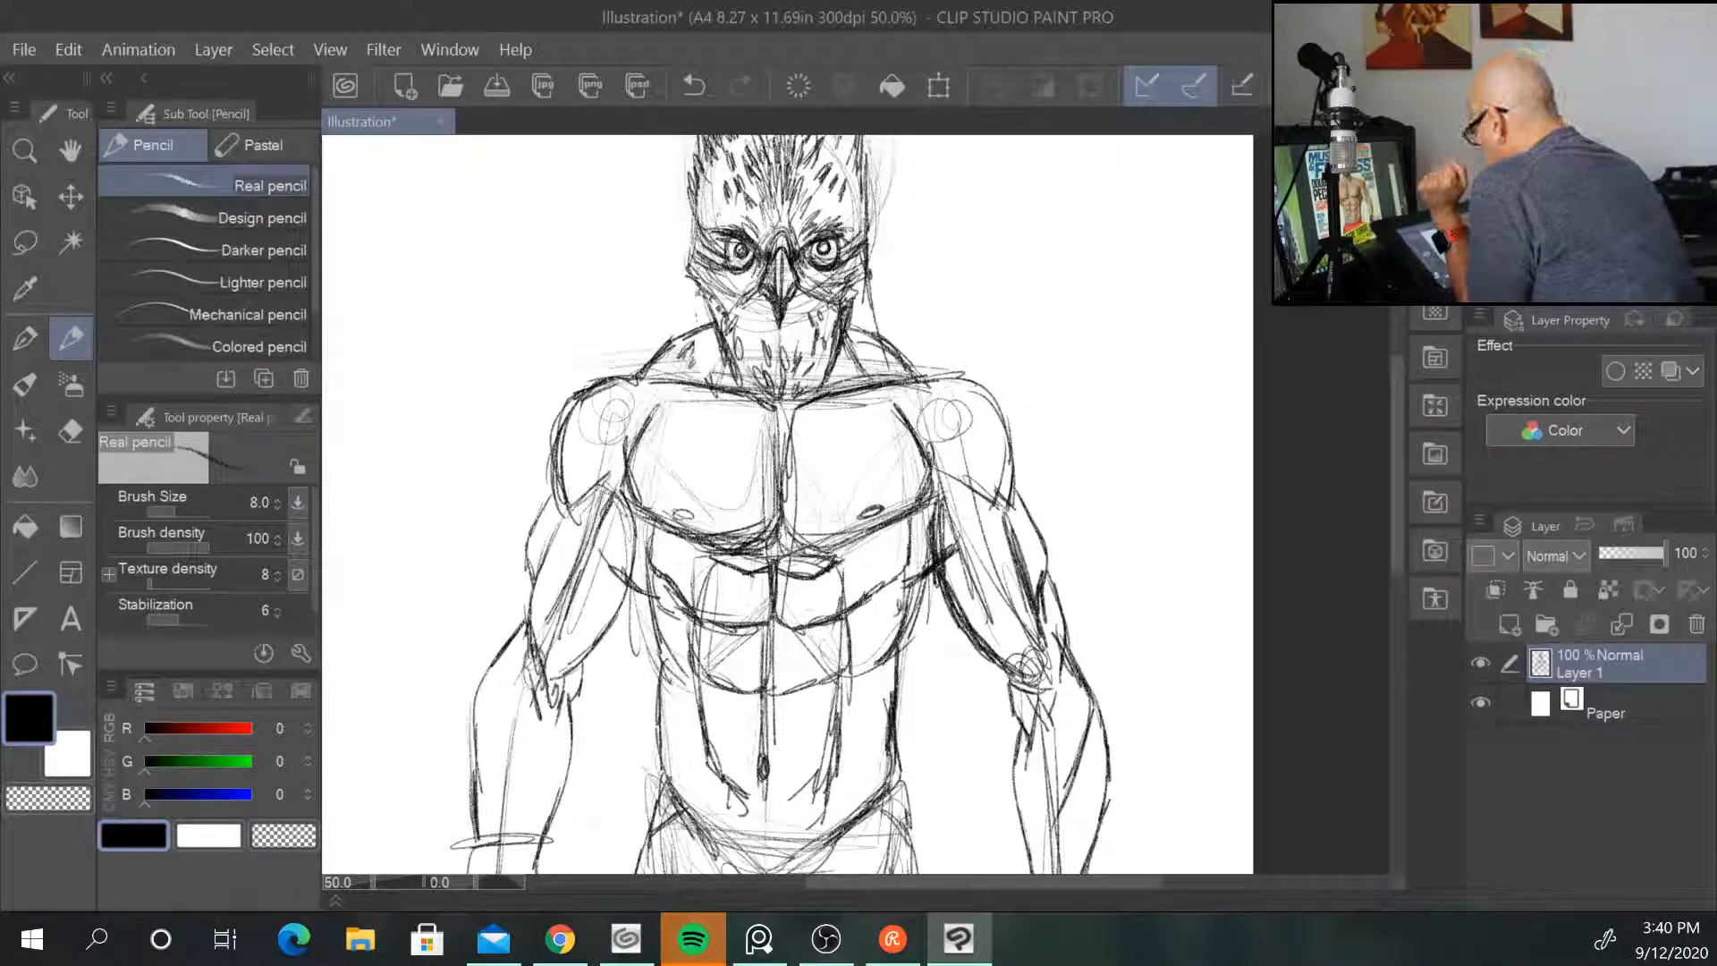
left_click_drag(848, 332, 911, 370)
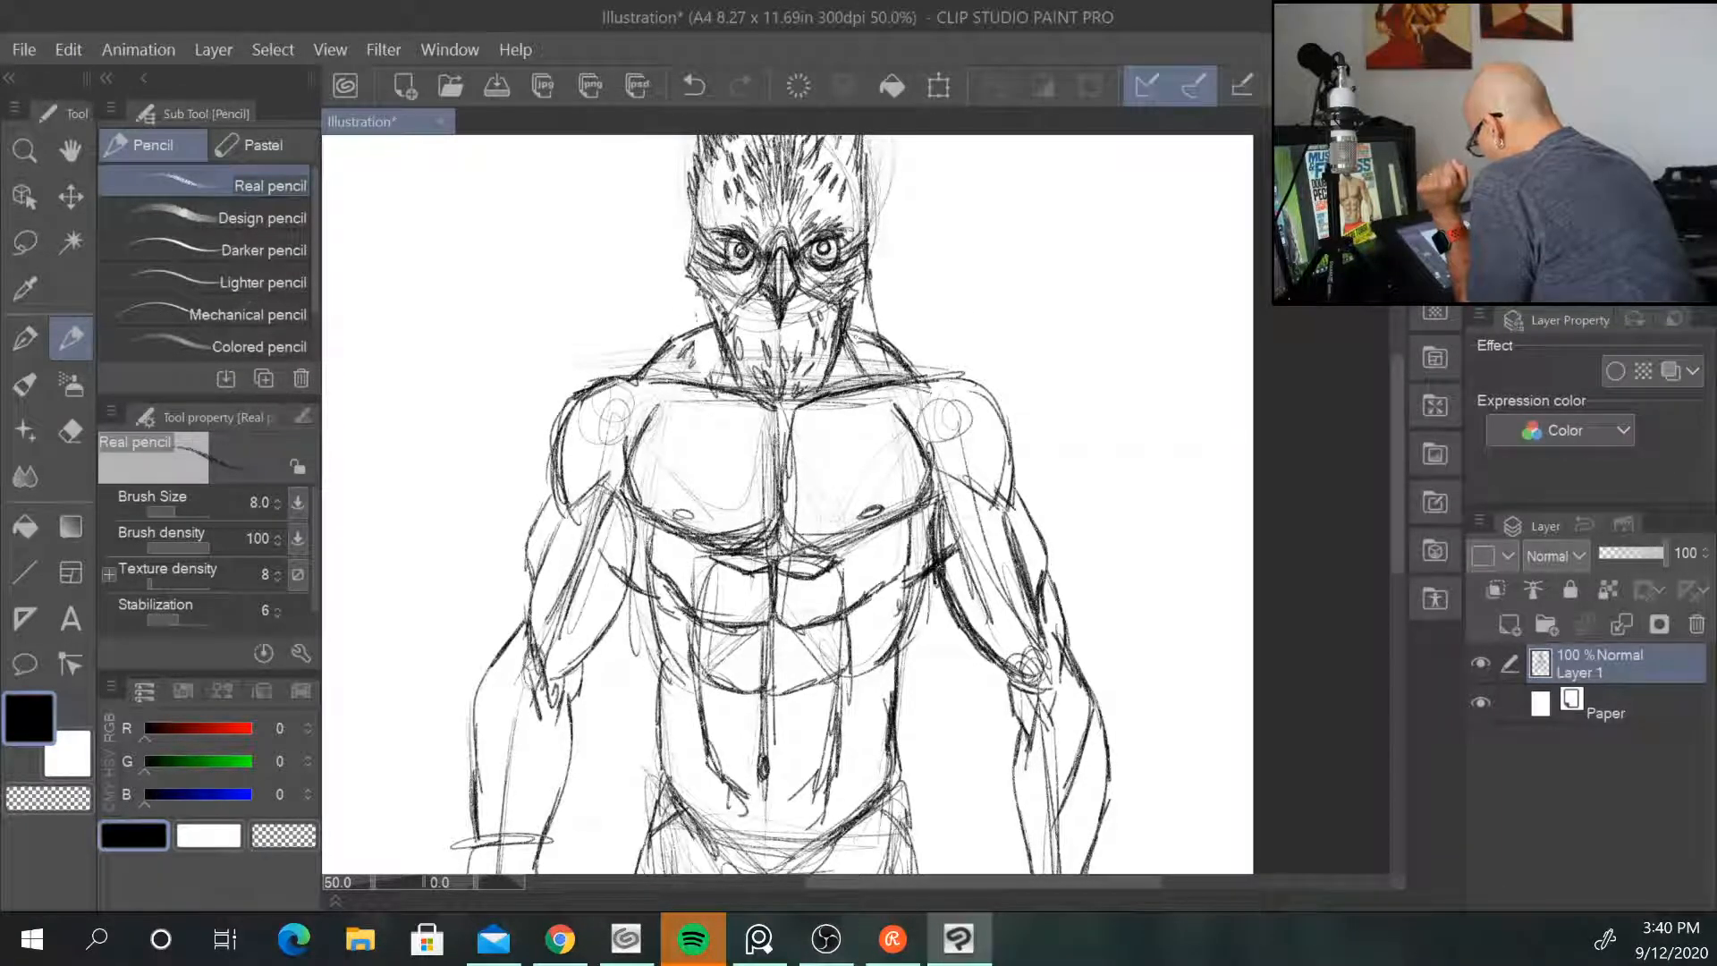
mouse_move(706, 330)
left_mouse_down()
mouse_move(662, 354)
mouse_move(687, 356)
left_mouse_up()
mouse_move(905, 342)
left_mouse_down()
mouse_move(854, 350)
mouse_move(894, 347)
mouse_move(852, 333)
left_mouse_up()
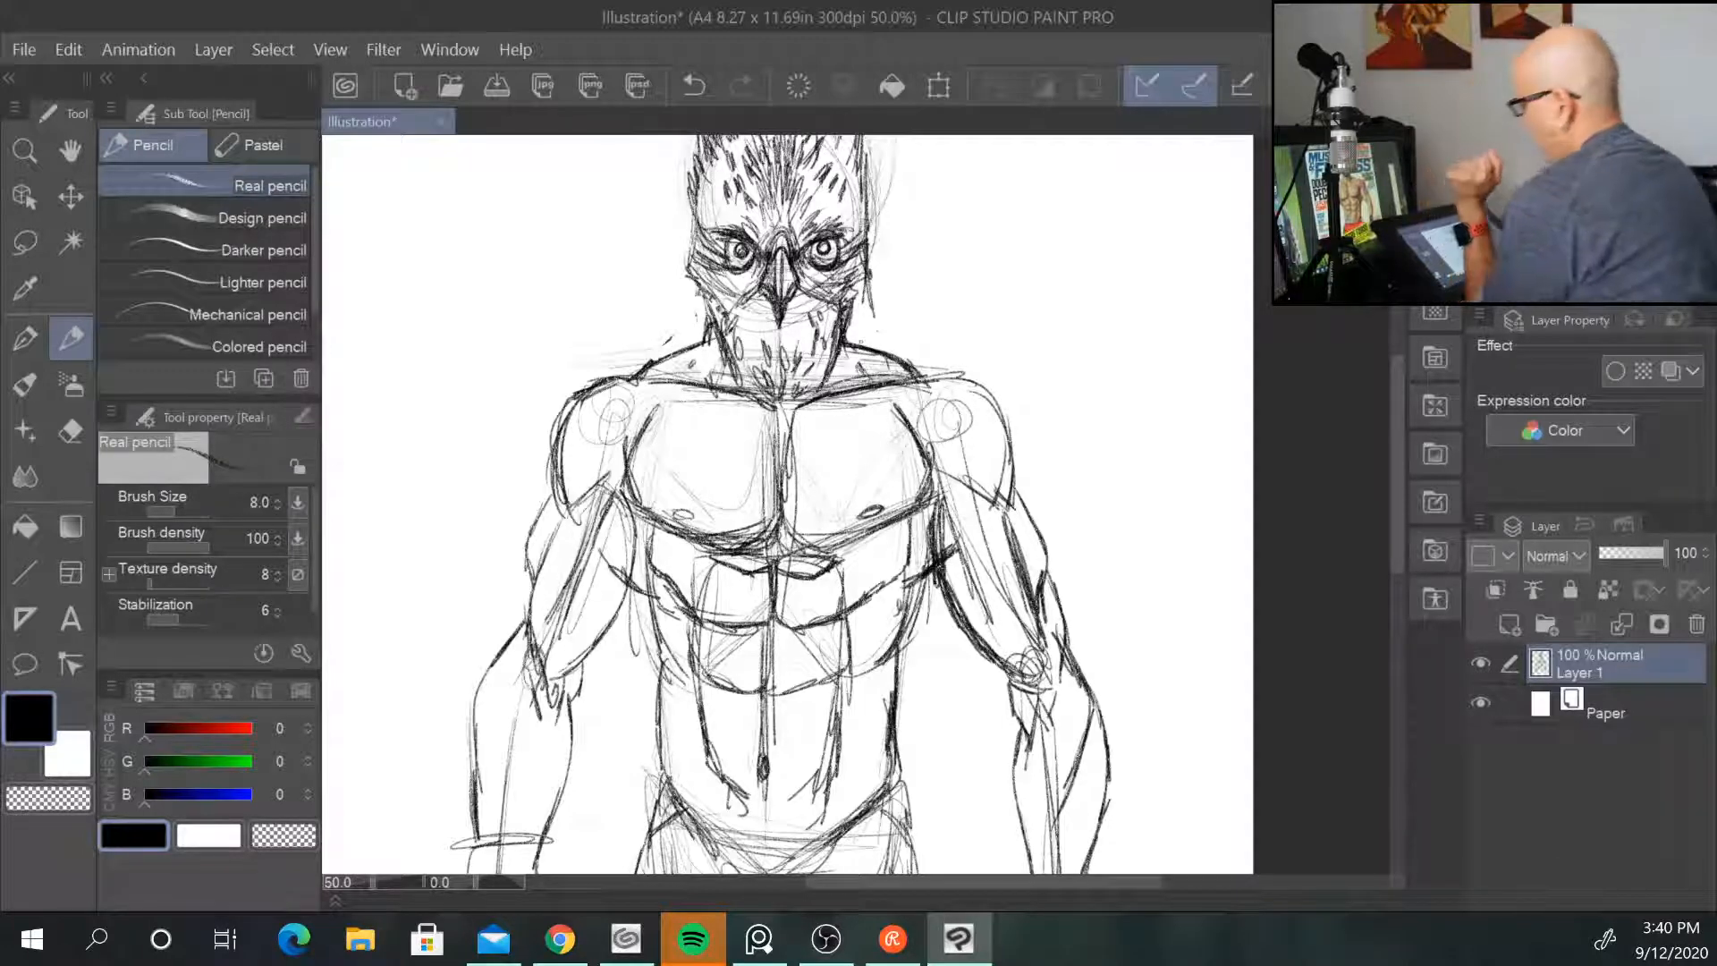
Step: Sketch dark curved bands across the upper abdomen just below the chest, spanning the full width of the rib cage
scroll(862, 340, "down", 2)
scroll(855, 343, "down", 1)
scroll(855, 342, "up", 5)
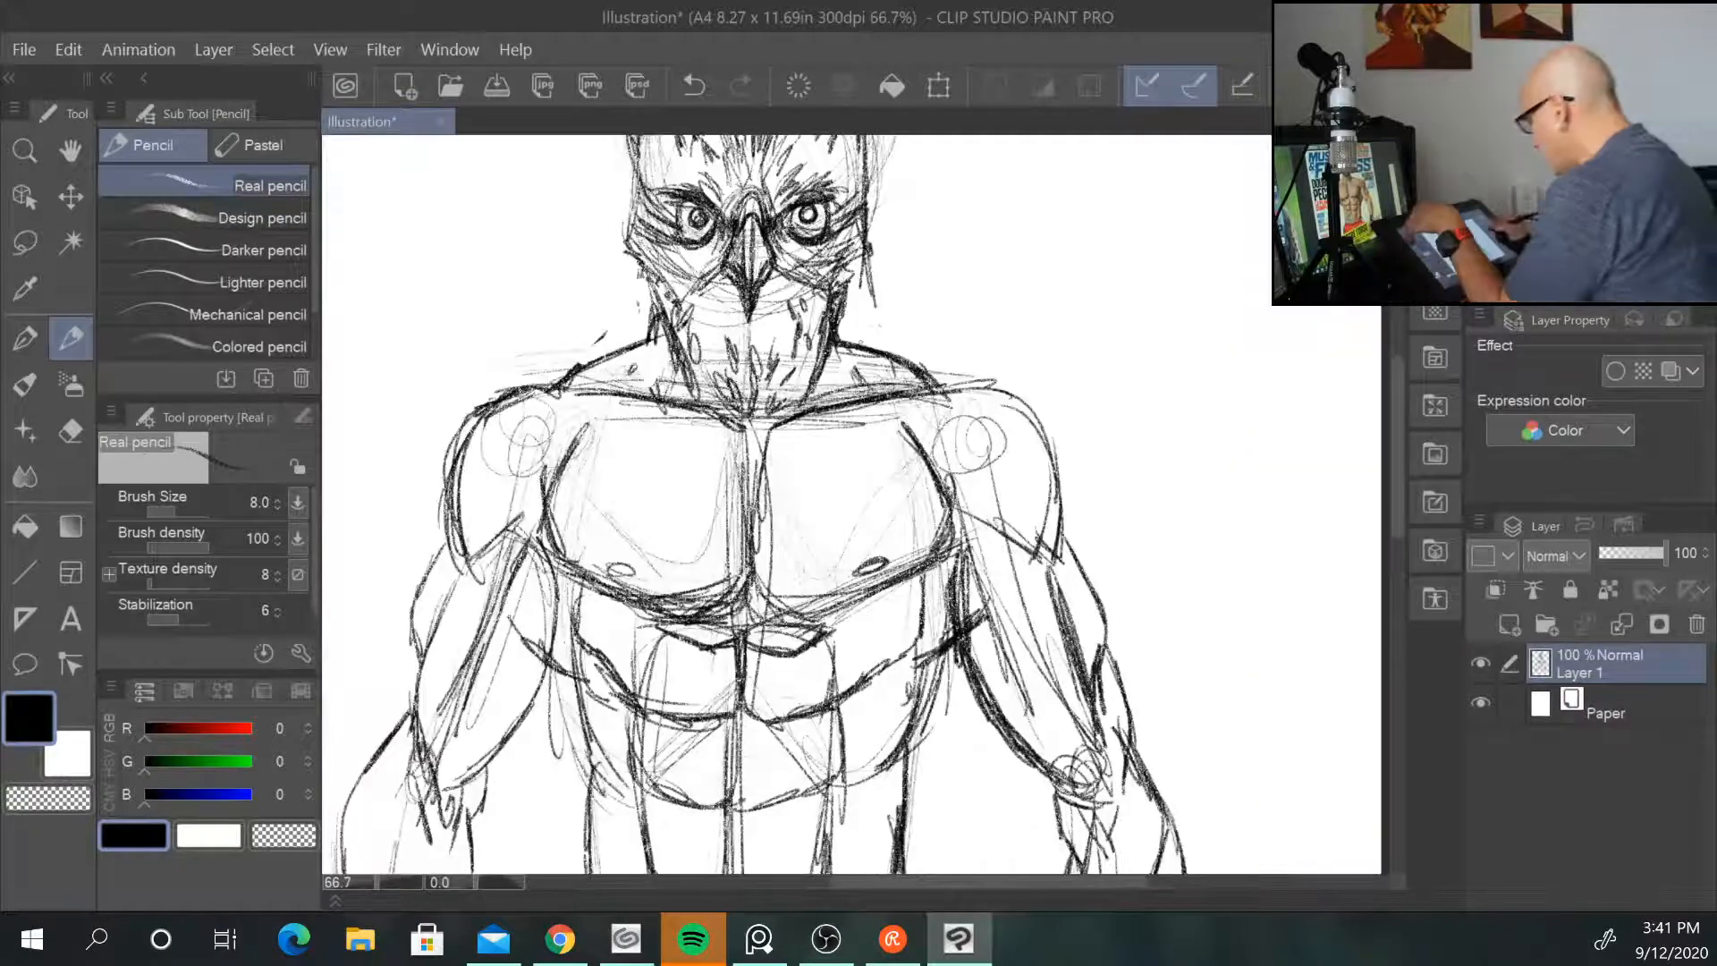
scroll(1145, 563, "down", 2)
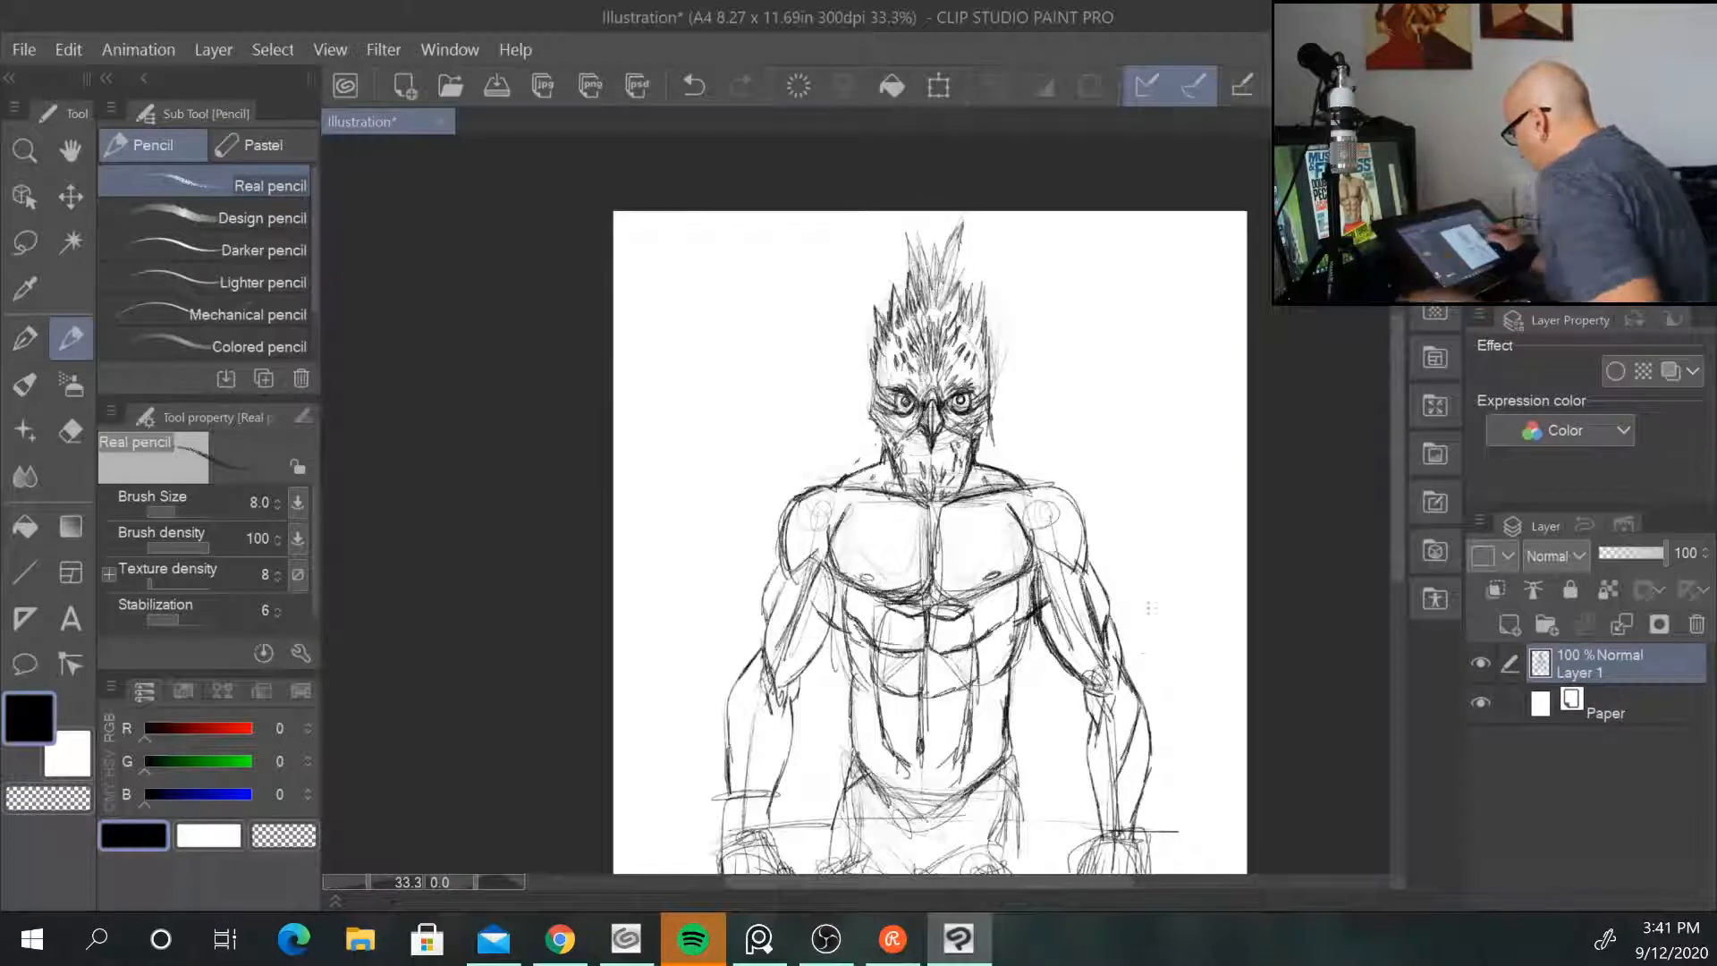
left_click_drag(1174, 684, 1110, 346)
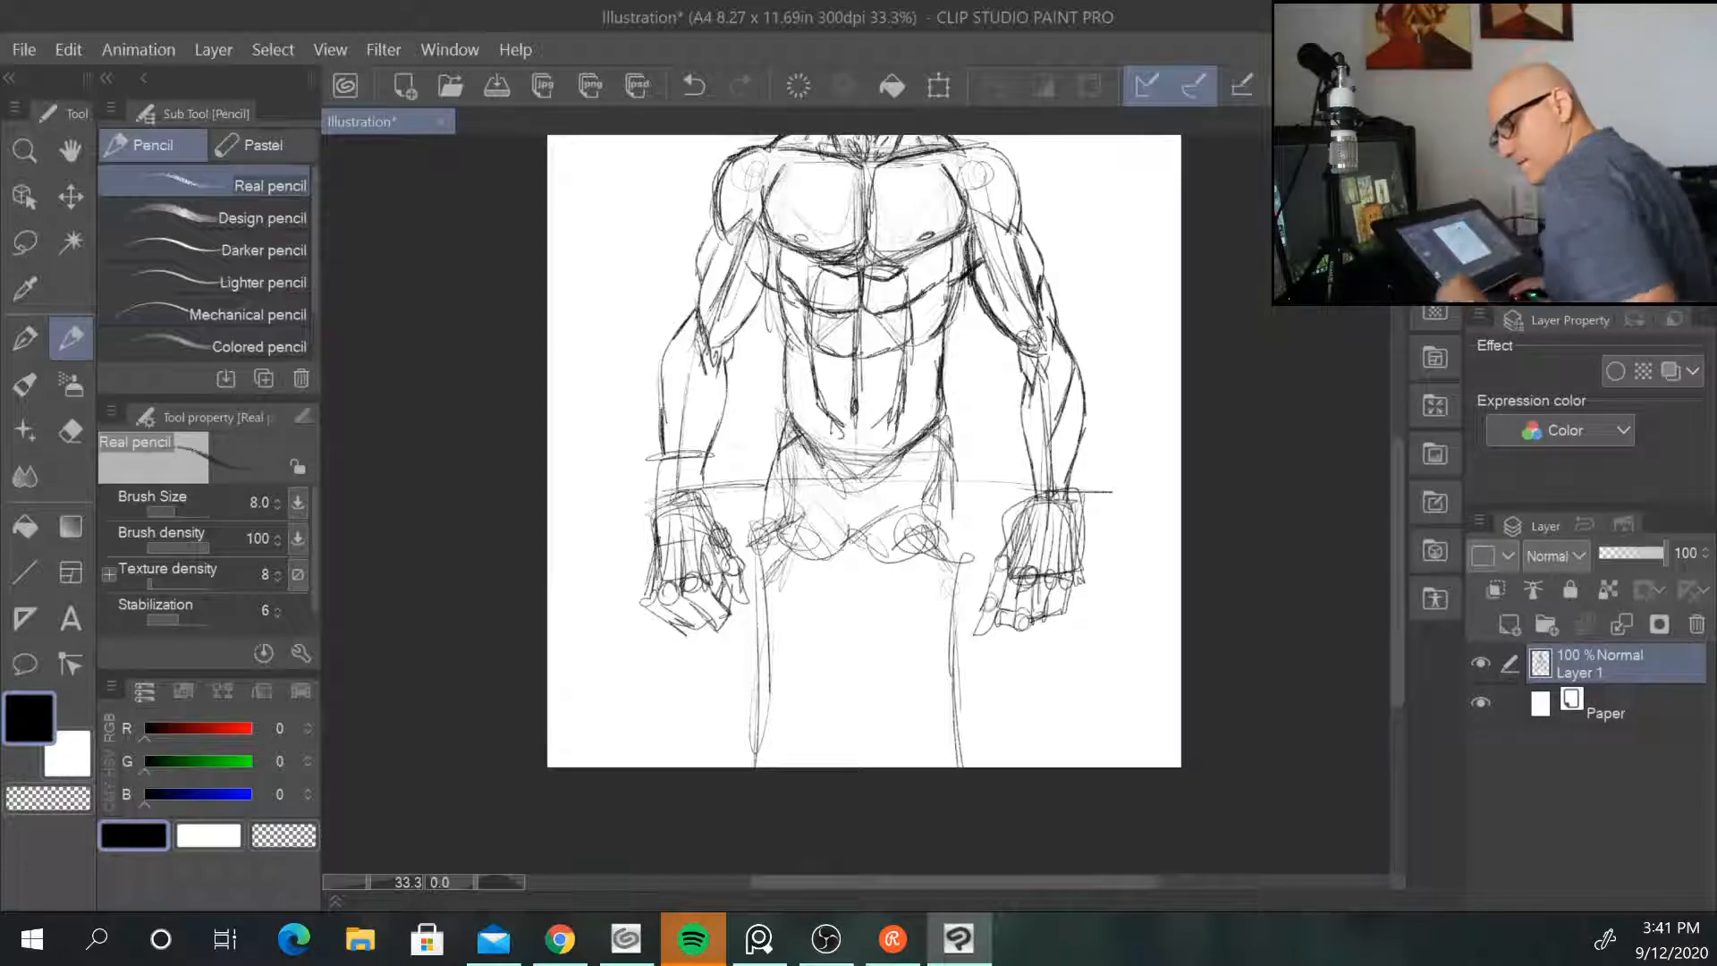
key("alt+Tab")
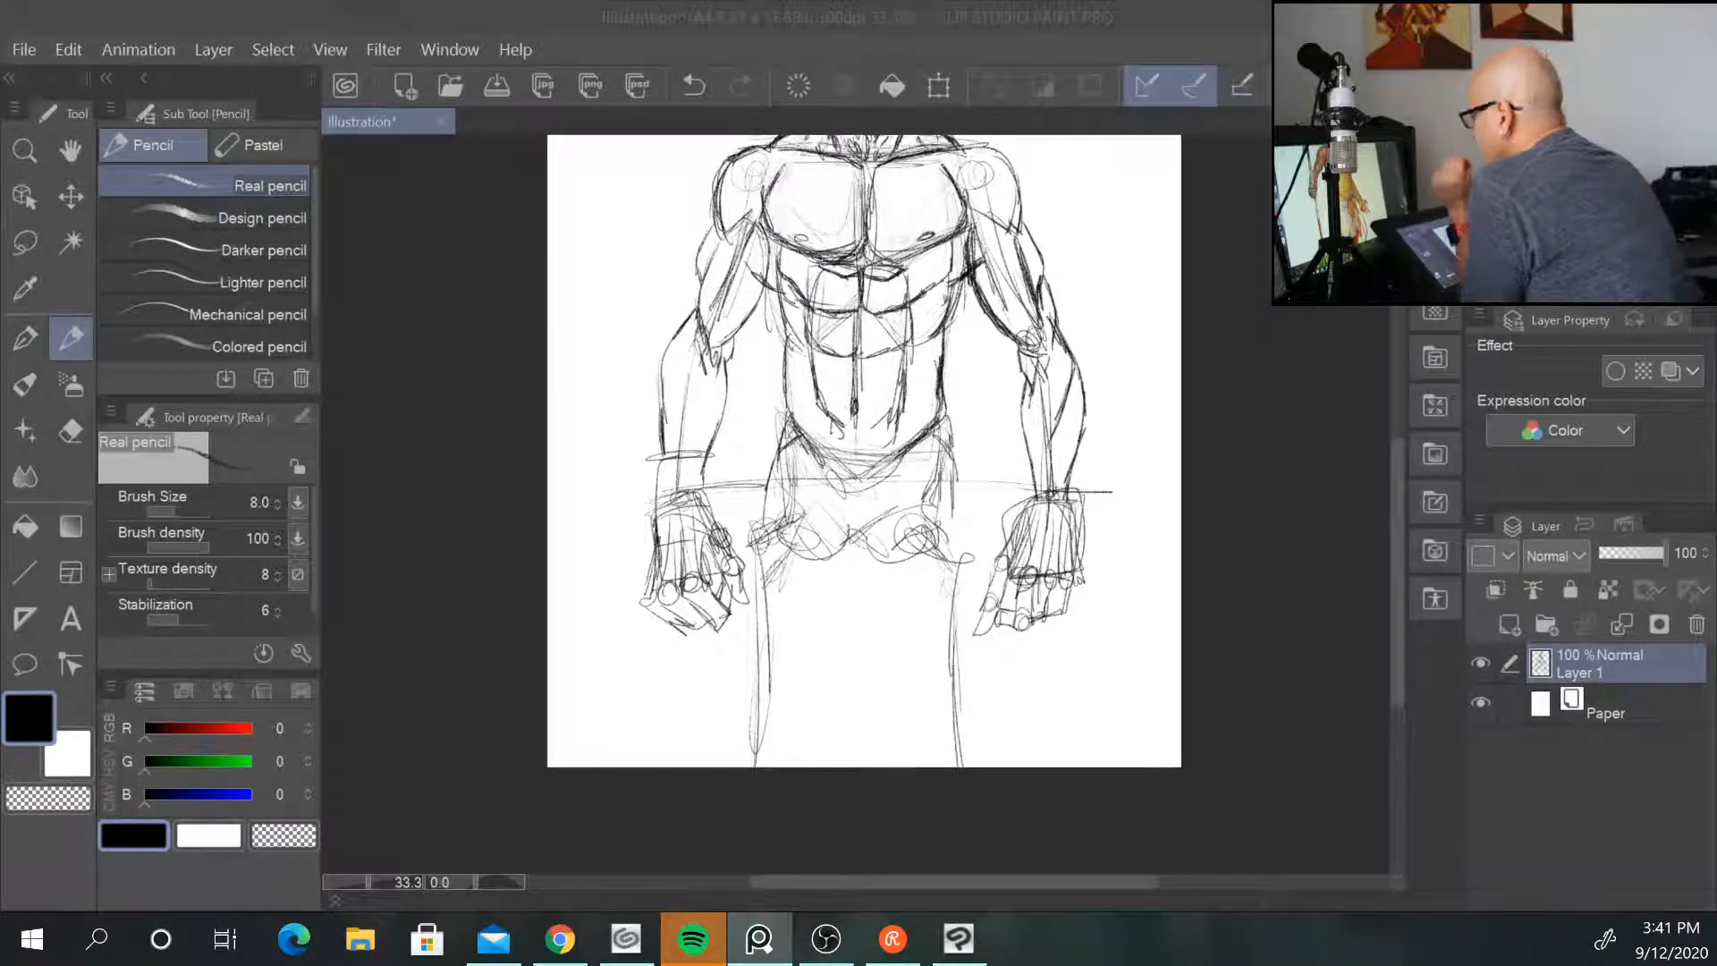
mouse_move(785, 309)
left_mouse_down()
mouse_move(950, 295)
mouse_move(861, 288)
mouse_move(770, 317)
mouse_move(920, 282)
mouse_move(959, 293)
mouse_move(780, 318)
mouse_move(939, 302)
mouse_move(769, 342)
left_mouse_up()
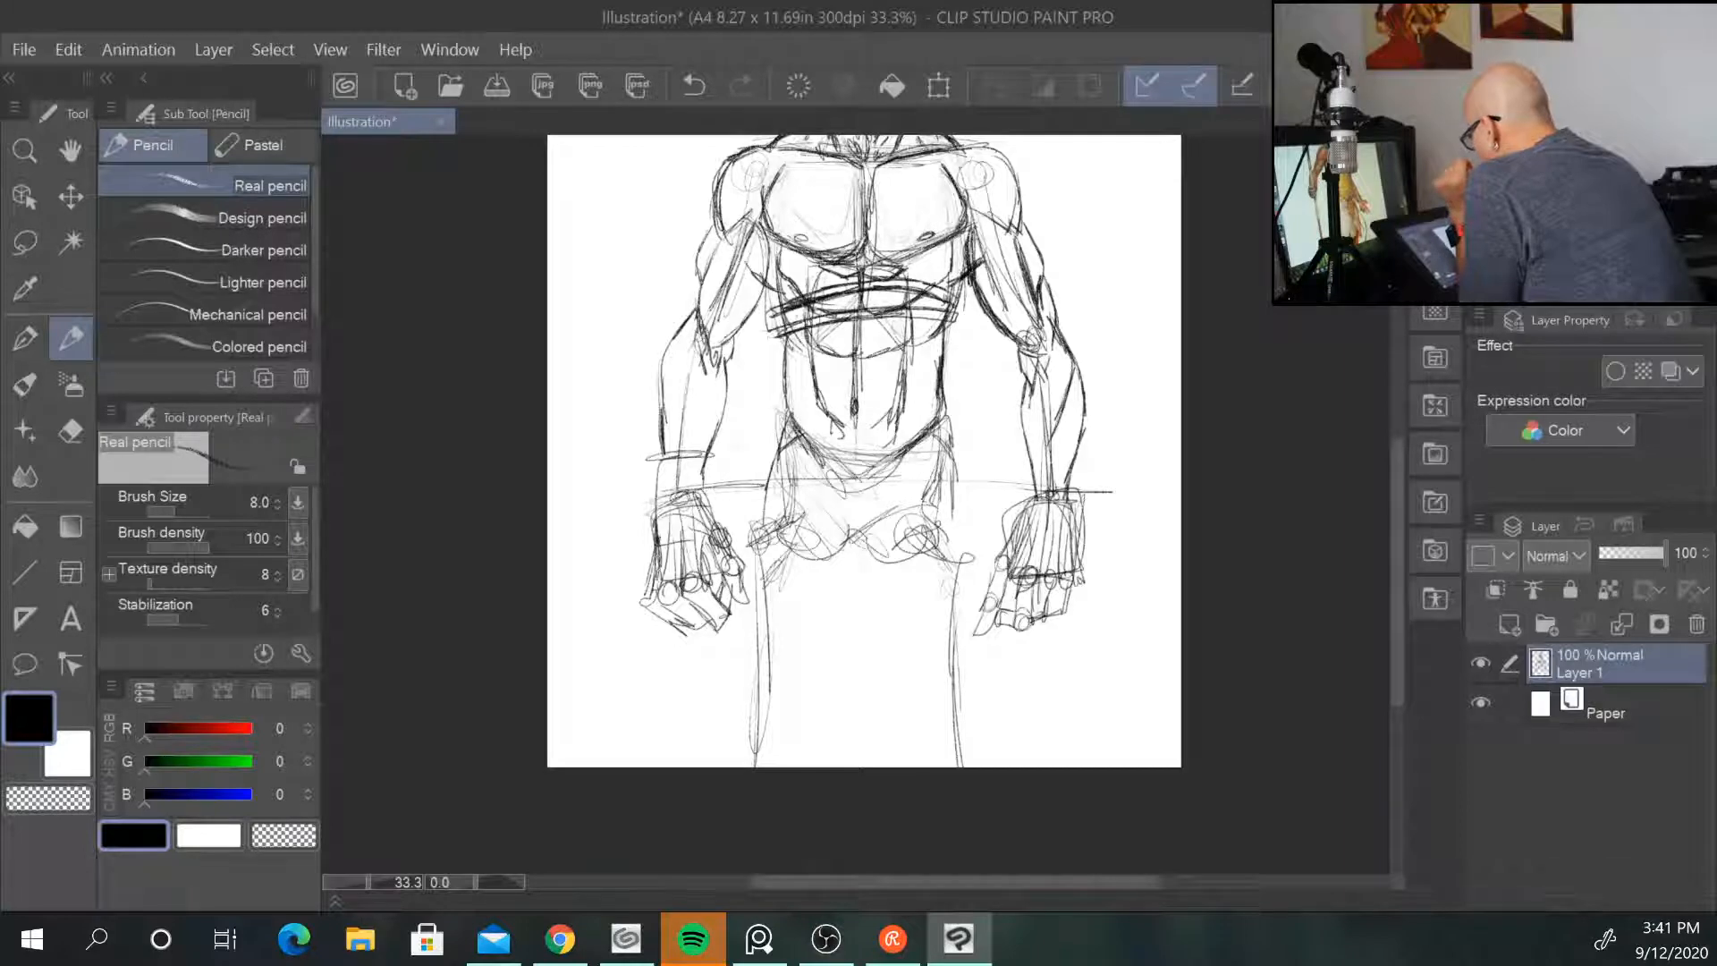
left_click_drag(884, 313, 957, 318)
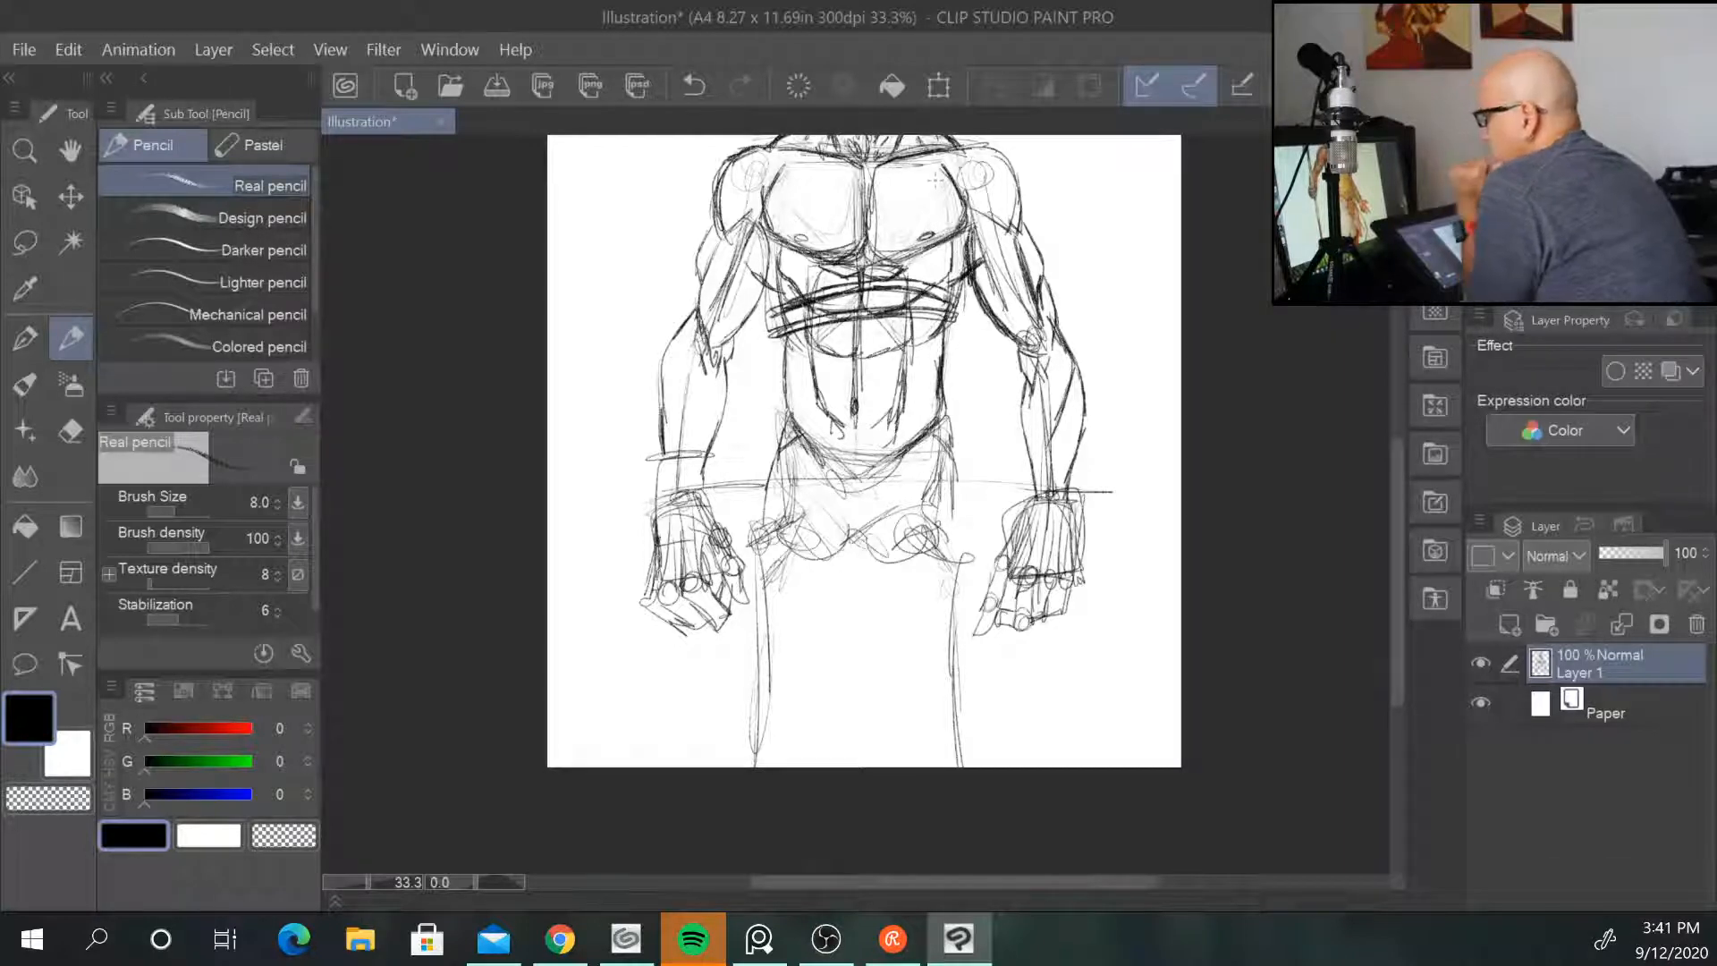
Step: Darken both sides of the waist from the curved abdominal bands down to the hips
left_click_drag(780, 336, 786, 426)
left_click_drag(952, 324, 946, 408)
left_click_drag(957, 359, 943, 416)
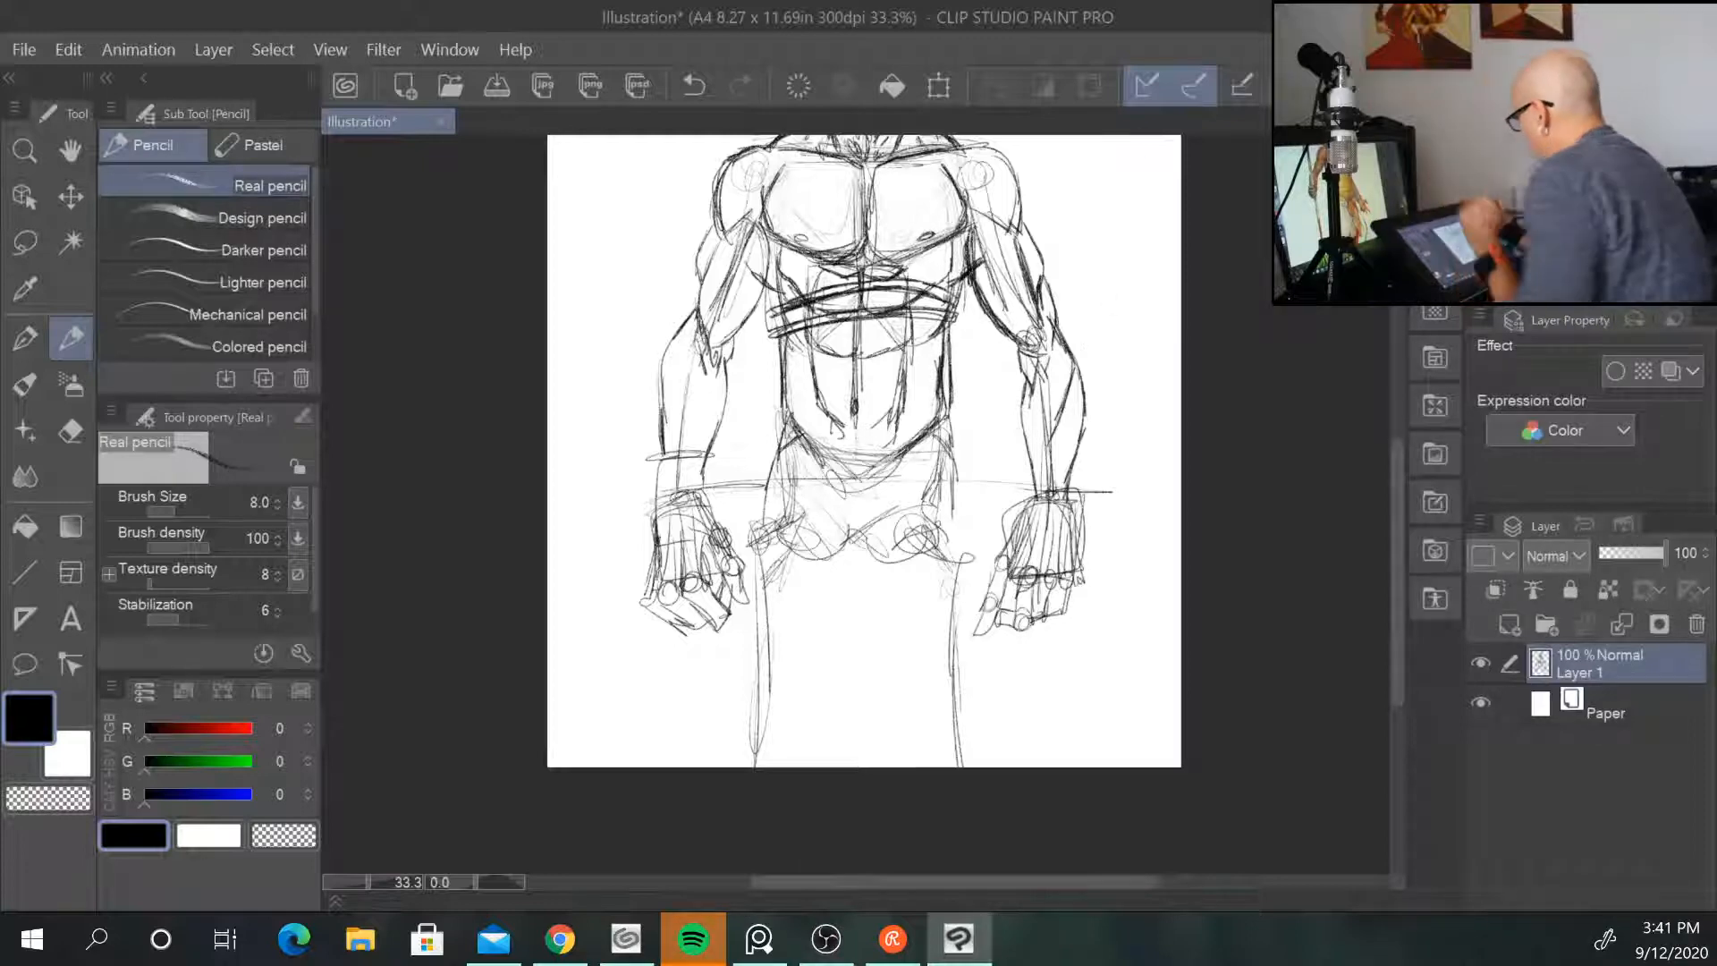
Step: Duplicate Layer 1 as a hidden backup copy and make the original Layer 1 active
left_click_drag(1400, 467, 1405, 415)
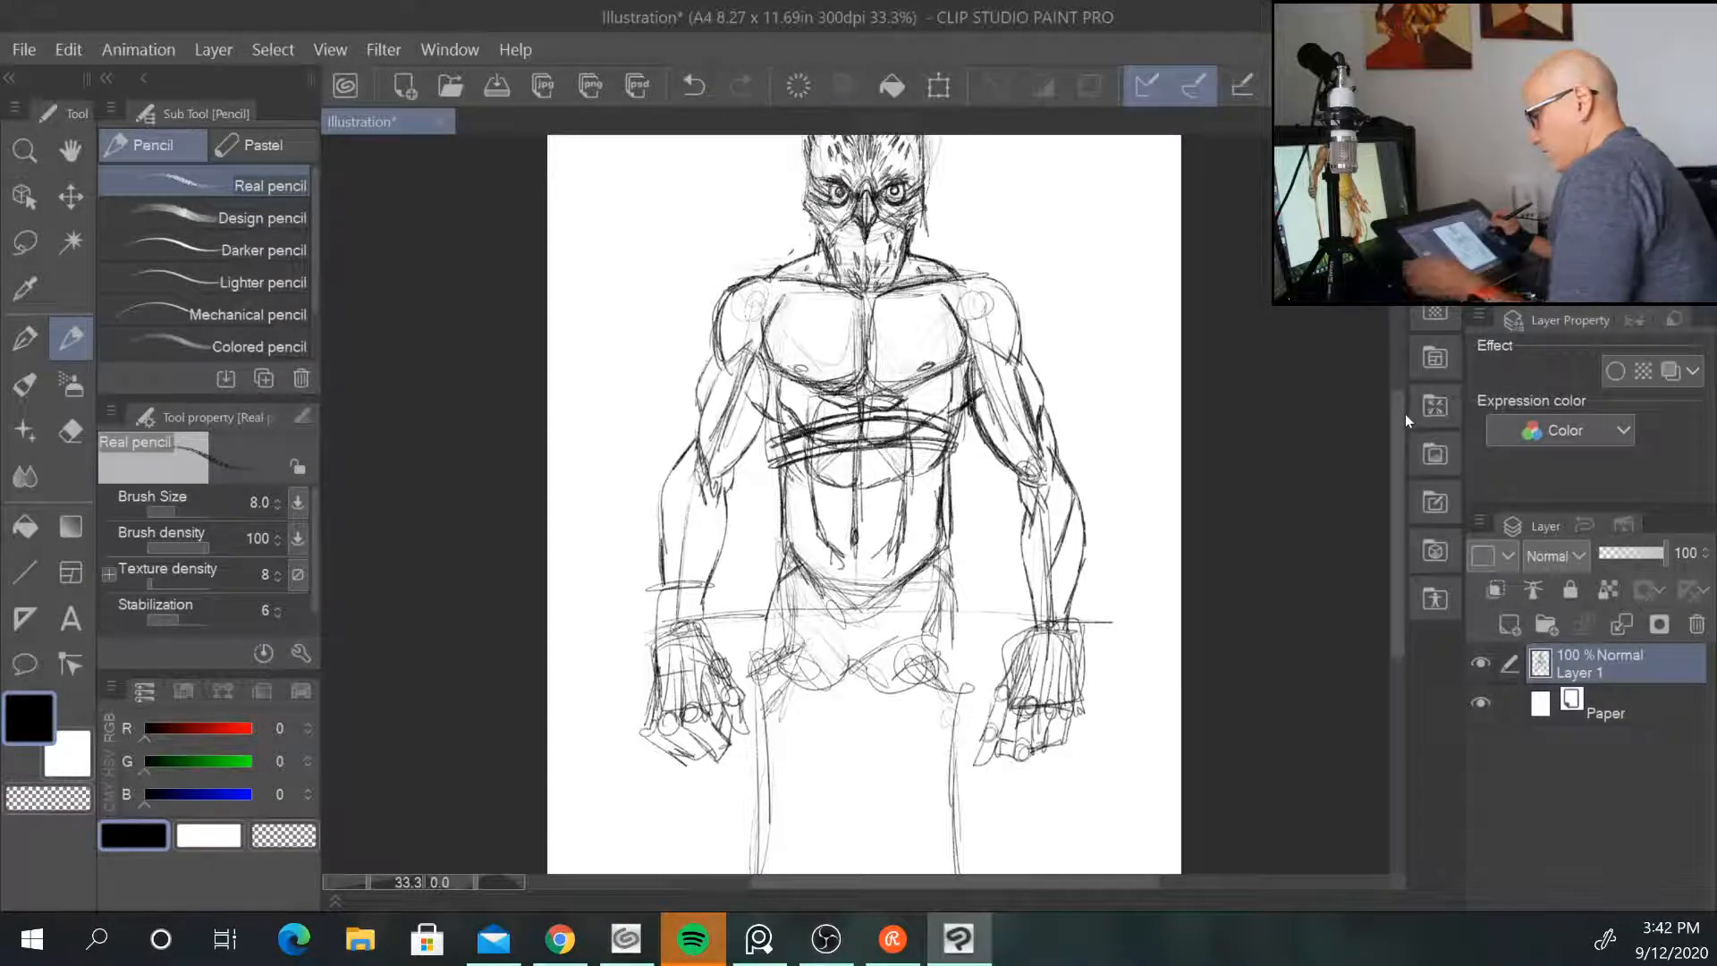
key("ctrl+plus")
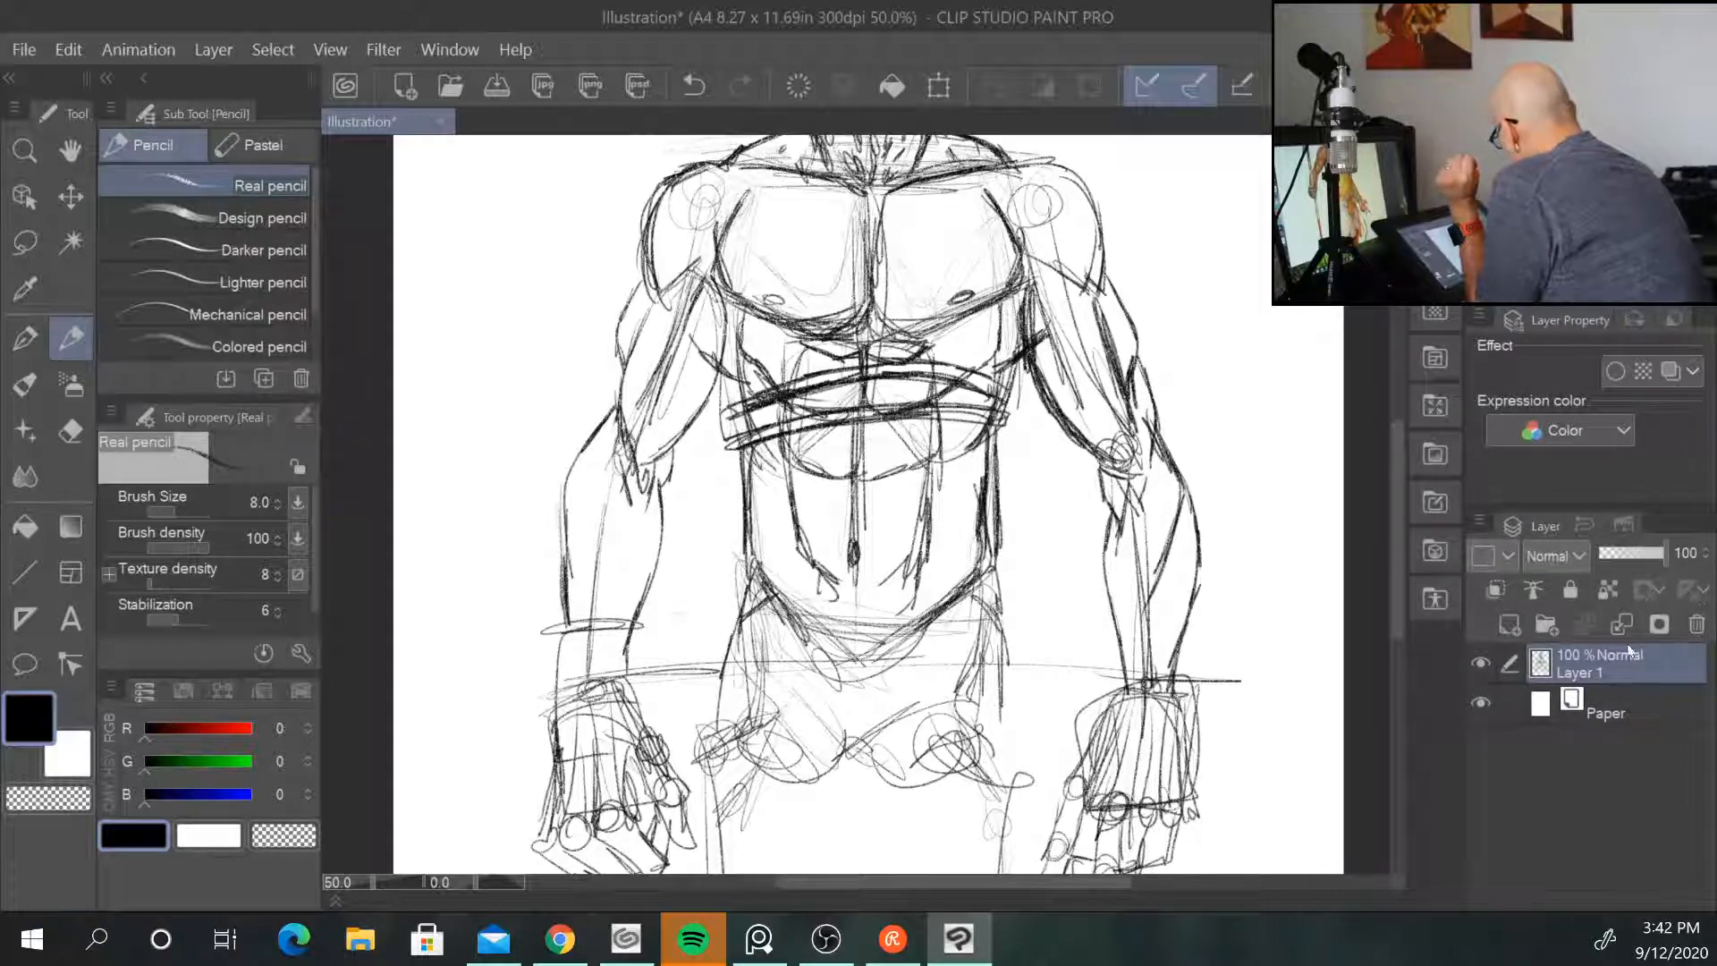
right_click(1609, 667)
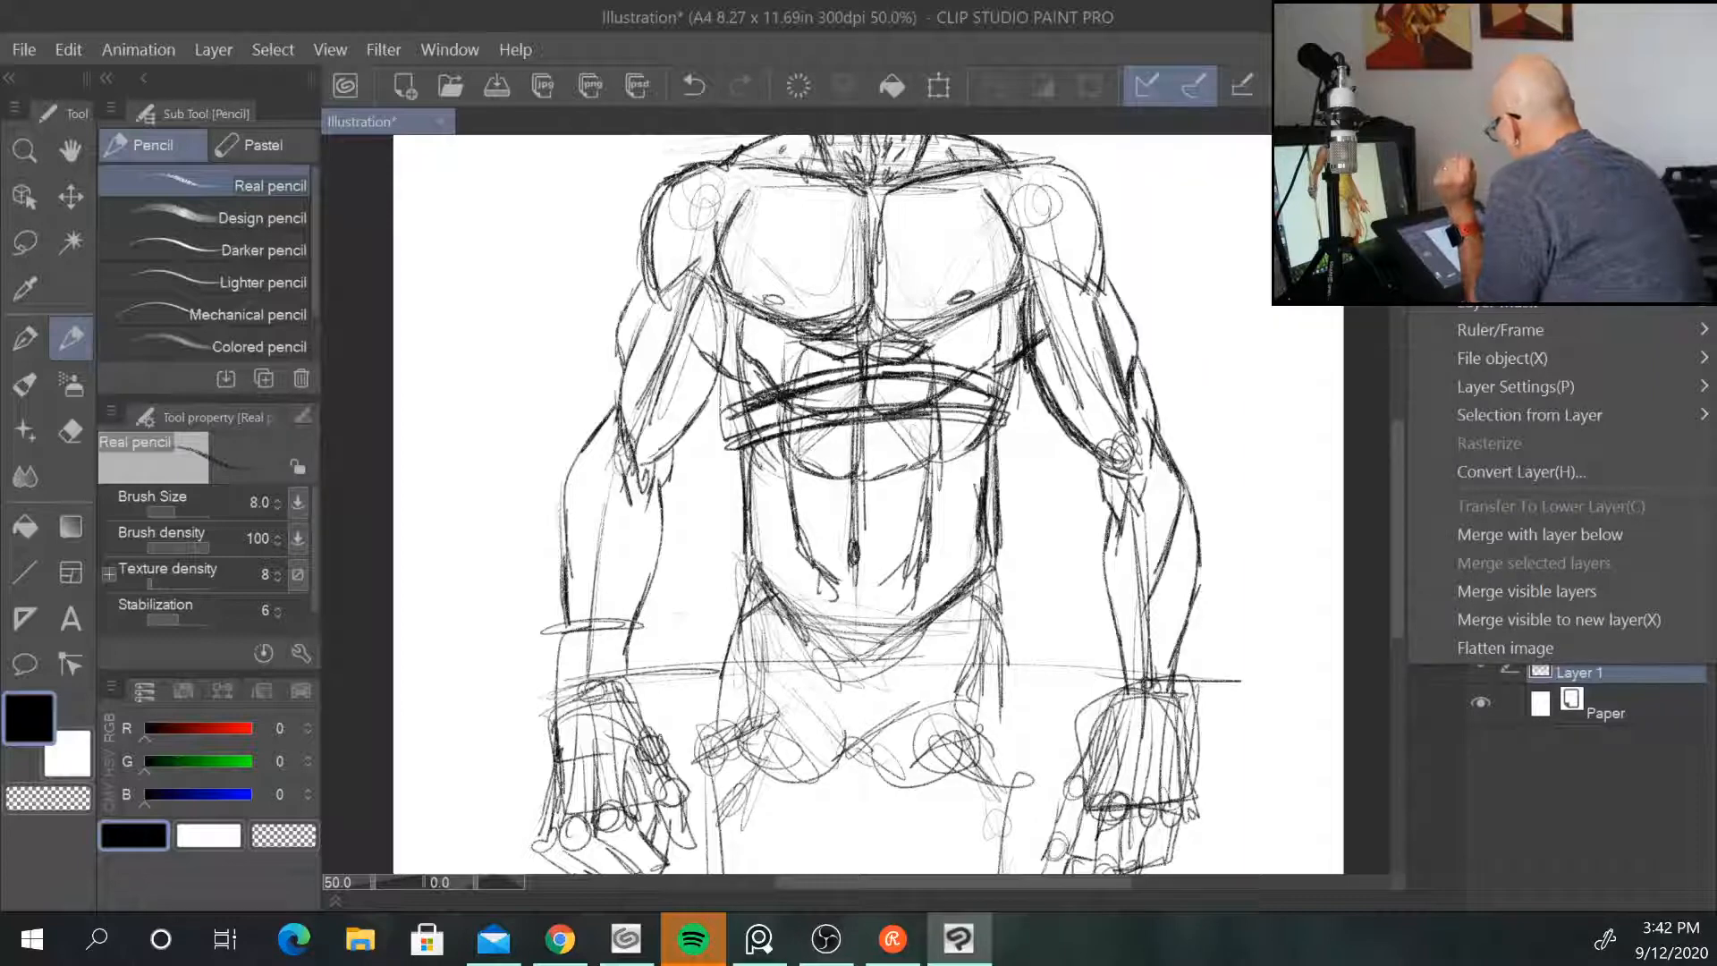
left_click(1512, 161)
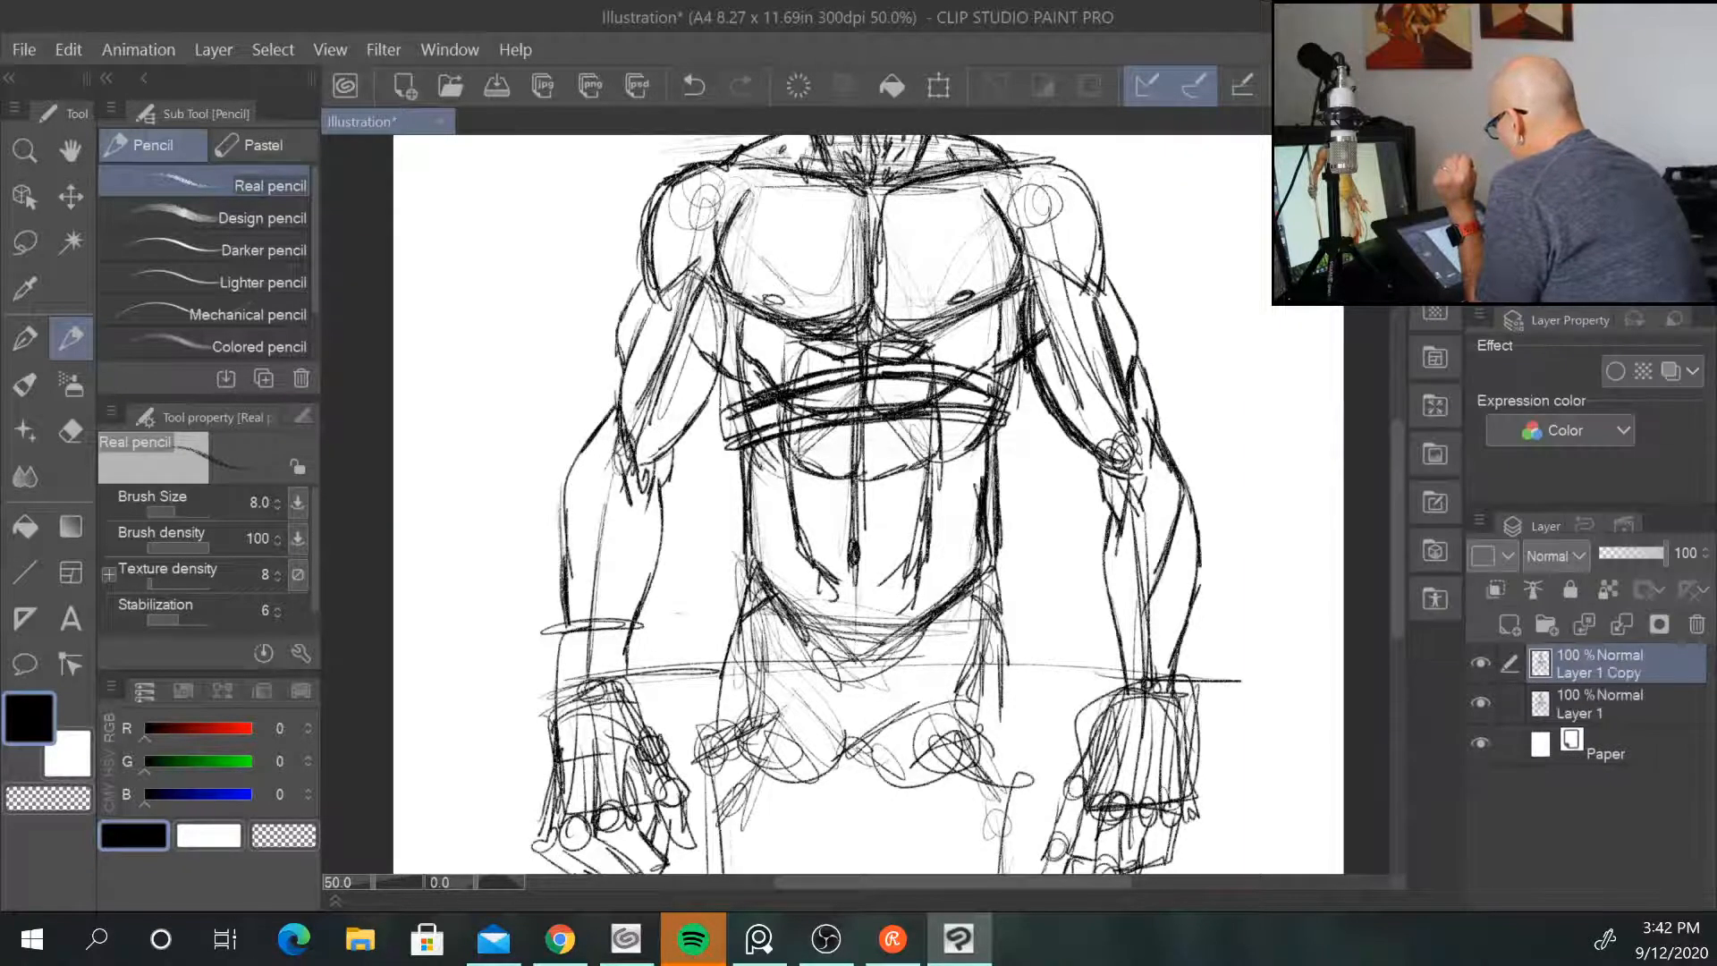
left_click(1481, 663)
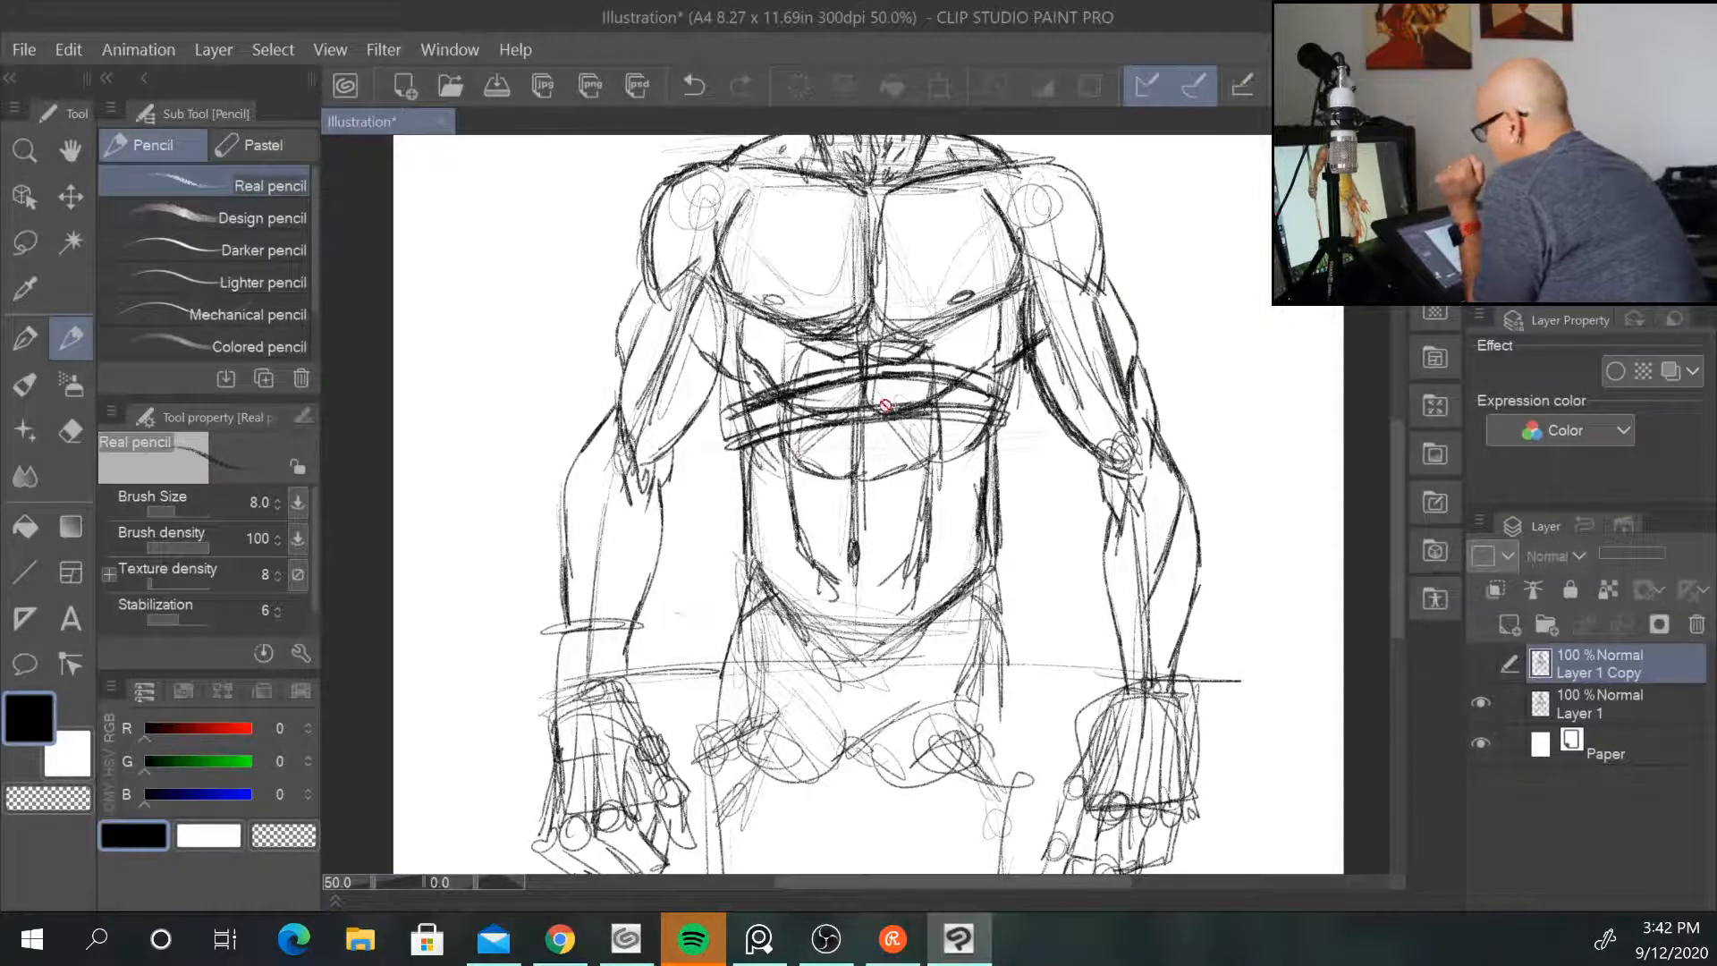
left_click(1586, 711)
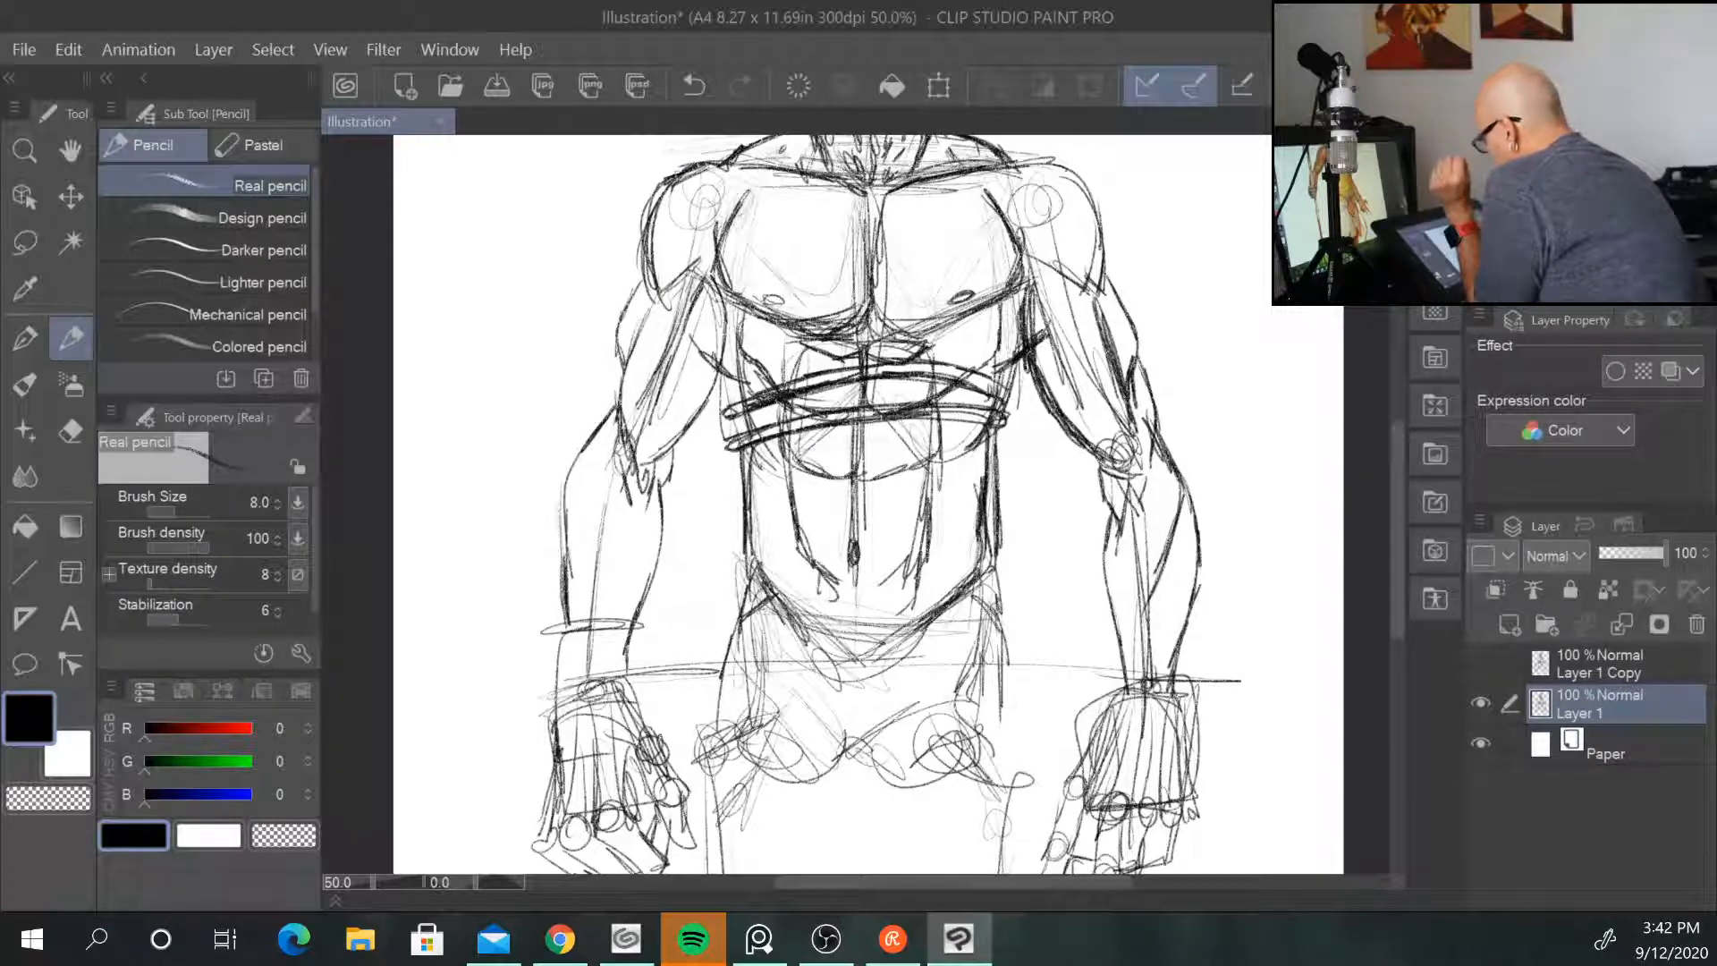
Step: Sketch a V-shaped belt across the hips with a round buckle at its centre and flared hip panels beneath both bands
left_click_drag(995, 437, 990, 575)
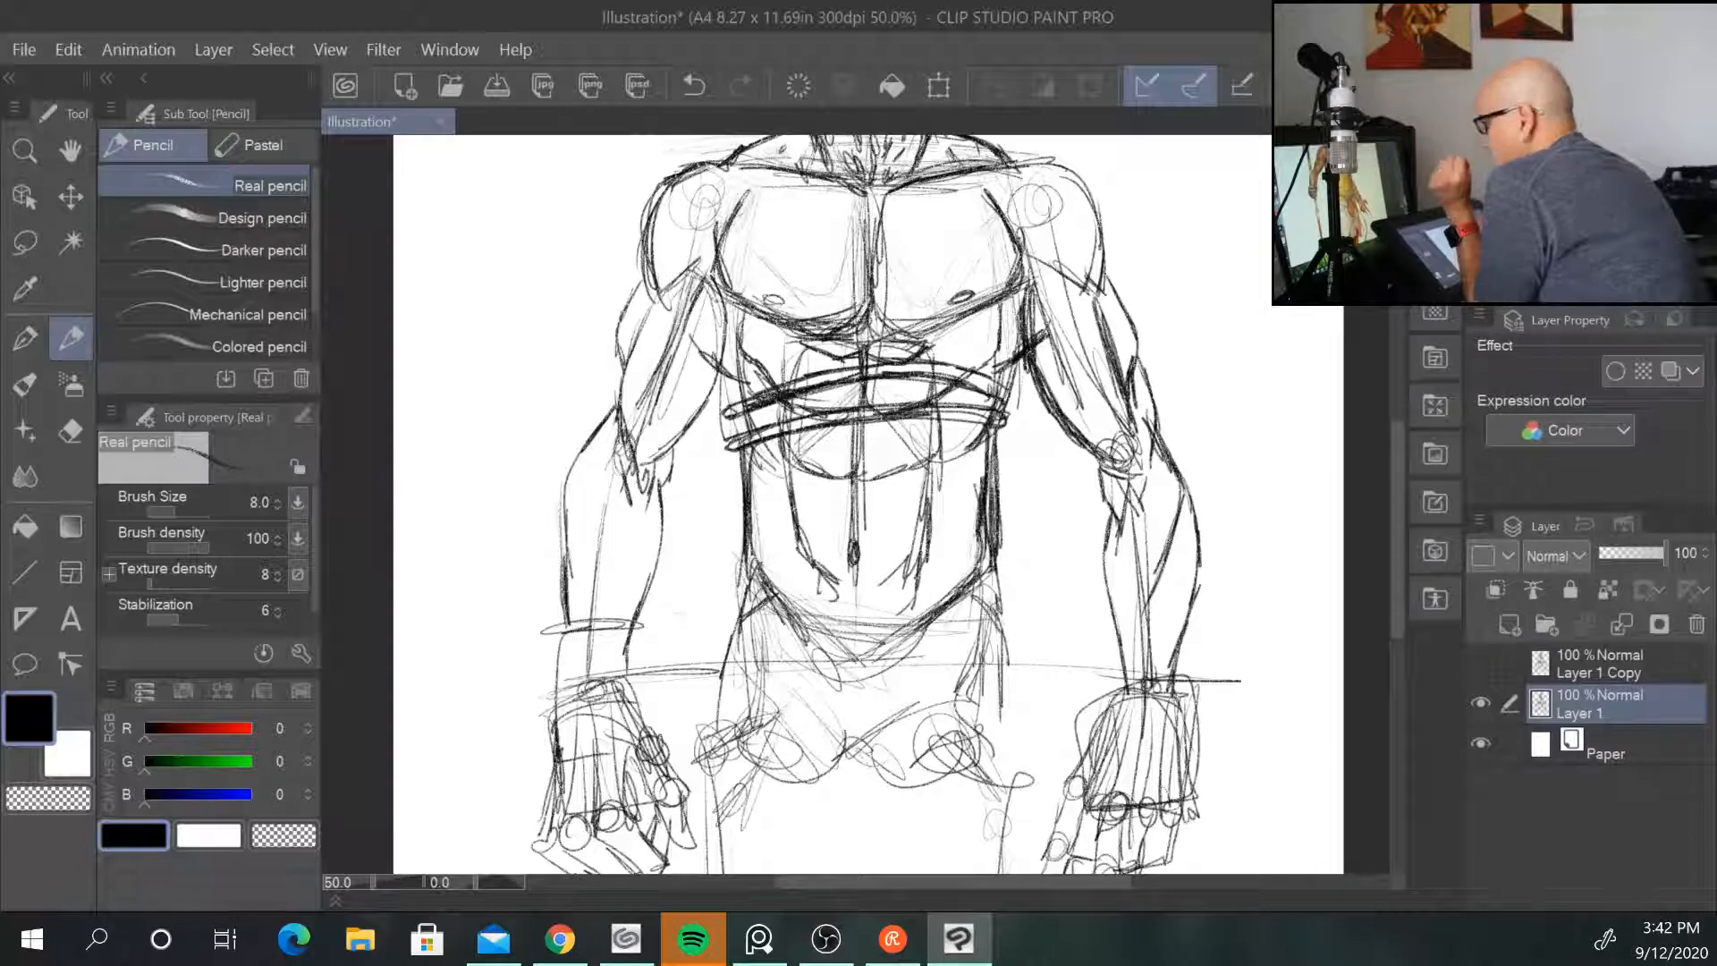
left_click_drag(751, 565, 881, 652)
left_click_drag(978, 581, 880, 650)
left_click_drag(990, 566, 874, 653)
left_click_drag(746, 573, 819, 621)
mouse_move(728, 557)
left_mouse_down()
mouse_move(784, 599)
mouse_move(704, 632)
left_mouse_up()
left_click_drag(704, 623, 881, 694)
mouse_move(834, 629)
left_mouse_down()
mouse_move(889, 659)
mouse_move(901, 688)
mouse_move(846, 681)
mouse_move(964, 576)
left_mouse_up()
left_click_drag(901, 681, 1015, 617)
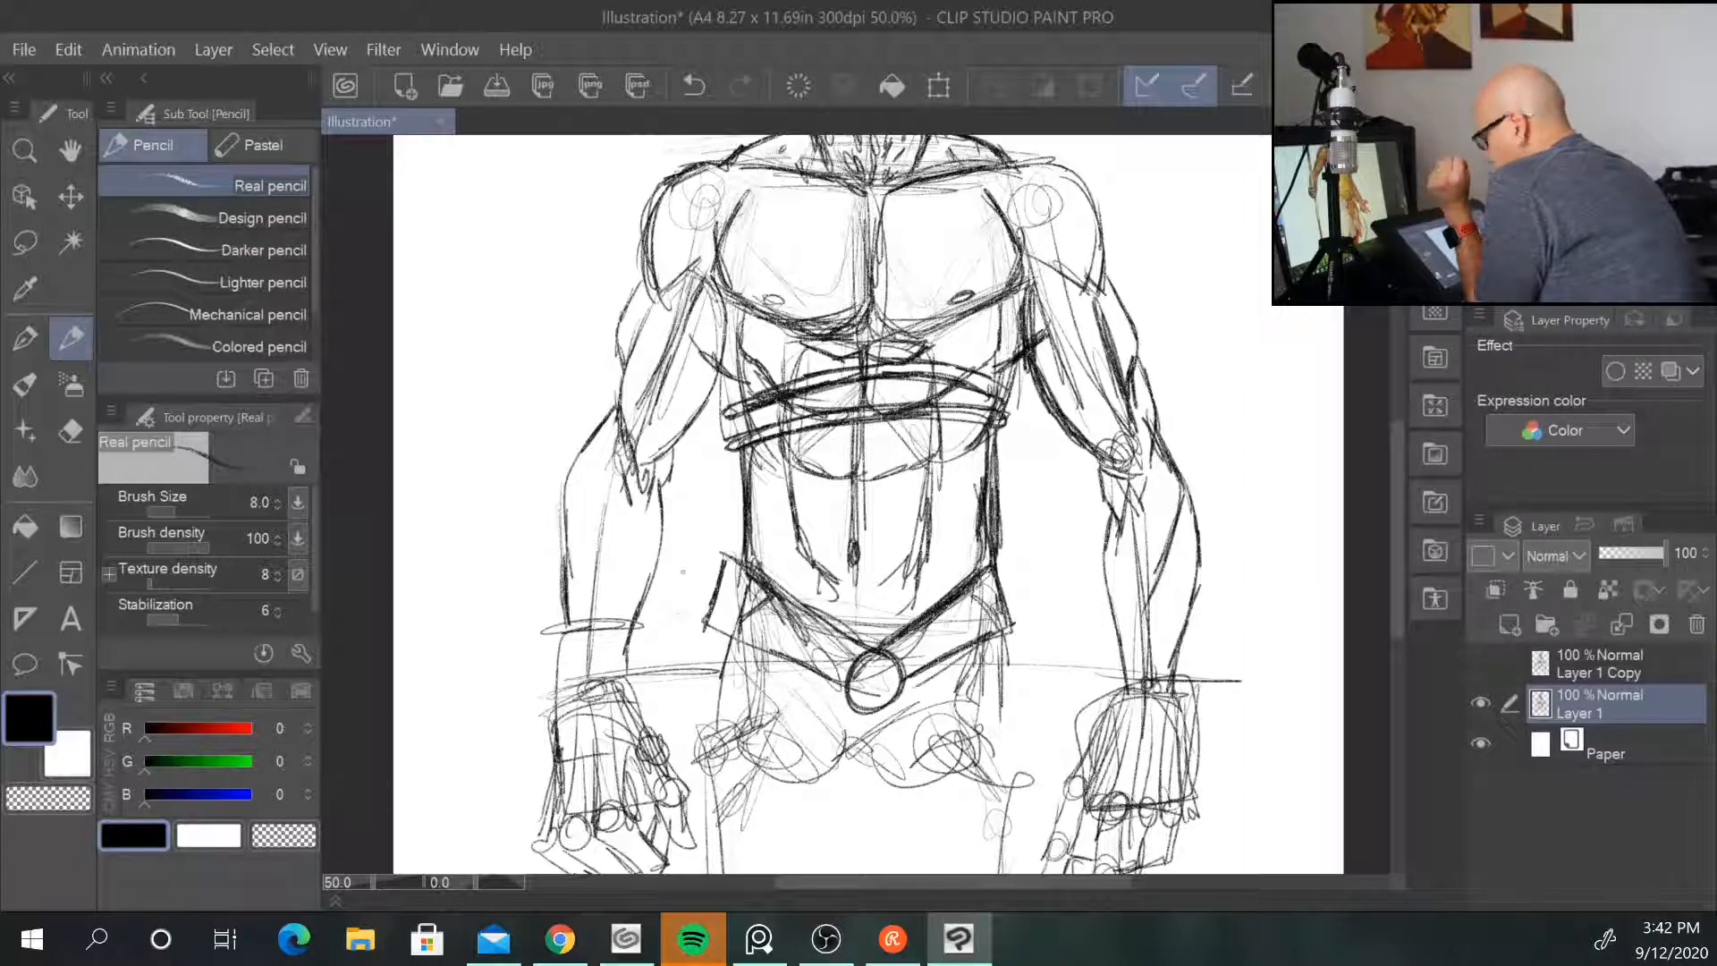
mouse_move(732, 631)
left_mouse_down()
mouse_move(713, 690)
mouse_move(837, 692)
mouse_move(1026, 637)
mouse_move(1019, 682)
left_mouse_up()
left_click_drag(1017, 687, 914, 683)
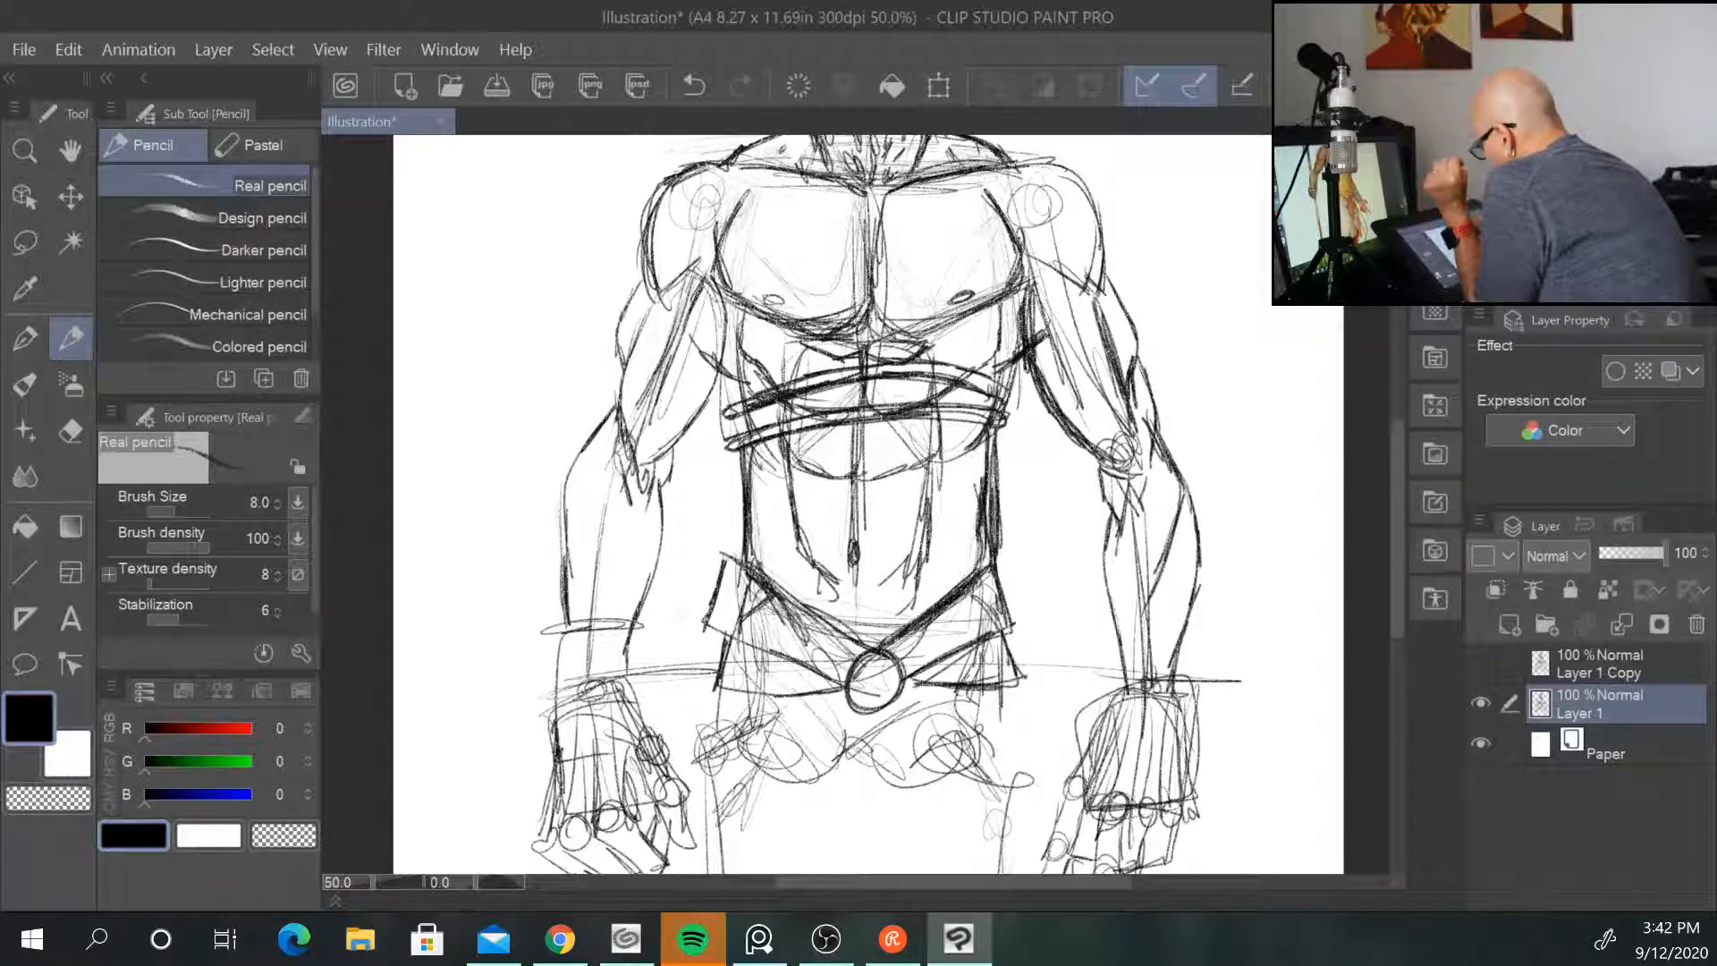
Step: Add short vertical ribs inside the upper abdominal band and darken the contours of the upper and lower abdominal muscles
mouse_move(862, 431)
left_mouse_down()
mouse_move(853, 479)
mouse_move(933, 429)
mouse_move(938, 454)
left_mouse_up()
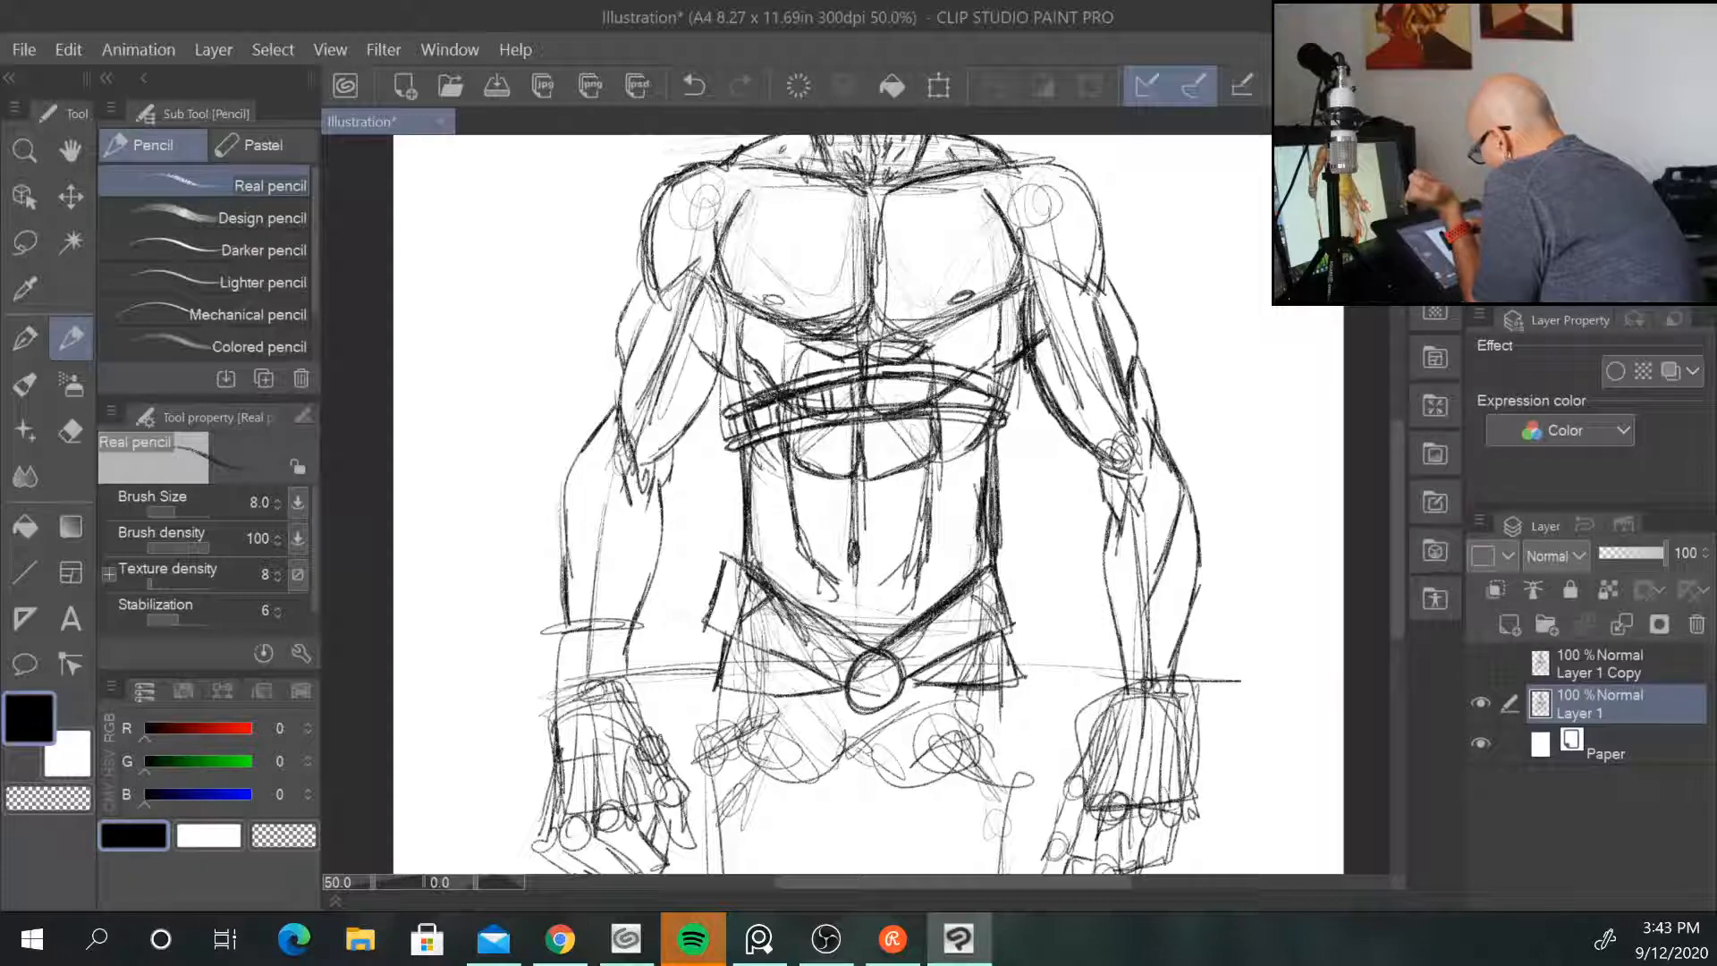
mouse_move(881, 380)
left_mouse_down()
mouse_move(880, 411)
mouse_move(981, 417)
left_mouse_up()
left_click_drag(919, 550, 887, 578)
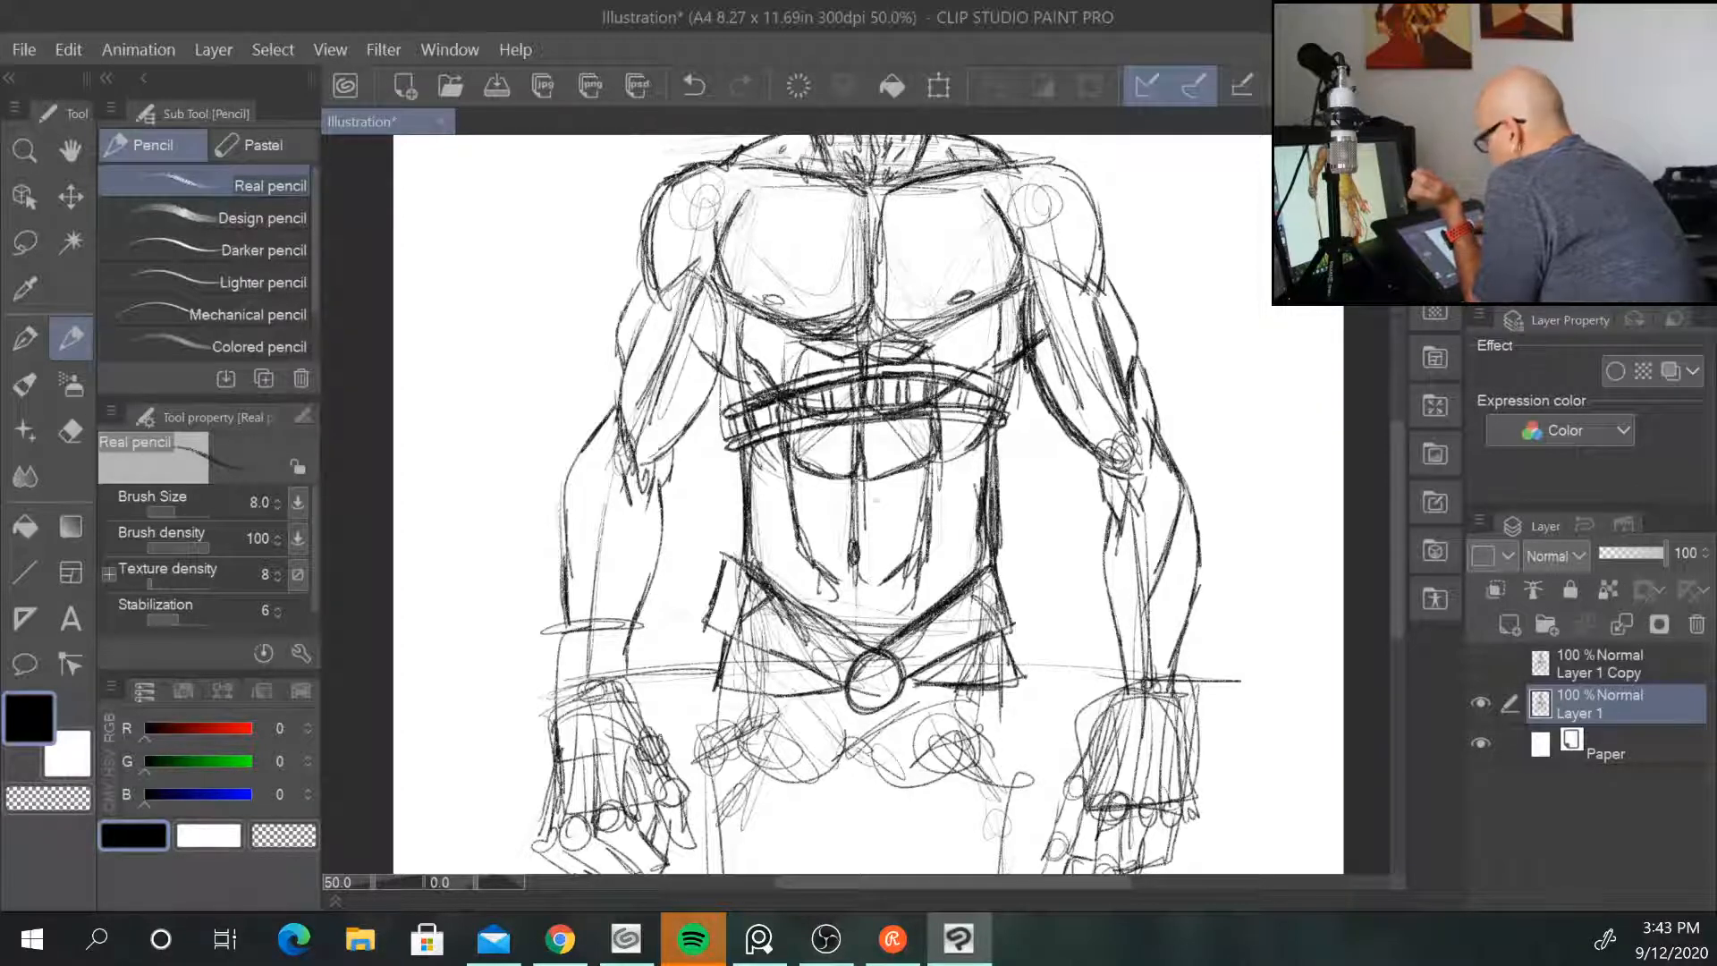
mouse_move(818, 568)
left_mouse_down()
mouse_move(848, 590)
mouse_move(924, 550)
mouse_move(880, 597)
mouse_move(925, 551)
mouse_move(894, 586)
left_mouse_up()
left_click_drag(800, 529, 820, 621)
left_click_drag(929, 519, 904, 626)
left_click_drag(925, 556, 896, 631)
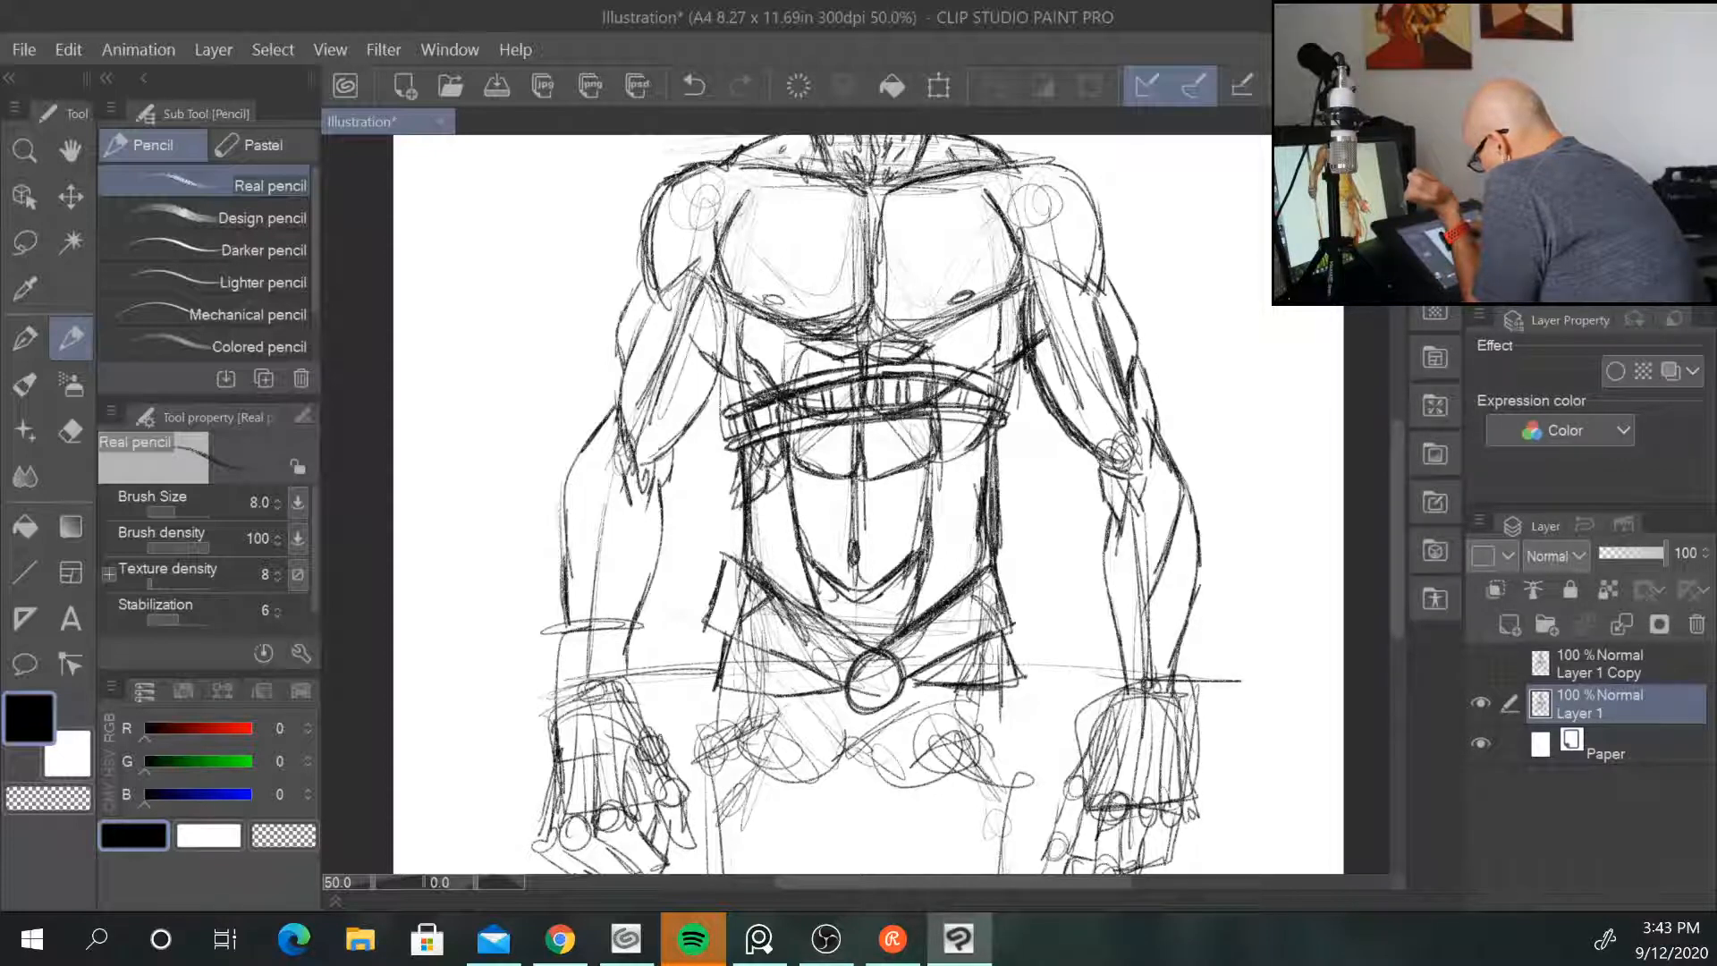
Step: Draw overlapping scale marks down the figure's left-hand flank and start the same scales at the top of the opposite flank
mouse_move(760, 497)
left_mouse_down()
mouse_move(791, 524)
mouse_move(792, 556)
left_mouse_up()
left_click_drag(788, 516, 784, 564)
left_click_drag(777, 536, 788, 586)
left_click_drag(787, 562, 814, 607)
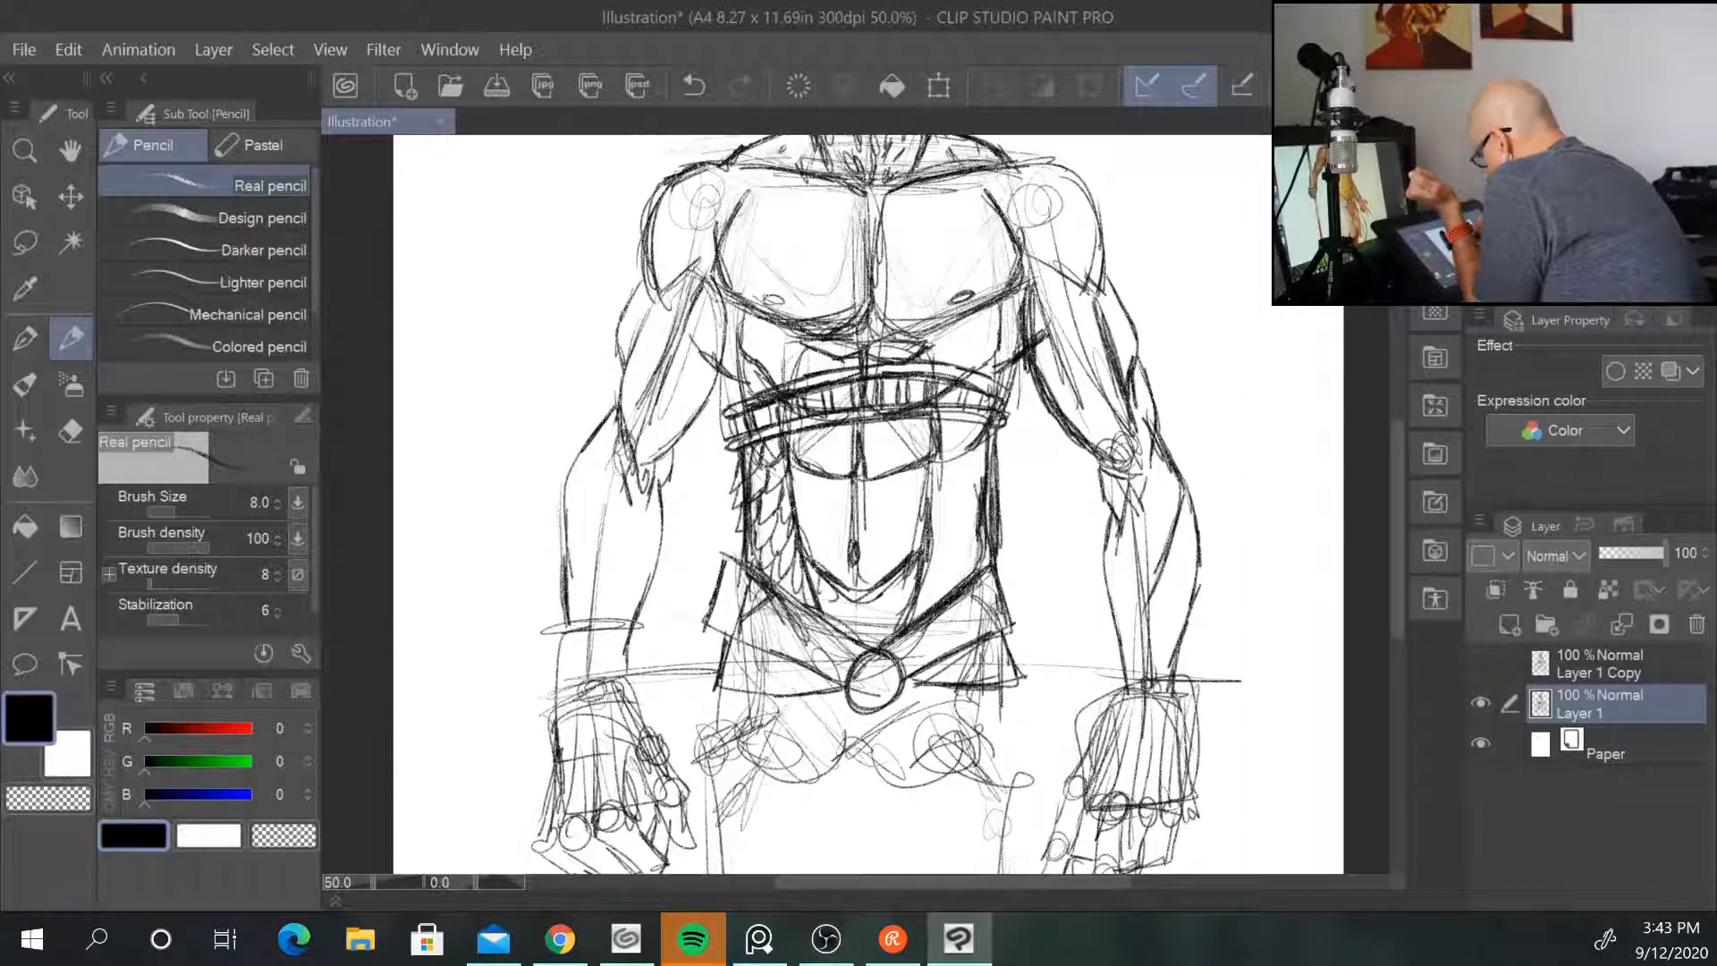
left_click_drag(952, 416, 959, 451)
mouse_move(941, 426)
left_mouse_down()
mouse_move(959, 451)
mouse_move(944, 459)
left_mouse_up()
left_click_drag(963, 436, 953, 466)
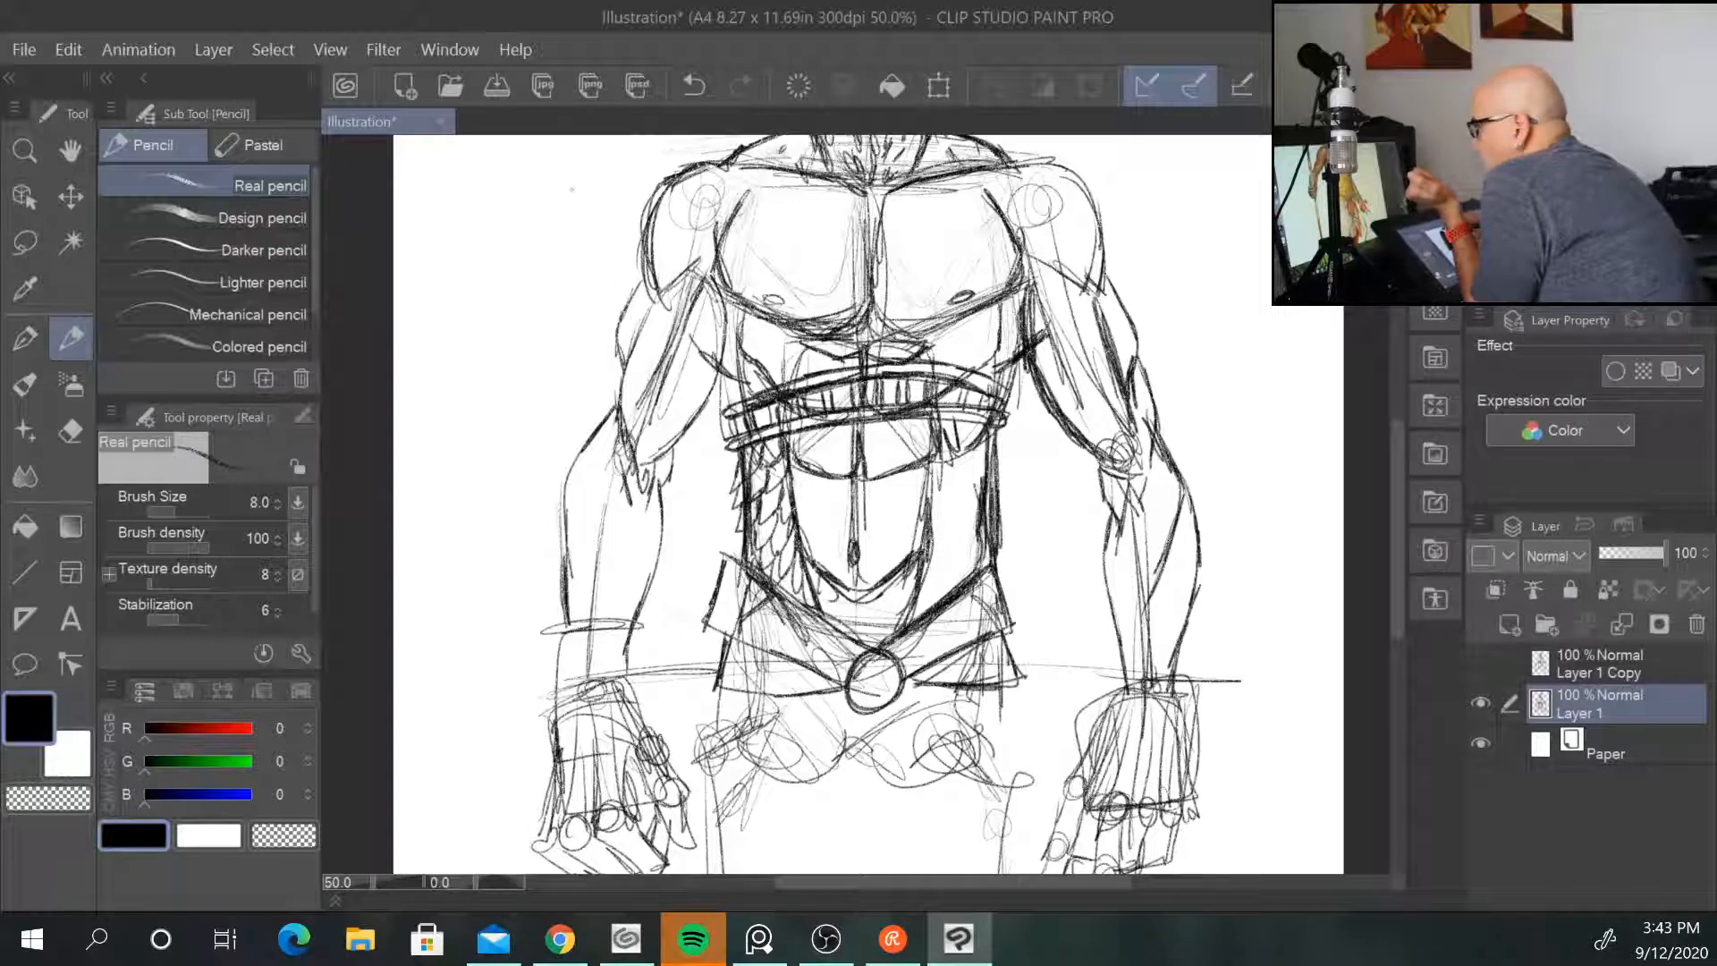
Step: Draw a dark armband around the upper arm on the left side of the drawing, just above the elbow
mouse_move(626, 355)
left_mouse_down()
mouse_move(690, 401)
mouse_move(683, 413)
left_mouse_up()
mouse_move(648, 391)
left_mouse_down()
mouse_move(709, 411)
mouse_move(646, 428)
mouse_move(657, 444)
left_mouse_up()
left_click_drag(626, 372, 644, 419)
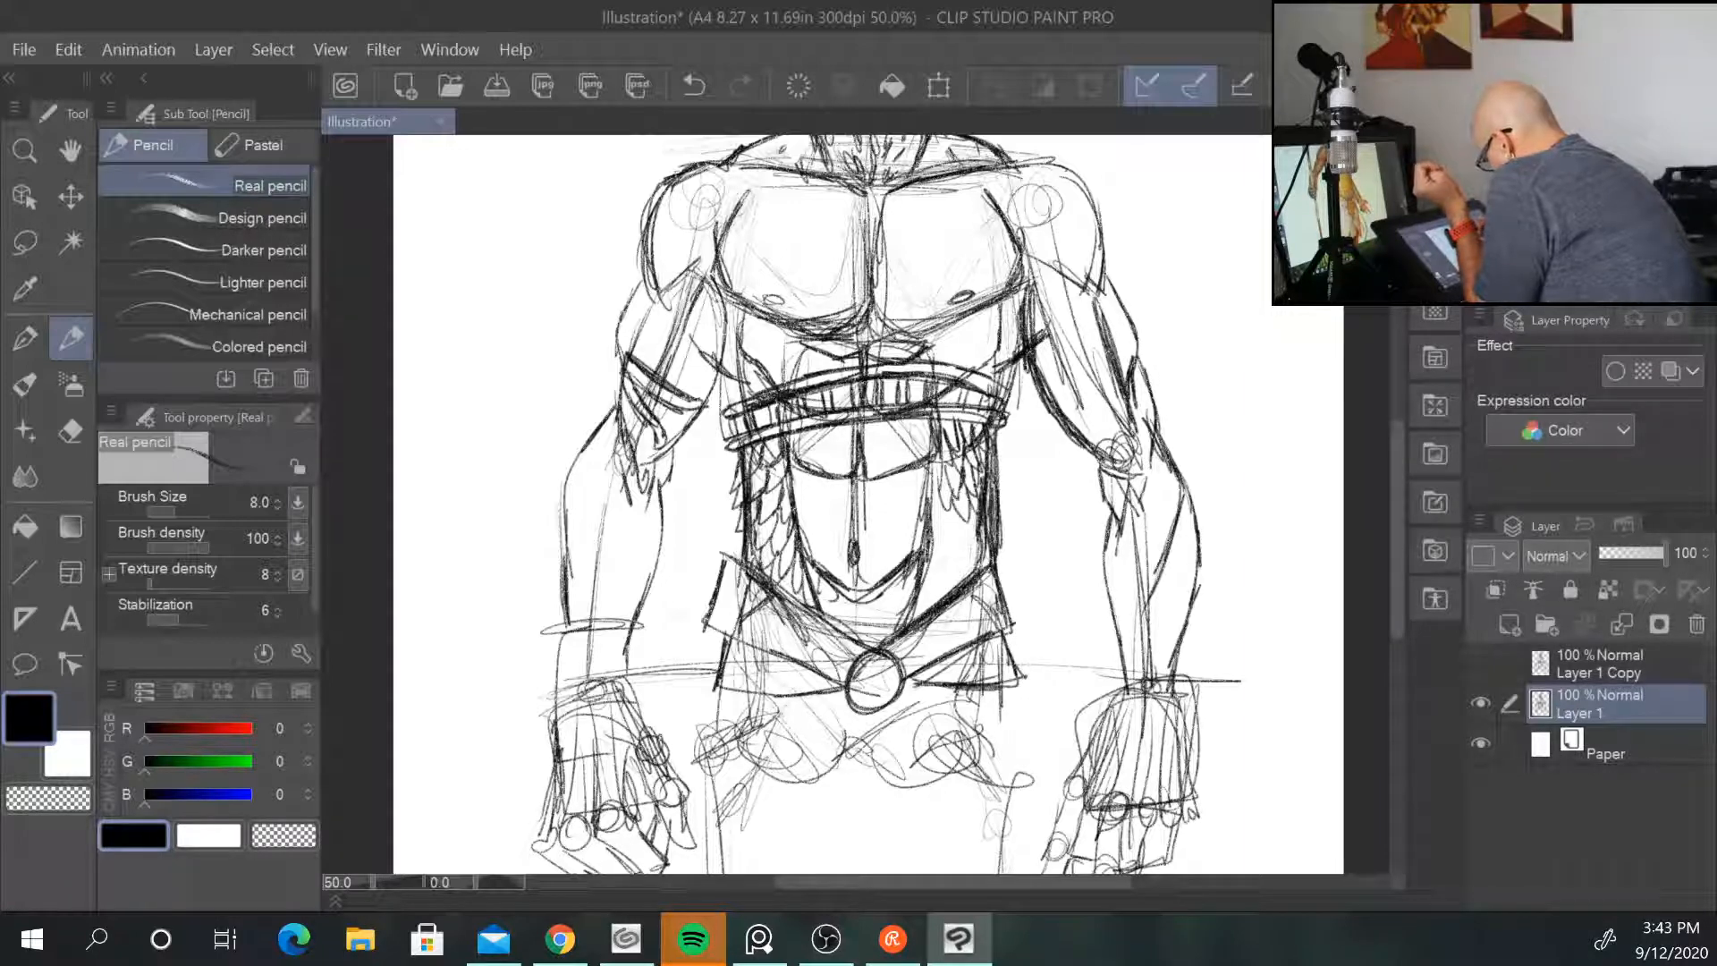
Step: Continue the scale pattern down the right-hand flank to the belt
mouse_move(943, 495)
left_mouse_down()
mouse_move(964, 535)
mouse_move(950, 553)
mouse_move(993, 556)
mouse_move(945, 590)
mouse_move(946, 572)
left_mouse_up()
mouse_move(941, 560)
left_mouse_down()
mouse_move(948, 591)
mouse_move(972, 584)
left_mouse_up()
mouse_move(969, 562)
left_mouse_down()
mouse_move(975, 576)
mouse_move(918, 619)
left_mouse_up()
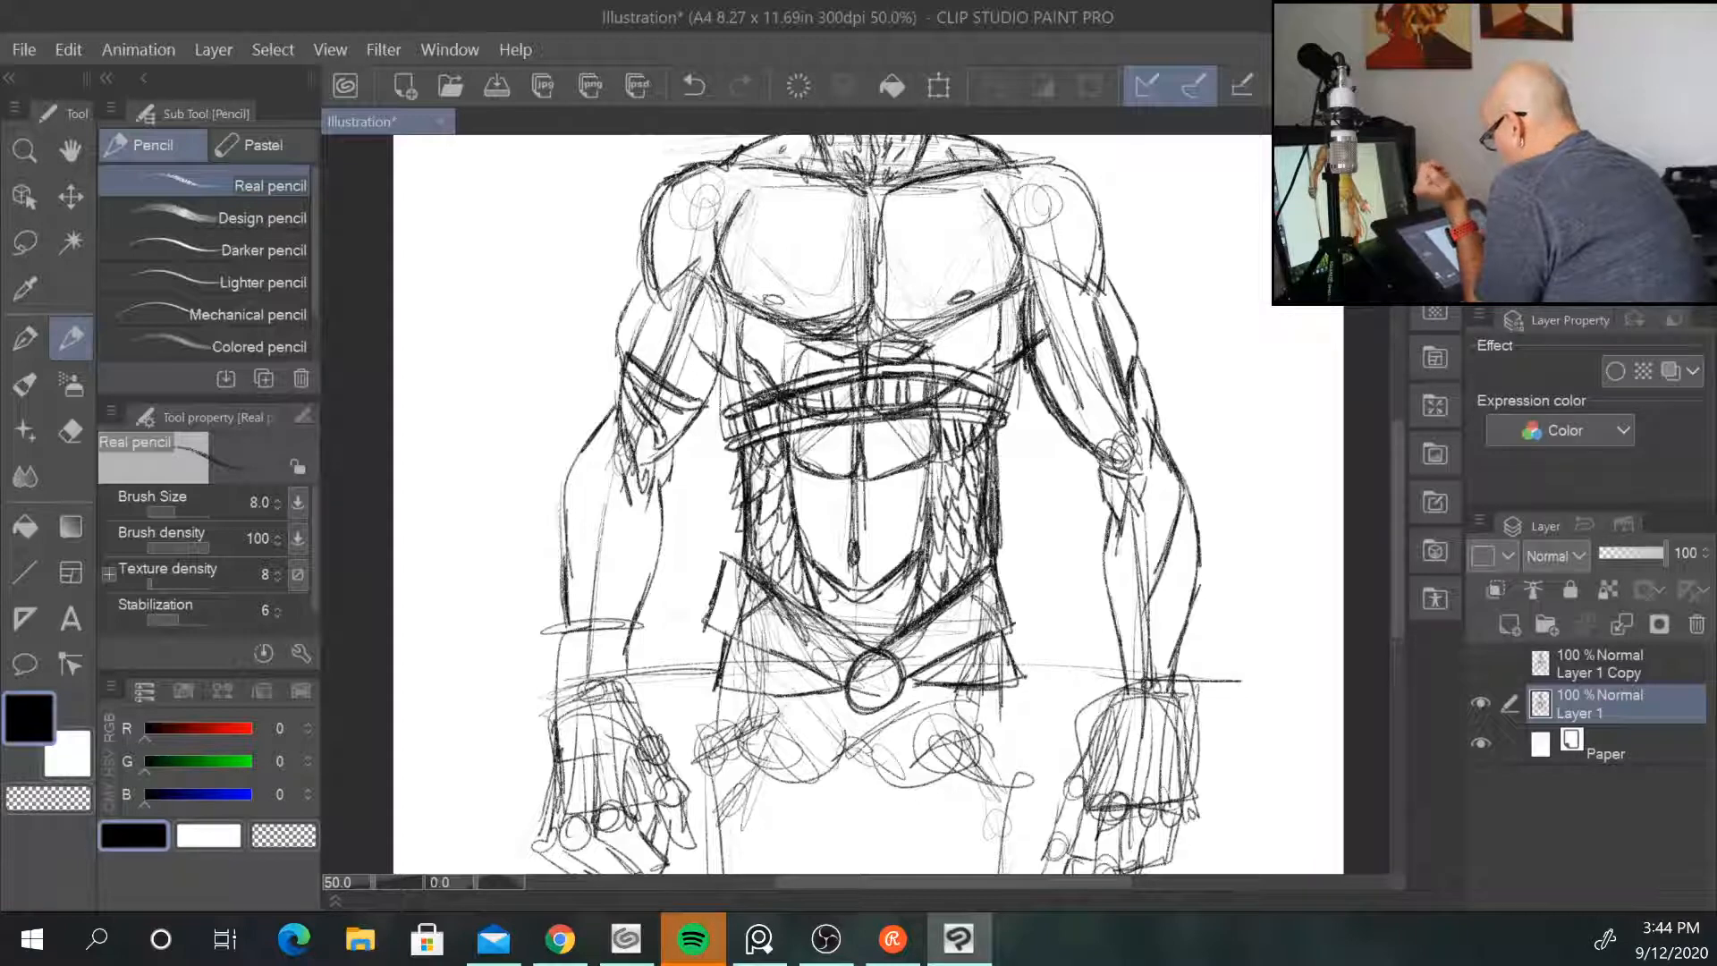
Step: Fill both hip panels below the belt with small scale marks
mouse_move(766, 650)
left_mouse_down()
mouse_move(747, 670)
mouse_move(779, 660)
mouse_move(734, 683)
mouse_move(761, 698)
mouse_move(816, 682)
left_mouse_up()
mouse_move(813, 682)
left_mouse_down()
mouse_move(834, 681)
mouse_move(719, 687)
left_mouse_up()
mouse_move(916, 679)
left_mouse_down()
mouse_move(929, 691)
mouse_move(1005, 634)
left_mouse_up()
mouse_move(998, 658)
left_mouse_down()
mouse_move(1006, 635)
mouse_move(1026, 672)
left_mouse_up()
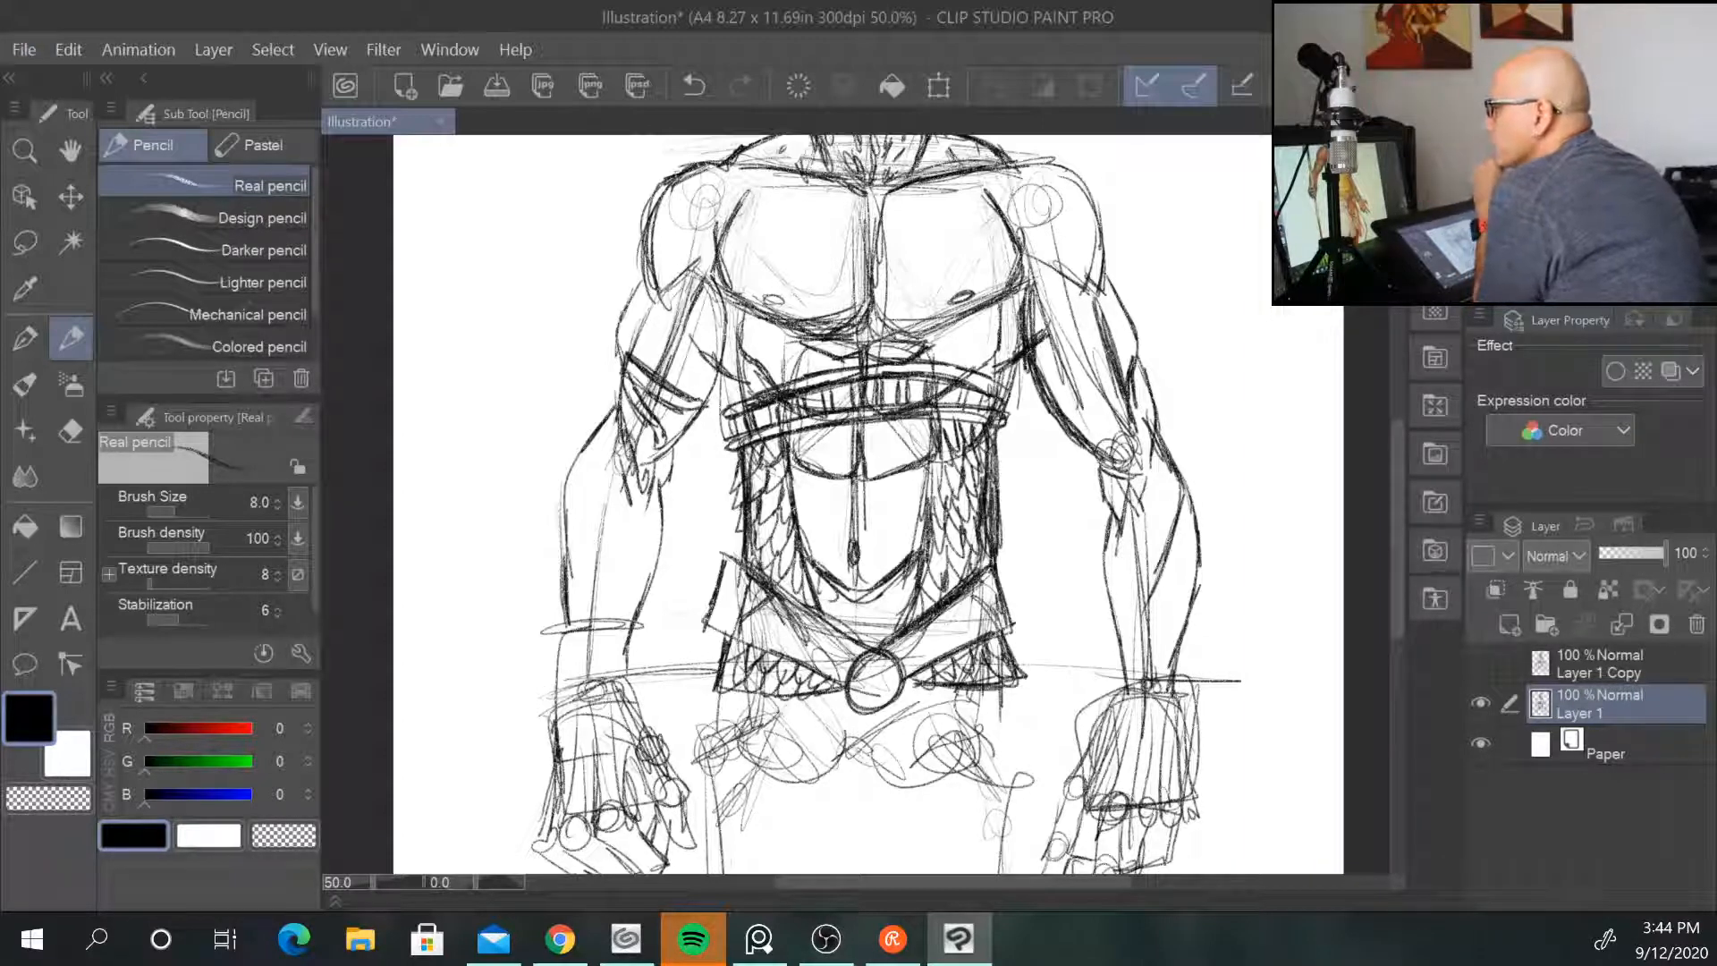
Step: Check the reference, and detail the right-hand belt band with inner edge lines, cross strokes and round studs up to the buckle
key("alt+Tab")
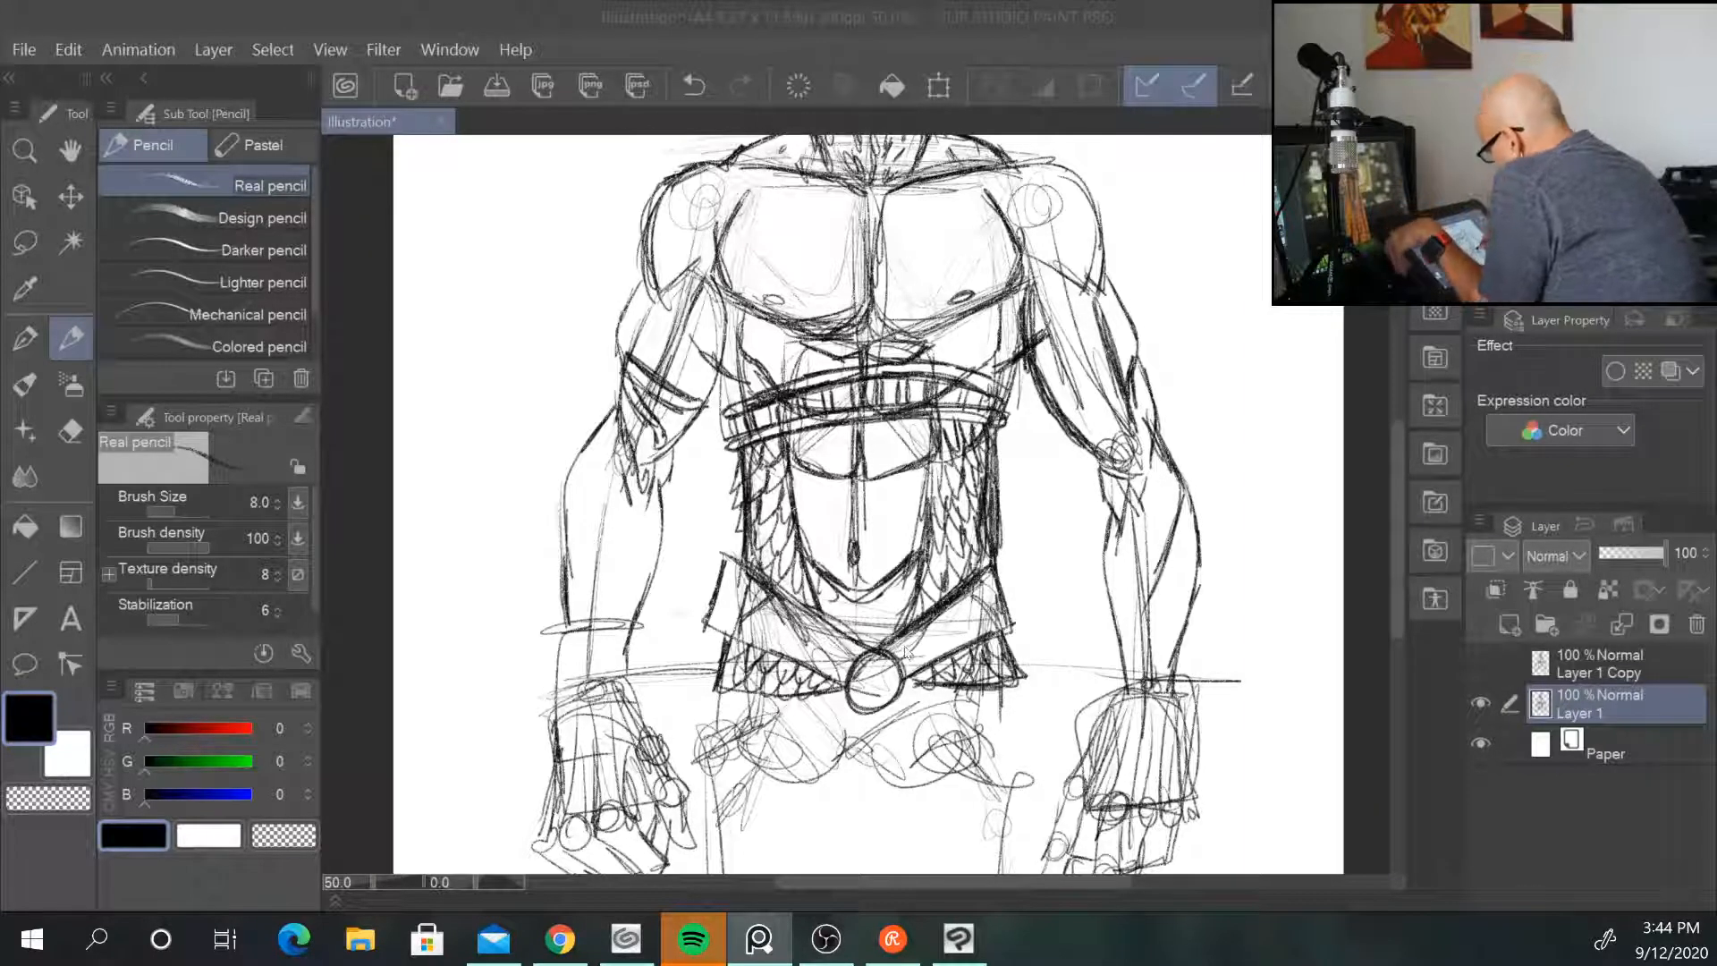
key("alt+Tab")
mouse_move(896, 651)
left_mouse_down()
mouse_move(996, 583)
mouse_move(898, 654)
mouse_move(914, 671)
mouse_move(1011, 610)
mouse_move(953, 606)
mouse_move(992, 644)
left_mouse_up()
mouse_move(962, 581)
left_mouse_down()
mouse_move(988, 631)
mouse_move(1006, 577)
left_mouse_up()
left_click_drag(962, 634, 978, 611)
mouse_move(981, 620)
left_mouse_down()
mouse_move(996, 597)
mouse_move(946, 636)
mouse_move(823, 679)
left_mouse_up()
left_click_drag(857, 646, 832, 685)
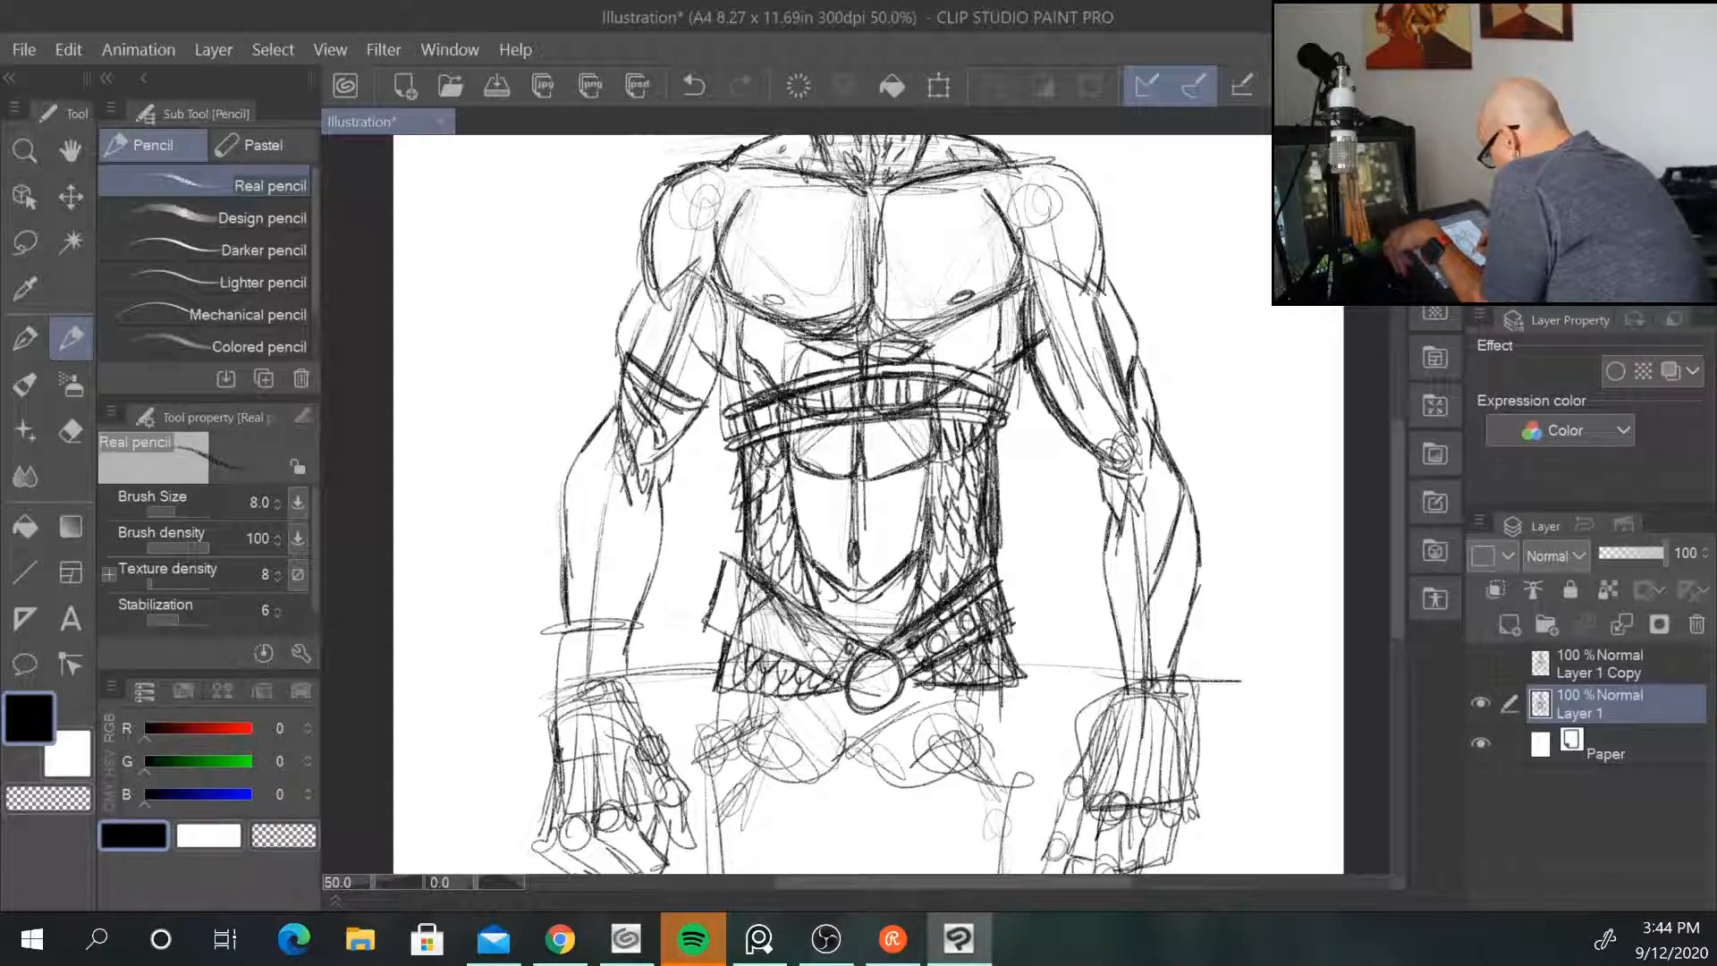
Step: Detail the left-hand belt band with parallel edge lines and cross strokes, and add round studs along it
left_click_drag(726, 571, 851, 655)
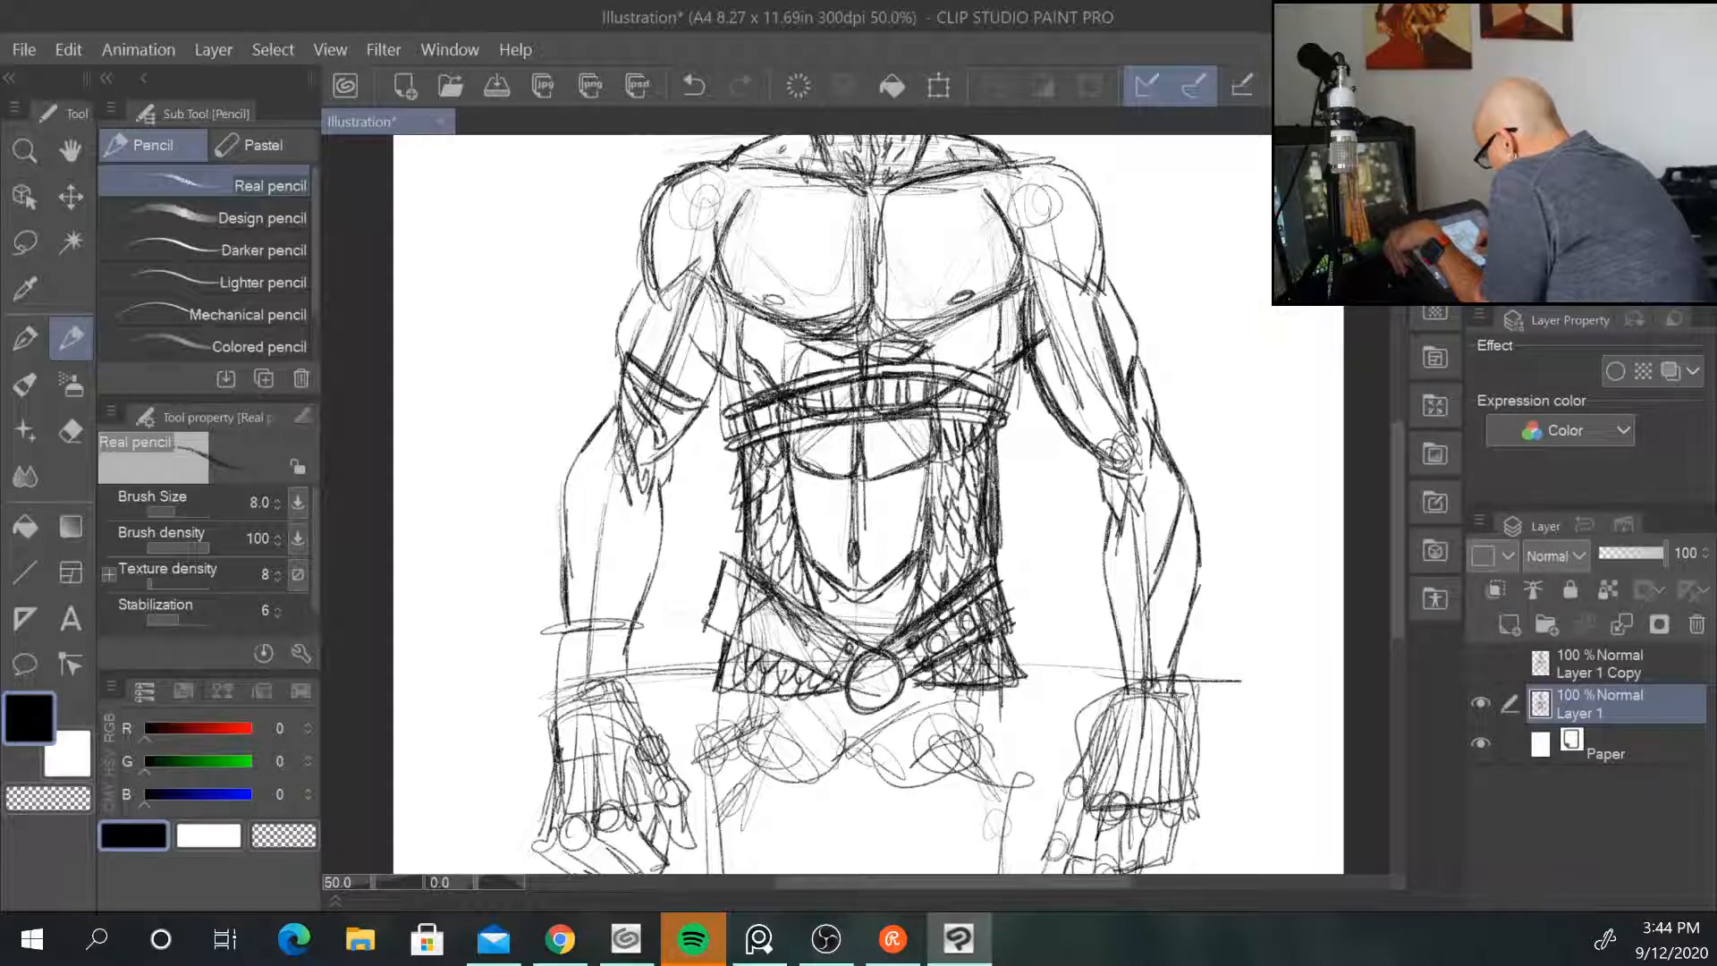
mouse_move(705, 575)
left_mouse_down()
mouse_move(766, 597)
mouse_move(801, 653)
mouse_move(847, 676)
left_mouse_up()
left_click_drag(797, 619, 830, 666)
left_click_drag(772, 605, 799, 652)
left_click_drag(744, 591, 765, 634)
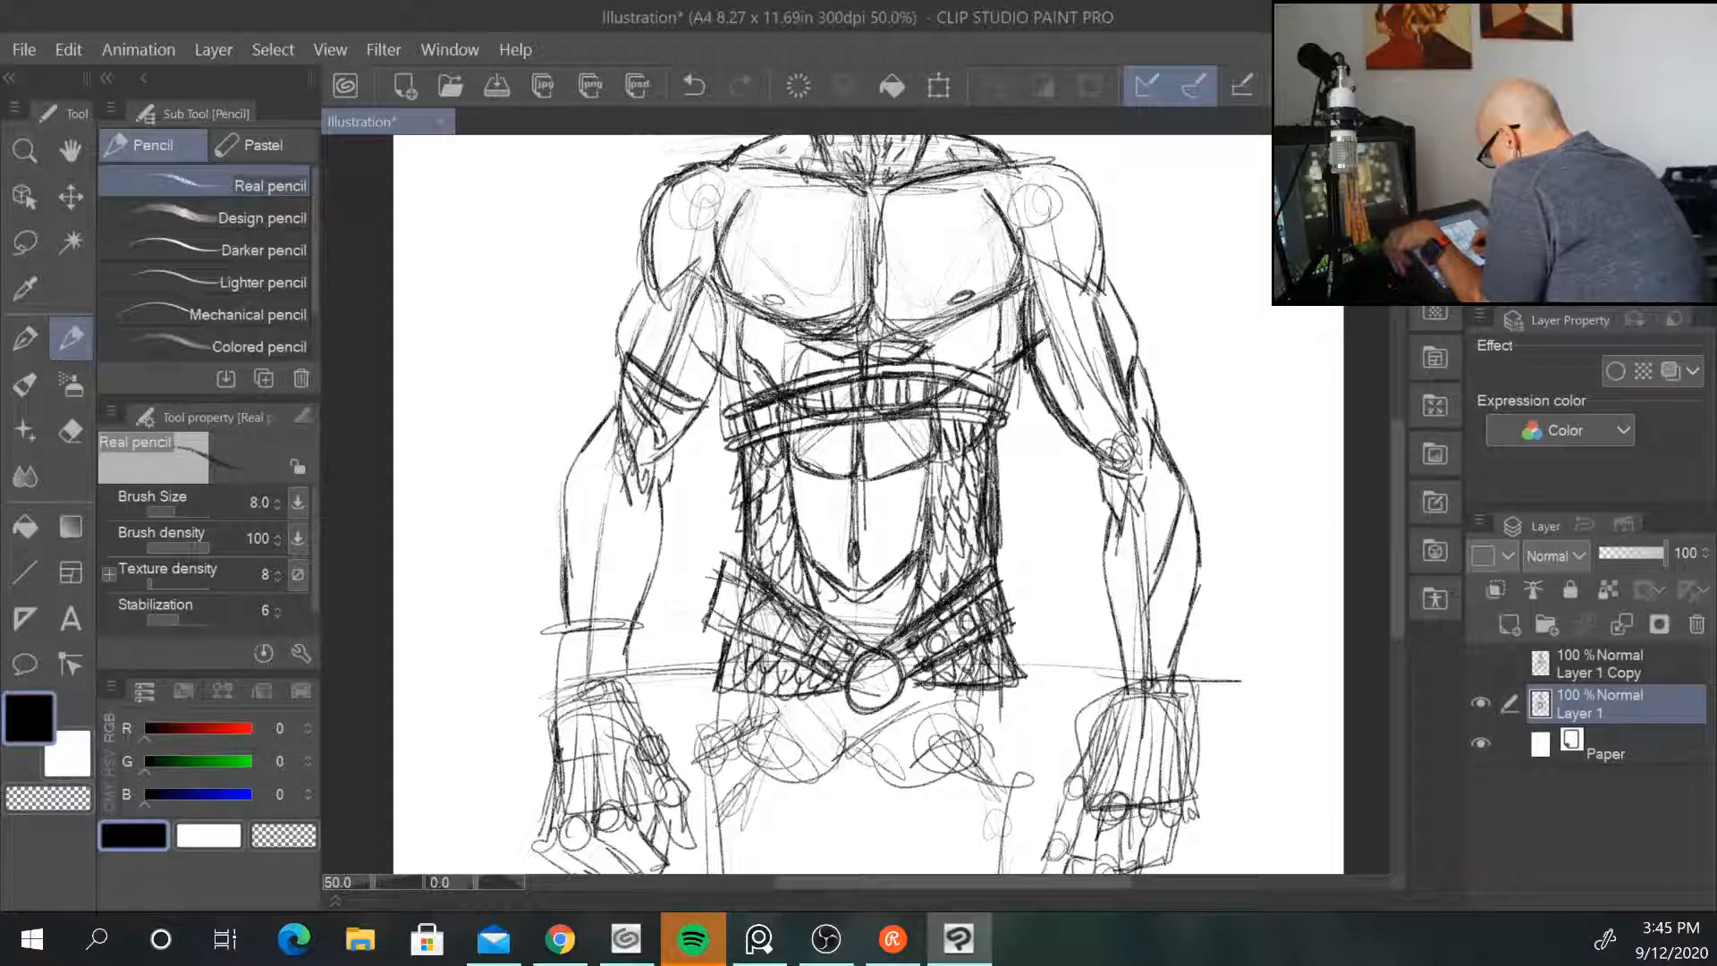
mouse_move(726, 568)
left_mouse_down()
mouse_move(746, 641)
mouse_move(748, 596)
mouse_move(734, 626)
mouse_move(725, 616)
left_mouse_up()
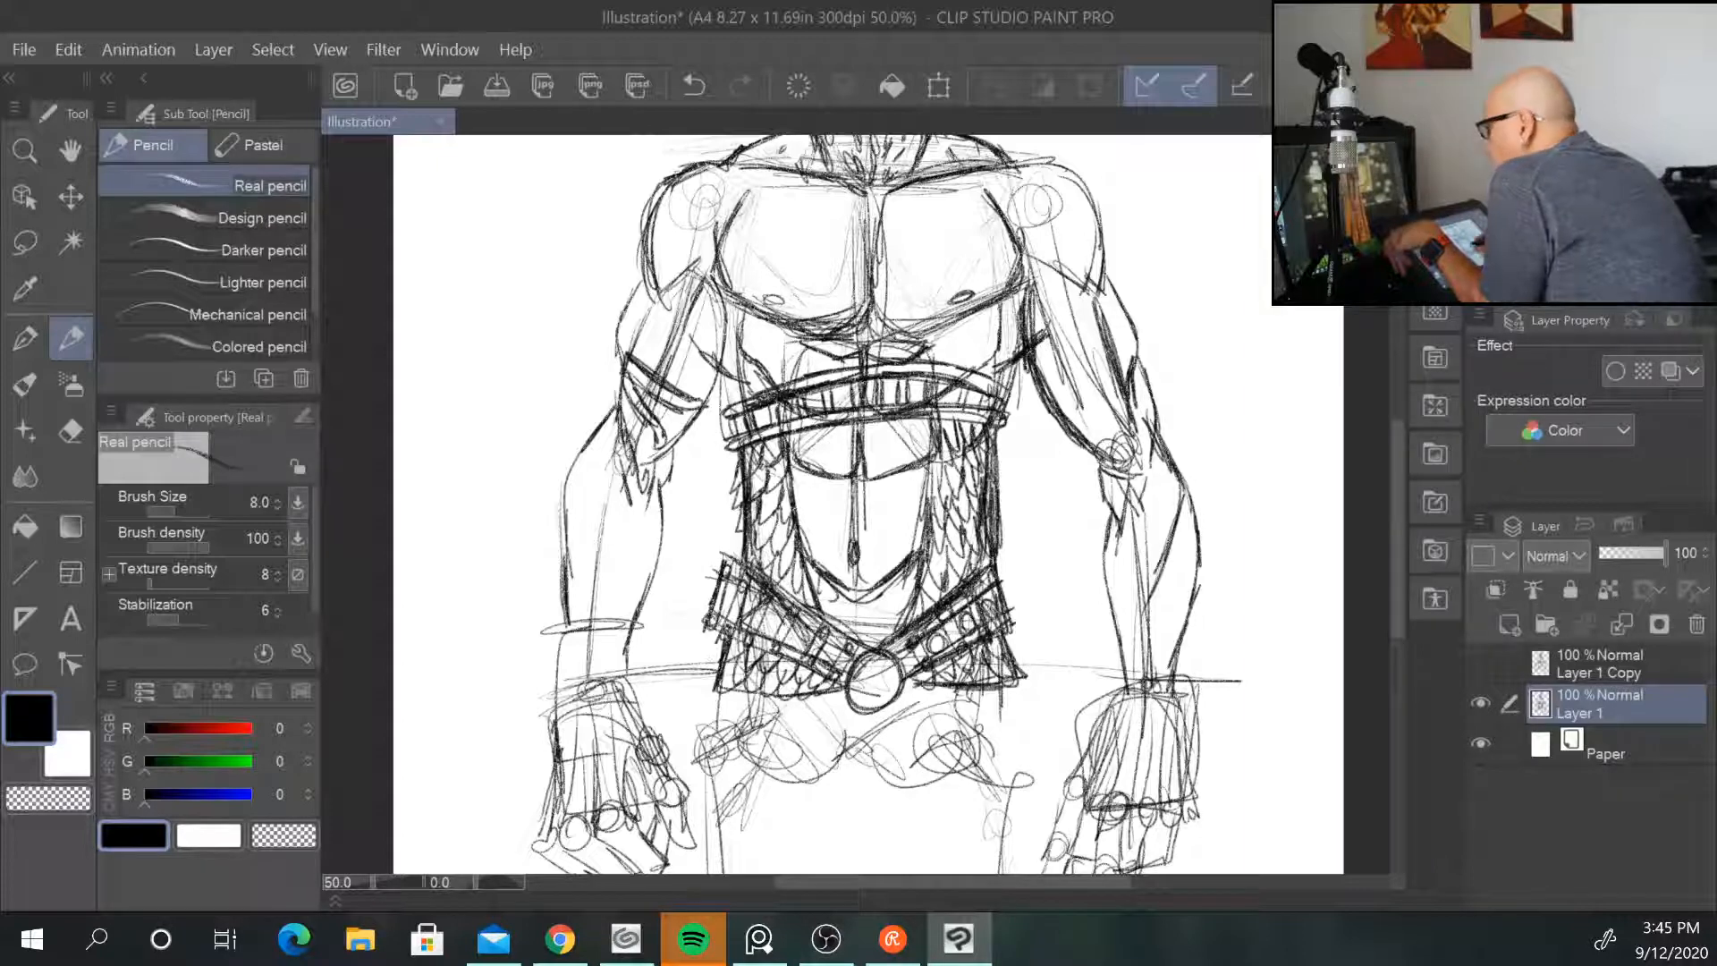
left_click_drag(820, 652, 853, 666)
mouse_move(791, 625)
left_mouse_down()
mouse_move(807, 649)
mouse_move(766, 637)
left_mouse_up()
mouse_move(755, 612)
left_mouse_down()
mouse_move(771, 634)
mouse_move(730, 612)
left_mouse_up()
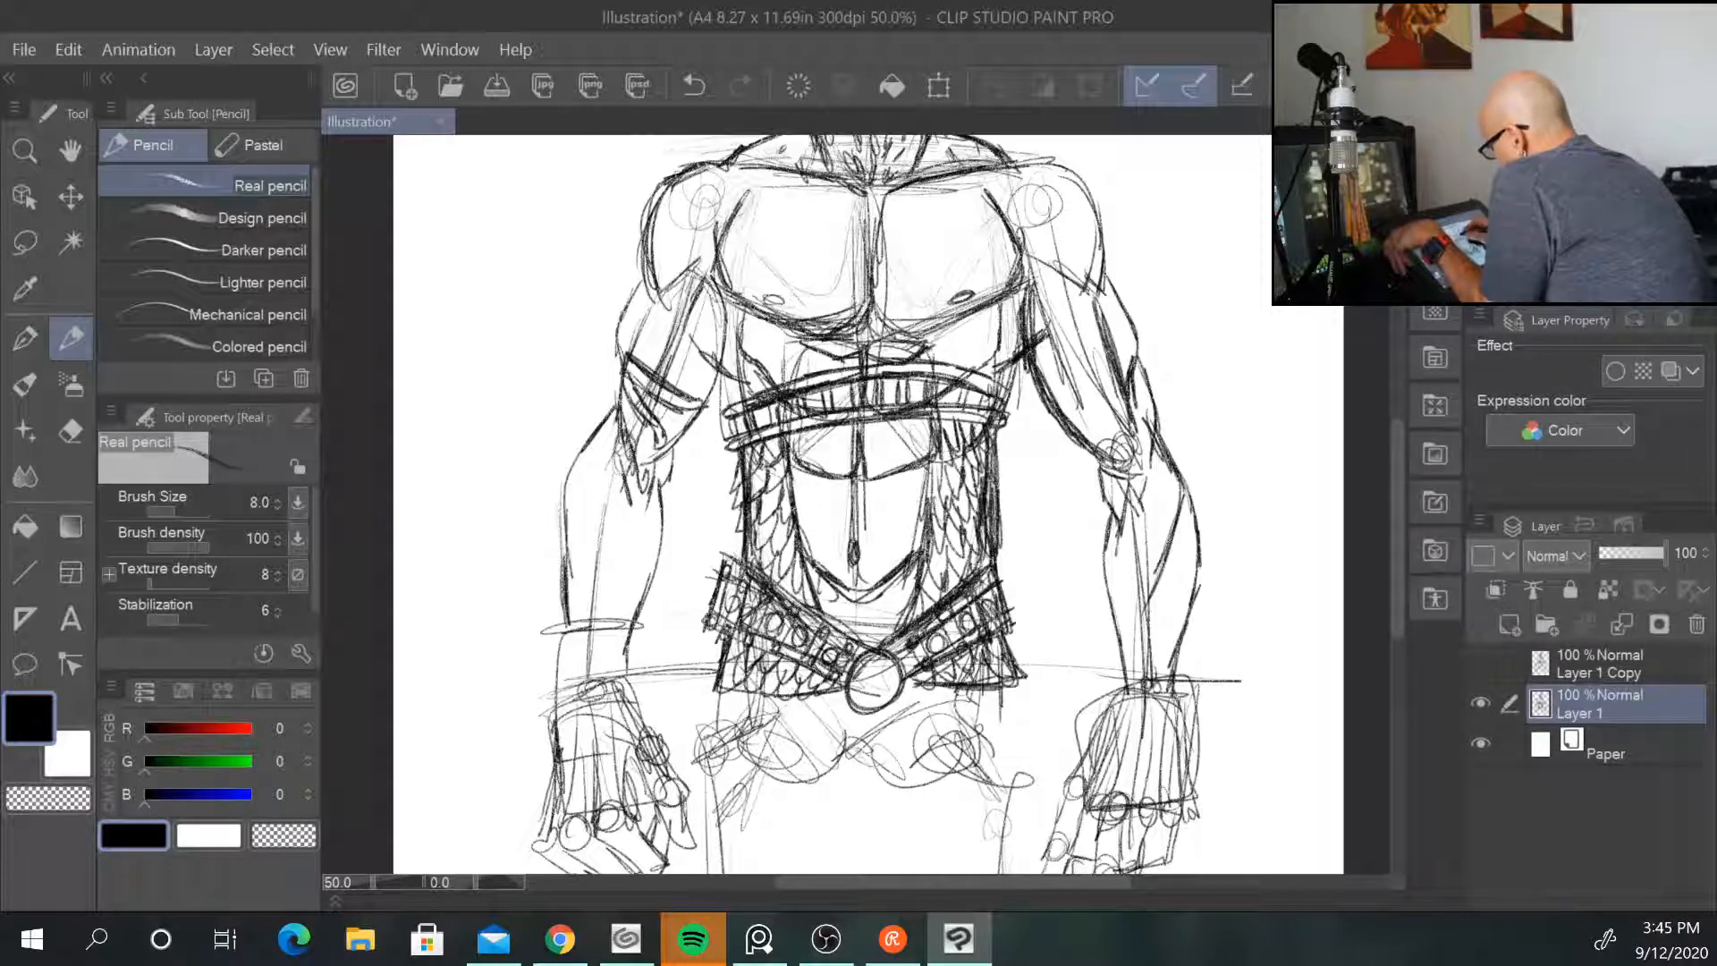
Step: Draw curved lines converging on the abdomen's centre line below the upper abdominals and reinforce the lower abdominal contour
mouse_move(788, 467)
left_mouse_down()
mouse_move(854, 527)
mouse_move(861, 506)
left_mouse_up()
left_click_drag(884, 476, 855, 532)
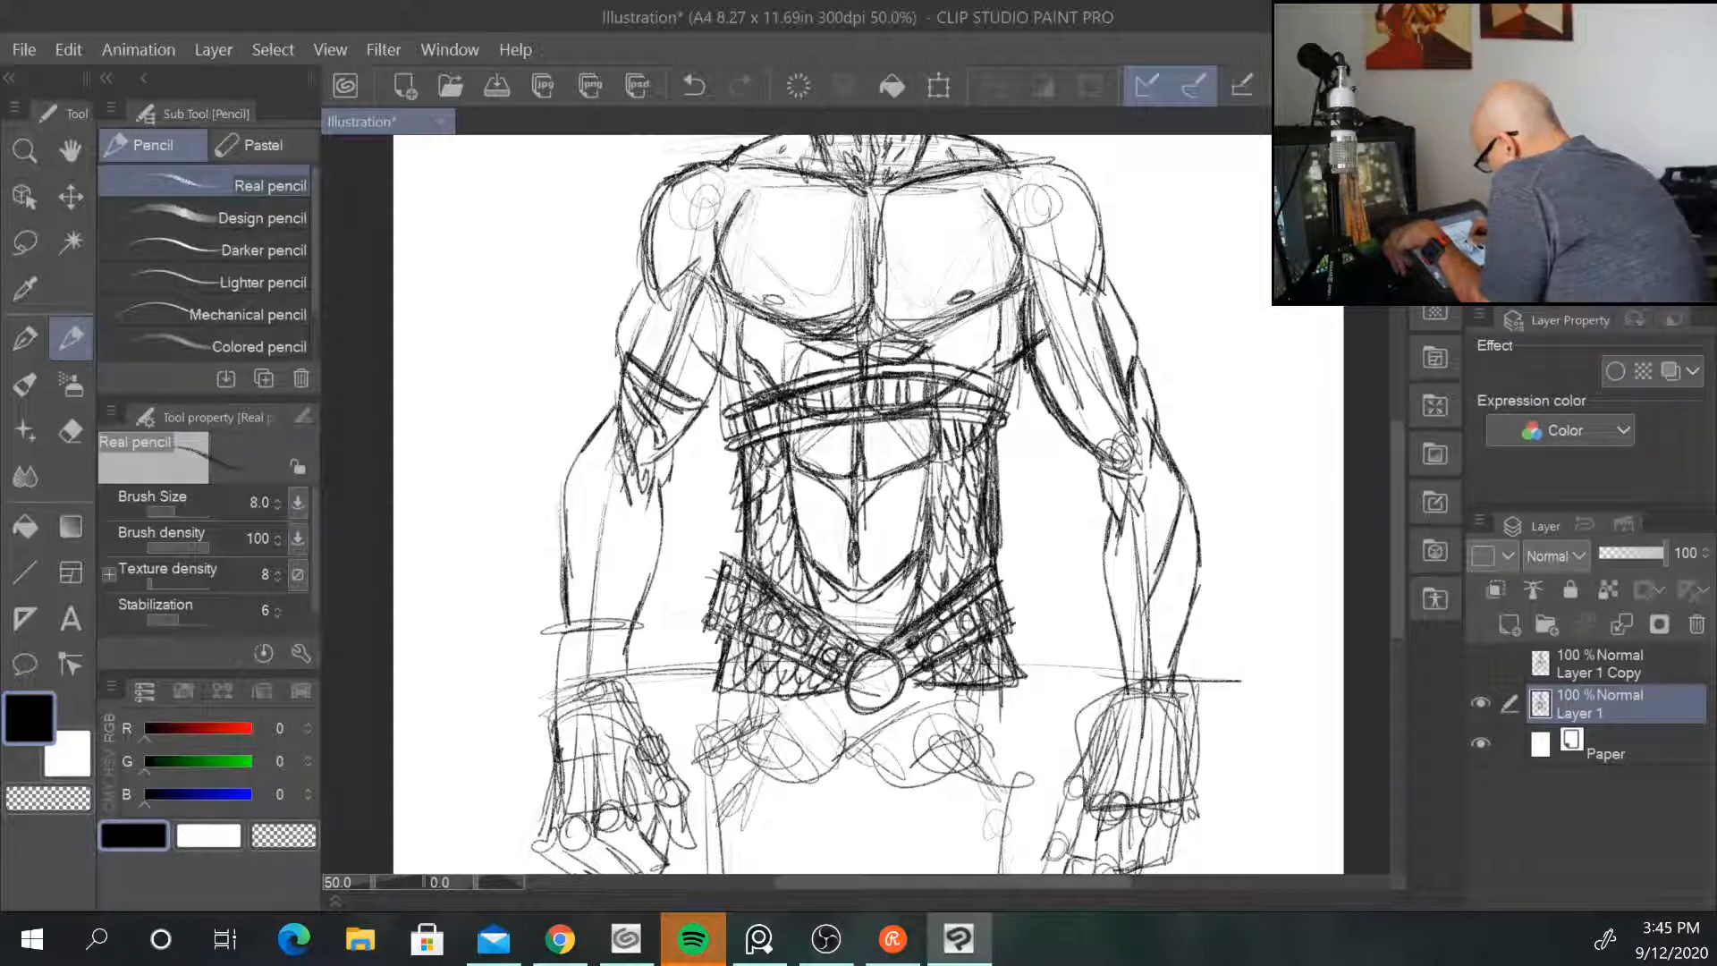
mouse_move(860, 469)
left_mouse_down()
mouse_move(841, 492)
mouse_move(855, 511)
left_mouse_up()
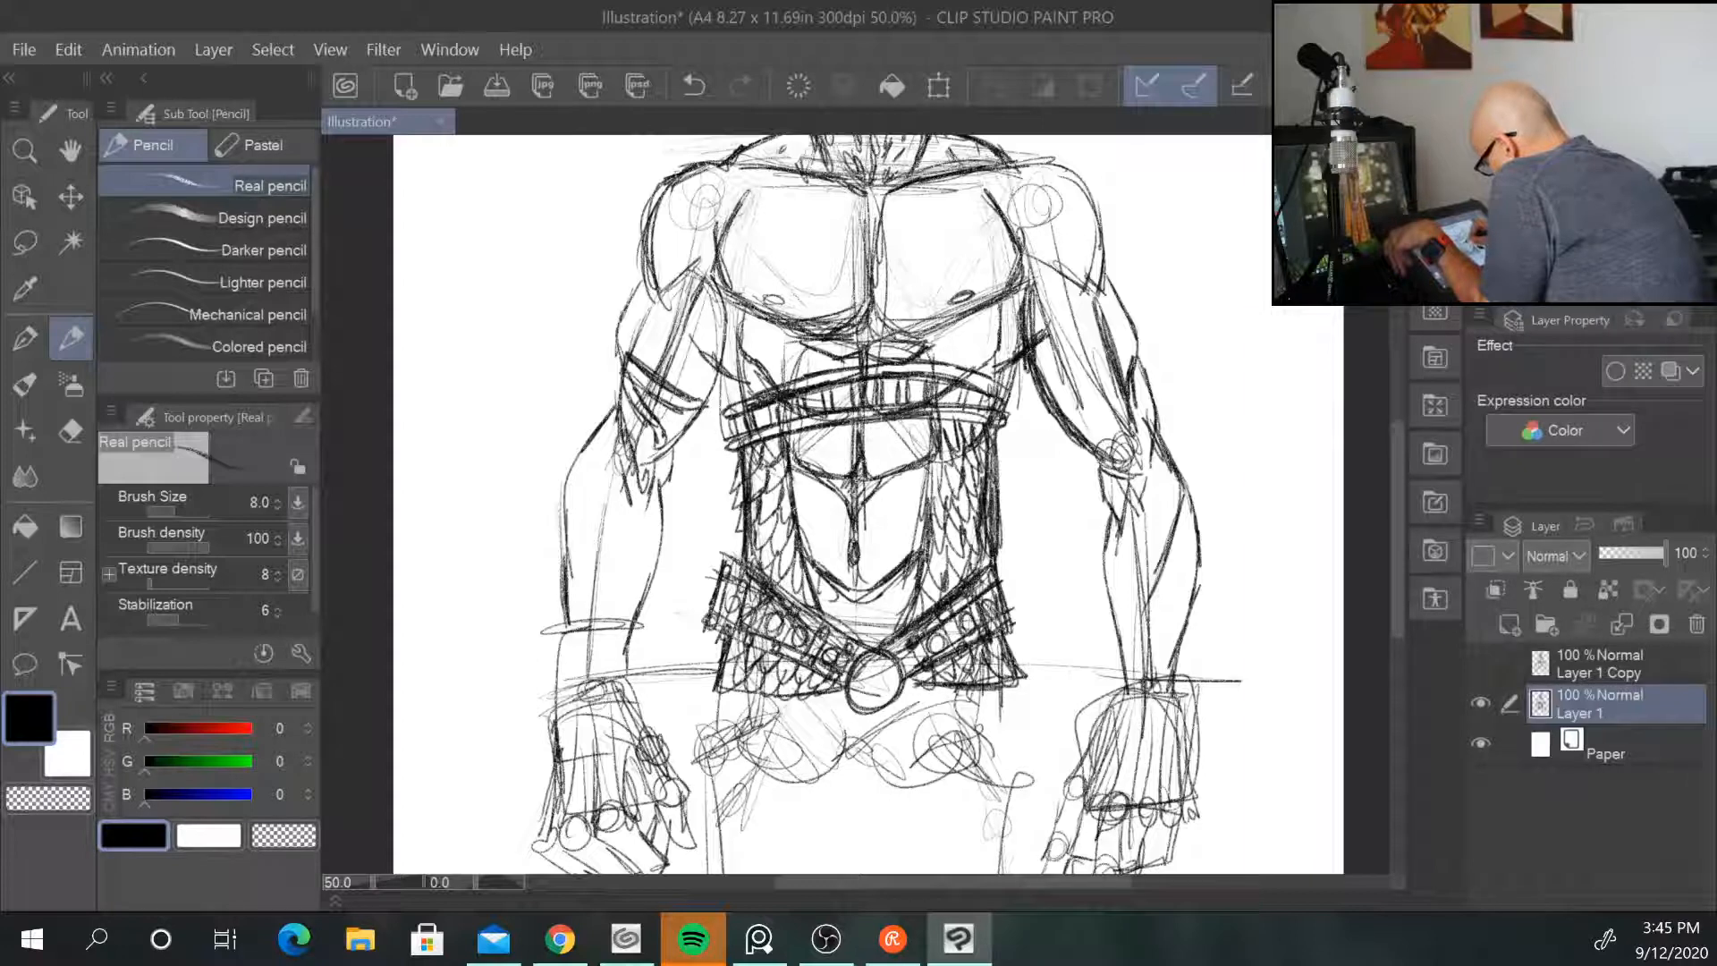
left_click_drag(812, 586, 845, 644)
mouse_move(923, 591)
left_mouse_down()
mouse_move(866, 648)
mouse_move(833, 604)
mouse_move(855, 595)
left_mouse_up()
Step: Draw a matching dark armband around the upper arm on the right side of the drawing
scroll(964, 554, "down", 3)
scroll(963, 555, "up", 2)
scroll(964, 556, "up", 1)
scroll(964, 556, "down", 1)
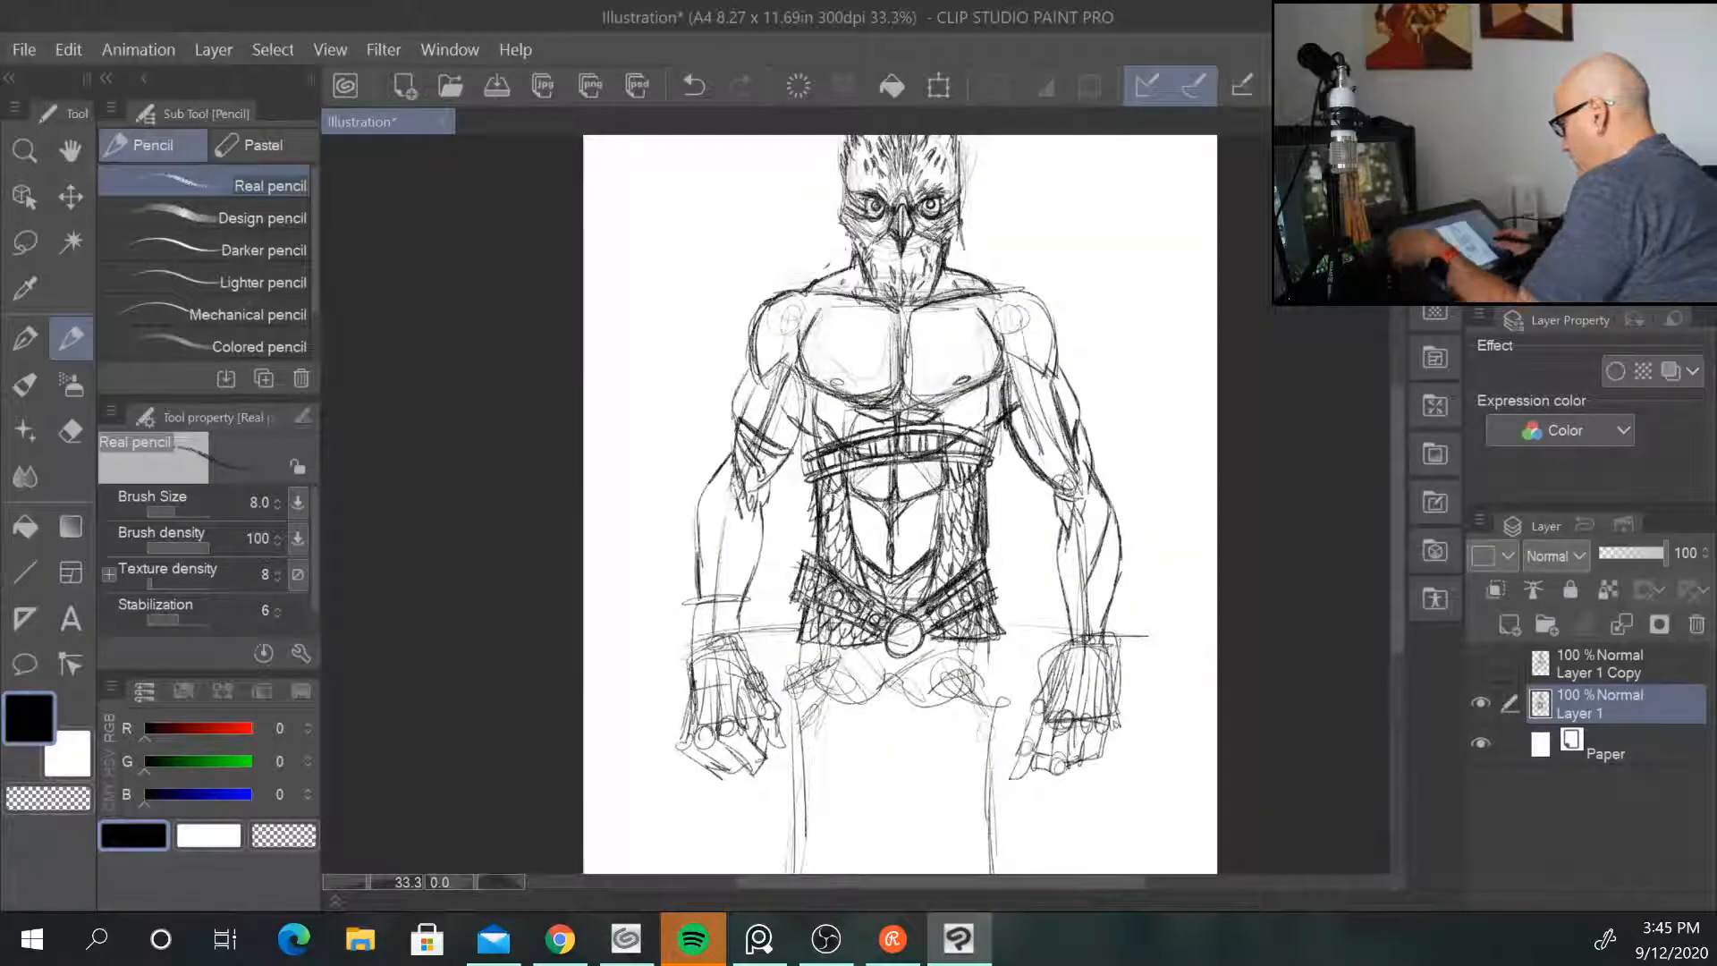
mouse_move(1033, 456)
left_mouse_down()
mouse_move(1100, 410)
mouse_move(1098, 457)
mouse_move(1027, 463)
left_mouse_up()
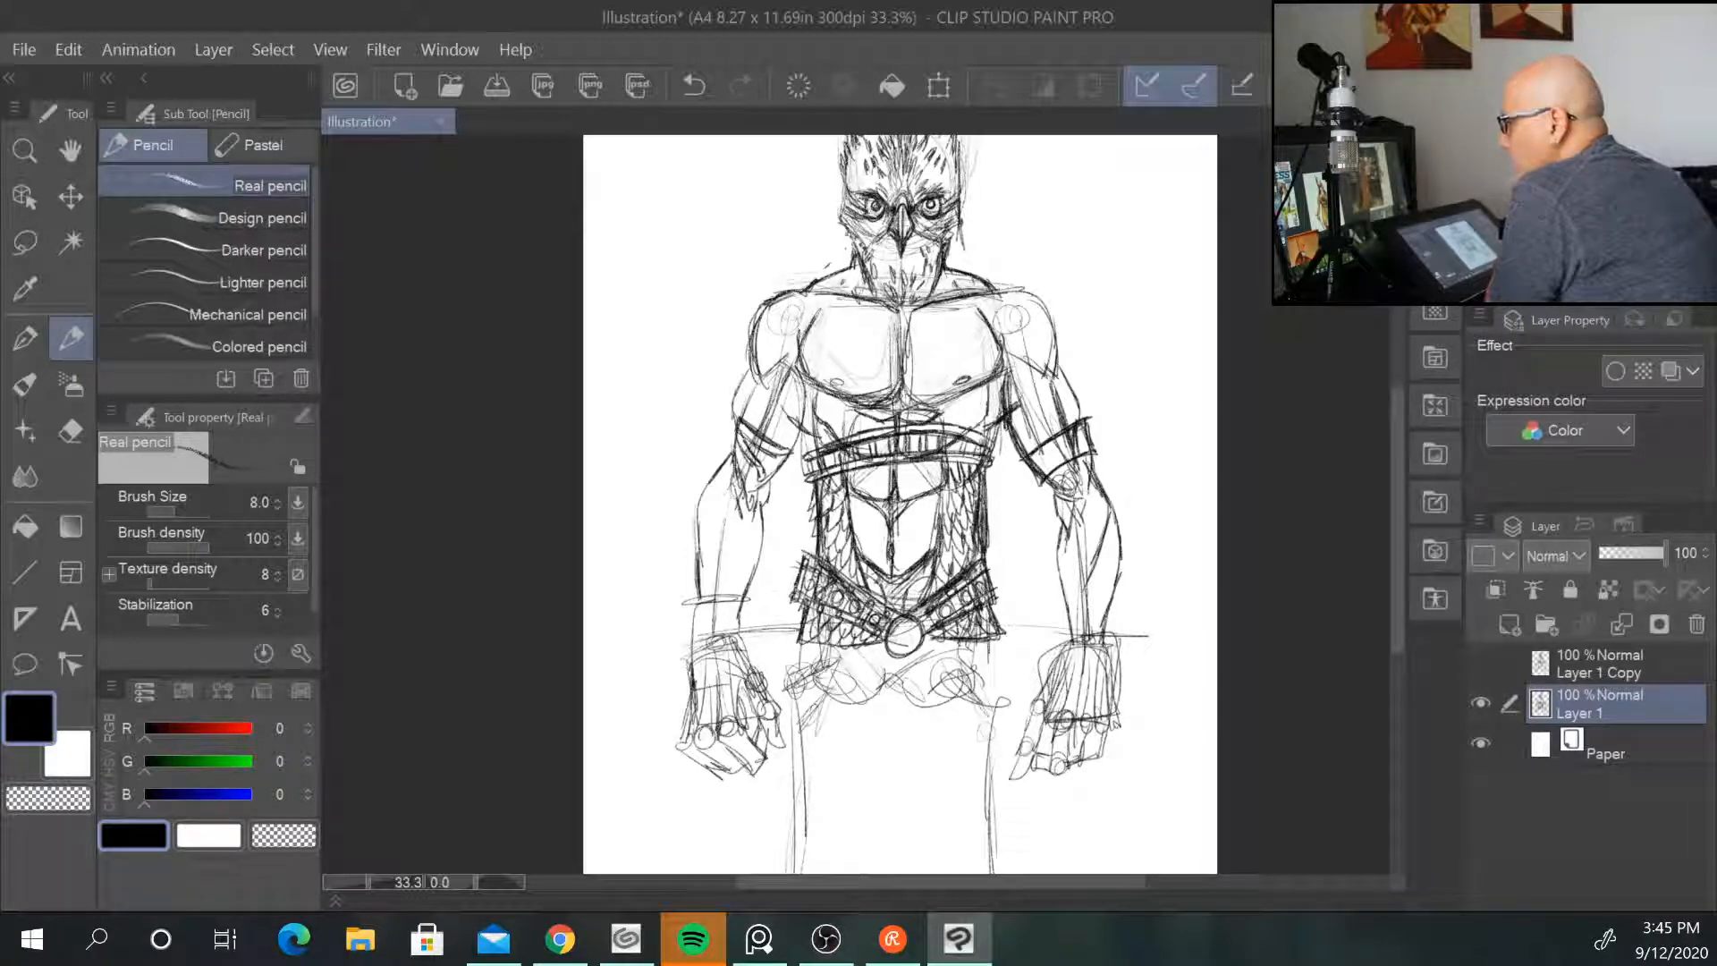
Step: Check the reference and sketch the outer edges of a long skirt flaring from the hips down past both thighs
key("alt+Tab")
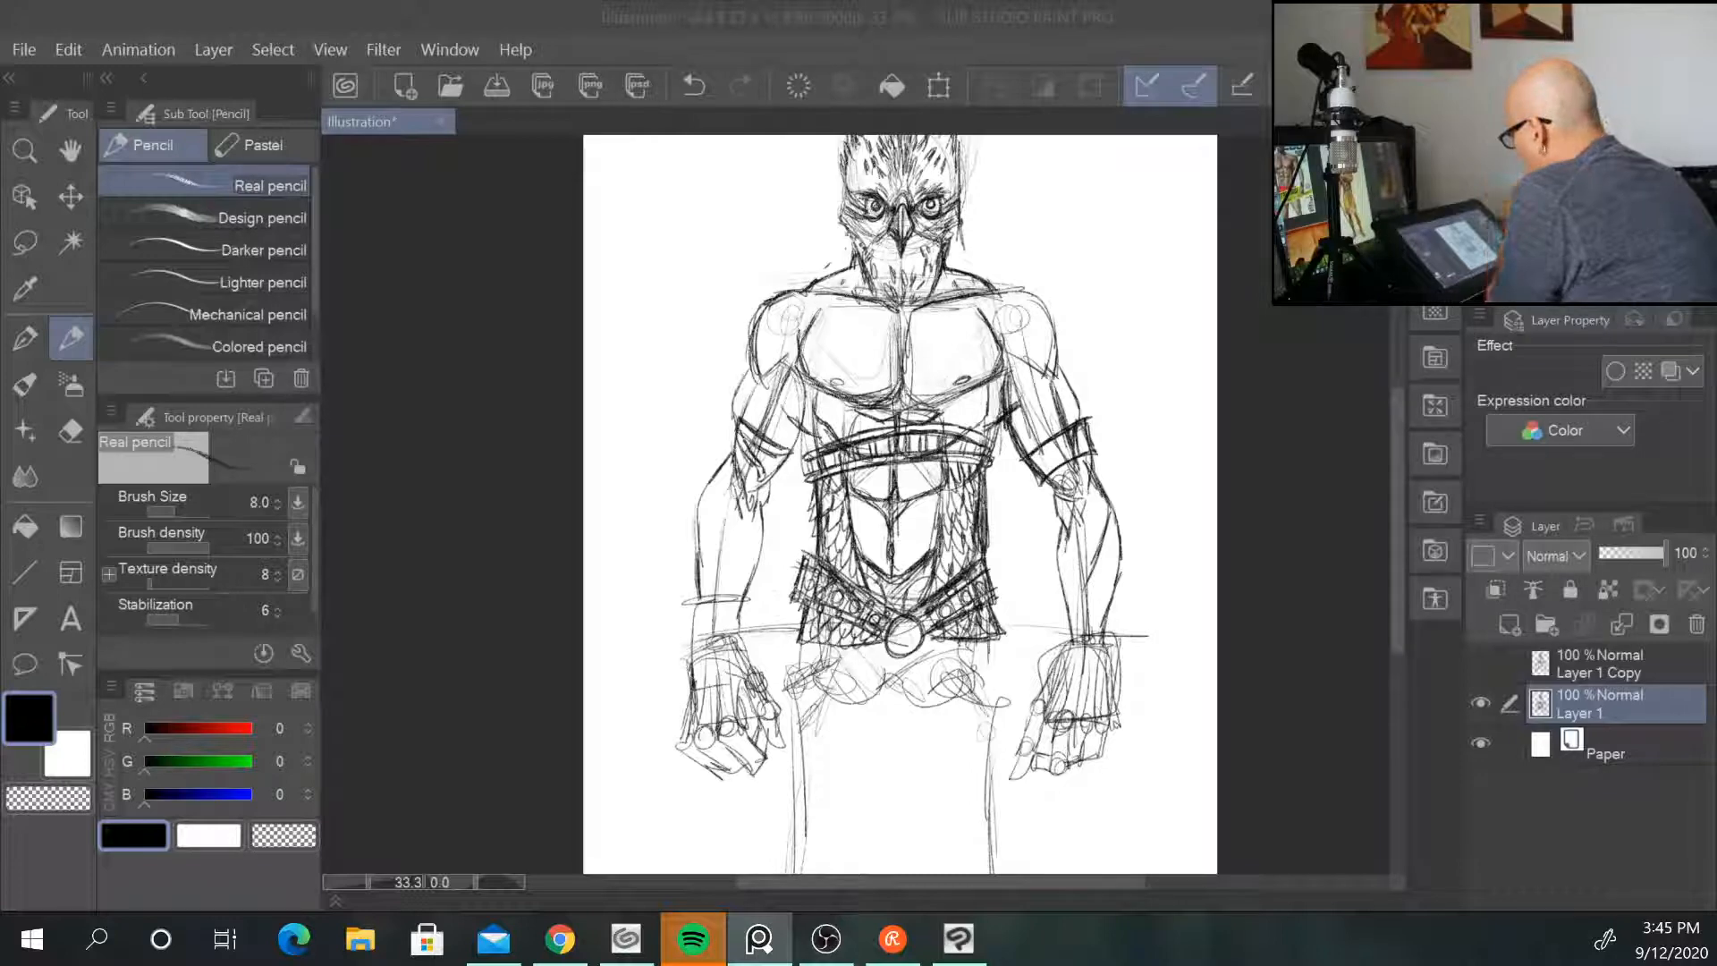
left_click_drag(802, 637, 771, 851)
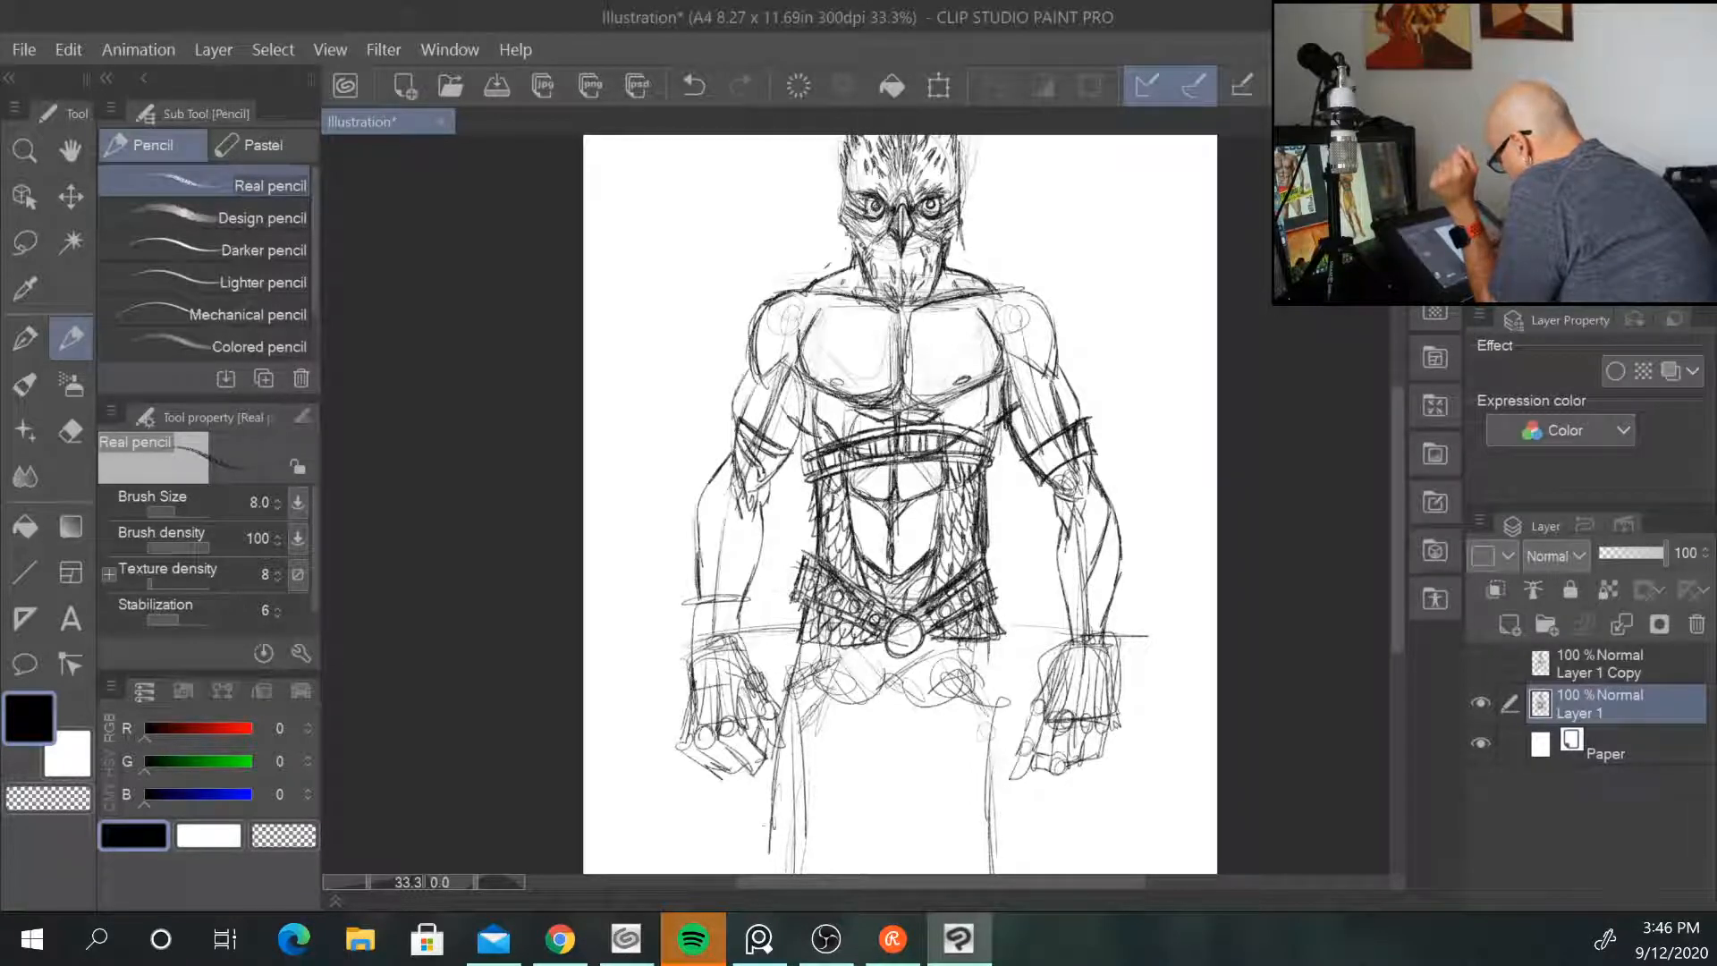
left_click_drag(991, 638, 1029, 842)
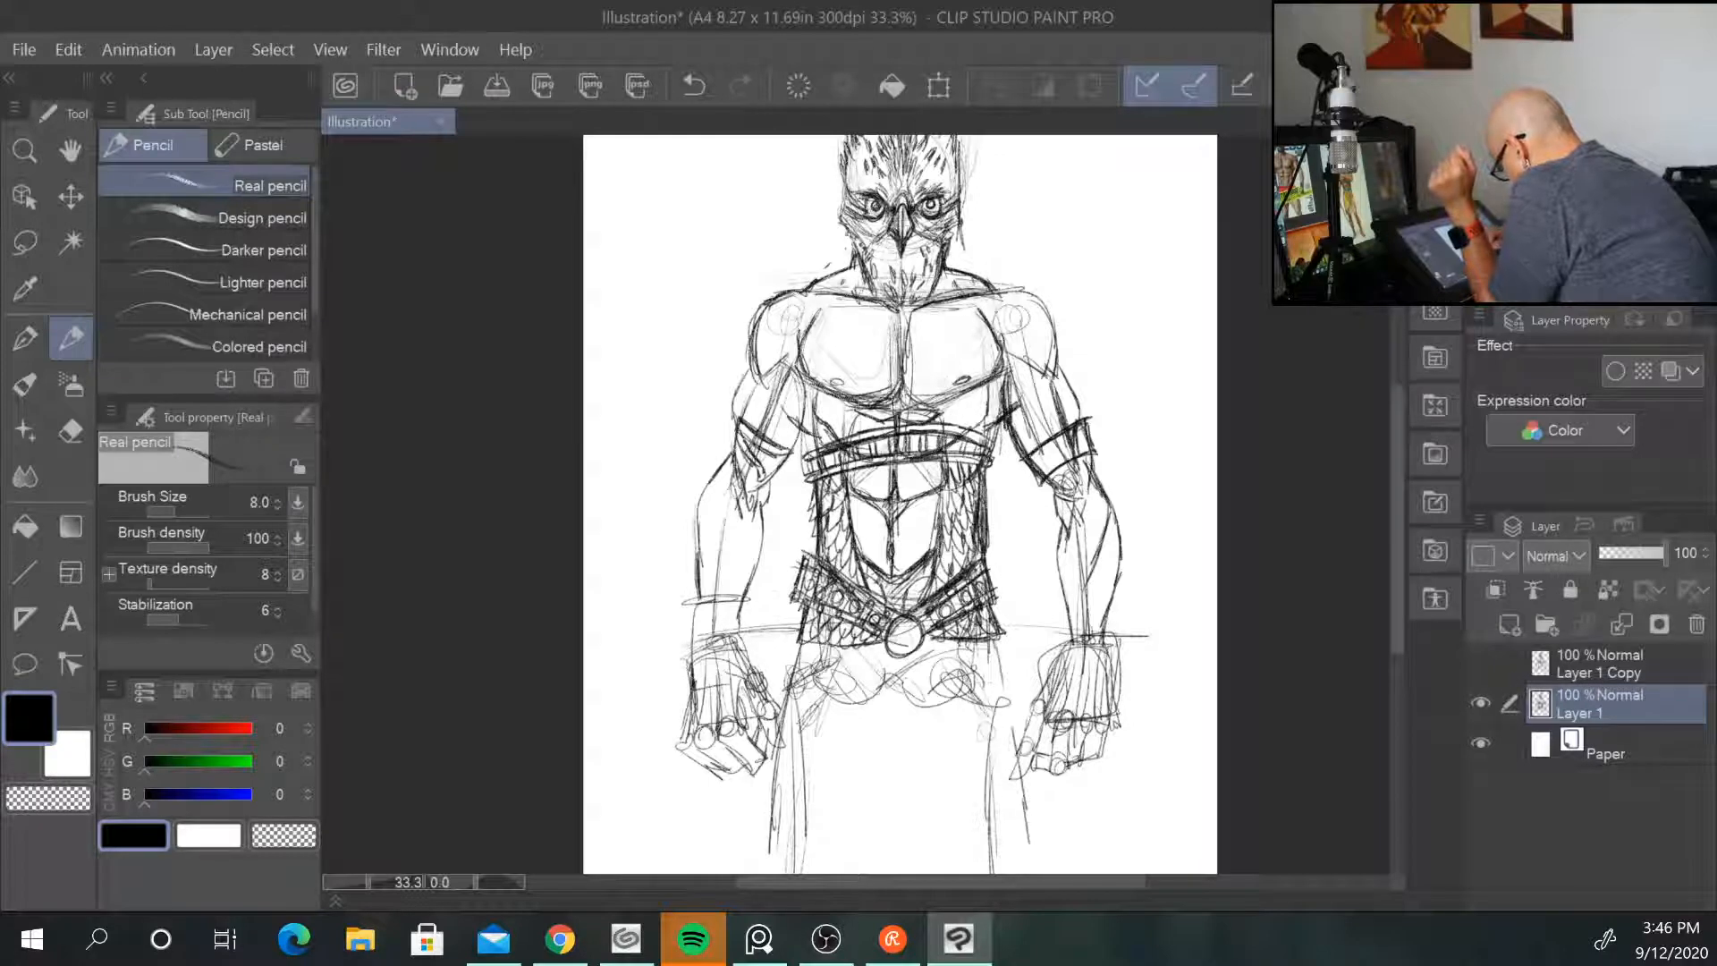
left_click_drag(997, 662, 1026, 827)
left_click_drag(1006, 704, 1032, 863)
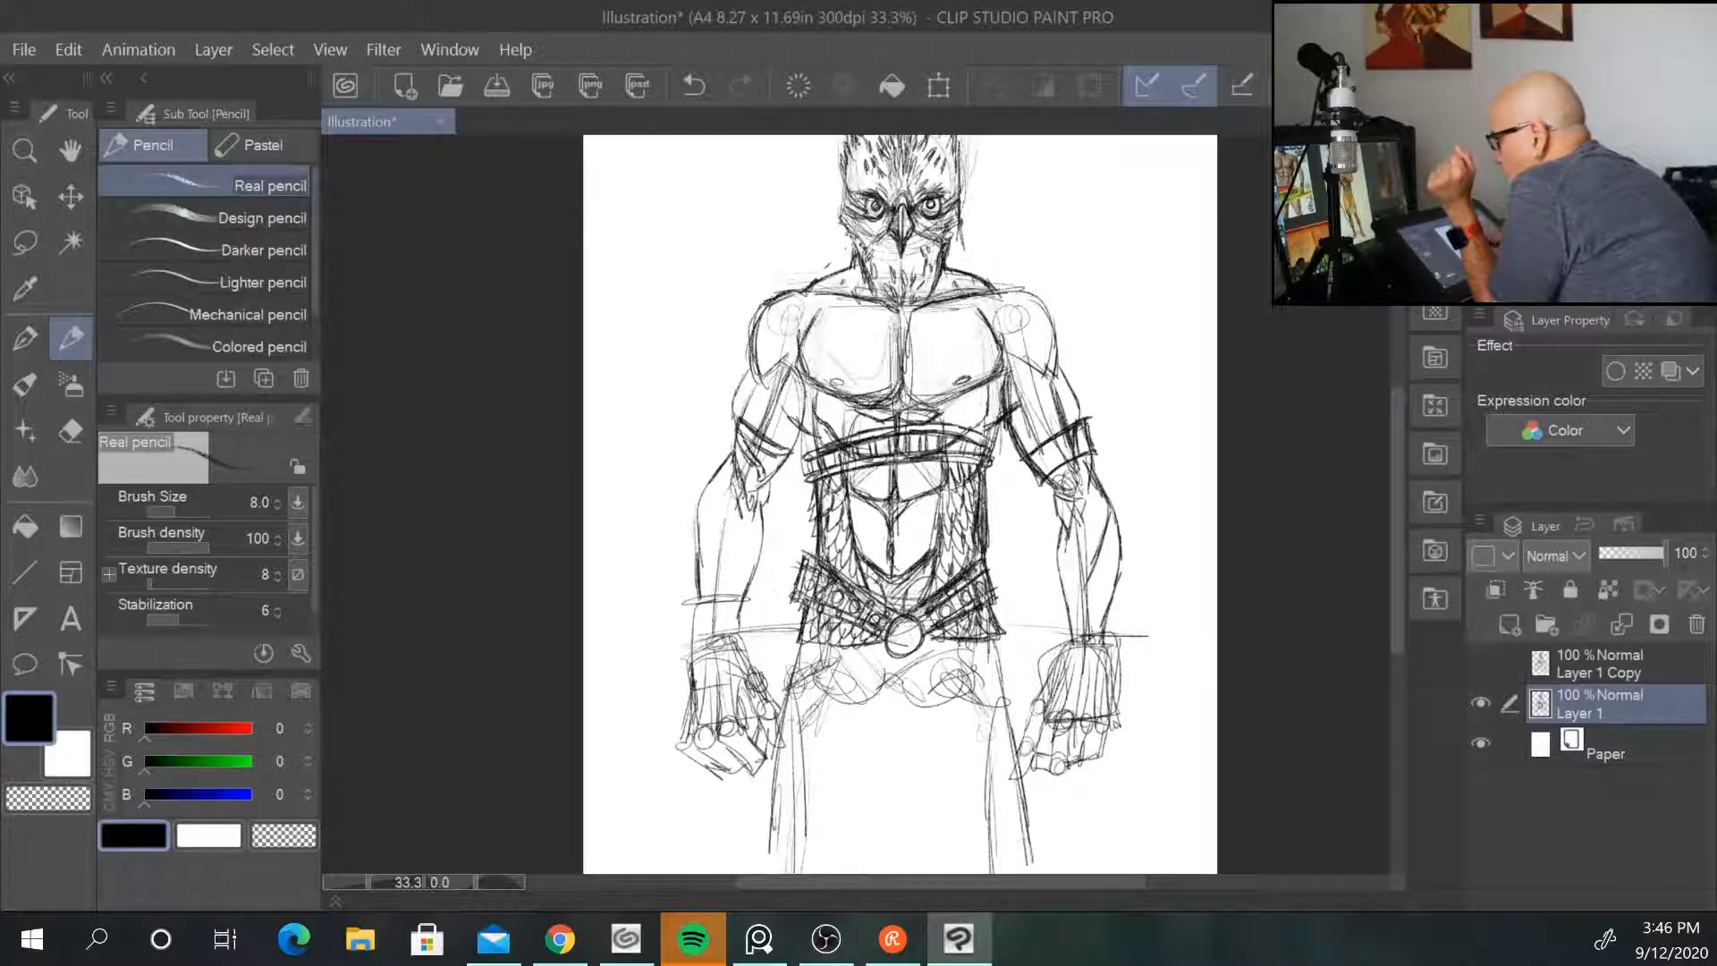
left_click_drag(794, 769, 792, 769)
left_click_drag(1396, 630, 1391, 669)
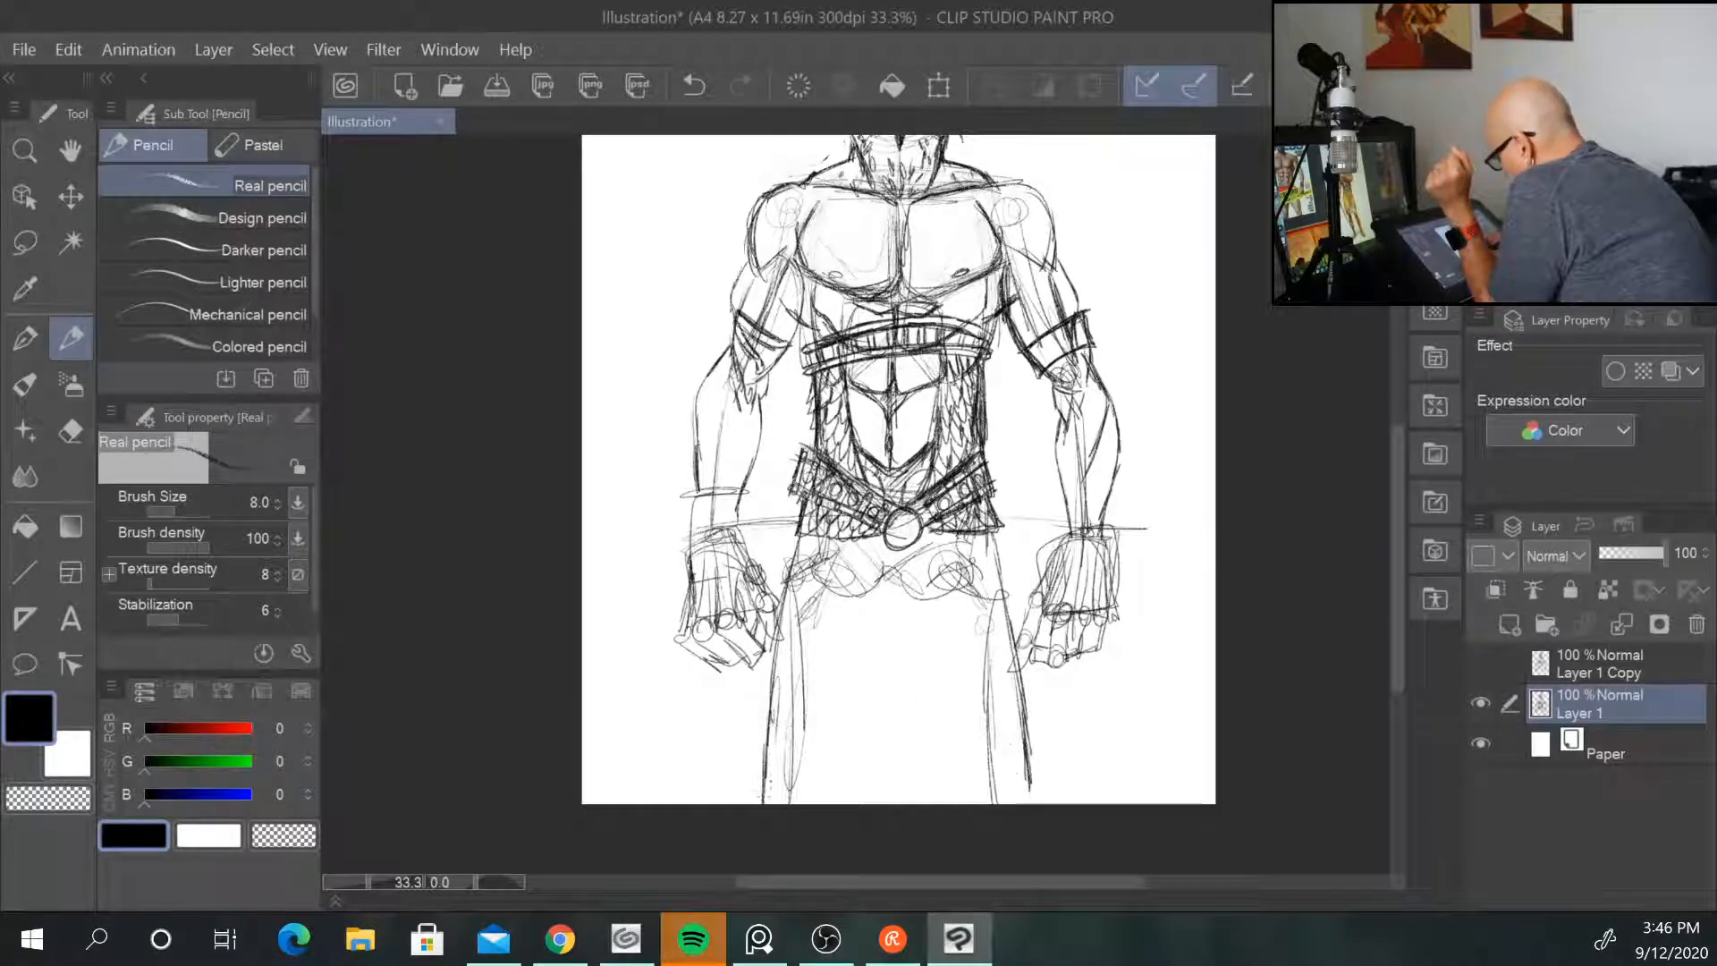
Step: Sketch the skirt's diagonal overlap as two long curves from the right hip down to the lower left of the page
left_click_drag(993, 528, 928, 683)
left_click_drag(976, 593, 847, 803)
left_click_drag(917, 711, 847, 803)
left_click_drag(966, 573, 848, 746)
left_click_drag(923, 652, 802, 802)
left_click_drag(869, 720, 799, 803)
left_click_drag(960, 587, 821, 789)
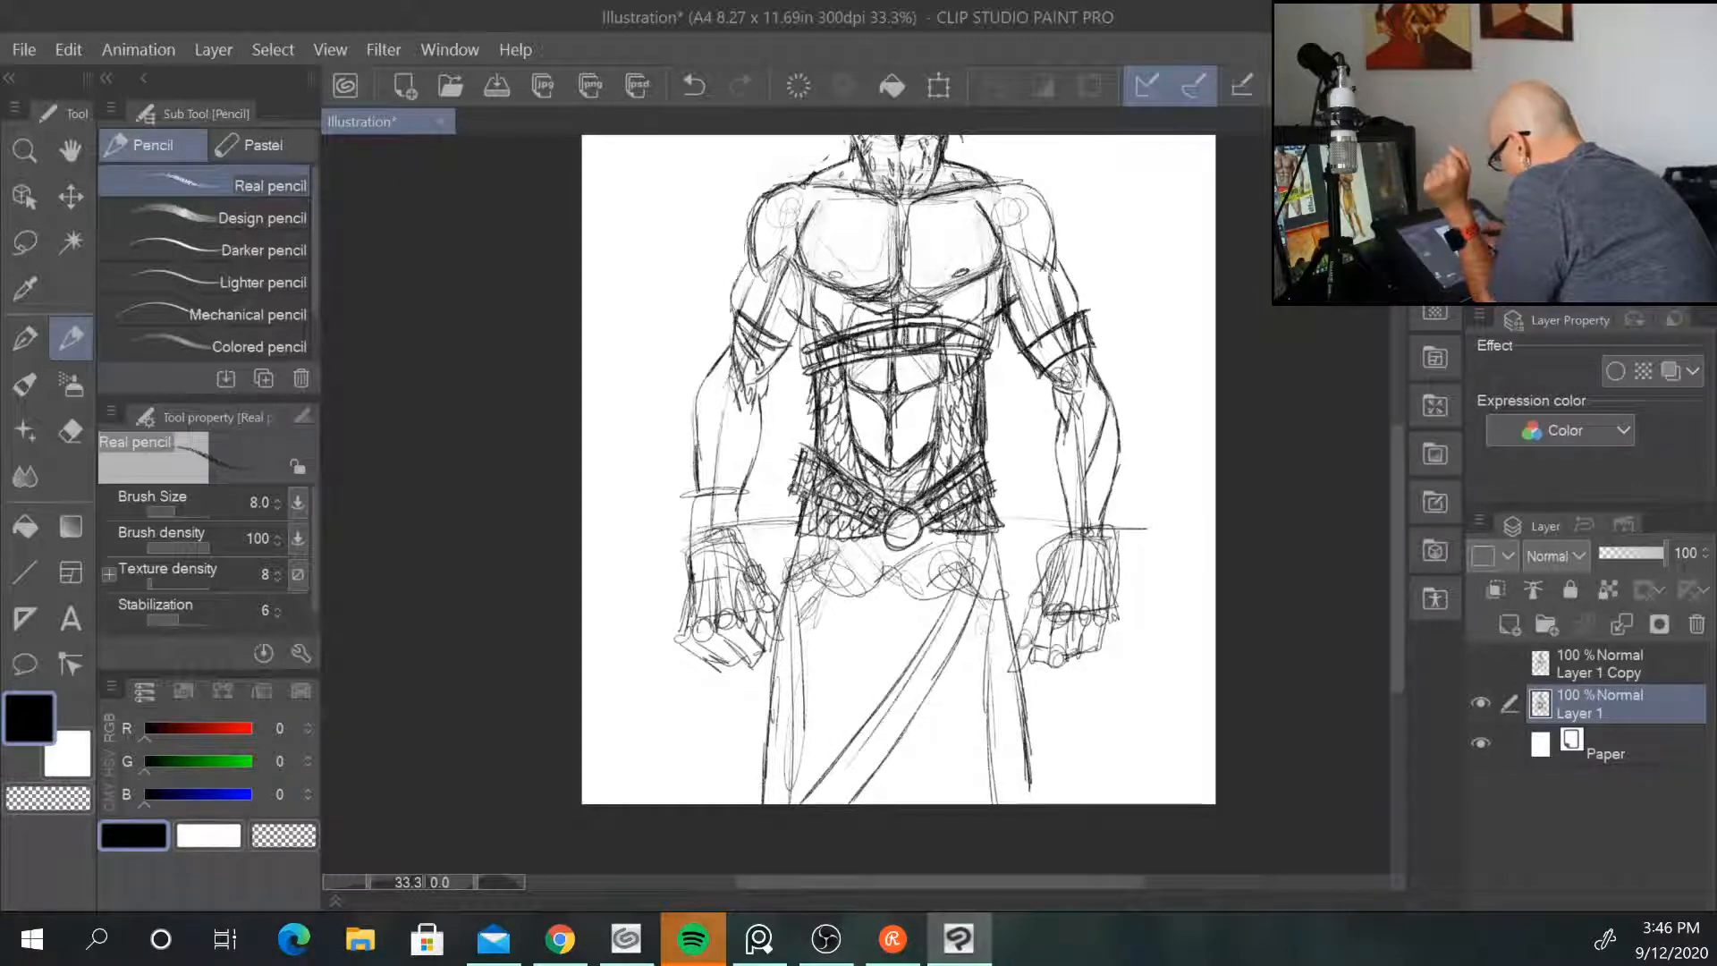
Step: Draw pointed cloth strips hanging from the belt buckle over the front of the skirt
mouse_move(886, 547)
left_mouse_down()
mouse_move(863, 648)
mouse_move(898, 682)
mouse_move(930, 649)
mouse_move(898, 691)
left_mouse_up()
left_click_drag(898, 688, 874, 651)
left_click_drag(930, 557, 926, 606)
mouse_move(919, 516)
left_mouse_down()
mouse_move(918, 547)
mouse_move(829, 612)
left_mouse_up()
mouse_move(878, 553)
left_mouse_down()
mouse_move(831, 611)
mouse_move(836, 643)
mouse_move(879, 616)
mouse_move(867, 630)
left_mouse_up()
mouse_move(885, 538)
left_mouse_down()
mouse_move(860, 568)
mouse_move(961, 610)
left_mouse_up()
mouse_move(936, 558)
left_mouse_down()
mouse_move(971, 617)
mouse_move(956, 633)
left_mouse_up()
mouse_move(919, 545)
left_mouse_down()
mouse_move(967, 617)
mouse_move(950, 599)
left_mouse_up()
left_click_drag(922, 525, 930, 624)
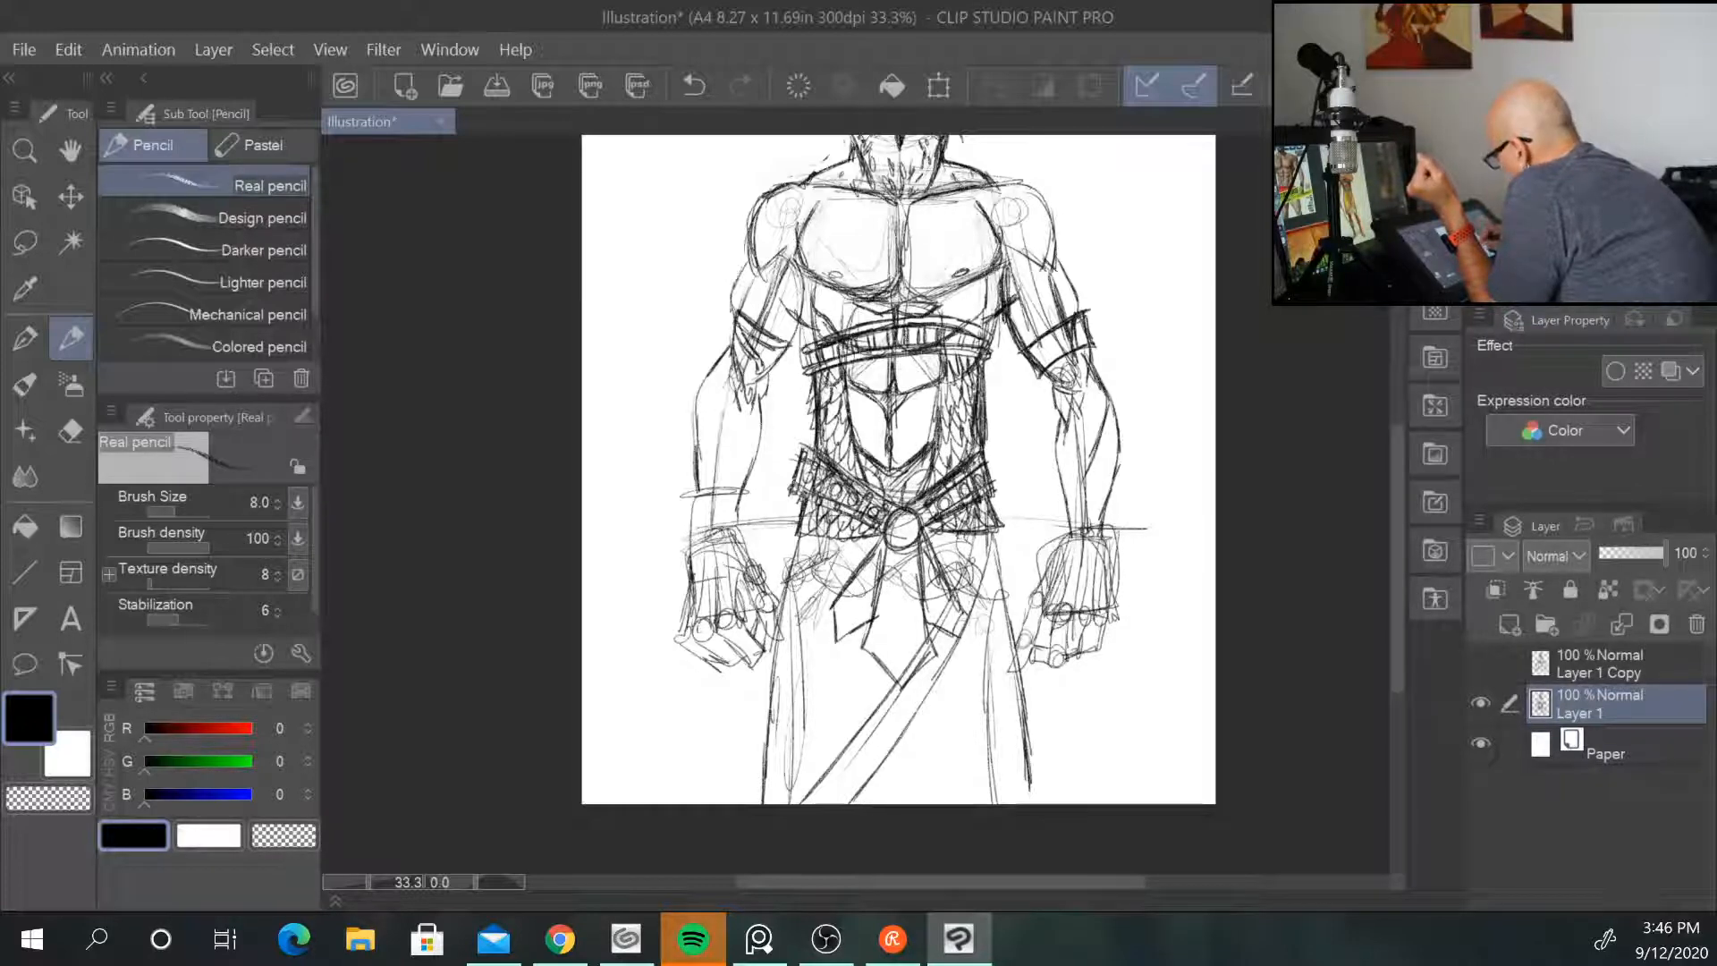
Step: Add an underlying cloth panel with fold lines below the skirt's diagonal overlap and darken the skirt's right edge
mouse_move(917, 716)
left_mouse_down()
mouse_move(1010, 803)
mouse_move(994, 747)
mouse_move(1035, 803)
mouse_move(996, 744)
mouse_move(927, 803)
left_mouse_up()
left_click_drag(935, 745, 949, 802)
left_click_drag(921, 737, 860, 803)
left_click_drag(992, 549, 1021, 732)
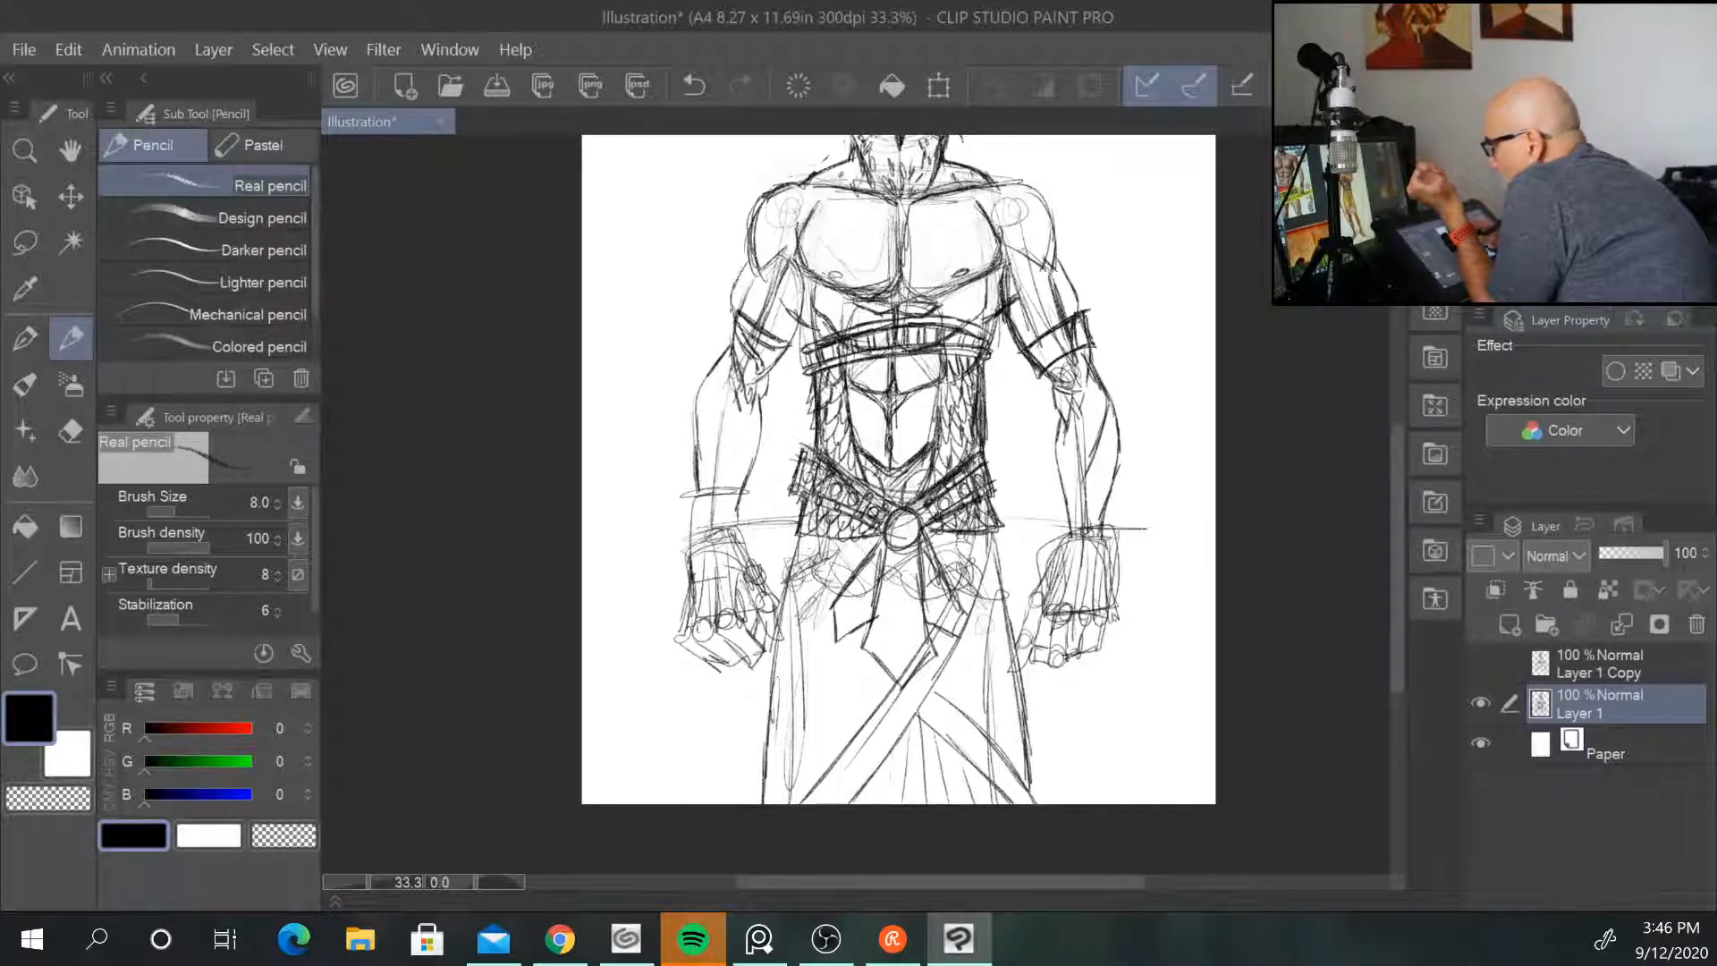
Step: Draw long diagonal fold lines across the left half of the skirt from the hip down to the overlap edge
left_click_drag(818, 547, 802, 615)
left_click_drag(835, 644, 881, 704)
left_click_drag(791, 589, 849, 739)
left_click_drag(794, 629, 856, 748)
left_click_drag(778, 634, 838, 769)
left_click_drag(774, 696, 815, 784)
left_click_drag(778, 721, 820, 796)
left_click_drag(771, 749, 798, 802)
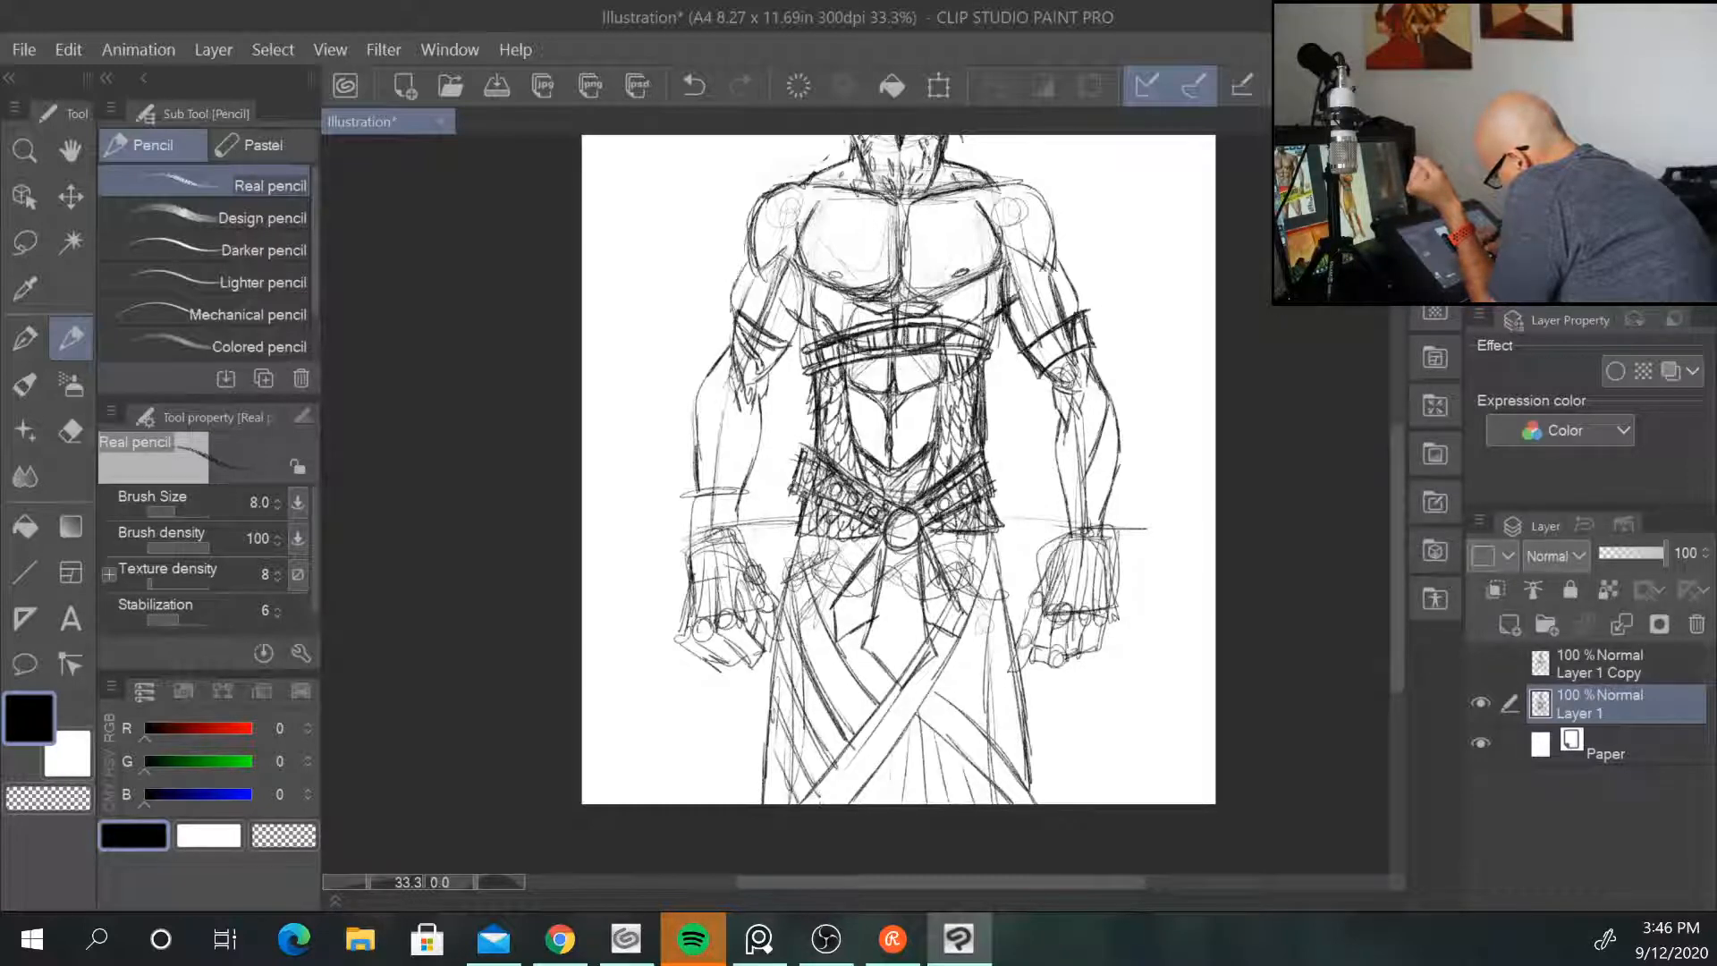
mouse_move(841, 533)
left_mouse_down()
mouse_move(808, 599)
mouse_move(832, 575)
left_mouse_up()
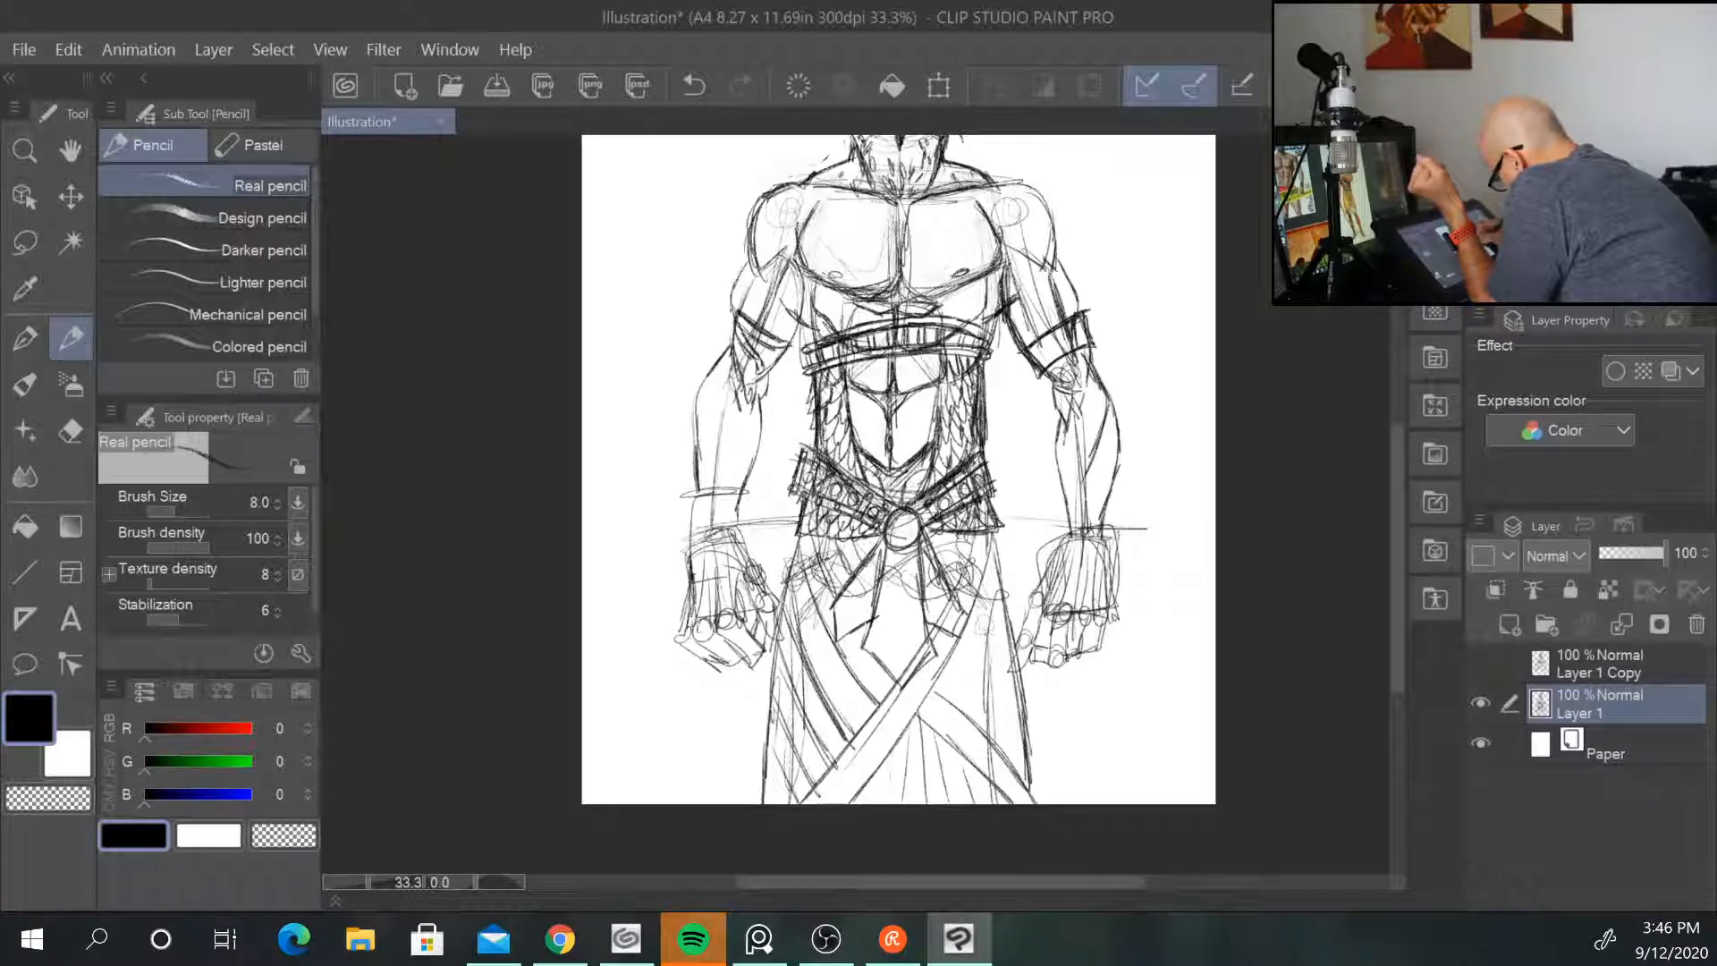
Step: Draw diagonal fold lines across the right half of the skirt from the hip down to its outer edge
left_click_drag(960, 639, 1021, 741)
left_click_drag(955, 655, 1026, 780)
left_click_drag(945, 666, 989, 737)
left_click_drag(988, 629, 1016, 694)
mouse_move(971, 533)
left_mouse_down()
mouse_move(955, 589)
mouse_move(989, 645)
left_mouse_up()
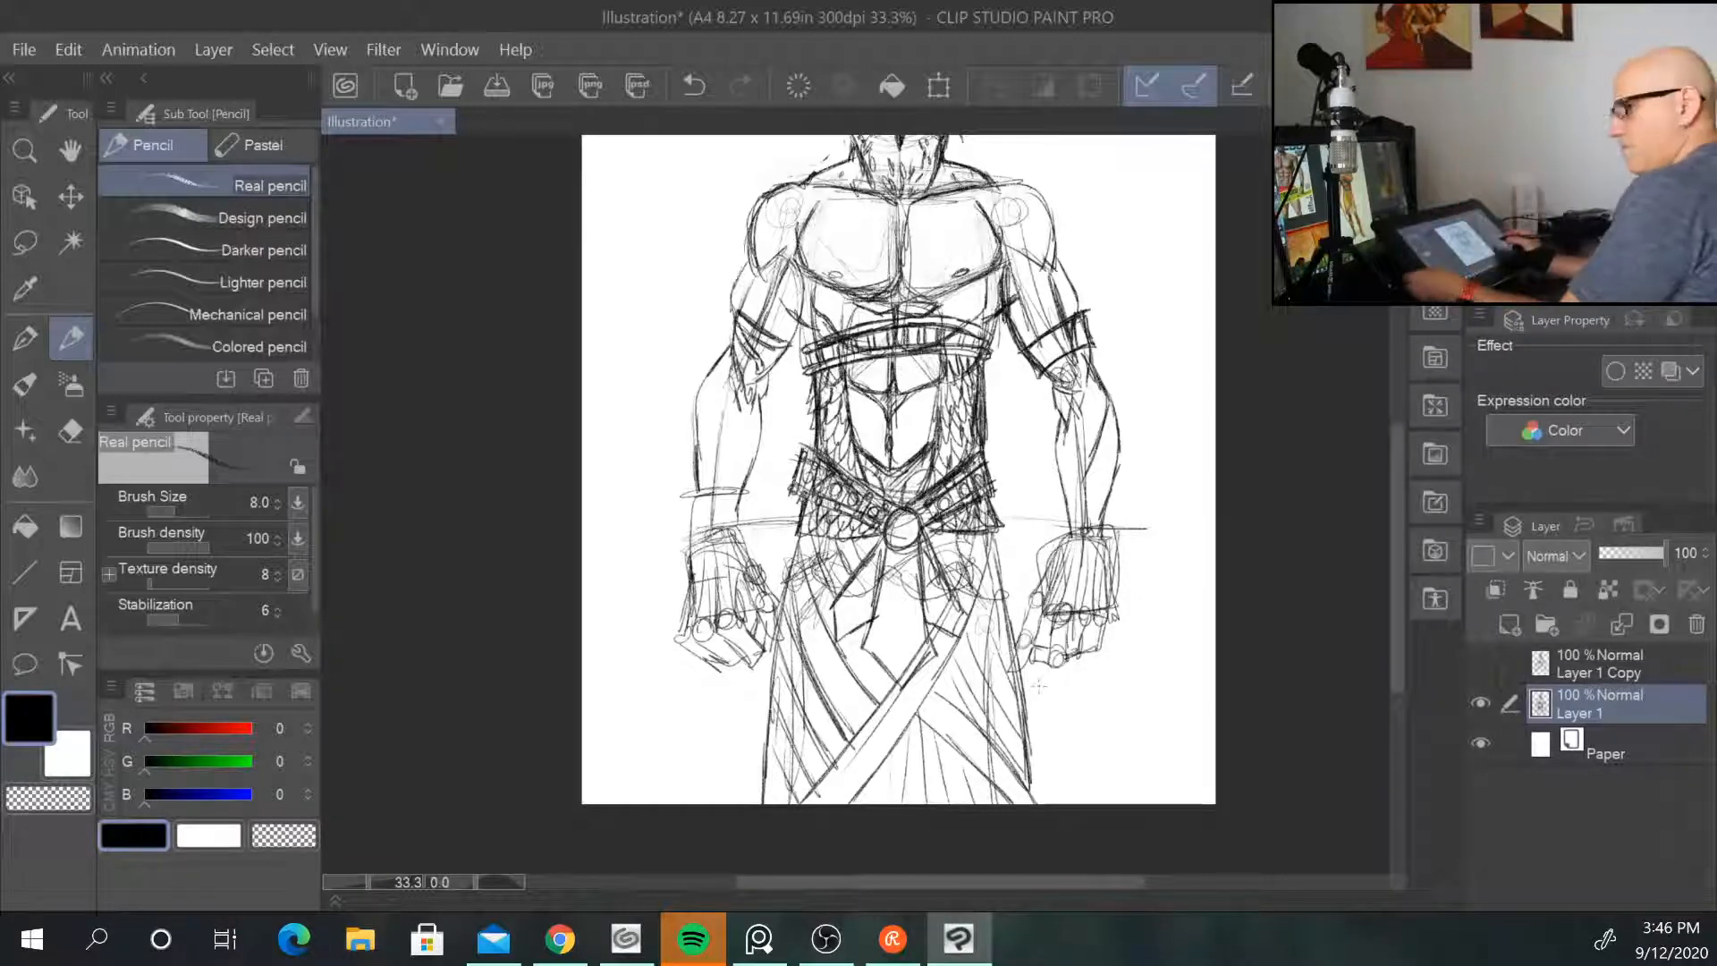
Step: Examine the whole figure and its costume, including a close look at the forearm and wrist on the right
scroll(1039, 685, "down", 1)
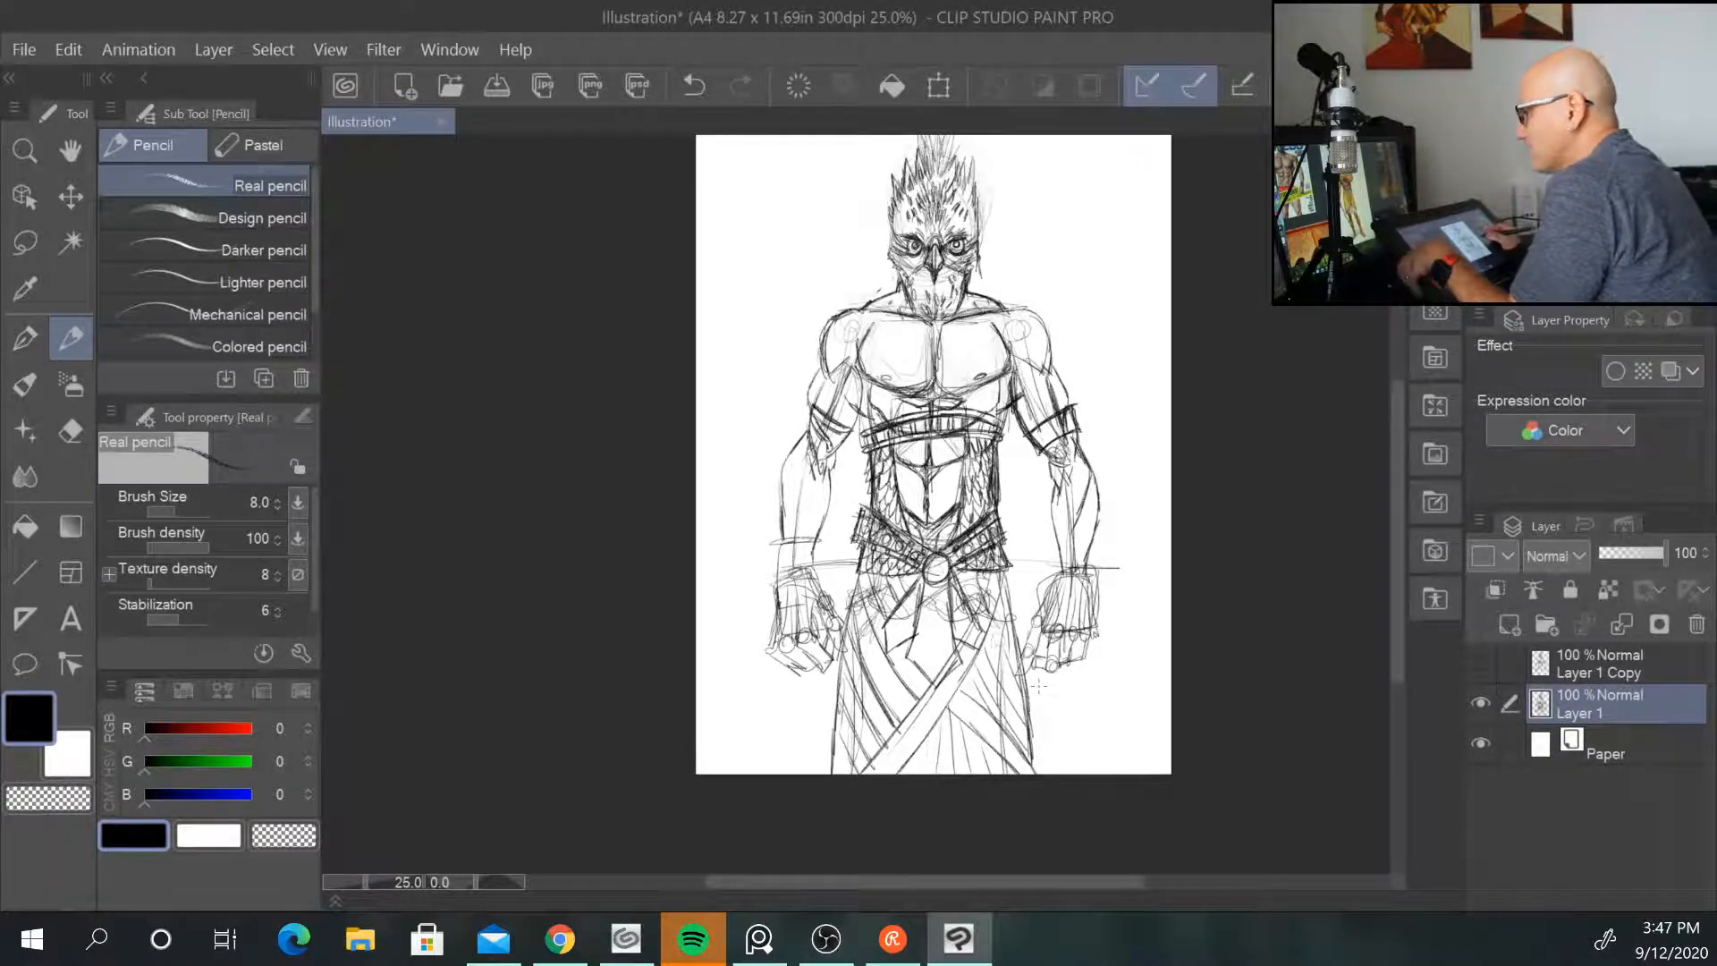
scroll(1114, 519, "up", 1)
scroll(1115, 523, "down", 1)
scroll(1114, 525, "up", 3)
scroll(1113, 525, "up", 1)
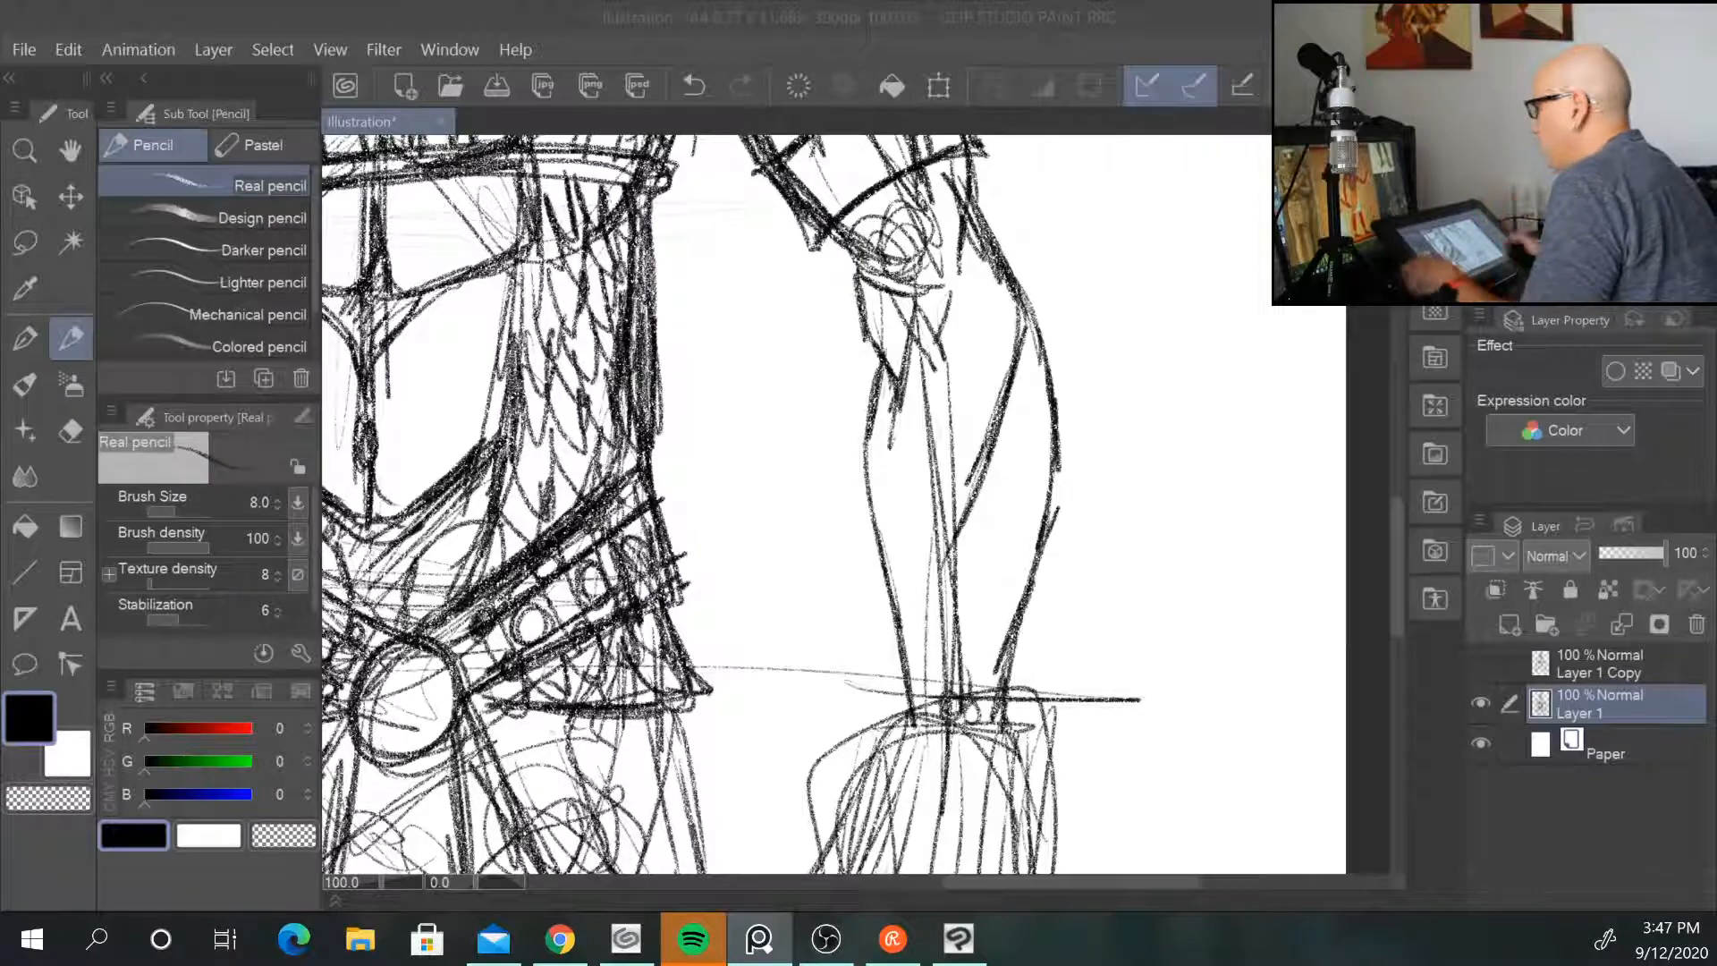
left_click(976, 499)
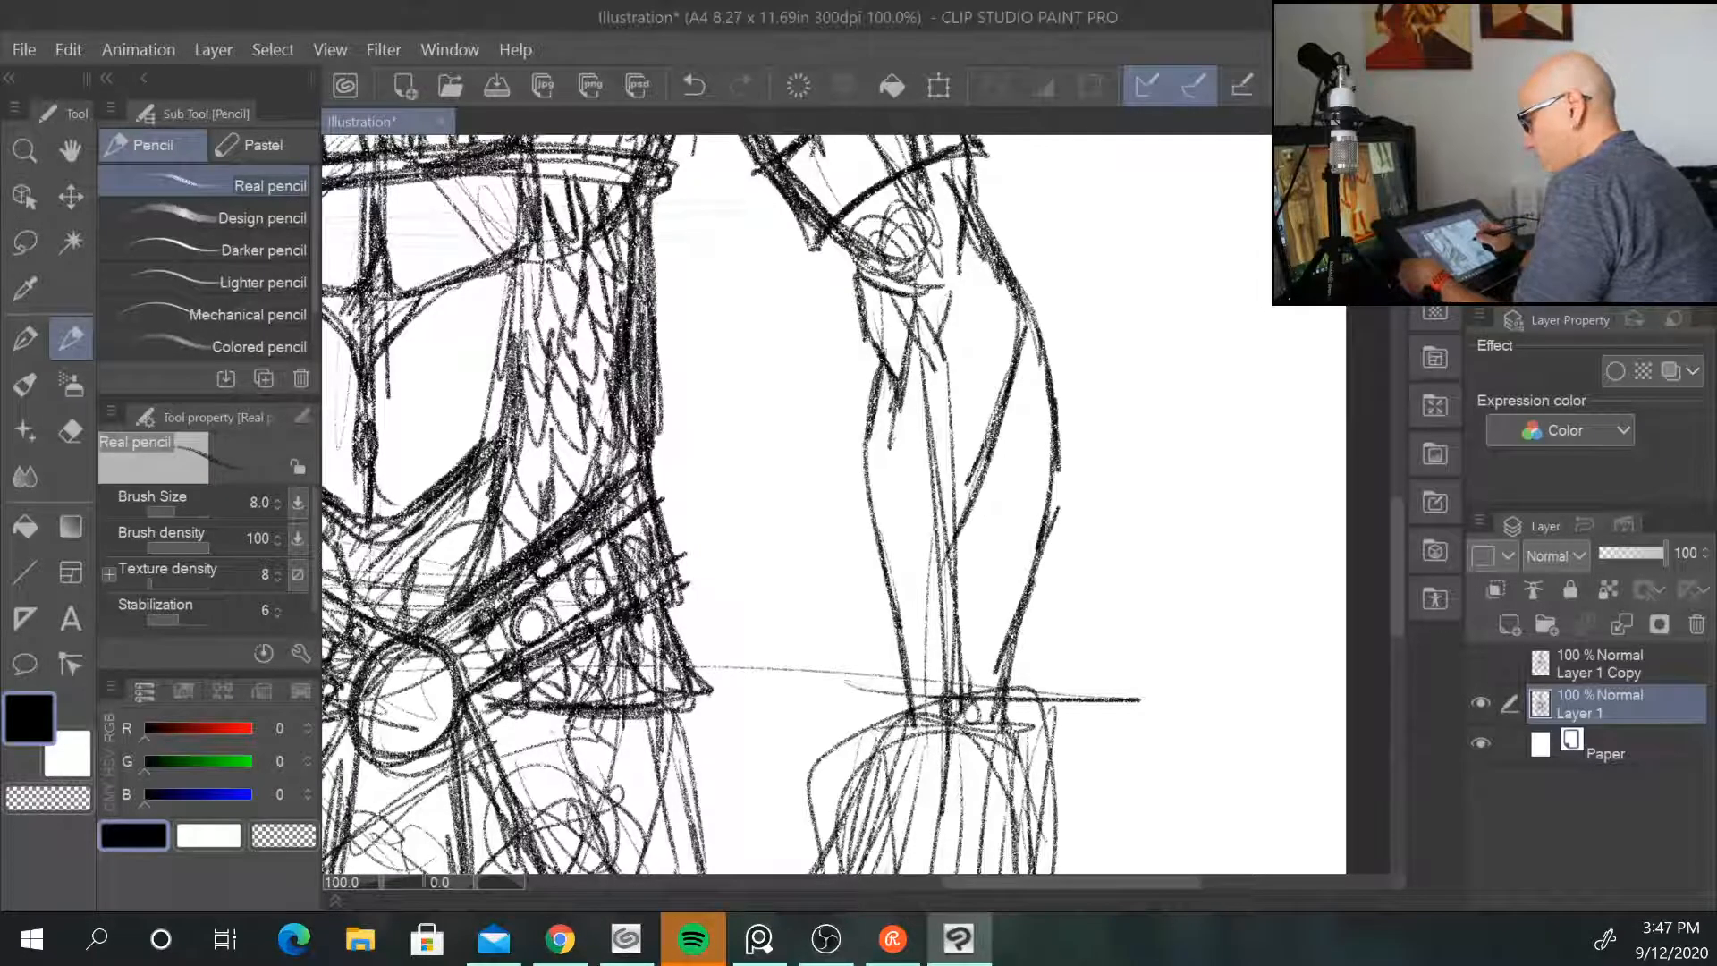
scroll(975, 498, "up", 2)
scroll(971, 495, "down", 5)
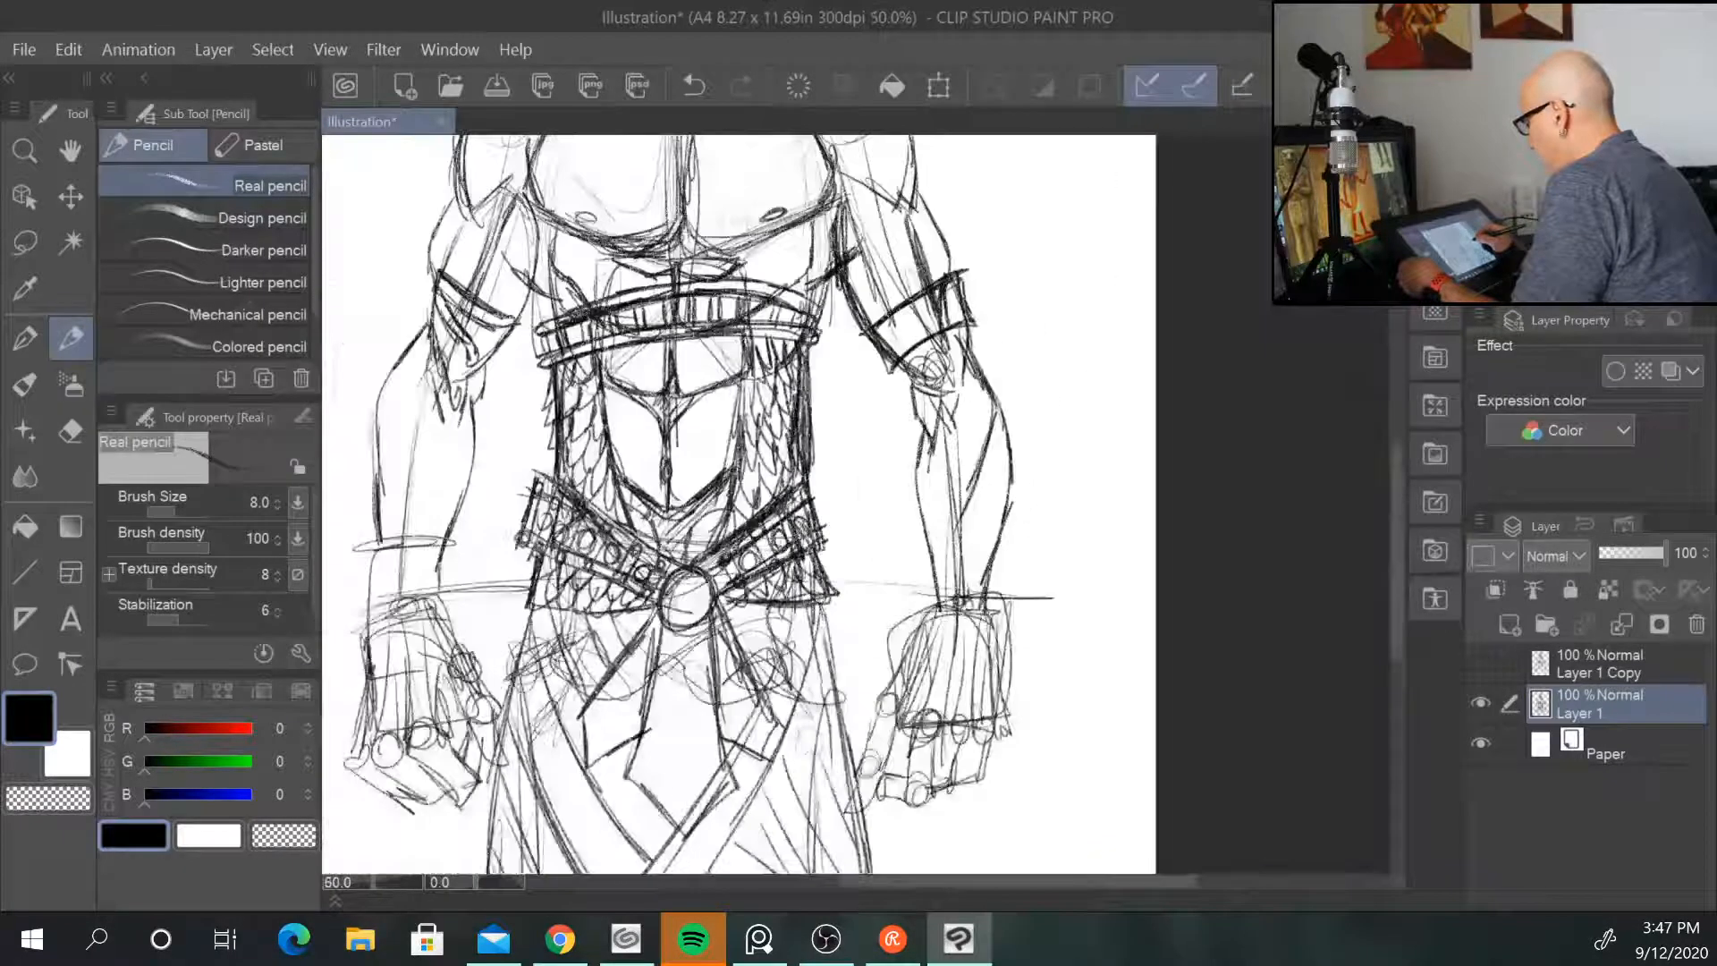
Step: Draw the outline of a broad collar from the neck out to pointed shoulder tips and curving across the upper chest
left_click_drag(1017, 399, 1020, 605)
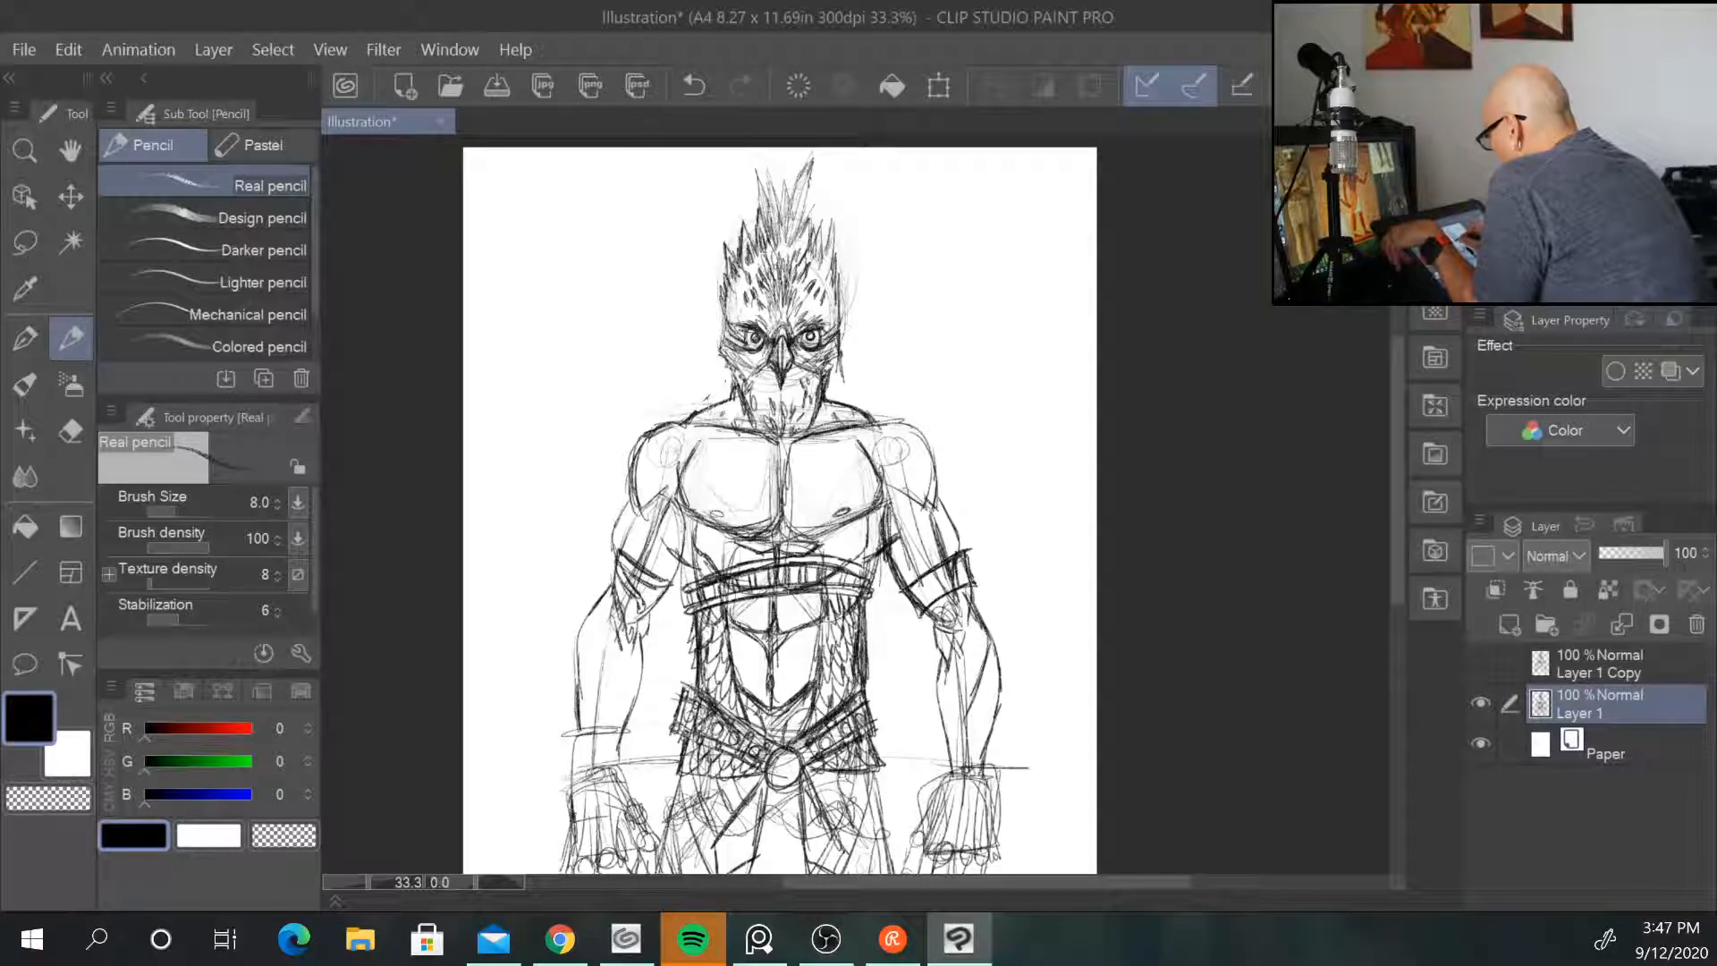
mouse_move(700, 410)
left_mouse_down()
mouse_move(657, 430)
mouse_move(701, 488)
mouse_move(731, 491)
mouse_move(768, 439)
mouse_move(809, 456)
mouse_move(868, 427)
left_mouse_up()
mouse_move(825, 441)
left_mouse_down()
mouse_move(871, 417)
mouse_move(858, 430)
left_mouse_up()
mouse_move(810, 450)
left_mouse_down()
mouse_move(875, 416)
mouse_move(881, 487)
mouse_move(724, 501)
mouse_move(894, 478)
left_mouse_up()
mouse_move(699, 411)
left_mouse_down()
mouse_move(635, 426)
mouse_move(645, 467)
left_mouse_up()
left_click_drag(753, 431, 822, 455)
mouse_move(823, 437)
left_mouse_down()
mouse_move(844, 449)
mouse_move(873, 429)
left_mouse_up()
left_click_drag(756, 451, 788, 436)
mouse_move(873, 484)
left_mouse_down()
mouse_move(769, 499)
mouse_move(679, 465)
mouse_move(709, 480)
left_mouse_up()
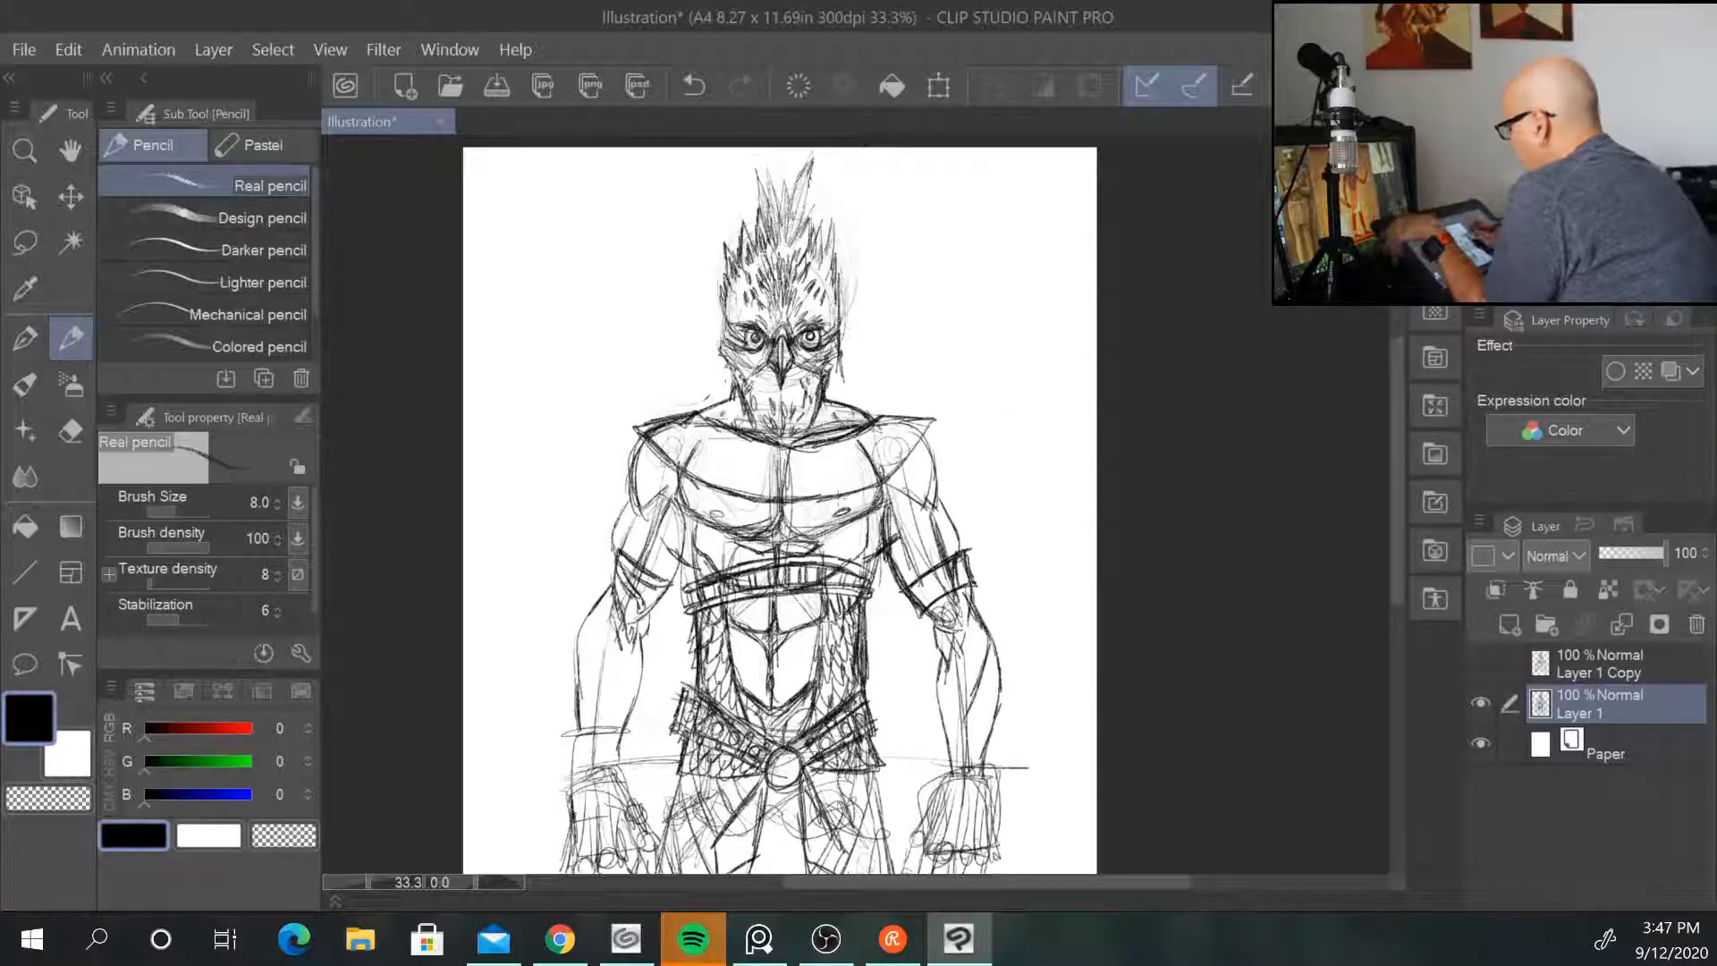
Step: Fill the broad collar with radiating pleat lines from shoulder to shoulder and darken its edge at the left of the neck
left_click_drag(715, 430, 676, 463)
mouse_move(704, 425)
left_mouse_down()
mouse_move(672, 463)
mouse_move(655, 448)
mouse_move(718, 492)
left_mouse_up()
left_click_drag(763, 439, 723, 493)
left_click_drag(769, 452, 750, 501)
left_click_drag(778, 443, 763, 498)
left_click_drag(794, 452, 787, 498)
left_click_drag(809, 452, 800, 498)
left_click_drag(814, 487, 805, 509)
left_click_drag(828, 451, 814, 501)
left_click_drag(830, 446, 802, 501)
left_click_drag(841, 439, 819, 493)
left_click_drag(849, 447, 818, 494)
left_click_drag(870, 438, 842, 487)
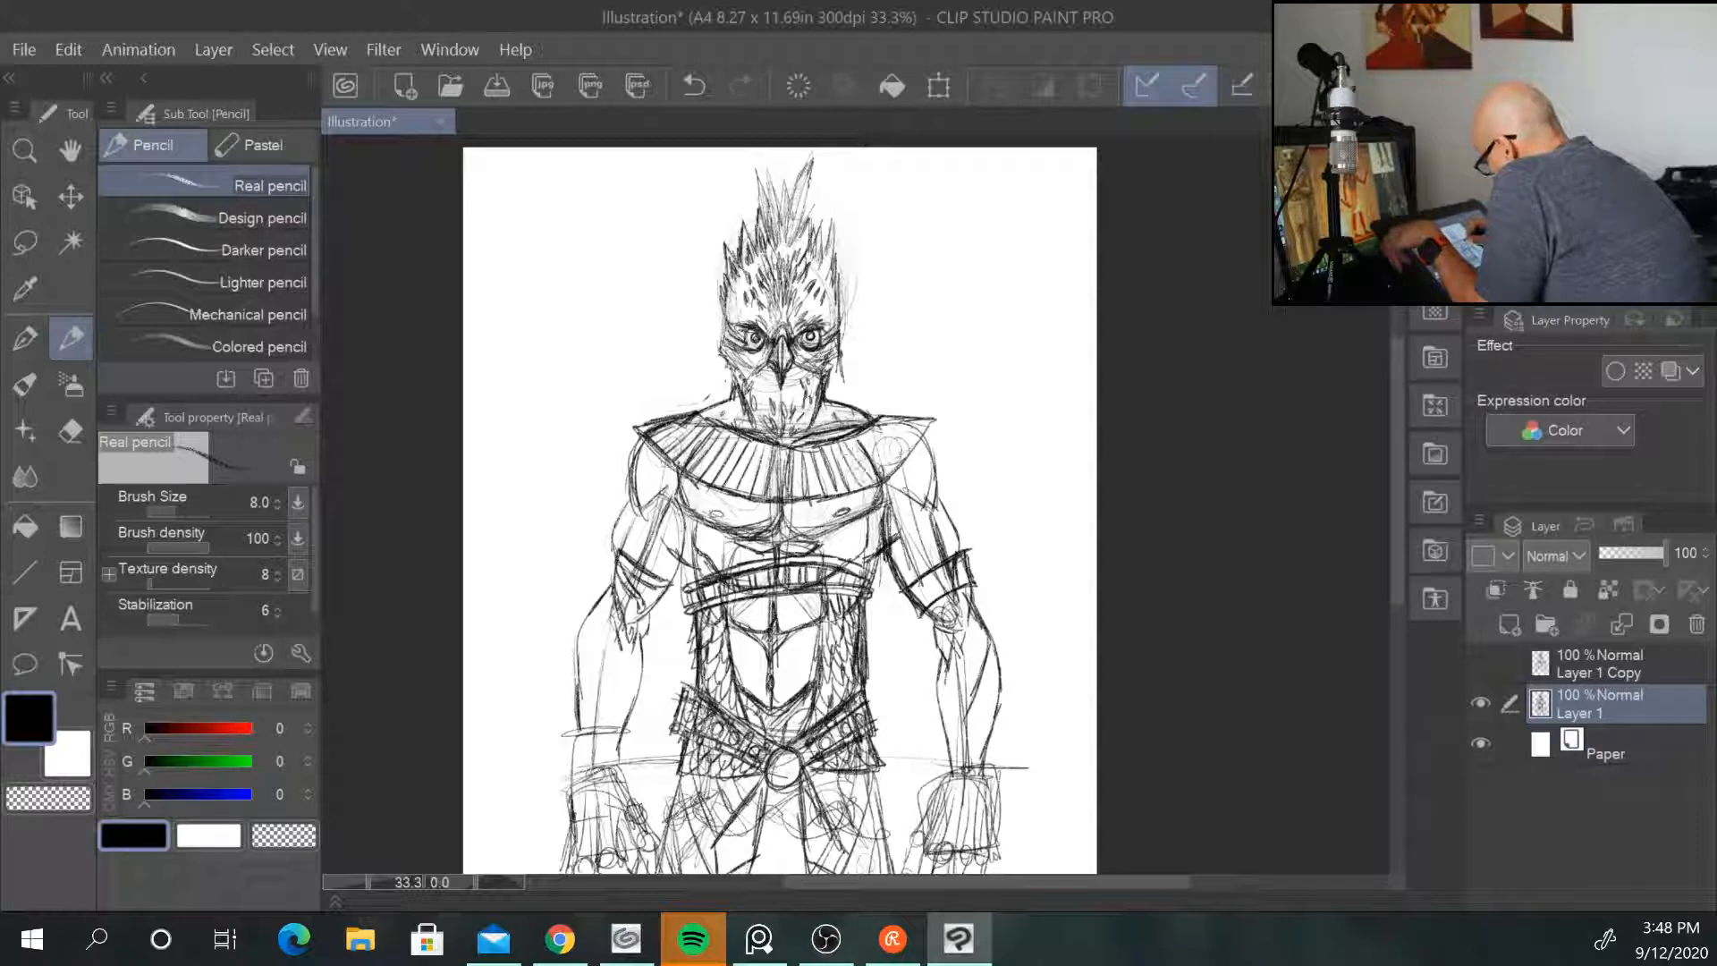
left_click_drag(885, 434, 854, 488)
left_click_drag(897, 447, 865, 465)
mouse_move(905, 430)
left_mouse_down()
mouse_move(868, 468)
mouse_move(869, 452)
left_mouse_up()
mouse_move(919, 417)
left_mouse_down()
mouse_move(887, 444)
mouse_move(906, 452)
left_mouse_up()
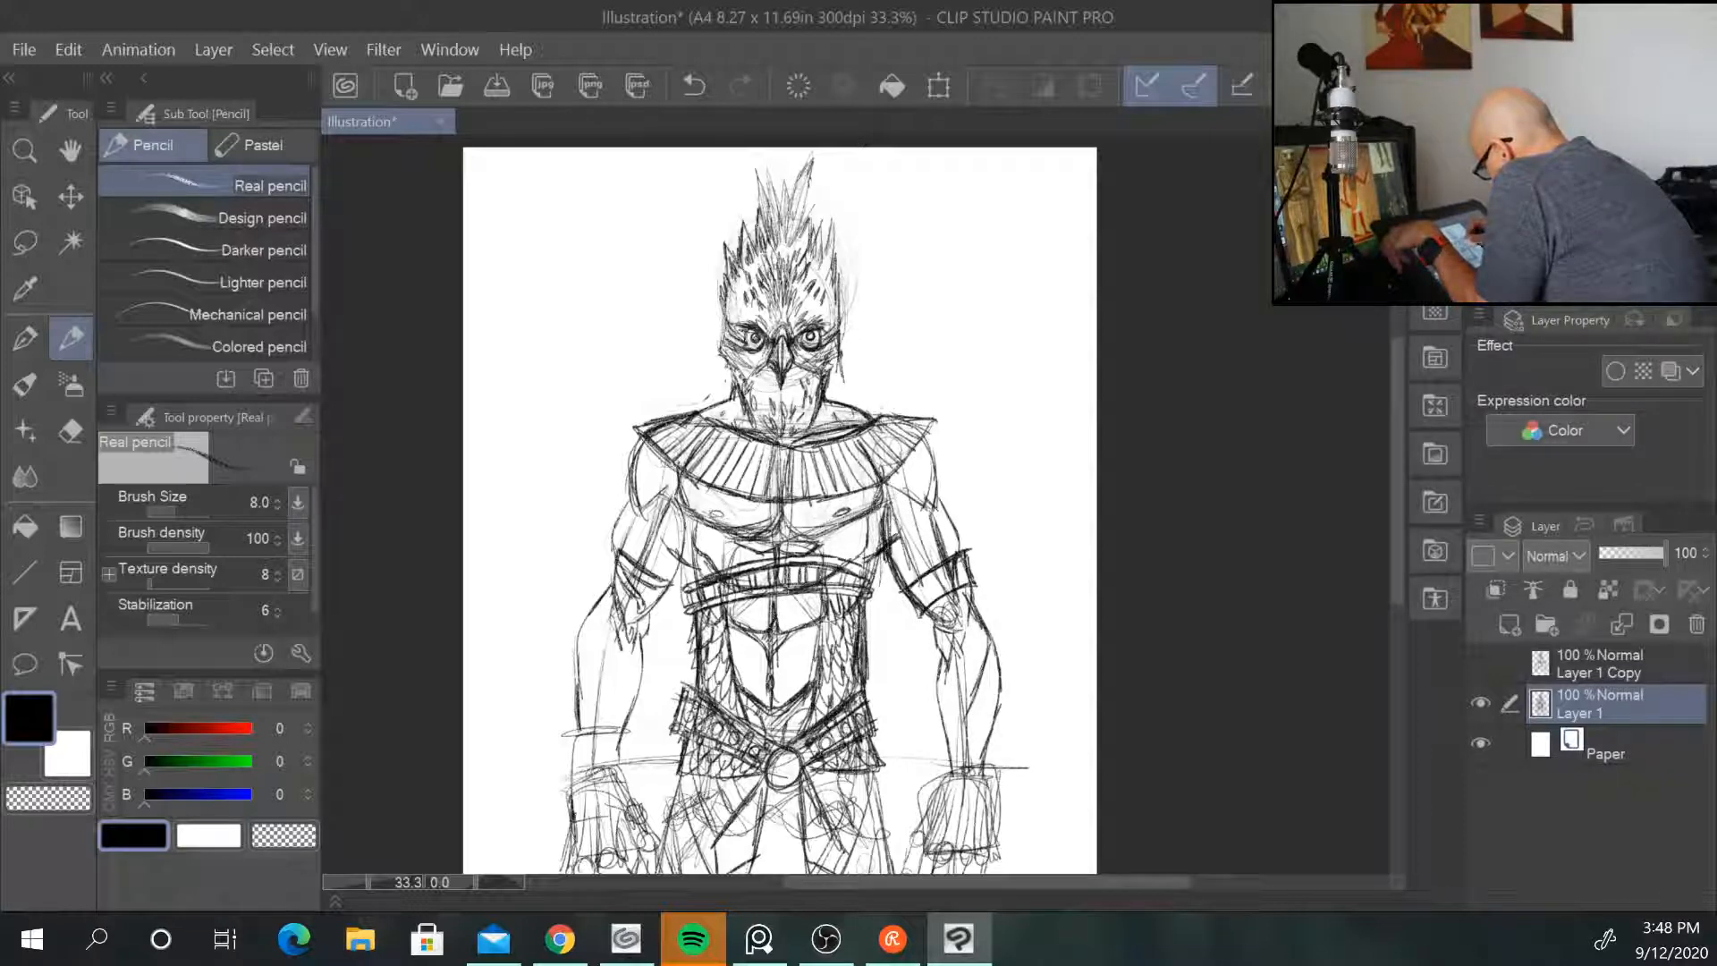
left_click_drag(735, 400, 677, 429)
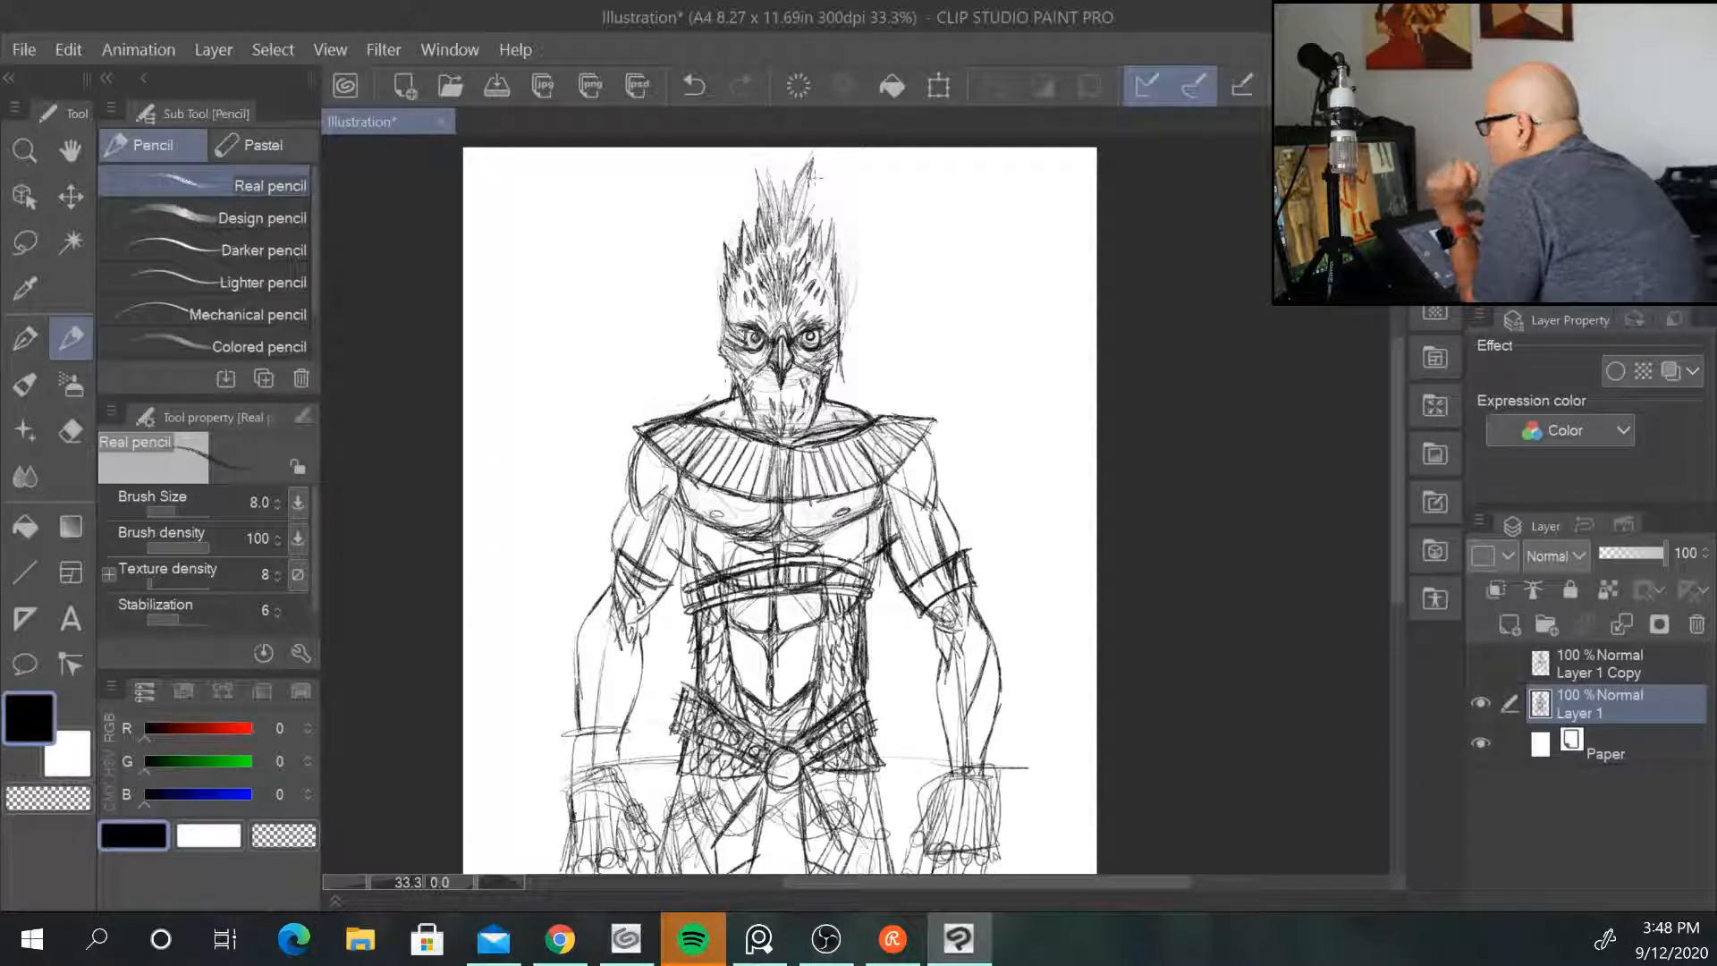
Step: Draw the outer edges of a headcloth slanting from both sides of the head down to the shoulders
left_click_drag(725, 304, 693, 381)
left_click_drag(716, 344, 690, 407)
left_click_drag(833, 296, 845, 318)
left_click_drag(839, 324, 872, 408)
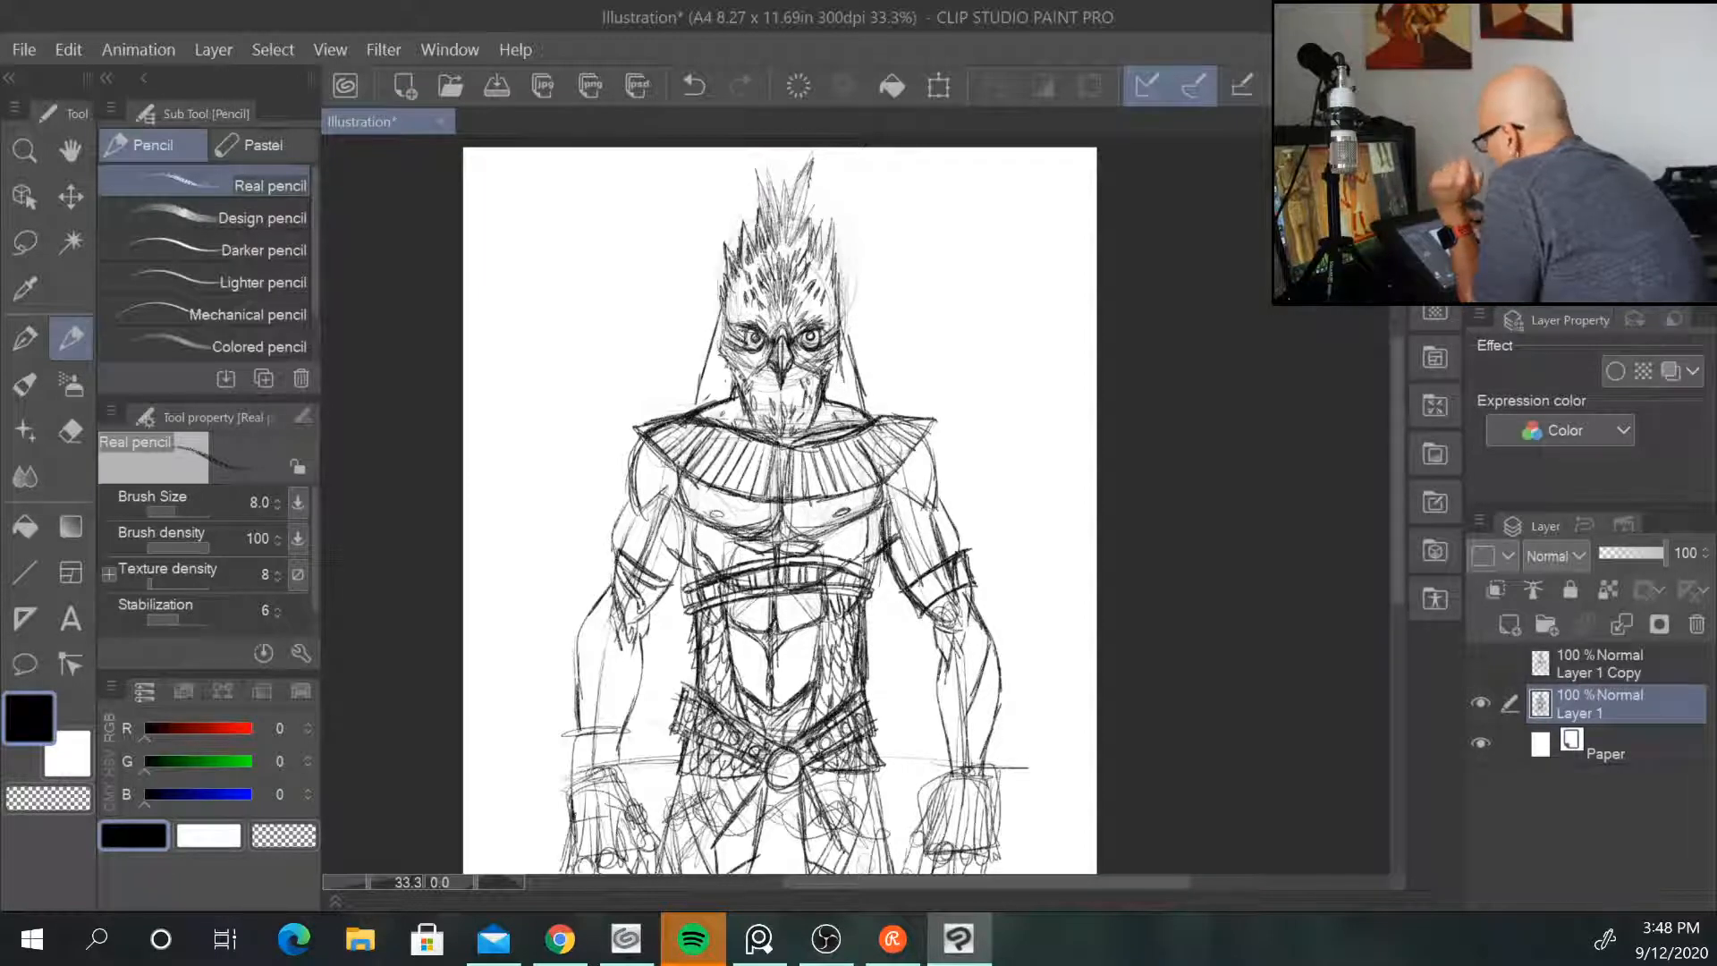
Step: Draw two long headdress strips hanging from beside the face over the collar onto the chest
left_click_drag(720, 338, 712, 510)
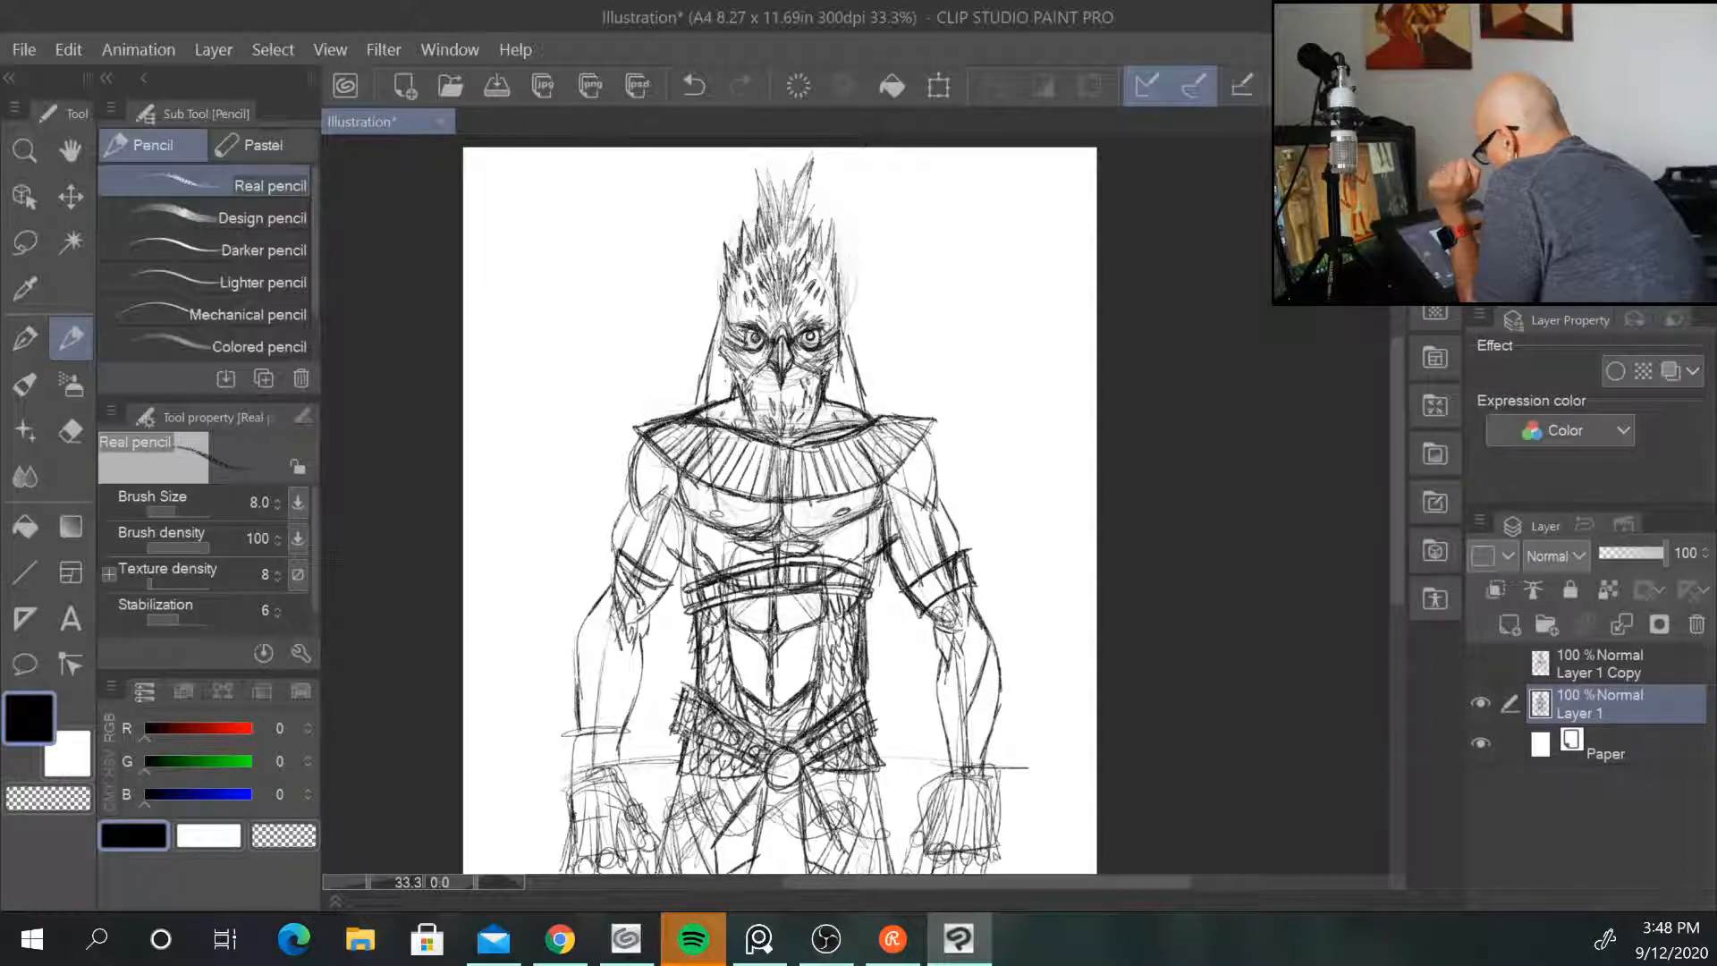
left_click_drag(725, 359, 739, 480)
left_click_drag(744, 403, 716, 522)
left_click_drag(703, 444, 715, 518)
left_click_drag(726, 366, 733, 461)
left_click_drag(825, 404, 818, 474)
left_click_drag(822, 407, 811, 492)
left_click_drag(847, 336, 851, 487)
mouse_move(849, 438)
left_mouse_down()
mouse_move(831, 515)
mouse_move(805, 519)
mouse_move(836, 514)
left_mouse_up()
mouse_move(851, 374)
left_mouse_down()
mouse_move(841, 461)
mouse_move(845, 420)
left_mouse_up()
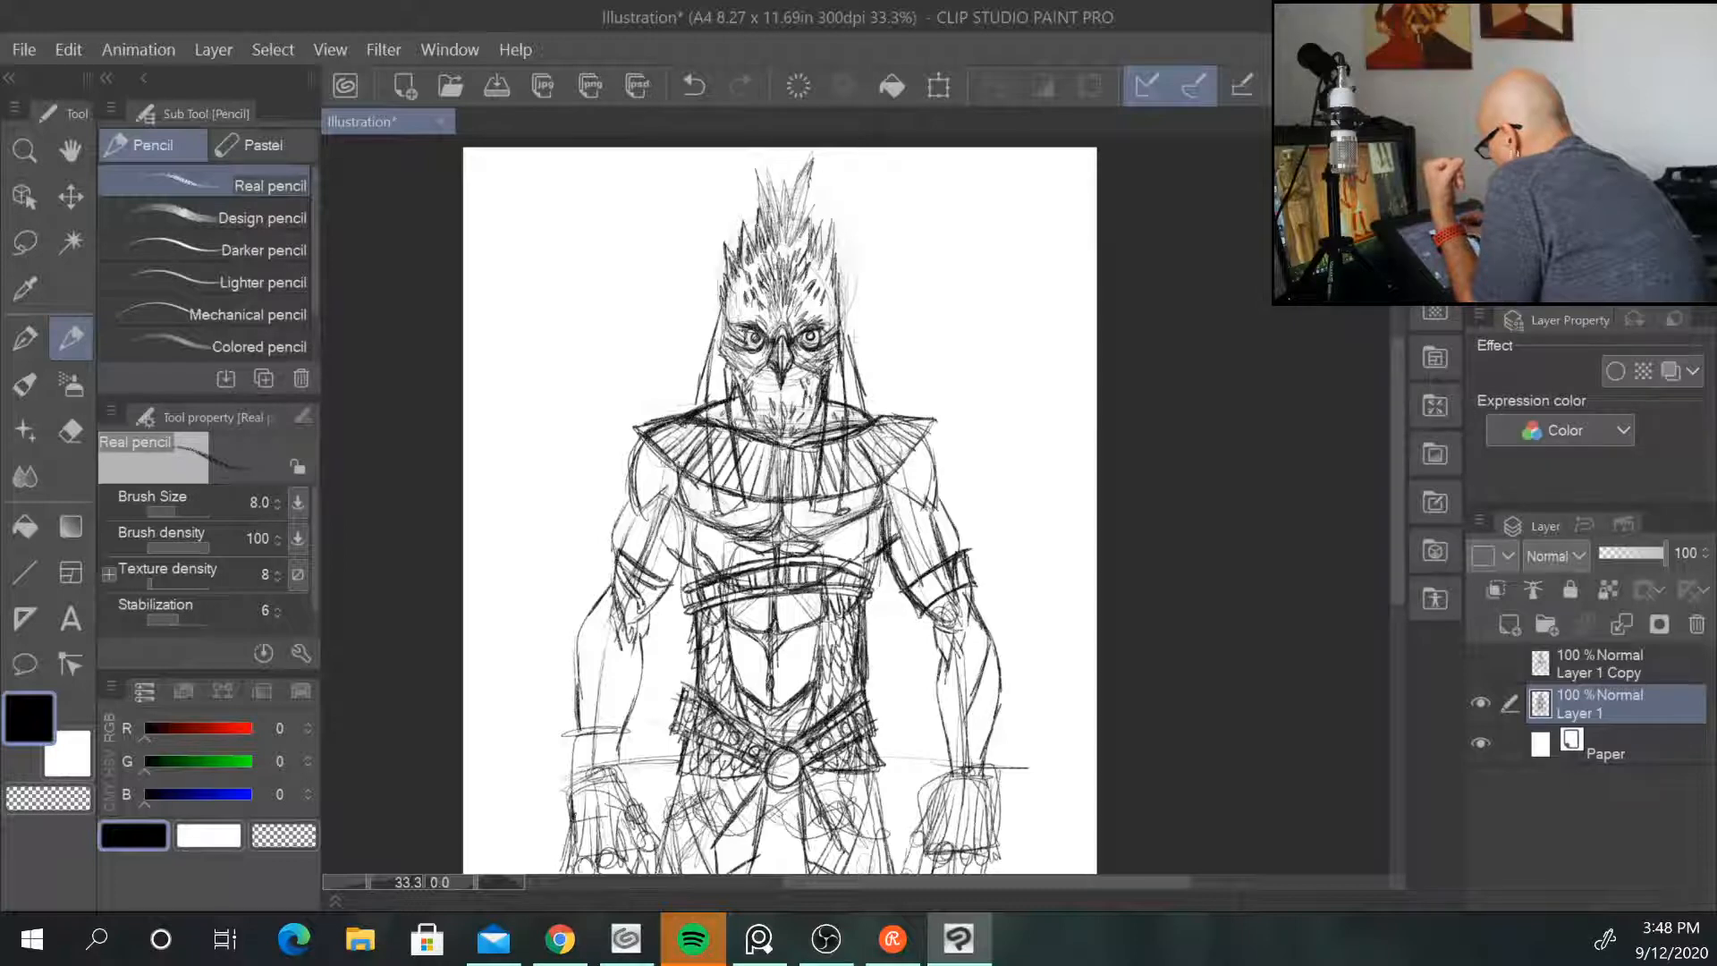
Step: Strengthen the headcloth's right edge and add small angular corners at both sides of the head
left_click_drag(848, 336, 867, 412)
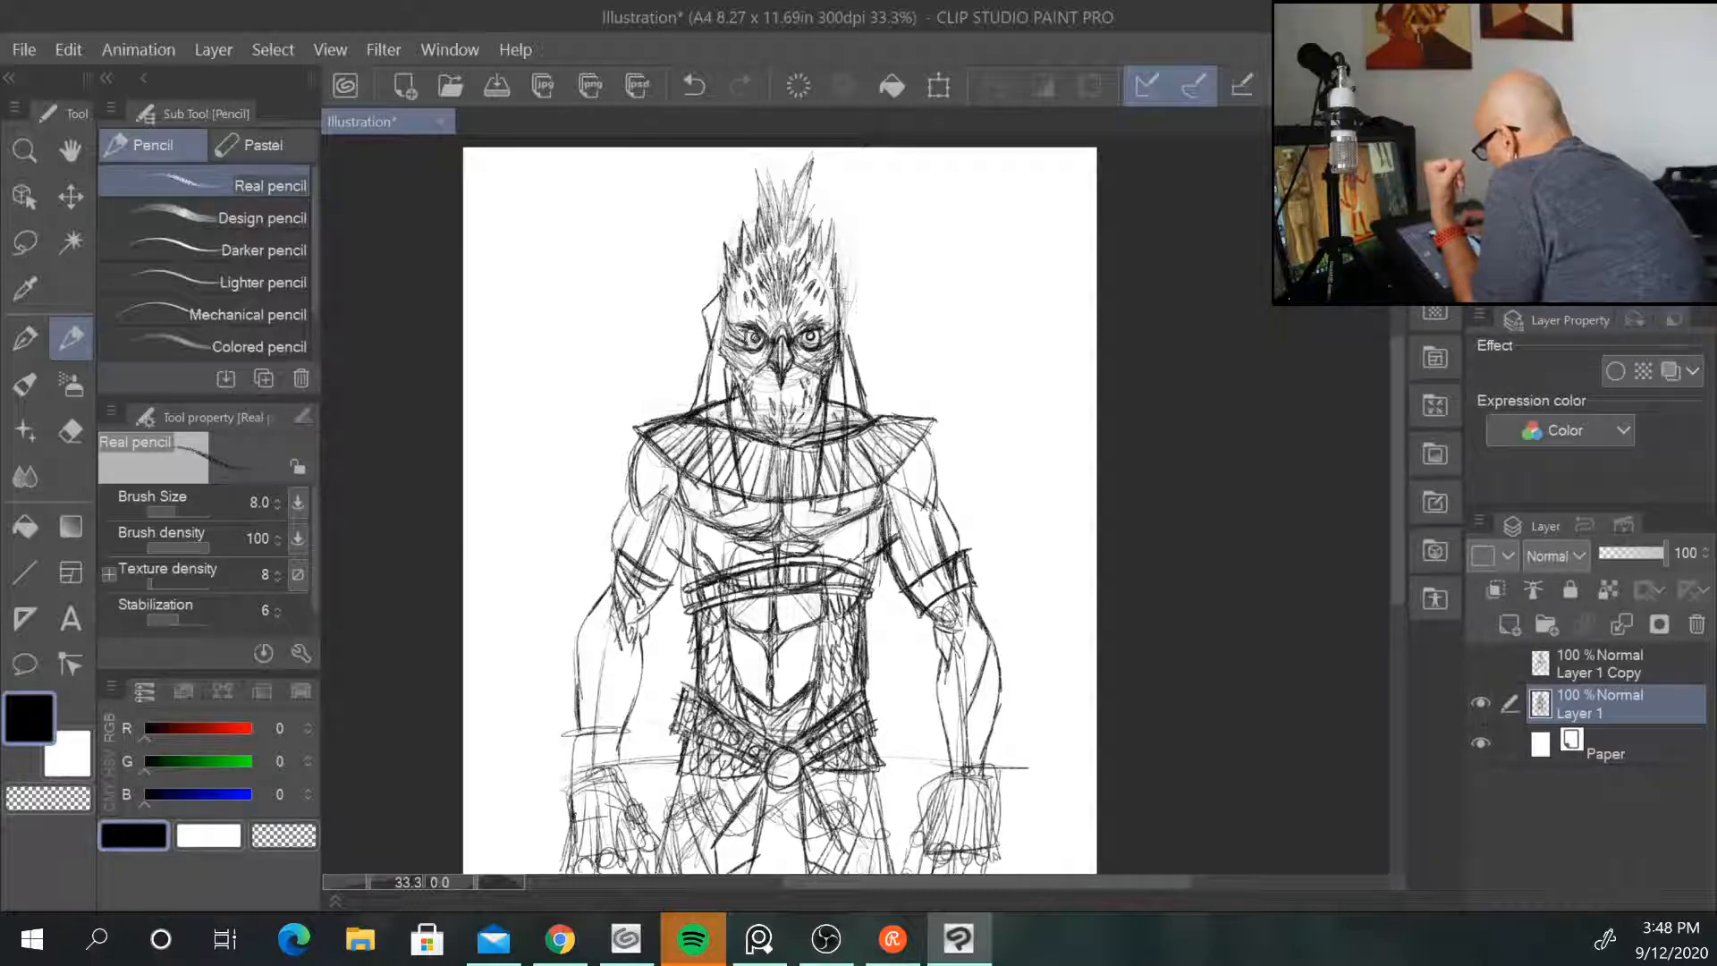
left_click_drag(845, 322, 851, 354)
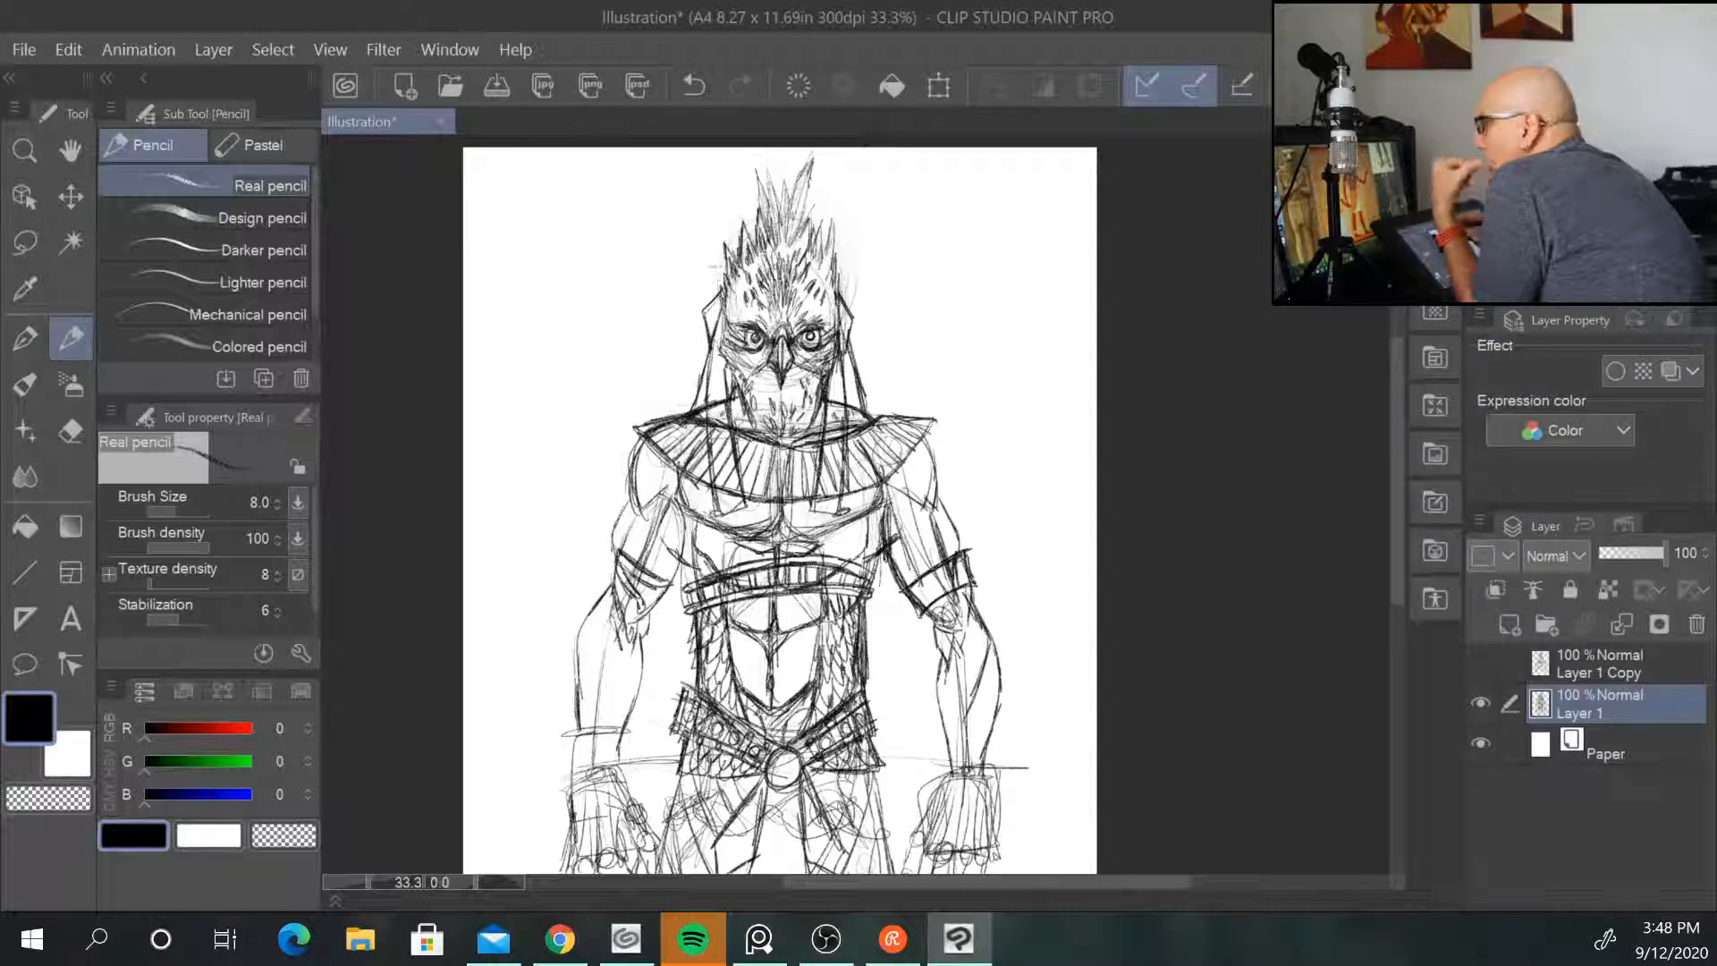
left_click_drag(722, 304, 706, 317)
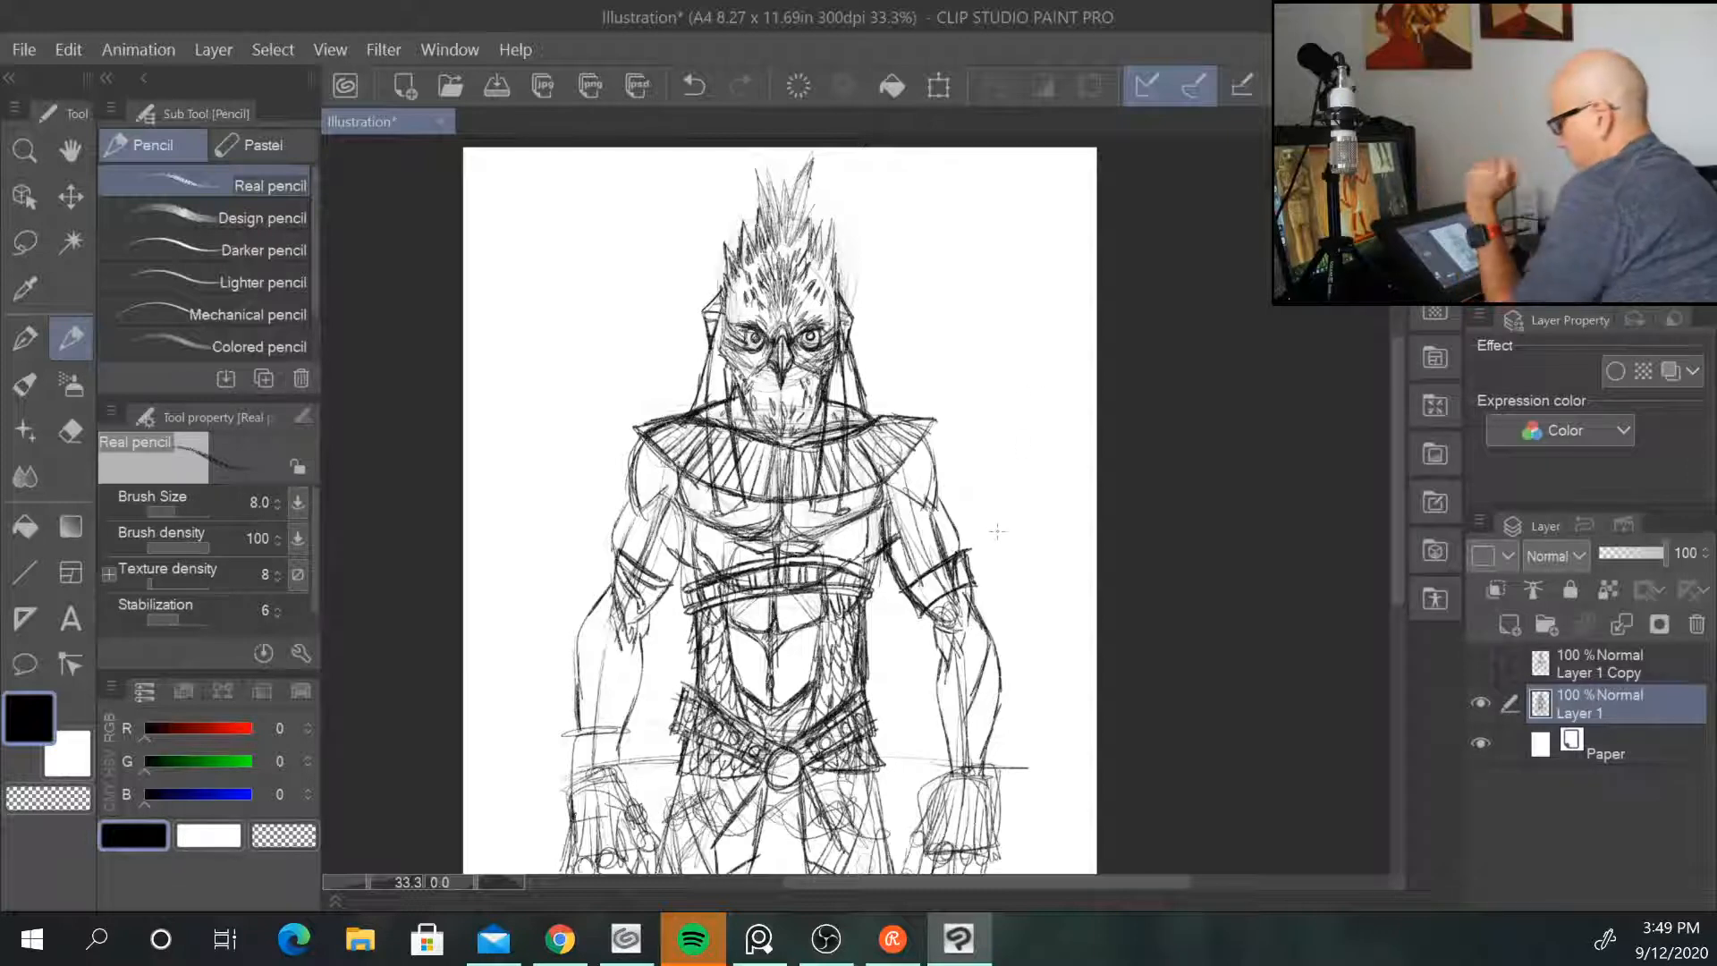
Step: Erase the collar and neck lines showing through the two hanging headdress strips
scroll(985, 537, "up", 1)
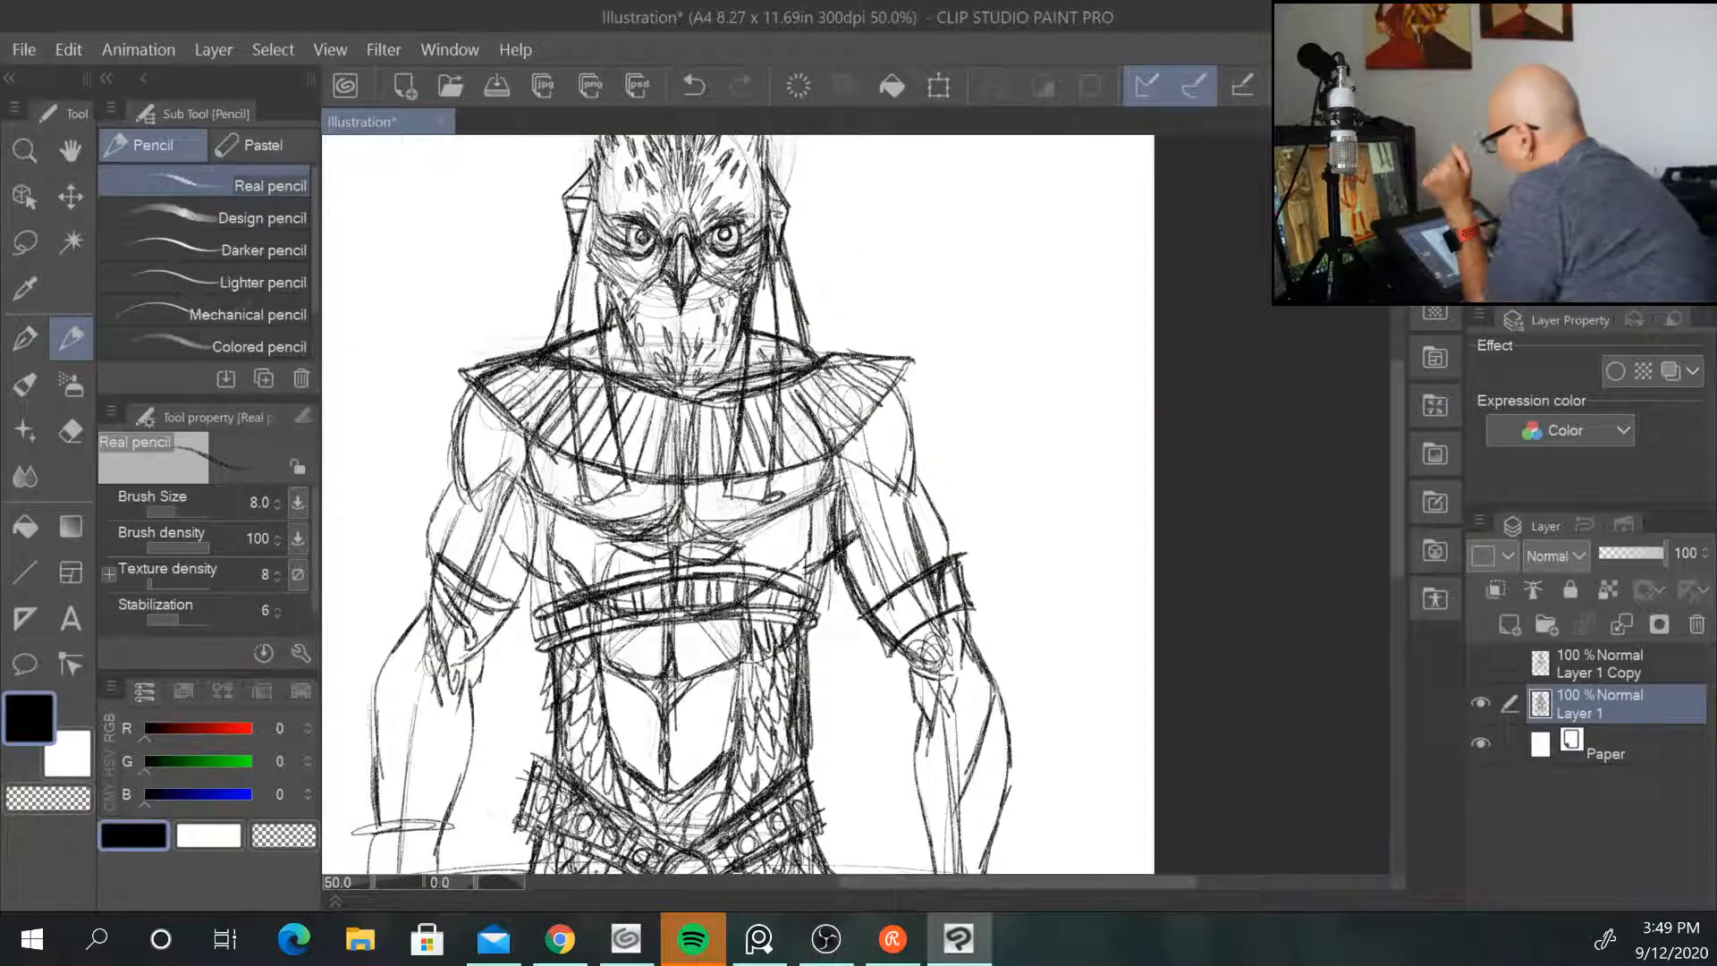
mouse_move(595, 380)
left_mouse_down()
mouse_move(597, 333)
mouse_move(595, 409)
mouse_move(588, 322)
mouse_move(599, 465)
left_mouse_up()
mouse_move(759, 410)
left_mouse_down()
mouse_move(765, 318)
mouse_move(756, 479)
mouse_move(747, 443)
mouse_move(769, 414)
mouse_move(761, 450)
left_mouse_up()
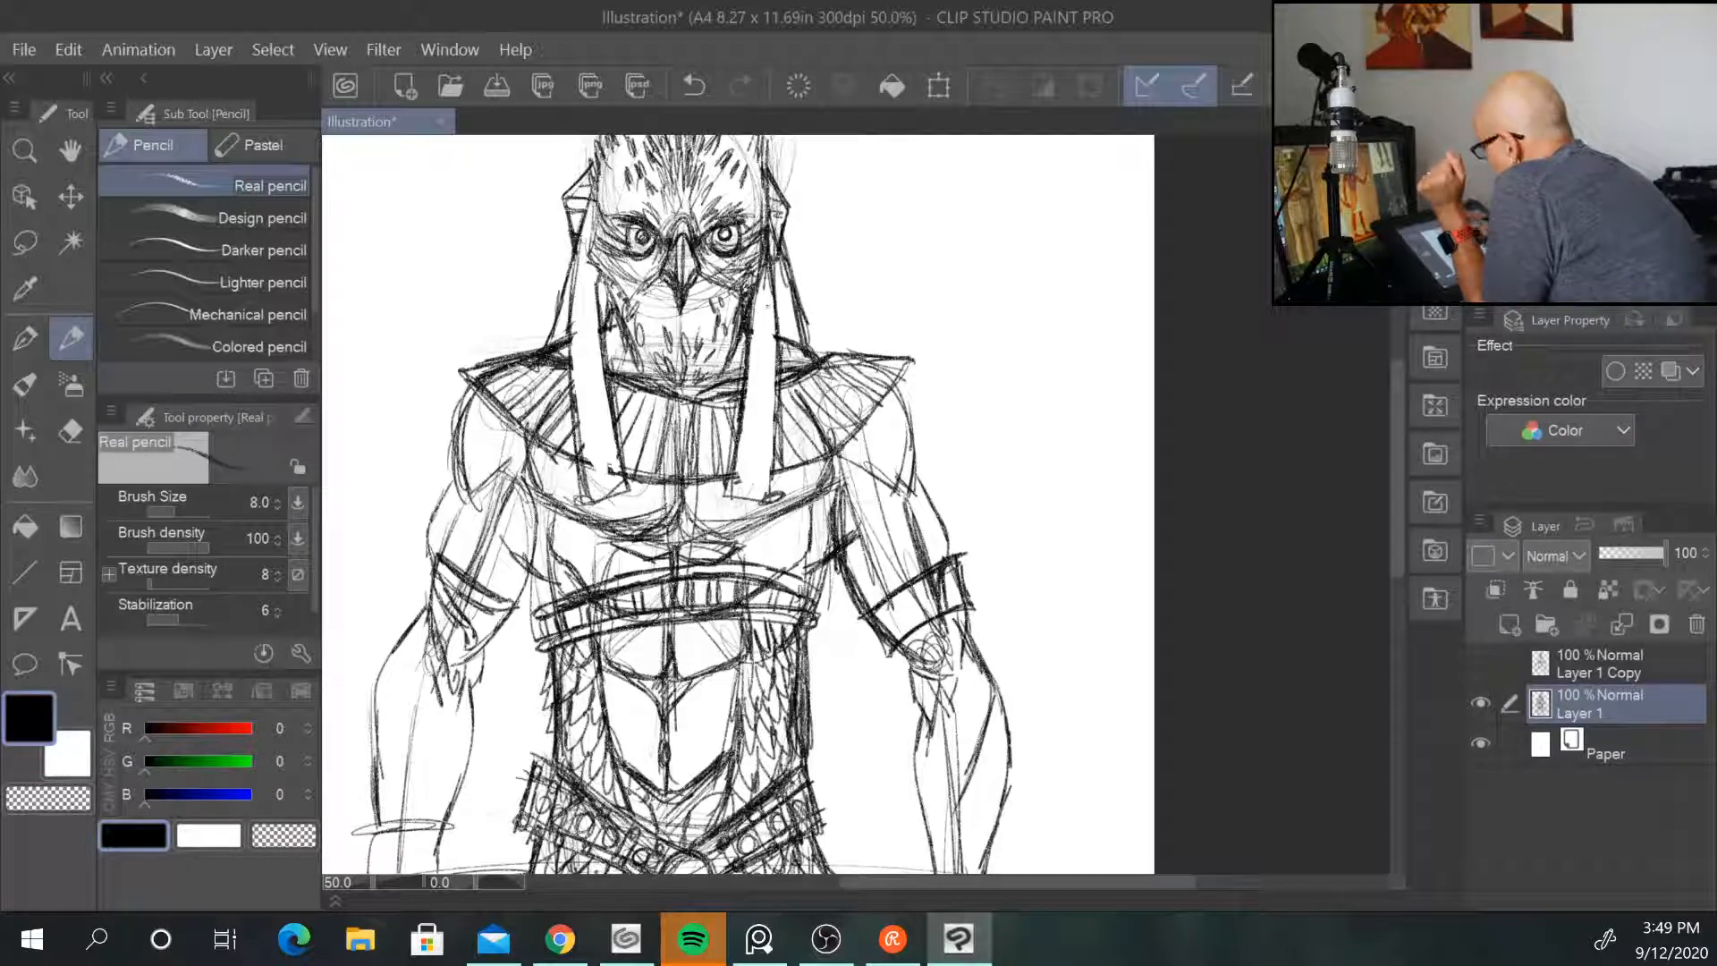
left_click_drag(798, 317, 809, 428)
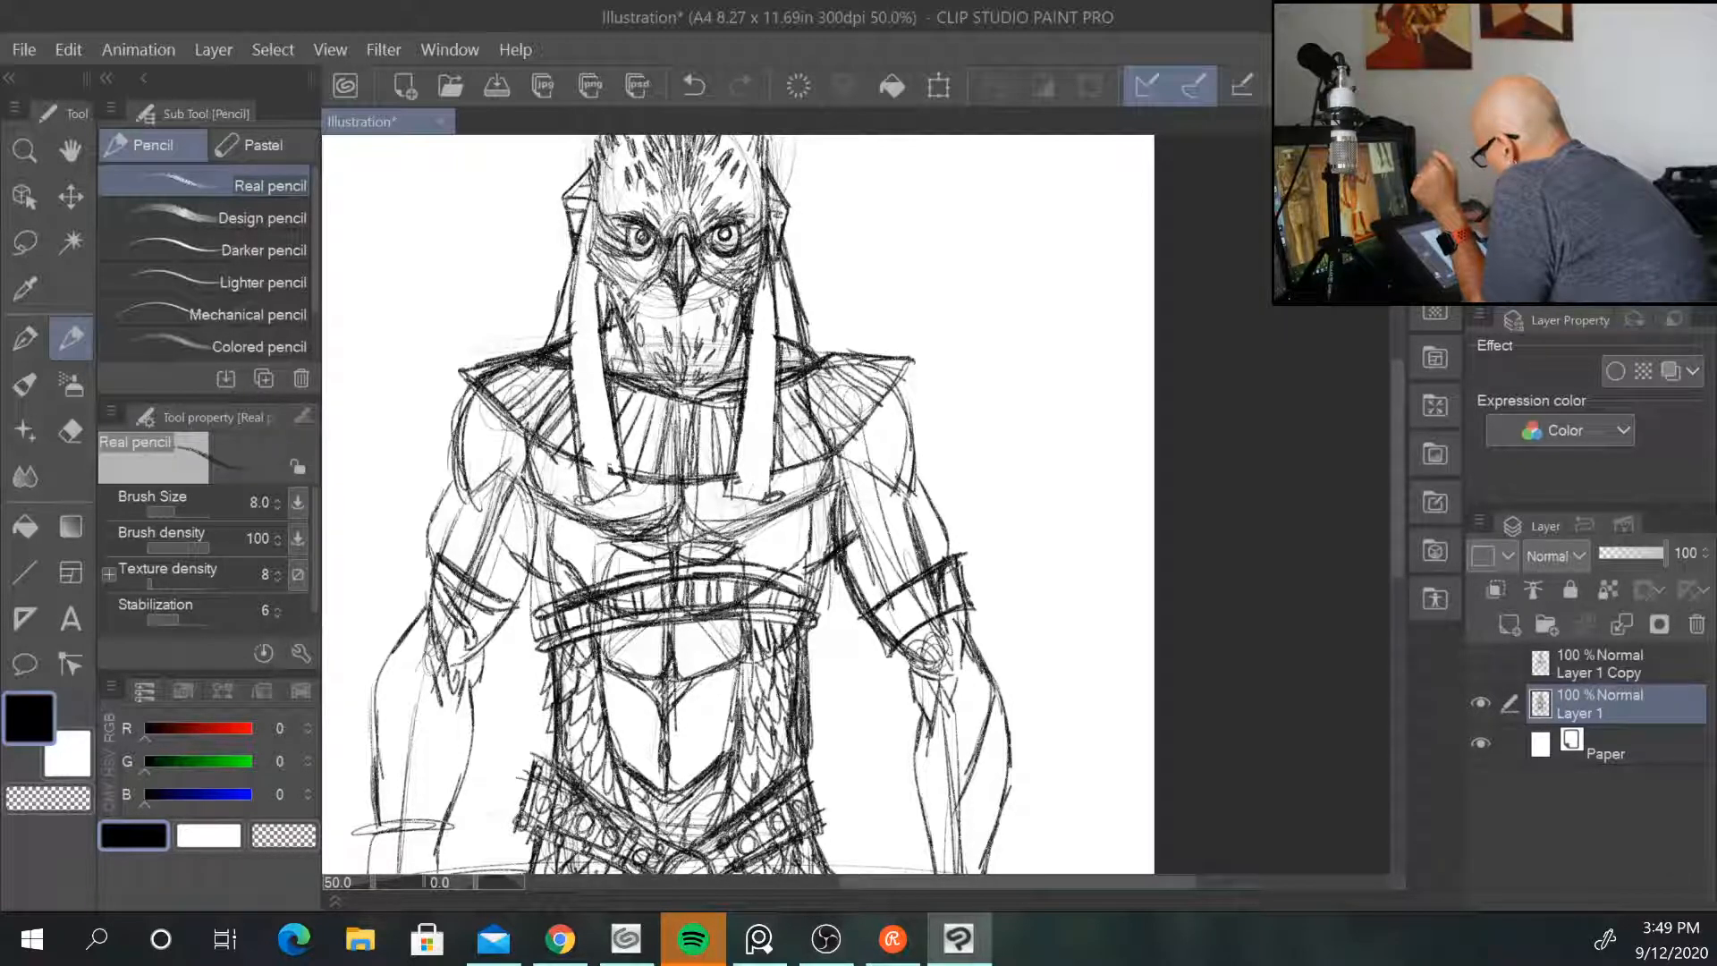
left_click_drag(785, 365, 778, 438)
mouse_move(798, 335)
left_mouse_down()
mouse_move(809, 408)
mouse_move(780, 427)
left_mouse_up()
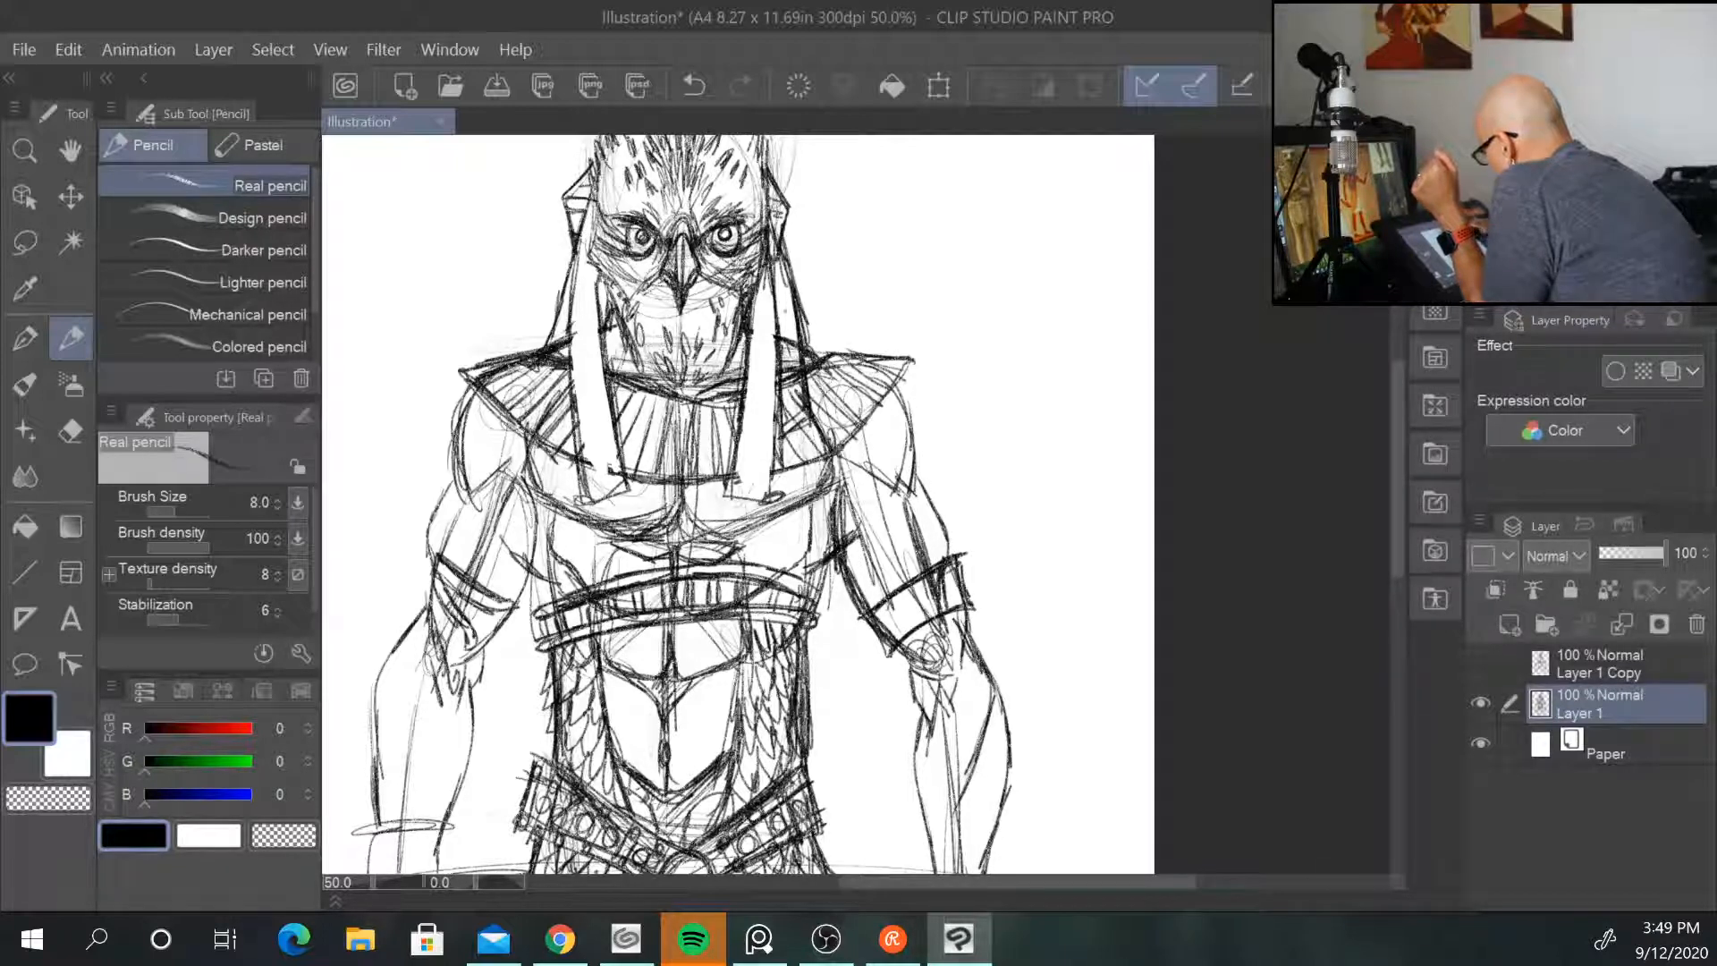
key("ctrl+z")
key("ctrl+z")
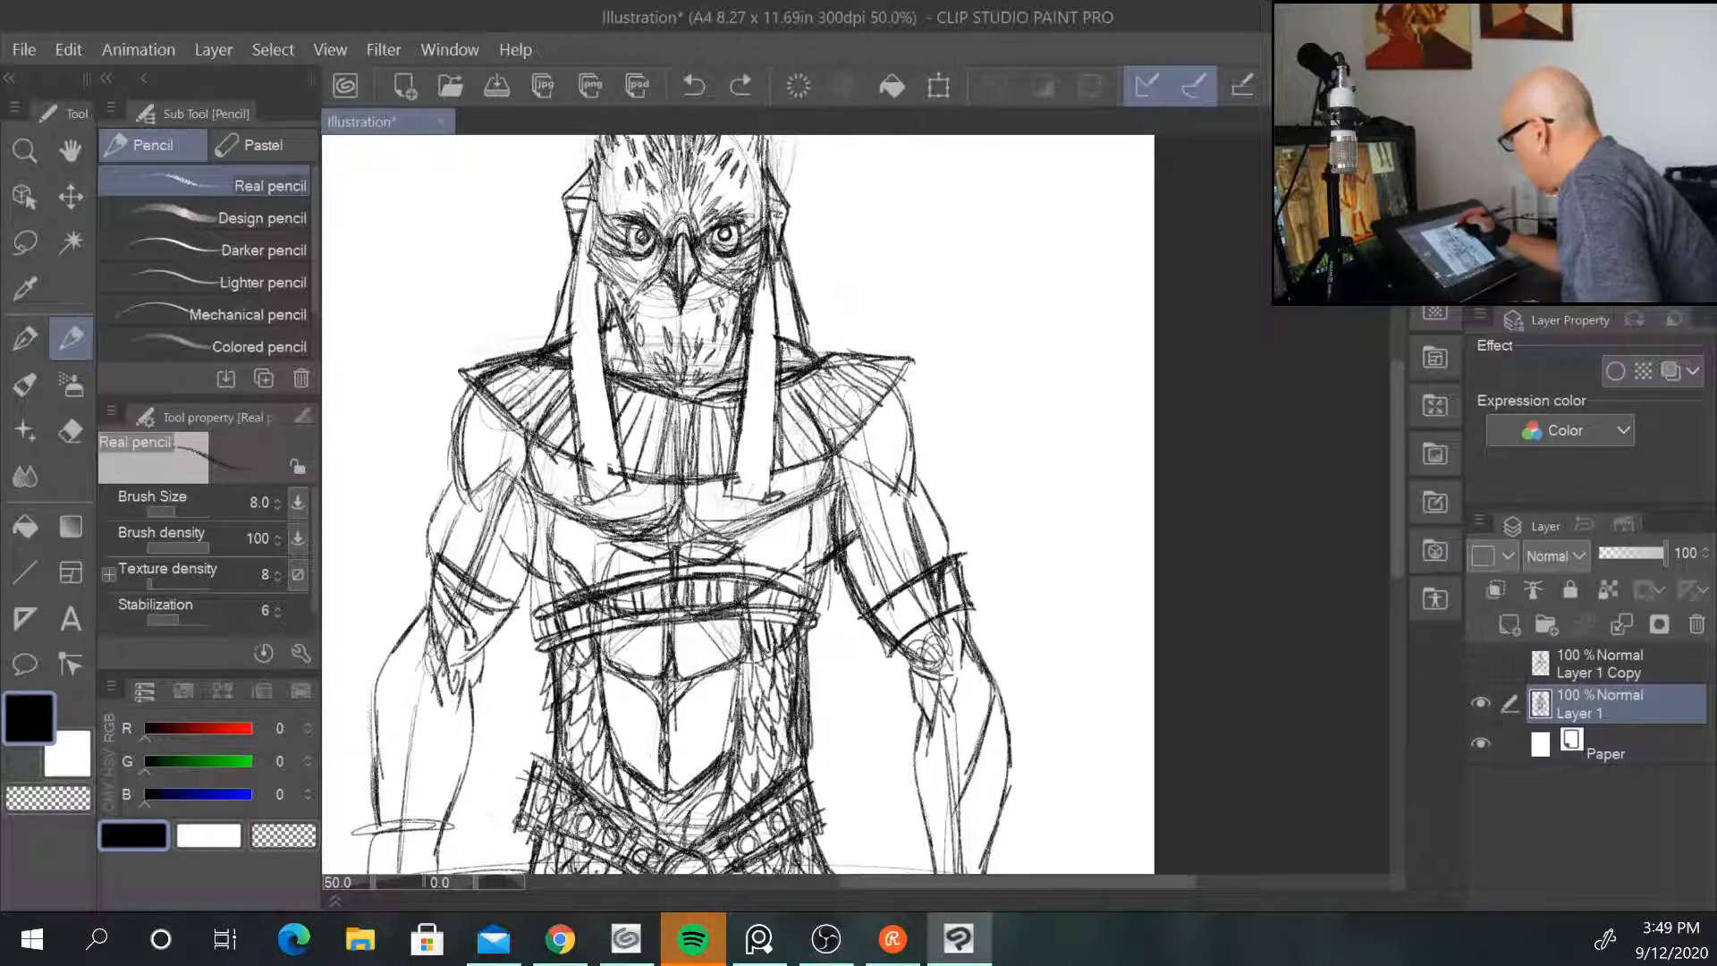
Step: Define the lower ends of both hanging headdress strips with flared bands and small round beads
mouse_move(590, 295)
left_mouse_down()
mouse_move(597, 429)
mouse_move(618, 467)
mouse_move(585, 500)
mouse_move(613, 482)
left_mouse_up()
left_click_drag(611, 490, 765, 474)
left_click_drag(718, 508, 769, 483)
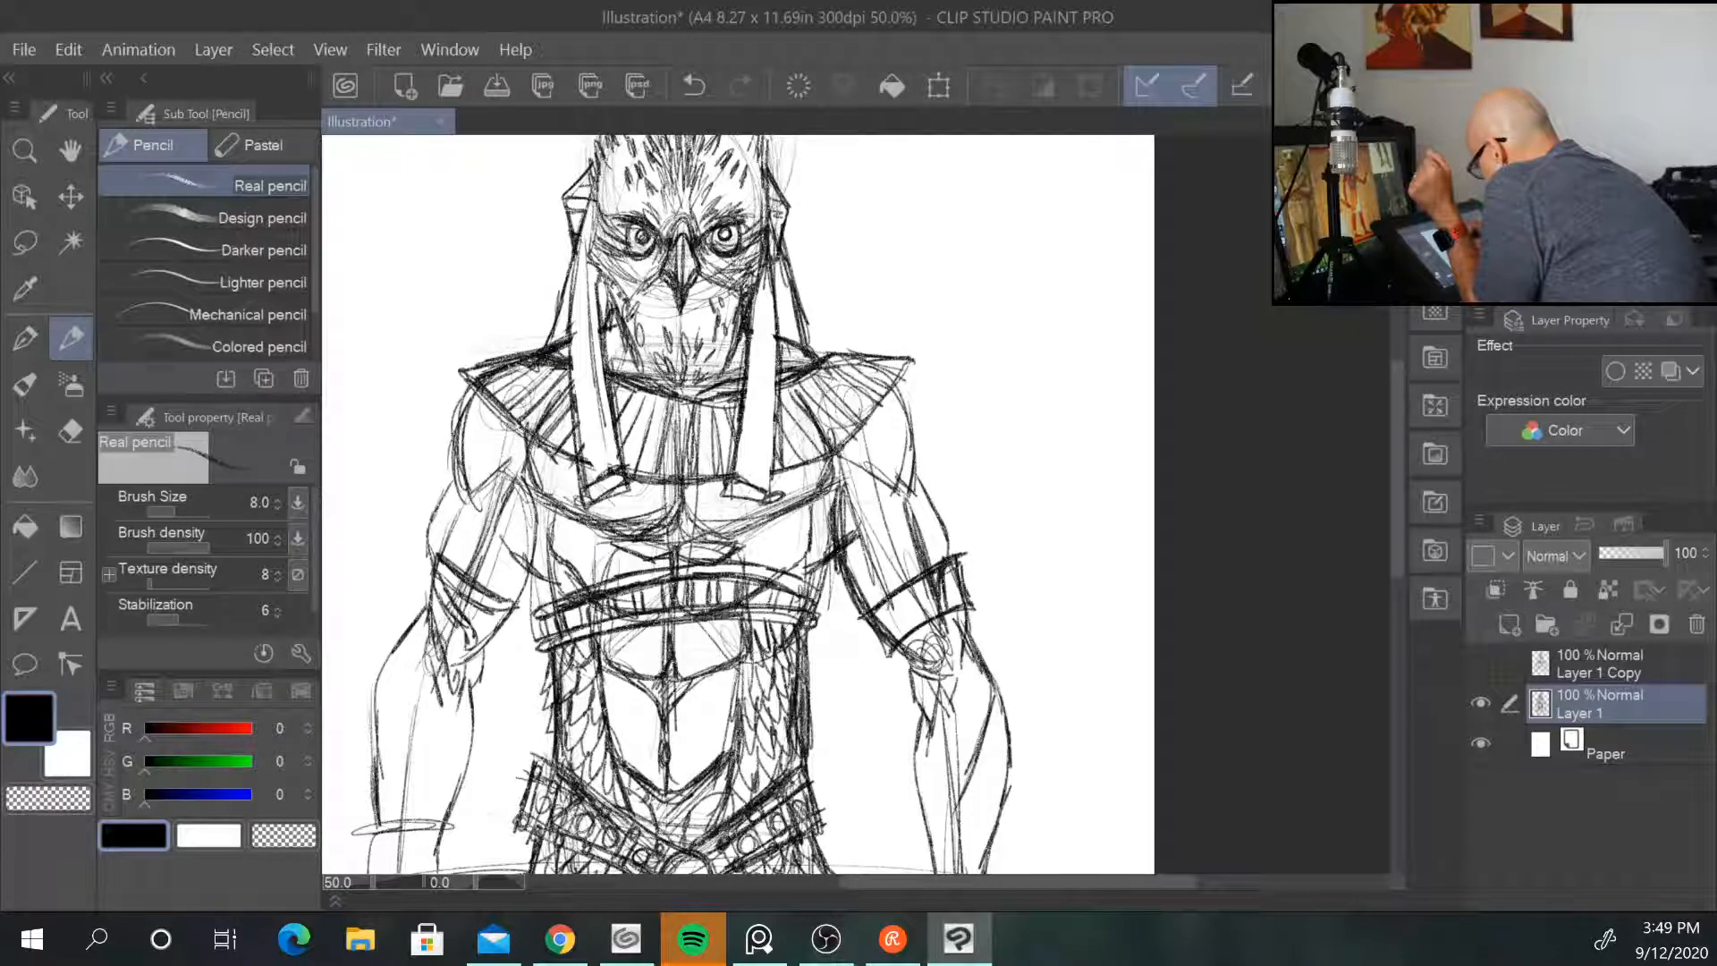
left_click_drag(626, 492, 615, 496)
left_click_drag(724, 501, 765, 514)
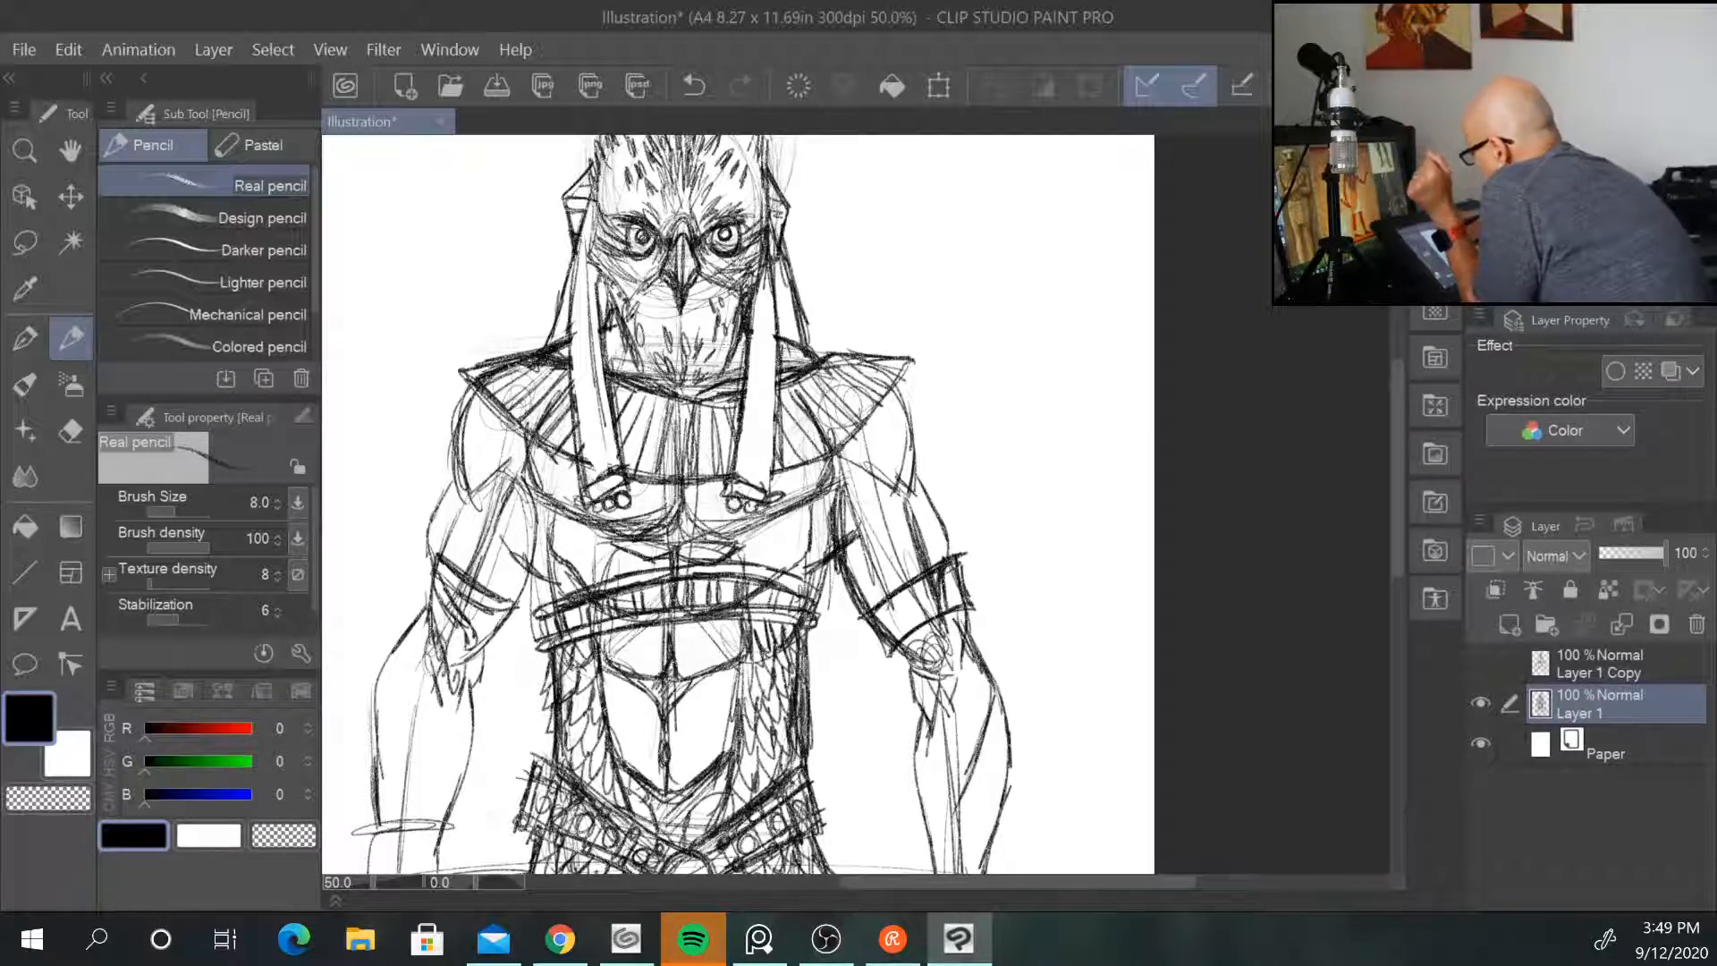
Step: Draw lengthwise stripes down both hanging headdress strips and add short fold lines to the headcloth on the right
left_click_drag(590, 271, 608, 449)
left_click_drag(595, 387, 615, 476)
left_click_drag(576, 265, 608, 477)
left_click_drag(570, 338, 590, 462)
mouse_move(581, 423)
left_mouse_down()
mouse_move(598, 479)
mouse_move(591, 461)
left_mouse_up()
left_click_drag(589, 203, 594, 282)
left_click_drag(762, 289, 748, 418)
left_click_drag(752, 358, 740, 478)
left_click_drag(771, 289, 745, 479)
mouse_move(771, 324)
left_mouse_down()
mouse_move(755, 425)
mouse_move(767, 337)
left_mouse_up()
left_click_drag(762, 412, 748, 484)
left_click_drag(774, 335, 761, 498)
left_click_drag(786, 277, 782, 342)
left_click_drag(798, 285, 783, 340)
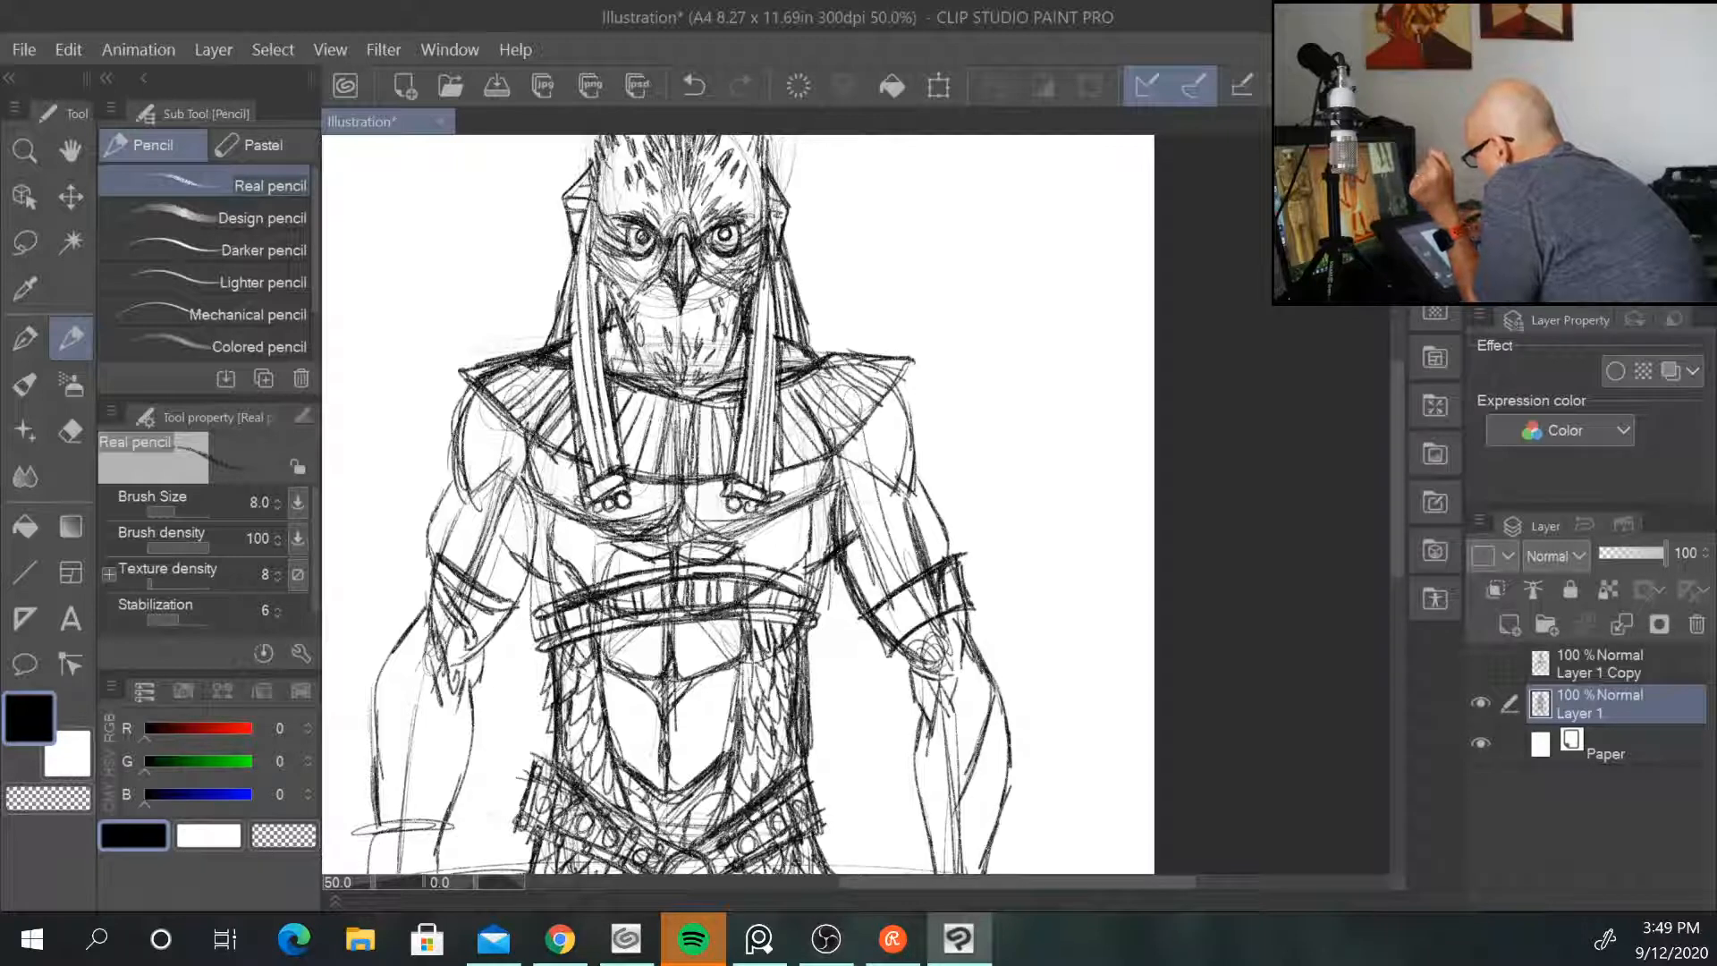
Step: Decorate the lower part of the skirt's diagonal overlap band with crossbars and rows of small circles along both edges
key("ctrl+minus")
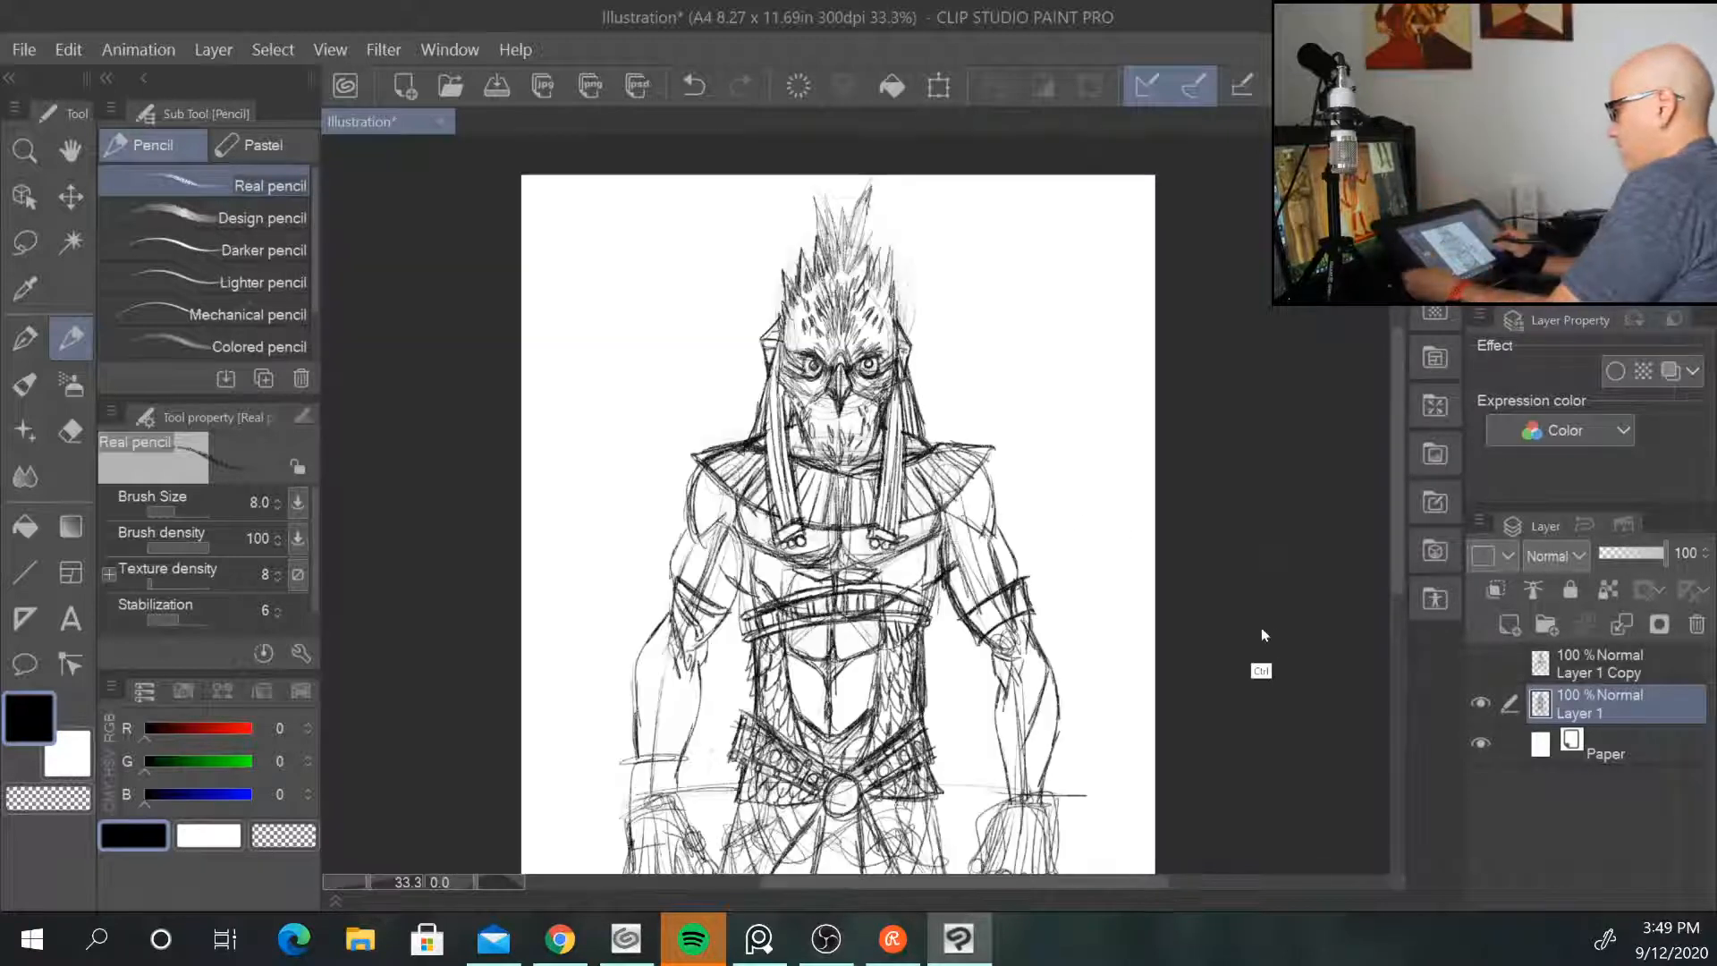
key("ctrl+minus")
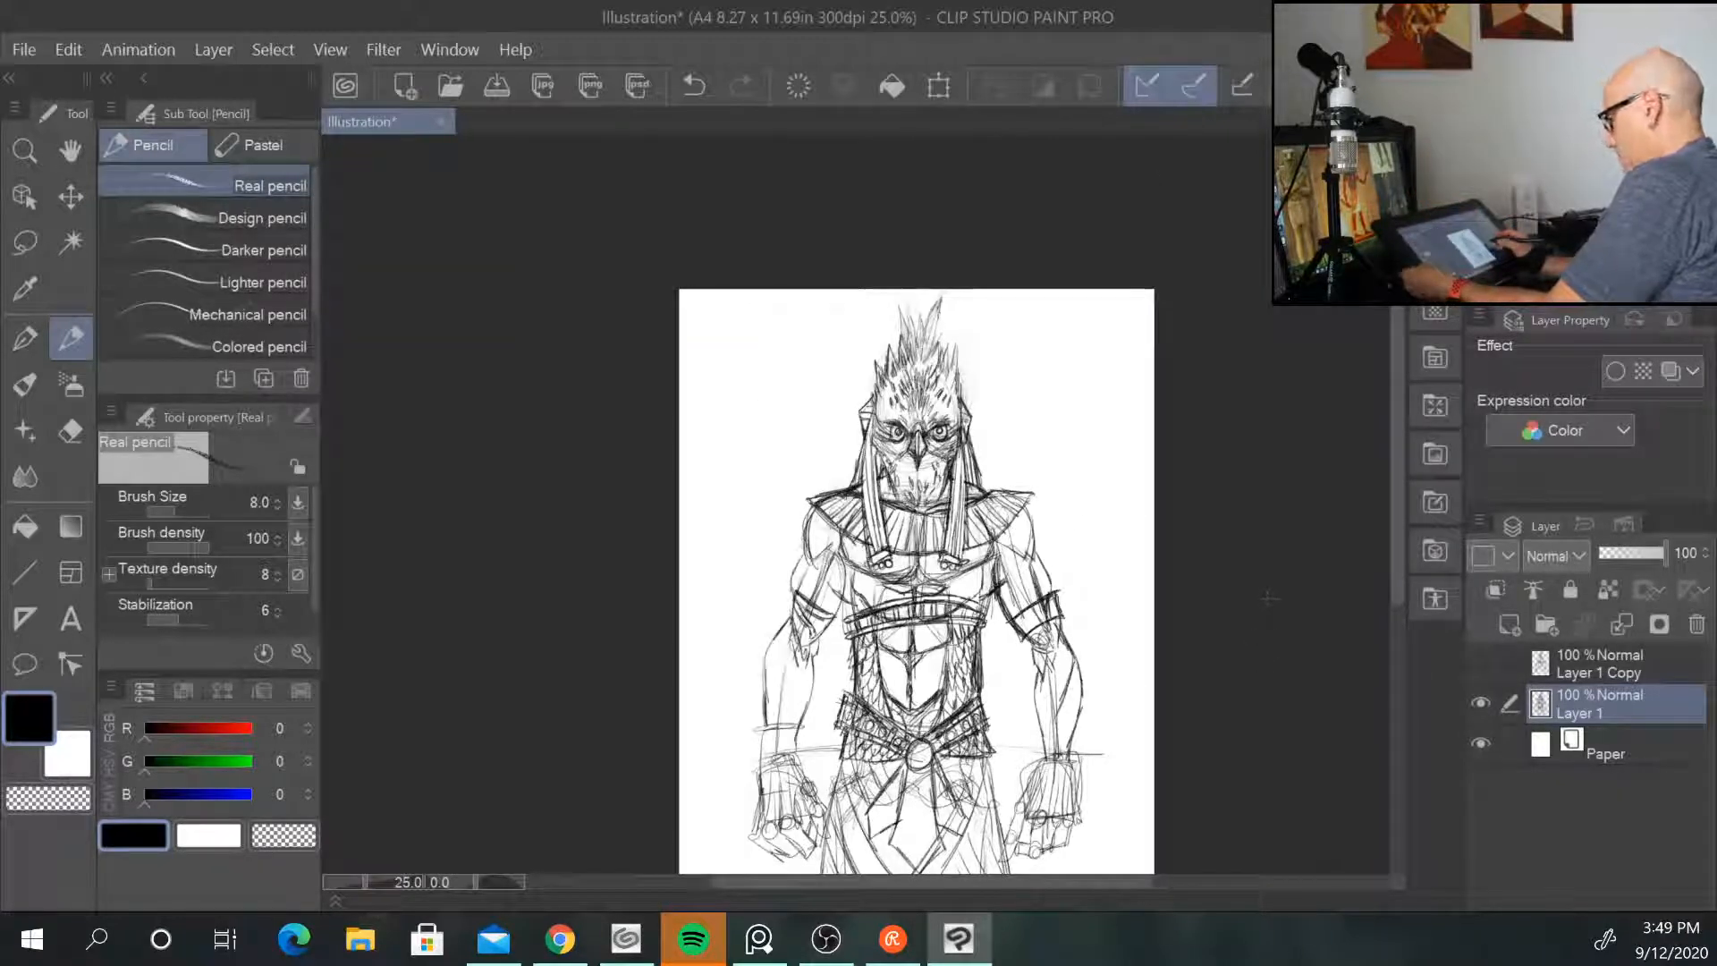
key("ctrl+plus")
key("ctrl+plus")
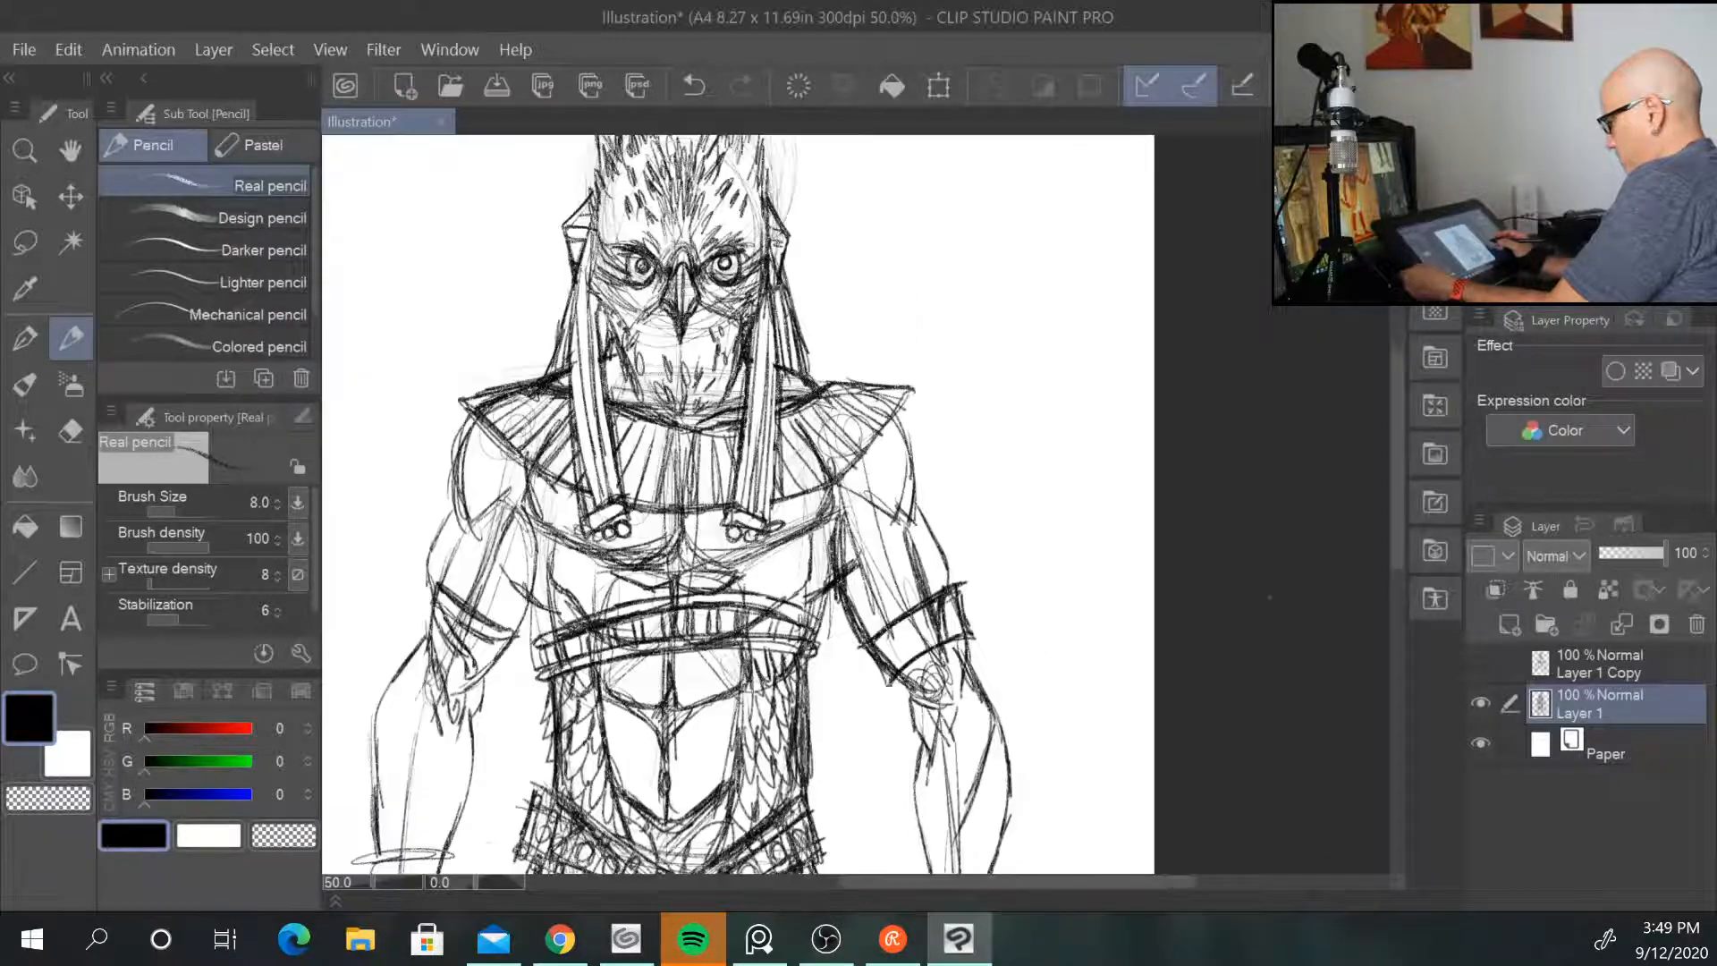
left_click_drag(1008, 621, 1121, 228)
left_click_drag(1093, 644, 1072, 590)
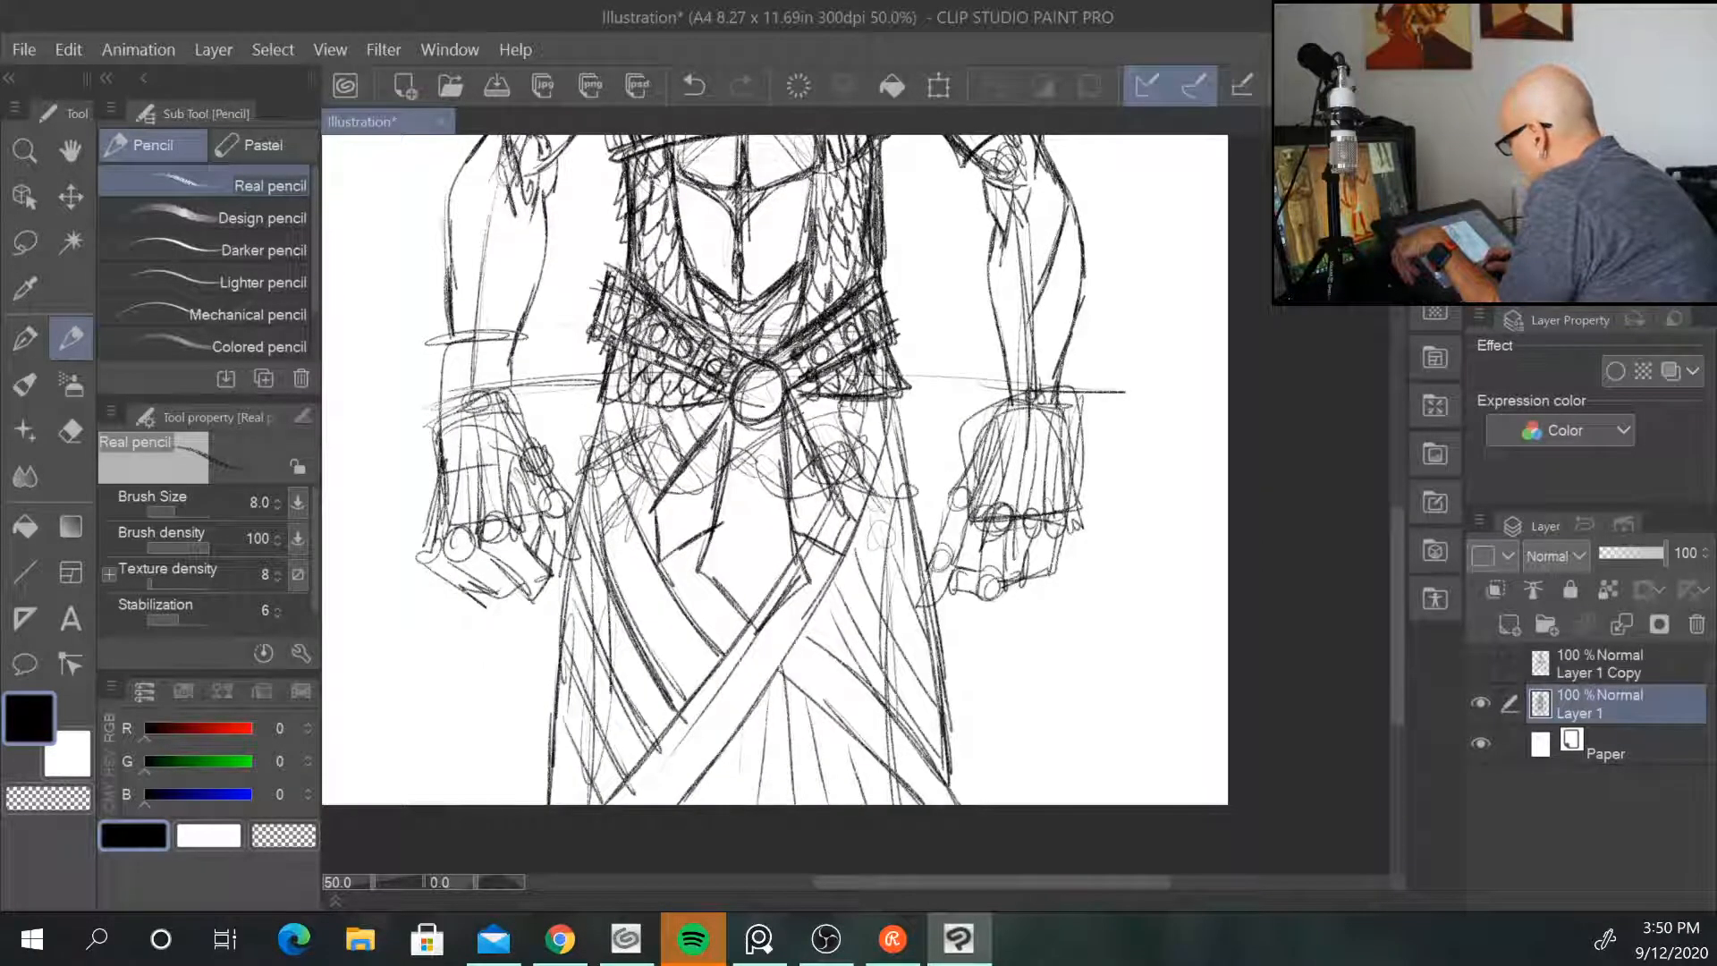
left_click_drag(677, 709, 715, 757)
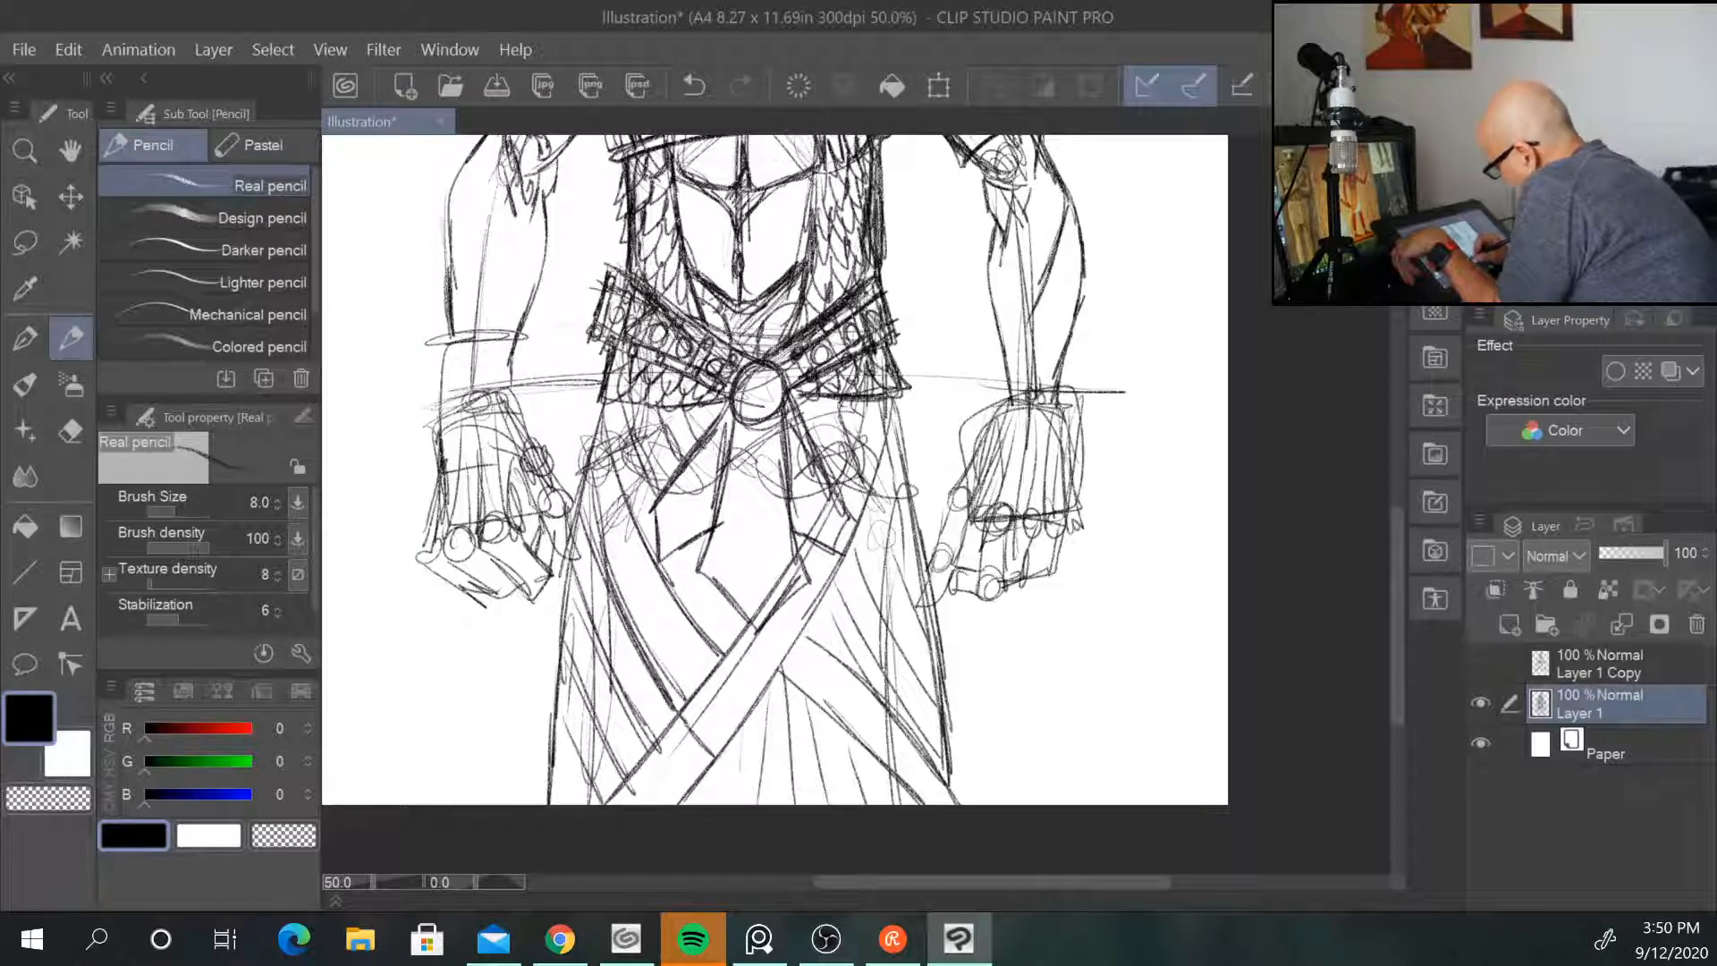
left_click_drag(686, 758, 658, 801)
mouse_move(663, 774)
left_mouse_down()
mouse_move(635, 803)
mouse_move(655, 766)
mouse_move(672, 798)
mouse_move(689, 737)
mouse_move(720, 742)
mouse_move(689, 726)
mouse_move(722, 756)
left_mouse_up()
left_click_drag(700, 690, 745, 732)
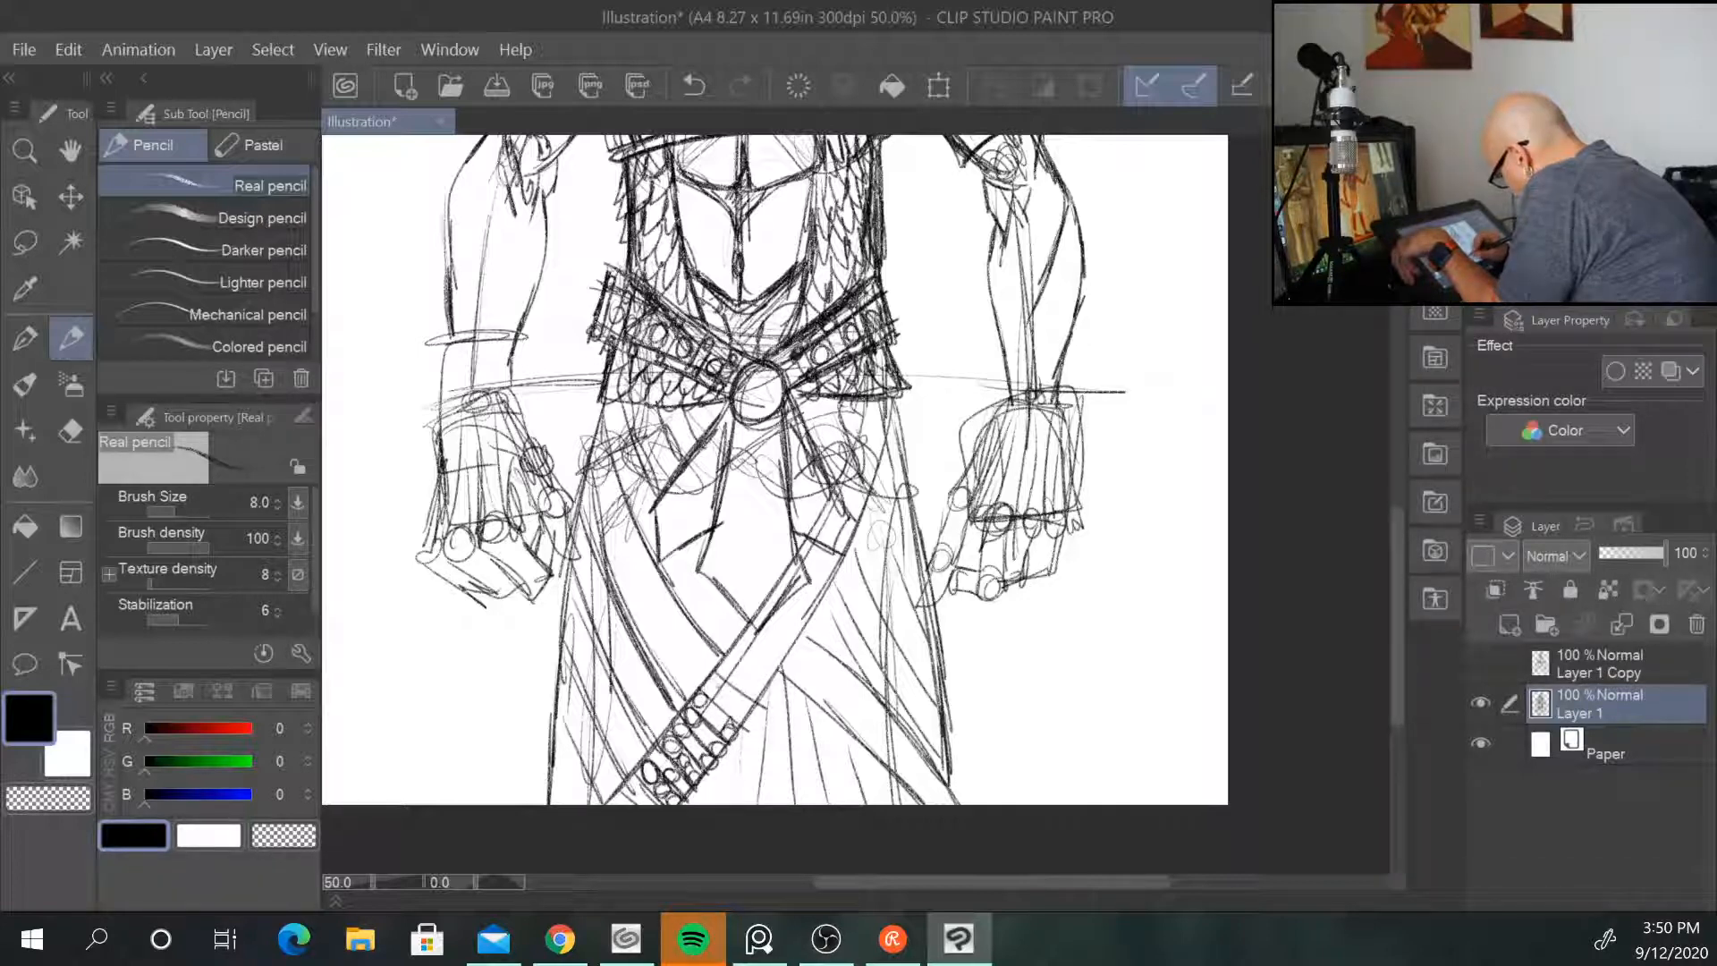
left_click_drag(735, 708, 746, 725)
mouse_move(774, 655)
left_mouse_down()
mouse_move(732, 693)
mouse_move(739, 672)
left_mouse_up()
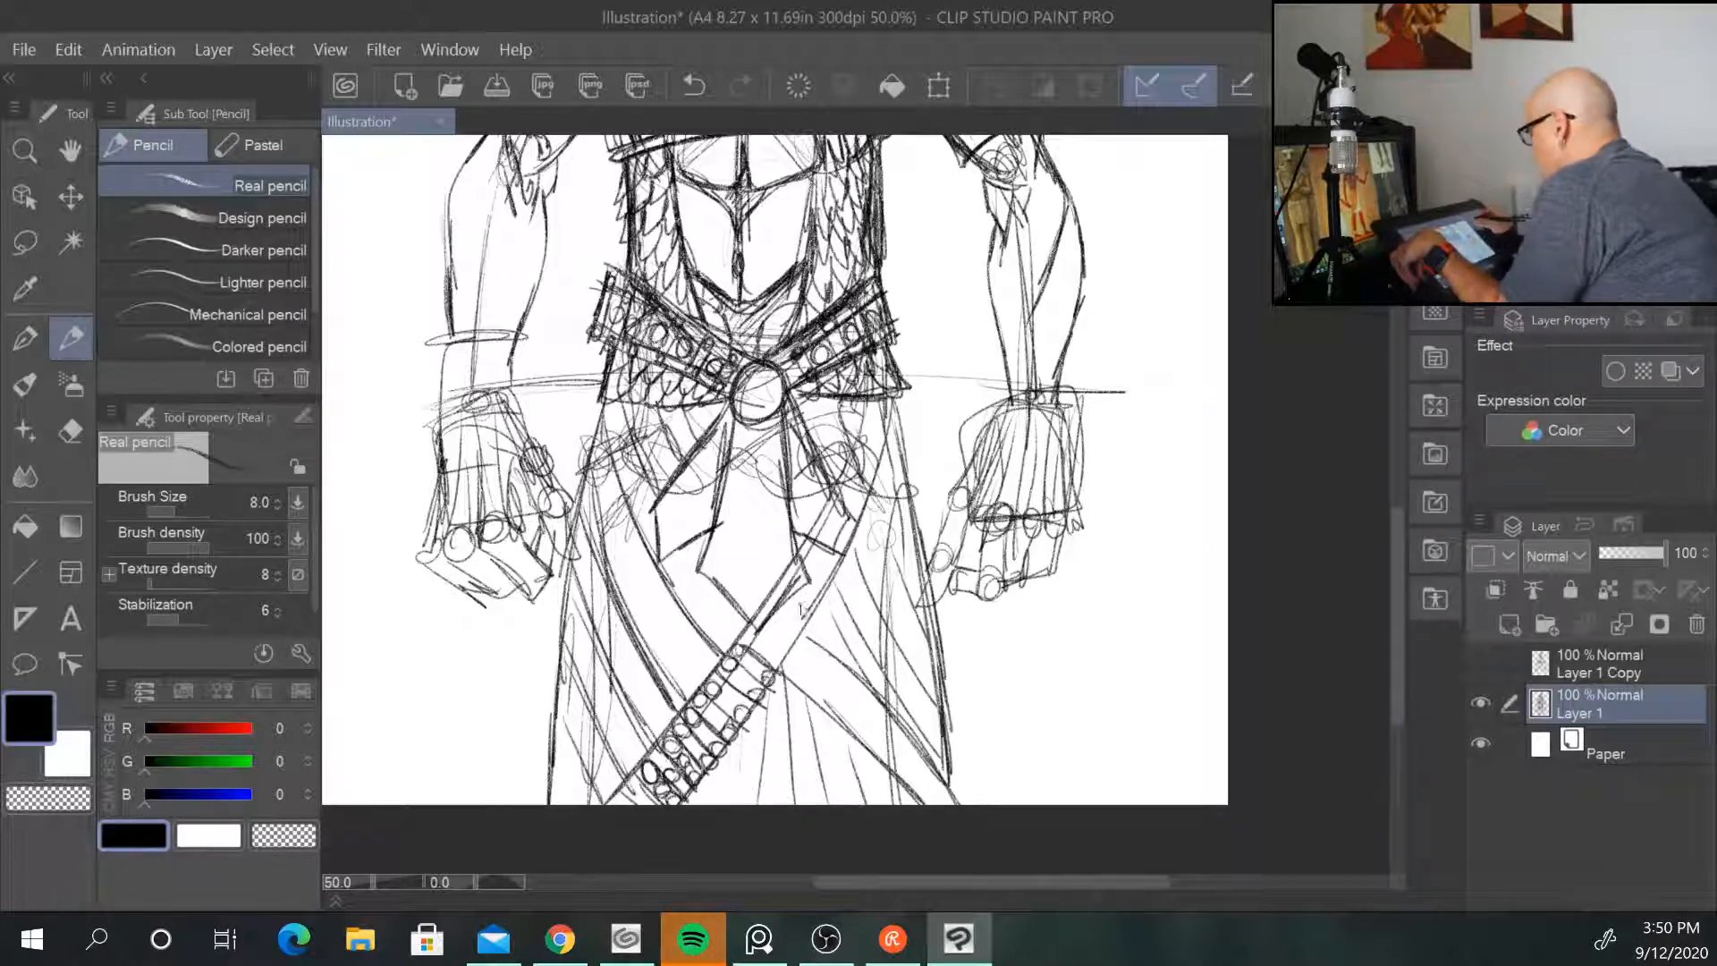
Step: Outline a bracer on the left forearm with a curved upper edge and a diagonal pointed cuff over the wrist
key("ctrl+minus")
key("ctrl+plus")
key("ctrl+plus")
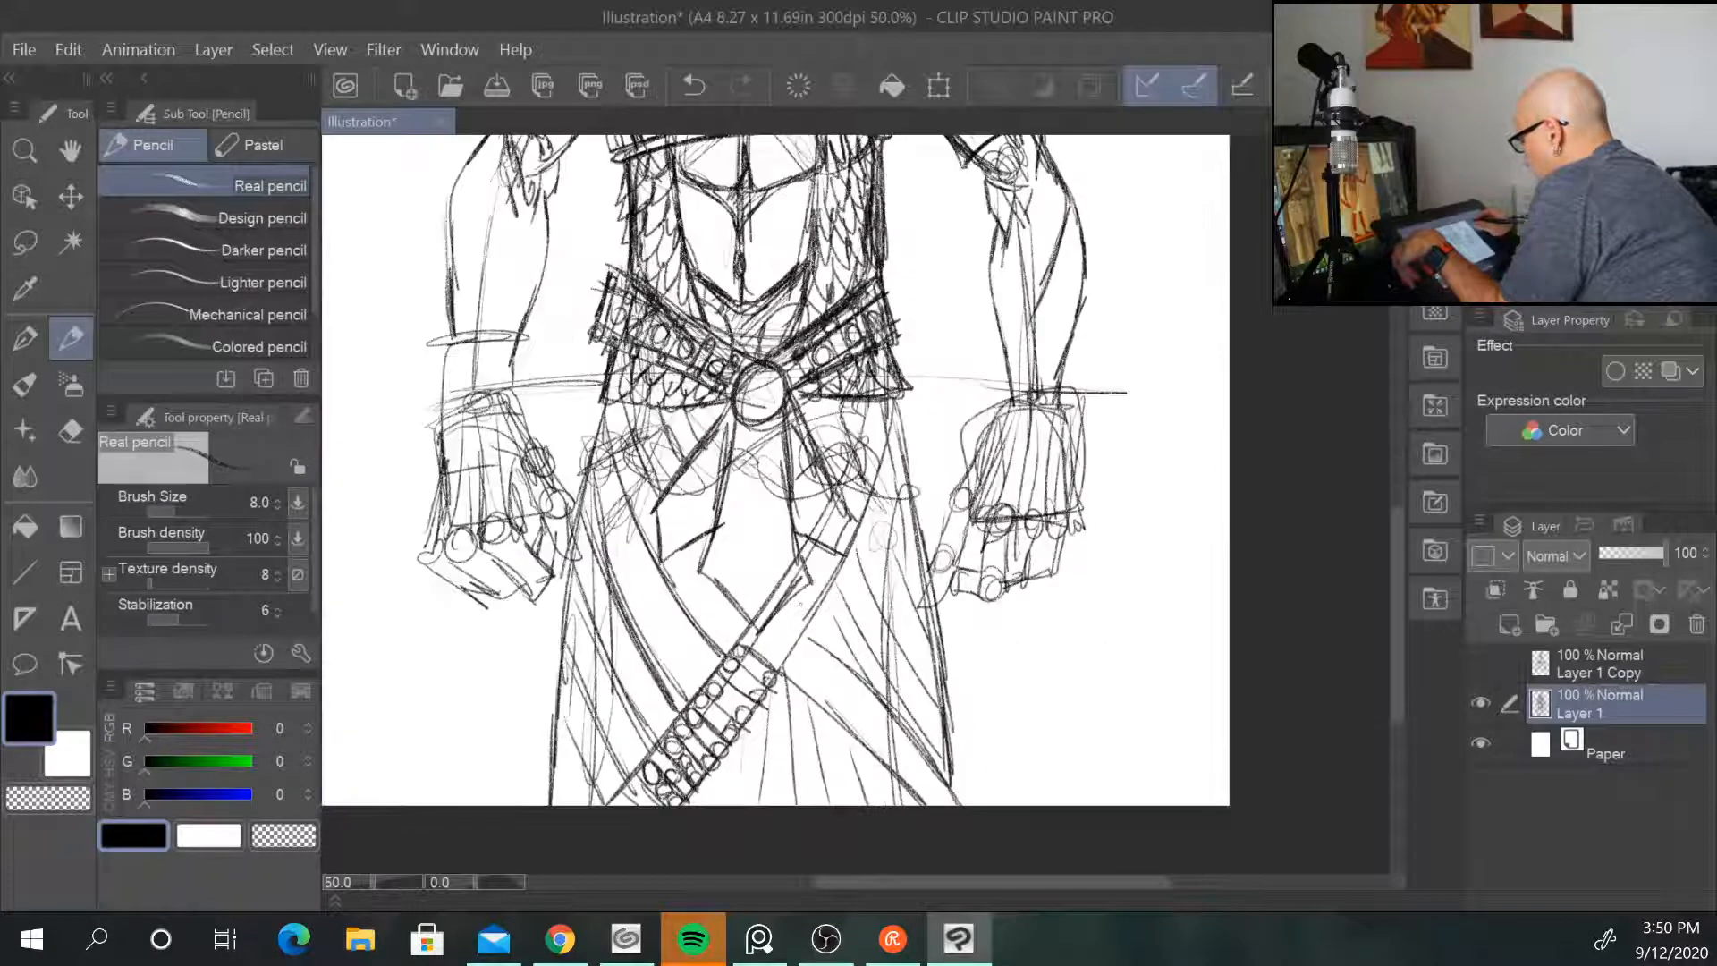
mouse_move(456, 261)
left_mouse_down()
mouse_move(443, 472)
mouse_move(514, 407)
left_mouse_up()
mouse_move(522, 400)
left_mouse_down()
mouse_move(468, 449)
mouse_move(514, 403)
mouse_move(533, 431)
left_mouse_up()
left_click_drag(530, 319, 514, 383)
left_click_drag(445, 268, 452, 347)
mouse_move(443, 272)
left_mouse_down()
mouse_move(445, 335)
mouse_move(517, 274)
mouse_move(541, 301)
left_mouse_up()
mouse_move(538, 300)
left_mouse_down()
mouse_move(512, 366)
mouse_move(524, 414)
left_mouse_up()
left_click_drag(525, 404, 447, 478)
left_click_drag(515, 389, 447, 445)
left_click_drag(515, 358, 528, 414)
left_click_drag(523, 409, 463, 468)
mouse_move(474, 431)
left_mouse_down()
mouse_move(441, 466)
mouse_move(454, 476)
left_mouse_up()
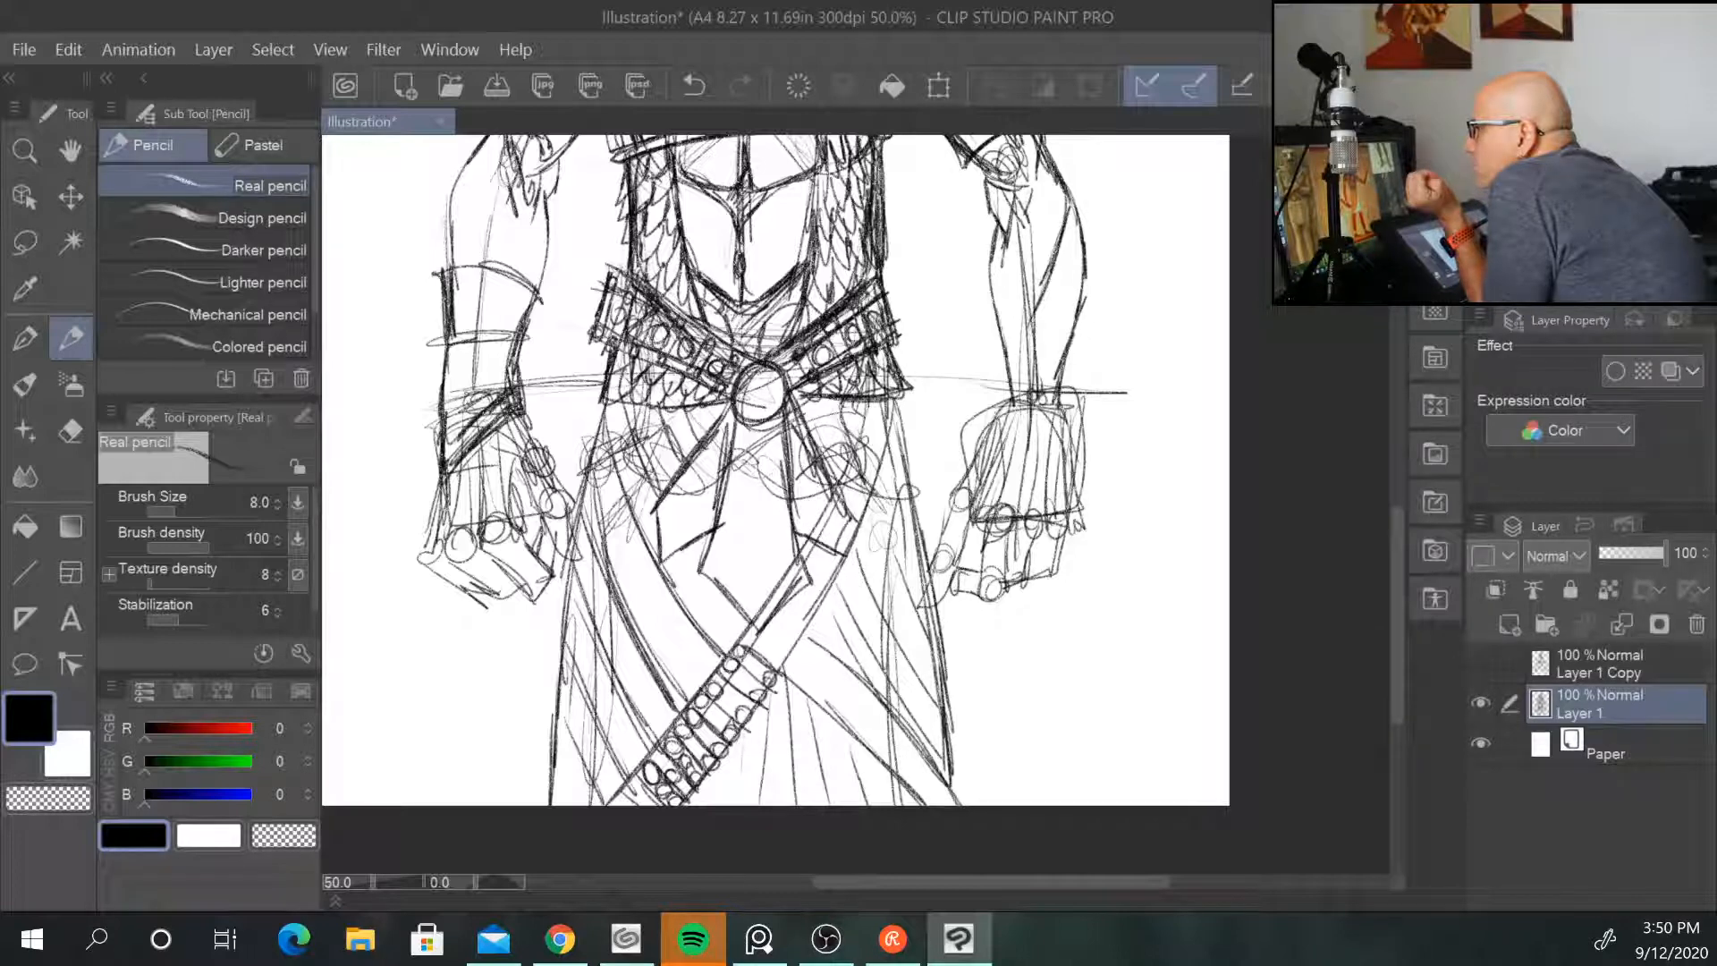
Step: Decorate the upper section of the left bracer with rows of beads and short vertical lines between them
mouse_move(535, 286)
left_mouse_down()
mouse_move(442, 307)
mouse_move(488, 283)
mouse_move(521, 295)
left_mouse_up()
left_click_drag(525, 287, 507, 341)
mouse_move(456, 291)
left_mouse_down()
mouse_move(452, 320)
mouse_move(477, 324)
left_mouse_up()
mouse_move(465, 286)
left_mouse_down()
mouse_move(469, 324)
mouse_move(485, 322)
left_mouse_up()
left_click_drag(507, 295, 499, 330)
mouse_move(466, 288)
left_mouse_down()
mouse_move(487, 305)
mouse_move(476, 342)
left_mouse_up()
left_click_drag(483, 325, 510, 358)
left_click_drag(515, 345, 526, 358)
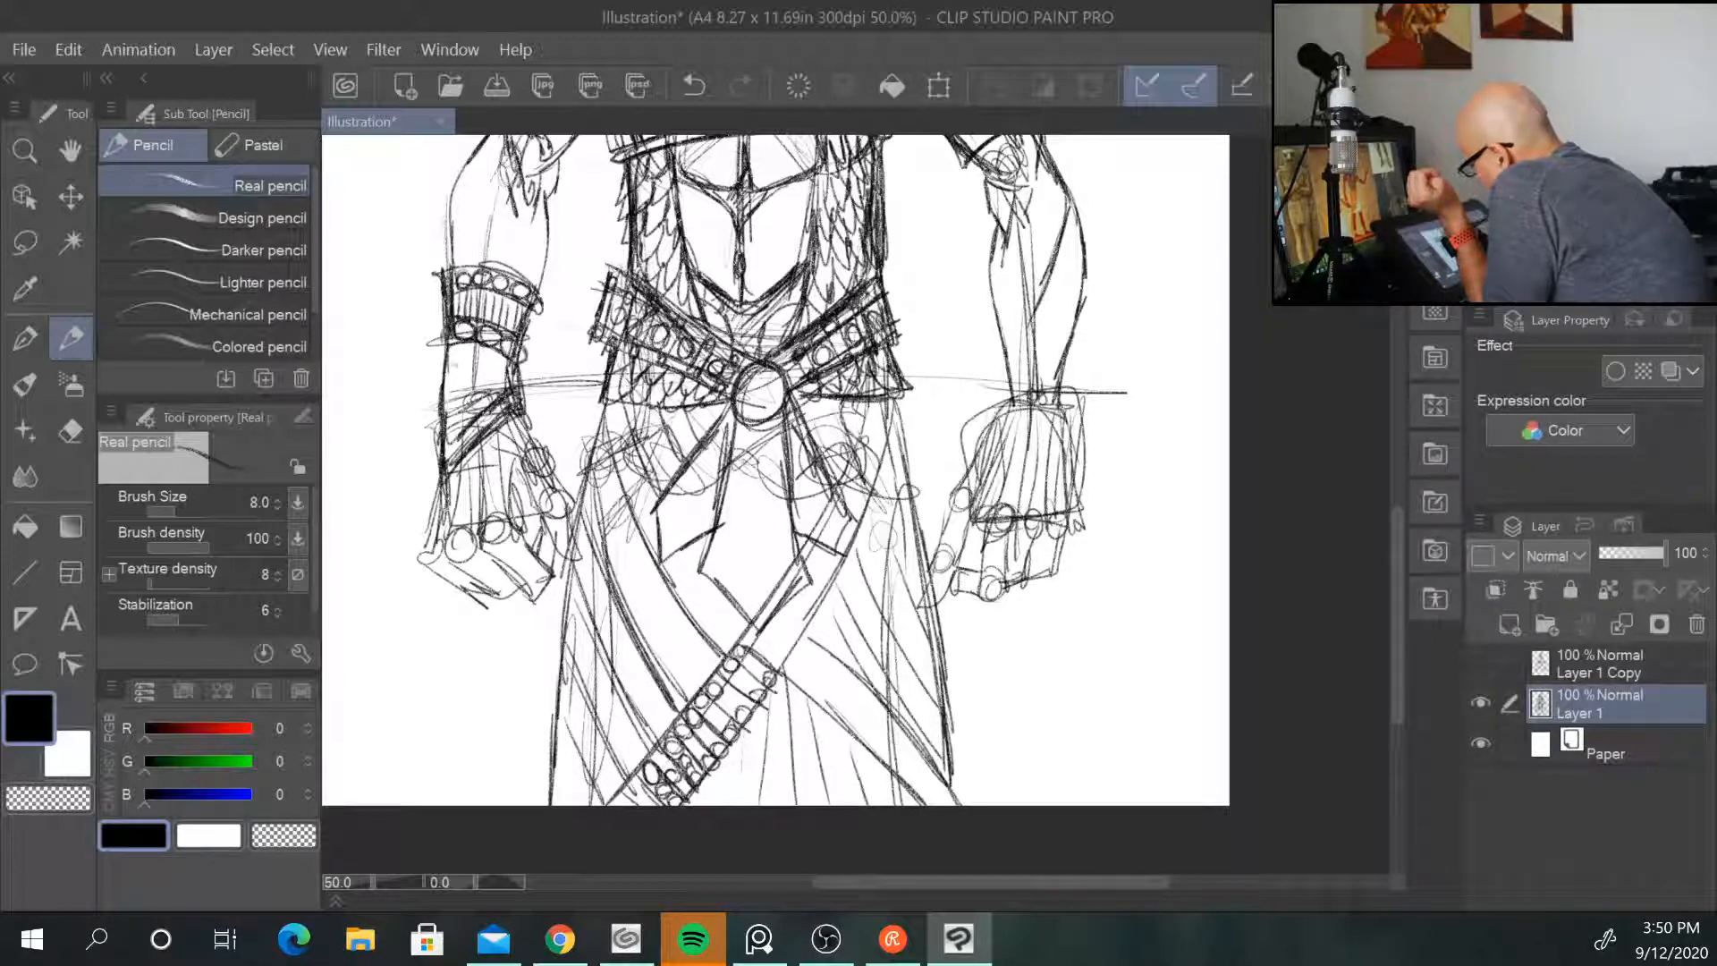
Step: Fill the lower section of the left bracer with banding and hatching, and darken the outer edge of the hand
left_click_drag(469, 341, 475, 372)
mouse_move(483, 347)
left_mouse_down()
mouse_move(509, 388)
mouse_move(489, 362)
left_mouse_up()
mouse_move(463, 372)
left_mouse_down()
mouse_move(484, 361)
mouse_move(463, 396)
mouse_move(506, 393)
mouse_move(445, 462)
left_mouse_up()
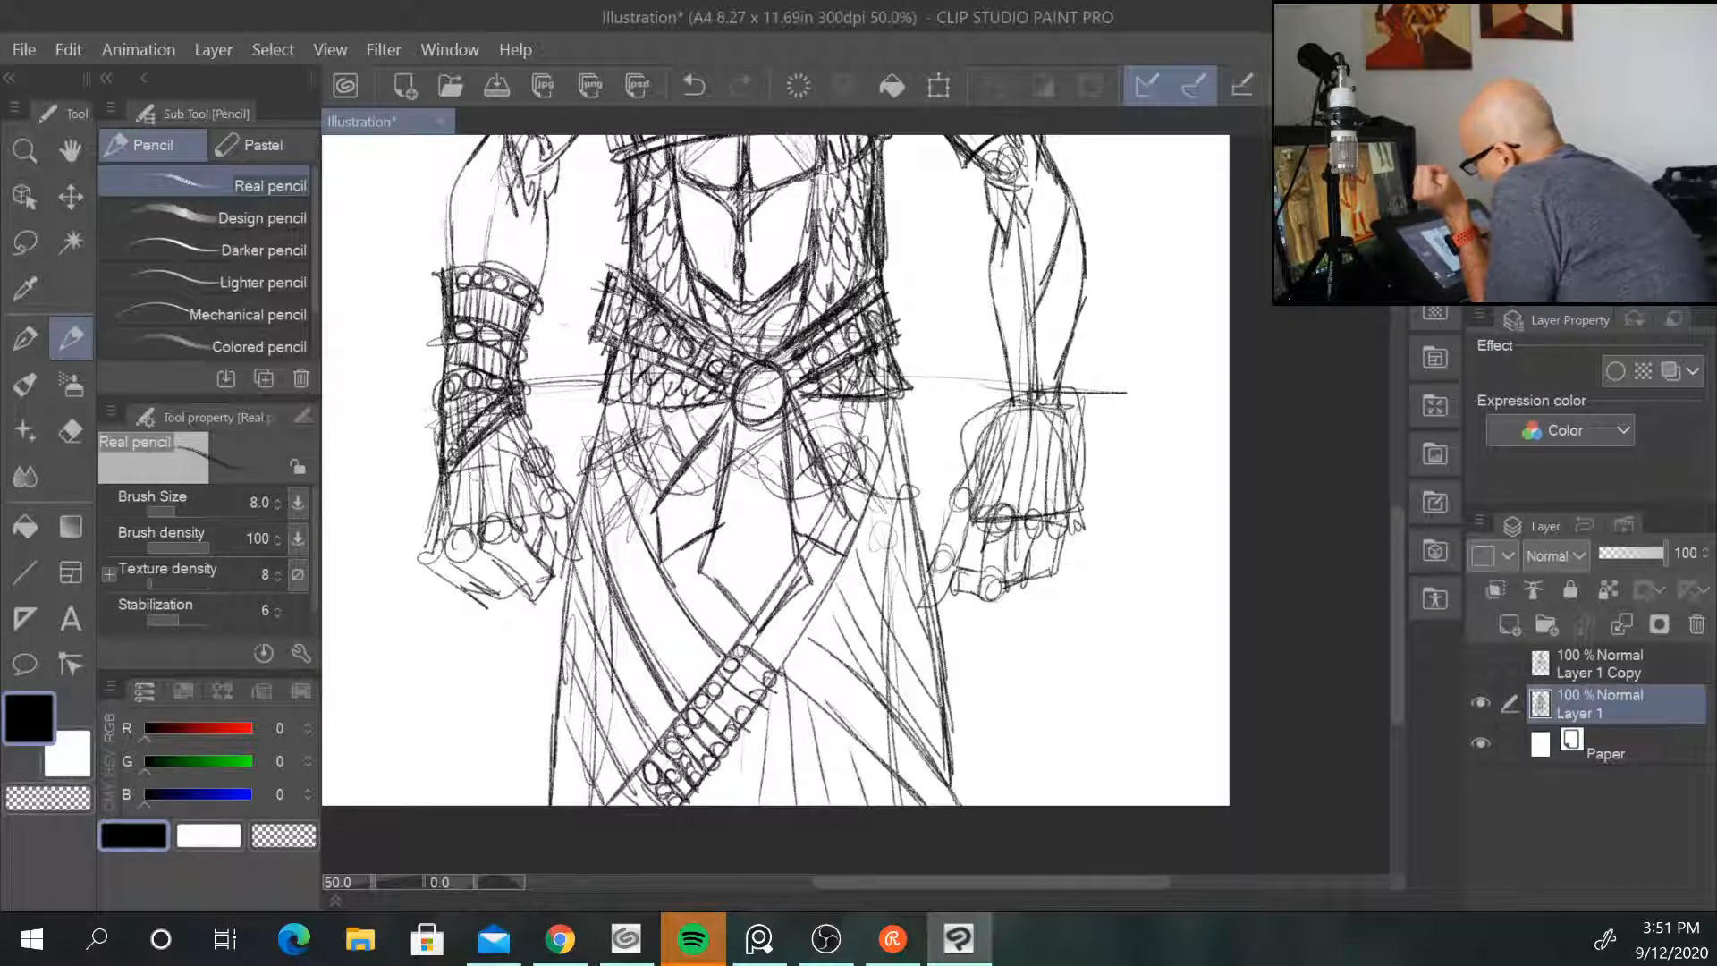
left_click_drag(445, 481, 446, 548)
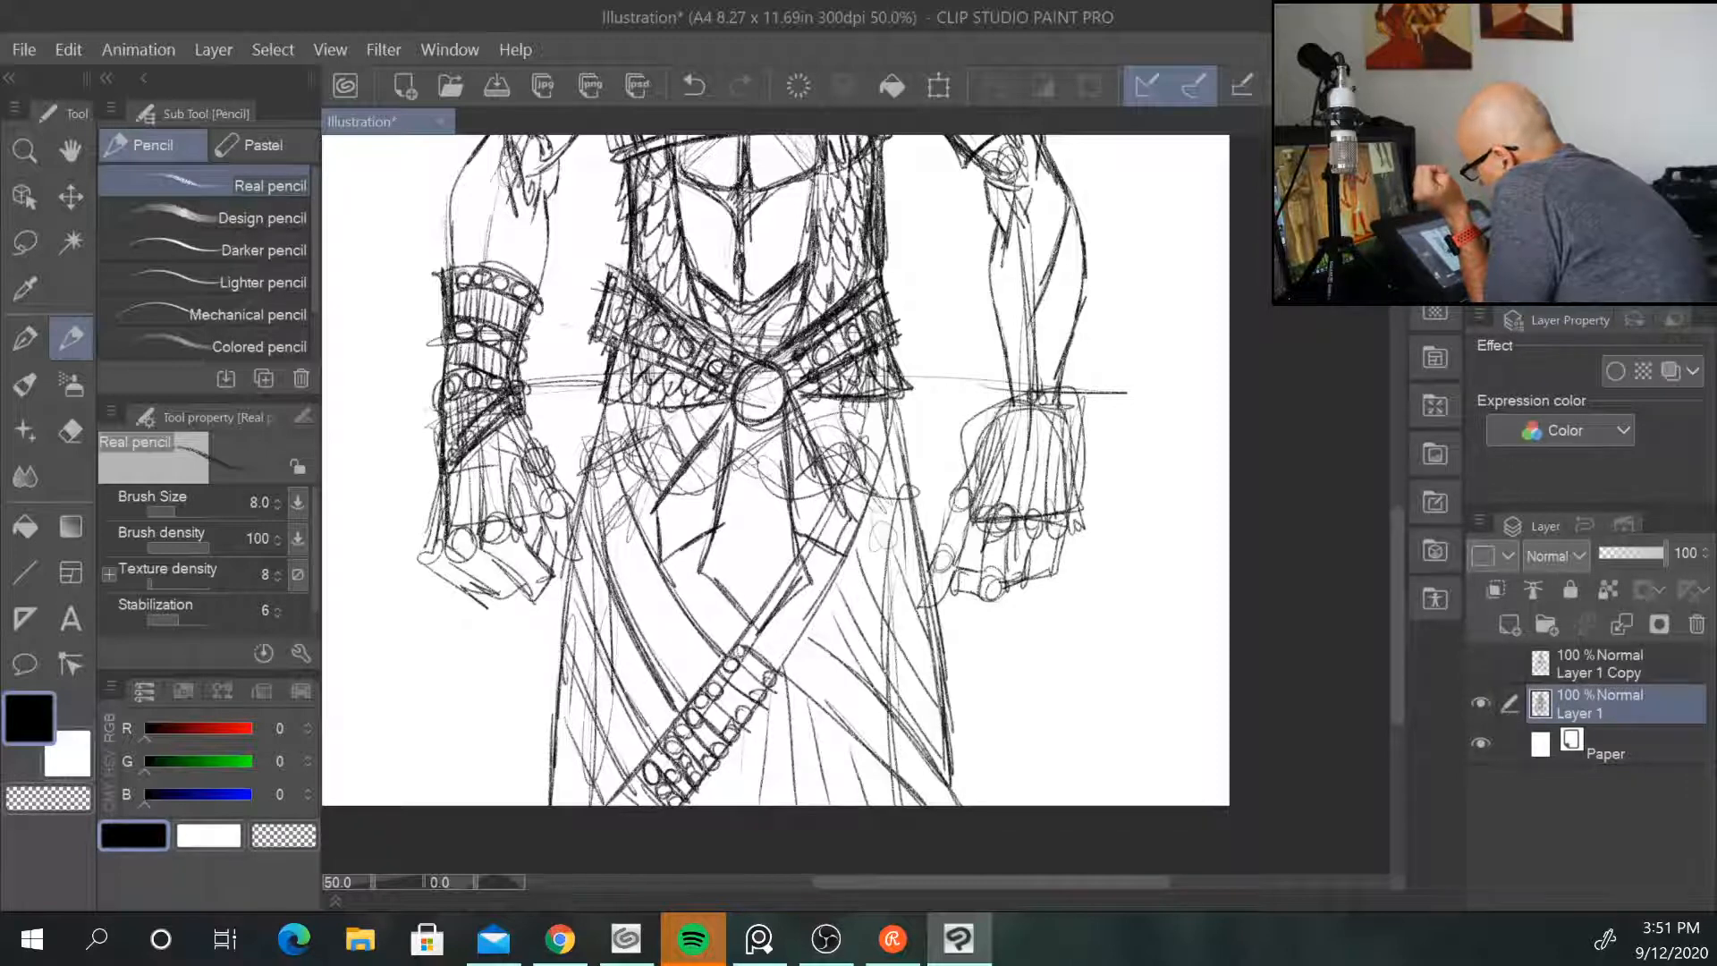
Step: Darken the left hand's thumb side, finger outlines and fingertips with heavier pencil strokes
mouse_move(520, 417)
left_mouse_down()
mouse_move(572, 505)
mouse_move(572, 555)
left_mouse_up()
left_click_drag(526, 478, 516, 528)
left_click_drag(530, 501, 490, 565)
left_click_drag(488, 558, 533, 572)
left_click_drag(547, 538, 535, 572)
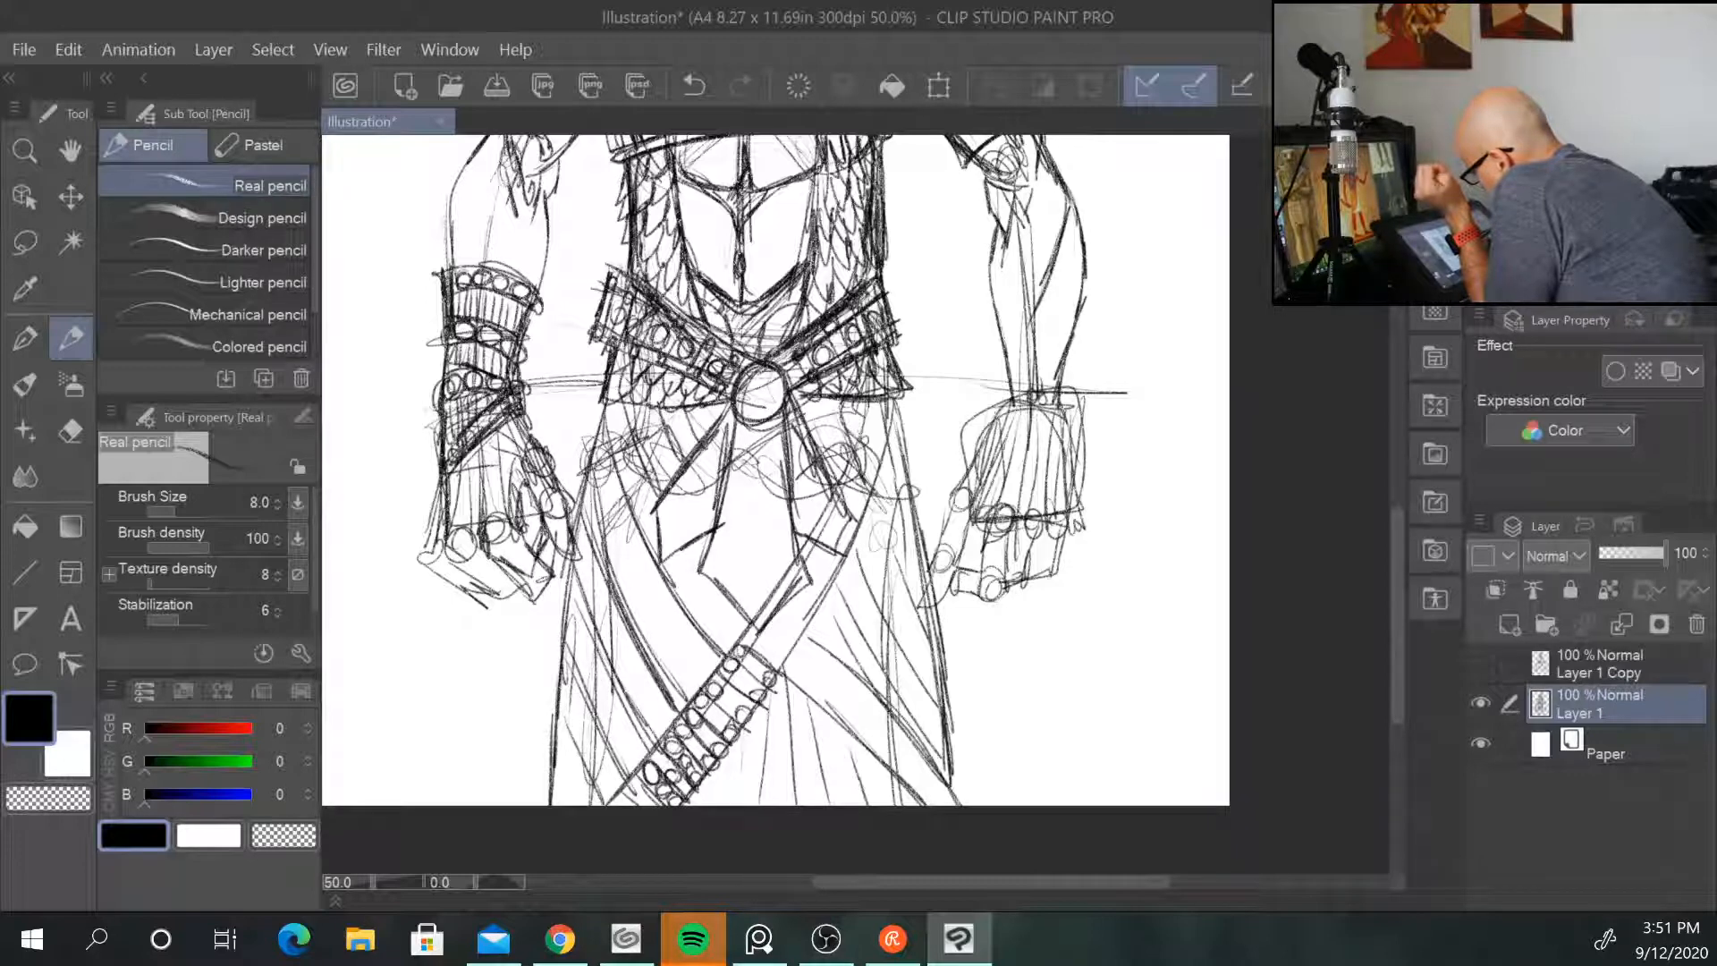
left_click_drag(449, 520, 460, 565)
left_click_drag(457, 552, 511, 593)
mouse_move(452, 528)
left_mouse_down()
mouse_move(462, 559)
mouse_move(432, 556)
mouse_move(460, 586)
left_mouse_up()
left_click_drag(454, 581, 465, 597)
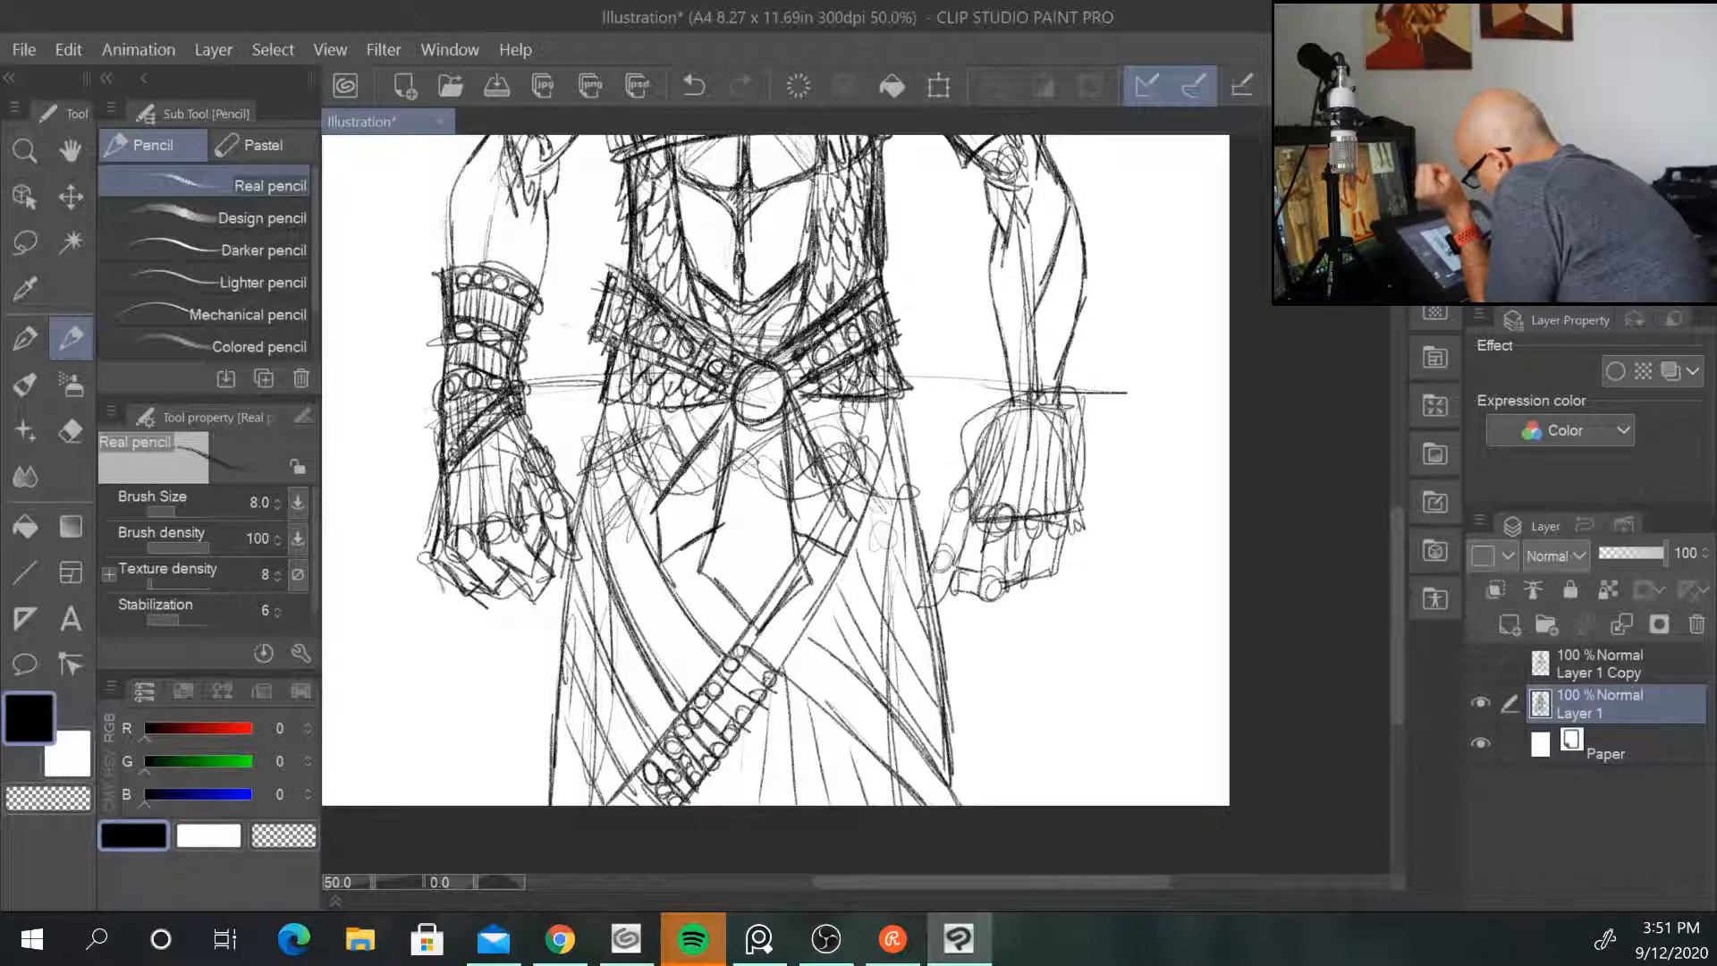
left_click_drag(512, 414, 532, 440)
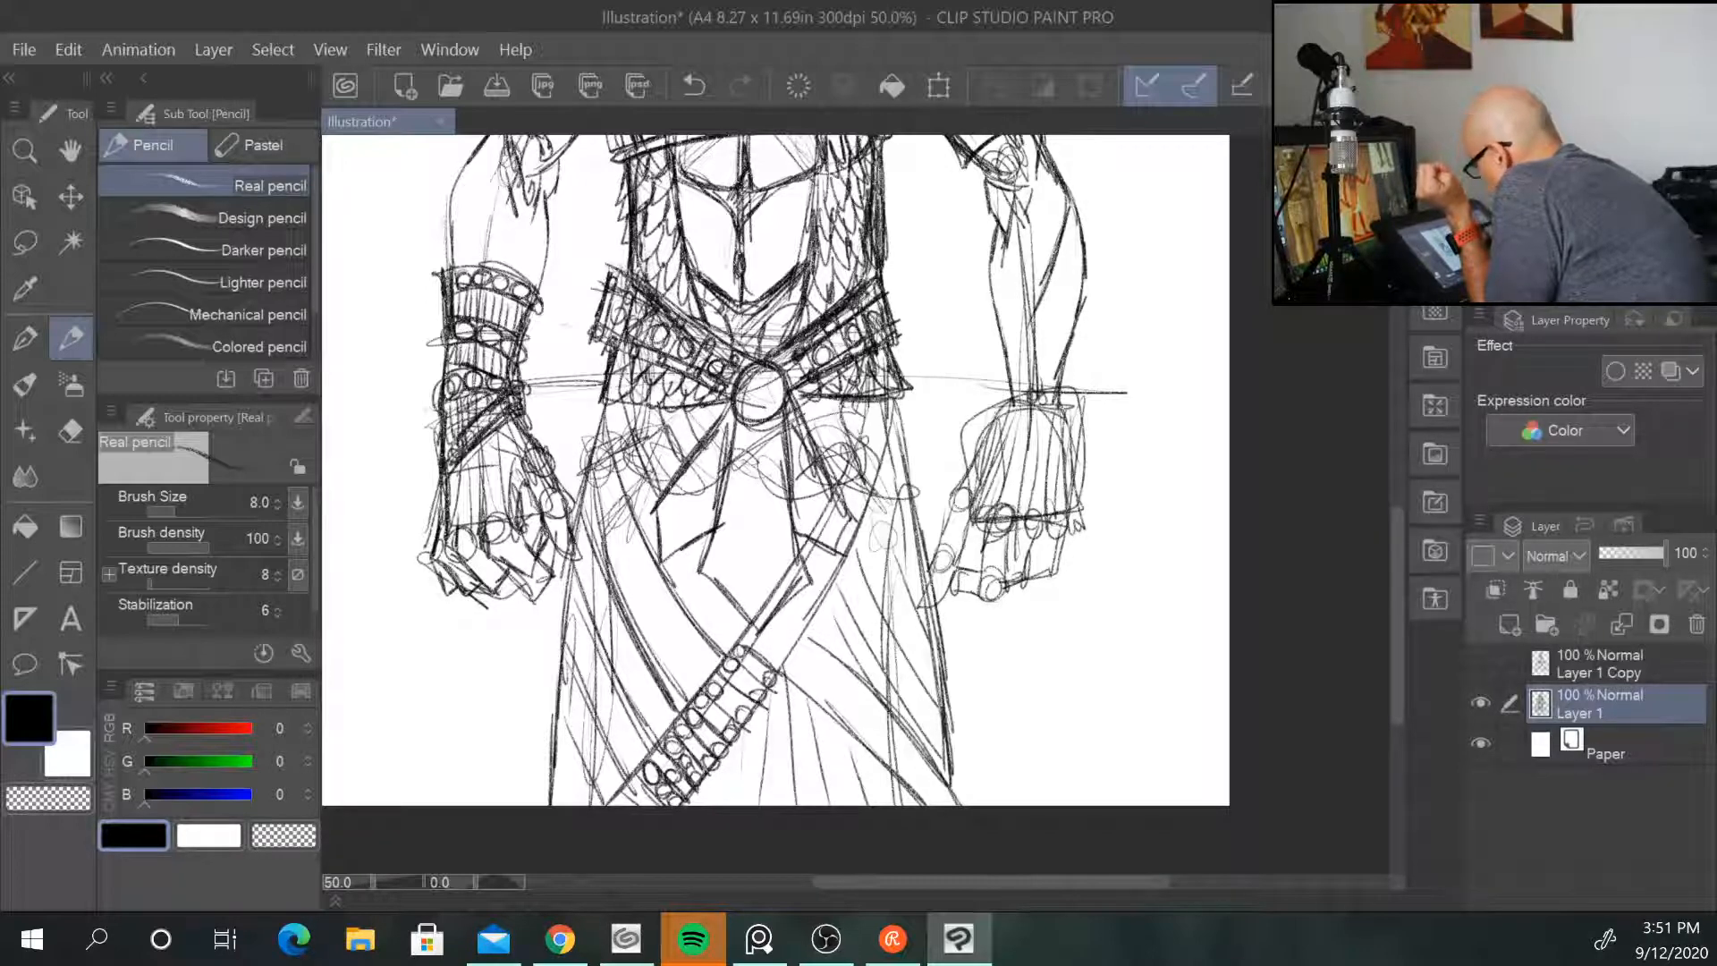
Step: Clean up the construction lines inside the left hand and define the knuckles and finger gaps with short dark strokes
mouse_move(551, 546)
left_mouse_down()
mouse_move(539, 597)
mouse_move(513, 579)
mouse_move(510, 603)
left_mouse_up()
left_click_drag(570, 482, 575, 507)
mouse_move(508, 458)
left_mouse_down()
mouse_move(497, 498)
mouse_move(461, 497)
left_mouse_up()
mouse_move(464, 486)
left_mouse_down()
mouse_move(454, 519)
mouse_move(498, 541)
mouse_move(454, 571)
left_mouse_up()
mouse_move(510, 448)
left_mouse_down()
mouse_move(536, 470)
mouse_move(526, 442)
mouse_move(515, 465)
mouse_move(540, 480)
mouse_move(518, 529)
left_mouse_up()
left_click_drag(526, 488, 533, 567)
left_click_drag(543, 517, 522, 540)
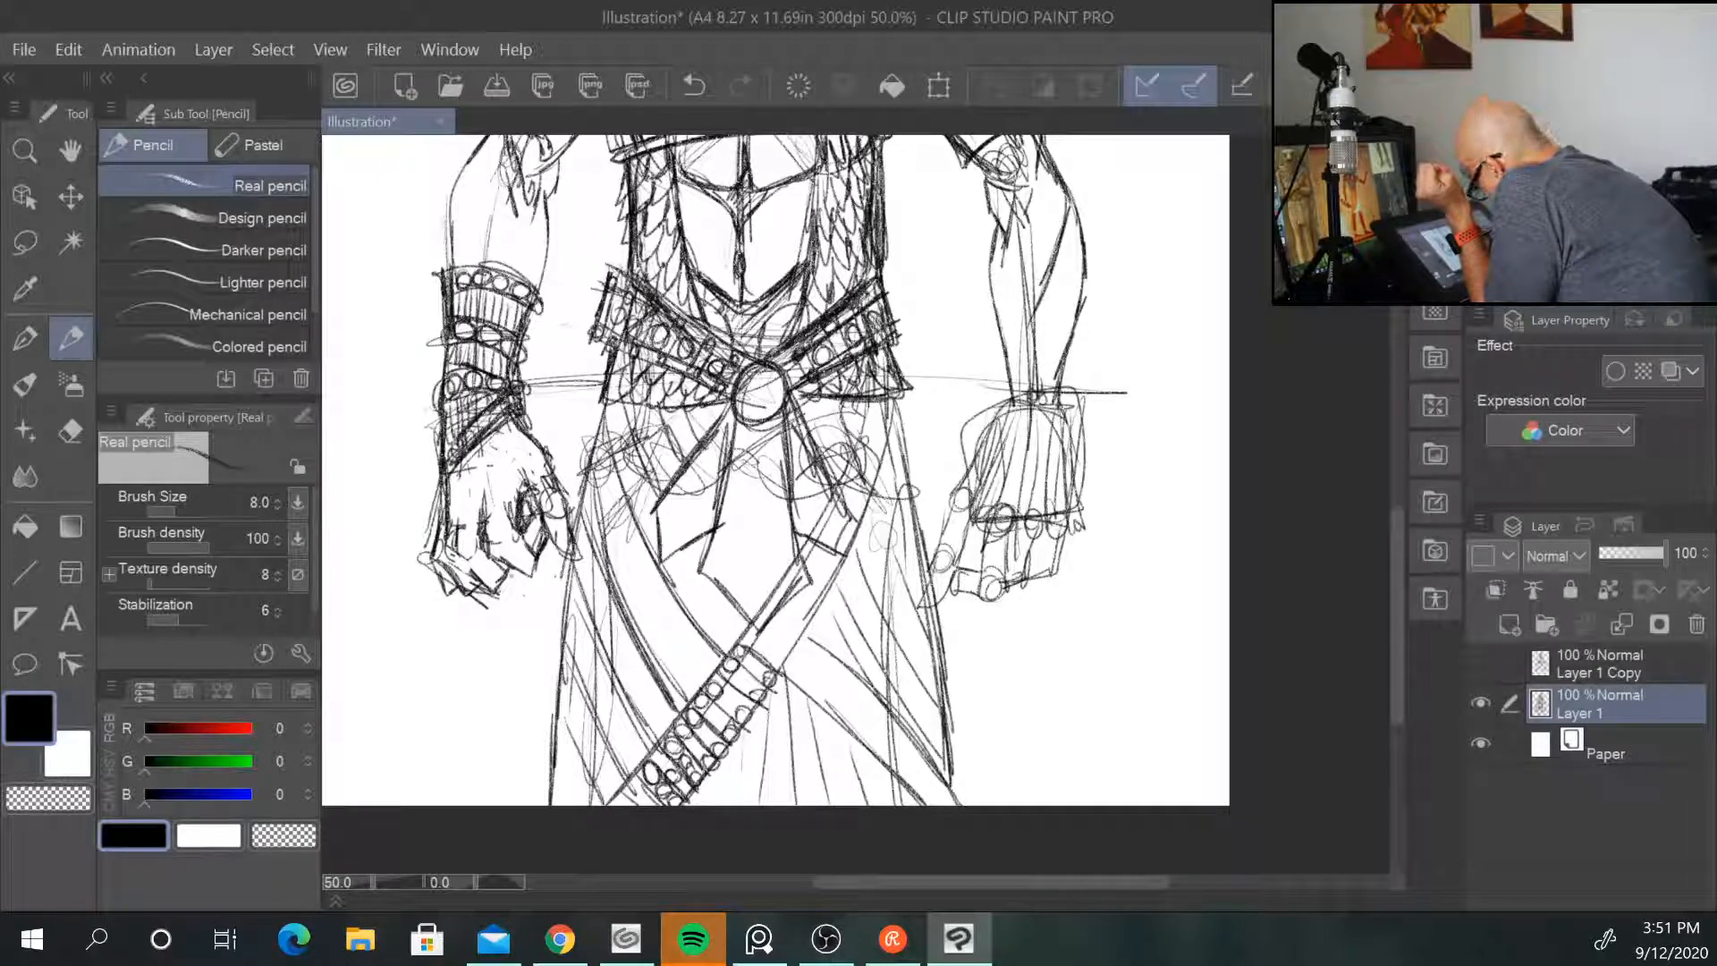
left_click_drag(521, 561, 499, 574)
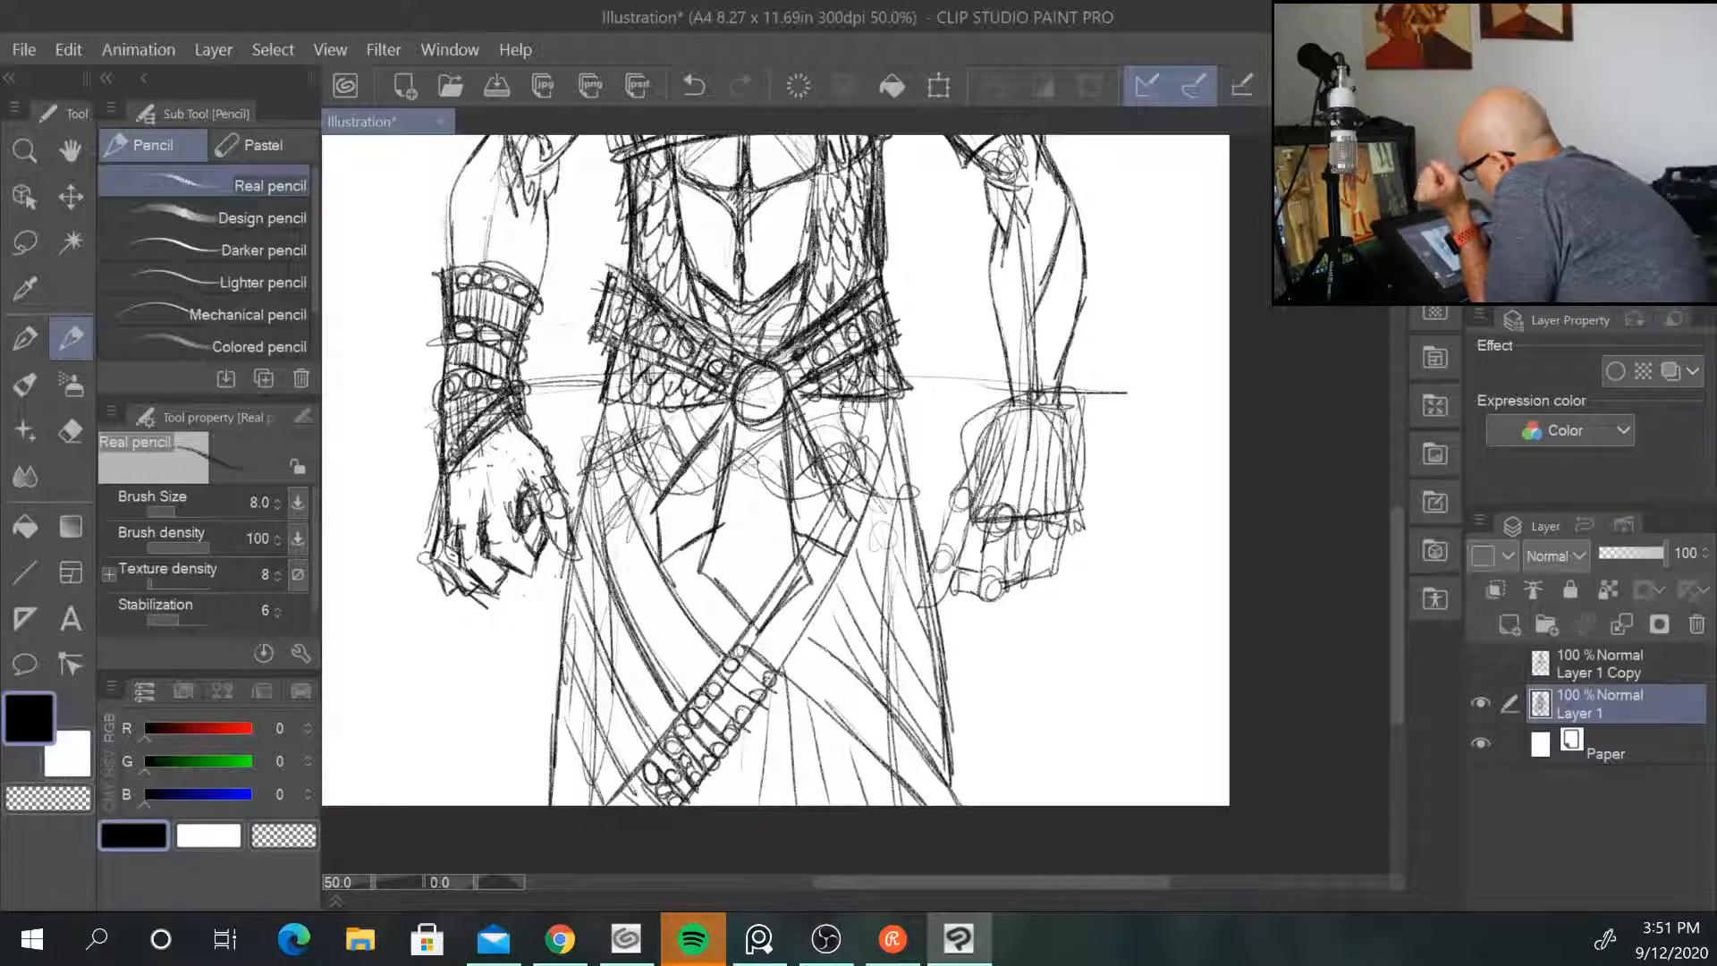
left_click_drag(522, 536, 488, 574)
left_click_drag(542, 490, 567, 522)
Step: Draw a row of small beads along the broad collar's neckline below the head
key("ctrl+minus")
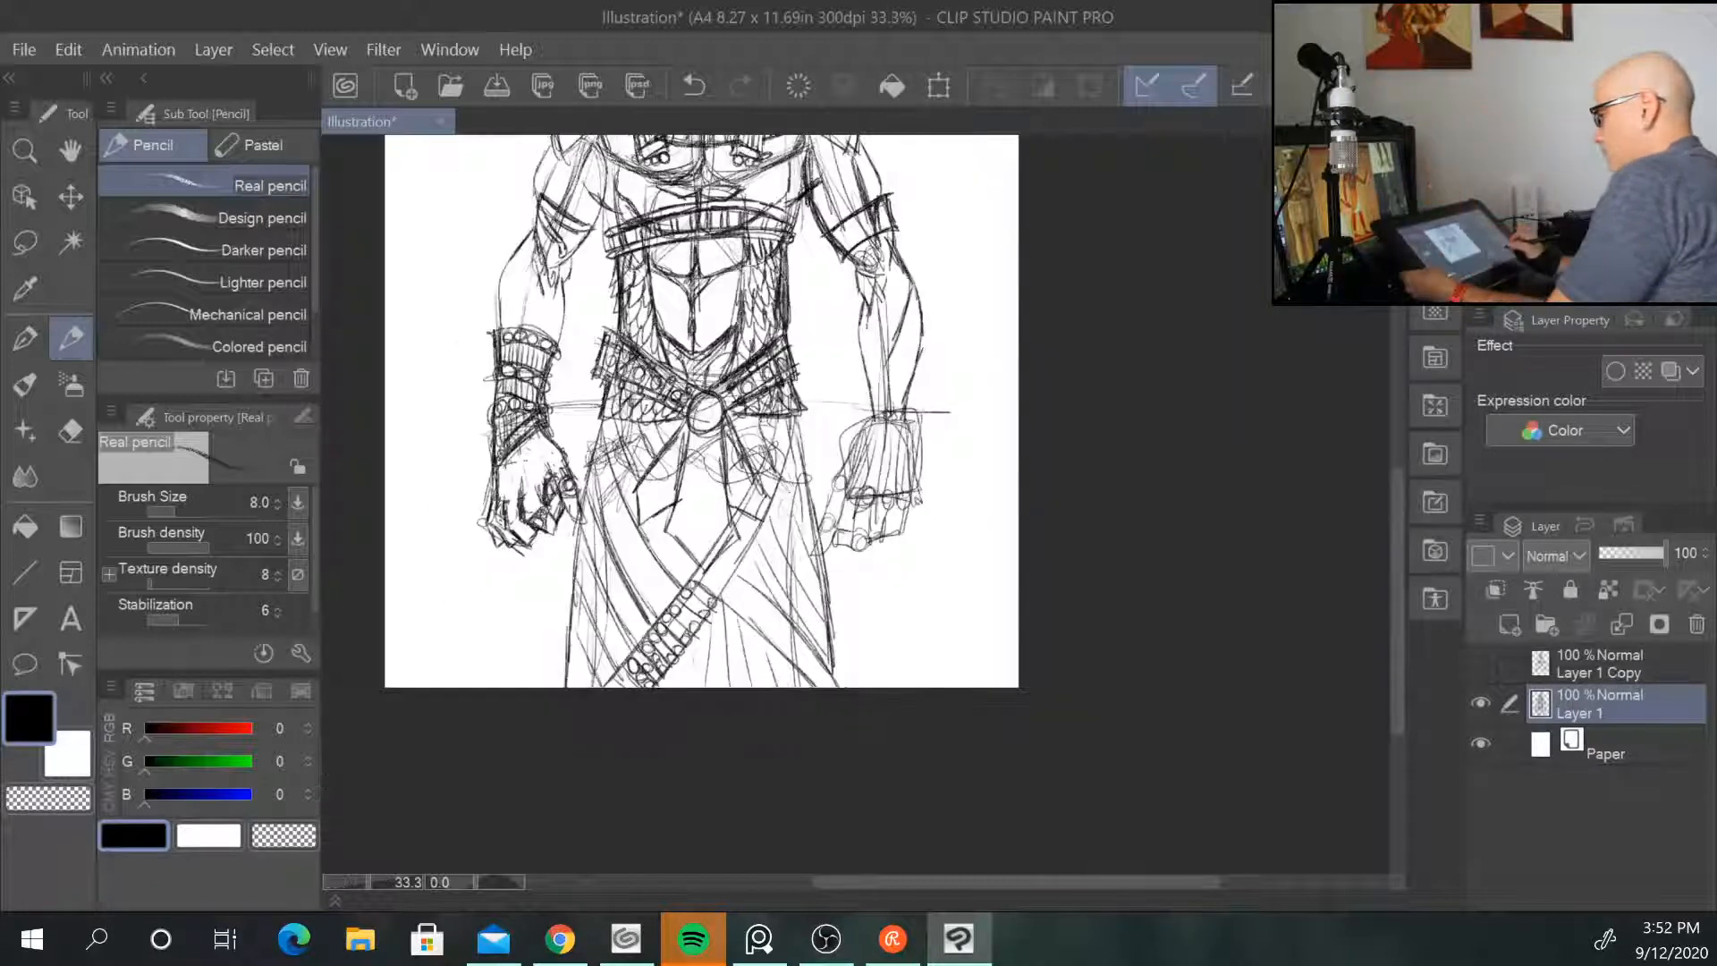
left_click_drag(920, 315, 920, 526)
scroll(924, 525, "up", 3)
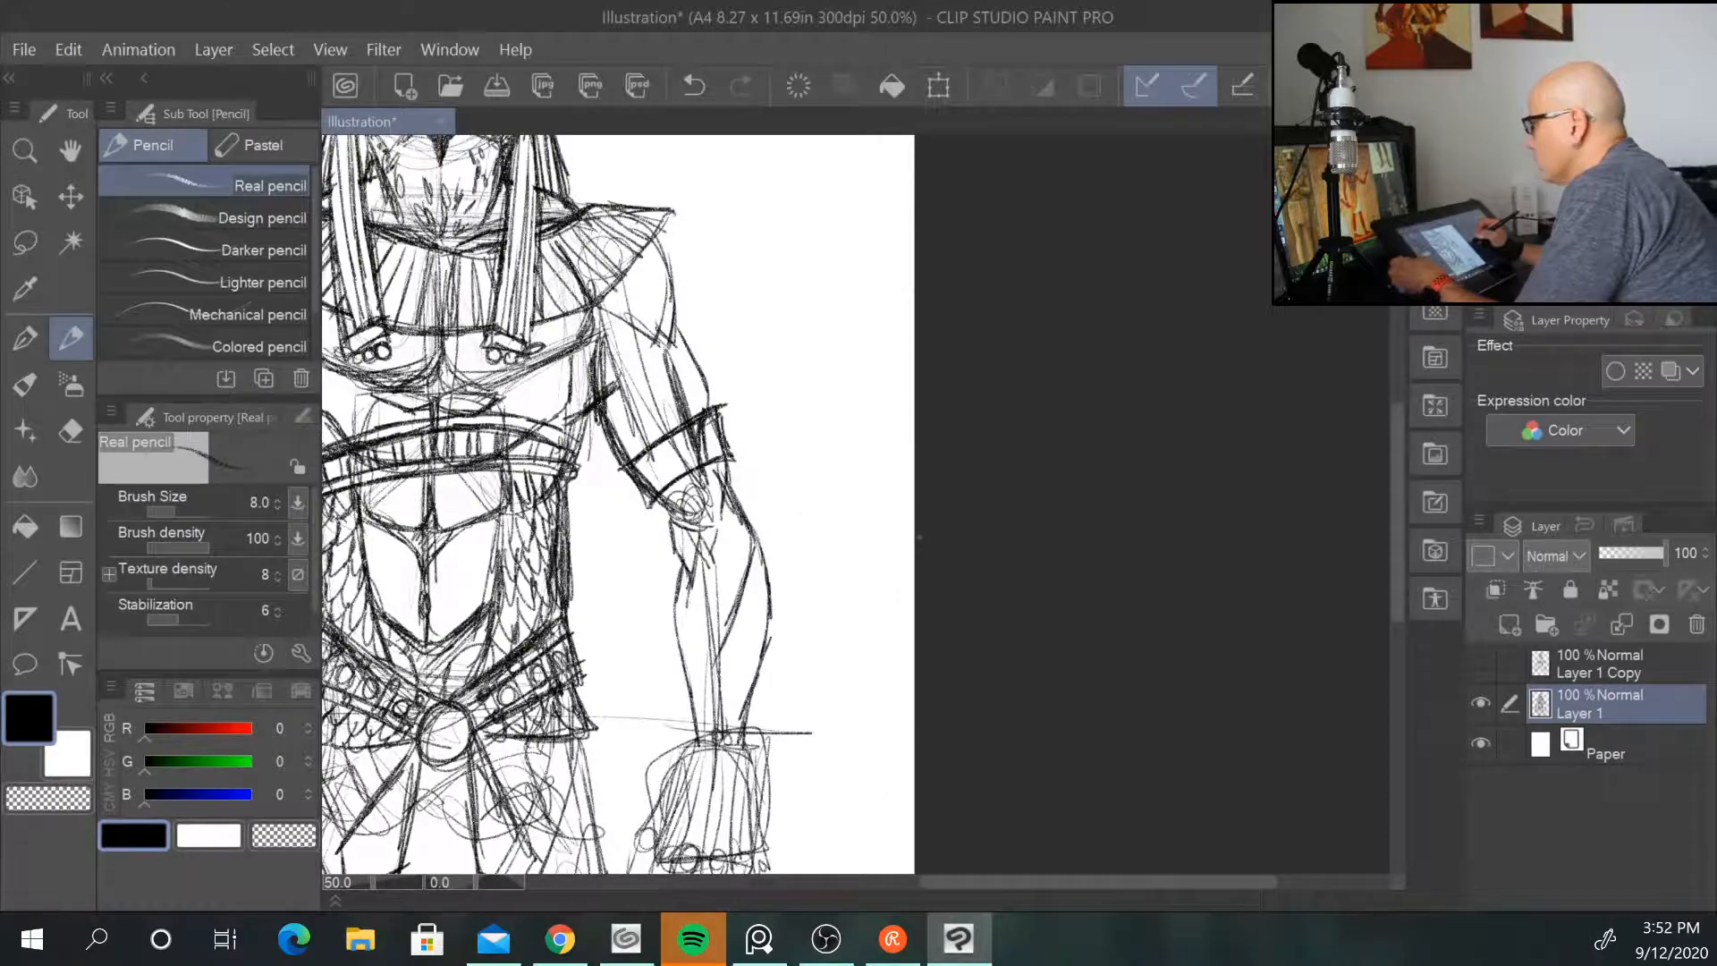
scroll(921, 530, "up", 1)
left_click_drag(649, 267, 1028, 626)
mouse_move(564, 451)
left_mouse_down()
mouse_move(639, 483)
mouse_move(723, 485)
left_mouse_up()
left_click_drag(572, 450, 600, 461)
left_click_drag(610, 460, 643, 473)
left_click_drag(652, 470, 687, 476)
left_click_drag(699, 473, 703, 478)
Step: Add a row of small beads along the broad collar's lower border from the left shoulder to the right shoulder
left_click_drag(470, 421, 513, 443)
left_click_drag(393, 445, 459, 497)
left_click_drag(426, 469, 526, 540)
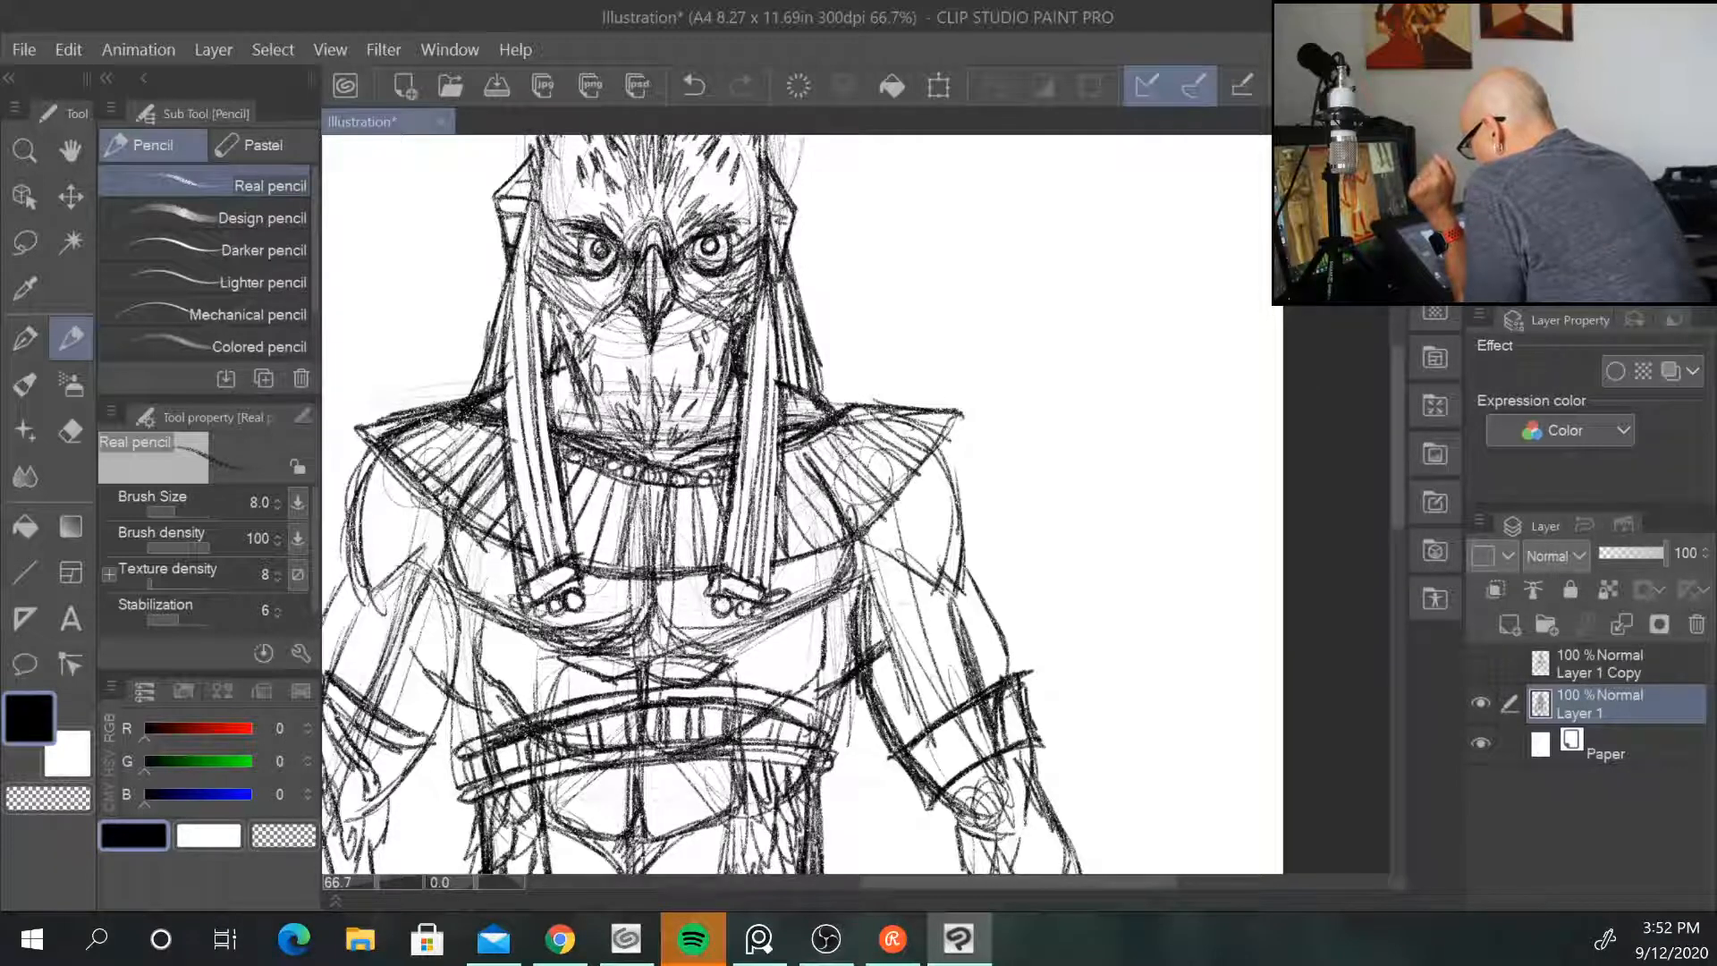
left_click_drag(414, 465, 430, 481)
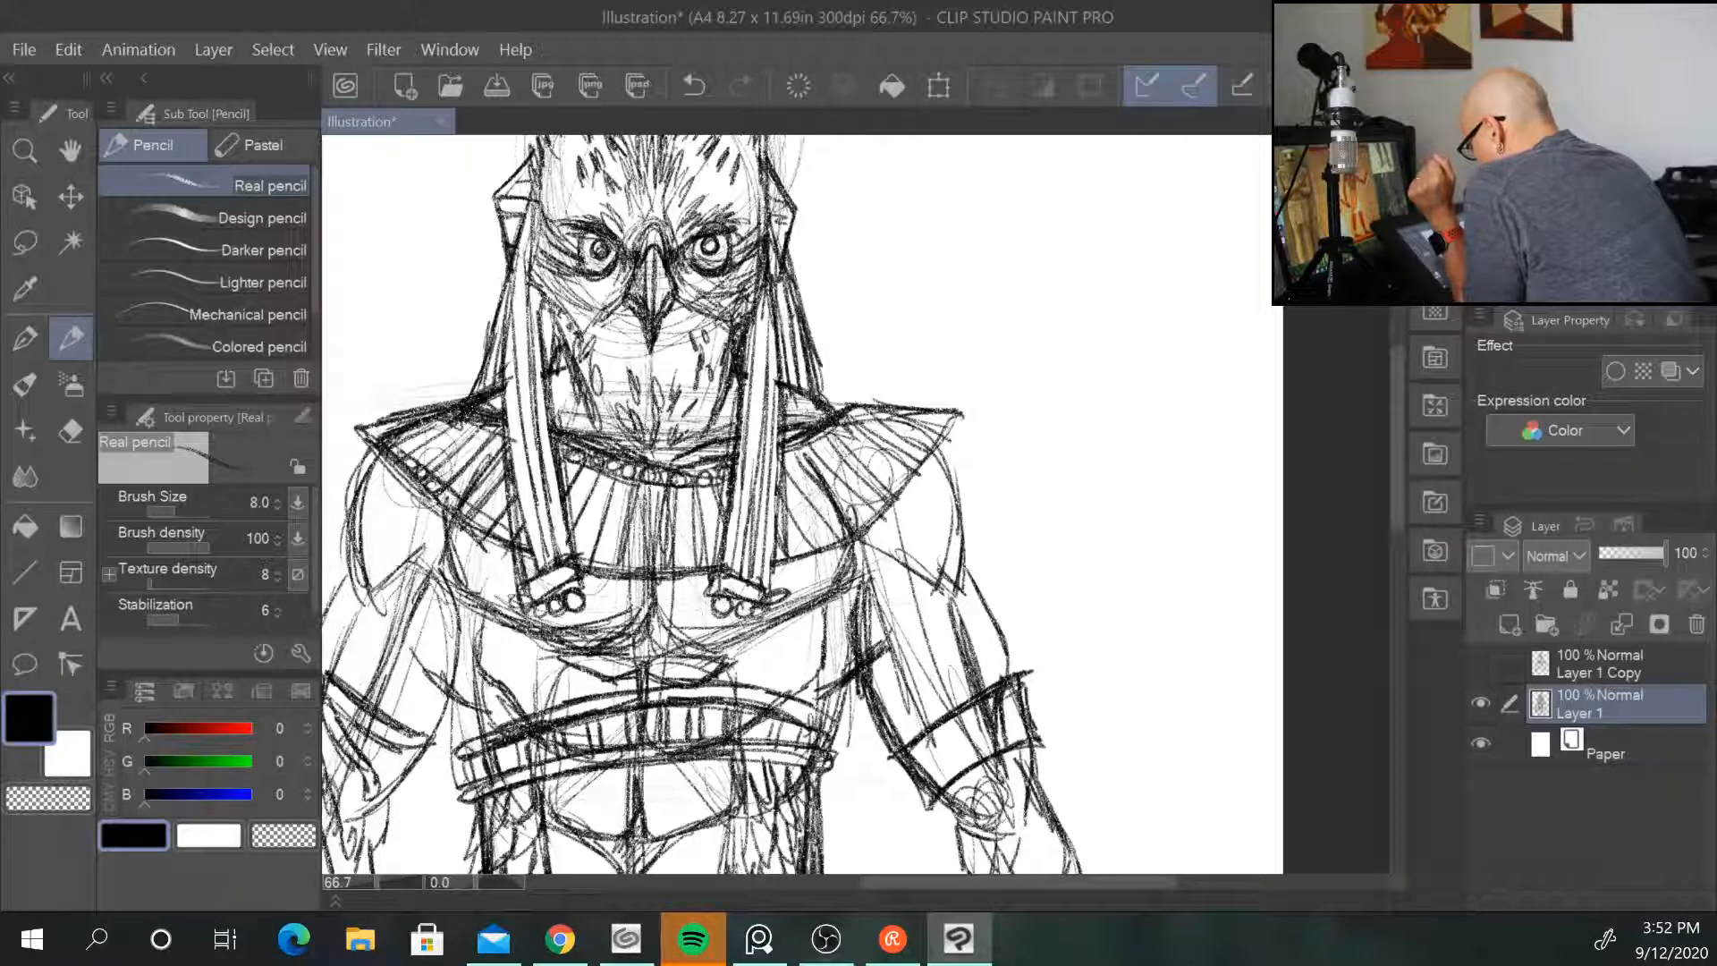
mouse_move(458, 503)
left_mouse_down()
mouse_move(497, 535)
mouse_move(677, 563)
mouse_move(728, 552)
left_mouse_up()
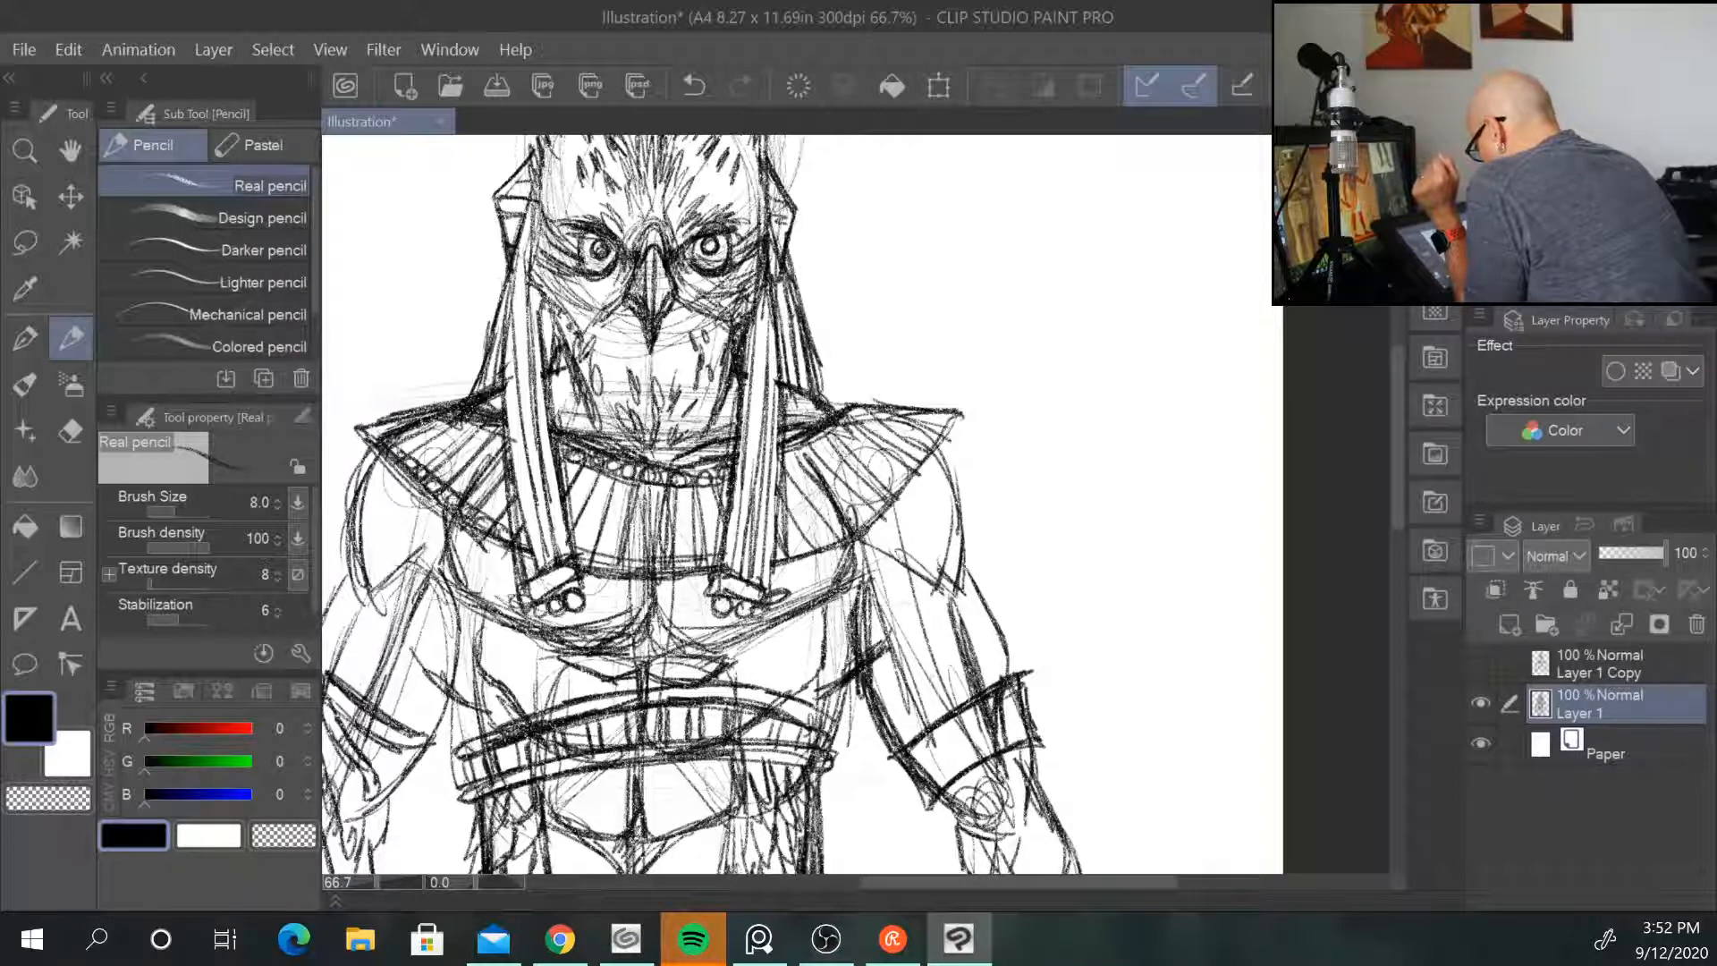
left_click_drag(592, 553, 648, 577)
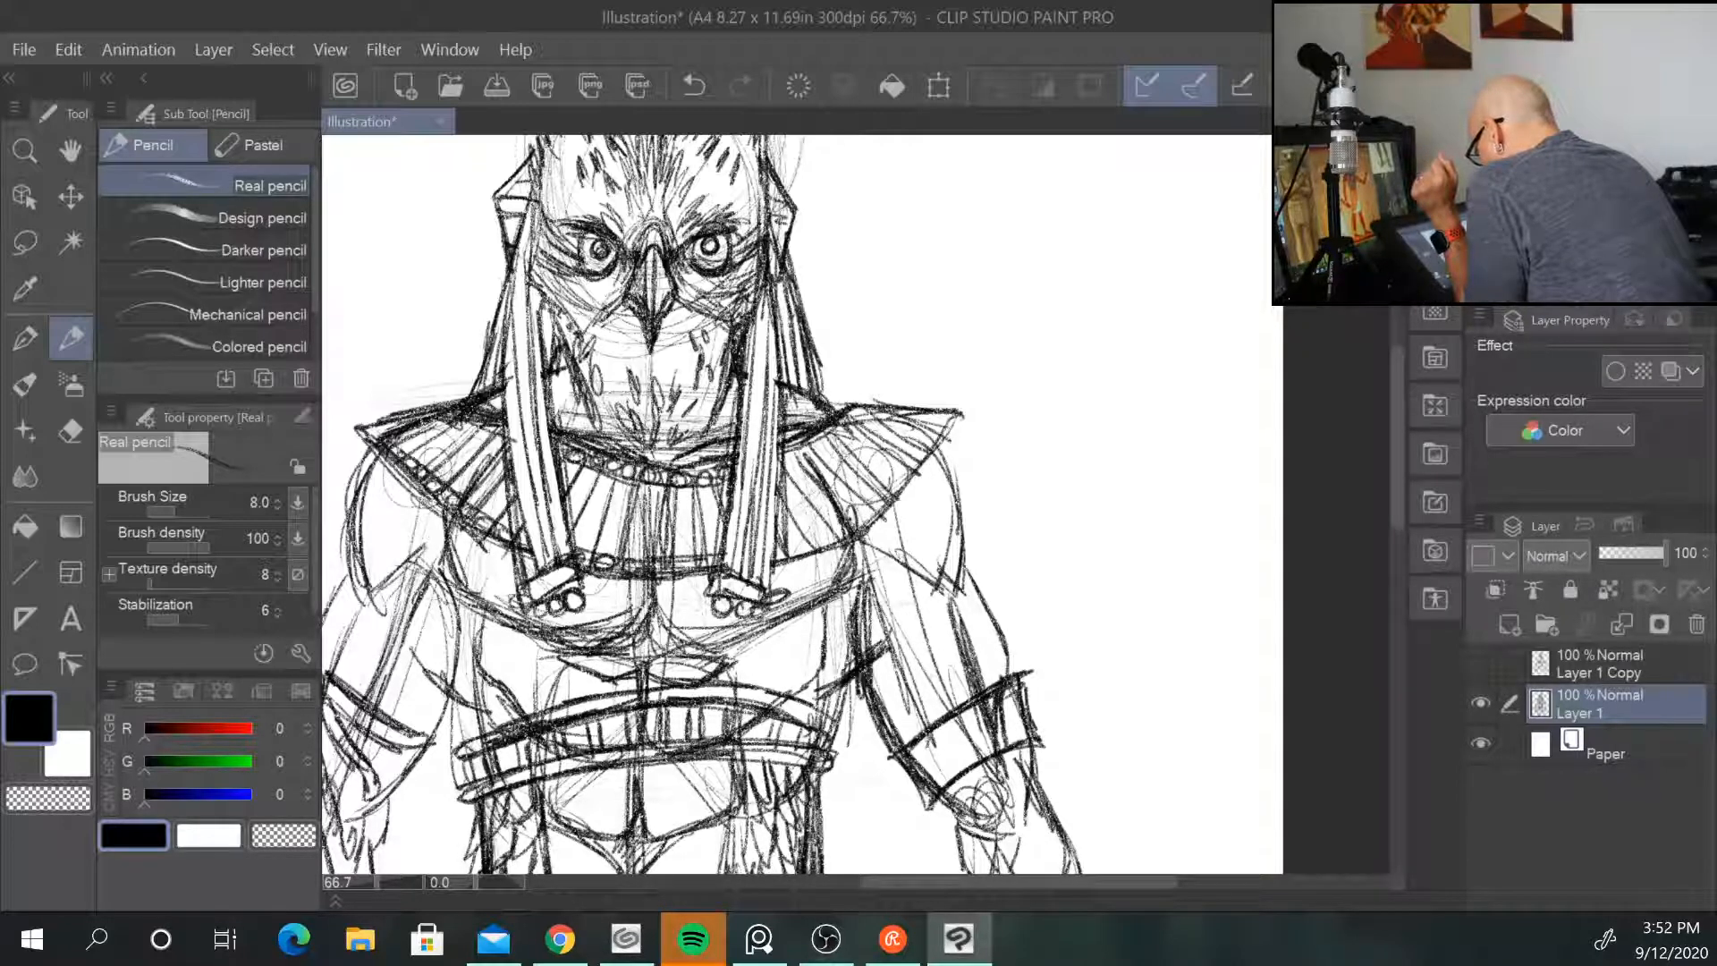
left_click_drag(755, 559, 870, 509)
left_click_drag(785, 562, 850, 527)
left_click_drag(939, 418, 860, 511)
mouse_move(917, 449)
left_mouse_down()
mouse_move(851, 529)
mouse_move(915, 461)
left_mouse_up()
left_click_drag(945, 432, 923, 451)
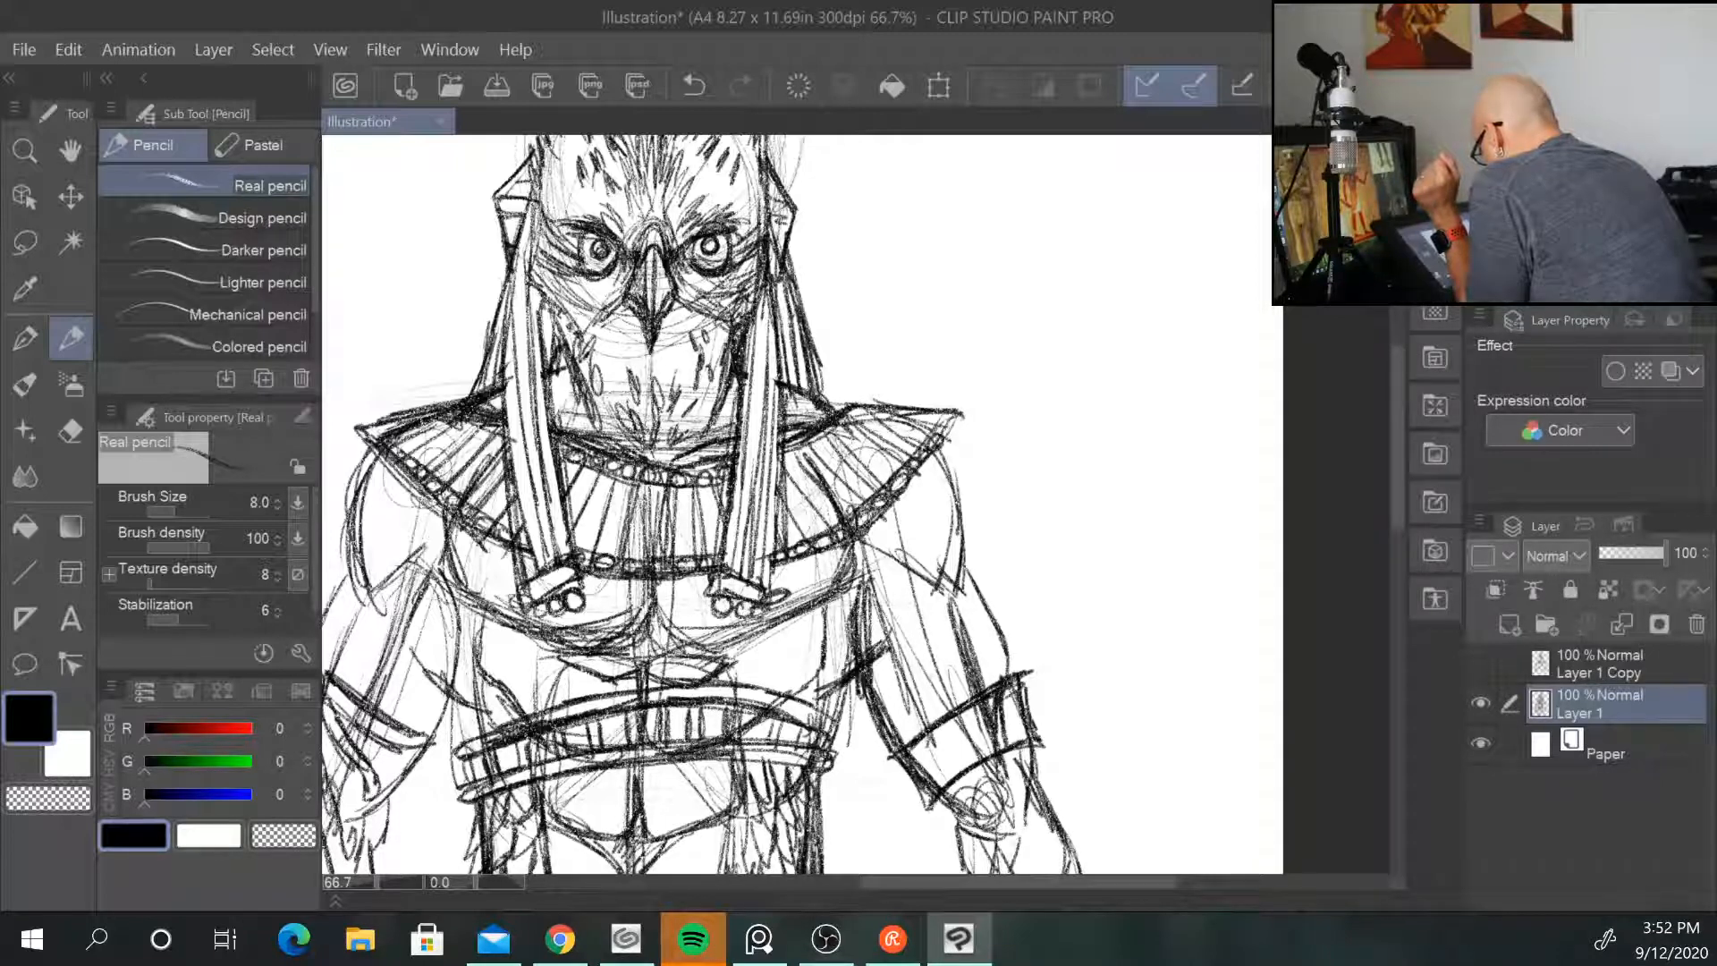
Step: Sample the dark line color from the drawing and darken the broad collar's right shoulder tip and upper right section
right_click(976, 364)
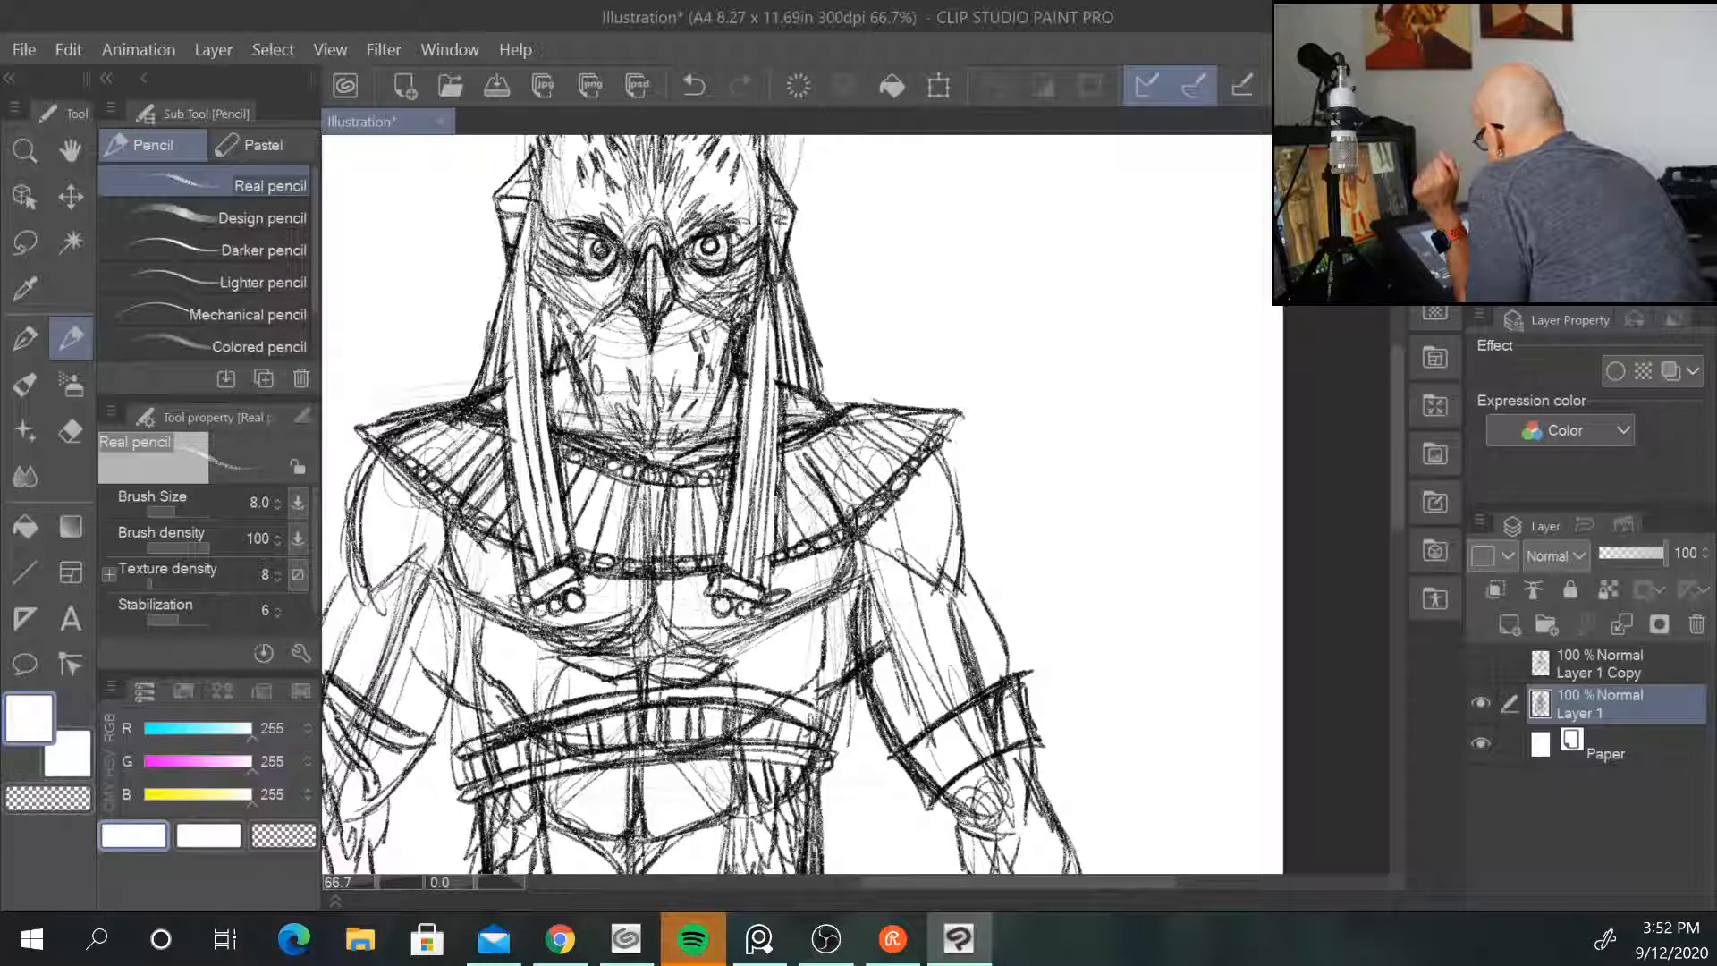
right_click(957, 416)
left_click_drag(961, 414, 946, 458)
mouse_move(843, 416)
left_mouse_down()
mouse_move(869, 406)
mouse_move(806, 467)
left_mouse_up()
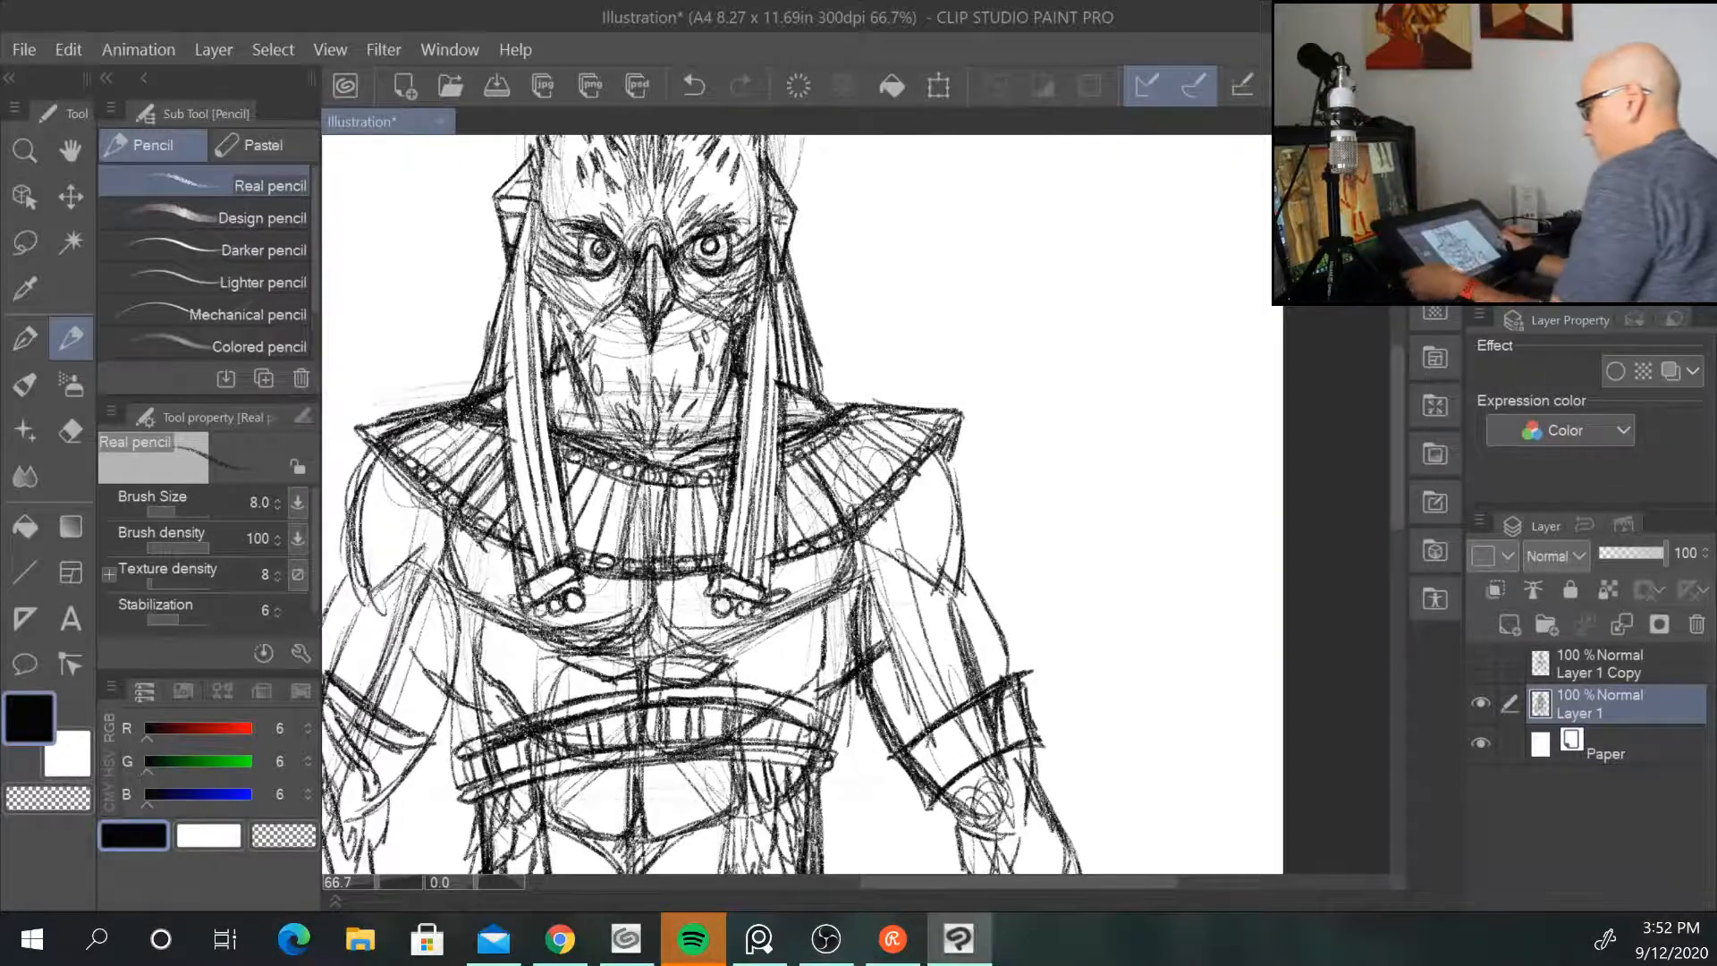
Step: Examine the whole figure from a distance to judge its proportions and the balance of costume details
key("ctrl+minus")
key("ctrl+minus")
key("ctrl+minus")
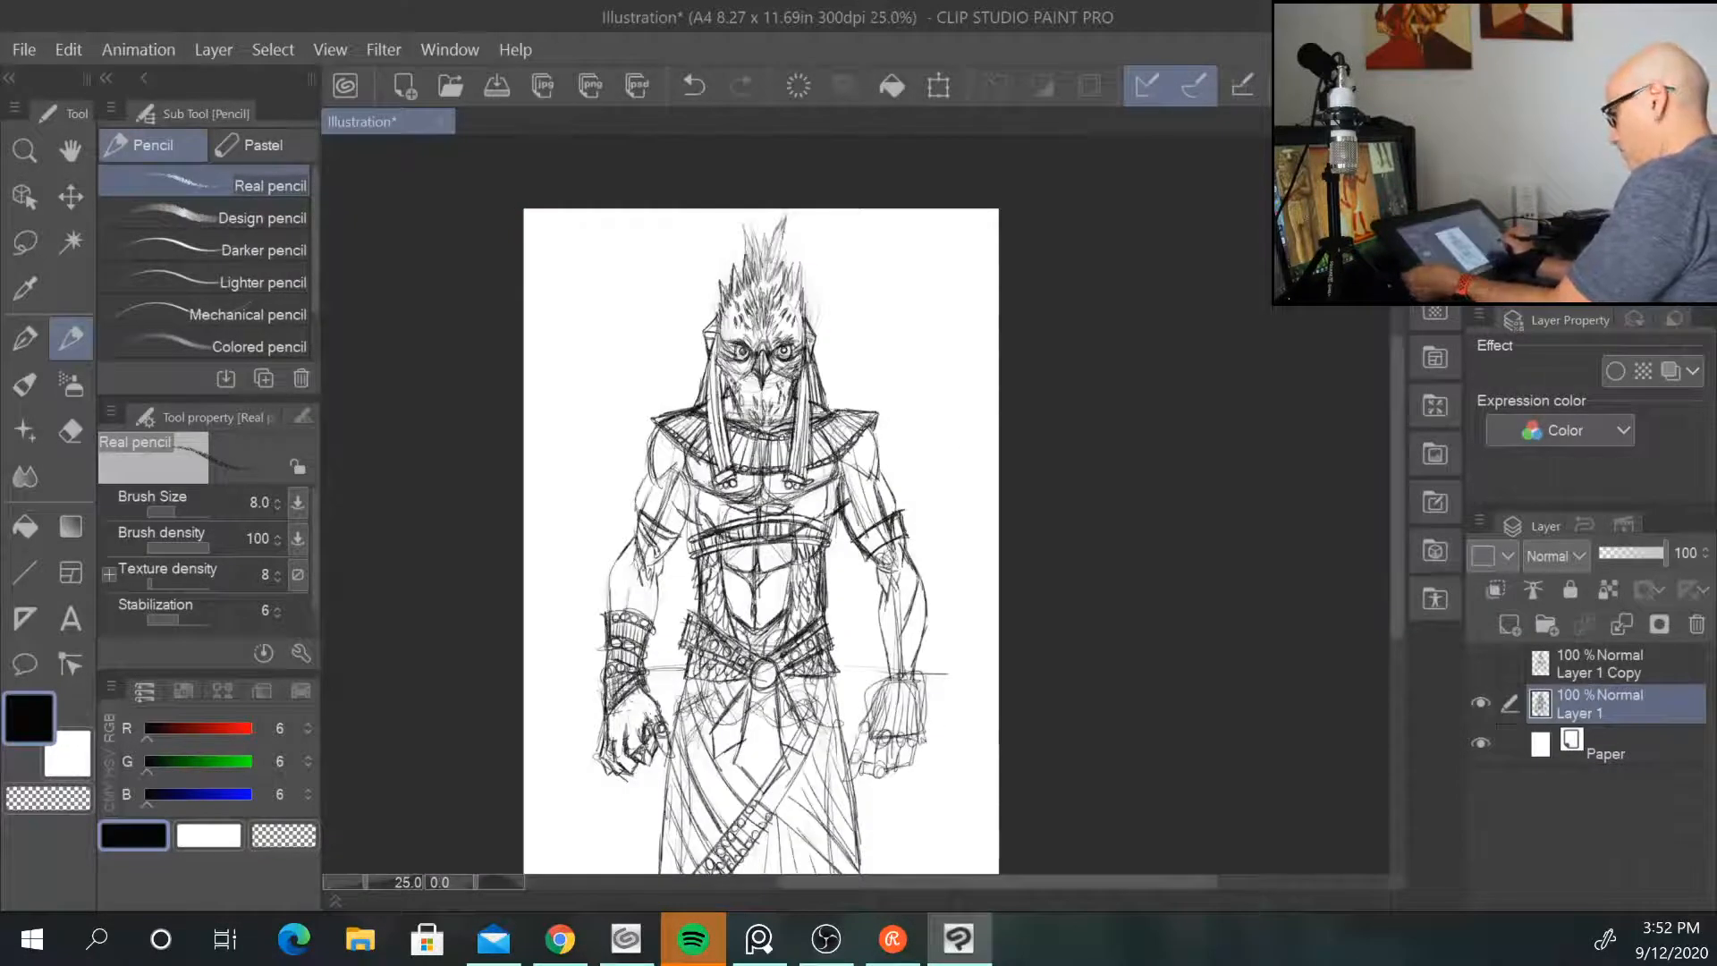
key("ctrl+plus")
key("ctrl+minus")
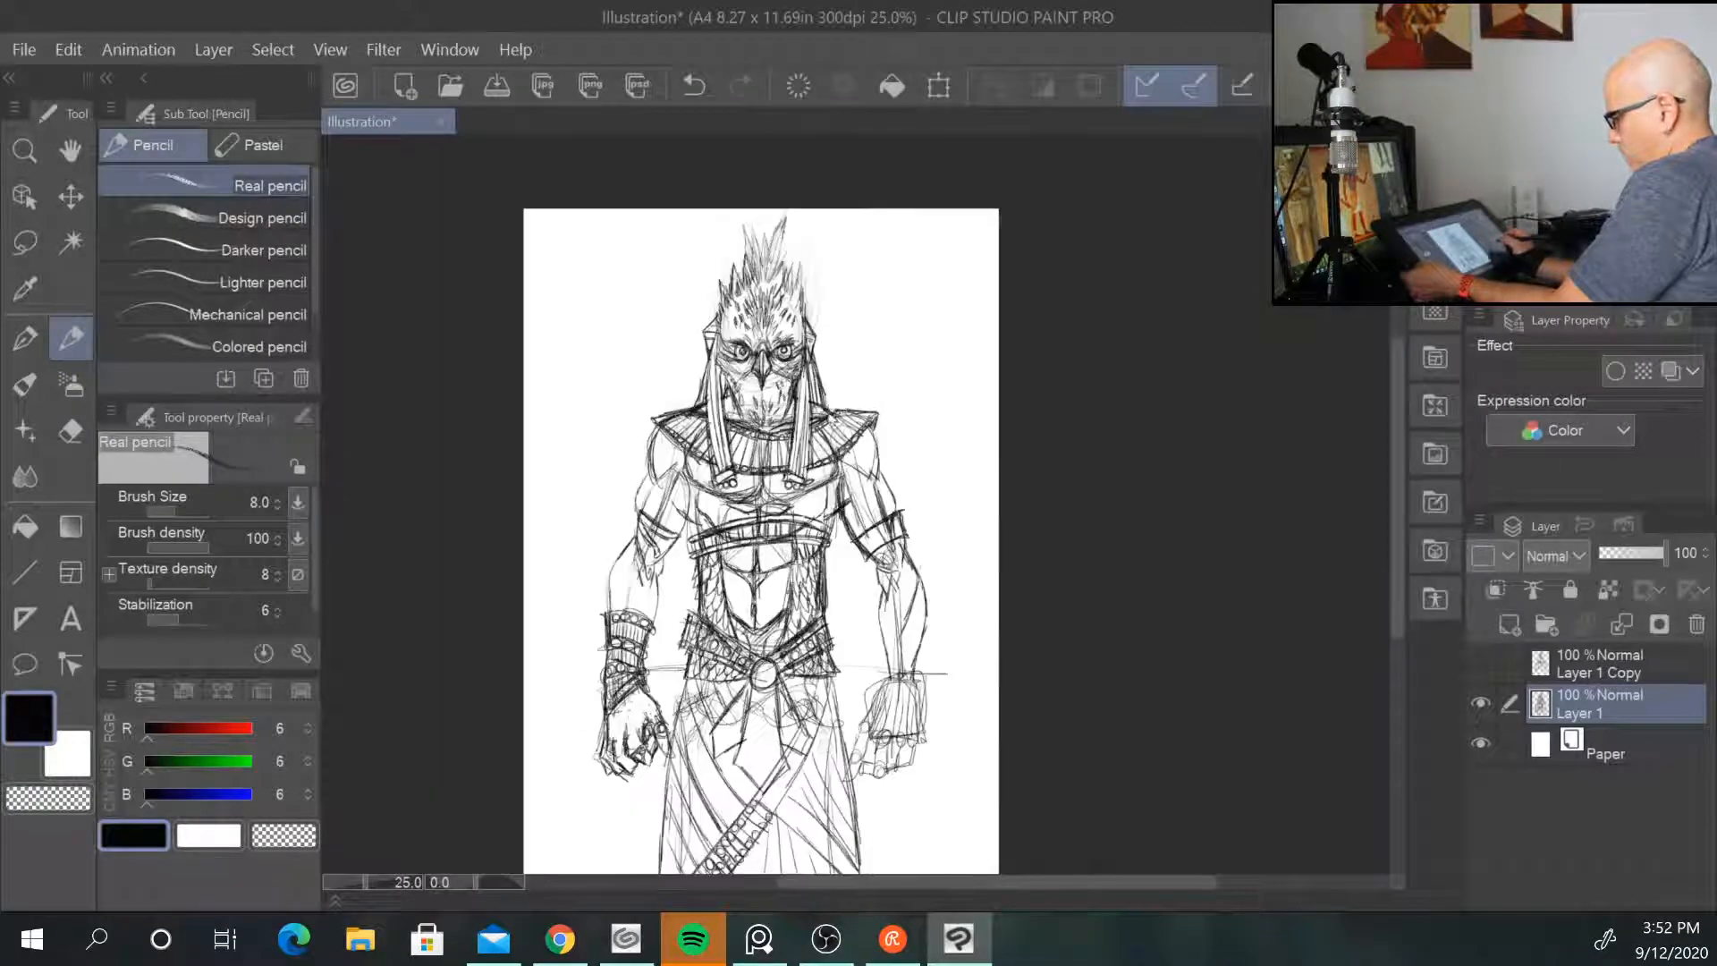
key("ctrl+plus")
key("ctrl+minus")
key("ctrl+plus")
key("ctrl+plus")
key("ctrl+plus")
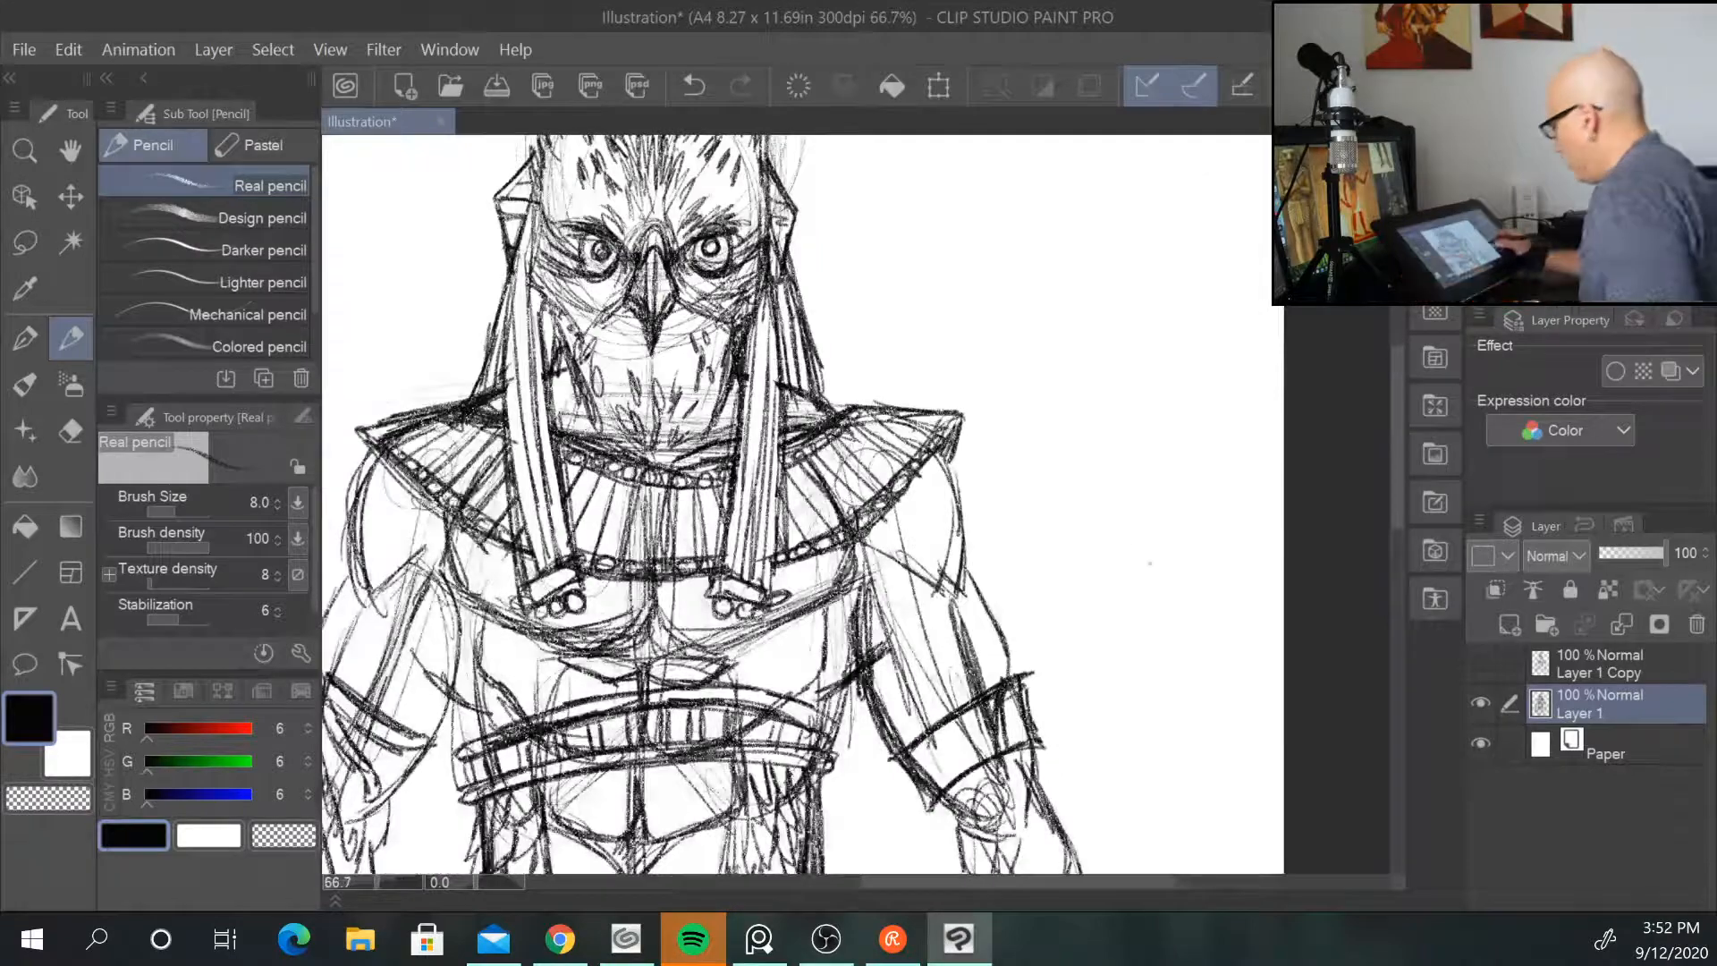
Step: Outline a bracer on the right forearm with a curved upper edge and a pointed cuff over the hand
left_click_drag(1131, 659, 1147, 232)
left_click_drag(1168, 611, 1278, 445)
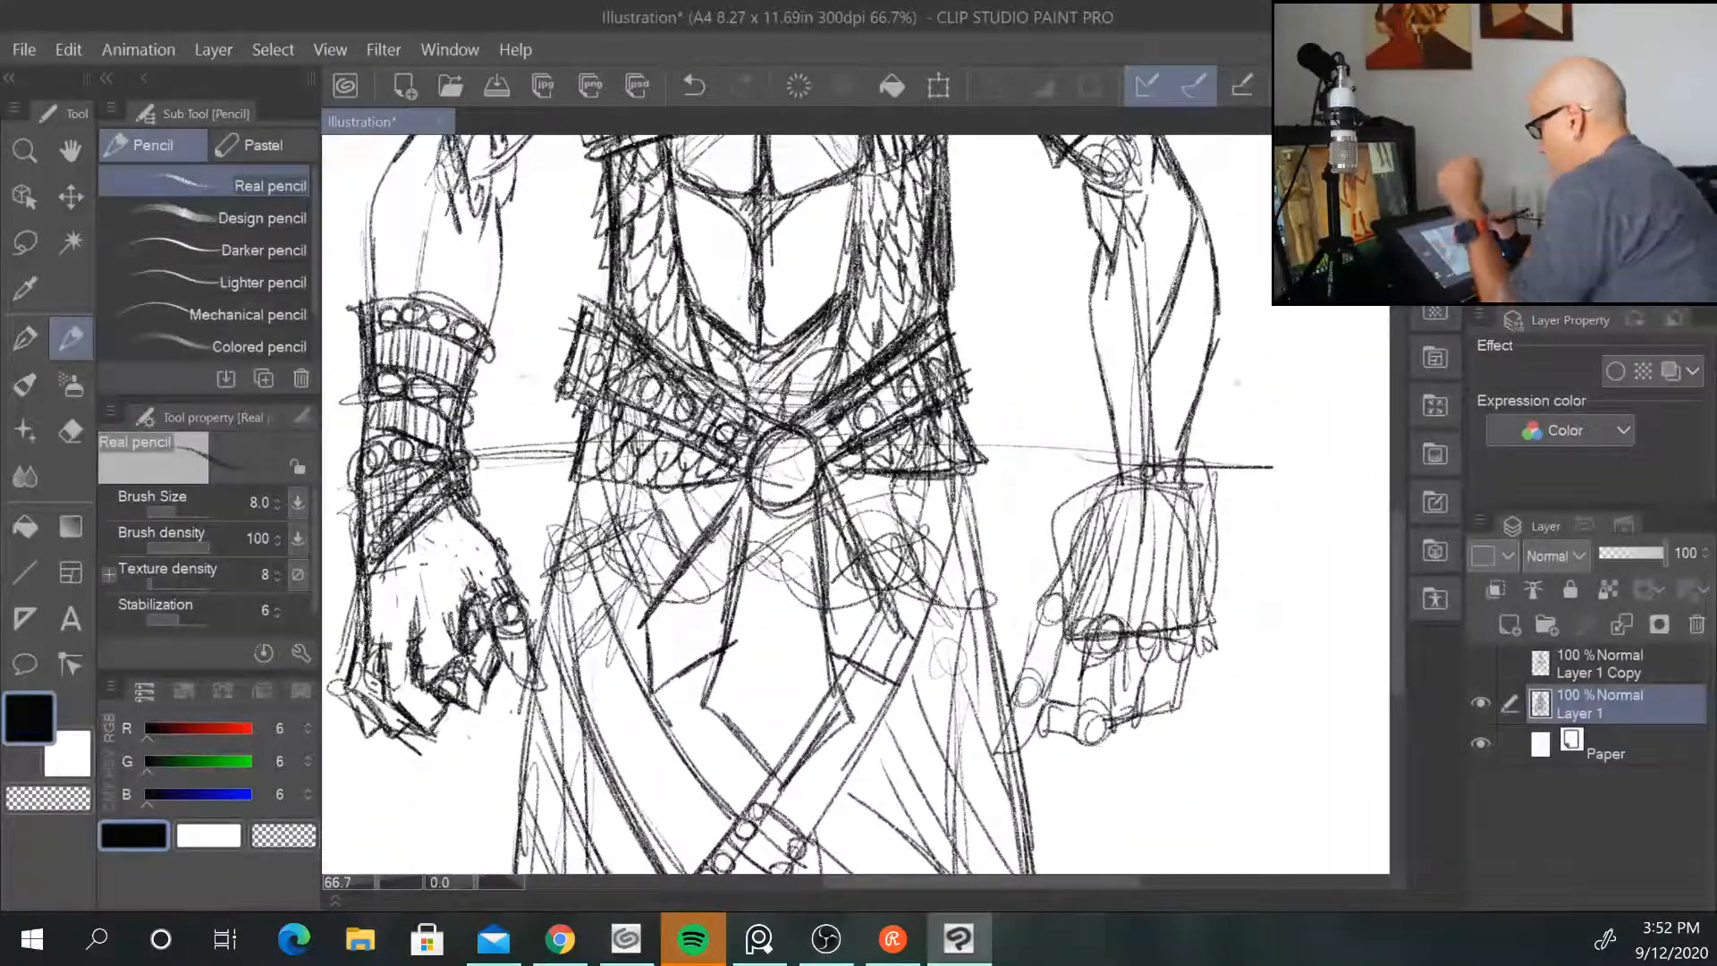
mouse_move(1101, 390)
left_mouse_down()
mouse_move(1077, 329)
mouse_move(1198, 304)
mouse_move(1194, 496)
mouse_move(1072, 537)
mouse_move(1150, 625)
mouse_move(1227, 557)
left_mouse_up()
mouse_move(1194, 463)
left_mouse_down()
mouse_move(1217, 577)
mouse_move(1069, 536)
mouse_move(1032, 653)
left_mouse_up()
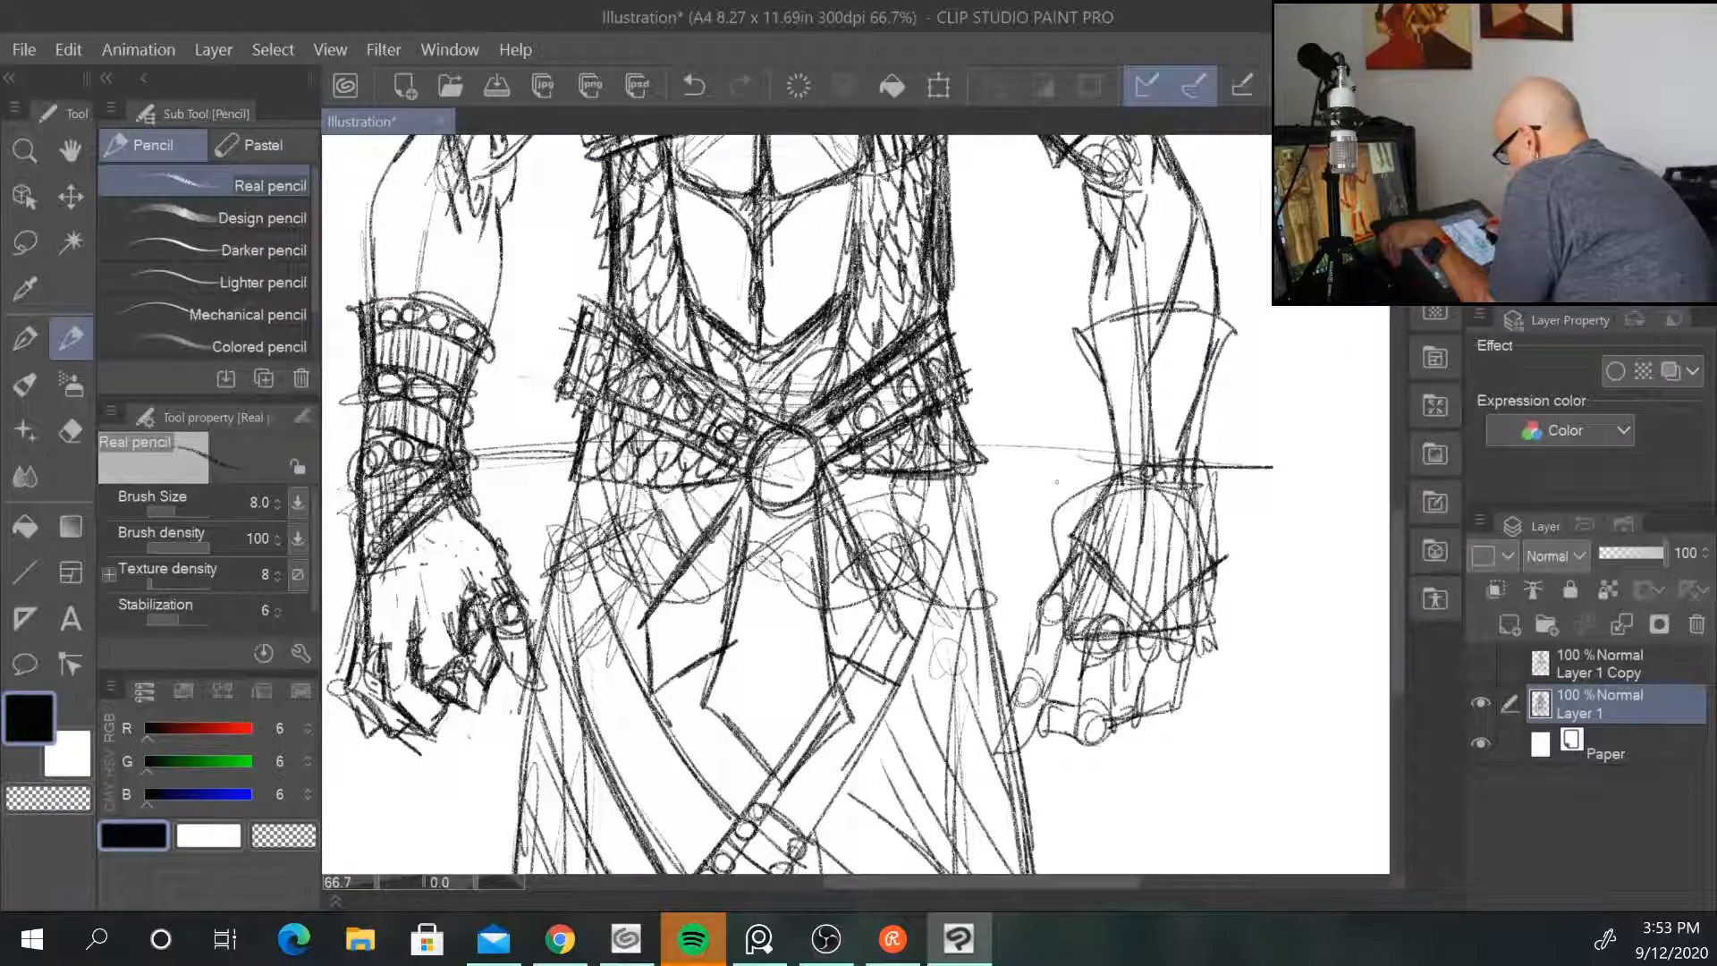
Step: Erase the right lower forearm and hand, and lasso-select the finished left bracer and hand
mouse_move(1168, 313)
left_mouse_down()
mouse_move(1109, 329)
mouse_move(1213, 315)
mouse_move(1205, 421)
mouse_move(1037, 626)
mouse_move(1054, 724)
mouse_move(1082, 742)
mouse_move(1197, 547)
mouse_move(1183, 715)
mouse_move(1203, 420)
mouse_move(1049, 550)
mouse_move(1093, 497)
mouse_move(1058, 723)
mouse_move(1114, 572)
mouse_move(1200, 517)
mouse_move(1135, 720)
mouse_move(1202, 476)
mouse_move(1081, 528)
mouse_move(1165, 313)
mouse_move(1076, 411)
mouse_move(1237, 393)
mouse_move(1109, 724)
mouse_move(1052, 659)
mouse_move(1118, 655)
mouse_move(1149, 707)
mouse_move(1173, 453)
mouse_move(1185, 527)
mouse_move(1110, 484)
mouse_move(1184, 333)
mouse_move(1186, 359)
left_mouse_up()
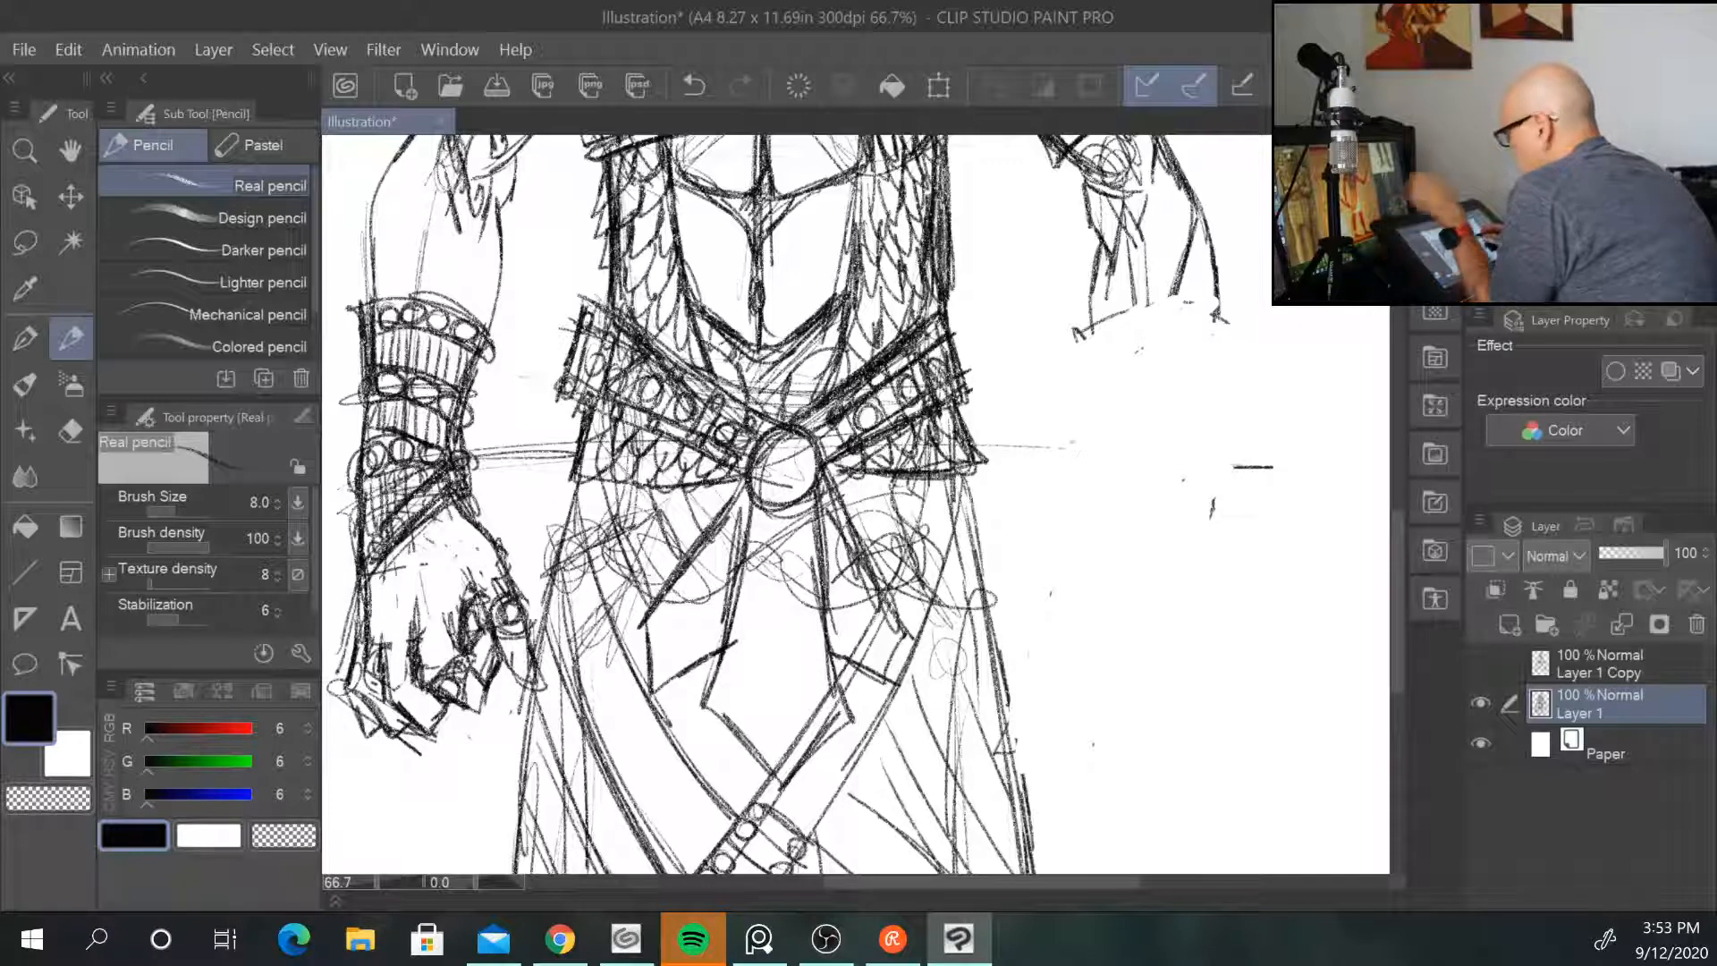
key("m")
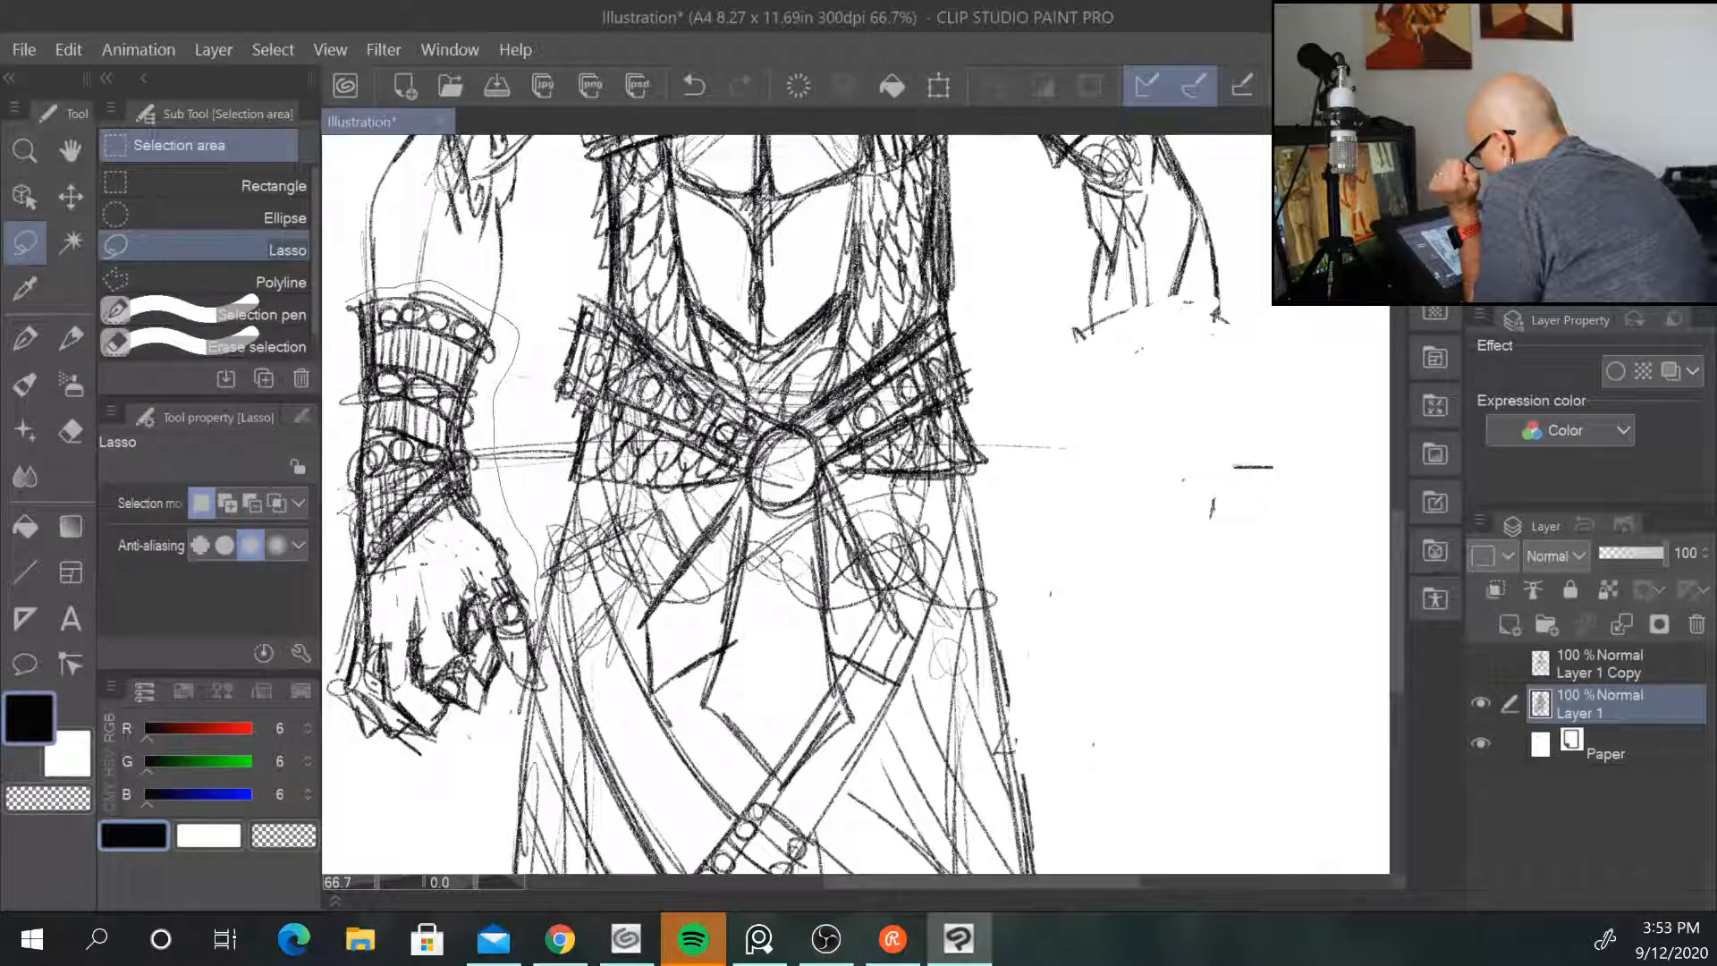
left_click_drag(341, 590, 363, 276)
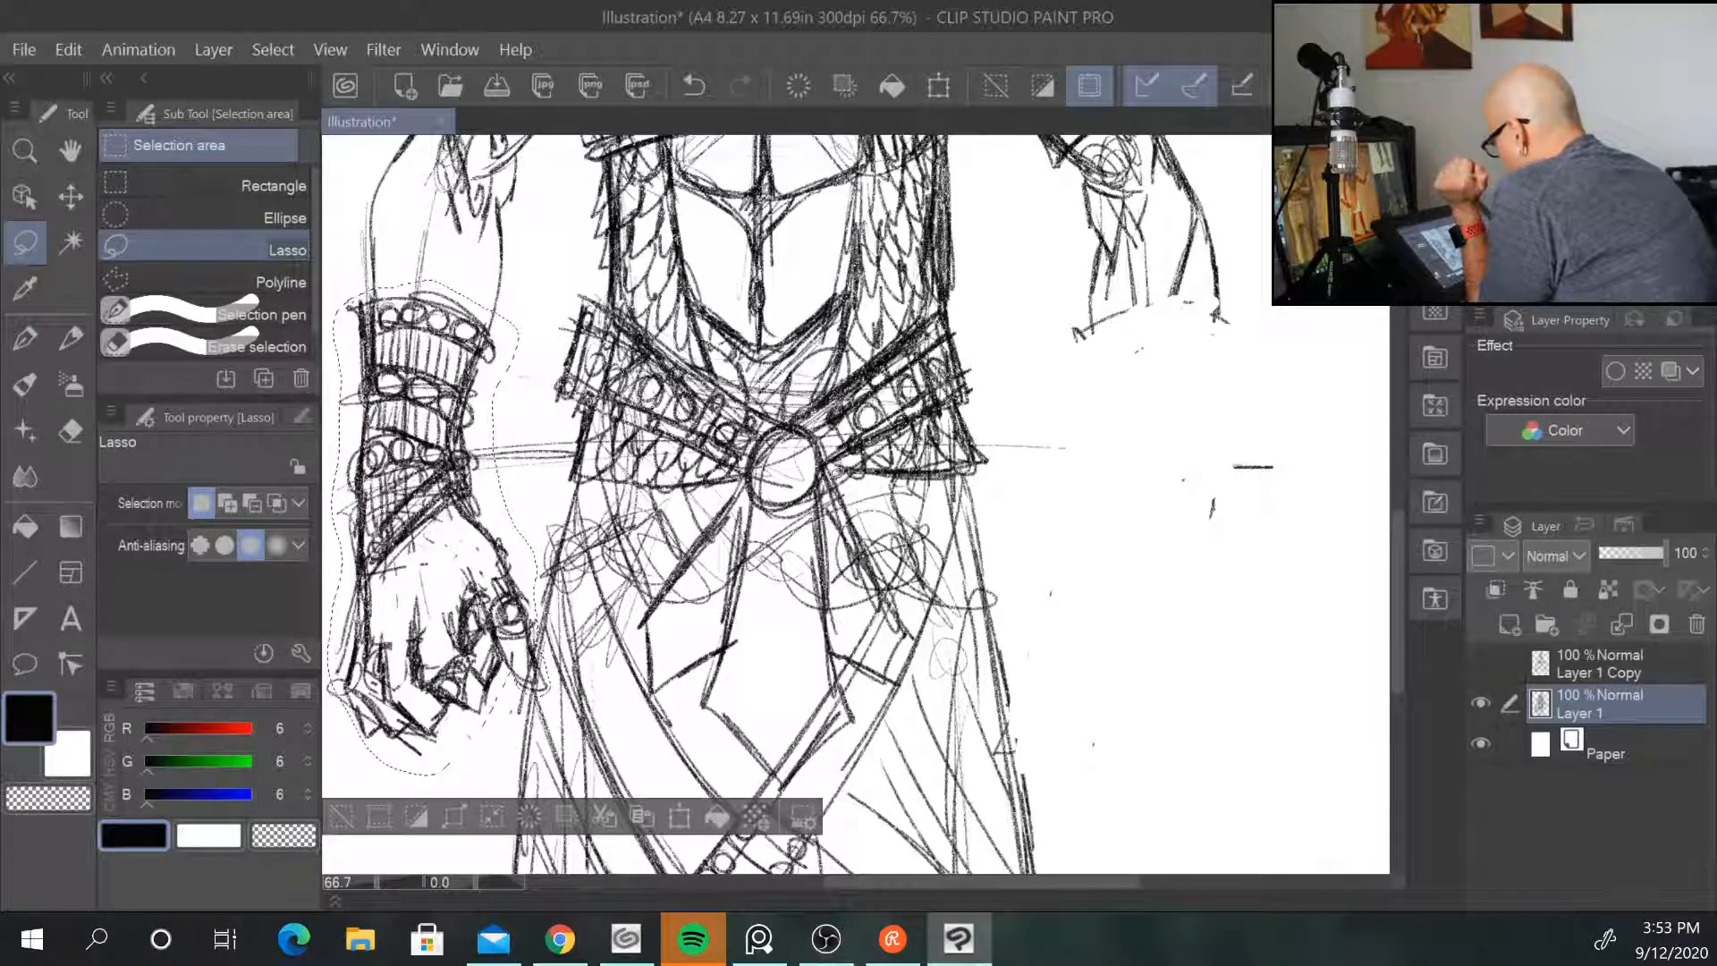
left_click(677, 817)
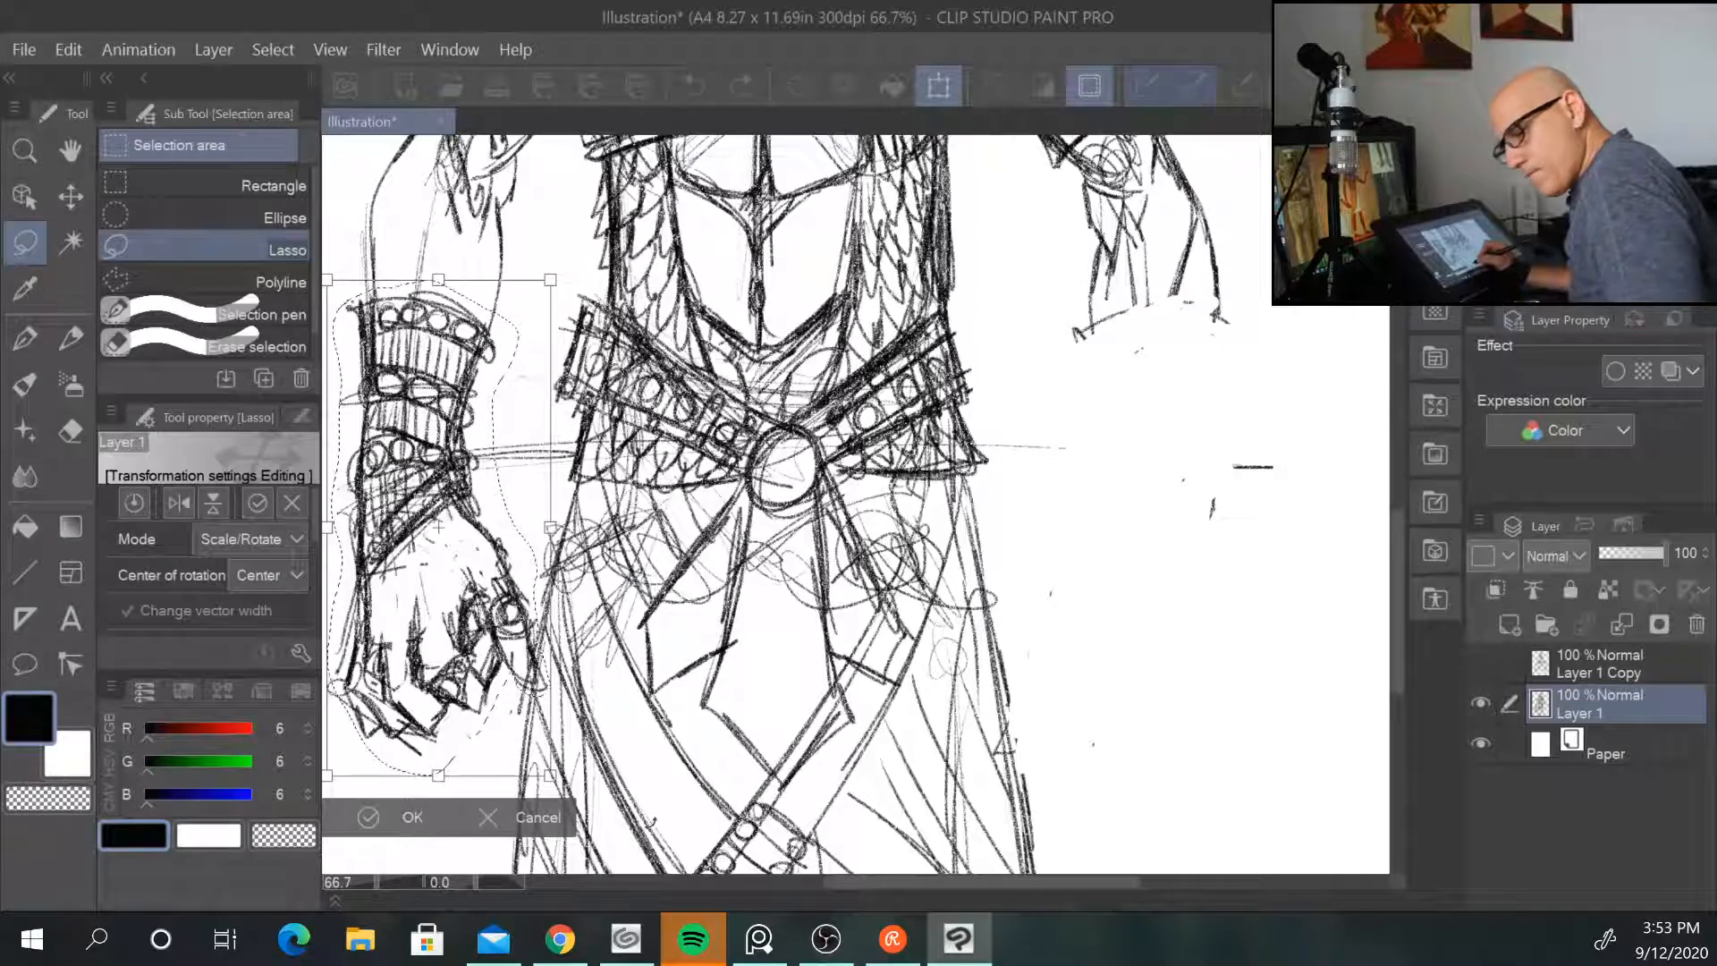
left_click(73, 195)
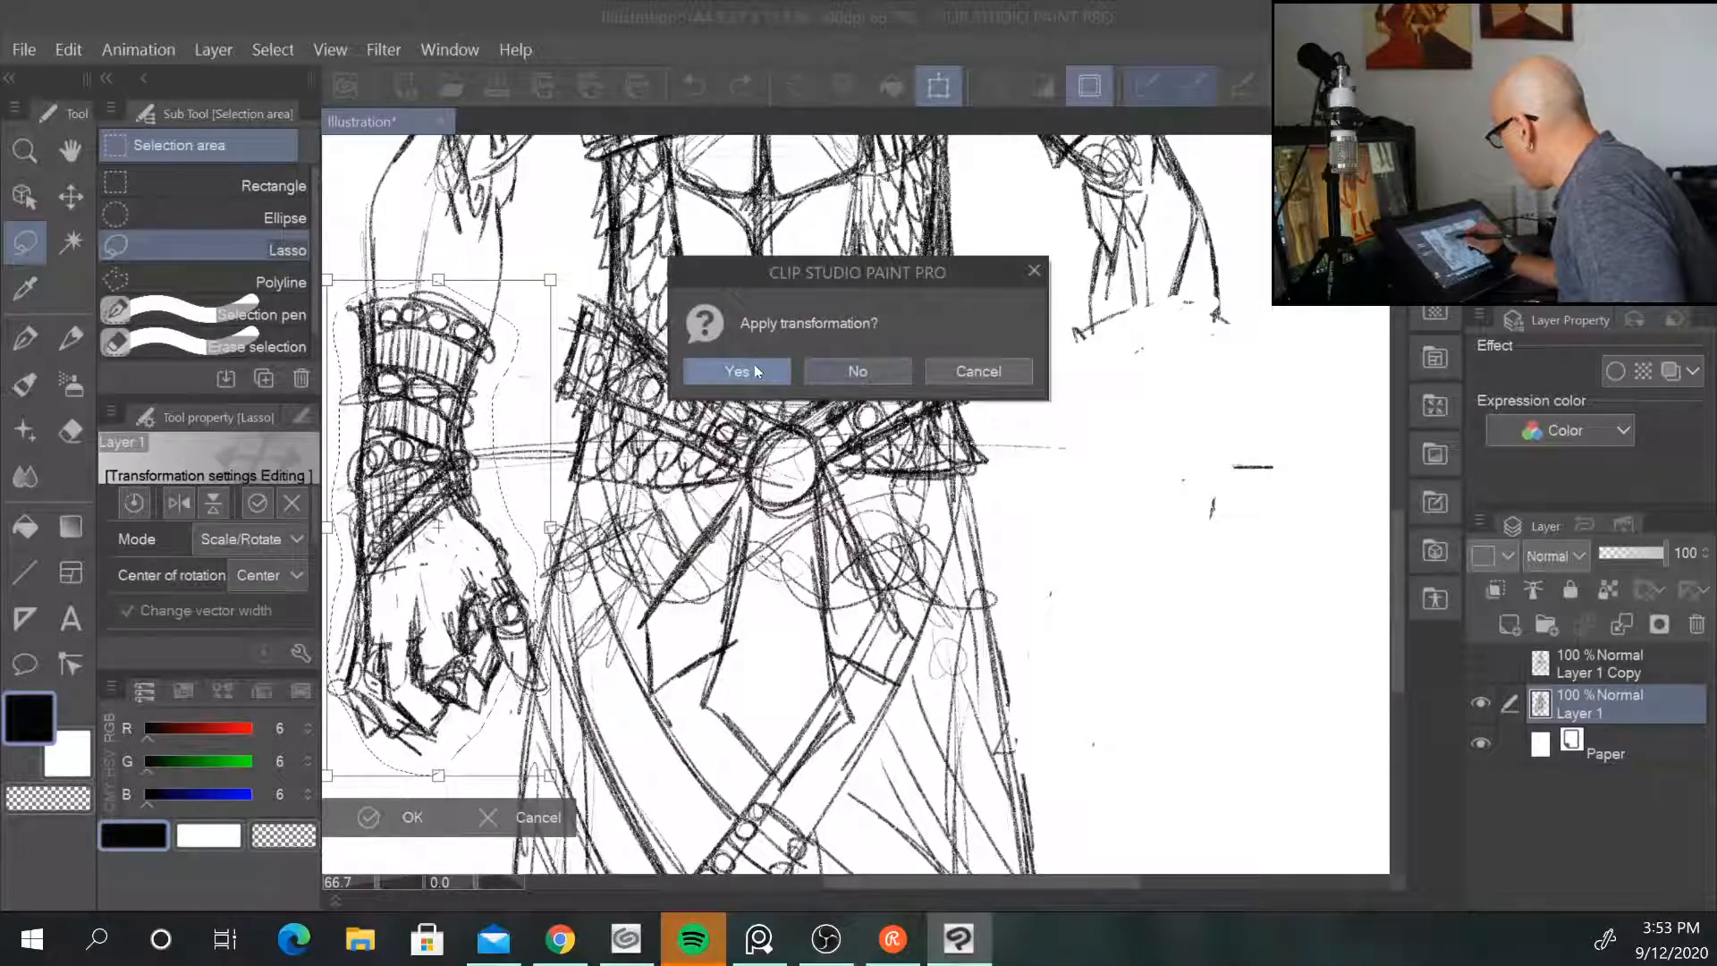
left_click(859, 372)
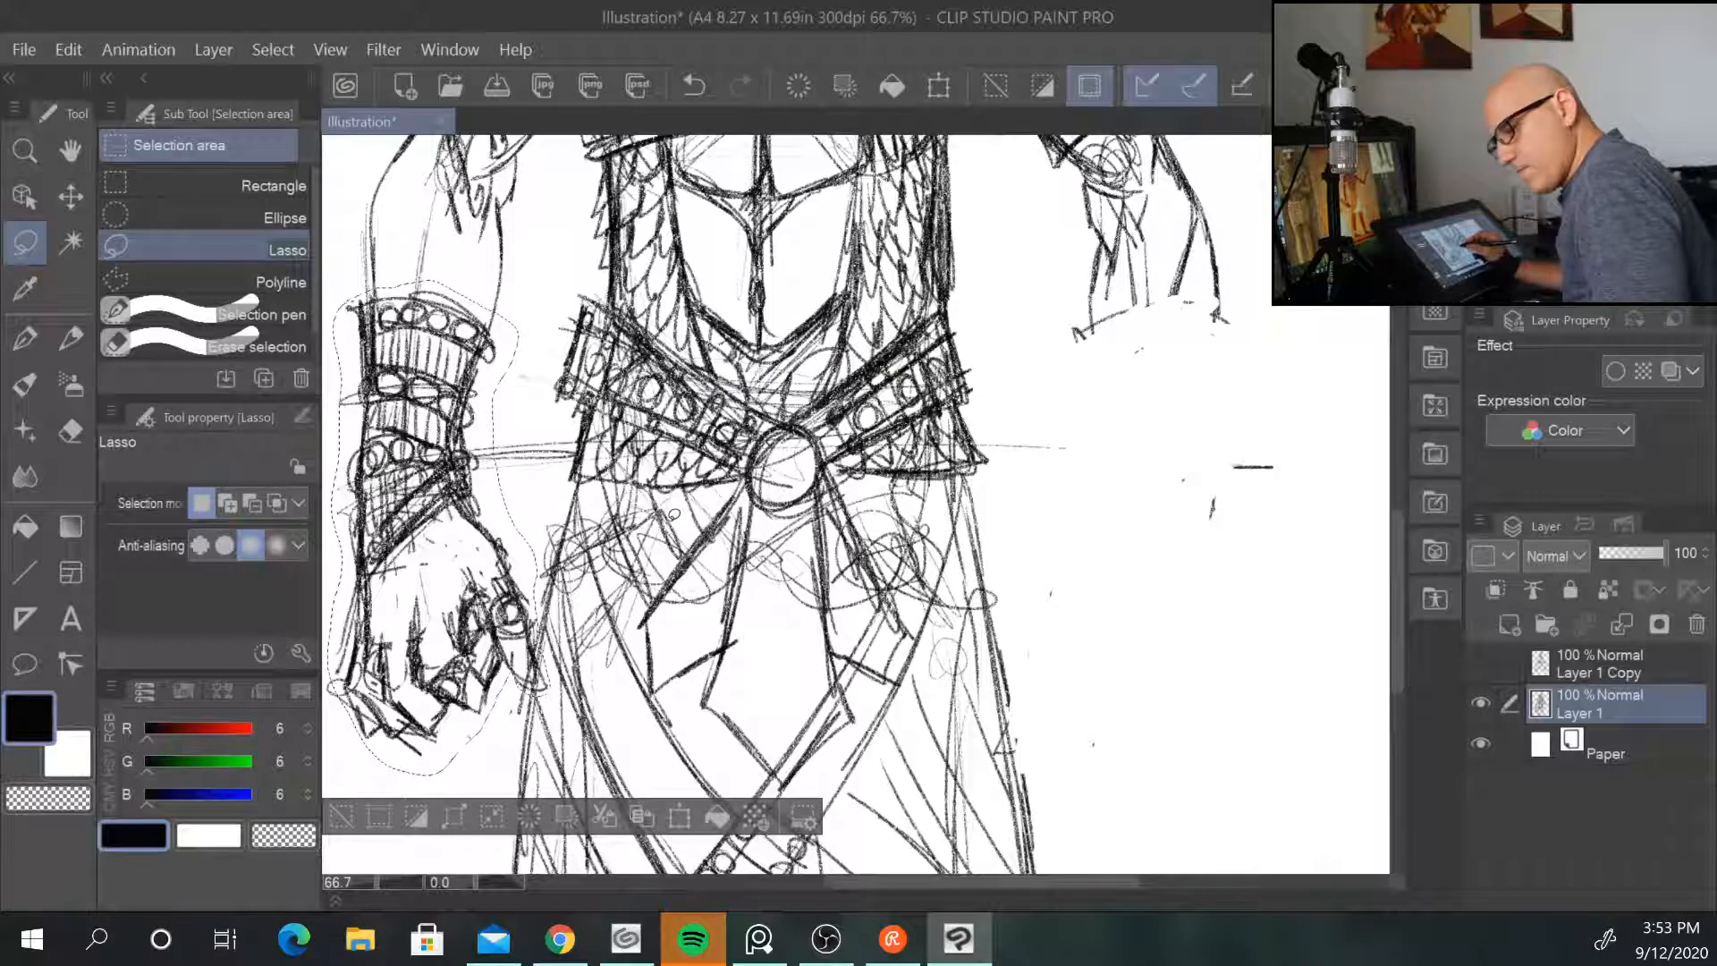
Step: Duplicate the selected left bracer and hand onto a new layer and move the copy below the right arm
key("ctrl+c")
key("ctrl+v")
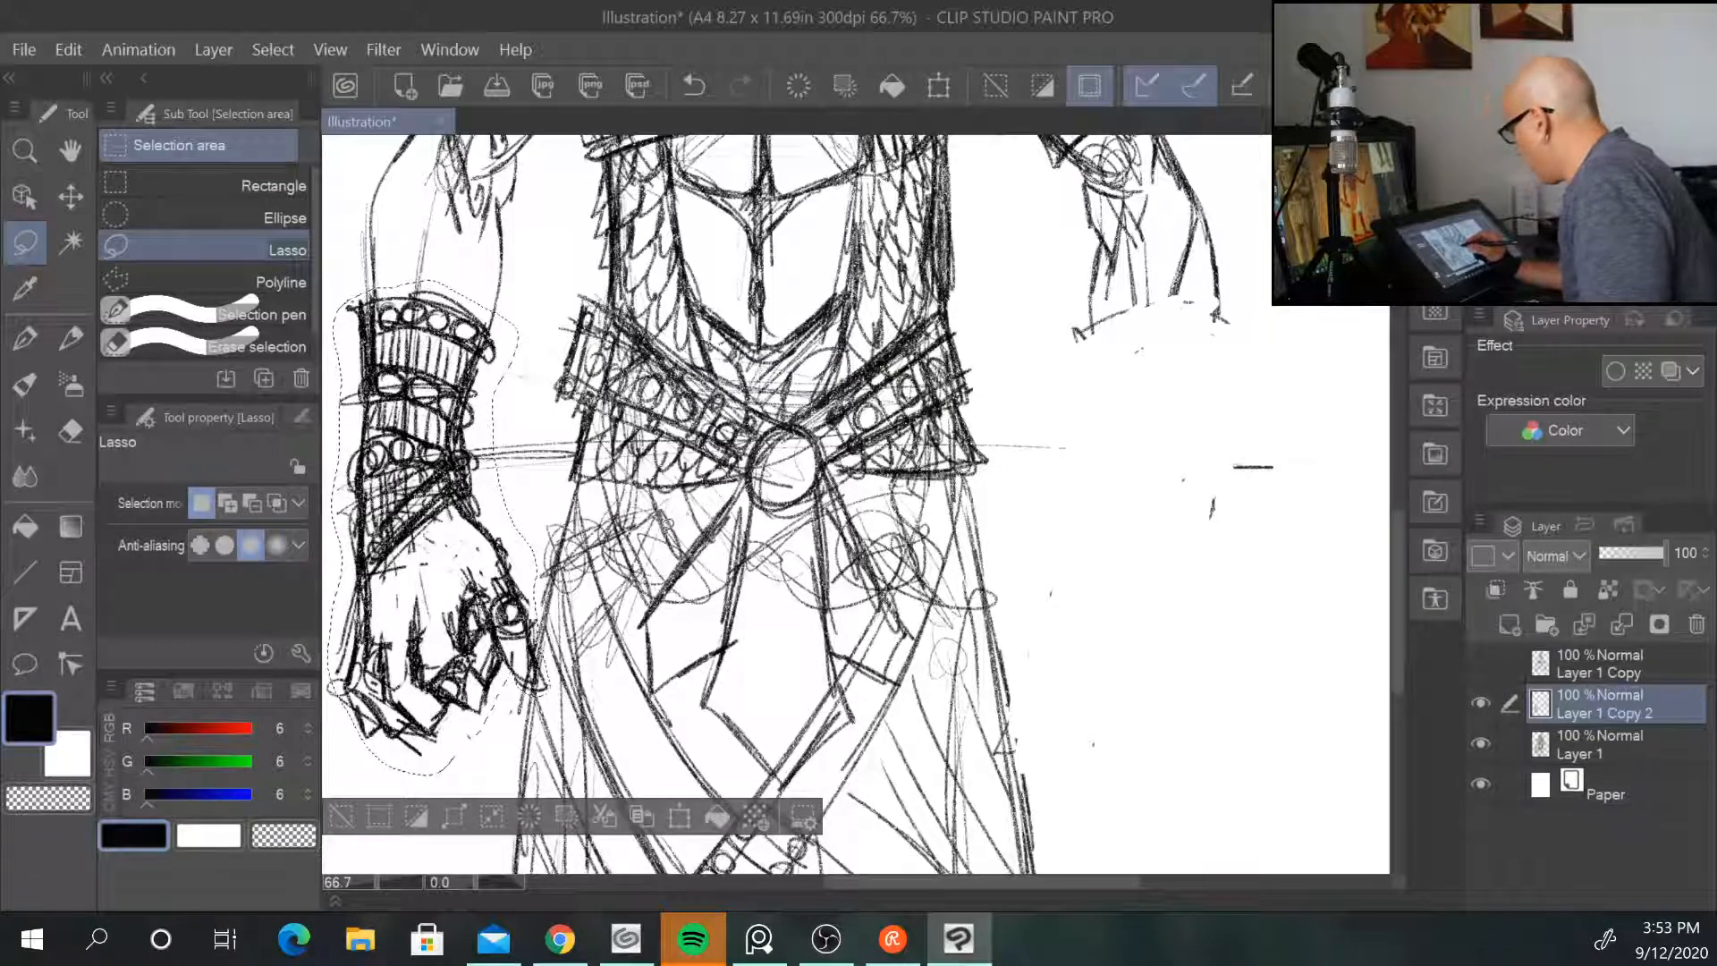
left_click(70, 197)
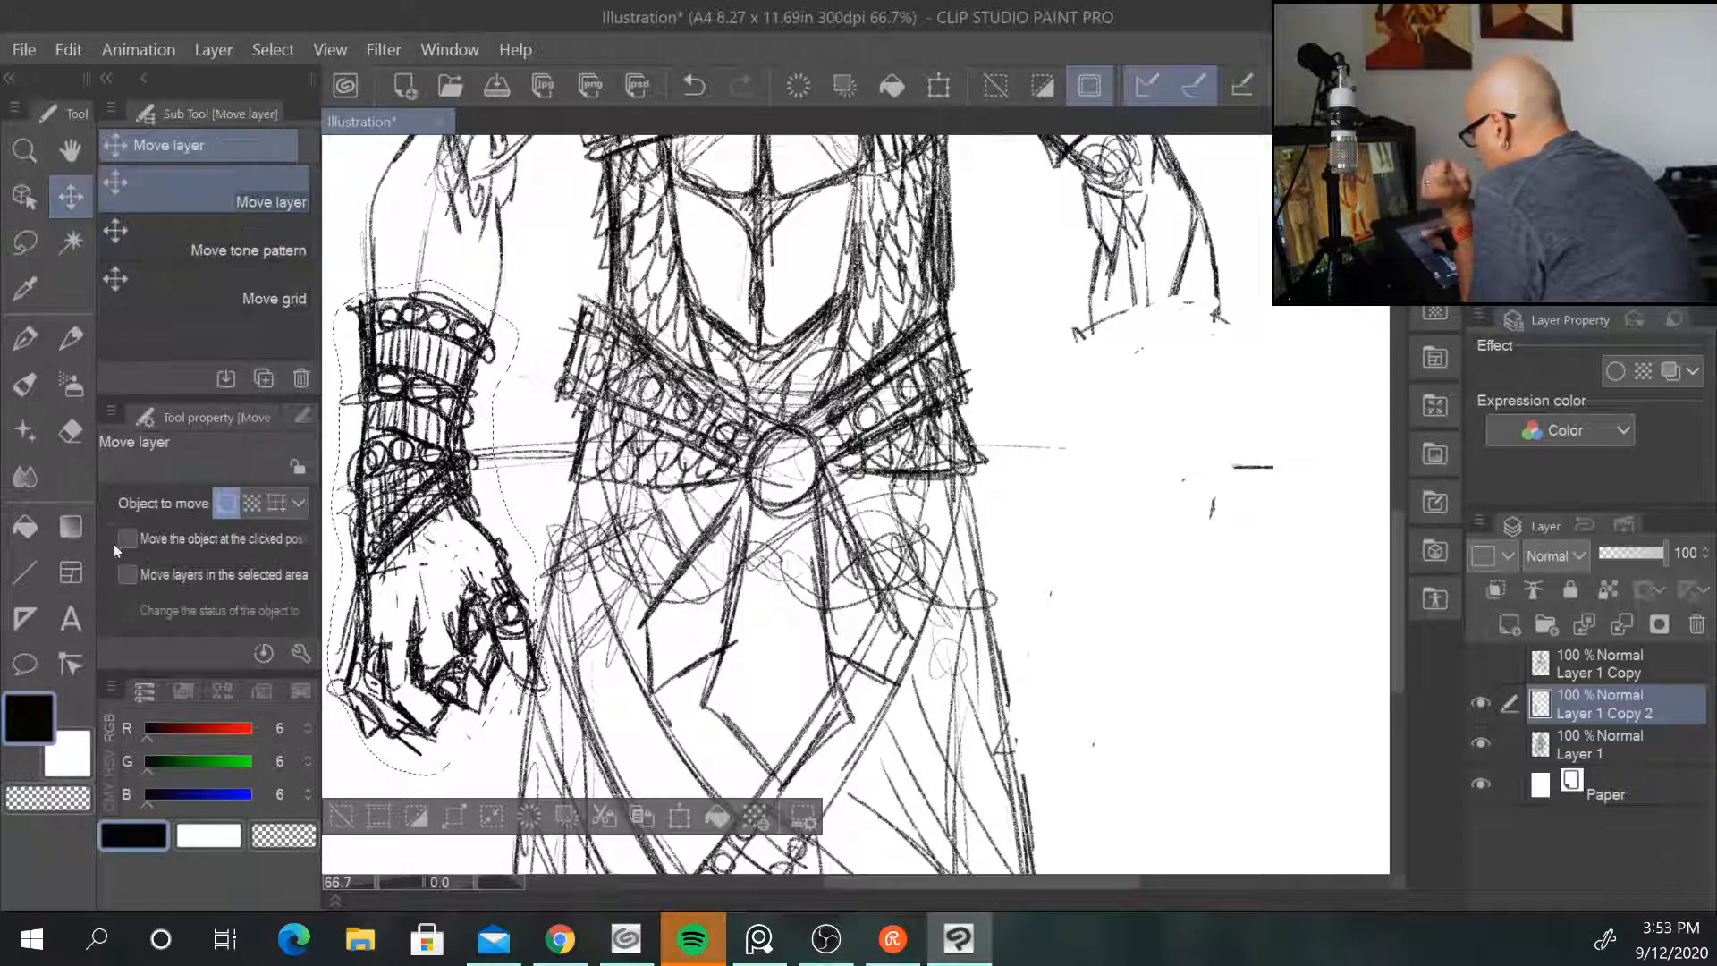
left_click_drag(429, 519, 1153, 519)
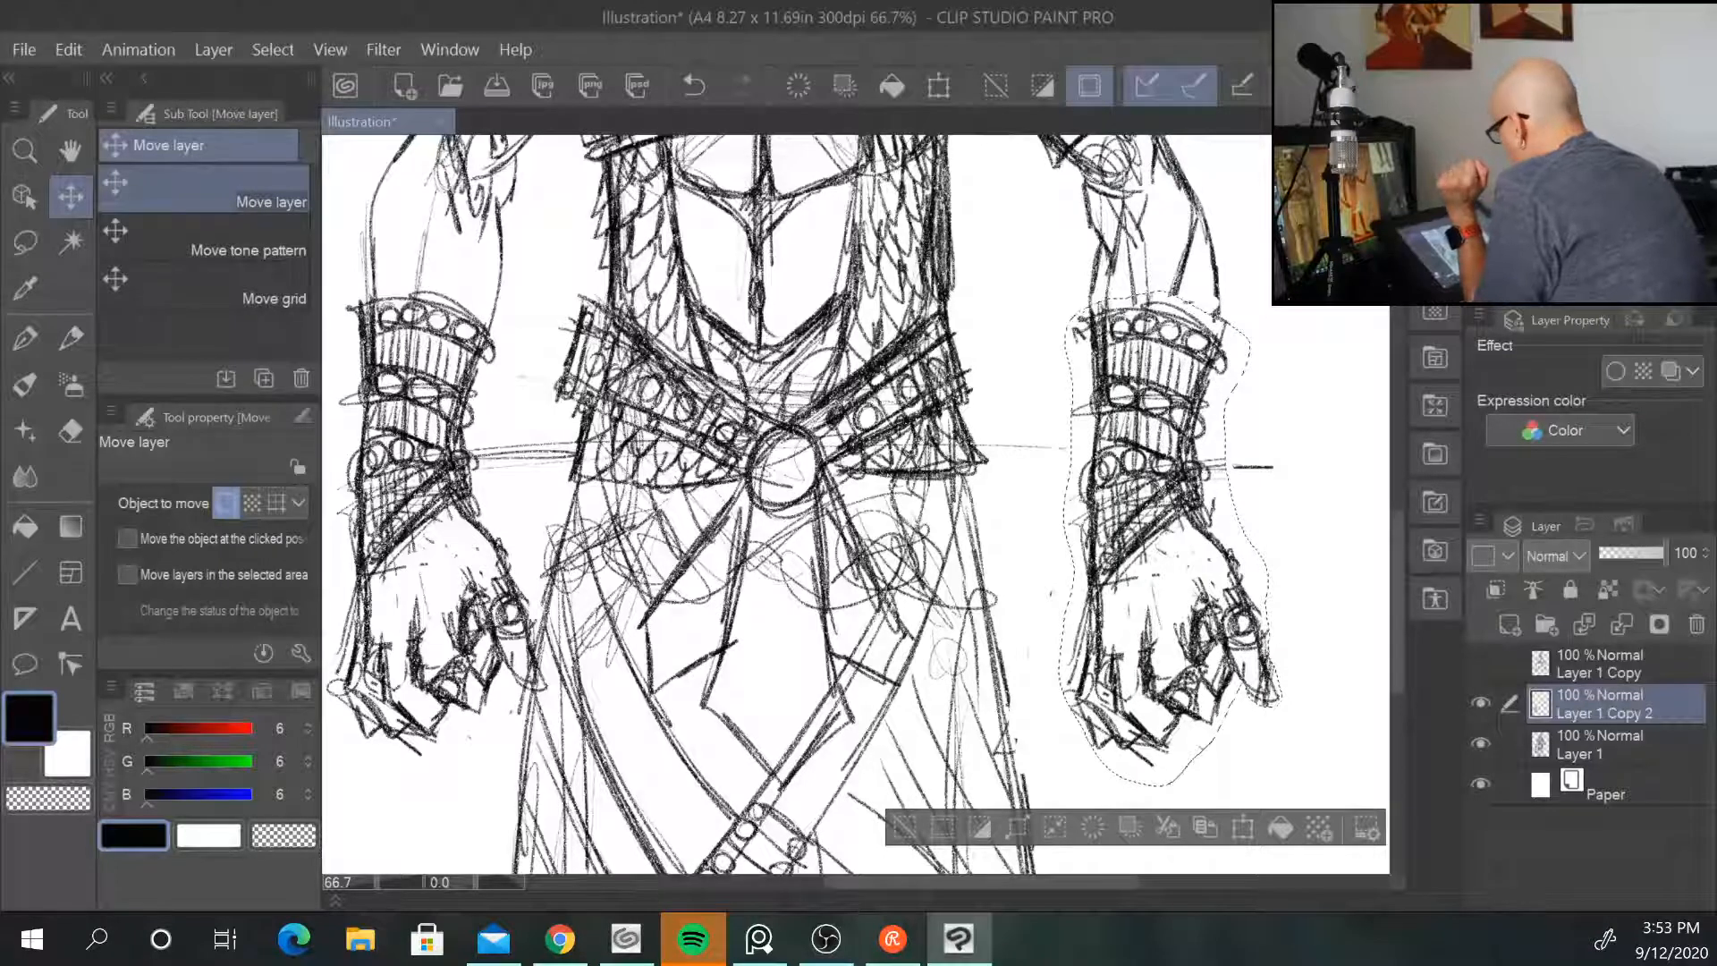
Step: Flip the copied bracer and hand horizontally and align them with the end of the right forearm
left_click(68, 49)
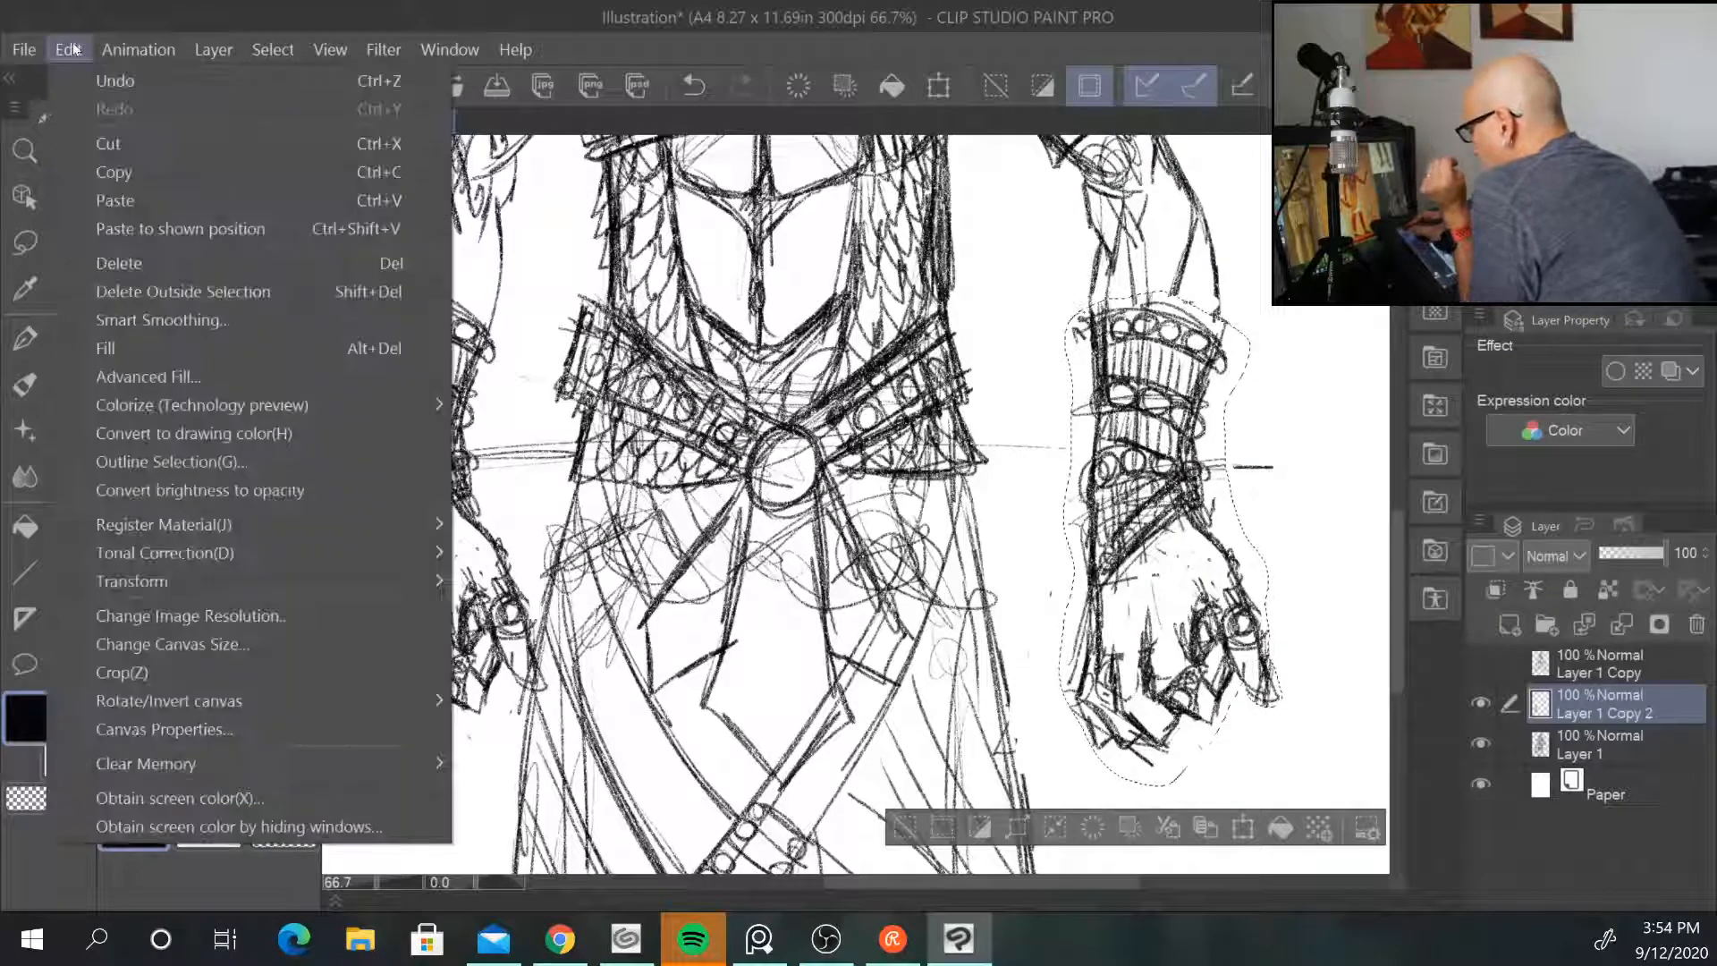
mouse_move(277, 587)
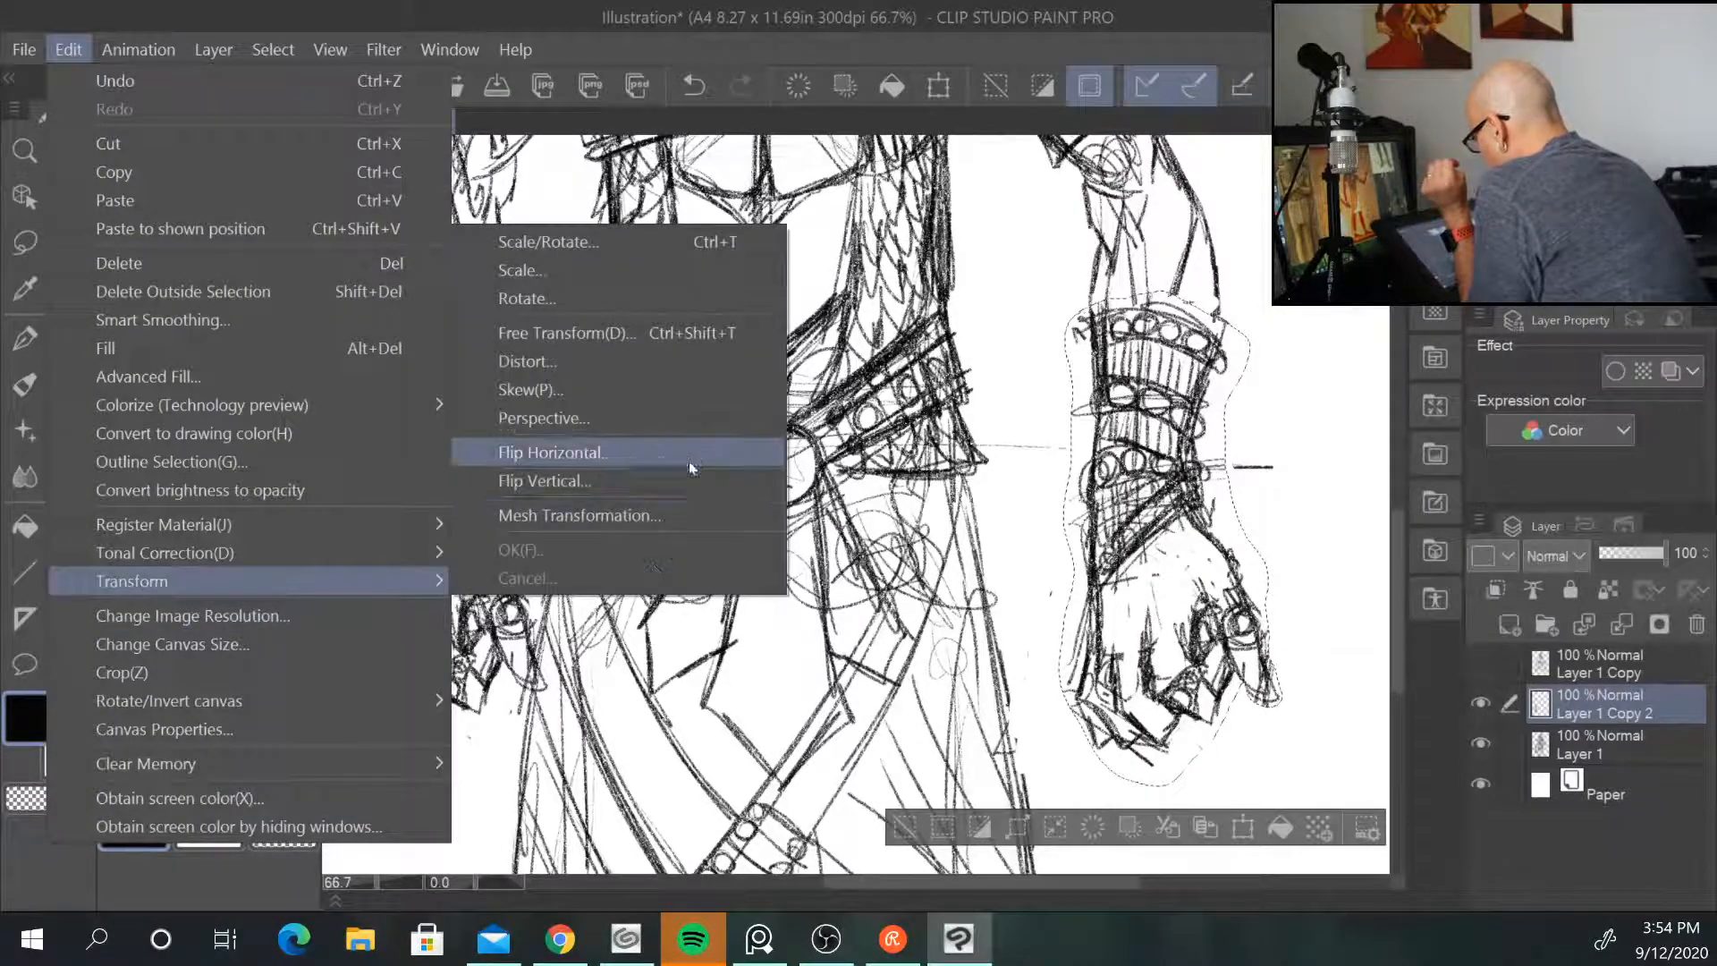
left_click(590, 453)
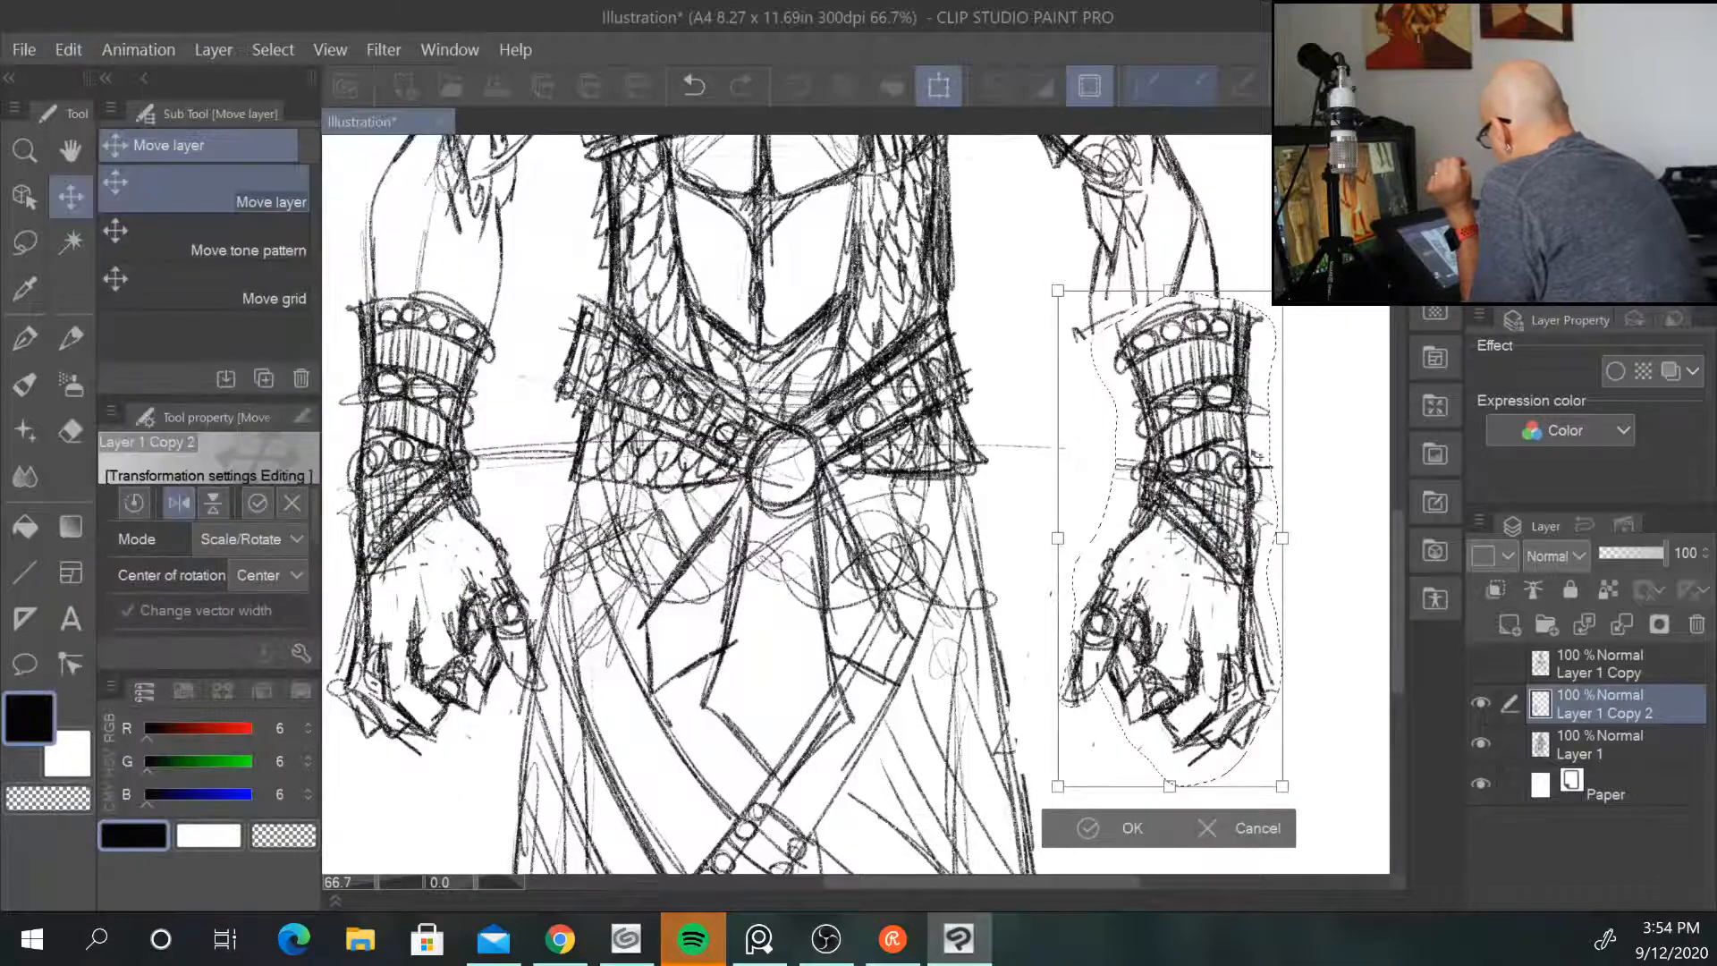
mouse_move(1232, 503)
left_mouse_down()
mouse_move(1217, 521)
mouse_move(1205, 495)
left_mouse_up()
left_click_drag(1257, 613, 1205, 607)
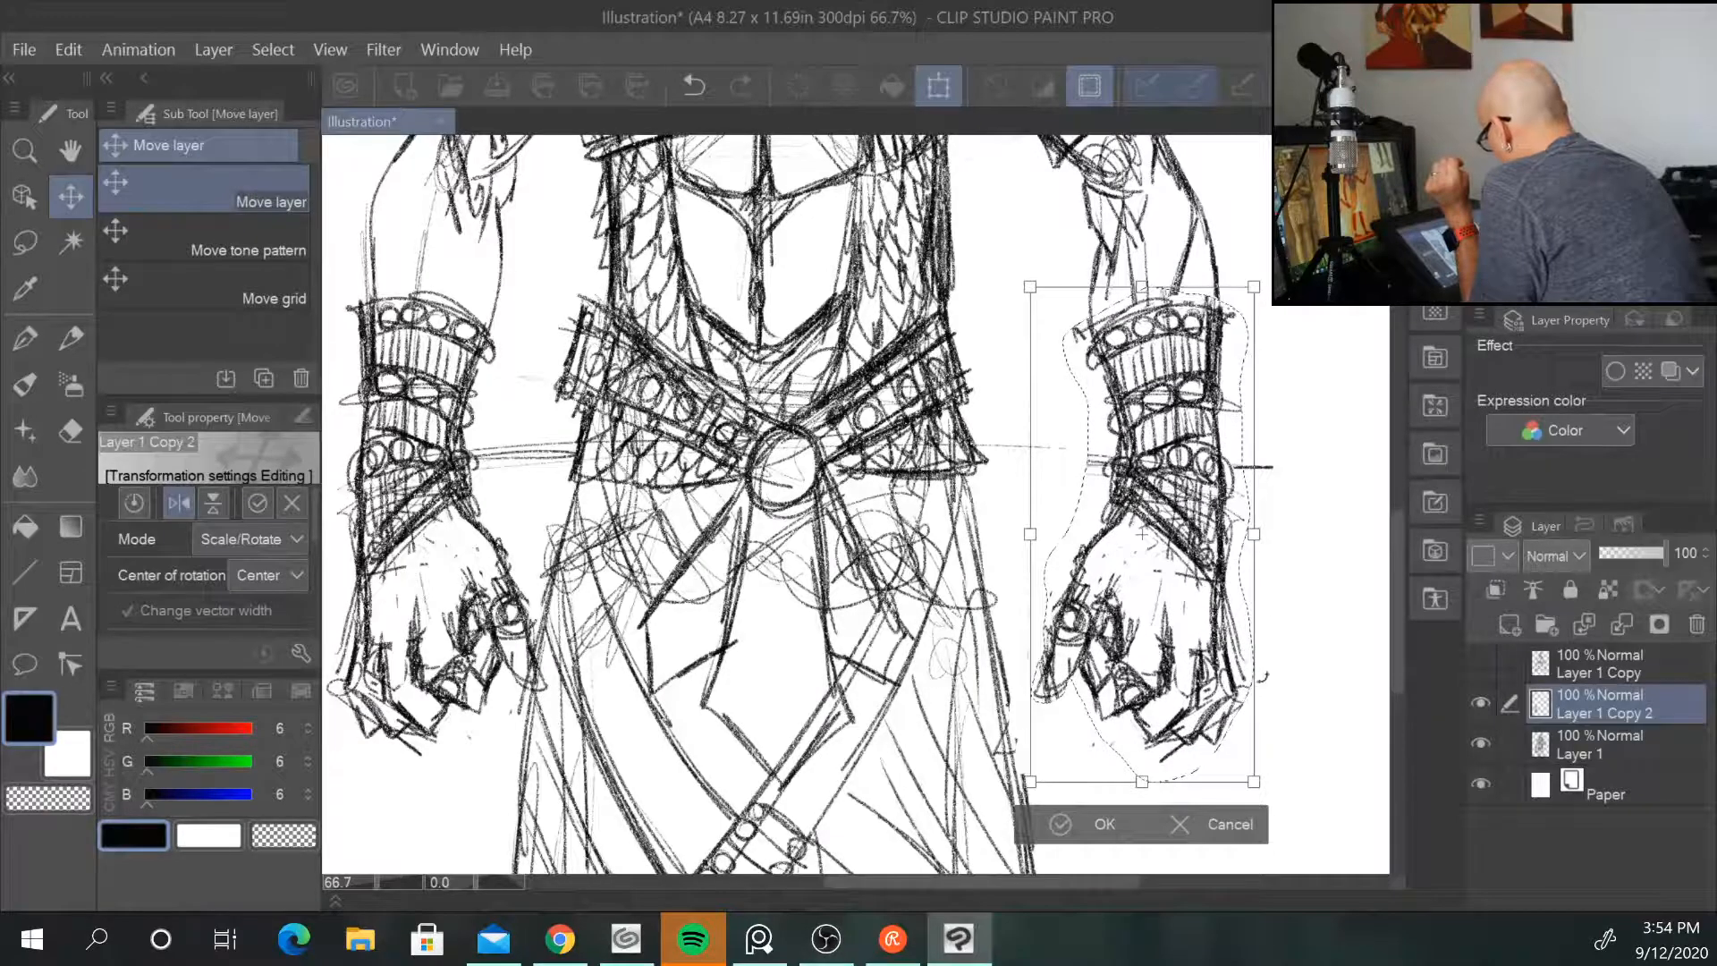
left_click(1086, 824)
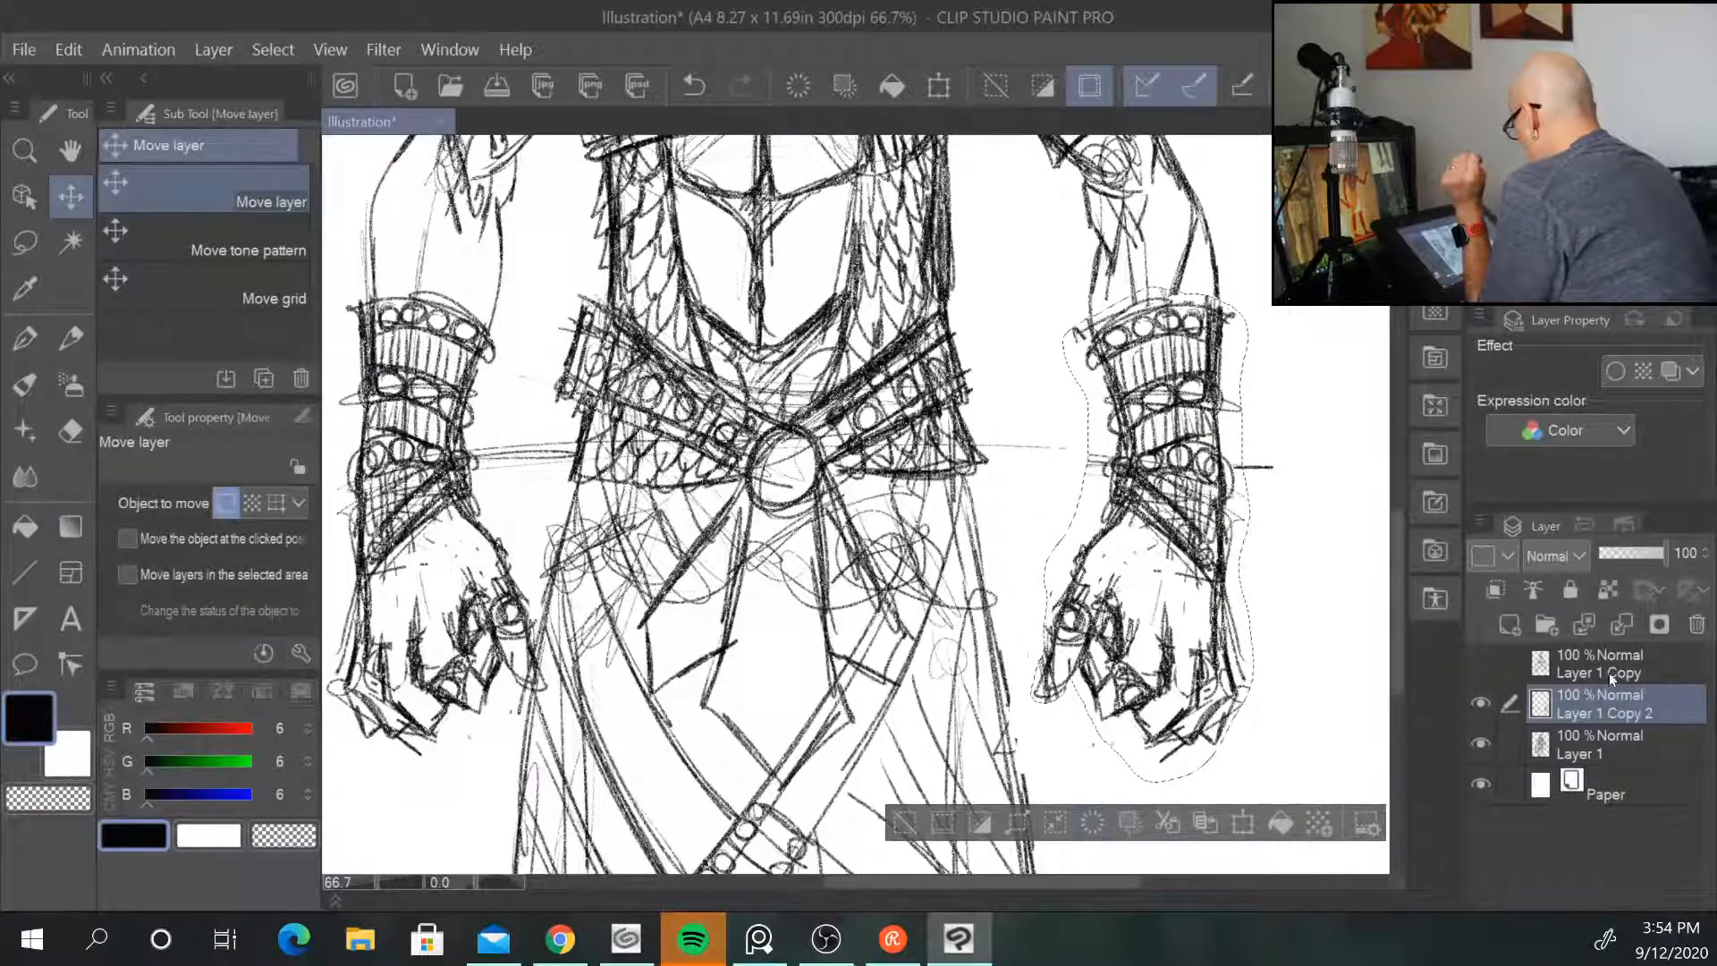
Step: Merge the mirrored bracer and hand layer with Layer 1 and clear the selection
left_click(1606, 738, "ctrl")
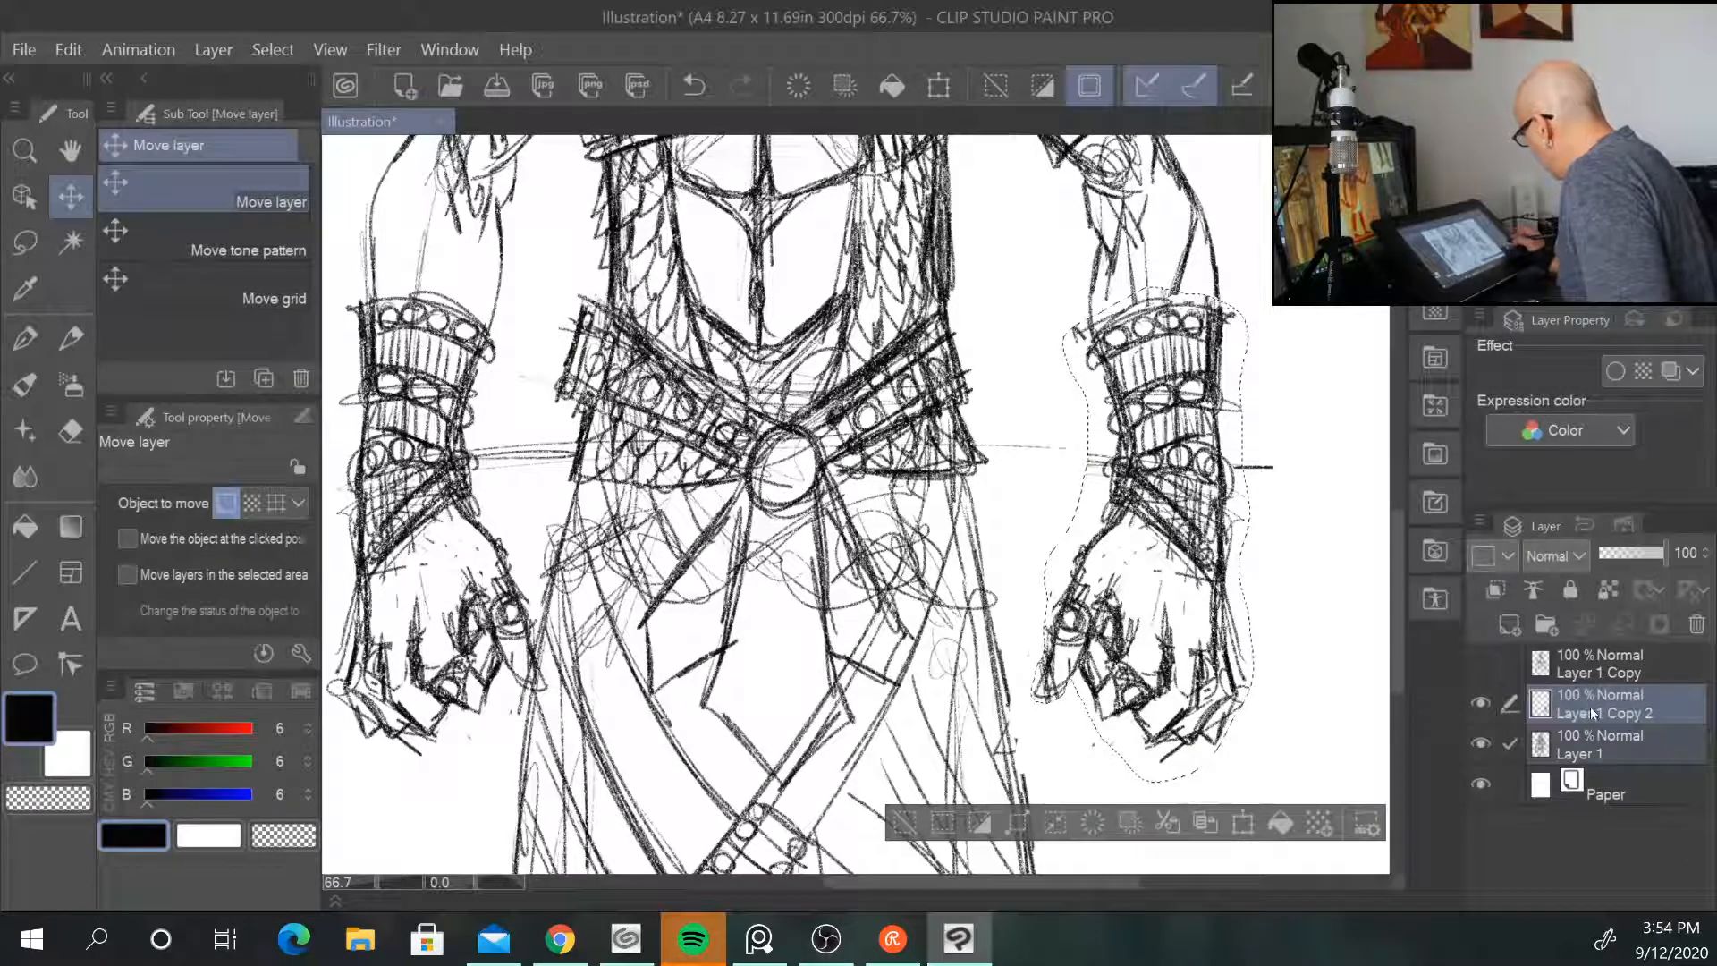
right_click(1602, 703)
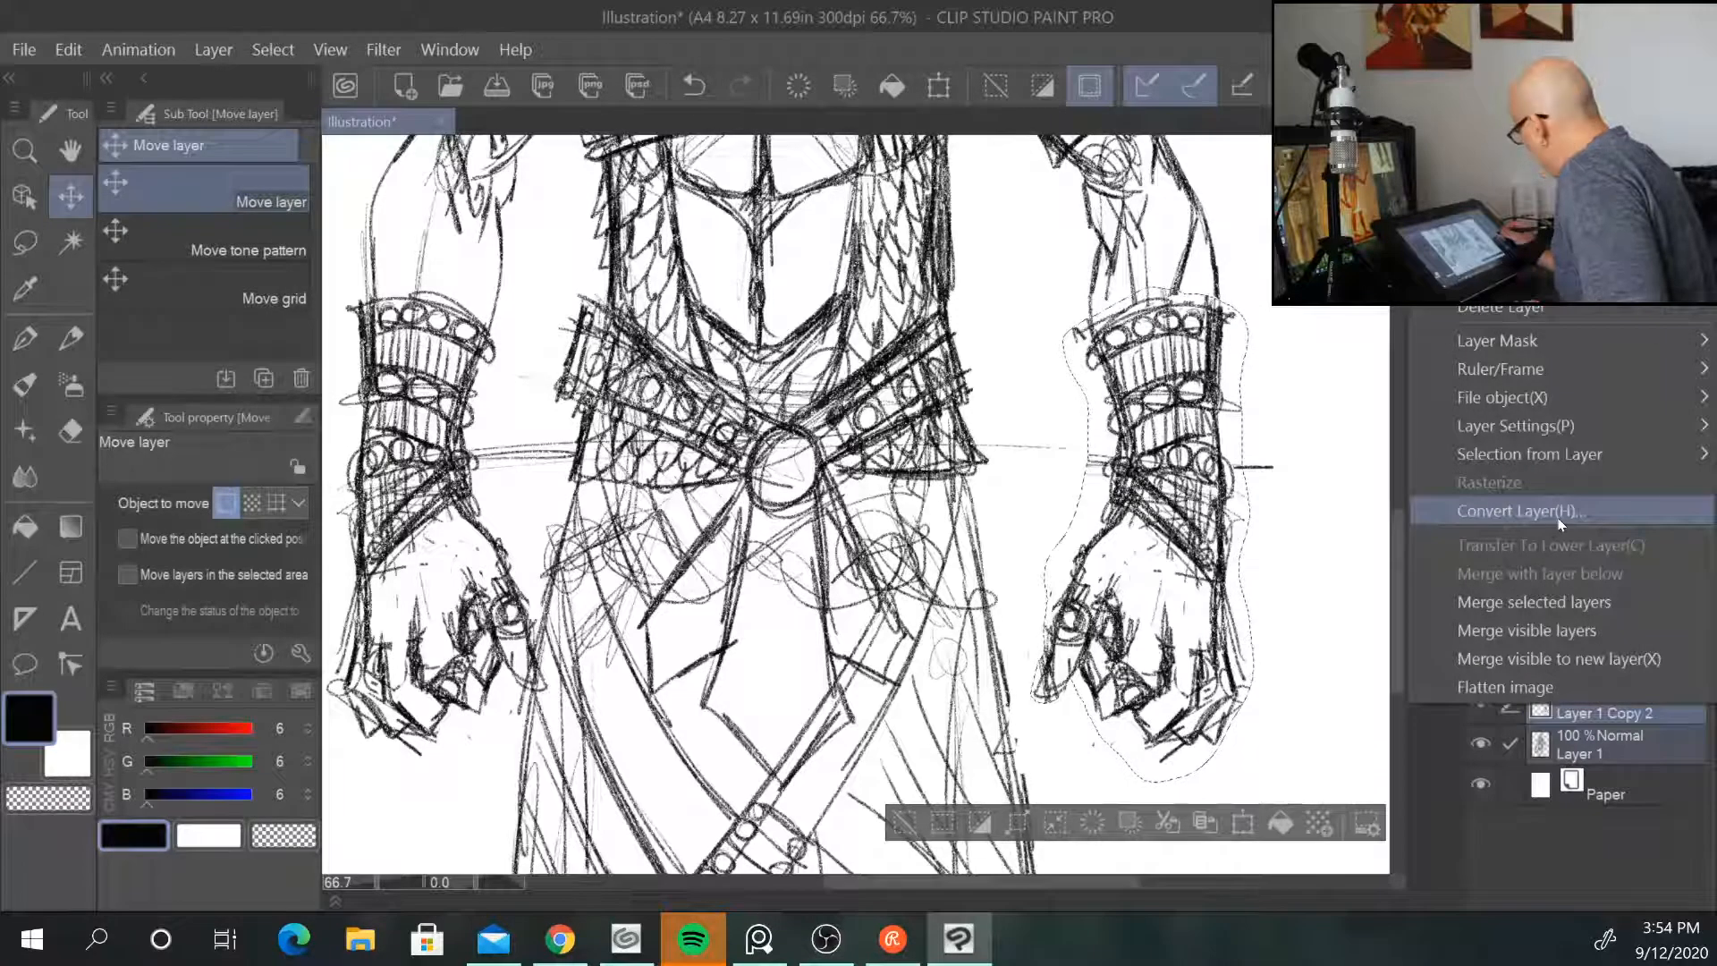
left_click(1639, 602)
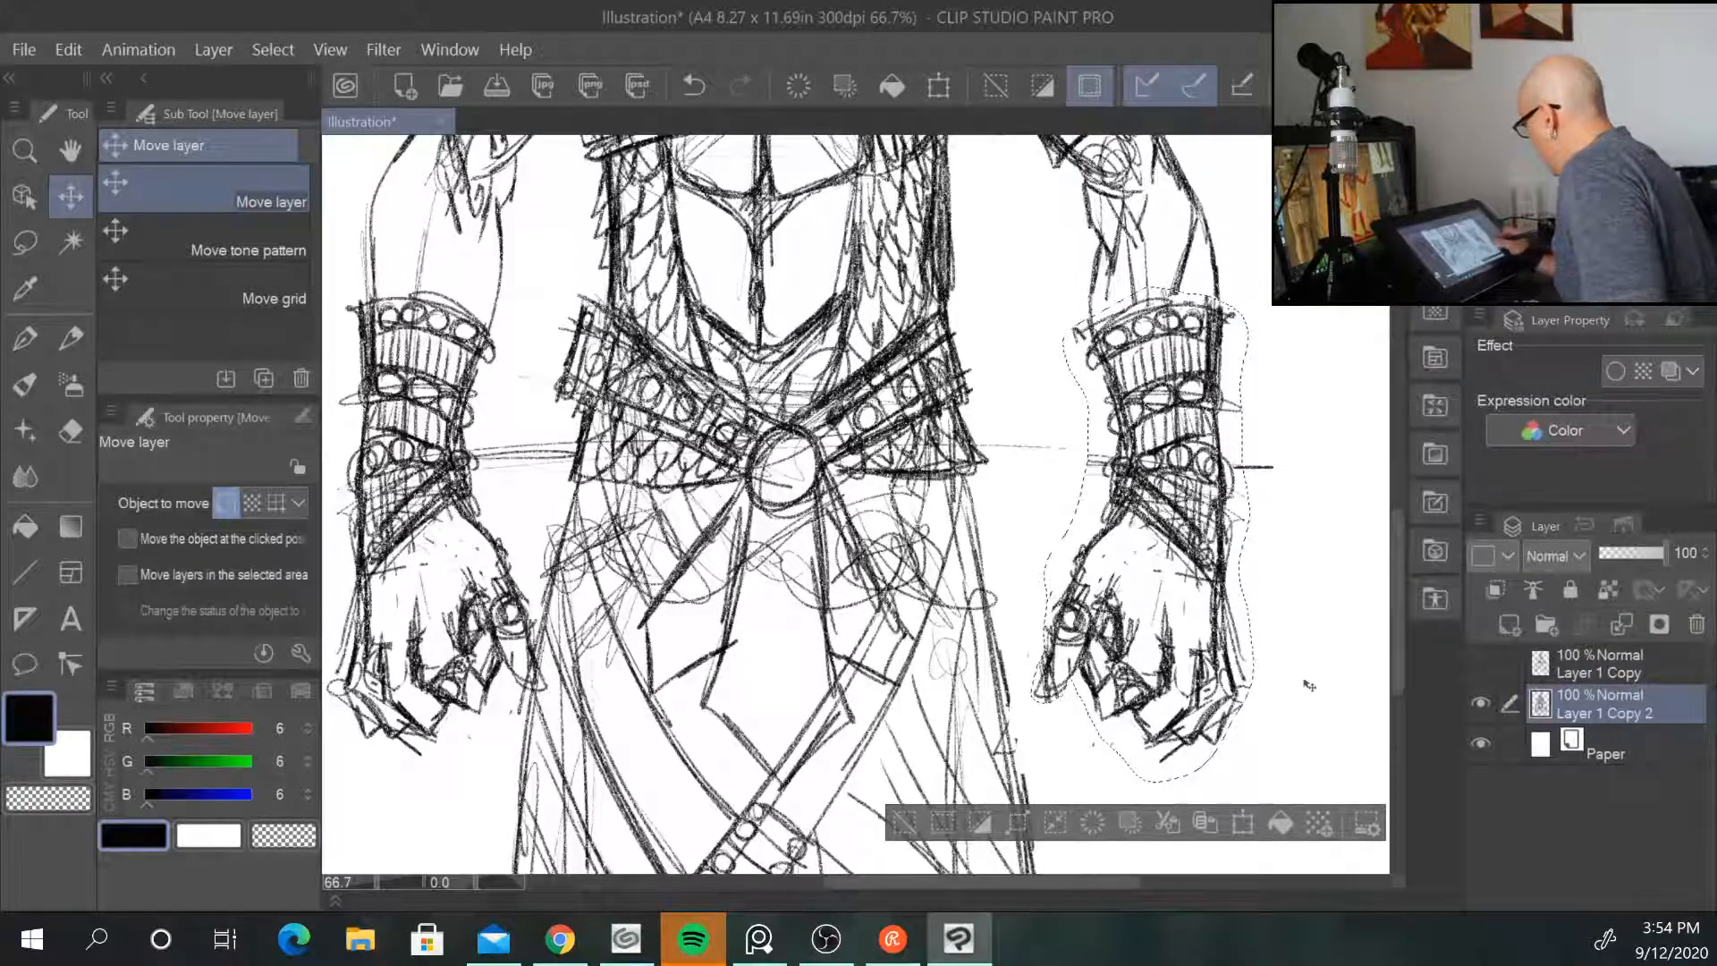
key("ctrl+d")
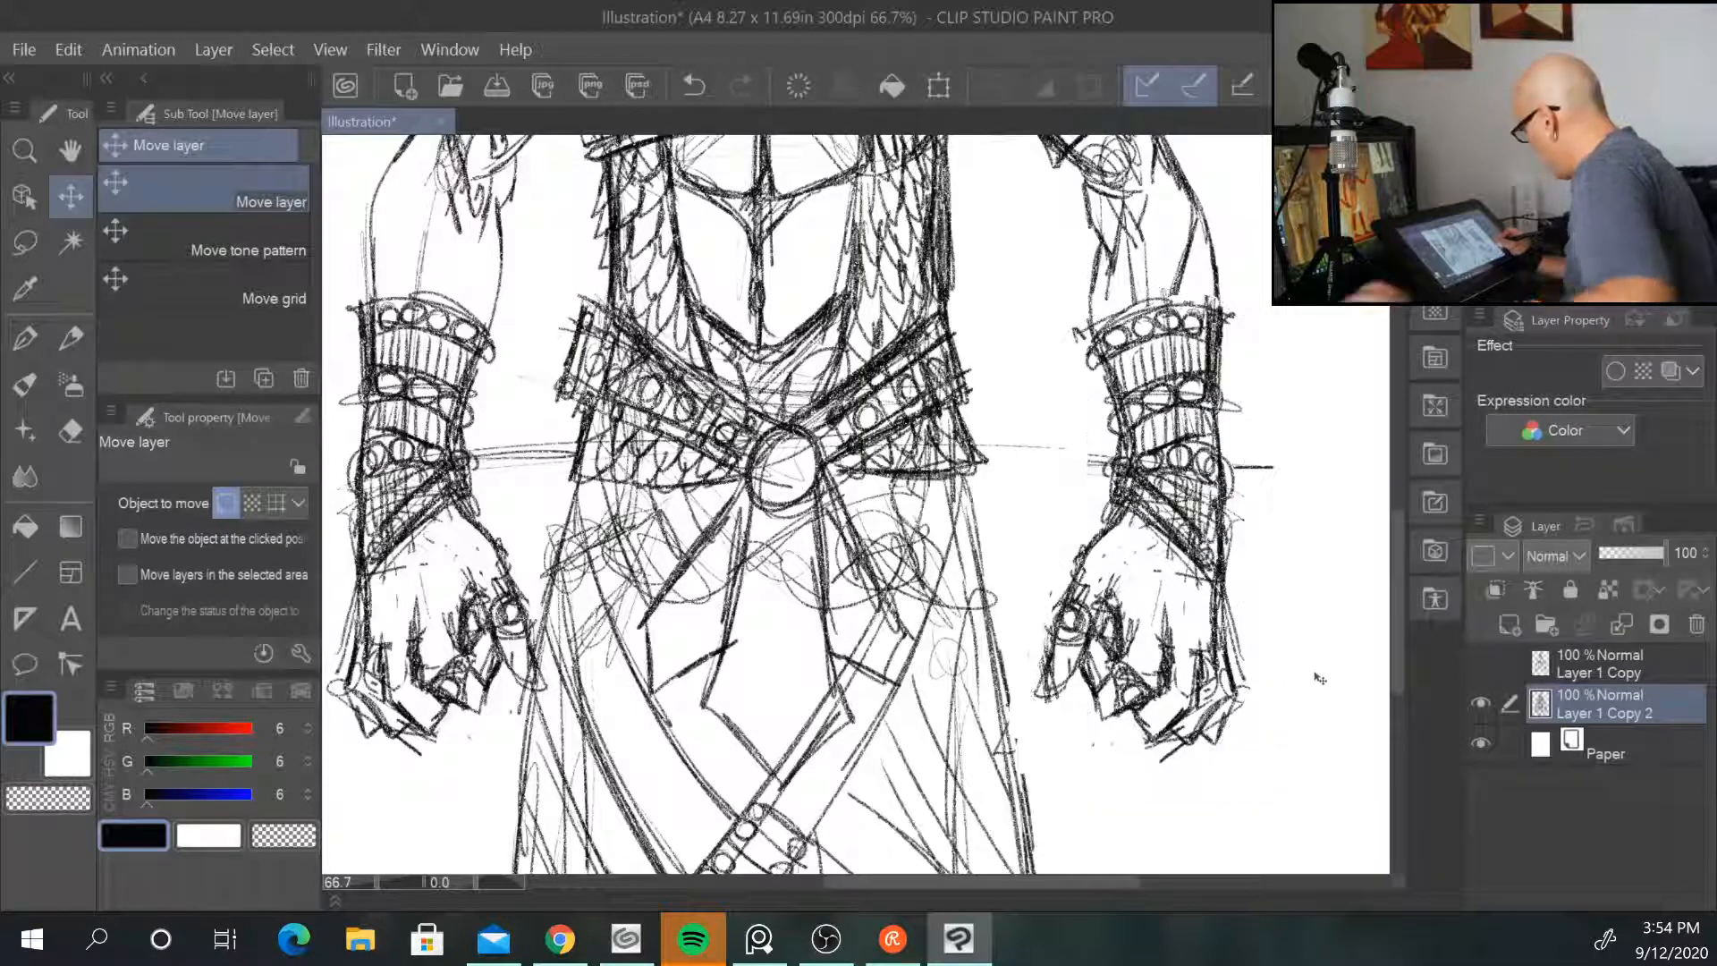
Step: Examine the whole figure, comparing the mirrored bracers and hands with the overall proportions
scroll(1317, 679, "down", 3)
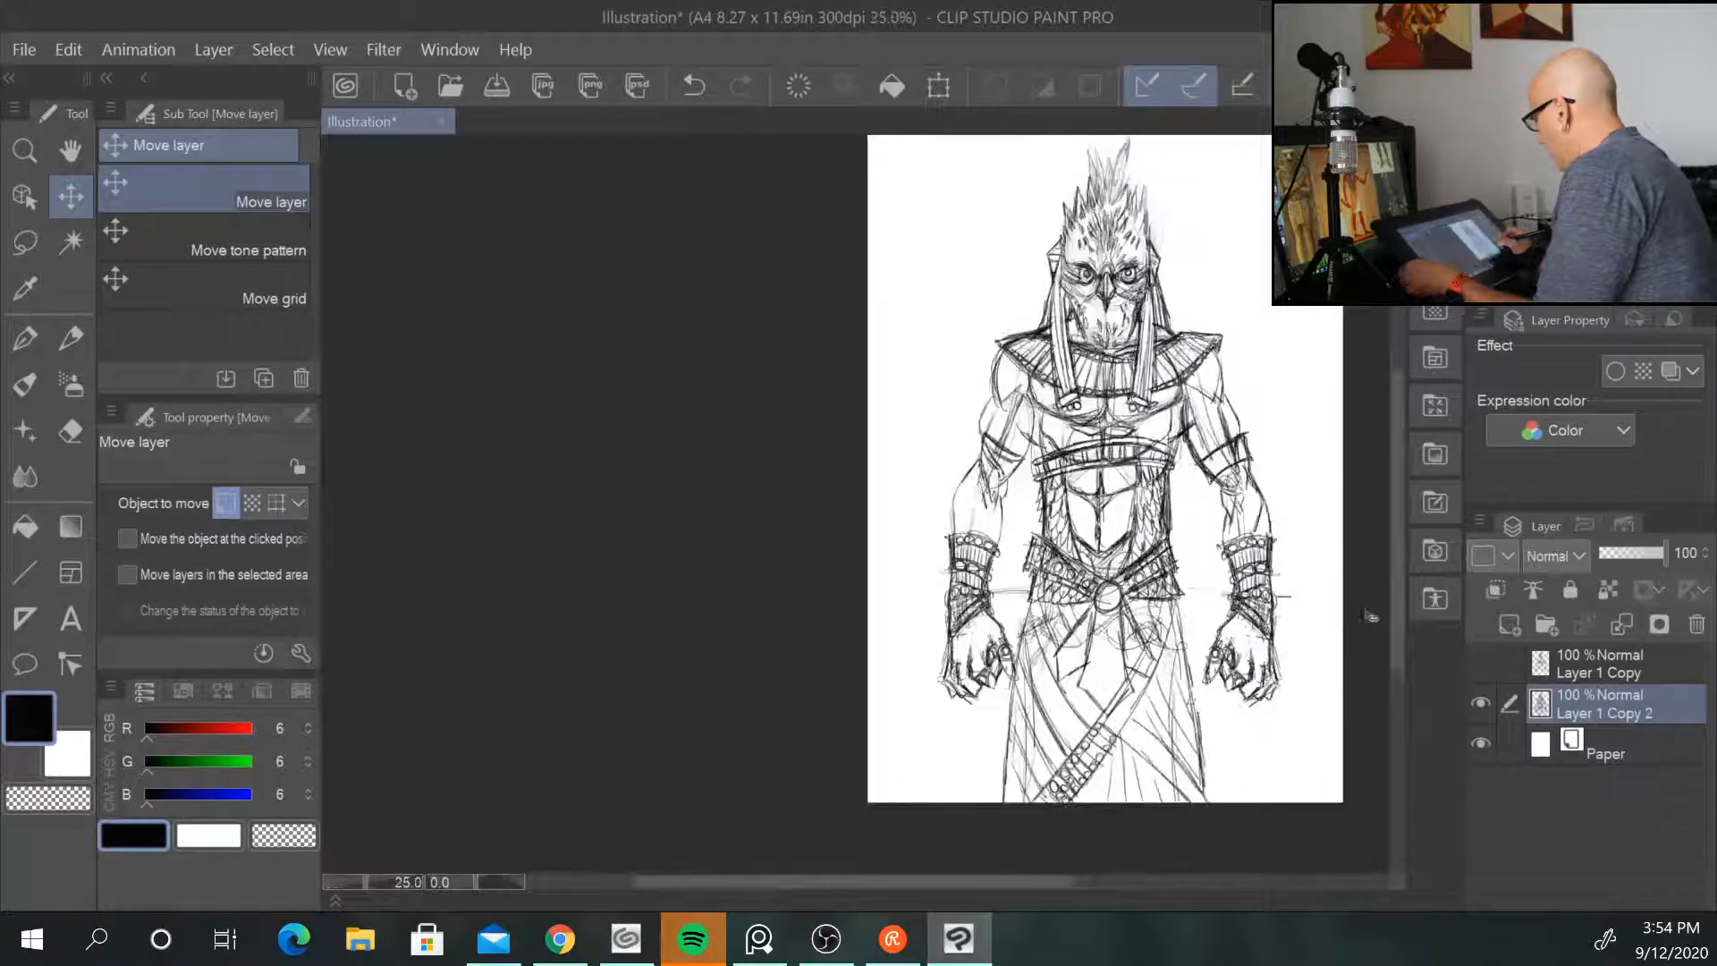
left_click_drag(1315, 679, 1192, 660)
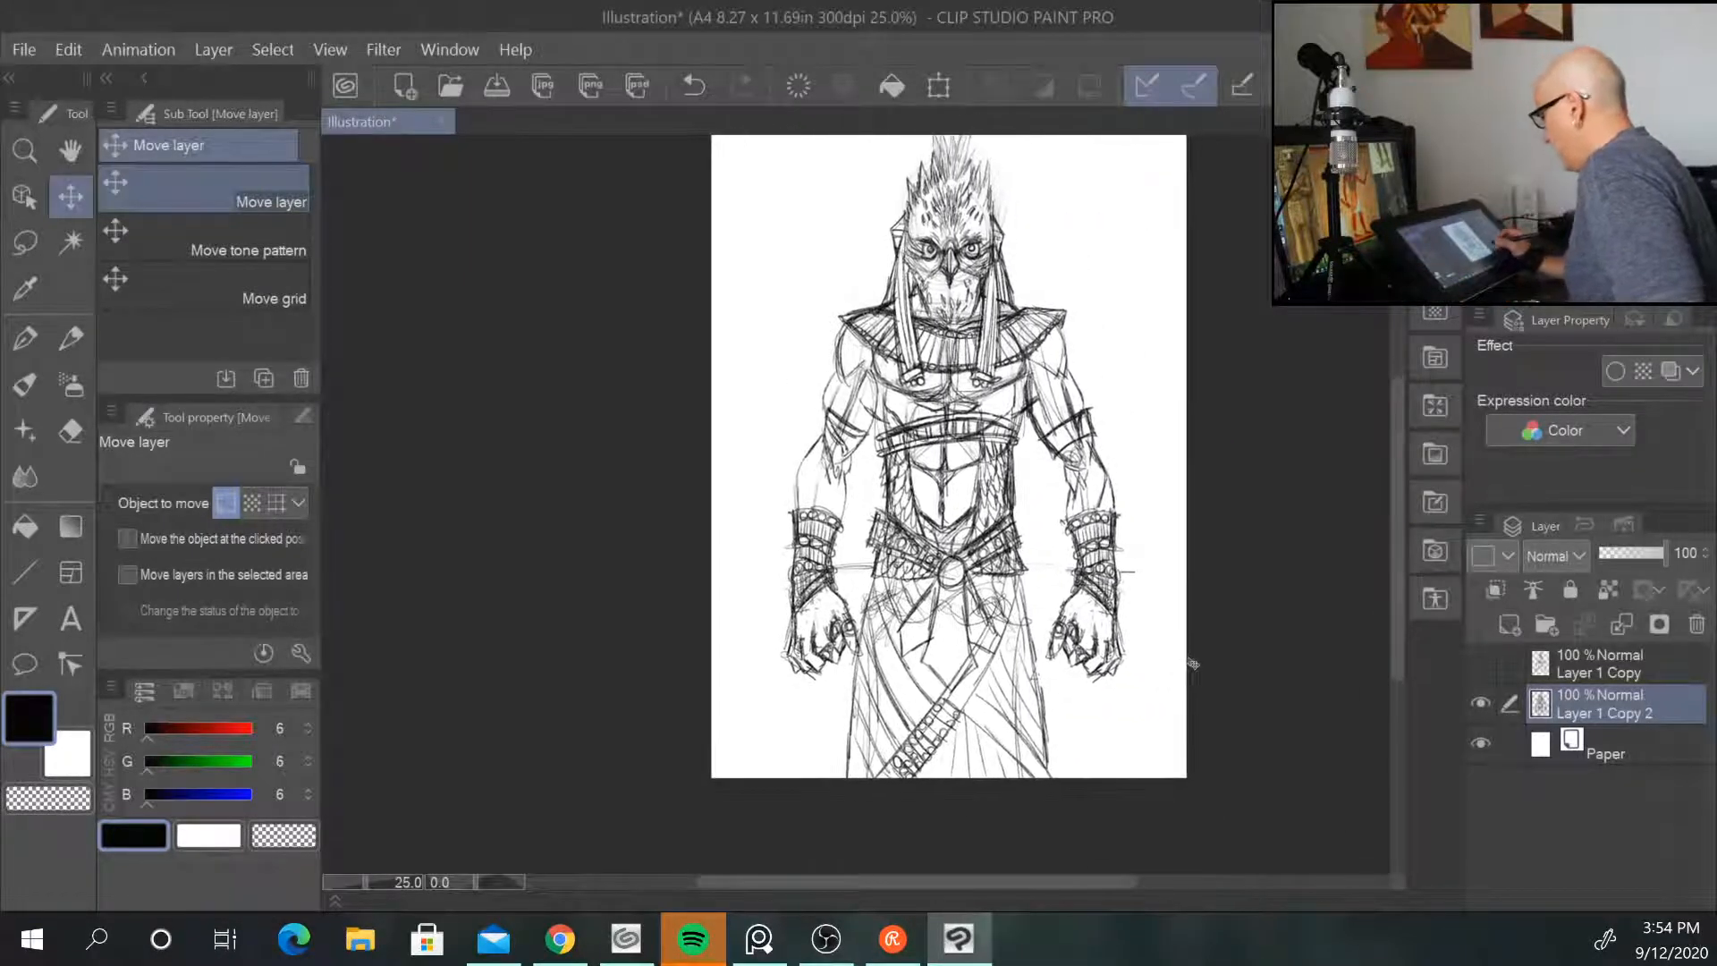
scroll(1198, 667, "up", 2)
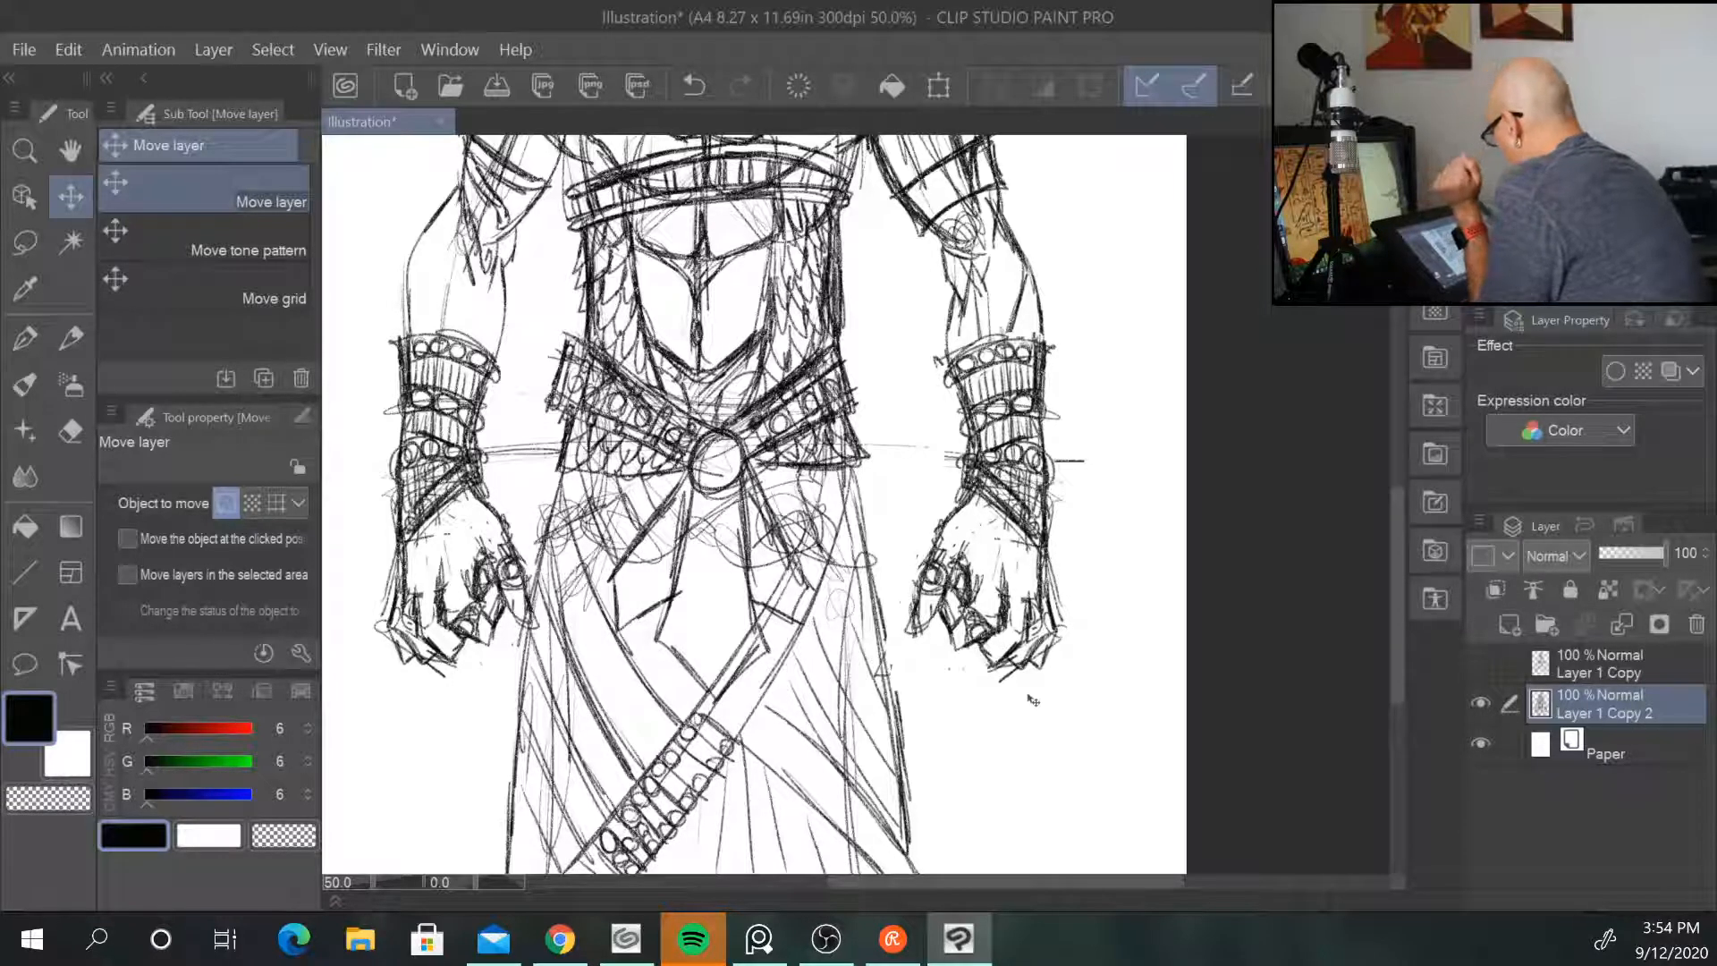
scroll(1109, 512, "down", 1)
scroll(1109, 512, "down", 1)
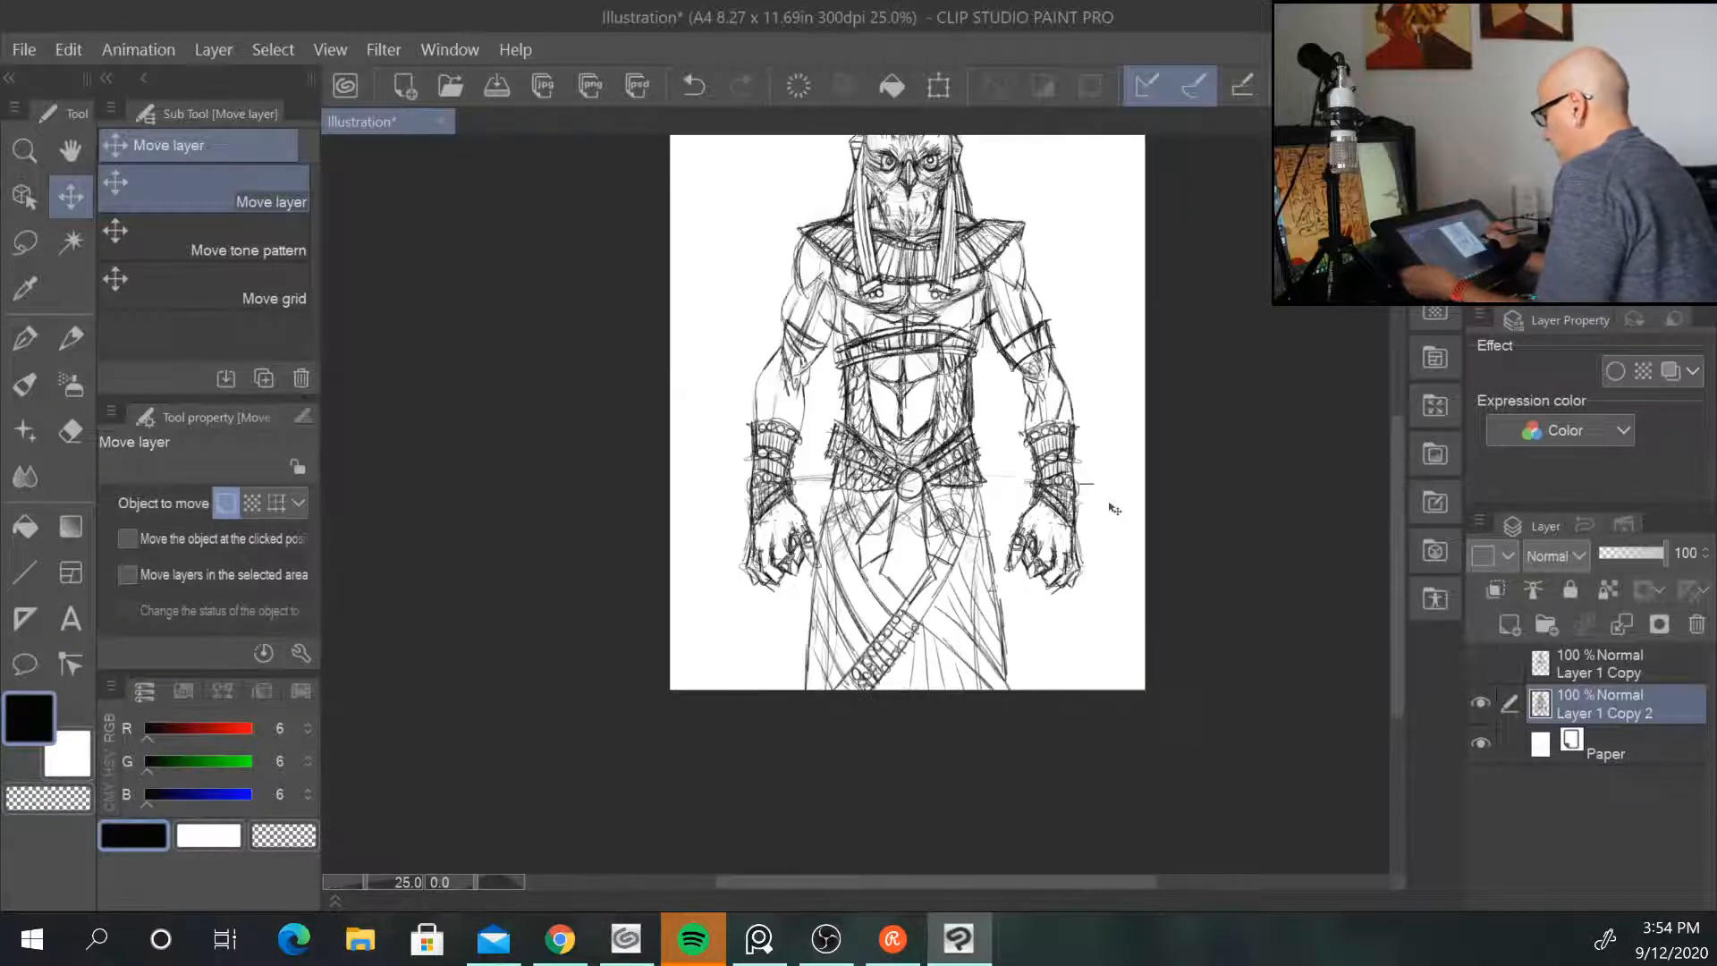
scroll(1109, 513, "down", 1)
scroll(1264, 476, "up", 1)
scroll(1261, 476, "up", 2)
Step: Add pencil strokes along the outer edges of the headcloth on both sides, from the face down to the collar
left_click_drag(827, 357, 963, 699)
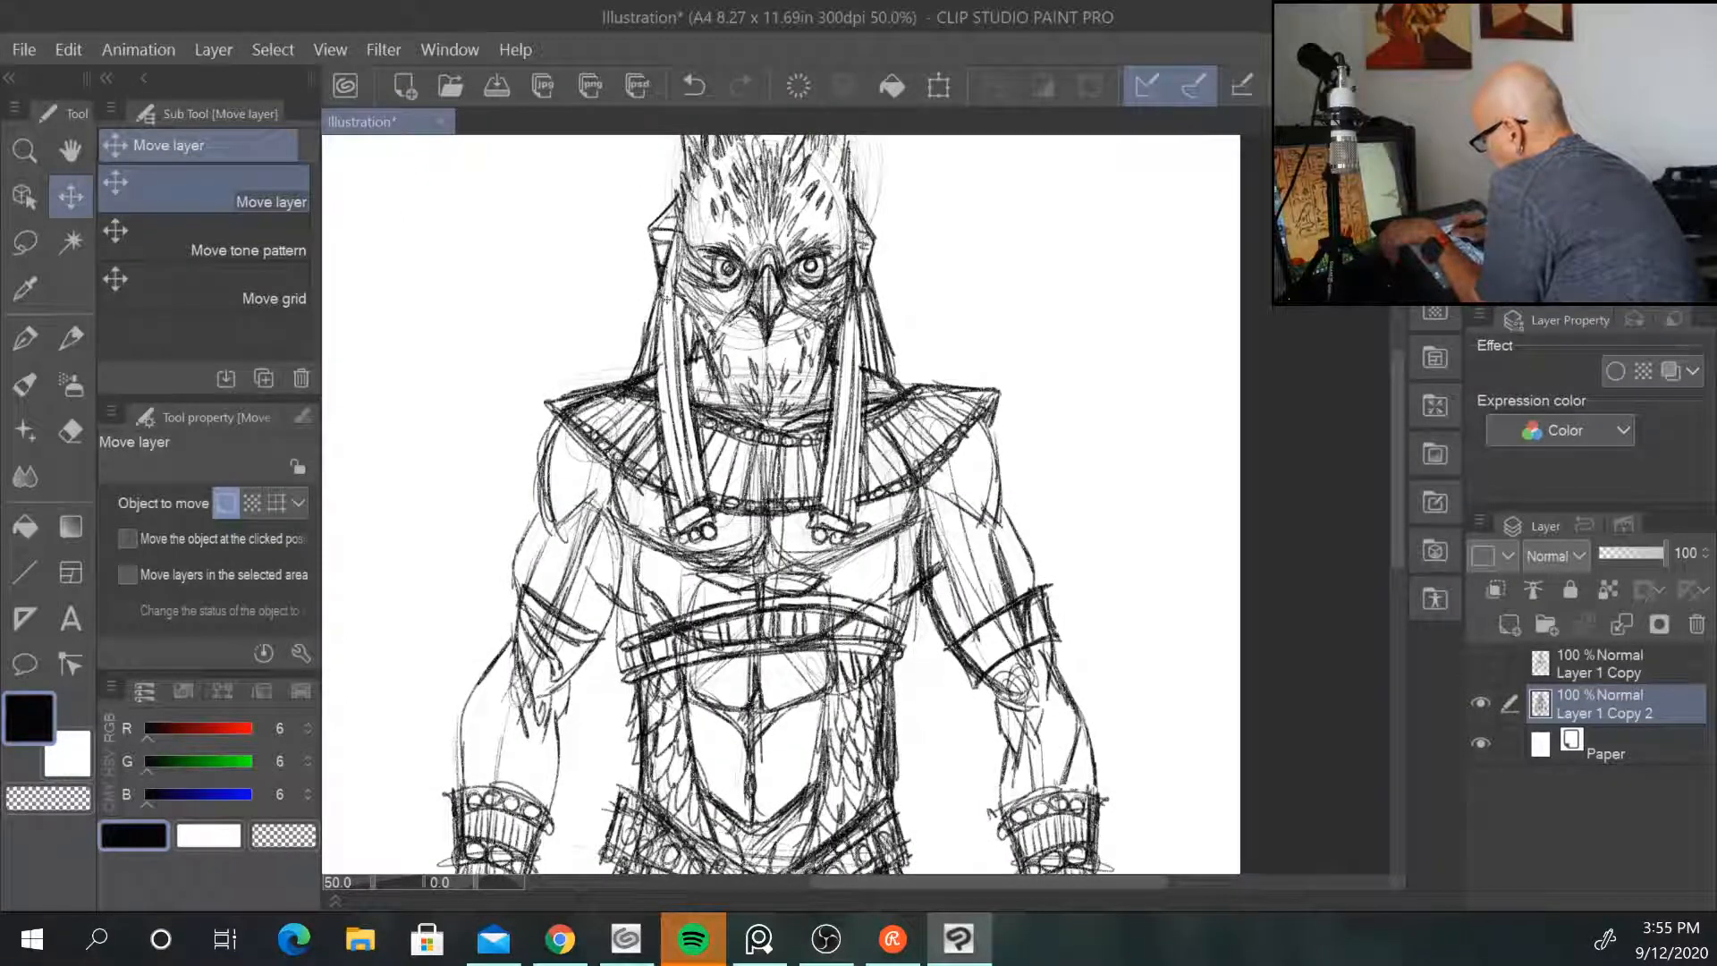
left_click(72, 338)
left_click_drag(642, 311, 611, 371)
left_click_drag(658, 286, 617, 374)
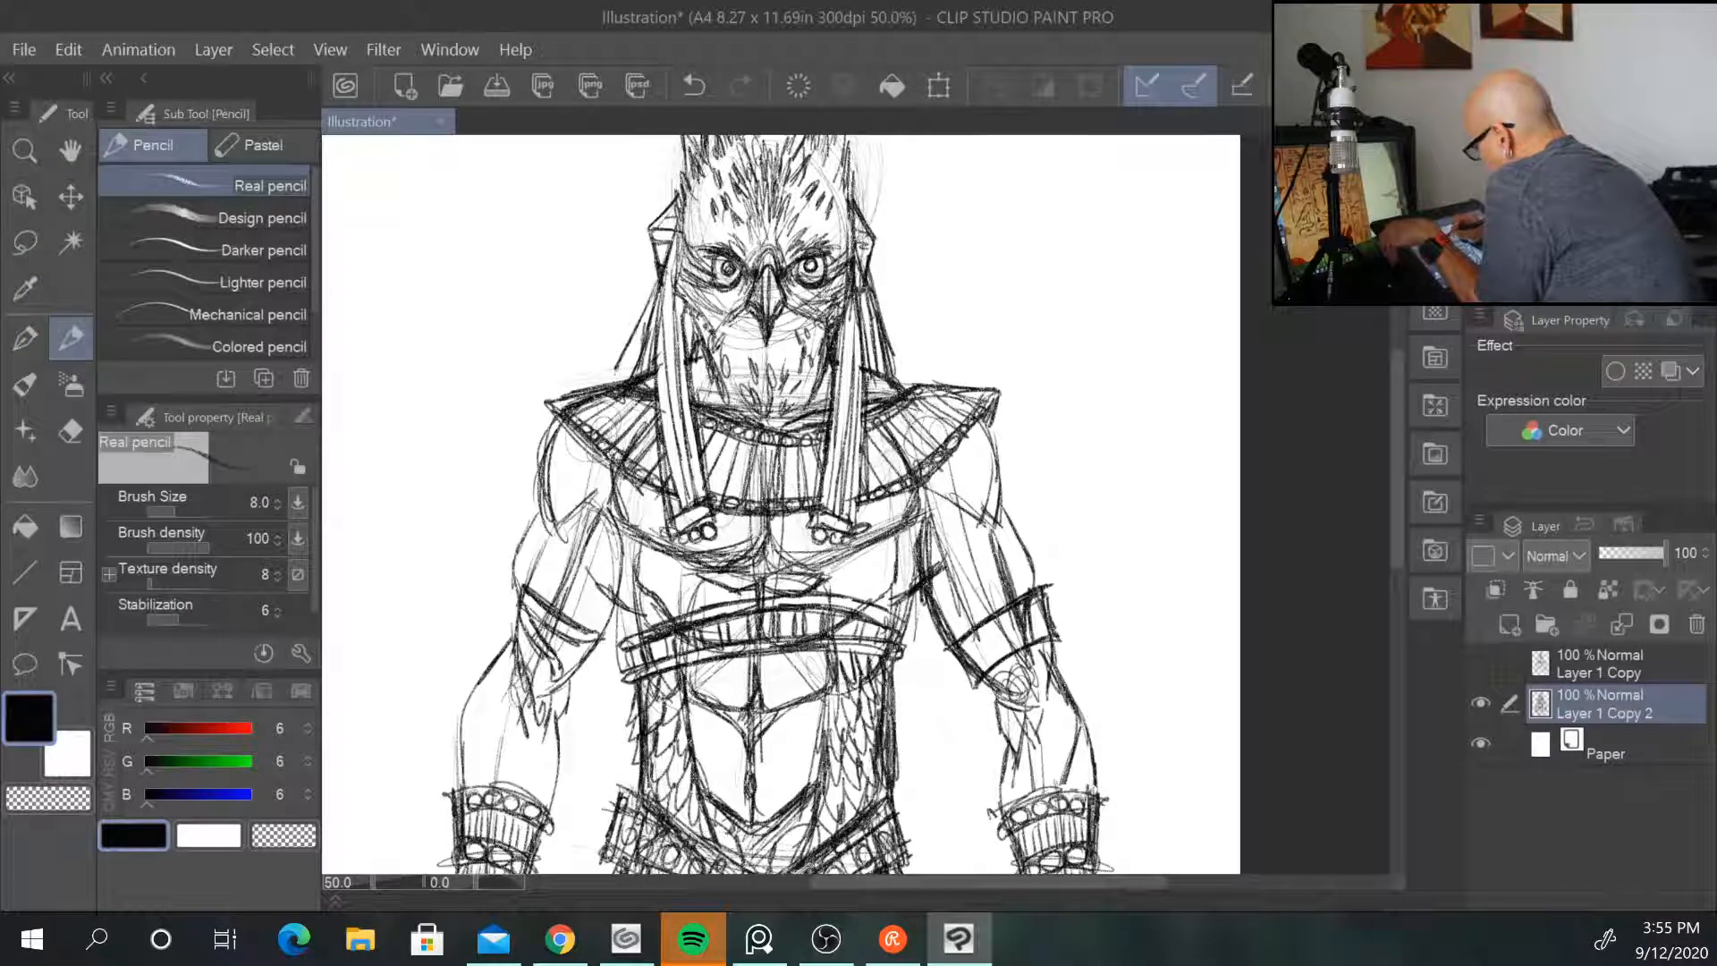
left_click_drag(649, 317, 625, 379)
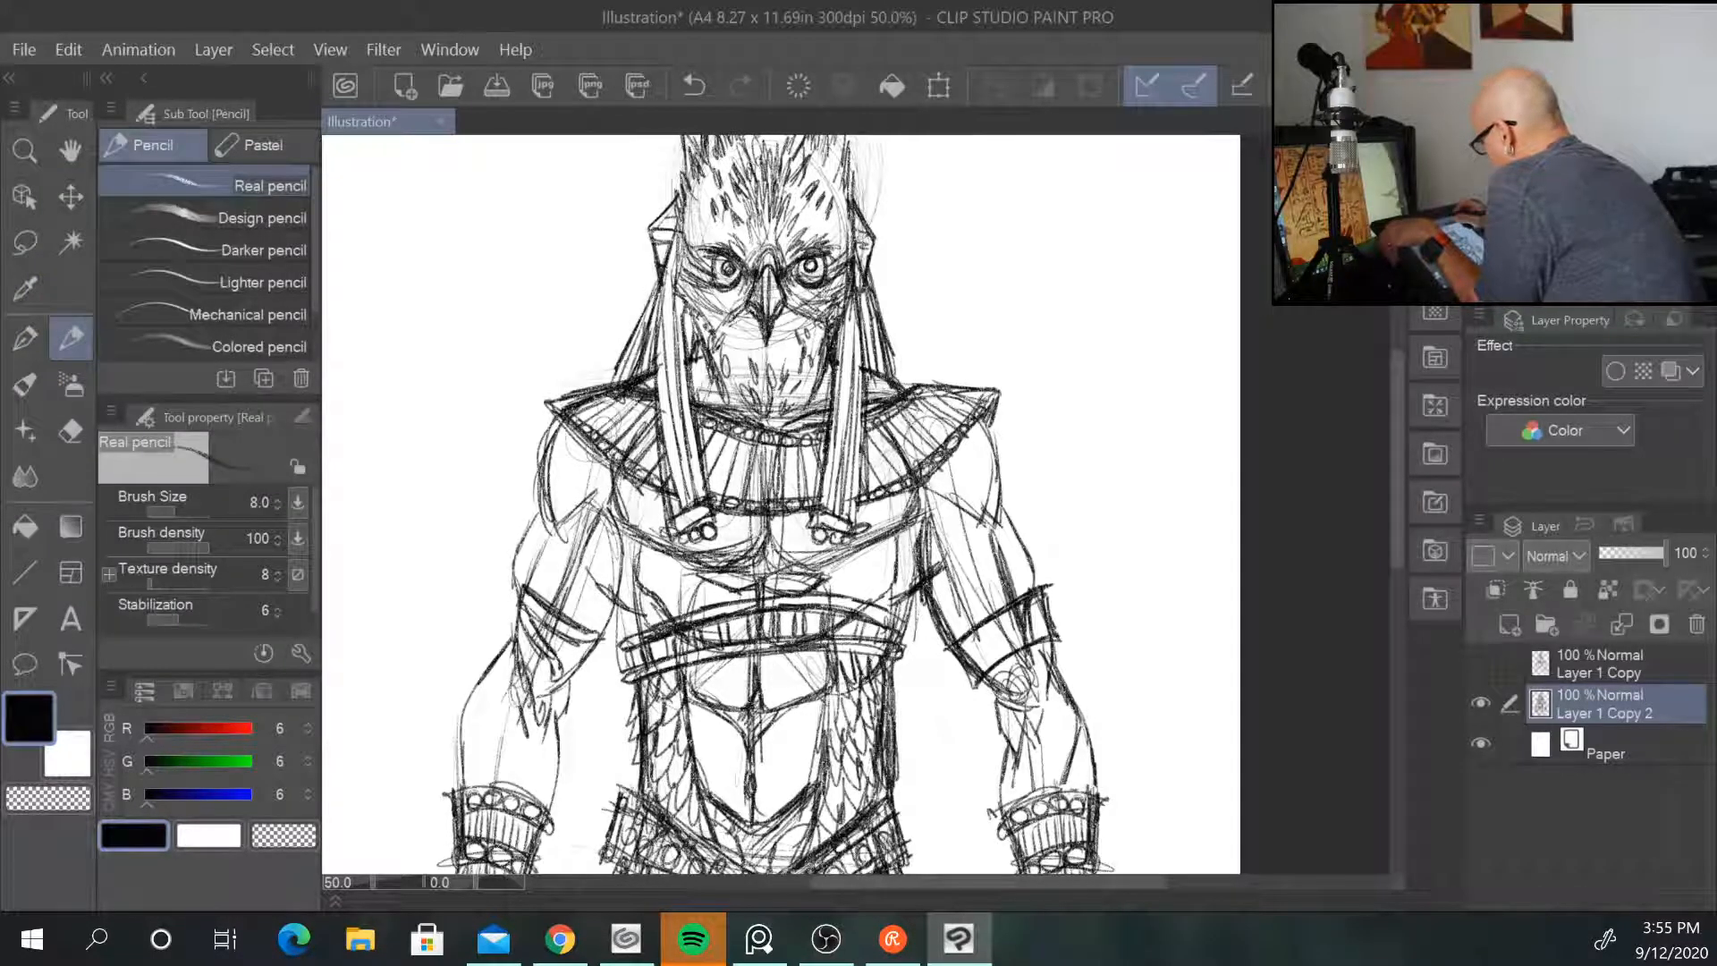
left_click_drag(876, 286, 908, 387)
left_click_drag(886, 326, 904, 389)
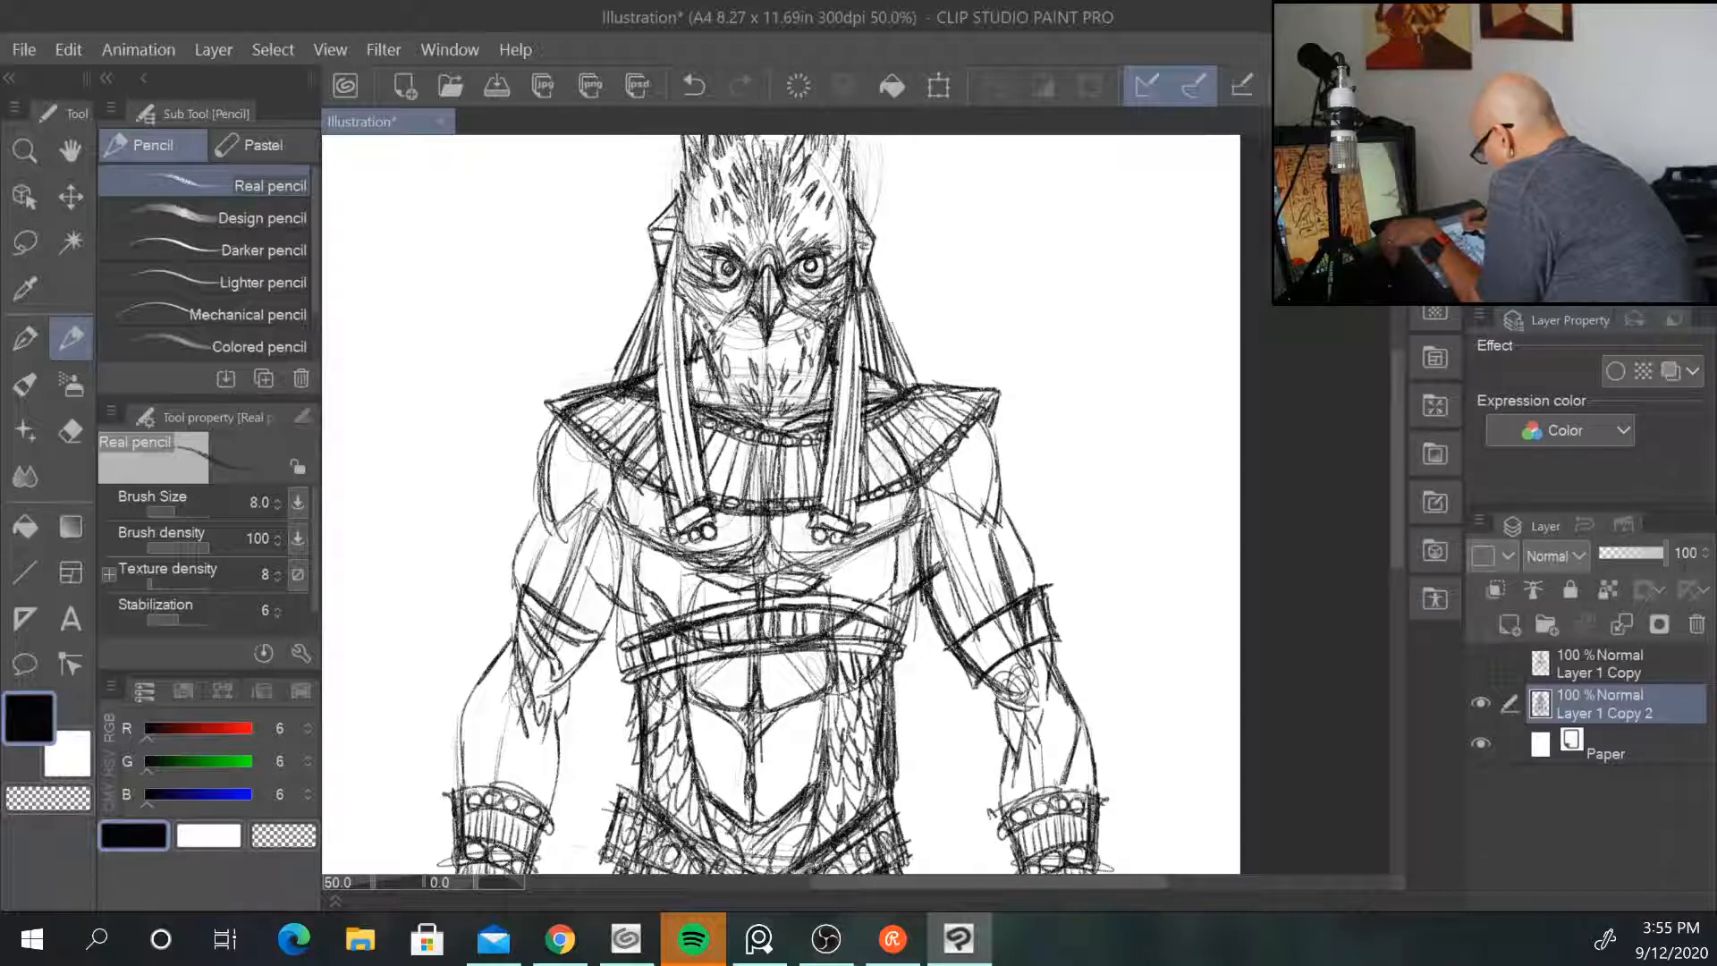
Step: Reinforce the contour of the left side of the chest below the collar, between the upper arm and the chest band
left_click_drag(626, 529, 613, 617)
left_click_drag(623, 580, 594, 651)
left_click_drag(622, 527, 611, 600)
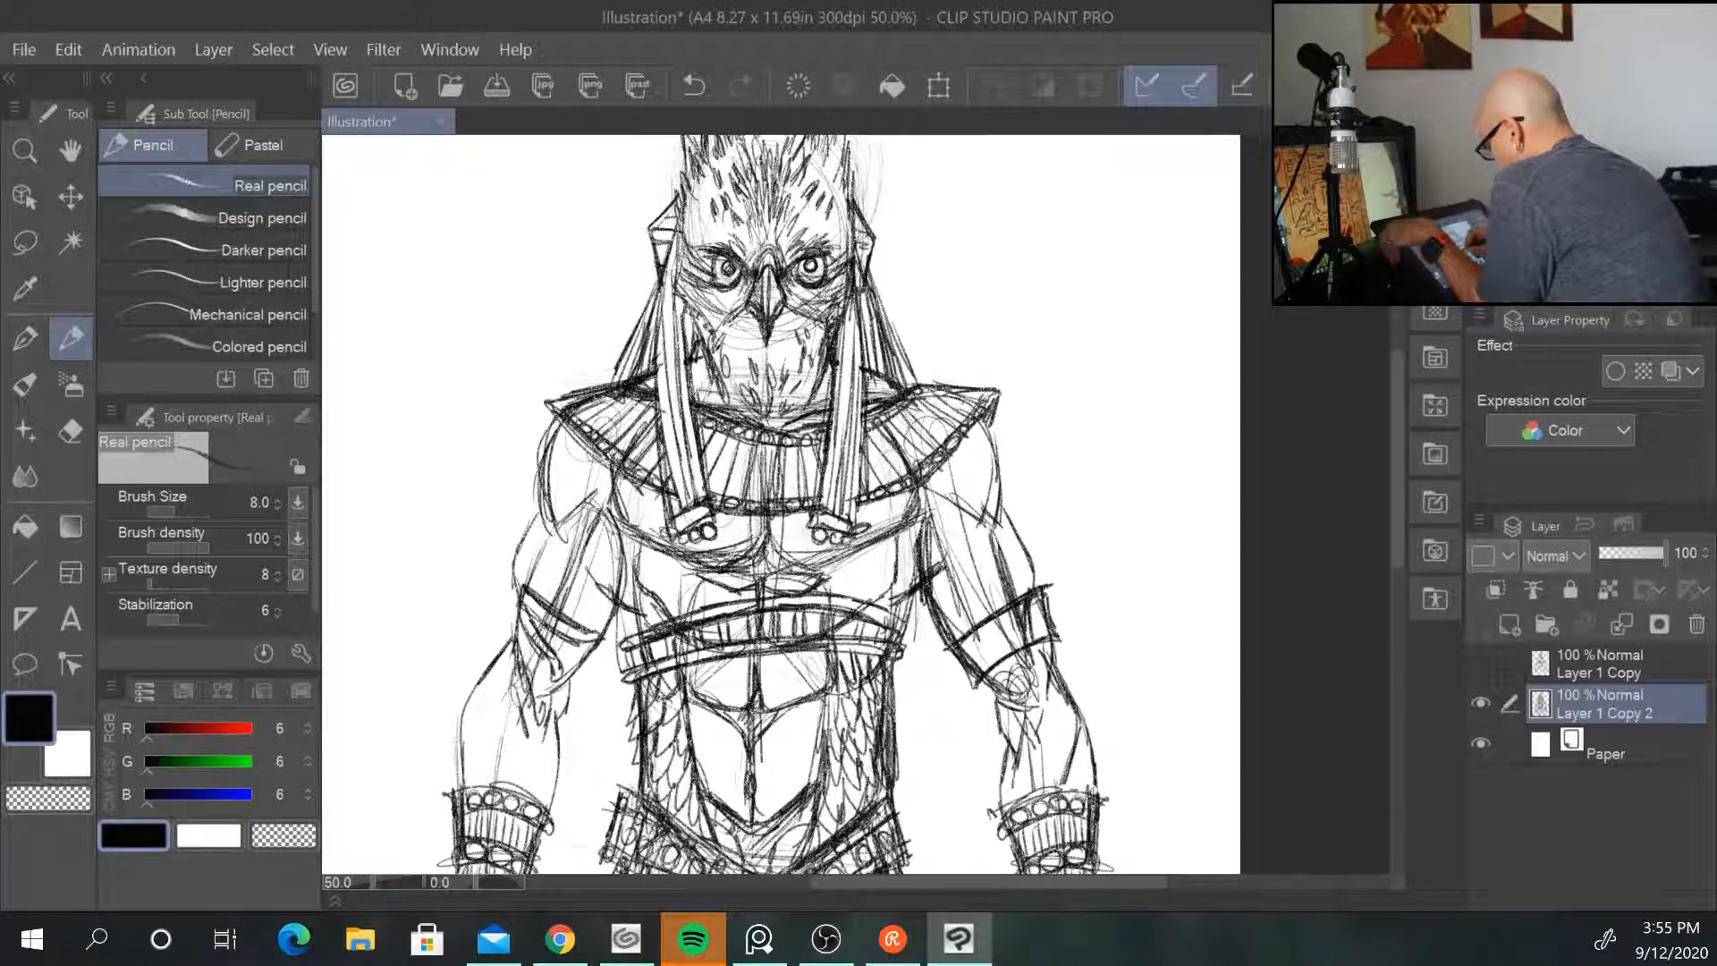
mouse_move(629, 509)
left_mouse_down()
mouse_move(616, 546)
mouse_move(640, 607)
left_mouse_up()
mouse_move(663, 578)
left_mouse_down()
mouse_move(651, 608)
mouse_move(621, 614)
left_mouse_up()
mouse_move(640, 570)
left_mouse_down()
mouse_move(622, 594)
mouse_move(619, 578)
left_mouse_up()
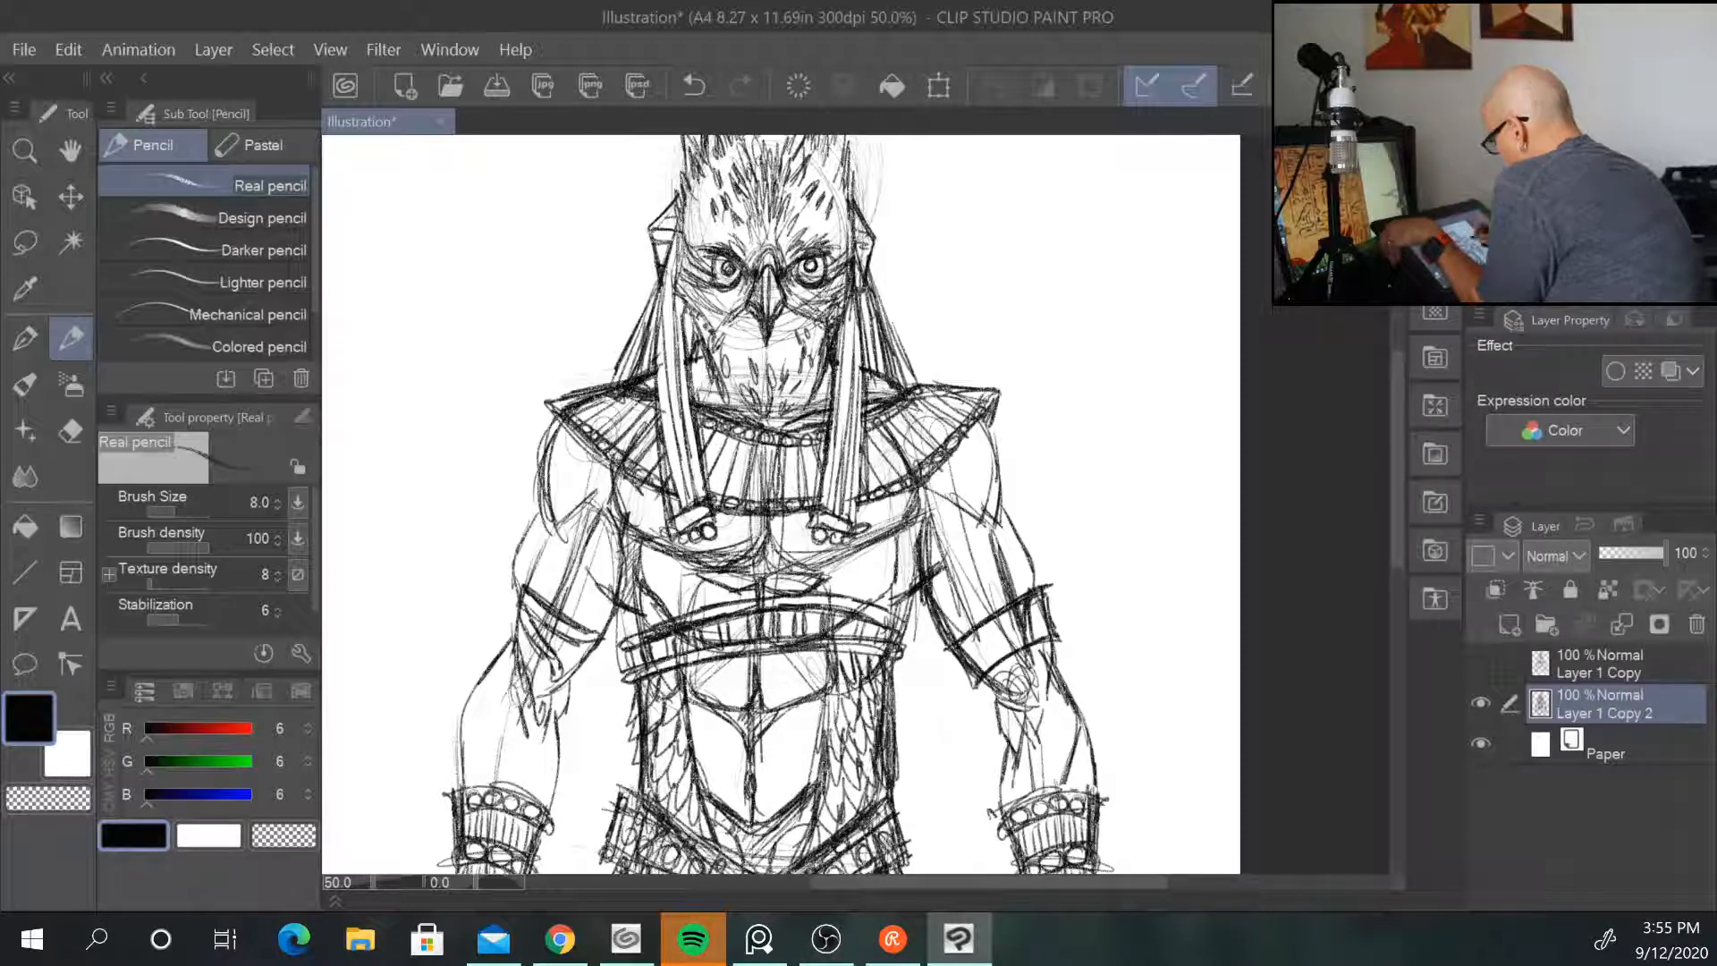
Step: Darken the contour of the right side of the chest where it meets the upper arm, down to the chest band
left_click_drag(905, 539, 893, 586)
left_click_drag(928, 520, 898, 570)
mouse_move(916, 560)
left_mouse_down()
mouse_move(897, 590)
mouse_move(921, 626)
left_mouse_up()
left_click_drag(951, 621, 940, 635)
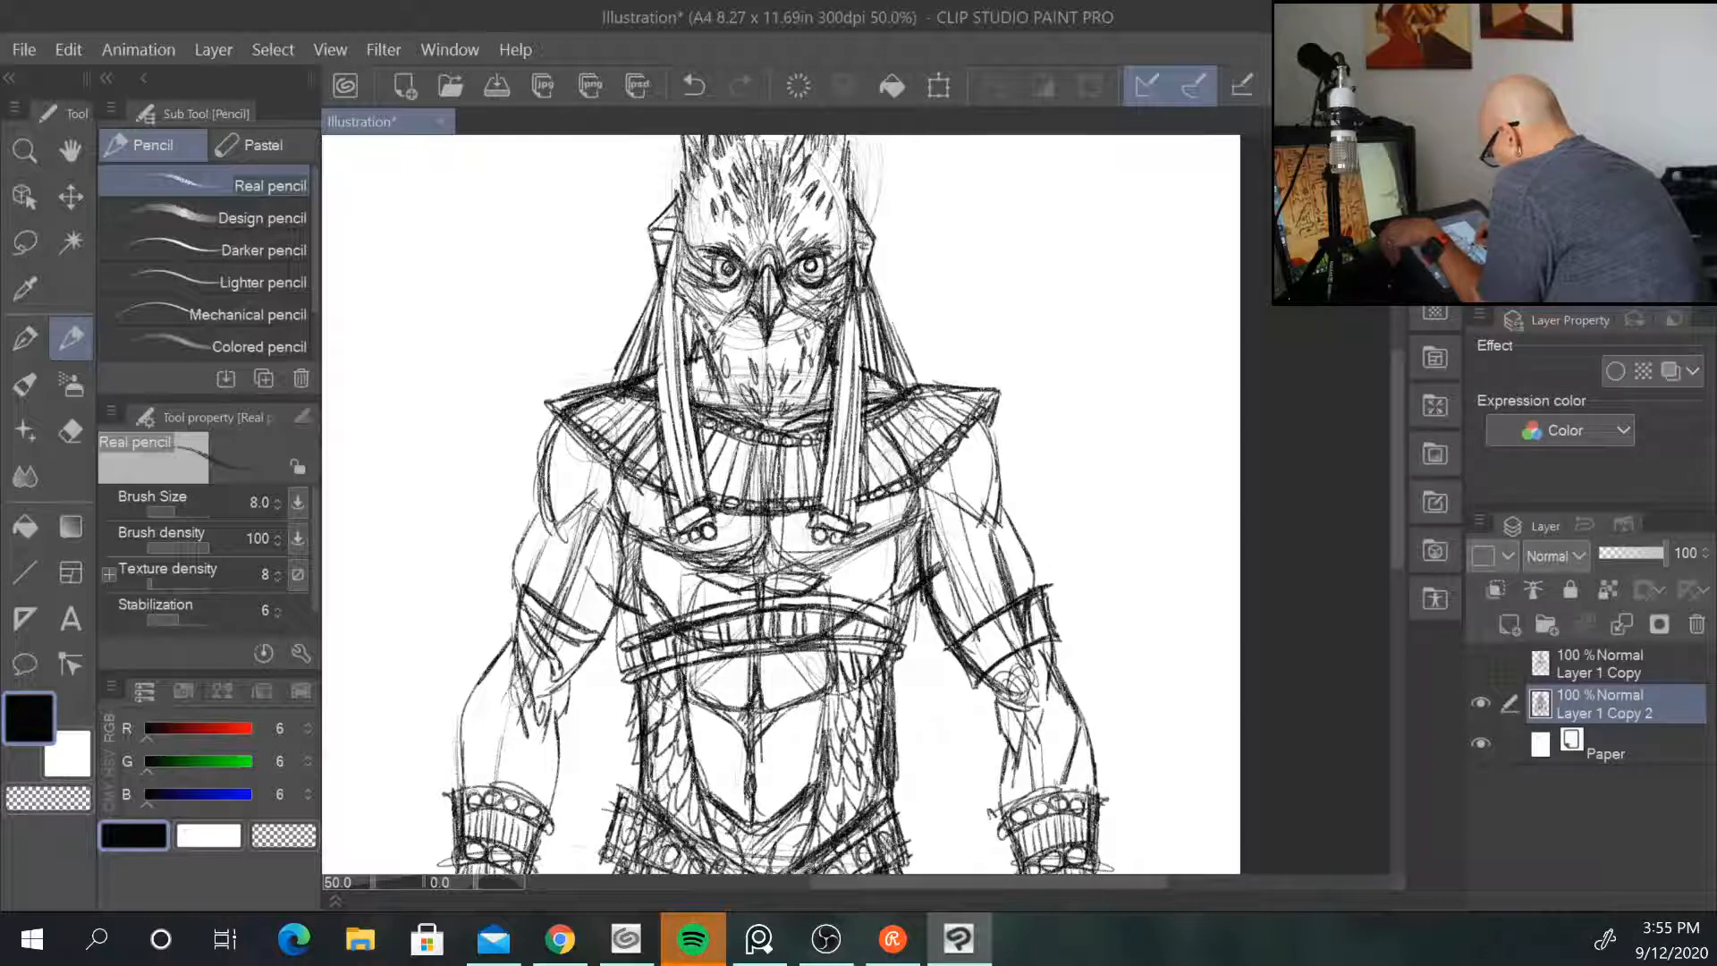
Step: Examine the bird-headed warrior sketch up close and as a full figure to judge its overall proportions
left_click_drag(927, 517, 791, 567)
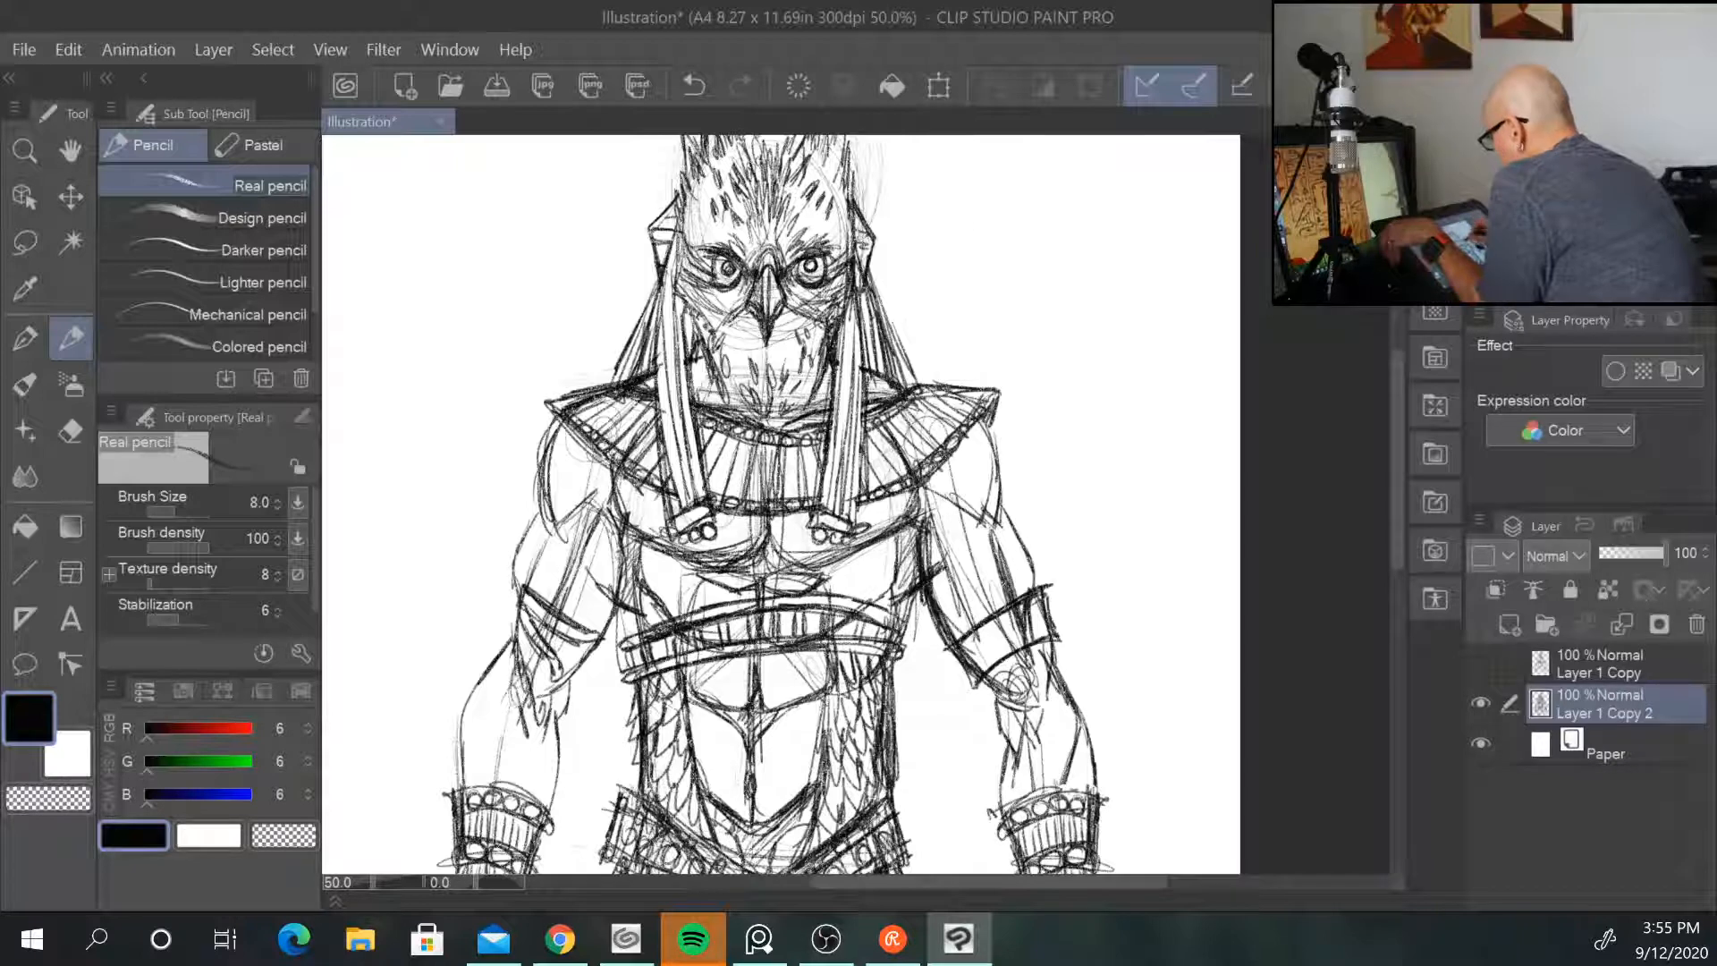
scroll(984, 355, "down", 4)
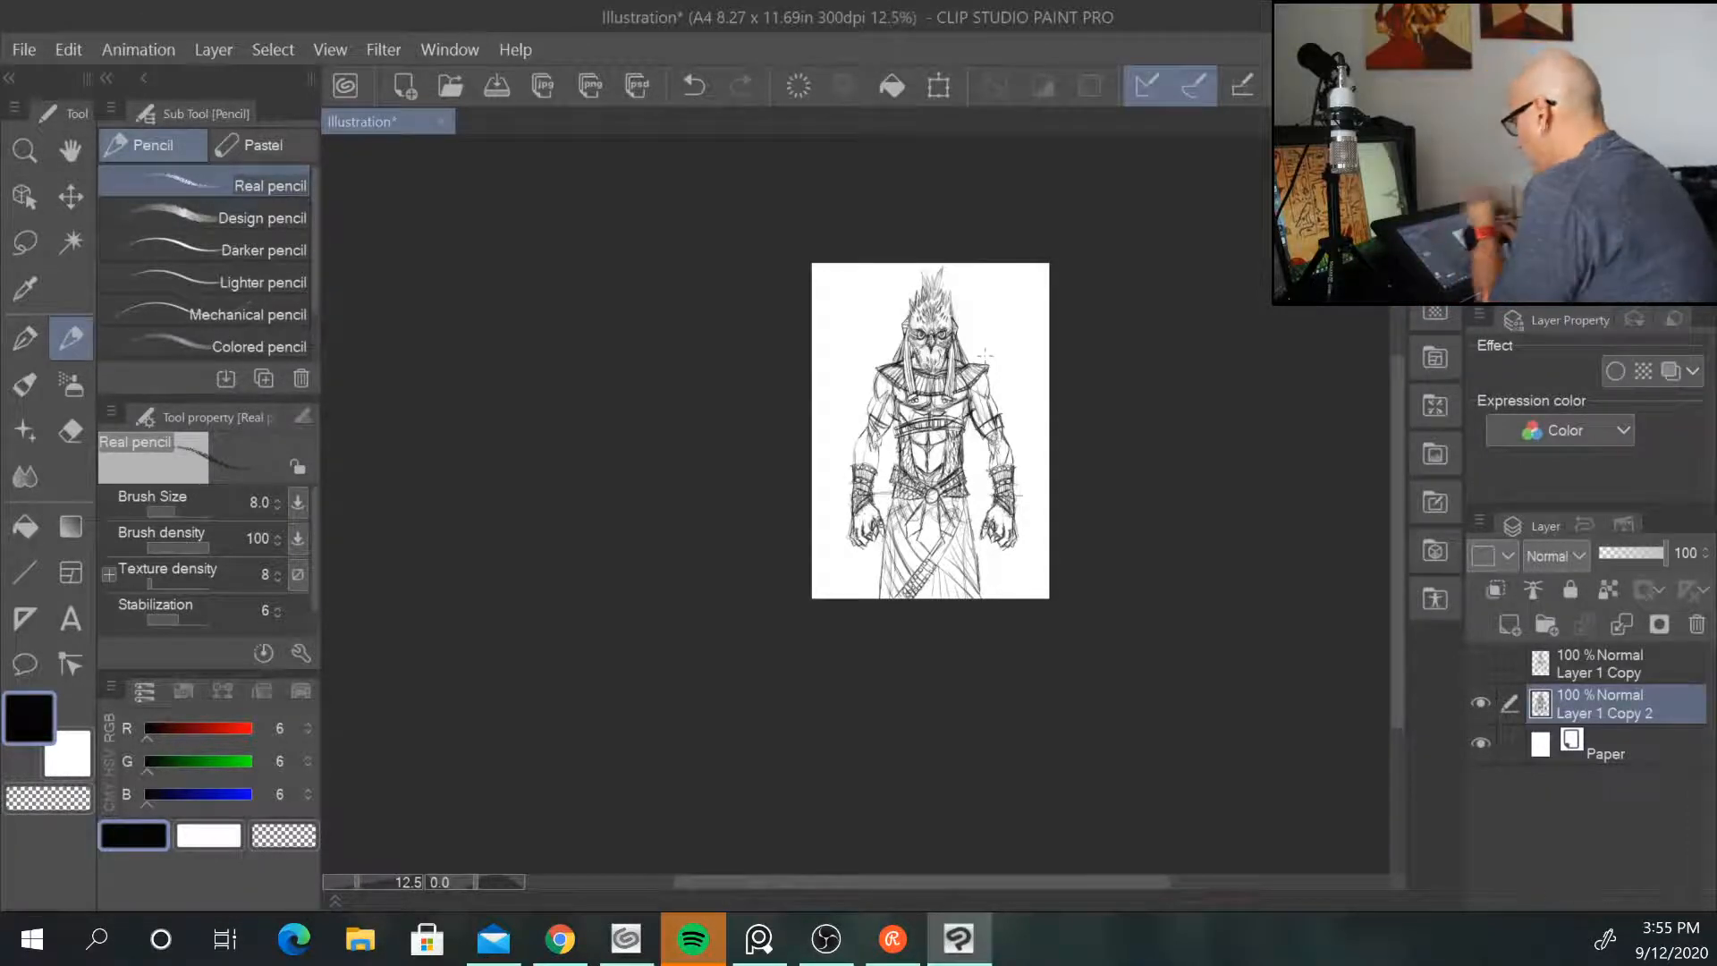
scroll(987, 359, "up", 3)
scroll(989, 362, "up", 1)
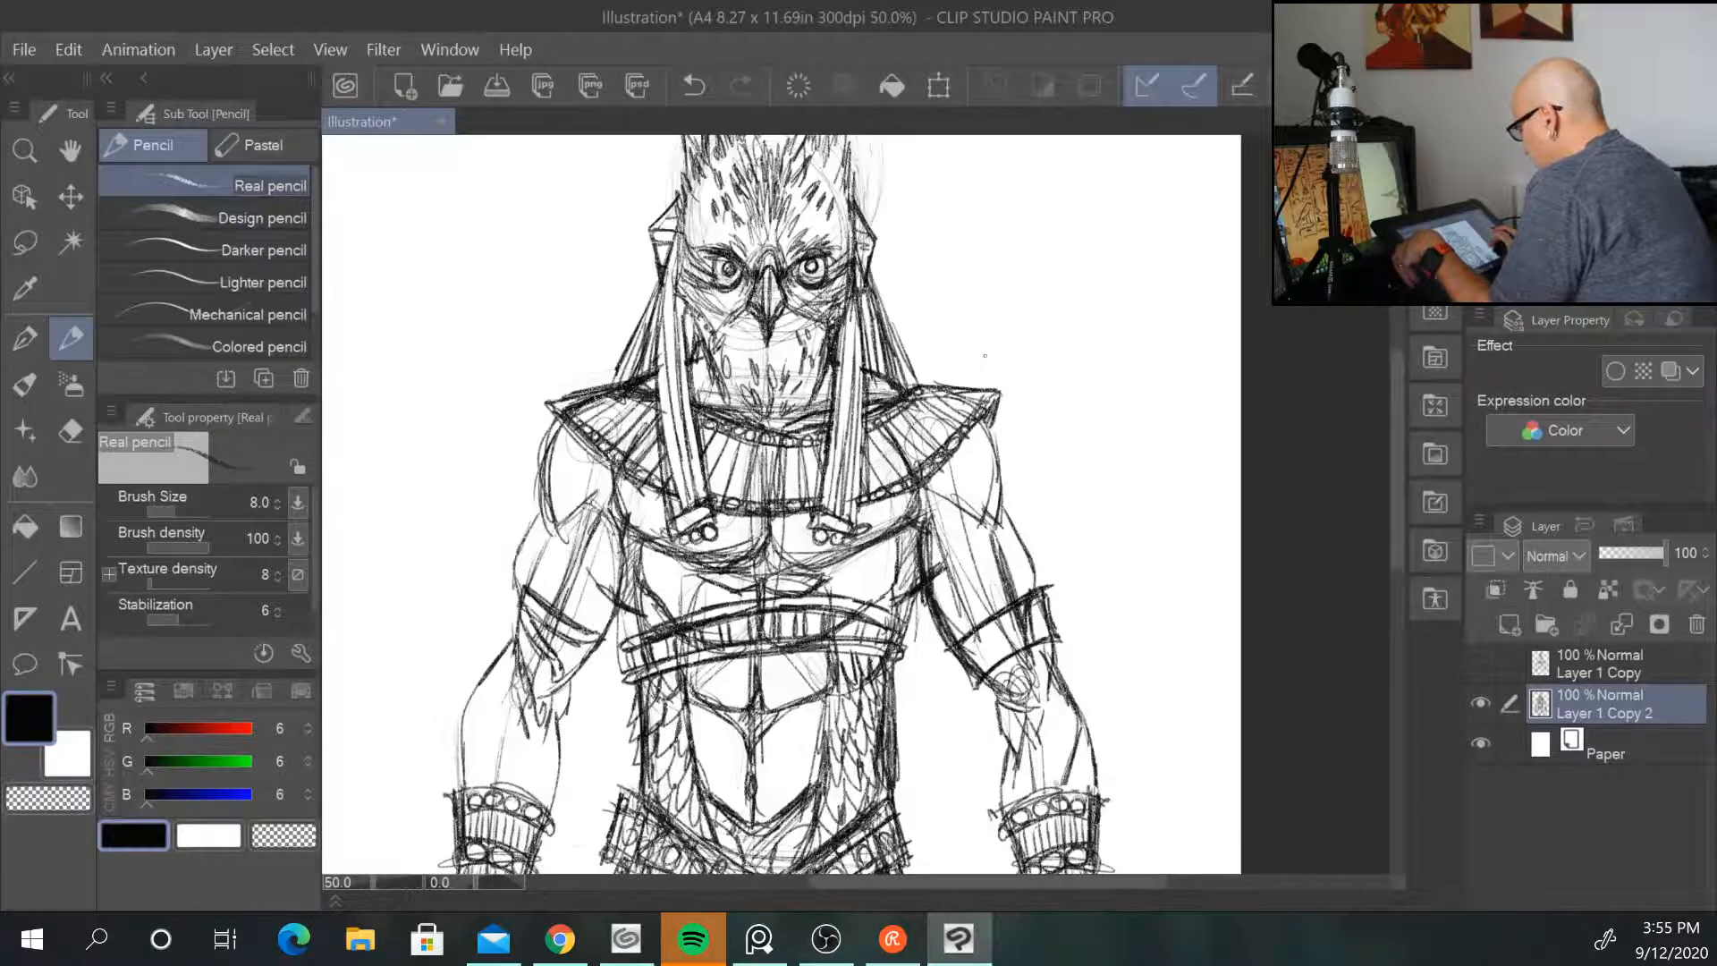
scroll(984, 355, "down", 1)
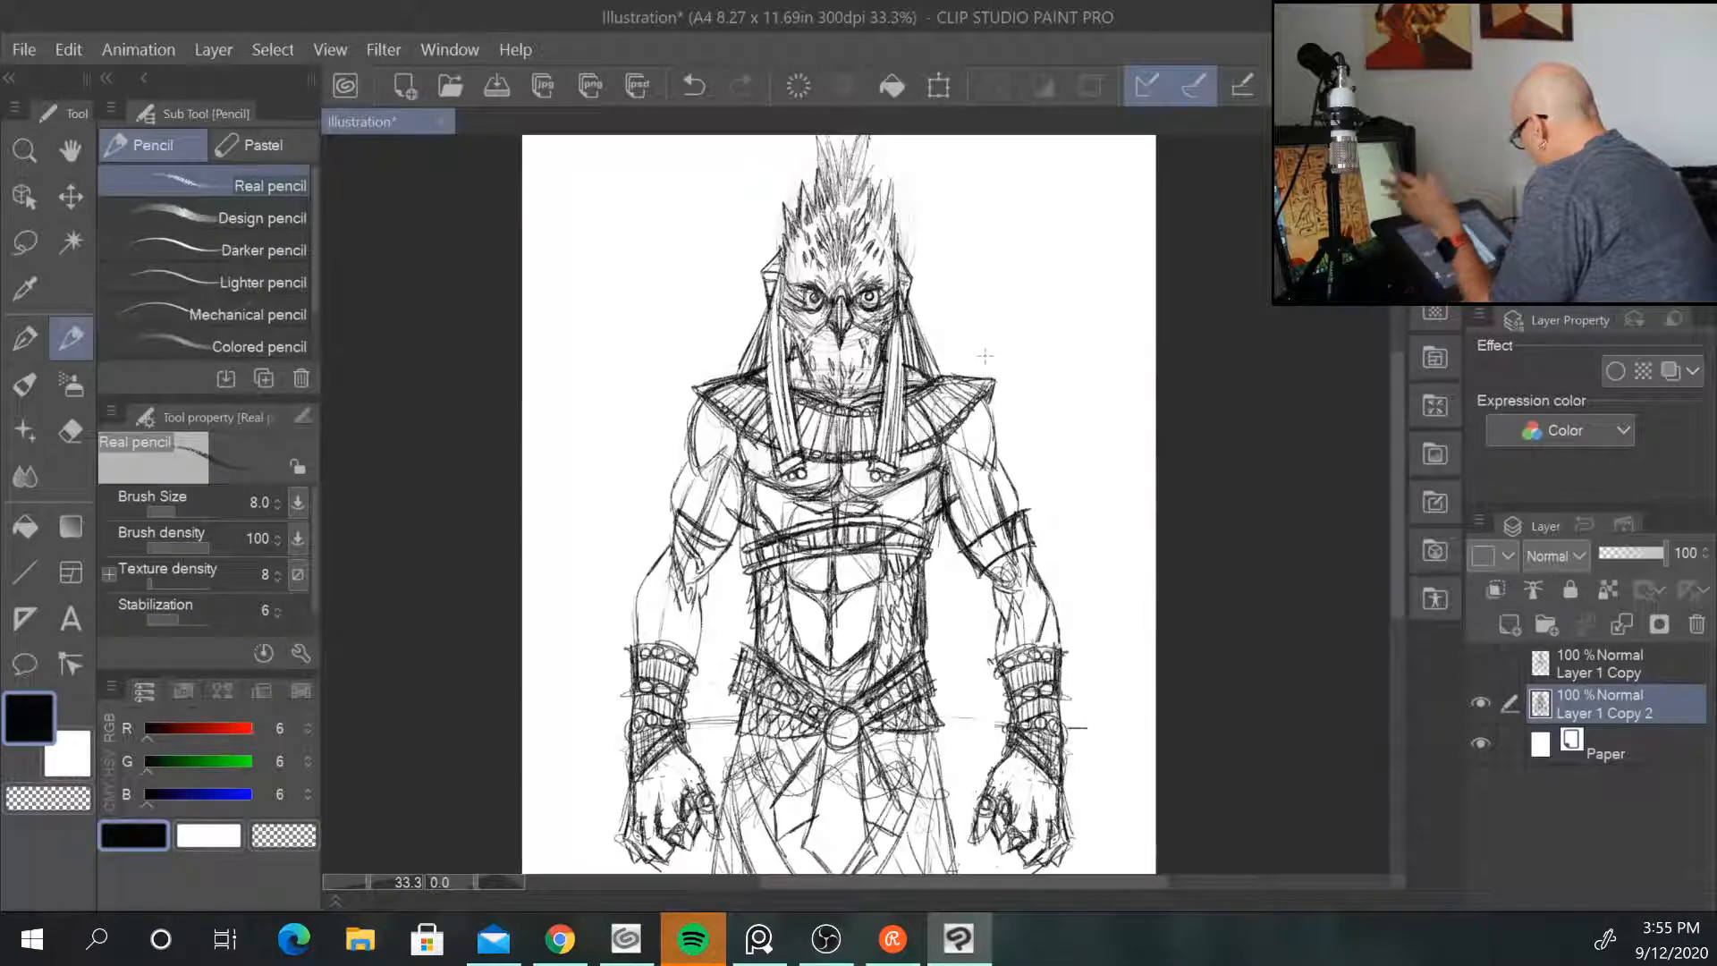
scroll(984, 355, "down", 1)
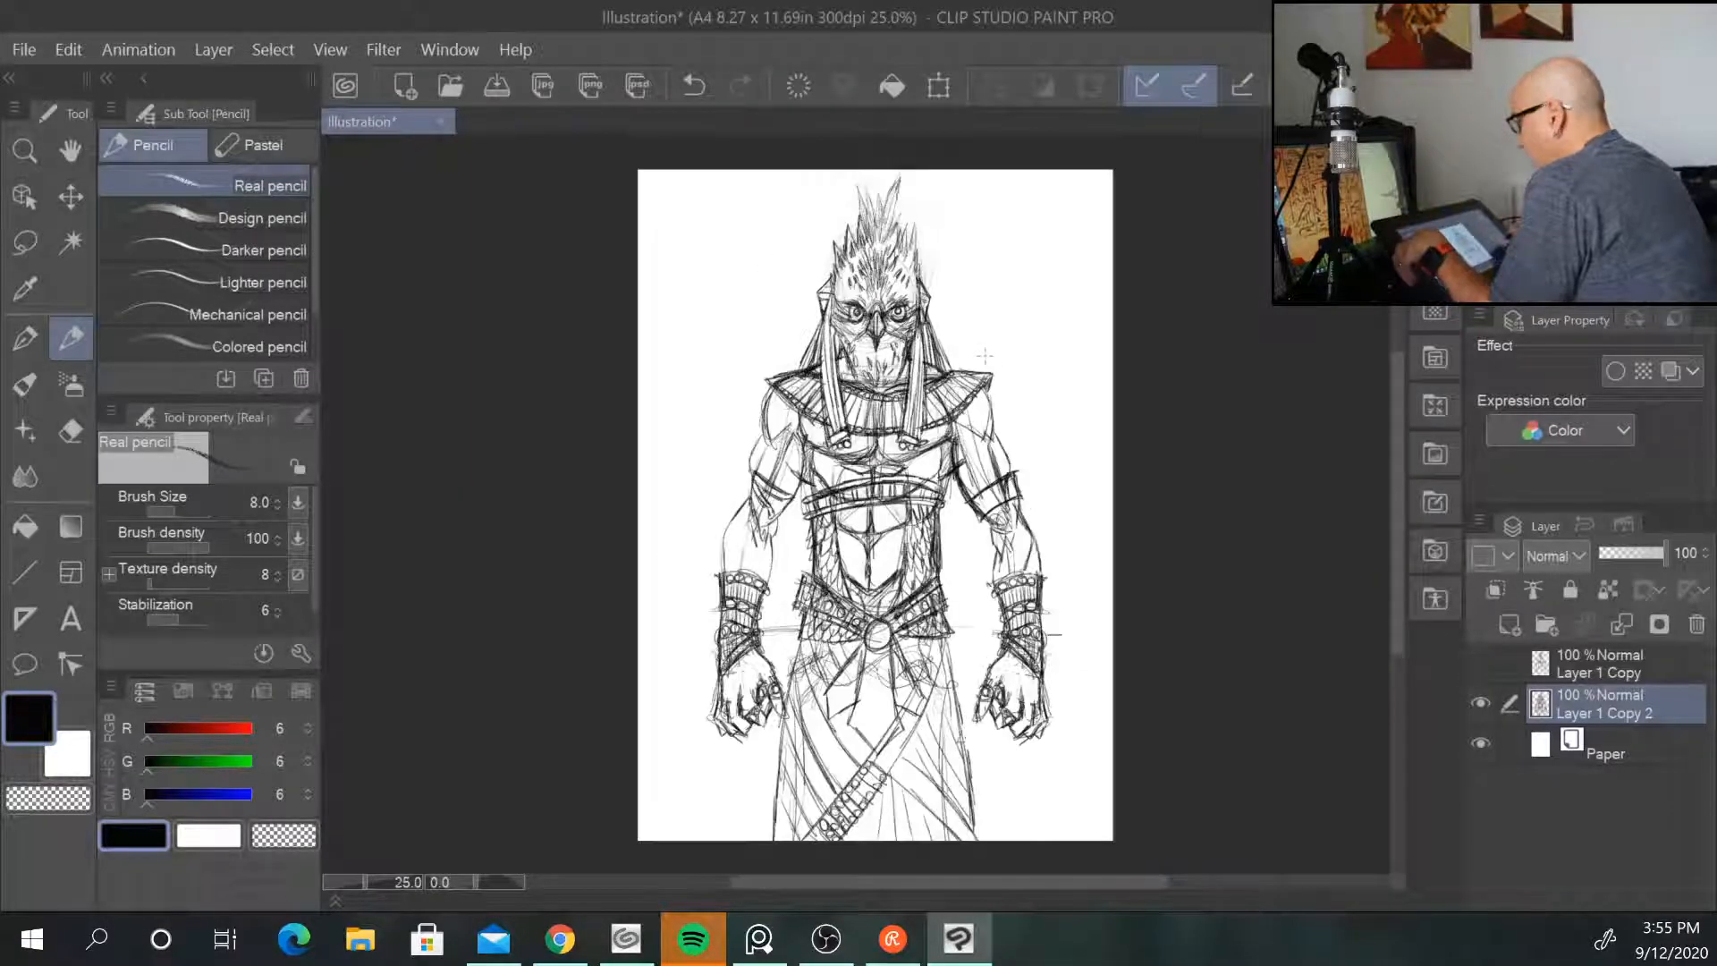
scroll(985, 355, "up", 2)
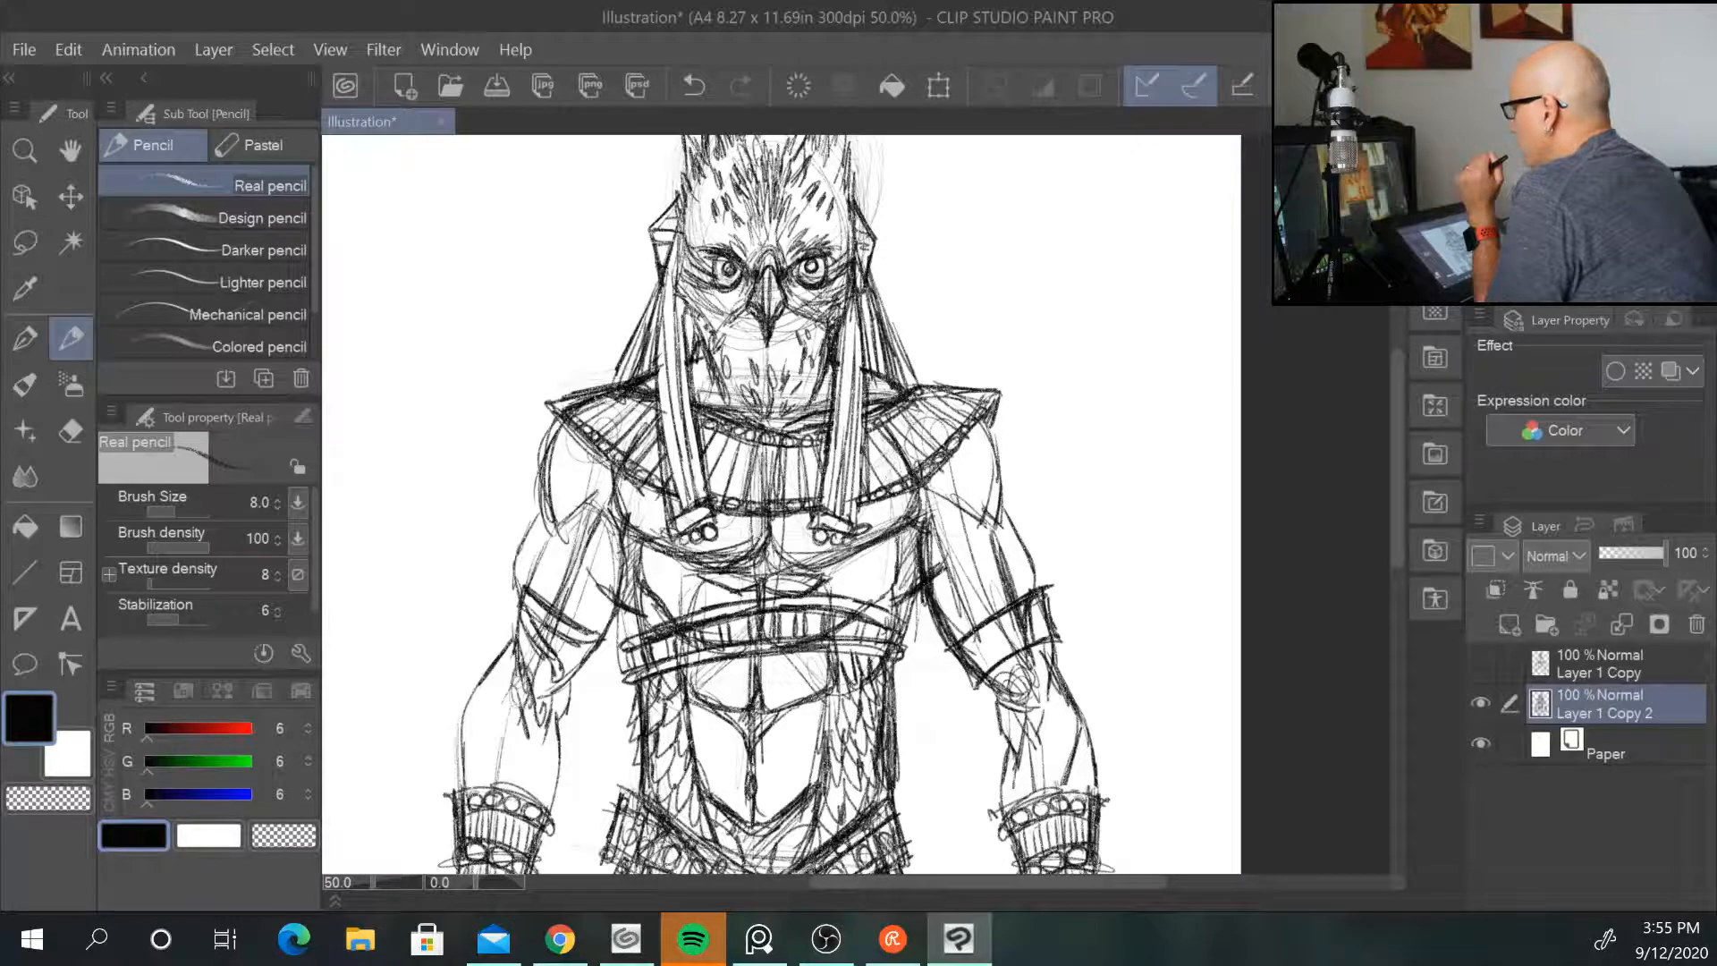
key("alt+Tab")
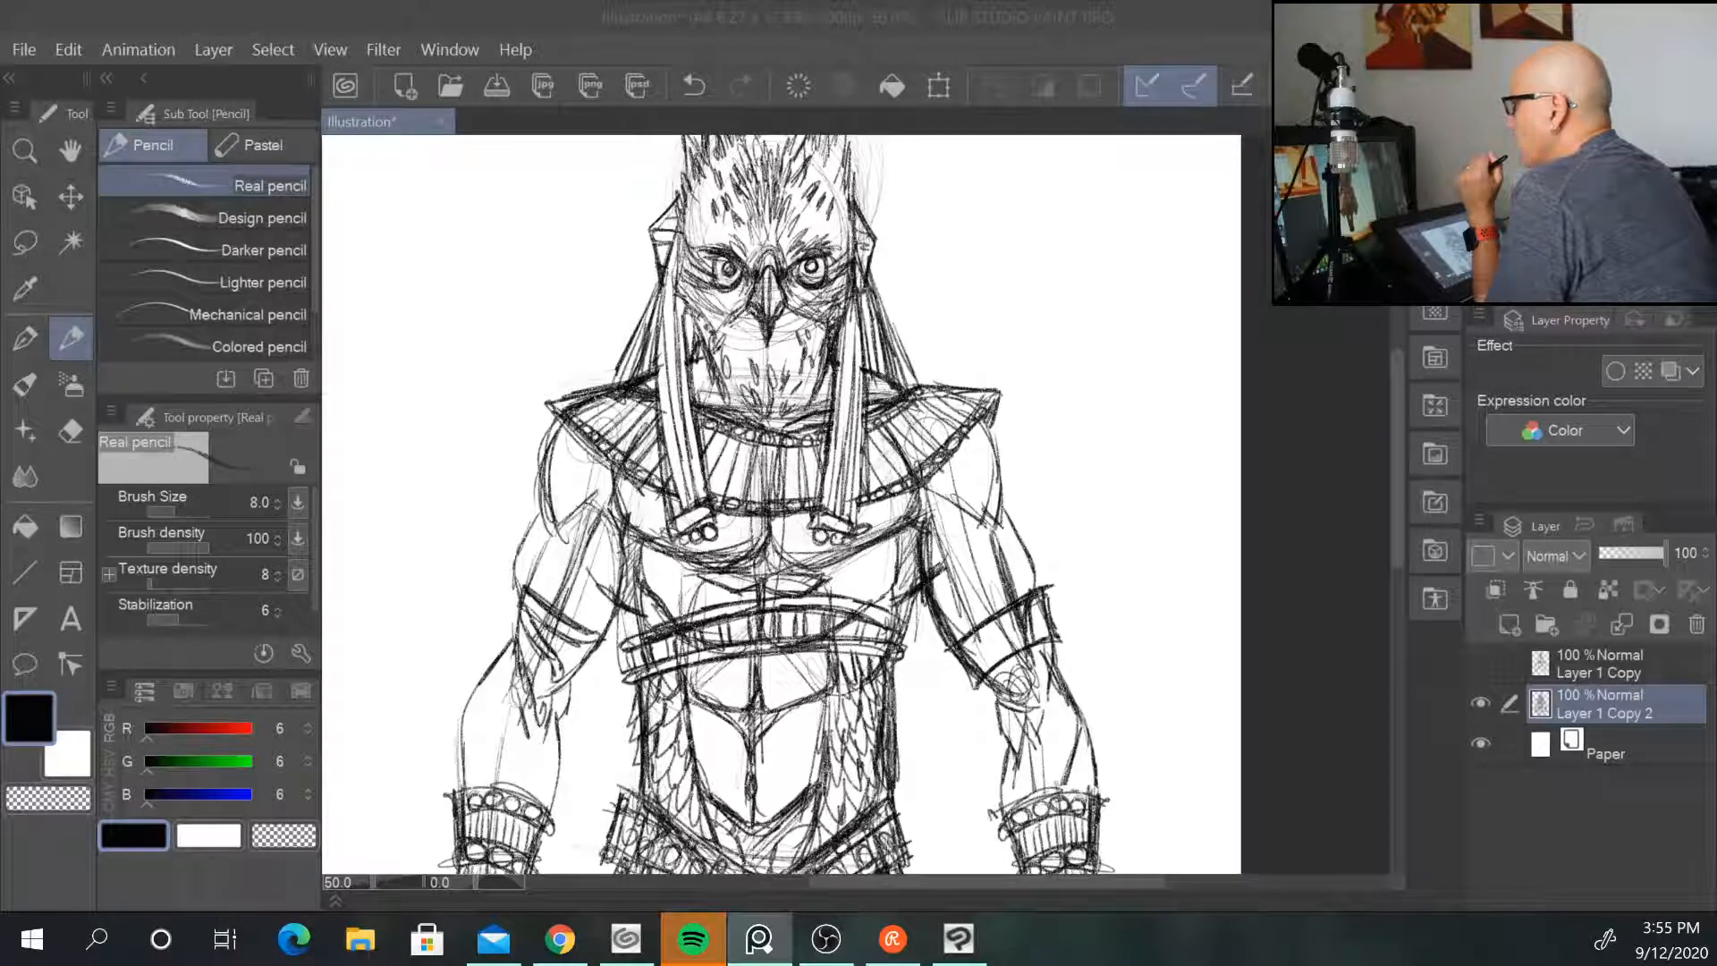
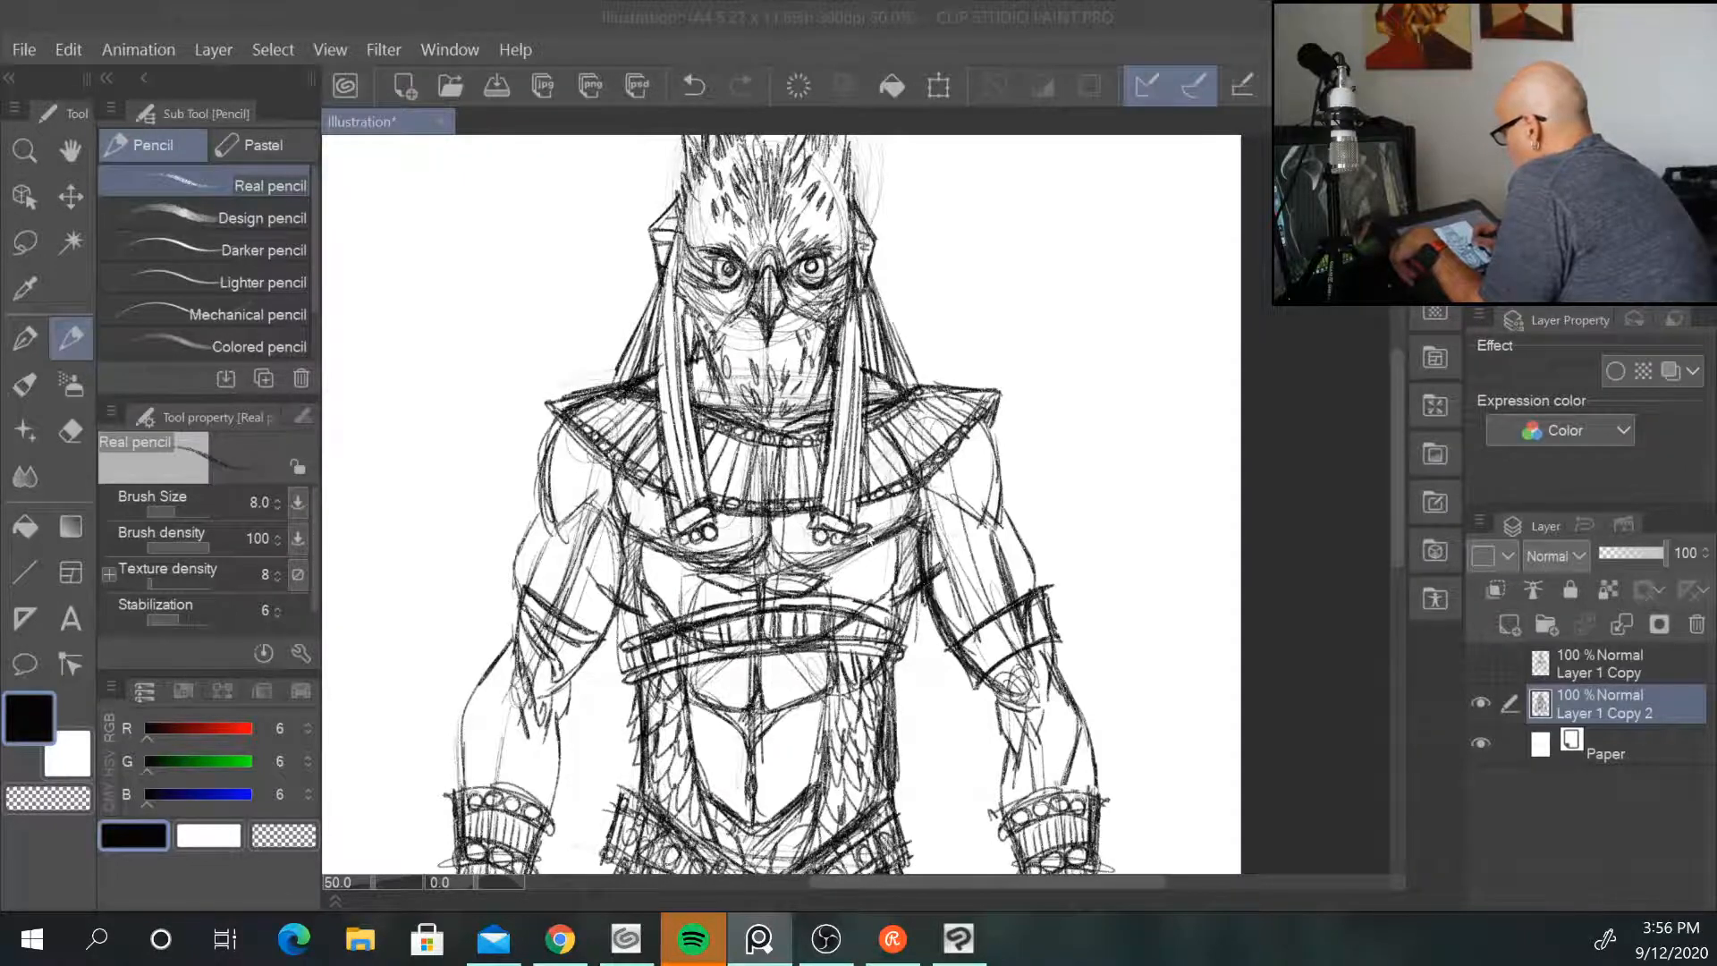
scroll(885, 492, "up", 1)
scroll(880, 537, "down", 2)
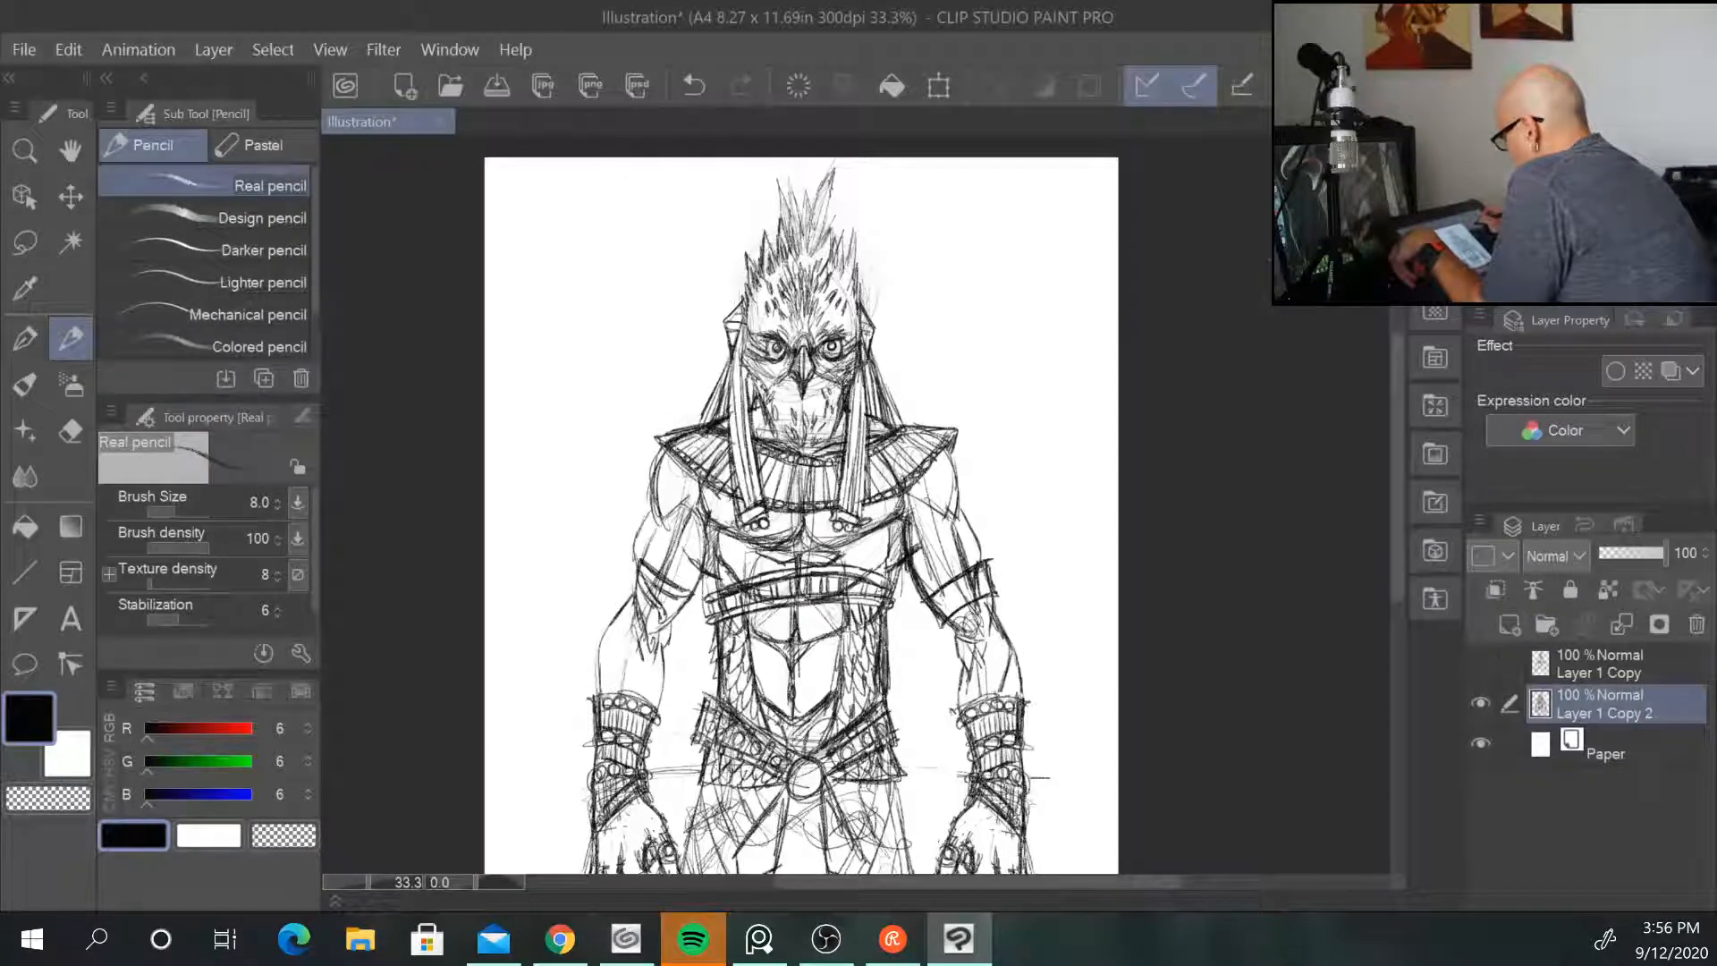
scroll(879, 518, "down", 1)
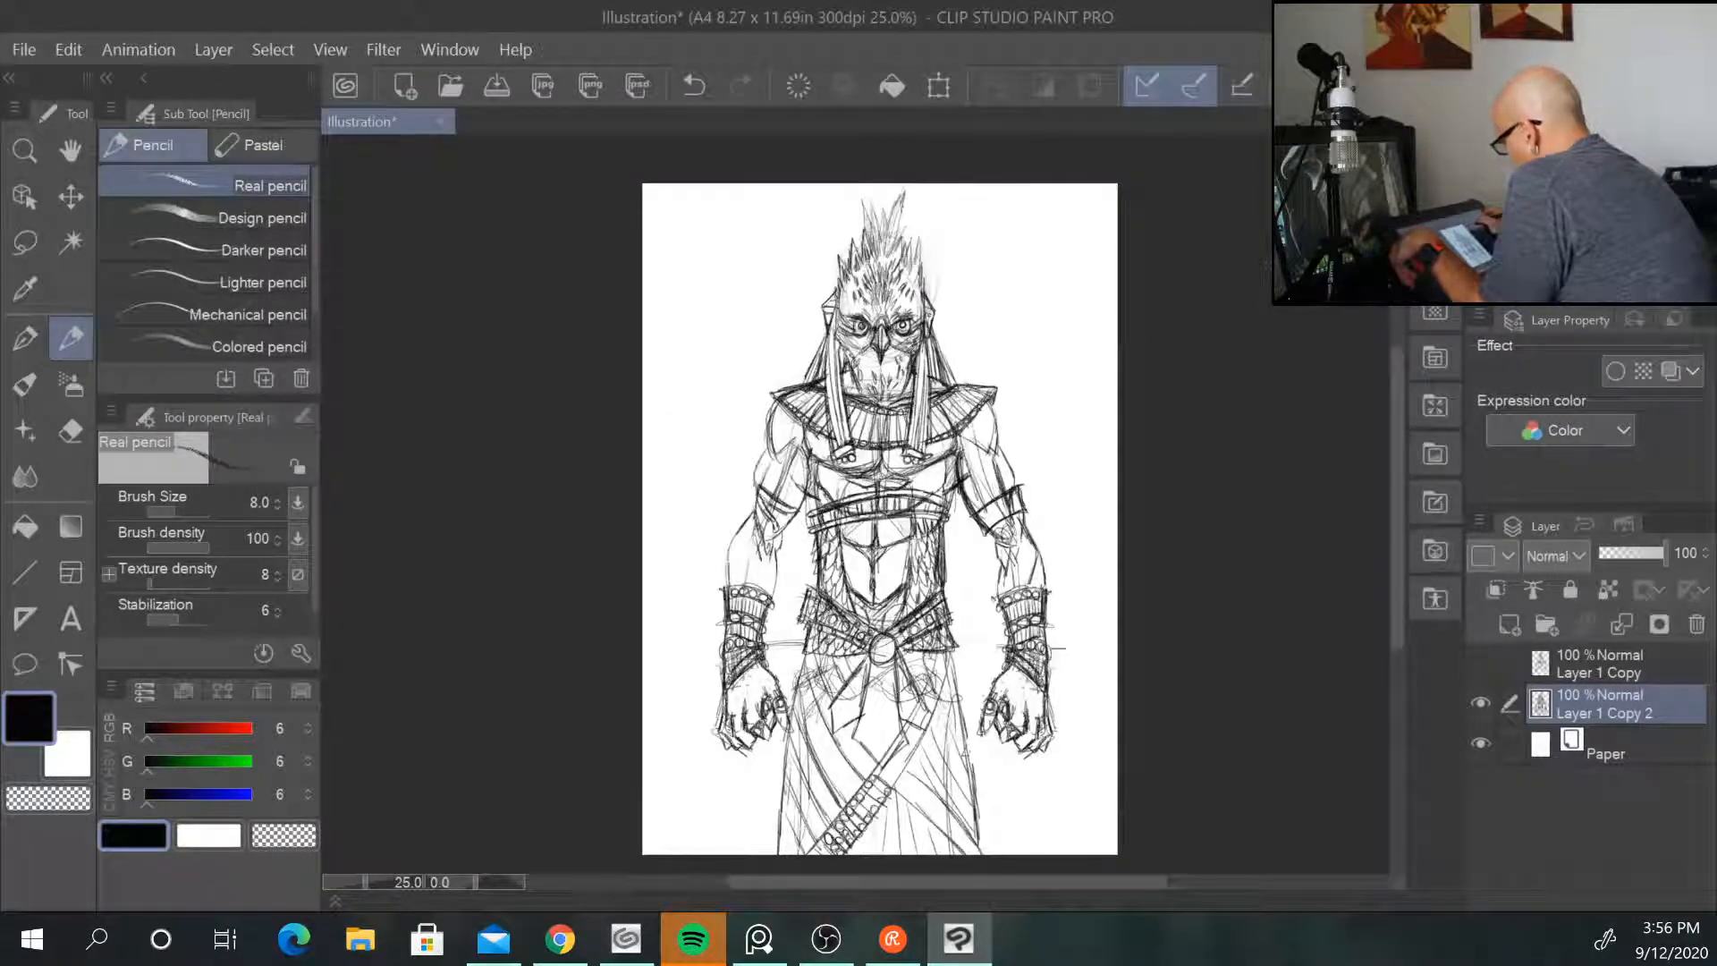
scroll(880, 519, "up", 1)
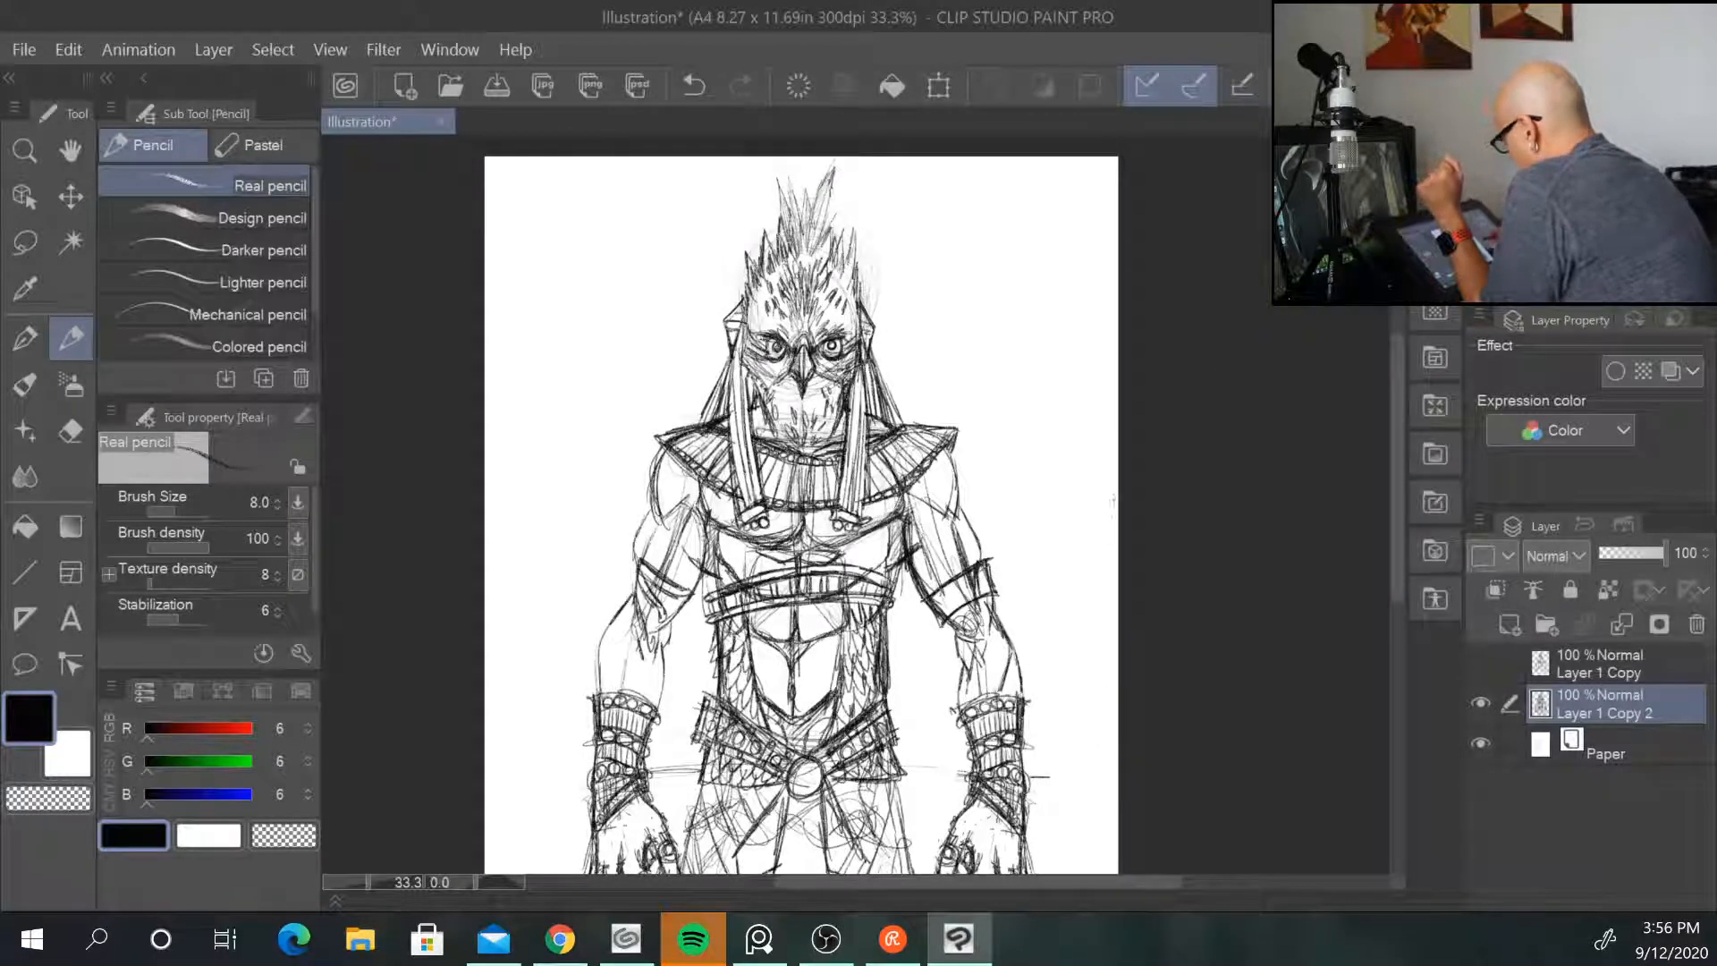
Step: Sketch faint background pyramids, one beside the figure's left-hand forearm and one in the sky at the page's upper right
mouse_move(490, 759)
left_mouse_down()
mouse_move(600, 792)
mouse_move(549, 787)
left_mouse_up()
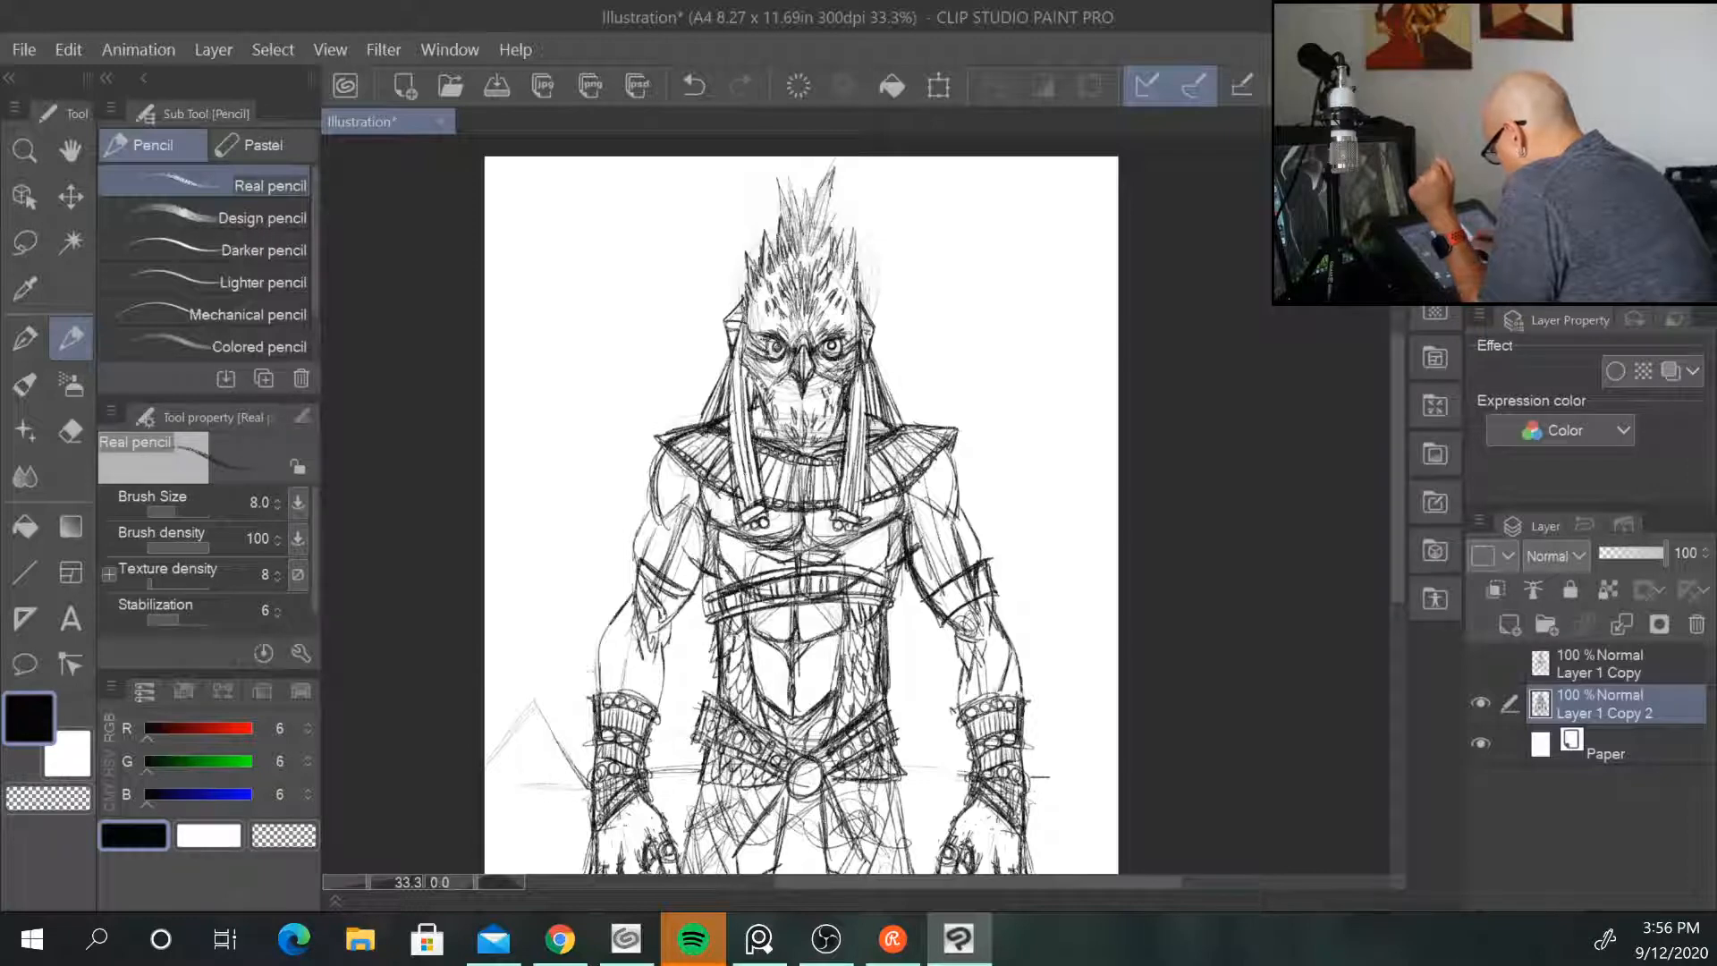
left_click_drag(687, 622, 717, 673)
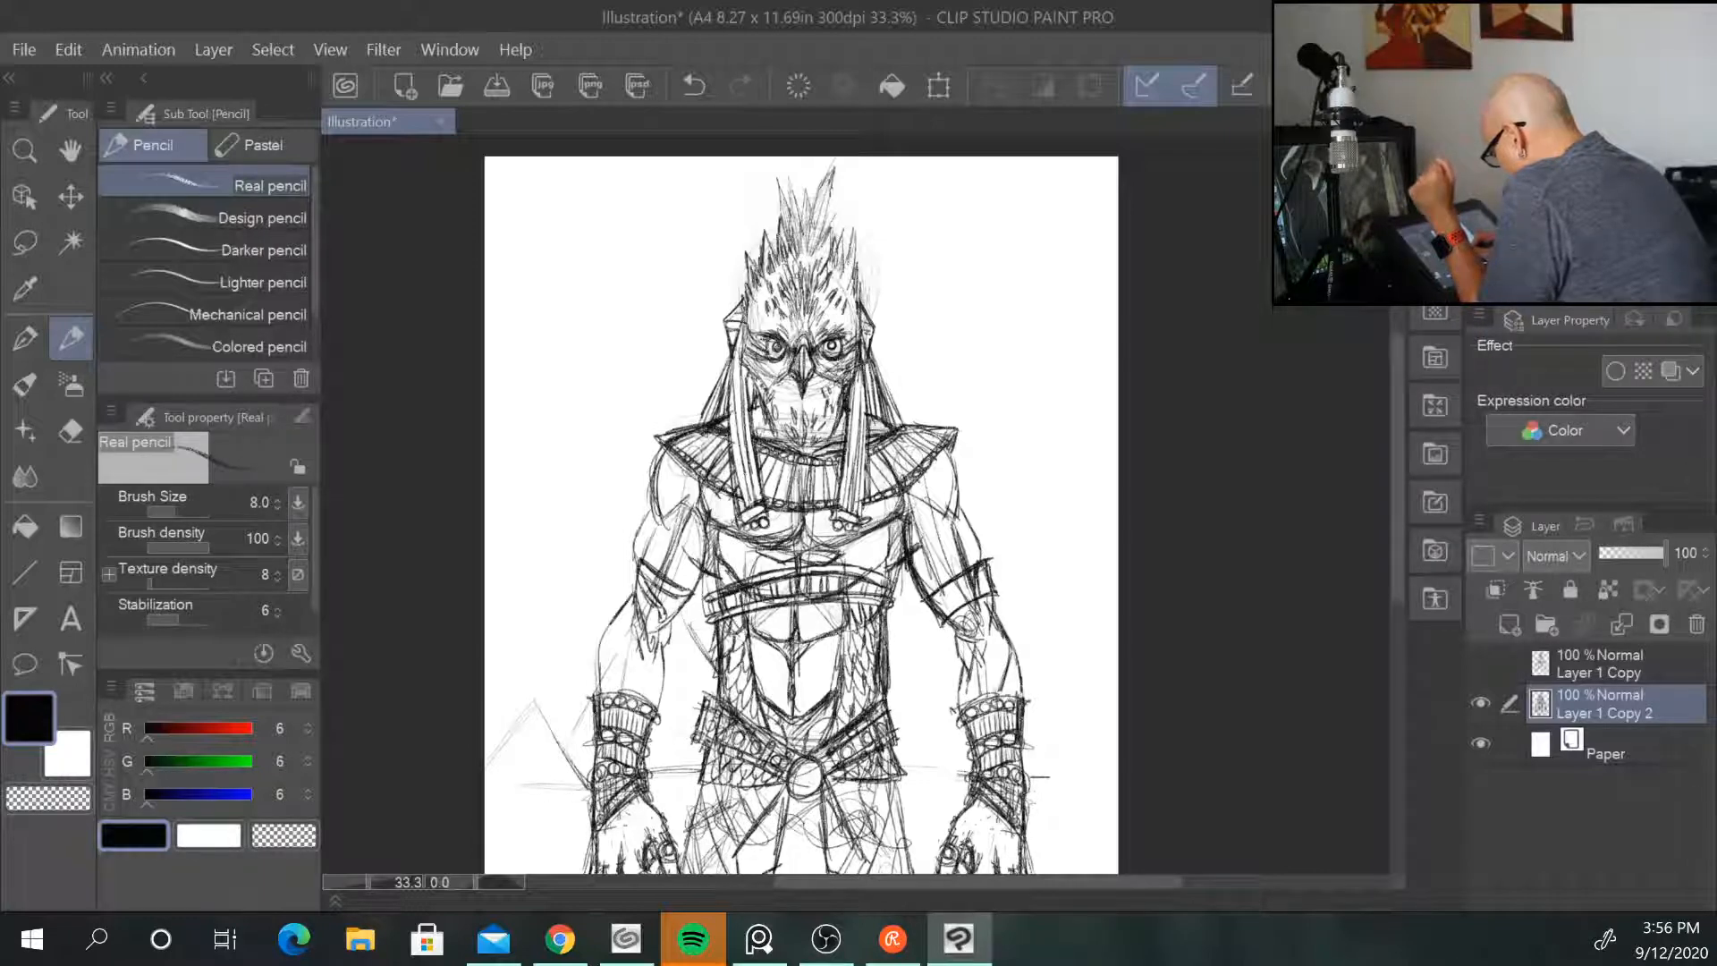
mouse_move(1011, 233)
left_mouse_down()
mouse_move(985, 286)
mouse_move(1108, 318)
left_mouse_up()
left_click_drag(1047, 207, 1113, 307)
left_click_drag(992, 276, 971, 313)
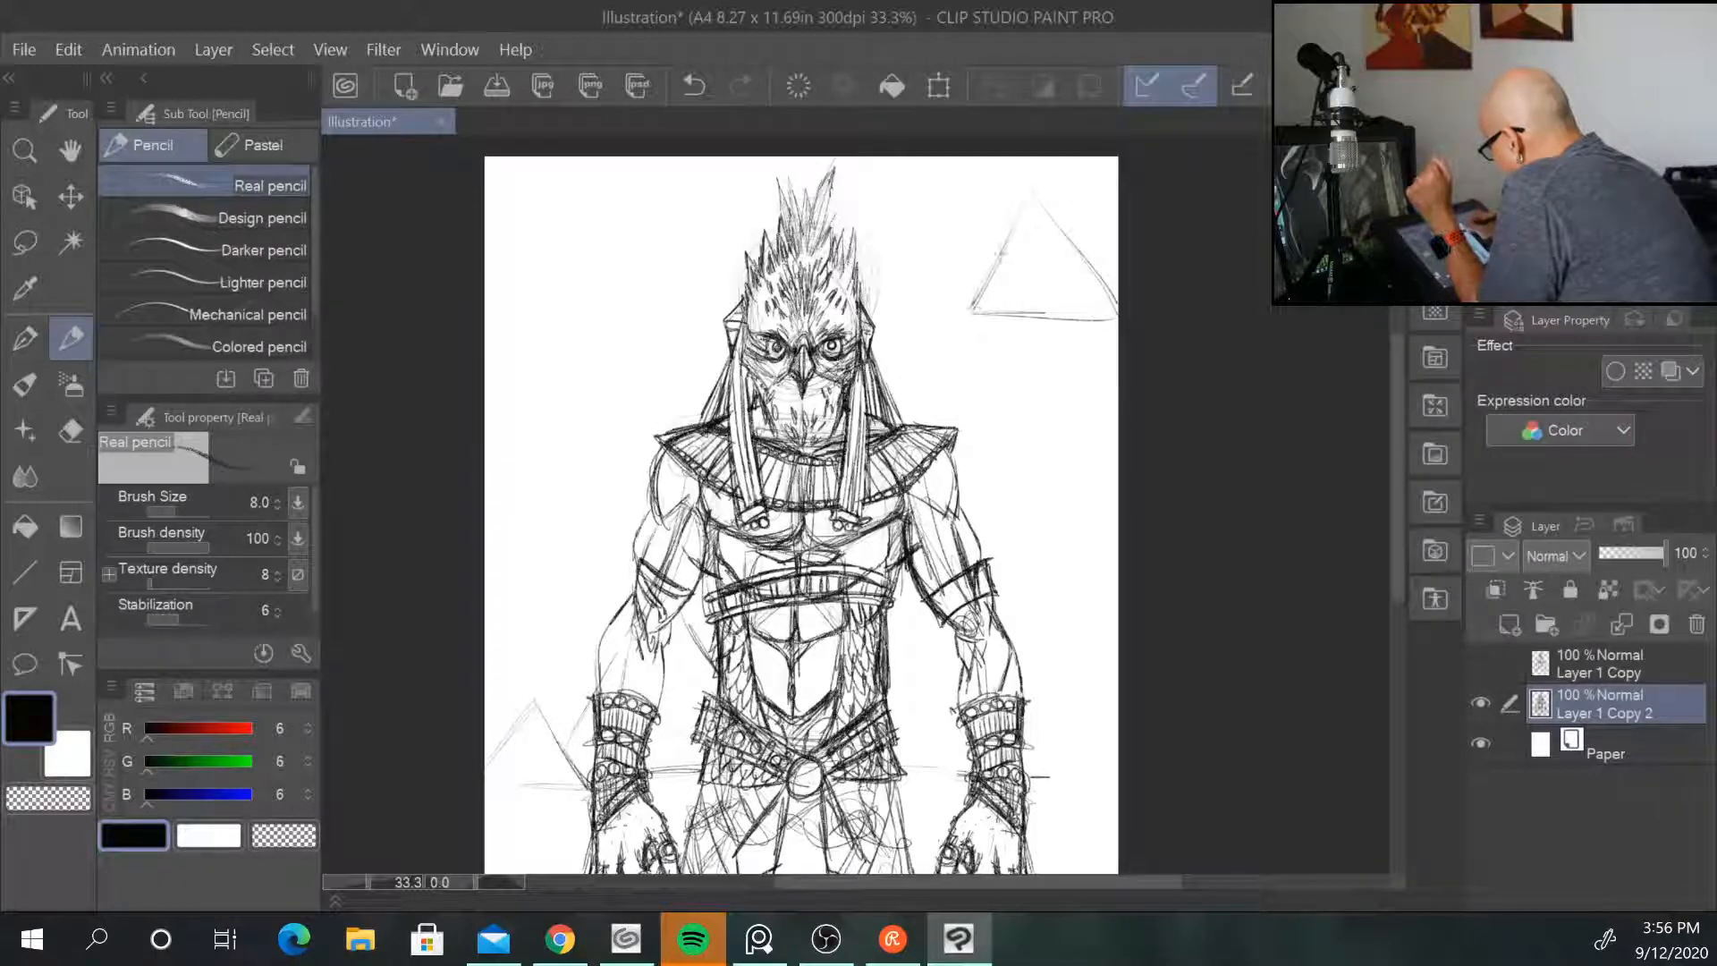
mouse_move(1022, 207)
left_mouse_down()
mouse_move(937, 298)
mouse_move(1116, 313)
left_mouse_up()
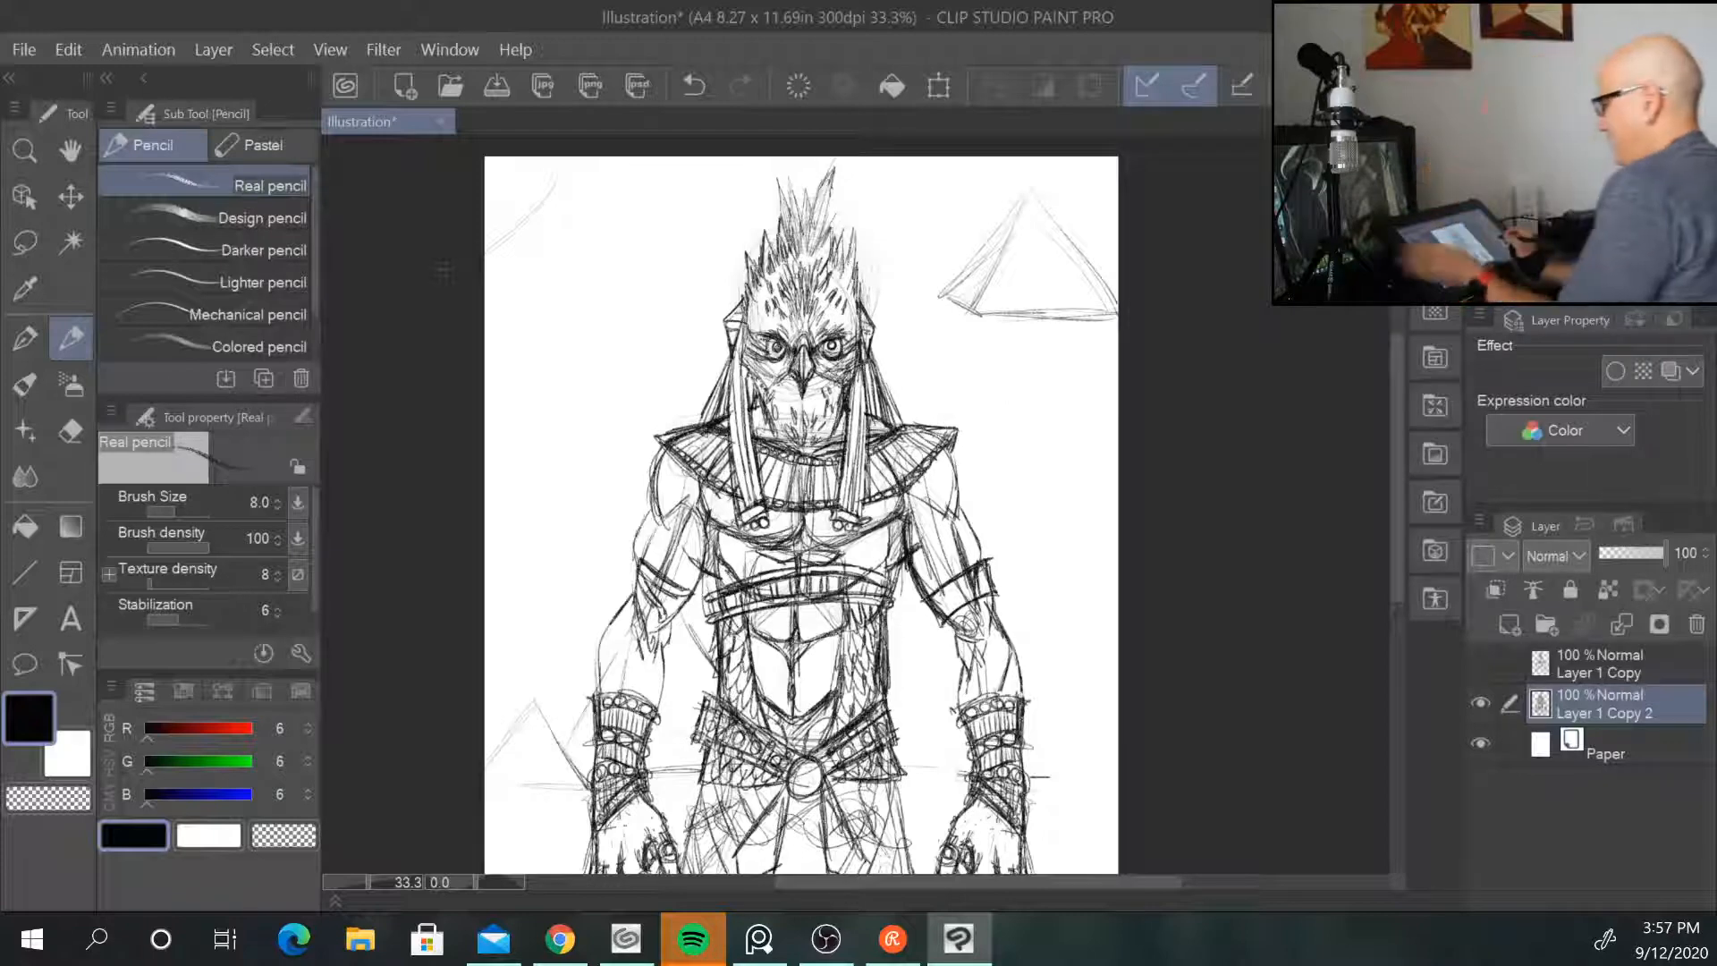
Step: Reinforce both outer edges of the warrior's long skirt with pencil strokes
scroll(447, 275, "down", 1)
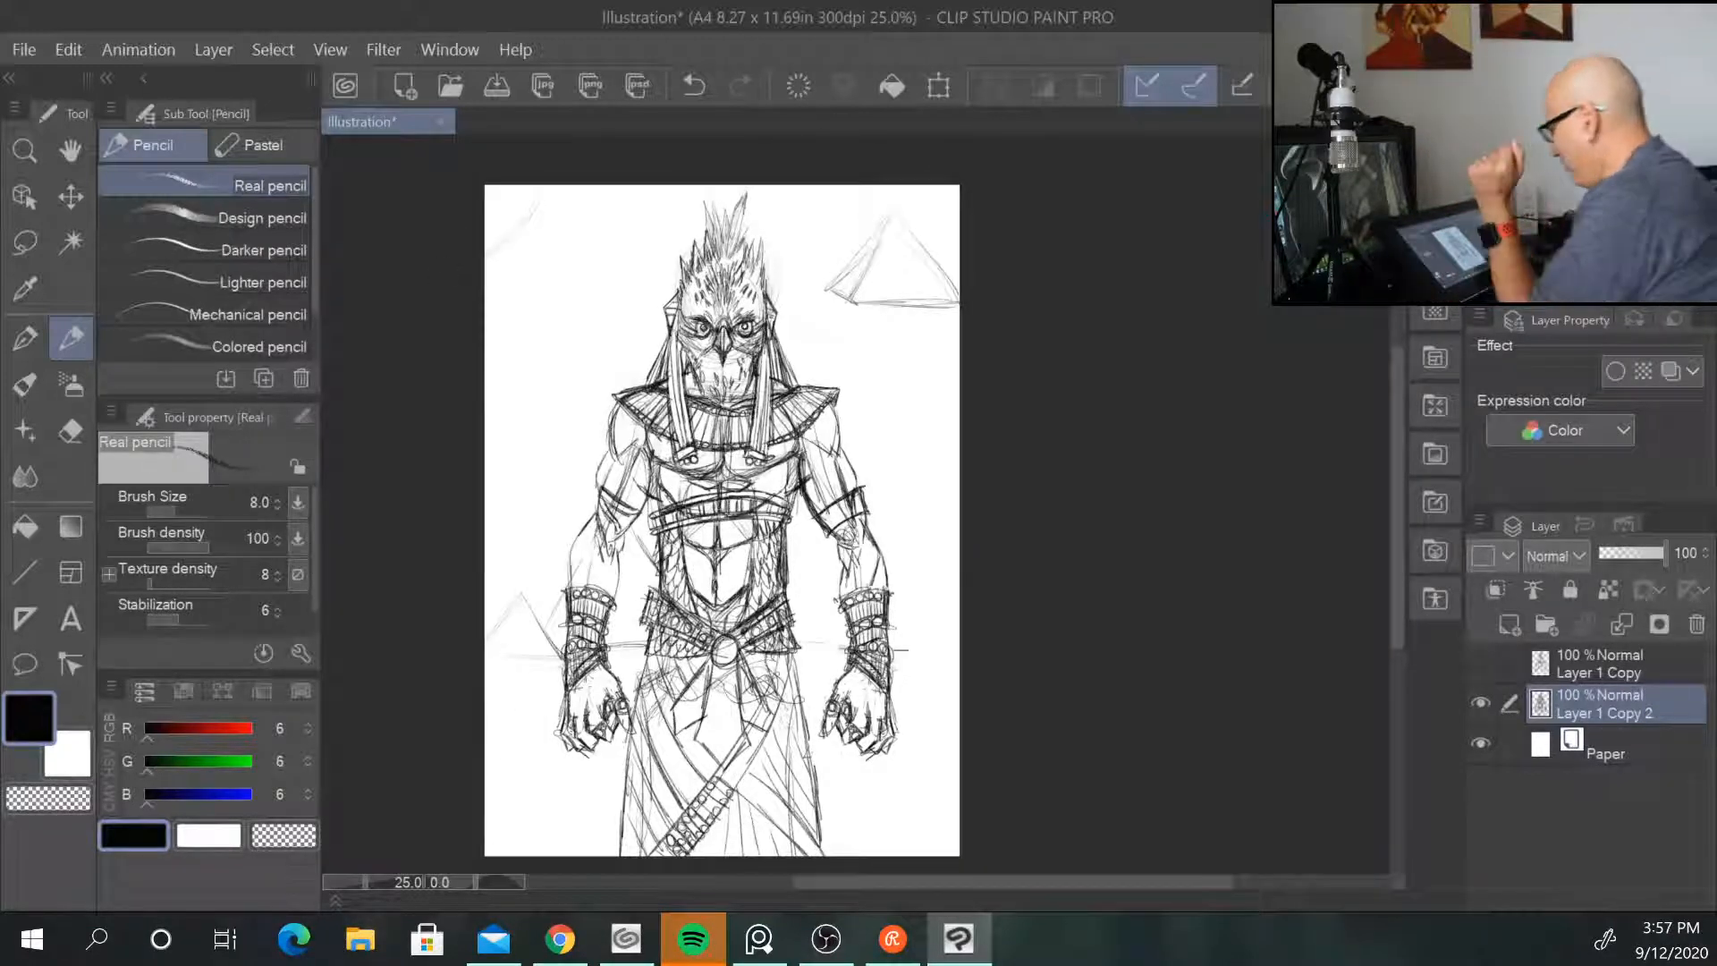
left_click_drag(627, 771, 622, 832)
left_click_drag(795, 658, 820, 854)
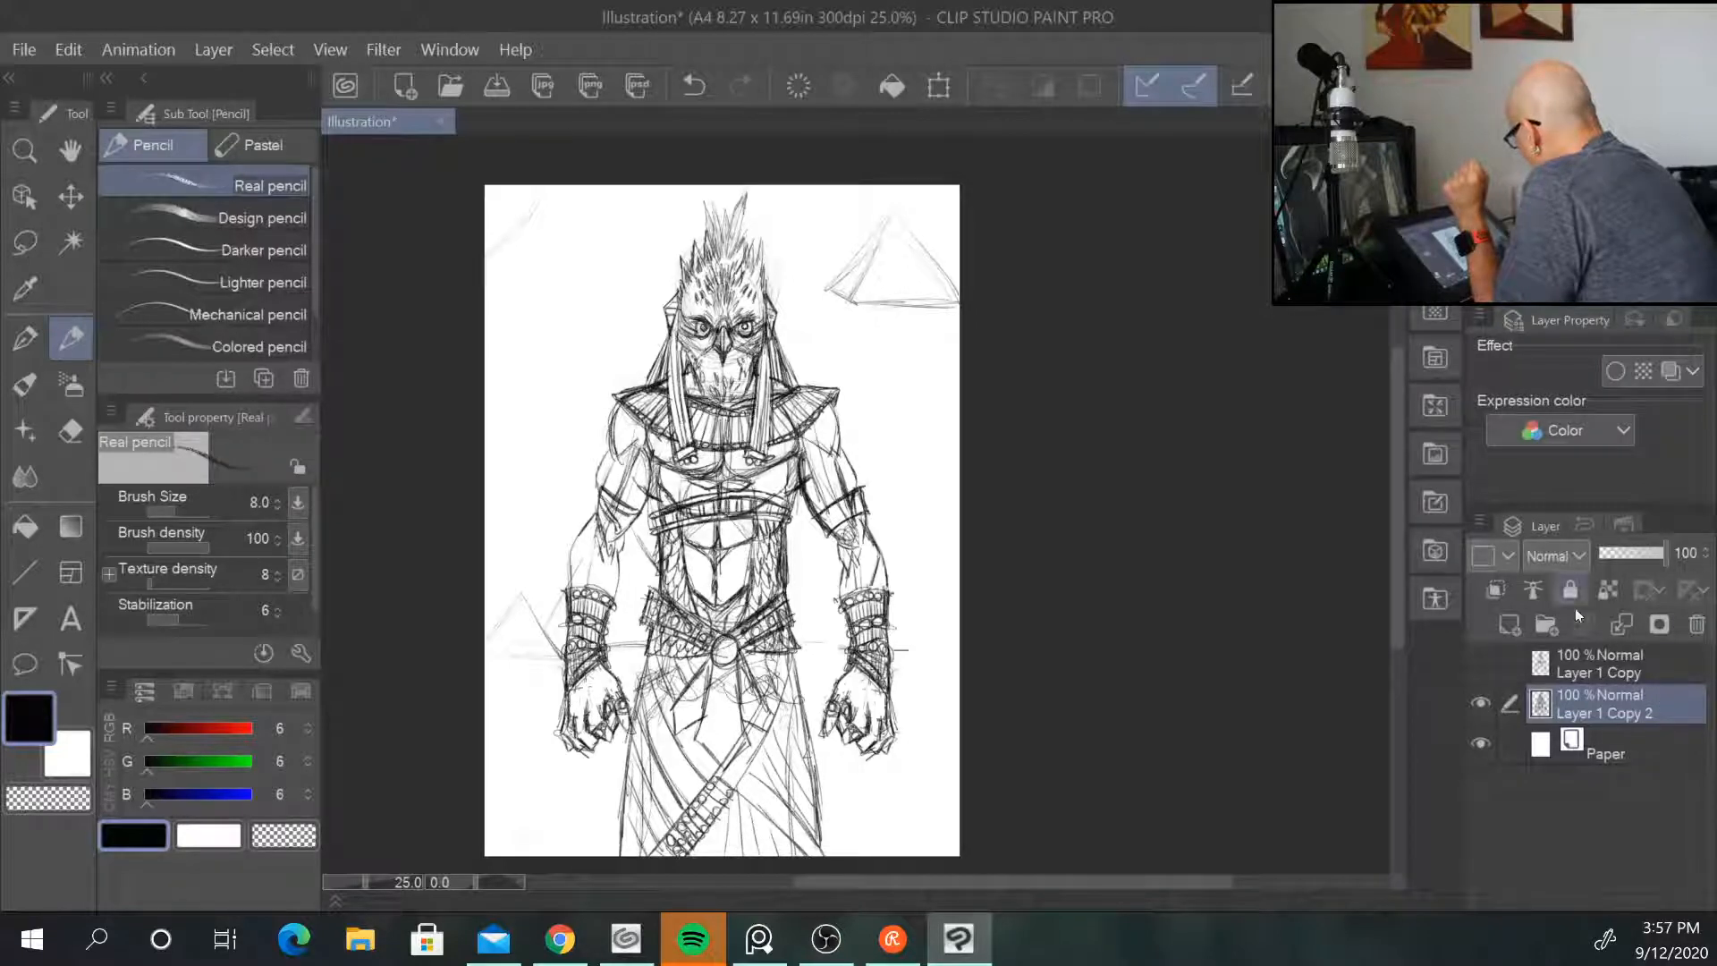
Step: Add a new layer above the sketch, fade the Layer 1 Copy 2 sketch to 29% opacity, and make the new layer active
left_click(1507, 624)
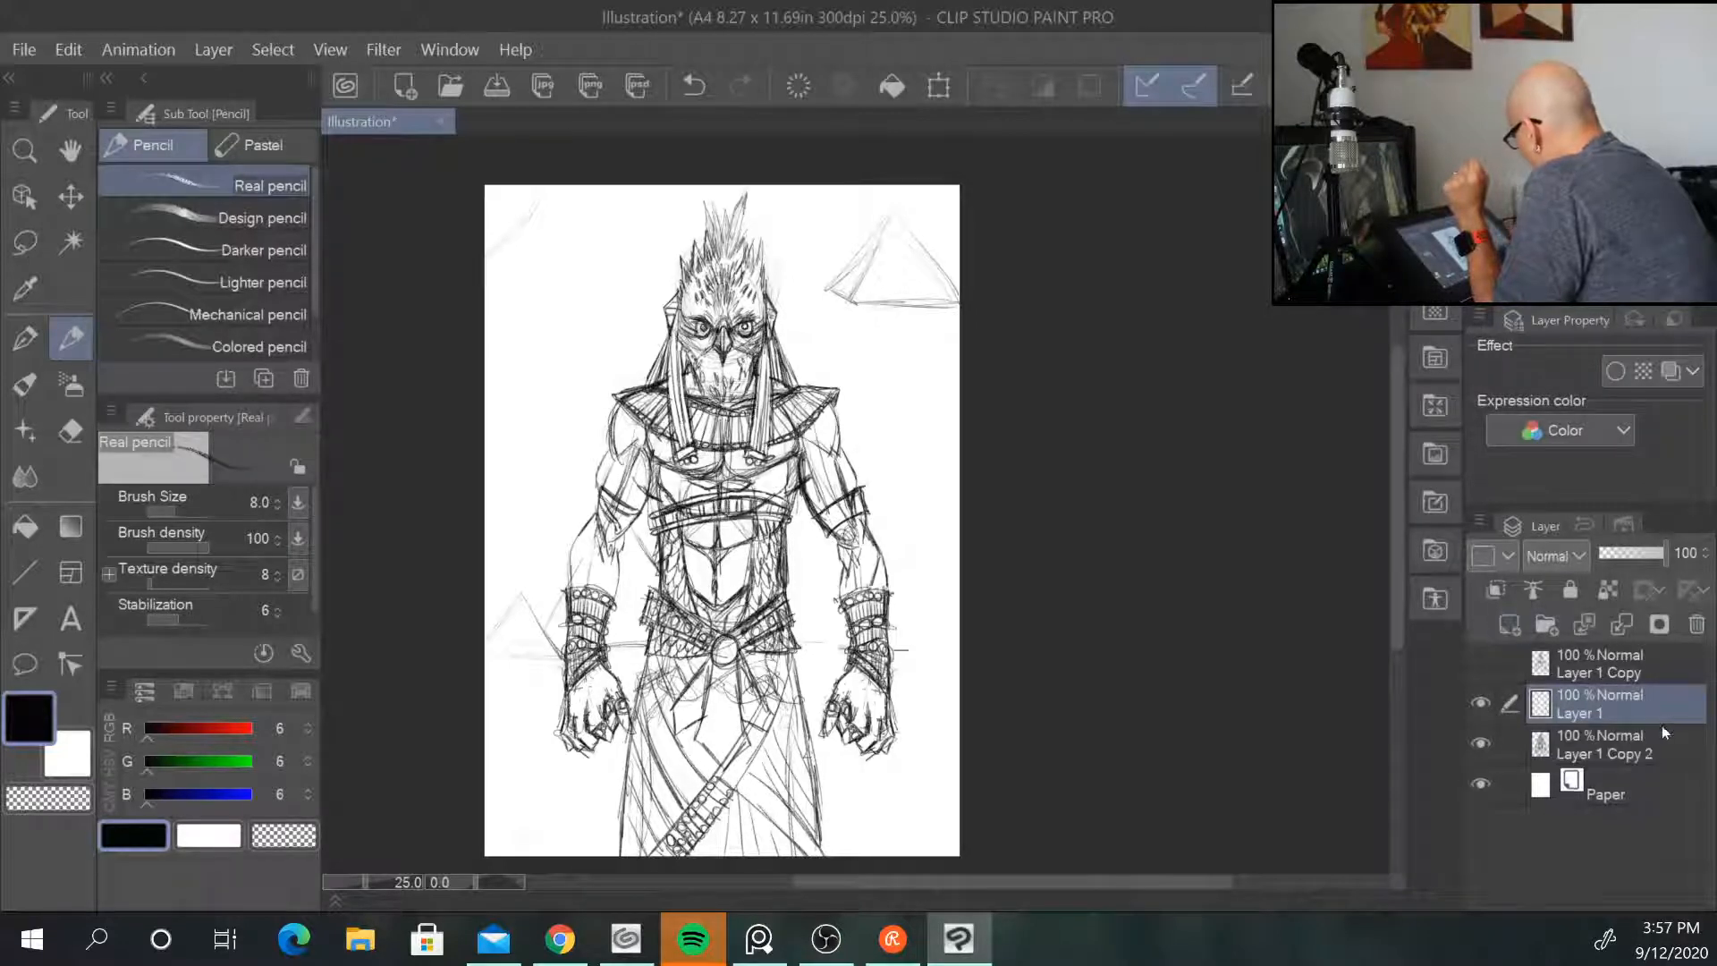
left_click(1612, 751)
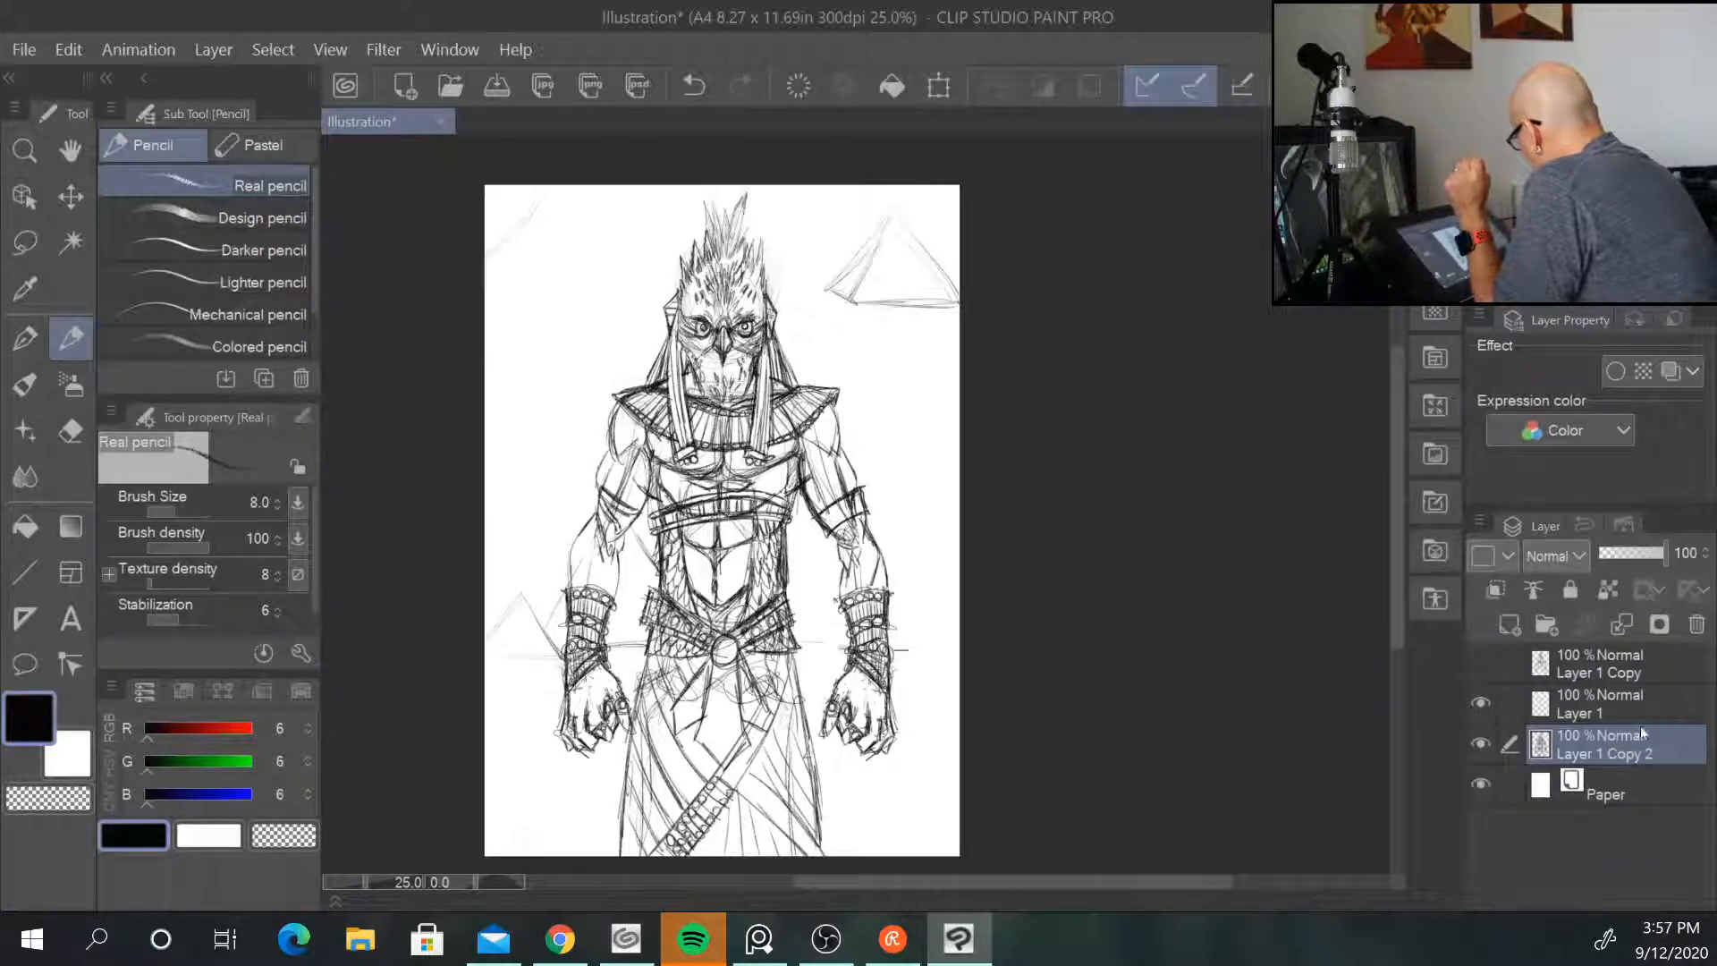
left_click_drag(1665, 551, 1618, 555)
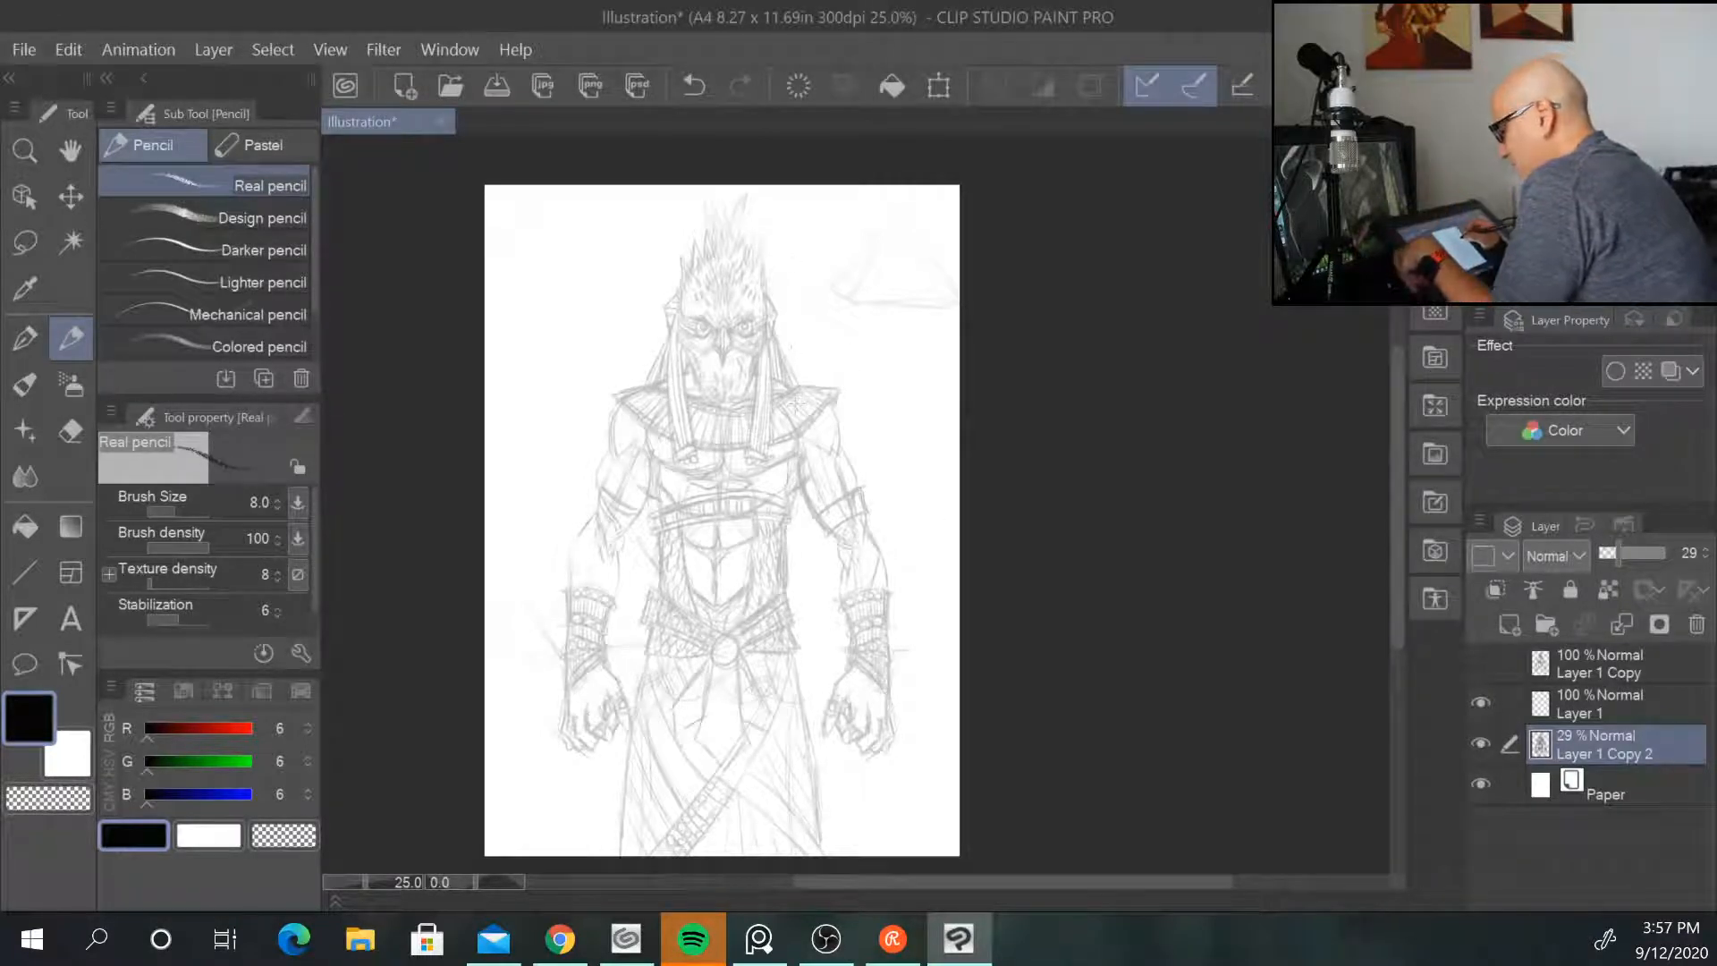
scroll(795, 407, "up", 5)
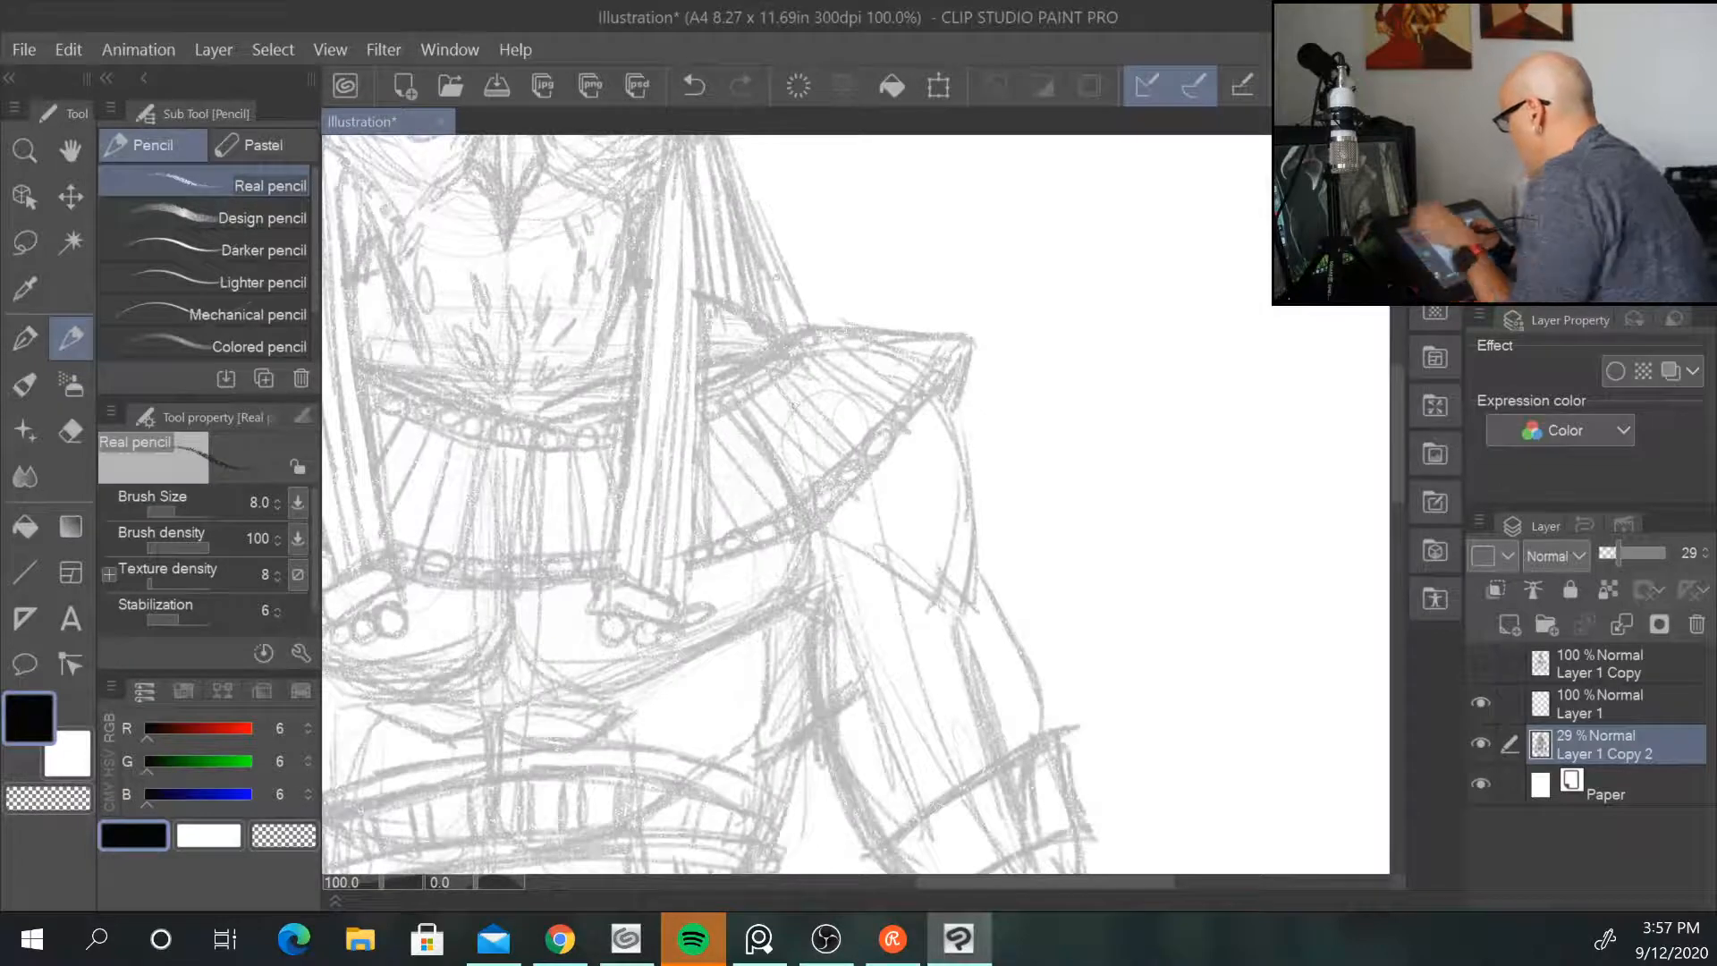
mouse_move(761, 424)
left_mouse_down()
mouse_move(782, 501)
mouse_move(1113, 739)
left_mouse_up()
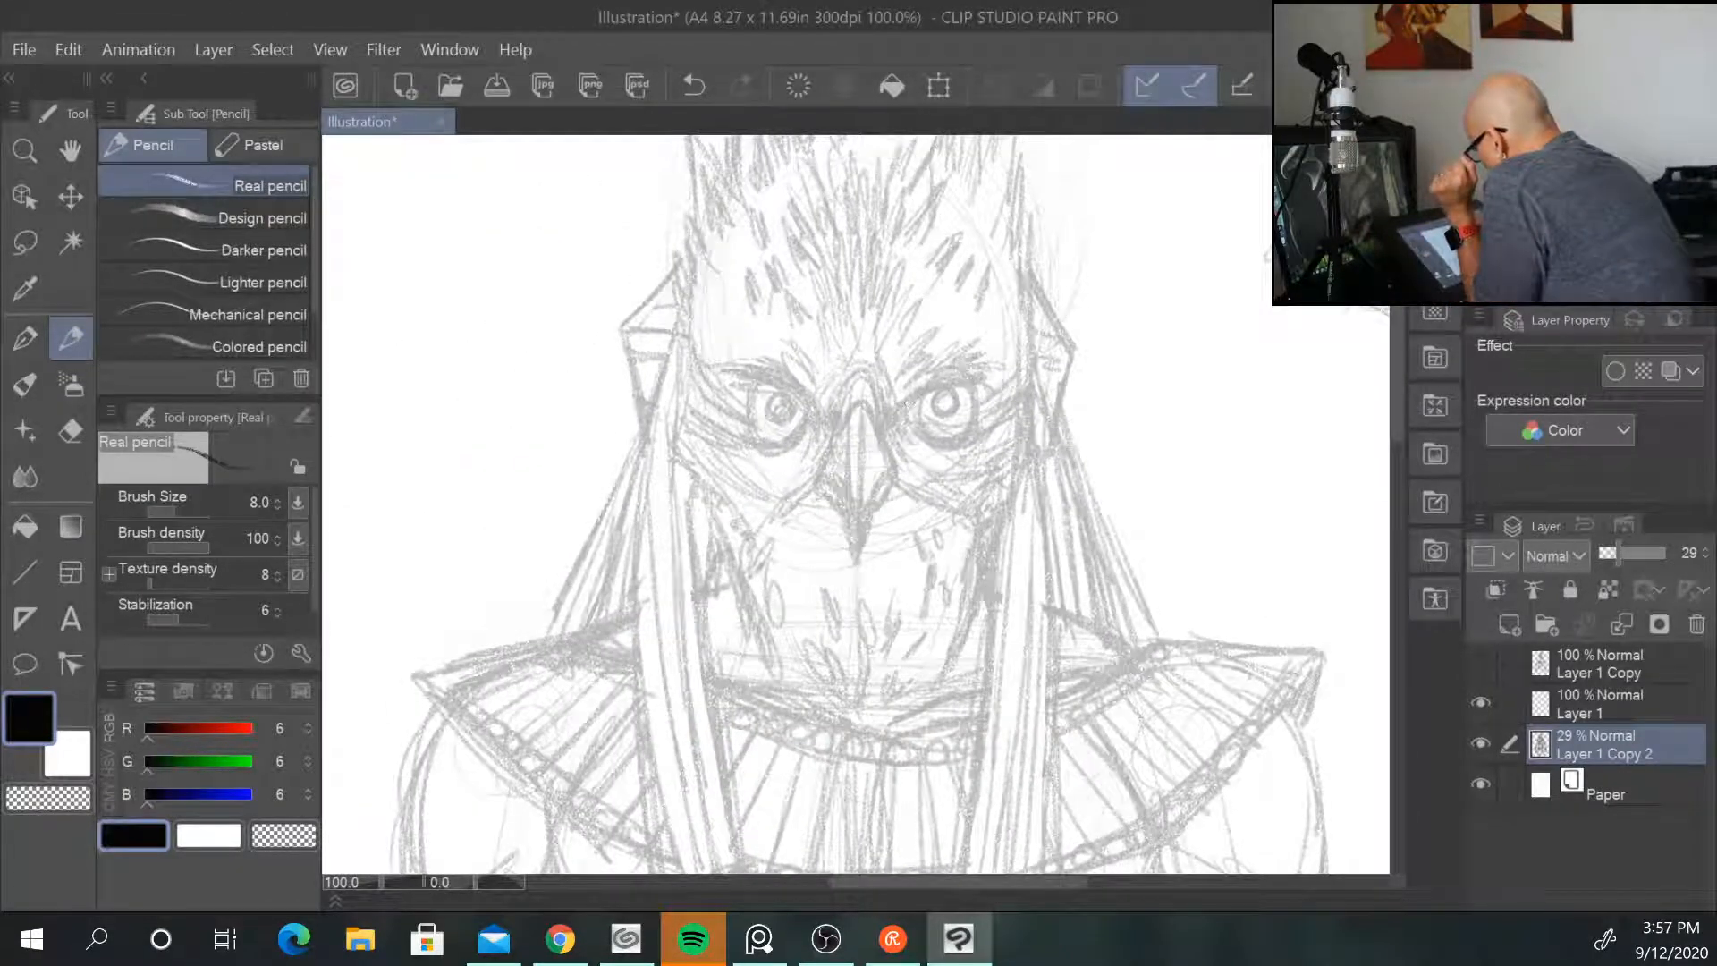
key("alt+bracketright")
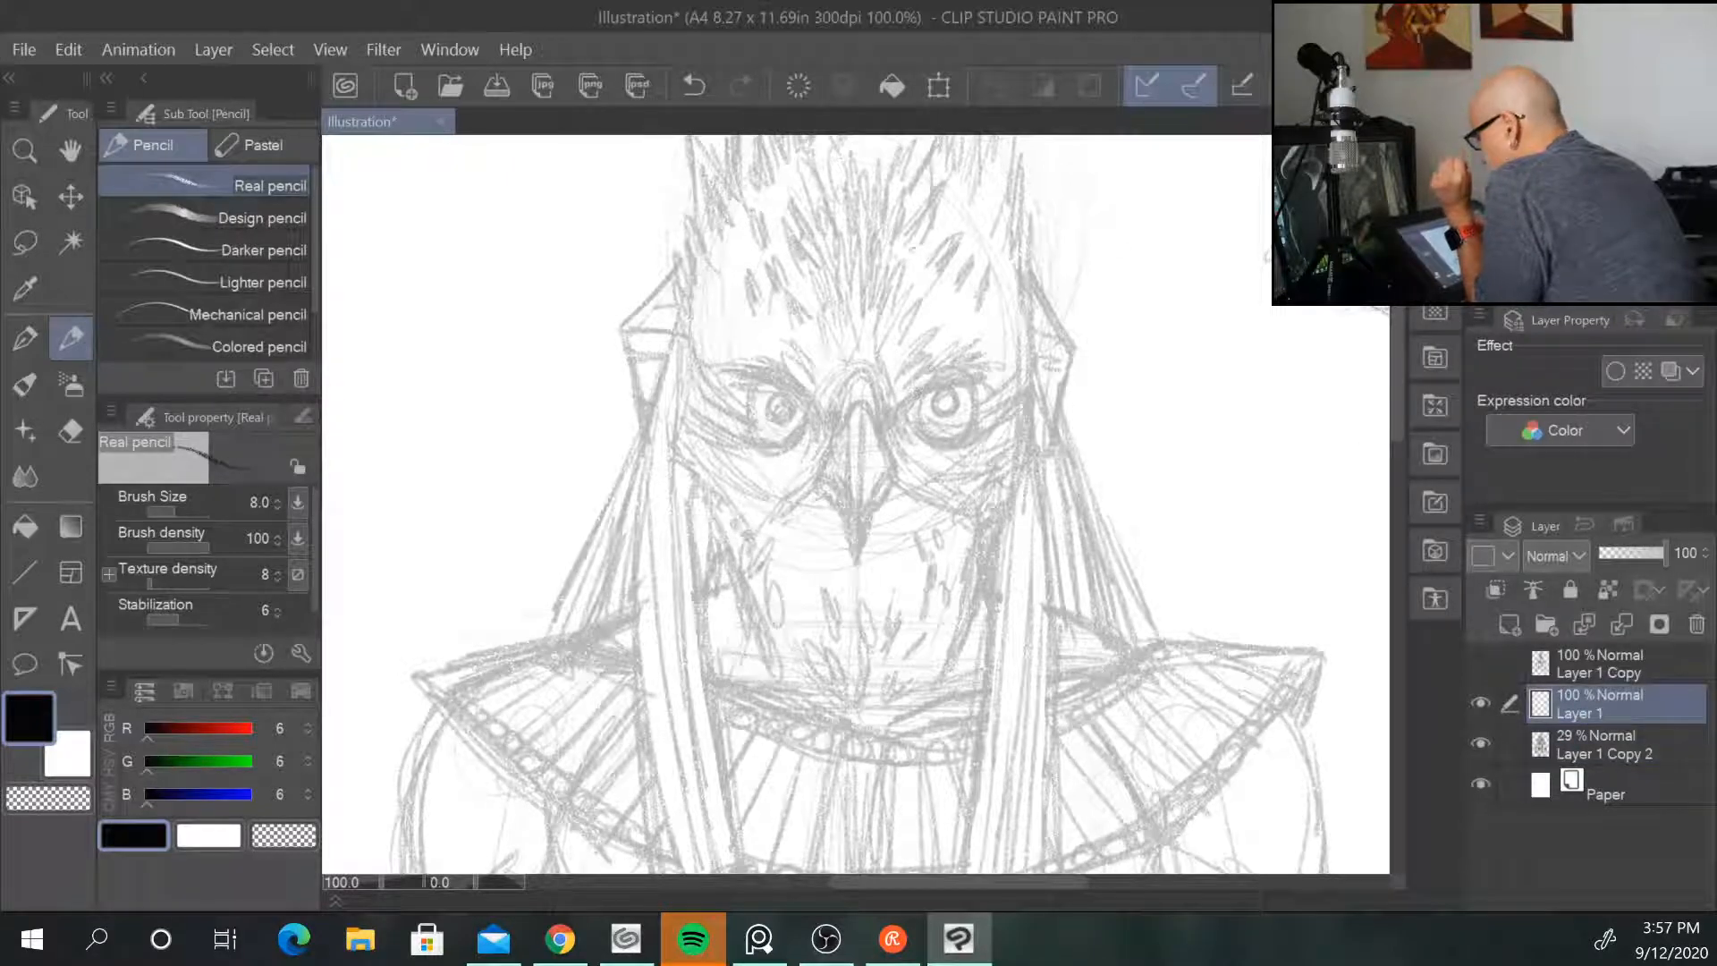
Step: Trace the right-hand eye and the beak on the new layer with the Design pencil at size 12
left_click(254, 218)
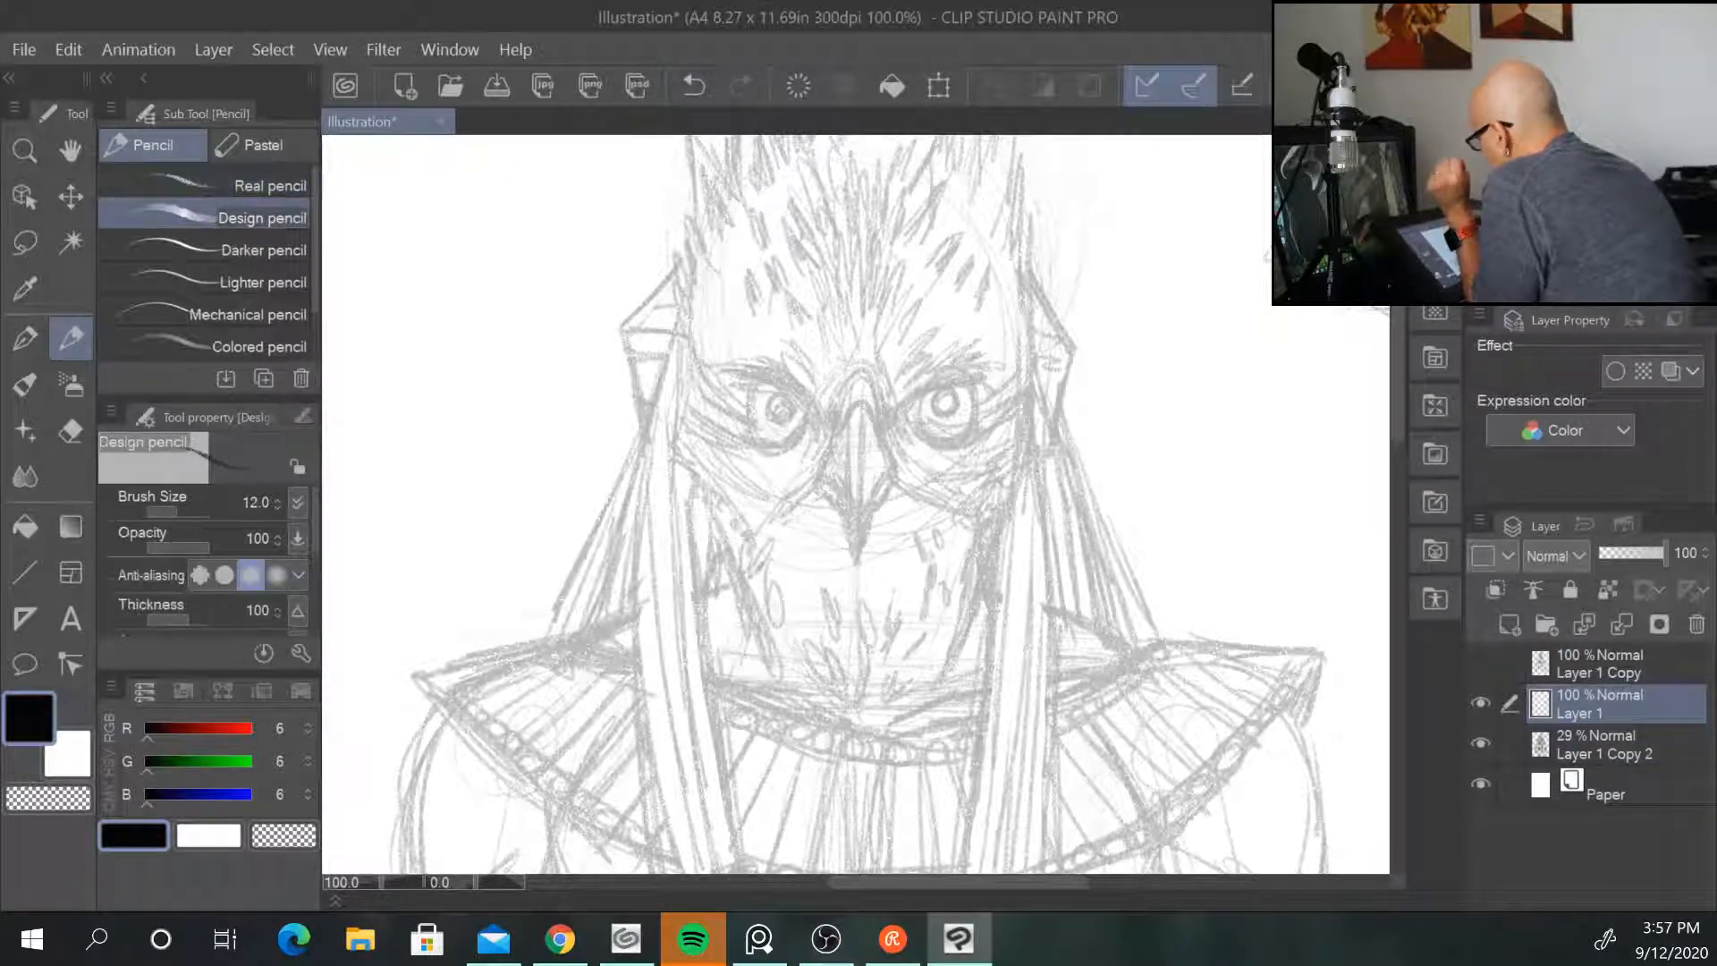
mouse_move(898, 412)
left_mouse_down()
mouse_move(979, 373)
mouse_move(896, 414)
mouse_move(965, 439)
mouse_move(993, 425)
mouse_move(939, 438)
mouse_move(970, 437)
mouse_move(938, 419)
mouse_move(961, 387)
mouse_move(954, 411)
mouse_move(917, 409)
mouse_move(1026, 367)
left_mouse_up()
mouse_move(982, 431)
left_mouse_down()
mouse_move(981, 386)
mouse_move(972, 438)
mouse_move(914, 446)
mouse_move(845, 420)
mouse_move(857, 402)
mouse_move(897, 461)
mouse_move(820, 475)
mouse_move(851, 548)
left_mouse_up()
left_click_drag(899, 473, 850, 554)
mouse_move(861, 402)
left_mouse_down()
mouse_move(853, 548)
mouse_move(858, 525)
left_mouse_up()
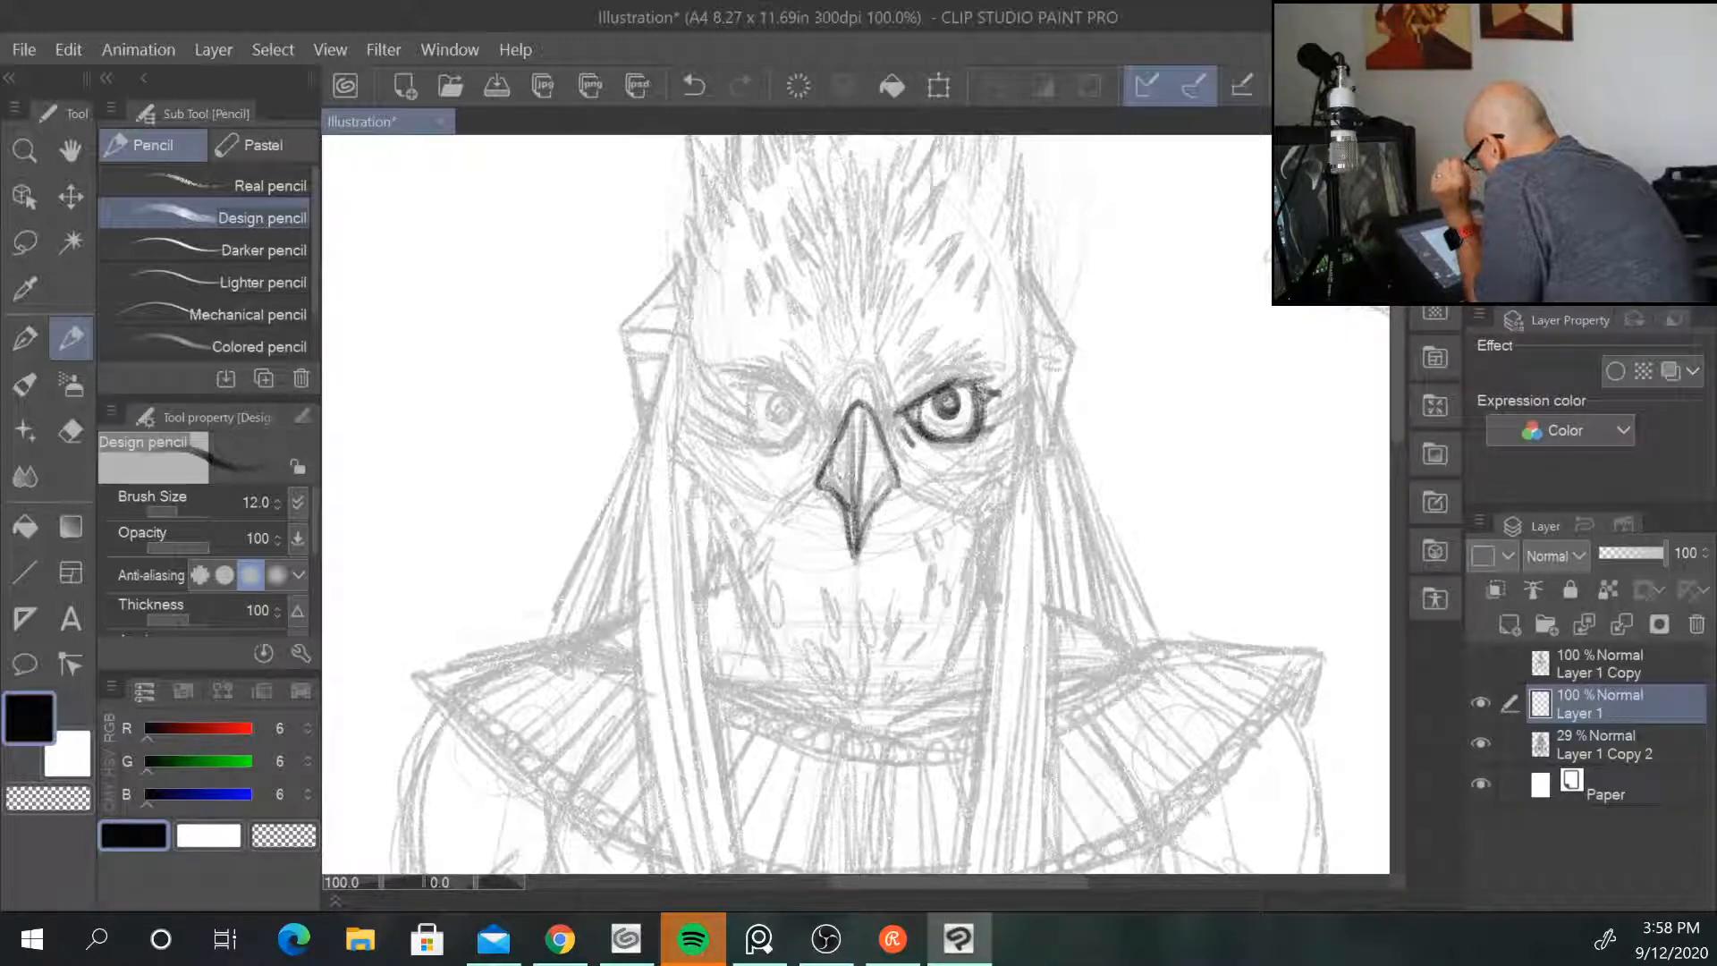
Step: Darken the top of the beak and add short feather strokes above and below the right-hand eye
mouse_move(837, 417)
left_mouse_down()
mouse_move(856, 376)
mouse_move(887, 414)
mouse_move(816, 433)
left_mouse_up()
mouse_move(849, 374)
left_mouse_down()
mouse_move(805, 454)
mouse_move(887, 393)
mouse_move(939, 481)
left_mouse_up()
mouse_move(912, 398)
left_mouse_down()
mouse_move(1006, 353)
mouse_move(929, 331)
left_mouse_up()
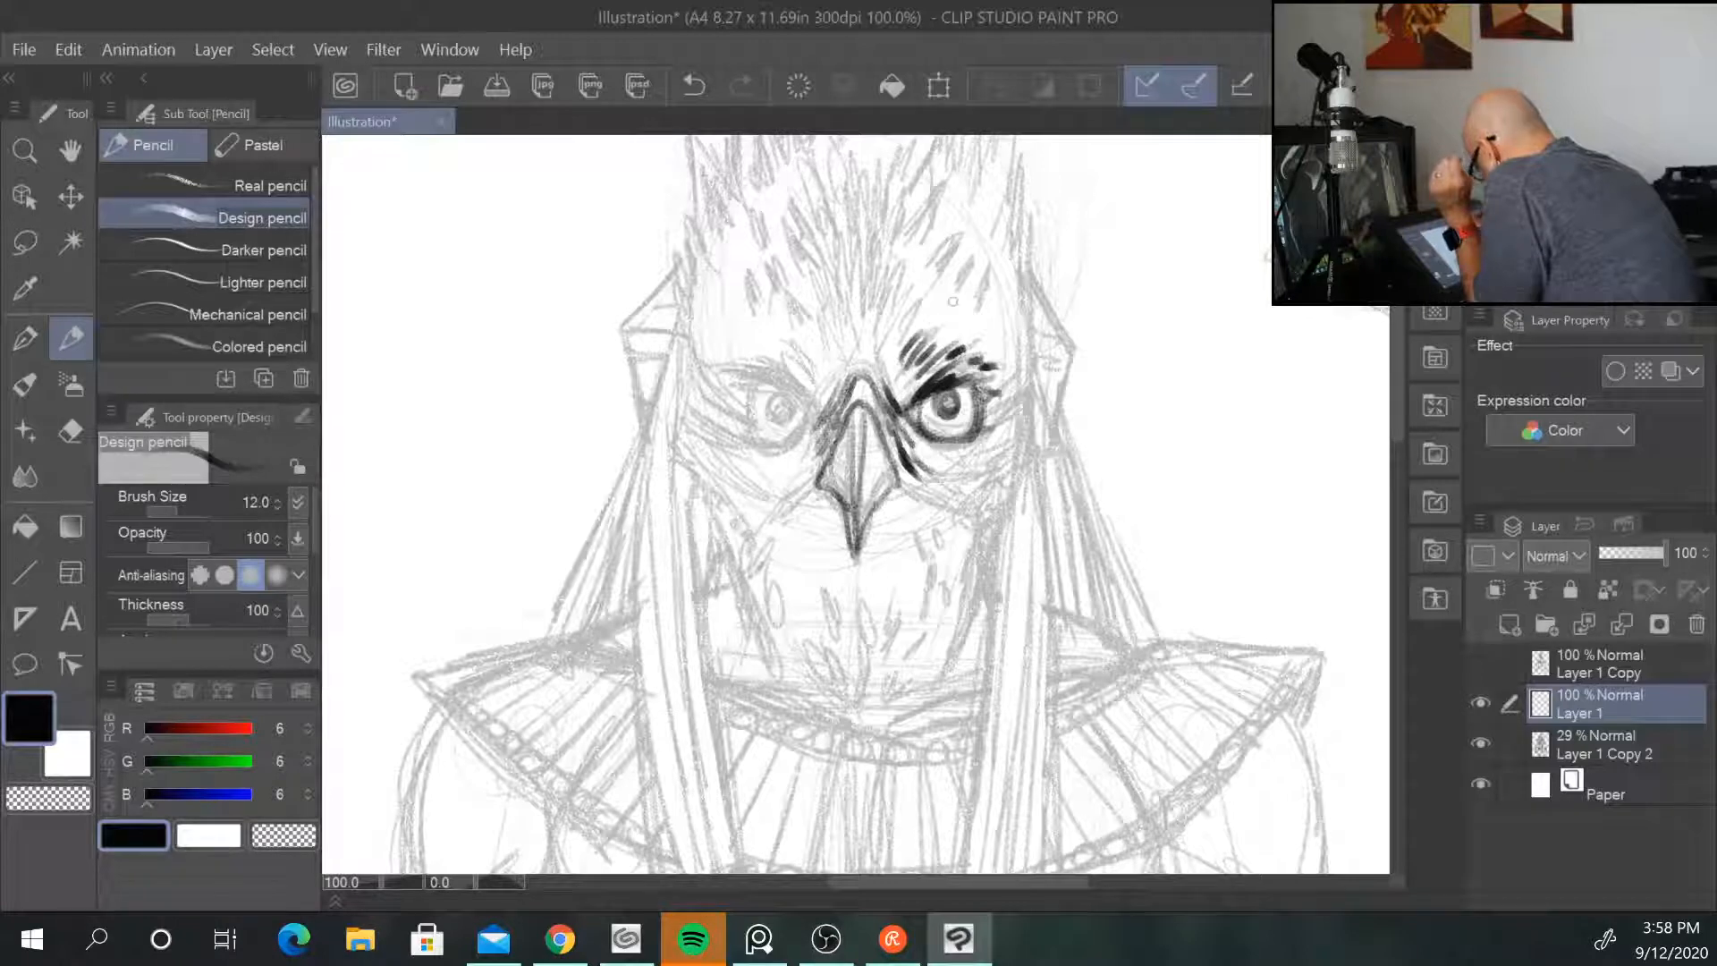
left_click_drag(989, 392, 999, 380)
left_click_drag(964, 461, 920, 490)
left_click_drag(950, 476, 923, 511)
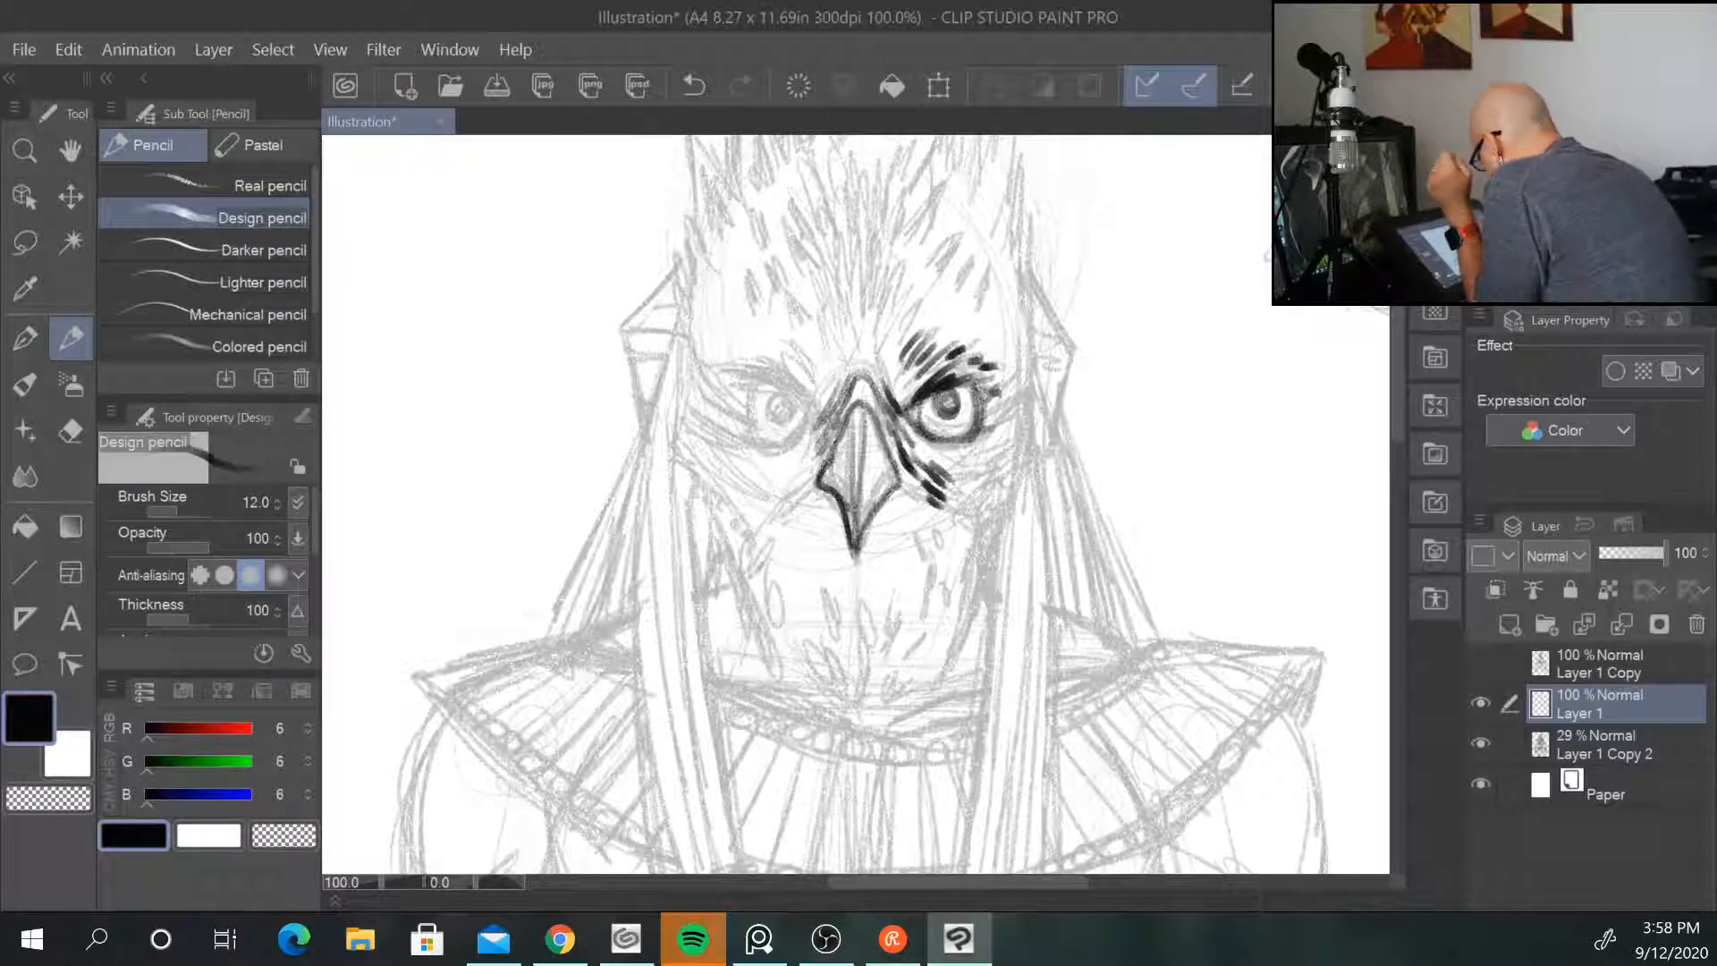
Step: Trace the left-hand eye with its brow and pupil, adding a dark feather mark on the cheek beside the beak
left_click_drag(811, 480, 779, 517)
mouse_move(805, 394)
left_mouse_down()
mouse_move(761, 362)
mouse_move(732, 374)
mouse_move(819, 413)
mouse_move(812, 428)
mouse_move(770, 409)
mouse_move(791, 399)
mouse_move(795, 438)
mouse_move(747, 393)
mouse_move(762, 447)
mouse_move(809, 425)
mouse_move(766, 450)
left_mouse_up()
left_click_drag(810, 418, 756, 459)
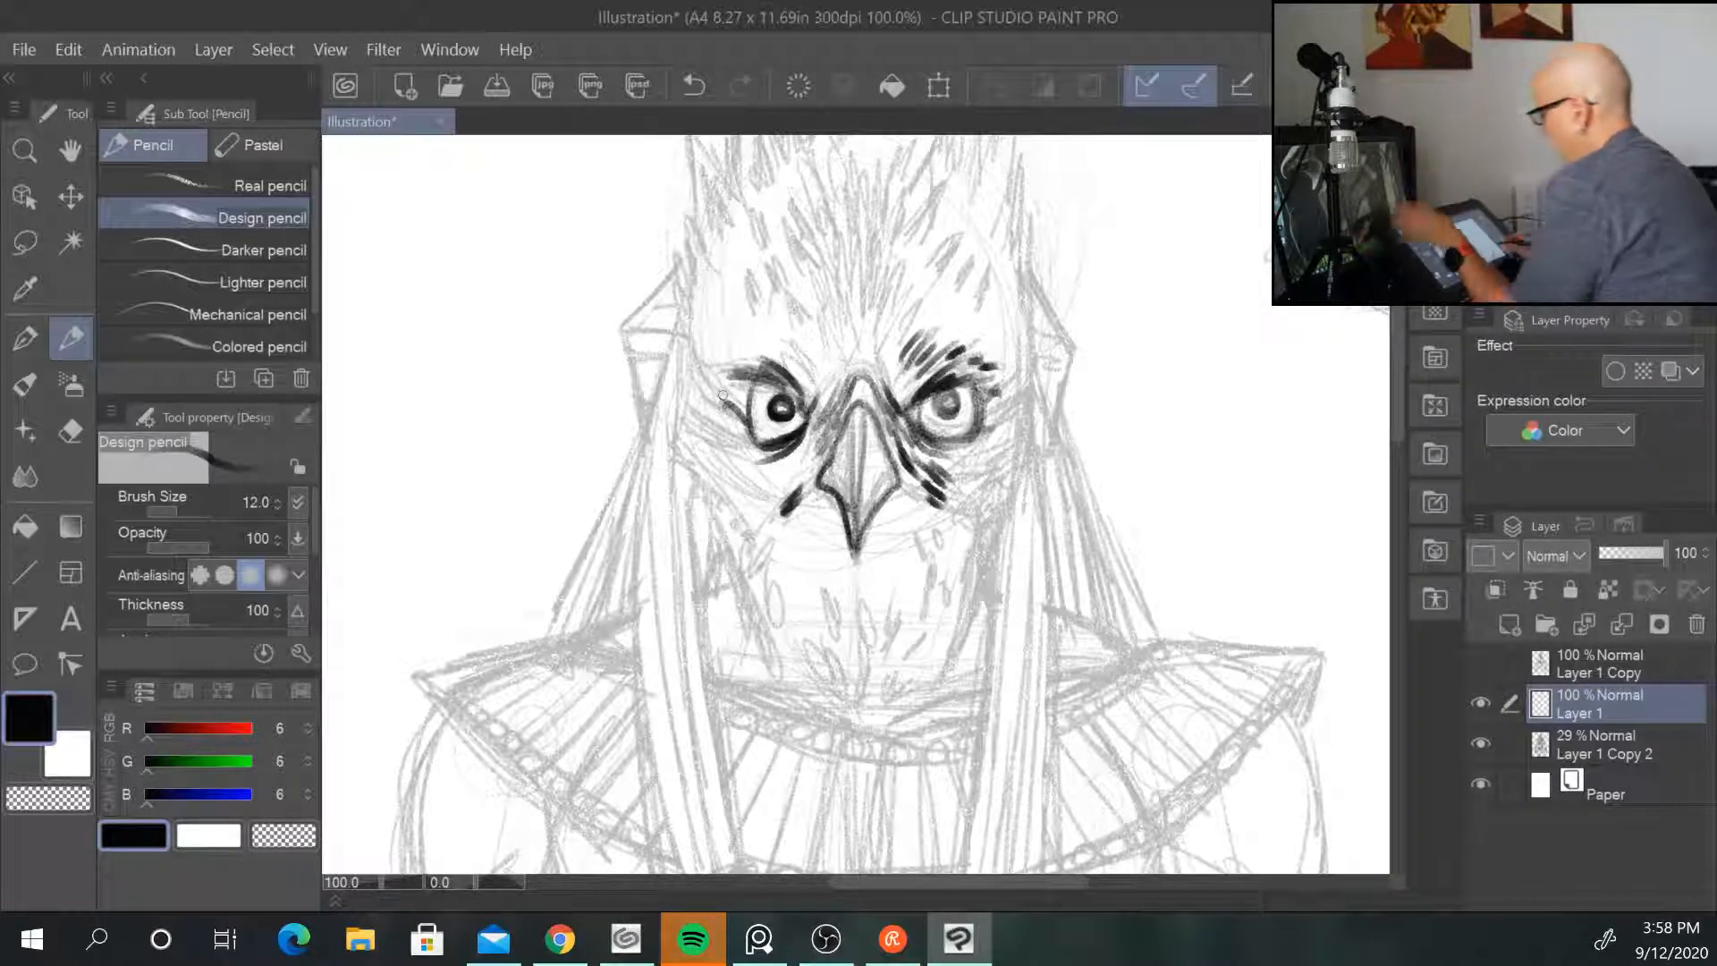
scroll(725, 400, "down", 1)
scroll(724, 400, "down", 1)
scroll(725, 400, "down", 1)
scroll(725, 398, "up", 1)
scroll(724, 397, "up", 2)
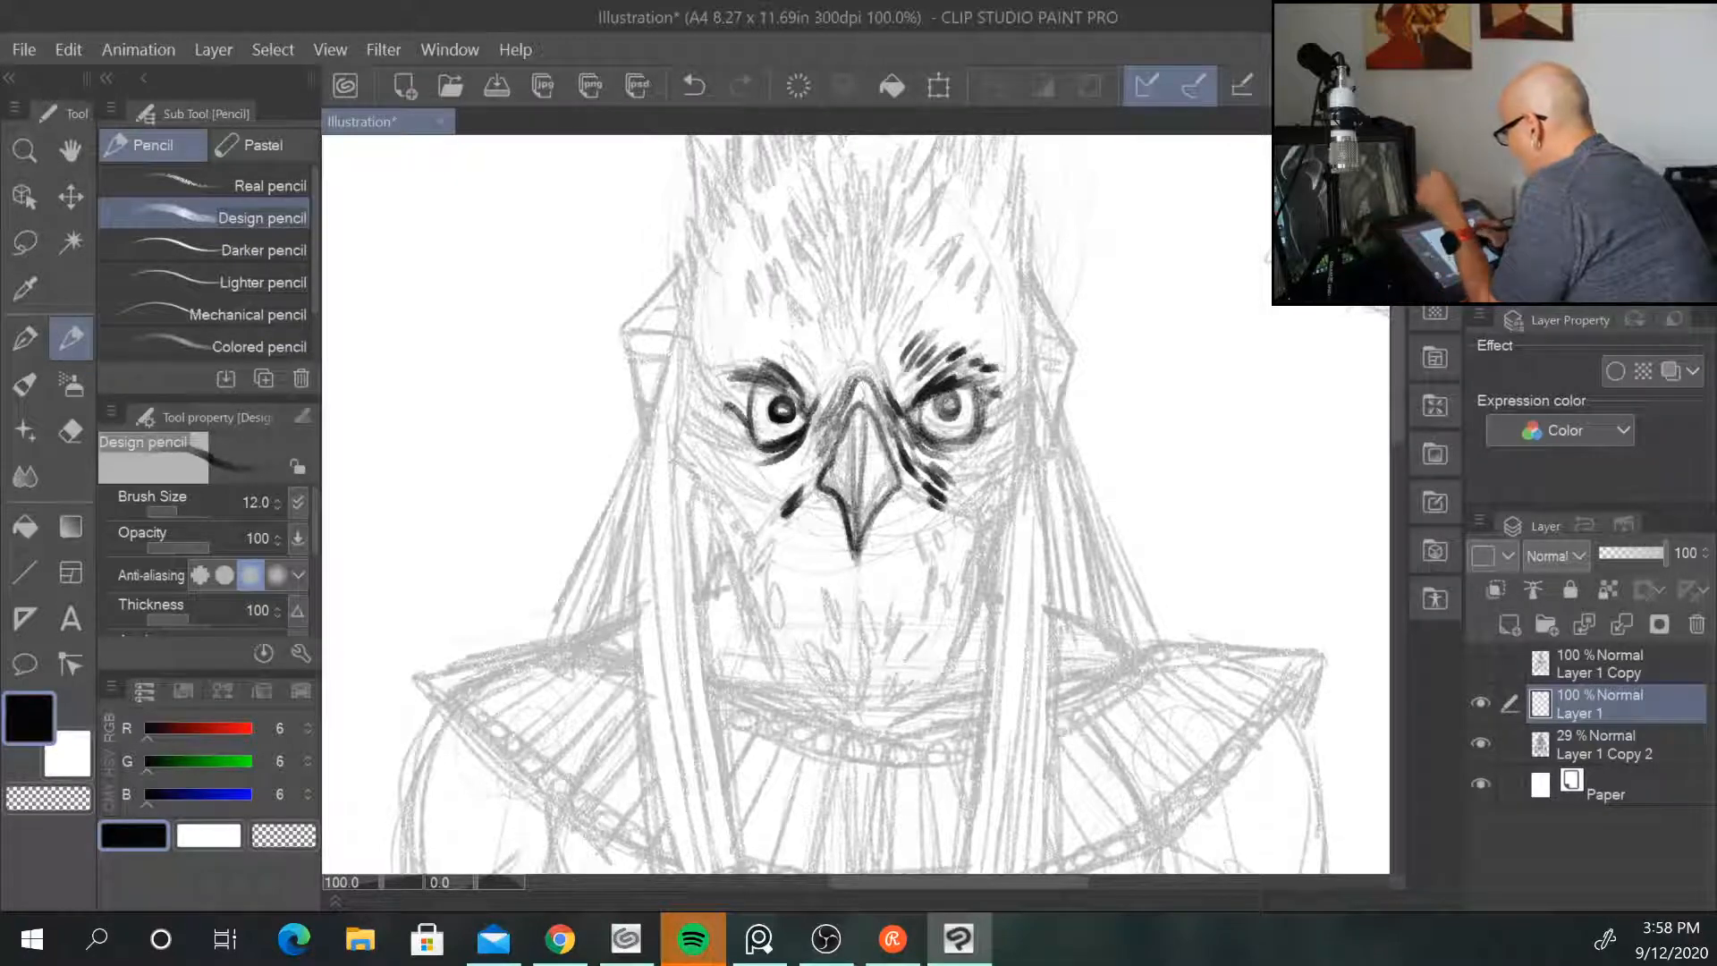
Step: Erase the dark line work of the eyes, brows and beak from the new layer
mouse_move(790, 352)
left_mouse_down()
mouse_move(748, 398)
mouse_move(753, 435)
left_mouse_up()
mouse_move(908, 338)
left_mouse_down()
mouse_move(807, 491)
mouse_move(822, 508)
mouse_move(973, 451)
mouse_move(891, 526)
mouse_move(822, 543)
mouse_move(888, 536)
left_mouse_up()
mouse_move(821, 365)
left_mouse_down()
mouse_move(765, 459)
mouse_move(744, 340)
mouse_move(751, 451)
mouse_move(741, 381)
left_mouse_up()
left_click_drag(1008, 358, 967, 435)
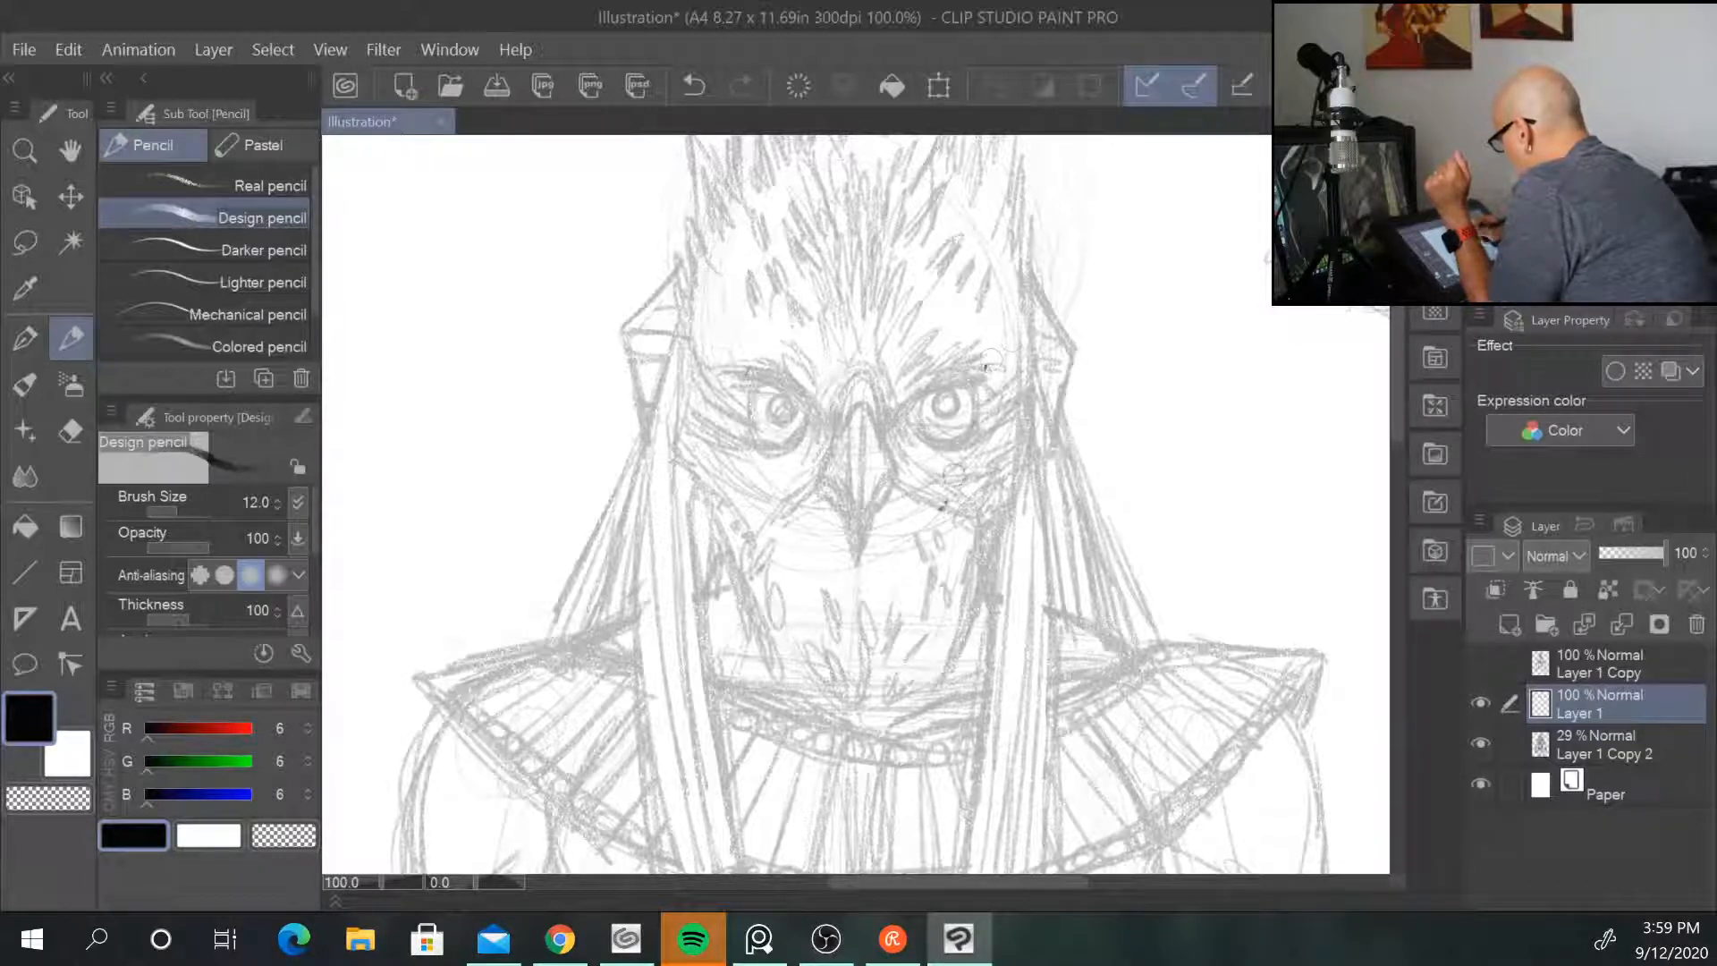
Step: Outline the right-hand eye over the faded sketch using the Darker pencil at brush size 10
key("bracketleft")
key("bracketleft")
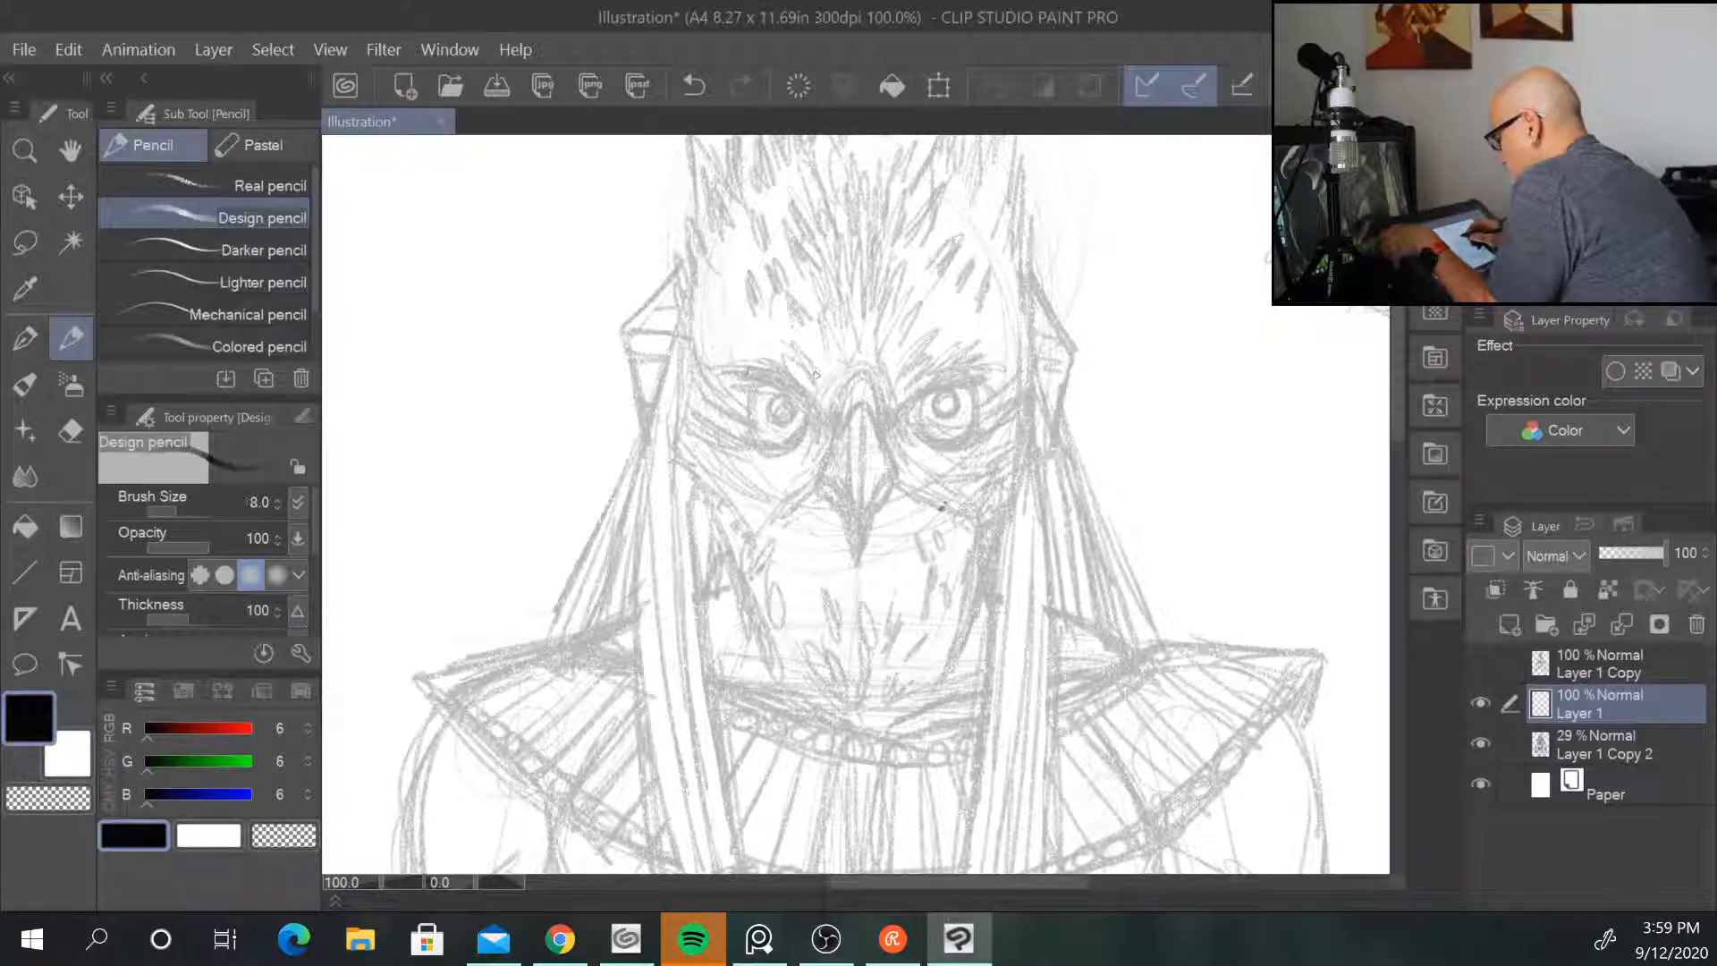
left_click(299, 246)
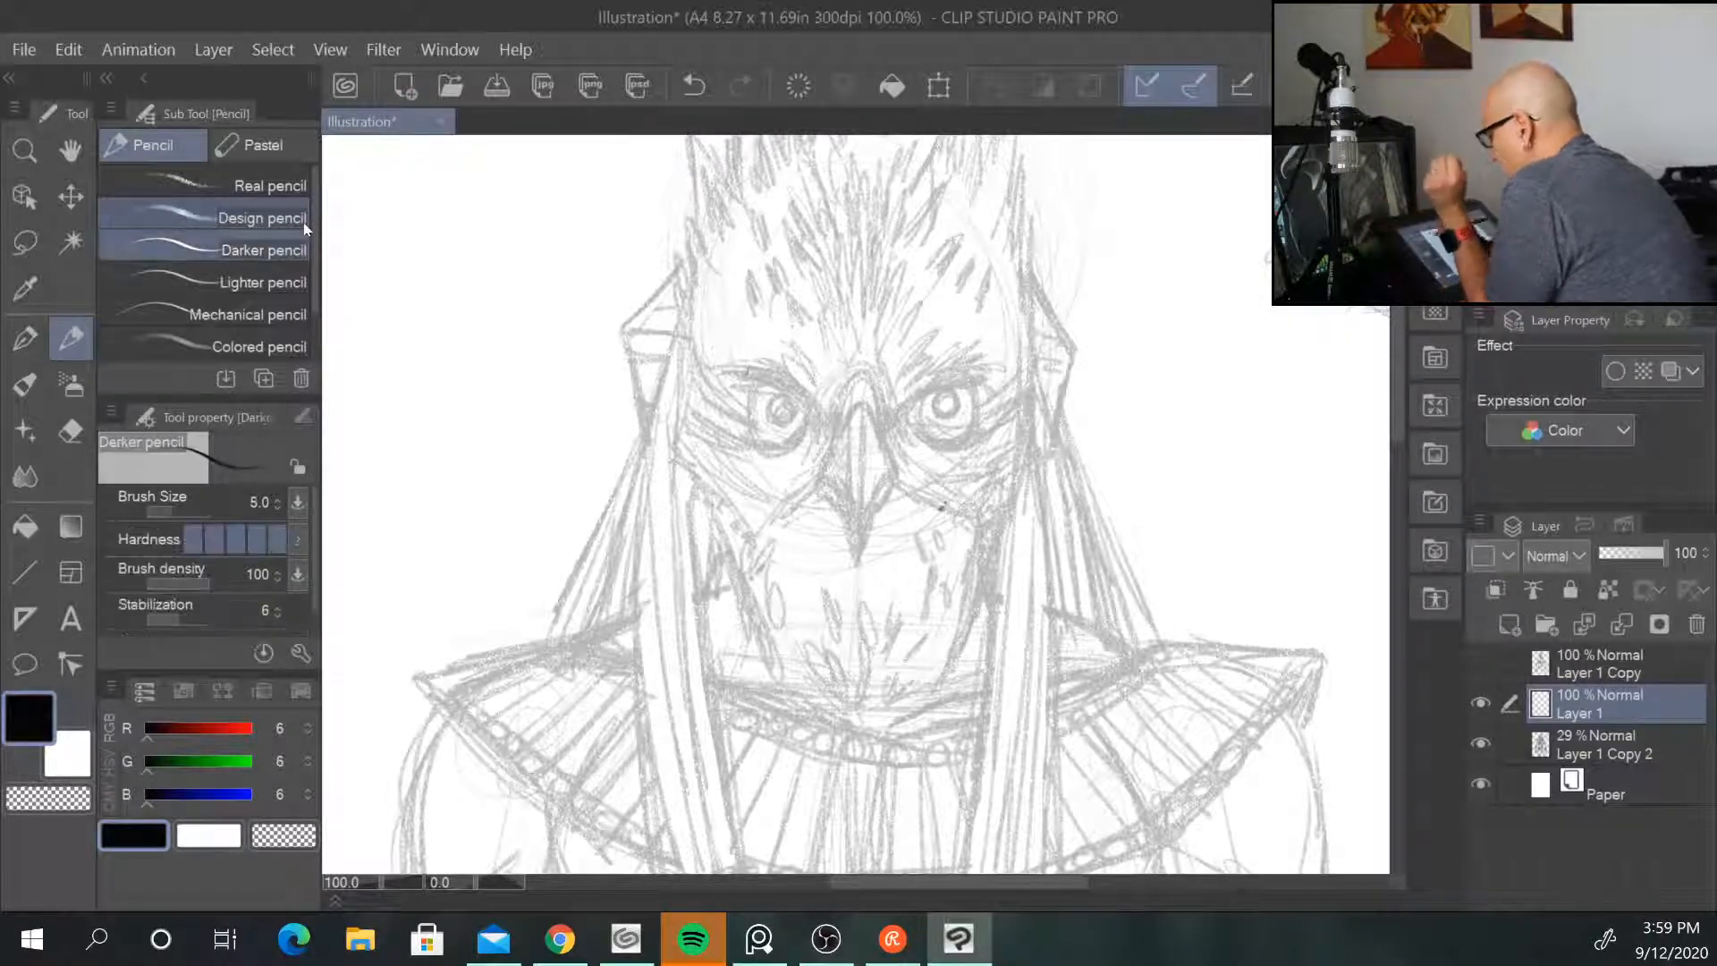
key("bracketright")
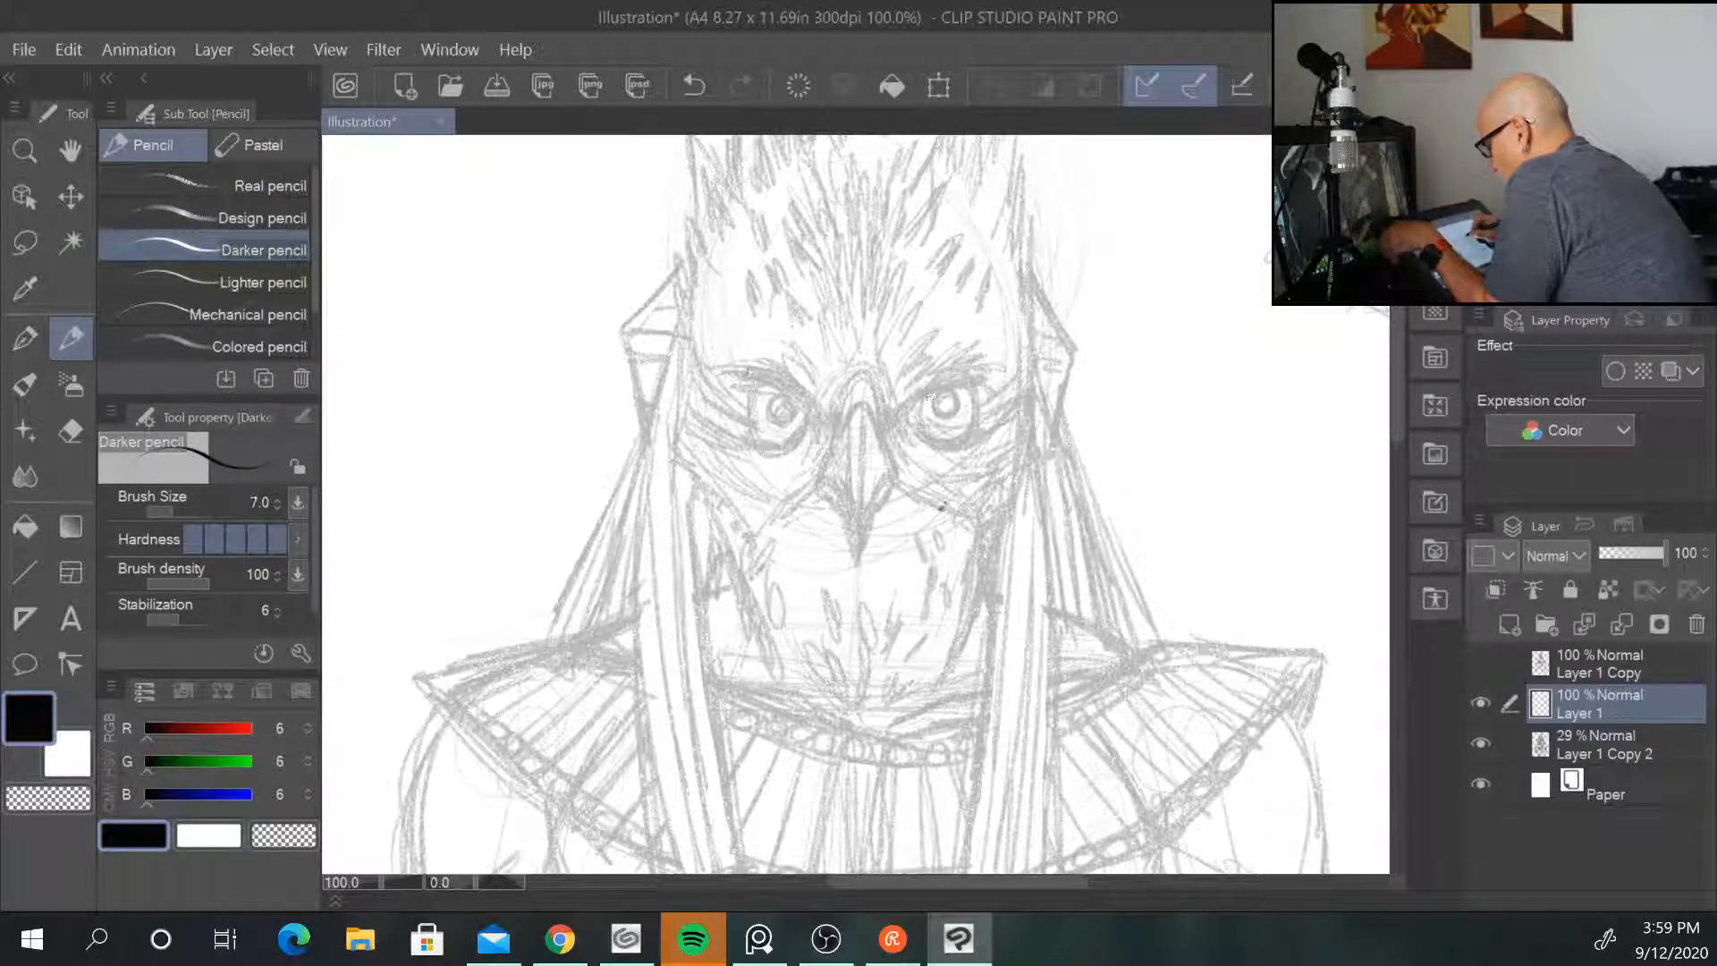
key("bracketright")
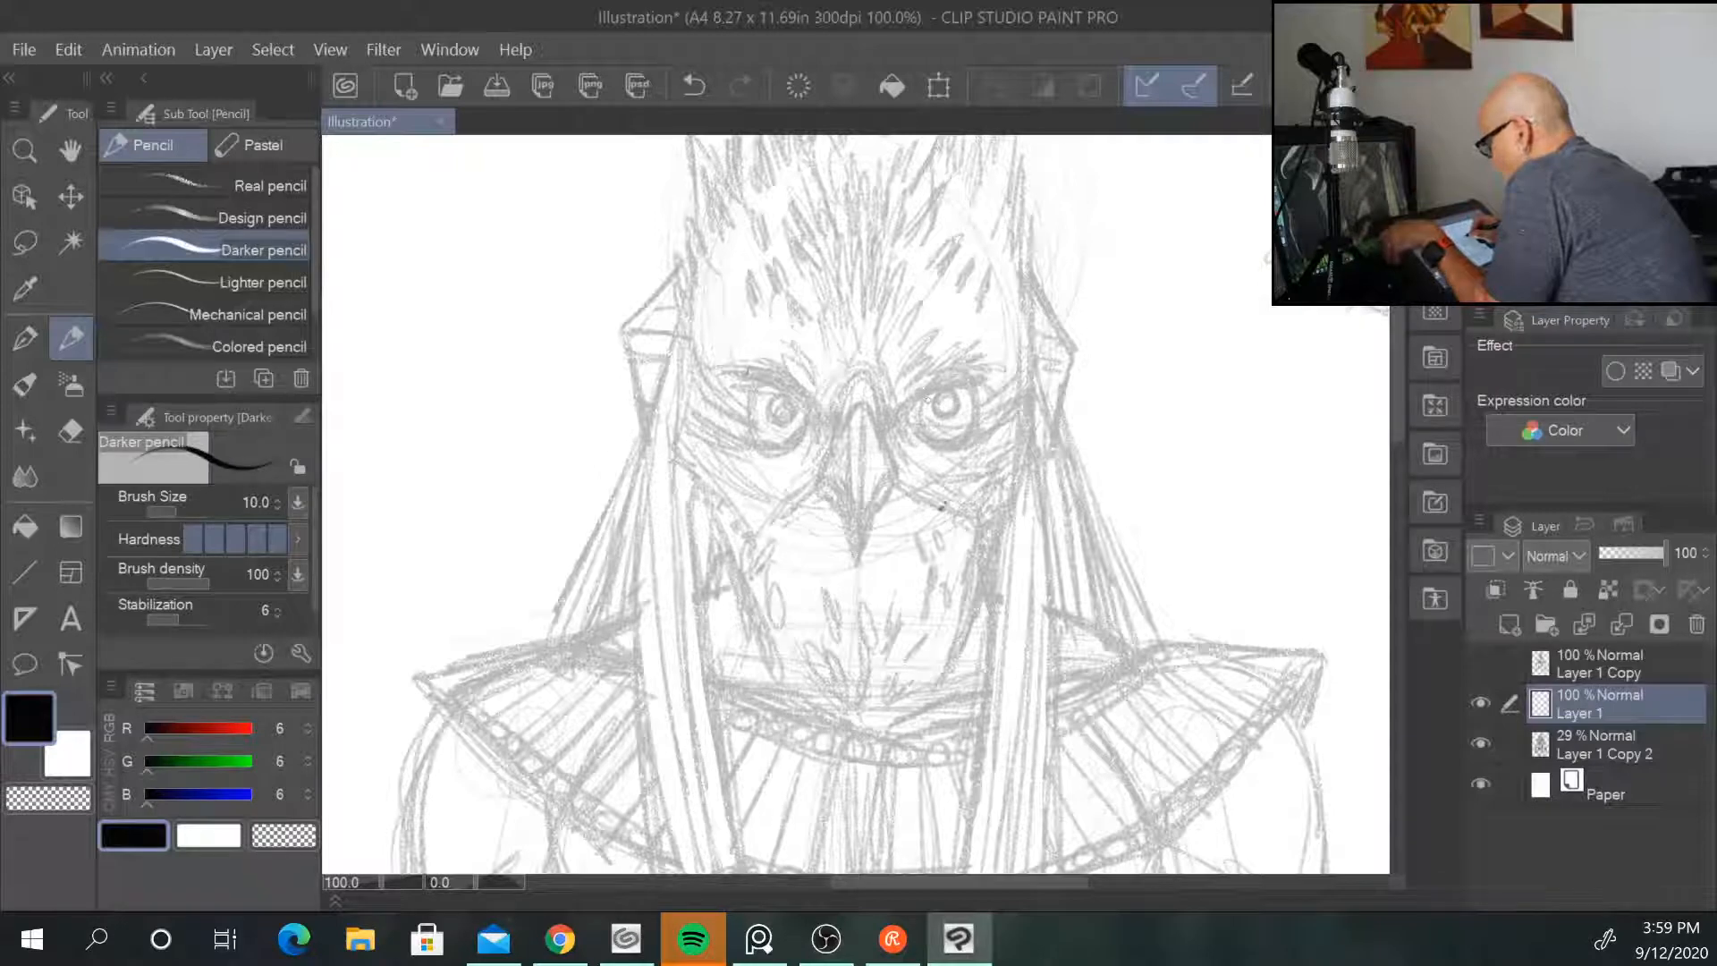
mouse_move(899, 413)
left_mouse_down()
mouse_move(984, 383)
mouse_move(952, 444)
left_mouse_up()
mouse_move(978, 383)
left_mouse_down()
mouse_move(960, 438)
mouse_move(930, 442)
mouse_move(989, 431)
mouse_move(965, 440)
left_mouse_up()
left_click_drag(980, 407, 963, 447)
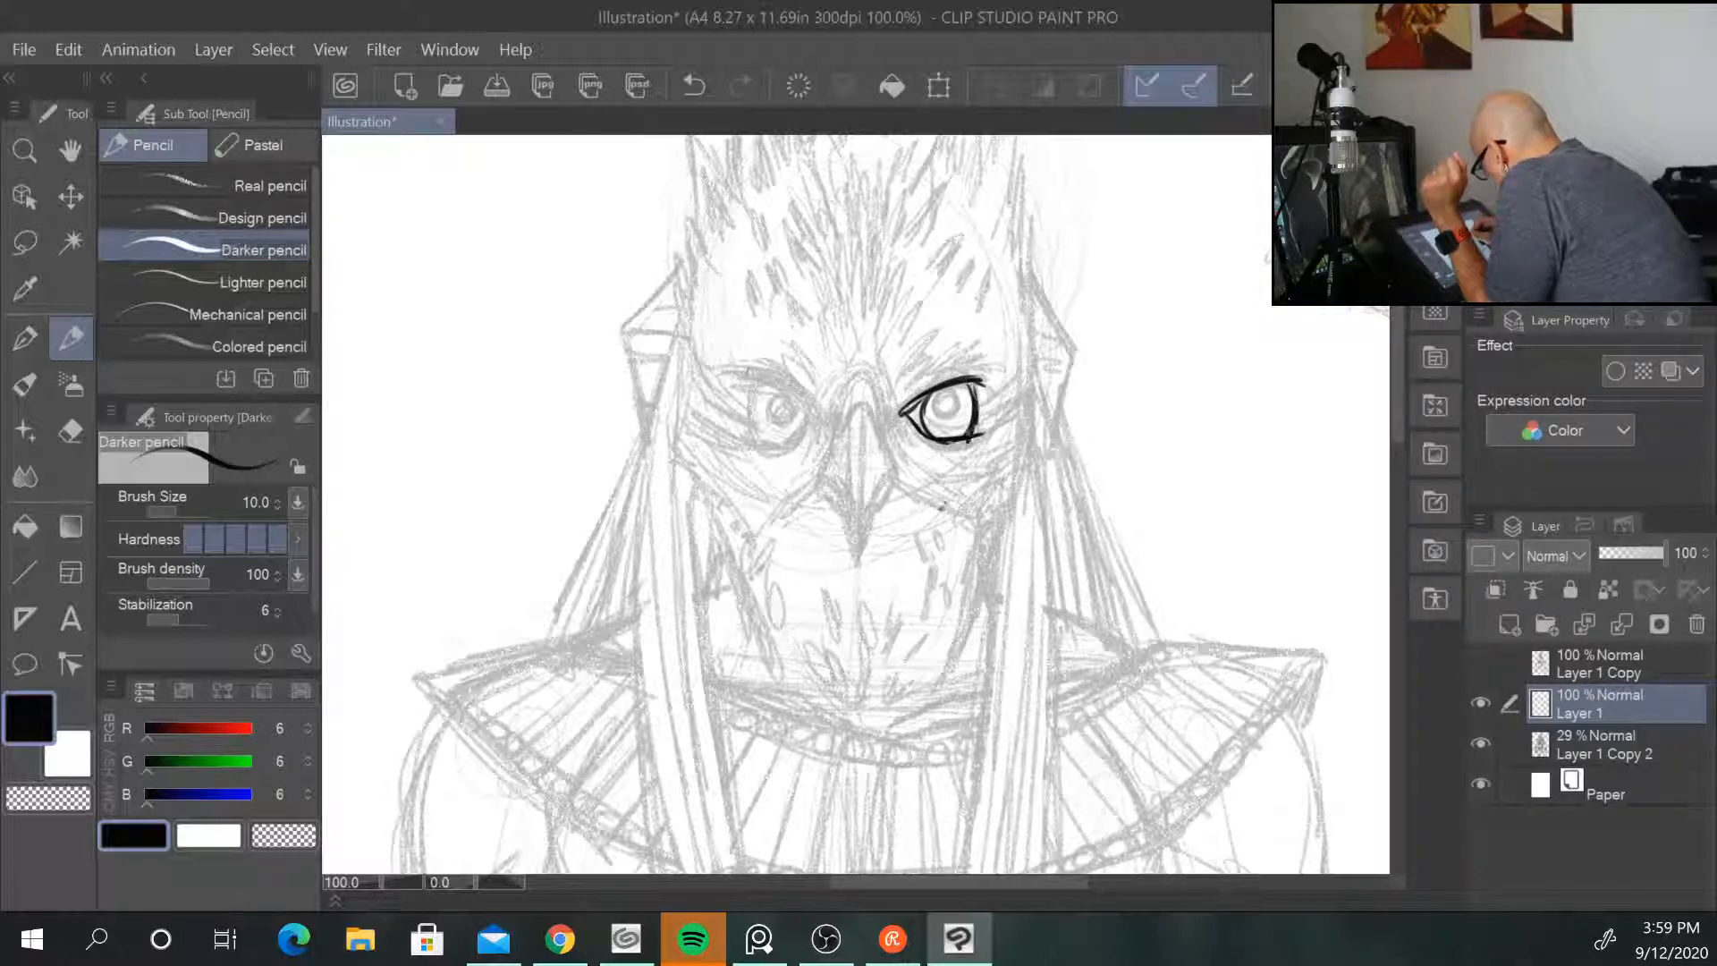
Step: Ink the right-hand eye's pupil and outer lashes, and outline the beak with its centre lines and pointed tip
mouse_move(1011, 380)
left_mouse_down()
mouse_move(979, 404)
mouse_move(989, 418)
mouse_move(937, 413)
mouse_move(958, 397)
mouse_move(919, 446)
mouse_move(851, 410)
mouse_move(872, 407)
mouse_move(895, 472)
mouse_move(828, 461)
mouse_move(818, 483)
mouse_move(852, 532)
left_mouse_up()
left_click_drag(896, 473, 856, 555)
mouse_move(873, 404)
left_mouse_down()
mouse_move(860, 514)
mouse_move(844, 522)
left_mouse_up()
mouse_move(857, 404)
left_mouse_down()
mouse_move(846, 526)
mouse_move(848, 443)
mouse_move(849, 513)
mouse_move(889, 499)
mouse_move(844, 540)
left_mouse_up()
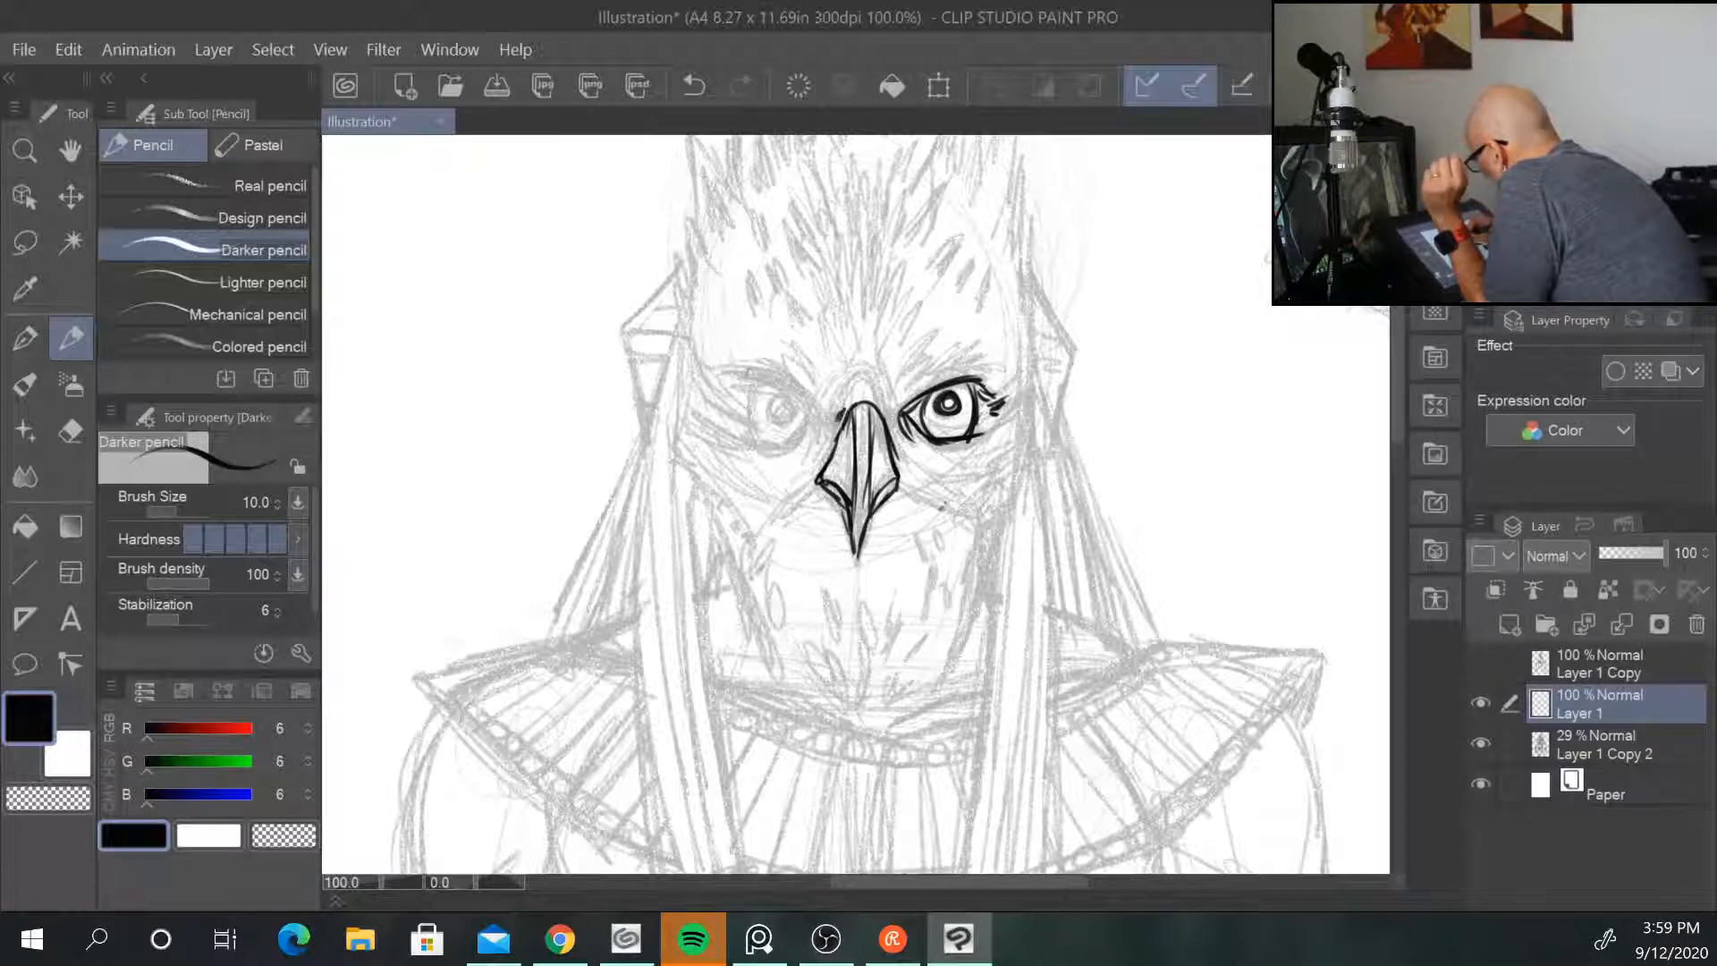
Step: Line the ridge over the top of the beak and draw the right-hand brow with feather strokes above it
mouse_move(885, 400)
left_mouse_down()
mouse_move(893, 414)
mouse_move(834, 419)
mouse_move(883, 380)
mouse_move(891, 401)
mouse_move(810, 467)
left_mouse_up()
left_click_drag(834, 404, 809, 461)
mouse_move(887, 397)
left_mouse_down()
mouse_move(899, 462)
mouse_move(927, 458)
left_mouse_up()
mouse_move(803, 393)
left_mouse_down()
mouse_move(776, 367)
mouse_move(725, 365)
mouse_move(809, 405)
left_mouse_up()
left_click_drag(927, 390, 964, 363)
mouse_move(946, 369)
left_mouse_down()
mouse_move(983, 375)
mouse_move(983, 360)
mouse_move(930, 349)
mouse_move(934, 333)
mouse_move(910, 358)
mouse_move(919, 304)
mouse_move(899, 306)
left_mouse_up()
Step: Trace the left-hand eye with its brow and pupil, and add short strokes under the right-hand eye
mouse_move(895, 340)
left_mouse_down()
mouse_move(905, 300)
mouse_move(842, 379)
mouse_move(875, 358)
mouse_move(779, 444)
left_mouse_up()
mouse_move(771, 383)
left_mouse_down()
mouse_move(745, 399)
mouse_move(783, 447)
left_mouse_up()
mouse_move(794, 401)
left_mouse_down()
mouse_move(776, 393)
mouse_move(750, 452)
left_mouse_up()
left_click_drag(806, 438, 795, 447)
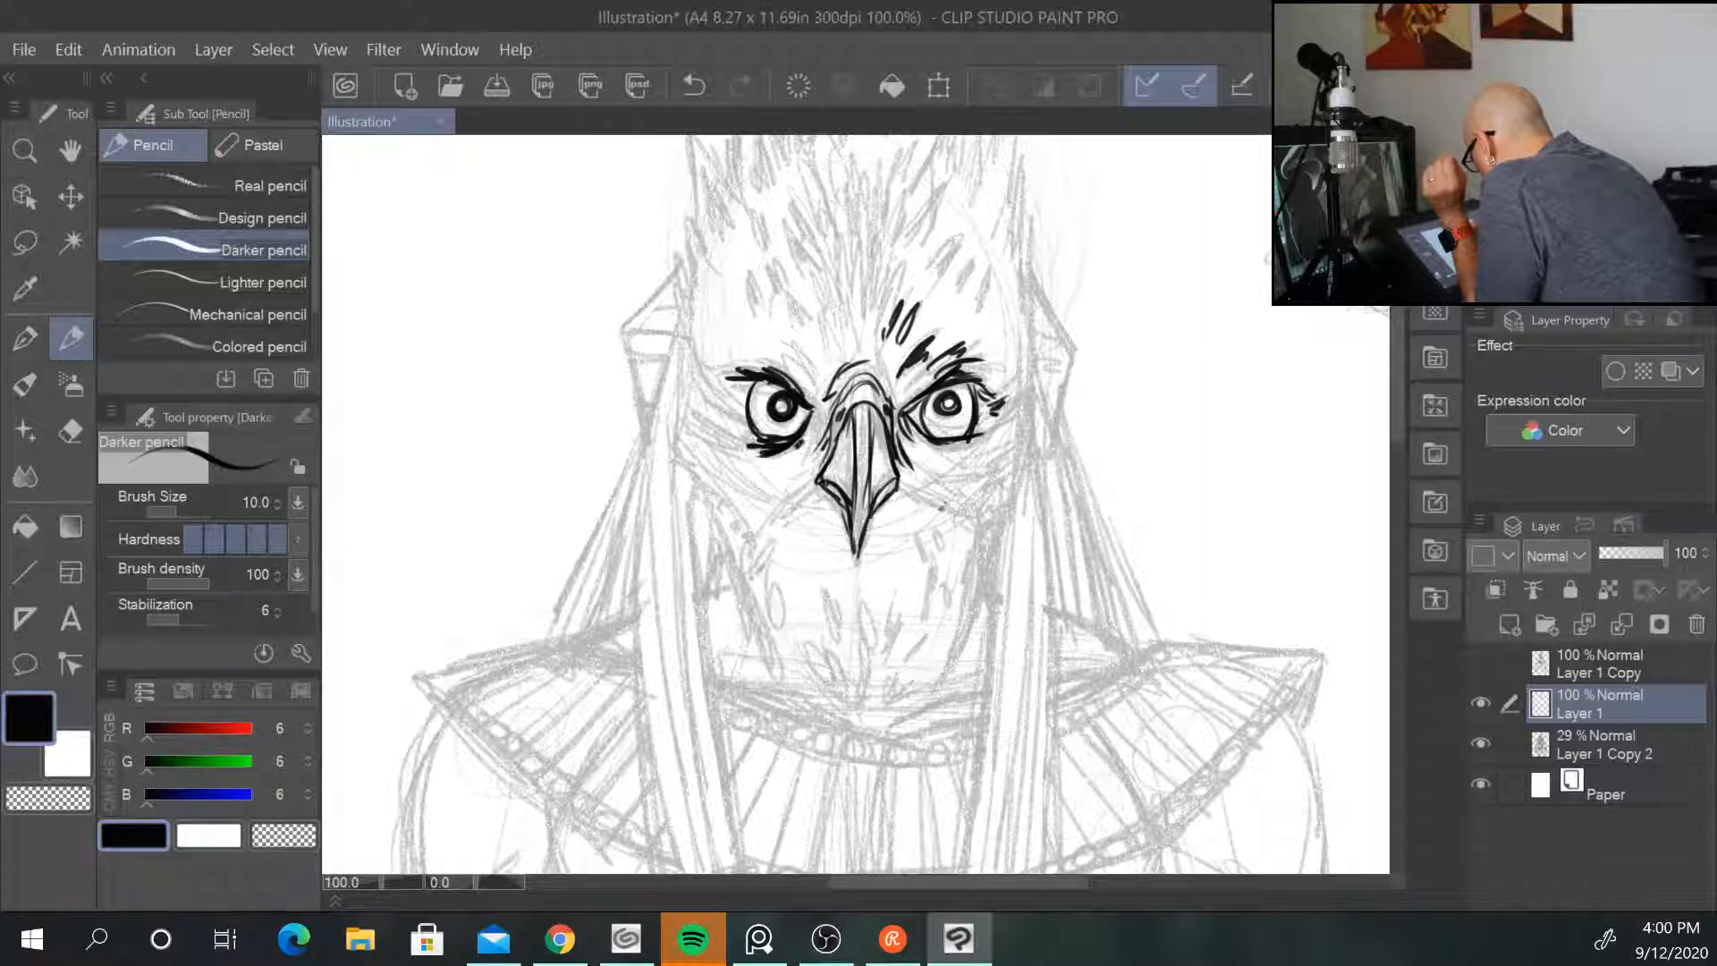
mouse_move(936, 423)
left_mouse_down()
mouse_move(912, 453)
mouse_move(930, 462)
left_mouse_up()
left_click_drag(852, 423, 819, 480)
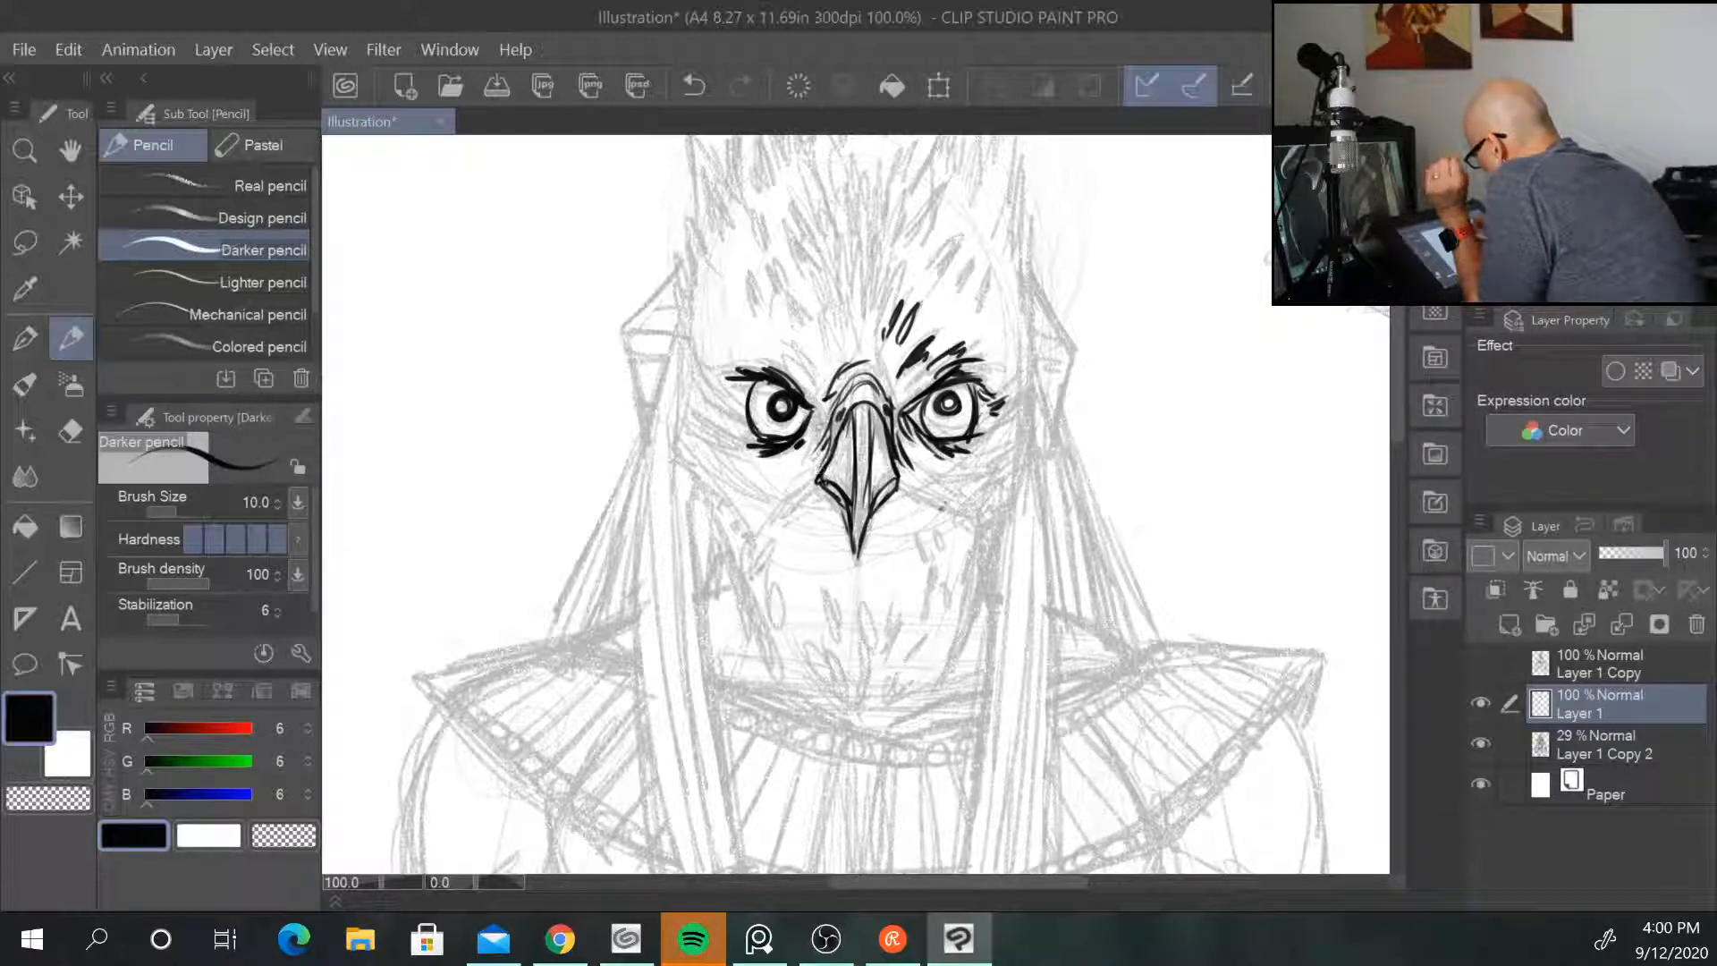
Step: Outline the left-hand headdress strap and the angular piece beside the head, filling that piece with horizontal stripes
left_click_drag(687, 321, 683, 559)
left_click_drag(682, 443, 720, 779)
mouse_move(685, 351)
left_mouse_down()
mouse_move(691, 289)
mouse_move(661, 373)
mouse_move(643, 661)
left_mouse_up()
mouse_move(681, 262)
left_mouse_down()
mouse_move(622, 341)
mouse_move(651, 447)
left_mouse_up()
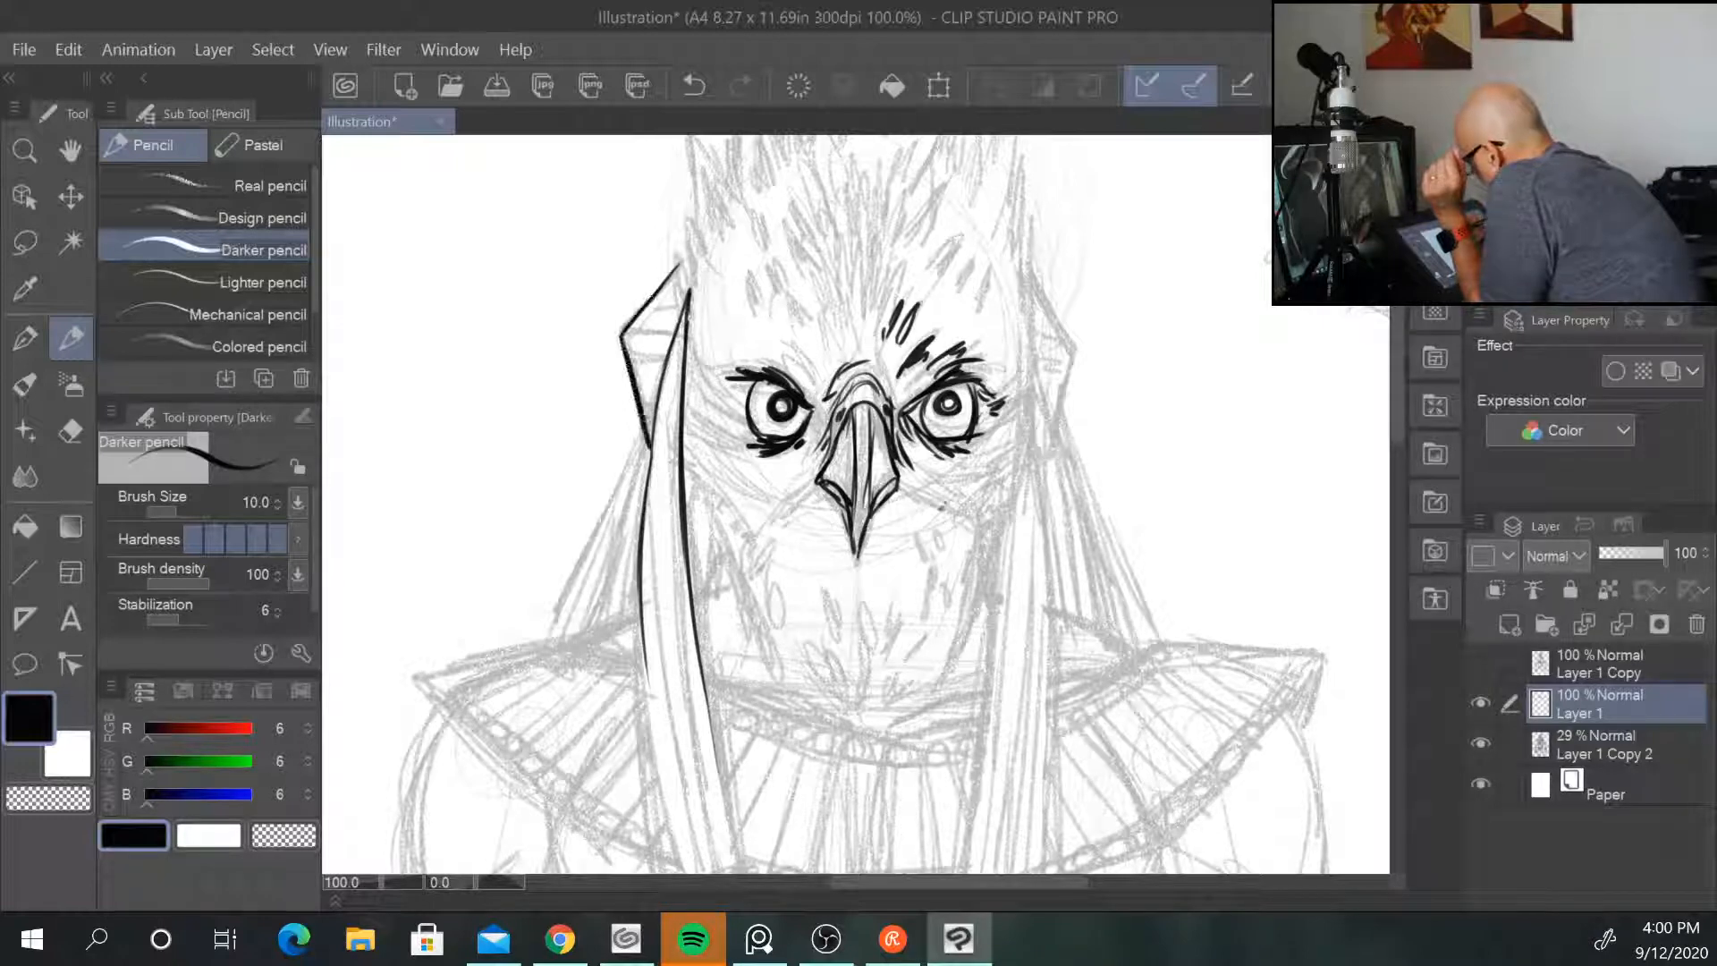
mouse_move(661, 284)
left_mouse_down()
mouse_move(689, 249)
mouse_move(660, 396)
left_mouse_up()
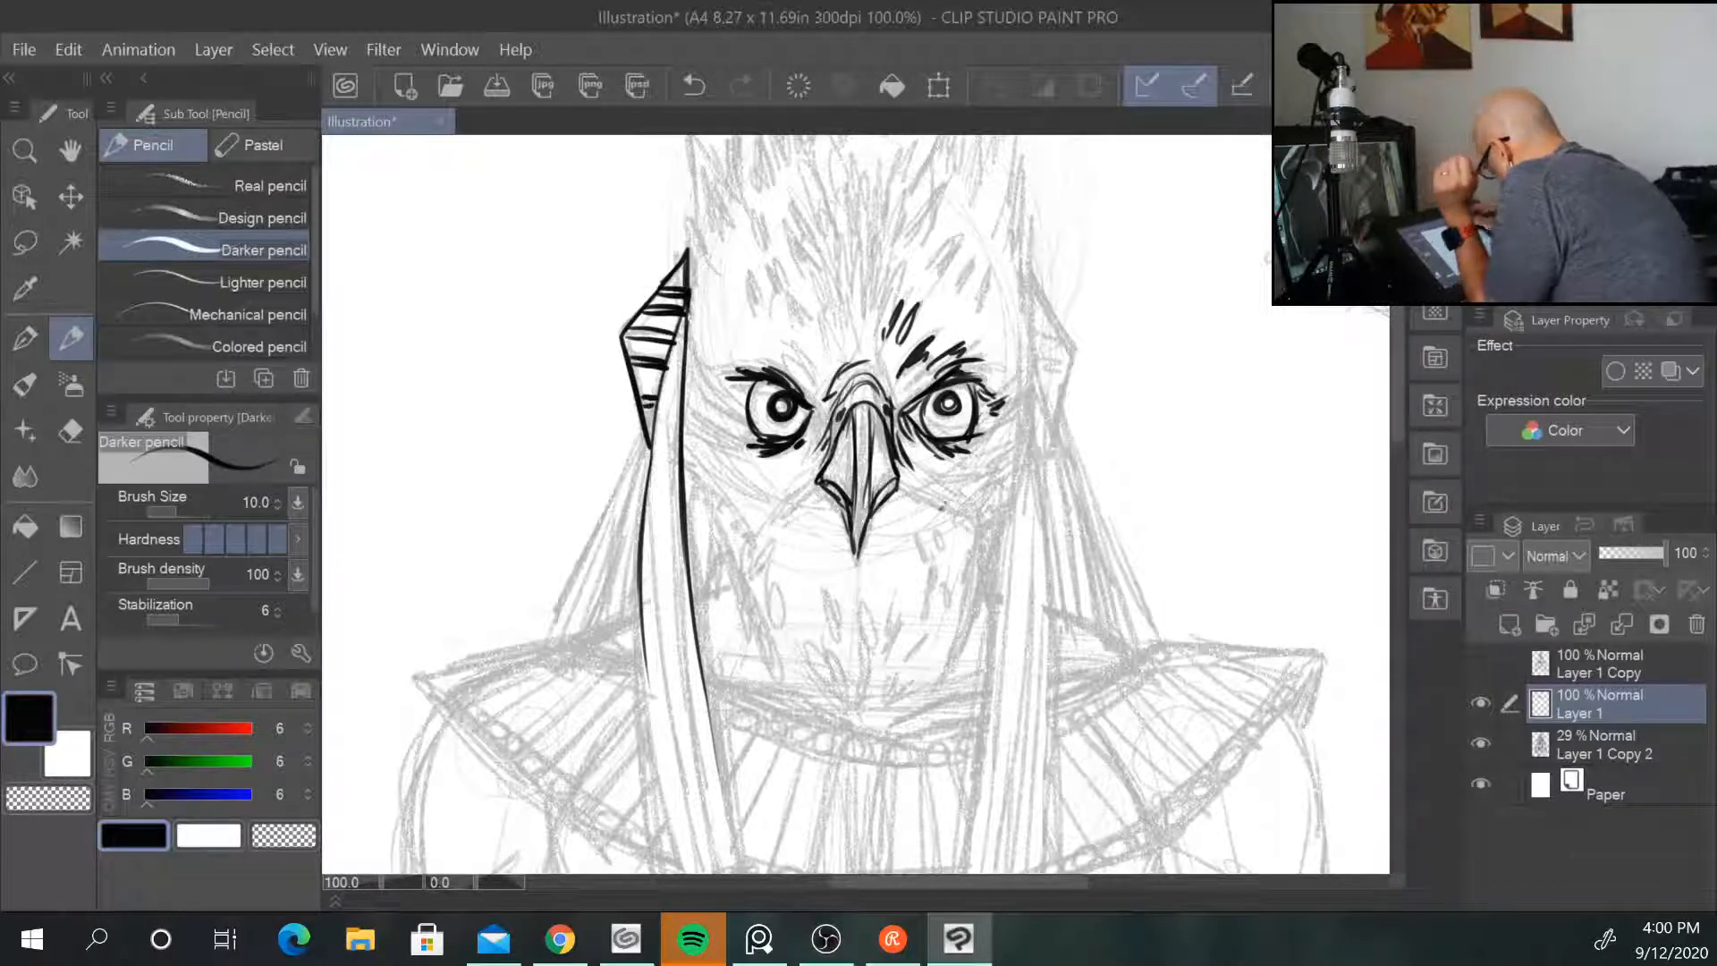
Step: Outline the right-hand headdress strap, its outer edge and the angular side piece, adding horizontal stripes inside that piece
left_click_drag(1029, 284, 1047, 427)
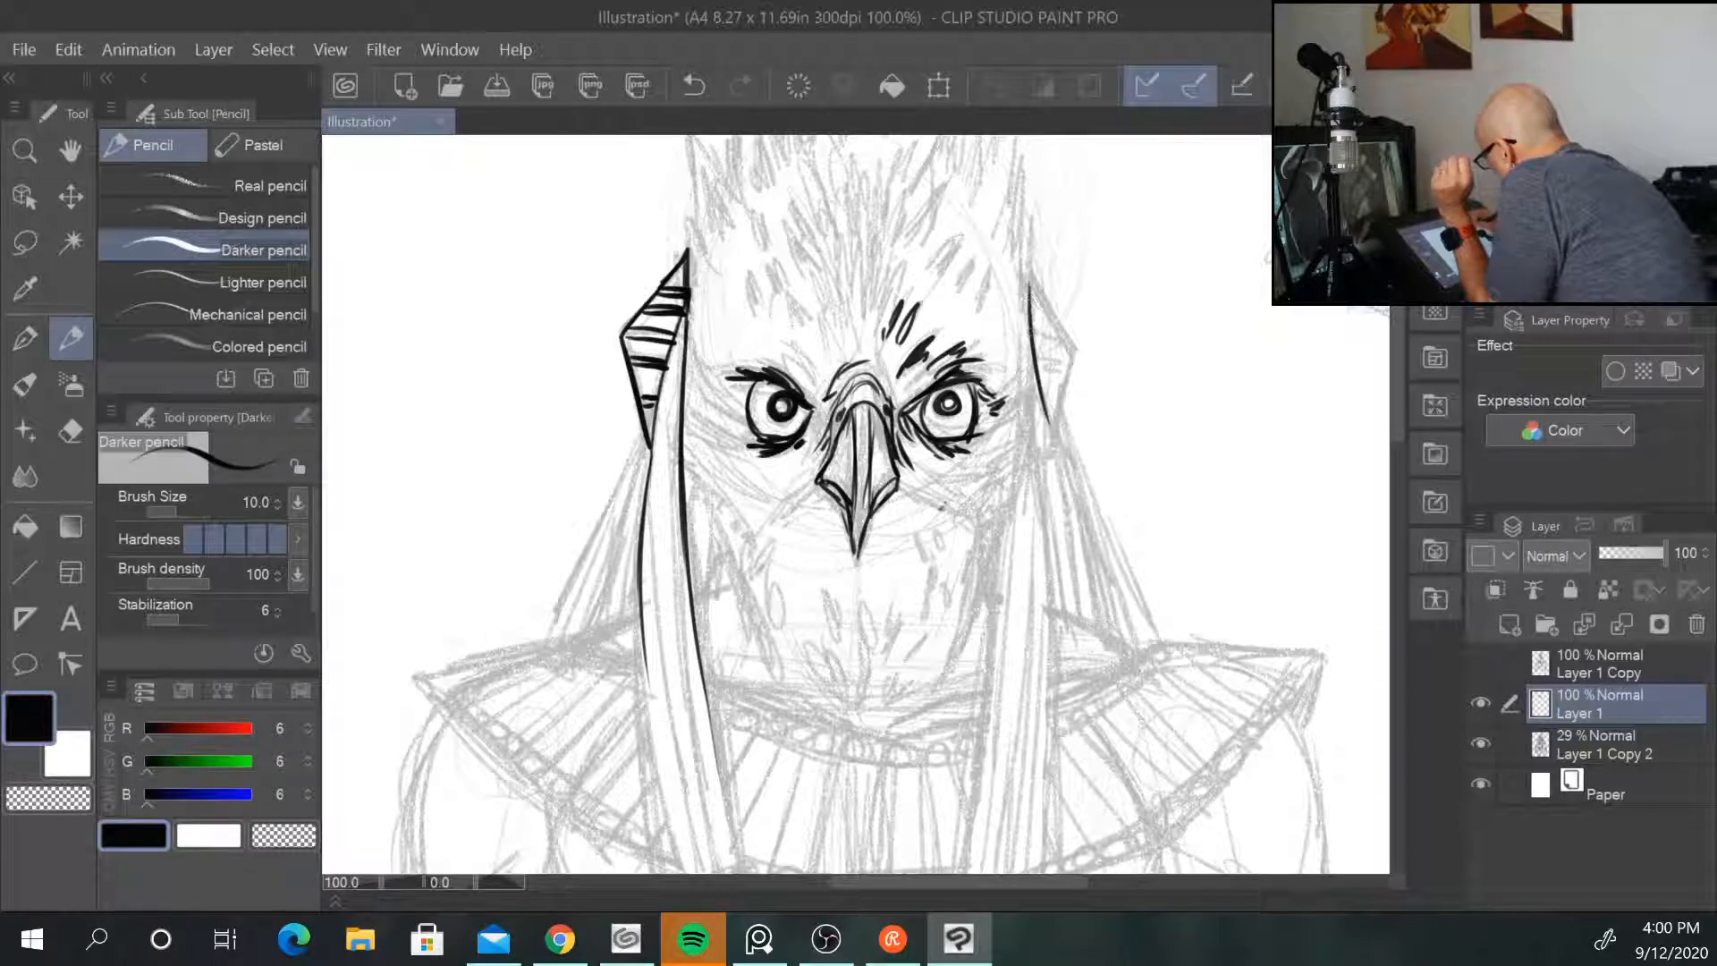
left_click_drag(1030, 329, 1005, 568)
left_click_drag(1030, 360, 1040, 581)
left_click_drag(1038, 483, 1050, 689)
left_click_drag(1030, 295, 1148, 638)
mouse_move(1030, 284)
left_mouse_down()
mouse_move(1073, 348)
mouse_move(1046, 428)
mouse_move(1051, 313)
mouse_move(1064, 336)
left_mouse_up()
left_click_drag(1031, 336, 1073, 353)
left_click_drag(1034, 355, 1077, 361)
mouse_move(1036, 364)
left_mouse_down()
mouse_move(1077, 369)
mouse_move(1059, 392)
left_mouse_up()
Step: Add short feather strokes at the outer eye corners, beside the beak, and down the right-hand cheek to the chin
left_click_drag(703, 388, 719, 407)
mouse_move(715, 386)
left_mouse_down()
mouse_move(732, 407)
mouse_move(729, 377)
left_mouse_up()
mouse_move(975, 383)
left_mouse_down()
mouse_move(1010, 375)
mouse_move(994, 394)
left_mouse_up()
left_click_drag(817, 477, 789, 501)
mouse_move(919, 488)
left_mouse_down()
mouse_move(954, 527)
mouse_move(926, 567)
mouse_move(945, 552)
mouse_move(946, 568)
left_mouse_up()
left_click_drag(936, 581, 919, 609)
mouse_move(863, 611)
left_mouse_down()
mouse_move(872, 644)
mouse_move(892, 642)
mouse_move(841, 640)
mouse_move(865, 673)
left_mouse_up()
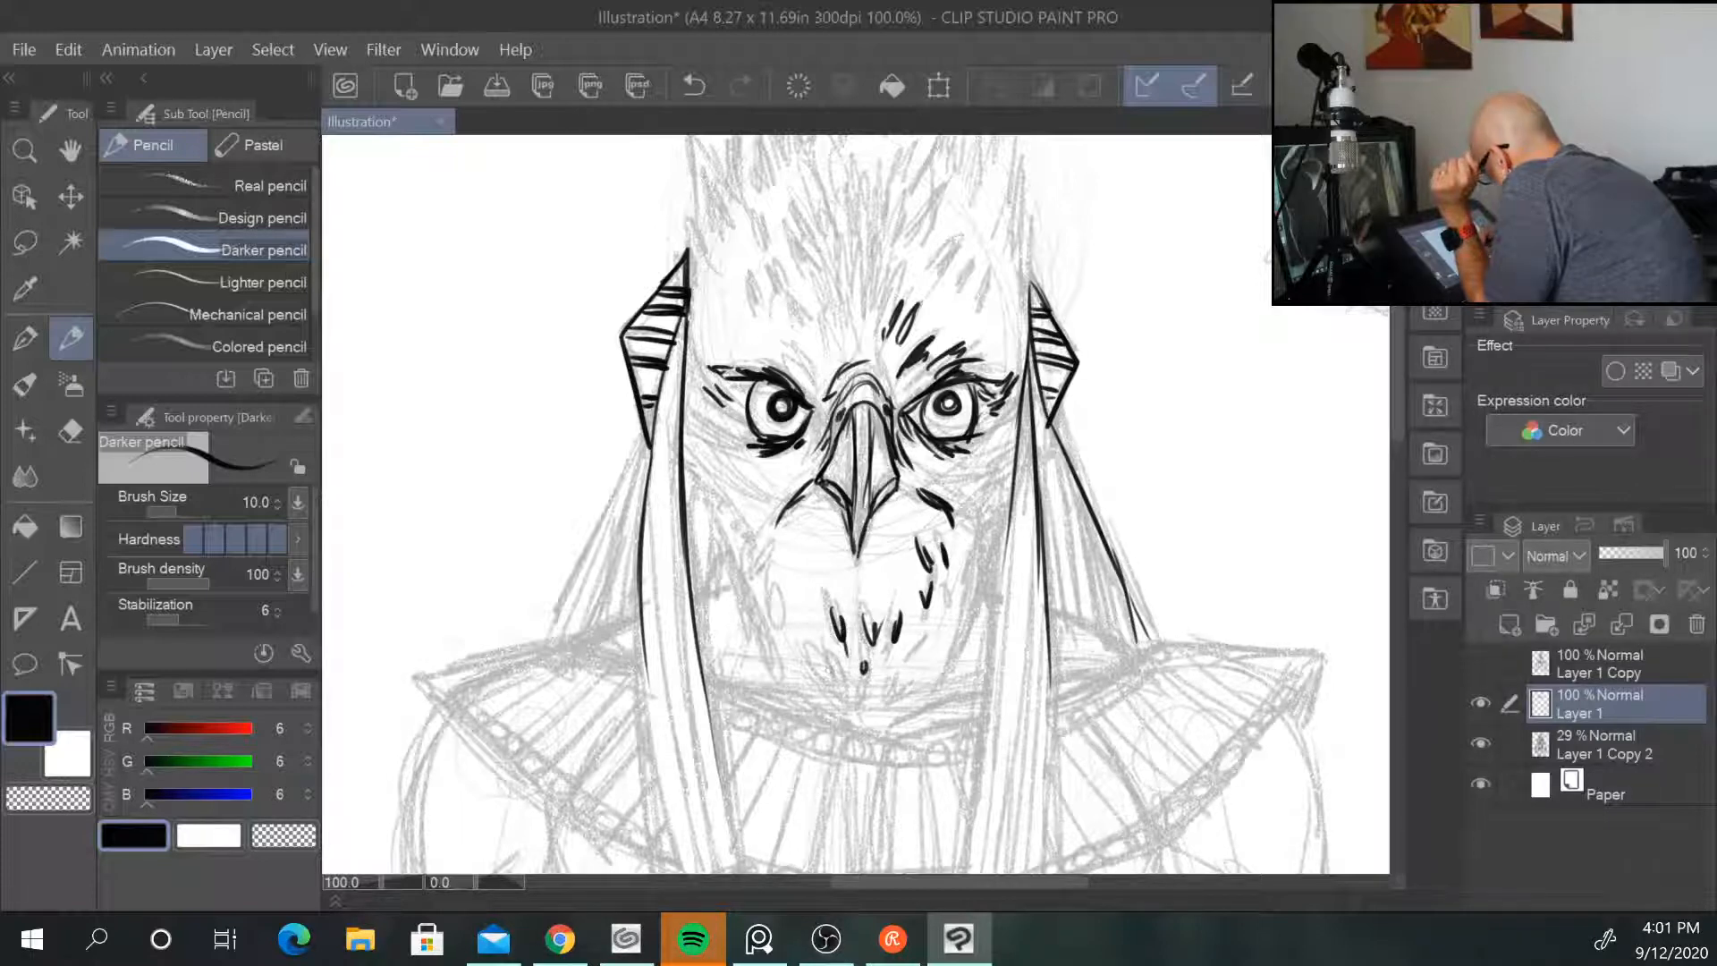
Step: Draw both jaw edges down to the chin with small neck and shoulder lines and a few feather marks
left_click_drag(770, 586, 776, 621)
left_click_drag(693, 460, 698, 483)
mouse_move(703, 490)
left_mouse_down()
mouse_move(733, 568)
mouse_move(719, 591)
mouse_move(783, 672)
left_mouse_up()
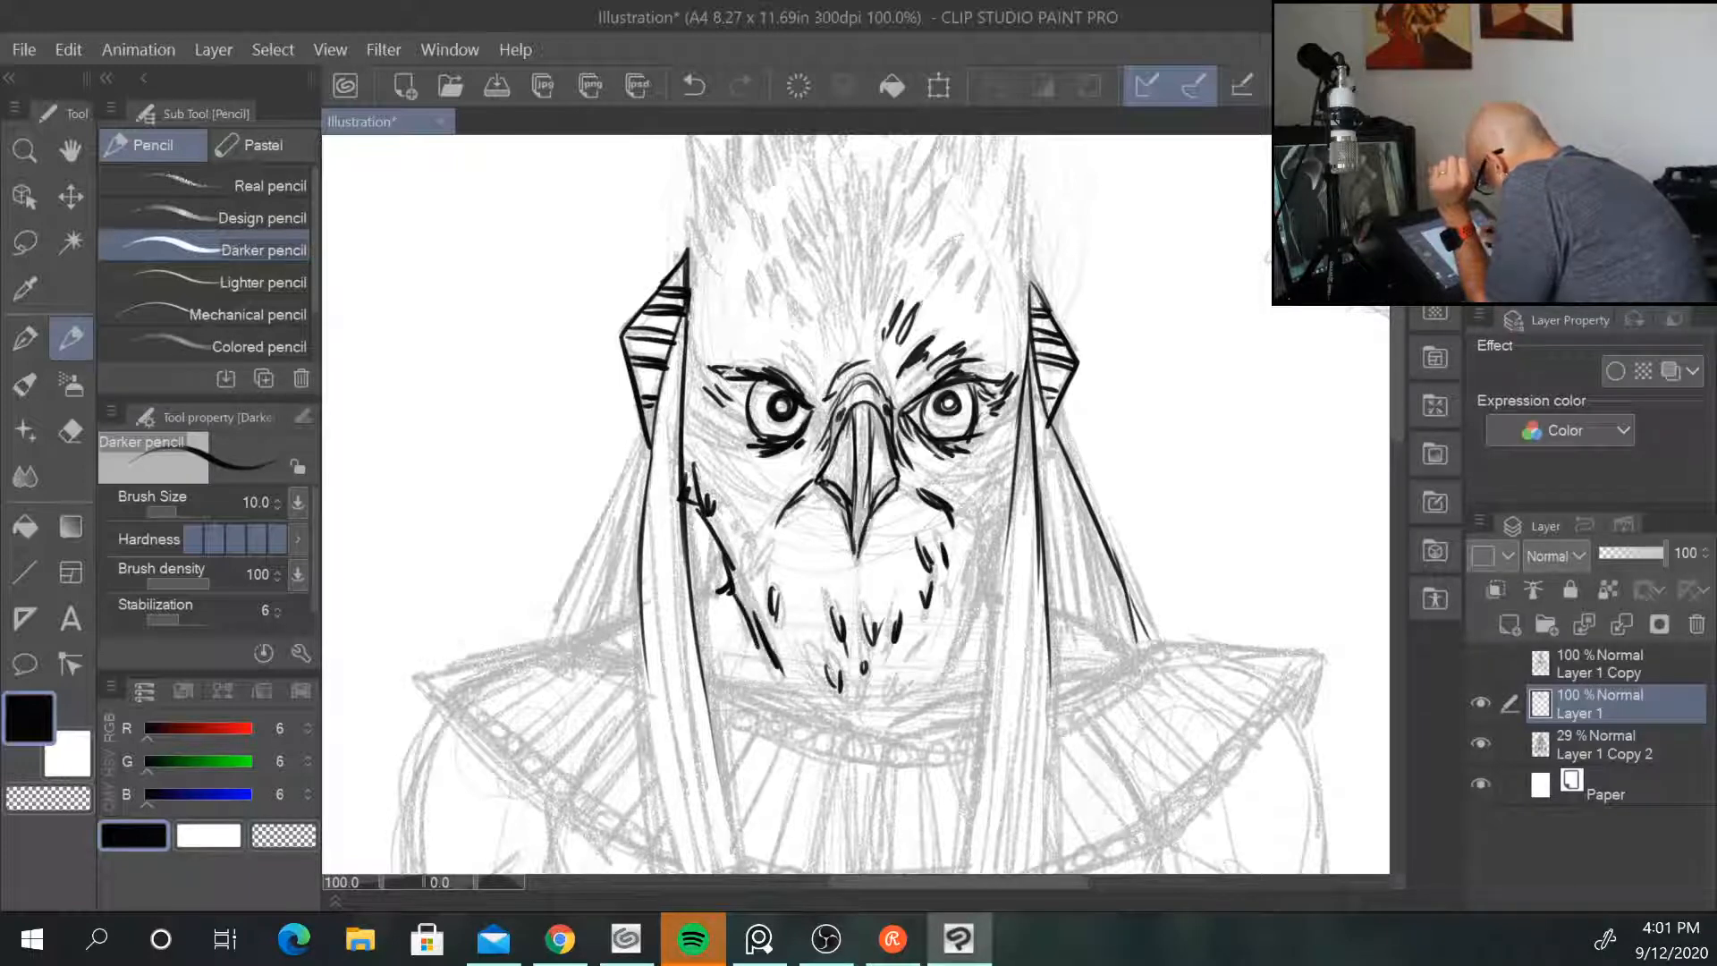
left_click_drag(1005, 516, 948, 676)
left_click_drag(975, 597, 999, 616)
left_click_drag(734, 586, 588, 641)
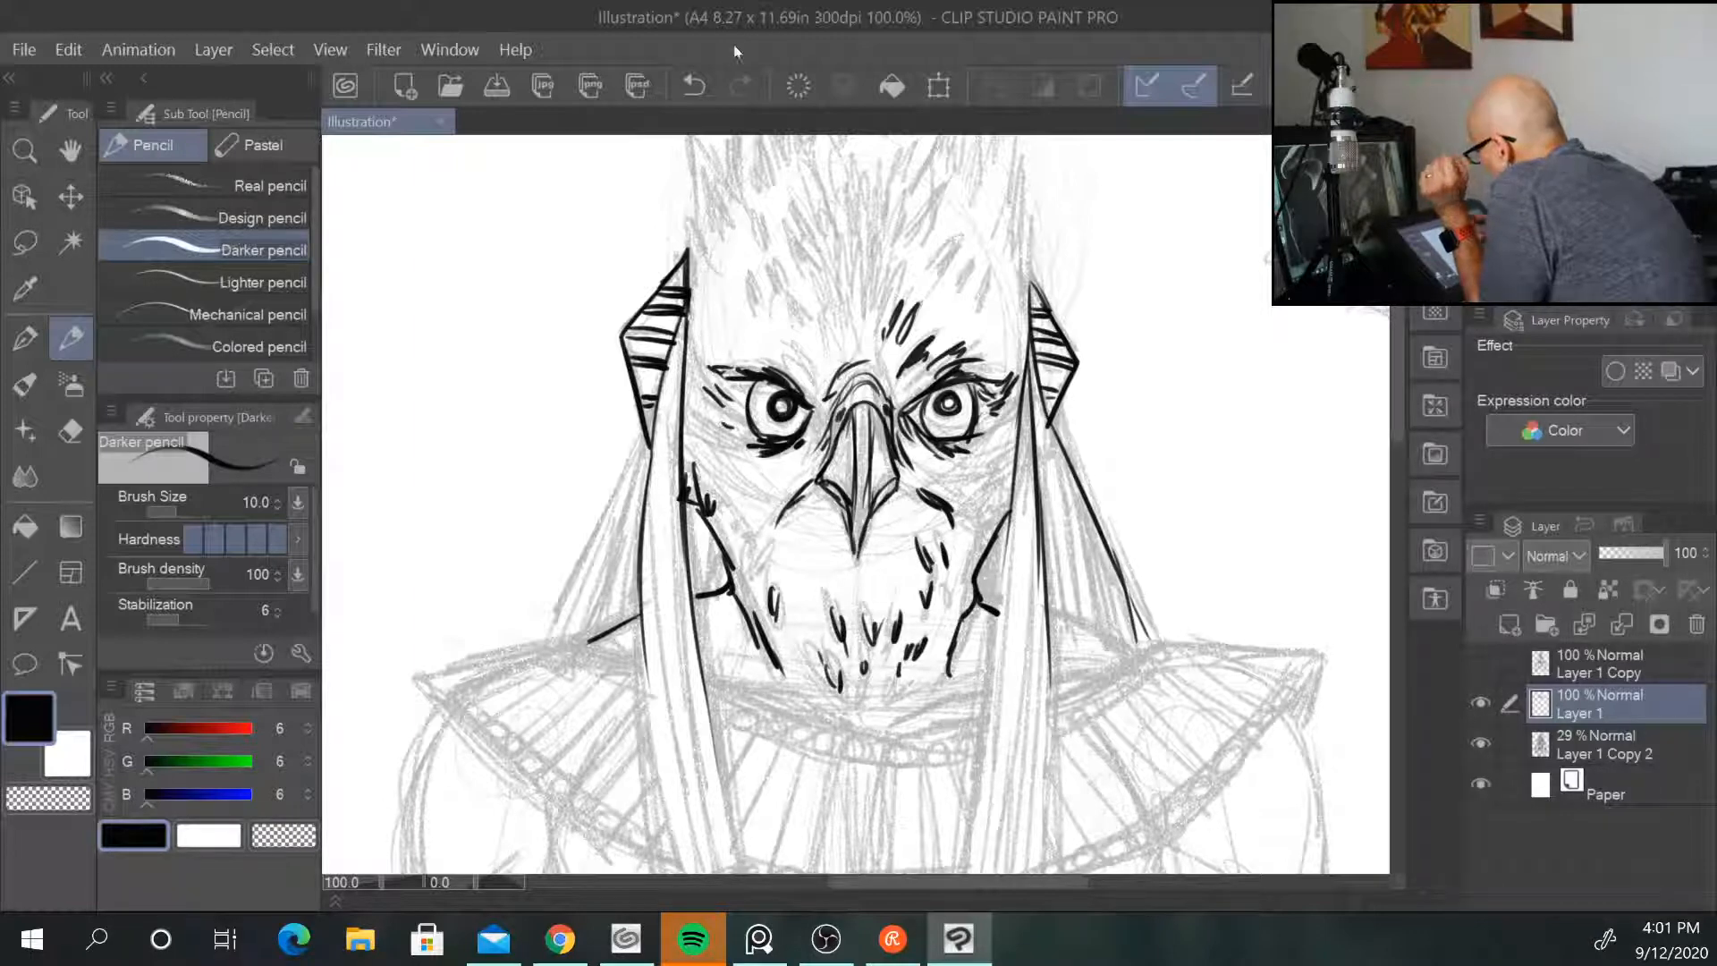
Step: Add jagged feather edges on both sides of the upper head and a dark mark on the left-hand forehead
left_click_drag(742, 267, 760, 300)
left_click_drag(699, 211, 683, 252)
left_click_drag(701, 179, 693, 211)
left_click_drag(745, 157, 721, 201)
left_click_drag(1014, 193, 1020, 270)
left_click_drag(1021, 251, 1023, 285)
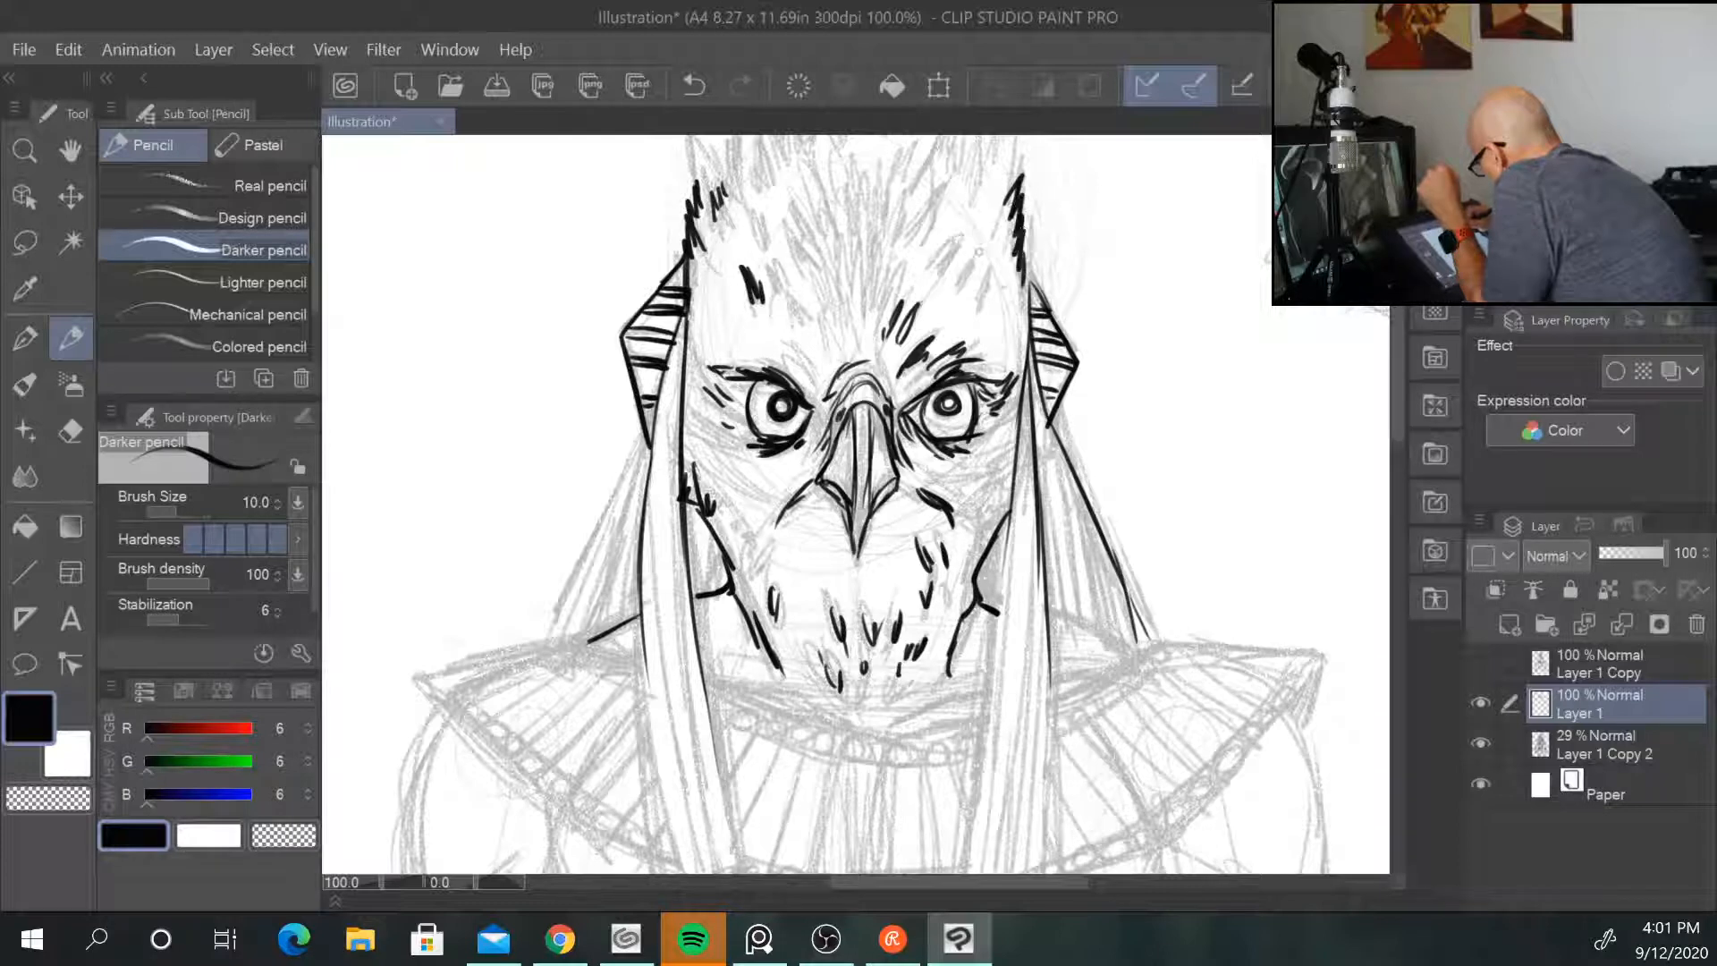
Step: Fill the centre of the forehead with a dense cluster of short feather strokes
left_click_drag(843, 241, 851, 279)
mouse_move(856, 238)
left_mouse_down()
mouse_move(853, 271)
mouse_move(874, 284)
left_mouse_up()
left_click_drag(883, 249, 891, 293)
mouse_move(860, 281)
left_mouse_down()
mouse_move(854, 308)
mouse_move(817, 312)
left_mouse_up()
left_click_drag(834, 301, 835, 339)
left_click_drag(854, 320, 832, 340)
left_click_drag(836, 253, 825, 264)
left_click_drag(842, 231, 824, 252)
mouse_move(847, 210)
left_mouse_down()
mouse_move(826, 252)
mouse_move(868, 195)
mouse_move(885, 237)
mouse_move(873, 220)
left_mouse_up()
left_click_drag(807, 163, 791, 243)
mouse_move(802, 216)
left_mouse_down()
mouse_move(789, 253)
mouse_move(837, 168)
mouse_move(819, 220)
mouse_move(866, 164)
mouse_move(885, 209)
left_mouse_up()
Step: Add short feather marks on both cheeks below the eyes and beside the beak
left_click_drag(757, 543, 759, 571)
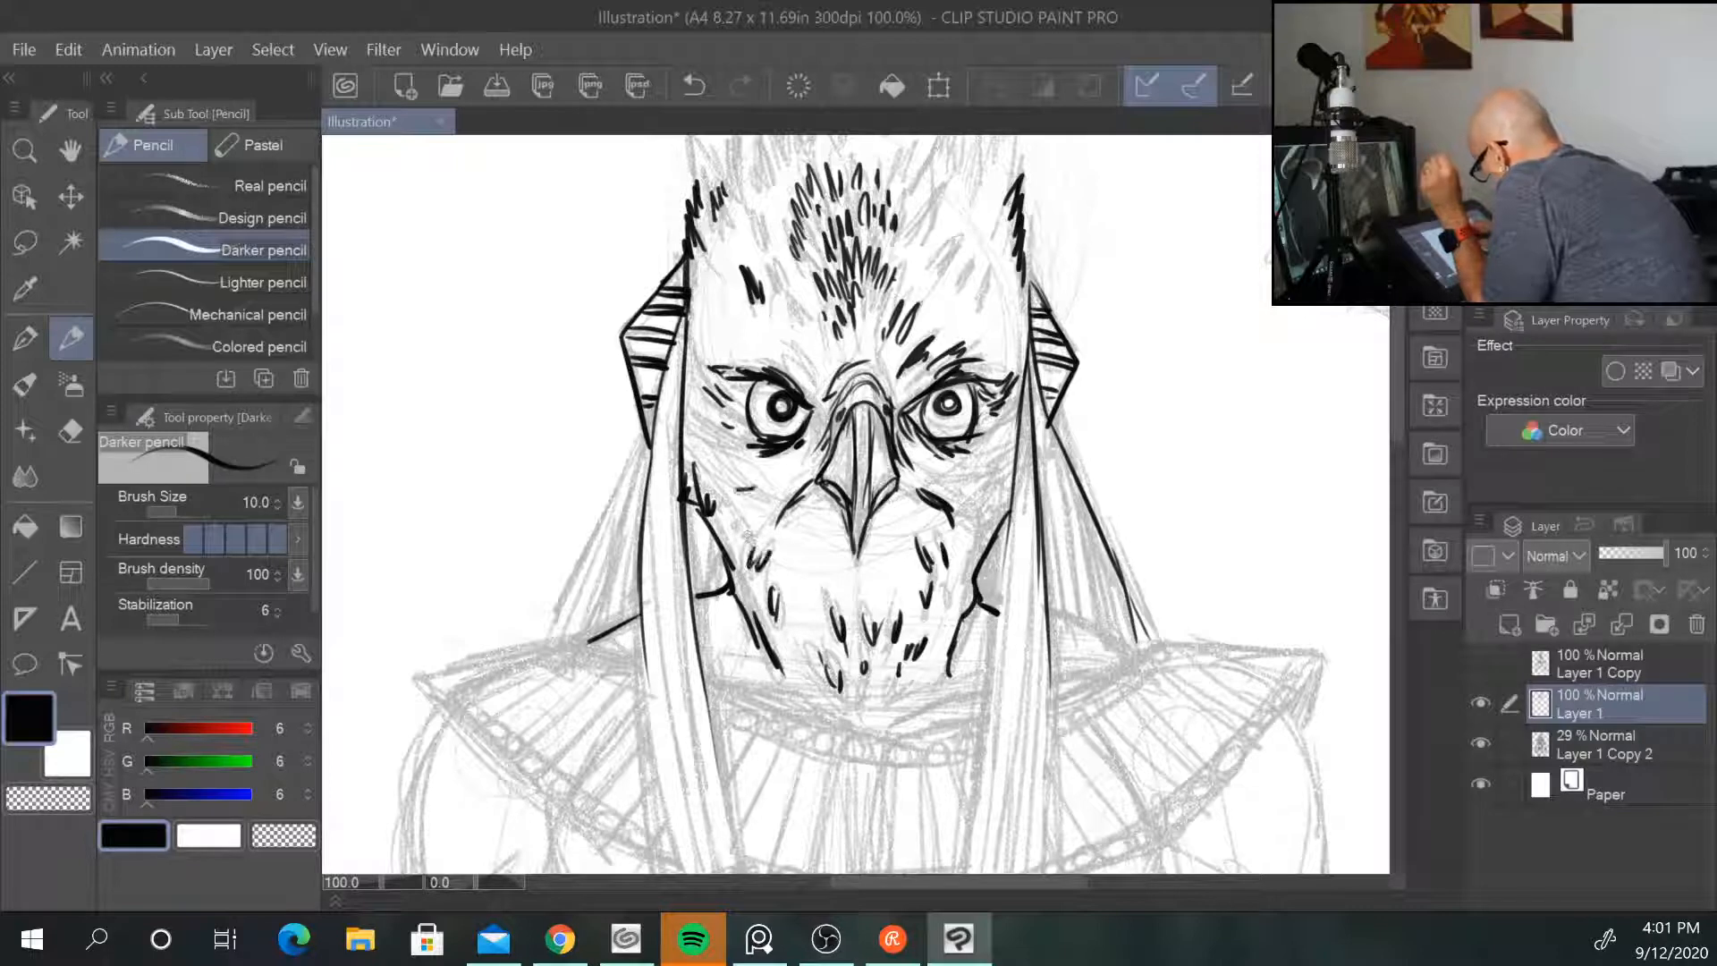
left_click_drag(1007, 458, 980, 483)
left_click_drag(1007, 472, 989, 501)
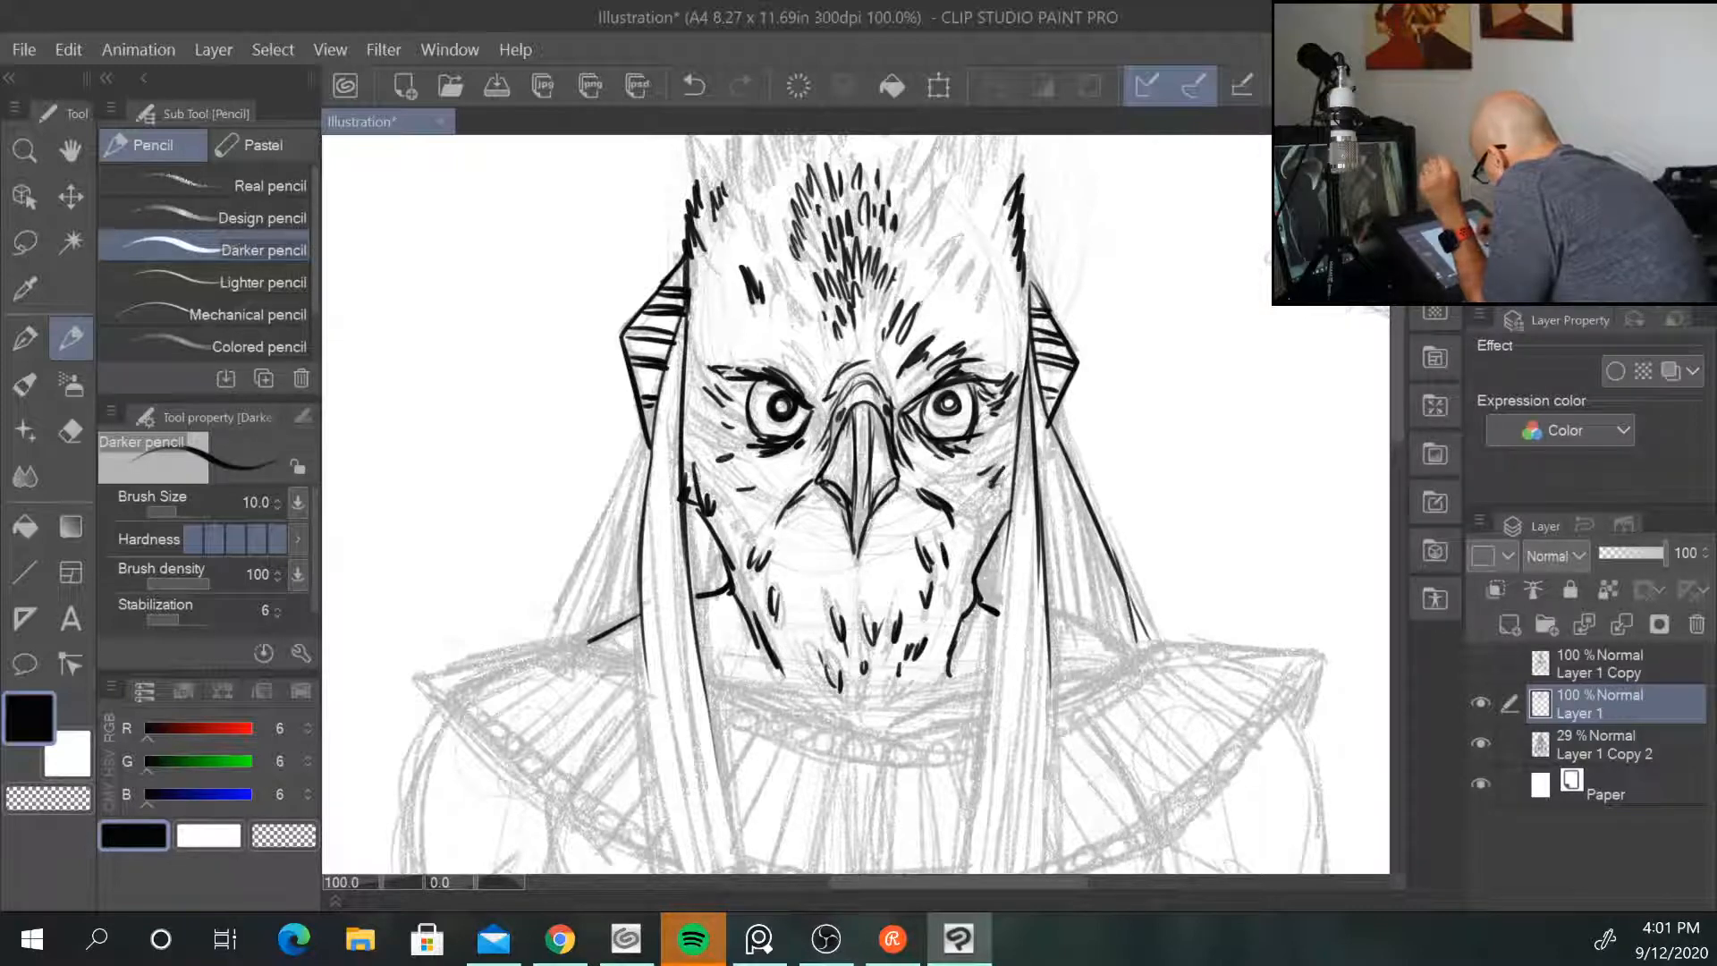
left_click_drag(789, 501, 777, 521)
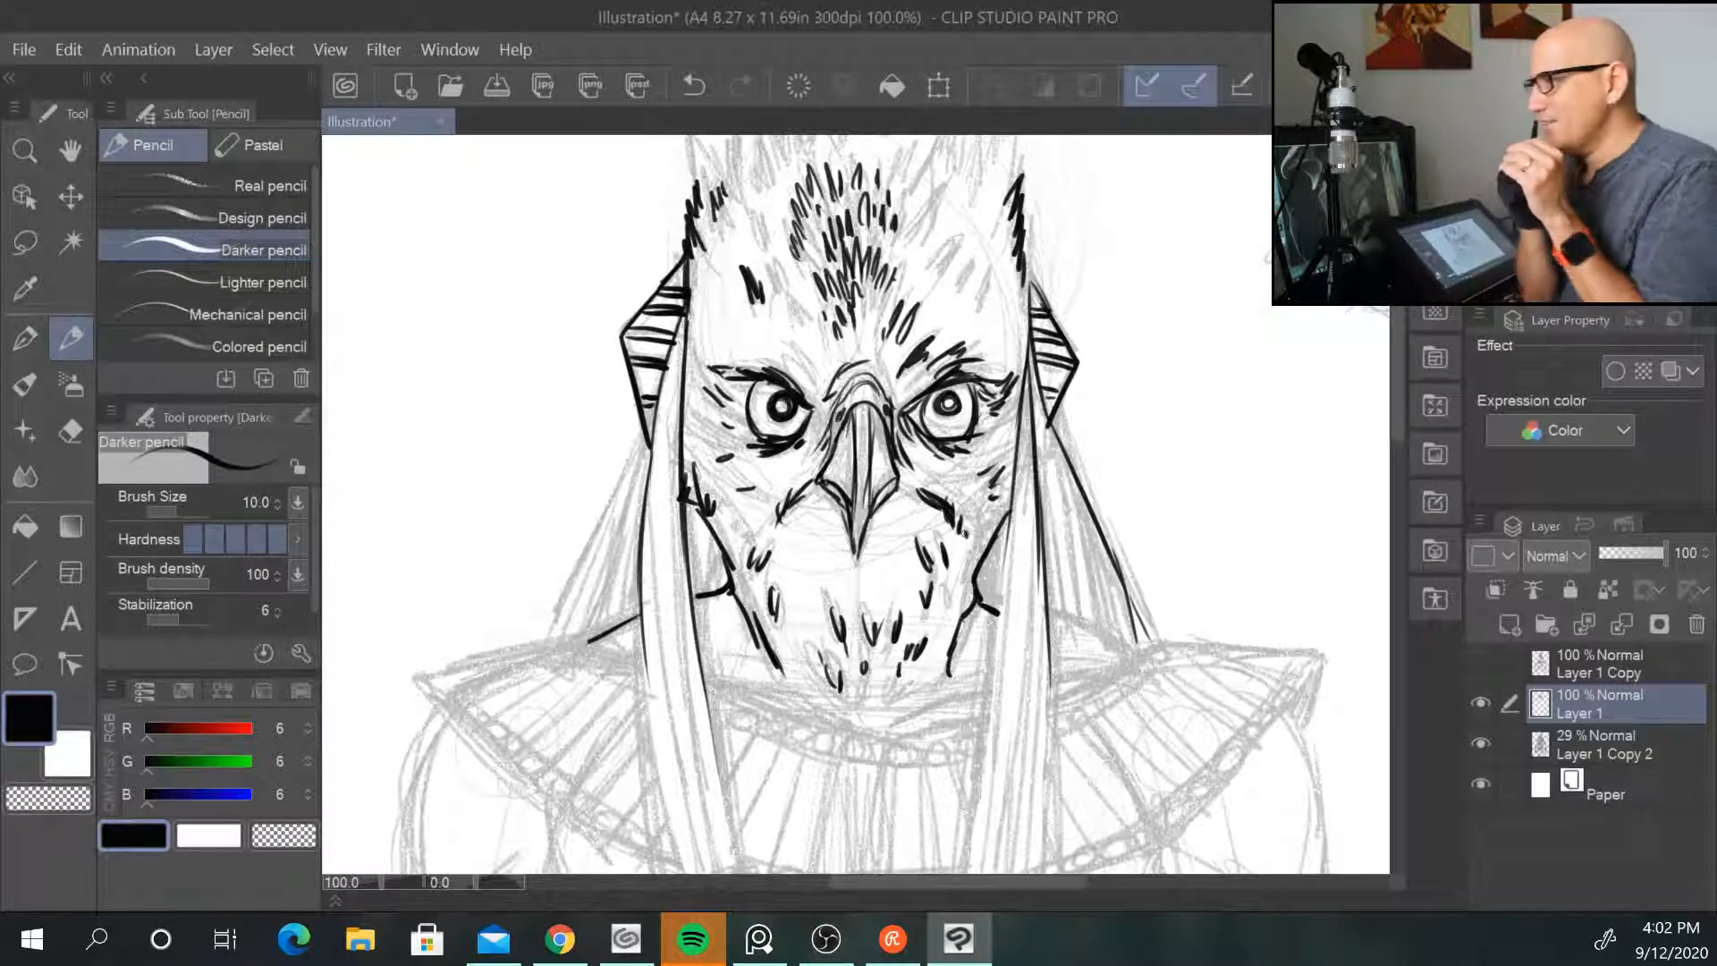
Step: Add feather strokes on both sides of the forehead and beside the outer corners of both eyes
mouse_move(932, 266)
left_mouse_down()
mouse_move(955, 241)
mouse_move(945, 269)
mouse_move(983, 275)
mouse_move(978, 305)
left_mouse_up()
mouse_move(913, 223)
left_mouse_down()
mouse_move(932, 201)
mouse_move(922, 229)
mouse_move(916, 171)
left_mouse_up()
left_click_drag(916, 172, 923, 198)
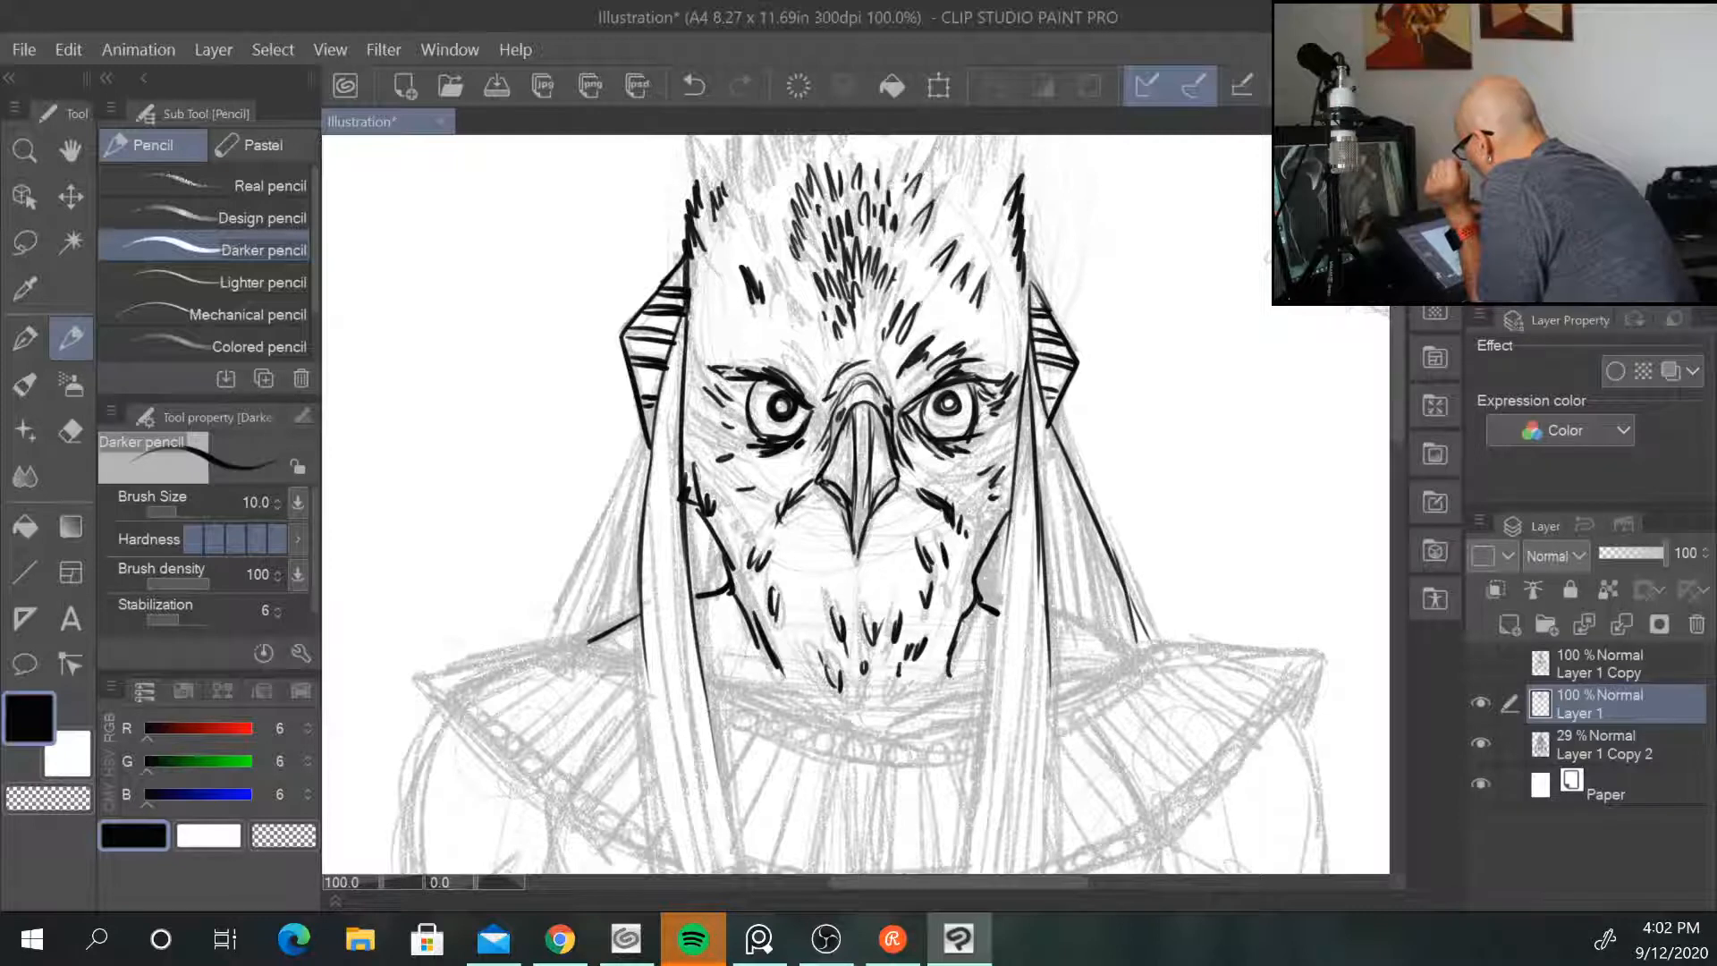
left_click_drag(769, 290, 767, 261)
left_click_drag(767, 262, 781, 288)
left_click_drag(694, 334, 700, 384)
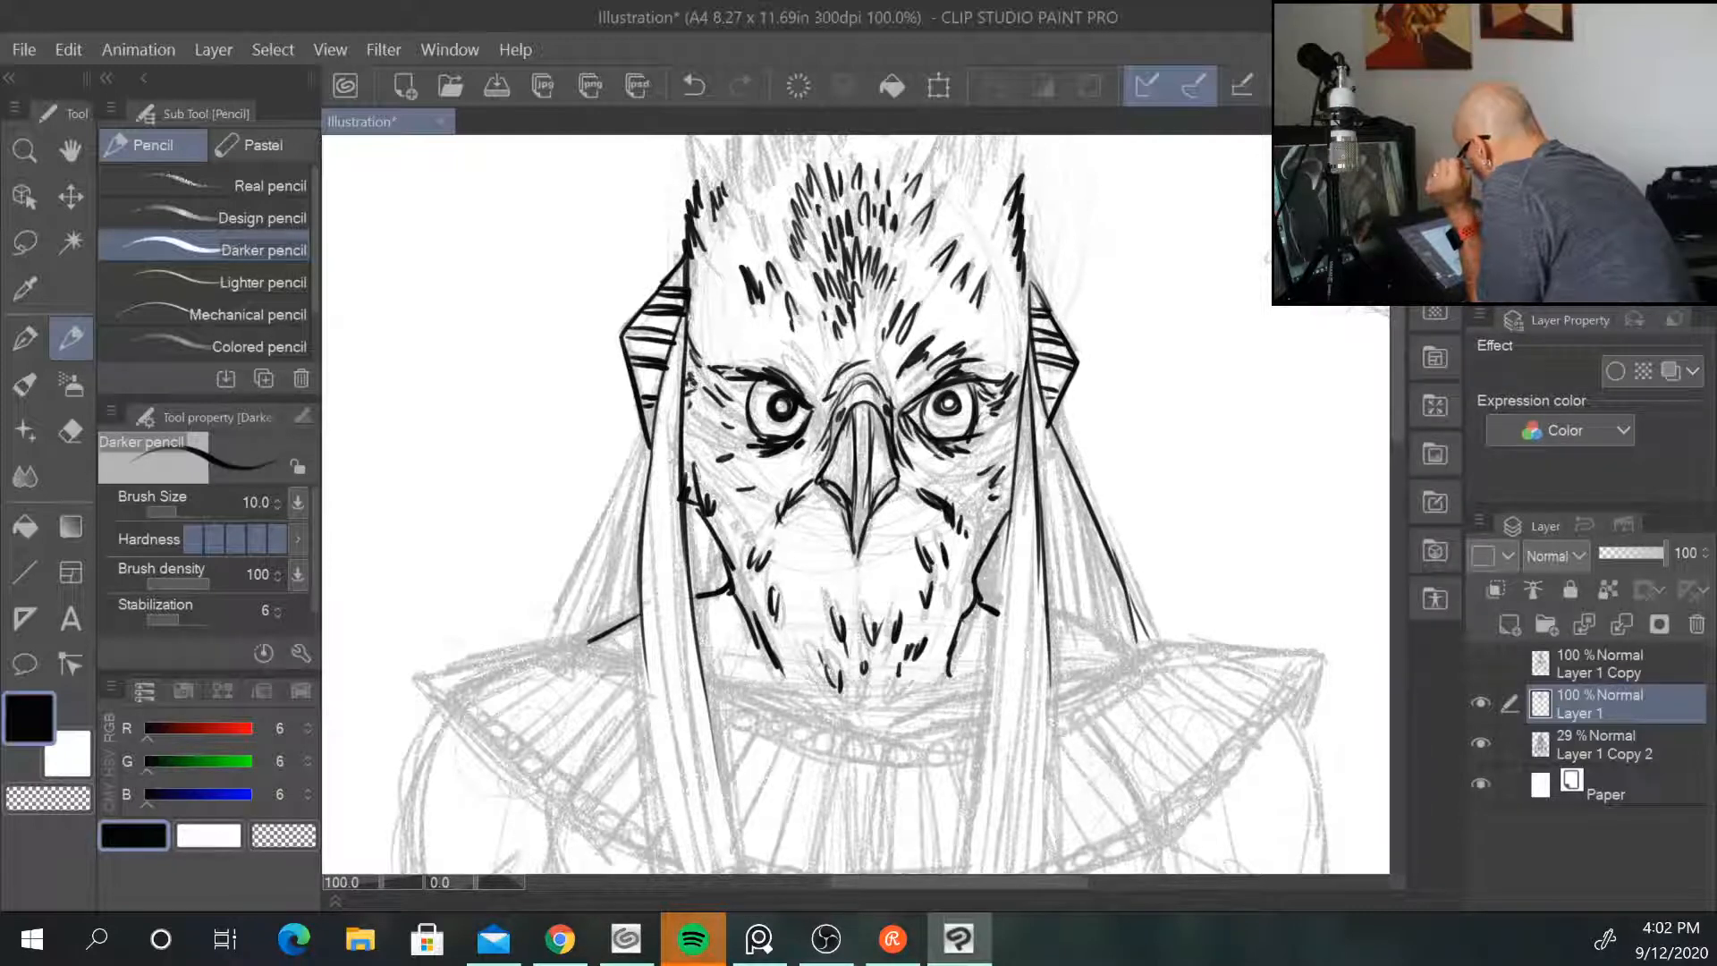
left_click_drag(1028, 345, 1011, 371)
left_click_drag(1007, 383, 989, 401)
left_click_drag(721, 384, 746, 395)
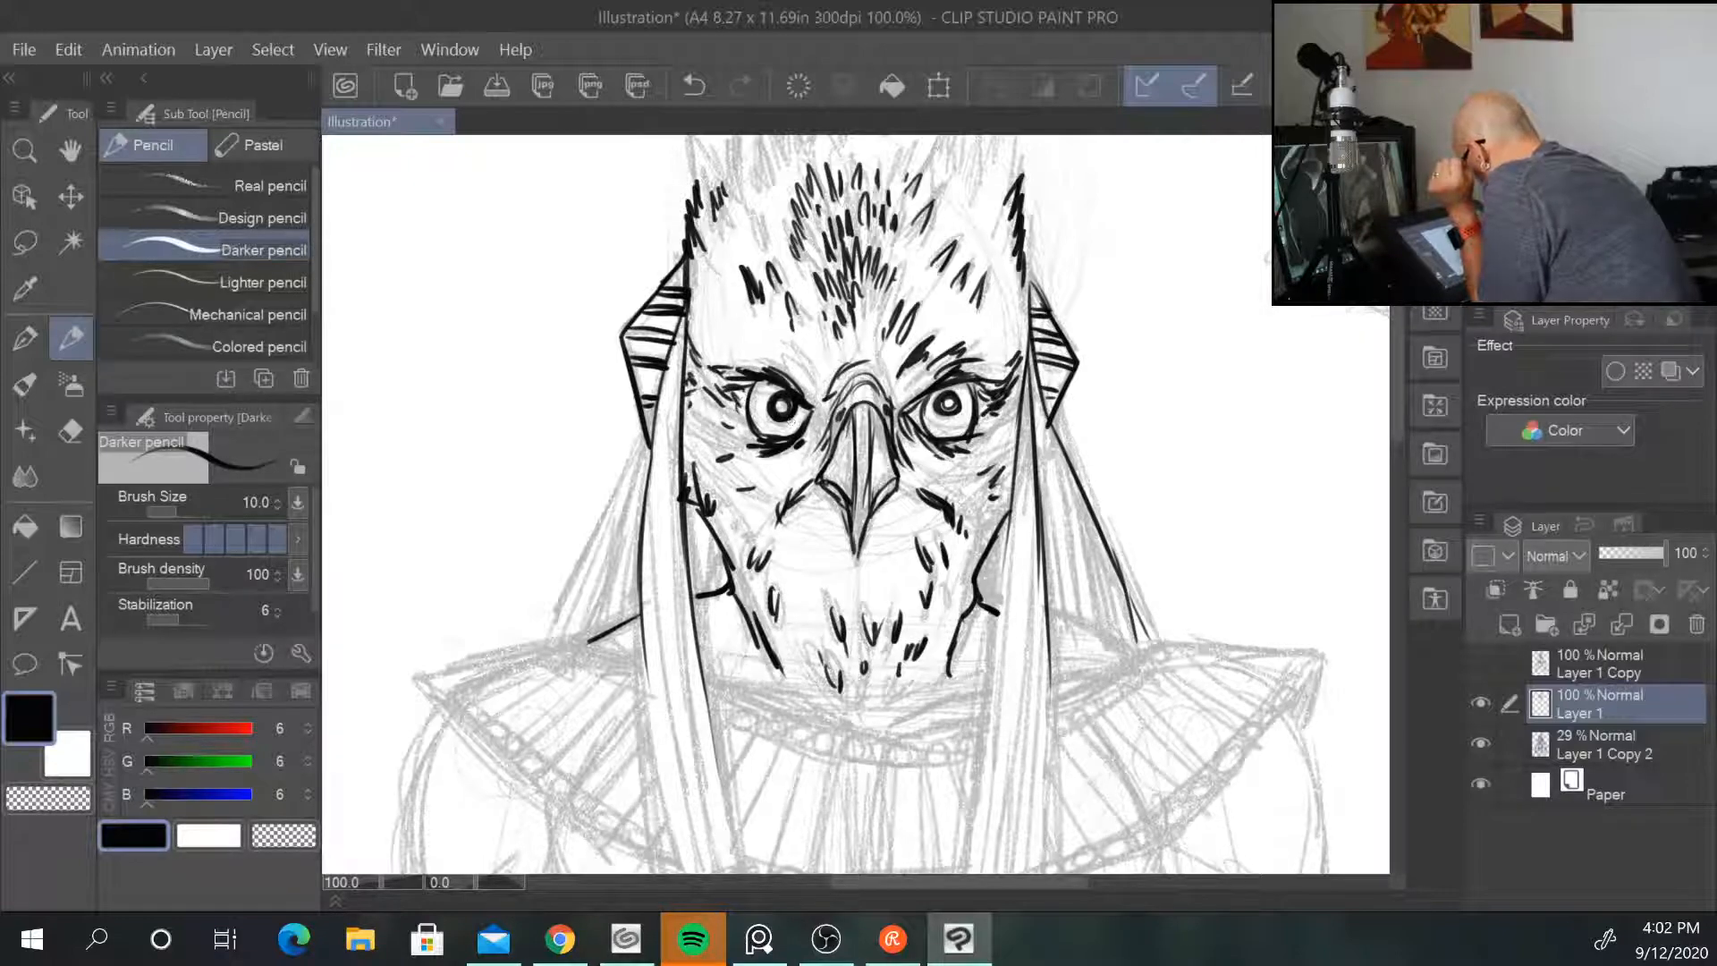
Step: Ink the first pointed crest feathers to the right of the head's centre, shading the inside of the tallest one
scroll(1017, 411, "down", 2)
scroll(1018, 412, "down", 1)
scroll(1018, 411, "up", 2)
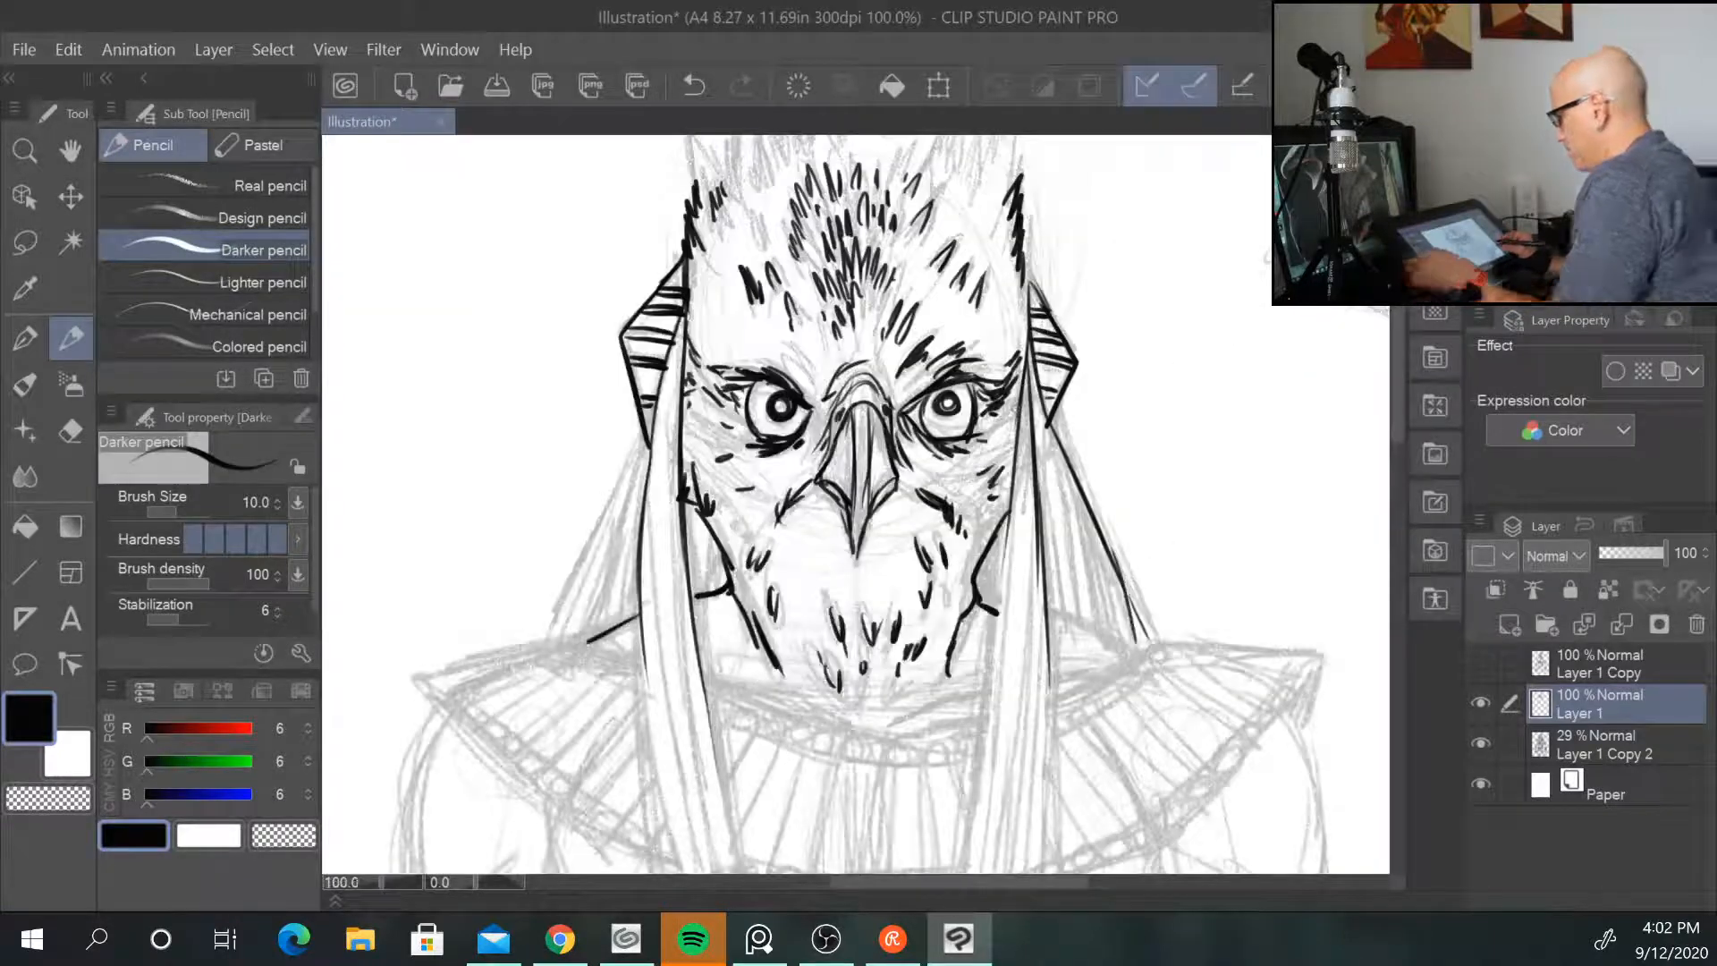
scroll(1068, 483, "up", 1)
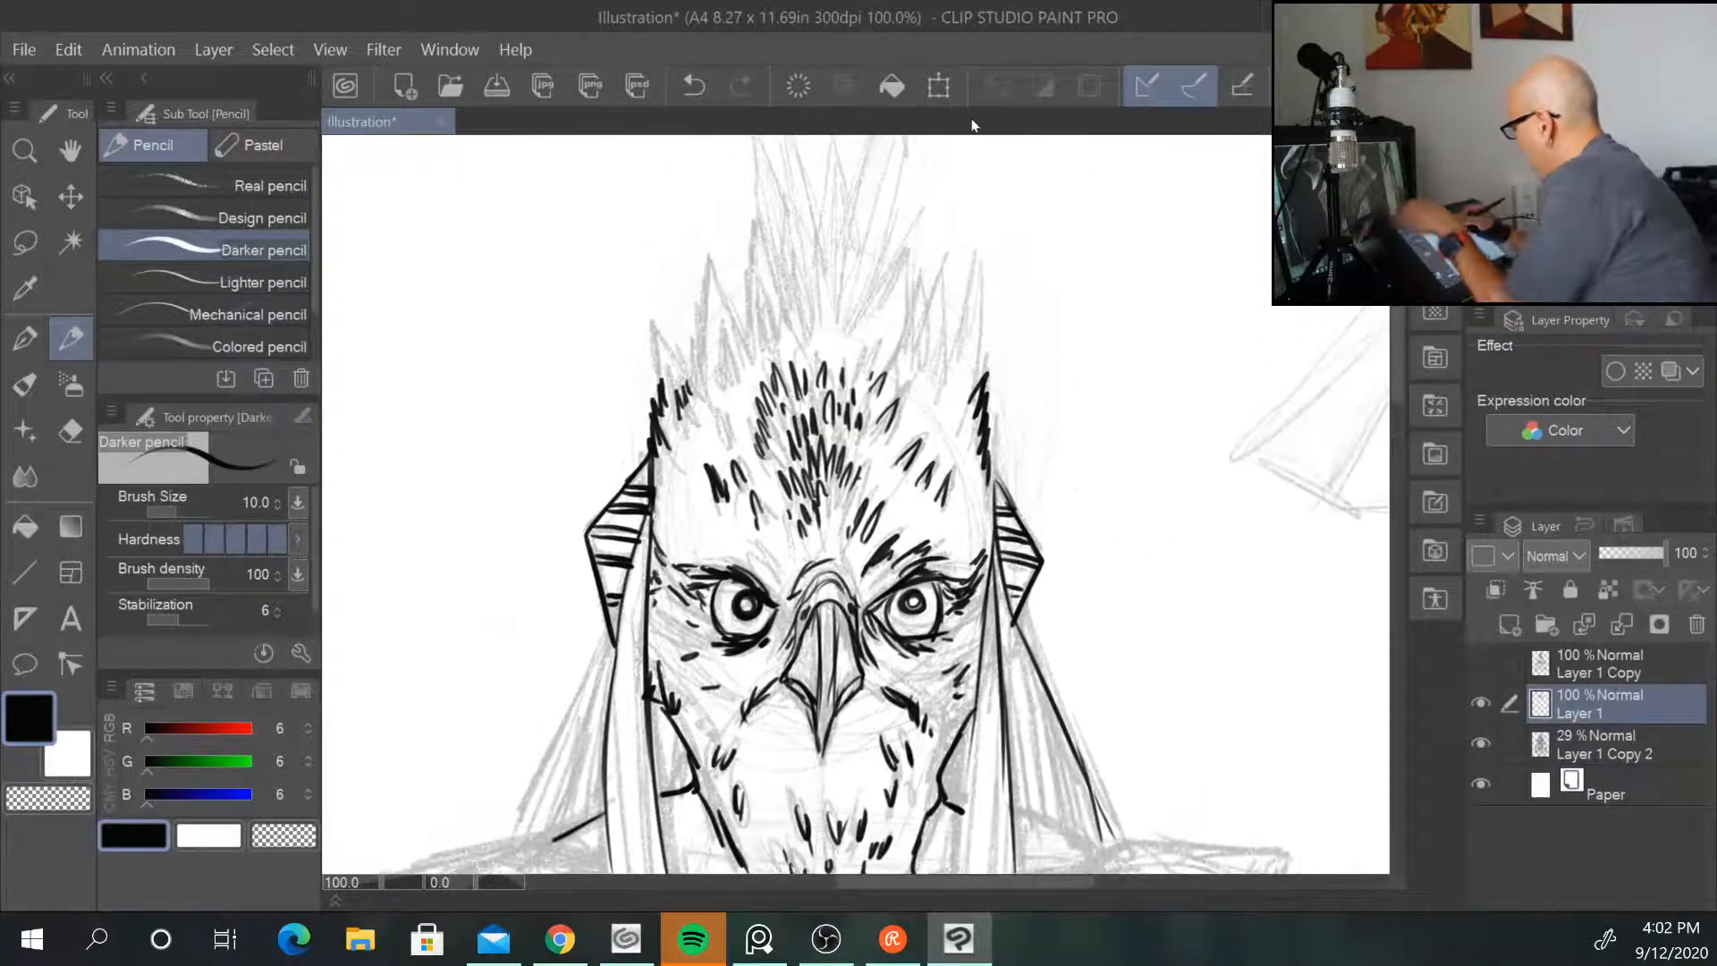
mouse_move(849, 383)
left_mouse_down()
mouse_move(871, 347)
mouse_move(871, 381)
left_mouse_up()
mouse_move(855, 328)
left_mouse_down()
mouse_move(905, 266)
mouse_move(885, 363)
left_mouse_up()
mouse_move(907, 266)
left_mouse_down()
mouse_move(903, 329)
mouse_move(921, 290)
left_mouse_up()
mouse_move(897, 357)
left_mouse_down()
mouse_move(923, 288)
mouse_move(896, 384)
mouse_move(928, 338)
mouse_move(903, 400)
left_mouse_up()
left_click_drag(921, 354, 900, 396)
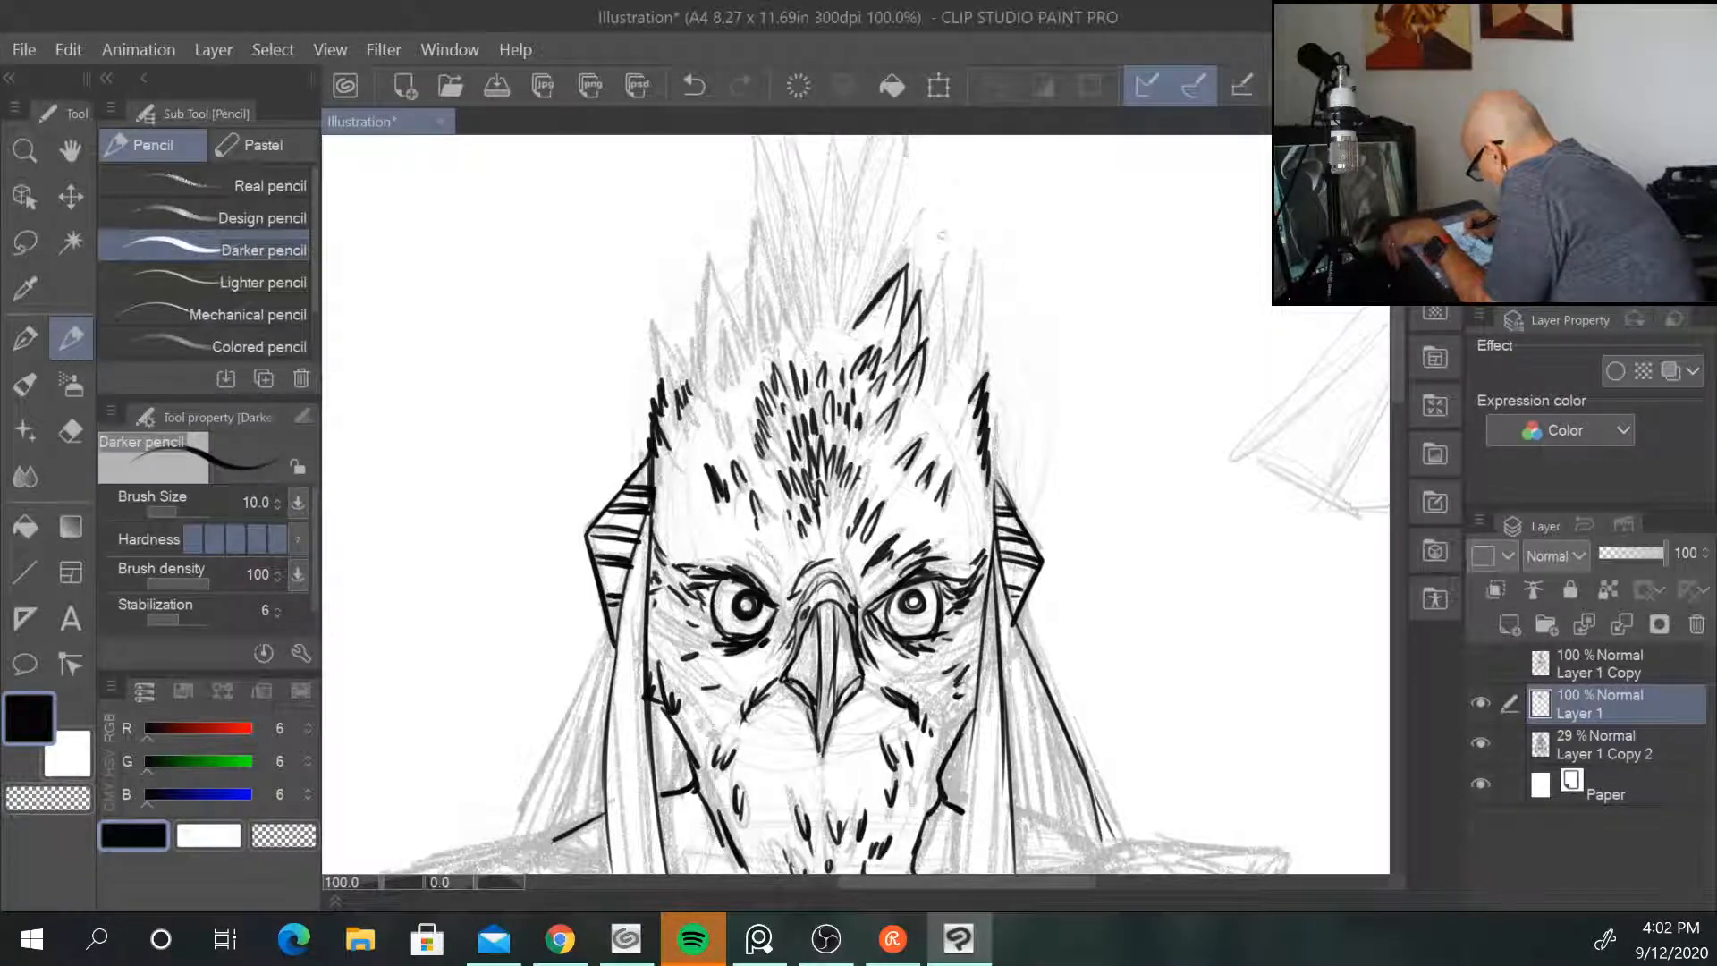
left_click_drag(853, 340, 898, 297)
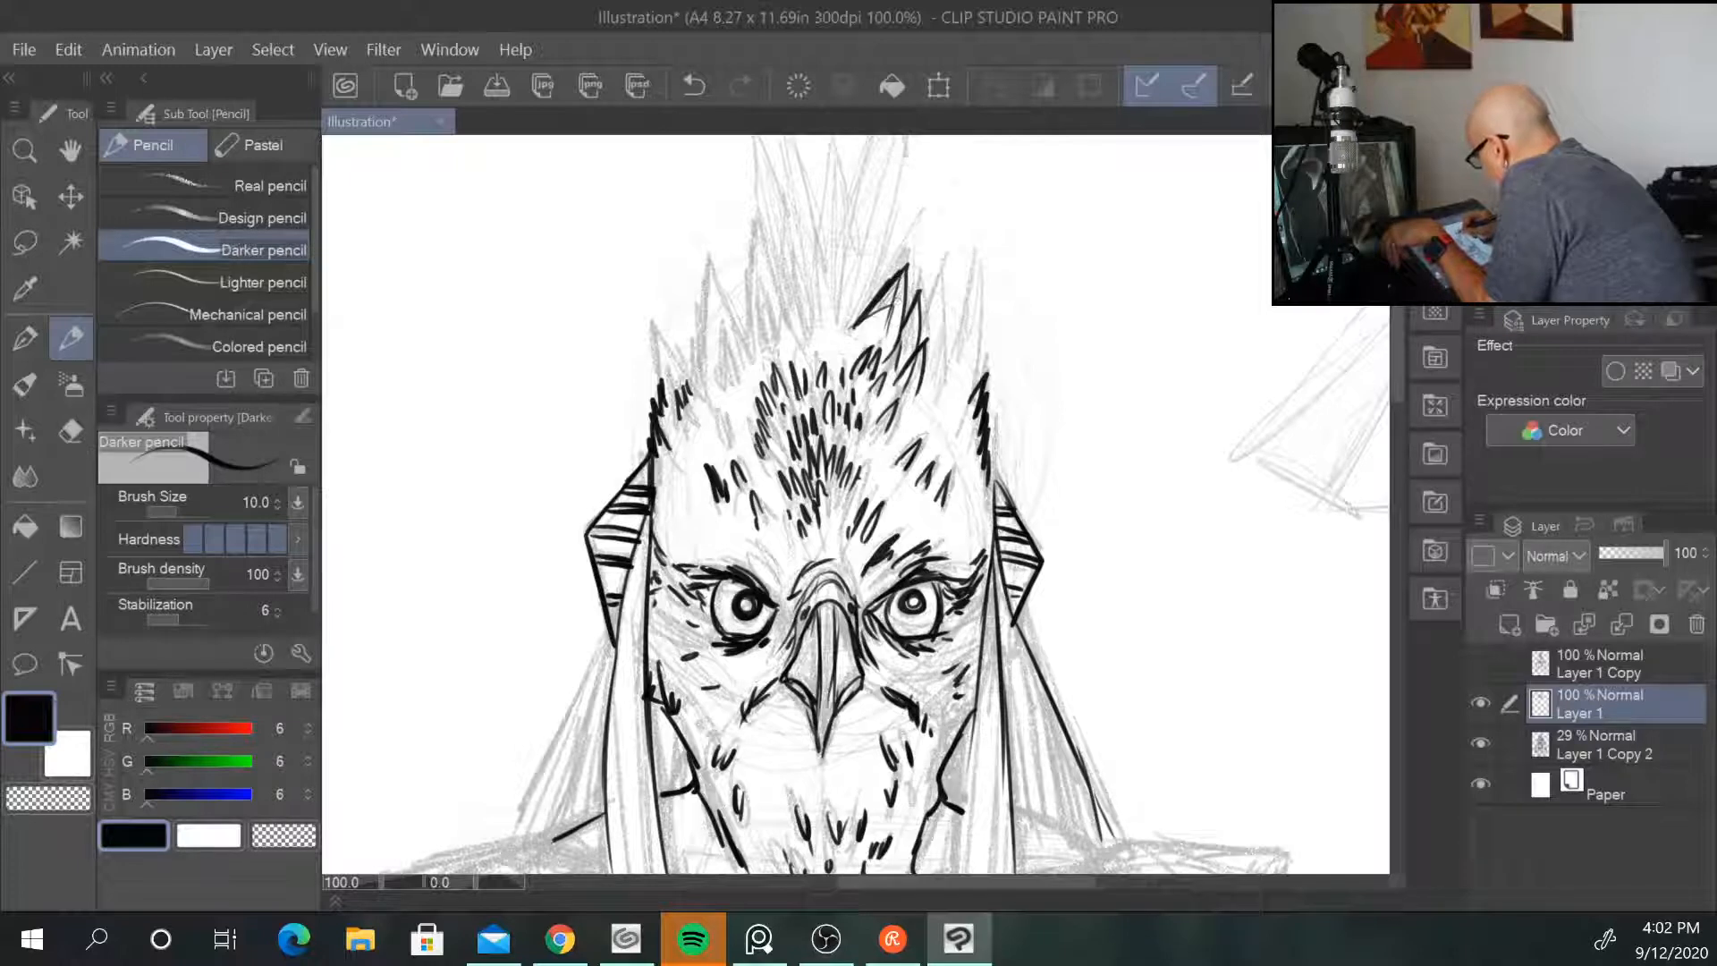
Step: Draw the row of pointed crest feathers along the upper right-hand edge of the head
left_click_drag(914, 295, 890, 352)
mouse_move(919, 305)
left_mouse_down()
mouse_move(900, 353)
mouse_move(919, 349)
left_mouse_up()
mouse_move(928, 352)
left_mouse_down()
mouse_move(918, 384)
mouse_move(942, 287)
mouse_move(932, 395)
left_mouse_up()
mouse_move(945, 302)
left_mouse_down()
mouse_move(939, 366)
mouse_move(955, 363)
left_mouse_up()
left_click_drag(989, 282, 964, 392)
left_click_drag(973, 331, 957, 422)
left_click_drag(988, 359, 946, 444)
left_click_drag(930, 385, 918, 409)
left_click_drag(943, 363, 921, 417)
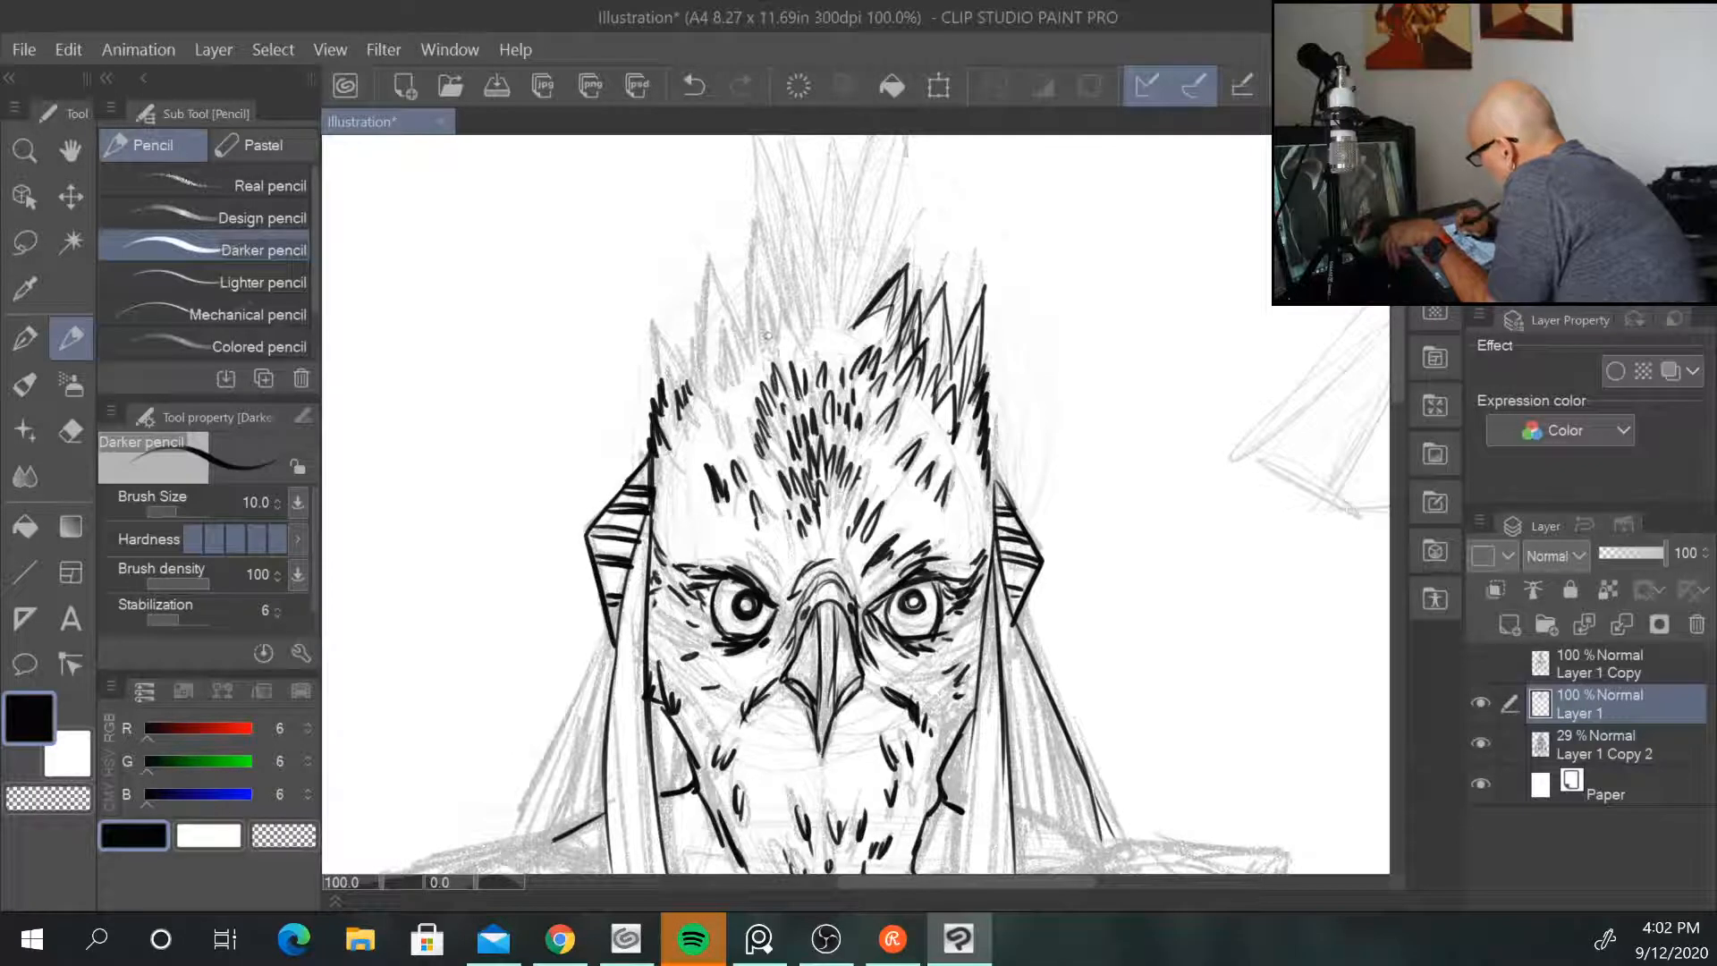
Step: Draw the row of pointed crest feathers along the upper left-hand edge of the head
mouse_move(712, 266)
left_mouse_down()
mouse_move(744, 338)
mouse_move(706, 365)
mouse_move(741, 384)
mouse_move(717, 410)
left_mouse_up()
mouse_move(756, 342)
left_mouse_down()
mouse_move(737, 371)
mouse_move(689, 356)
left_mouse_up()
left_click_drag(715, 332, 702, 390)
left_click_drag(707, 332, 678, 394)
left_click_drag(654, 322, 677, 383)
mouse_move(751, 256)
left_mouse_down()
mouse_move(742, 335)
mouse_move(749, 217)
mouse_move(780, 288)
left_mouse_up()
mouse_move(761, 267)
left_mouse_down()
mouse_move(791, 338)
mouse_move(765, 301)
mouse_move(764, 341)
left_mouse_up()
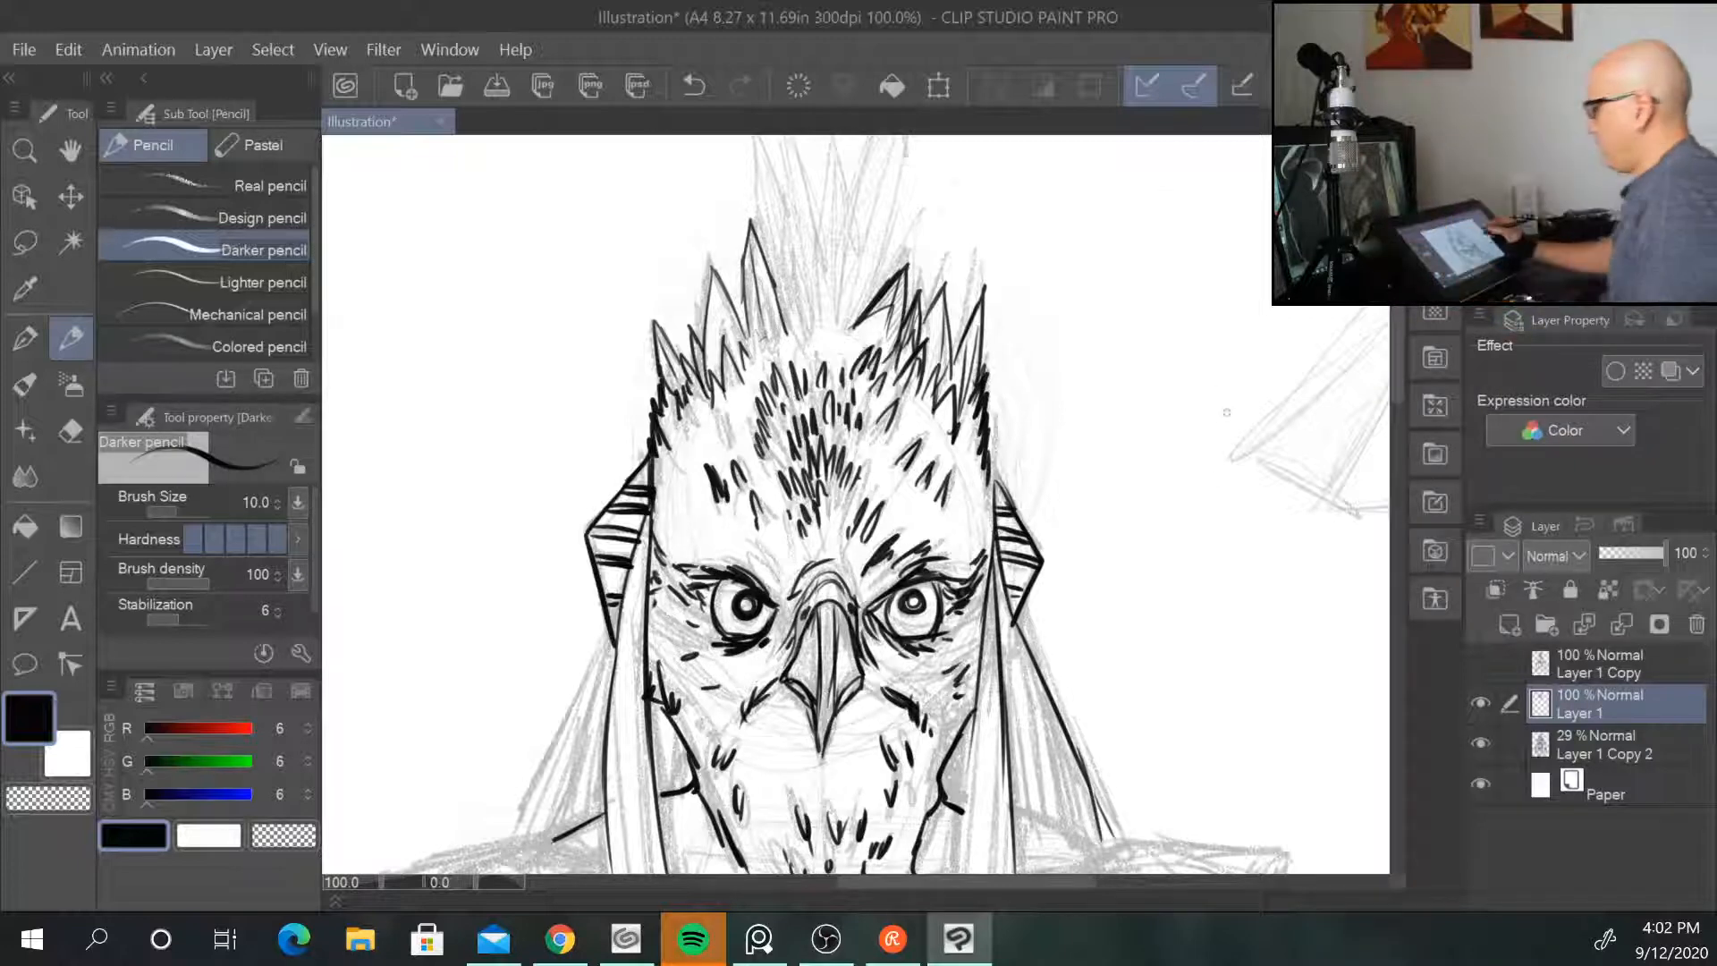
Step: Ink the tall central crest feathers over the sketch, with shorter strokes around their base
left_click_drag(1175, 474, 1150, 647)
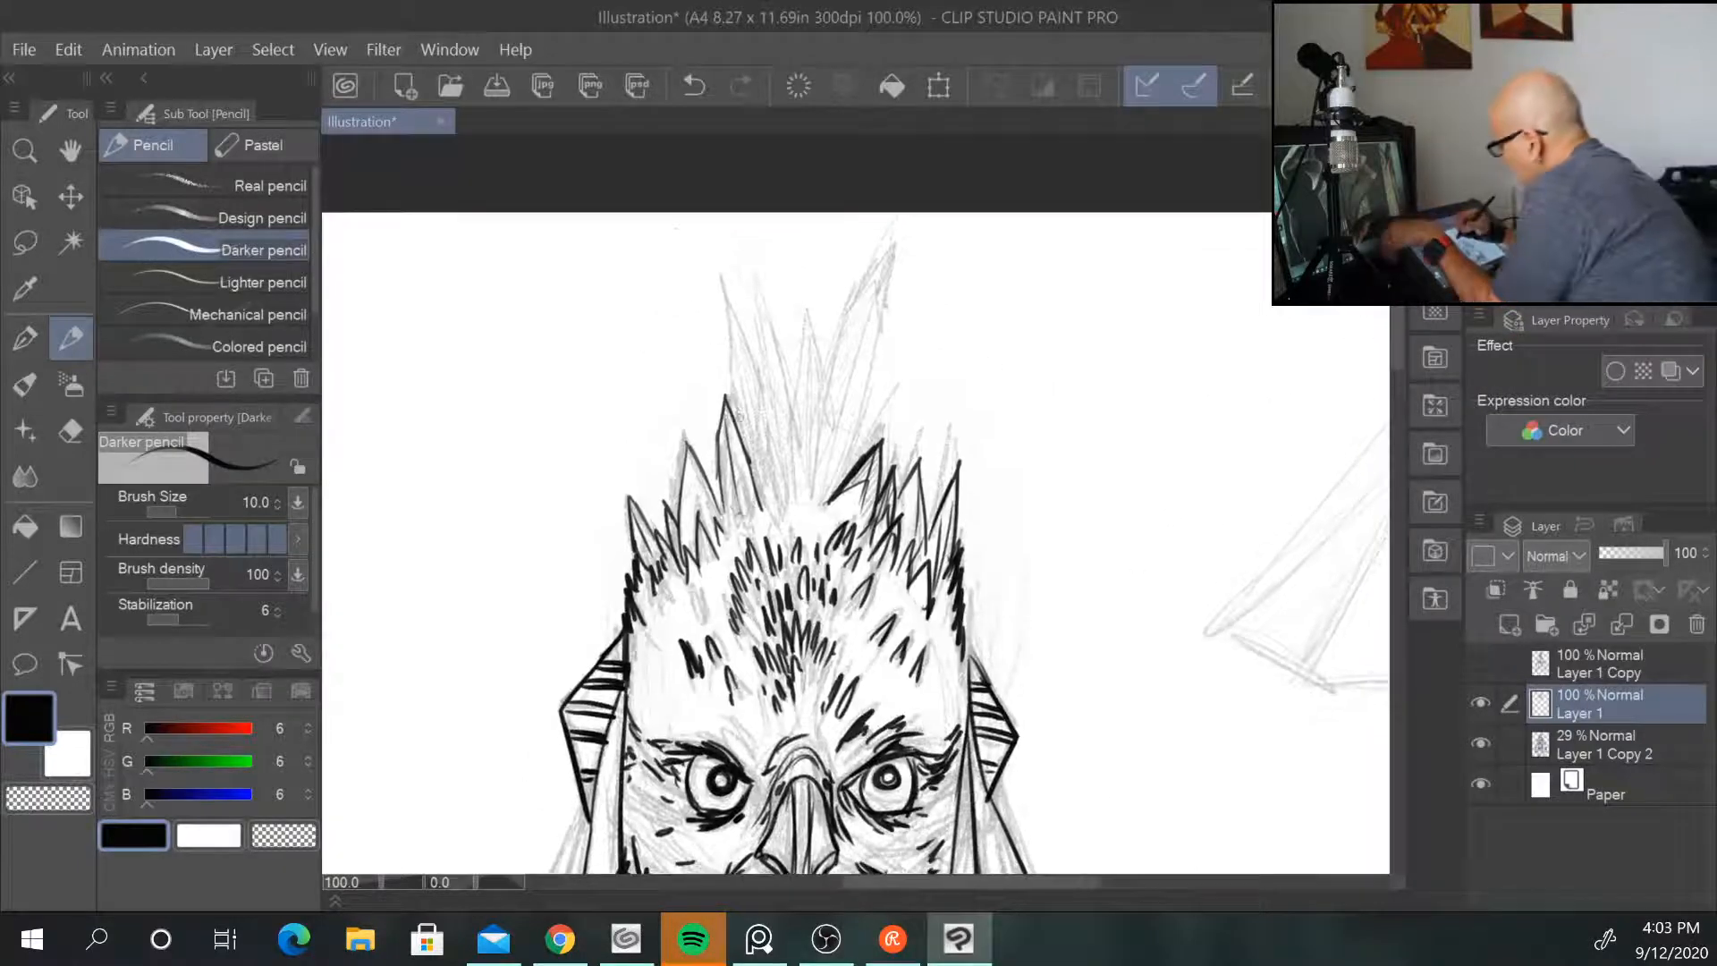
left_click_drag(730, 393, 720, 270)
mouse_move(720, 271)
left_mouse_down()
mouse_move(755, 360)
mouse_move(764, 478)
mouse_move(760, 331)
mouse_move(785, 359)
mouse_move(791, 483)
left_mouse_up()
mouse_move(771, 444)
left_mouse_down()
mouse_move(786, 499)
mouse_move(754, 460)
mouse_move(768, 520)
left_mouse_up()
mouse_move(789, 416)
left_mouse_down()
mouse_move(796, 338)
mouse_move(817, 365)
mouse_move(803, 503)
left_mouse_up()
left_click_drag(809, 366, 800, 496)
mouse_move(817, 402)
left_mouse_down()
mouse_move(858, 281)
mouse_move(901, 242)
mouse_move(811, 502)
left_mouse_up()
mouse_move(862, 426)
left_mouse_down()
mouse_move(828, 489)
mouse_move(847, 454)
left_mouse_up()
left_click_drag(892, 413, 820, 500)
left_click_drag(898, 364, 860, 435)
left_click_drag(883, 284, 809, 484)
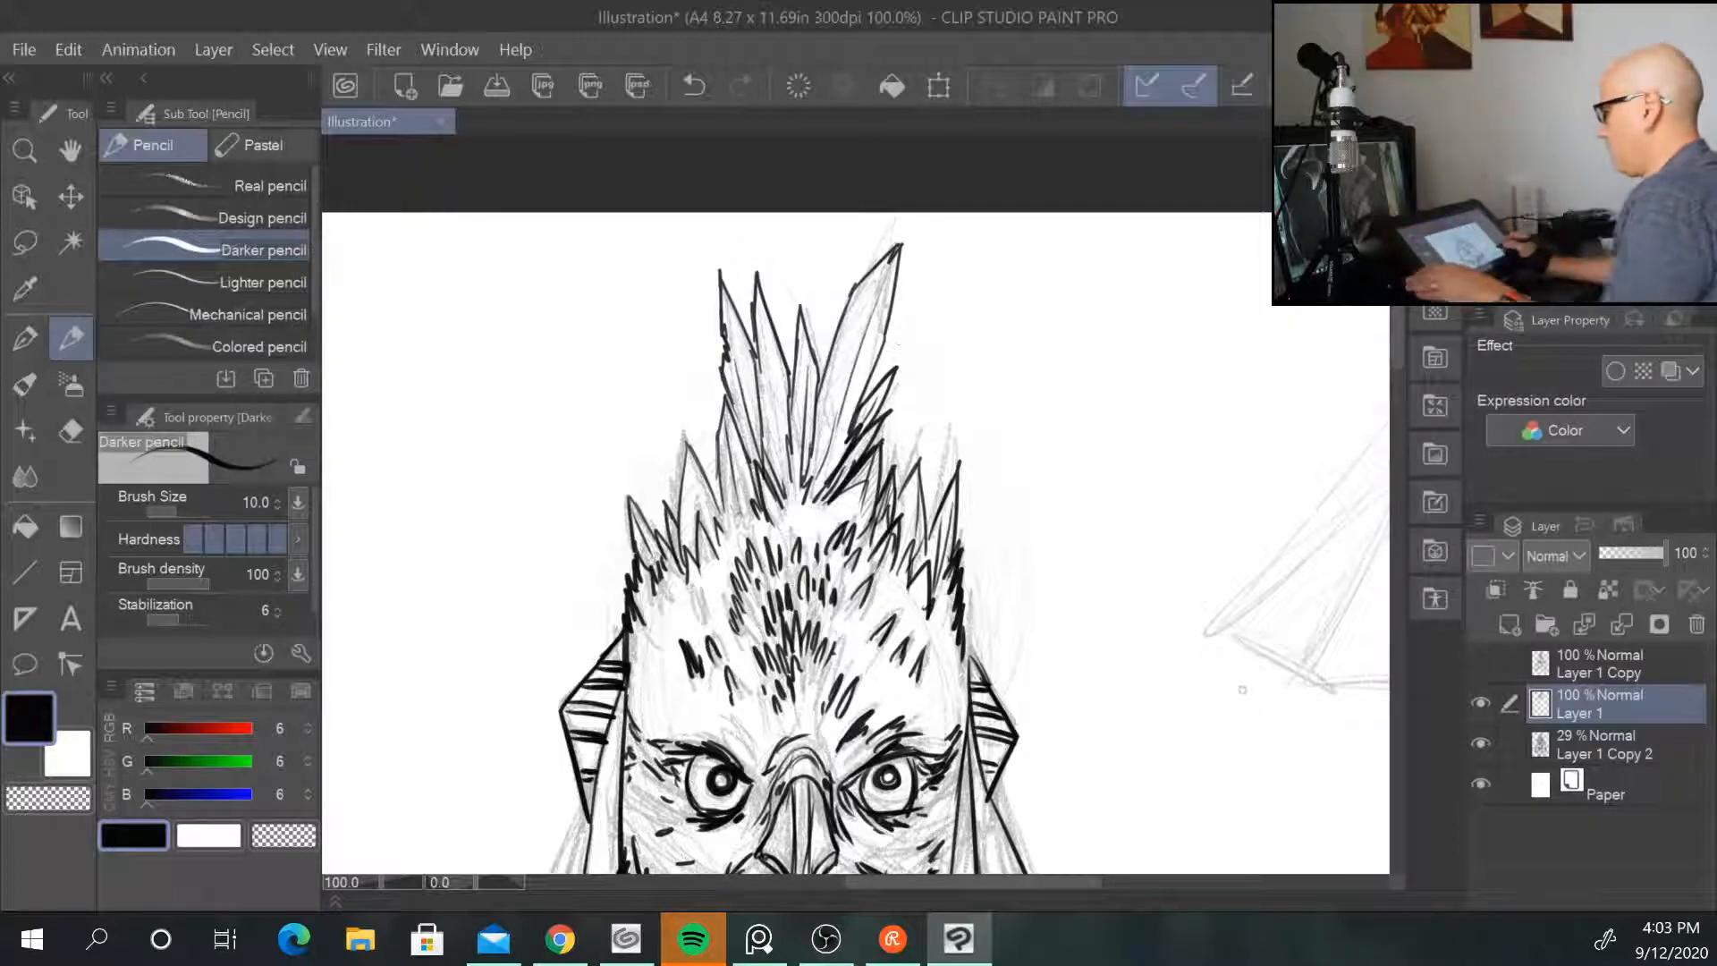
Step: Extend the left-hand headdress strap over the chest and finish its end with a band and three round beads
left_click_drag(1208, 778, 1184, 273)
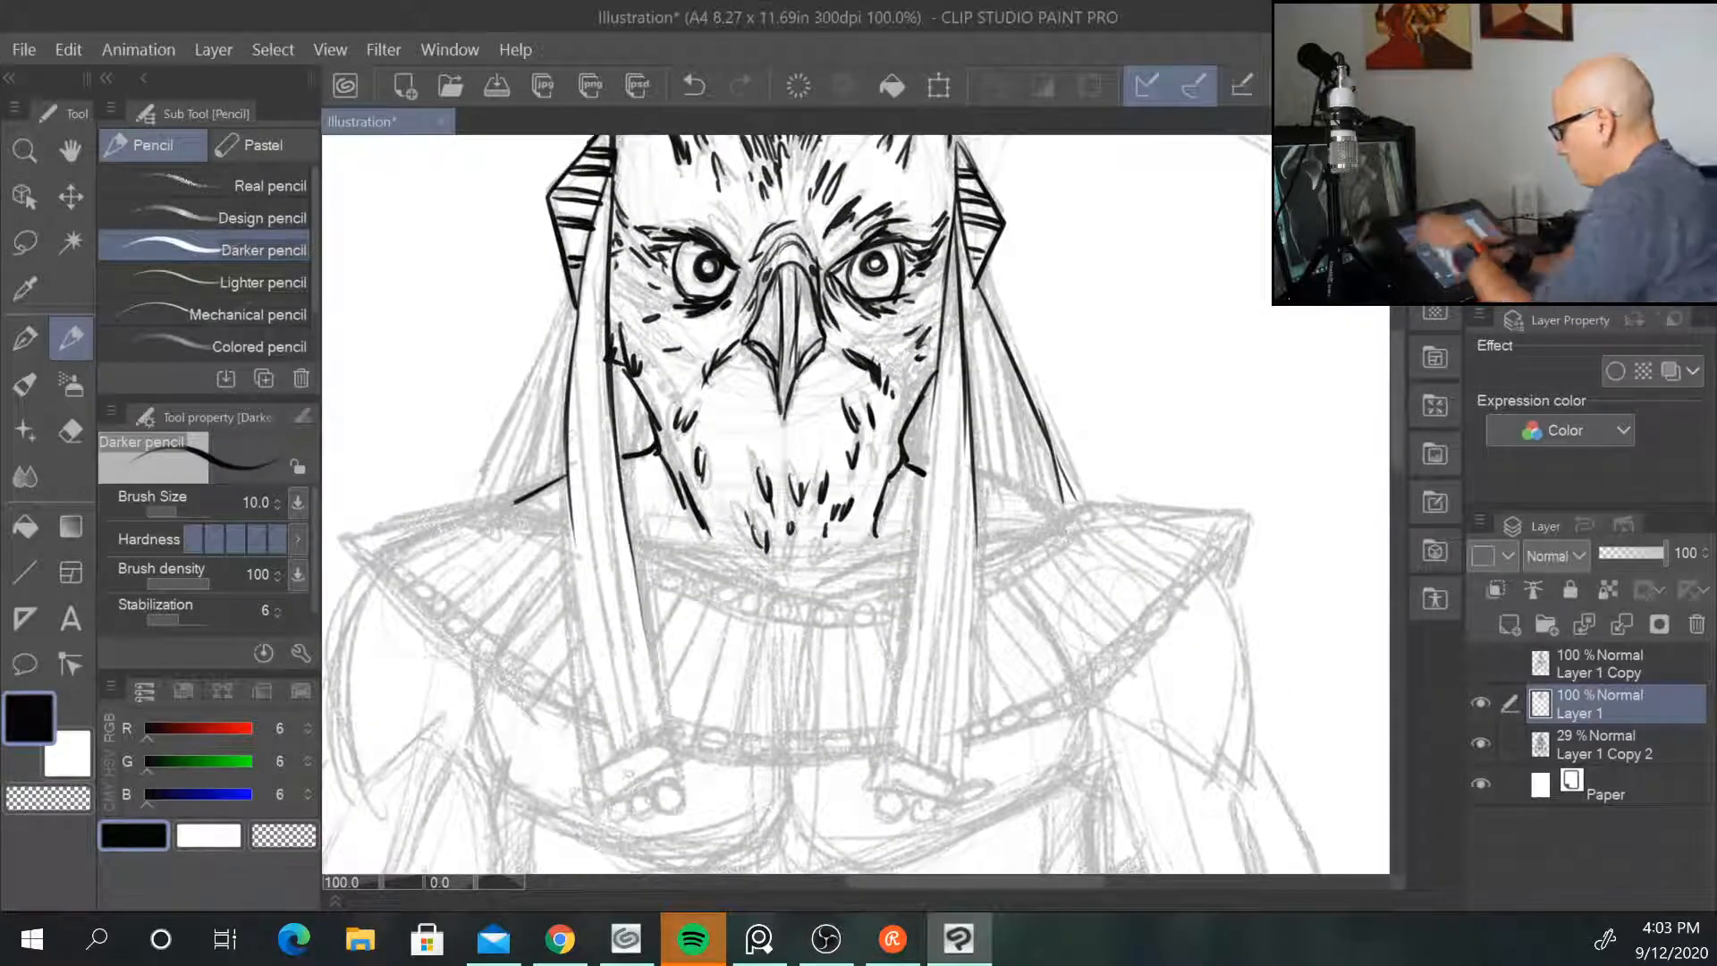
mouse_move(561, 501)
left_mouse_down()
mouse_move(595, 778)
mouse_move(668, 735)
mouse_move(588, 744)
left_mouse_up()
left_click_drag(582, 715, 591, 779)
mouse_move(591, 780)
left_mouse_down()
mouse_move(671, 735)
mouse_move(599, 808)
left_mouse_up()
left_click_drag(598, 808, 678, 761)
left_click_drag(670, 735, 677, 763)
mouse_move(601, 804)
left_mouse_down()
mouse_move(670, 765)
mouse_move(625, 808)
mouse_move(651, 799)
mouse_move(671, 770)
left_mouse_up()
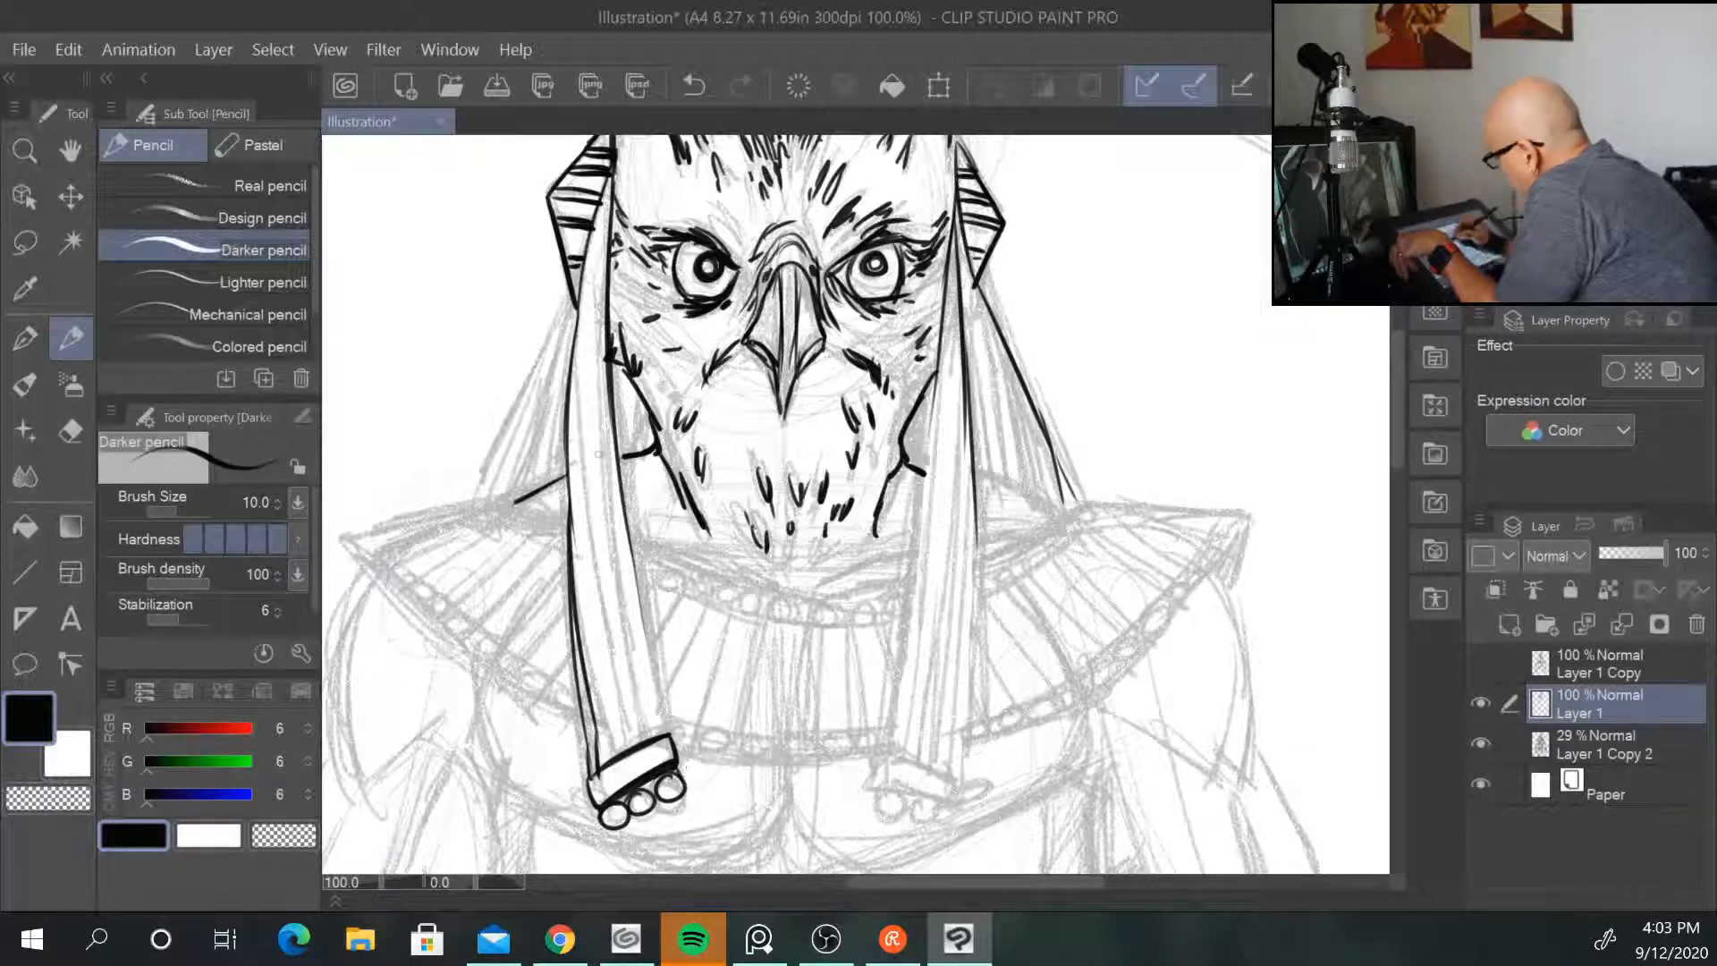
Step: Draw the inner edge and long pleat lines down the left-hand headdress strap to its end band
mouse_move(596, 238)
left_mouse_down()
mouse_move(596, 566)
mouse_move(643, 702)
left_mouse_up()
left_click_drag(623, 615, 658, 744)
left_click_drag(580, 353, 637, 756)
left_click_drag(573, 565, 620, 758)
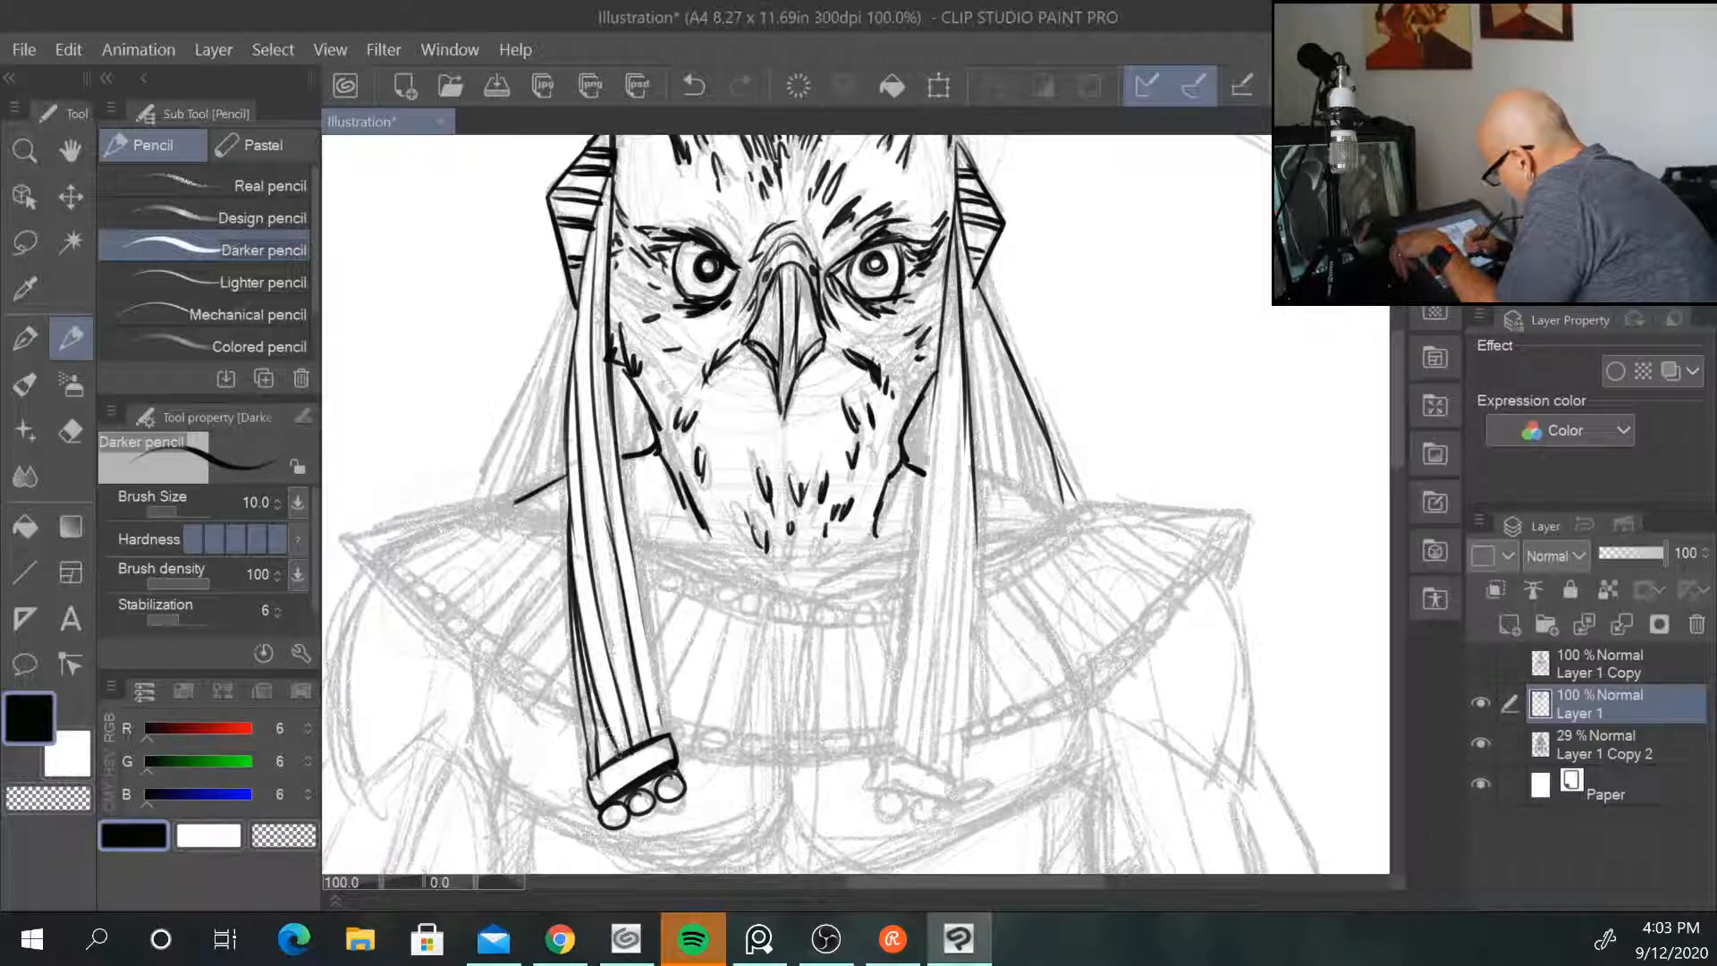
left_click_drag(579, 703, 591, 773)
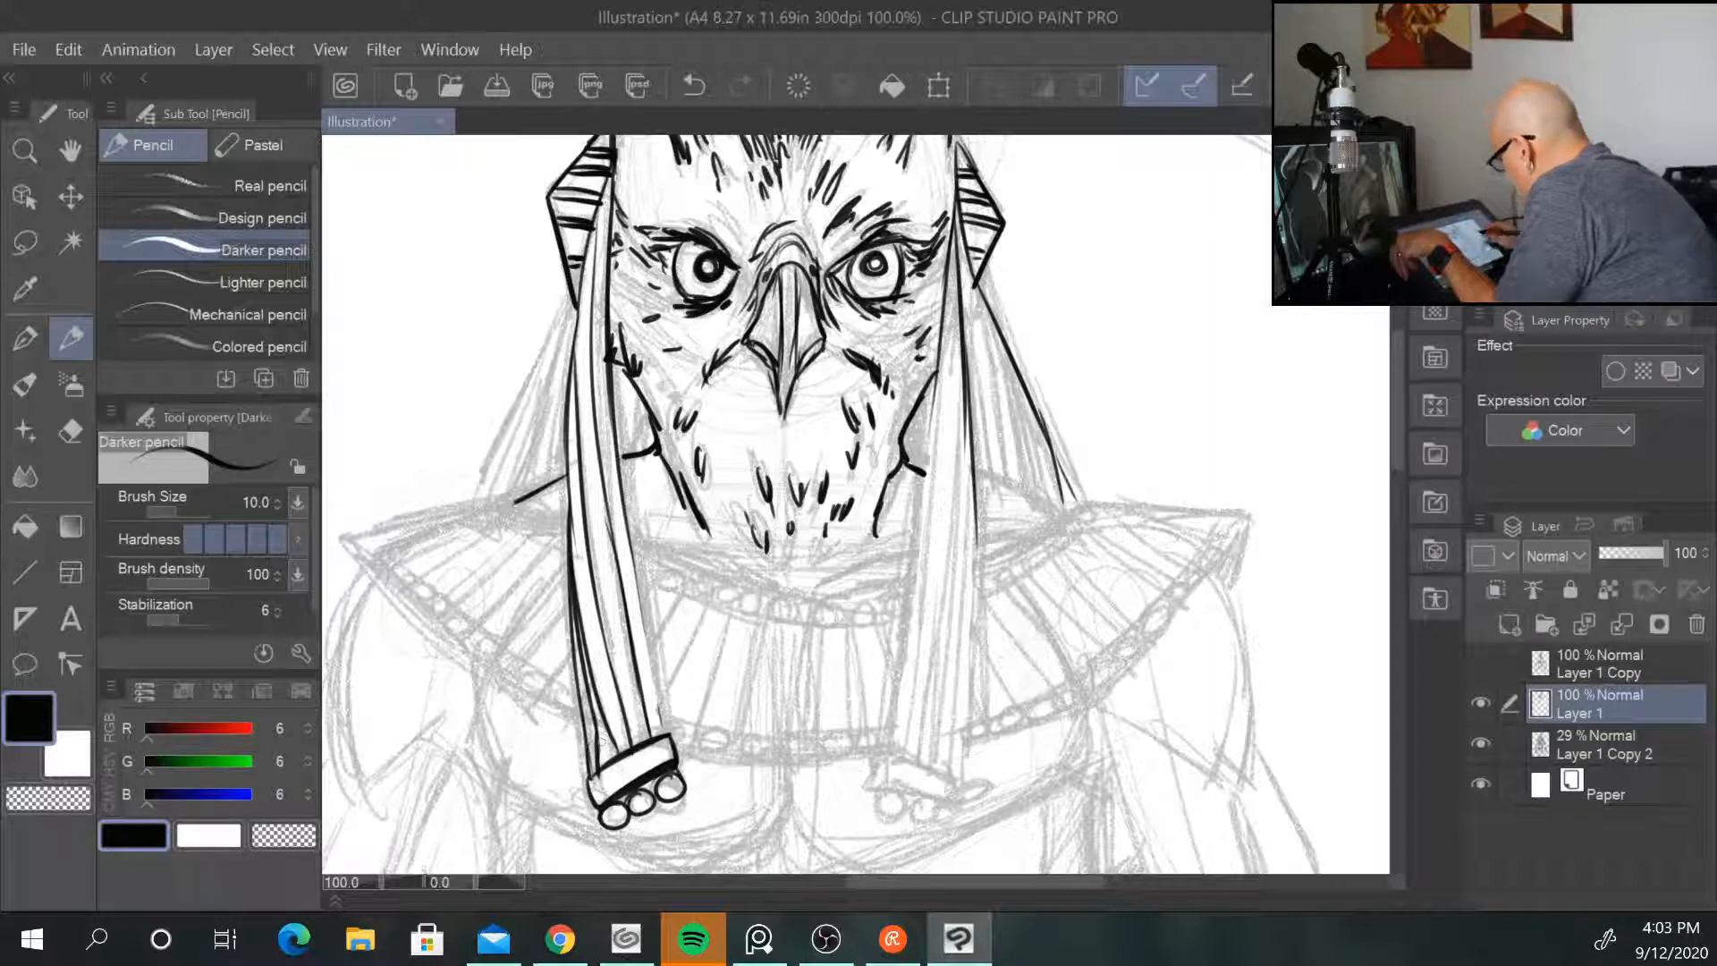
Step: Ink the right-hand headdress strap with long pleat lines, an end band and three round beads
left_click_drag(941, 386, 885, 755)
mouse_move(964, 324)
left_mouse_down()
mouse_move(902, 767)
mouse_move(954, 791)
mouse_move(879, 783)
mouse_move(957, 812)
left_mouse_up()
left_click_drag(967, 452, 955, 787)
left_click_drag(973, 425, 922, 758)
mouse_move(970, 555)
left_mouse_down()
mouse_move(929, 807)
mouse_move(955, 823)
left_mouse_up()
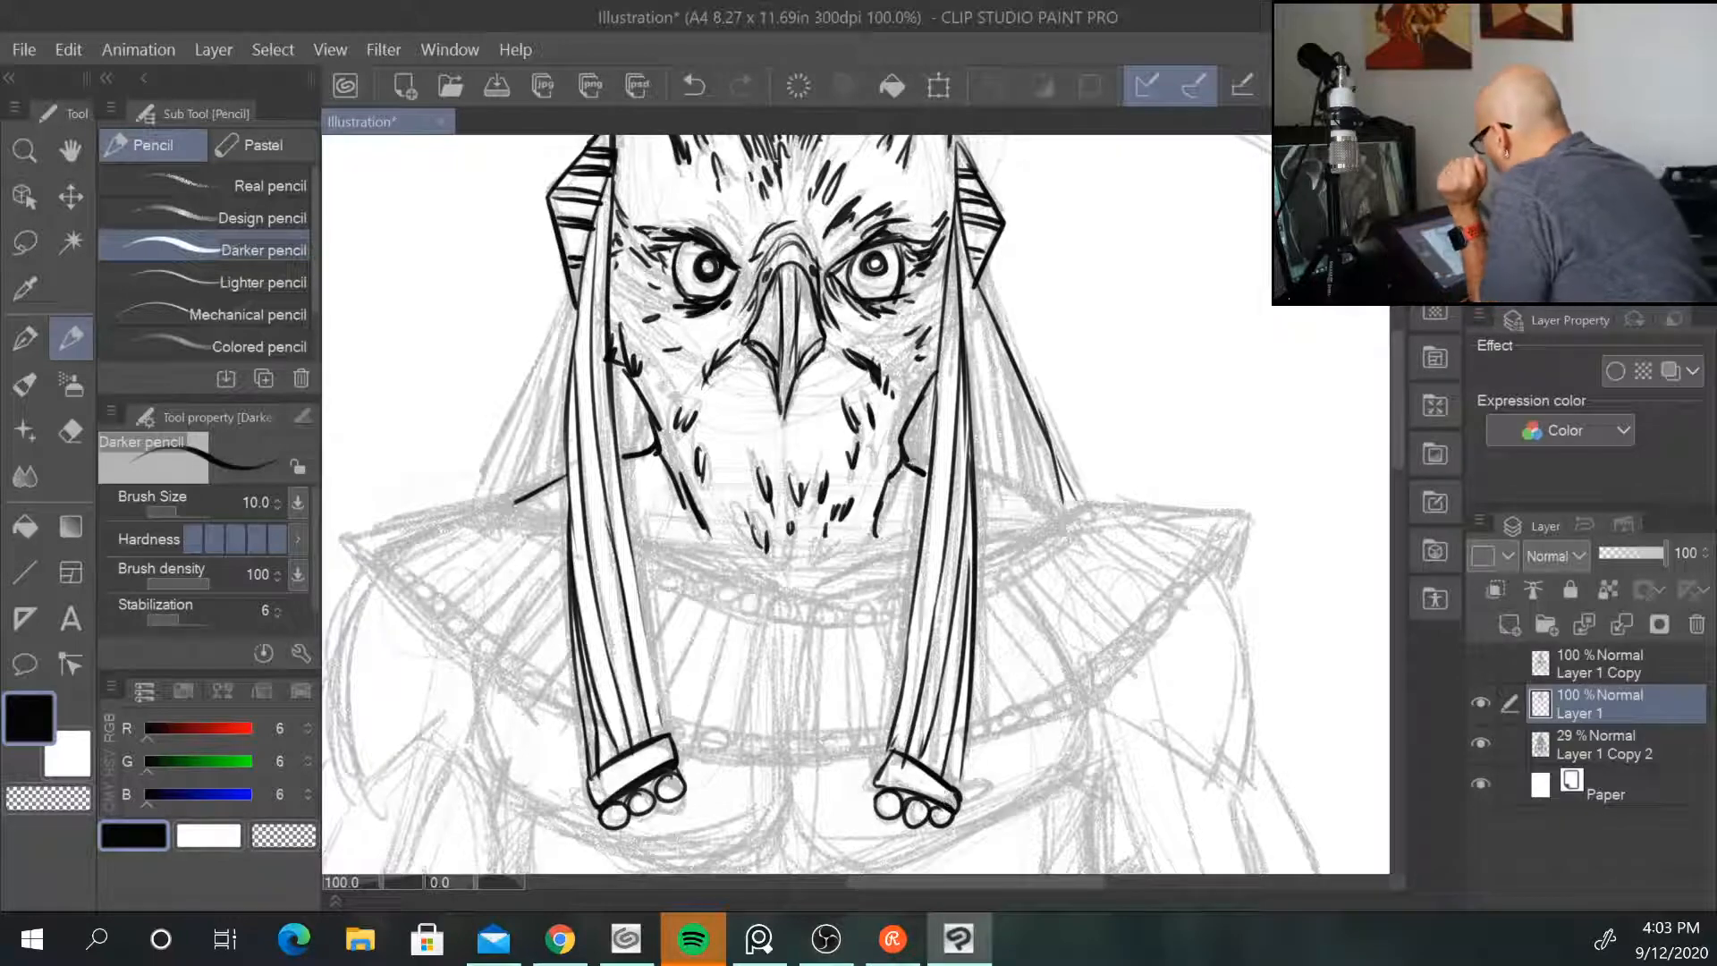
Step: Draw the right-hand shoulder line and the collar's curved neckline, and add small feather marks at the chin
left_click_drag(975, 469, 1062, 518)
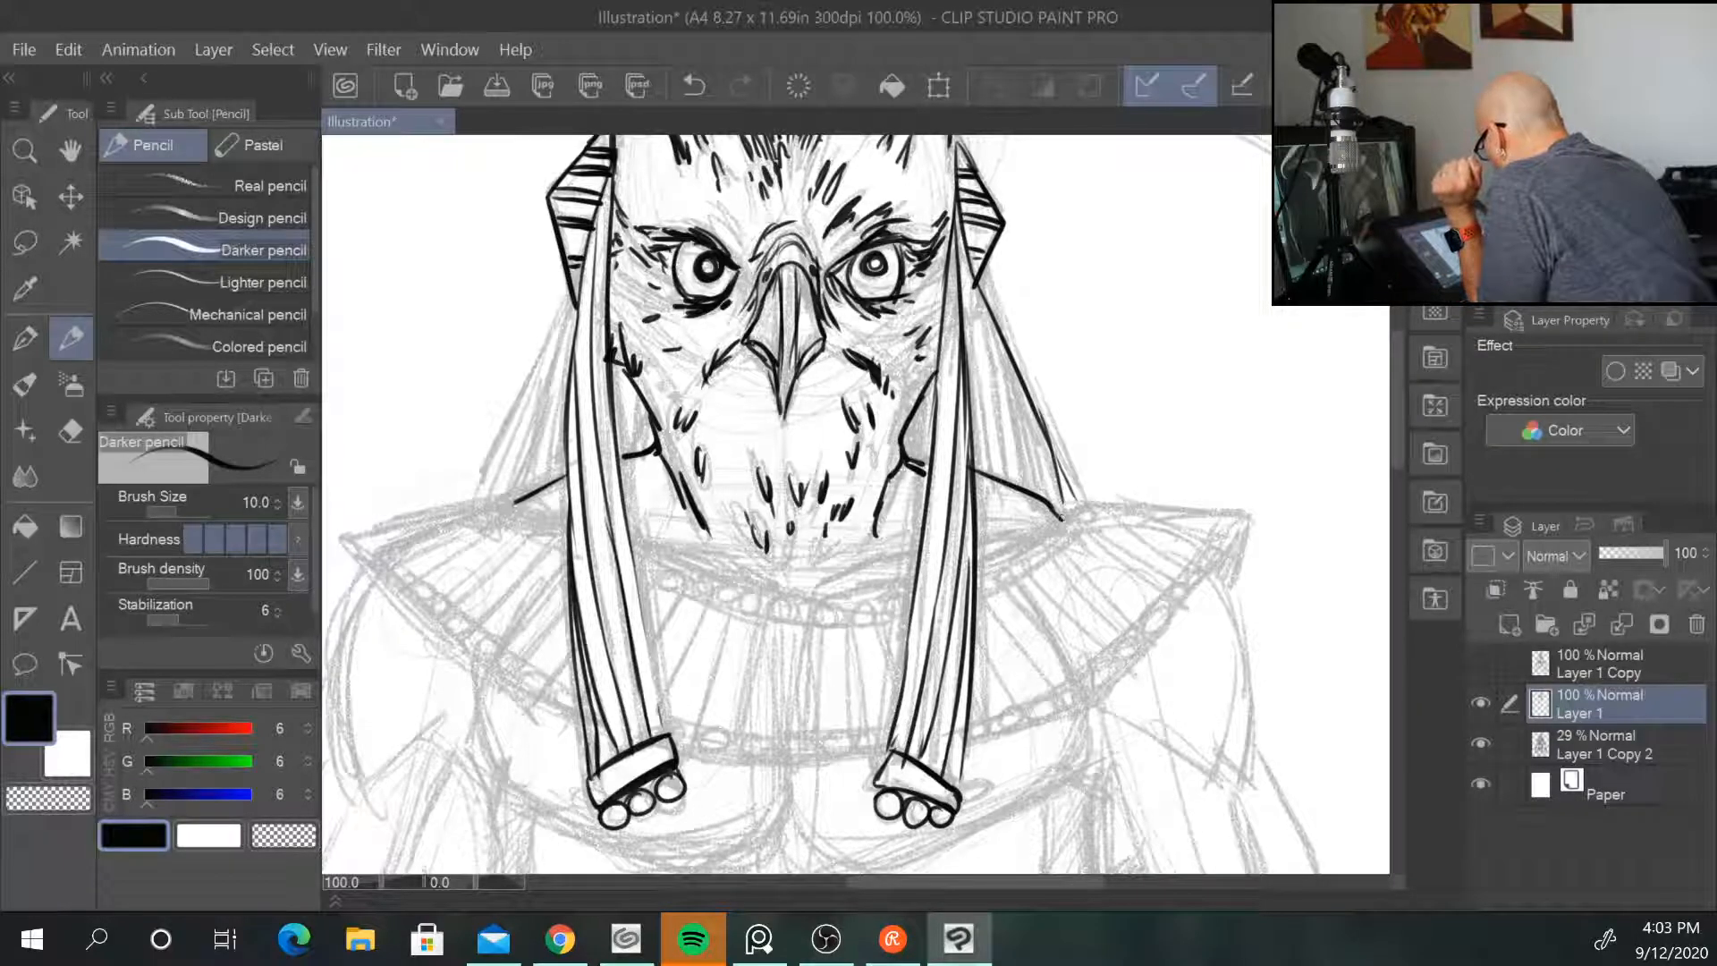
mouse_move(639, 541)
left_mouse_down()
mouse_move(796, 589)
mouse_move(739, 569)
mouse_move(890, 587)
left_mouse_up()
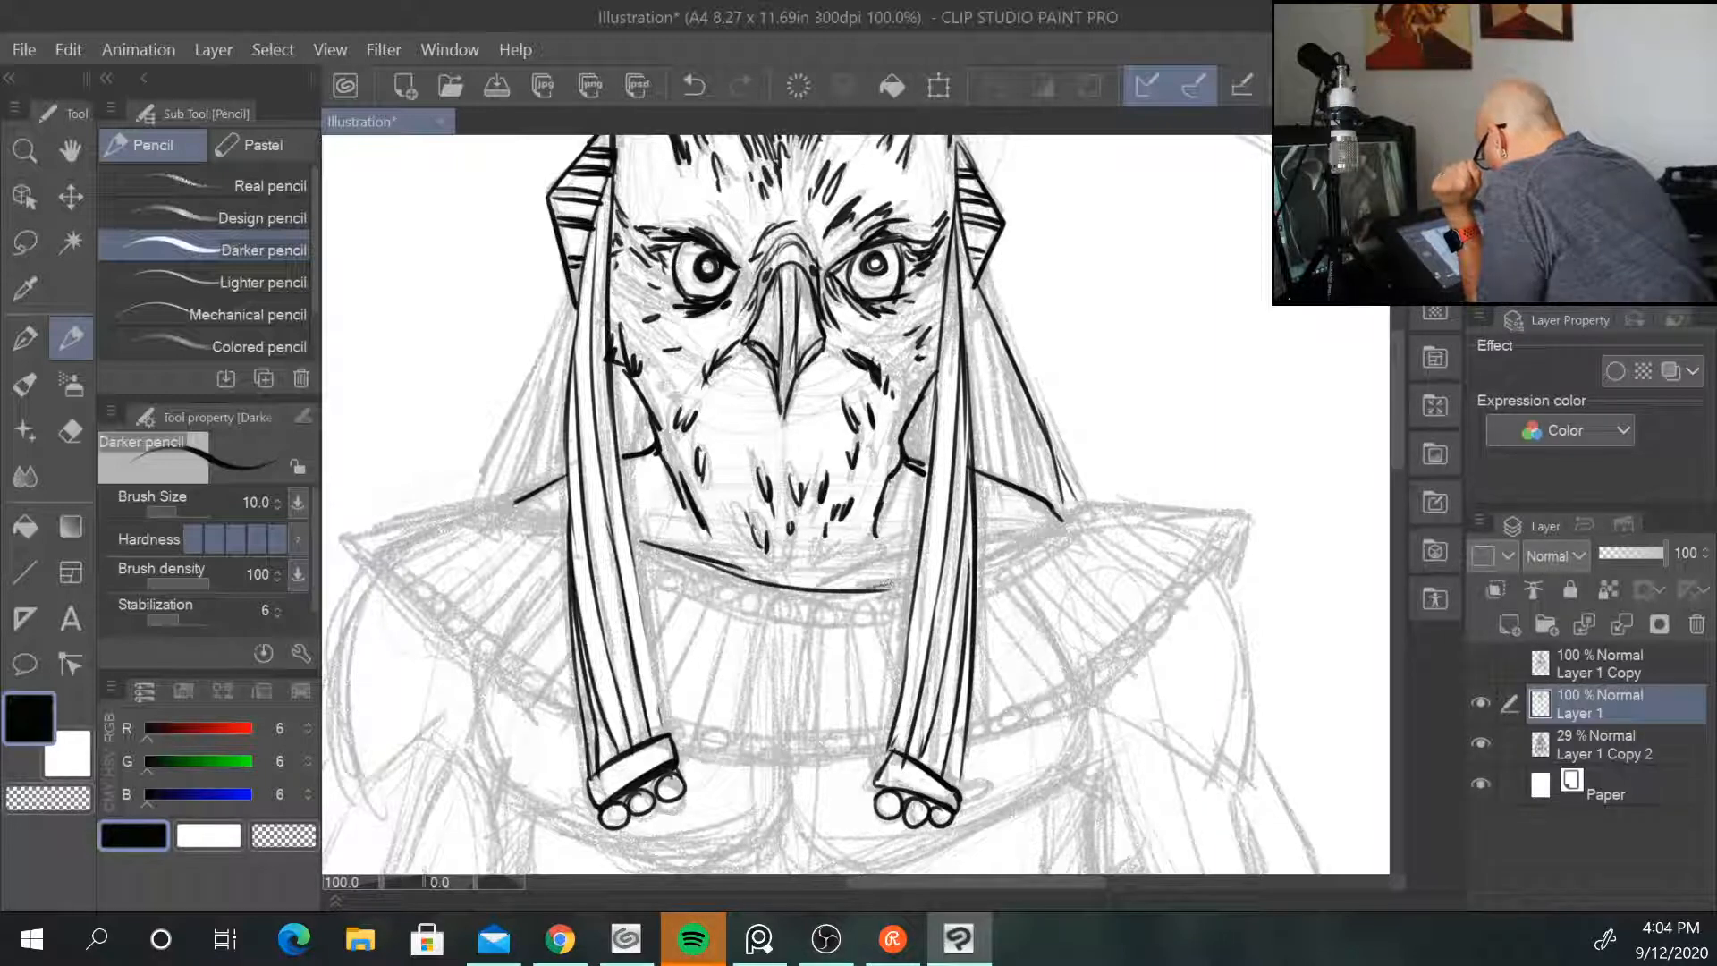
mouse_move(667, 547)
left_mouse_down()
mouse_move(758, 572)
mouse_move(915, 554)
left_mouse_up()
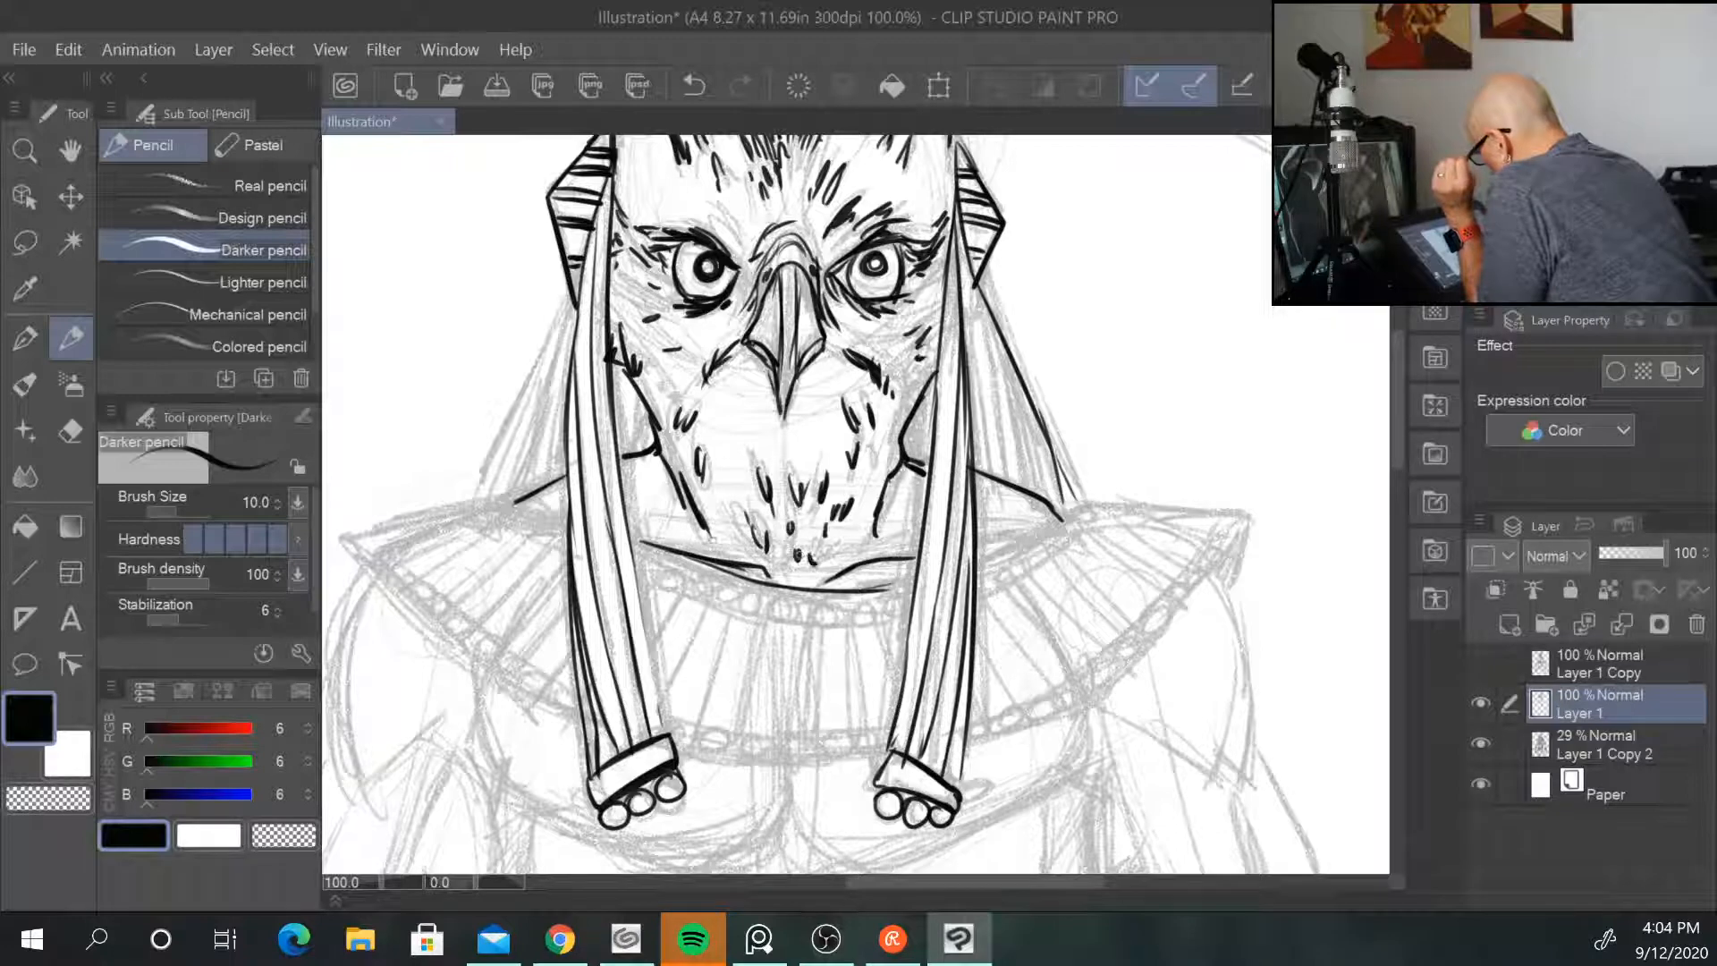
left_click_drag(732, 535, 744, 558)
left_click_drag(869, 539, 853, 553)
Step: Outline the wide collar from both shoulder points along its lower curve, leaving gaps behind the headdress straps
left_click_drag(517, 502, 554, 517)
mouse_move(981, 559)
left_mouse_down()
mouse_move(1049, 518)
mouse_move(1249, 514)
mouse_move(1171, 626)
mouse_move(1109, 678)
mouse_move(956, 747)
left_mouse_up()
mouse_move(518, 498)
left_mouse_down()
mouse_move(342, 537)
mouse_move(518, 694)
mouse_move(717, 755)
mouse_move(881, 759)
left_mouse_up()
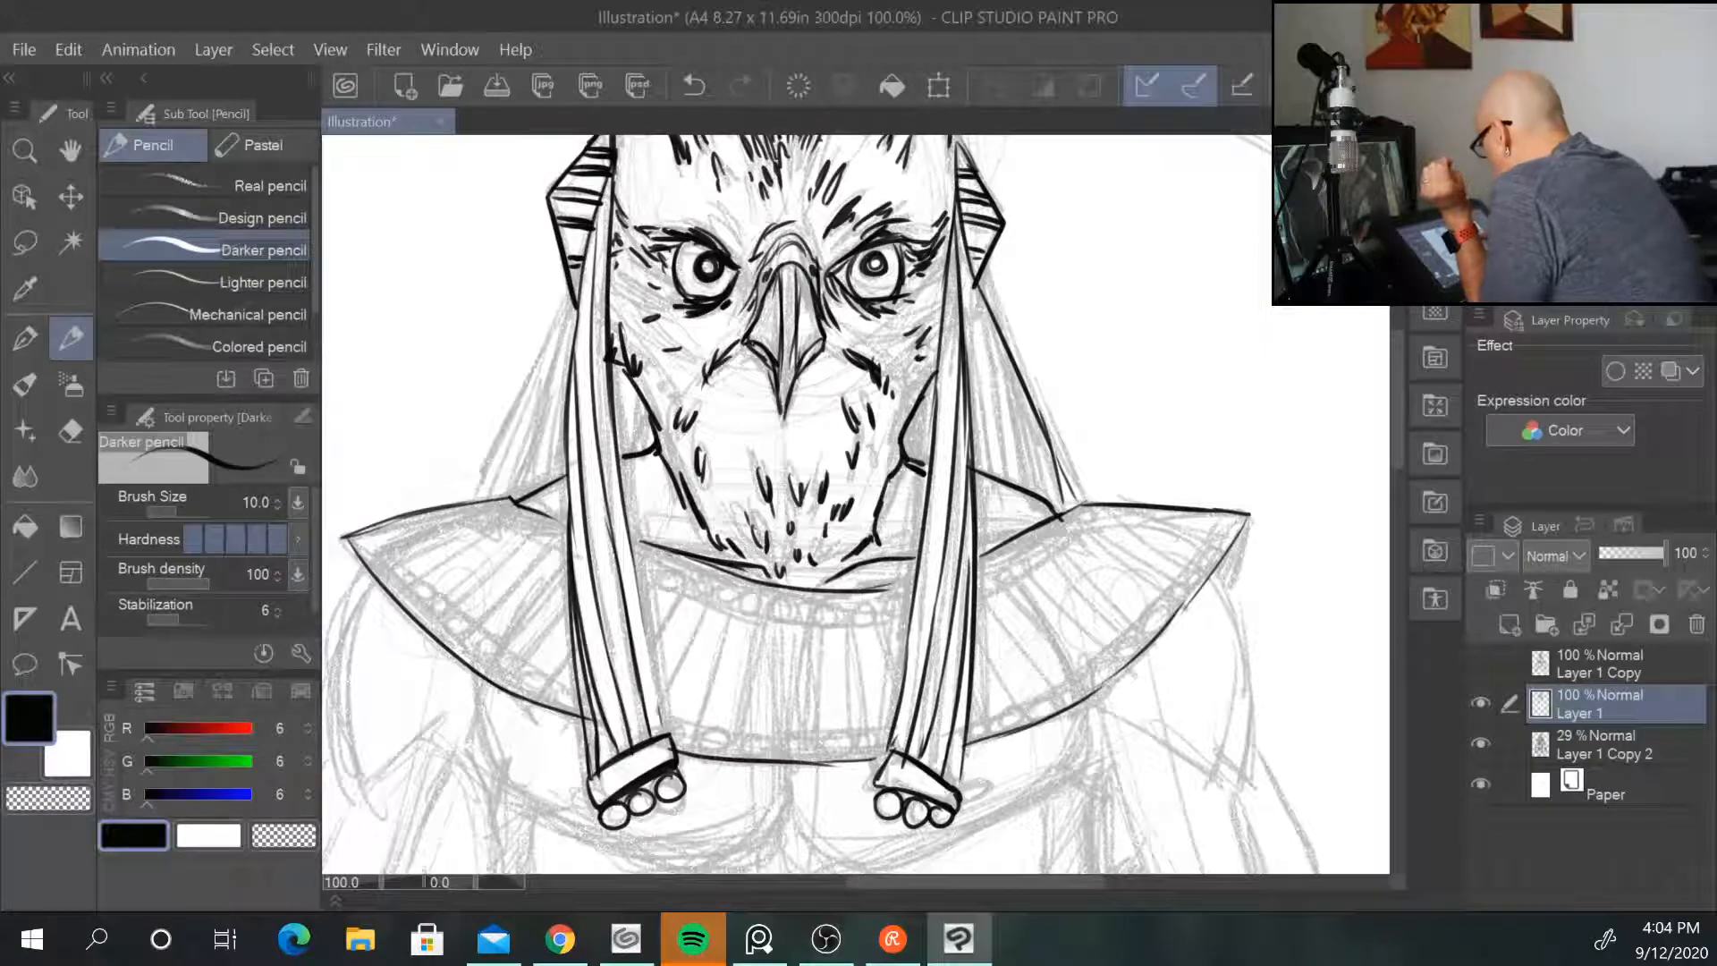
Step: Draw the narrow band below the collar's neckline and its first round beads beside the left-hand strap
left_click_drag(672, 551, 636, 597)
mouse_move(695, 564)
left_mouse_down()
mouse_move(648, 642)
mouse_move(670, 570)
mouse_move(651, 601)
mouse_move(649, 562)
mouse_move(657, 595)
mouse_move(827, 626)
left_mouse_up()
left_click_drag(675, 603, 889, 636)
Step: Draw radiating lines across the collar's central section, and add round beads along its neckline band and at its lower edge
mouse_move(696, 577)
left_mouse_down()
mouse_move(903, 592)
mouse_move(744, 580)
mouse_move(663, 697)
mouse_move(694, 741)
left_mouse_up()
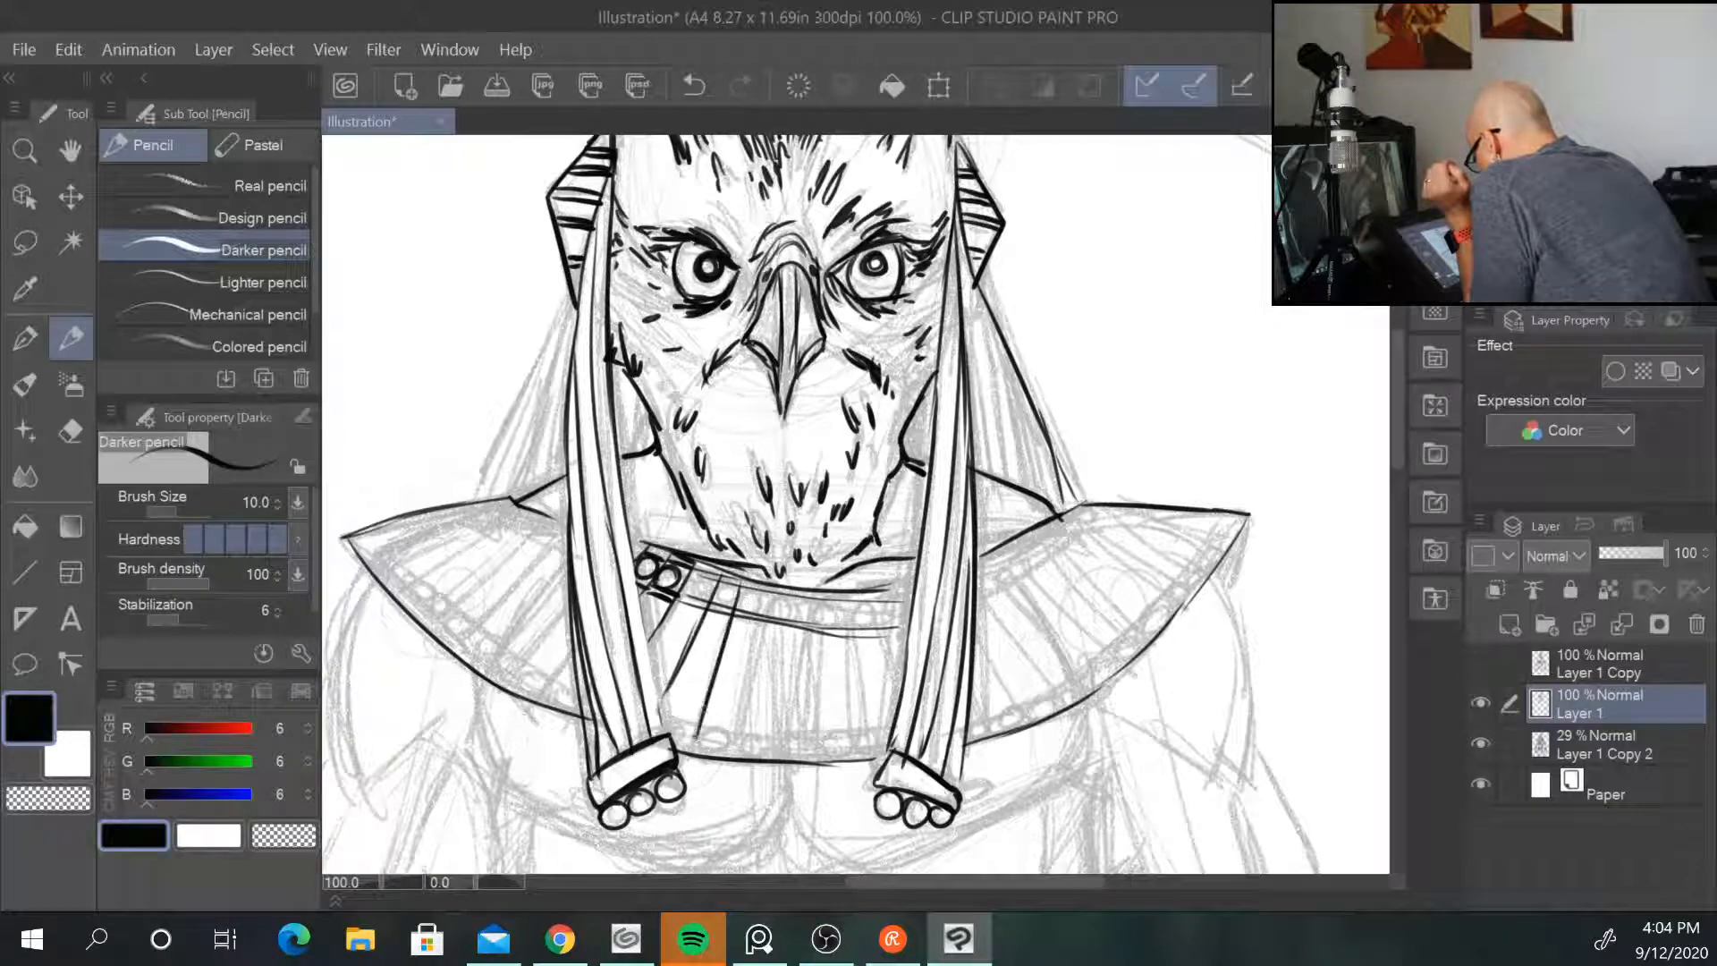
left_click_drag(769, 589, 725, 760)
left_click_drag(800, 591, 776, 756)
left_click_drag(828, 595, 810, 743)
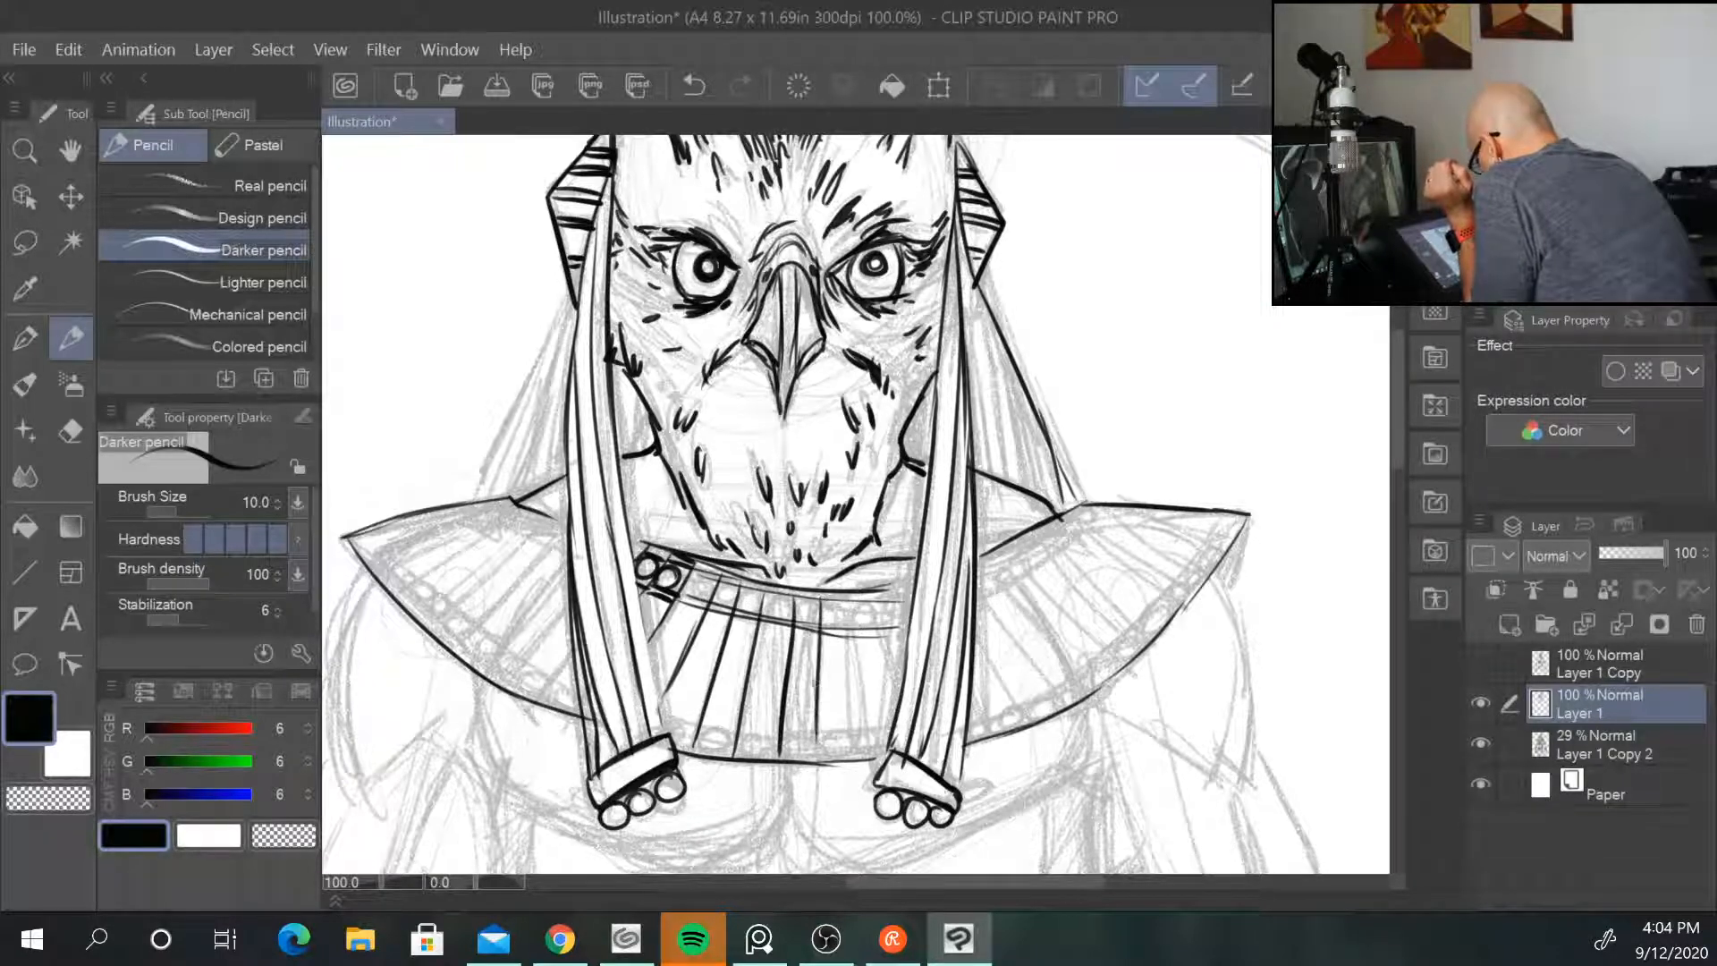
left_click_drag(841, 594, 857, 749)
left_click_drag(873, 597, 902, 717)
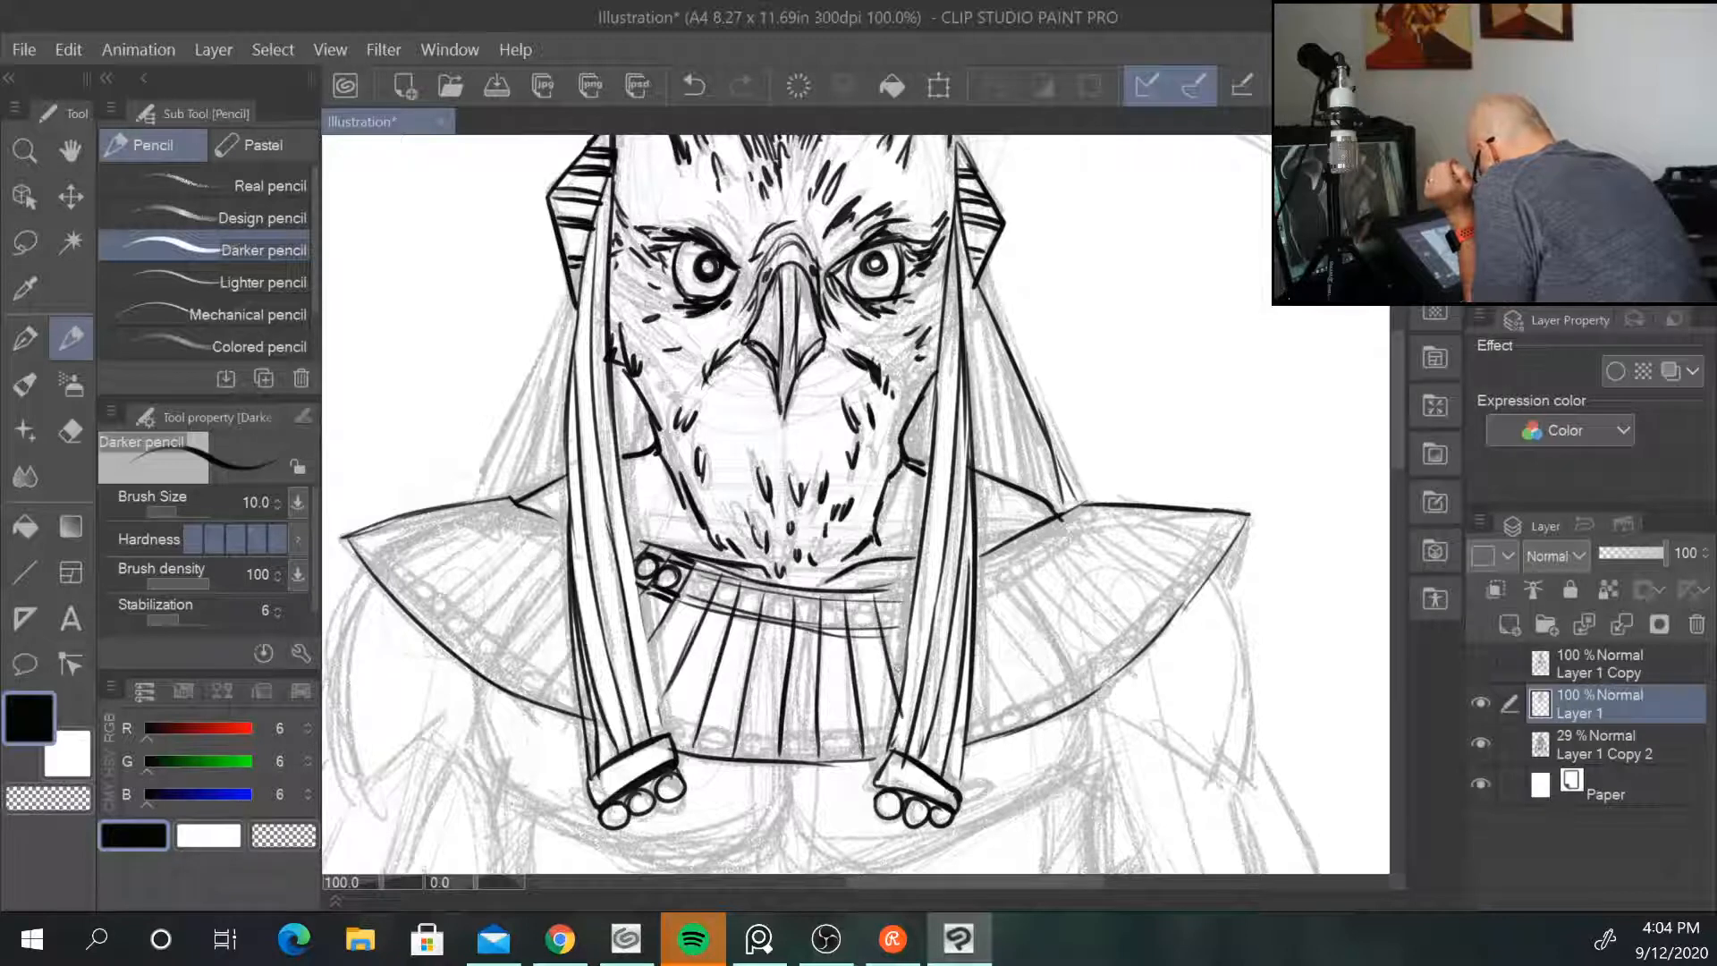
mouse_move(700, 577)
left_mouse_down()
mouse_move(816, 618)
mouse_move(889, 606)
left_mouse_up()
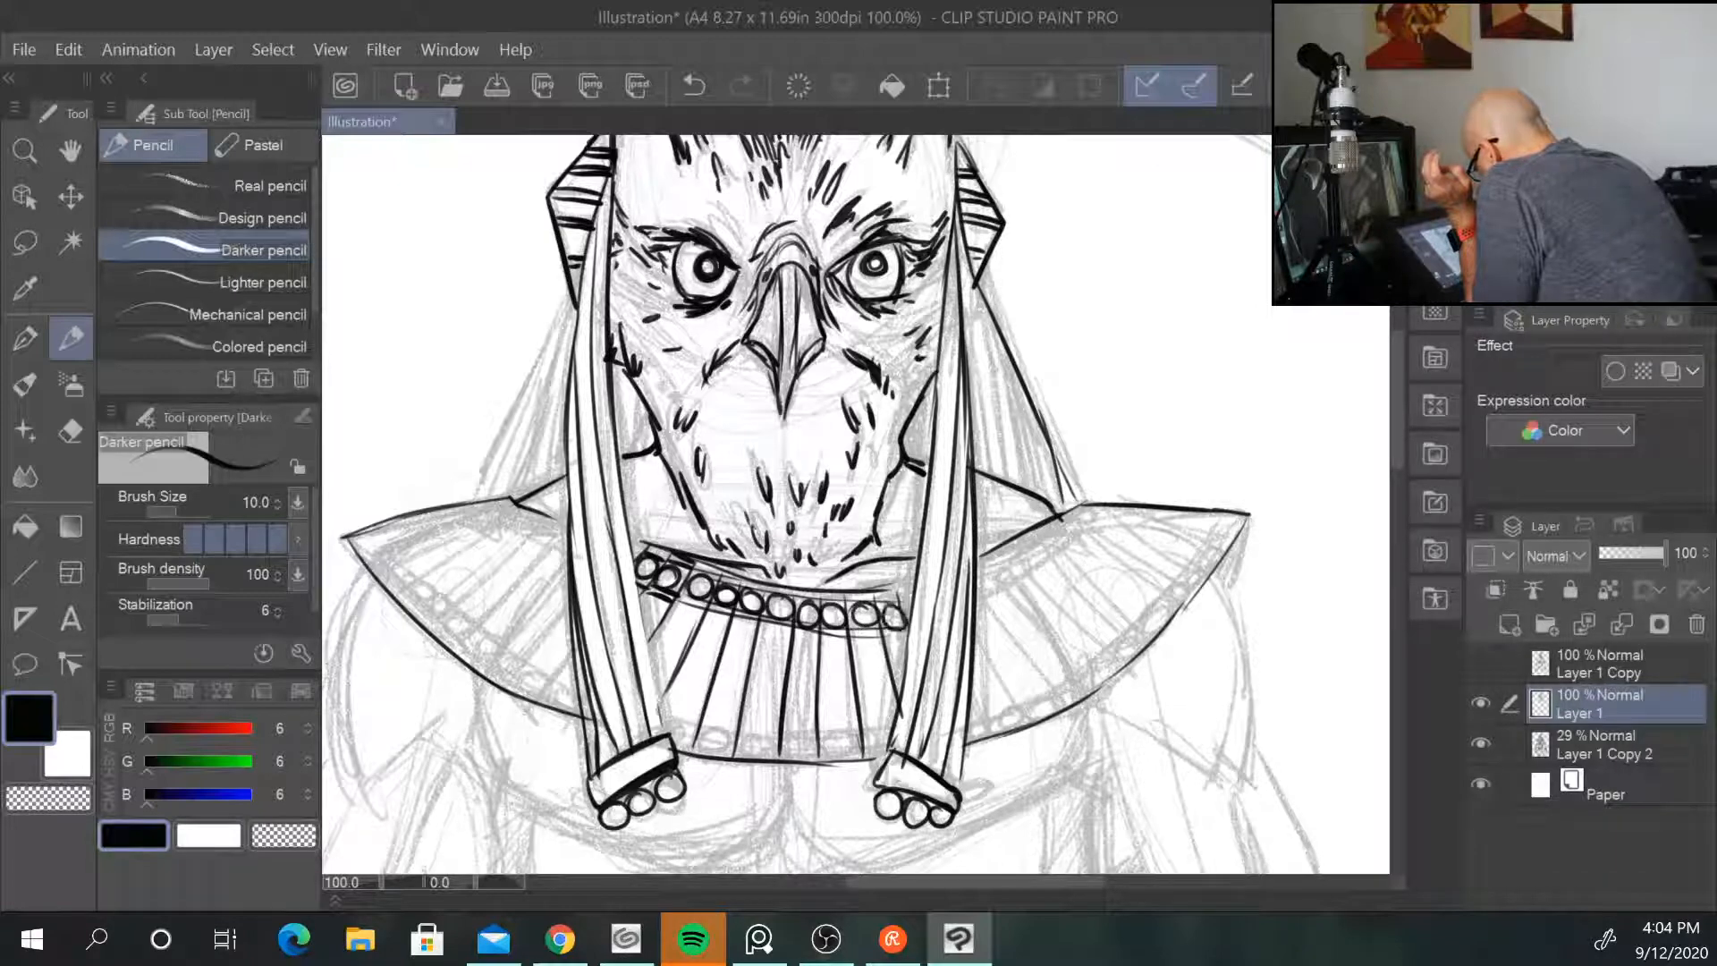
left_click_drag(715, 727, 712, 728)
Step: Add long pleat lines to the headdress cloth behind both straps and beside the neck
left_click_drag(611, 262, 668, 733)
left_click_drag(951, 238, 925, 550)
left_click_drag(991, 316, 1026, 492)
left_click_drag(1003, 345, 1044, 513)
left_click_drag(1037, 452, 1065, 520)
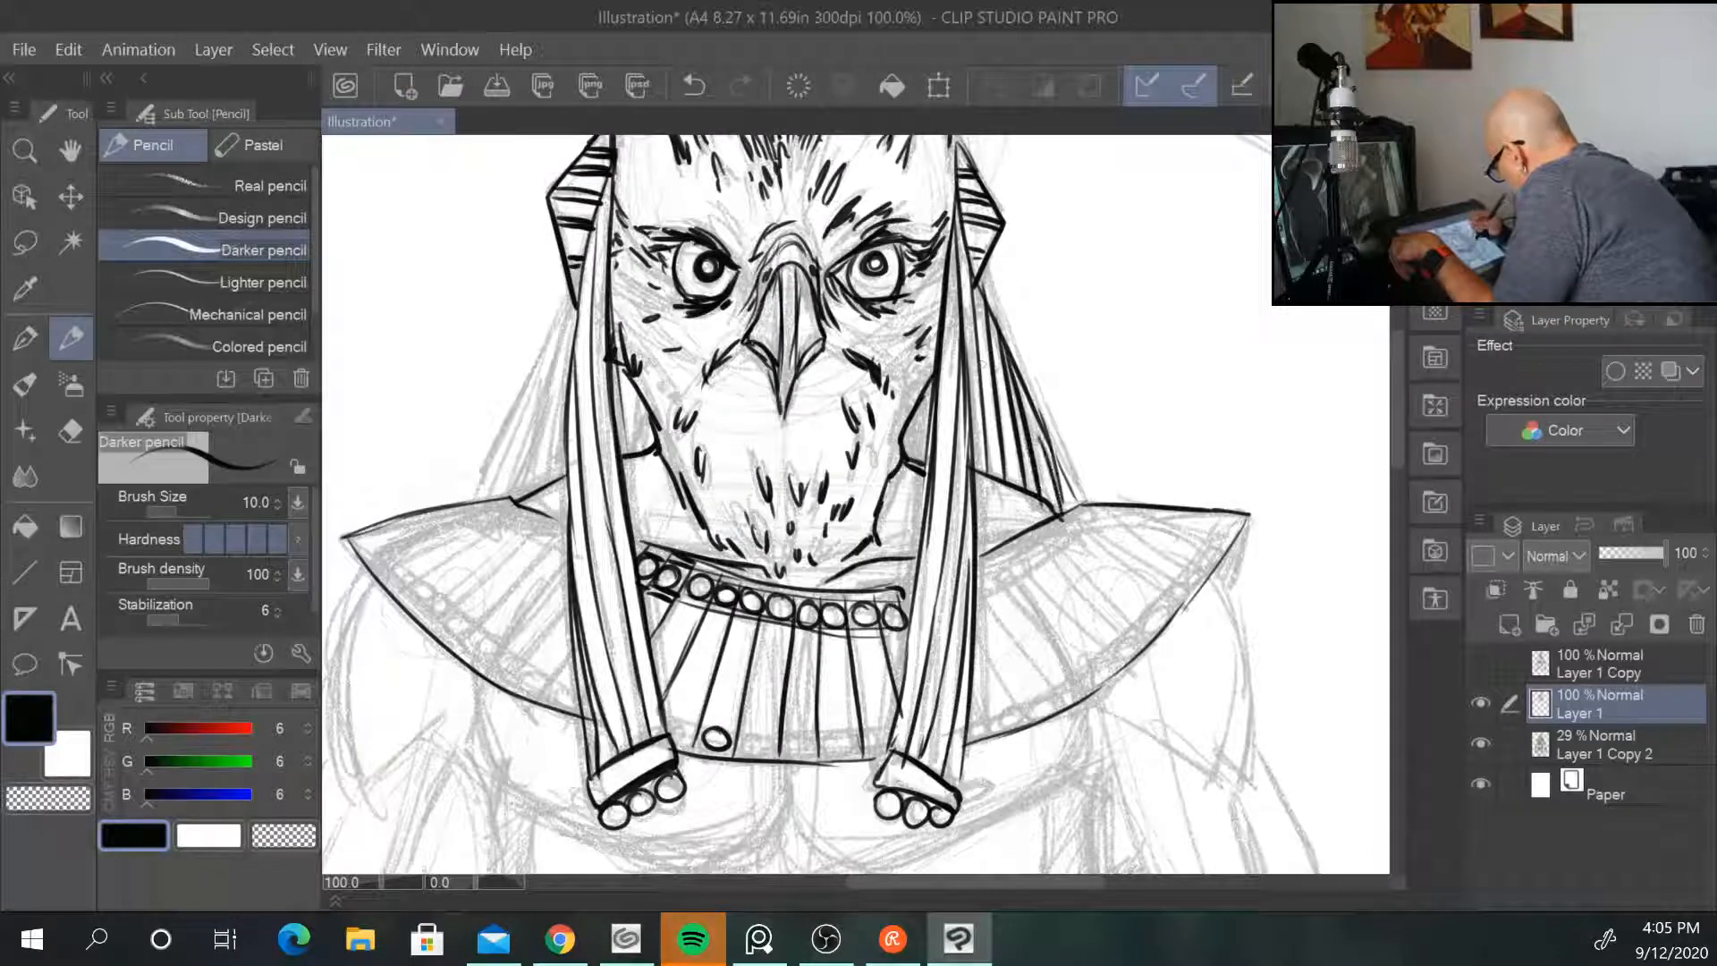
mouse_move(572, 300)
left_mouse_down()
mouse_move(486, 500)
mouse_move(538, 505)
left_mouse_up()
left_click_drag(578, 369, 559, 476)
mouse_move(624, 374)
left_mouse_down()
mouse_move(625, 458)
mouse_move(648, 456)
left_mouse_up()
mouse_move(916, 414)
left_mouse_down()
mouse_move(911, 467)
mouse_move(926, 447)
left_mouse_up()
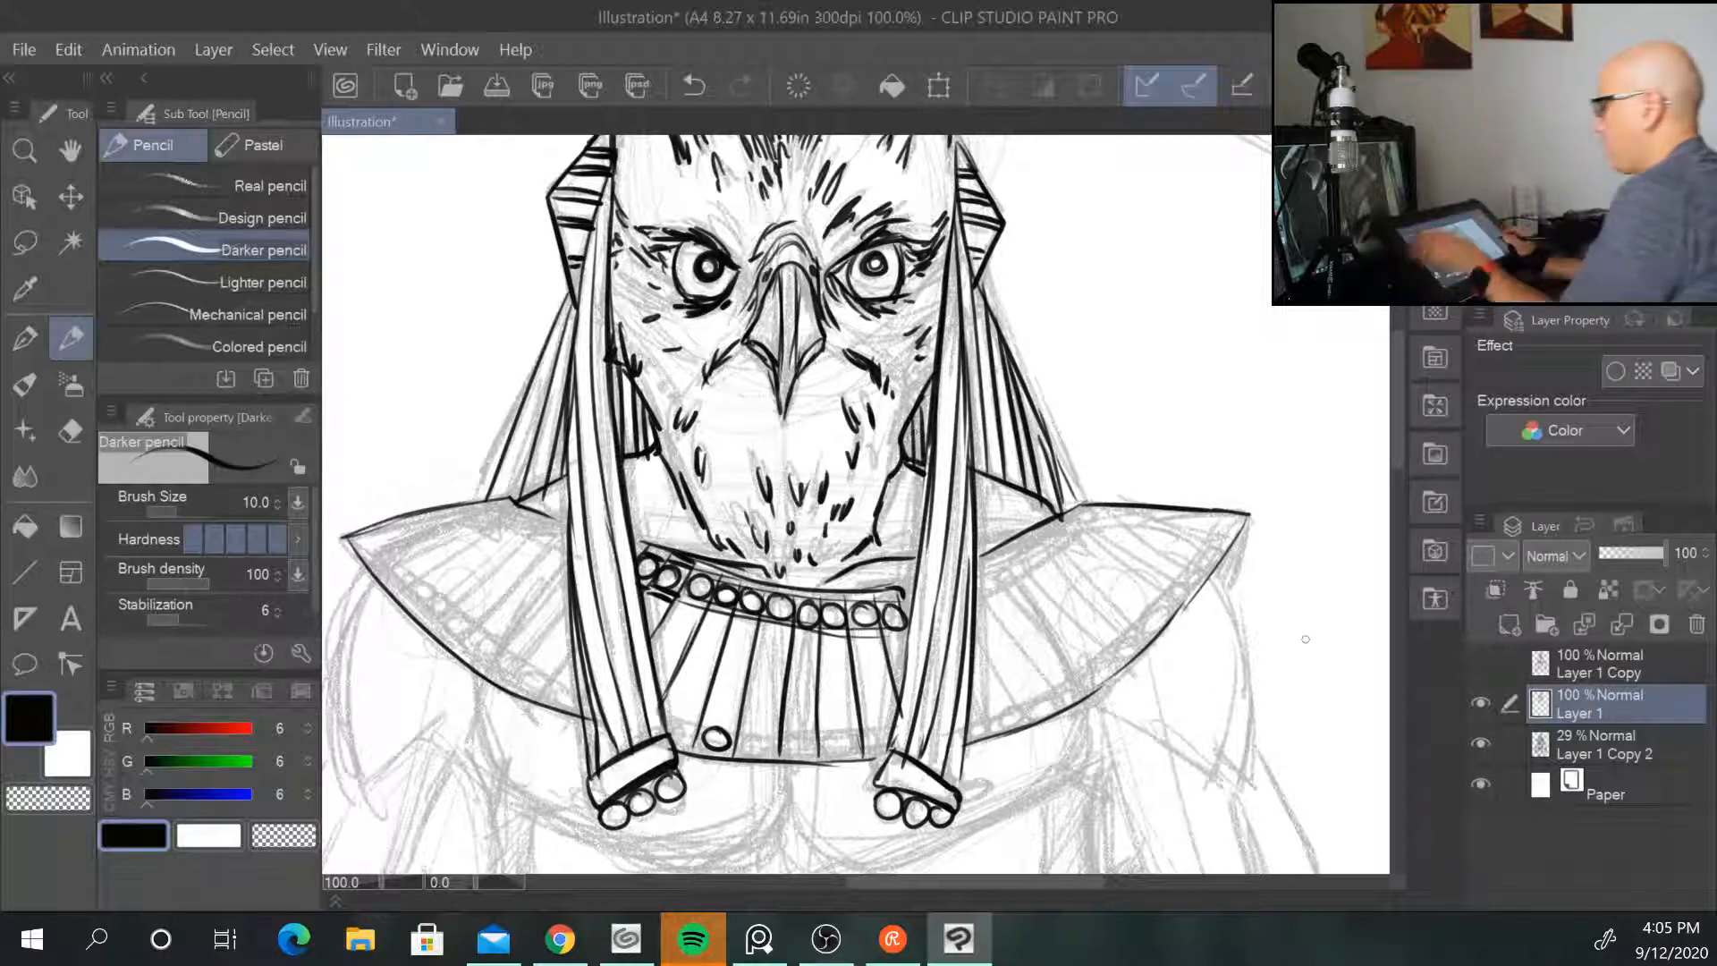
Step: Draw the inner line of the collar's lower border between the straps and complete its row of round beads
scroll(1305, 638, "down", 3)
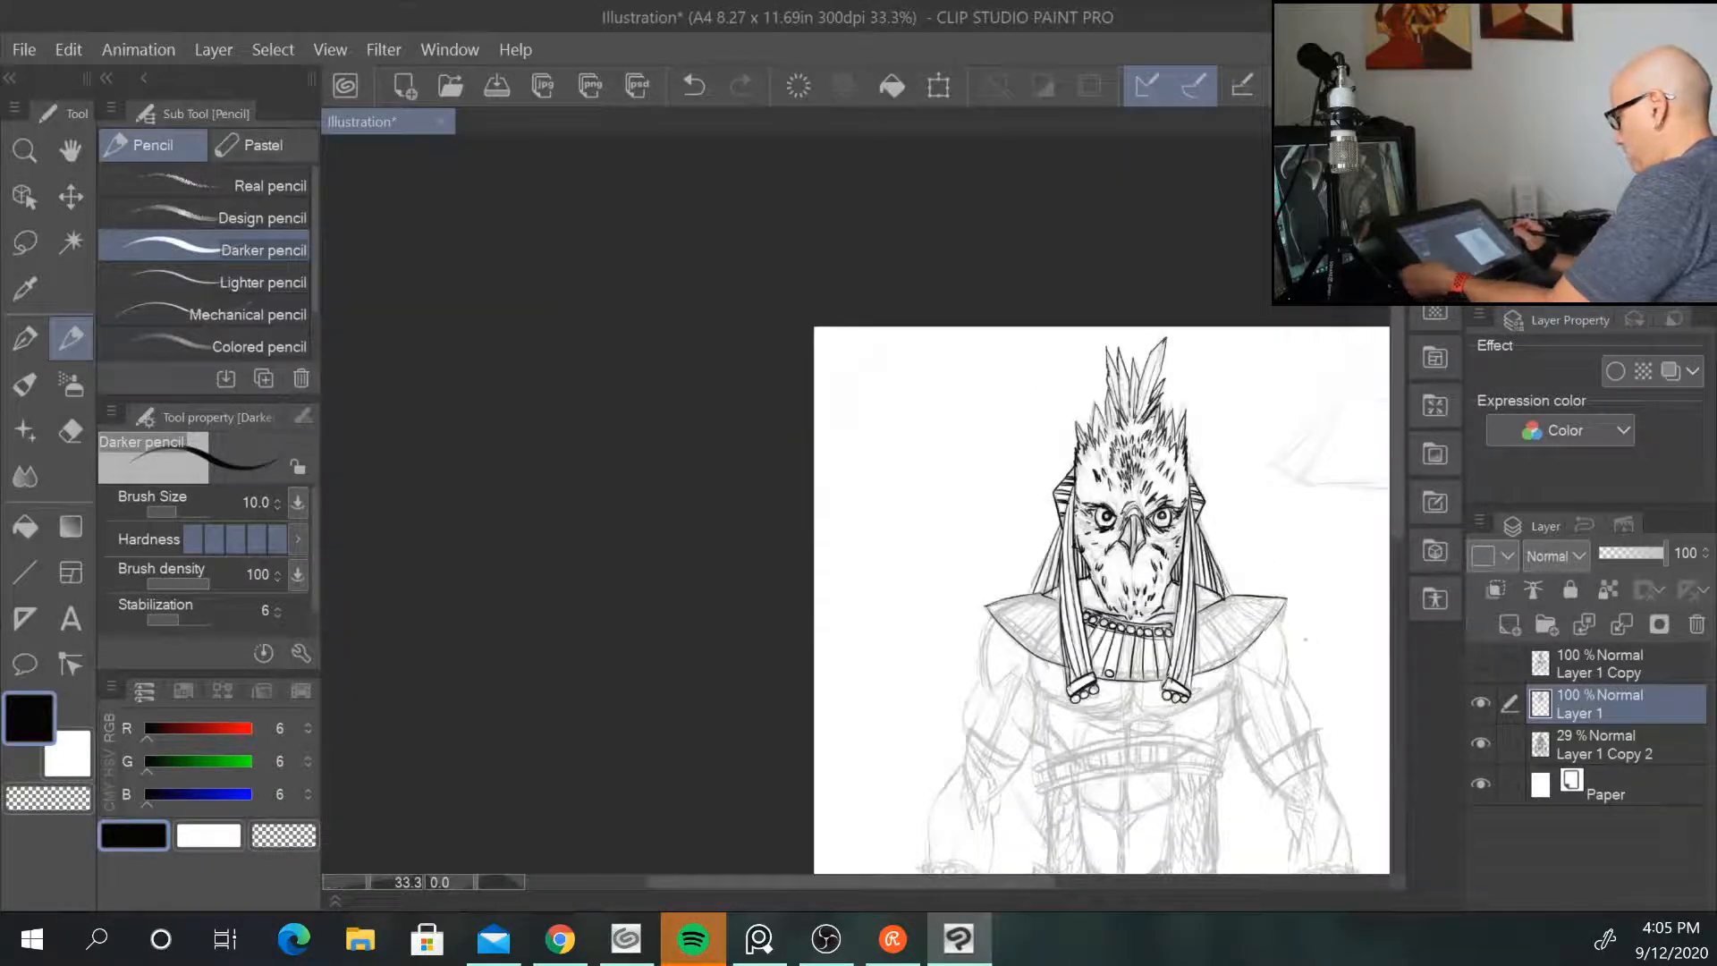
scroll(1305, 638, "up", 3)
mouse_move(831, 617)
left_mouse_down()
mouse_move(784, 401)
mouse_move(1050, 301)
left_mouse_up()
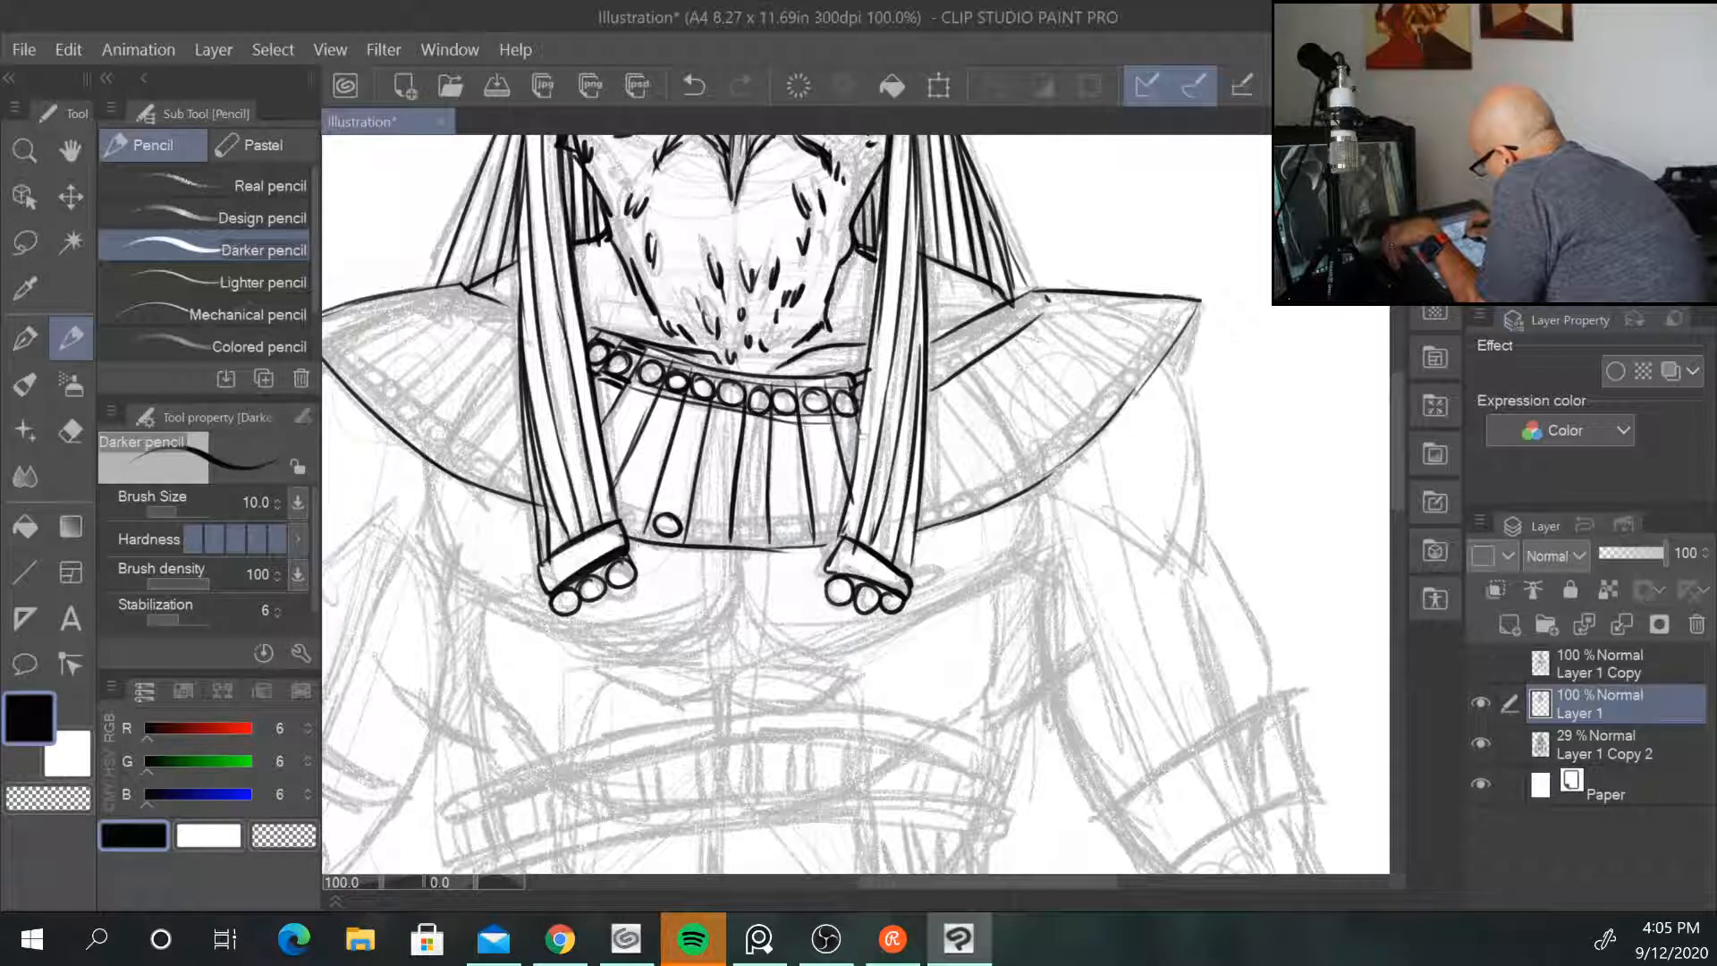
left_click_drag(617, 504, 845, 516)
mouse_move(706, 517)
left_mouse_down()
mouse_move(720, 536)
mouse_move(827, 511)
left_mouse_up()
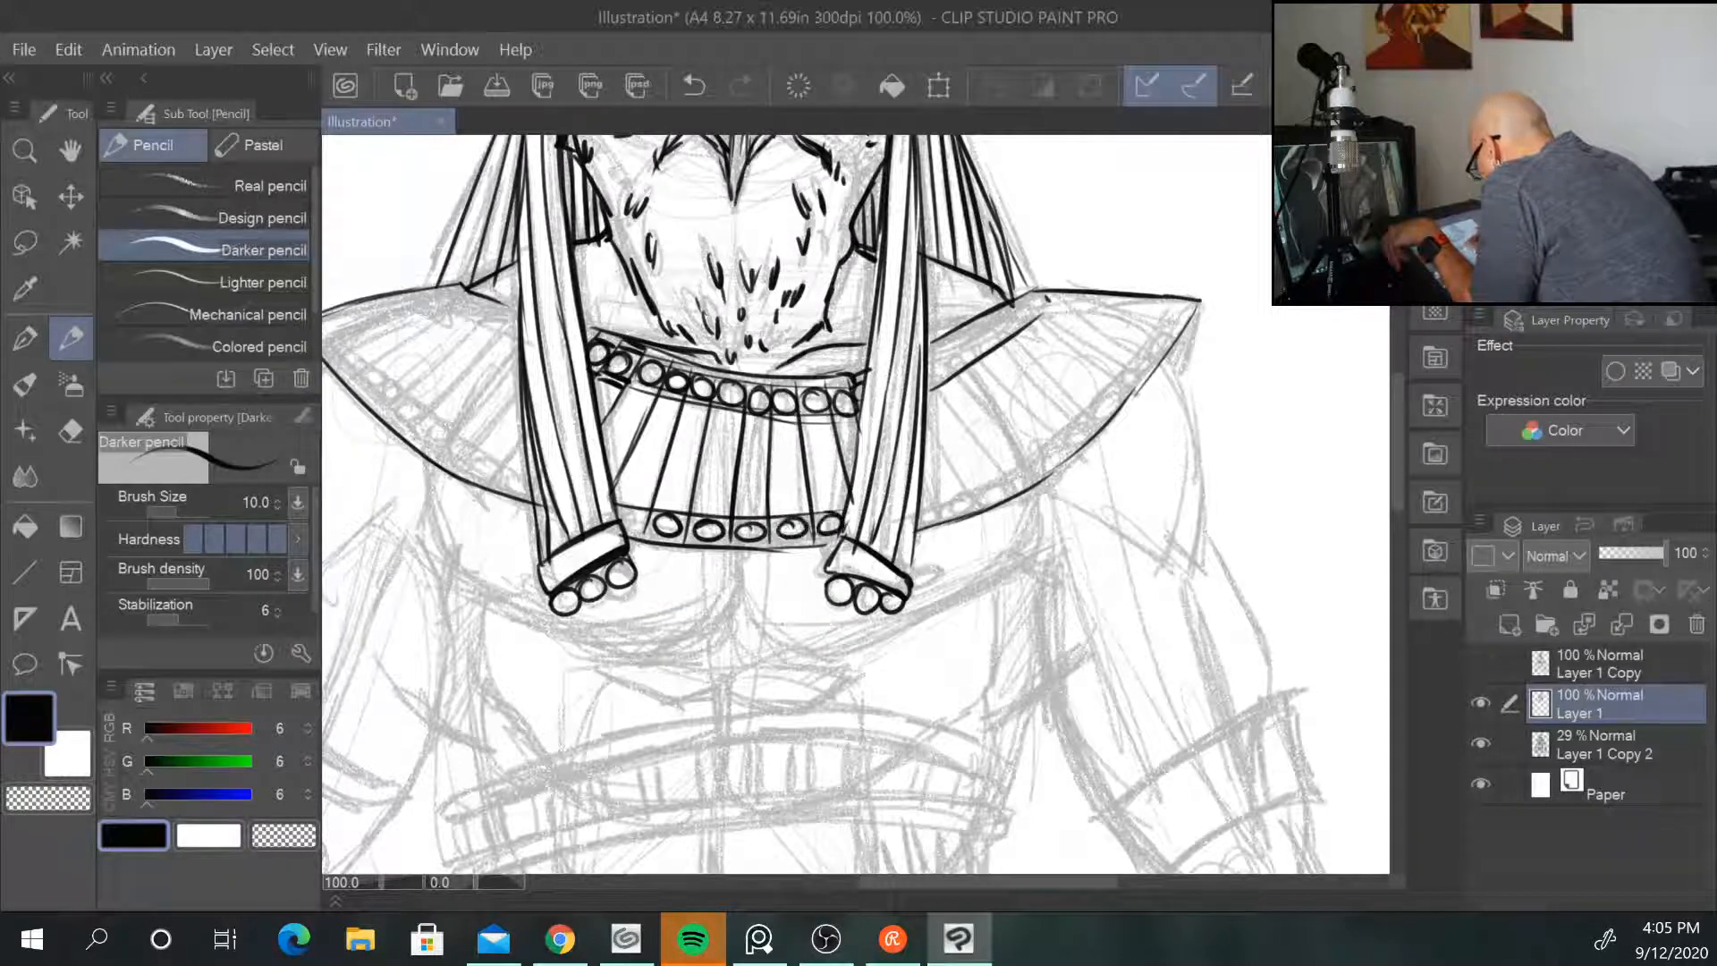
left_click_drag(628, 507, 624, 510)
Step: Draw the lower border band of the right-hand collar section up to the shoulder point and fill it with round beads
mouse_move(1193, 308)
left_mouse_down()
mouse_move(1019, 465)
mouse_move(926, 514)
mouse_move(1065, 457)
left_mouse_up()
mouse_move(1047, 450)
left_mouse_down()
mouse_move(1037, 462)
mouse_move(1048, 453)
left_mouse_up()
left_click_drag(1067, 425, 1086, 443)
mouse_move(1073, 433)
left_mouse_down()
mouse_move(1064, 449)
mouse_move(1071, 434)
left_mouse_up()
left_click_drag(1099, 402, 1115, 413)
mouse_move(1097, 410)
left_mouse_down()
mouse_move(1101, 426)
mouse_move(1114, 410)
left_mouse_up()
left_click_drag(1121, 386, 1161, 332)
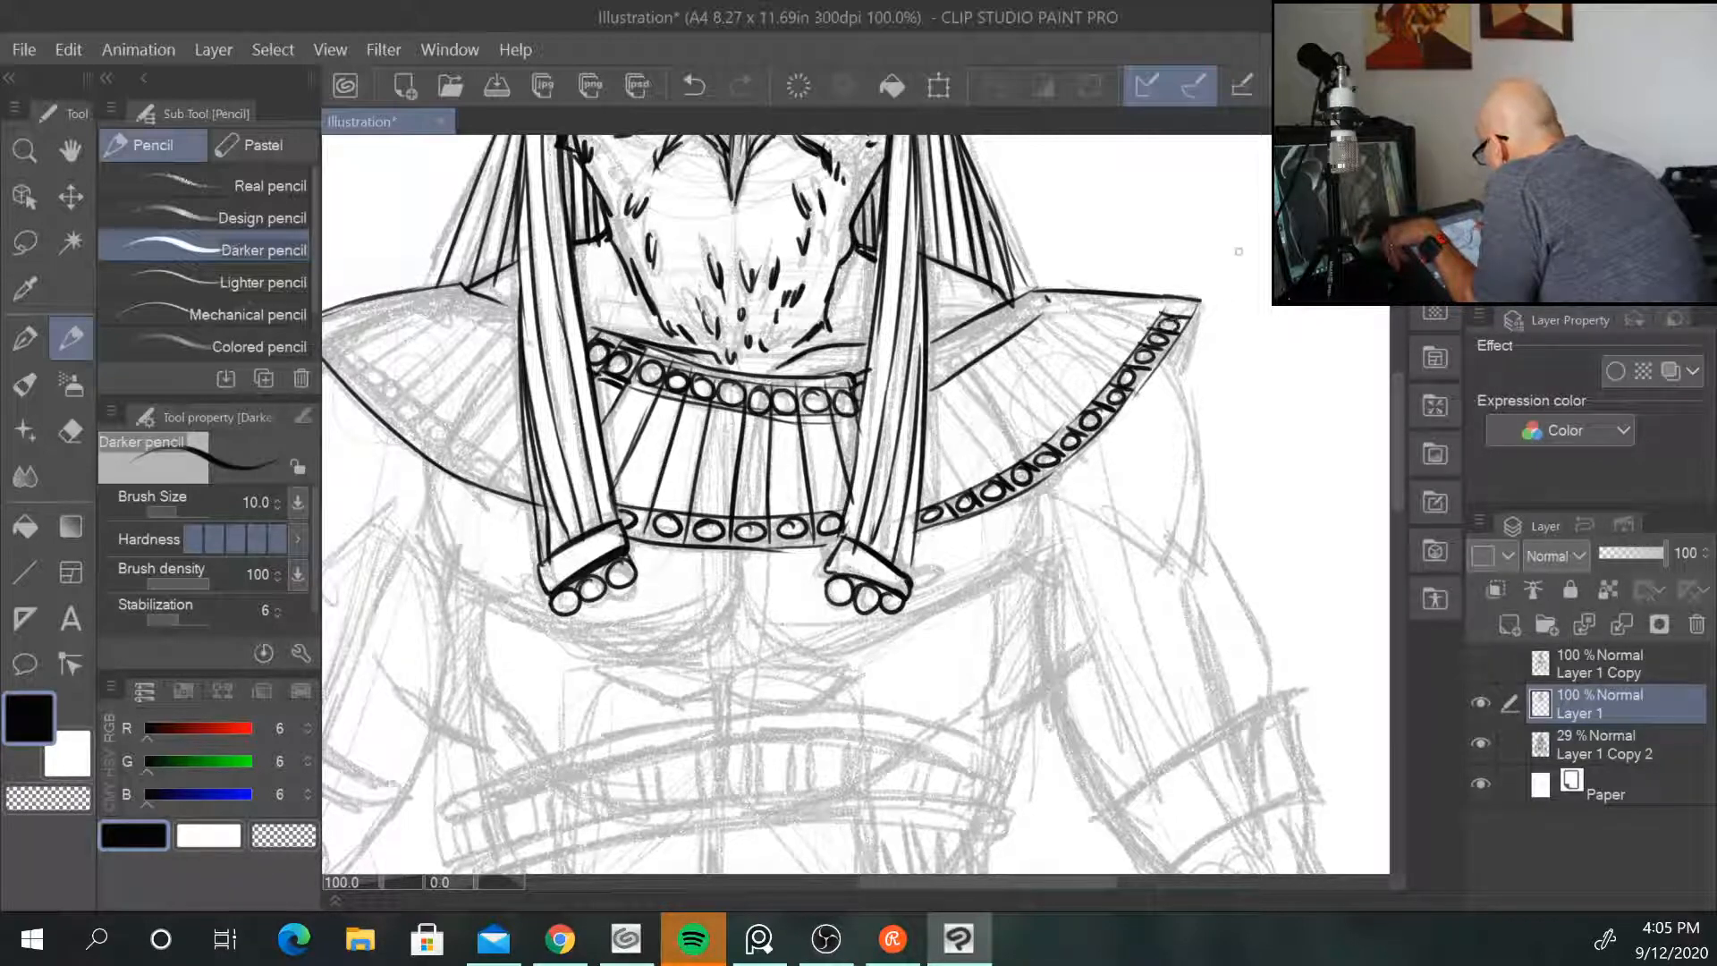
left_click_drag(1018, 308, 1185, 307)
left_click_drag(992, 336, 1184, 313)
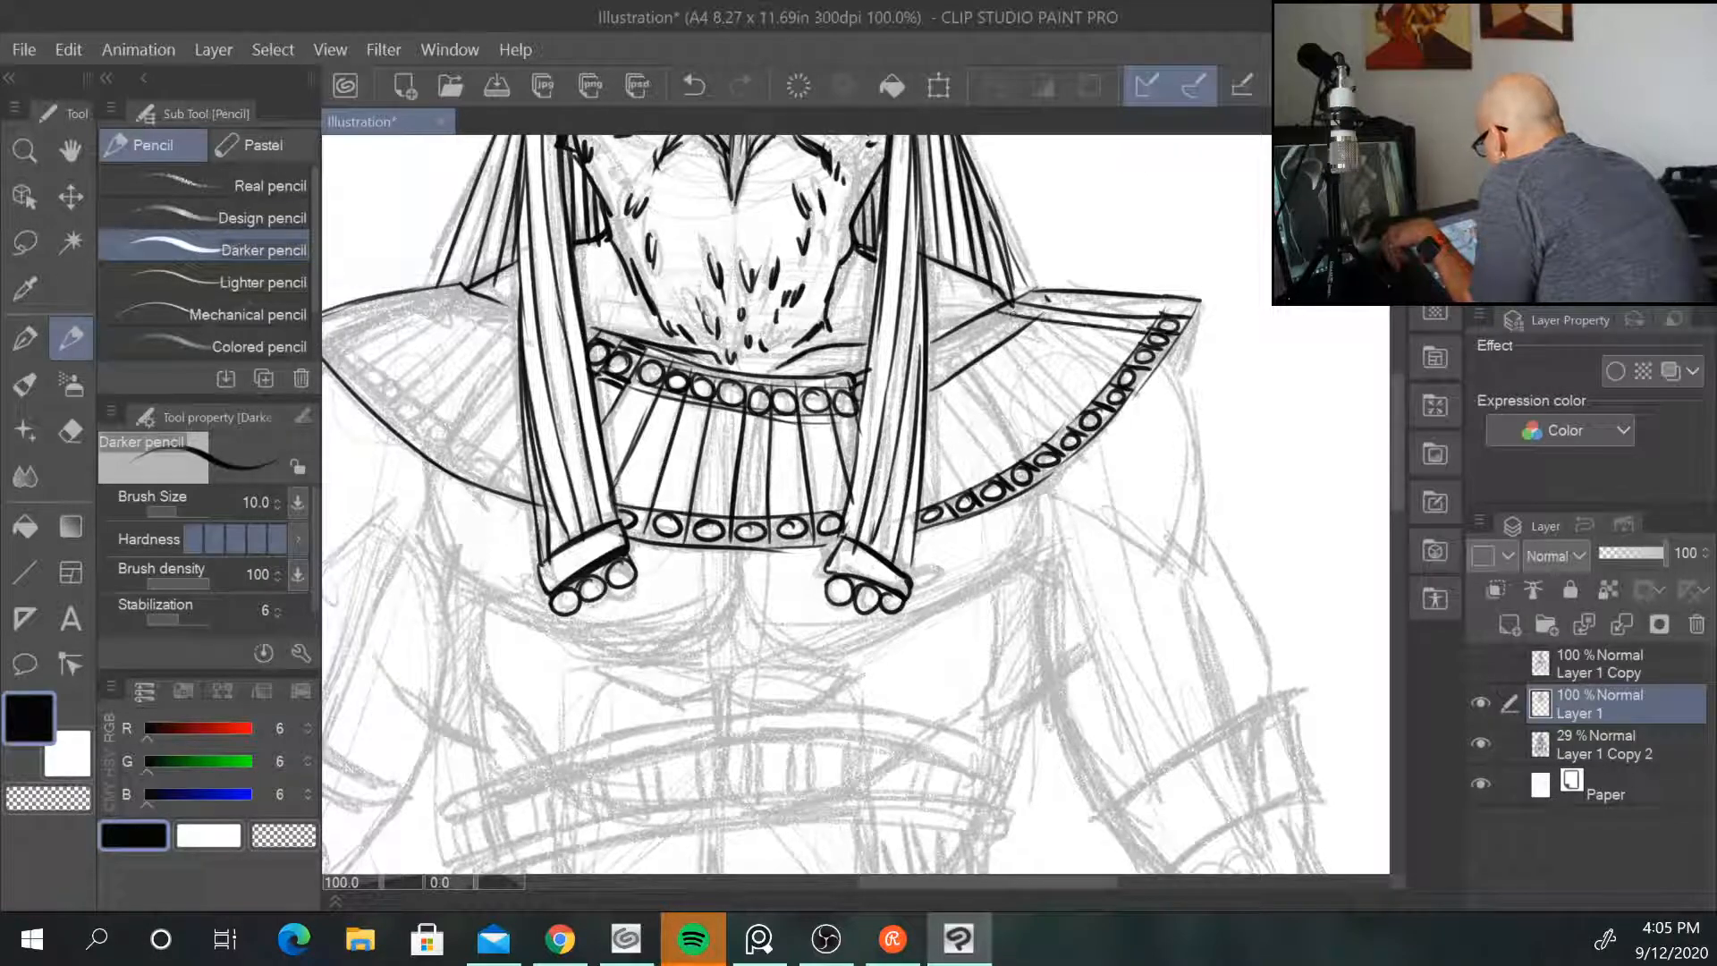
left_click_drag(973, 347, 1153, 315)
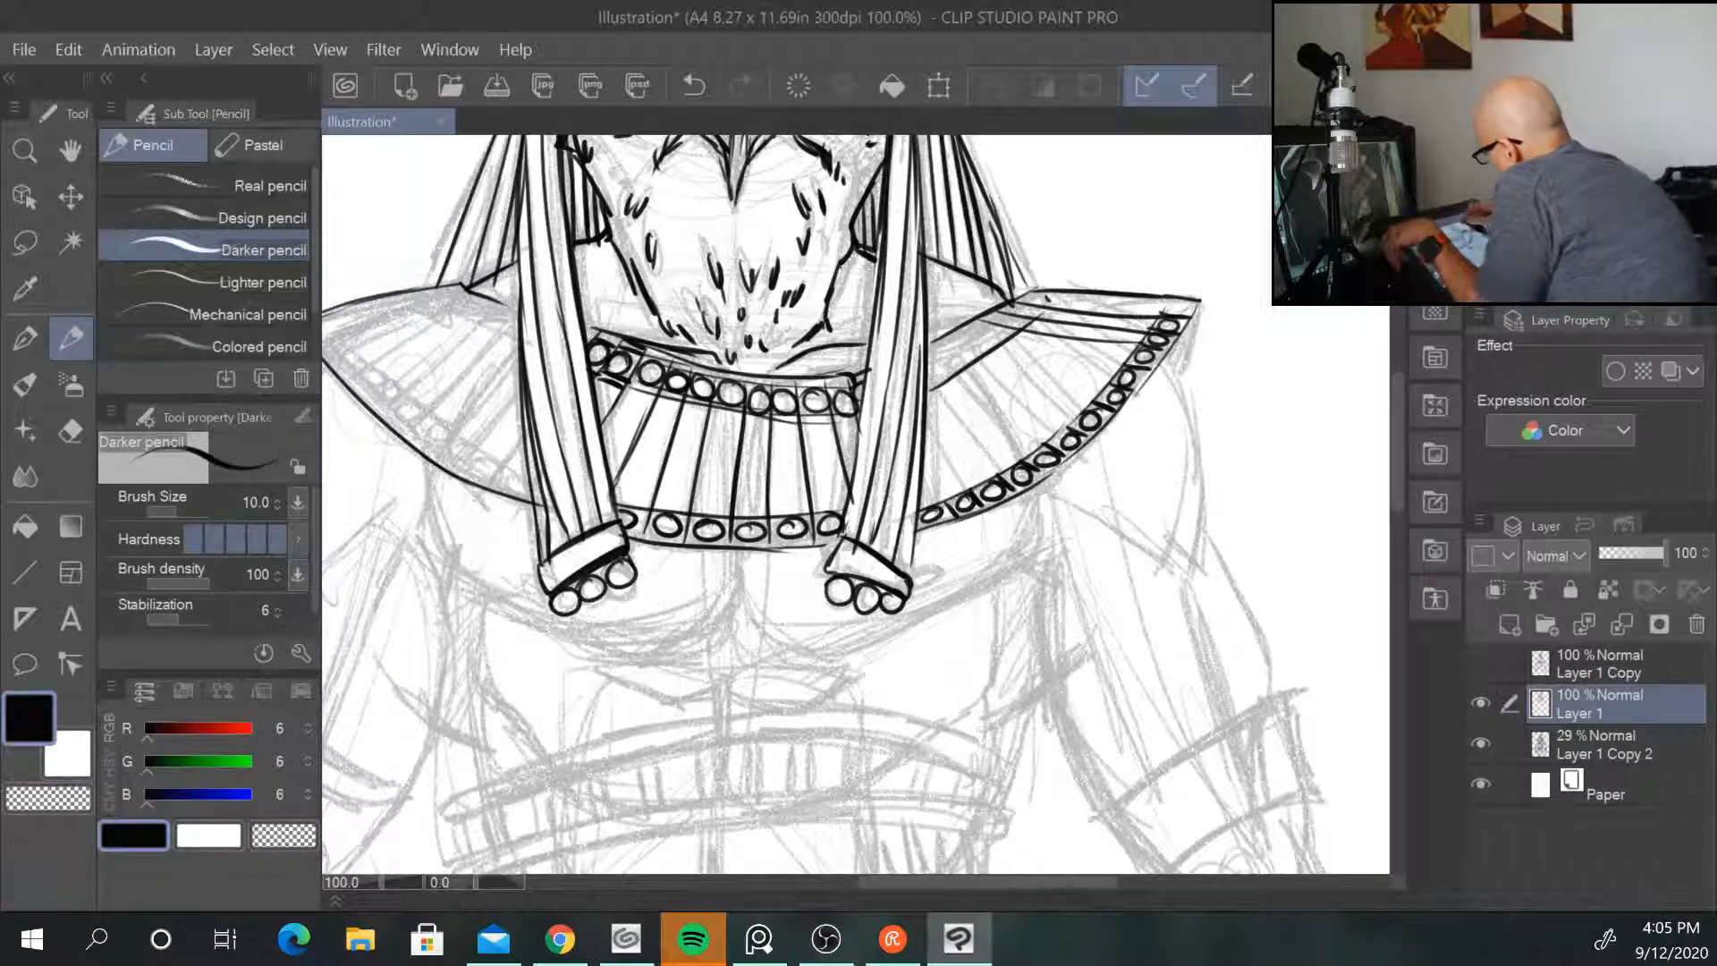
Step: Draw radiating pleat lines across the right-hand collar section, from beside the strap up to the shoulder edge
left_click_drag(942, 380, 1007, 474)
left_click_drag(928, 411, 979, 494)
left_click_drag(915, 444, 950, 493)
left_click_drag(947, 351, 1030, 459)
left_click_drag(970, 349, 1059, 445)
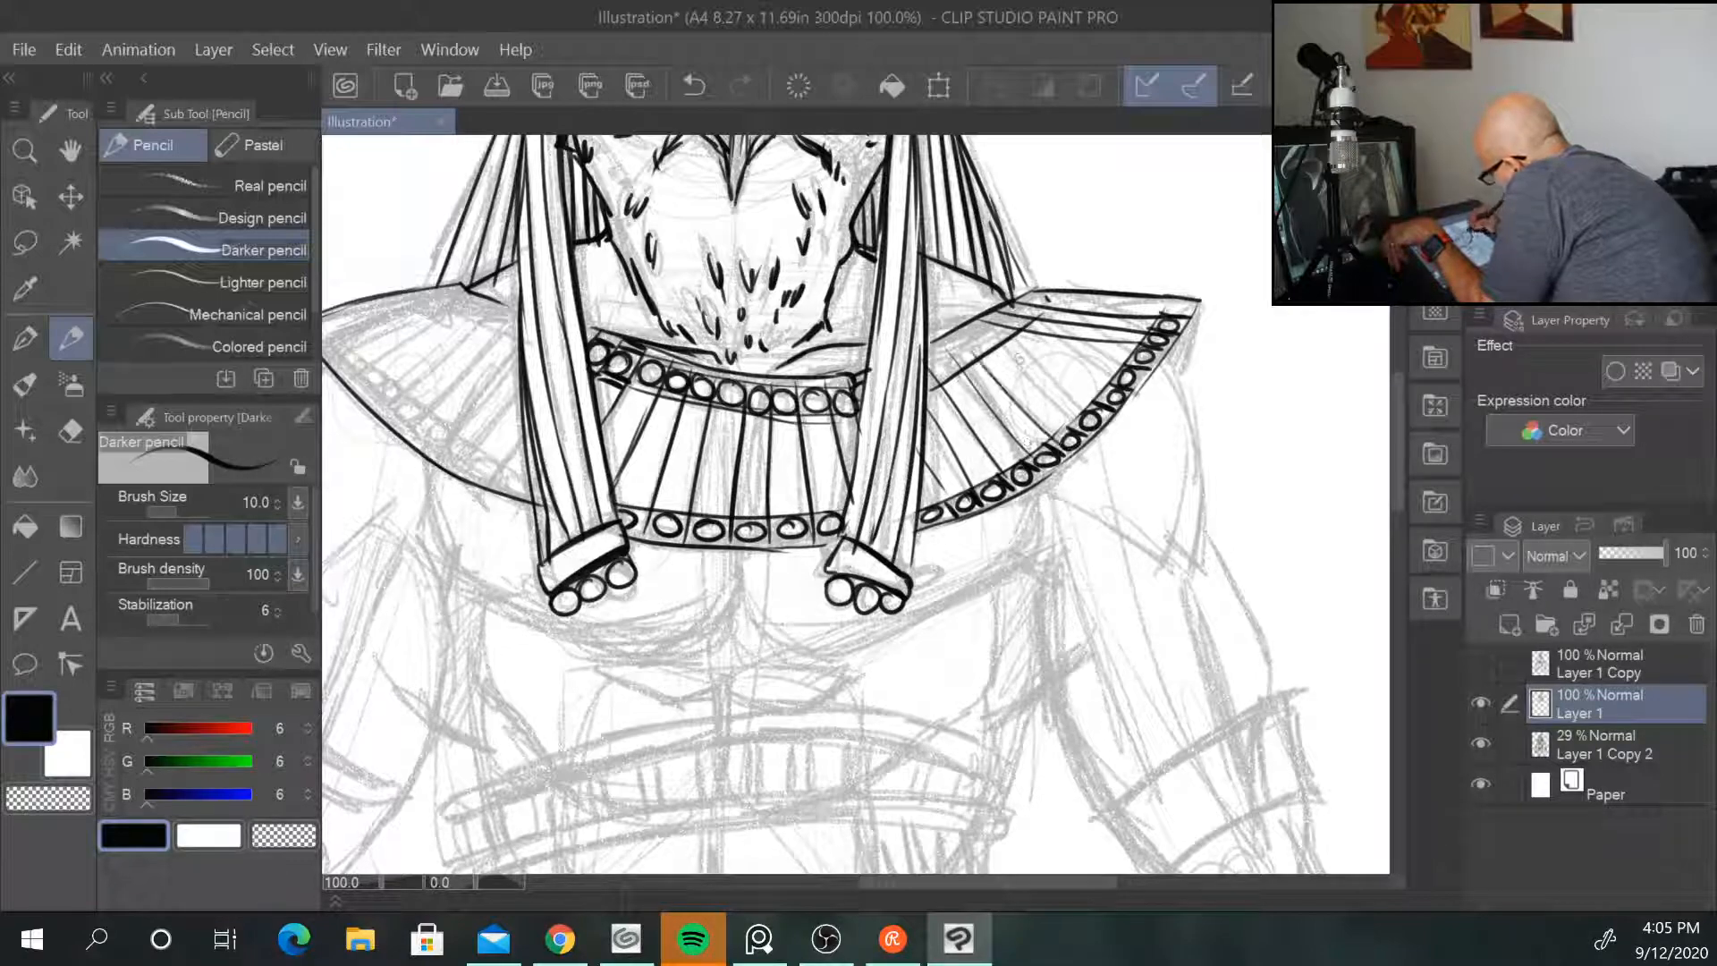
mouse_move(976, 329)
left_mouse_down()
mouse_move(1076, 425)
mouse_move(1100, 413)
left_mouse_up()
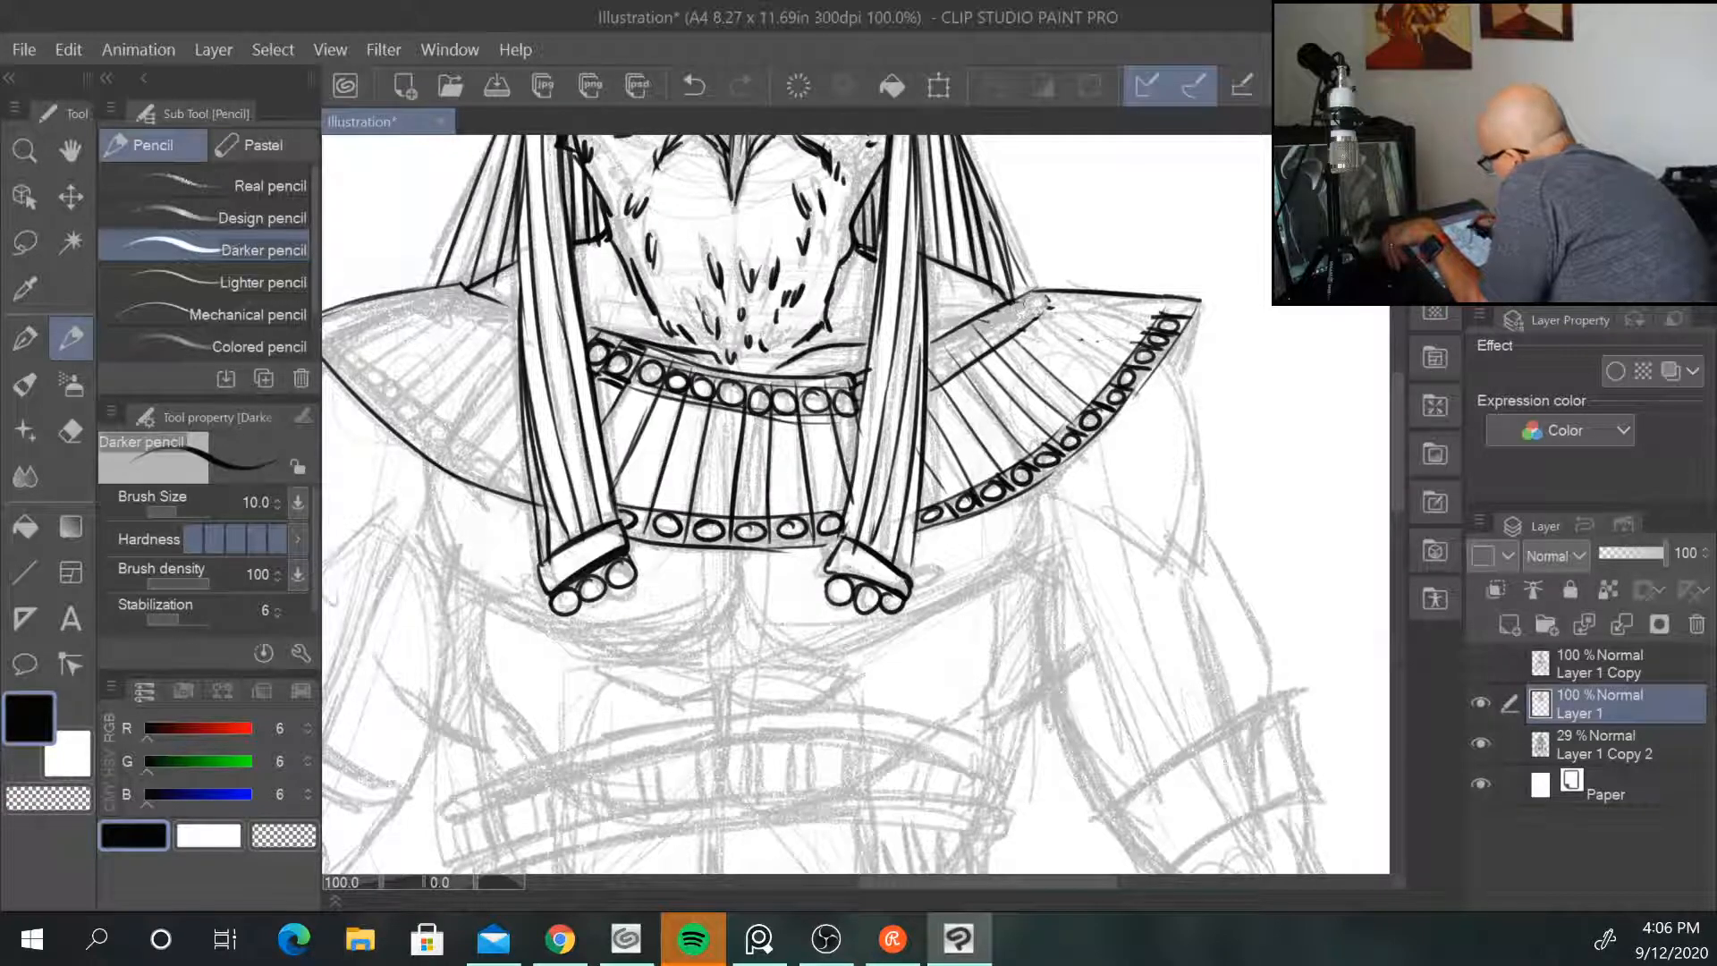
mouse_move(996, 326)
left_mouse_down()
mouse_move(1084, 396)
mouse_move(1110, 377)
left_mouse_up()
left_click_drag(1035, 308, 1124, 358)
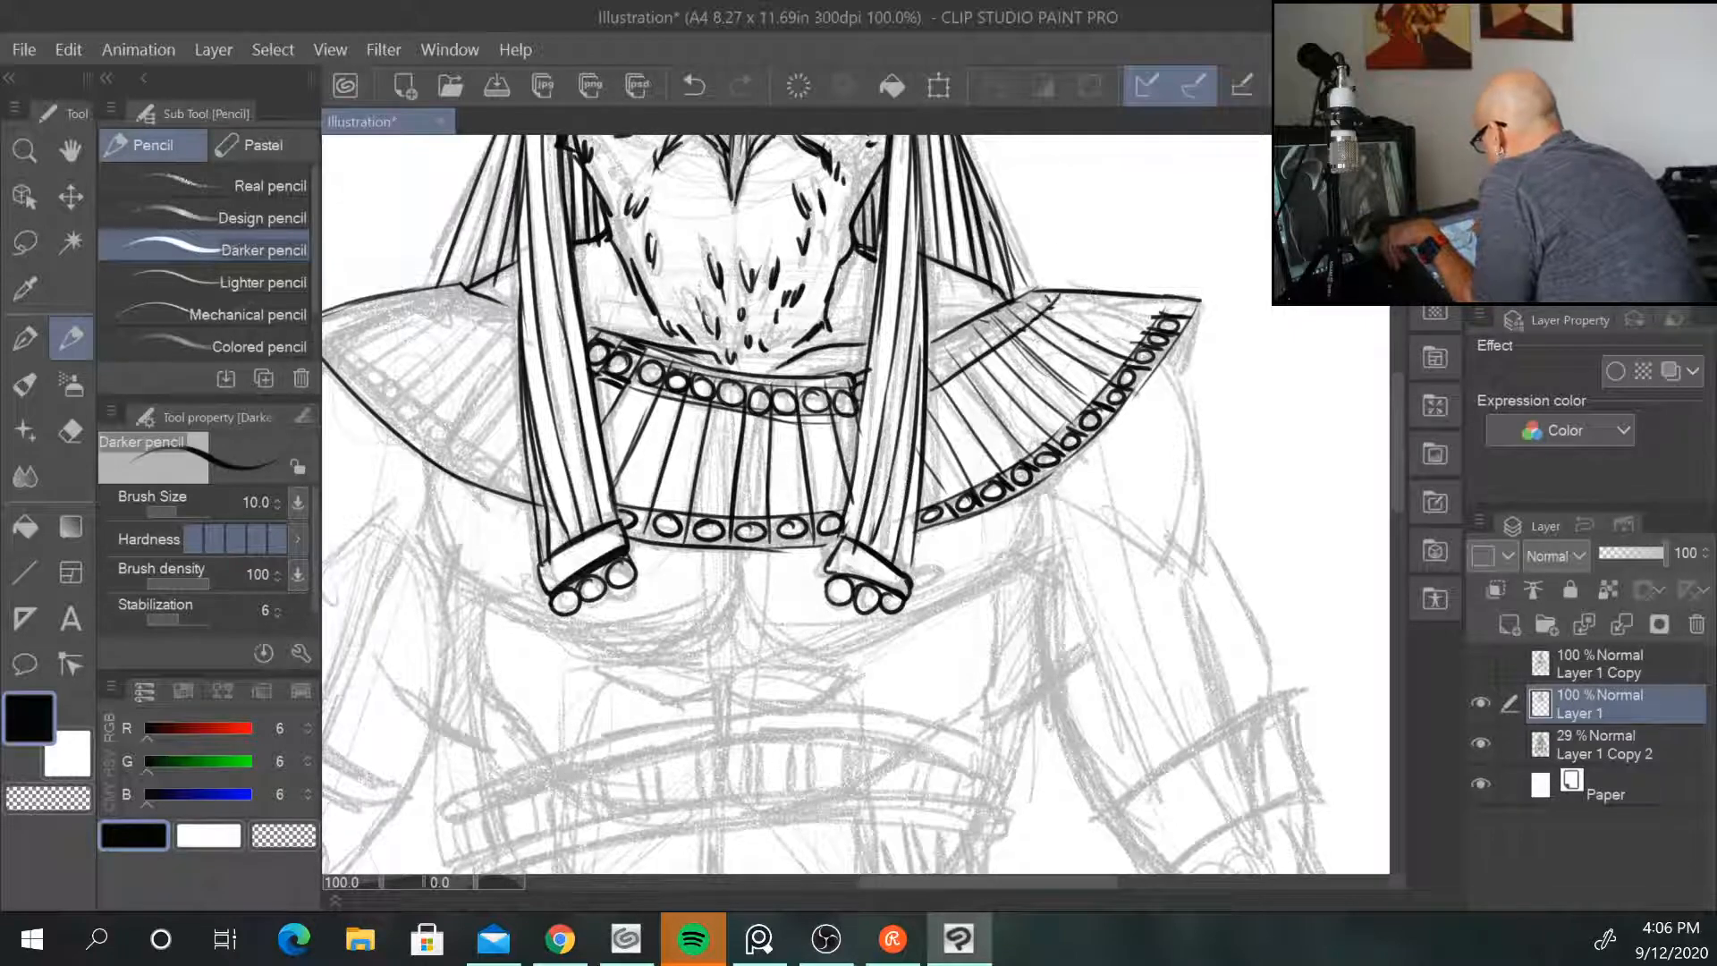
left_click_drag(1073, 310, 1151, 329)
left_click_drag(1052, 301, 1184, 302)
Step: Draw the beaded band along the collar's inner edge on the outer side of both headdress straps
mouse_move(1042, 298)
left_mouse_down()
mouse_move(930, 390)
mouse_move(1049, 286)
left_mouse_up()
left_click_drag(968, 331, 1052, 279)
left_click_drag(928, 395, 1062, 296)
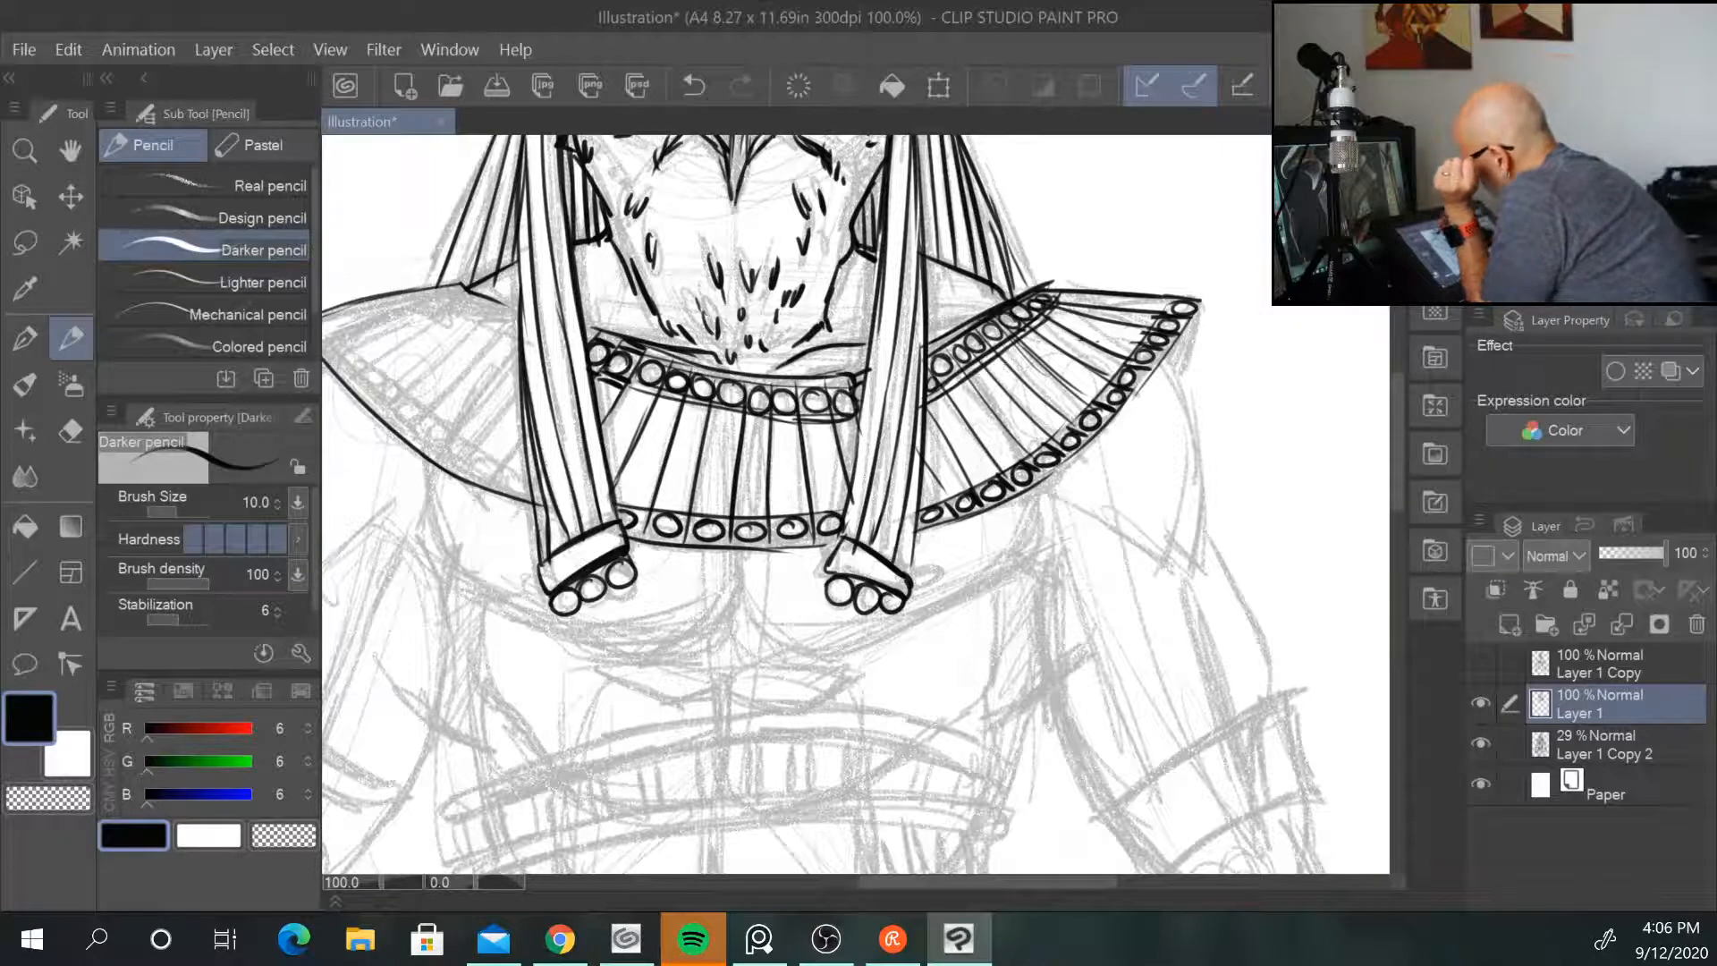
left_click_drag(447, 289, 499, 336)
mouse_move(454, 280)
left_mouse_down()
mouse_move(528, 317)
mouse_move(503, 342)
mouse_move(535, 315)
mouse_move(457, 297)
mouse_move(517, 338)
left_mouse_up()
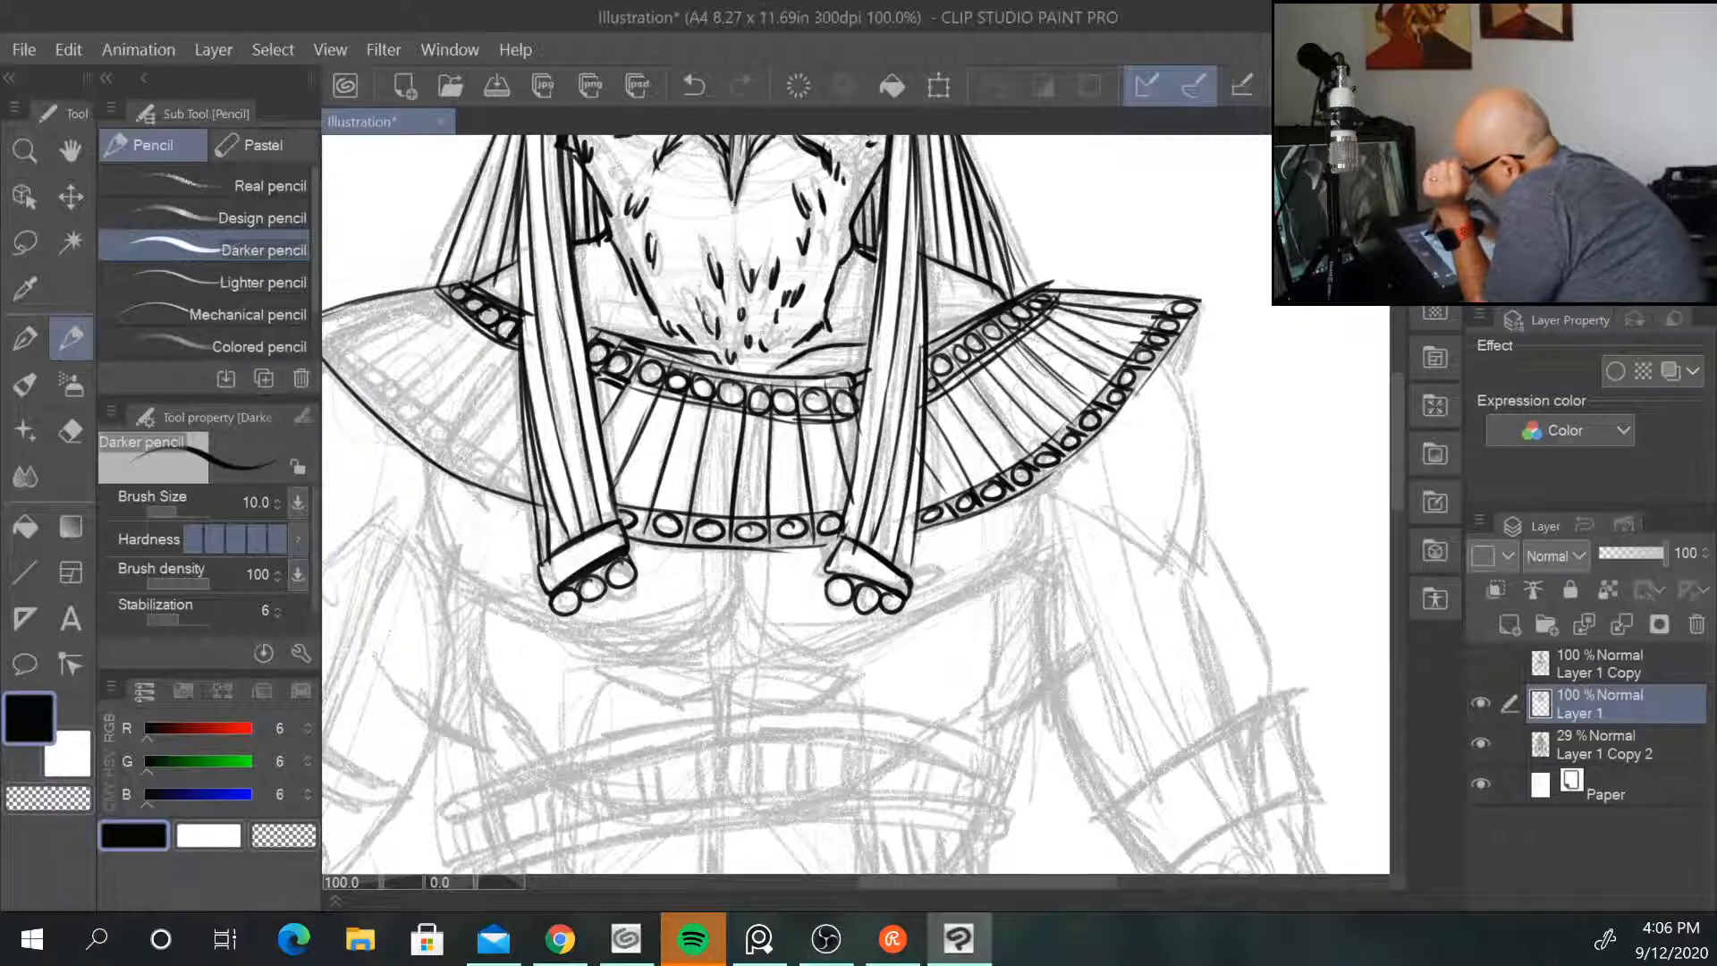
Step: Draw the lower border band of the left-hand collar section and fill it with round beads
left_click_drag(335, 338, 251, 392)
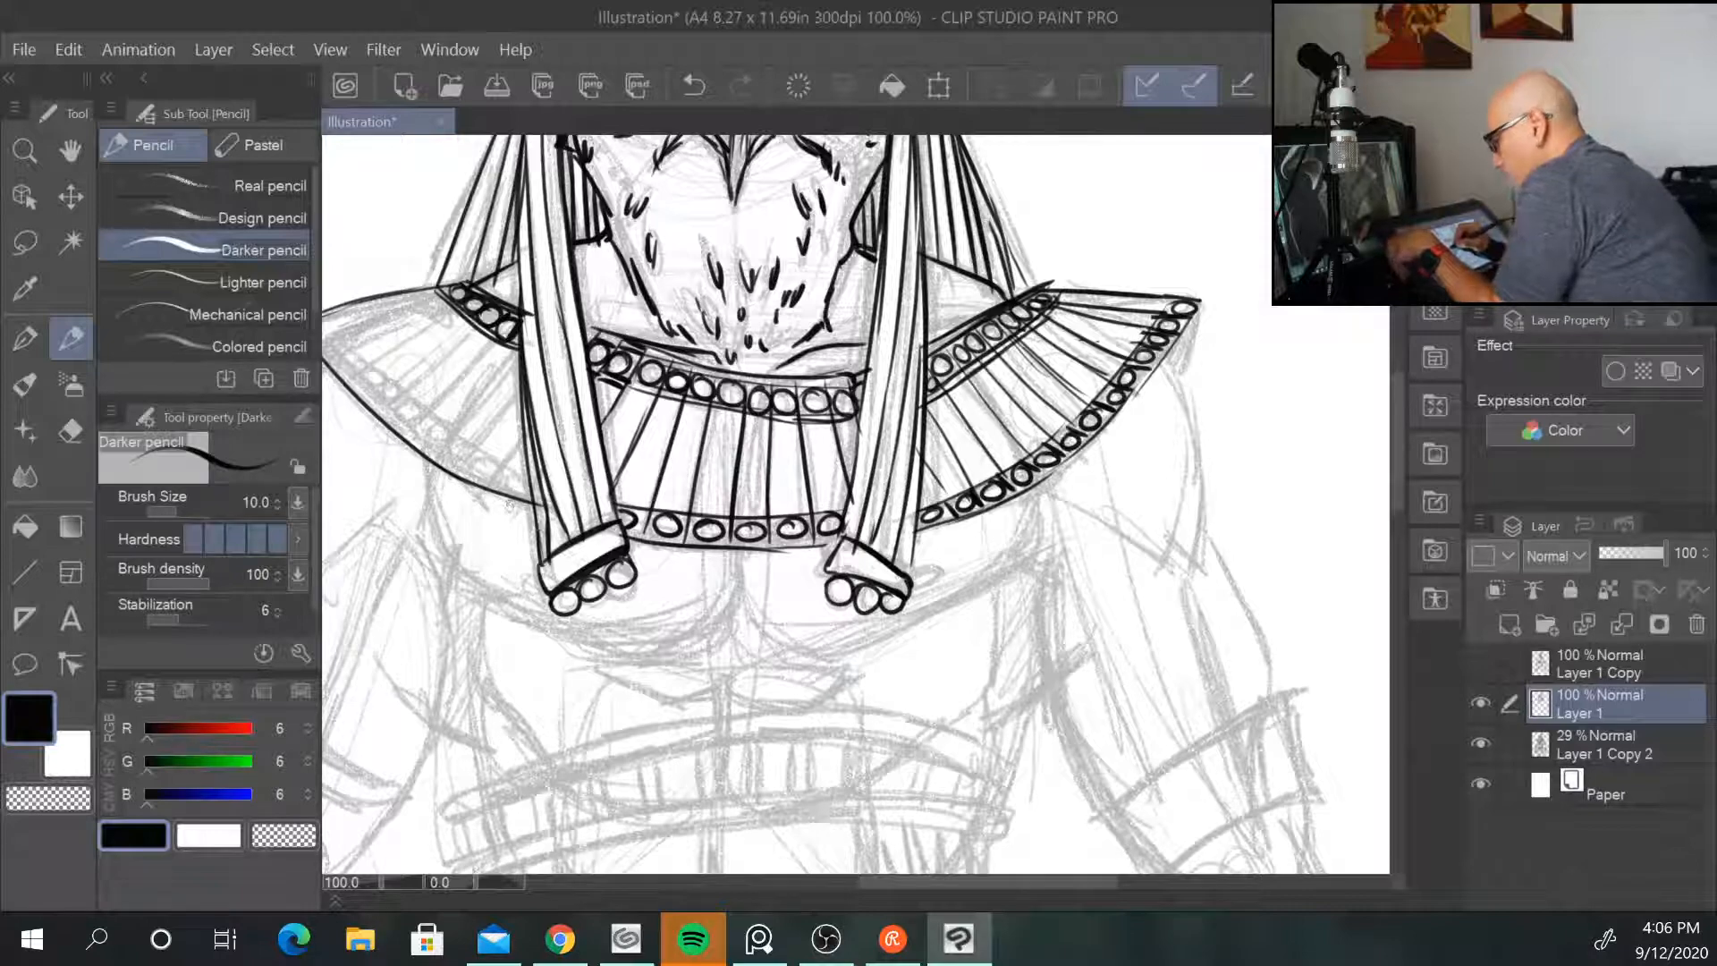
left_click_drag(508, 508, 762, 527)
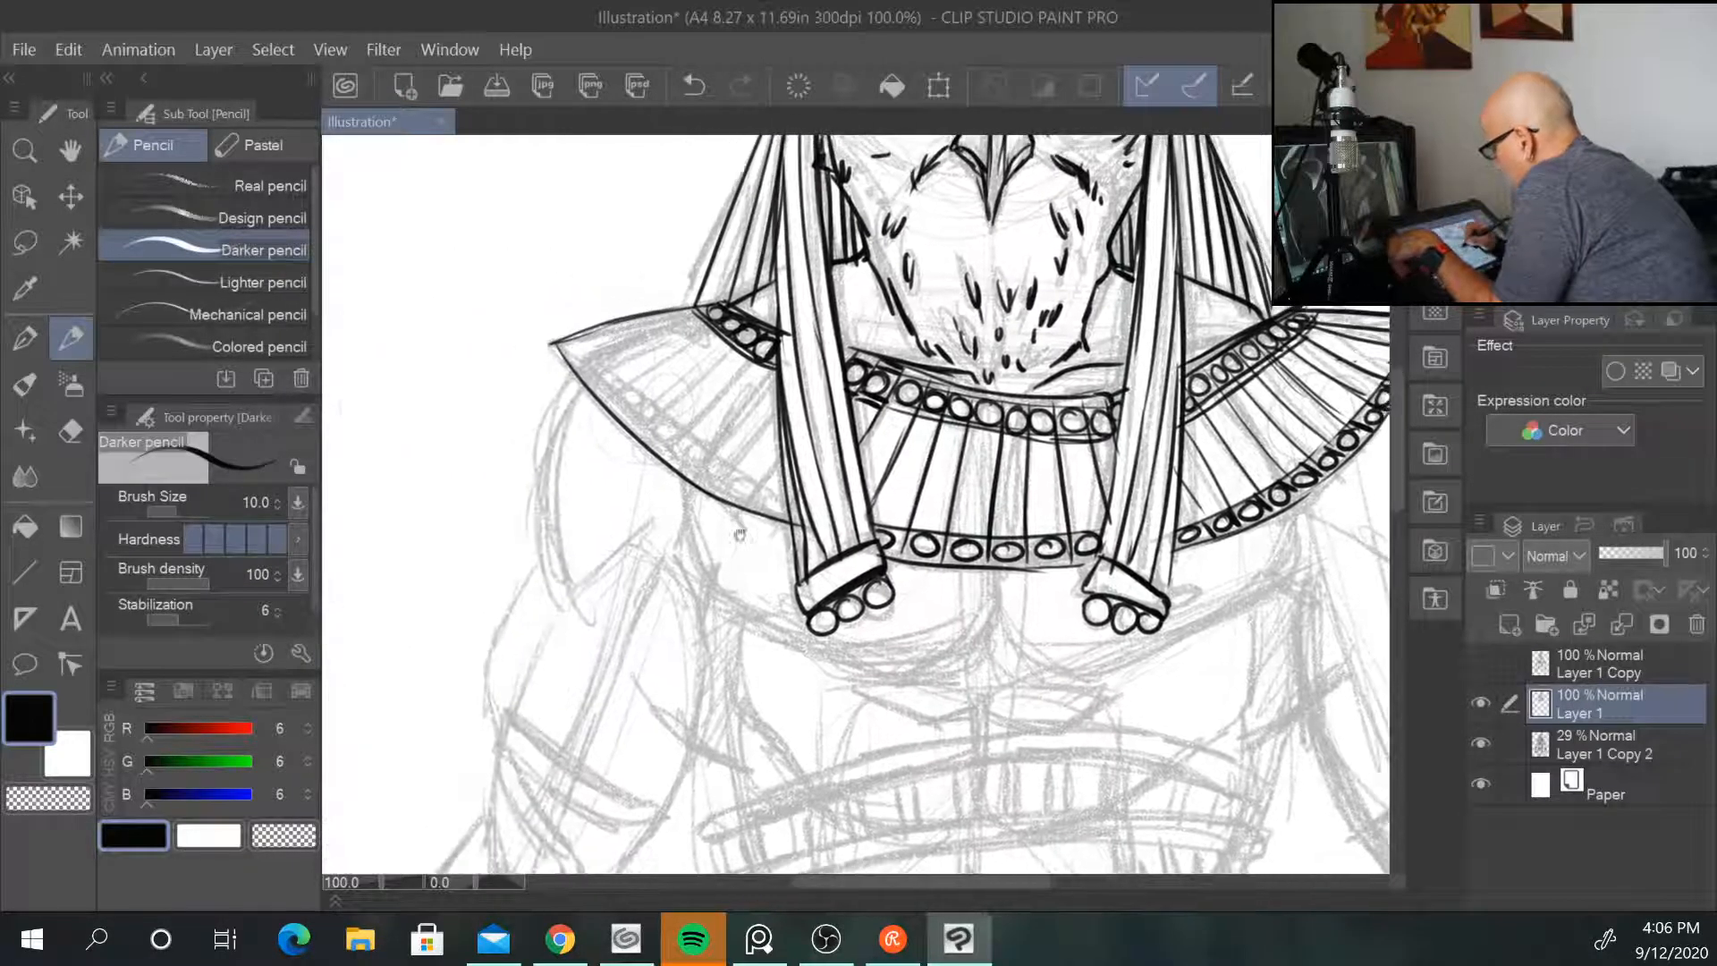
left_click_drag(585, 336, 792, 499)
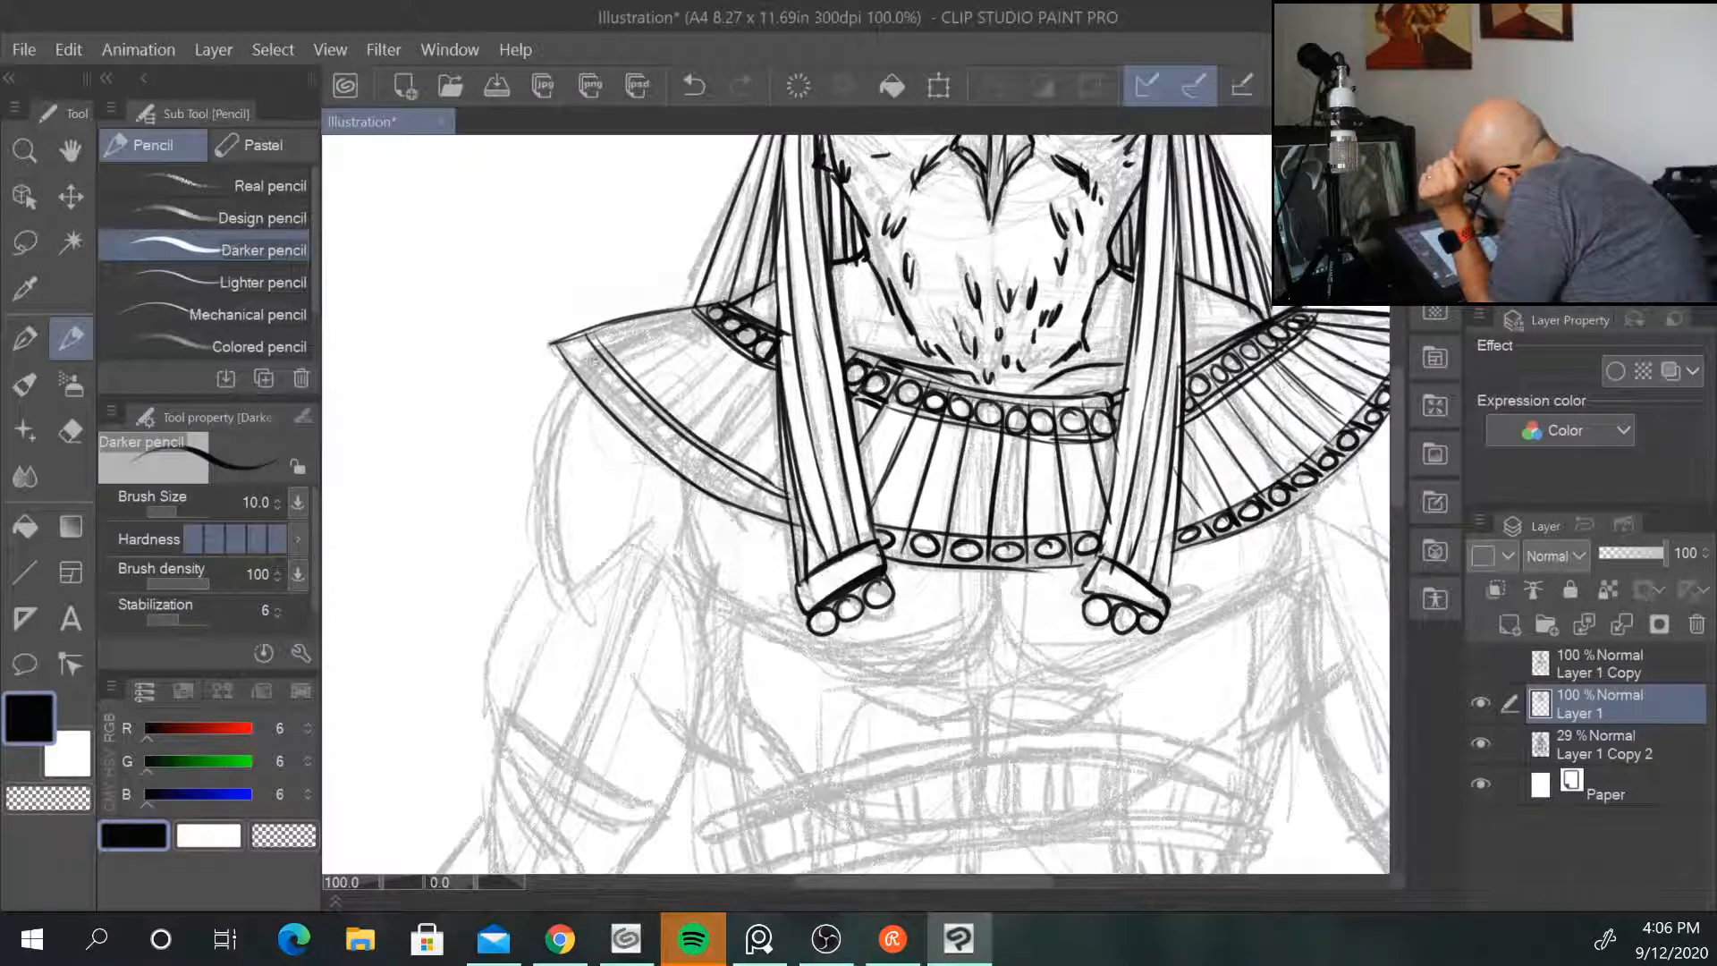
mouse_move(558, 347)
left_mouse_down()
mouse_move(697, 475)
mouse_move(795, 519)
left_mouse_up()
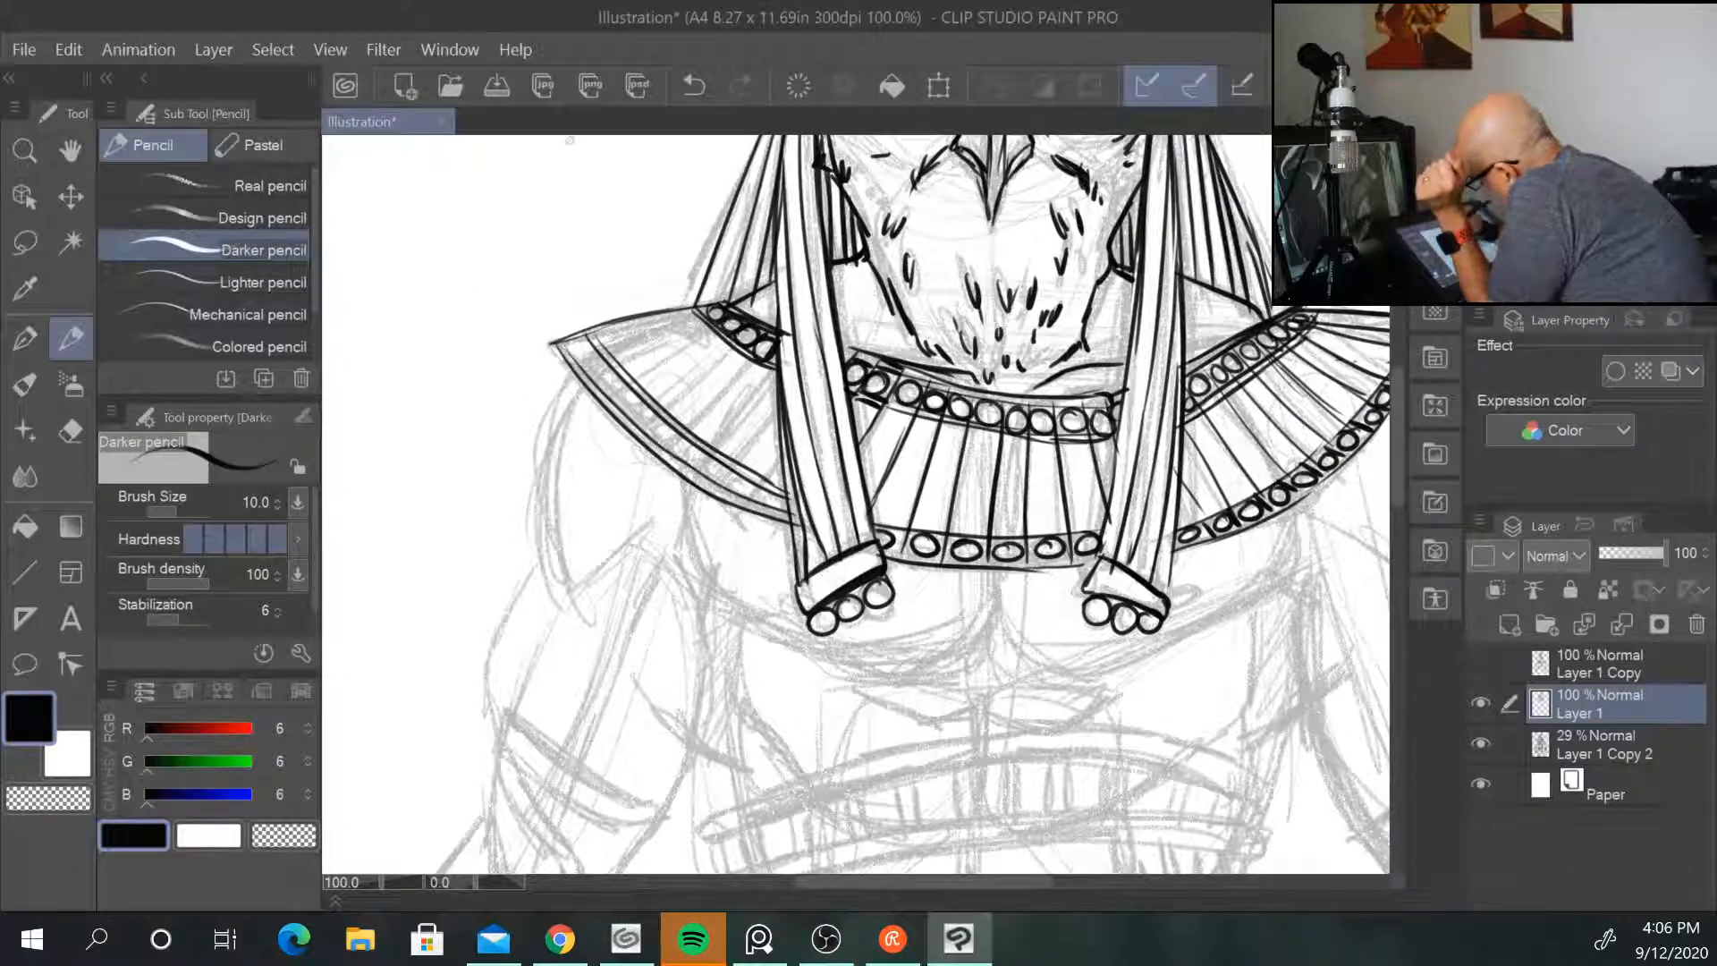
left_click_drag(573, 370, 605, 345)
mouse_move(601, 356)
left_mouse_down()
mouse_move(586, 369)
mouse_move(663, 424)
mouse_move(650, 418)
mouse_move(667, 447)
mouse_move(780, 513)
left_mouse_up()
Step: Draw radiating pleat lines across the left-hand collar section, from the strap to the shoulder edge
mouse_move(773, 384)
left_mouse_down()
mouse_move(713, 447)
mouse_move(760, 486)
left_mouse_up()
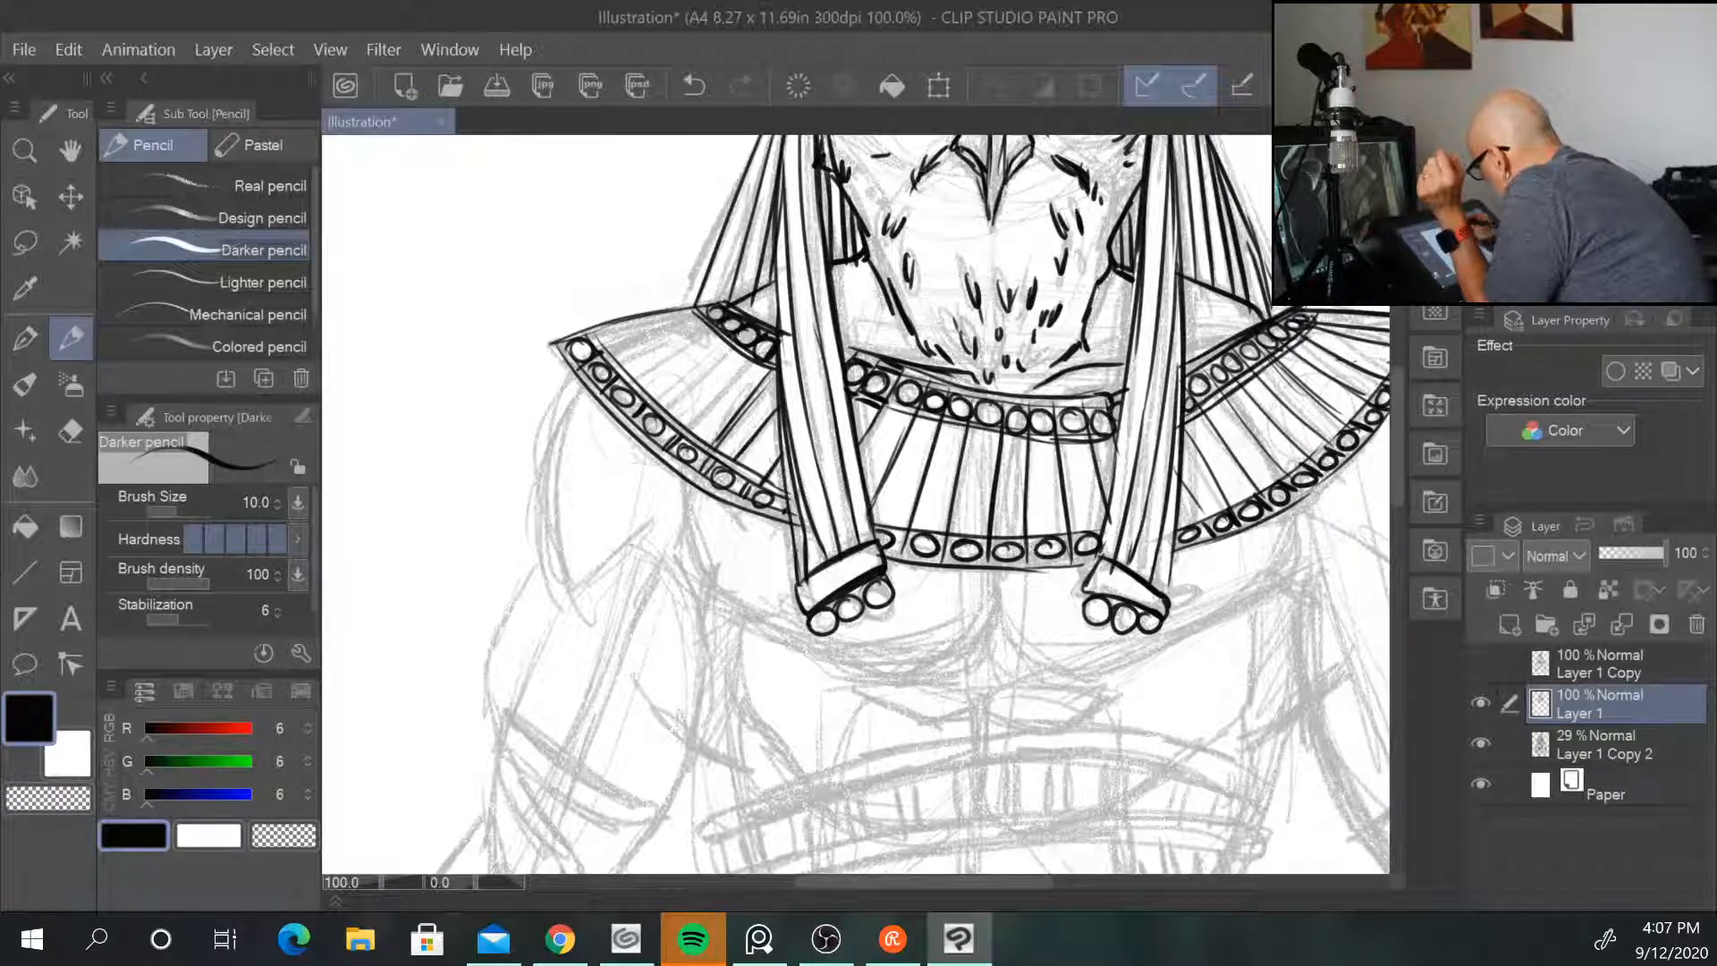
left_click_drag(758, 354, 682, 428)
left_click_drag(739, 345, 660, 413)
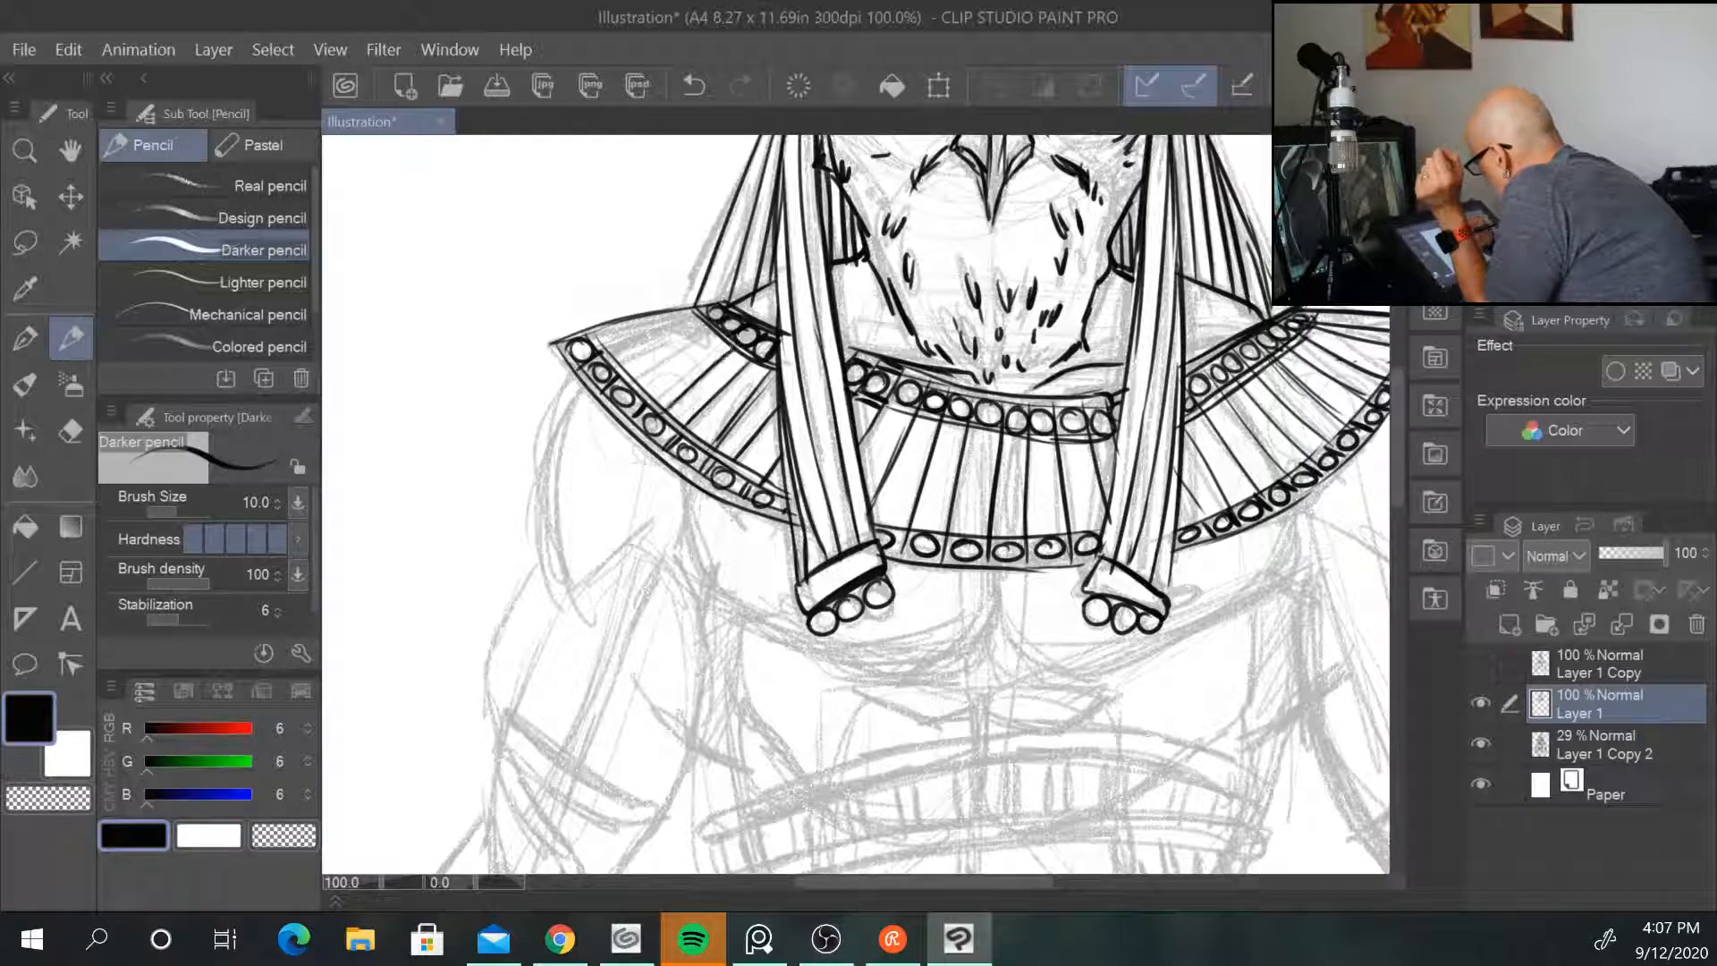
left_click_drag(726, 342, 648, 407)
mouse_move(715, 331)
left_mouse_down()
mouse_move(634, 386)
mouse_move(714, 316)
left_mouse_up()
left_click_drag(603, 356, 718, 316)
left_click_drag(597, 343, 668, 309)
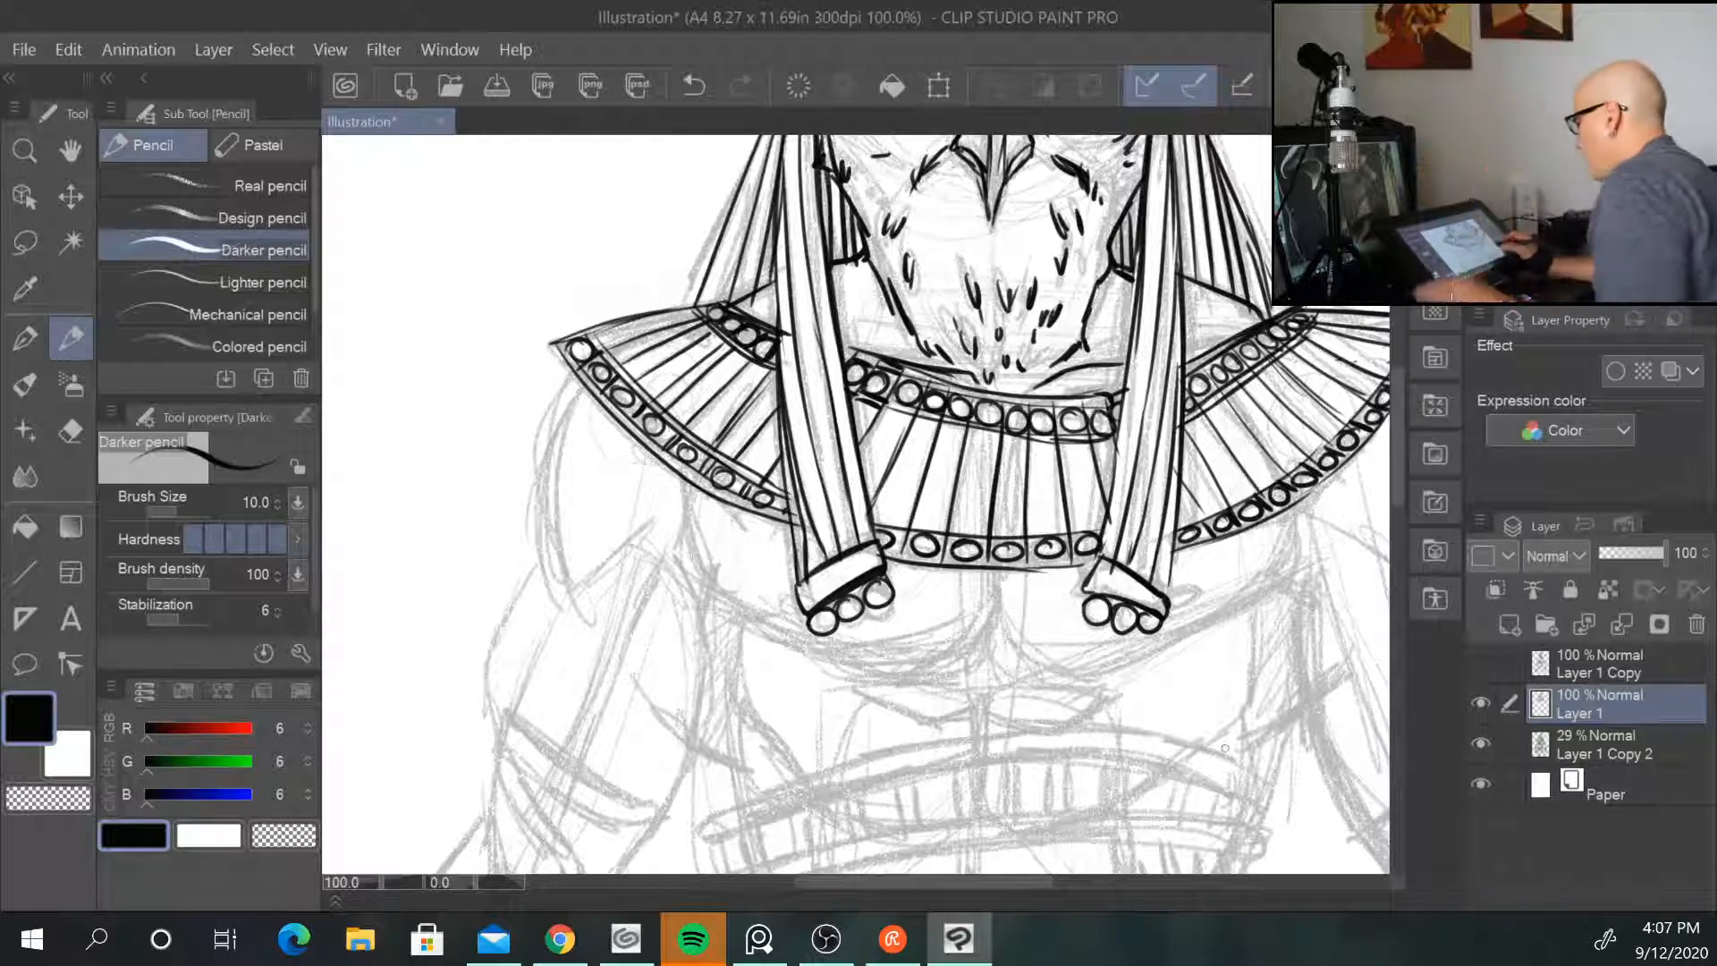
Step: Outline the left-hand shoulder and upper arm, and draw the armband with its hanging curled end
left_click_drag(1288, 708, 1257, 675)
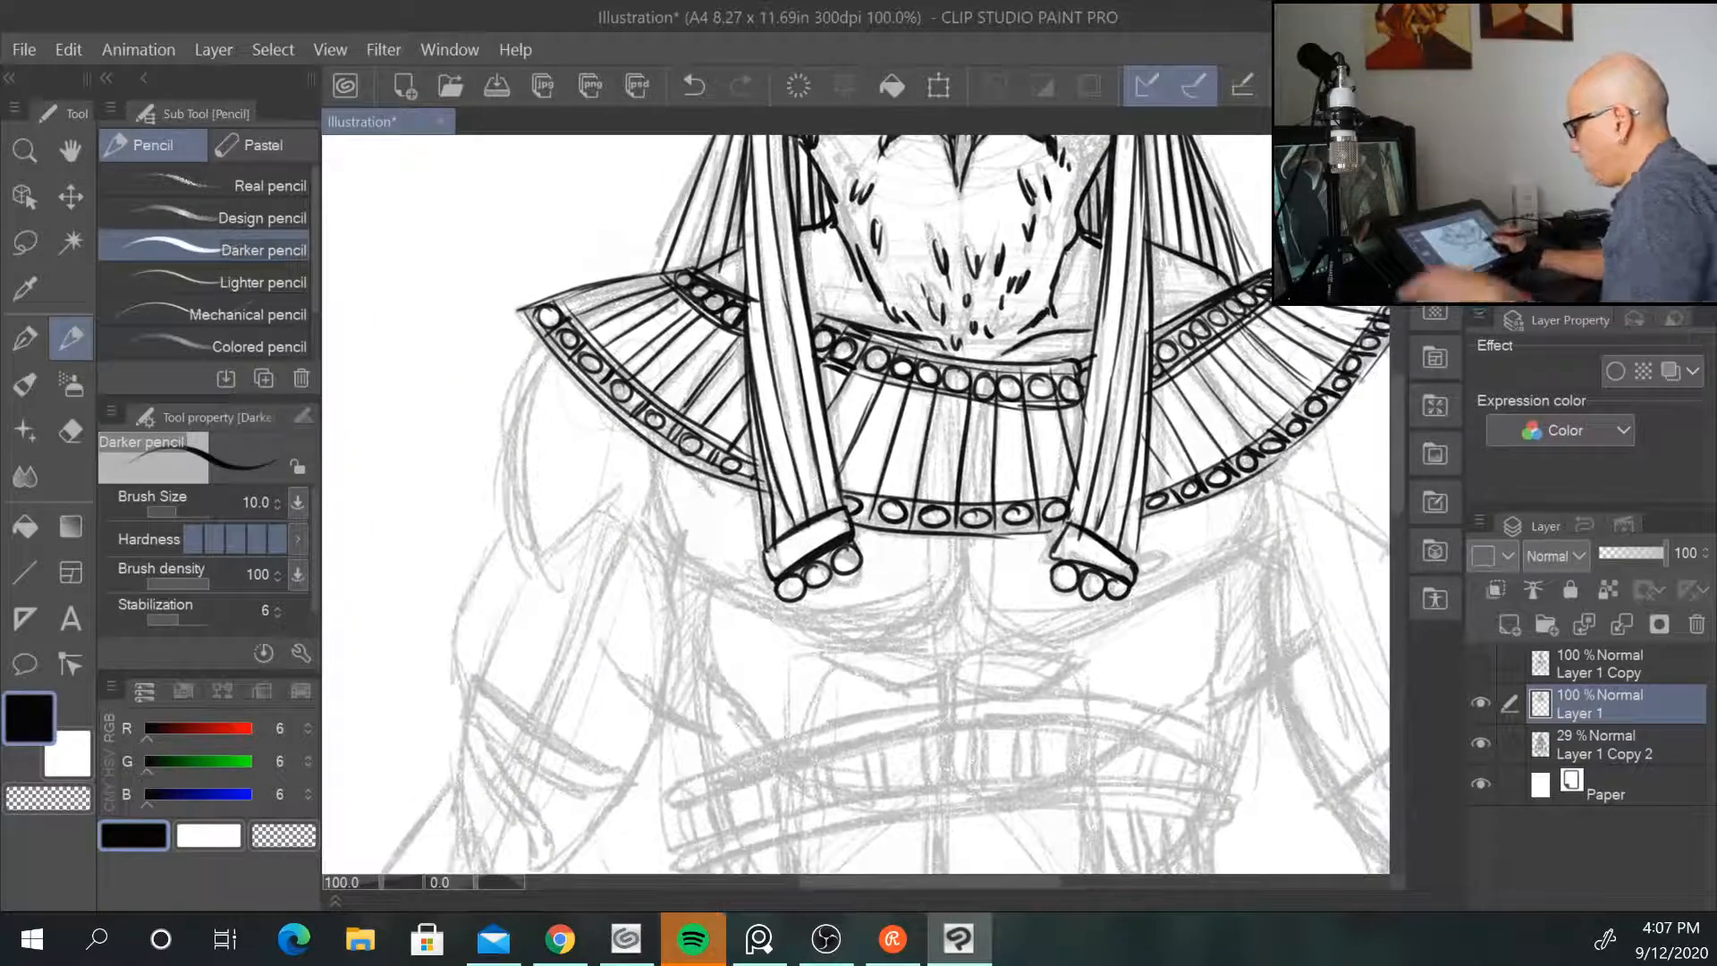
mouse_move(543, 354)
left_mouse_down()
mouse_move(499, 501)
mouse_move(516, 558)
mouse_move(551, 535)
mouse_move(476, 598)
mouse_move(463, 720)
mouse_move(494, 692)
mouse_move(458, 693)
mouse_move(465, 717)
left_mouse_up()
mouse_move(503, 706)
left_mouse_down()
mouse_move(573, 760)
mouse_move(642, 776)
mouse_move(622, 806)
mouse_move(644, 776)
left_mouse_up()
mouse_move(488, 724)
left_mouse_down()
mouse_move(551, 836)
mouse_move(469, 760)
mouse_move(532, 848)
mouse_move(514, 860)
mouse_move(538, 855)
left_mouse_up()
left_click_drag(493, 686, 522, 723)
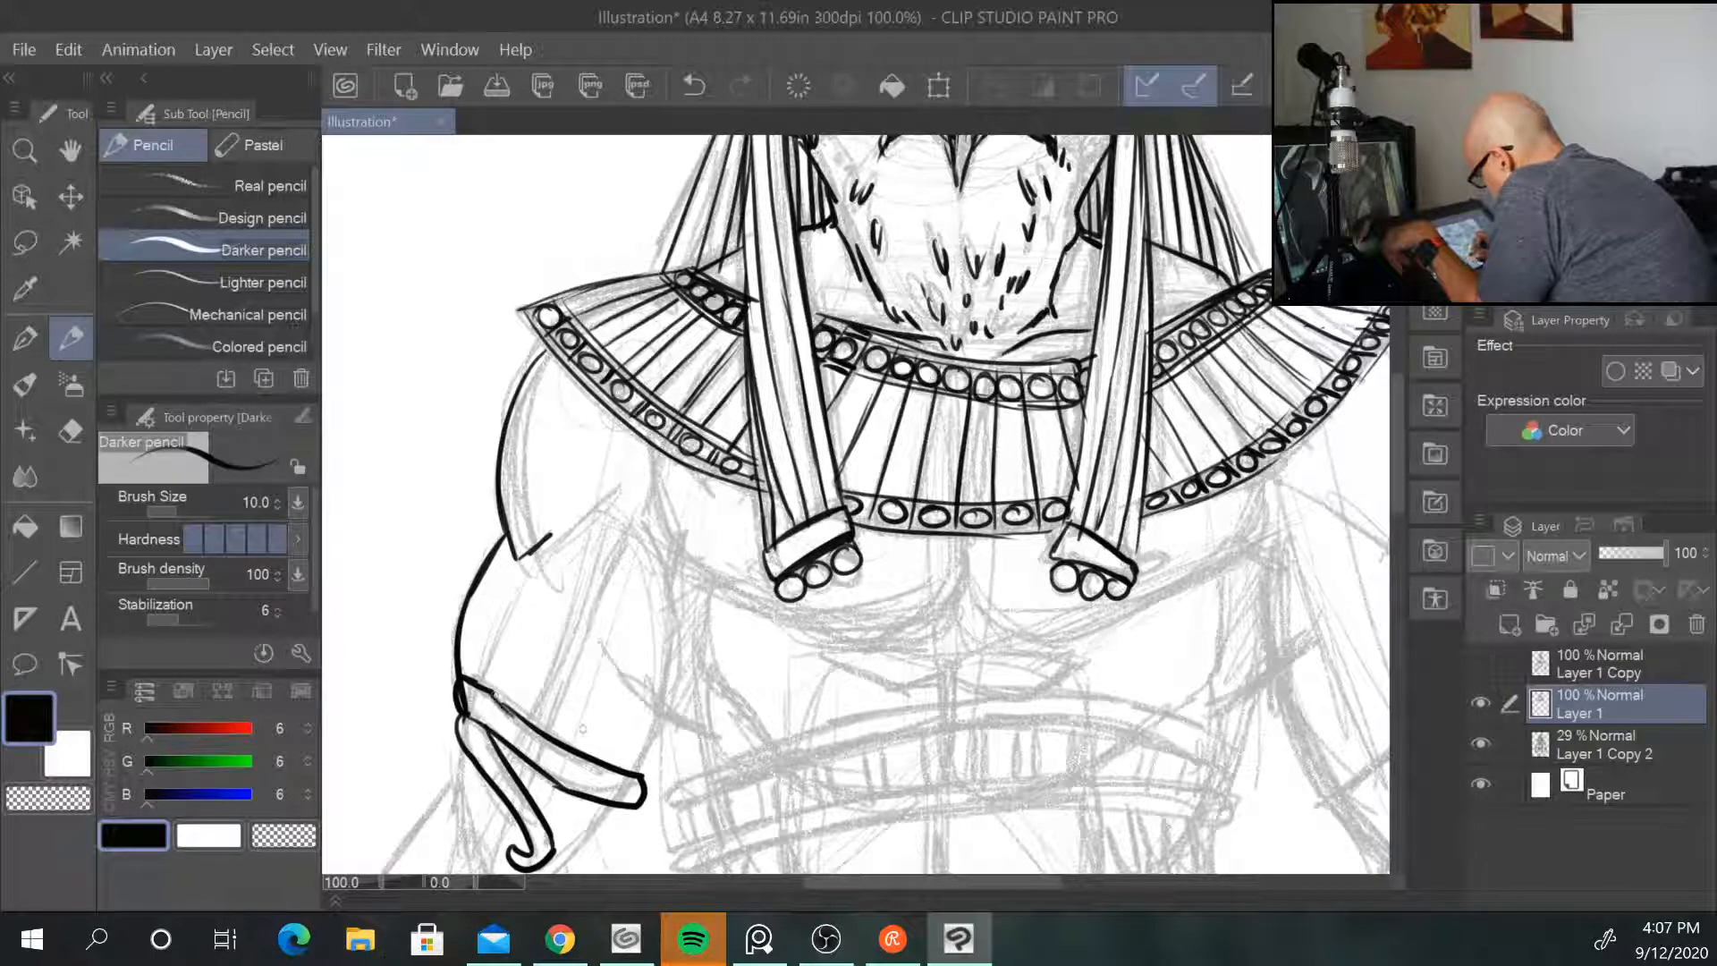
left_click_drag(644, 769, 660, 708)
left_click_drag(650, 535, 662, 720)
left_click_drag(621, 511, 662, 534)
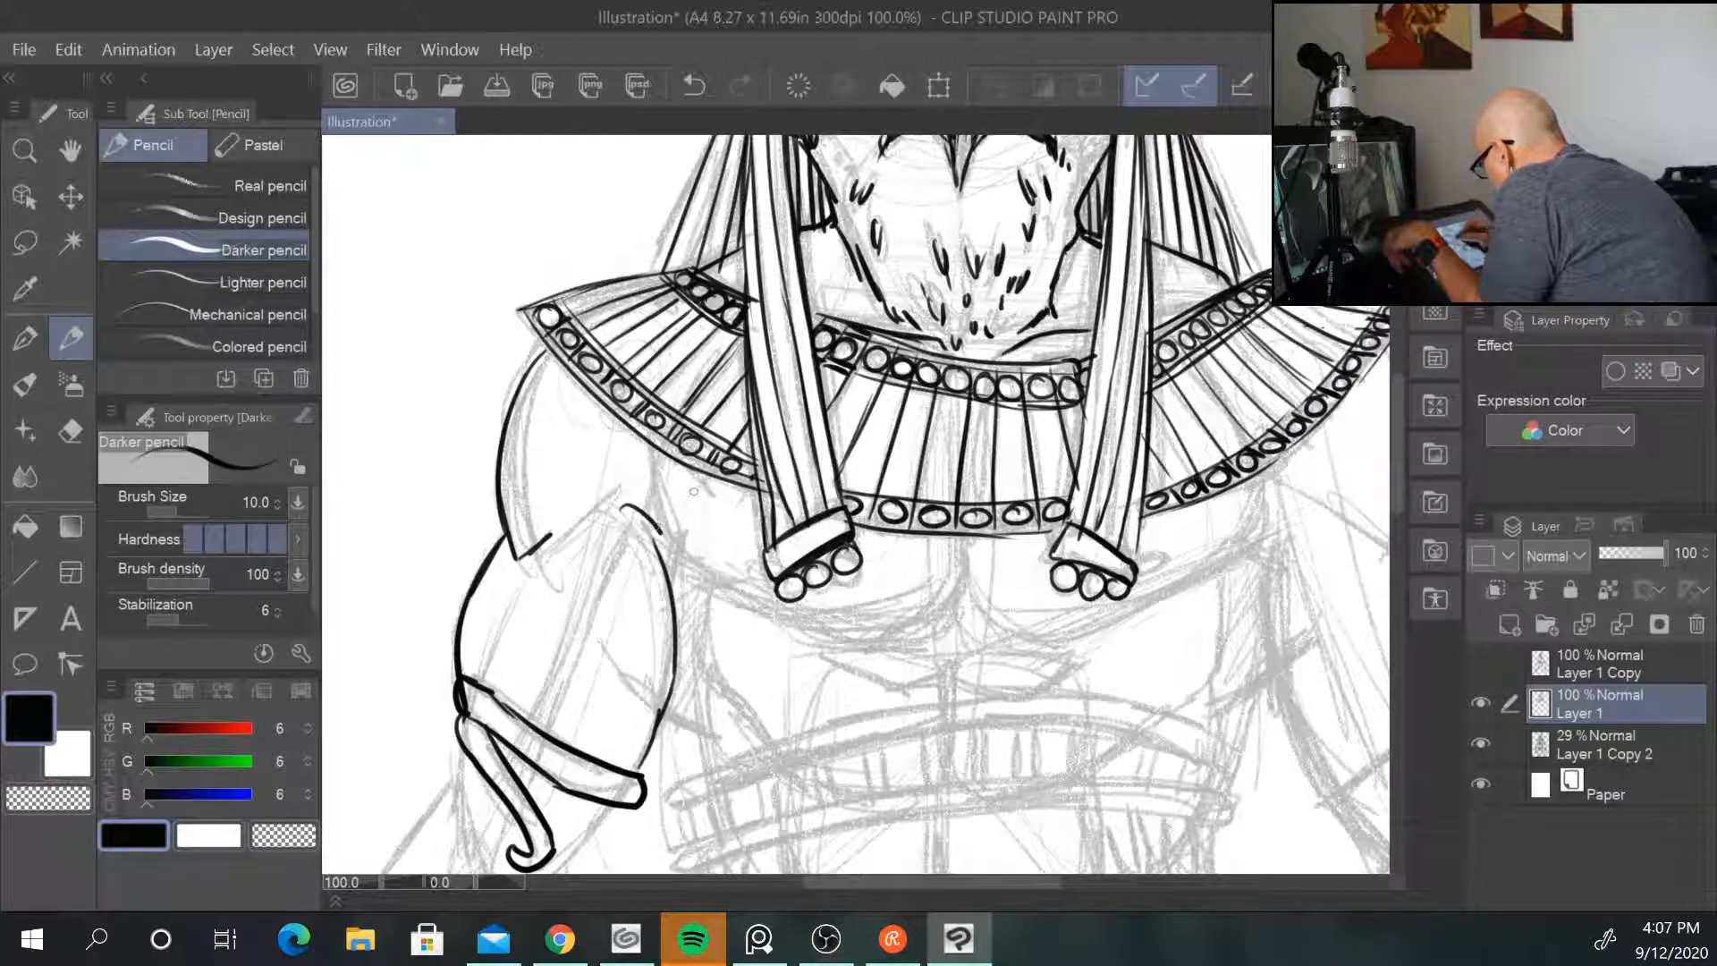
Step: Draw the lower contours of both chest muscles and the curved upper abdominal lines beneath them
mouse_move(650, 451)
left_mouse_down()
mouse_move(672, 547)
mouse_move(713, 580)
mouse_move(820, 619)
mouse_move(937, 614)
mouse_move(921, 617)
left_mouse_up()
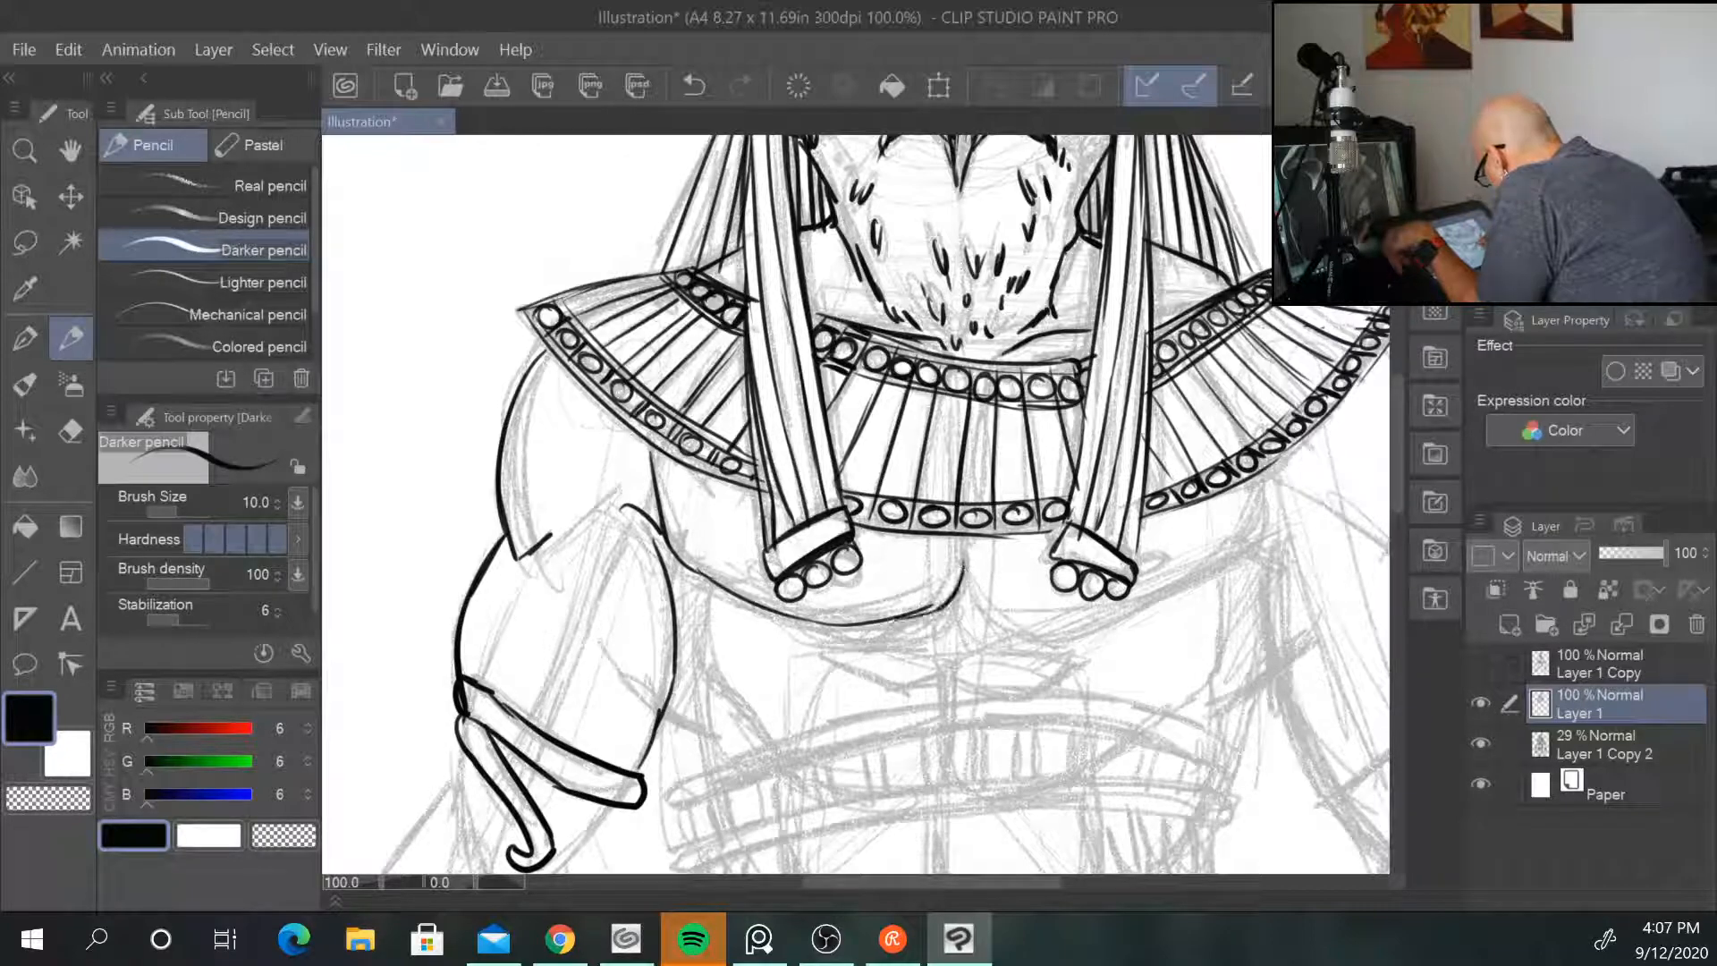
mouse_move(959, 540)
left_mouse_down()
mouse_move(977, 607)
mouse_move(1058, 638)
mouse_move(1198, 581)
mouse_move(1256, 538)
mouse_move(1265, 492)
left_mouse_up()
mouse_move(823, 640)
left_mouse_down()
mouse_move(828, 660)
mouse_move(930, 690)
mouse_move(959, 669)
mouse_move(979, 691)
mouse_move(1060, 669)
mouse_move(1076, 646)
left_mouse_up()
left_click_drag(962, 633, 957, 667)
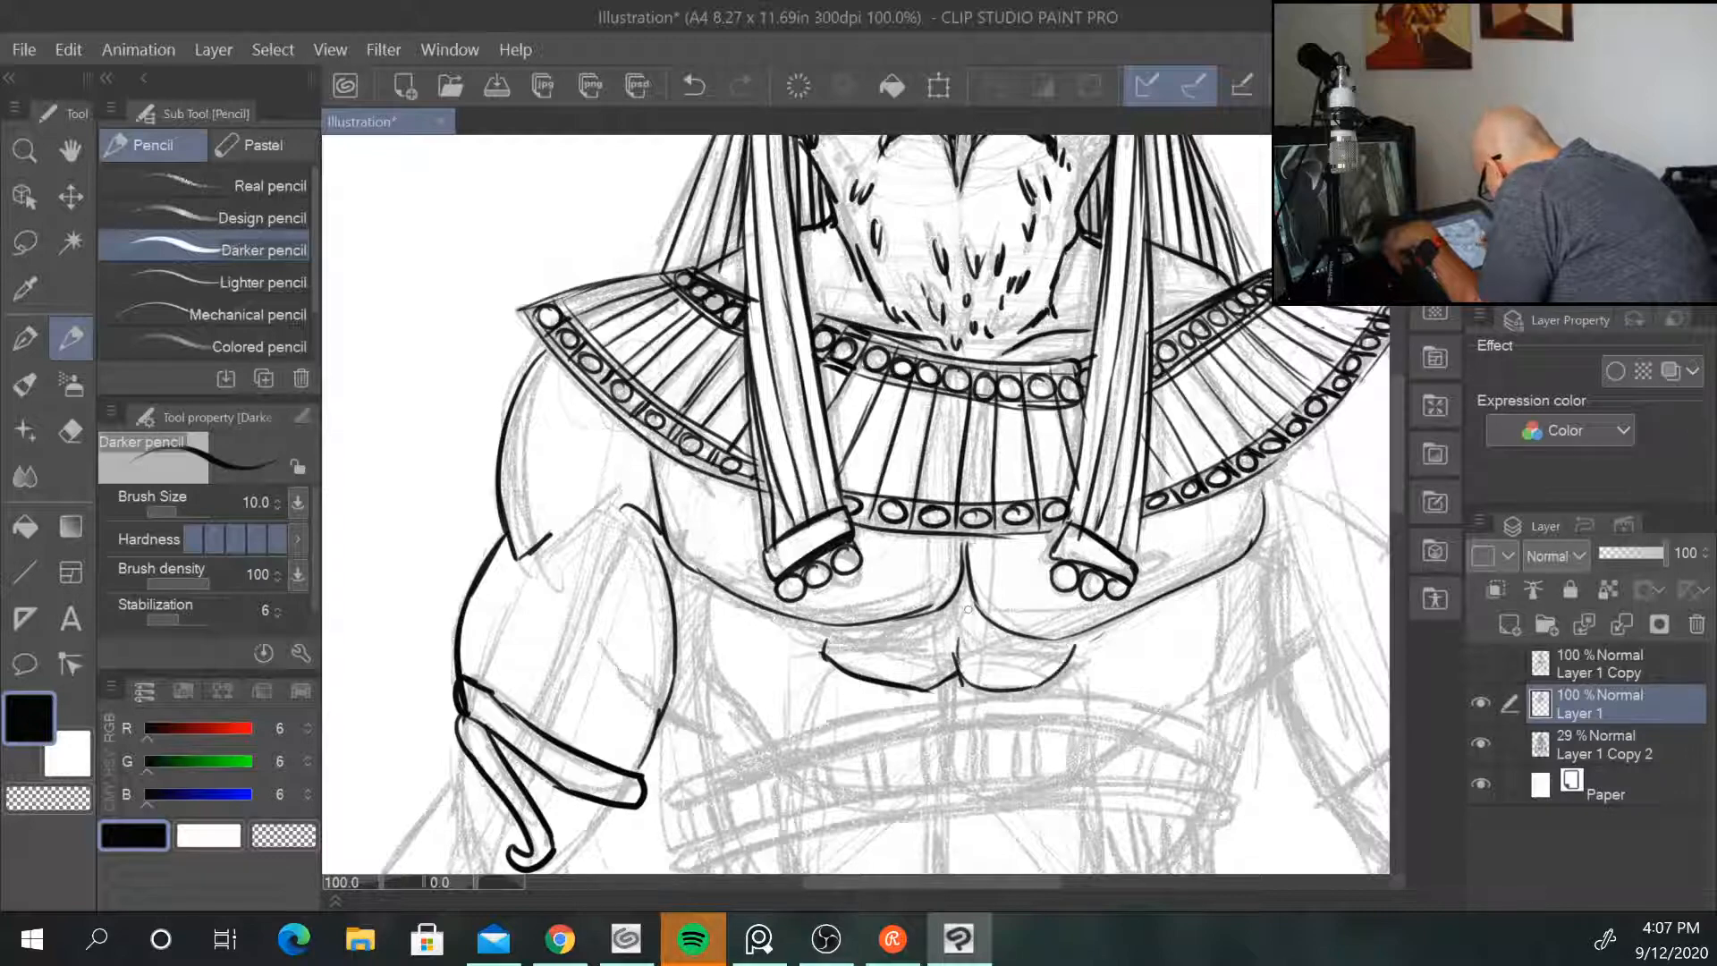
left_click_drag(832, 663, 803, 732)
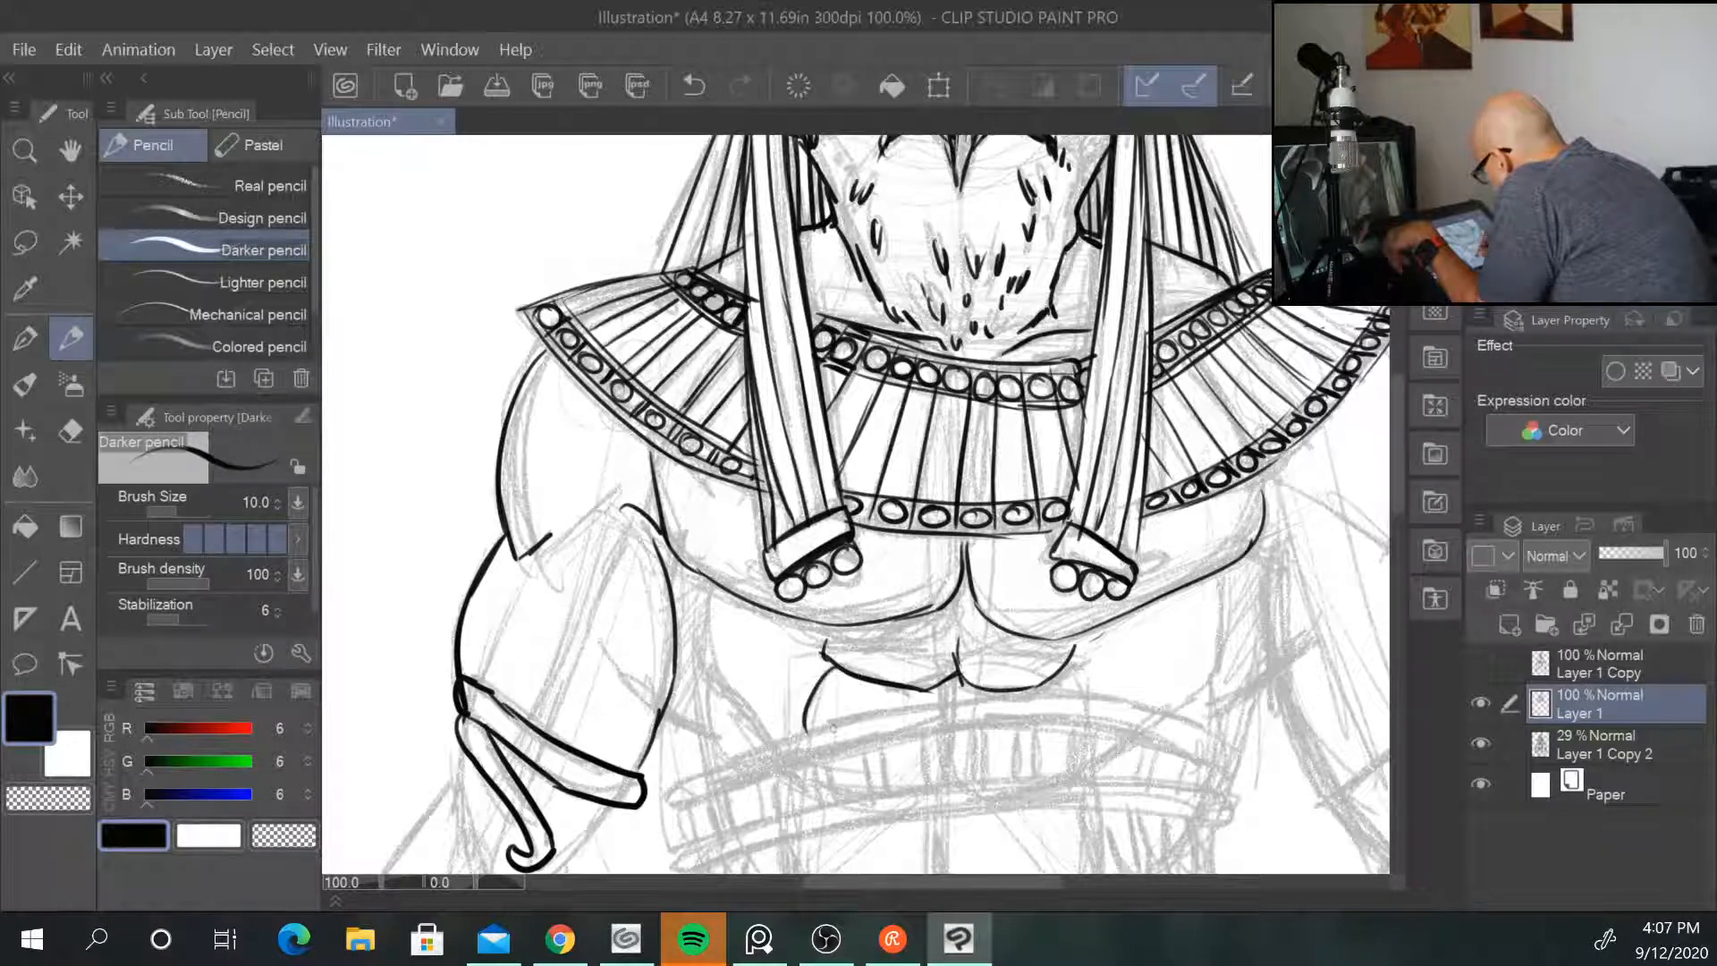
left_click_drag(1062, 672, 1076, 702)
Step: Draw the side contours of the torso and the short muscle lines just above the waistband on both sides
mouse_move(703, 581)
left_mouse_down()
mouse_move(719, 685)
mouse_move(760, 751)
left_mouse_up()
left_click_drag(702, 672, 715, 776)
left_click_drag(664, 703, 706, 740)
left_click_drag(1221, 577, 1218, 679)
mouse_move(1172, 715)
left_mouse_down()
mouse_move(1202, 689)
mouse_move(1213, 722)
left_mouse_up()
mouse_move(1272, 666)
left_mouse_down()
mouse_move(1210, 722)
mouse_move(1230, 756)
left_mouse_up()
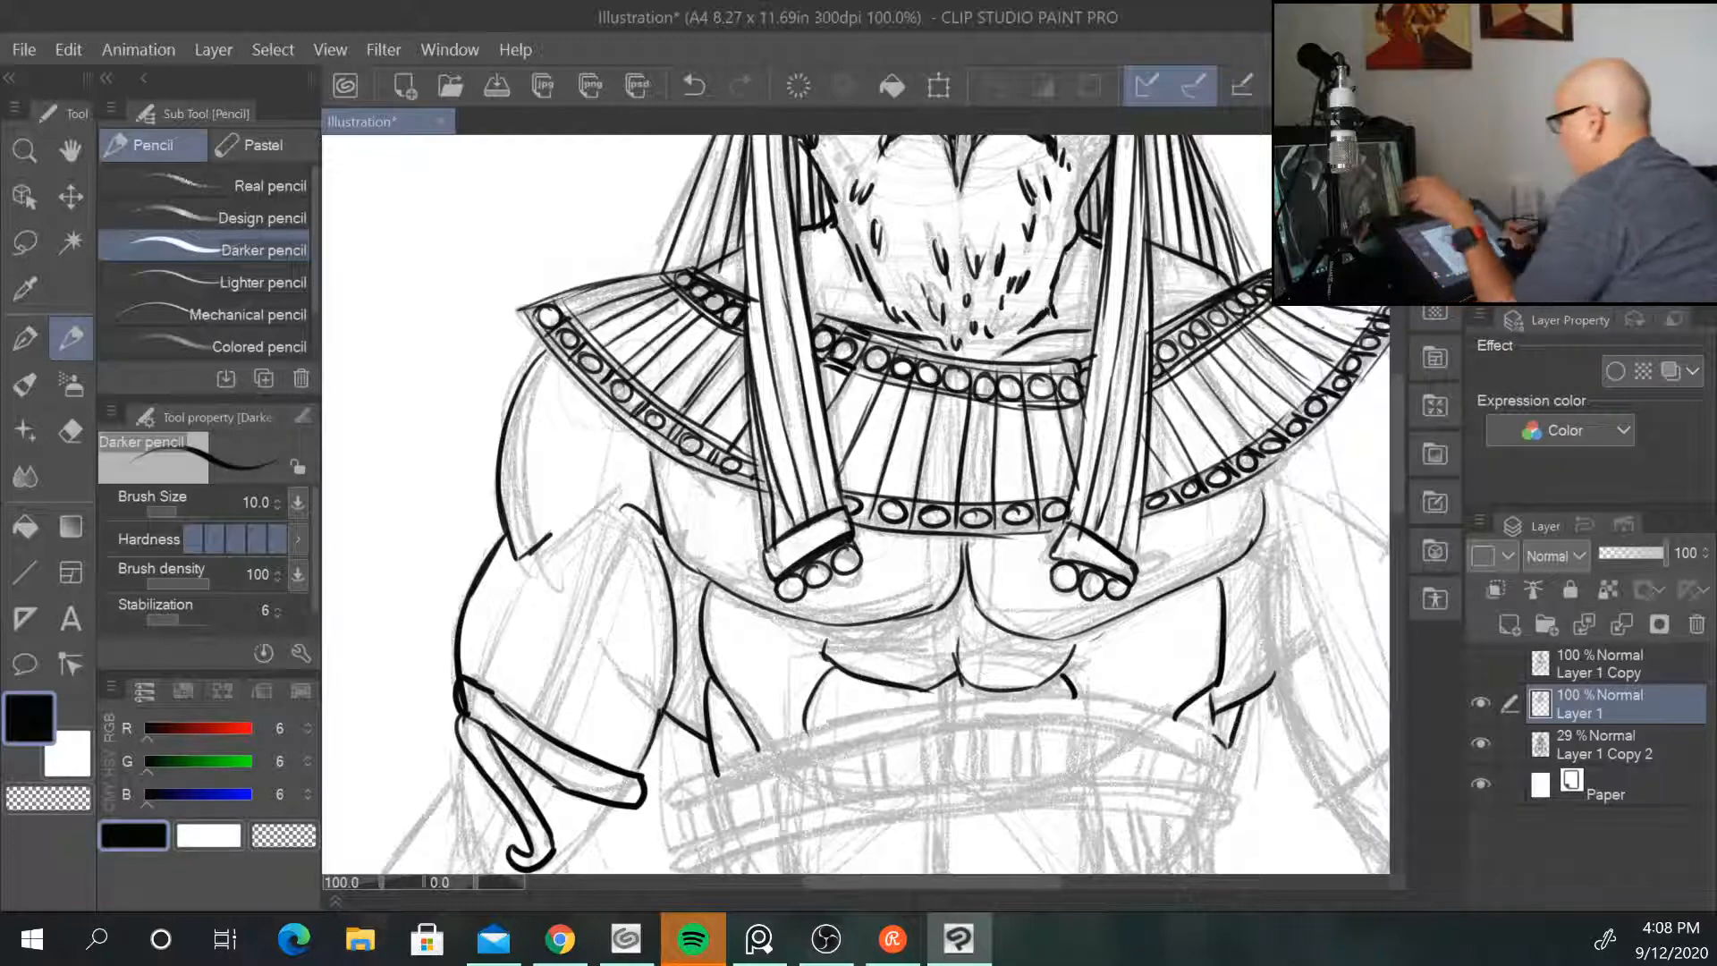
Step: Draw the curved double-lined upper rim of the waistband across the torso, with rounded ends
scroll(1310, 548, "down", 2)
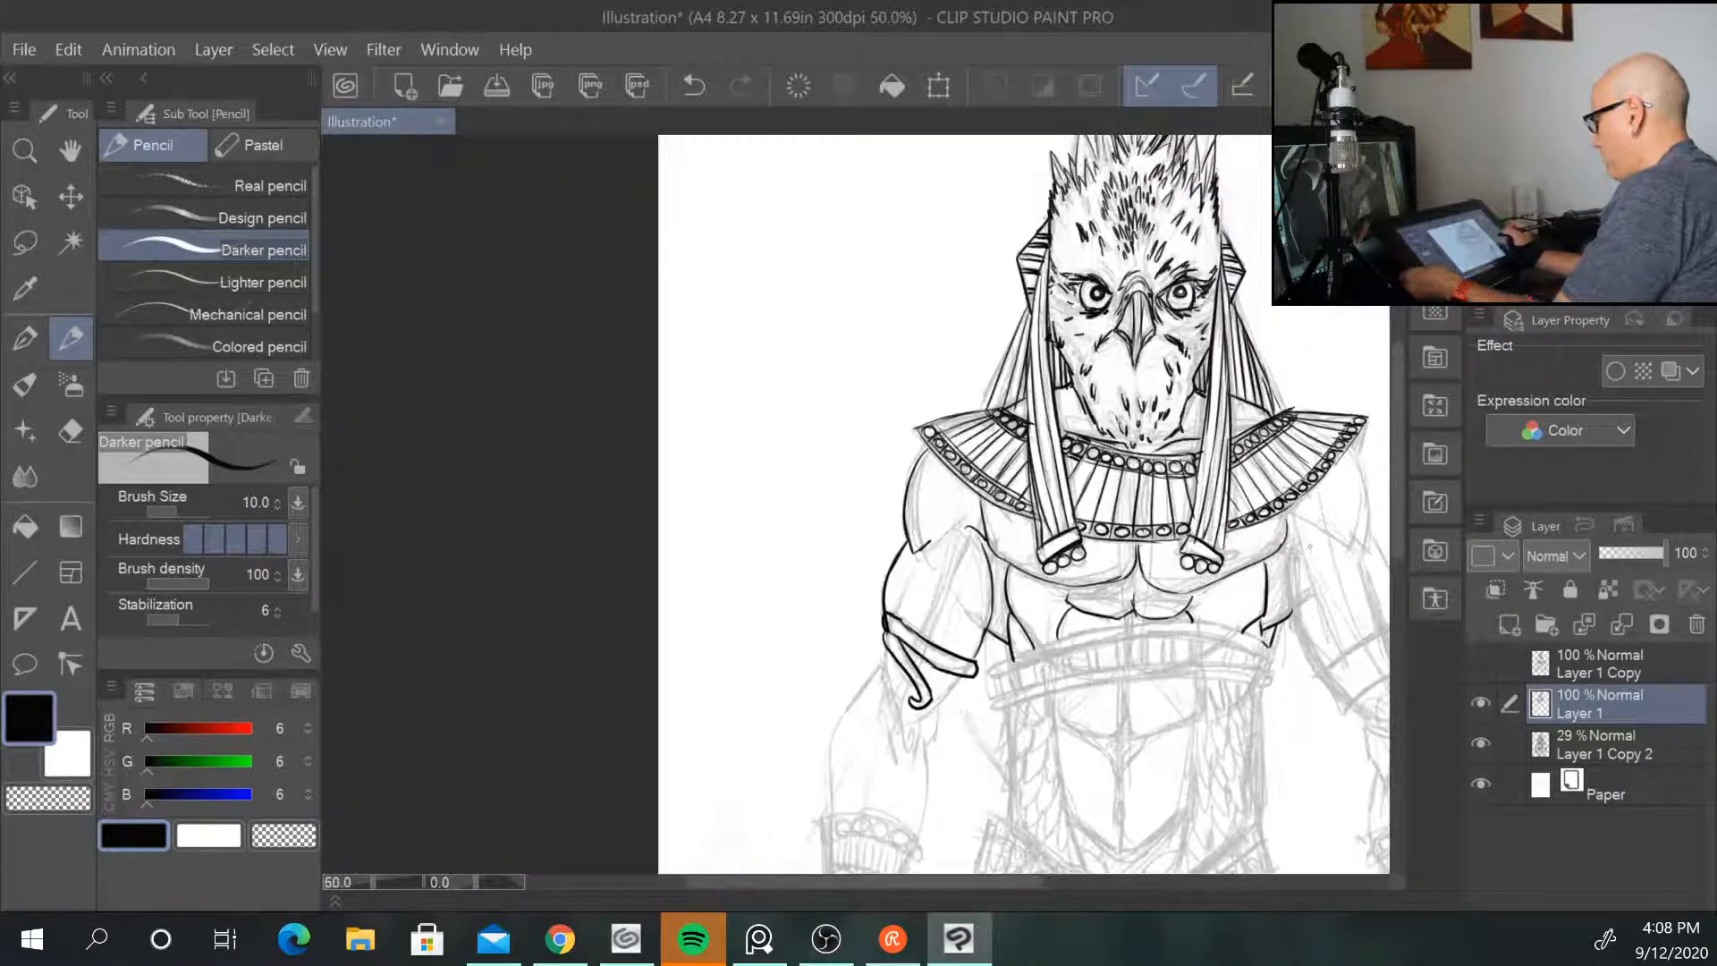
scroll(1310, 546, "down", 1)
scroll(1310, 547, "up", 2)
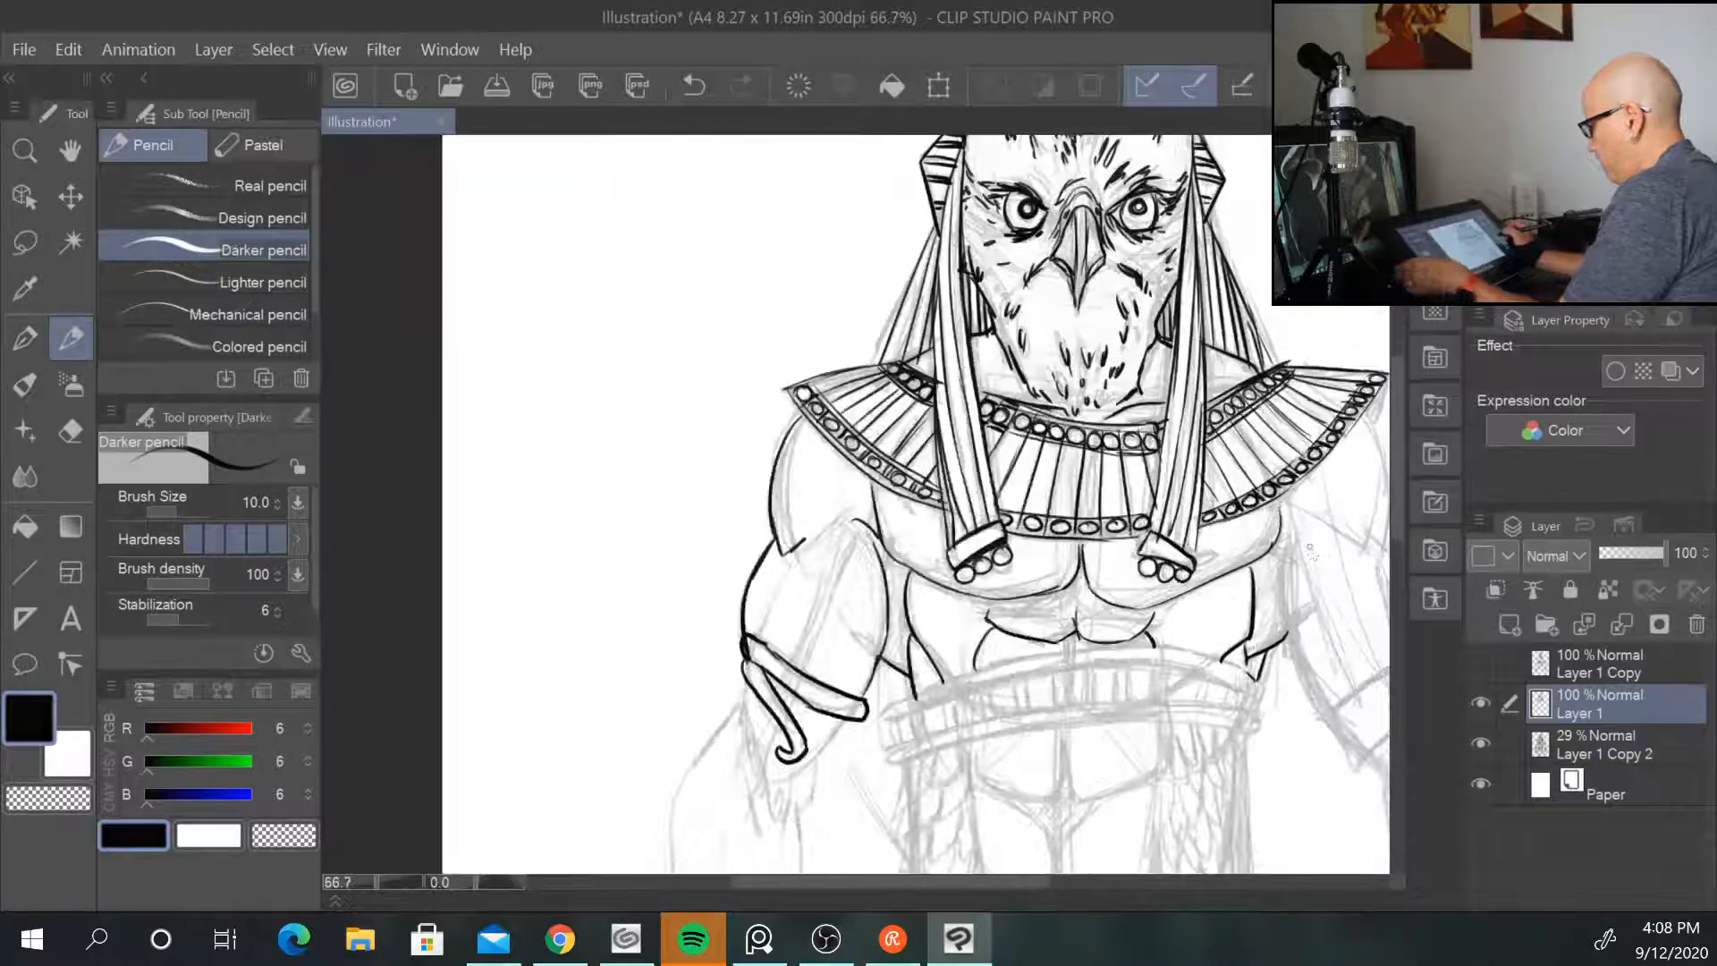
left_click_drag(1310, 550, 1167, 259)
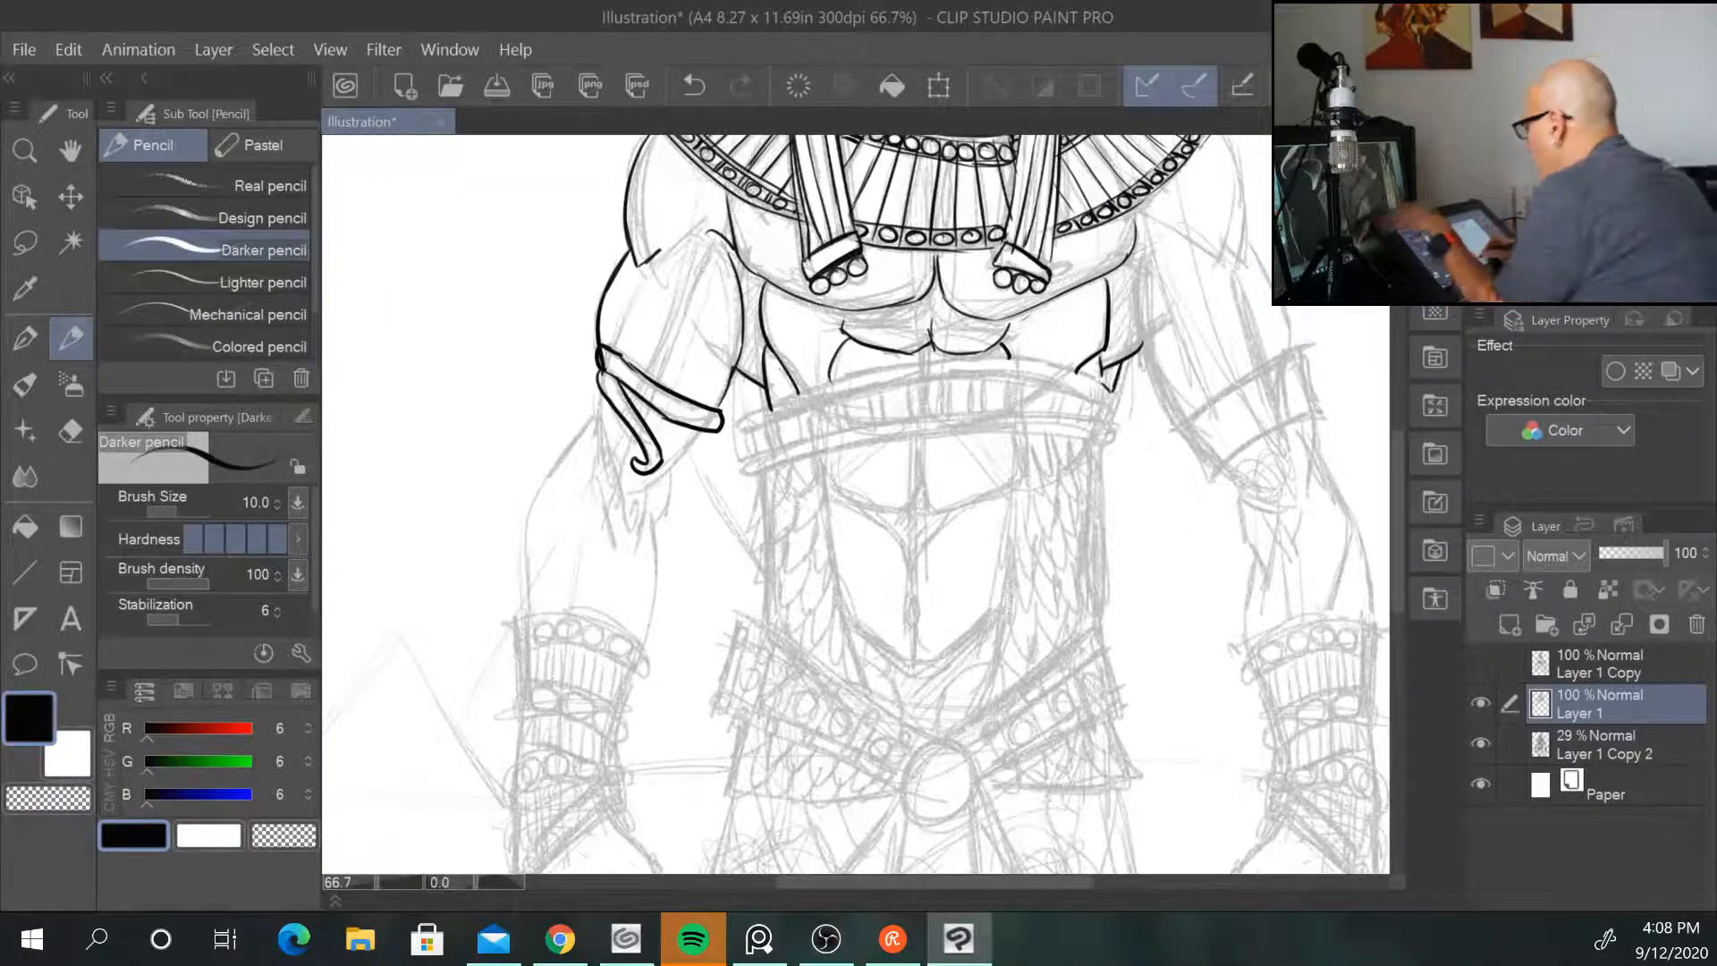
mouse_move(738, 422)
left_mouse_down()
mouse_move(934, 360)
mouse_move(737, 435)
mouse_move(966, 380)
mouse_move(1102, 401)
left_mouse_up()
left_click_drag(929, 364, 1122, 396)
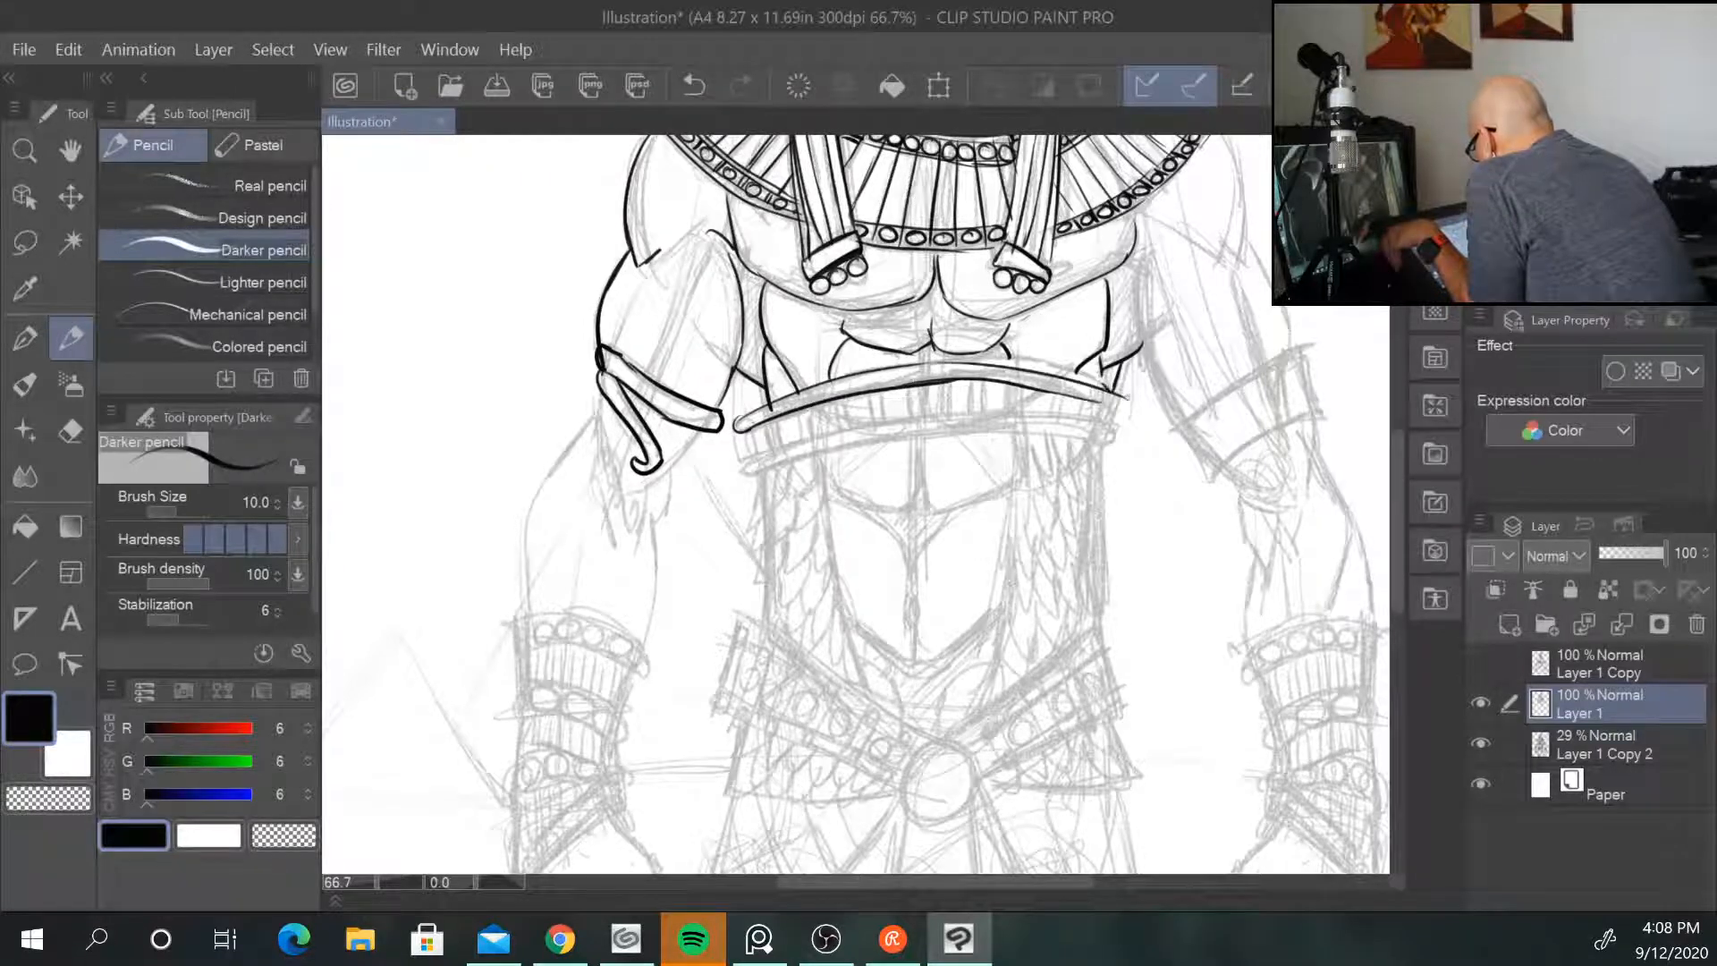
left_click_drag(994, 364, 1133, 405)
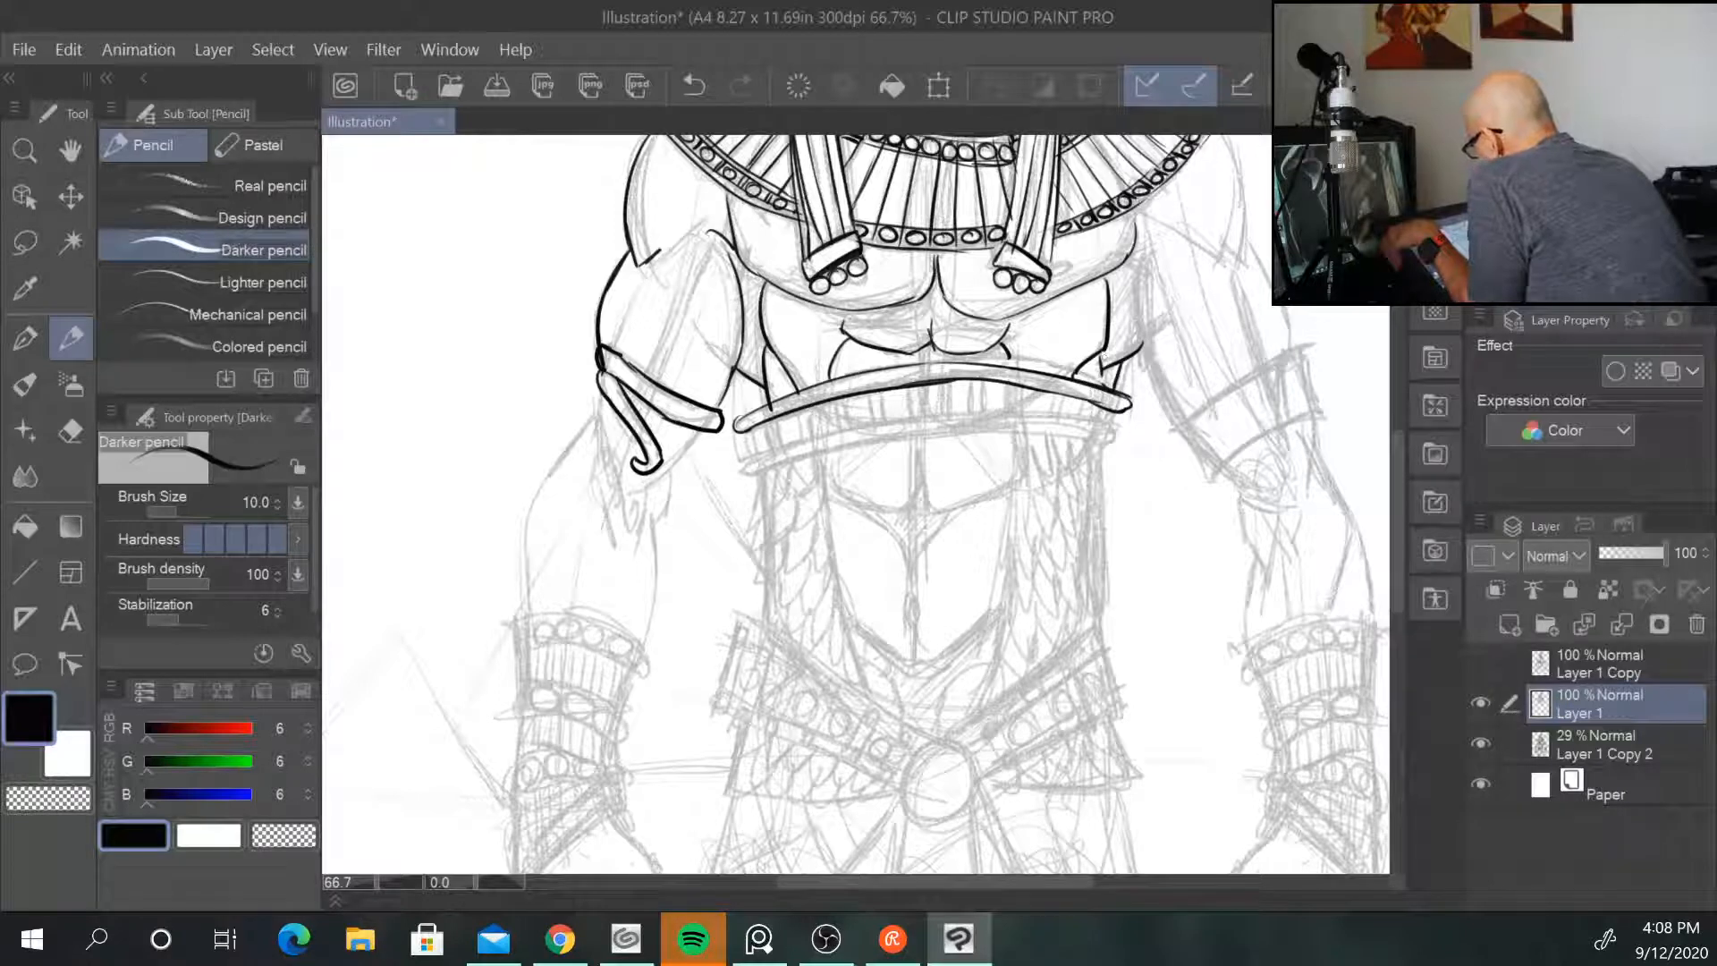
Step: Draw the curved lower rim lines of the waistband and close its ends on both sides
mouse_move(743, 430)
left_mouse_down()
mouse_move(753, 460)
mouse_move(795, 448)
left_mouse_up()
mouse_move(754, 459)
left_mouse_down()
mouse_move(741, 465)
mouse_move(908, 439)
left_mouse_up()
left_click_drag(785, 430, 1108, 414)
mouse_move(896, 443)
left_mouse_down()
mouse_move(1119, 438)
mouse_move(1110, 428)
left_mouse_up()
left_click_drag(1098, 424, 1122, 441)
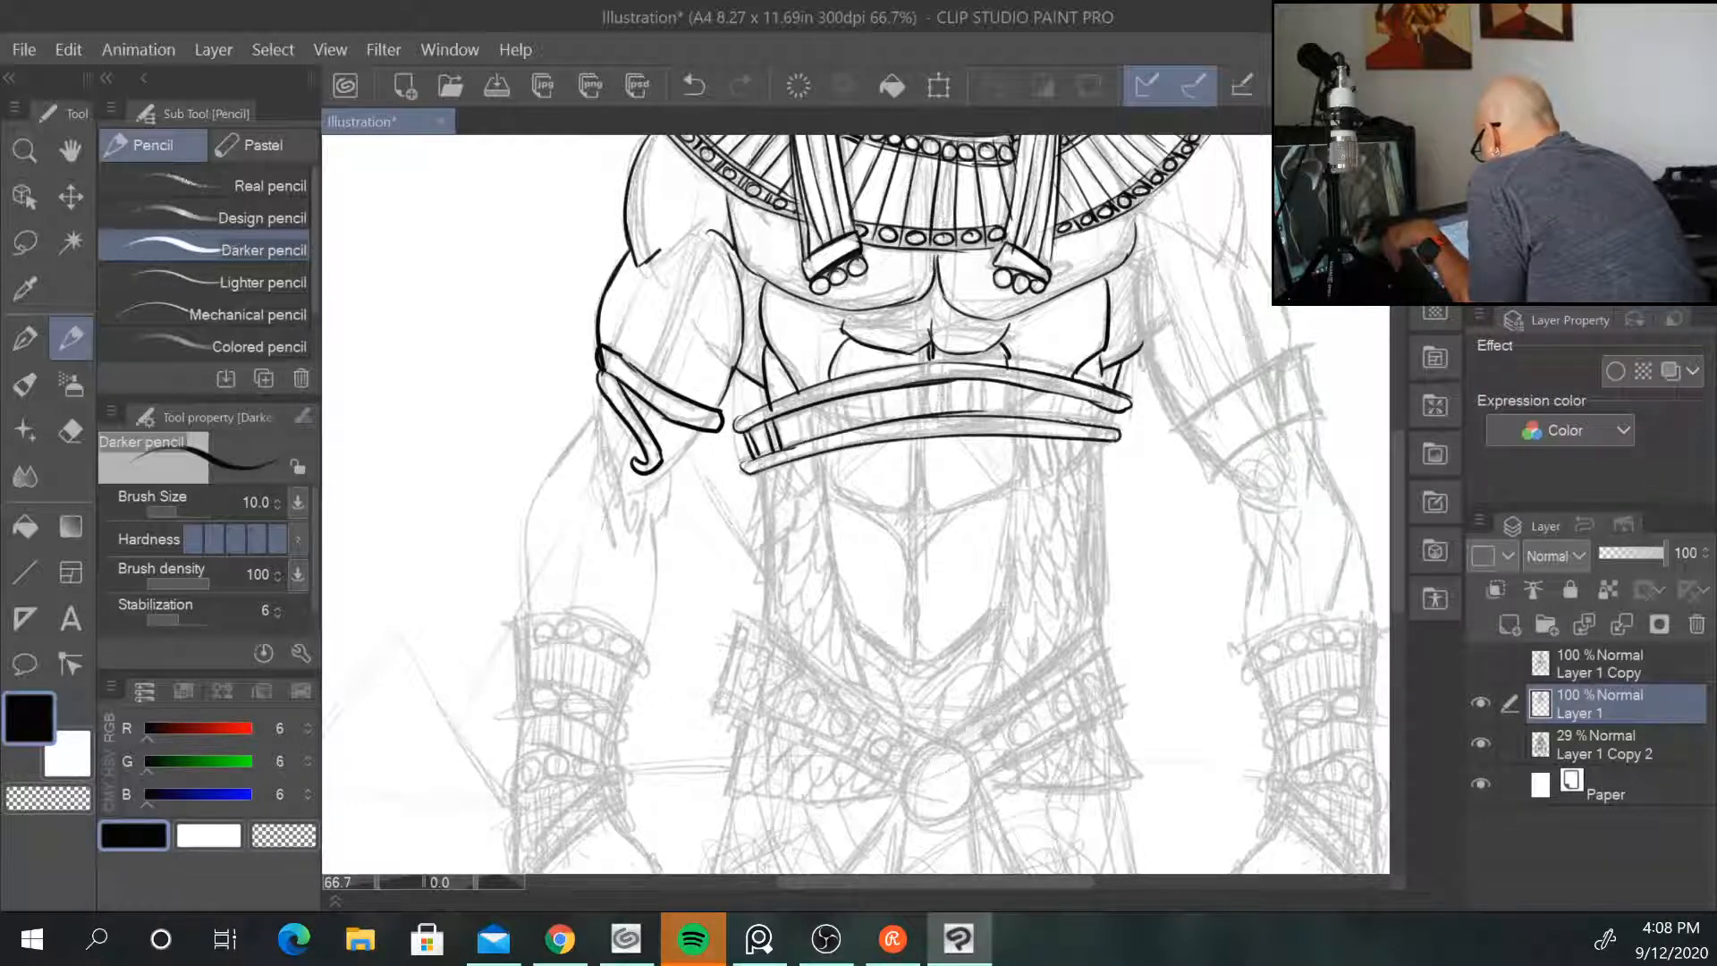
Step: Fill the waistband with short vertical divider bars between its two rims
mouse_move(796, 412)
left_mouse_down()
mouse_move(805, 444)
mouse_move(910, 415)
left_mouse_up()
mouse_move(924, 387)
left_mouse_down()
mouse_move(921, 414)
mouse_move(945, 417)
left_mouse_up()
mouse_move(958, 383)
left_mouse_down()
mouse_move(953, 416)
mouse_move(1119, 431)
left_mouse_up()
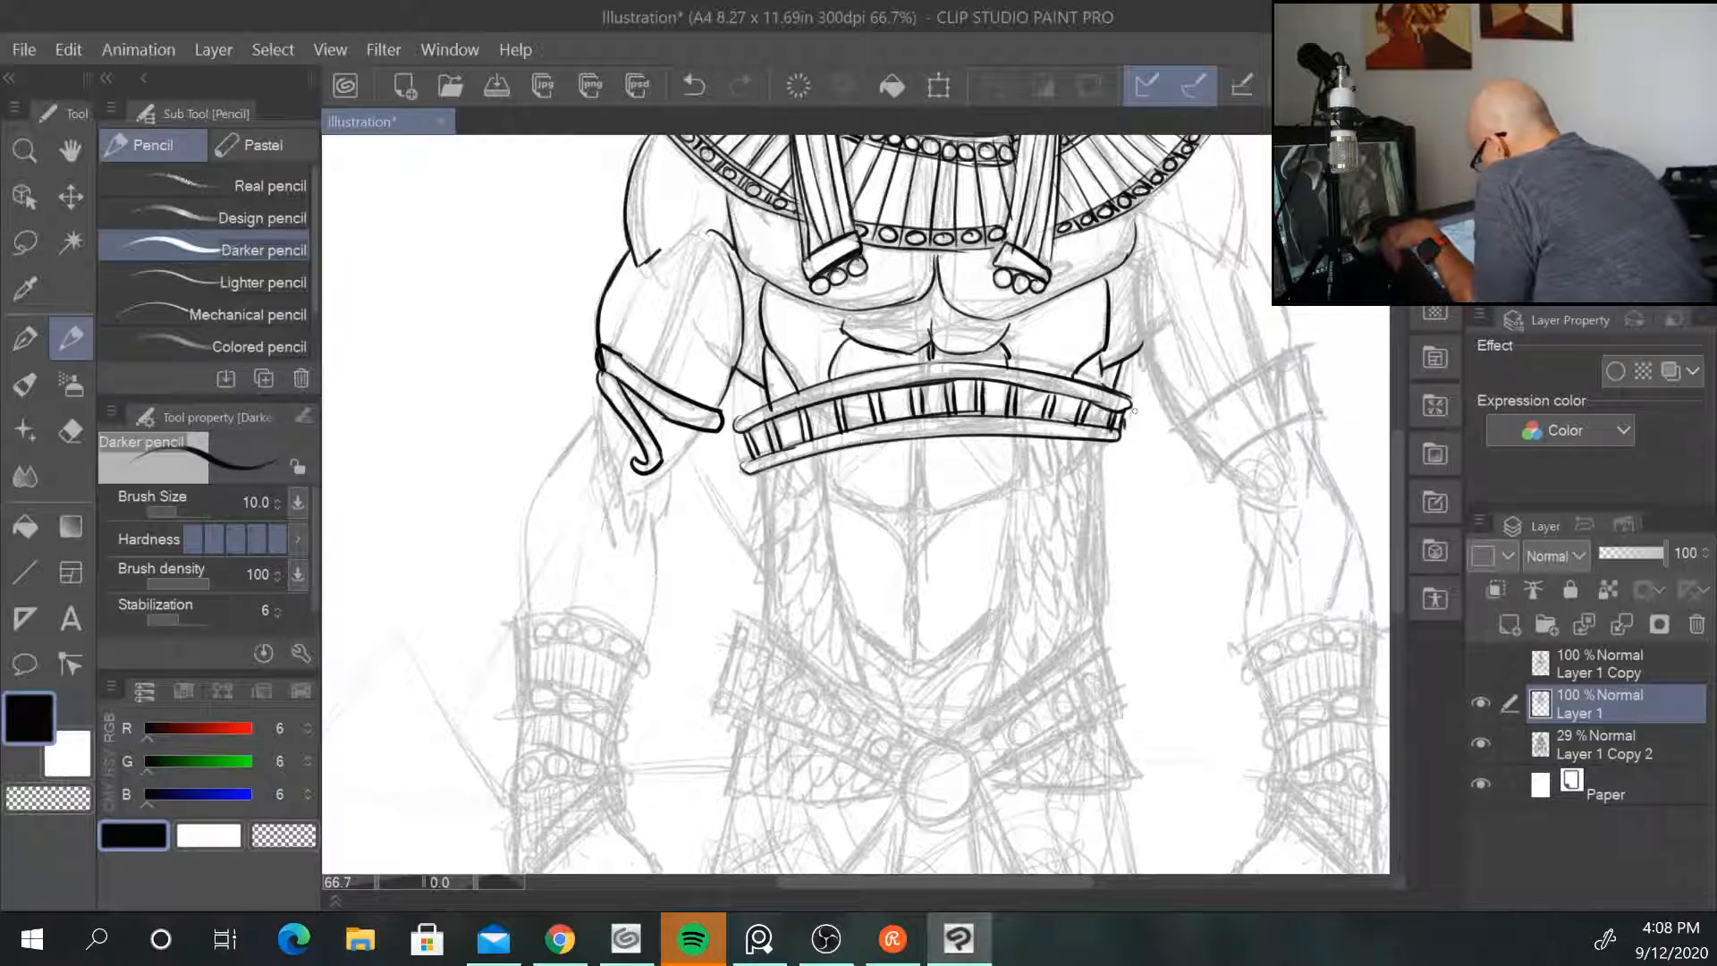
Step: Draw overlapping pointed feather scales down the left-hand side of the torso beneath the waistband
mouse_move(763, 465)
left_mouse_down()
mouse_move(785, 497)
mouse_move(821, 459)
left_mouse_up()
mouse_move(760, 535)
left_mouse_down()
mouse_move(818, 486)
mouse_move(758, 577)
mouse_move(774, 581)
left_mouse_up()
mouse_move(808, 521)
left_mouse_down()
mouse_move(780, 578)
mouse_move(802, 566)
left_mouse_up()
left_click_drag(816, 497, 827, 533)
mouse_move(821, 460)
left_mouse_down()
mouse_move(829, 517)
mouse_move(810, 583)
mouse_move(827, 572)
left_mouse_up()
mouse_move(800, 570)
left_mouse_down()
mouse_move(780, 597)
mouse_move(796, 626)
left_mouse_up()
mouse_move(834, 568)
left_mouse_down()
mouse_move(812, 633)
mouse_move(836, 669)
left_mouse_up()
mouse_move(768, 567)
left_mouse_down()
mouse_move(757, 605)
mouse_move(782, 574)
left_mouse_up()
left_click_drag(783, 581, 756, 626)
mouse_move(779, 607)
left_mouse_down()
mouse_move(769, 636)
mouse_move(763, 621)
left_mouse_up()
mouse_move(813, 616)
left_mouse_down()
mouse_move(790, 650)
mouse_move(806, 665)
left_mouse_up()
left_click_drag(800, 621, 788, 651)
Step: Outline the central abdominal plate with its curved upper division, vertical centre line and pointed lower end
mouse_move(827, 452)
left_mouse_down()
mouse_move(822, 506)
mouse_move(926, 510)
left_mouse_up()
mouse_move(921, 449)
left_mouse_down()
mouse_move(917, 516)
mouse_move(1028, 464)
mouse_move(1013, 480)
left_mouse_up()
mouse_move(852, 503)
left_mouse_down()
mouse_move(902, 525)
mouse_move(921, 573)
left_mouse_up()
mouse_move(970, 510)
left_mouse_down()
mouse_move(930, 540)
mouse_move(918, 665)
left_mouse_up()
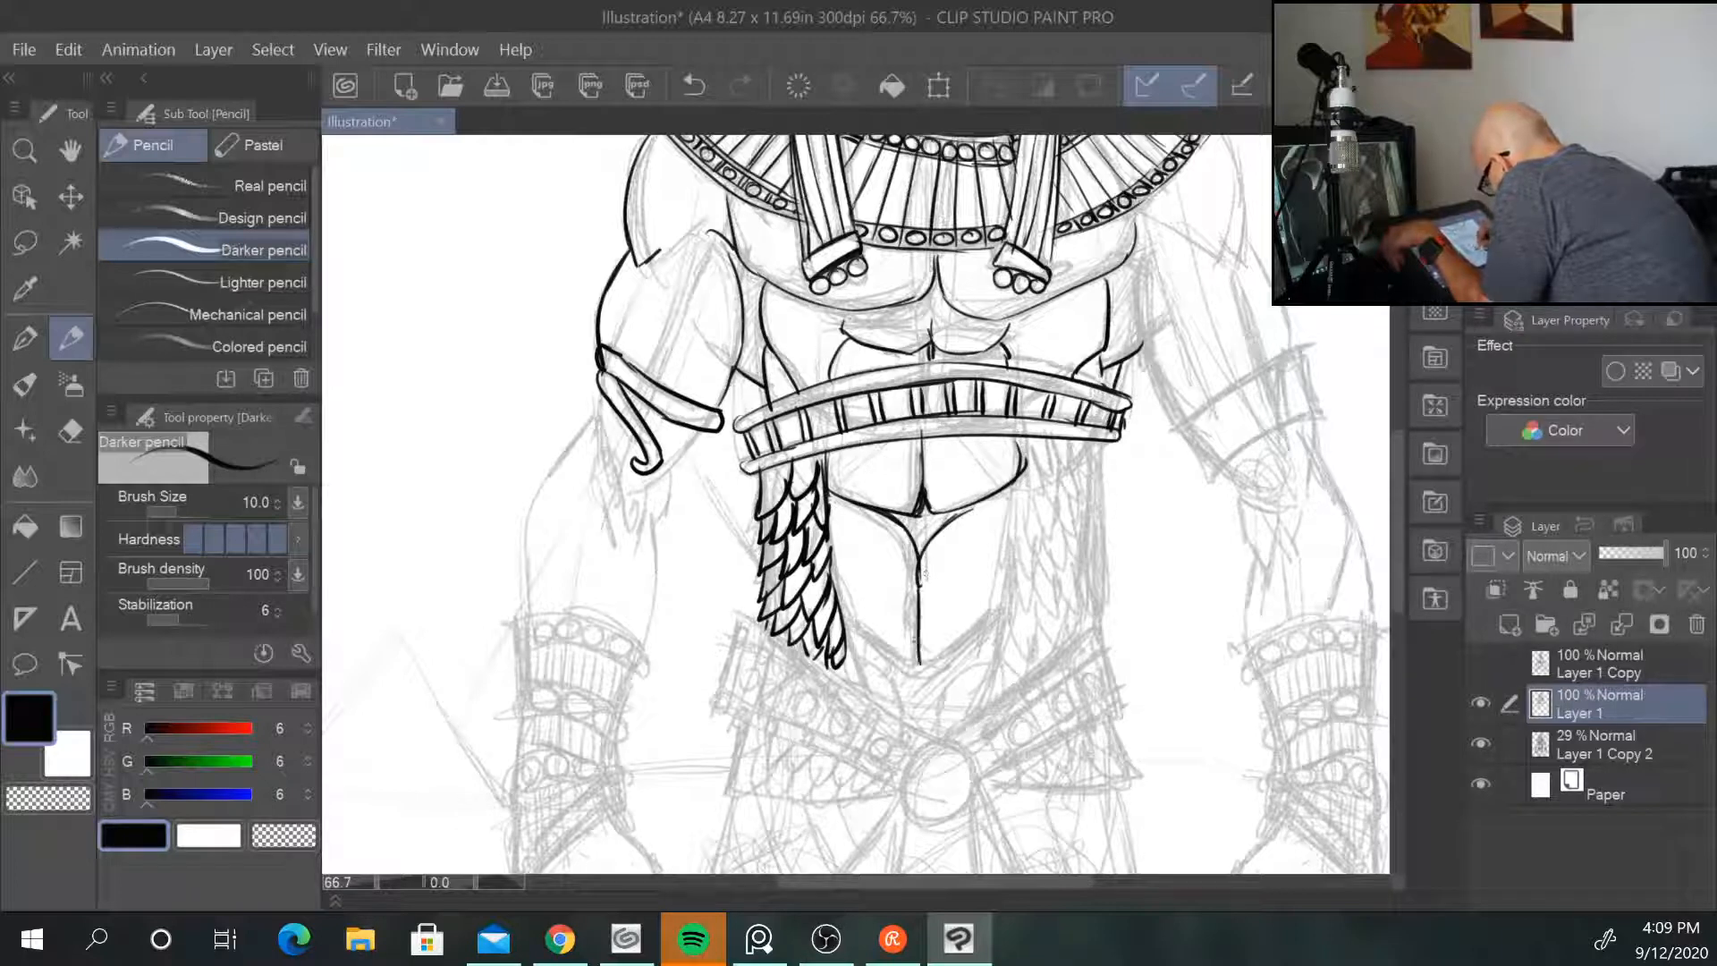
mouse_move(837, 612)
left_mouse_down()
mouse_move(934, 672)
mouse_move(1003, 609)
left_mouse_up()
left_click_drag(1009, 489, 990, 621)
left_click_drag(829, 494, 848, 505)
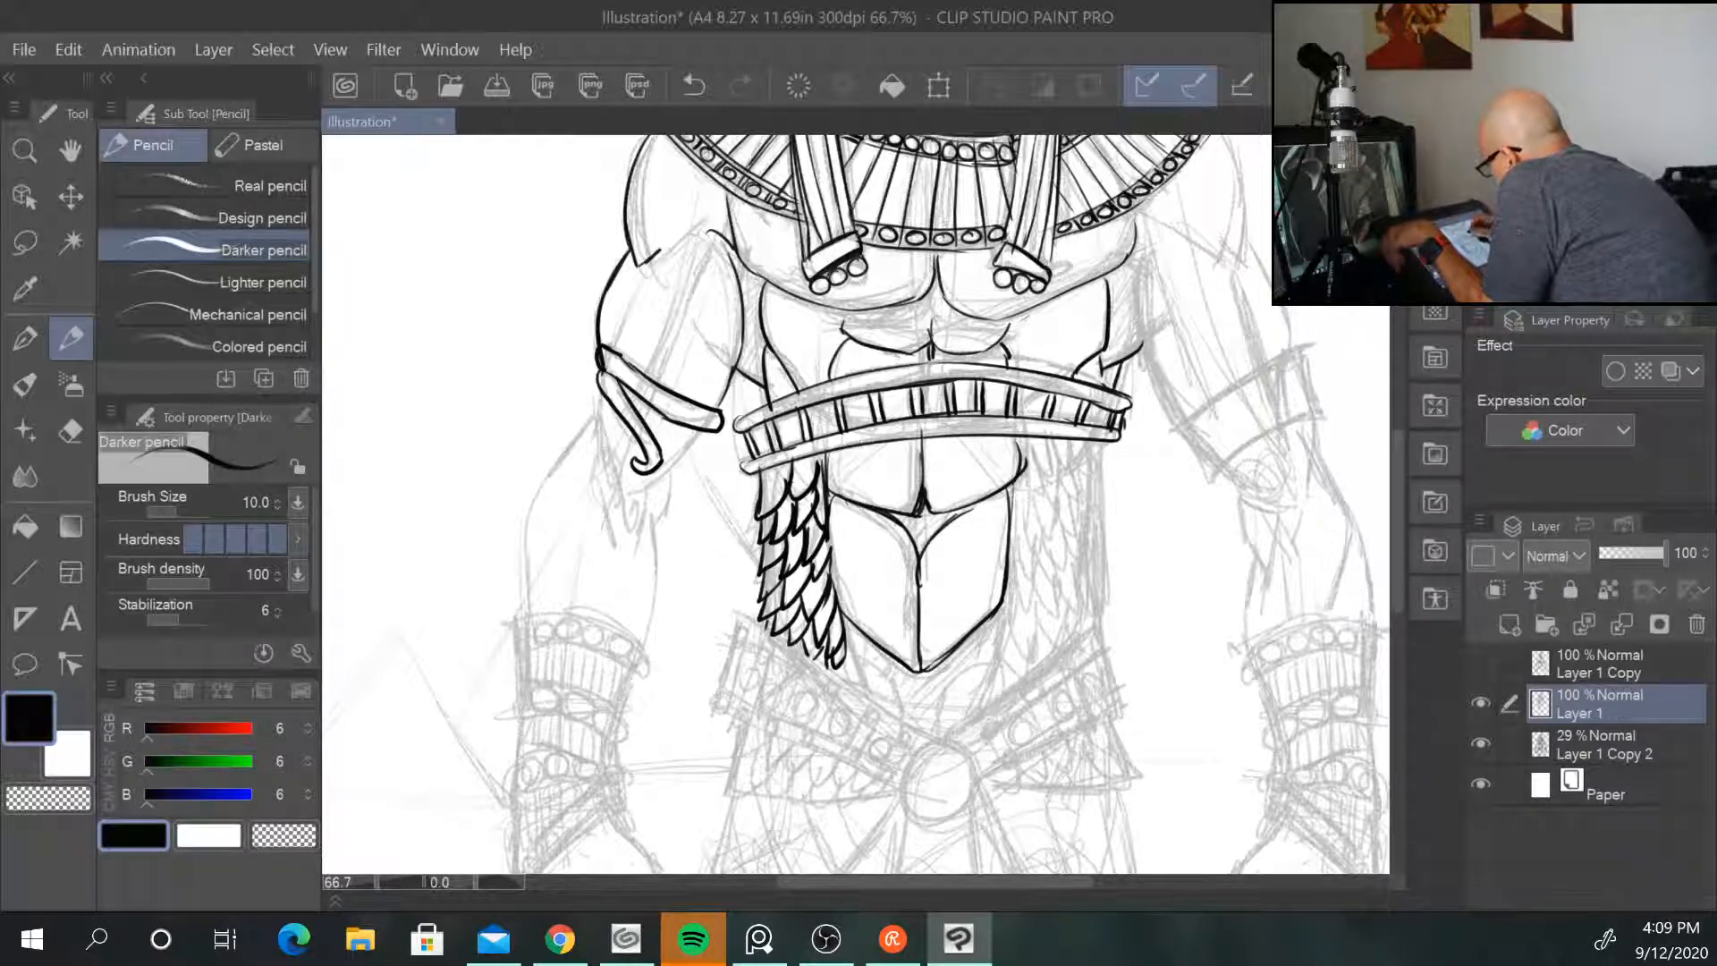
Step: Decorate the abdominal plate with curved arcs, three spiral motifs and small dots
left_click_drag(923, 459, 955, 573)
left_click_drag(926, 469, 952, 563)
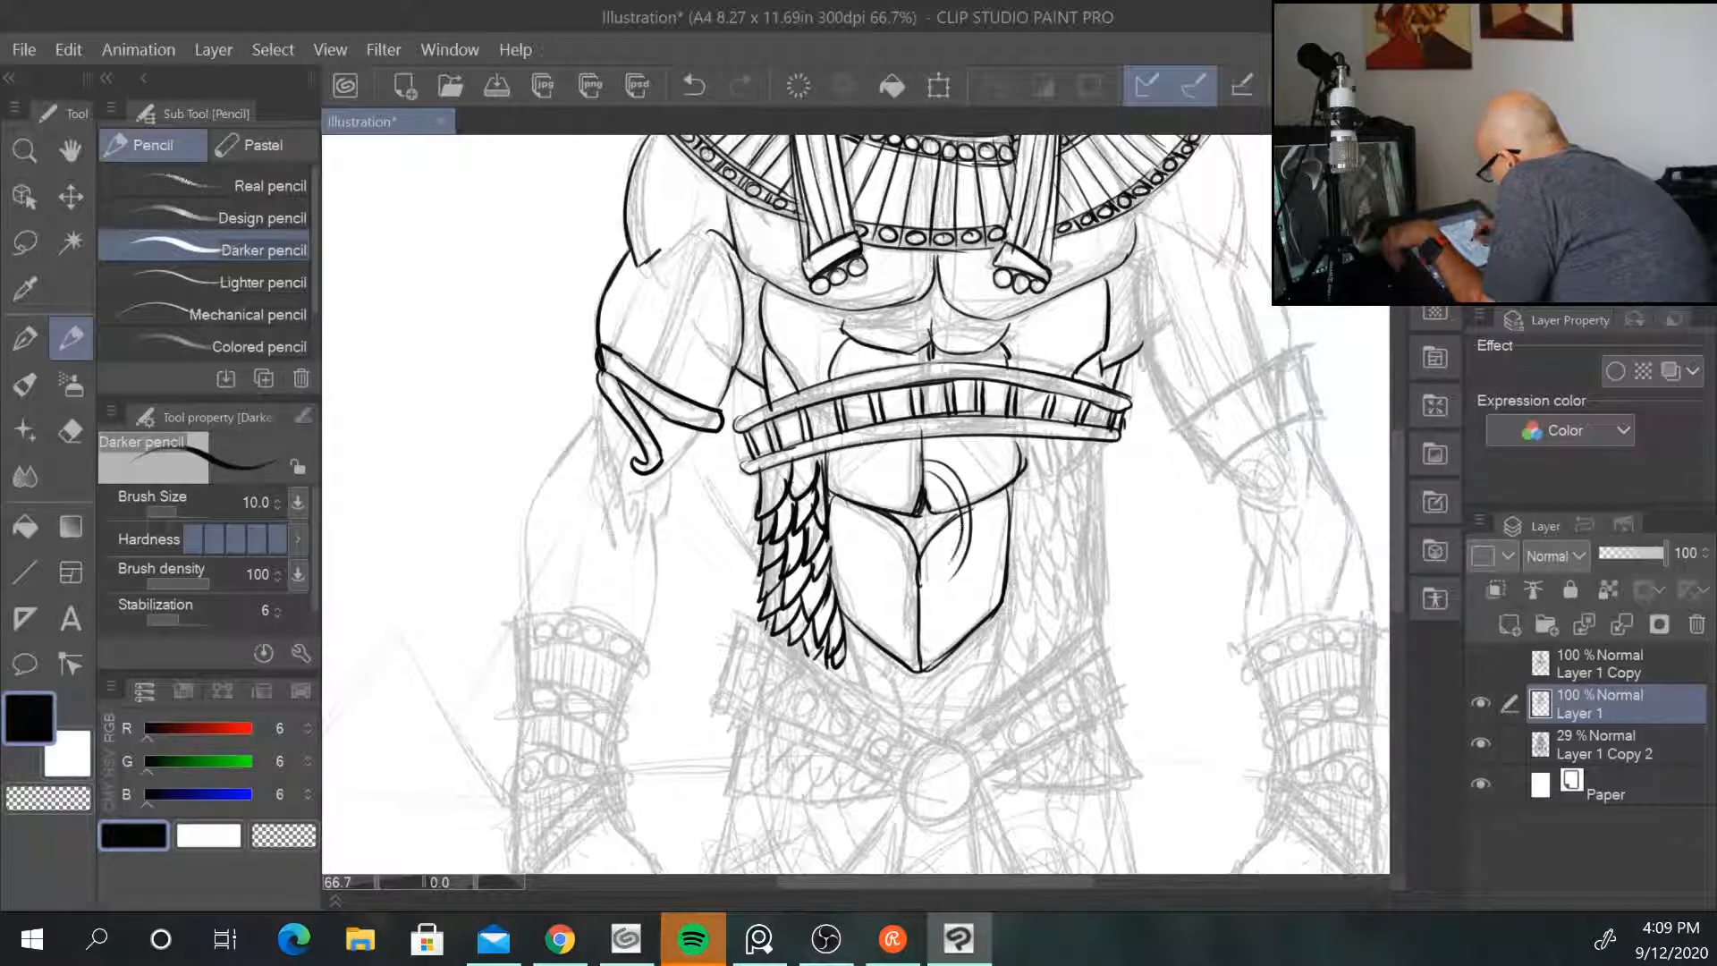
left_click_drag(943, 495, 946, 489)
mouse_move(921, 646)
left_mouse_down()
mouse_move(961, 626)
mouse_move(935, 621)
left_mouse_up()
mouse_move(885, 521)
left_mouse_down()
mouse_move(845, 547)
mouse_move(876, 569)
left_mouse_up()
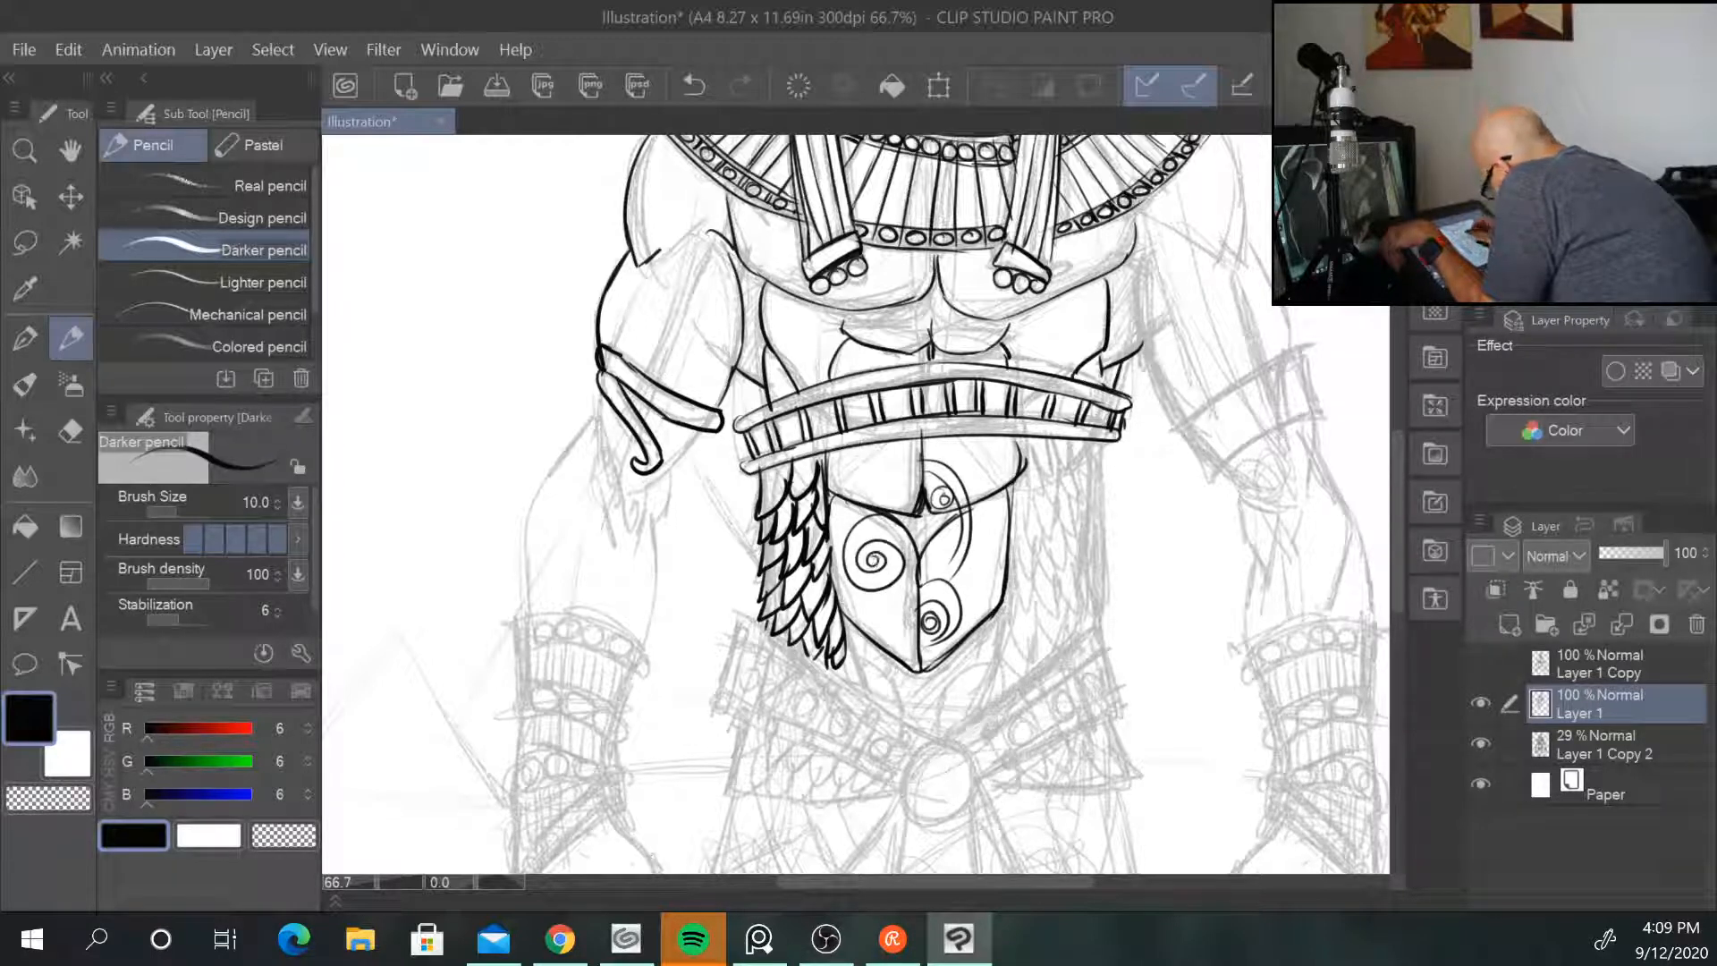
key("ctrl+minus")
key("ctrl+minus")
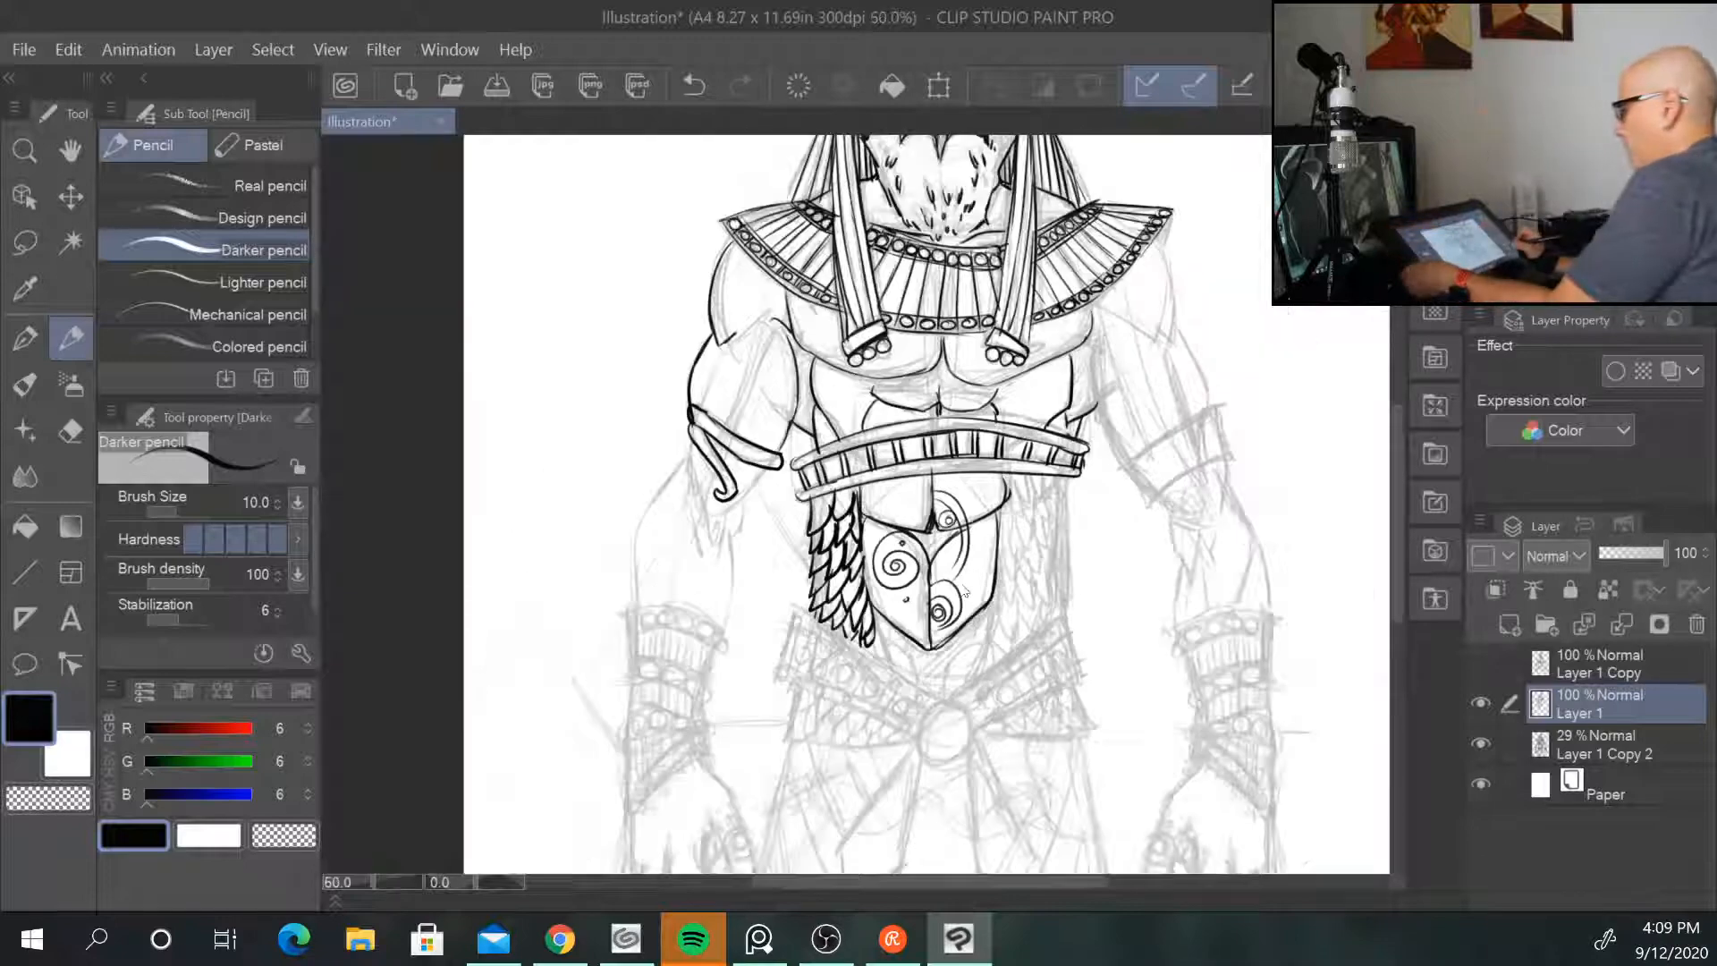
key("ctrl+plus")
key("ctrl+plus")
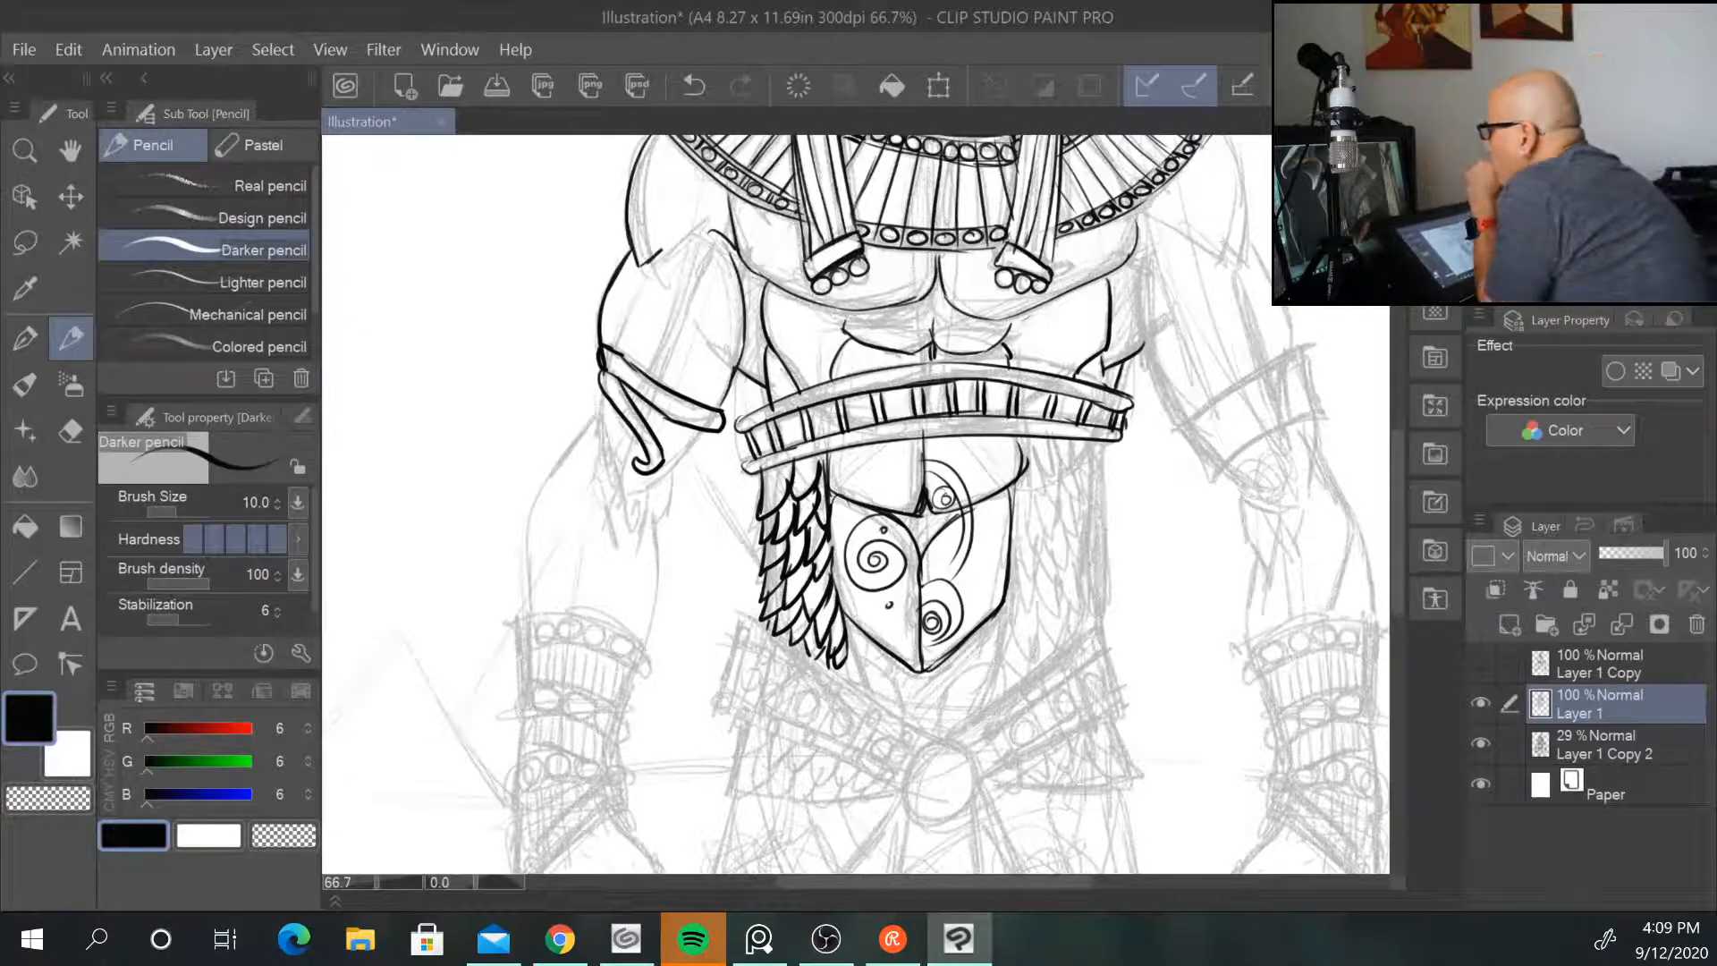
Step: Add circles, short hatch strokes, drop shapes and small beads around the abdominal plate's spirals
left_click_drag(865, 453, 859, 454)
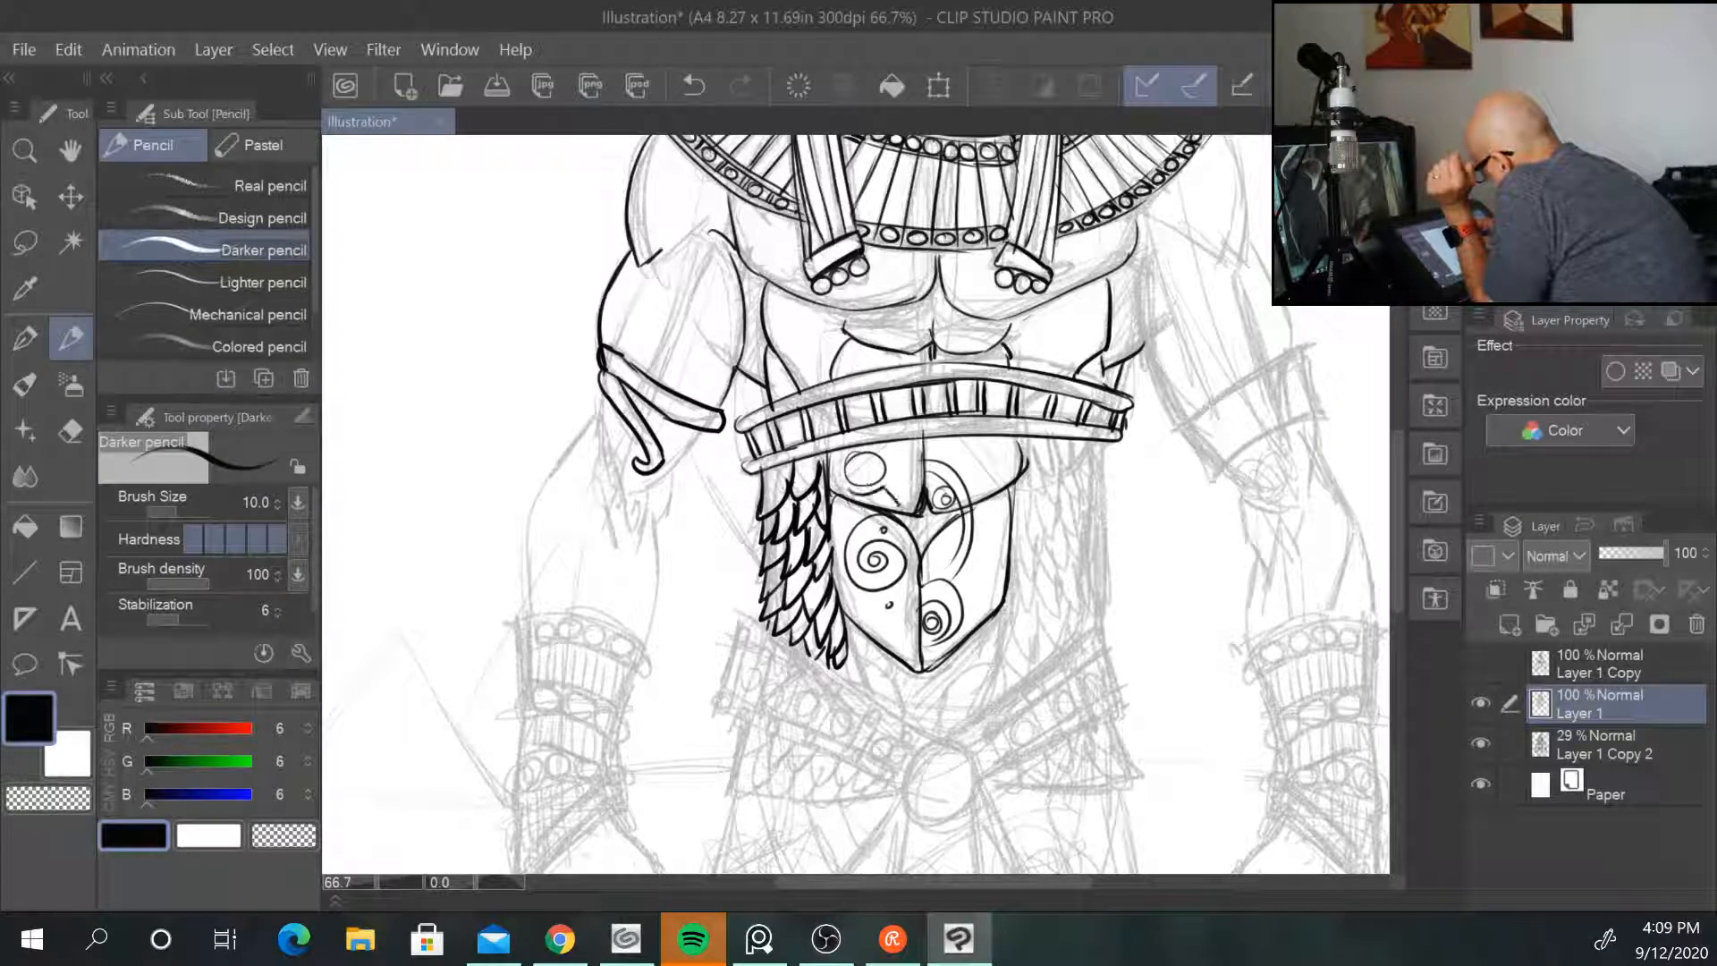
left_click_drag(881, 476, 905, 487)
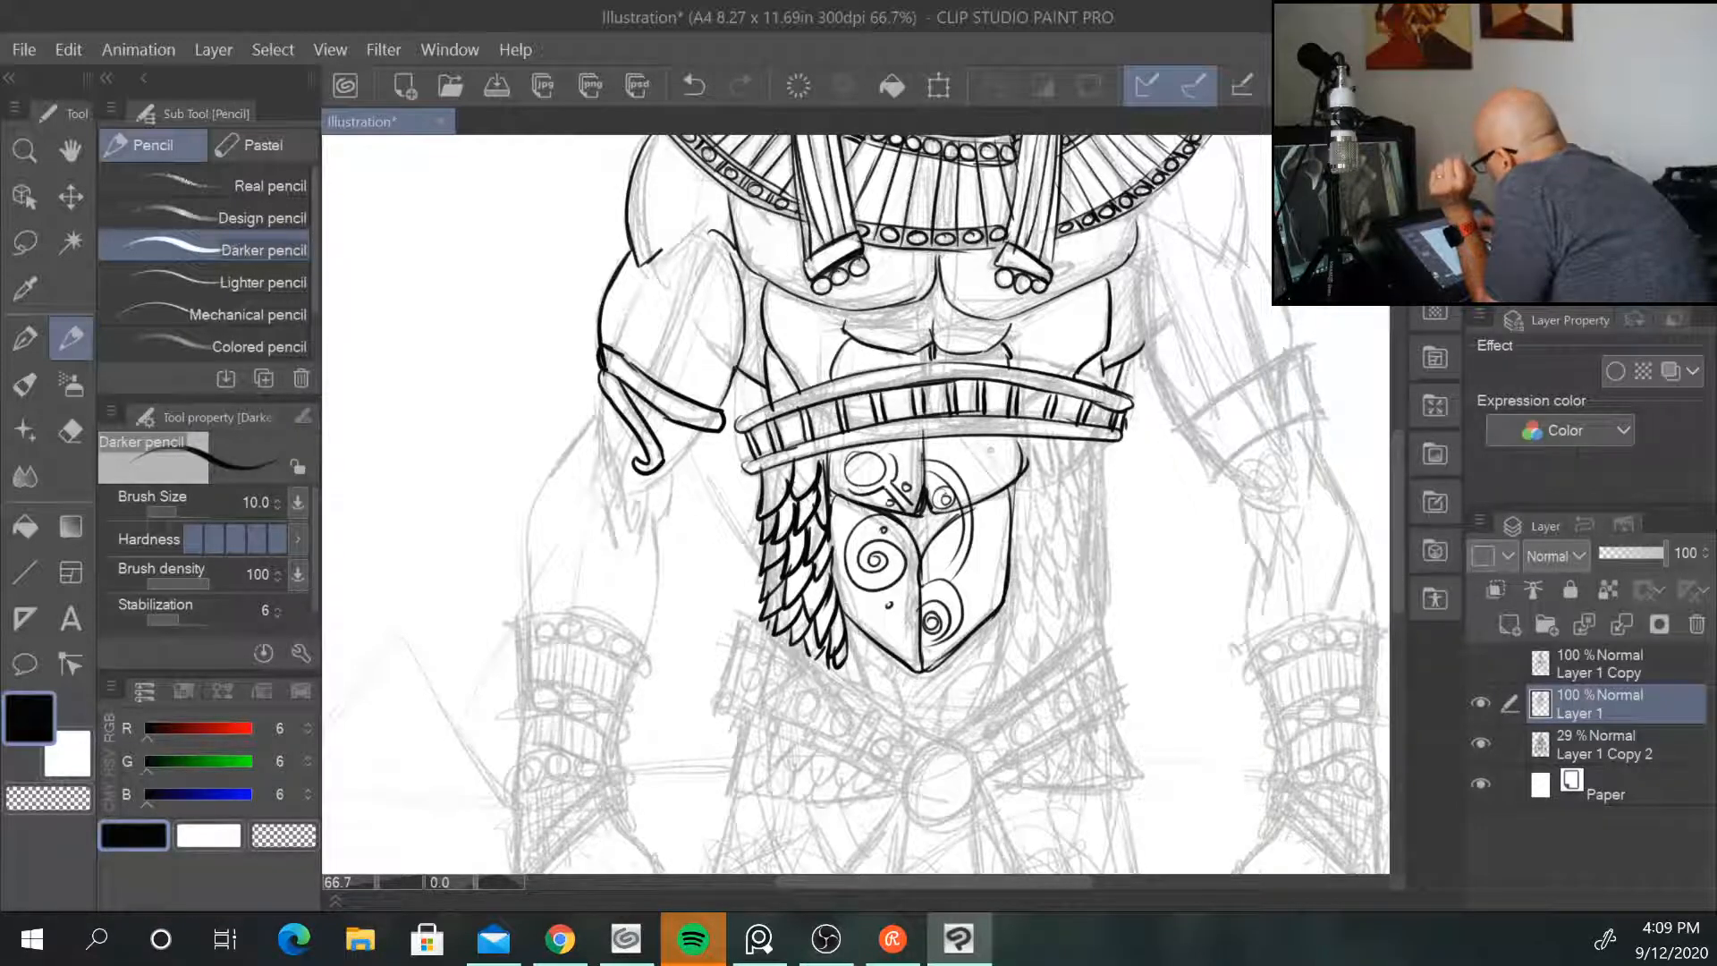
mouse_move(981, 451)
left_mouse_down()
mouse_move(988, 490)
mouse_move(1015, 483)
left_mouse_up()
mouse_move(1010, 447)
left_mouse_down()
mouse_move(1018, 482)
mouse_move(981, 496)
mouse_move(993, 577)
left_mouse_up()
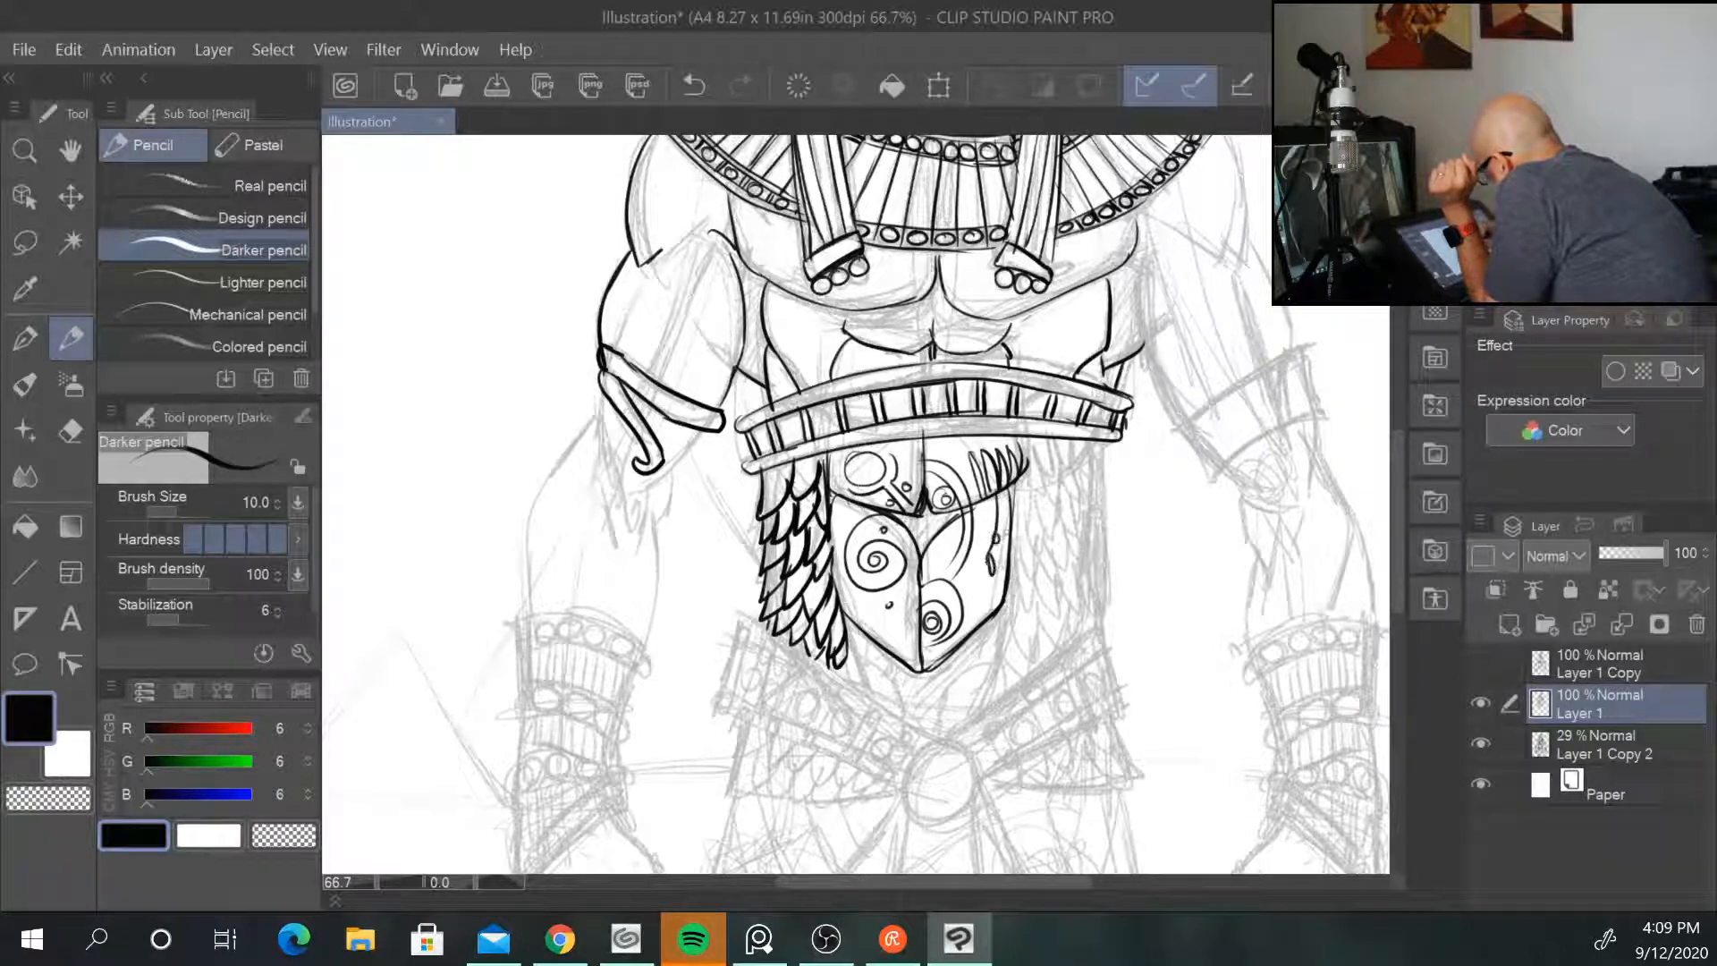
left_click_drag(1002, 500, 1003, 511)
left_click_drag(1008, 482, 1009, 541)
mouse_move(1004, 583)
left_mouse_down()
mouse_move(1005, 608)
mouse_move(878, 619)
mouse_move(882, 642)
left_mouse_up()
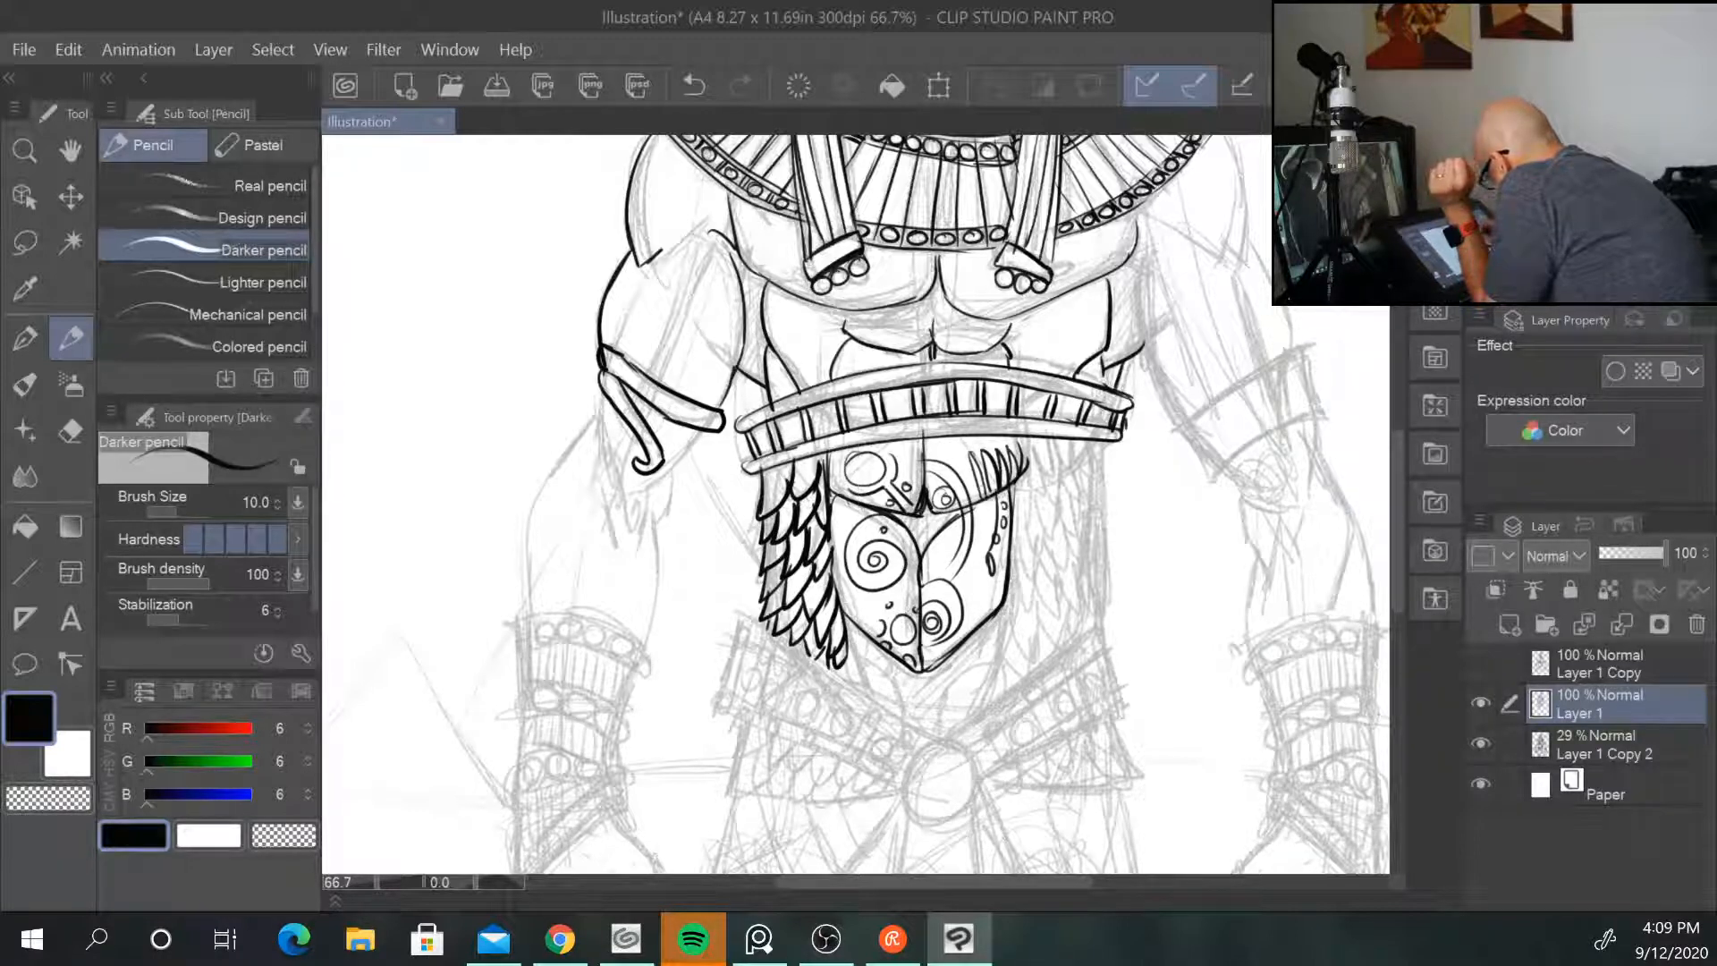
mouse_move(934, 593)
left_mouse_down()
mouse_move(949, 585)
mouse_move(961, 611)
left_mouse_up()
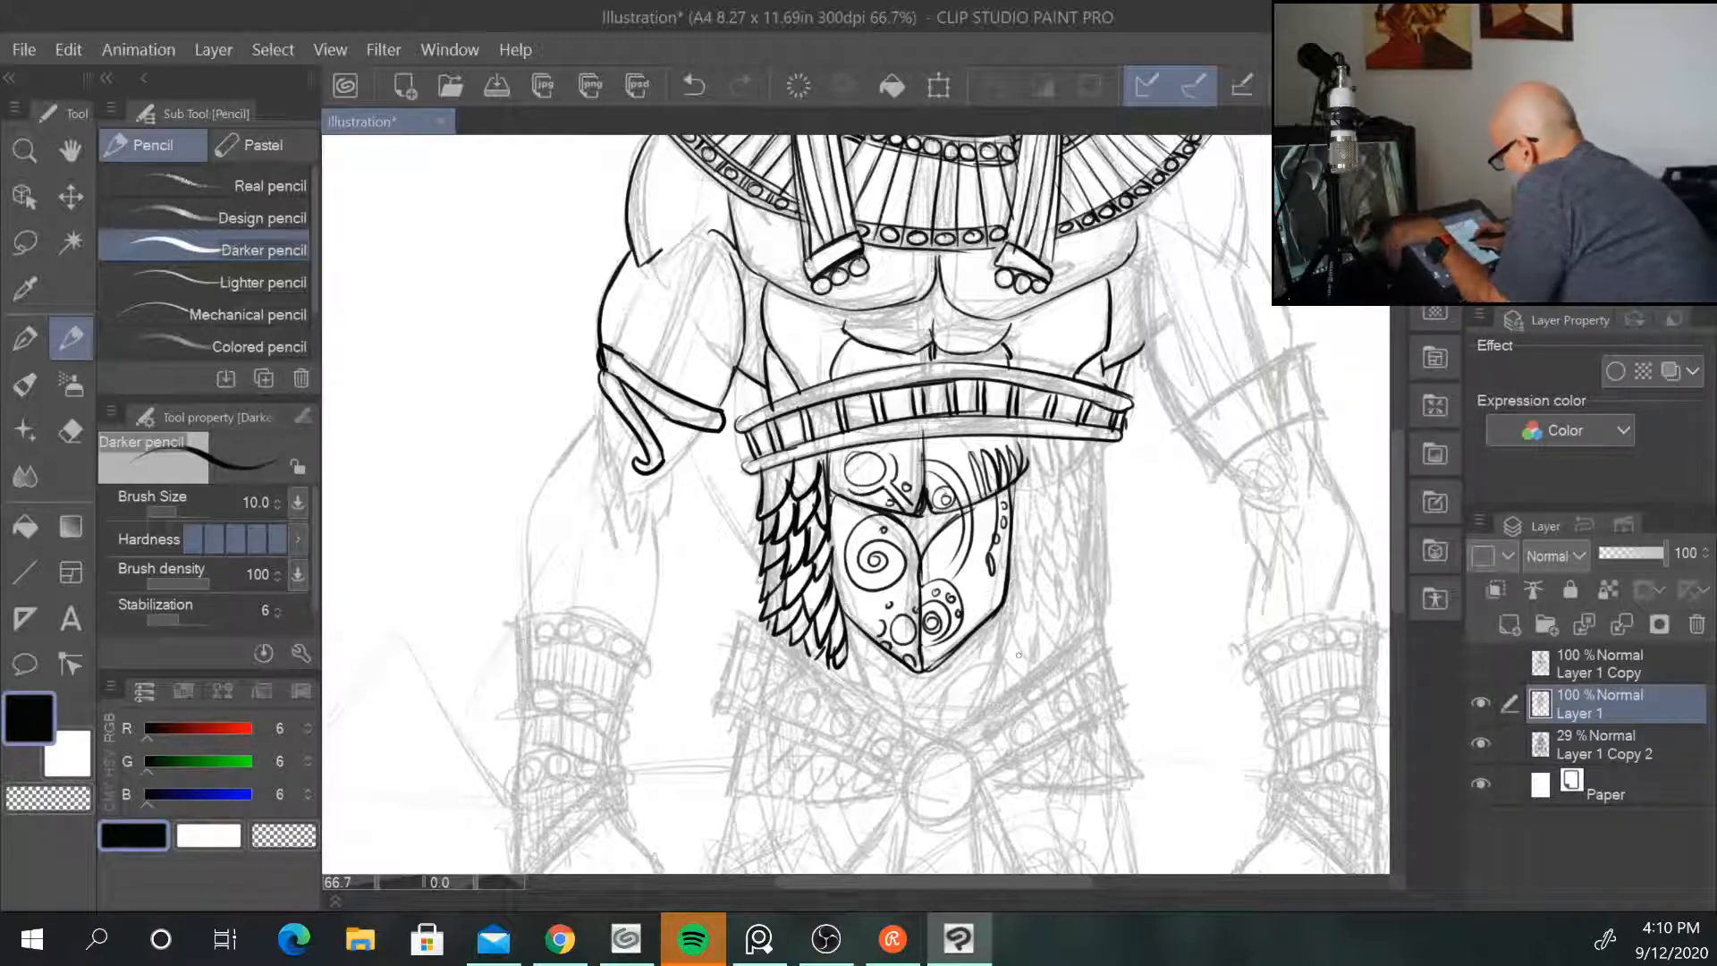
Step: Draw a V-shaped border beneath the abdominal plate with a leaf-shaped detail on each side
mouse_move(847, 626)
left_mouse_down()
mouse_move(856, 684)
mouse_move(934, 735)
left_mouse_up()
mouse_move(1000, 614)
left_mouse_down()
mouse_move(989, 684)
mouse_move(939, 732)
left_mouse_up()
mouse_move(868, 666)
left_mouse_down()
mouse_move(905, 705)
mouse_move(965, 666)
mouse_move(990, 683)
left_mouse_up()
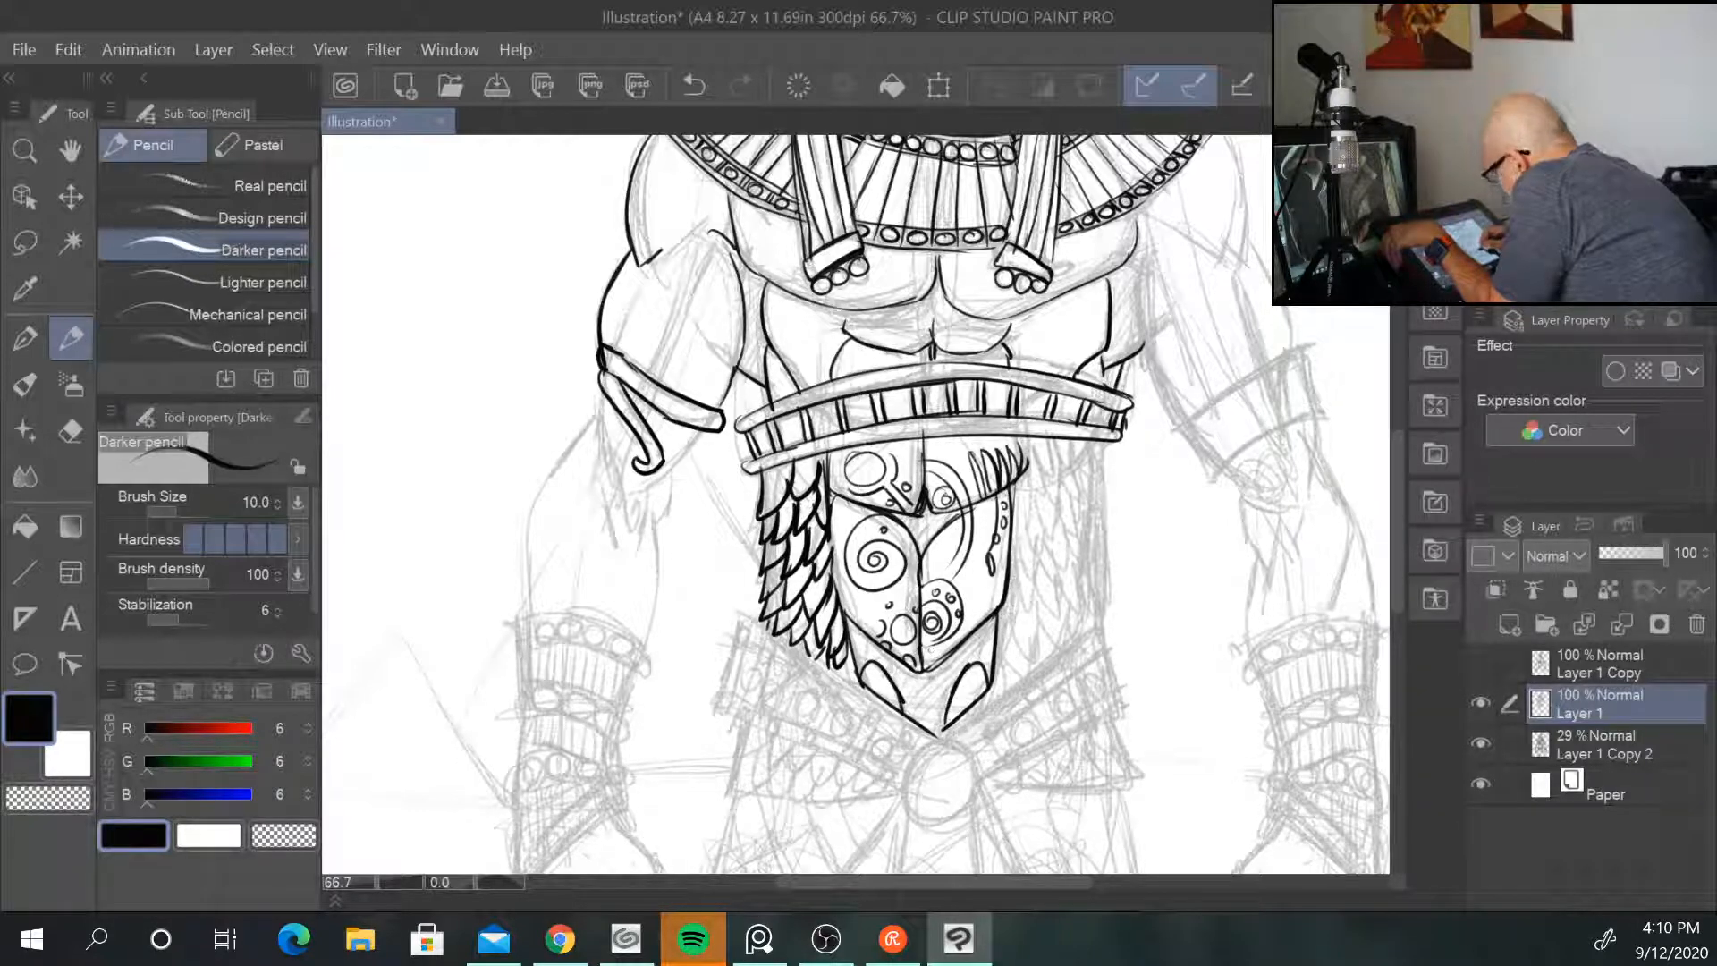
left_click_drag(911, 667, 935, 685)
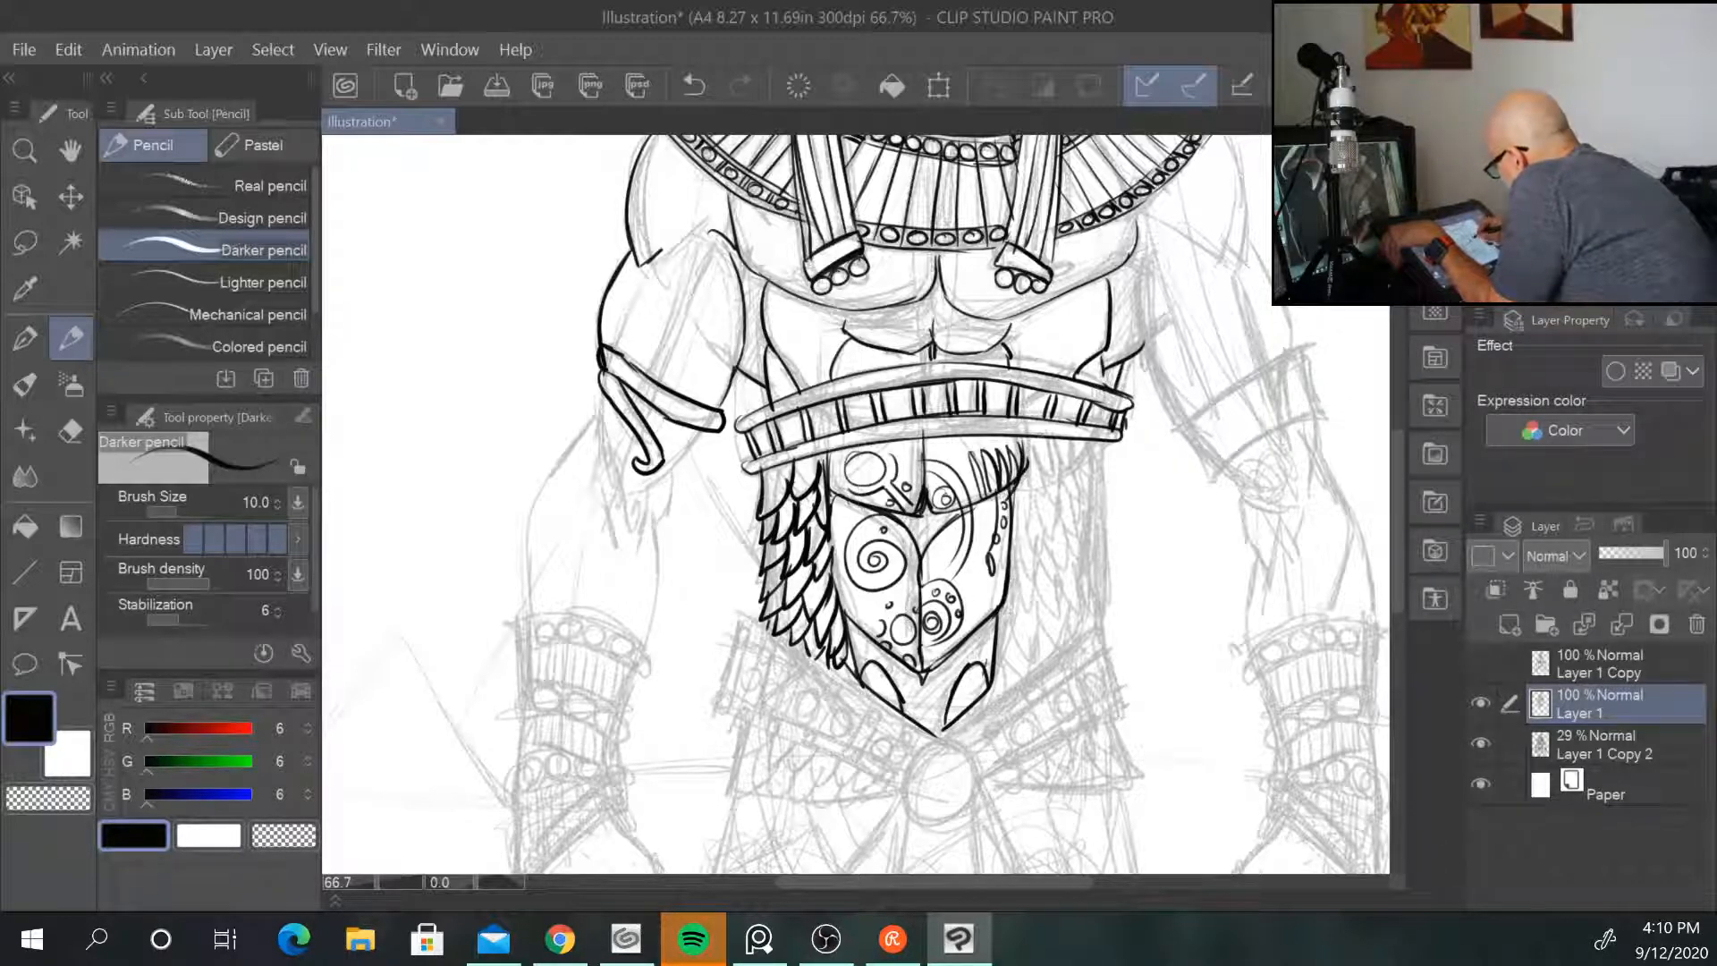
Step: Draw overlapping pointed feather scales down the right-hand side of the torso, from the waistband to the sketched belt
mouse_move(1023, 483)
left_mouse_down()
mouse_move(1074, 449)
mouse_move(1102, 478)
left_mouse_up()
mouse_move(1060, 483)
left_mouse_down()
mouse_move(1037, 534)
mouse_move(1032, 515)
left_mouse_up()
mouse_move(1029, 503)
left_mouse_down()
mouse_move(1003, 631)
mouse_move(1017, 658)
mouse_move(996, 663)
mouse_move(1008, 682)
left_mouse_up()
left_click_drag(1015, 635, 1001, 693)
left_click_drag(1017, 675, 994, 701)
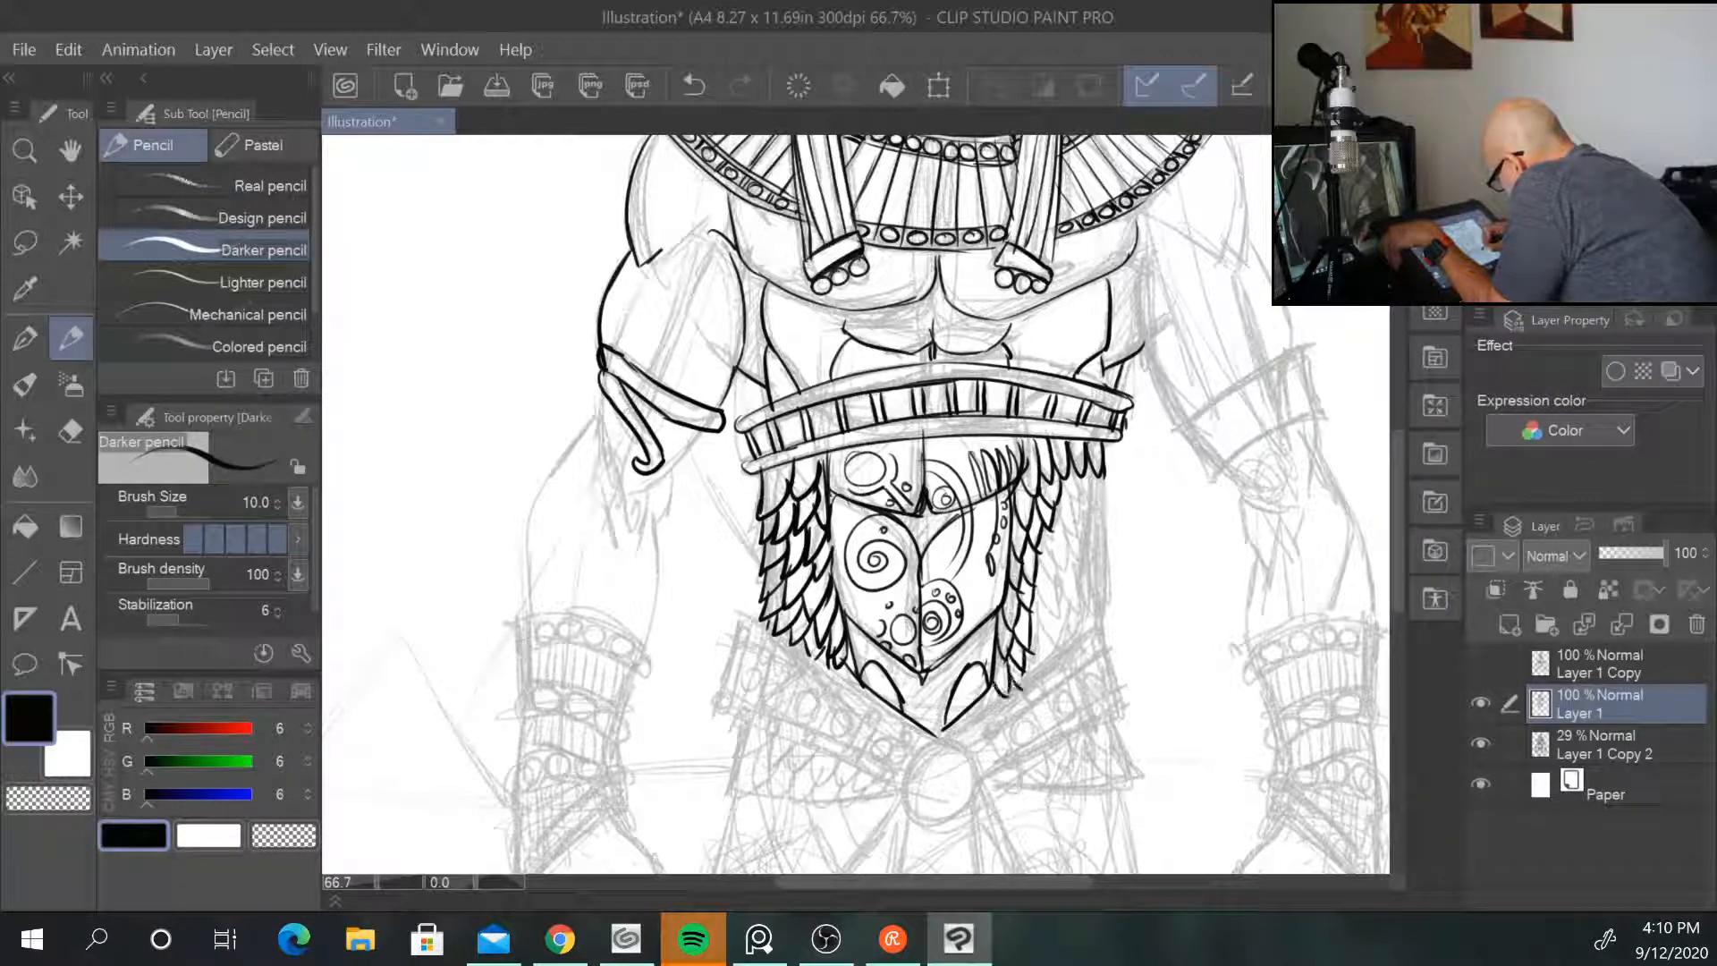
mouse_move(1053, 532)
left_mouse_down()
mouse_move(1060, 567)
mouse_move(1039, 569)
left_mouse_up()
left_click_drag(1033, 569, 1050, 620)
left_click_drag(1056, 580, 1033, 648)
left_click_drag(1058, 624, 1048, 660)
mouse_move(1080, 476)
left_mouse_down()
mouse_move(1068, 512)
mouse_move(1080, 487)
left_mouse_up()
mouse_move(1100, 474)
left_mouse_down()
mouse_move(1050, 540)
mouse_move(1091, 535)
mouse_move(1059, 567)
left_mouse_up()
mouse_move(1108, 496)
left_mouse_down()
mouse_move(1070, 567)
mouse_move(1096, 558)
mouse_move(1055, 601)
left_mouse_up()
mouse_move(1083, 582)
left_mouse_down()
mouse_move(1069, 597)
mouse_move(1085, 599)
left_mouse_up()
mouse_move(1079, 560)
left_mouse_down()
mouse_move(1046, 629)
mouse_move(1096, 619)
mouse_move(1062, 646)
left_mouse_up()
mouse_move(1103, 617)
left_mouse_down()
mouse_move(1073, 652)
mouse_move(1095, 639)
left_mouse_up()
Step: Outline the two slanting halves of the V-shaped hip belt and the round buckle with an inner curl
scroll(1292, 771, "down", 3)
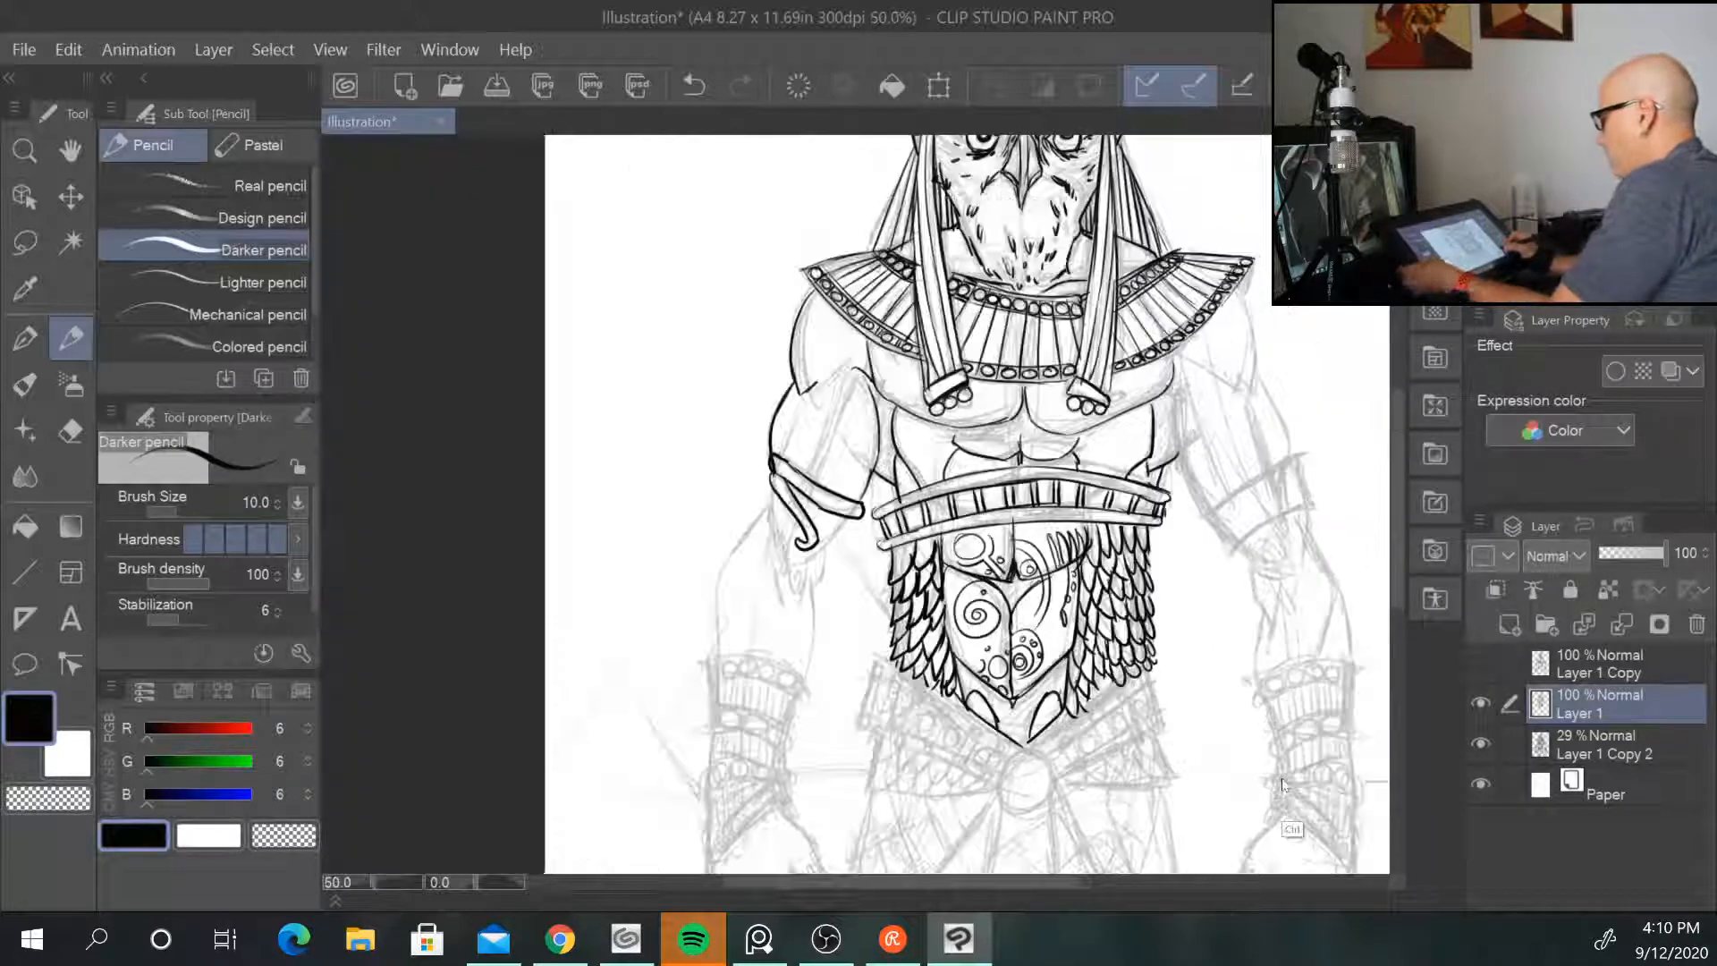
mouse_move(1338, 757)
left_mouse_down()
mouse_move(1308, 630)
mouse_move(1201, 557)
mouse_move(1143, 596)
left_mouse_up()
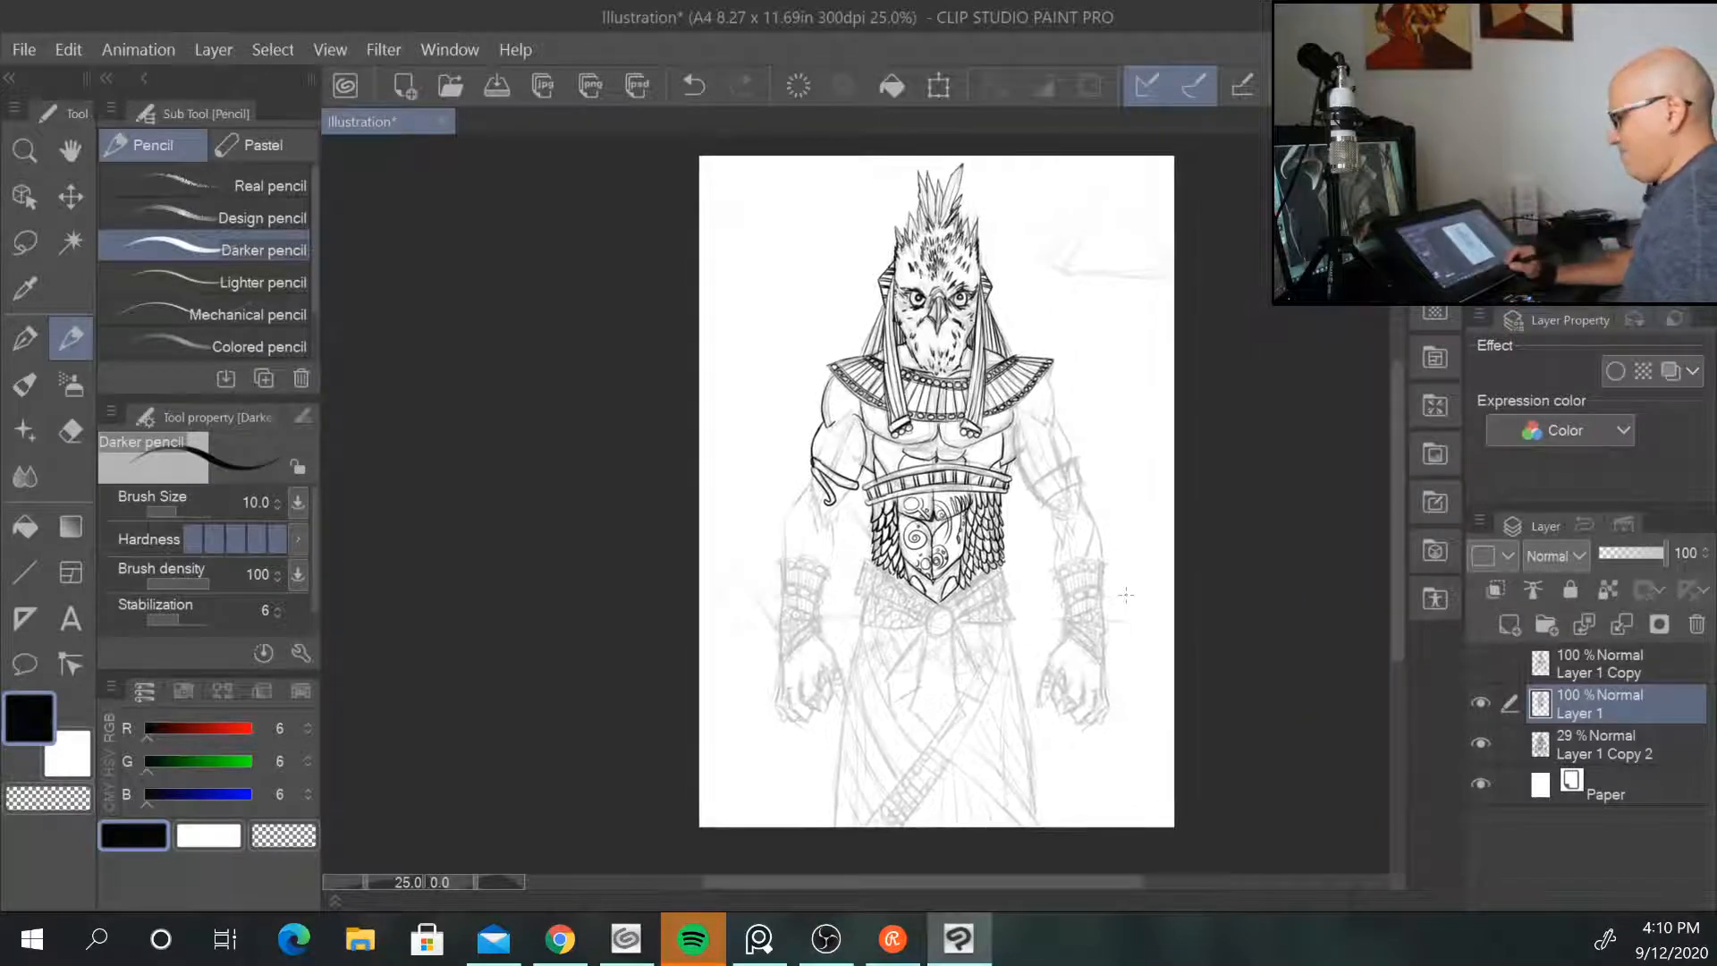
scroll(1144, 597, "up", 2)
scroll(1137, 592, "up", 1)
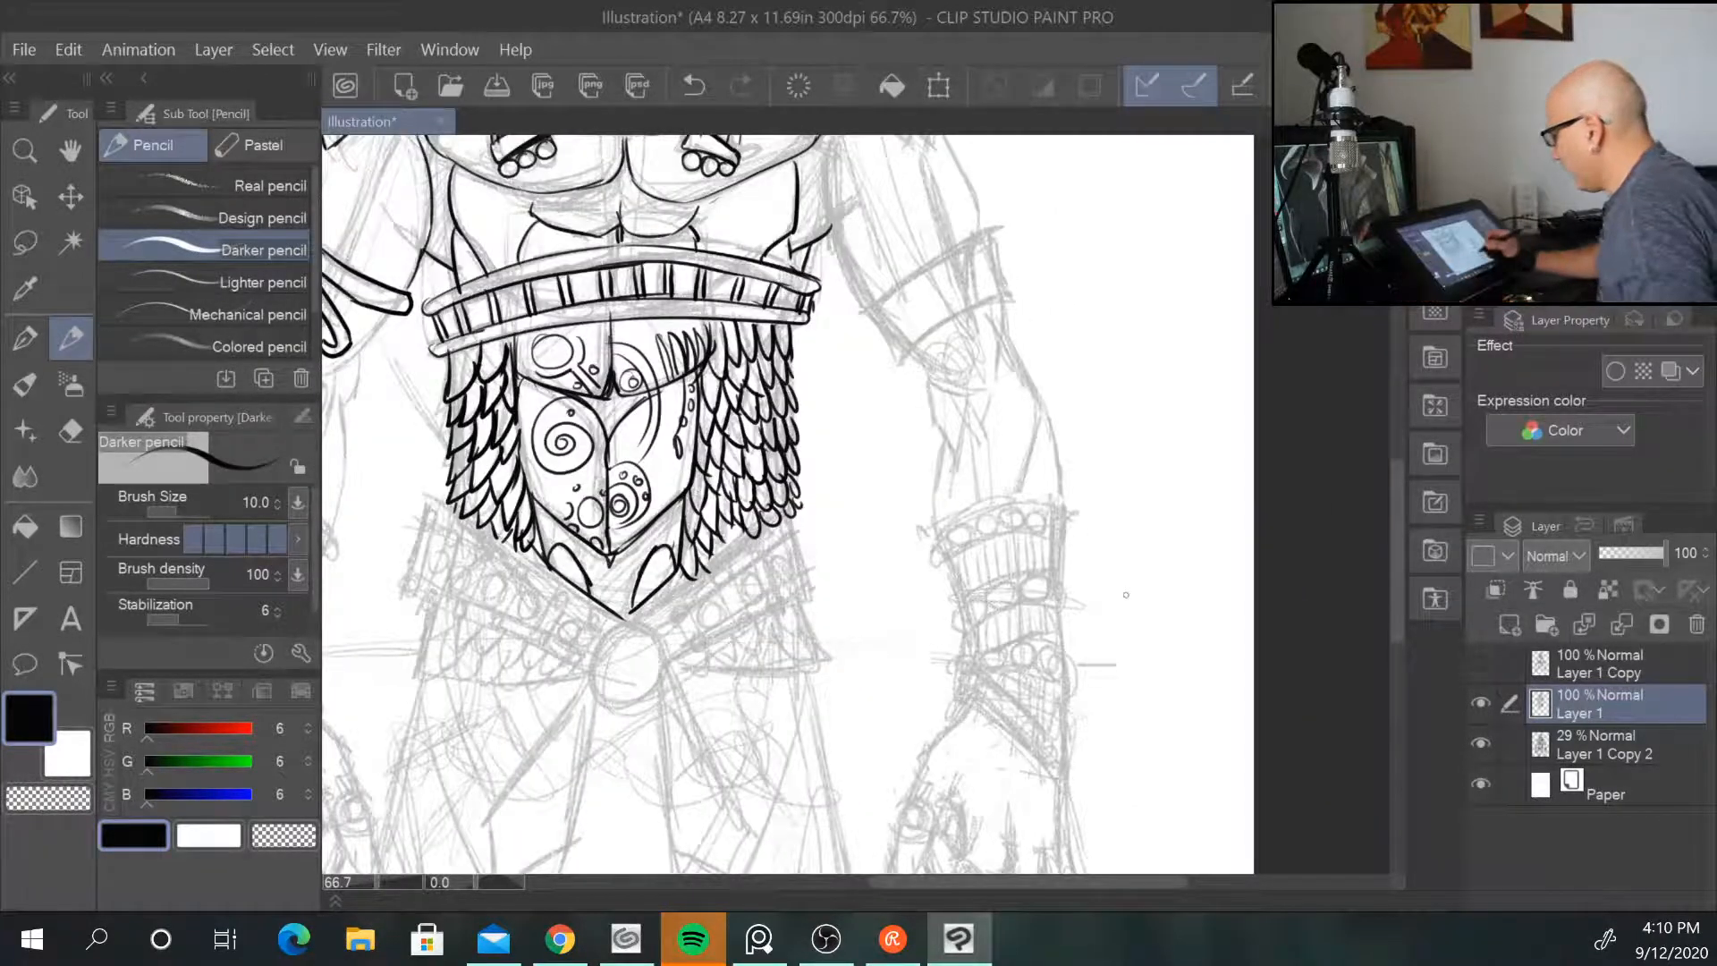
mouse_move(847, 688)
left_mouse_down()
mouse_move(897, 740)
mouse_move(1177, 625)
left_mouse_up()
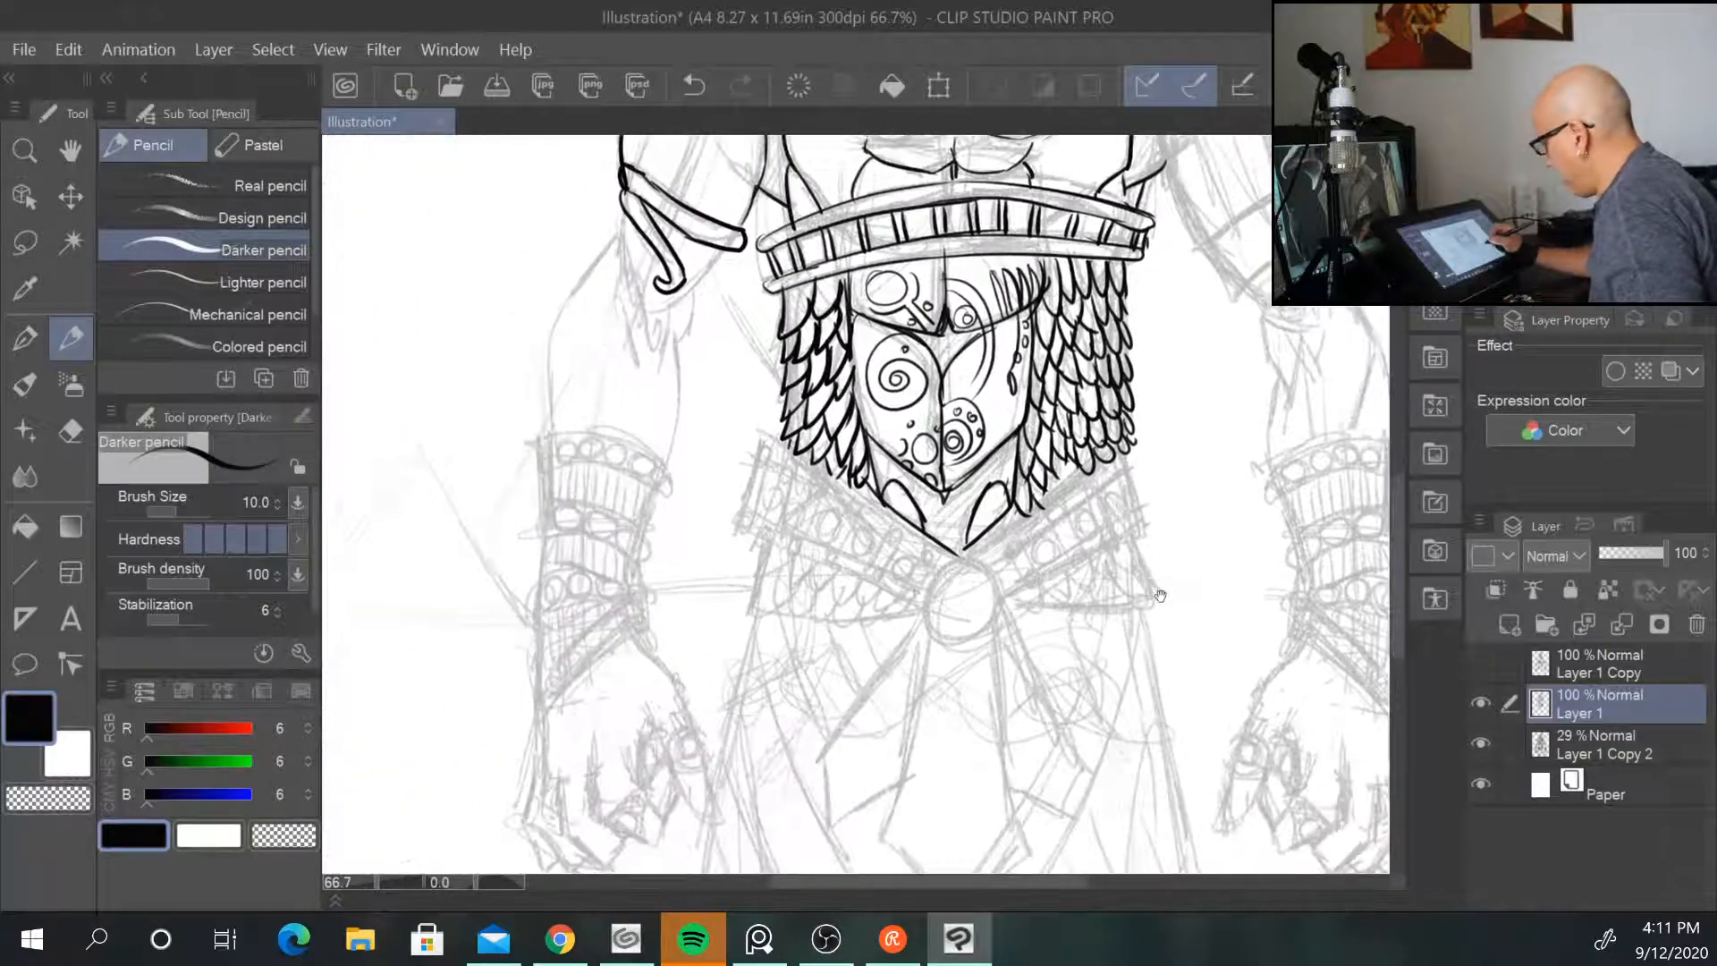
mouse_move(762, 433)
left_mouse_down()
mouse_move(753, 455)
mouse_move(959, 564)
left_mouse_up()
left_click_drag(756, 439, 961, 564)
mouse_move(756, 508)
left_mouse_down()
mouse_move(765, 518)
mouse_move(738, 528)
mouse_move(926, 580)
left_mouse_up()
mouse_move(766, 540)
left_mouse_down()
mouse_move(920, 598)
mouse_move(935, 582)
mouse_move(927, 606)
mouse_move(972, 638)
mouse_move(961, 562)
mouse_move(990, 592)
mouse_move(957, 573)
mouse_move(956, 615)
mouse_move(1127, 452)
left_mouse_up()
left_click_drag(976, 577, 1129, 465)
mouse_move(1001, 590)
left_mouse_down()
mouse_move(1145, 506)
mouse_move(997, 609)
left_mouse_up()
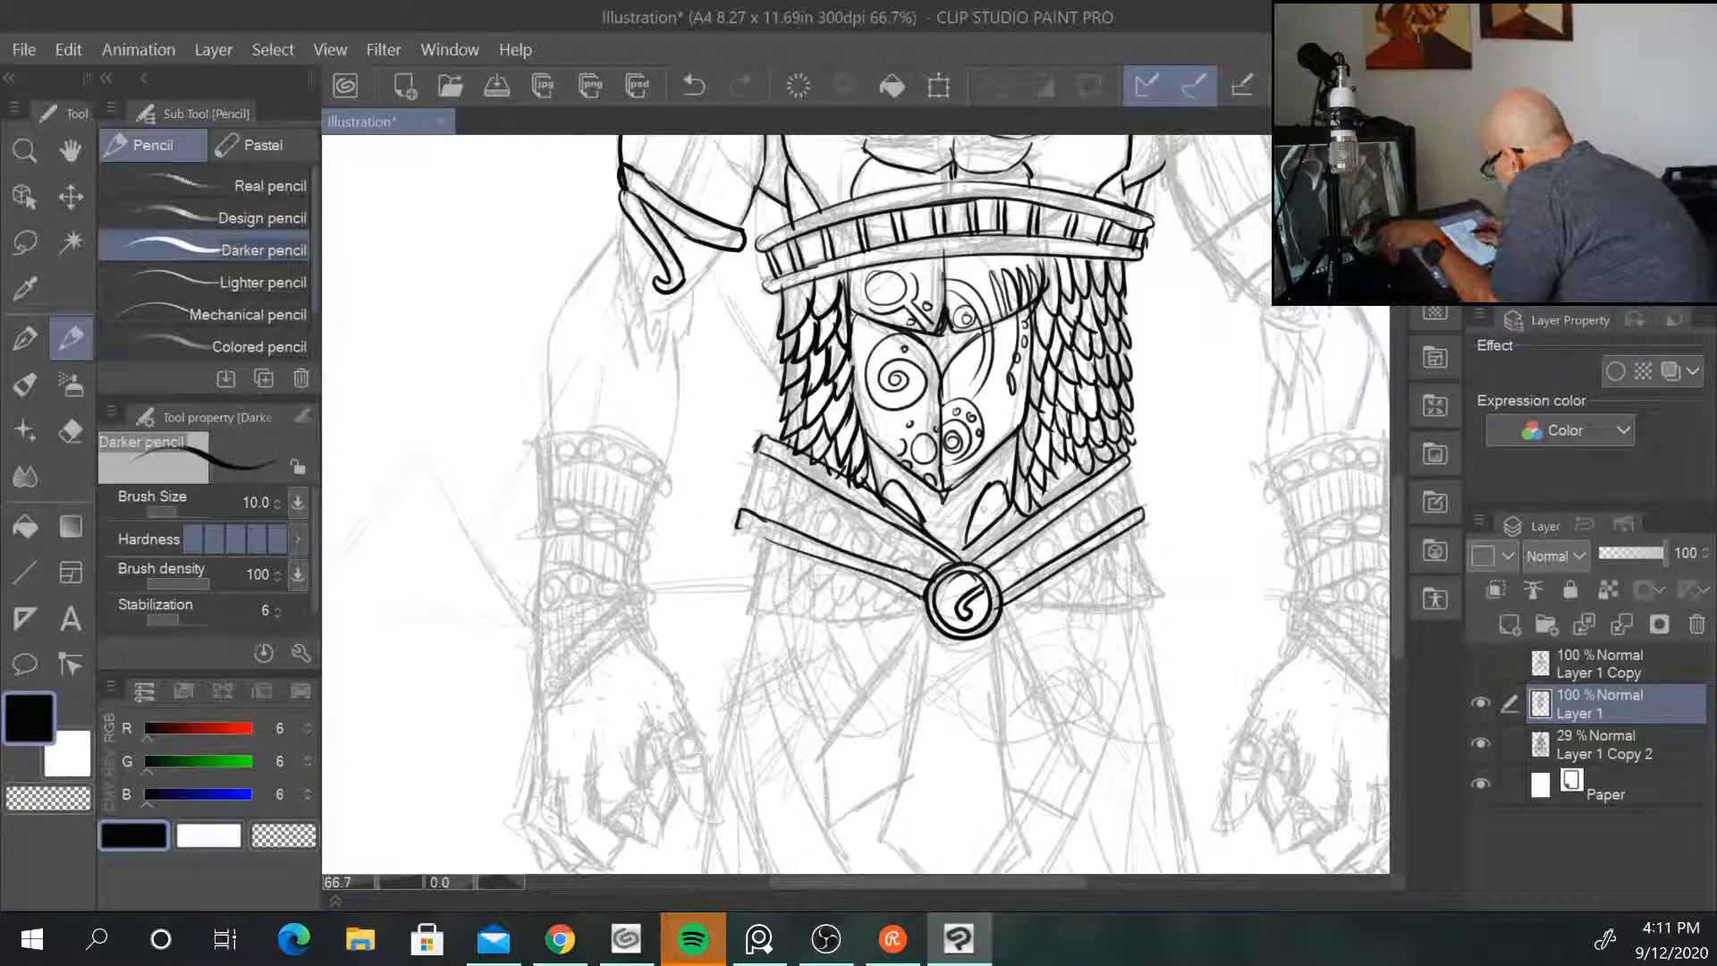
Step: Fill both halves of the hip belt with oval beads and divider bars
mouse_move(1024, 543)
left_mouse_down()
mouse_move(1041, 572)
mouse_move(1086, 526)
mouse_move(1139, 507)
left_mouse_up()
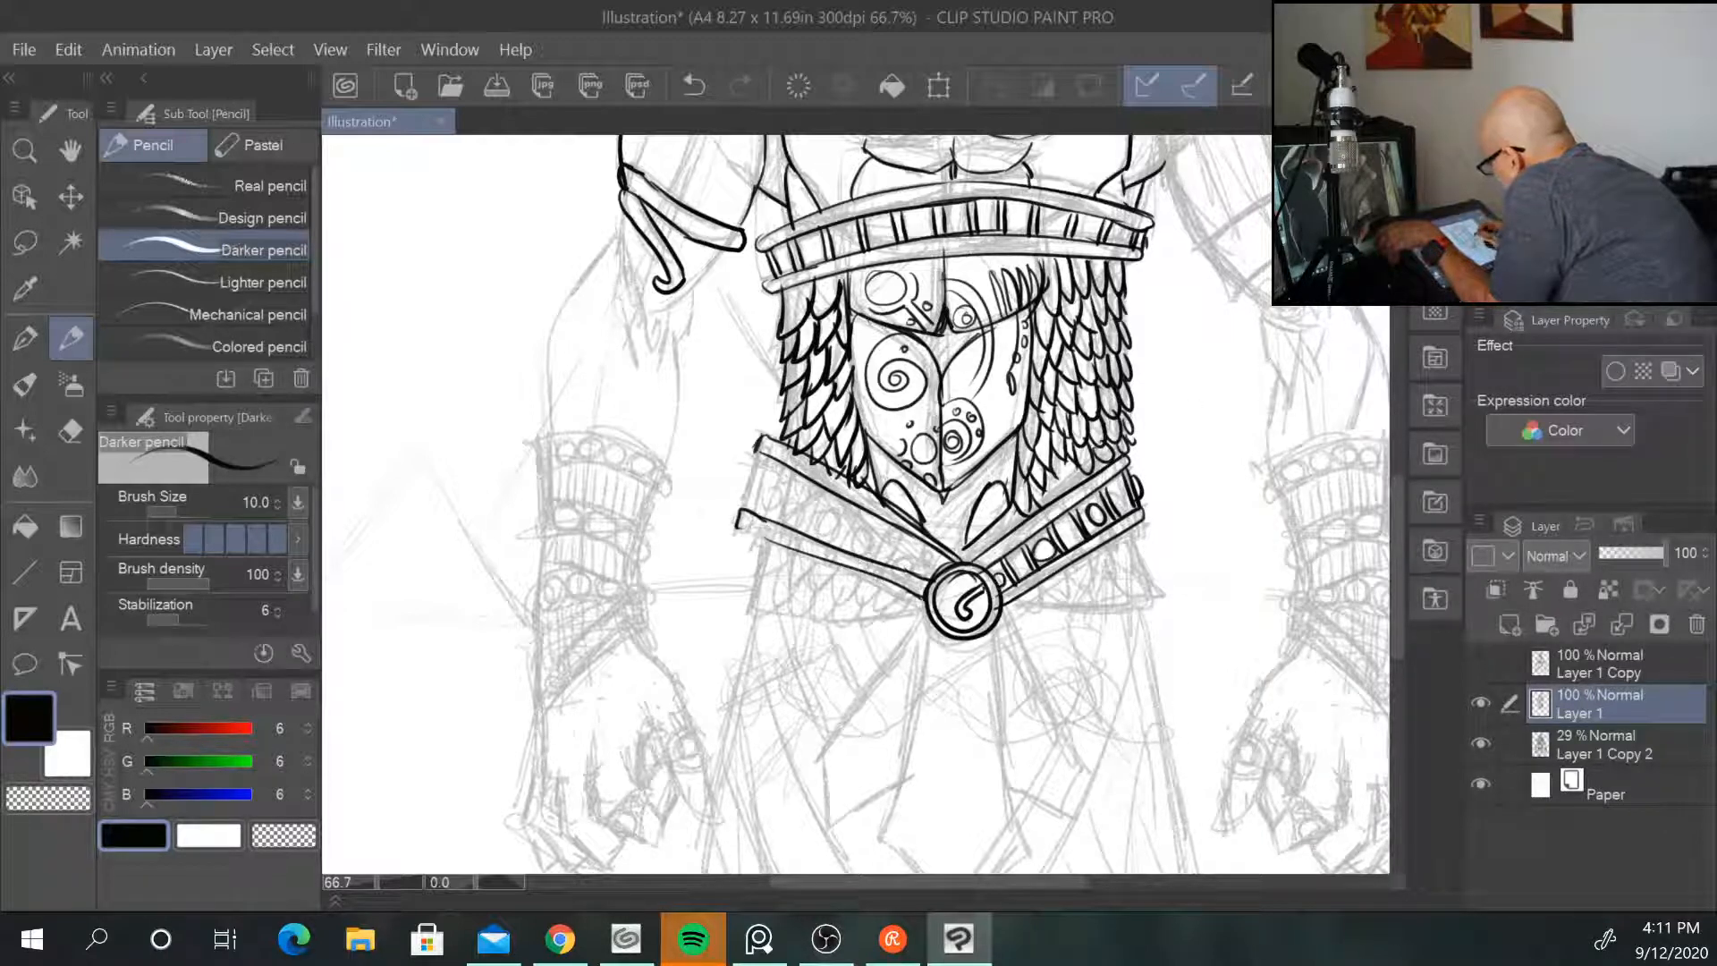
mouse_move(915, 545)
left_mouse_down()
mouse_move(936, 578)
mouse_move(870, 563)
mouse_move(898, 562)
left_mouse_up()
mouse_move(845, 510)
left_mouse_down()
mouse_move(870, 552)
mouse_move(819, 540)
mouse_move(846, 540)
left_mouse_up()
left_click_drag(791, 483, 816, 528)
mouse_move(781, 465)
left_mouse_down()
mouse_move(800, 476)
mouse_move(774, 520)
left_mouse_up()
left_click_drag(780, 473, 796, 511)
Step: Draw rows of feather scales beneath the left-hand half of the hip belt, out to the buckle
mouse_move(762, 454)
left_mouse_down()
mouse_move(750, 513)
mouse_move(778, 542)
mouse_move(751, 566)
mouse_move(800, 547)
mouse_move(753, 594)
left_mouse_up()
left_click_drag(791, 566, 747, 610)
mouse_move(787, 578)
left_mouse_down()
mouse_move(764, 604)
mouse_move(807, 622)
left_mouse_up()
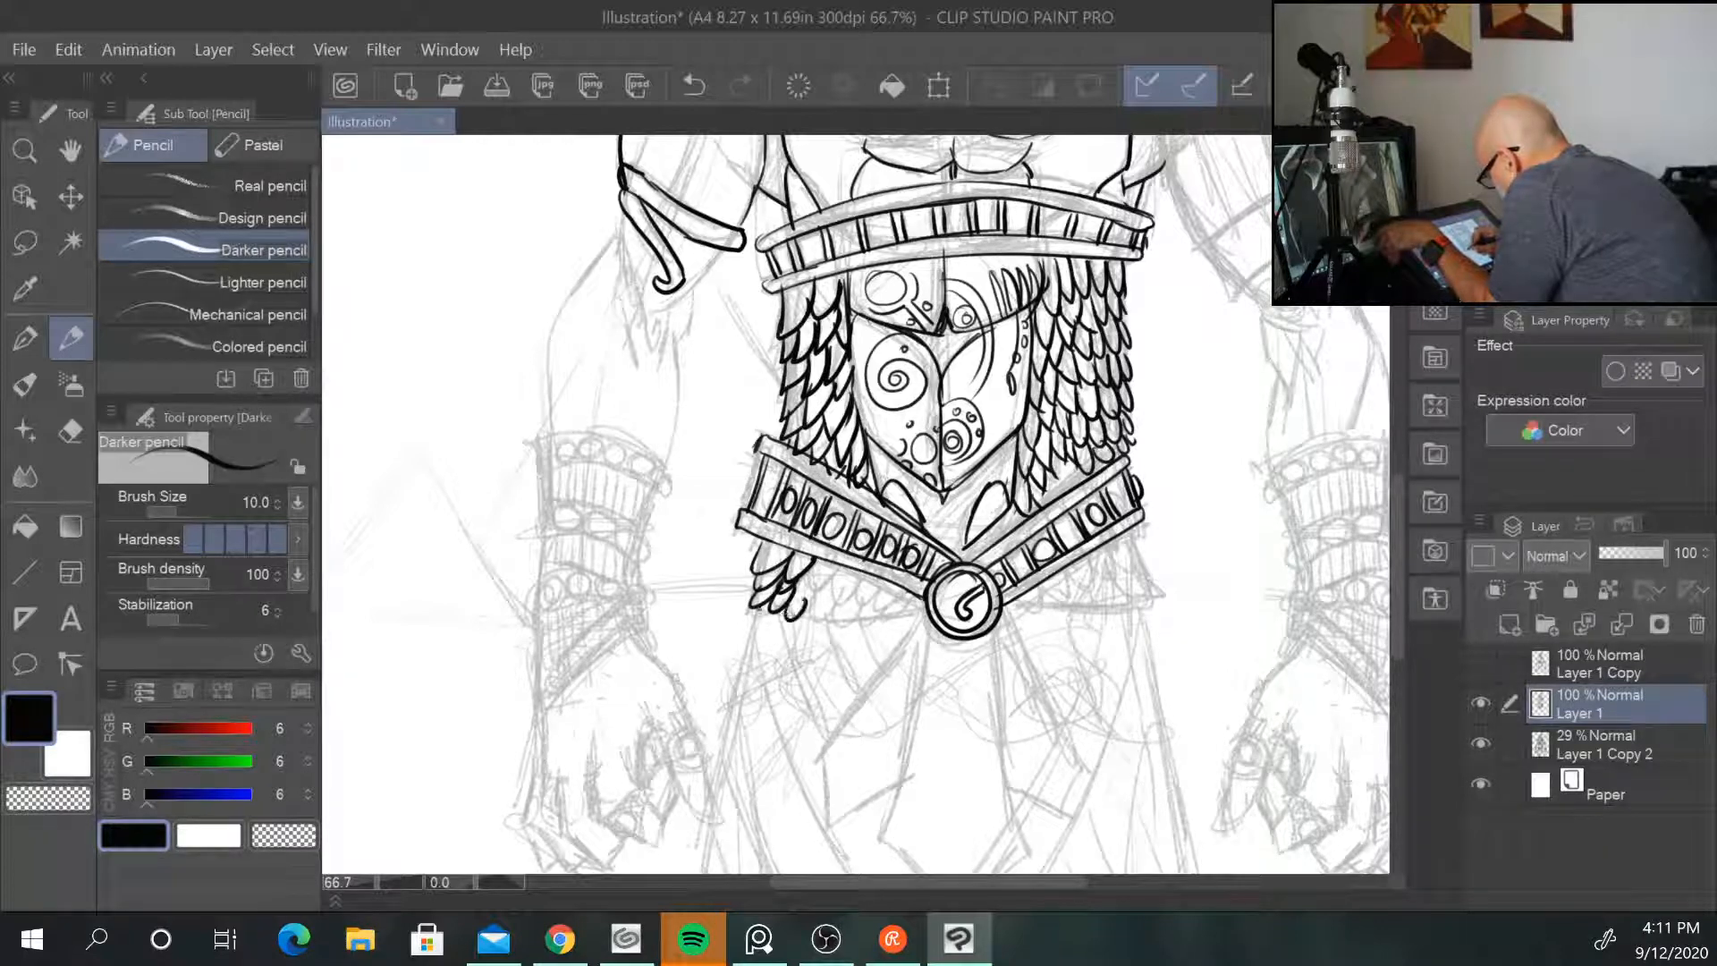
mouse_move(832, 560)
left_mouse_down()
mouse_move(798, 590)
mouse_move(916, 613)
left_mouse_up()
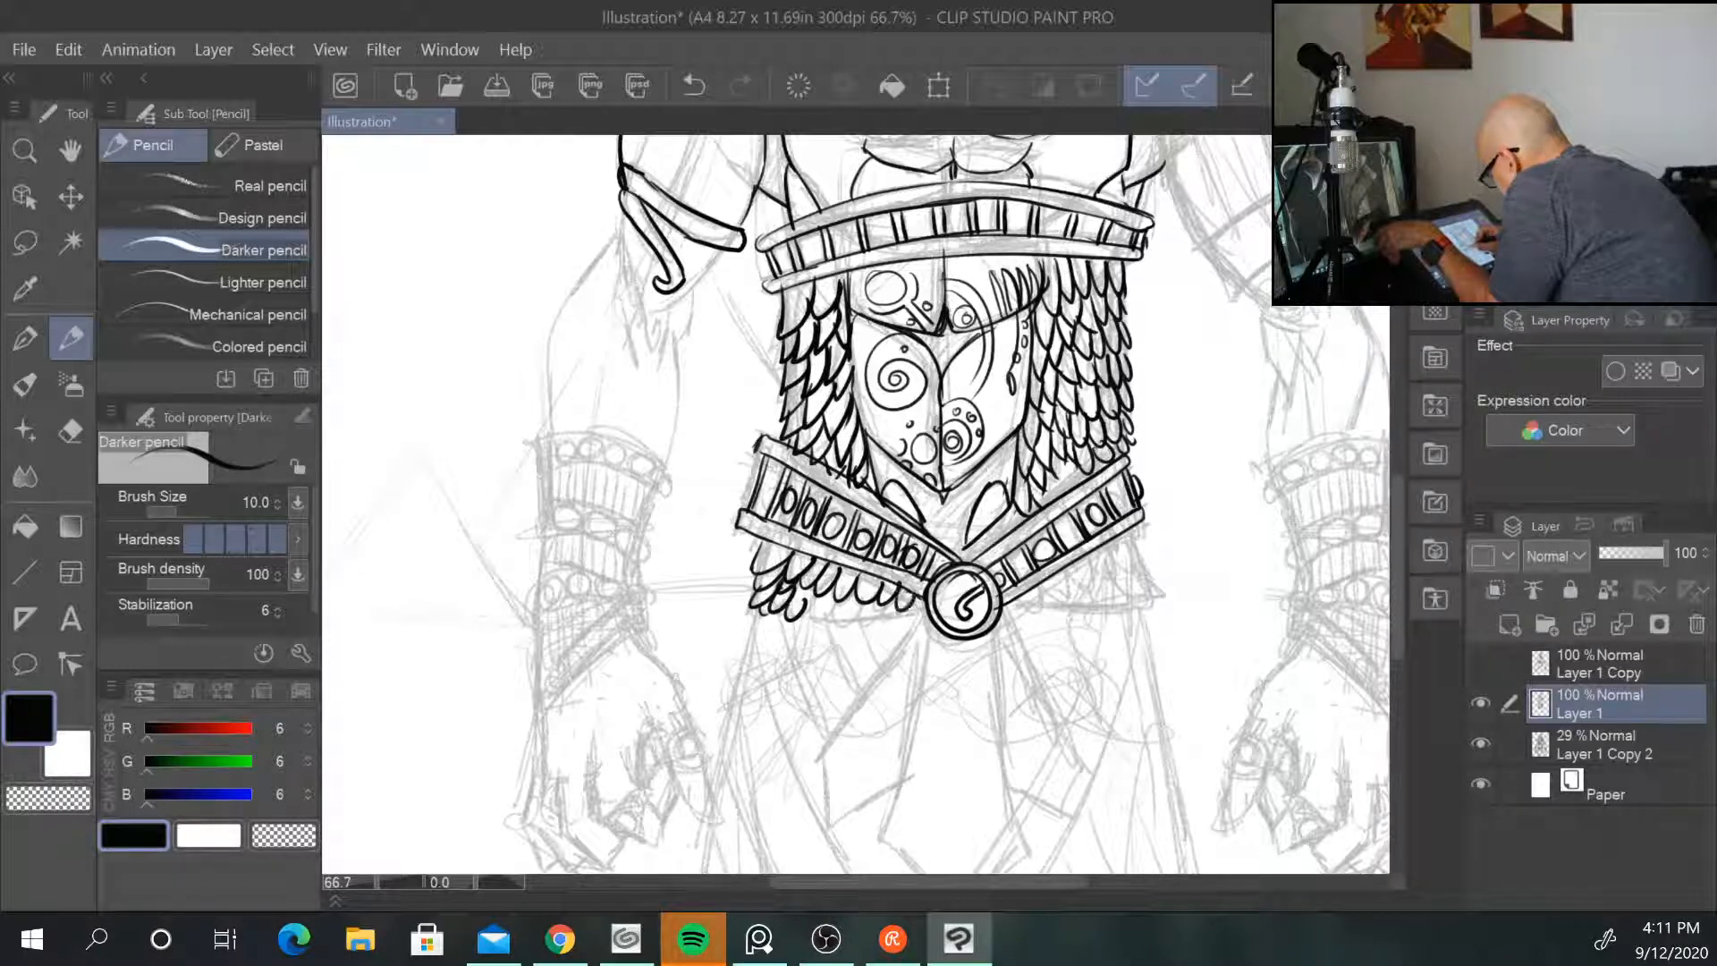
mouse_move(816, 592)
left_mouse_down()
mouse_move(808, 620)
mouse_move(834, 599)
mouse_move(839, 626)
mouse_move(921, 635)
left_mouse_up()
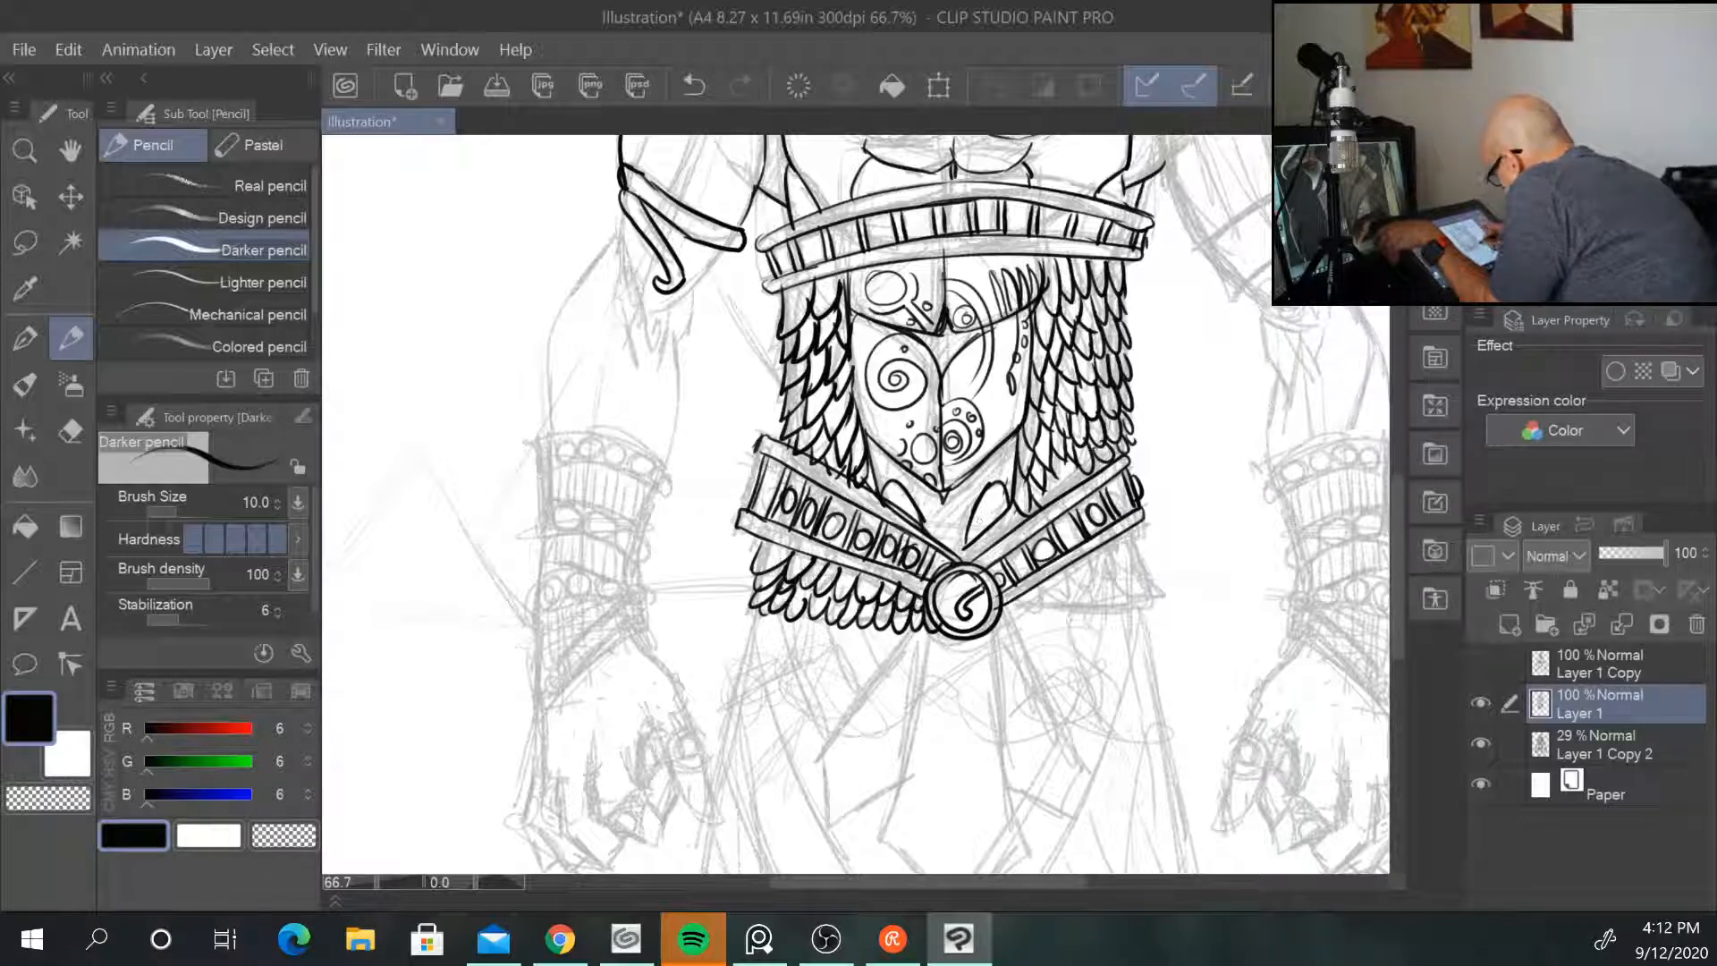
Step: Draw rows of feather scales beneath the right-hand half of the hip belt
mouse_move(1018, 600)
left_mouse_down()
mouse_move(998, 629)
mouse_move(1084, 588)
left_mouse_up()
mouse_move(1117, 547)
left_mouse_down()
mouse_move(1102, 574)
mouse_move(1128, 565)
left_mouse_up()
mouse_move(1093, 586)
left_mouse_down()
mouse_move(1062, 613)
mouse_move(1132, 590)
mouse_move(1164, 601)
mouse_move(1133, 585)
left_mouse_up()
left_click_drag(1071, 604, 1054, 616)
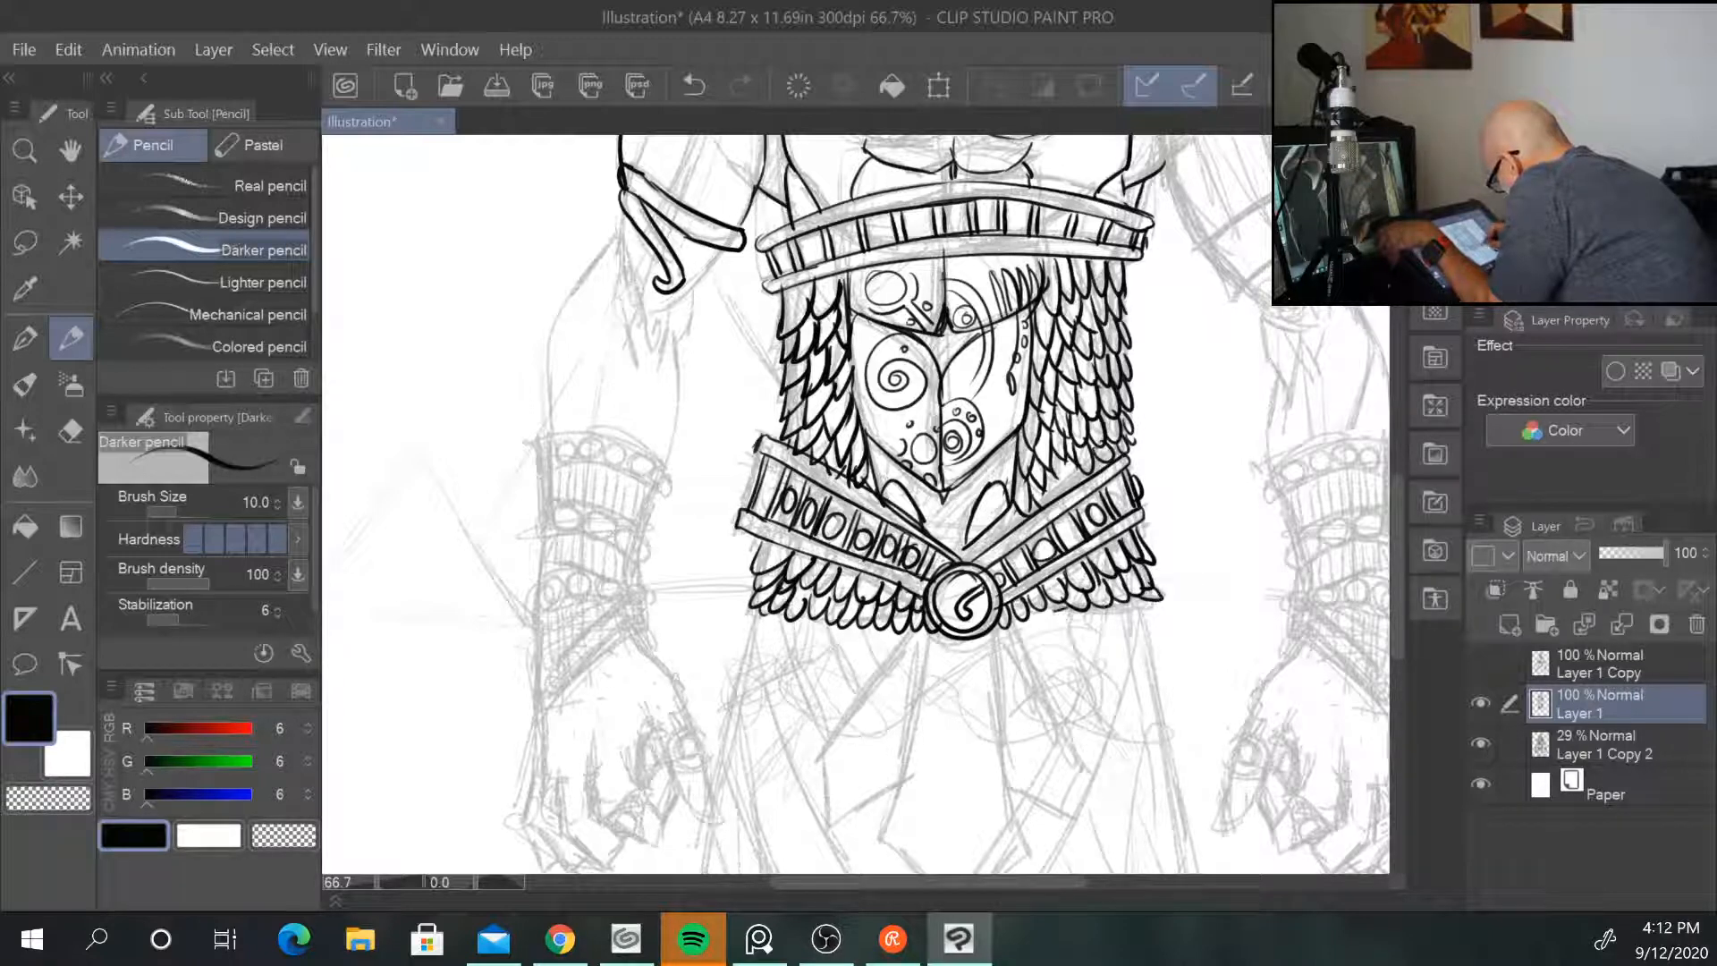
Step: Draw the angled sash end hanging to the left below the buckle, with an inner border line
mouse_move(924, 637)
left_mouse_down()
mouse_move(810, 743)
mouse_move(821, 818)
mouse_move(898, 800)
mouse_move(838, 747)
mouse_move(836, 783)
mouse_move(894, 781)
left_mouse_up()
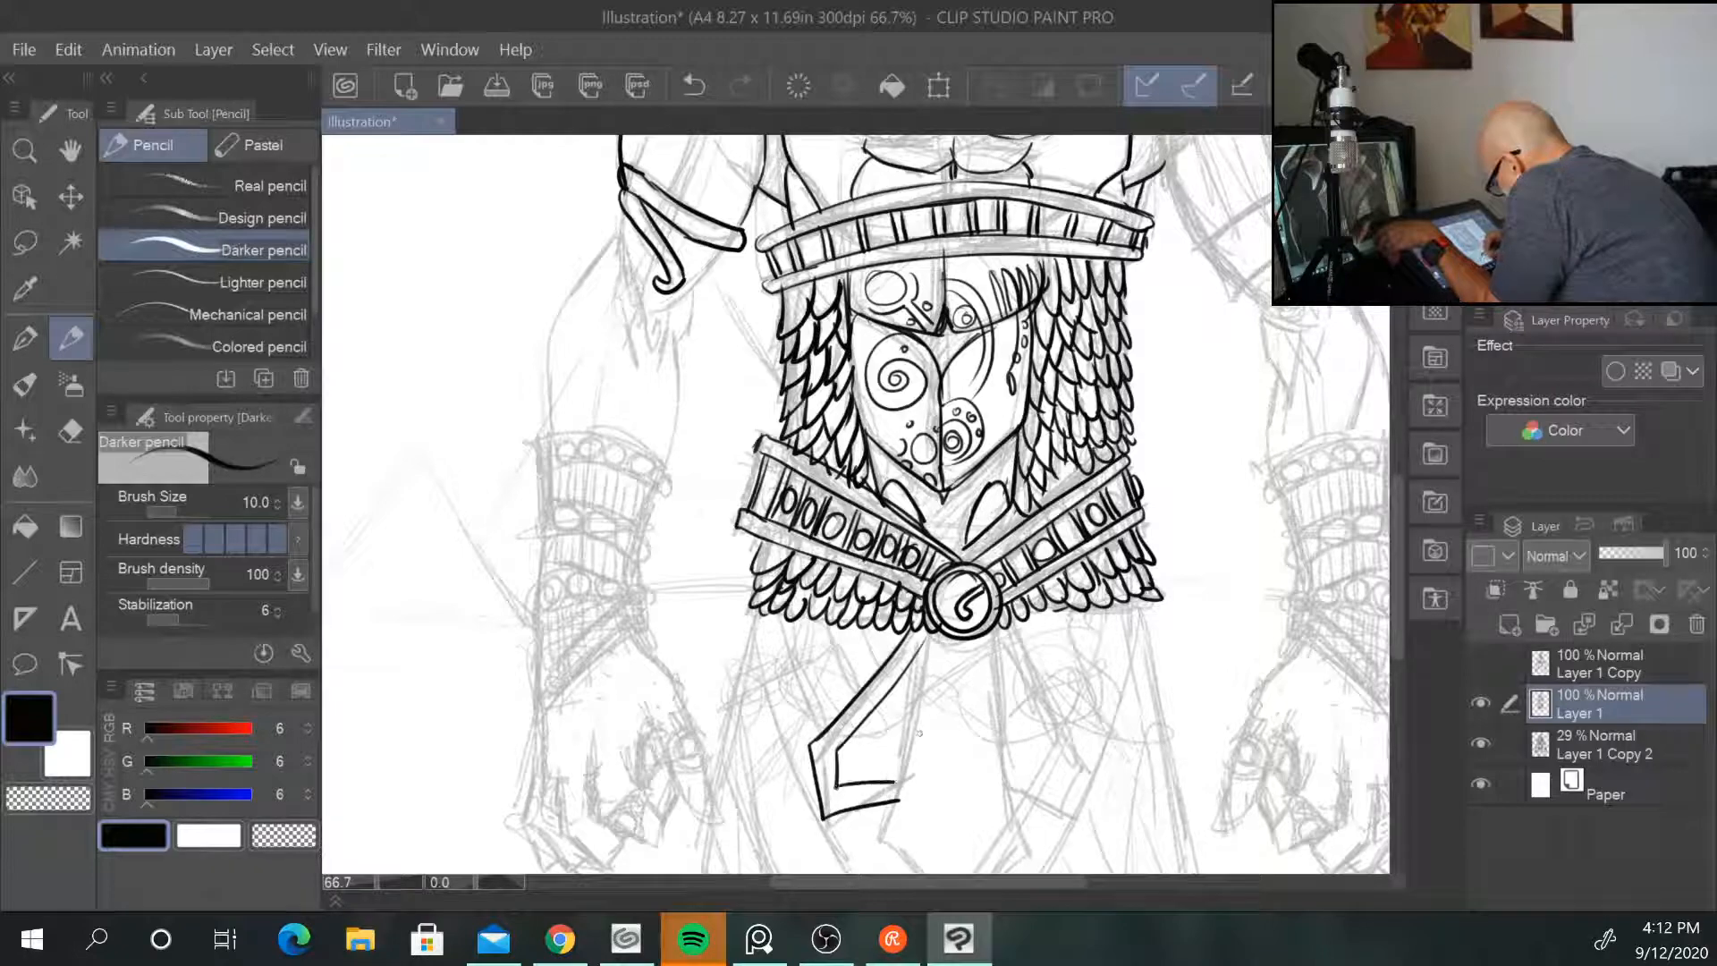
left_click_drag(930, 640, 899, 776)
left_click_drag(918, 696, 893, 799)
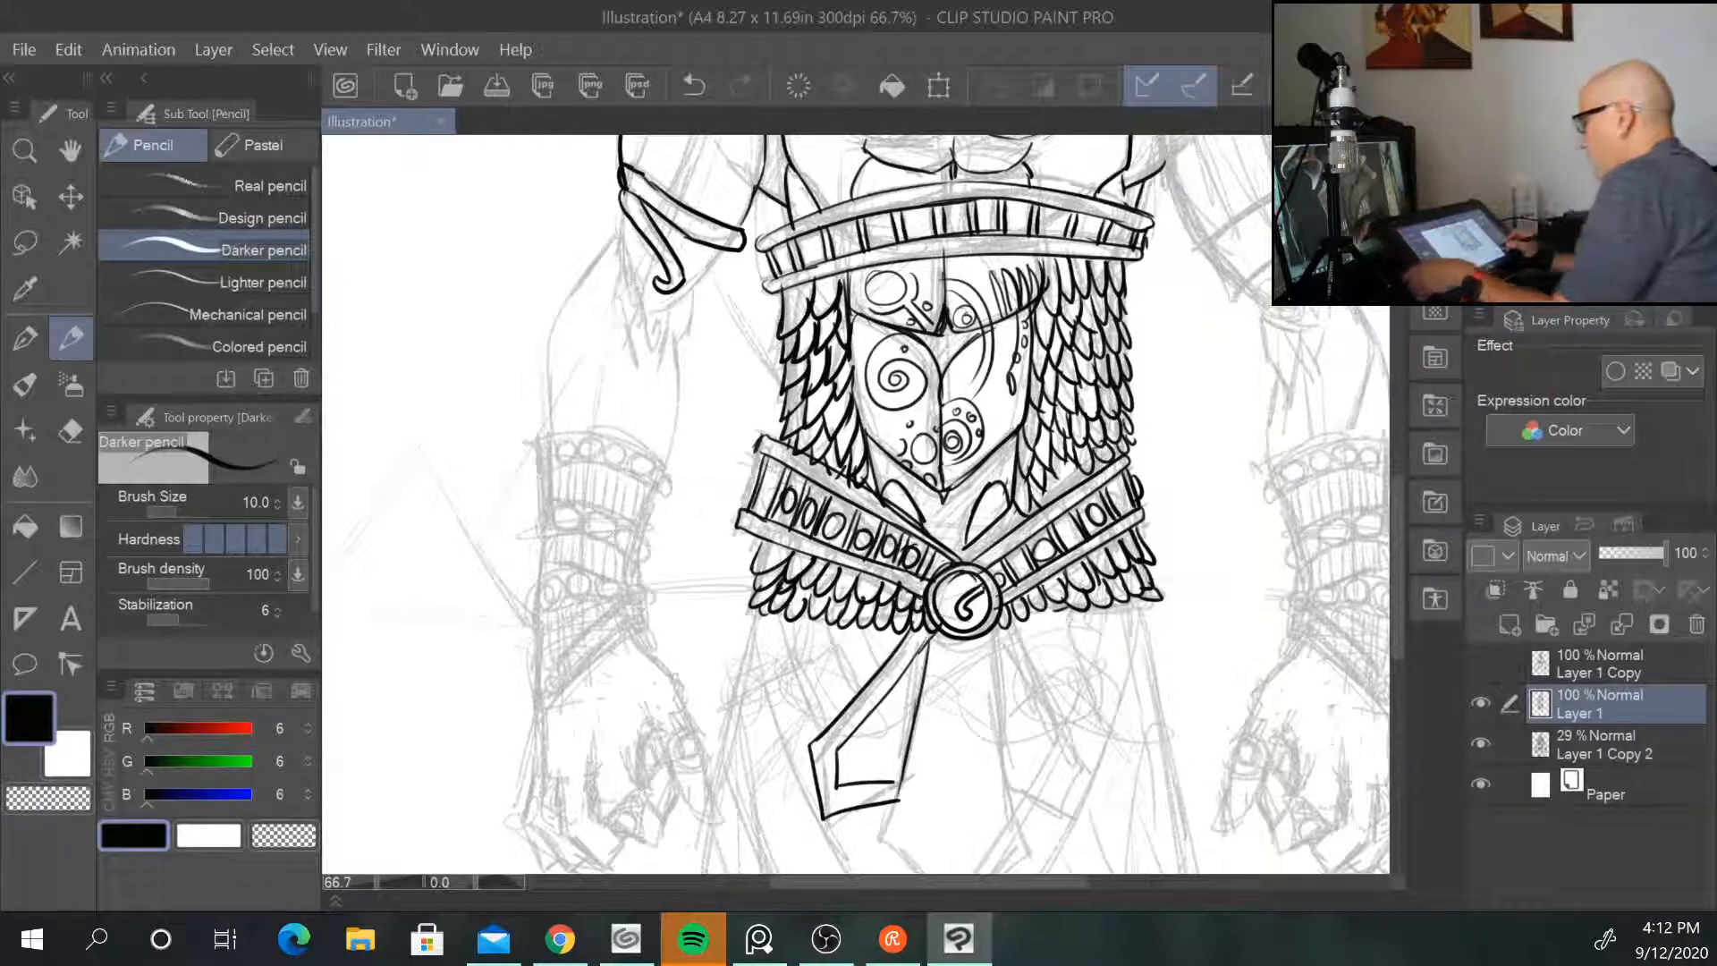
Step: Outline the wide central sash panel hanging from the buckle to a pointed end, and undo the last stray stroke
scroll(1312, 711, "down", 2)
left_click_drag(1312, 713, 1061, 545)
scroll(1104, 607, "up", 2)
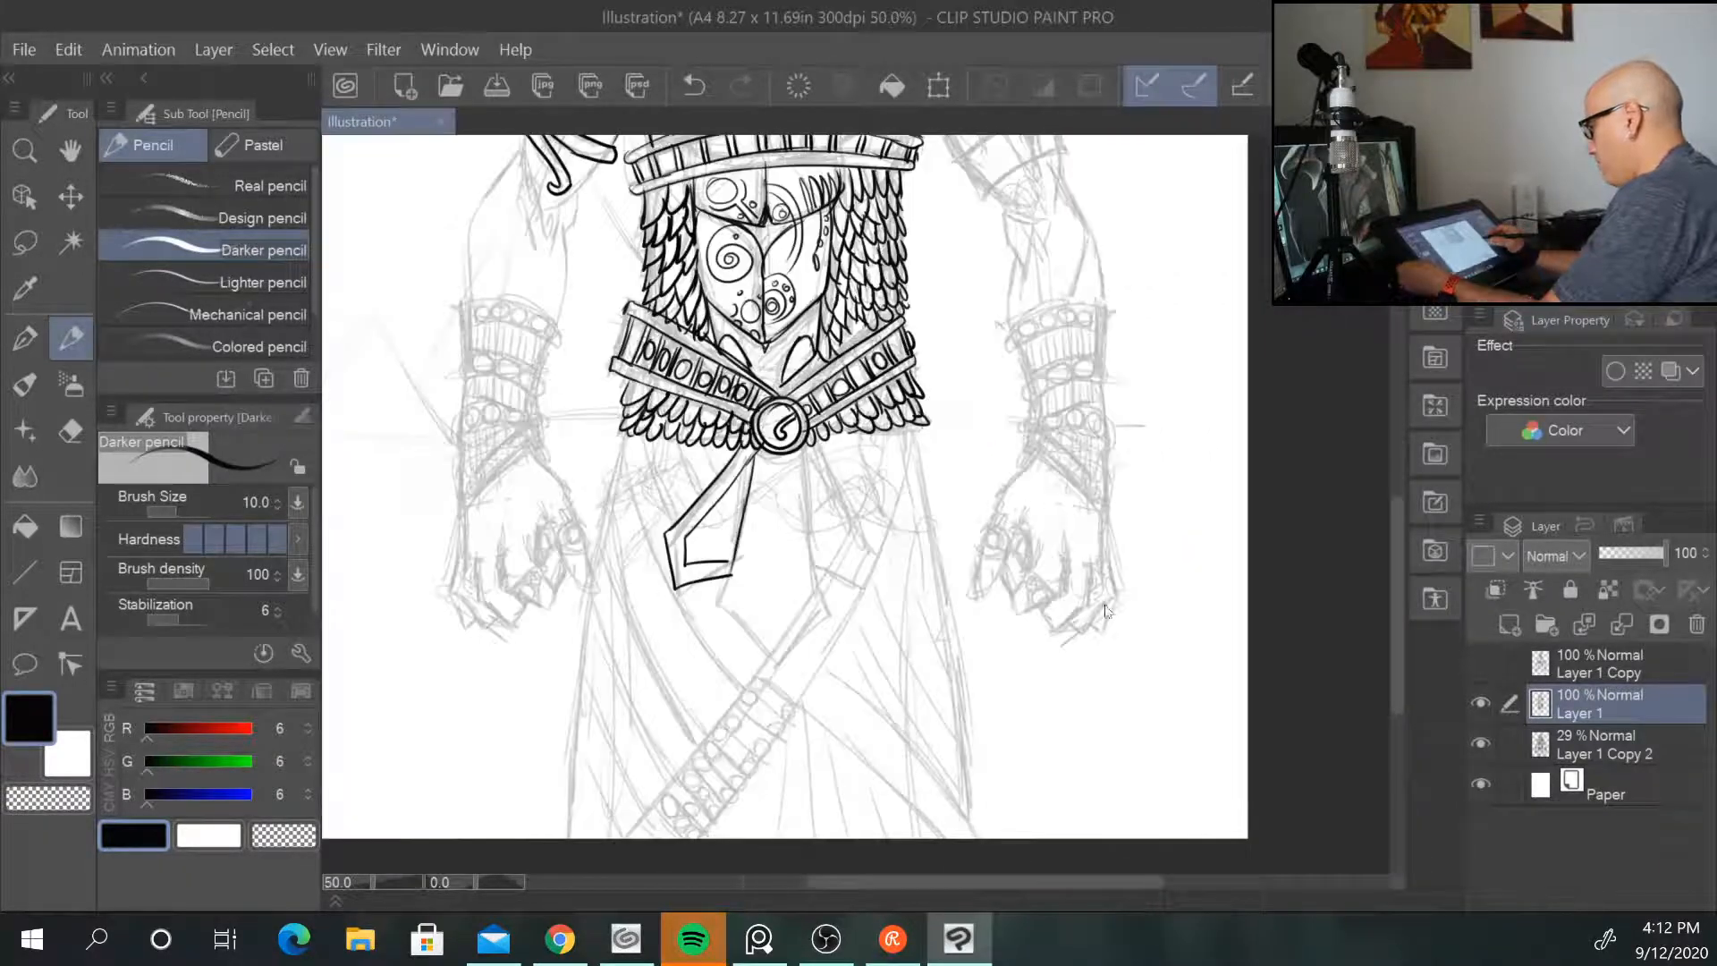
left_click_drag(702, 400, 735, 604)
mouse_move(612, 549)
left_mouse_down()
mouse_move(598, 591)
mouse_move(663, 687)
mouse_move(735, 611)
left_mouse_up()
left_click_drag(650, 404, 634, 592)
key("ctrl+z")
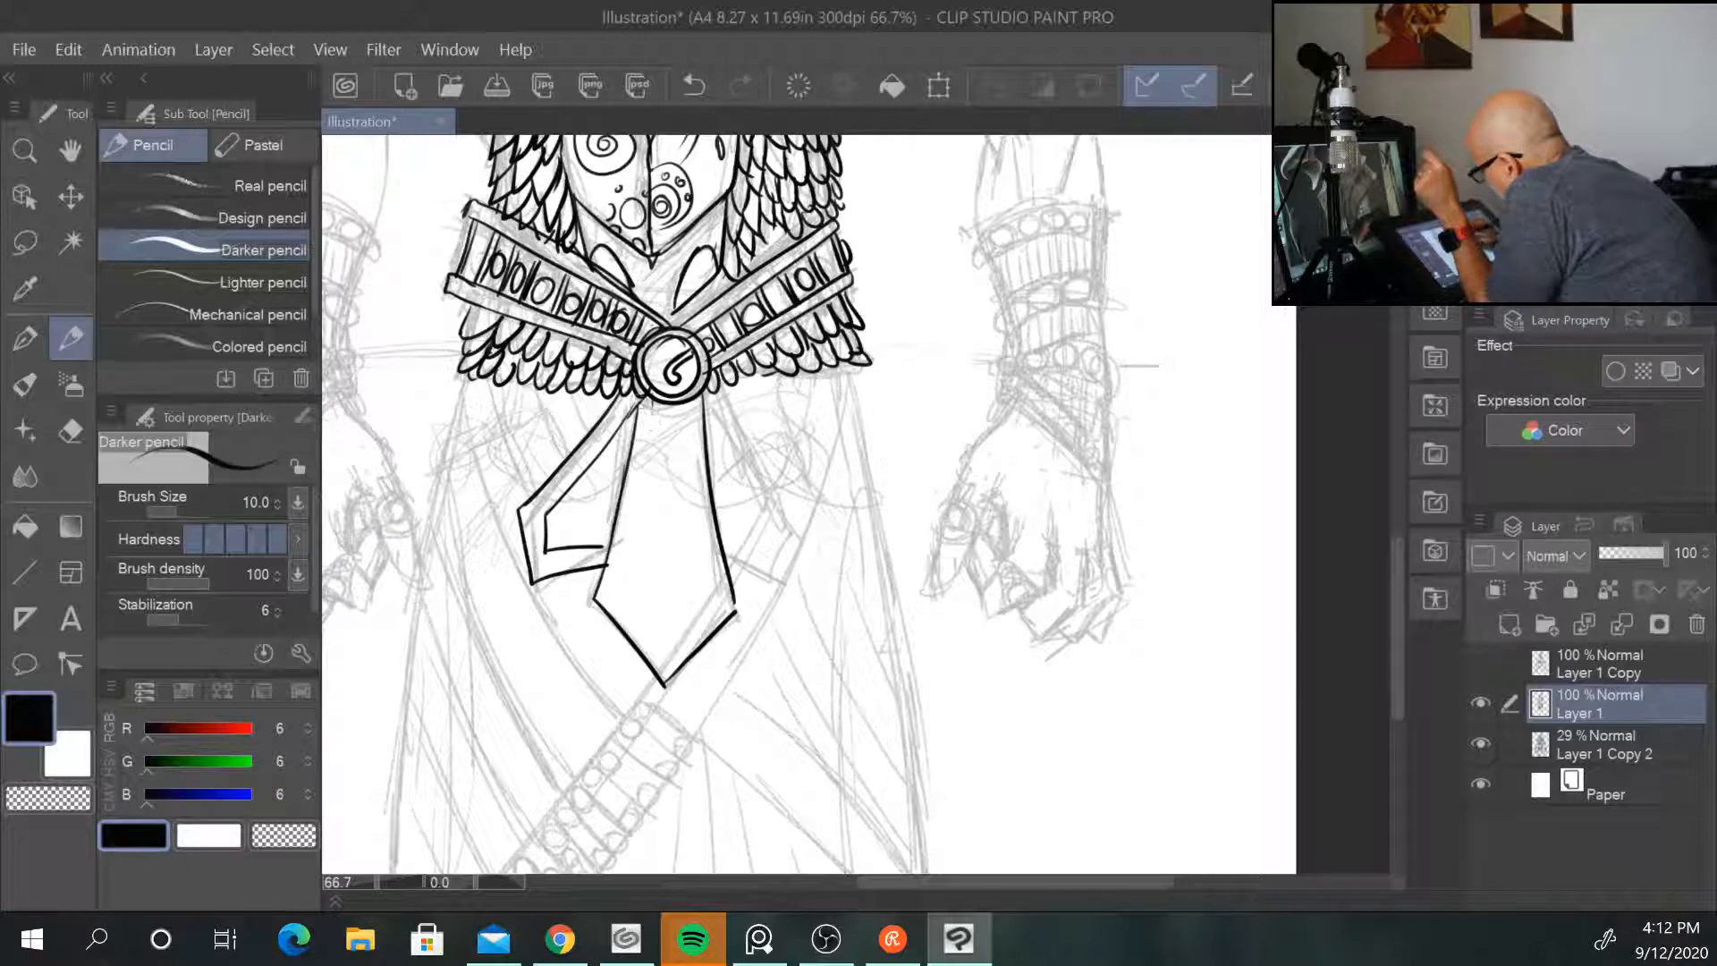
Step: Add an inner border line to the central sash panel and draw the angled right-hand sash end with its own inner border
mouse_move(656, 399)
left_mouse_down()
mouse_move(619, 577)
mouse_move(663, 667)
mouse_move(717, 605)
left_mouse_up()
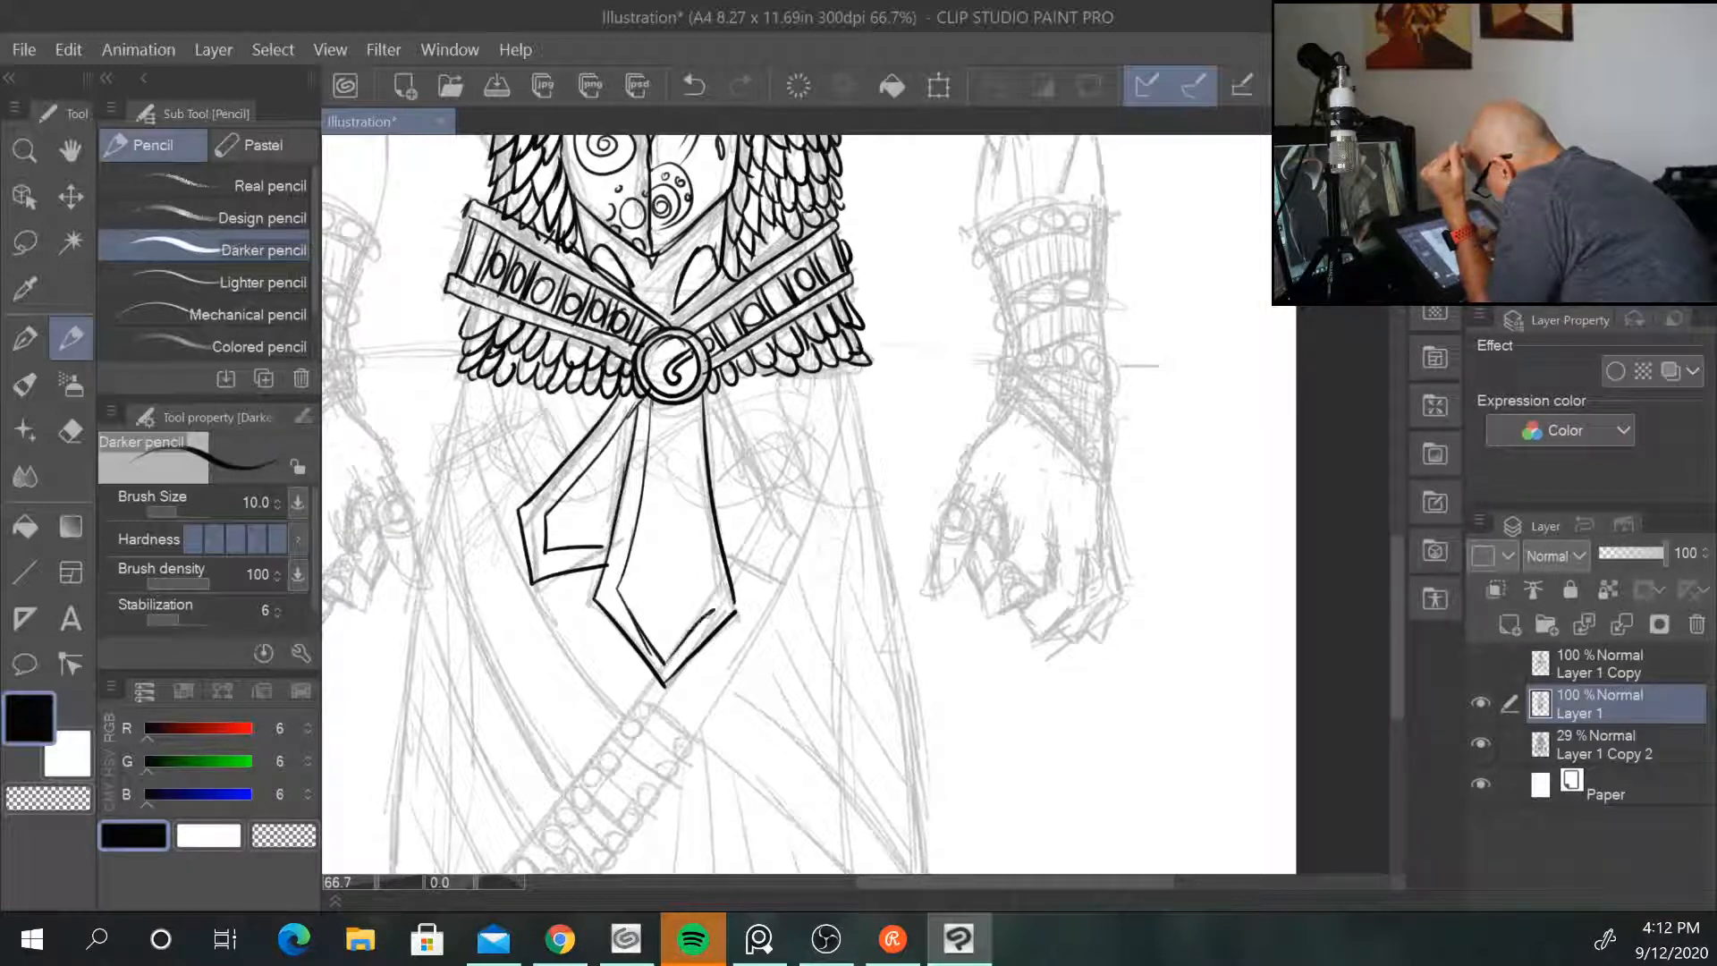
left_click_drag(686, 402, 708, 586)
mouse_move(721, 385)
left_mouse_down()
mouse_move(799, 541)
mouse_move(786, 594)
mouse_move(725, 575)
left_mouse_up()
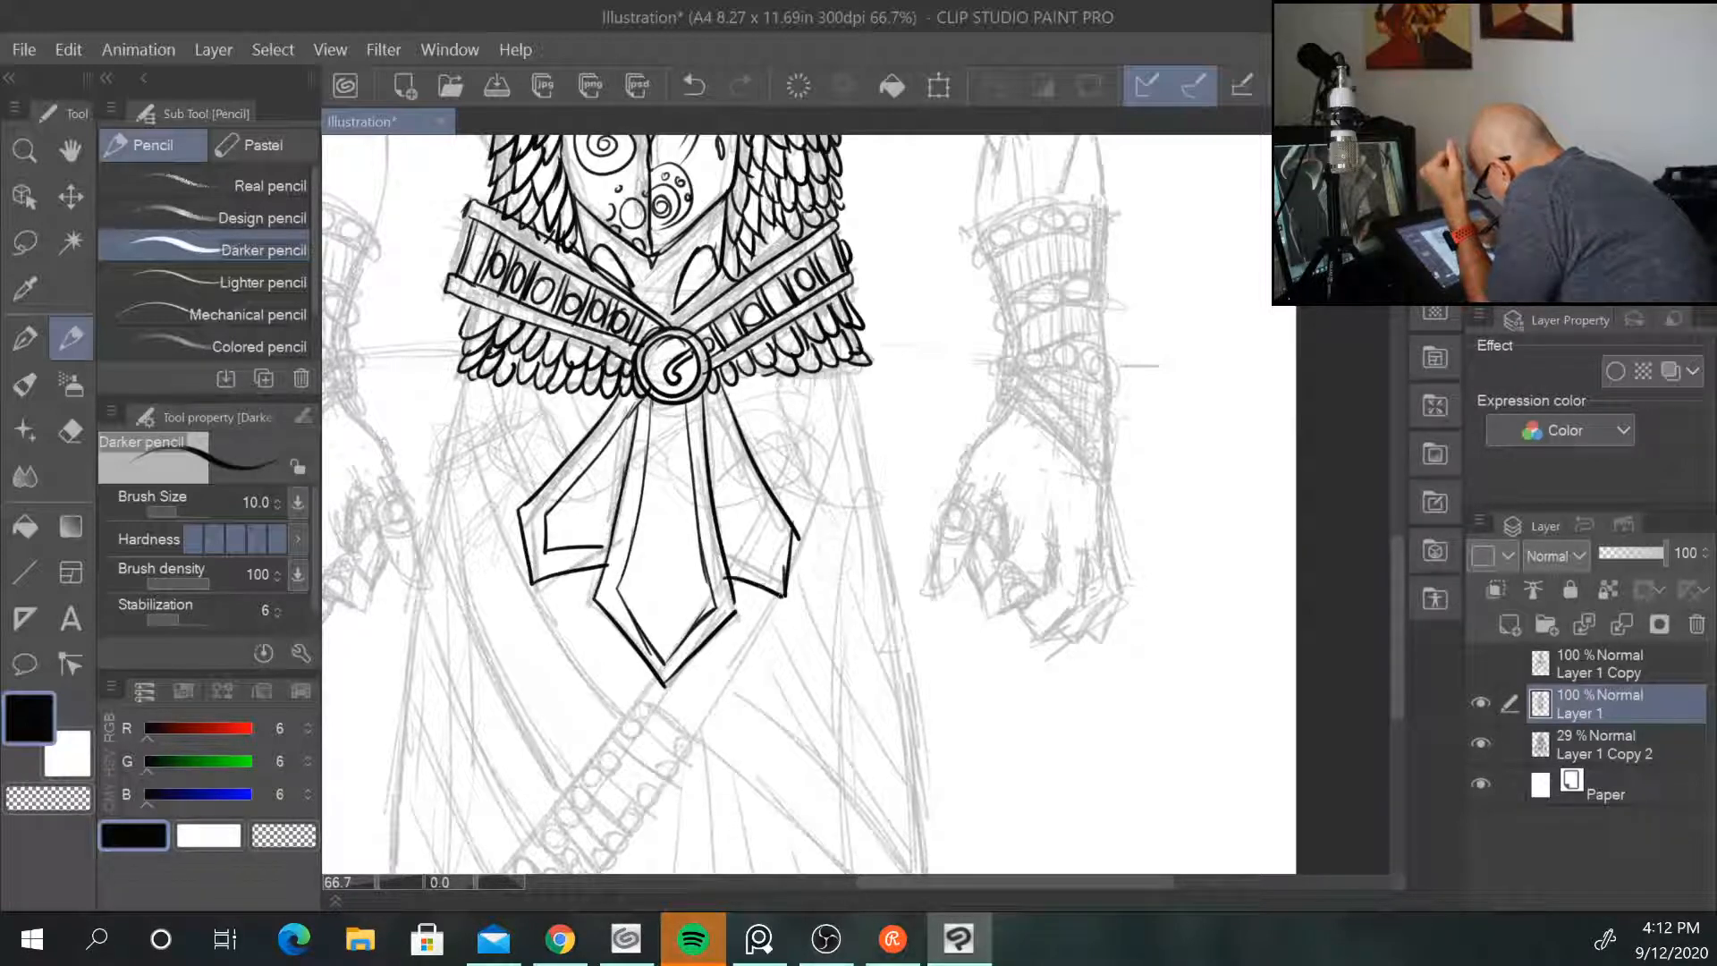
mouse_move(713, 393)
left_mouse_down()
mouse_move(785, 548)
mouse_move(778, 577)
left_mouse_up()
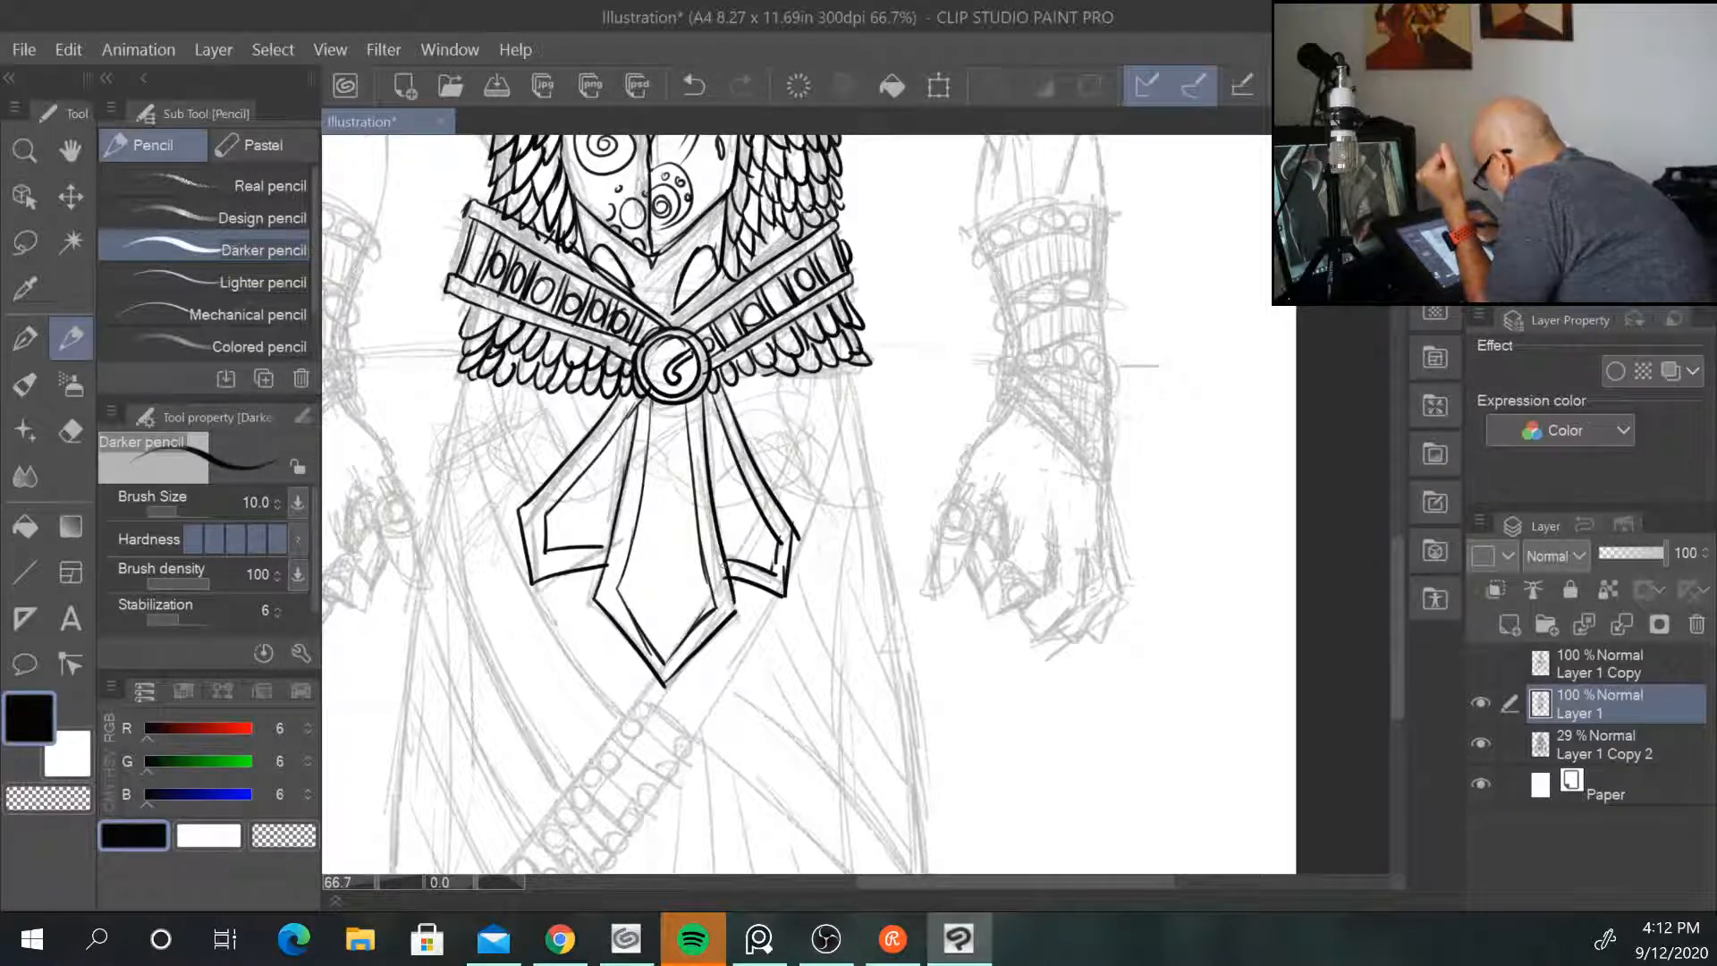
Step: Draw the narrow beaded band running from the right end of the hip belt down to the angled sash end
left_click_drag(814, 374, 782, 471)
mouse_move(852, 369)
left_mouse_down()
mouse_move(807, 523)
mouse_move(781, 497)
left_mouse_up()
mouse_move(808, 505)
left_mouse_down()
mouse_move(803, 520)
mouse_move(823, 490)
mouse_move(787, 490)
mouse_move(831, 463)
mouse_move(824, 481)
mouse_move(846, 367)
left_mouse_up()
left_click_drag(829, 399, 841, 387)
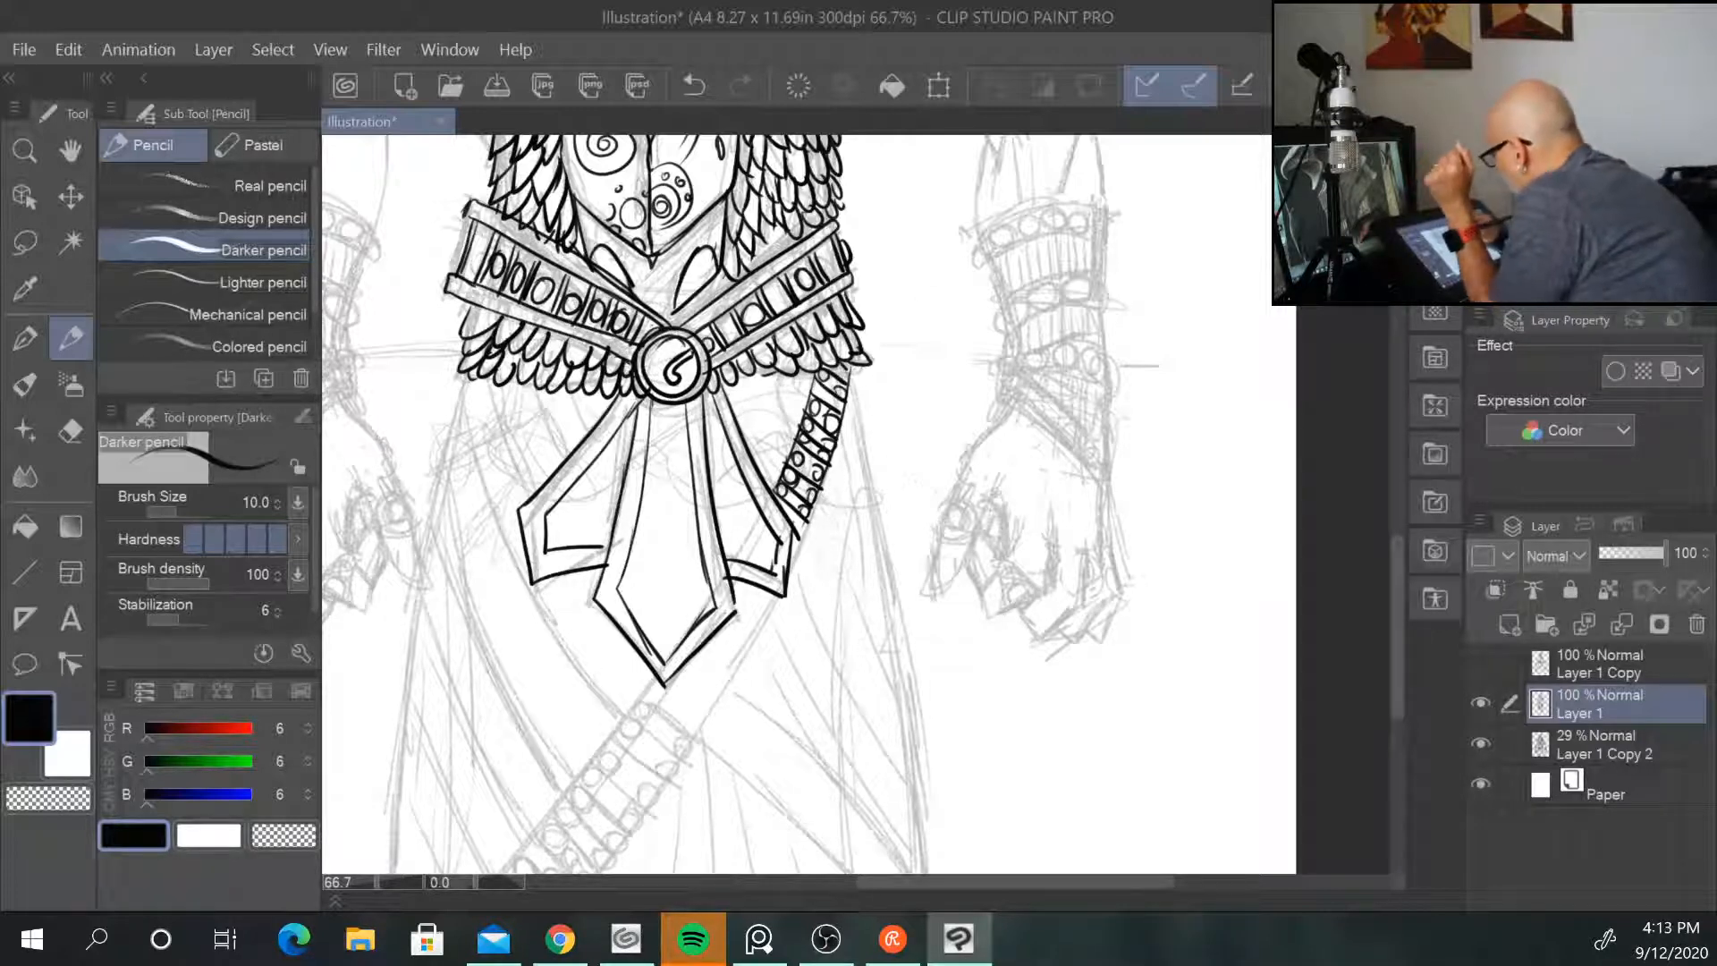
Step: Outline both edges of the diagonal band running from below the sash tips to the bottom edge of the page
mouse_move(779, 597)
left_mouse_down()
mouse_move(694, 728)
mouse_move(586, 770)
left_mouse_up()
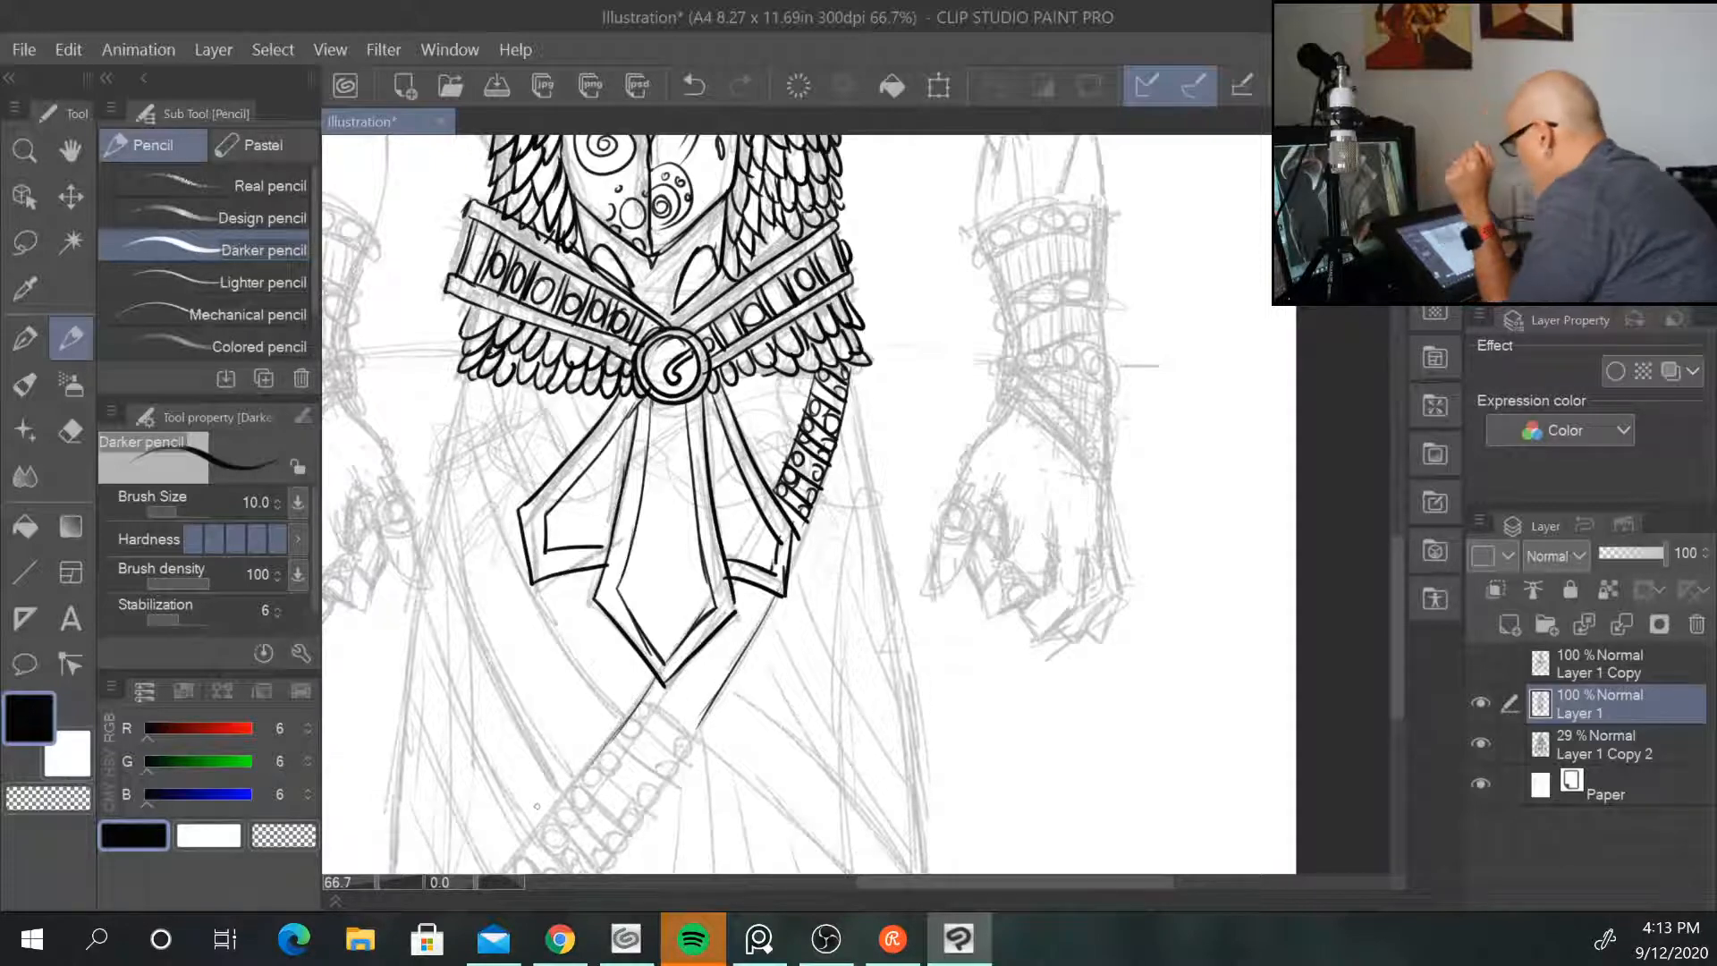
left_click_drag(1062, 702, 1130, 419)
left_click_drag(661, 480, 532, 631)
left_click_drag(771, 437, 636, 631)
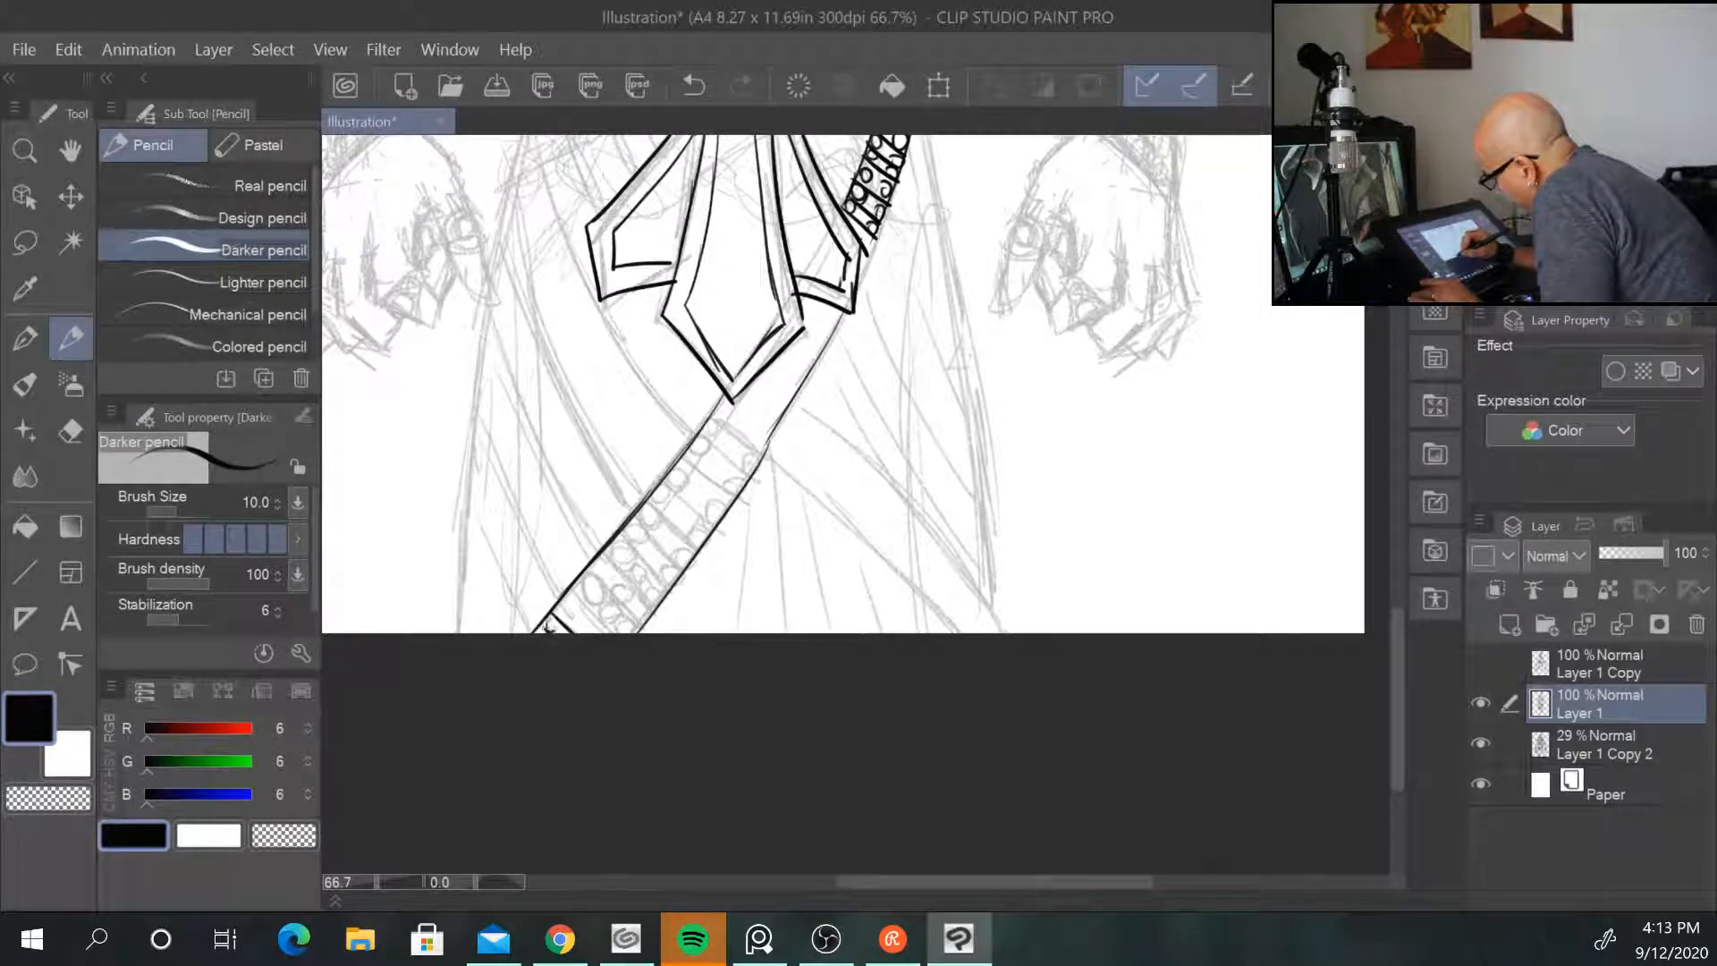
Step: Fill the lower diagonal band with crossbars and rows of round beads along both edges
mouse_move(555, 615)
left_mouse_down()
mouse_move(629, 632)
mouse_move(578, 586)
mouse_move(648, 610)
mouse_move(597, 569)
mouse_move(632, 628)
mouse_move(637, 610)
left_mouse_up()
left_click_drag(613, 546, 657, 591)
left_click_drag(626, 529, 677, 586)
mouse_move(660, 540)
left_mouse_down()
mouse_move(640, 533)
mouse_move(681, 564)
left_mouse_up()
mouse_move(650, 503)
left_mouse_down()
mouse_move(700, 553)
mouse_move(660, 513)
mouse_move(681, 561)
mouse_move(711, 532)
left_mouse_up()
mouse_move(659, 491)
left_mouse_down()
mouse_move(692, 543)
mouse_move(726, 513)
left_mouse_up()
left_click_drag(678, 477, 677, 478)
left_click_drag(698, 503, 703, 527)
mouse_move(687, 459)
left_mouse_down()
mouse_move(738, 501)
mouse_move(689, 477)
mouse_move(715, 506)
left_mouse_up()
mouse_move(693, 444)
left_mouse_down()
mouse_move(746, 487)
mouse_move(694, 461)
left_mouse_up()
left_click_drag(725, 483, 748, 502)
mouse_move(697, 424)
left_mouse_down()
mouse_move(760, 471)
mouse_move(706, 456)
mouse_move(751, 488)
left_mouse_up()
left_click_drag(620, 545, 666, 592)
mouse_move(709, 420)
left_mouse_down()
mouse_move(758, 463)
mouse_move(773, 444)
mouse_move(726, 428)
mouse_move(760, 455)
mouse_move(754, 416)
mouse_move(735, 417)
left_mouse_up()
mouse_move(758, 422)
left_mouse_down()
mouse_move(765, 439)
mouse_move(757, 421)
mouse_move(785, 415)
mouse_move(741, 406)
mouse_move(583, 612)
left_mouse_up()
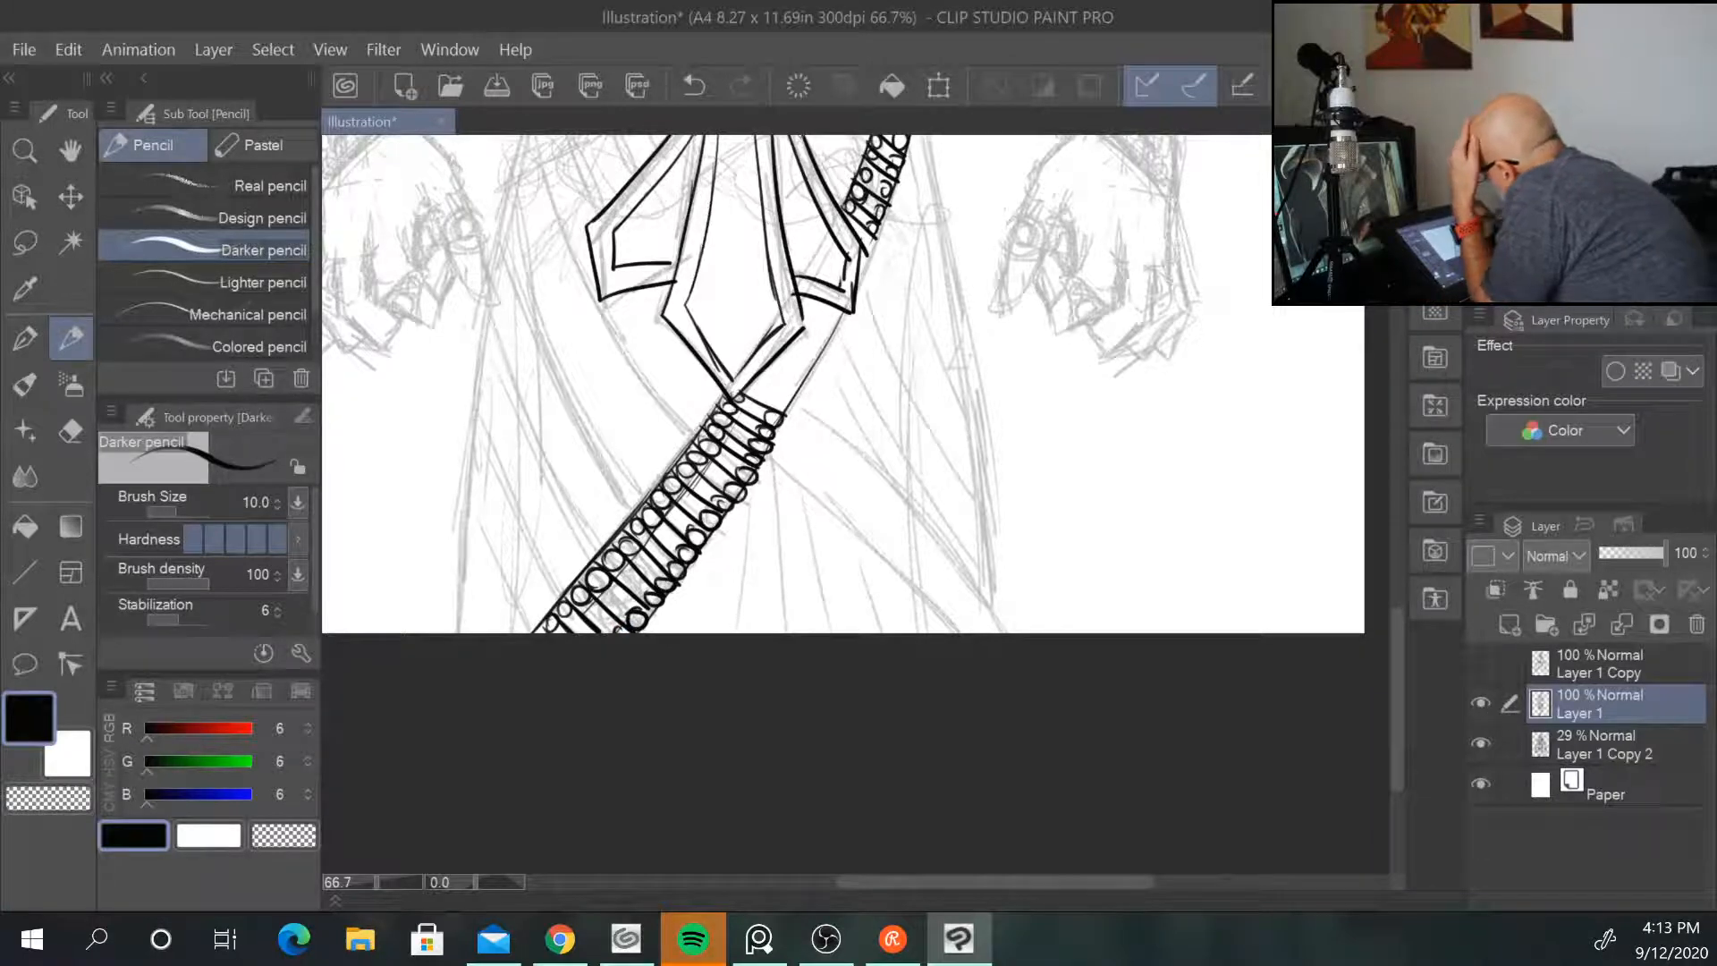
Step: Continue the beaded crossbar pattern up to the right-hand sash end and draw the upper left edge of the skirt
left_click_drag(874, 235, 866, 251)
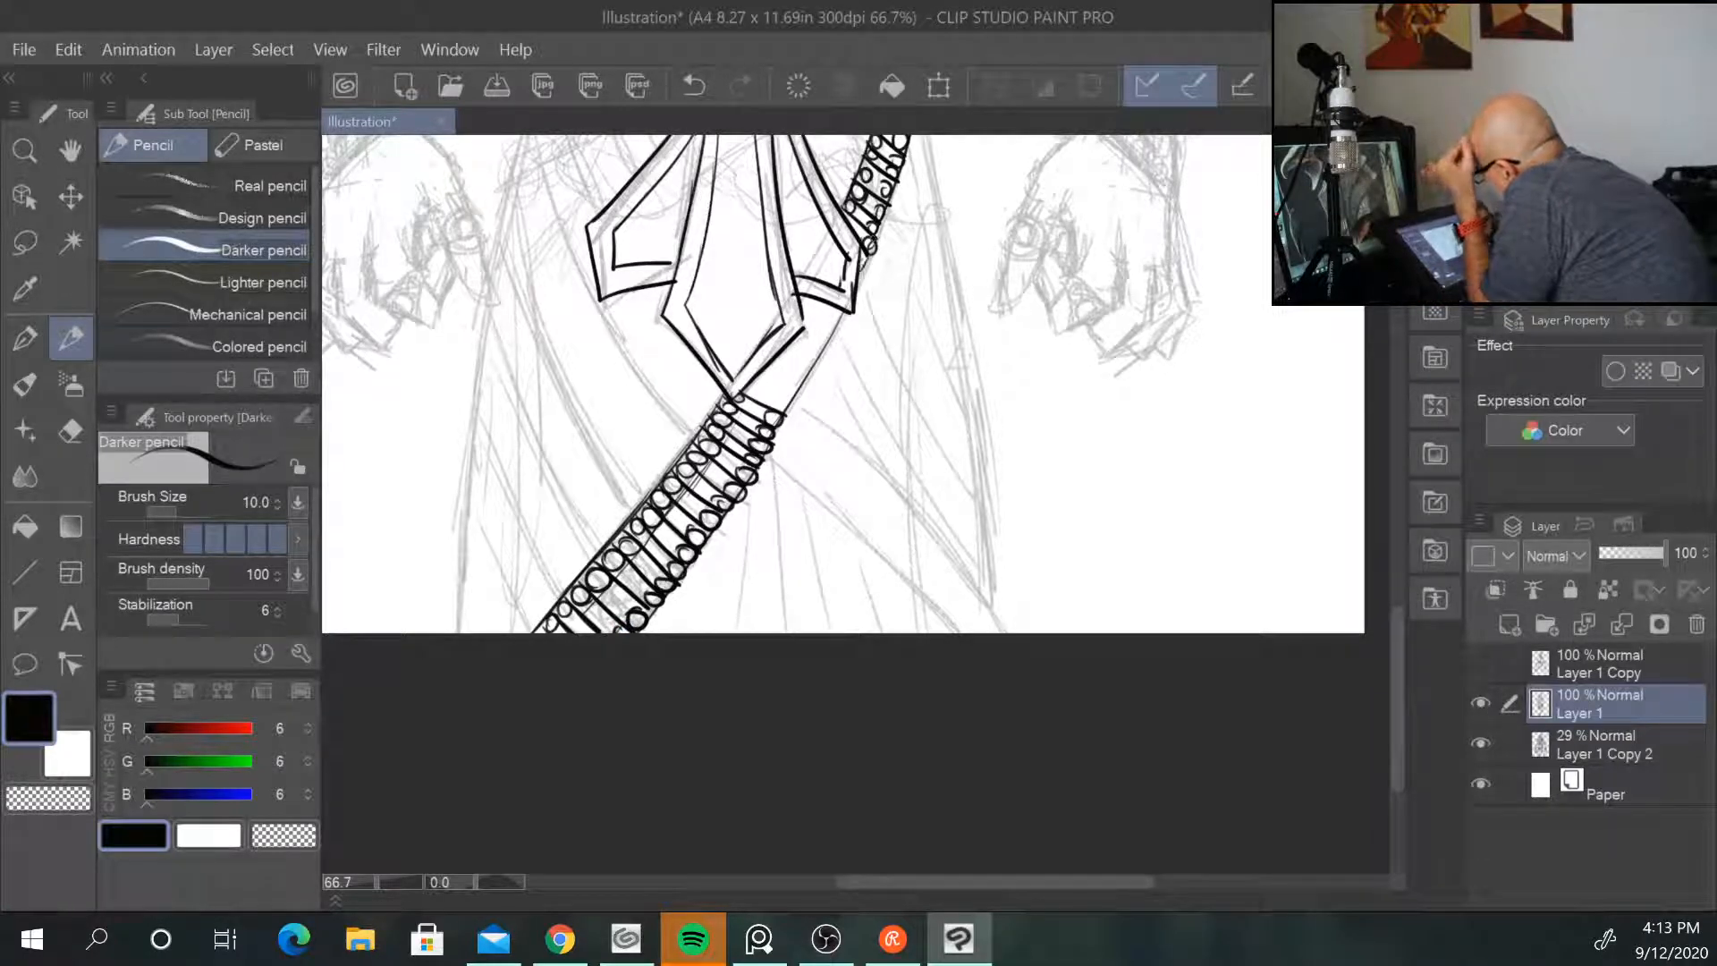
mouse_move(841, 335)
left_mouse_down()
mouse_move(809, 299)
mouse_move(846, 309)
mouse_move(787, 383)
left_mouse_up()
mouse_move(814, 367)
left_mouse_down()
mouse_move(769, 397)
mouse_move(783, 385)
mouse_move(783, 405)
left_mouse_up()
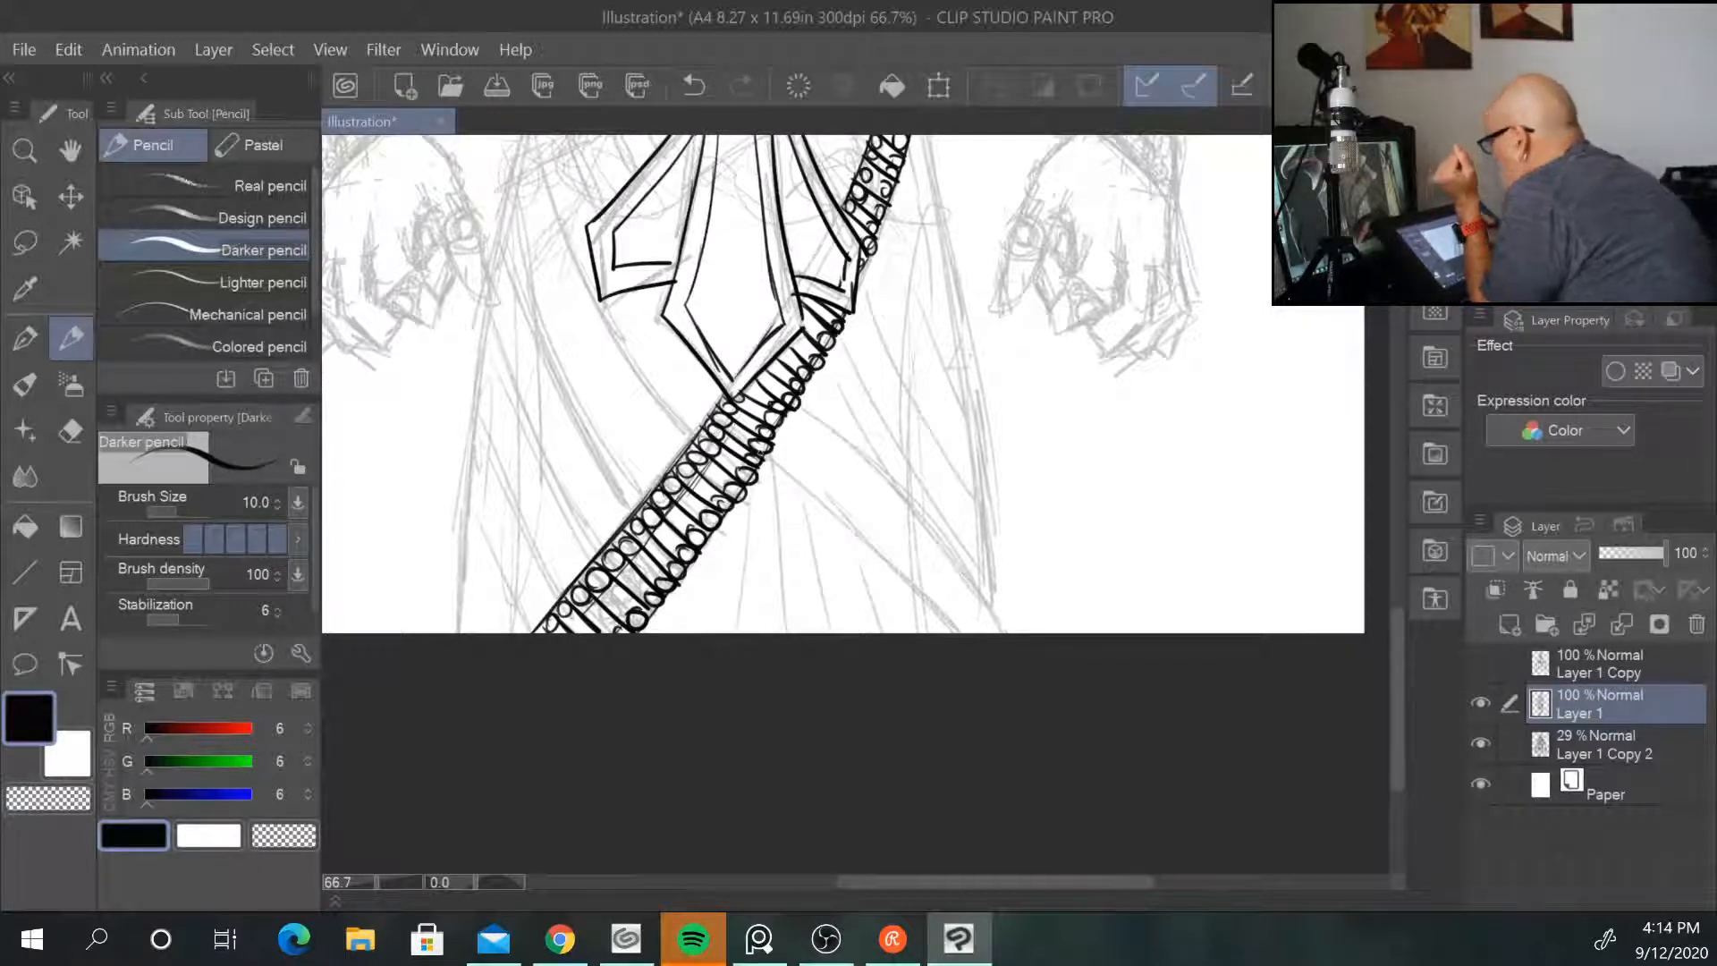
left_click_drag(1059, 332, 1086, 678)
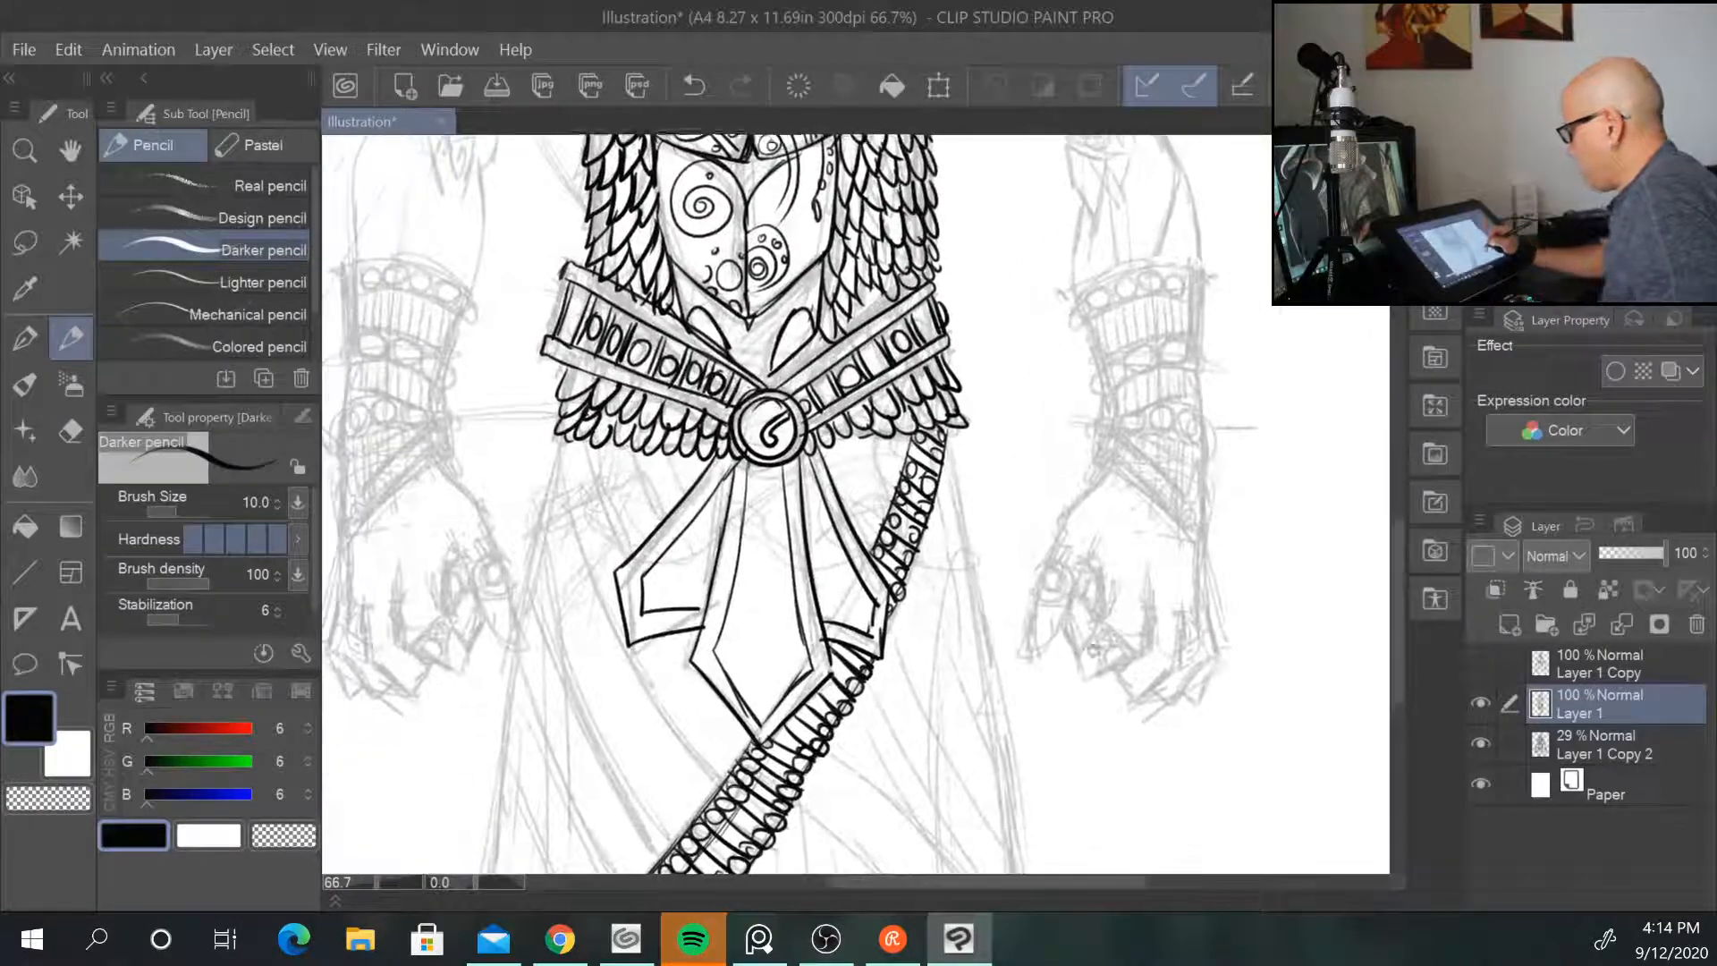
left_click_drag(552, 443, 521, 615)
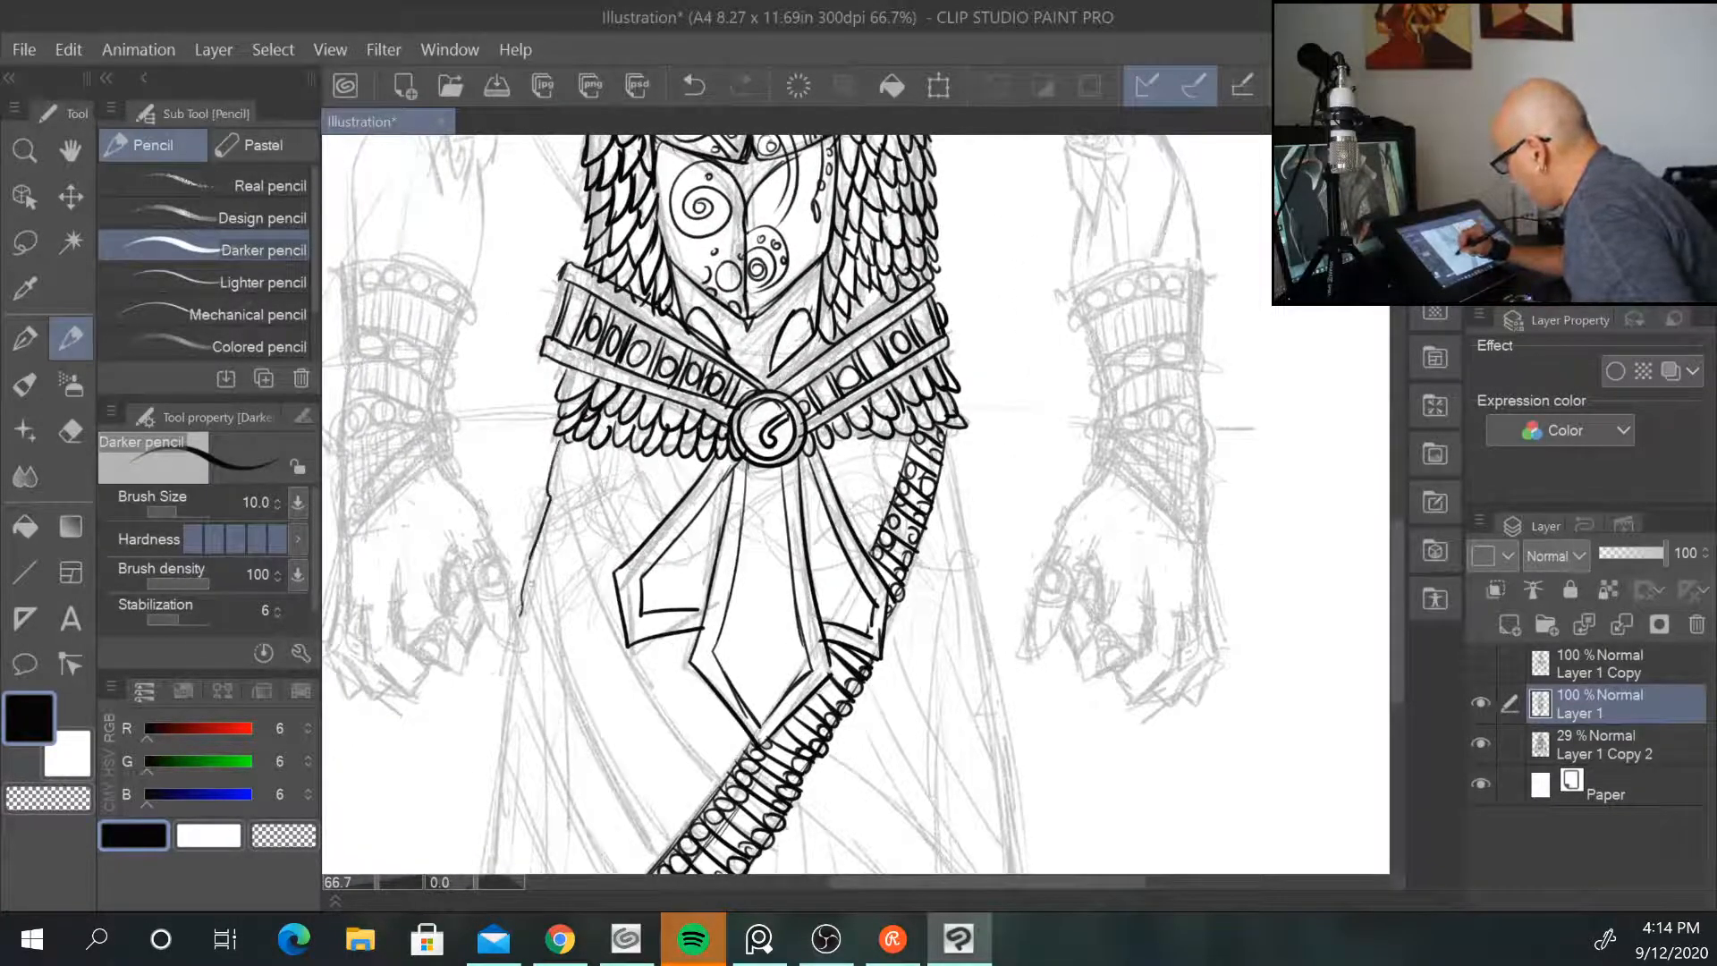
Step: Draw the upper part of the left-hand bracer with two beaded rims and vertical ribs between them
mouse_move(963, 729)
left_mouse_down()
mouse_move(1016, 819)
mouse_move(1089, 739)
mouse_move(1110, 768)
left_mouse_up()
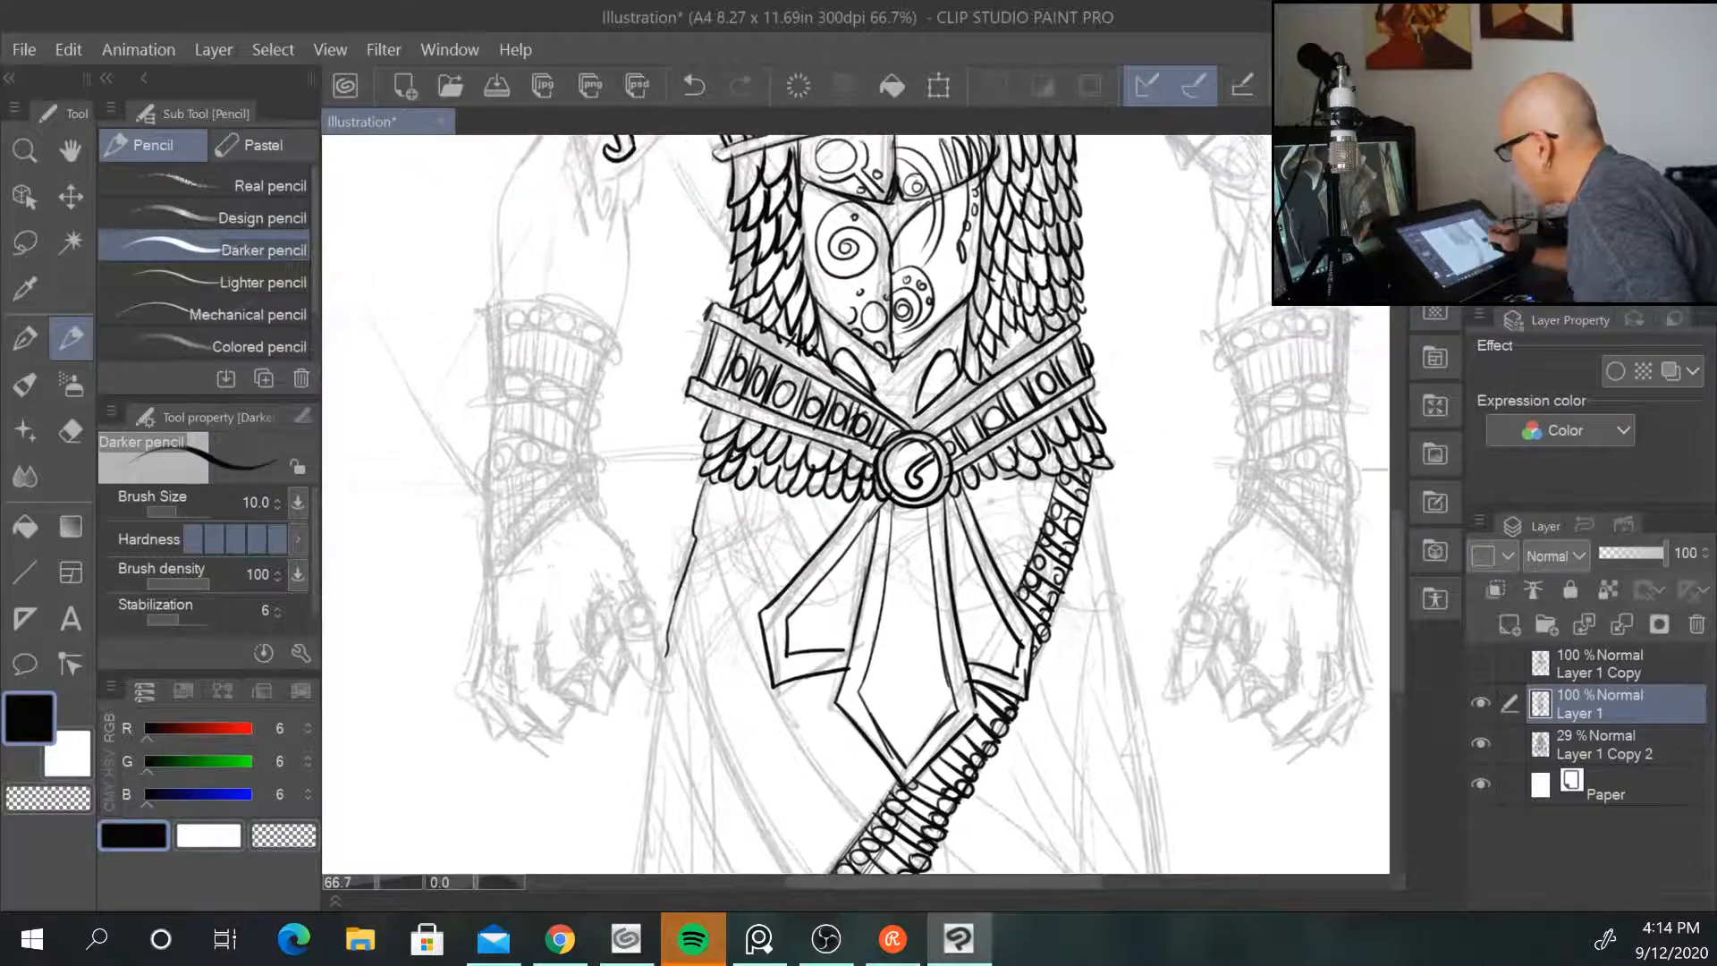
mouse_move(508, 304)
left_mouse_down()
mouse_move(472, 313)
mouse_move(484, 343)
mouse_move(531, 301)
mouse_move(556, 331)
mouse_move(574, 314)
mouse_move(557, 336)
mouse_move(570, 313)
mouse_move(587, 345)
left_mouse_up()
mouse_move(578, 311)
left_mouse_down()
mouse_move(567, 332)
mouse_move(583, 322)
mouse_move(606, 358)
mouse_move(623, 350)
mouse_move(609, 360)
mouse_move(608, 339)
mouse_move(597, 389)
left_mouse_up()
left_click_drag(485, 367, 603, 396)
mouse_move(506, 338)
left_mouse_down()
mouse_move(490, 373)
mouse_move(540, 379)
left_mouse_up()
left_click_drag(557, 337, 555, 378)
mouse_move(573, 345)
left_mouse_down()
mouse_move(568, 384)
mouse_move(602, 381)
left_mouse_up()
mouse_move(487, 372)
left_mouse_down()
mouse_move(484, 400)
mouse_move(593, 416)
left_mouse_up()
mouse_move(502, 379)
left_mouse_down()
mouse_move(583, 391)
mouse_move(596, 411)
left_mouse_up()
mouse_move(567, 402)
left_mouse_down()
mouse_move(483, 399)
mouse_move(484, 457)
left_mouse_up()
left_click_drag(583, 417, 591, 455)
Step: Draw the lower cuff of the left-hand bracer with a beaded rim, vertical ribs and a pointed end over the hand
mouse_move(483, 457)
left_mouse_down()
mouse_move(587, 455)
mouse_move(483, 486)
mouse_move(501, 454)
left_mouse_up()
left_click_drag(518, 464, 597, 475)
mouse_move(597, 474)
left_mouse_down()
mouse_move(484, 557)
mouse_move(480, 596)
mouse_move(578, 495)
mouse_move(501, 568)
mouse_move(599, 516)
left_mouse_up()
mouse_move(497, 476)
left_mouse_down()
mouse_move(484, 547)
mouse_move(533, 514)
left_mouse_up()
left_click_drag(556, 460, 545, 500)
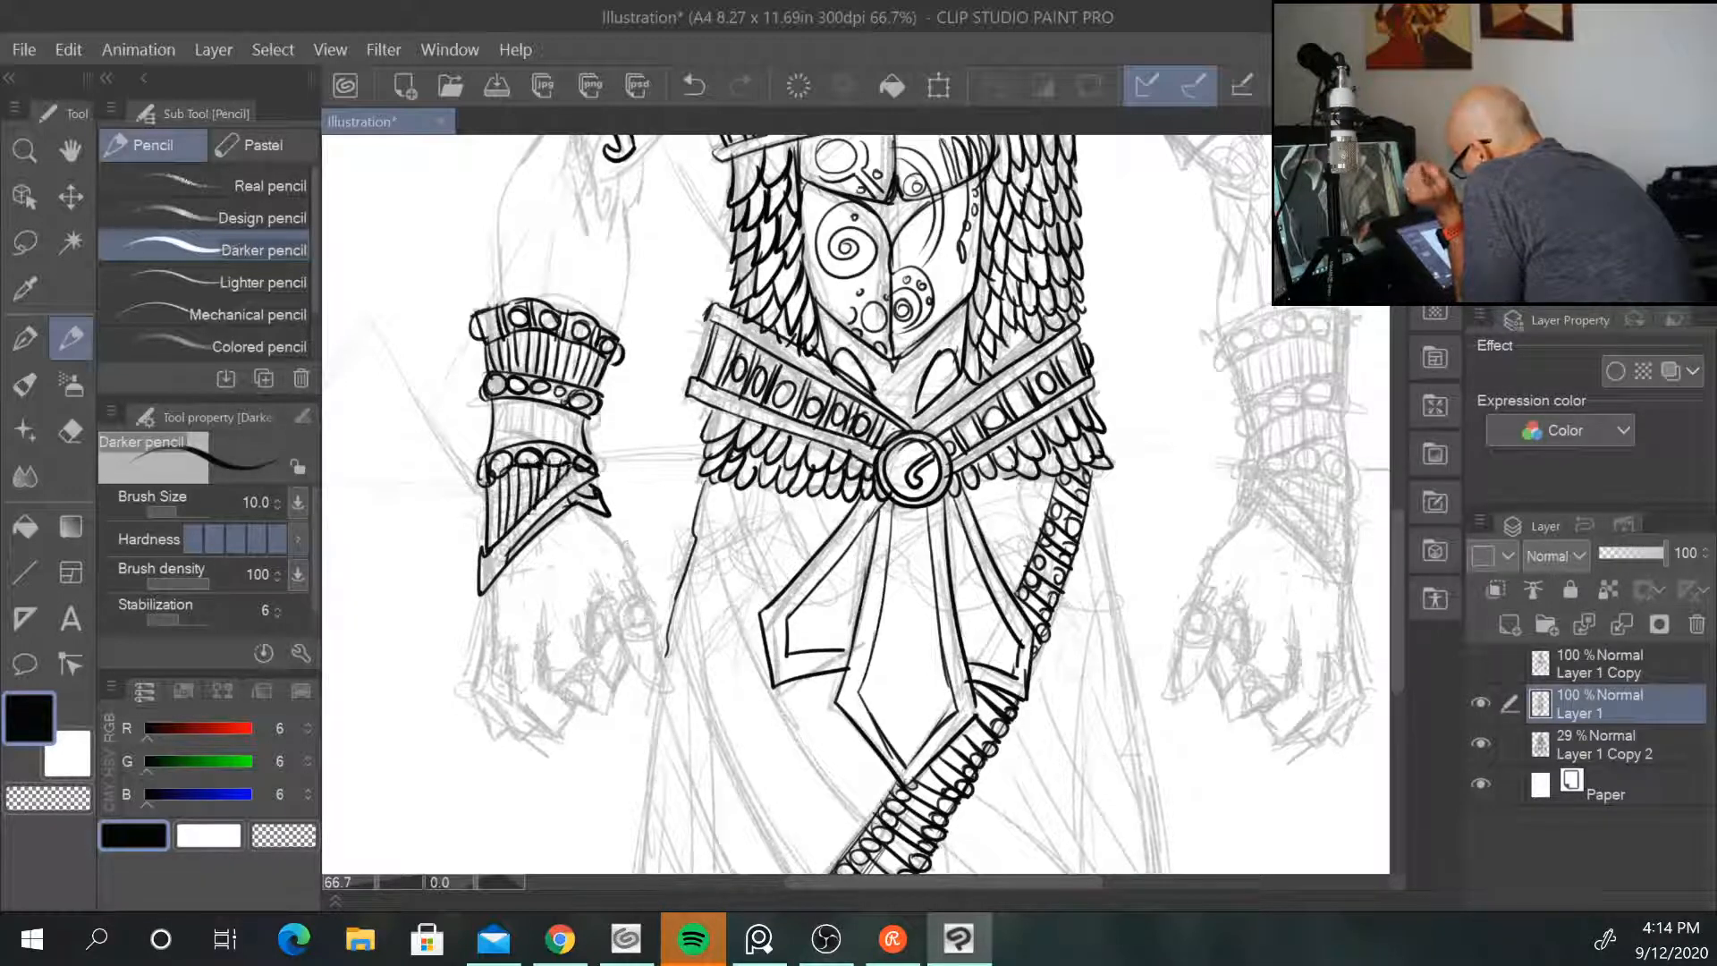
Step: Fill the gap between the upper and lower parts of the left-hand bracer with vertical ribs
left_click_drag(506, 401, 503, 454)
mouse_move(516, 393)
left_mouse_down()
mouse_move(512, 453)
mouse_move(522, 442)
left_mouse_up()
left_click_drag(535, 393, 539, 444)
mouse_move(553, 396)
left_mouse_down()
mouse_move(549, 441)
mouse_move(573, 450)
left_mouse_up()
Step: Draw the inner edge of the left-hand fist with its thumb and begin the curled fingers
mouse_move(586, 420)
left_mouse_down()
mouse_move(579, 457)
mouse_move(642, 584)
mouse_move(618, 621)
mouse_move(645, 590)
mouse_move(626, 637)
mouse_move(647, 610)
mouse_move(657, 638)
left_mouse_up()
mouse_move(657, 639)
left_mouse_down()
mouse_move(634, 641)
mouse_move(643, 596)
mouse_move(650, 685)
mouse_move(673, 687)
left_mouse_up()
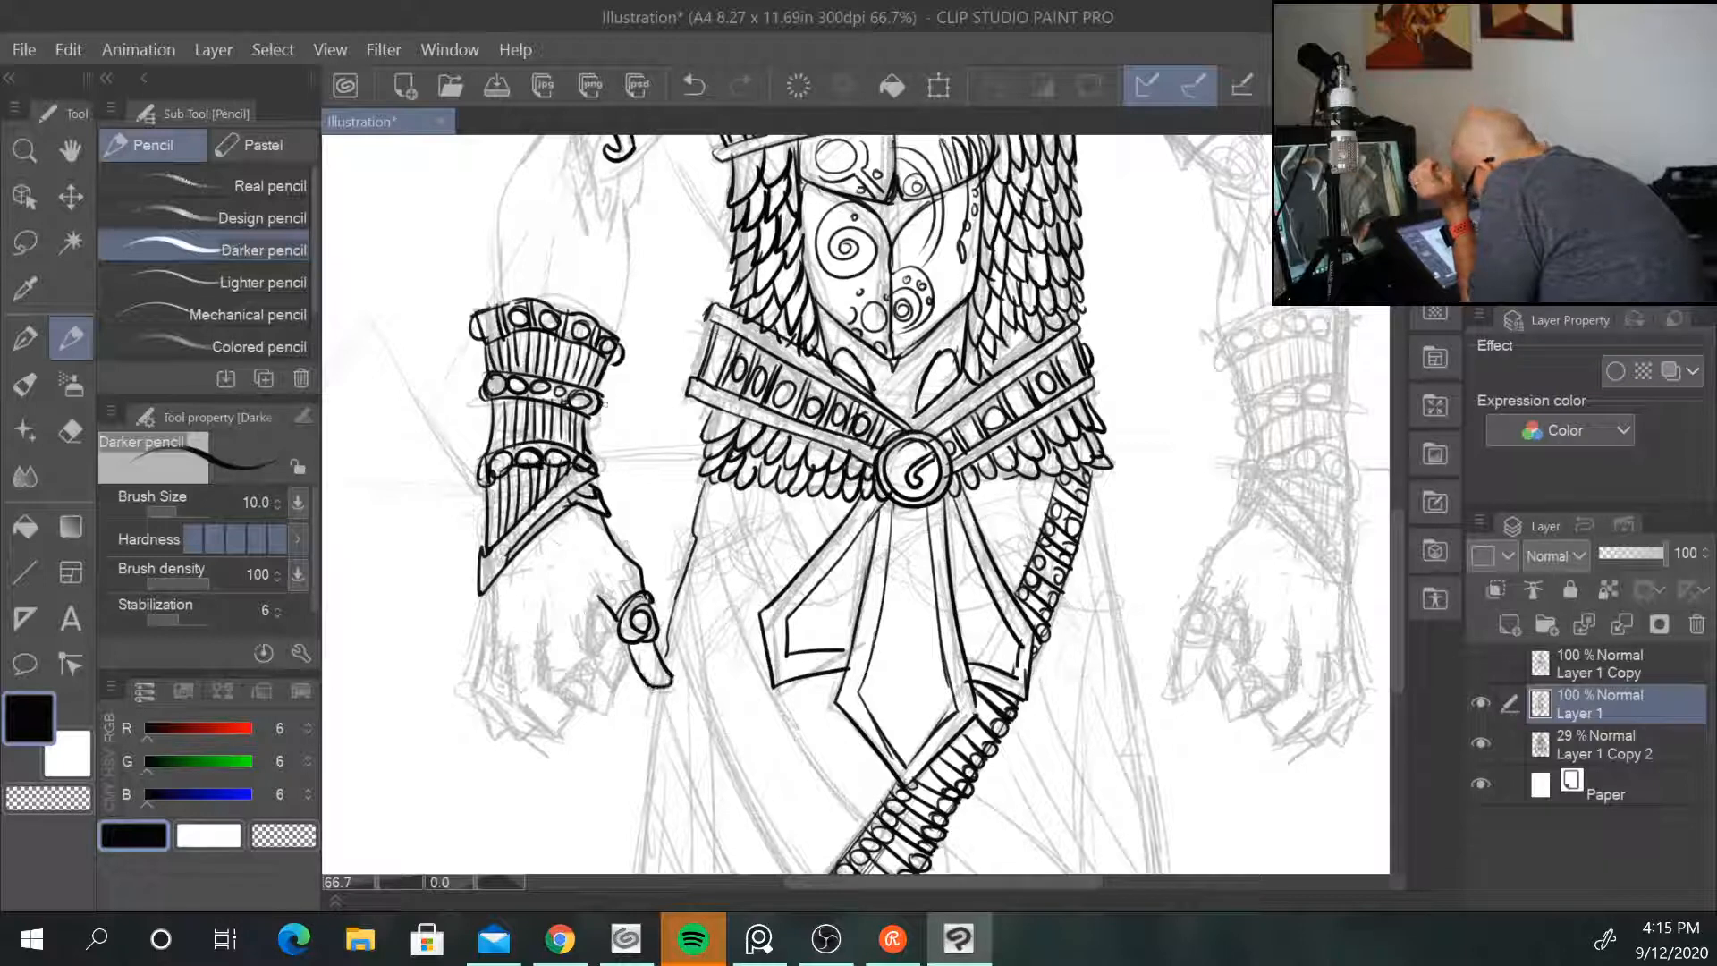
mouse_move(606, 626)
left_mouse_down()
mouse_move(547, 675)
mouse_move(598, 713)
mouse_move(630, 646)
left_mouse_up()
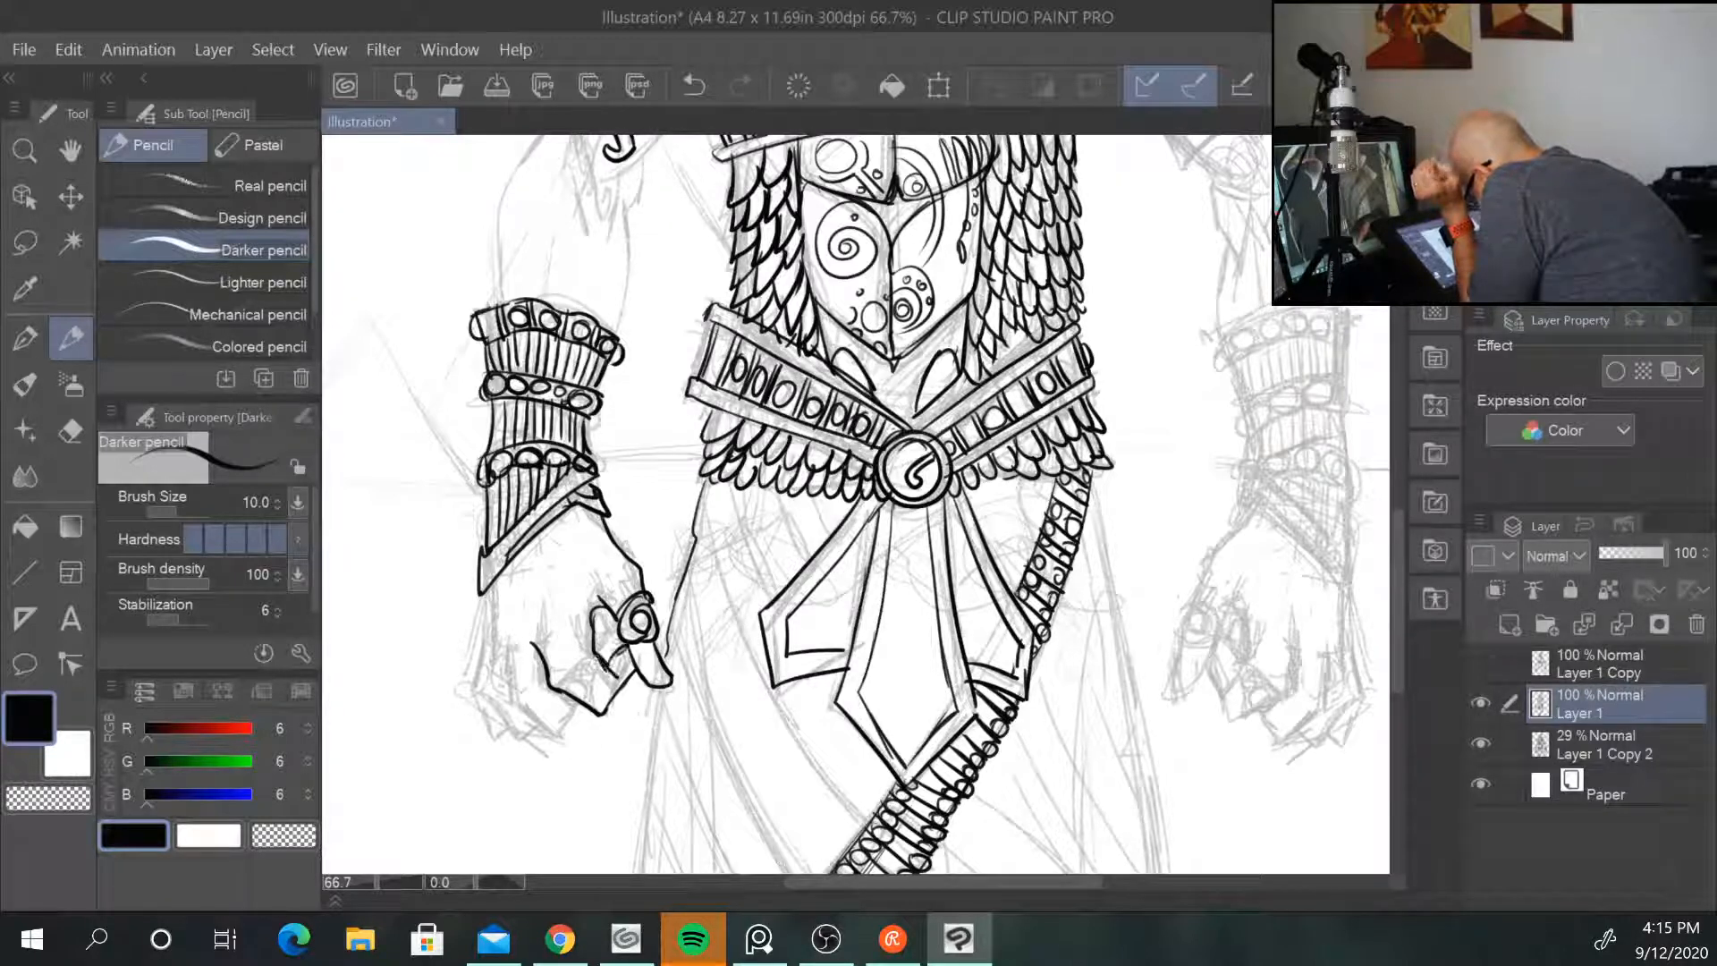
Step: Complete the curled fingers and outer edge of the left-hand fist, adding knuckle and tendon lines
mouse_move(511, 657)
left_mouse_down()
mouse_move(515, 699)
mouse_move(534, 713)
mouse_move(586, 710)
mouse_move(486, 677)
mouse_move(482, 700)
mouse_move(519, 721)
left_mouse_up()
left_click_drag(488, 641, 468, 694)
left_click_drag(496, 578, 473, 681)
left_click_drag(608, 588, 595, 716)
left_click_drag(632, 651, 617, 689)
mouse_move(604, 695)
left_mouse_down()
mouse_move(589, 715)
mouse_move(609, 705)
left_mouse_up()
left_click_drag(626, 658, 576, 722)
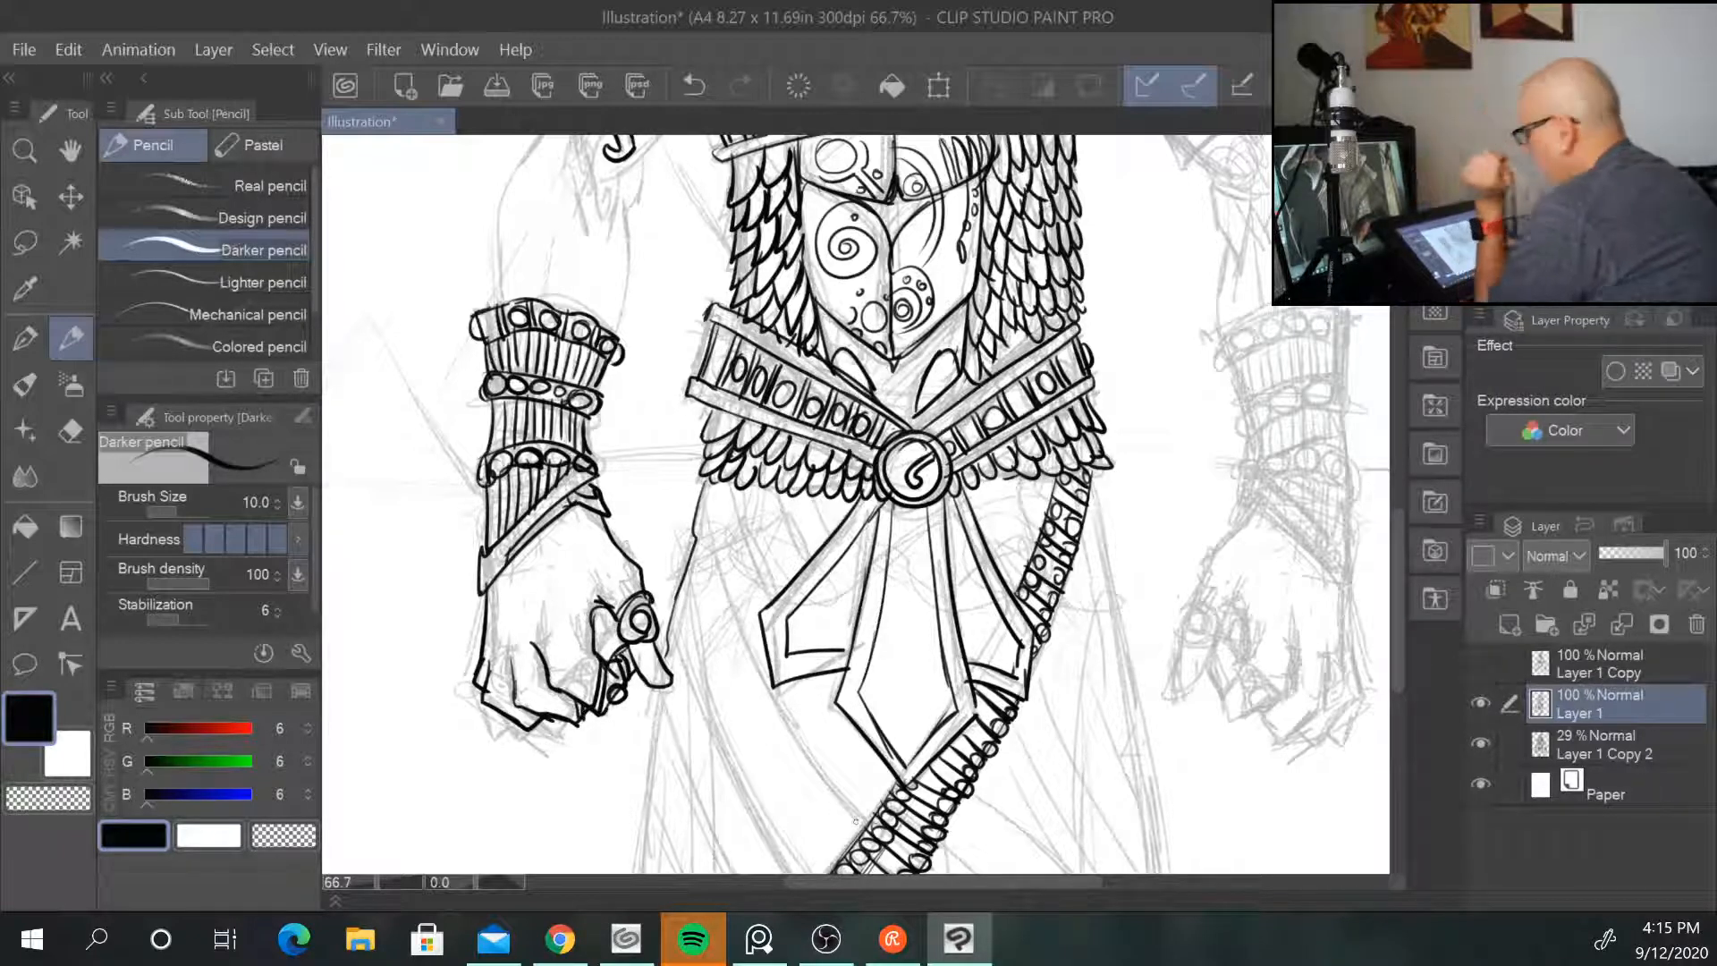
left_click_drag(561, 646, 547, 680)
mouse_move(518, 559)
left_mouse_down()
mouse_move(526, 626)
mouse_move(547, 605)
left_mouse_up()
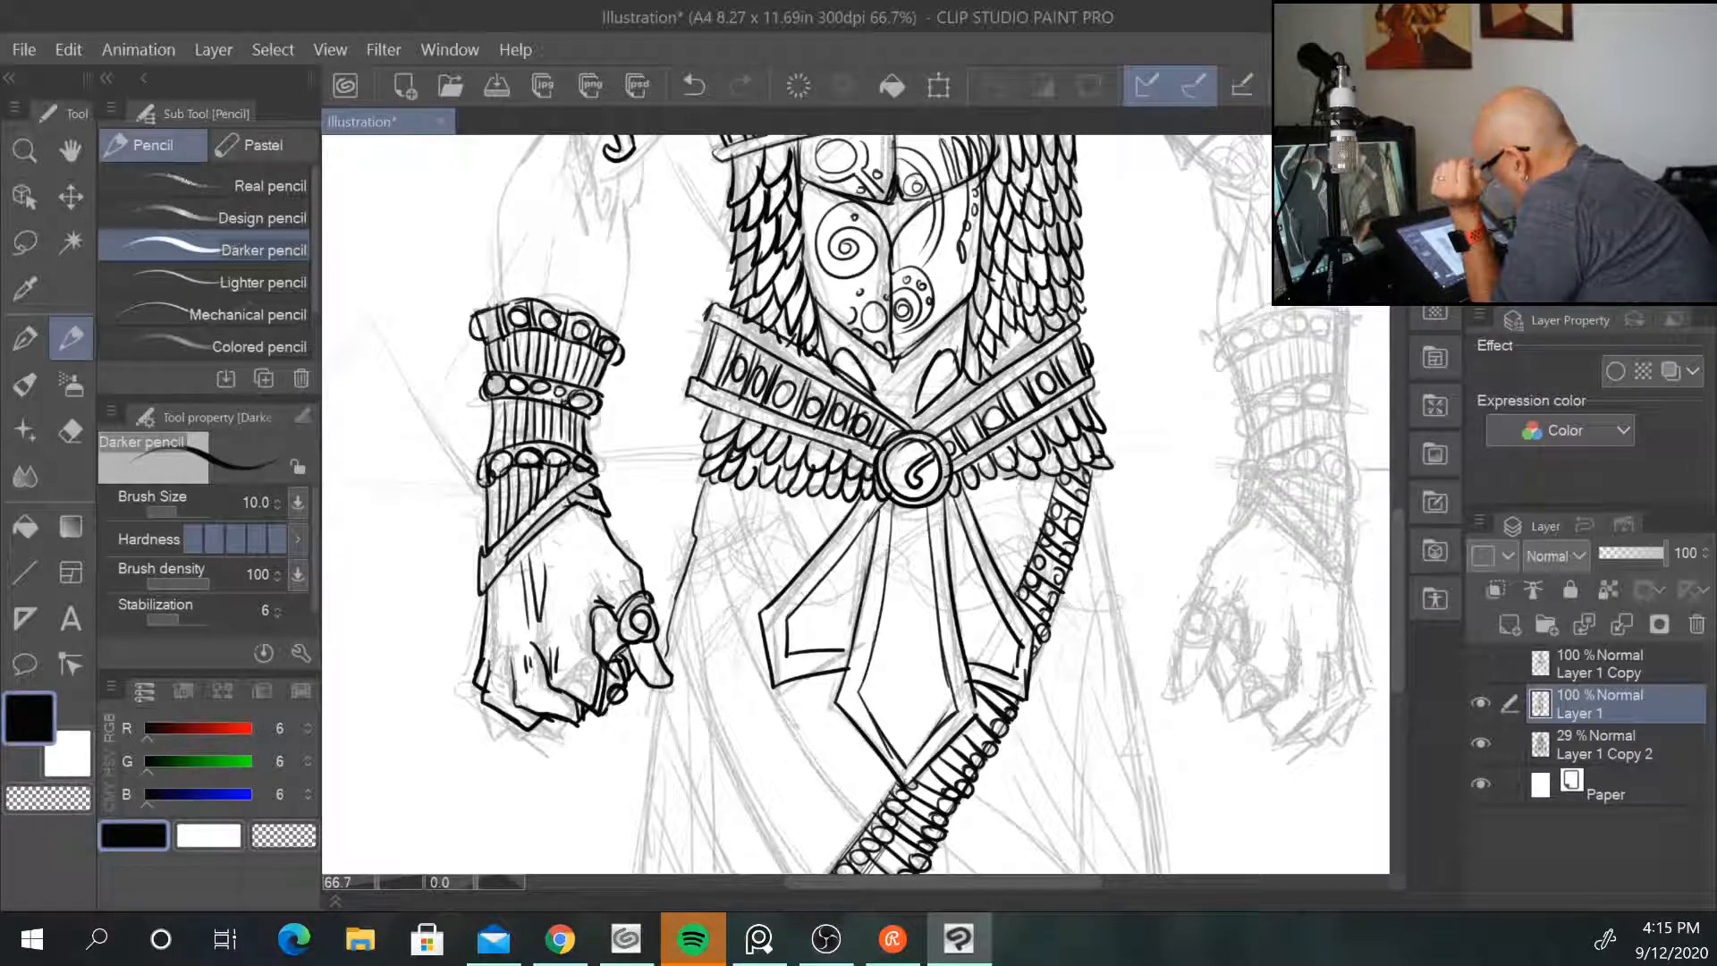
Step: Outline both sides of the left-hand forearm from the armband down to the bracer, including the elbow crease
scroll(1046, 510, "down", 3)
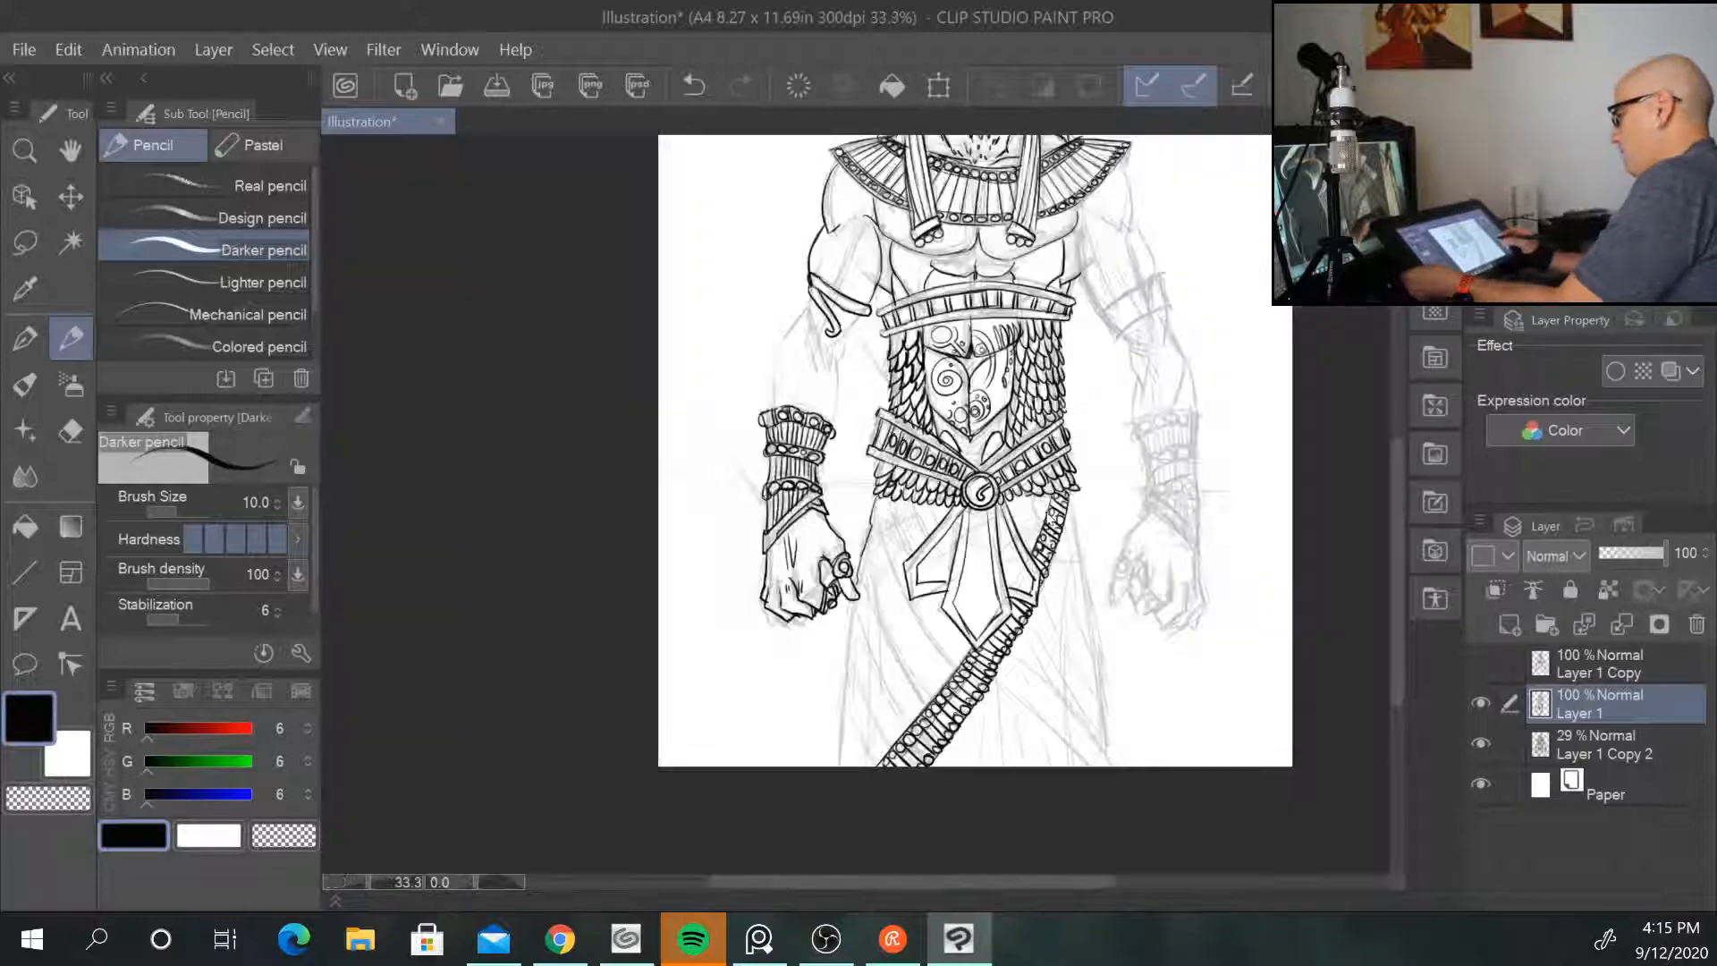
scroll(1046, 447, "down", 1)
scroll(1043, 514, "up", 4)
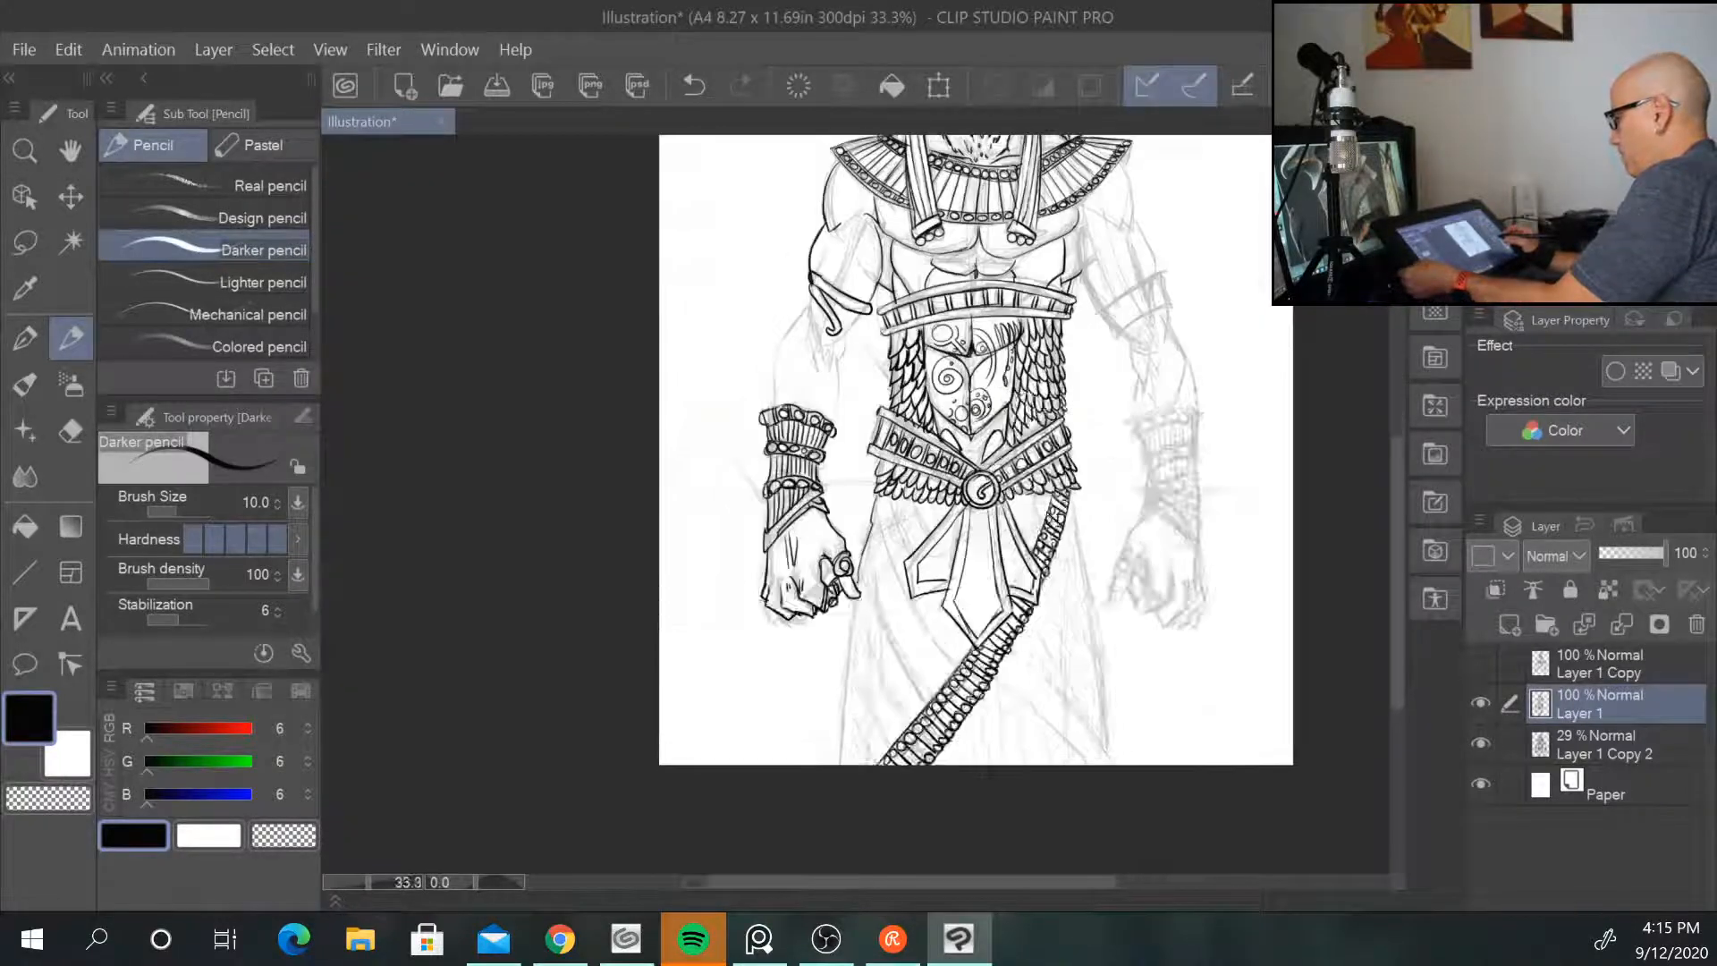
left_click_drag(963, 392, 959, 667)
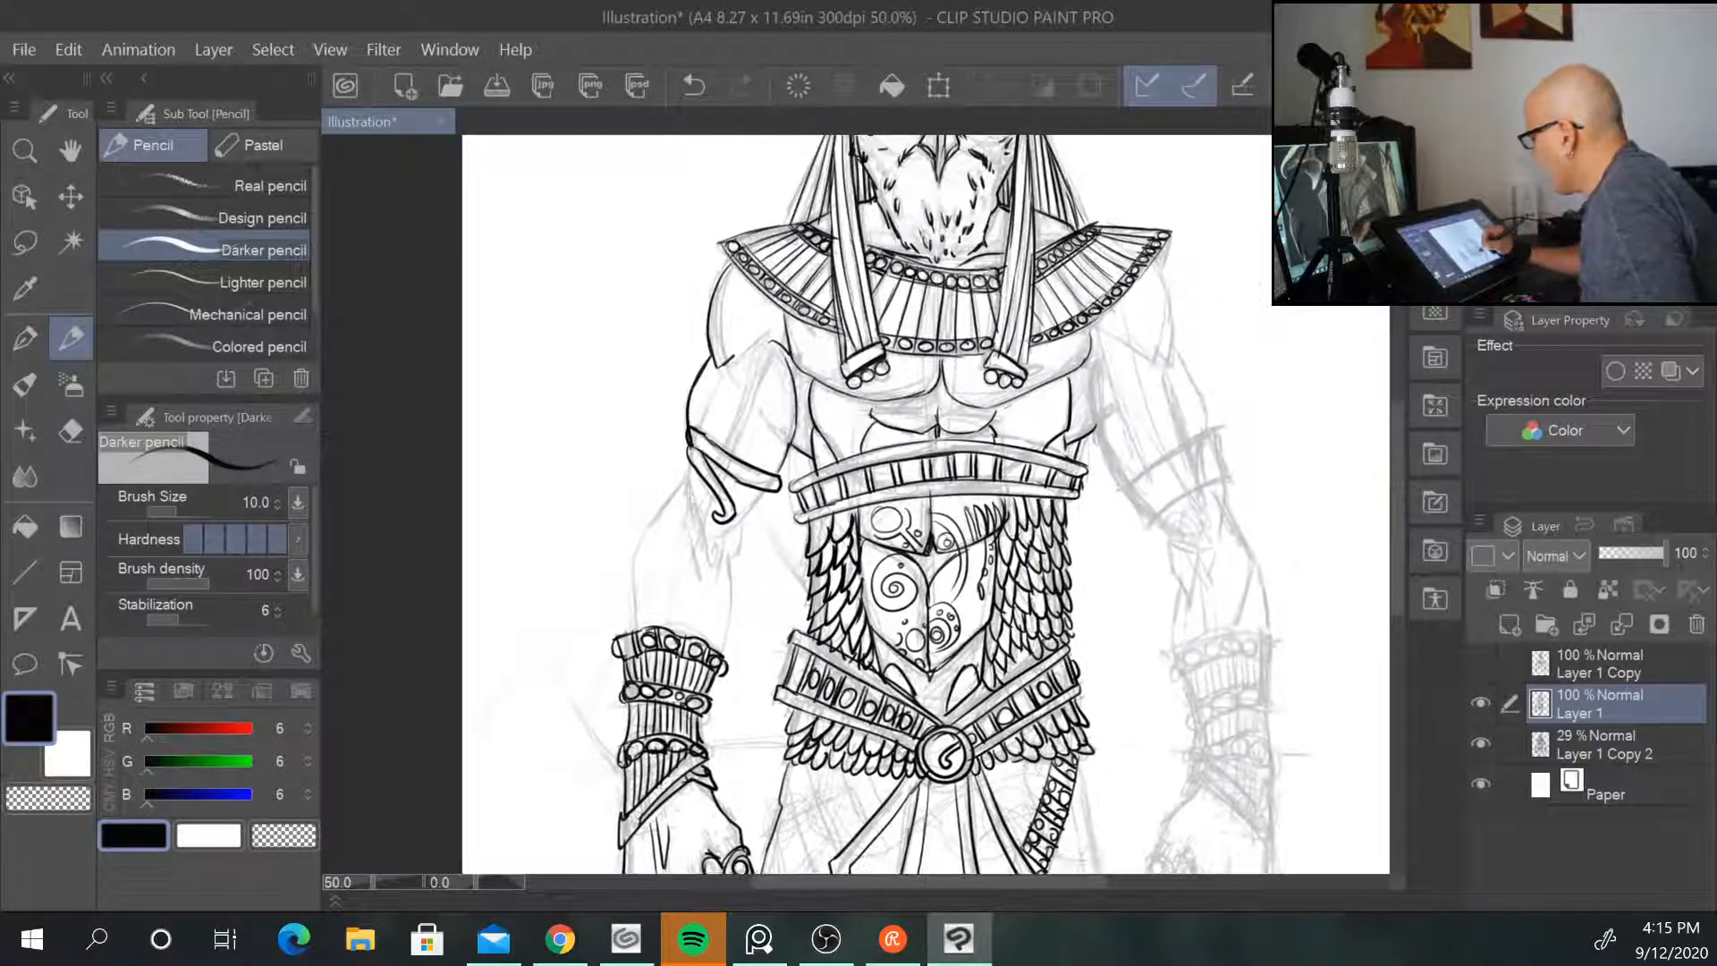
left_click_drag(687, 504, 696, 570)
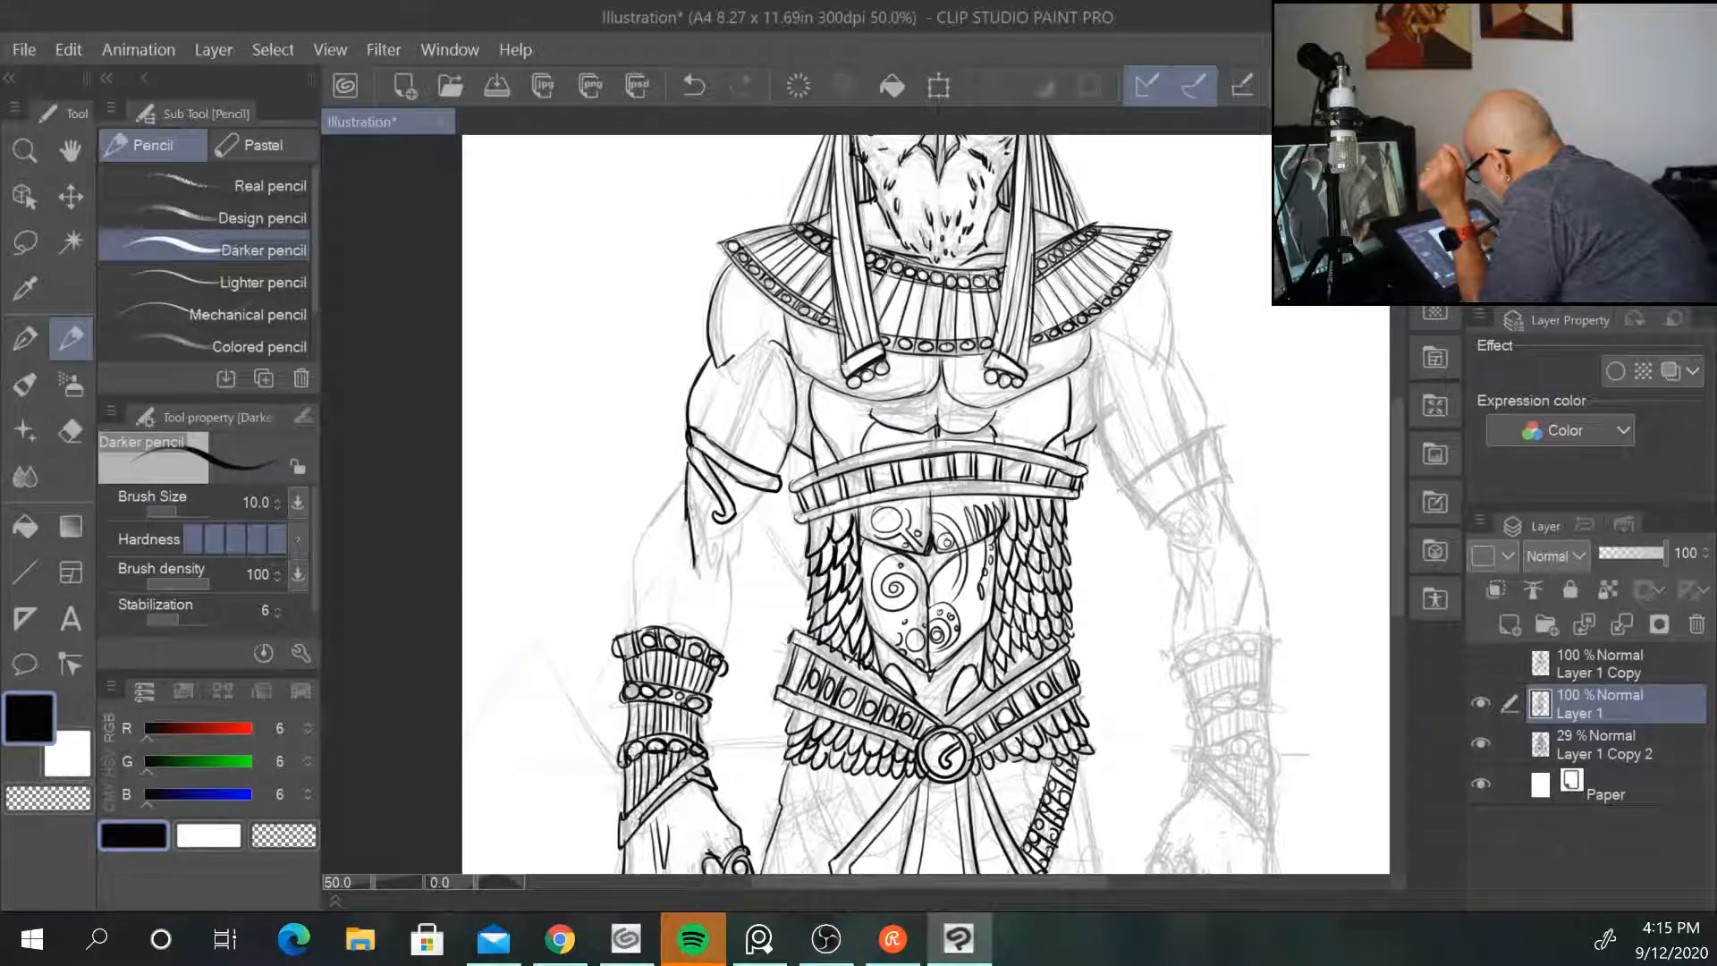
left_click_drag(739, 511, 726, 650)
mouse_move(685, 485)
left_mouse_down()
mouse_move(632, 597)
mouse_move(637, 626)
left_mouse_up()
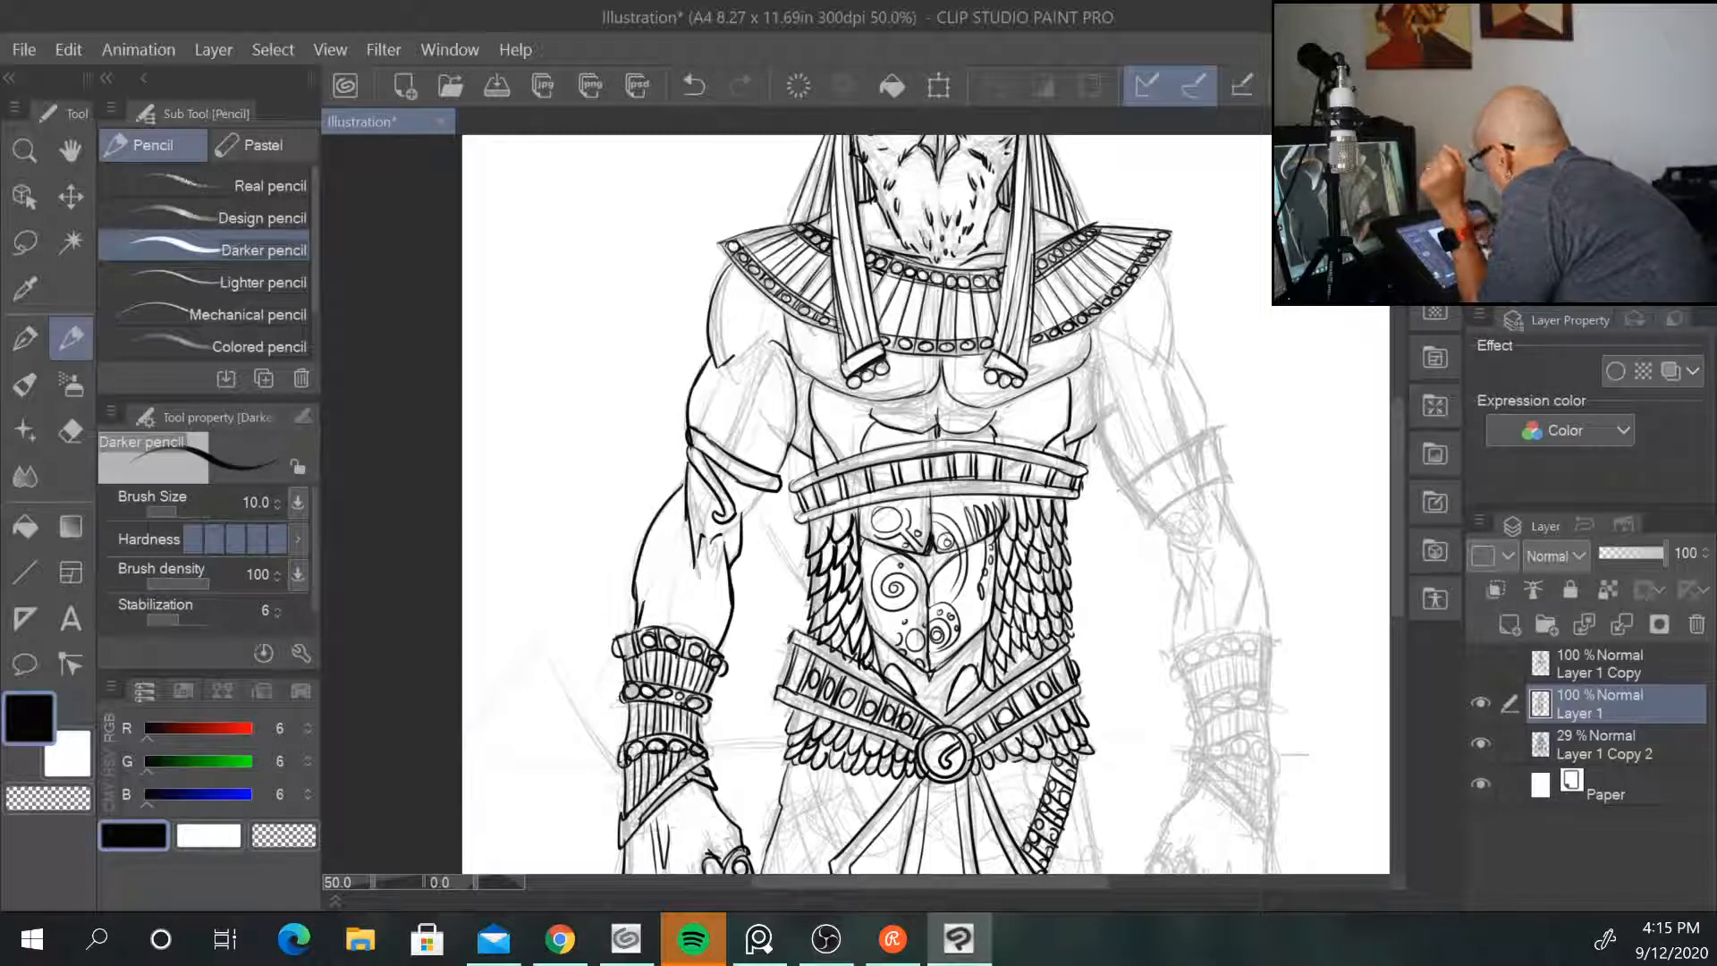
Step: Outline the right-hand shoulder and upper arm down to the top edge of the armband
left_click_drag(1102, 340, 1163, 368)
mouse_move(1147, 264)
left_mouse_down()
mouse_move(1175, 338)
mouse_move(1162, 365)
mouse_move(1209, 433)
left_mouse_up()
mouse_move(1096, 357)
left_mouse_down()
mouse_move(1126, 486)
mouse_move(1217, 426)
left_mouse_up()
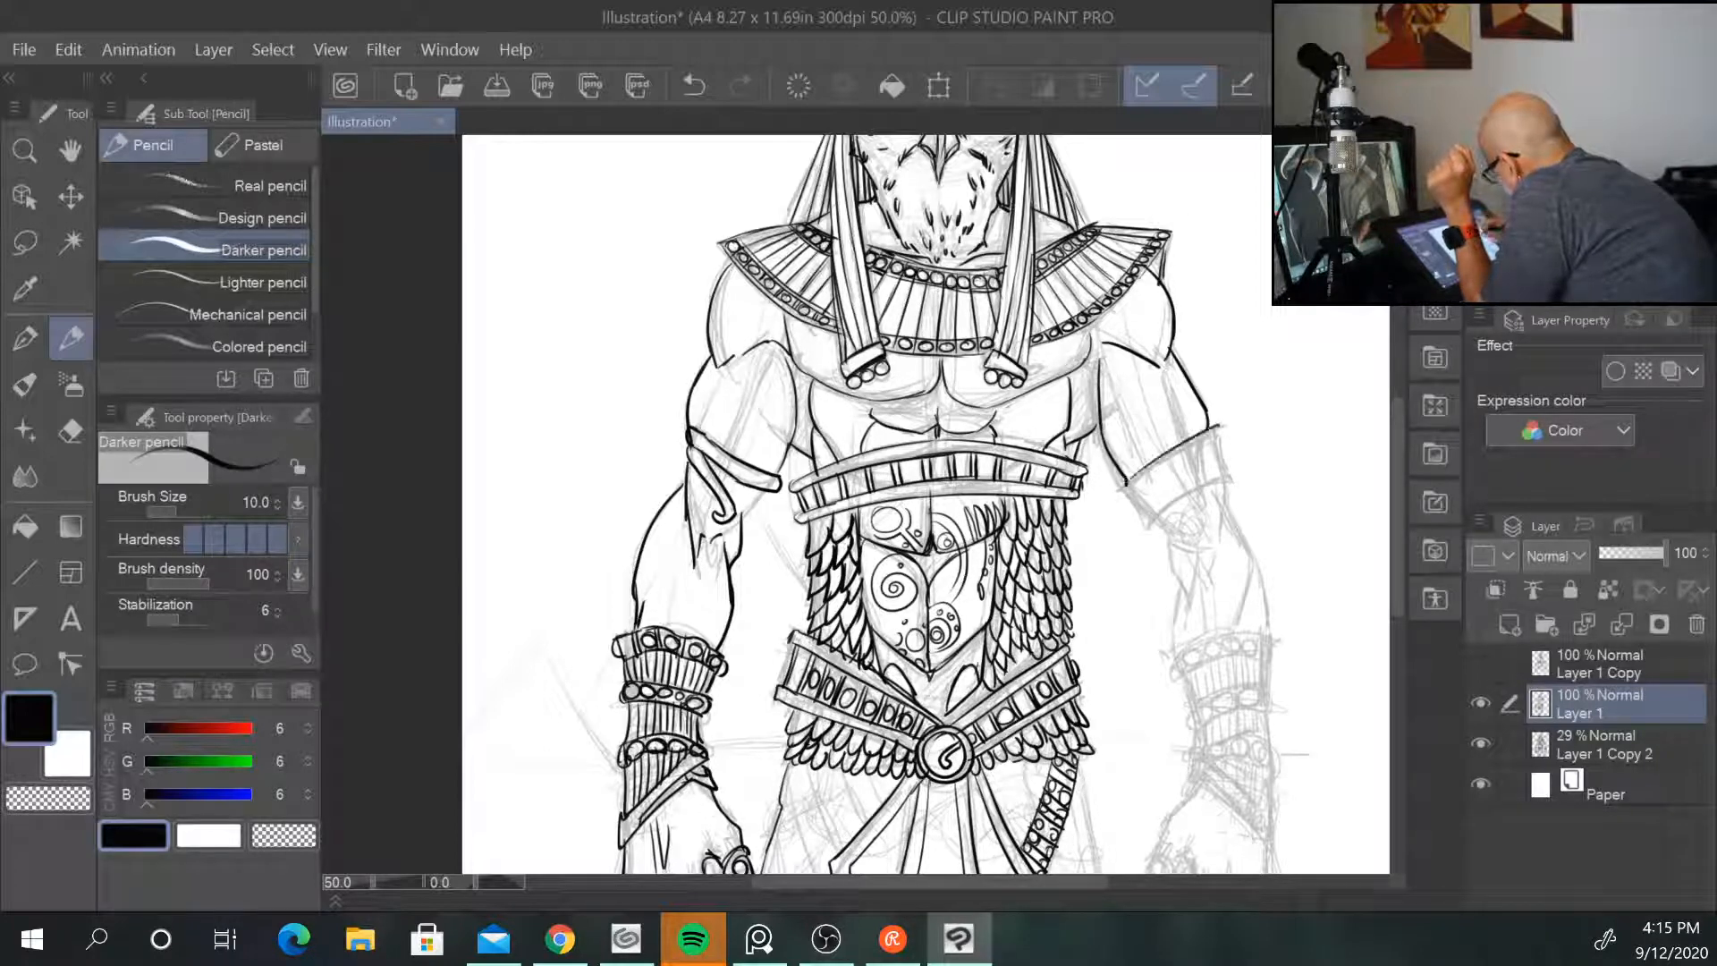
Step: Complete the right-hand armband and outline the forearm with its muscle lines down to the wrist
mouse_move(1125, 485)
left_mouse_down()
mouse_move(1148, 531)
mouse_move(1232, 483)
mouse_move(1191, 573)
left_mouse_up()
left_click_drag(1222, 498, 1204, 583)
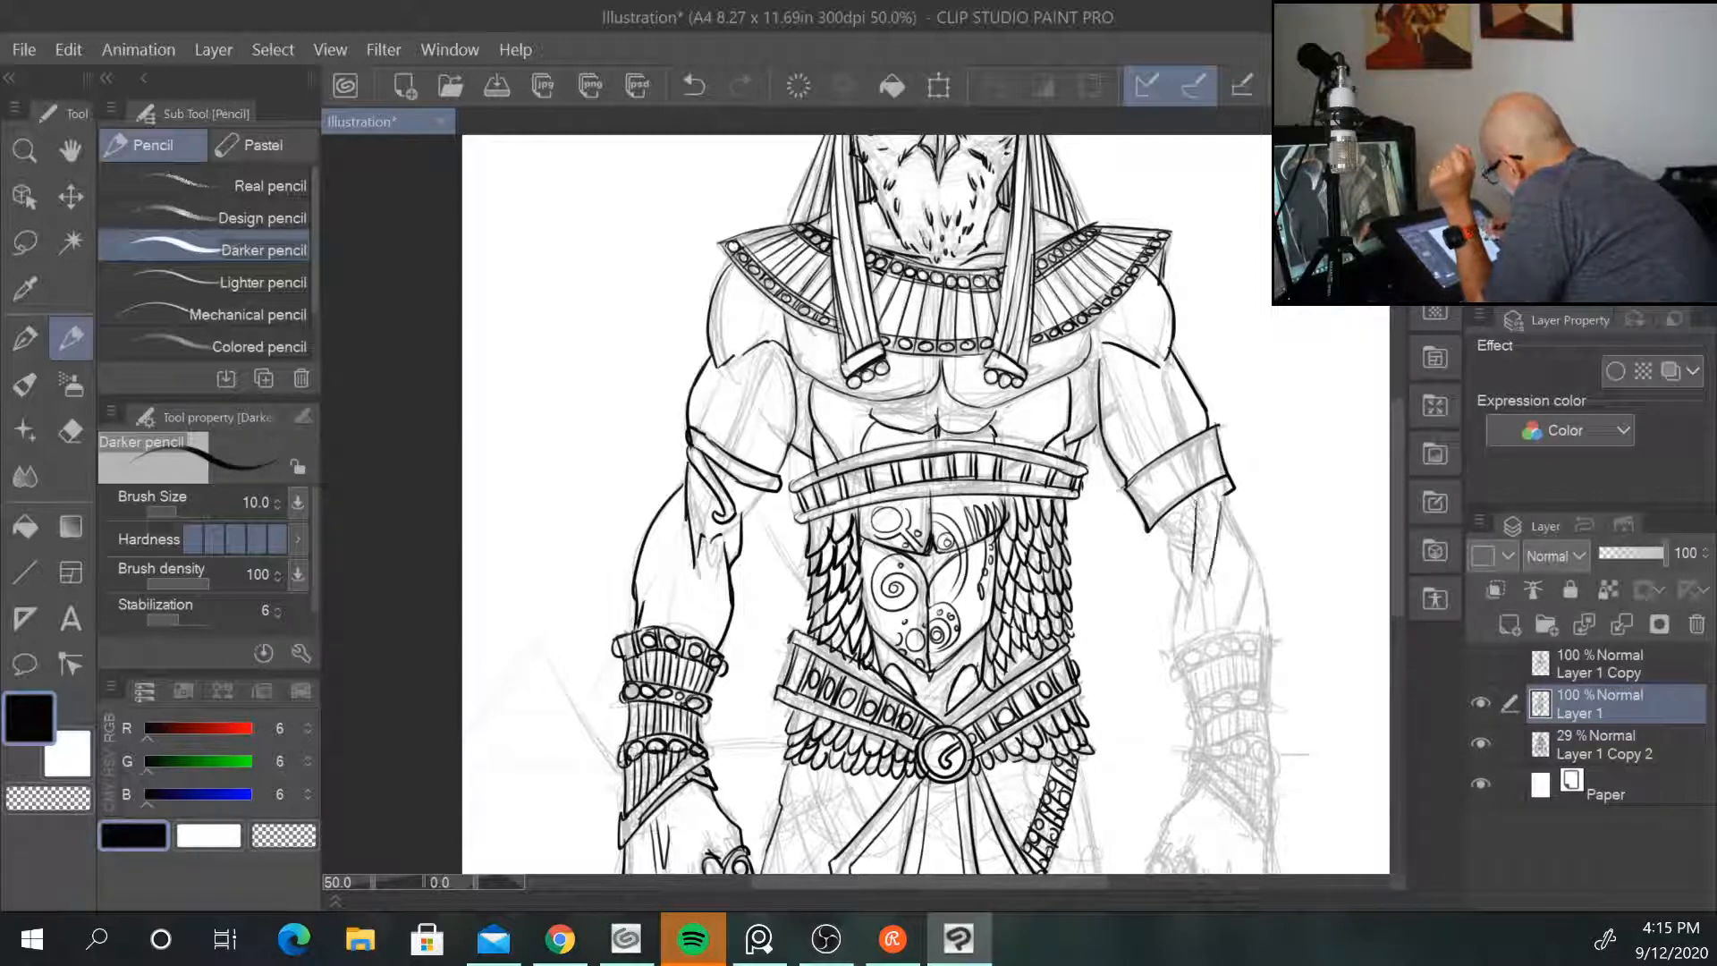
mouse_move(1190, 523)
left_mouse_down()
mouse_move(1165, 554)
mouse_move(1175, 628)
left_mouse_up()
mouse_move(1223, 496)
left_mouse_down()
mouse_move(1270, 582)
mouse_move(1261, 642)
left_mouse_up()
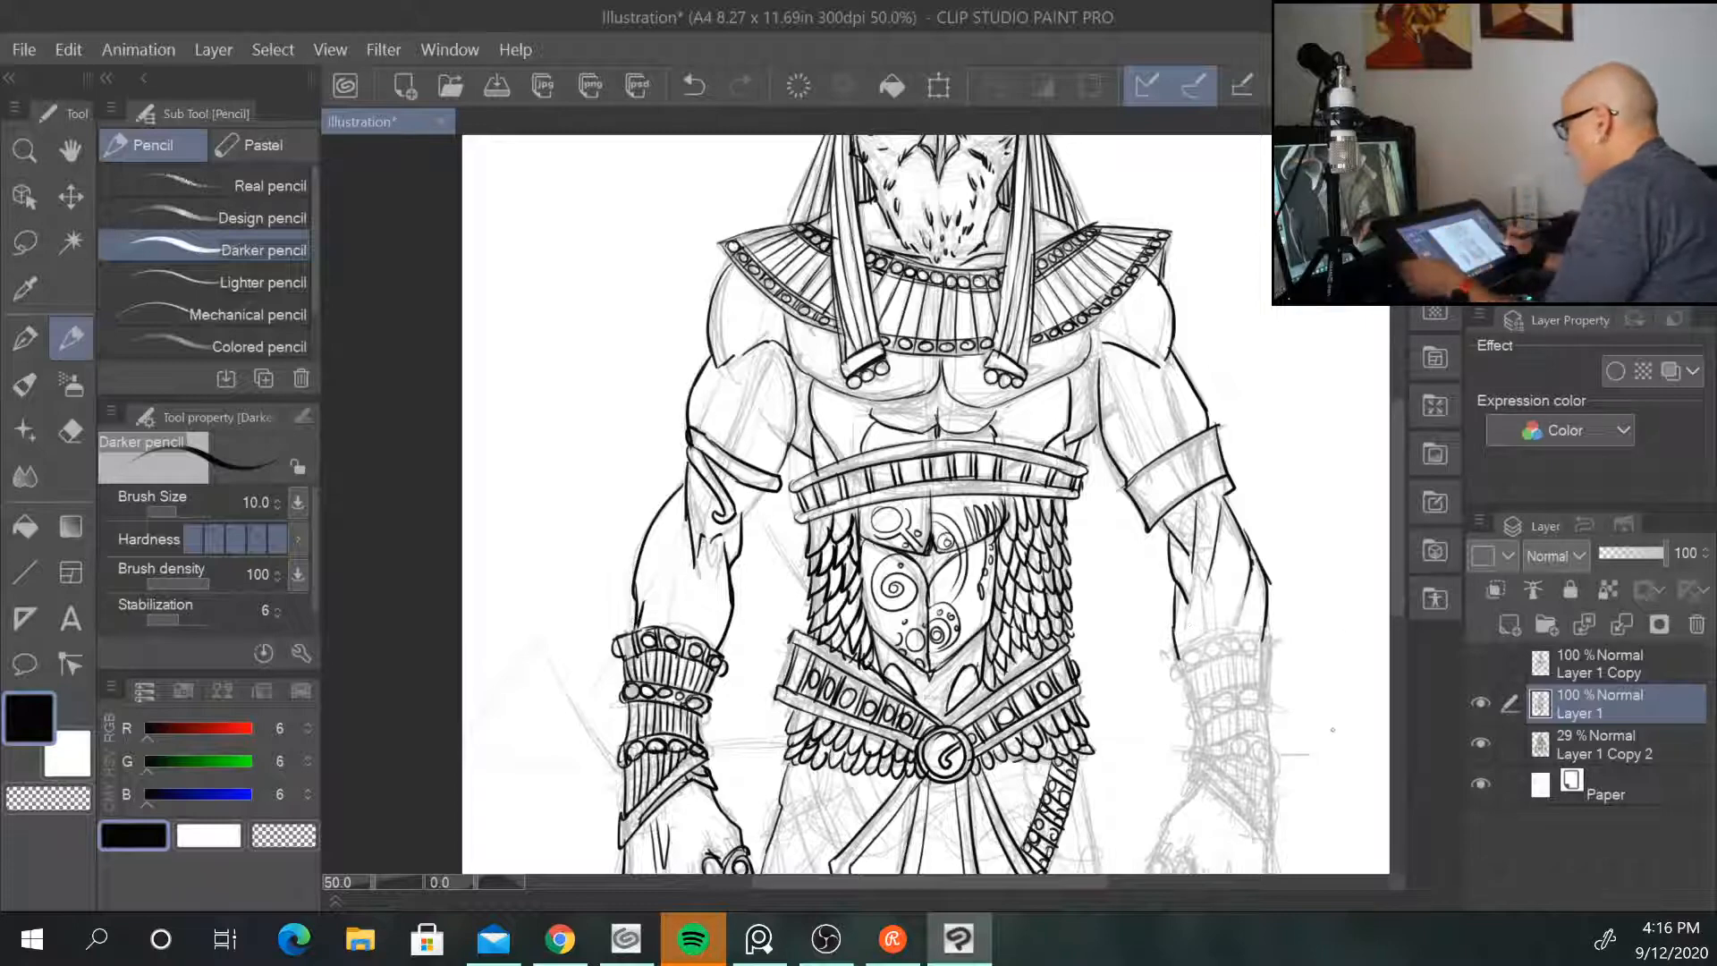
Step: Draw the left side of the skirt with its outer edge and curved folds sweeping down to the diagonal beaded band
key("ctrl+minus")
key("ctrl+minus")
key("ctrl+plus")
key("ctrl+plus")
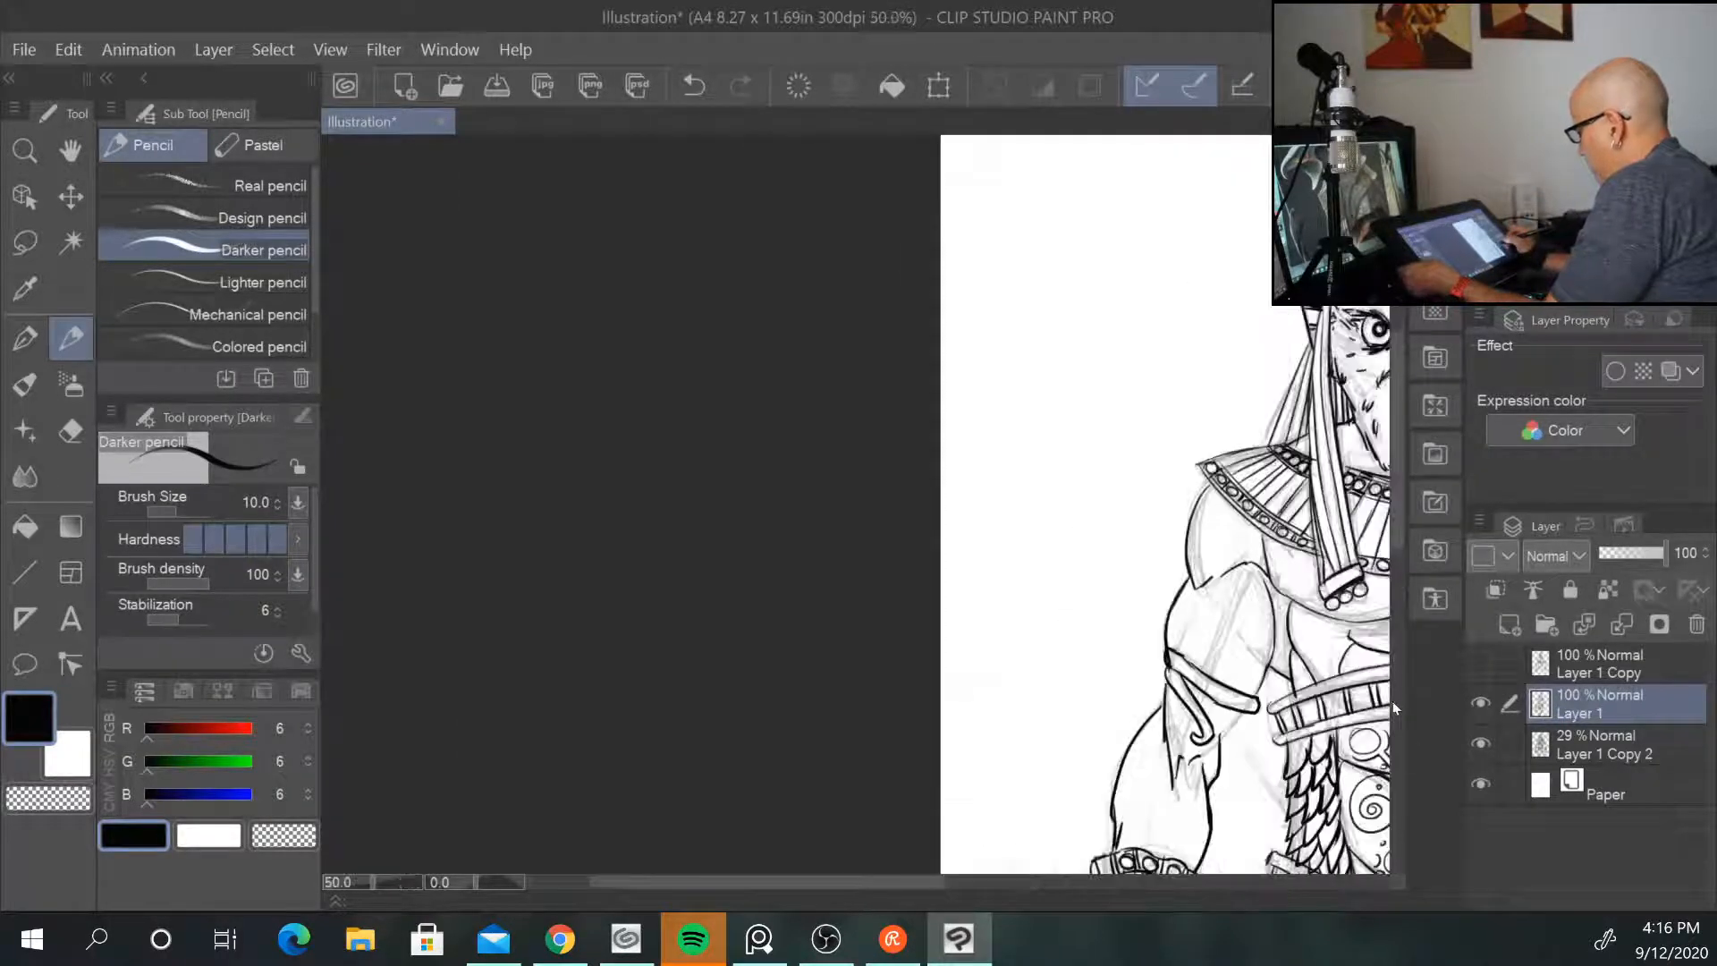
left_click_drag(1394, 703, 712, 391)
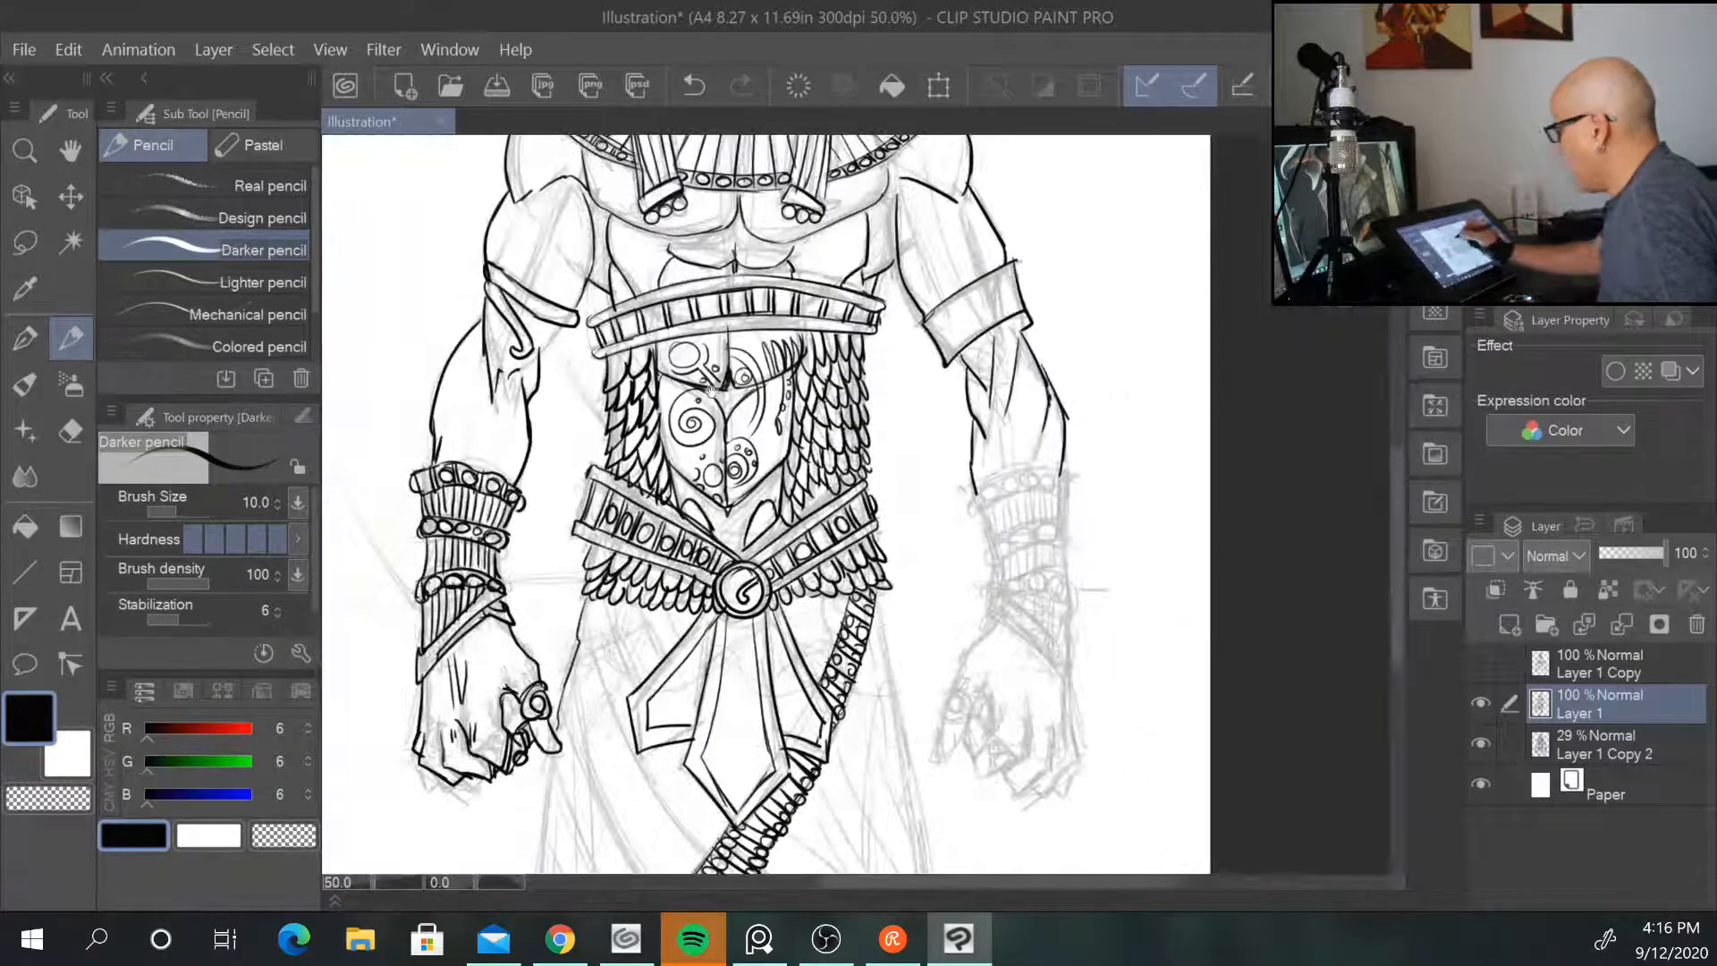
left_click_drag(1134, 728, 1155, 452)
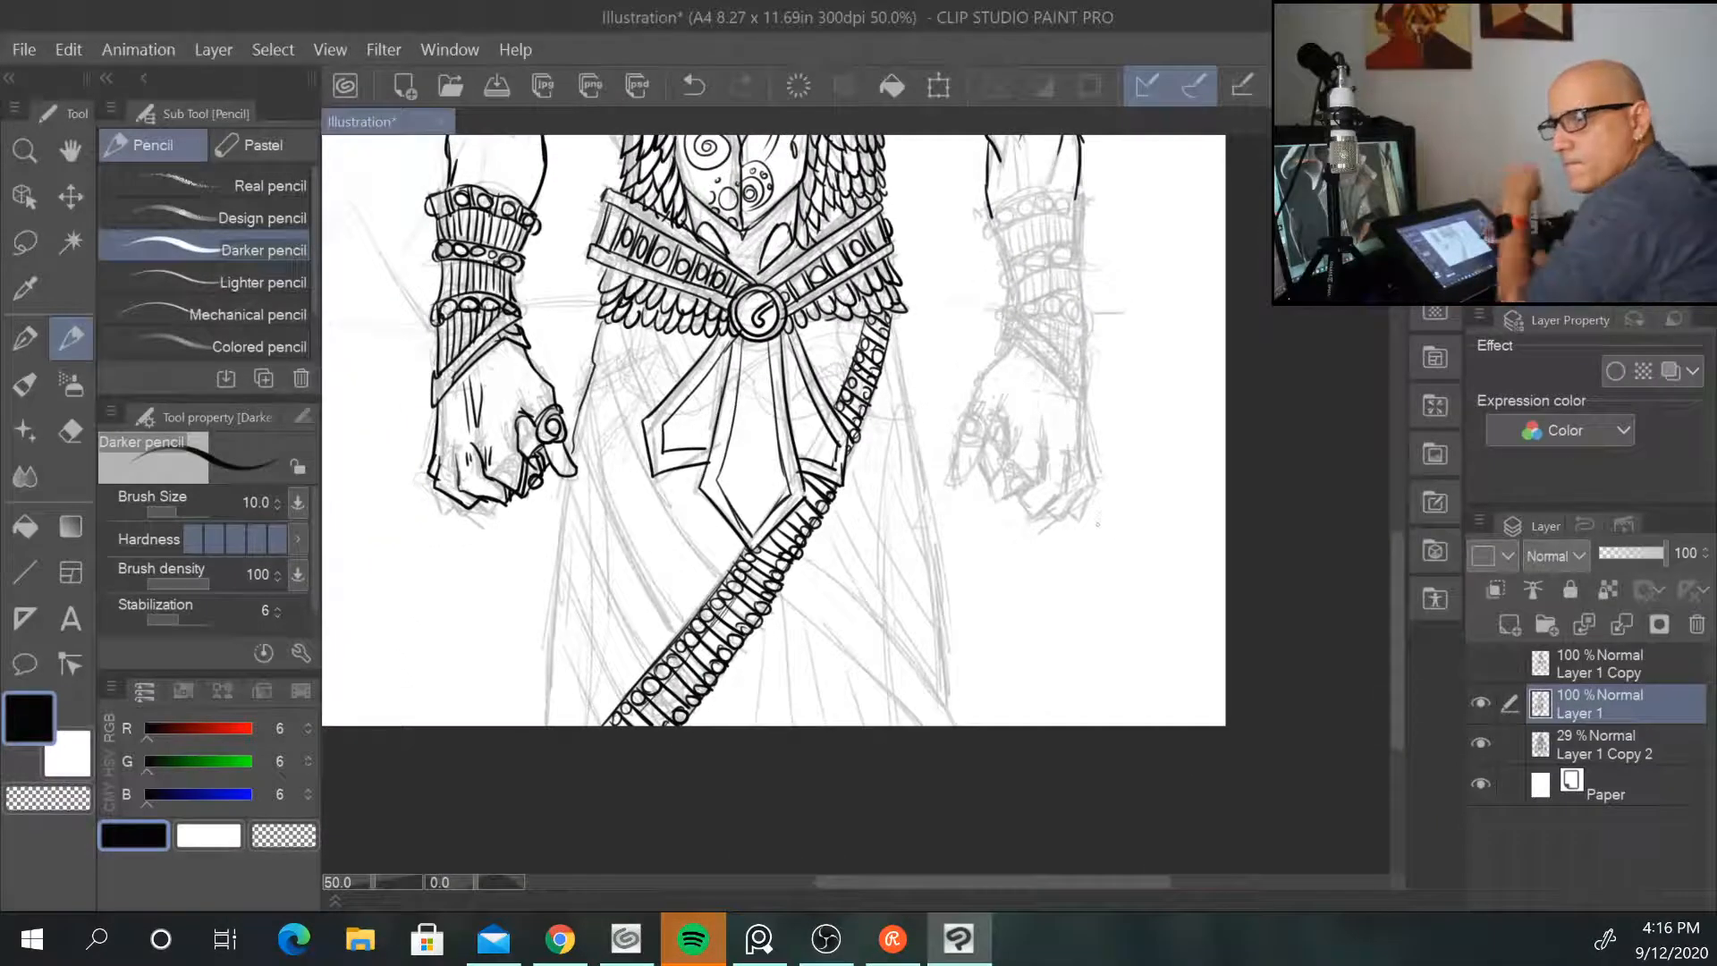
left_click_drag(611, 353, 697, 556)
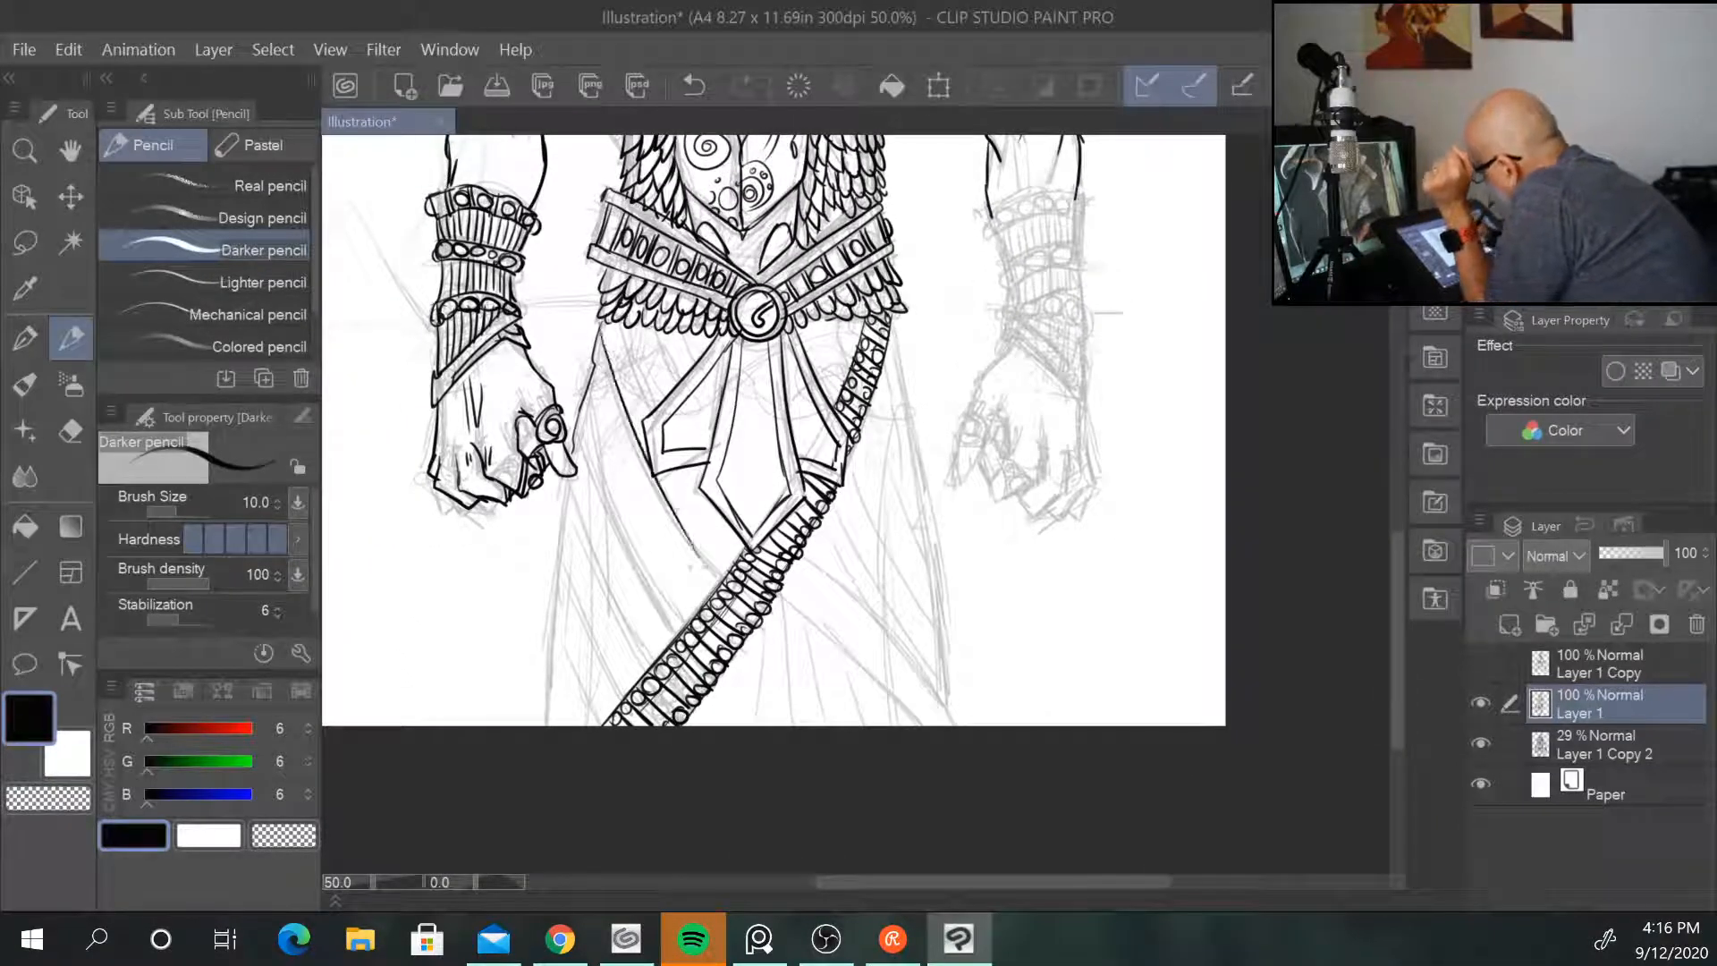
left_click_drag(578, 407, 673, 618)
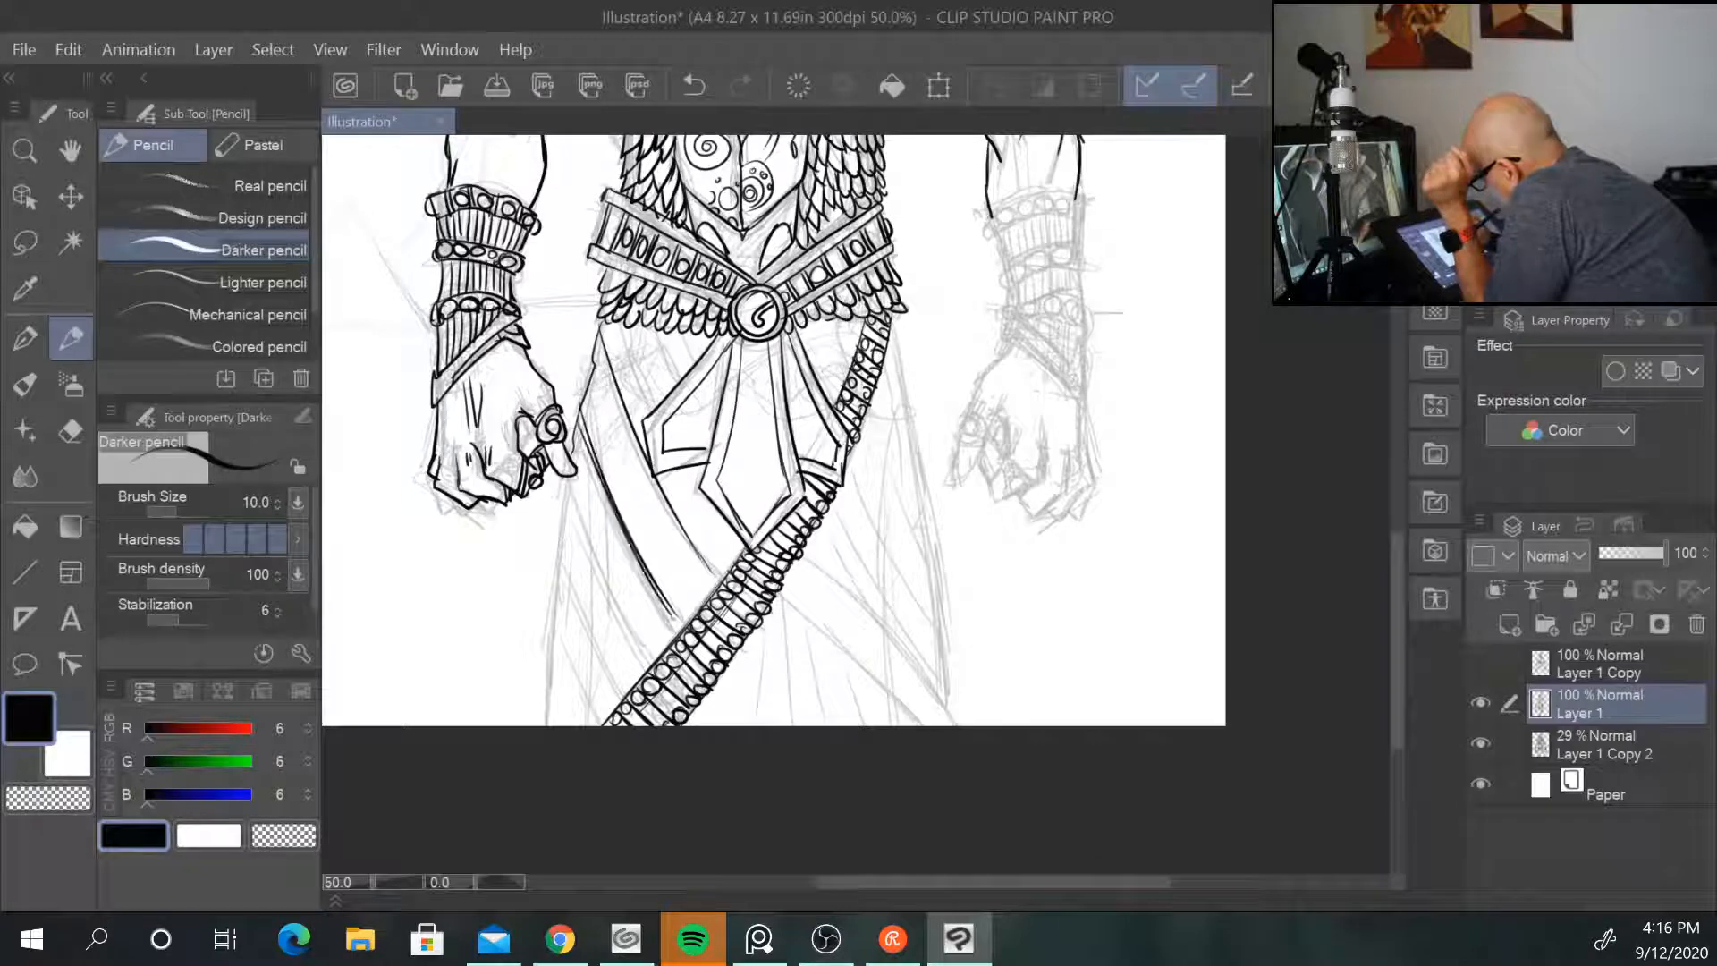
left_click_drag(569, 490, 655, 650)
mouse_move(573, 490)
left_mouse_down()
mouse_move(558, 577)
mouse_move(629, 686)
left_mouse_up()
mouse_move(558, 564)
left_mouse_down()
mouse_move(628, 688)
mouse_move(551, 657)
mouse_move(604, 723)
left_mouse_up()
mouse_move(553, 653)
left_mouse_down()
mouse_move(593, 722)
mouse_move(546, 724)
left_mouse_up()
mouse_move(656, 322)
left_mouse_down()
mouse_move(623, 395)
mouse_move(667, 376)
left_mouse_up()
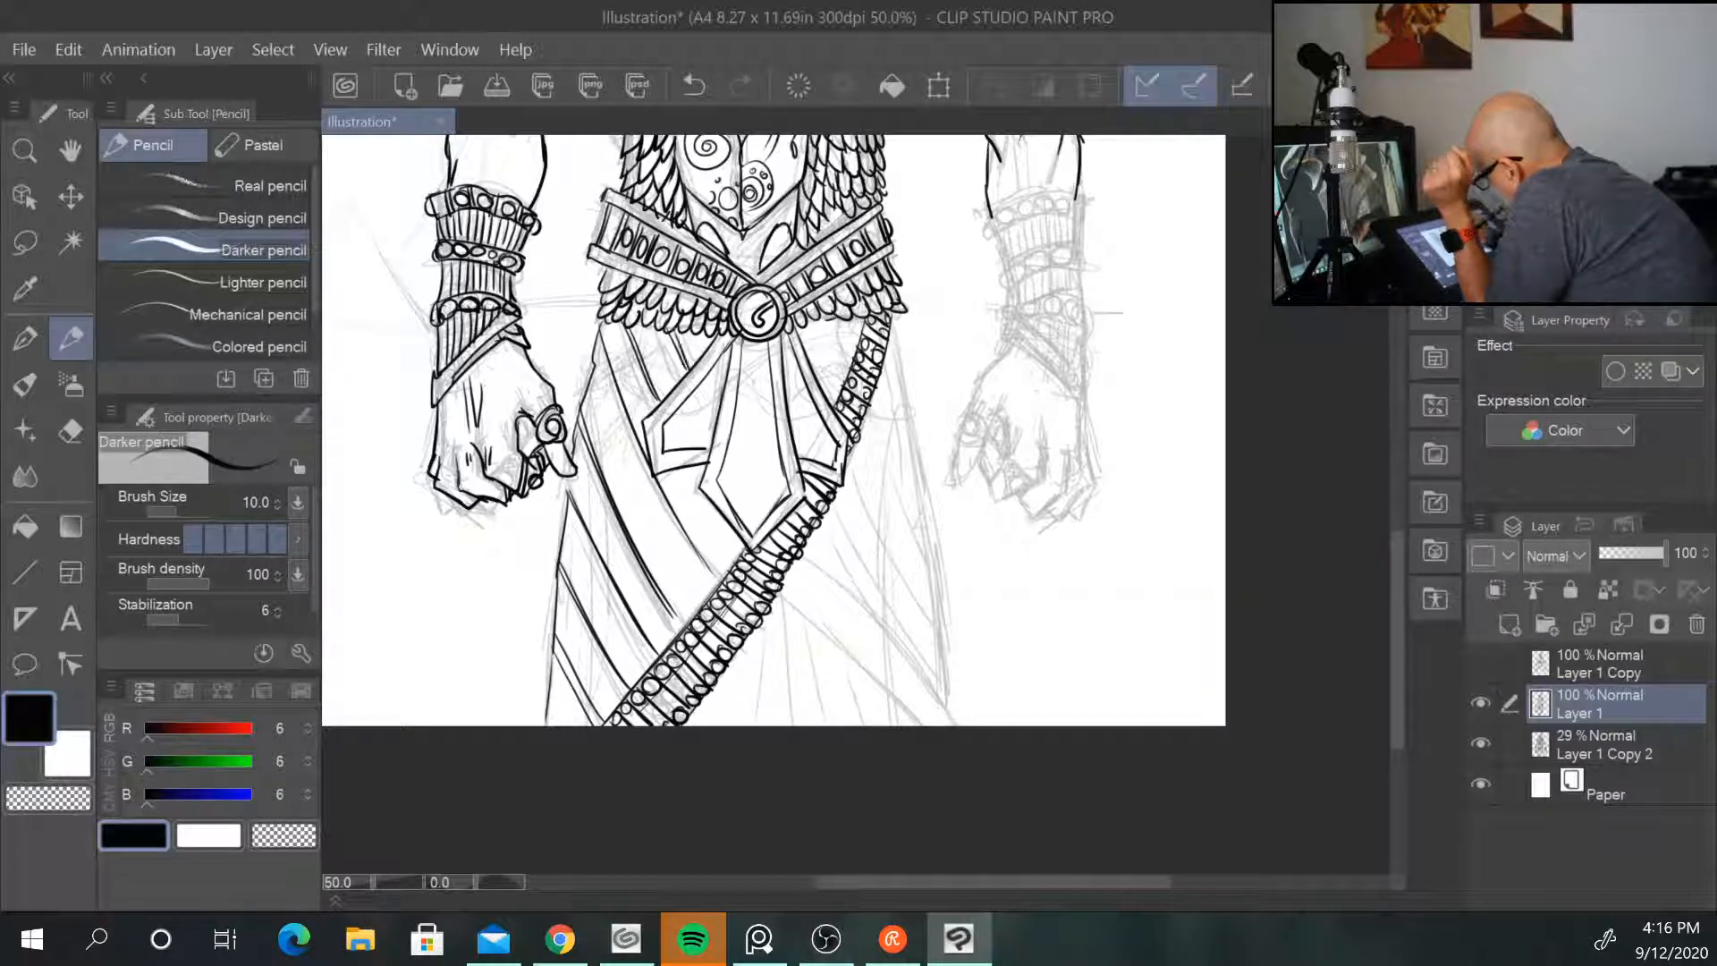
Step: Draw the skirt's right outer edge and the wide overlapping hem curving from the beaded band to the page bottom
left_click_drag(770, 579, 921, 722)
left_click_drag(799, 552, 860, 602)
left_click_drag(860, 597, 962, 725)
left_click_drag(890, 322, 958, 724)
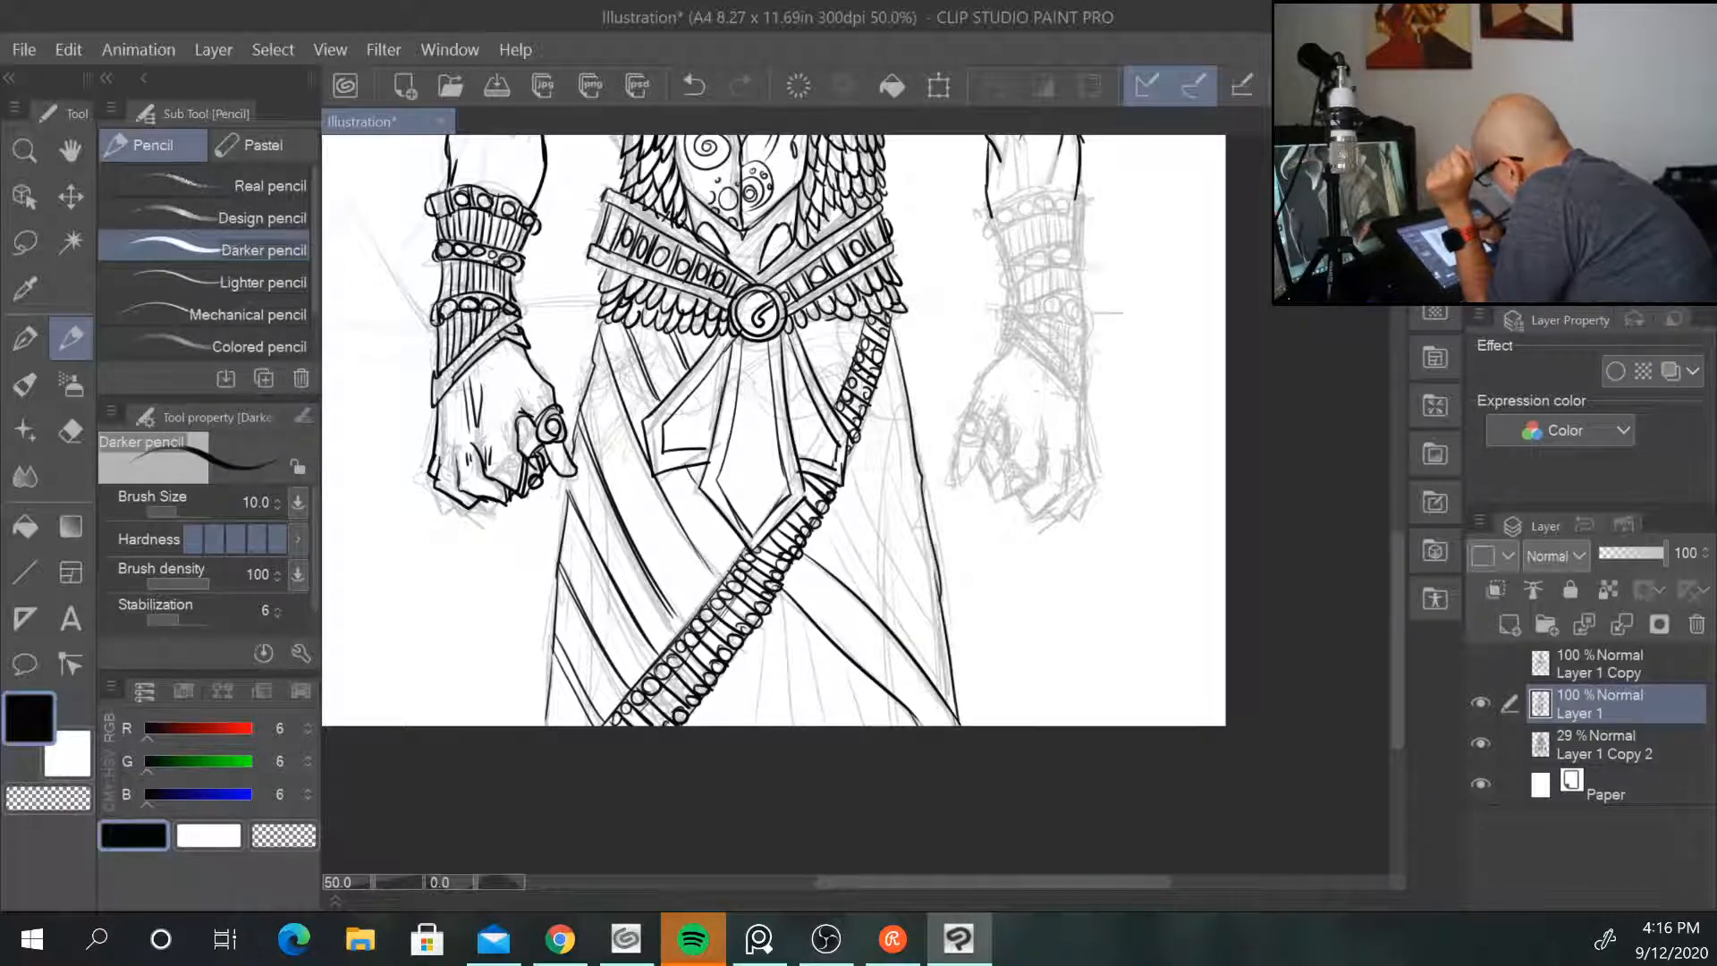
Step: Add diagonal pleat lines to the right side of the skirt and vertical folds beneath the overlapping hem
mouse_move(821, 521)
left_mouse_down()
mouse_move(875, 613)
mouse_move(947, 680)
left_mouse_up()
mouse_move(845, 474)
left_mouse_down()
mouse_move(934, 622)
mouse_move(934, 577)
left_mouse_up()
mouse_move(862, 418)
left_mouse_down()
mouse_move(921, 525)
mouse_move(907, 457)
left_mouse_up()
mouse_move(809, 320)
left_mouse_down()
mouse_move(844, 391)
mouse_move(856, 369)
left_mouse_up()
mouse_move(780, 588)
left_mouse_down()
mouse_move(791, 713)
mouse_move(793, 694)
left_mouse_up()
left_click_drag(756, 606, 770, 721)
left_click_drag(781, 612, 819, 716)
left_click_drag(837, 650, 859, 714)
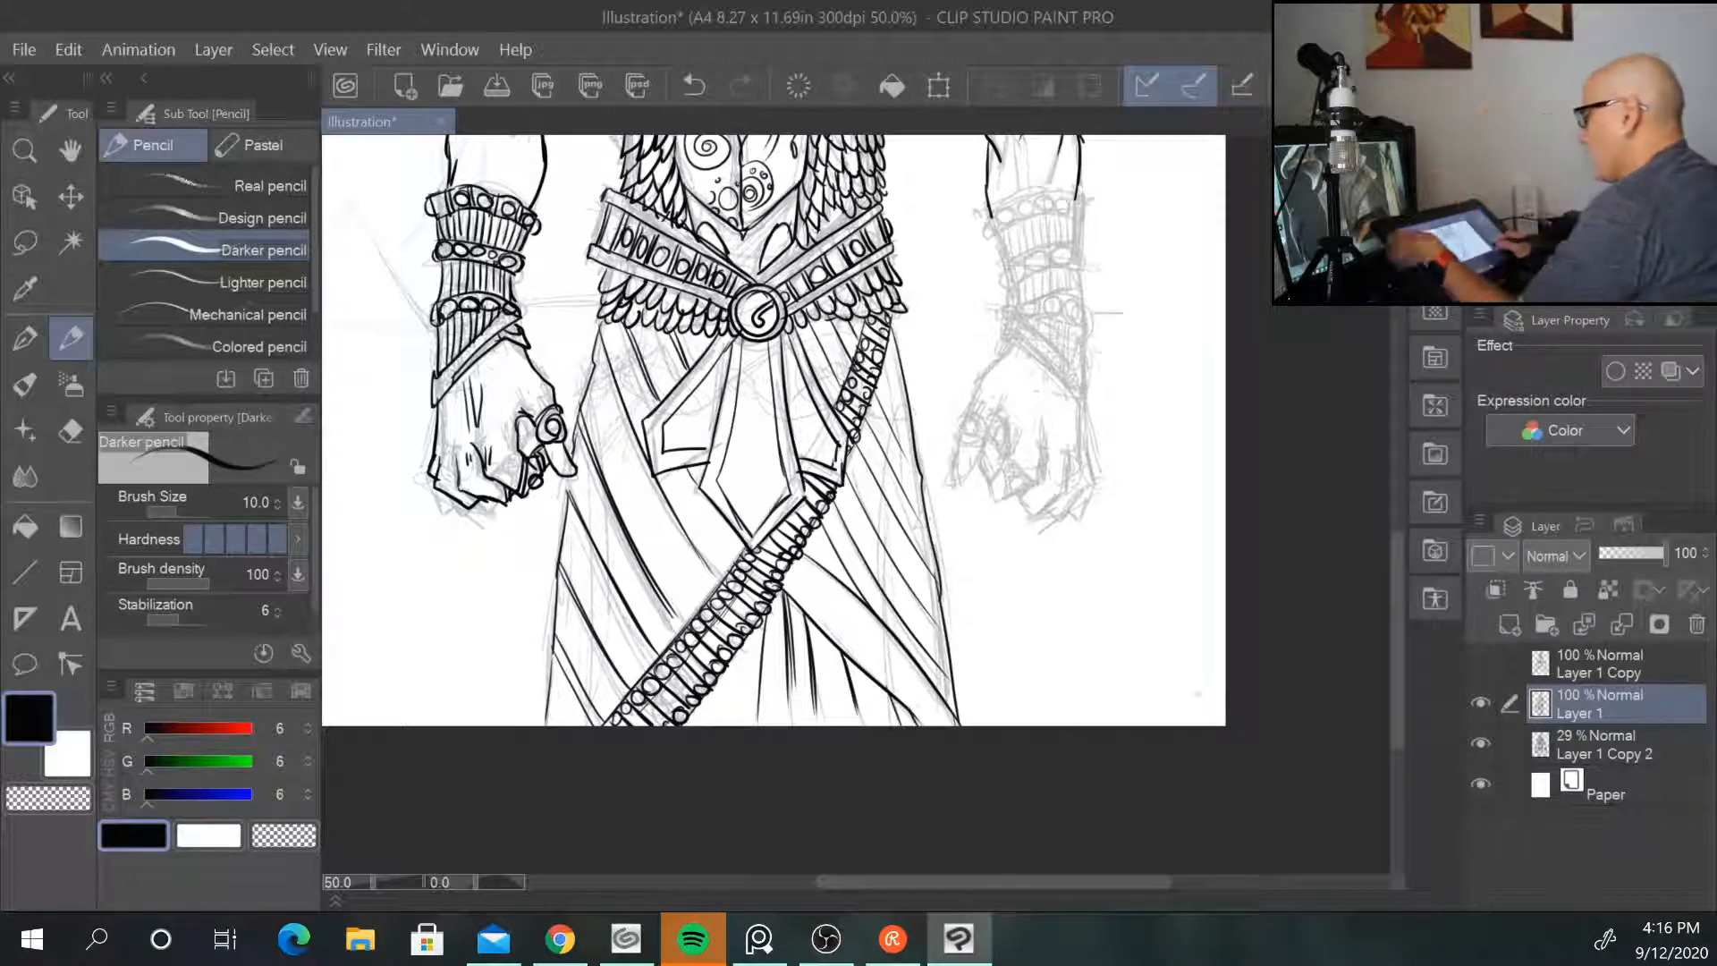
key("ctrl+minus")
key("ctrl+minus")
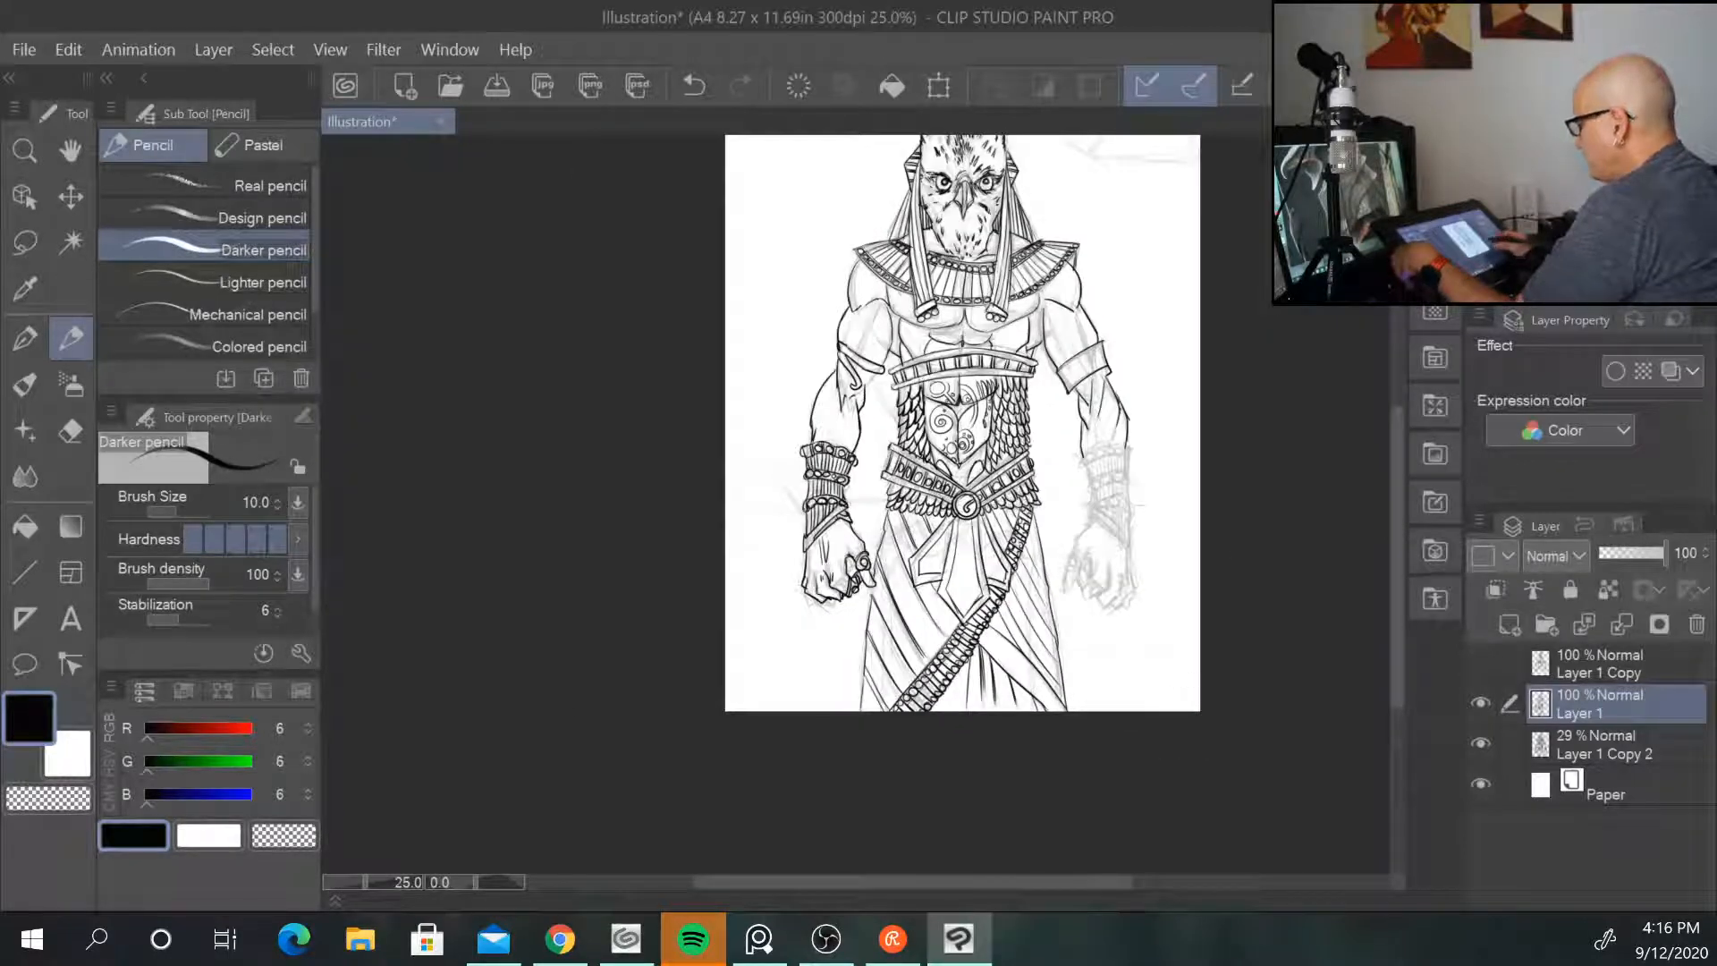
key("ctrl+plus")
key("ctrl+plus")
key("ctrl+plus")
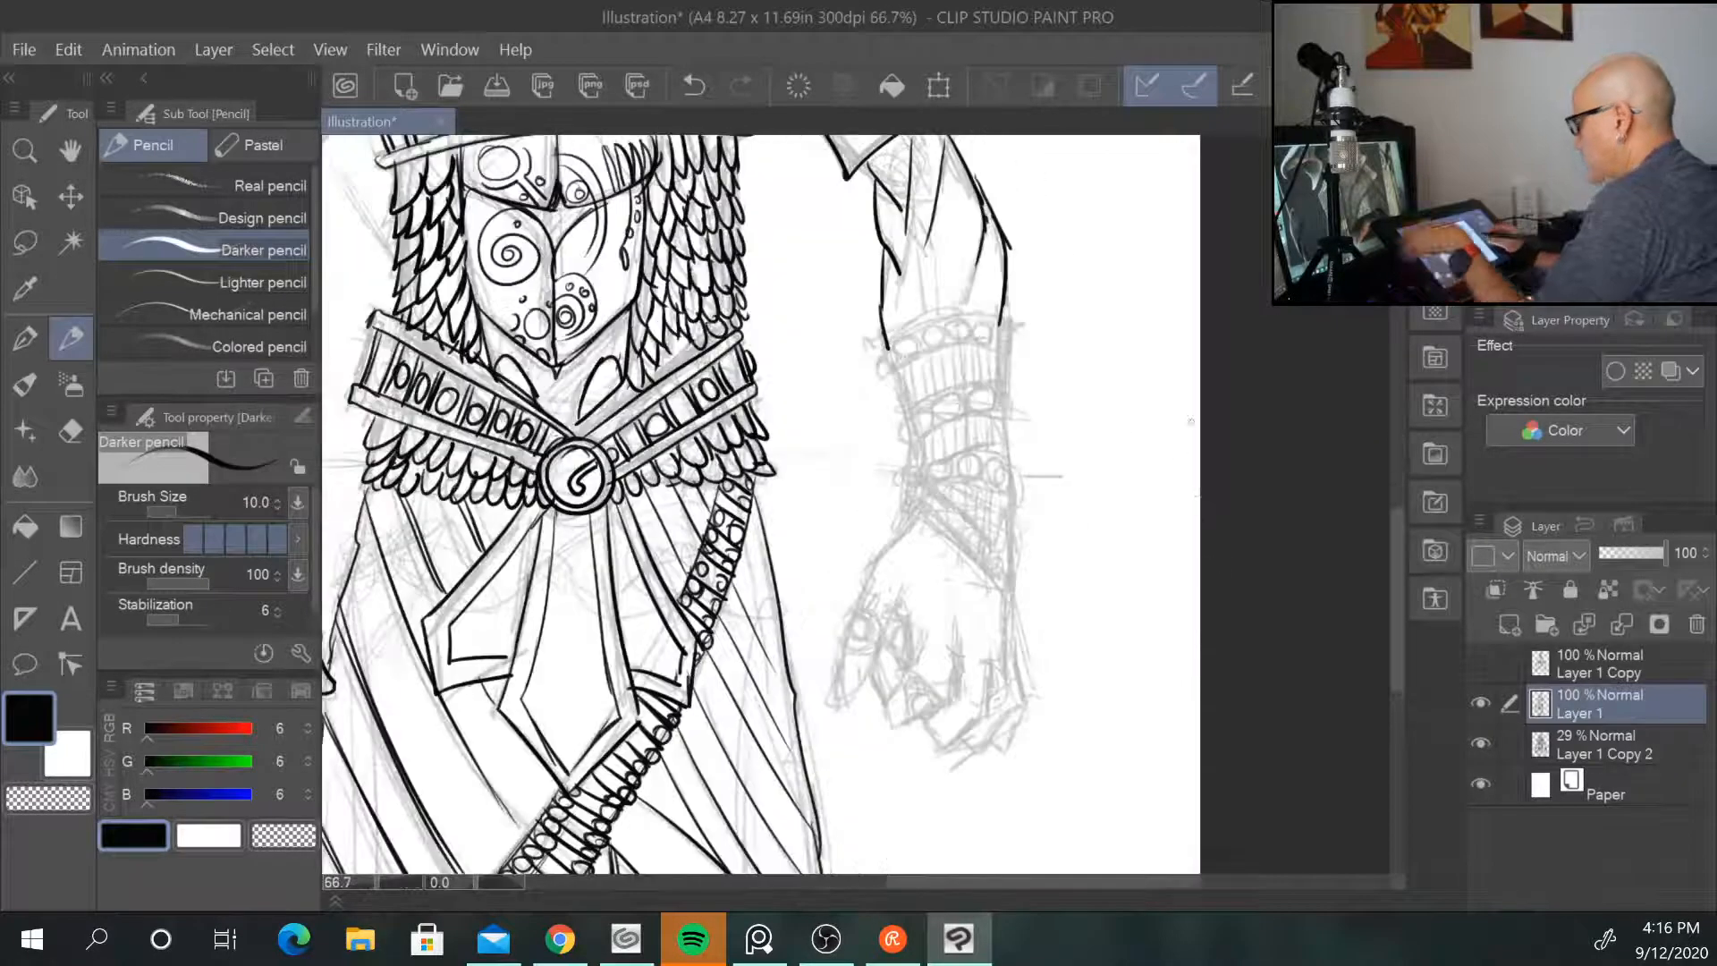
Step: Draw circular ornaments in the small panels on both sides of the breastplate's lower tip, just above the belt
left_click_drag(1104, 269, 1134, 399)
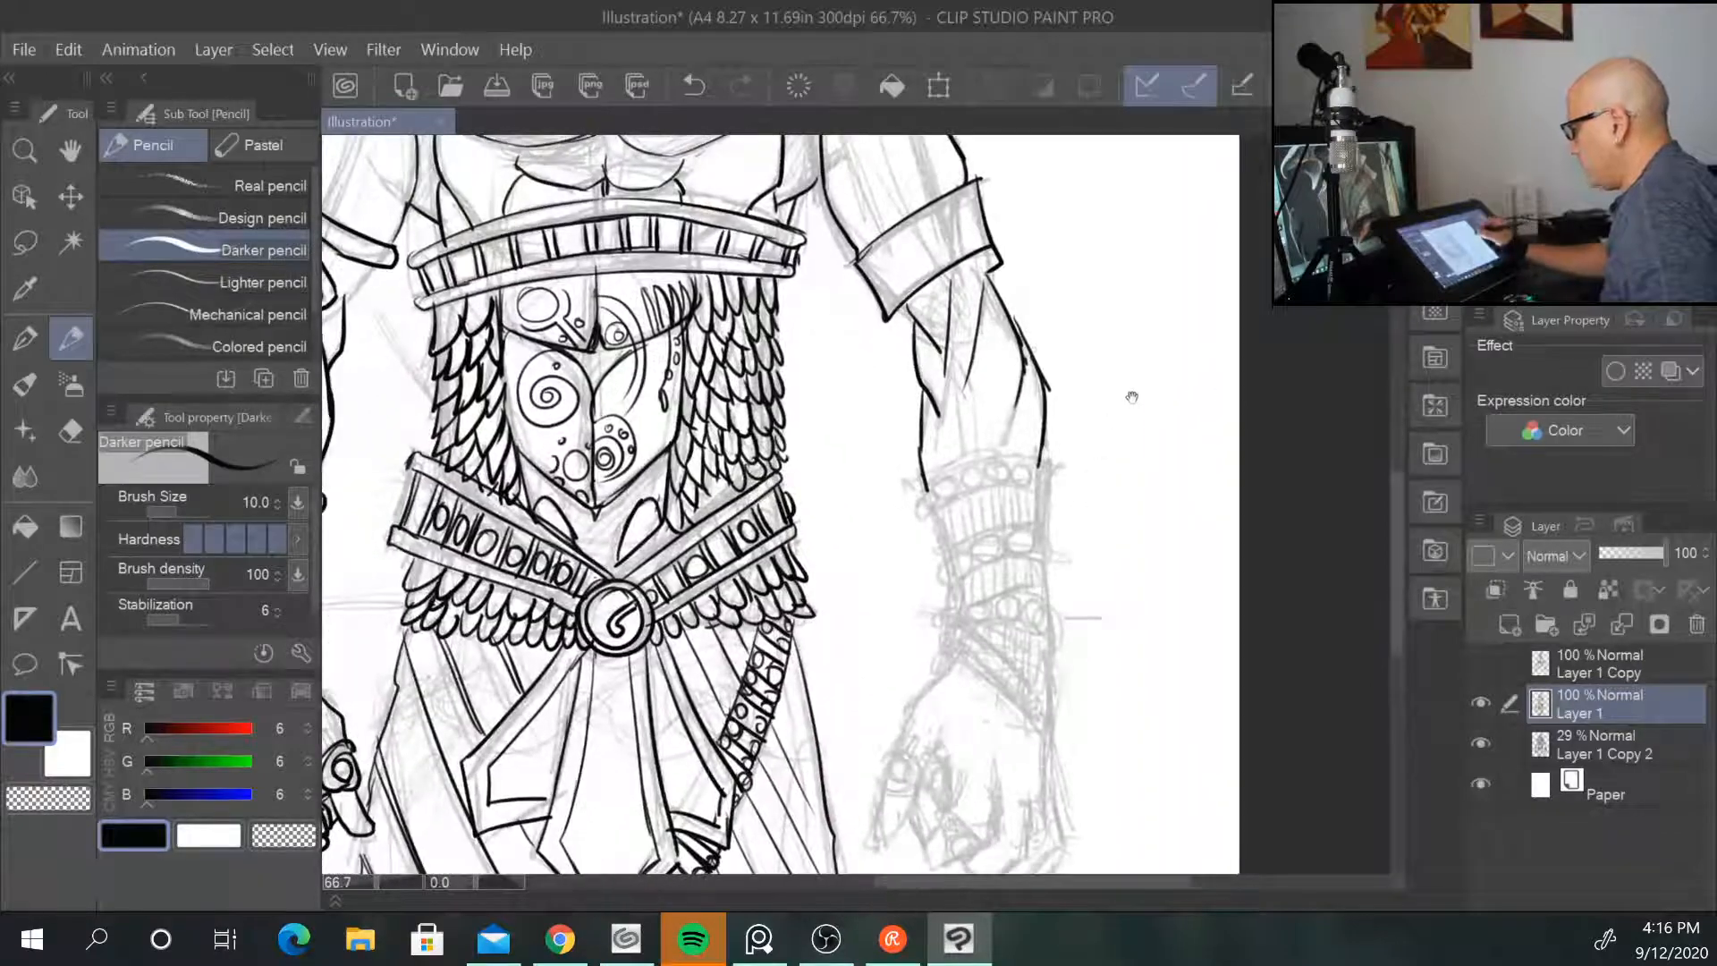
mouse_move(562, 529)
left_mouse_down()
mouse_move(583, 518)
mouse_move(608, 545)
mouse_move(617, 511)
left_mouse_up()
mouse_move(659, 474)
left_mouse_down()
mouse_move(655, 547)
mouse_move(653, 492)
left_mouse_up()
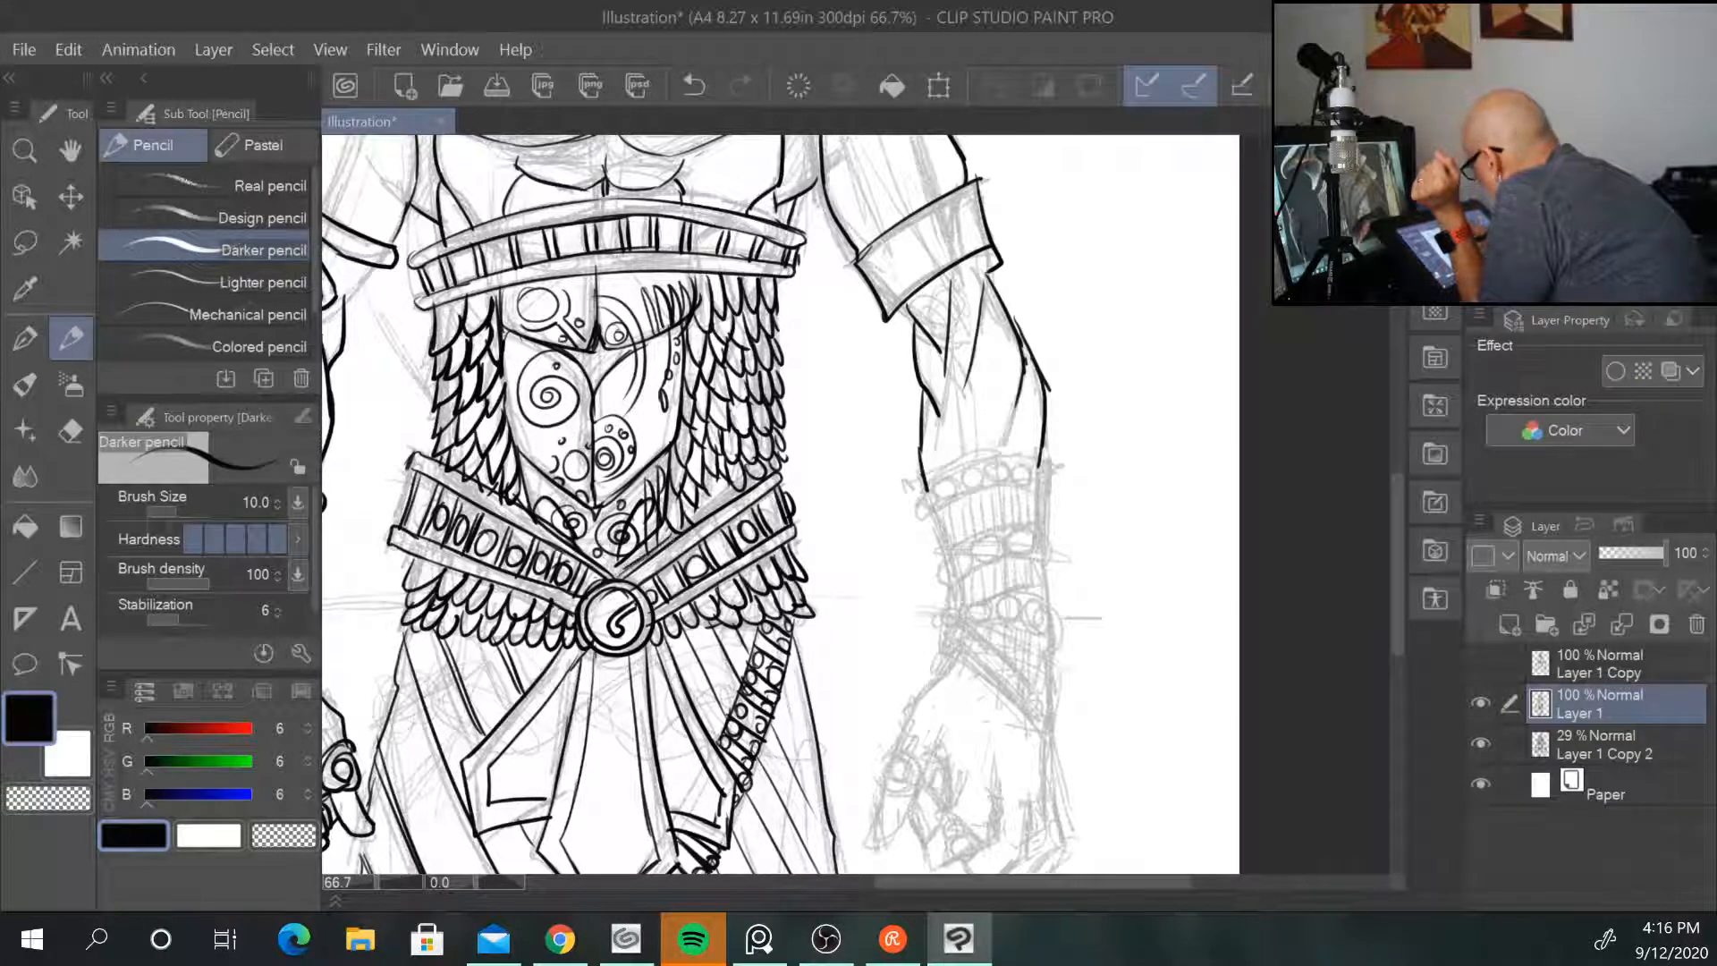
Step: Draw the upper part of the right-hand bracer with its curved beaded rim and a ribbed band of vertical lines beneath
left_click_drag(923, 487, 1042, 464)
mouse_move(922, 495)
left_mouse_down()
mouse_move(932, 514)
mouse_move(951, 499)
left_mouse_up()
mouse_move(952, 476)
left_mouse_down()
mouse_move(957, 495)
mouse_move(968, 472)
mouse_move(1024, 458)
left_mouse_up()
left_click_drag(1020, 487, 1037, 460)
mouse_move(1024, 488)
left_mouse_down()
mouse_move(1046, 463)
mouse_move(1037, 493)
left_mouse_up()
left_click_drag(933, 519, 1030, 488)
left_click_drag(938, 516, 961, 550)
left_click_drag(1037, 490, 1034, 528)
mouse_move(968, 503)
left_mouse_down()
mouse_move(970, 541)
mouse_move(986, 531)
left_mouse_up()
left_click_drag(995, 489, 1004, 528)
left_click_drag(1012, 488, 1020, 526)
mouse_move(1026, 488)
left_mouse_down()
mouse_move(1026, 526)
mouse_move(961, 548)
mouse_move(1035, 521)
left_mouse_up()
Step: Draw the lower ribbed section of the right-hand bracer with vertical lines between its two rows of beads
mouse_move(950, 554)
left_mouse_down()
mouse_move(1005, 531)
mouse_move(953, 551)
mouse_move(951, 581)
mouse_move(977, 542)
mouse_move(1040, 527)
mouse_move(1043, 550)
mouse_move(989, 559)
mouse_move(1007, 534)
mouse_move(1034, 553)
mouse_move(1034, 583)
mouse_move(955, 612)
left_mouse_up()
mouse_move(955, 611)
left_mouse_down()
mouse_move(1041, 581)
mouse_move(968, 607)
left_mouse_up()
left_click_drag(970, 574, 971, 603)
left_click_drag(989, 564, 989, 599)
mouse_move(1007, 558)
left_mouse_down()
mouse_move(996, 592)
mouse_move(1012, 589)
left_mouse_up()
mouse_move(1030, 553)
left_mouse_down()
mouse_move(1020, 592)
mouse_move(1033, 592)
mouse_move(964, 626)
left_mouse_up()
Step: Draw the pointed cuff at the bottom of the right-hand bracer and fill it with vertical ribs
mouse_move(969, 620)
left_mouse_down()
mouse_move(1055, 632)
mouse_move(1033, 691)
mouse_move(1049, 648)
mouse_move(1046, 713)
left_mouse_up()
mouse_move(947, 644)
left_mouse_down()
mouse_move(995, 679)
mouse_move(1043, 709)
left_mouse_up()
left_click_drag(997, 621, 1000, 667)
mouse_move(1017, 624)
left_mouse_down()
mouse_move(1010, 685)
mouse_move(1017, 640)
left_mouse_up()
left_click_drag(1028, 631, 1023, 693)
left_click_drag(1038, 636, 1025, 696)
left_click_drag(1046, 636, 1035, 680)
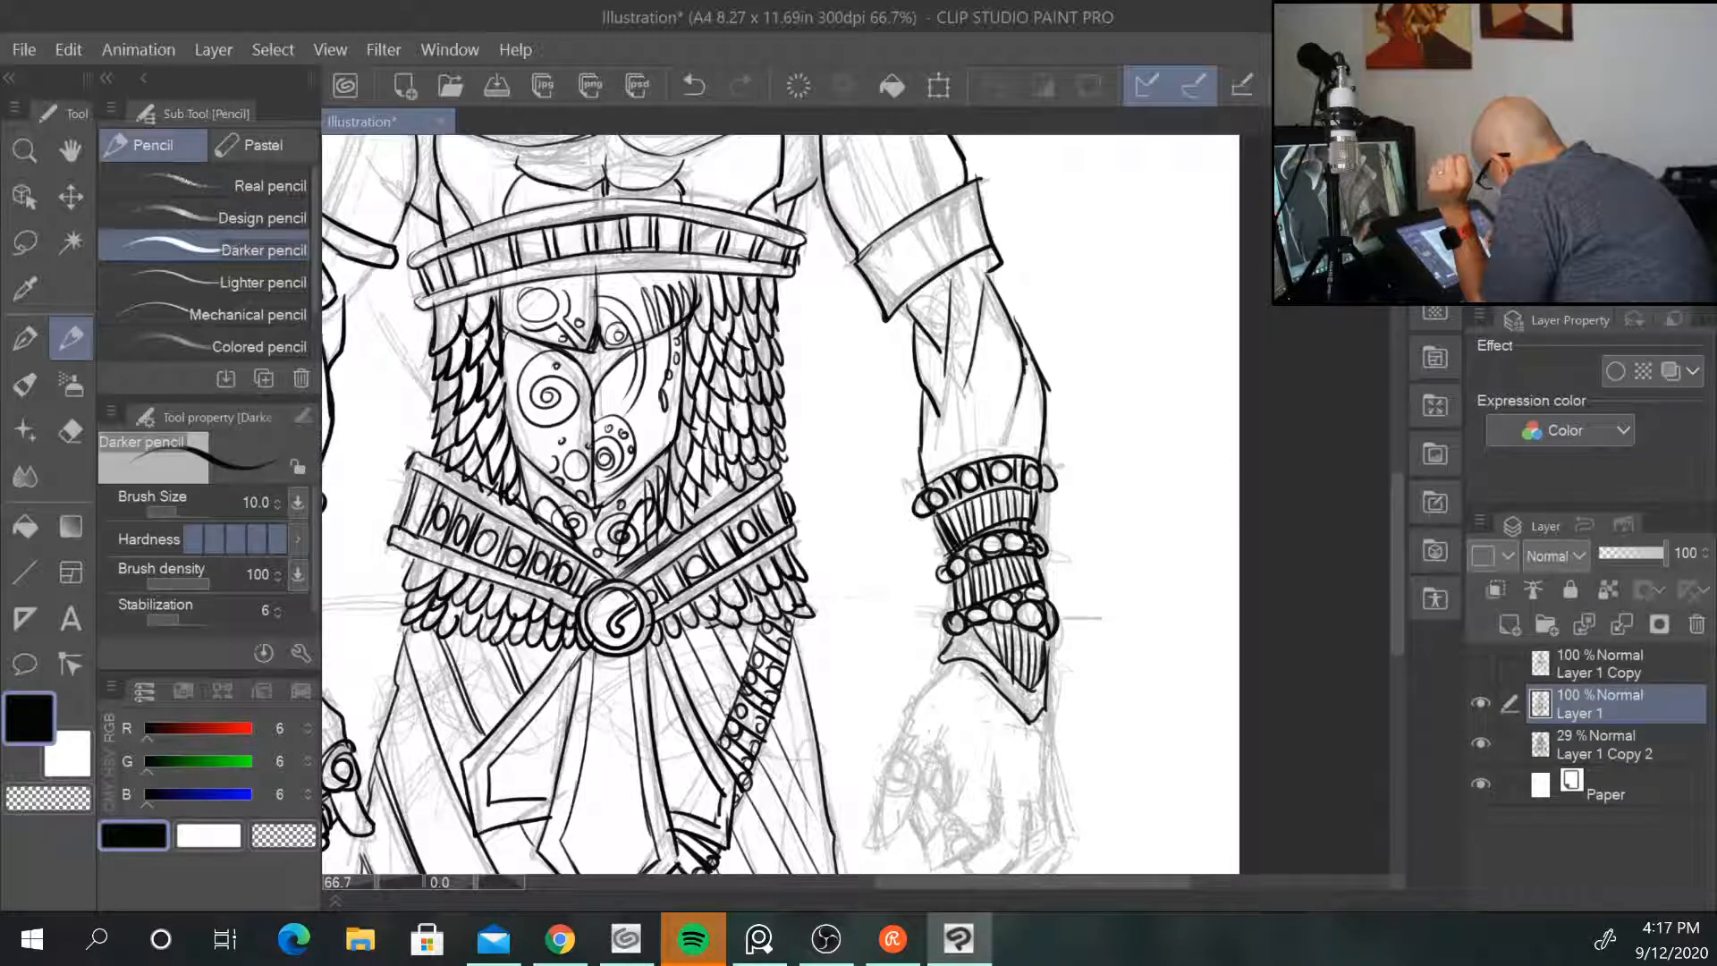
Step: Outline the right-hand fist from the wrist down, including the thumb with its round ring and the first curled finger
left_click_drag(988, 626, 954, 681)
left_click_drag(959, 651, 936, 685)
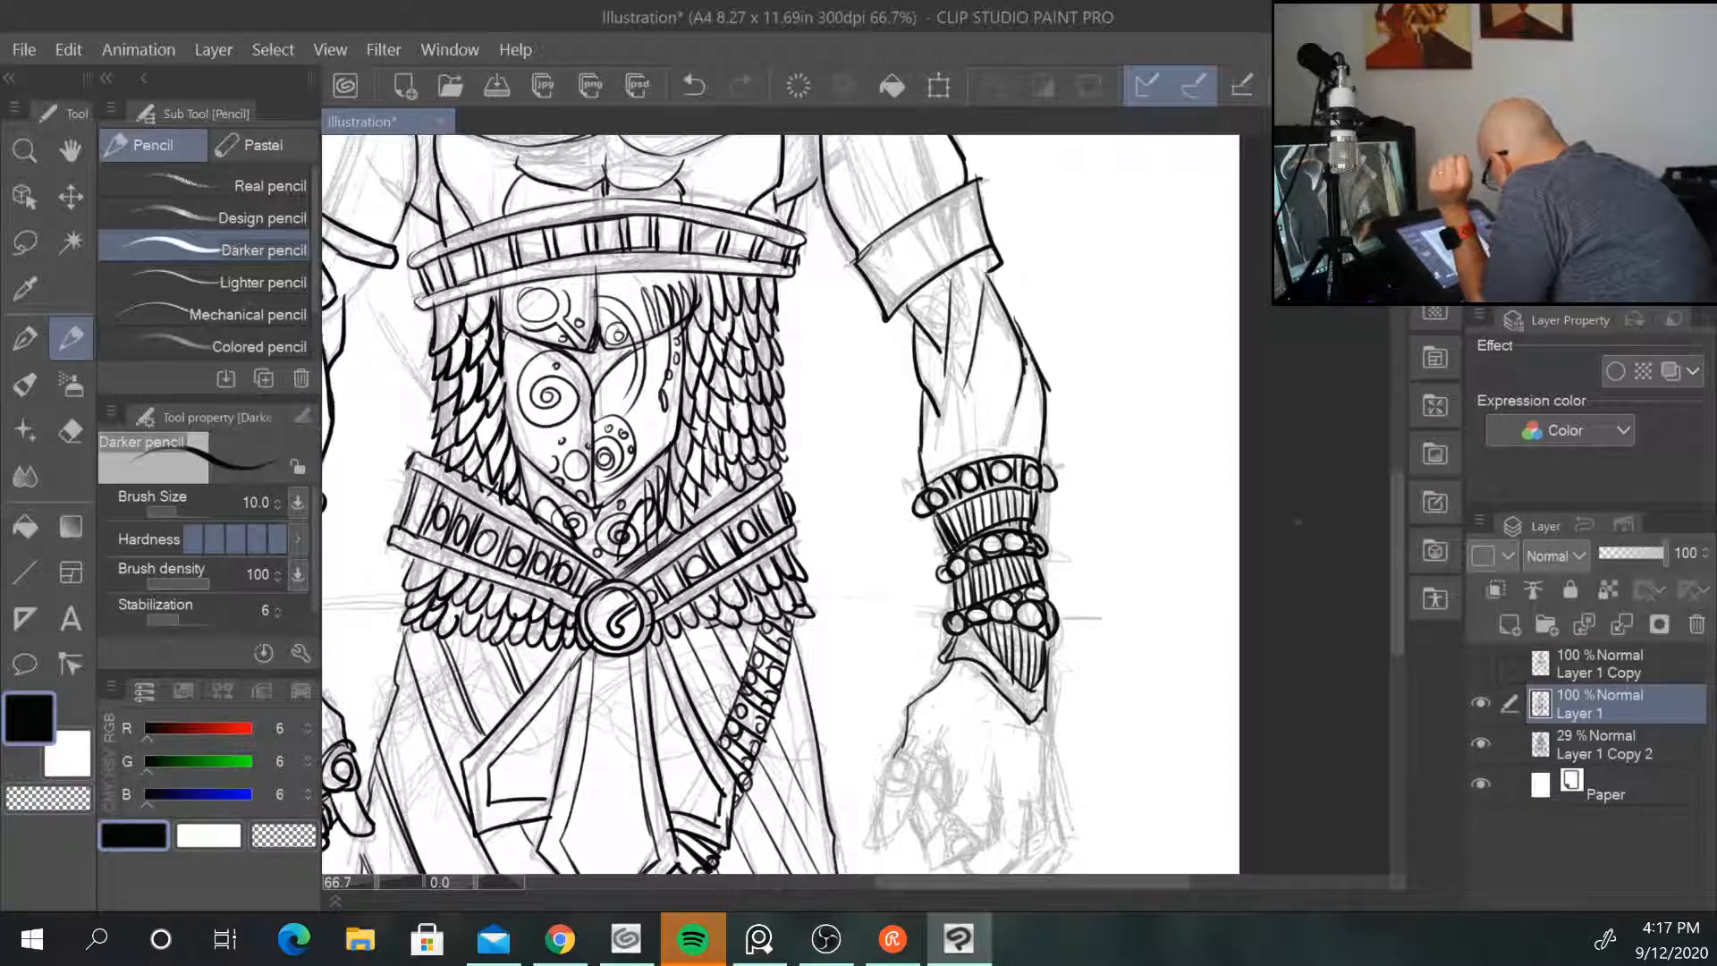
left_click_drag(1392, 651, 1393, 711)
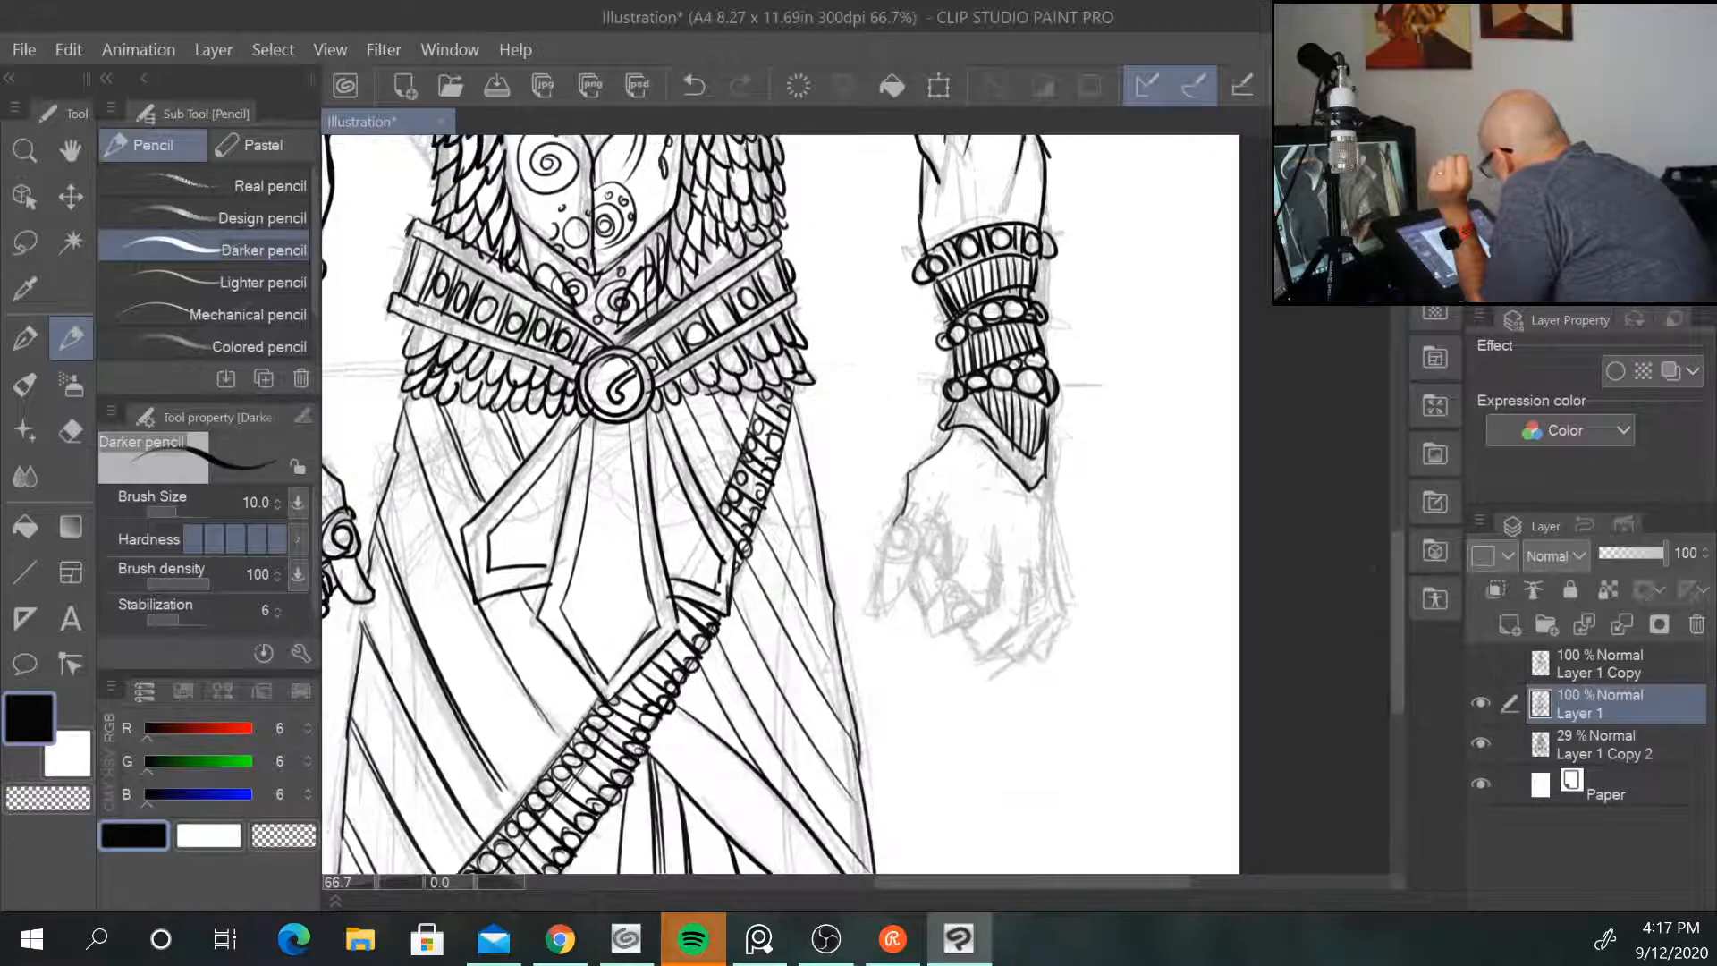
mouse_move(903, 526)
left_mouse_down()
mouse_move(914, 555)
mouse_move(891, 546)
mouse_move(904, 523)
mouse_move(917, 545)
mouse_move(868, 603)
mouse_move(910, 574)
mouse_move(900, 592)
left_mouse_up()
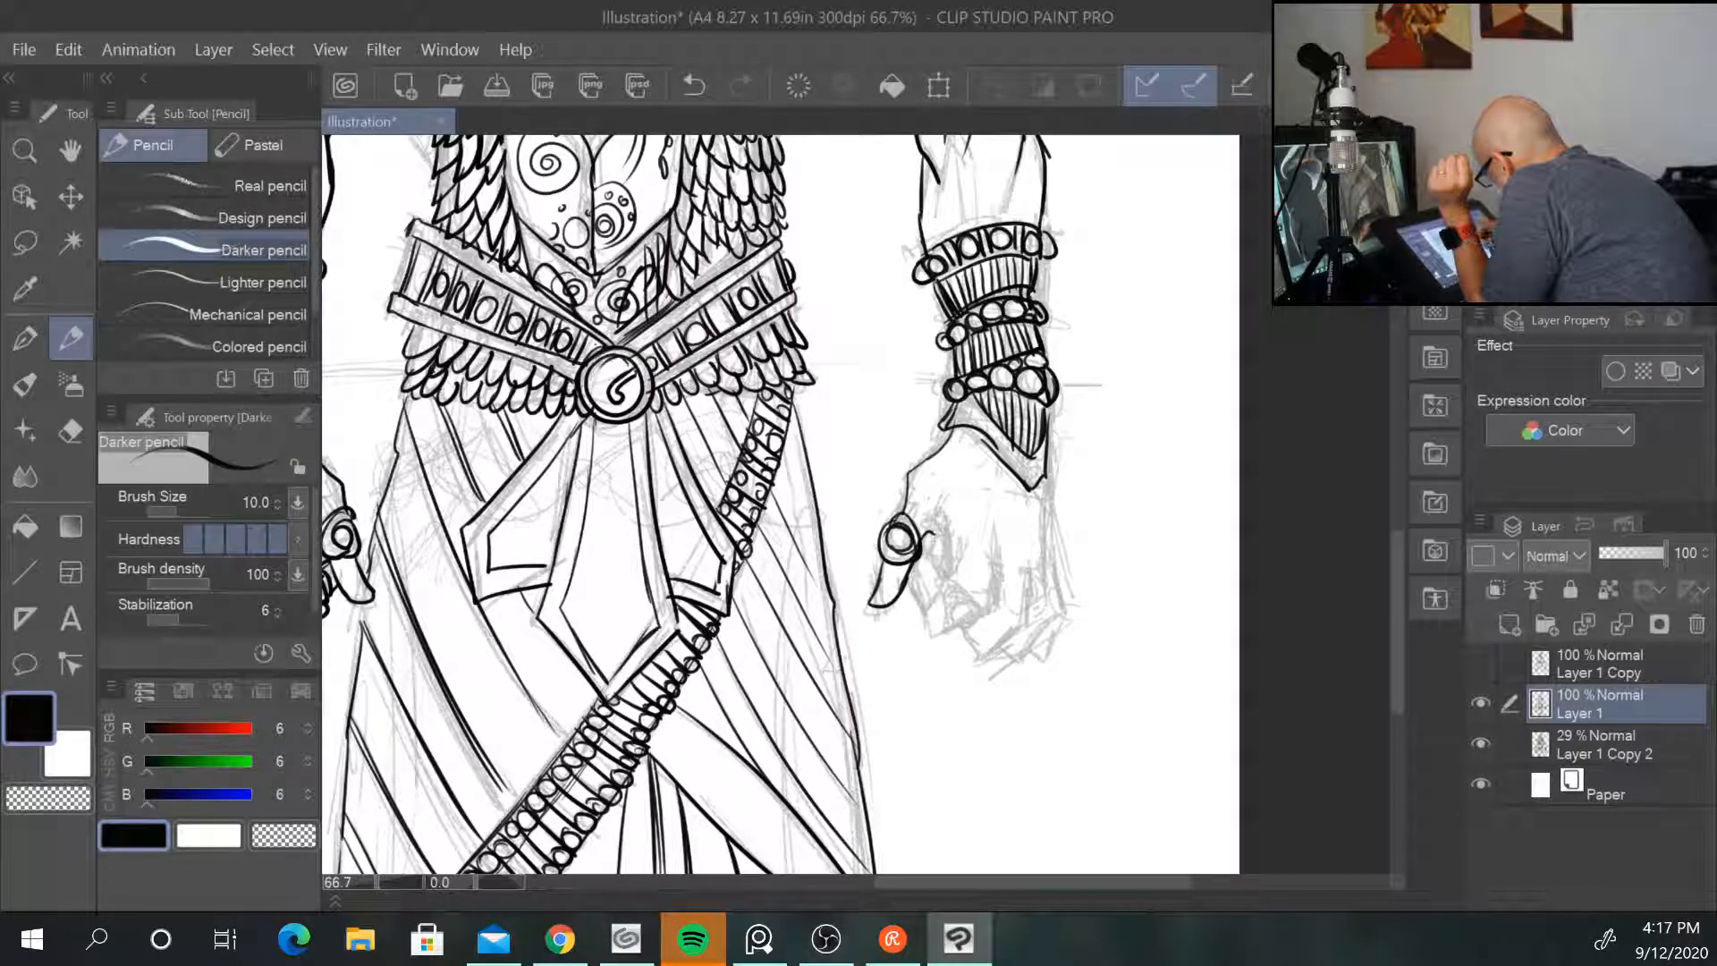
left_click_drag(950, 507, 932, 531)
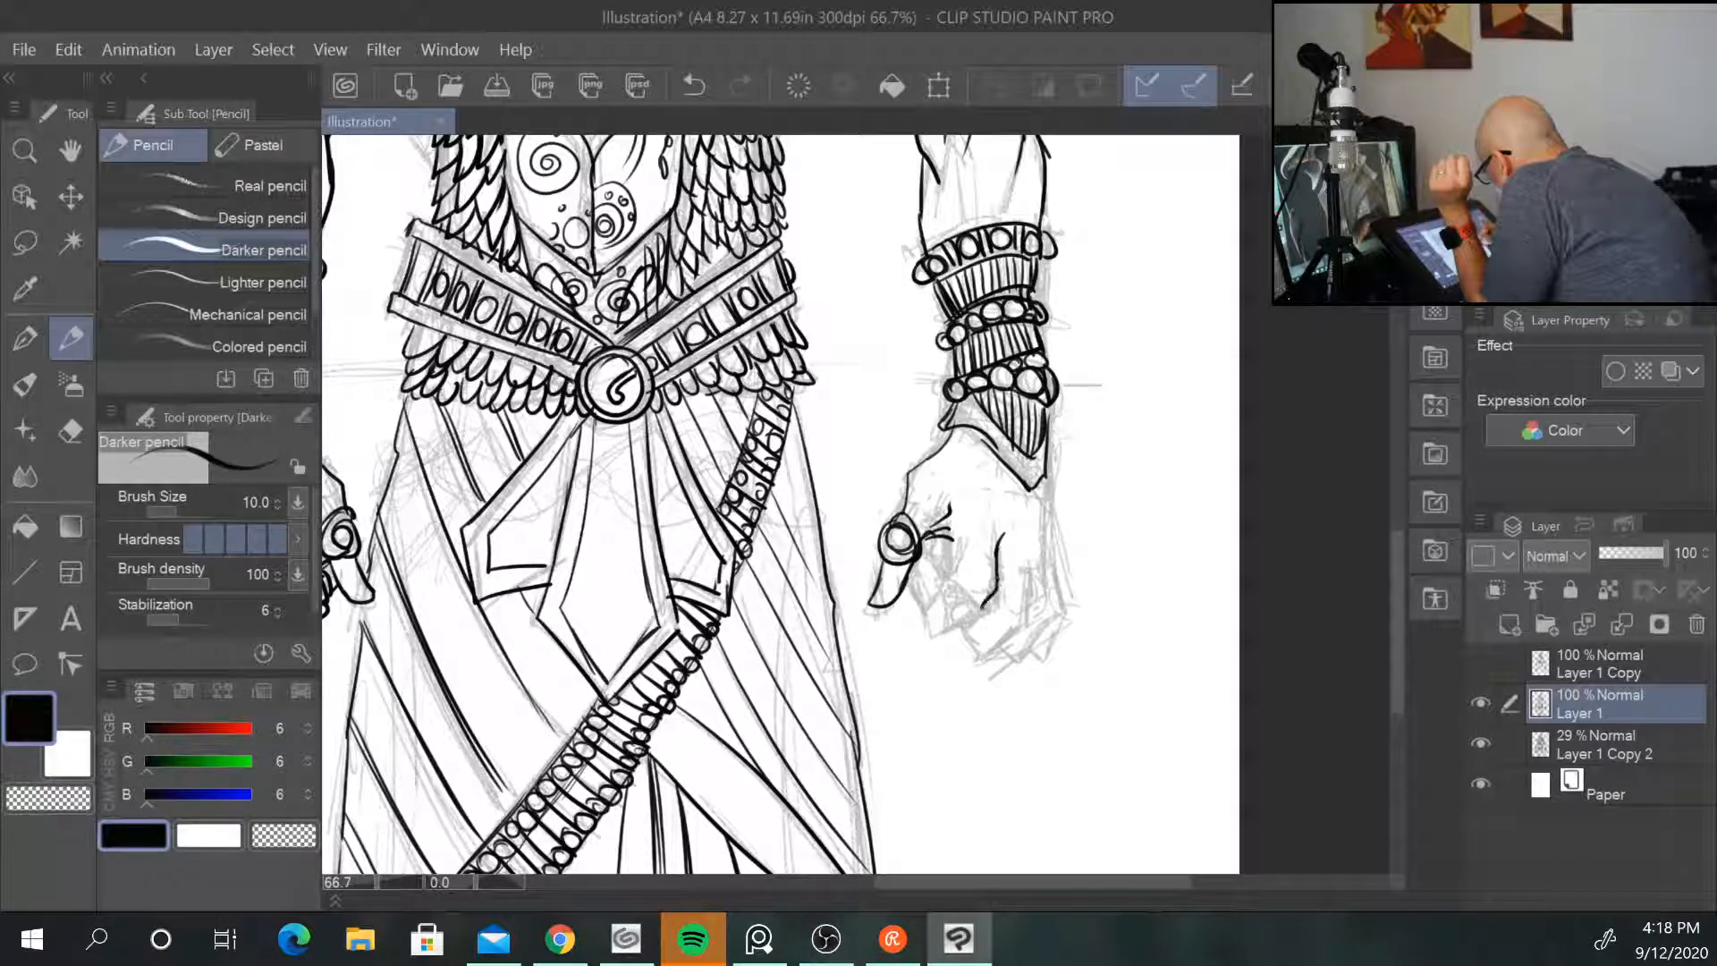
left_click_drag(980, 616, 933, 638)
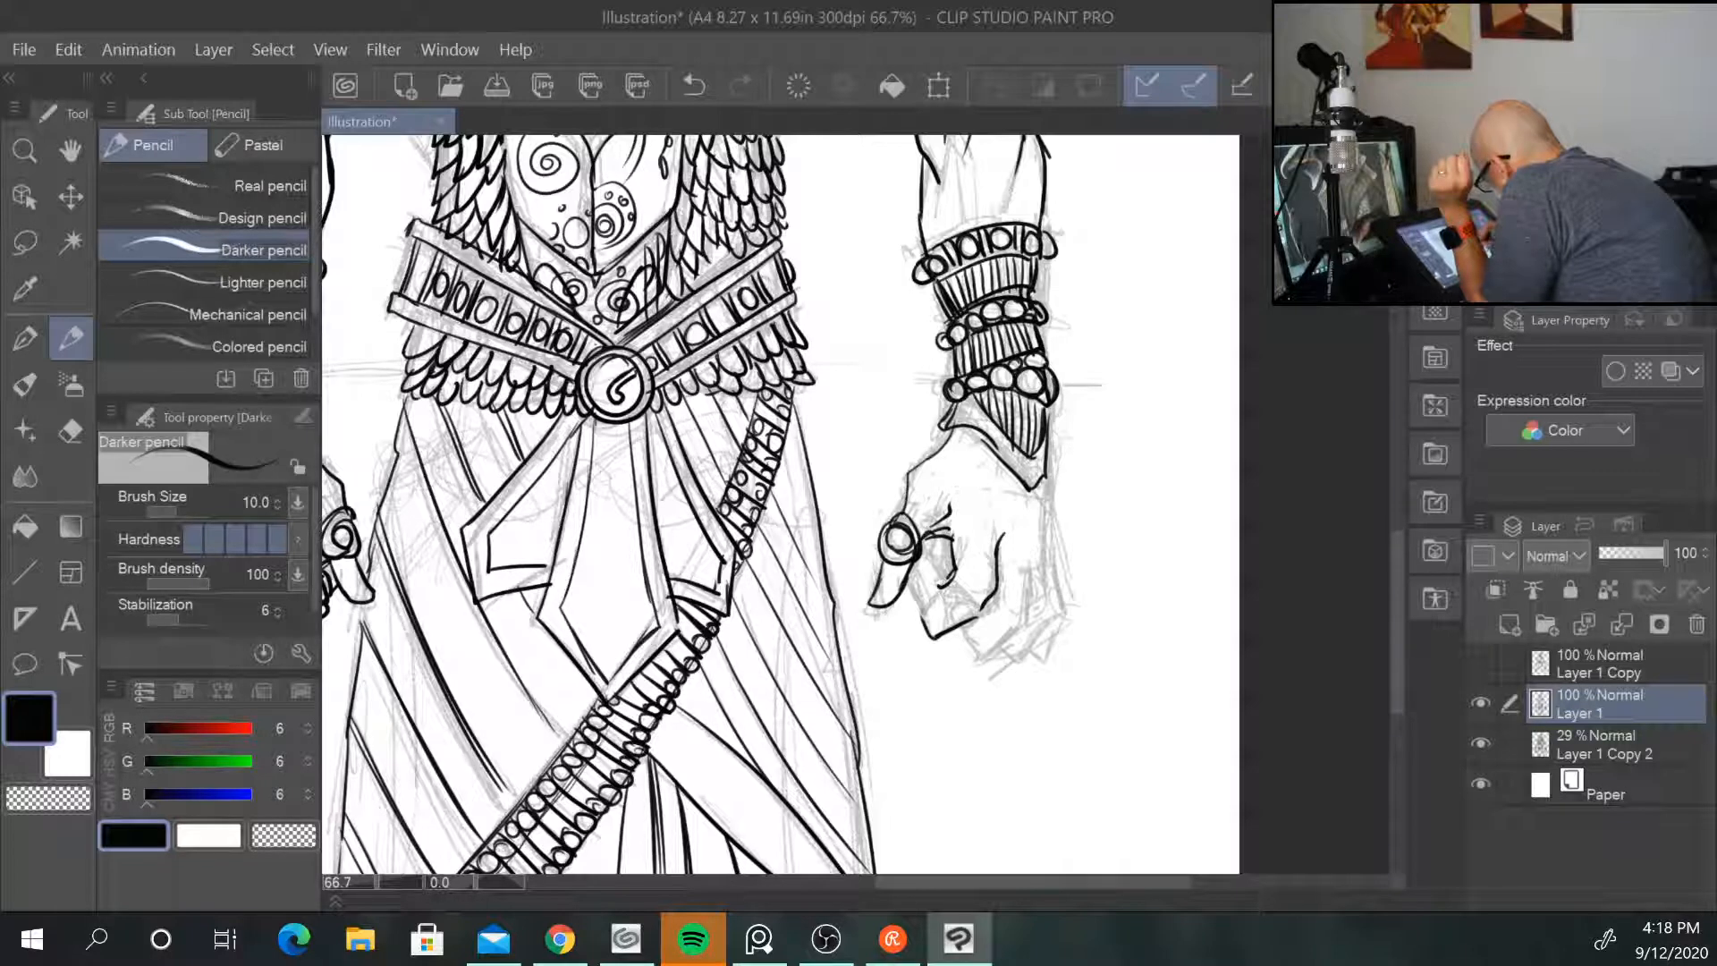
Step: Draw the remaining curled fingers of the right-hand fist and close its outer edge up to the bracer
mouse_move(927, 536)
left_mouse_down()
mouse_move(916, 561)
mouse_move(933, 585)
mouse_move(1025, 621)
left_mouse_up()
left_click_drag(1027, 621, 983, 654)
mouse_move(1045, 585)
left_mouse_down()
mouse_move(1048, 633)
mouse_move(1005, 661)
left_mouse_up()
mouse_move(1059, 610)
left_mouse_down()
mouse_move(1069, 629)
mouse_move(1029, 655)
left_mouse_up()
left_click_drag(1056, 557, 1064, 615)
left_click_drag(1050, 508, 1060, 594)
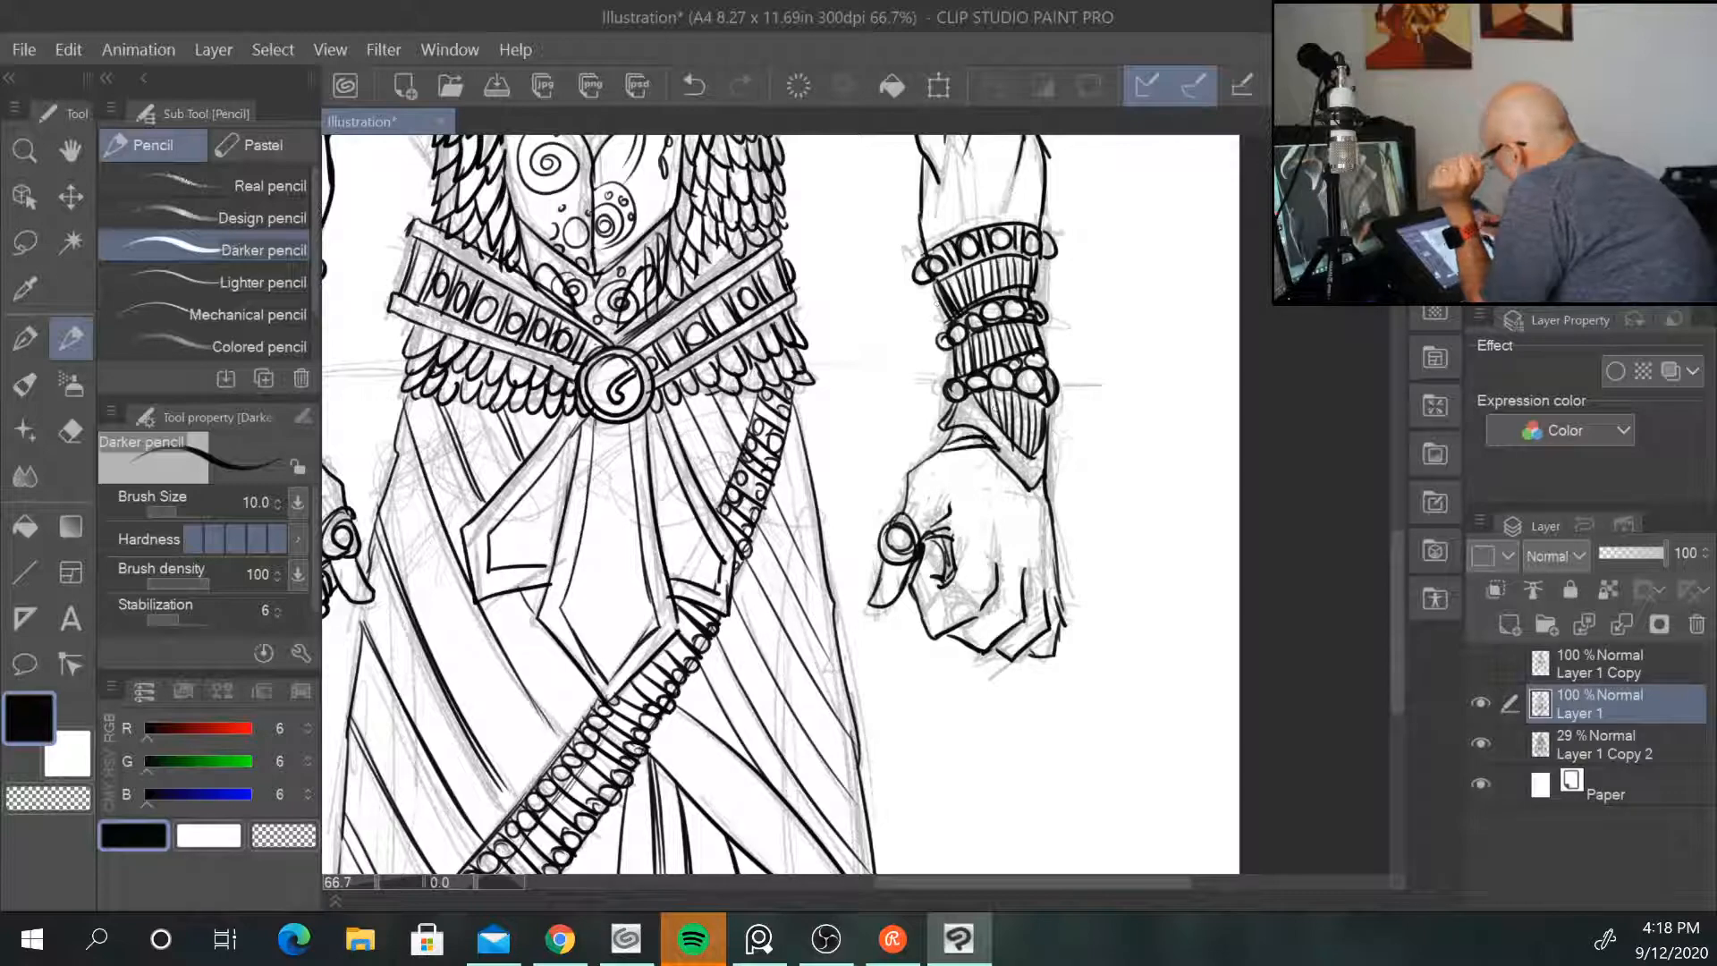
Step: Create a new layer above Layer 1 and set the Darker pencil's brush size to 25
scroll(997, 399, "down", 3)
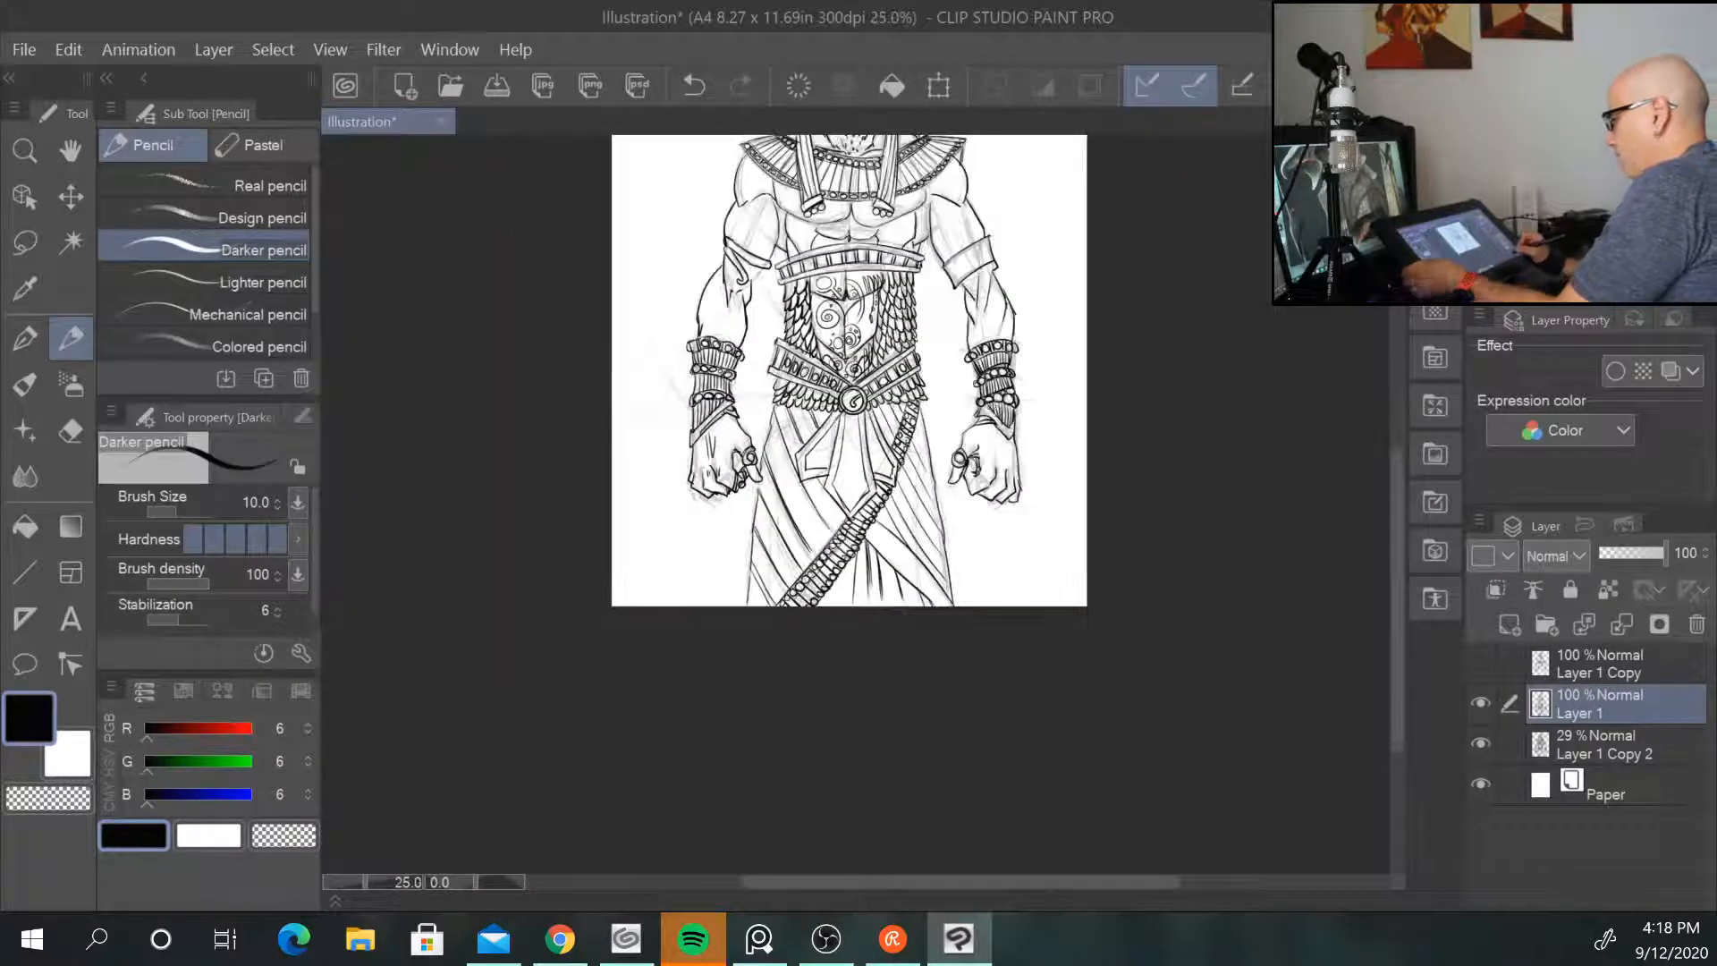
left_click_drag(1023, 266, 942, 552)
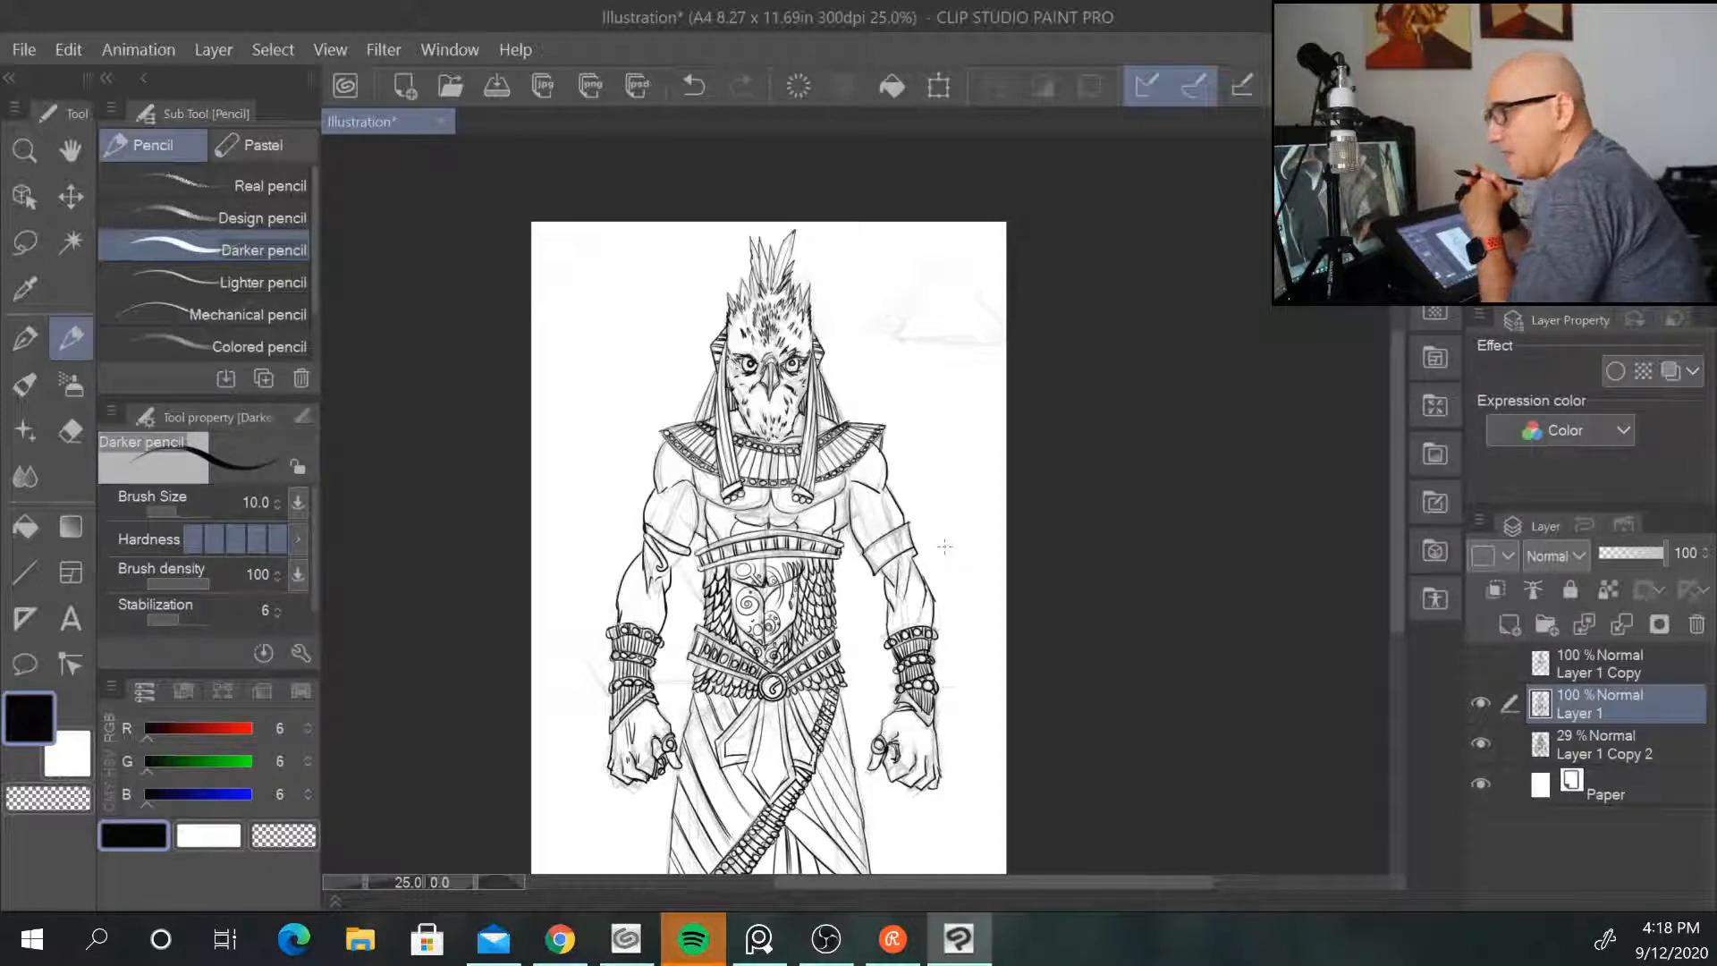
left_click(1510, 625)
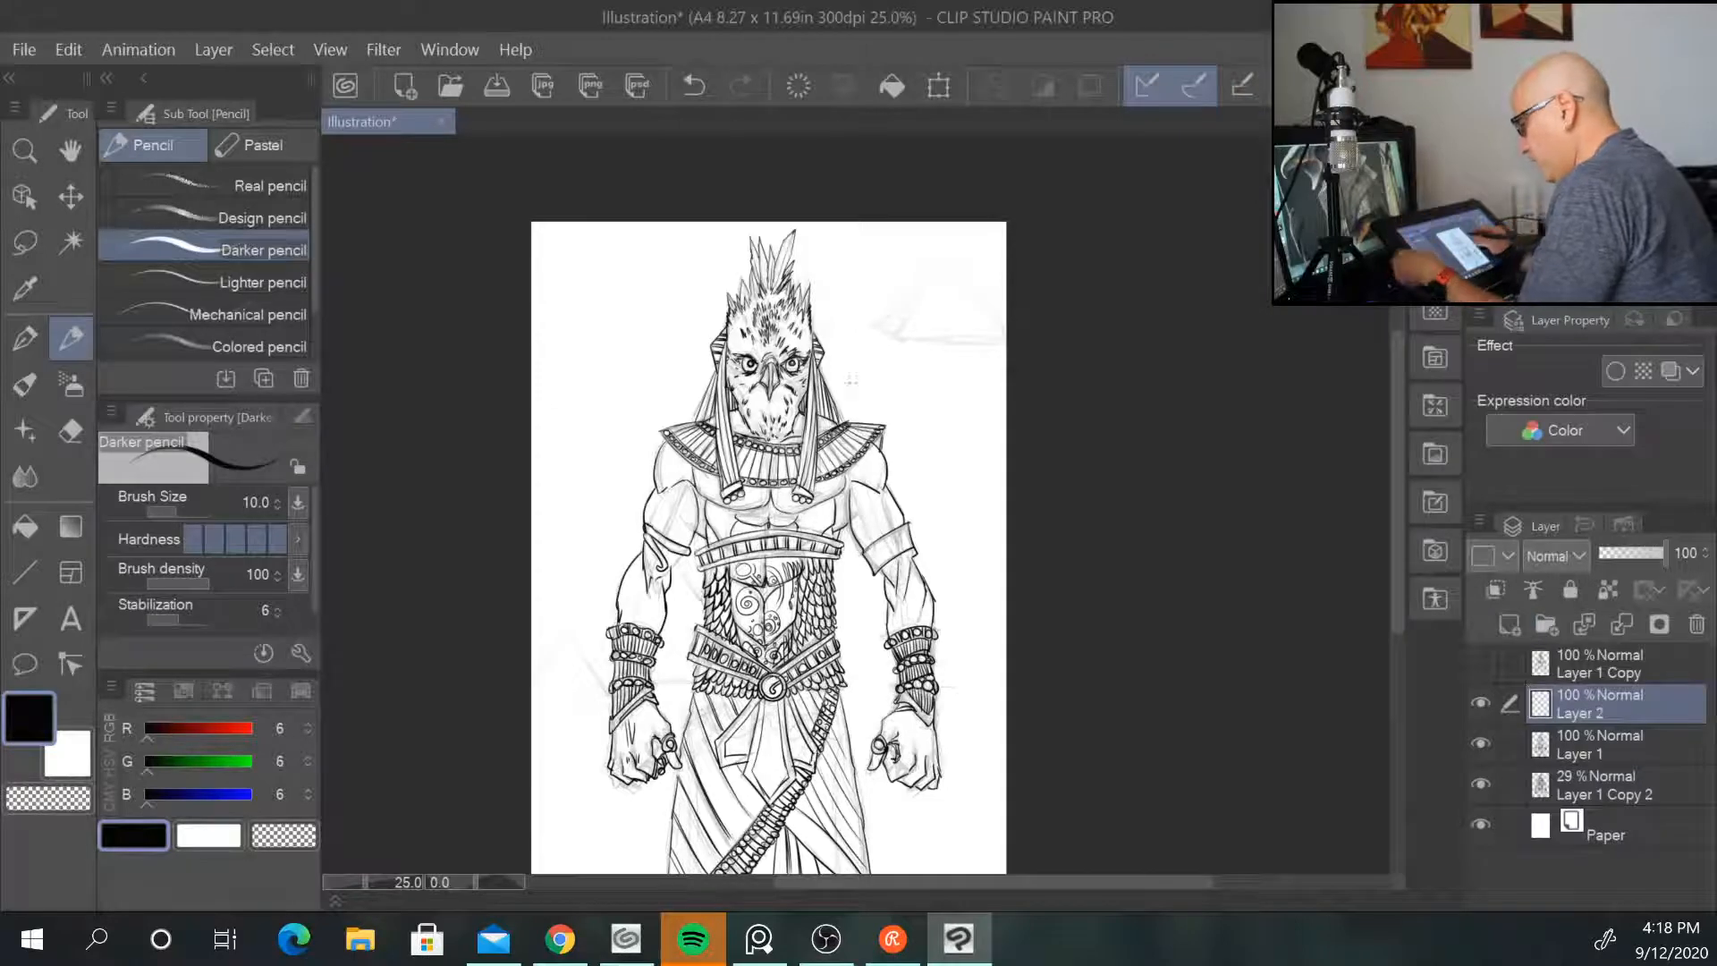
key("ctrl+plus")
key("ctrl+plus")
key("ctrl+plus")
key("bracketleft")
key("bracketleft")
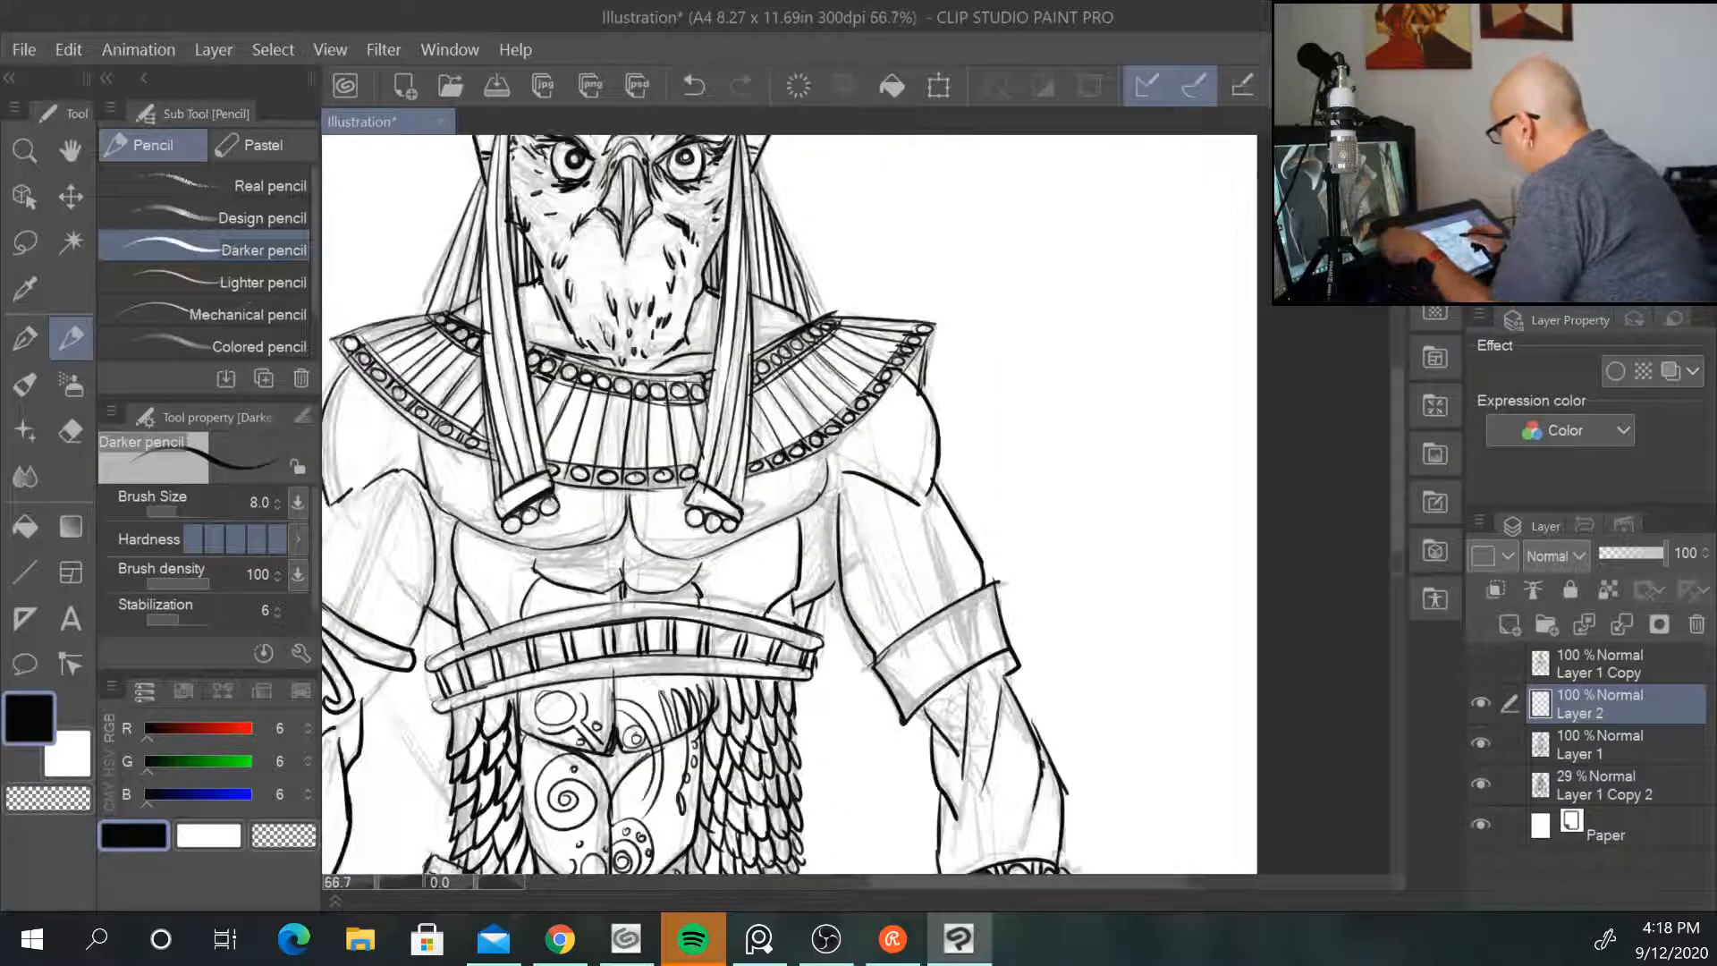
key("bracketright")
key("bracketright")
key("bracketright")
key("bracketright")
key("bracketright")
key("bracketright")
key("bracketright")
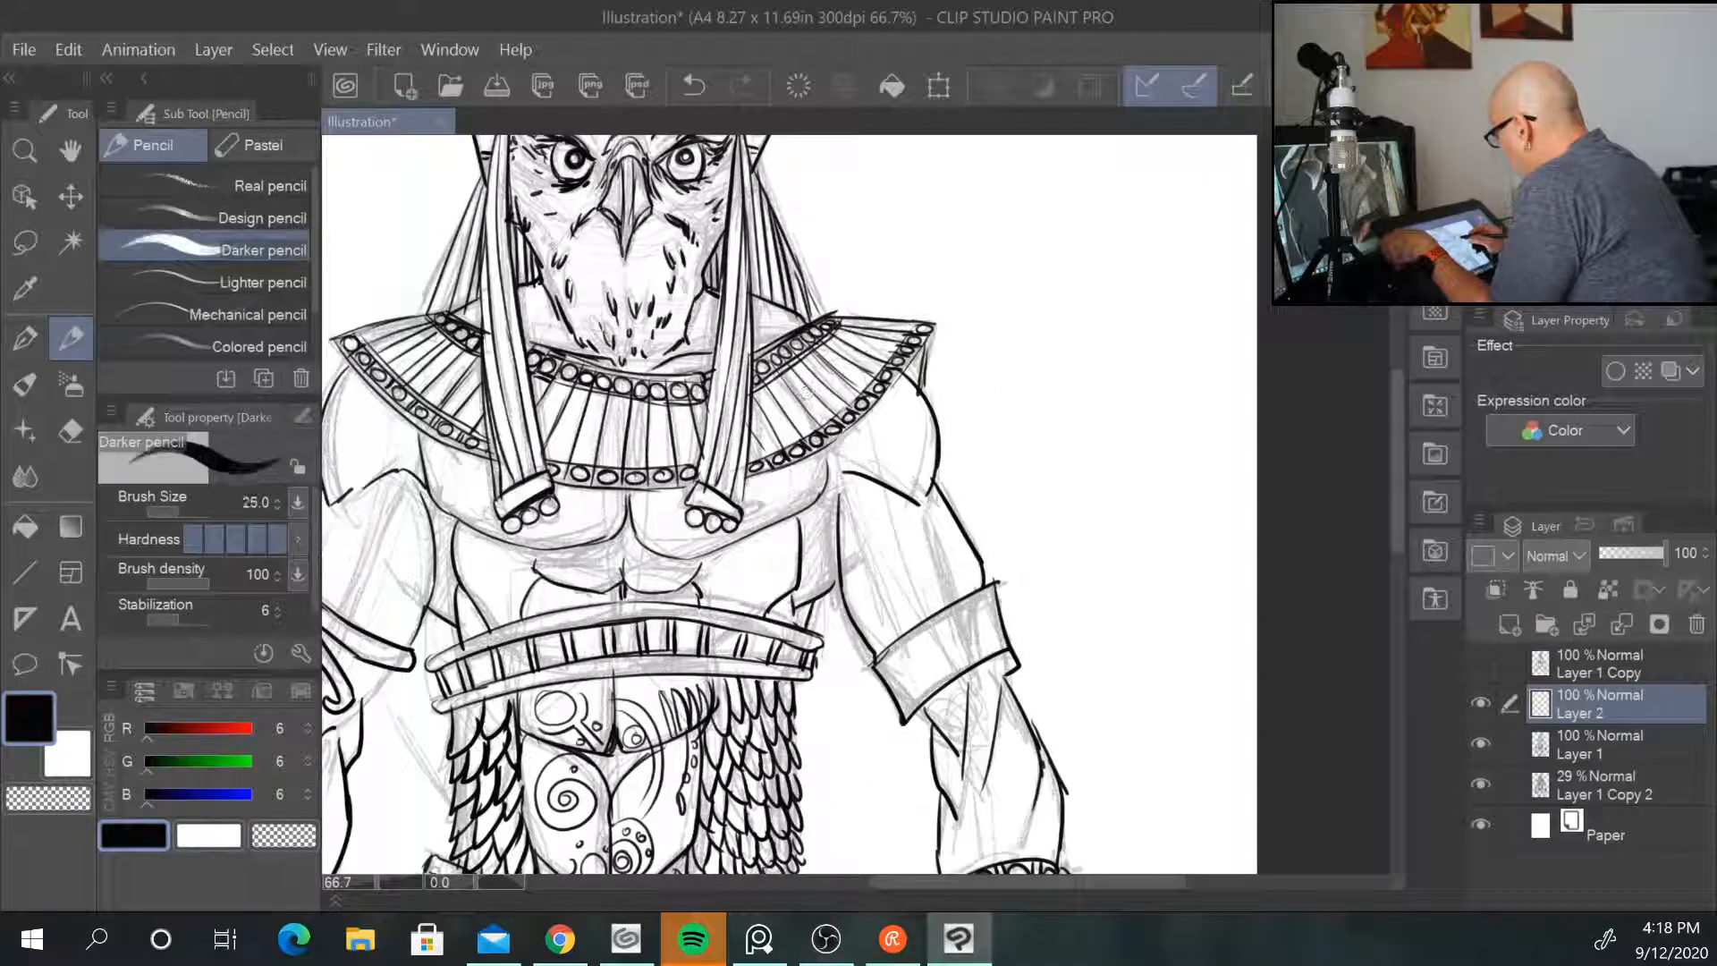
Step: Thicken the collar's lower right edge and the lines along the right headdress strip and the neck beside it
mouse_move(749, 471)
left_mouse_down()
mouse_move(809, 461)
mouse_move(897, 383)
mouse_move(860, 425)
left_mouse_up()
left_click_drag(727, 231, 711, 349)
left_click_drag(721, 264, 696, 402)
left_click_drag(722, 297, 692, 454)
left_click_drag(708, 389, 686, 494)
left_click_drag(696, 429, 687, 499)
mouse_move(747, 168)
left_mouse_down()
mouse_move(762, 299)
mouse_move(742, 179)
mouse_move(720, 215)
left_mouse_up()
left_click_drag(739, 137, 724, 211)
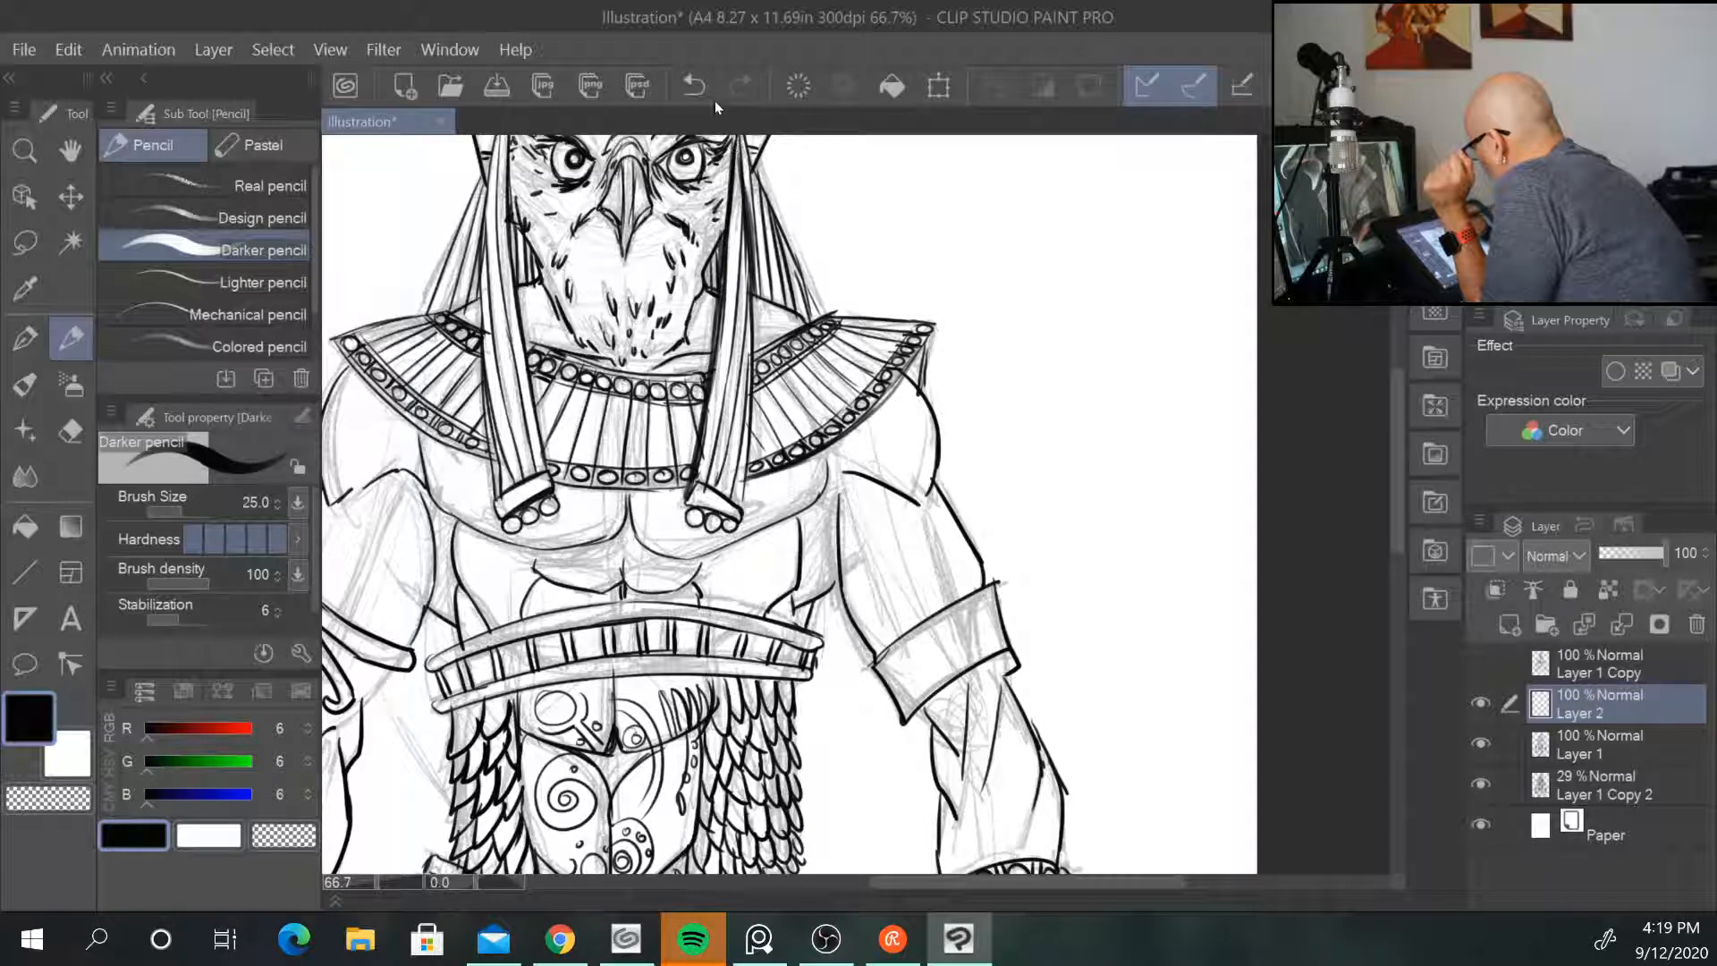
mouse_move(708, 286)
left_mouse_down()
mouse_move(682, 342)
mouse_move(702, 300)
left_mouse_up()
left_click_drag(735, 217, 700, 277)
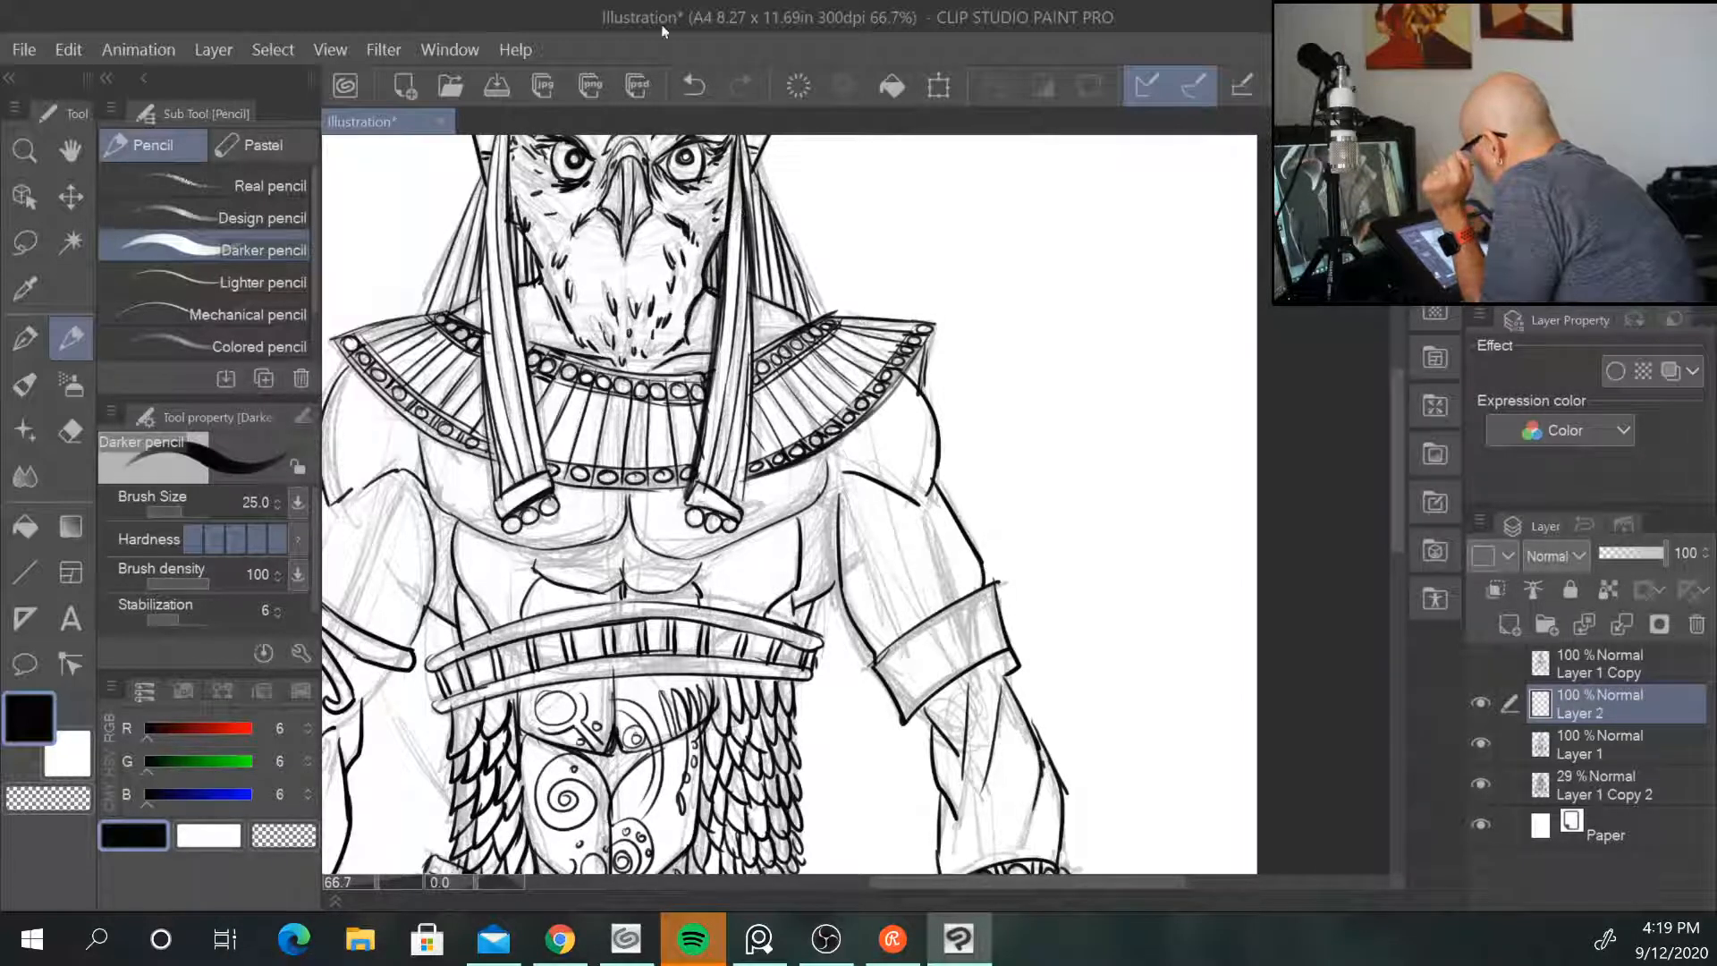
Step: Thicken the left side of the neck and both edges of the left headdress strip down over the collar
left_click_drag(513, 215, 566, 324)
left_click_drag(507, 220, 563, 492)
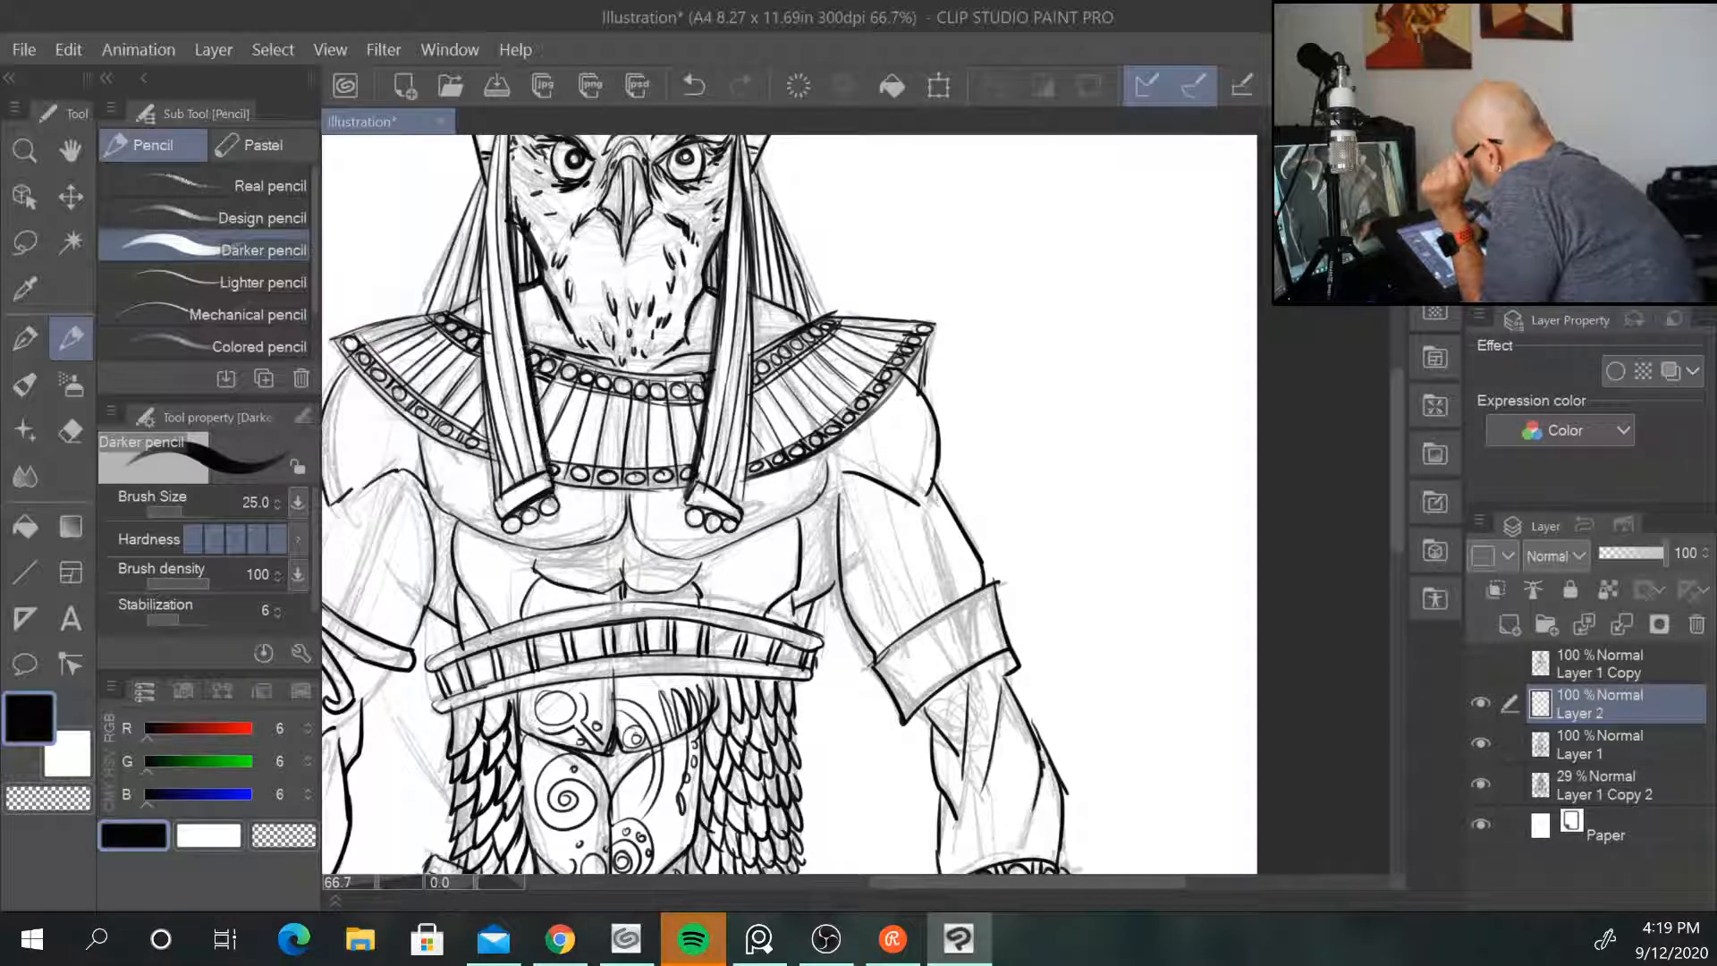
mouse_move(492, 176)
left_mouse_down()
mouse_move(479, 389)
mouse_move(497, 499)
left_mouse_up()
Step: Set the brush size to 17 and thicken the collar's upper and lower edges at the centre and left side
scroll(490, 475, "down", 2)
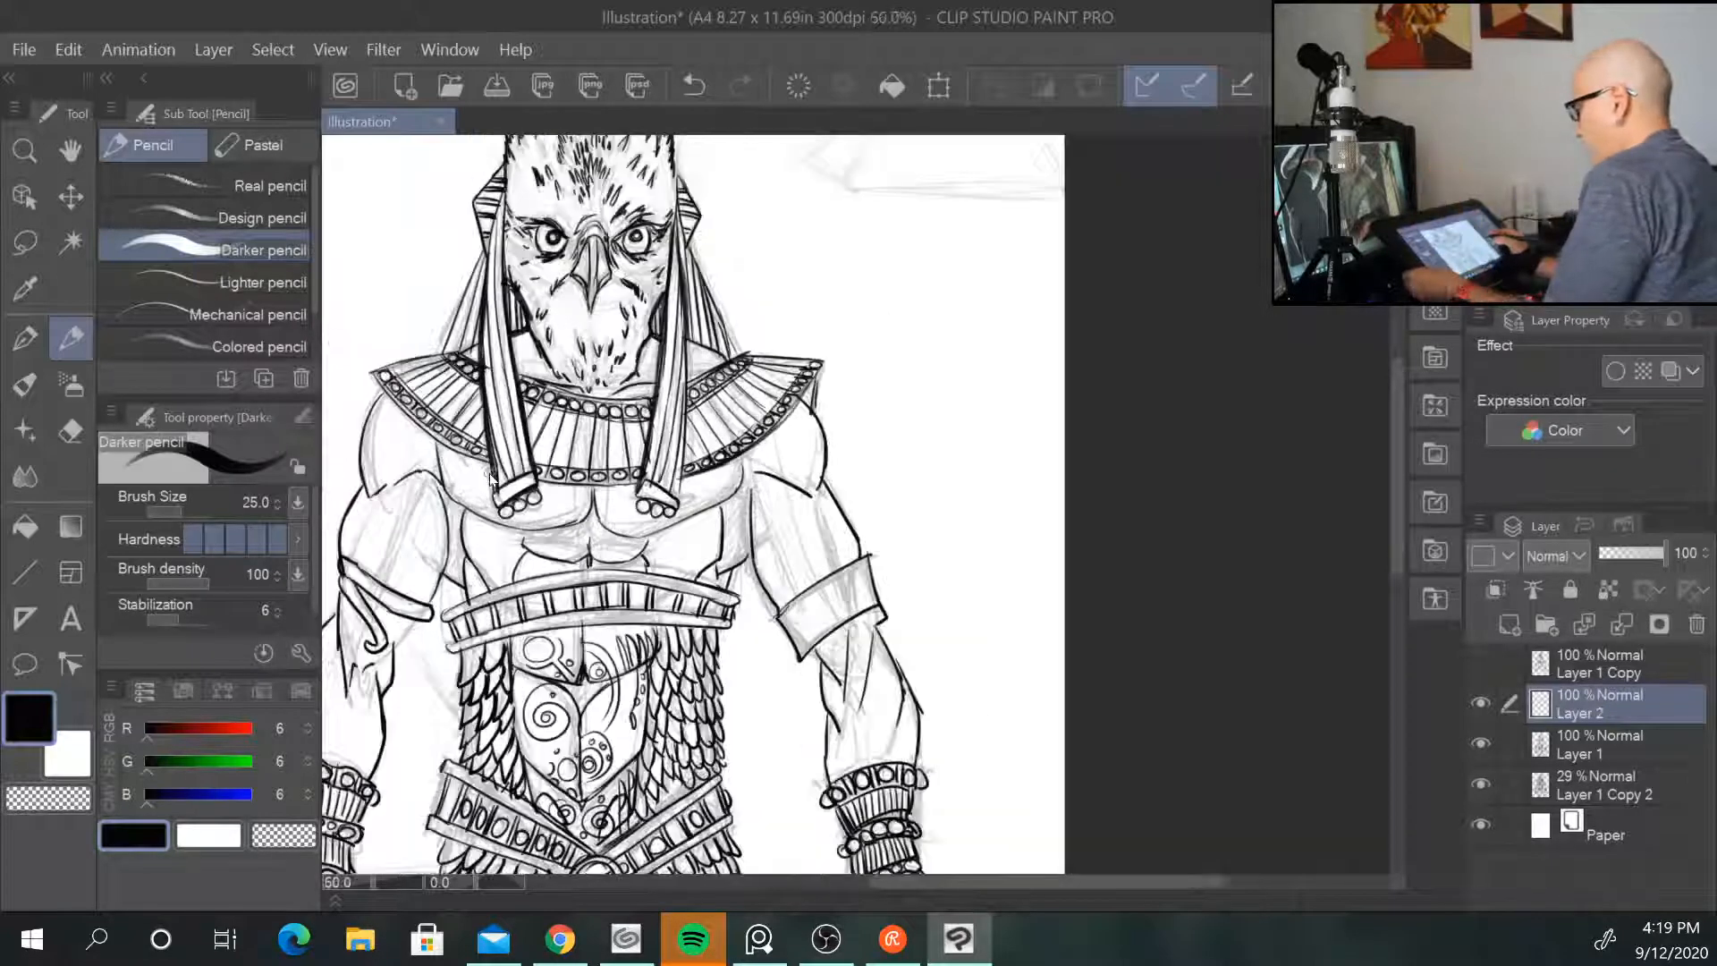
scroll(487, 472, "up", 3)
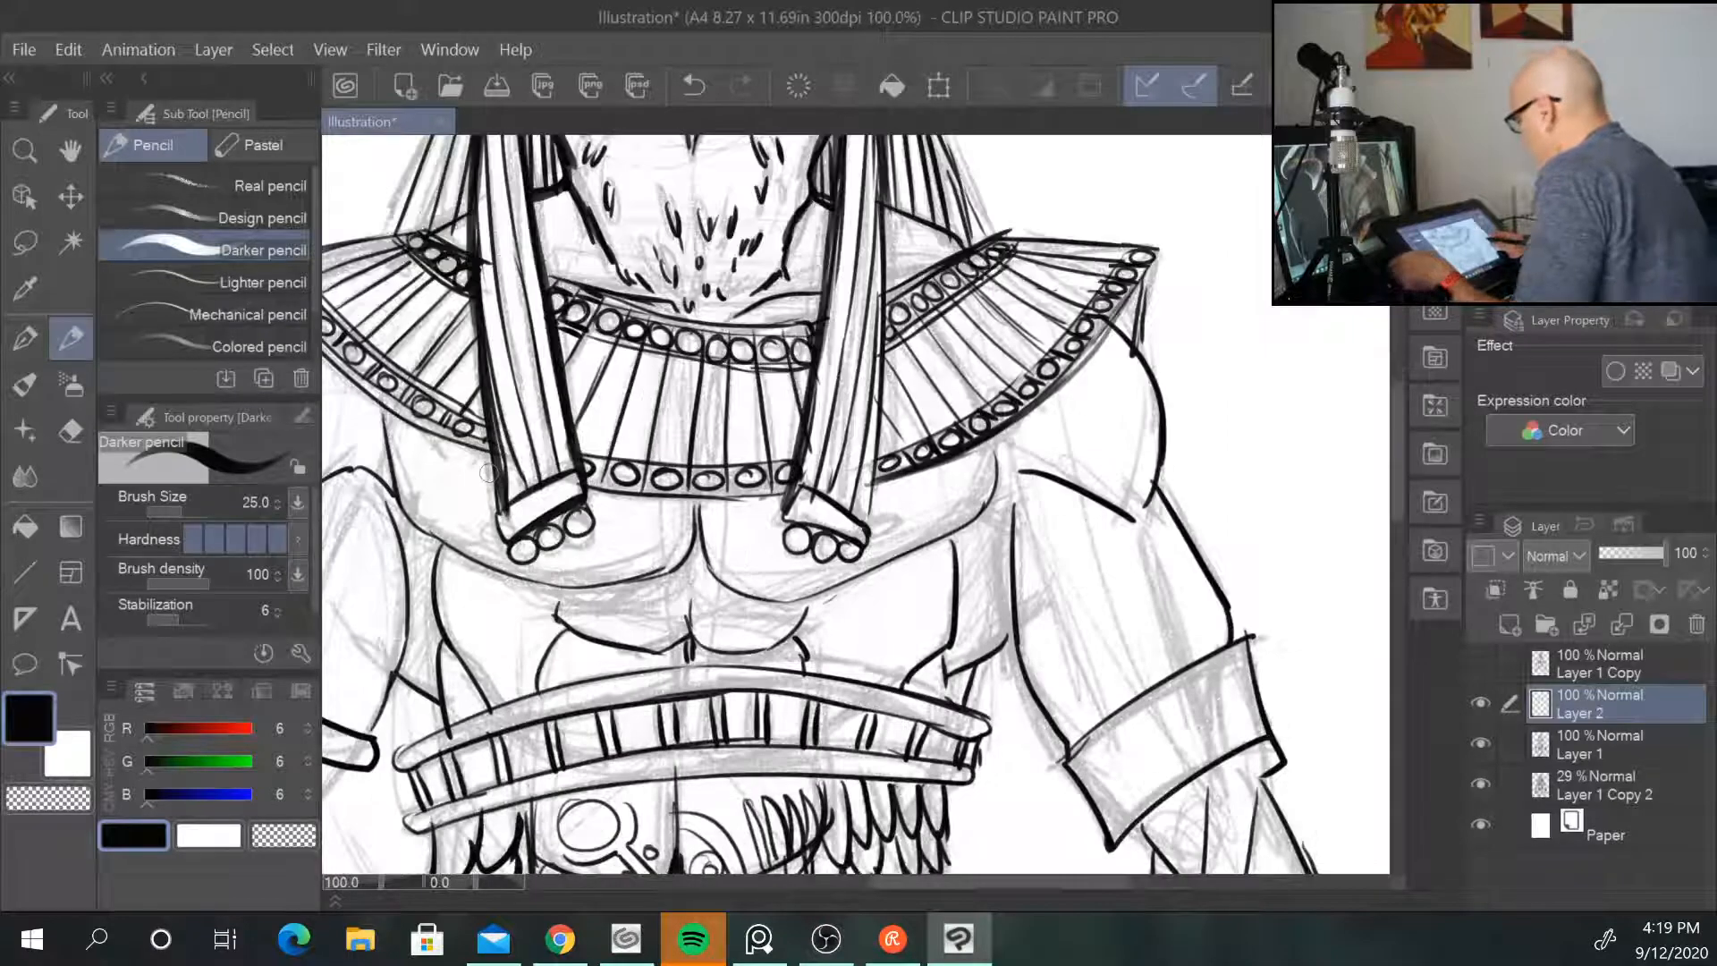
key("bracketleft")
key("bracketleft")
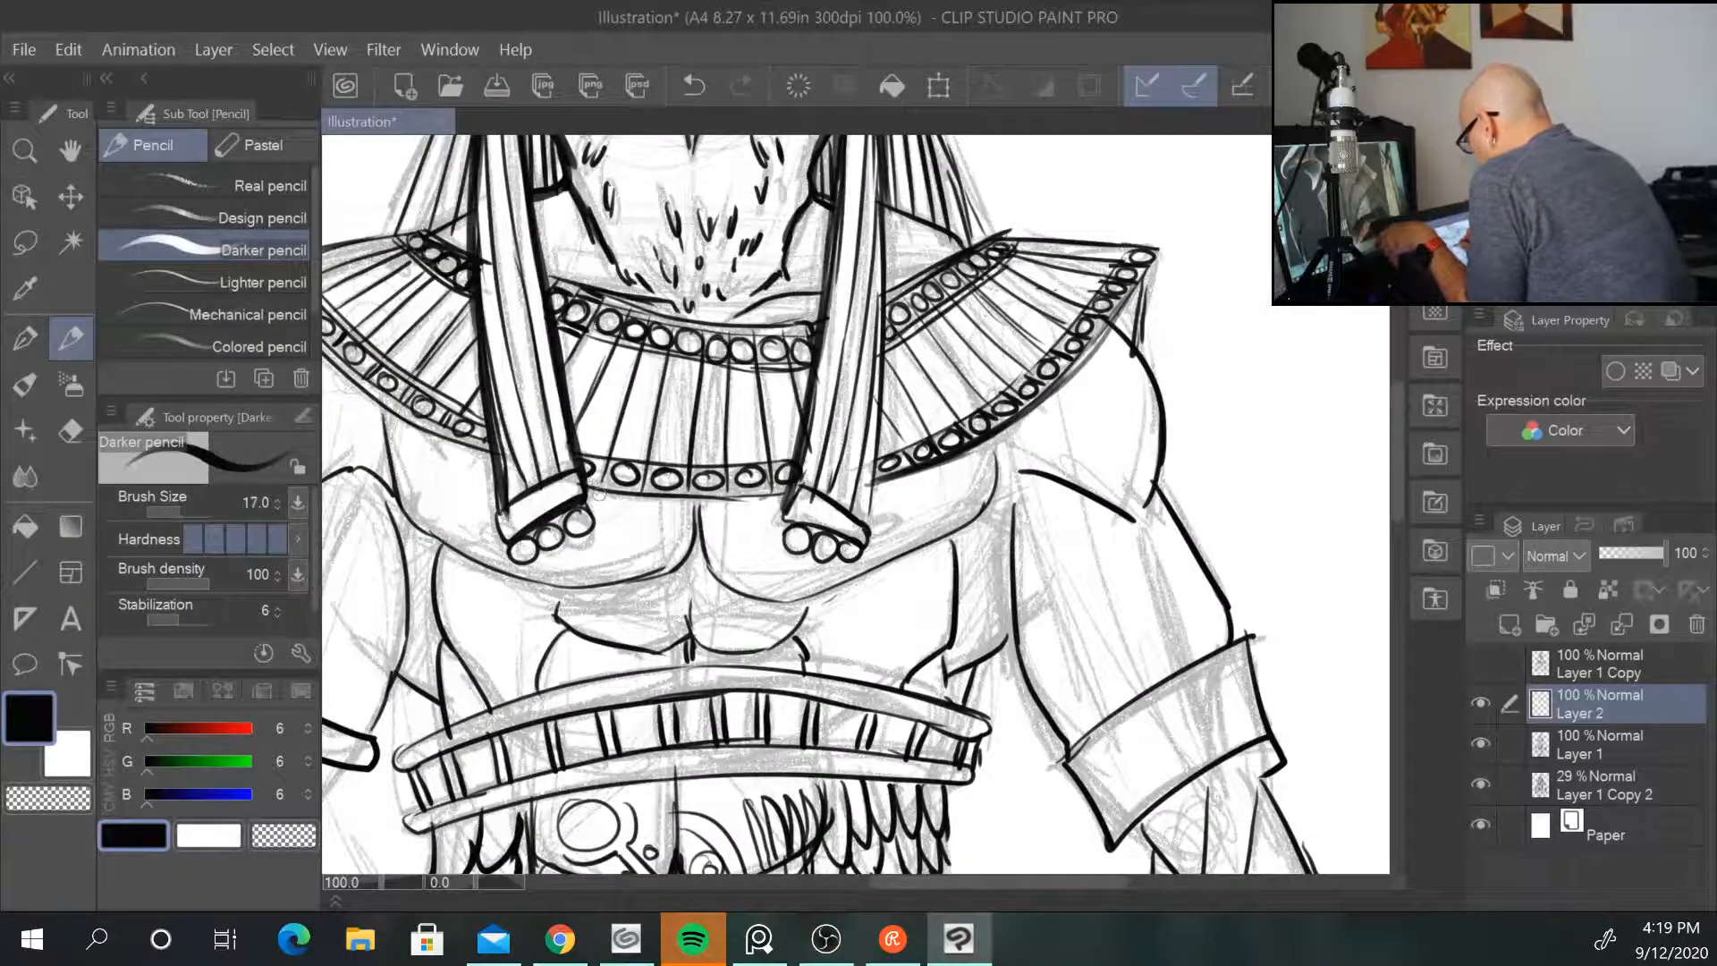
left_click_drag(585, 497, 798, 494)
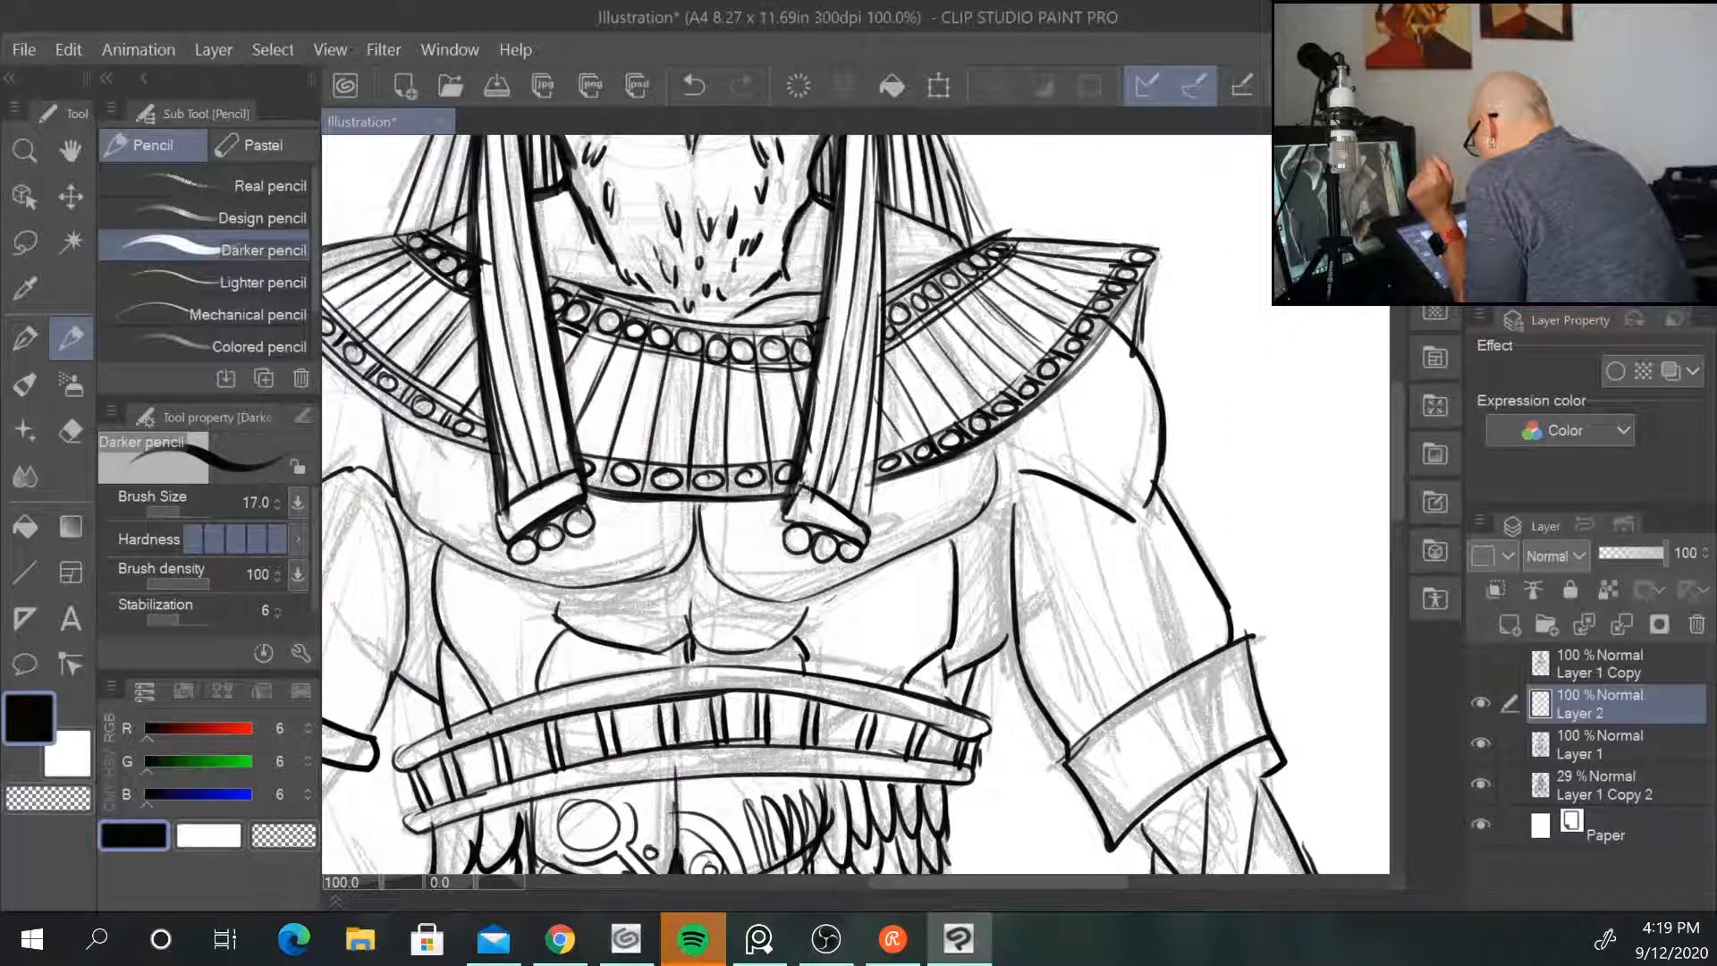
mouse_move(557, 284)
left_mouse_down()
mouse_move(756, 324)
mouse_move(838, 320)
left_mouse_up()
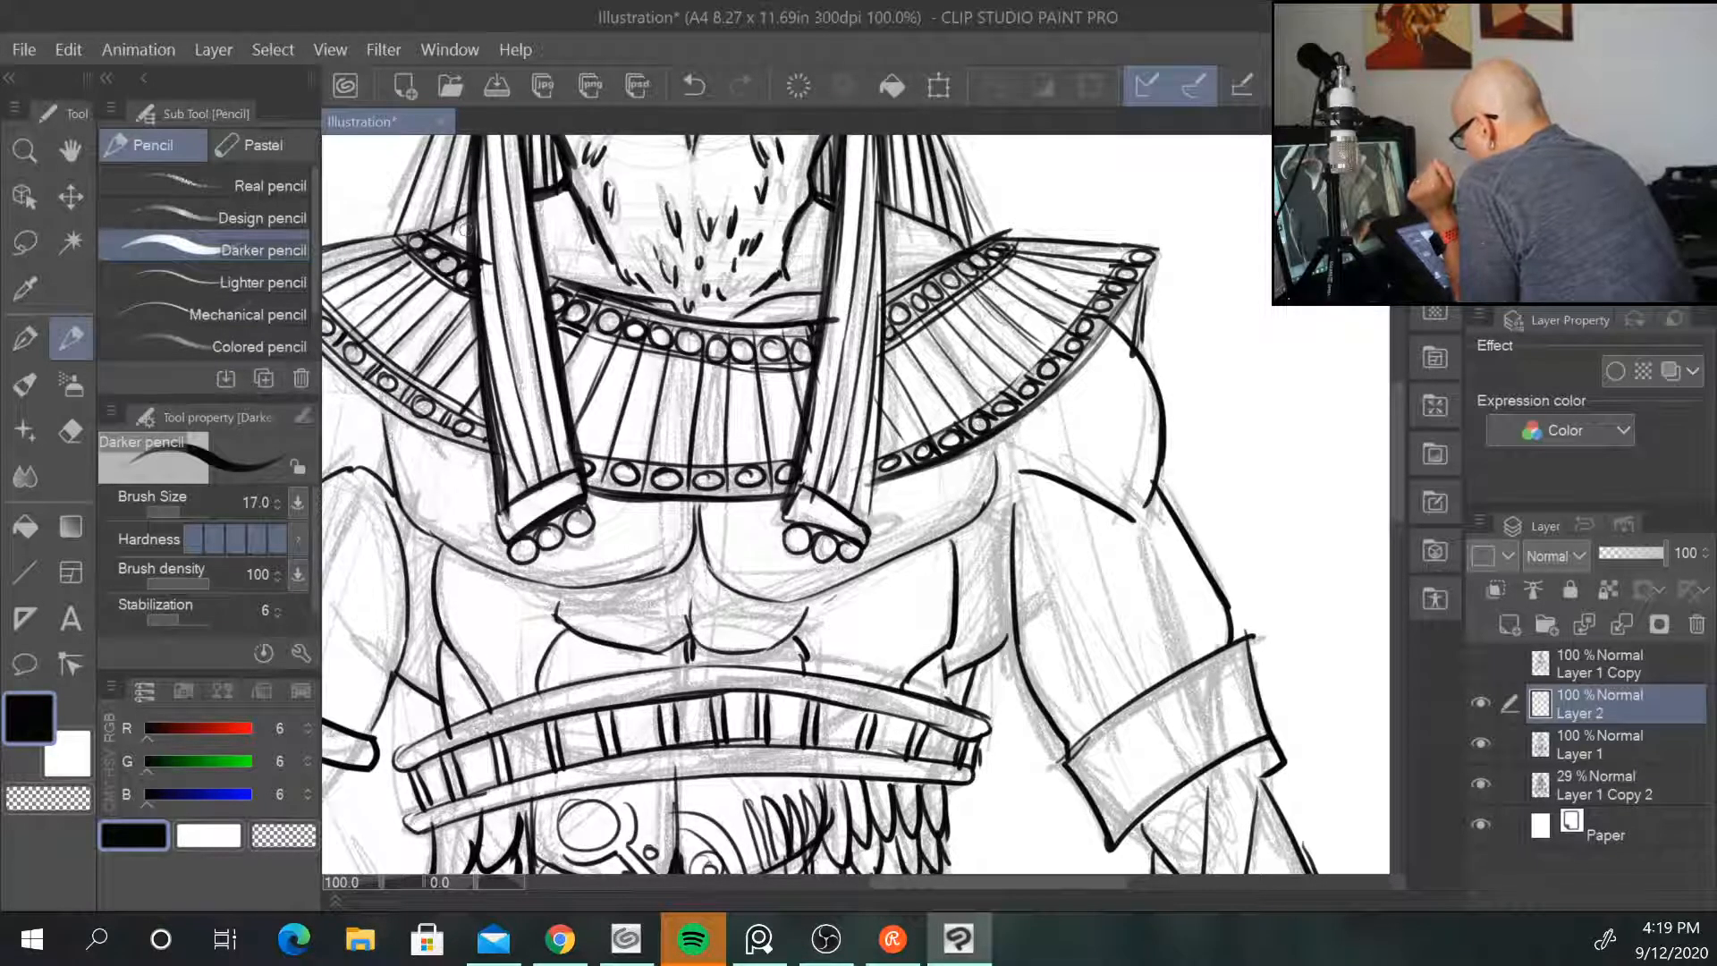
left_click_drag(470, 213, 424, 234)
left_click_drag(346, 381, 494, 453)
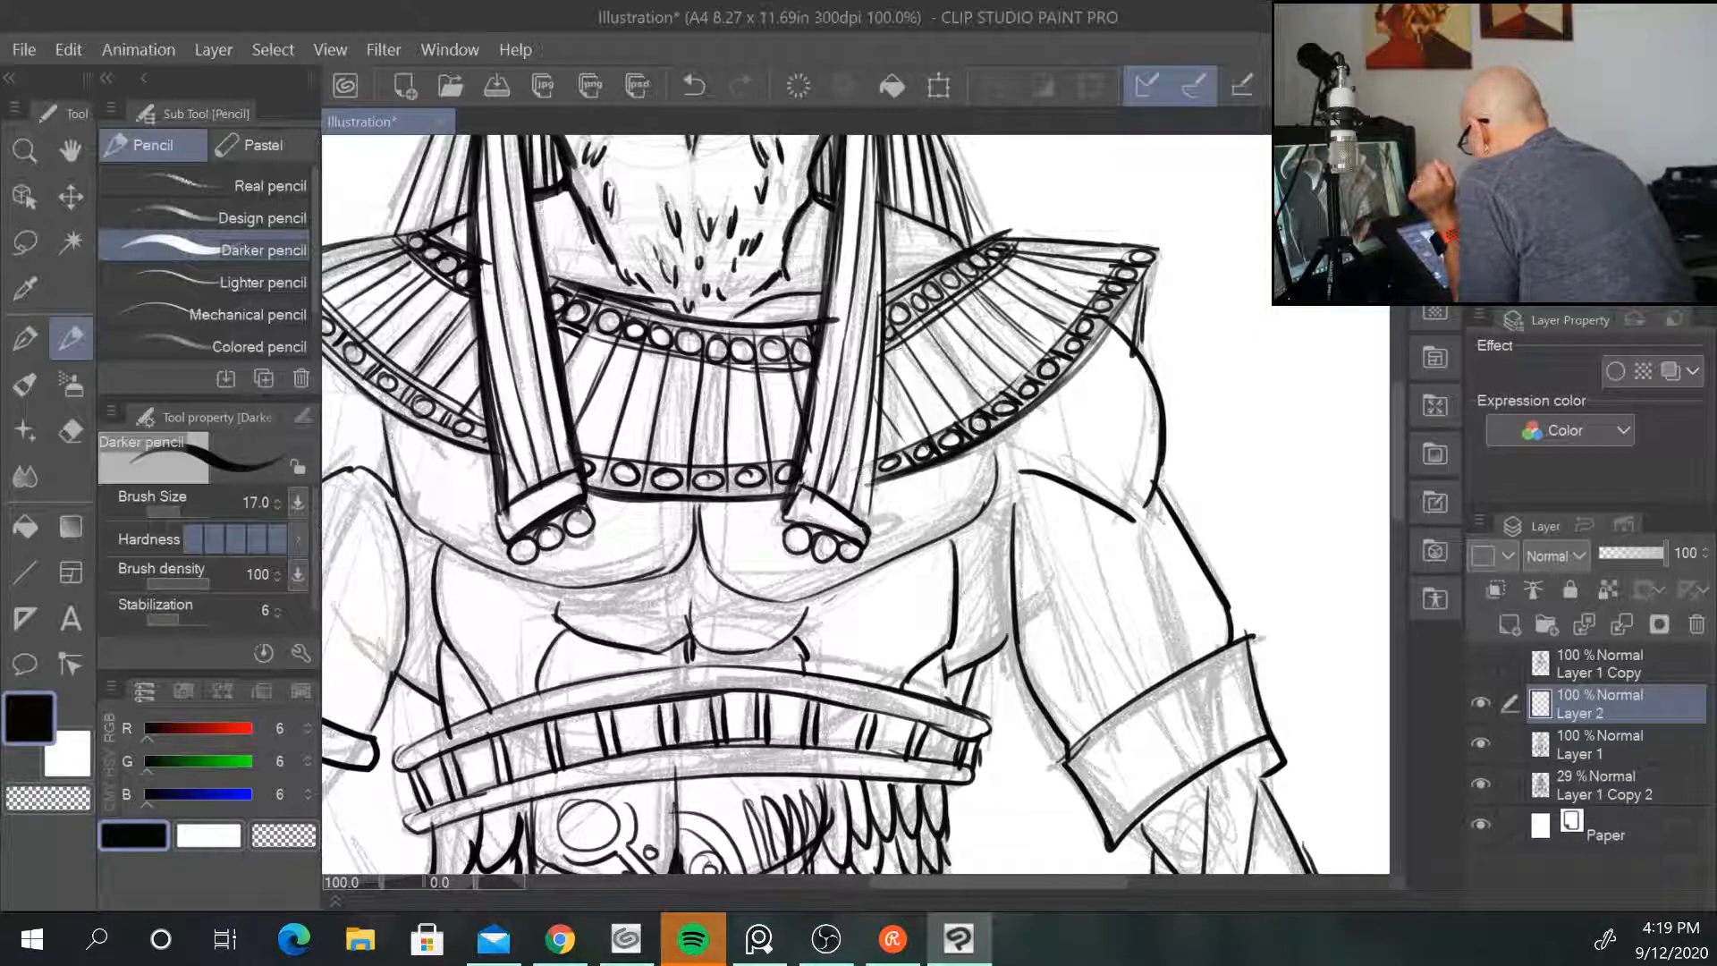
Step: Thicken the right headdress strip's outer edge and the headdress outlines on both sides of the bird's face
left_click_drag(887, 275, 873, 515)
mouse_move(881, 447)
left_mouse_down()
mouse_move(869, 536)
mouse_move(787, 547)
mouse_move(854, 561)
left_mouse_up()
mouse_move(514, 544)
left_mouse_down()
mouse_move(569, 554)
mouse_move(589, 542)
mouse_move(587, 501)
mouse_move(1017, 619)
left_mouse_up()
mouse_move(691, 438)
left_mouse_down()
mouse_move(770, 512)
mouse_move(892, 572)
left_mouse_up()
mouse_move(843, 350)
left_mouse_down()
mouse_move(881, 374)
mouse_move(835, 350)
mouse_move(852, 341)
left_mouse_up()
left_click_drag(964, 438, 702, 717)
mouse_move(667, 295)
left_mouse_down()
mouse_move(667, 492)
mouse_move(672, 465)
left_mouse_up()
mouse_move(1011, 259)
left_mouse_down()
mouse_move(1023, 387)
mouse_move(996, 427)
mouse_move(1014, 387)
left_mouse_up()
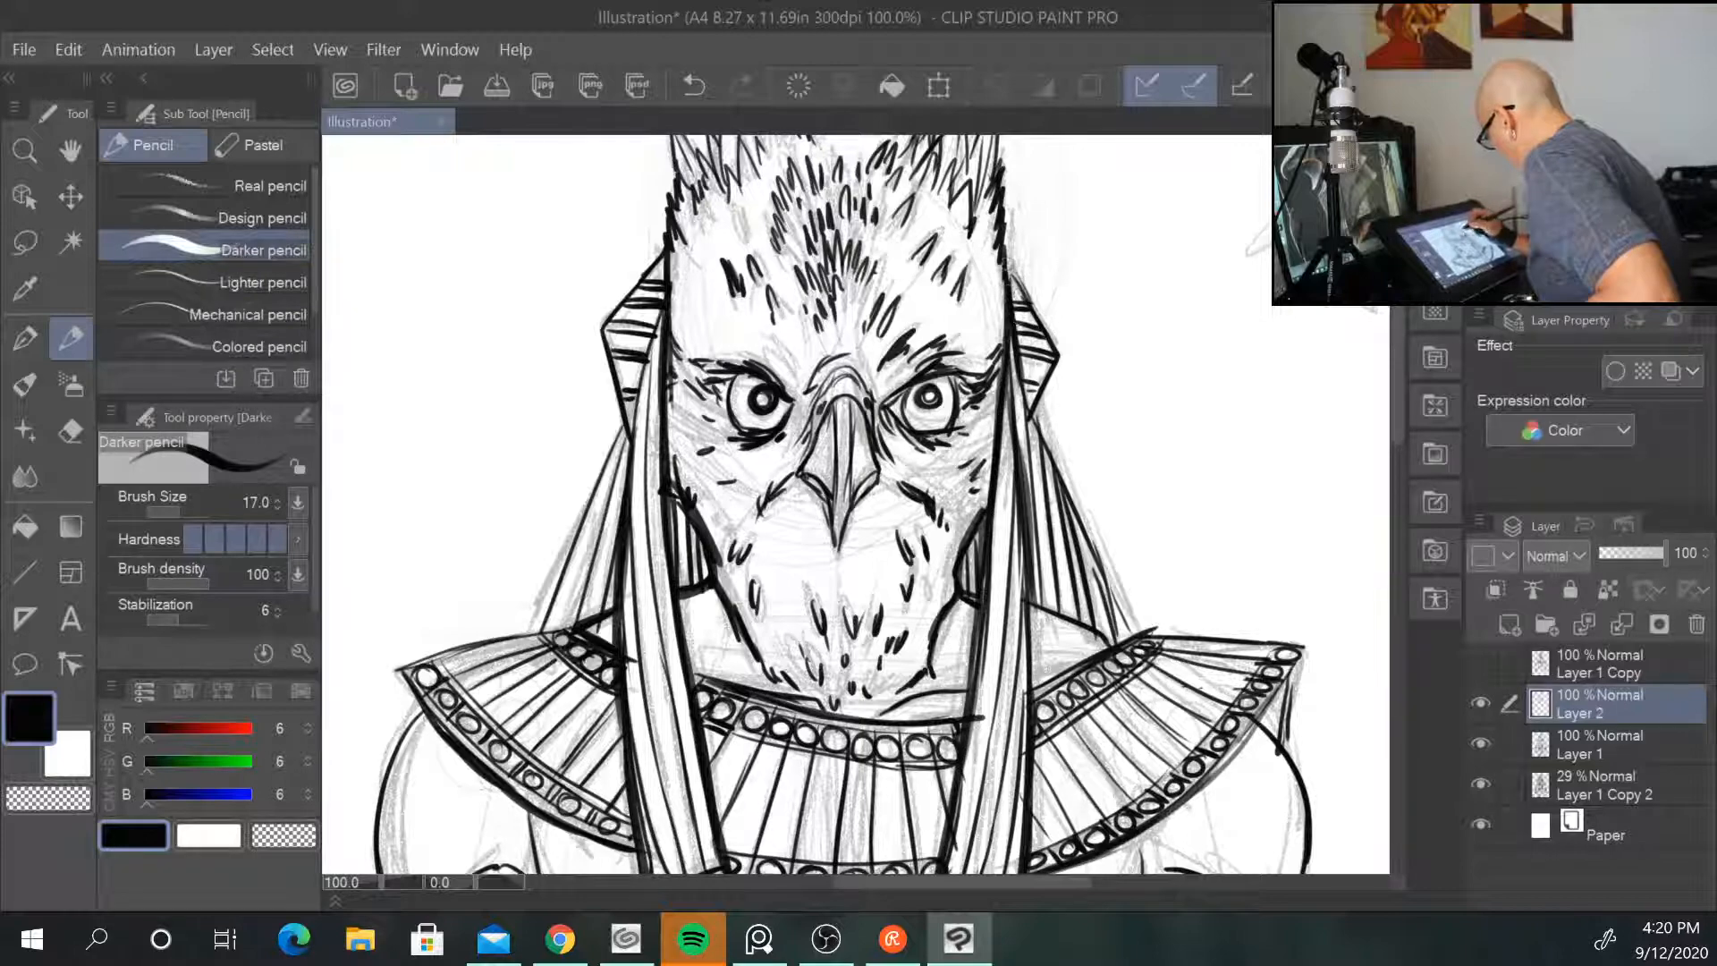
left_click_drag(1004, 260, 1022, 290)
Step: Thicken the upper and lower edges of the curved armour band beneath the chest
left_click_drag(1150, 791, 1137, 231)
mouse_move(1124, 735)
left_mouse_down()
mouse_move(1130, 701)
mouse_move(1155, 691)
left_mouse_up()
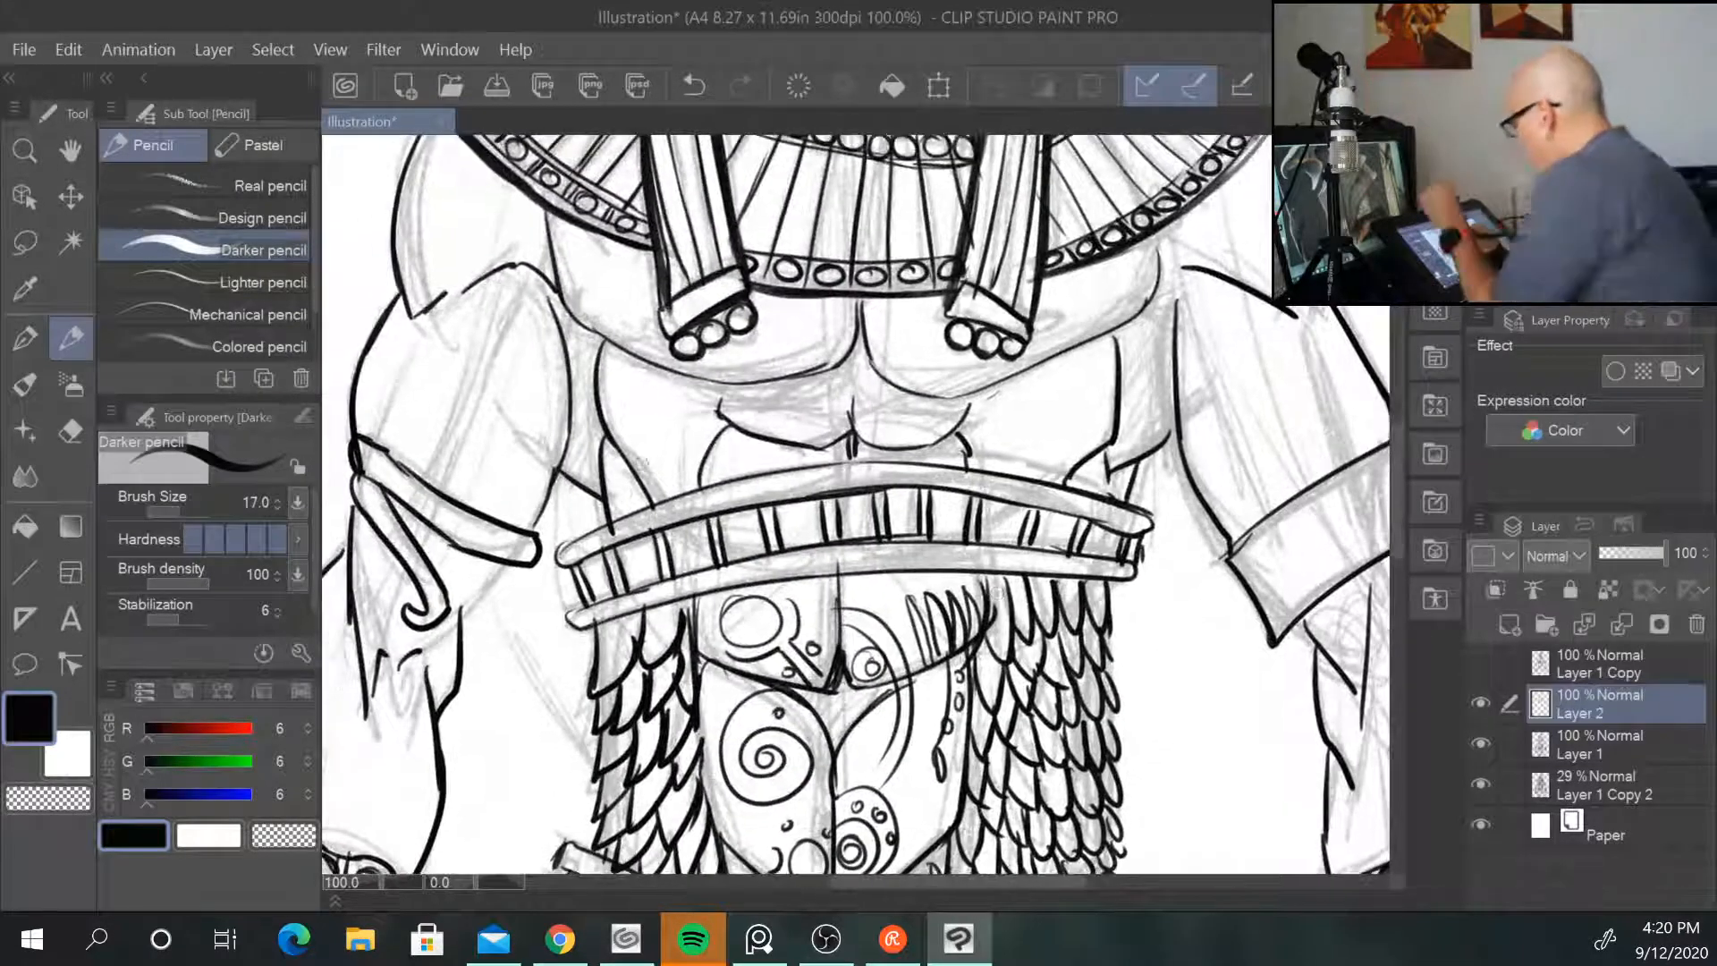
mouse_move(562, 555)
left_mouse_down()
mouse_move(727, 472)
mouse_move(827, 456)
mouse_move(1115, 499)
left_mouse_up()
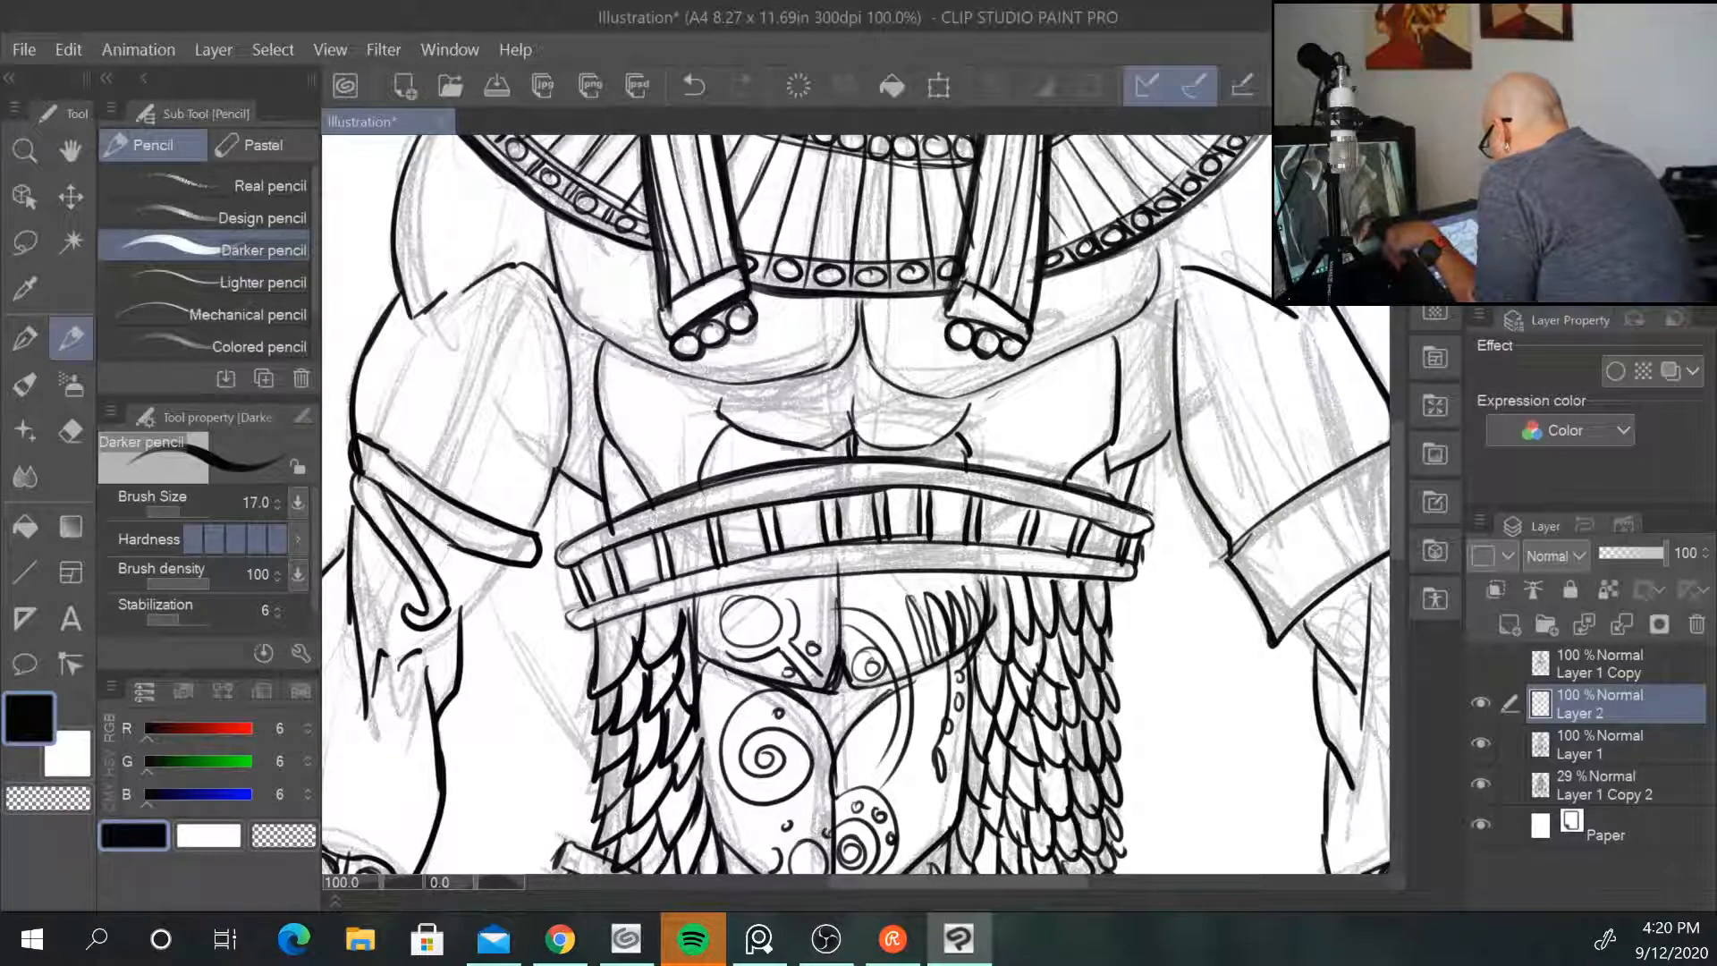
left_click_drag(595, 623, 624, 615)
left_click_drag(717, 593, 1132, 579)
Step: Thicken the upper and lower edges of the crossed waist belt and the outline of its round buckle
left_click_drag(1222, 814, 1207, 421)
left_click_drag(552, 454, 818, 586)
mouse_move(724, 545)
left_mouse_down()
mouse_move(836, 621)
mouse_move(894, 632)
mouse_move(1028, 498)
left_mouse_up()
left_click_drag(1030, 541, 1044, 489)
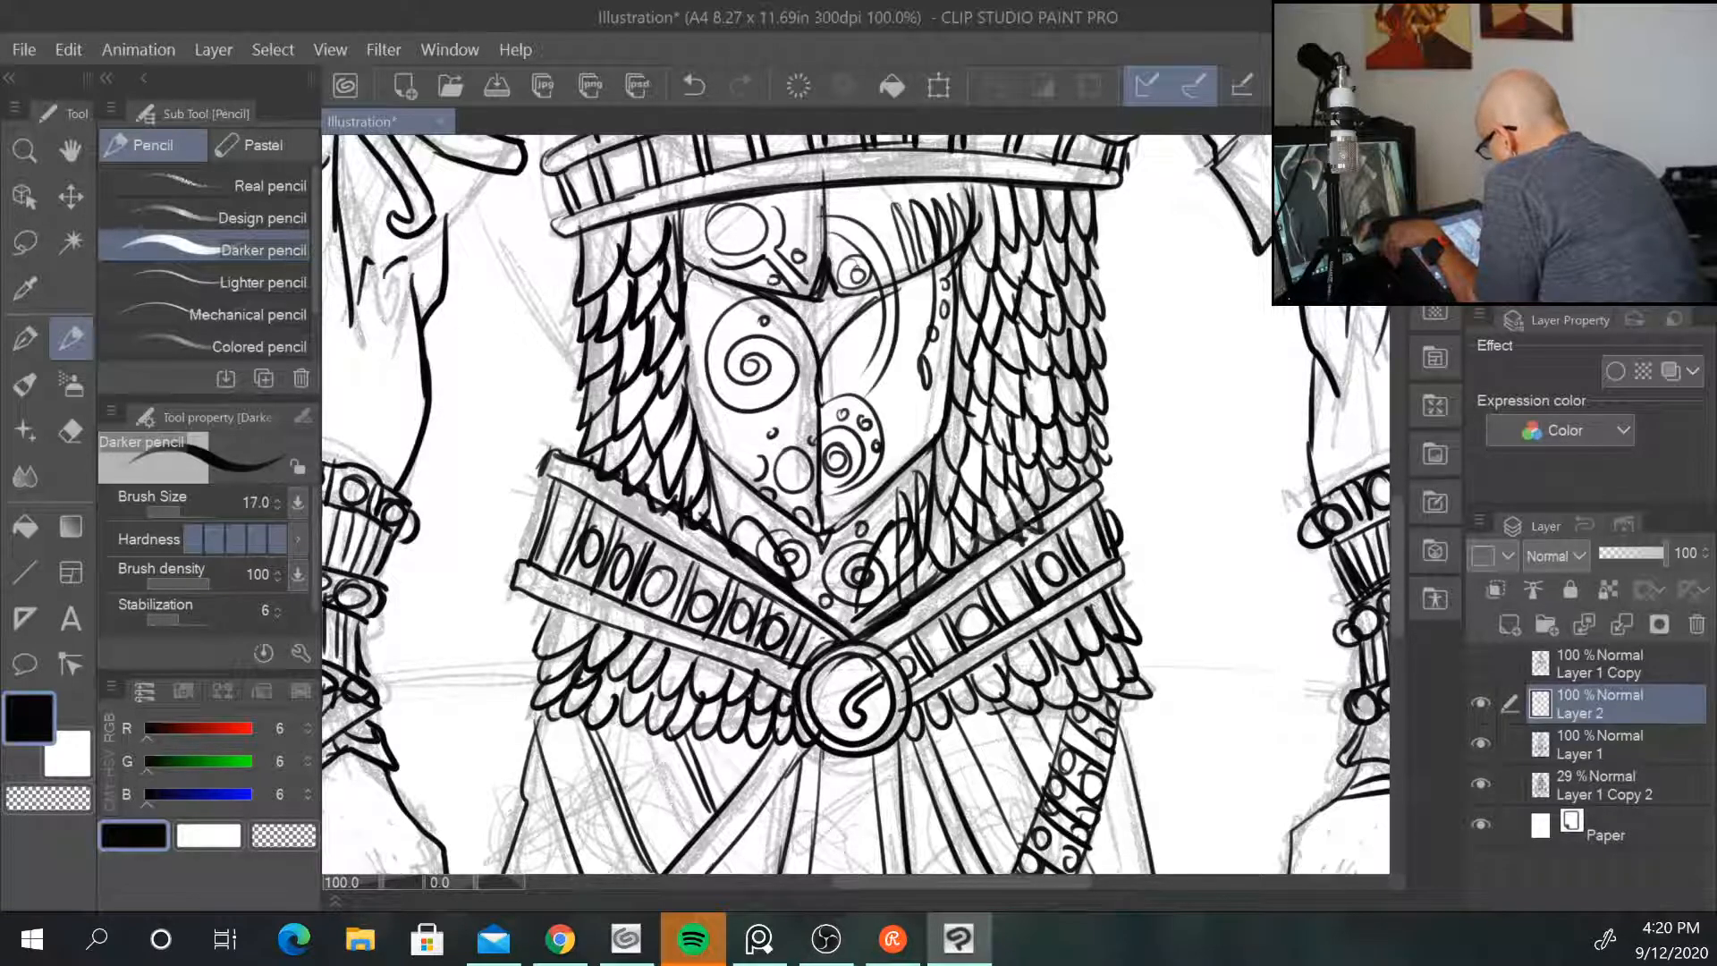
left_click_drag(995, 544, 1100, 481)
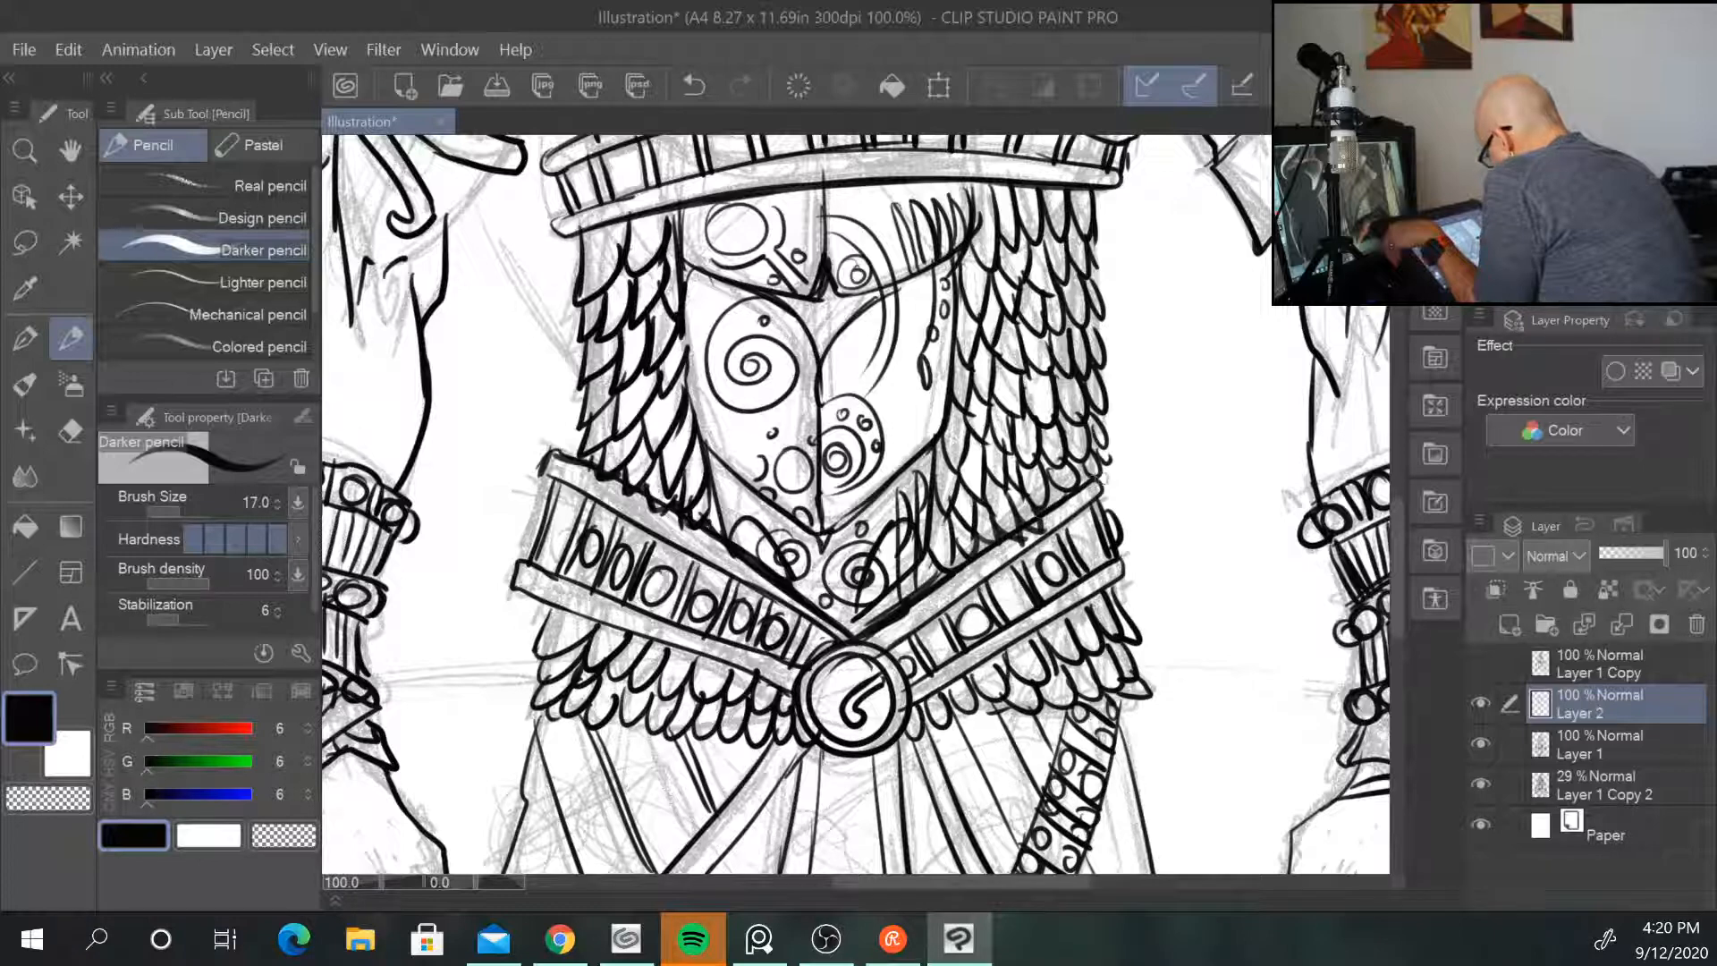
left_click_drag(912, 711, 1077, 600)
mouse_move(523, 590)
left_mouse_down()
mouse_move(792, 680)
mouse_move(824, 704)
mouse_move(798, 690)
mouse_move(847, 760)
left_mouse_up()
mouse_move(835, 664)
left_mouse_down()
mouse_move(894, 650)
mouse_move(910, 742)
mouse_move(903, 726)
left_mouse_up()
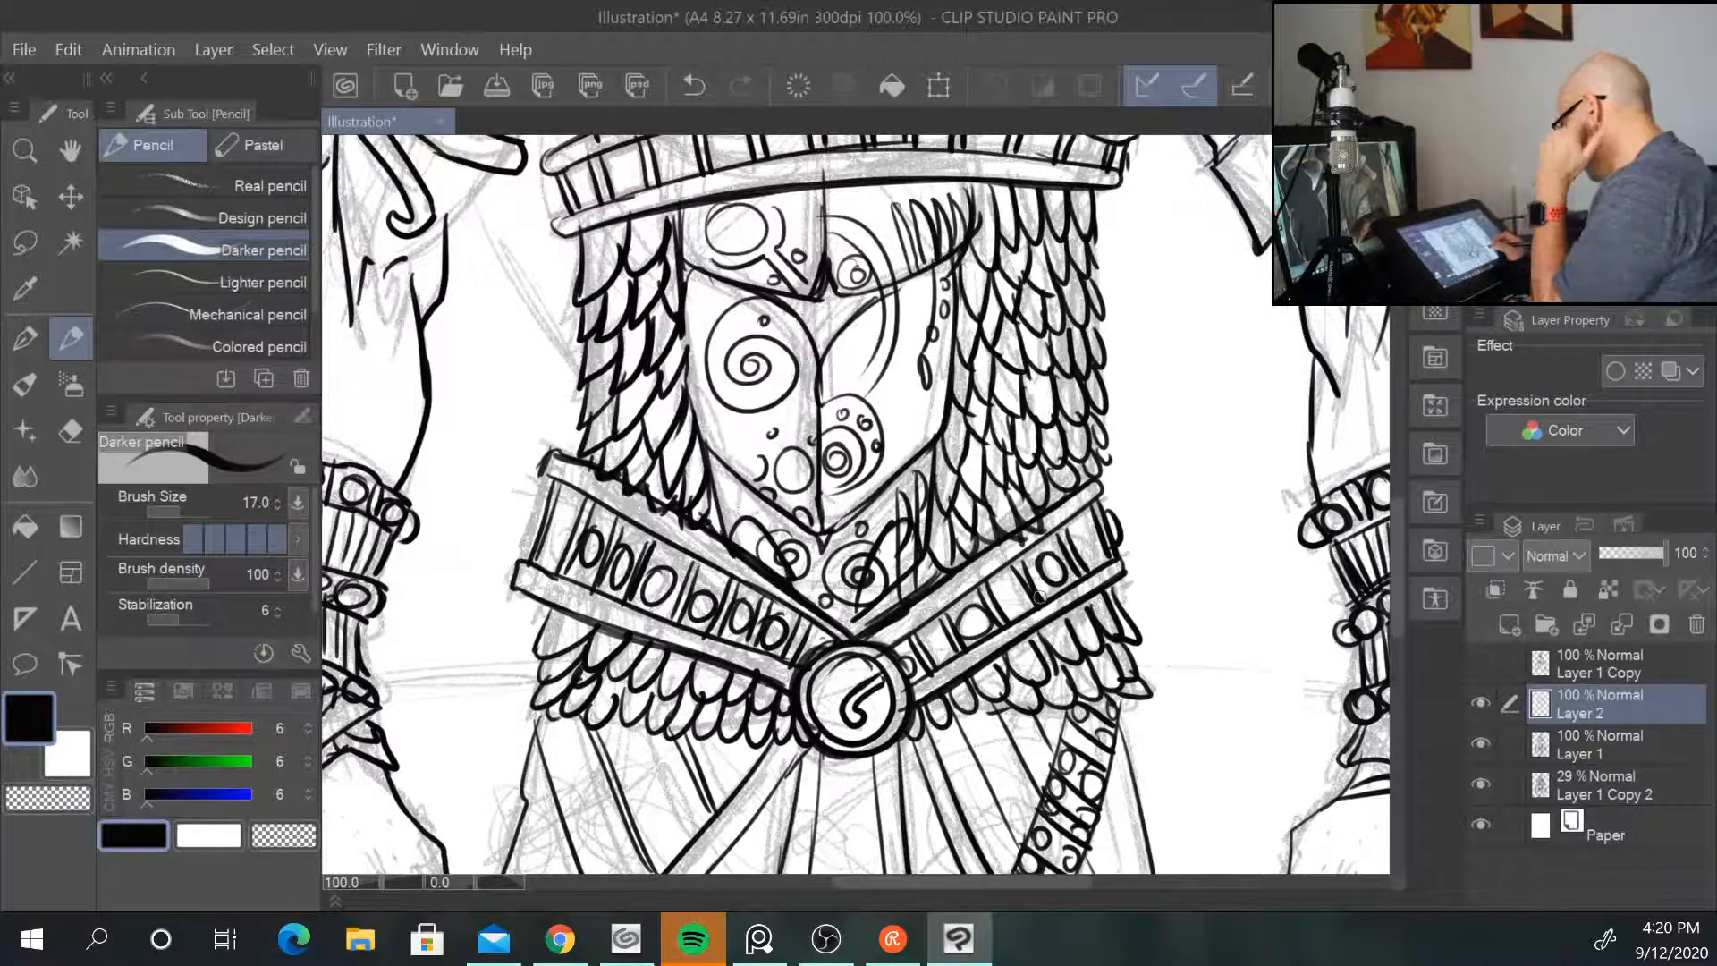
Step: Thicken the outlines of the left, centre and right sashes hanging from the belt buckle
left_click_drag(1037, 715, 1071, 360)
mouse_move(781, 415)
left_mouse_down()
mouse_move(661, 548)
mouse_move(651, 598)
mouse_move(673, 666)
mouse_move(776, 644)
left_mouse_up()
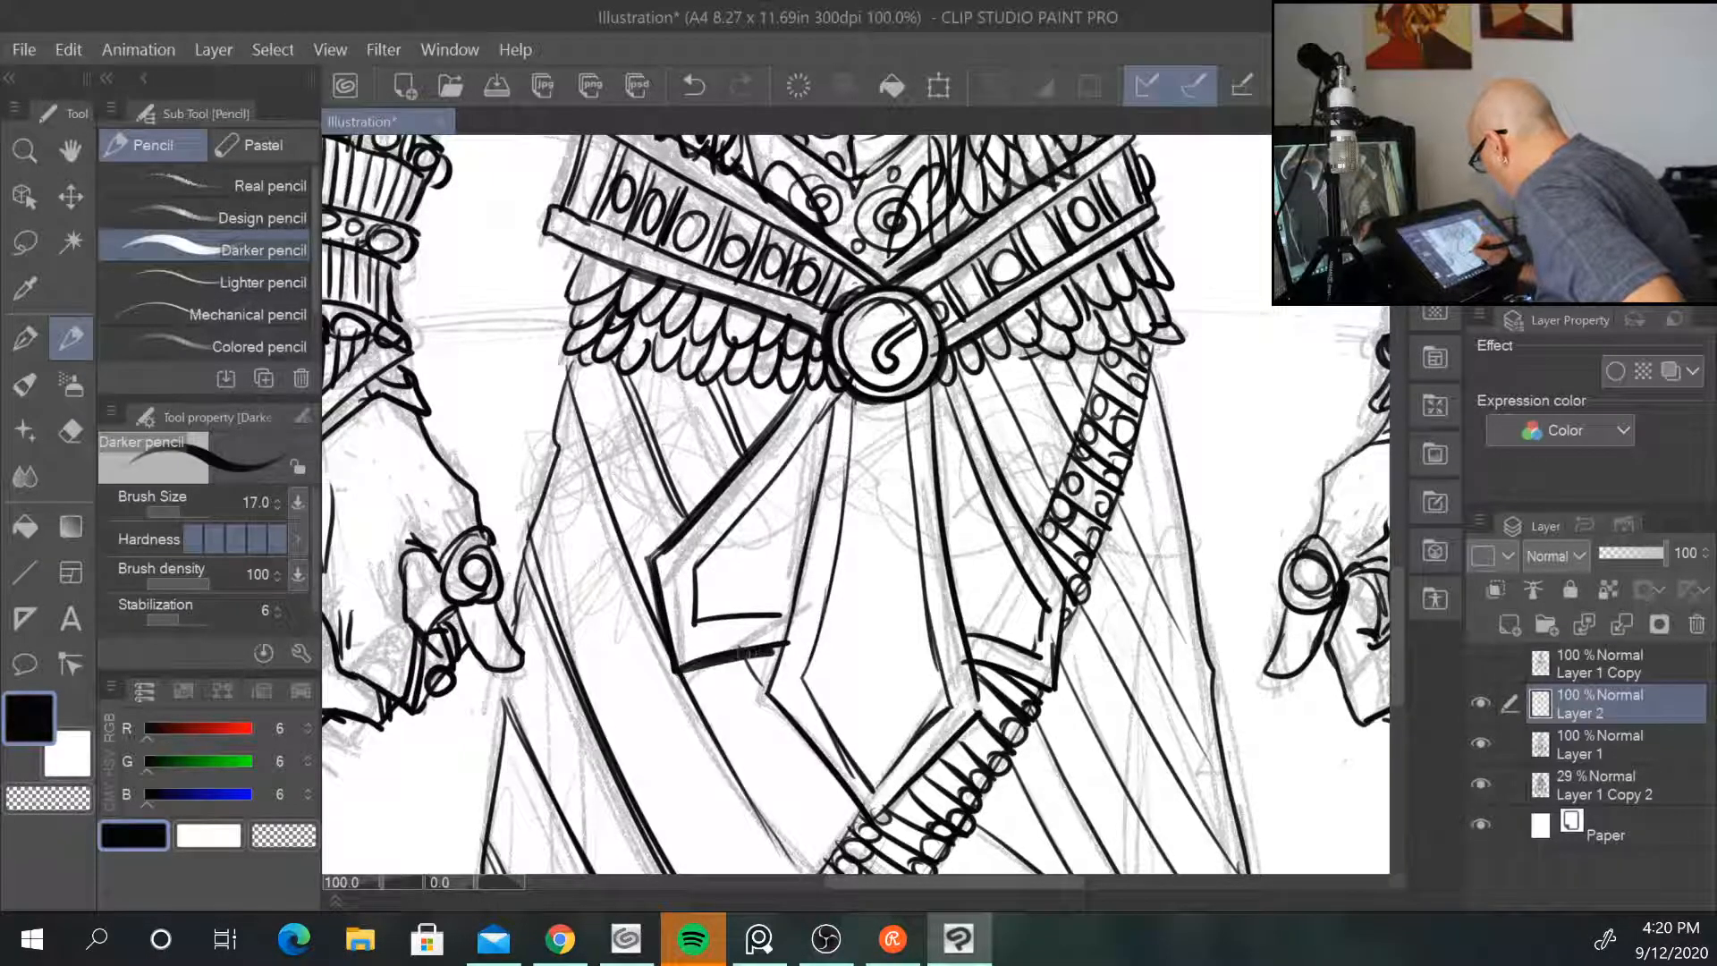
left_click_drag(830, 411, 803, 577)
left_click_drag(810, 519, 788, 624)
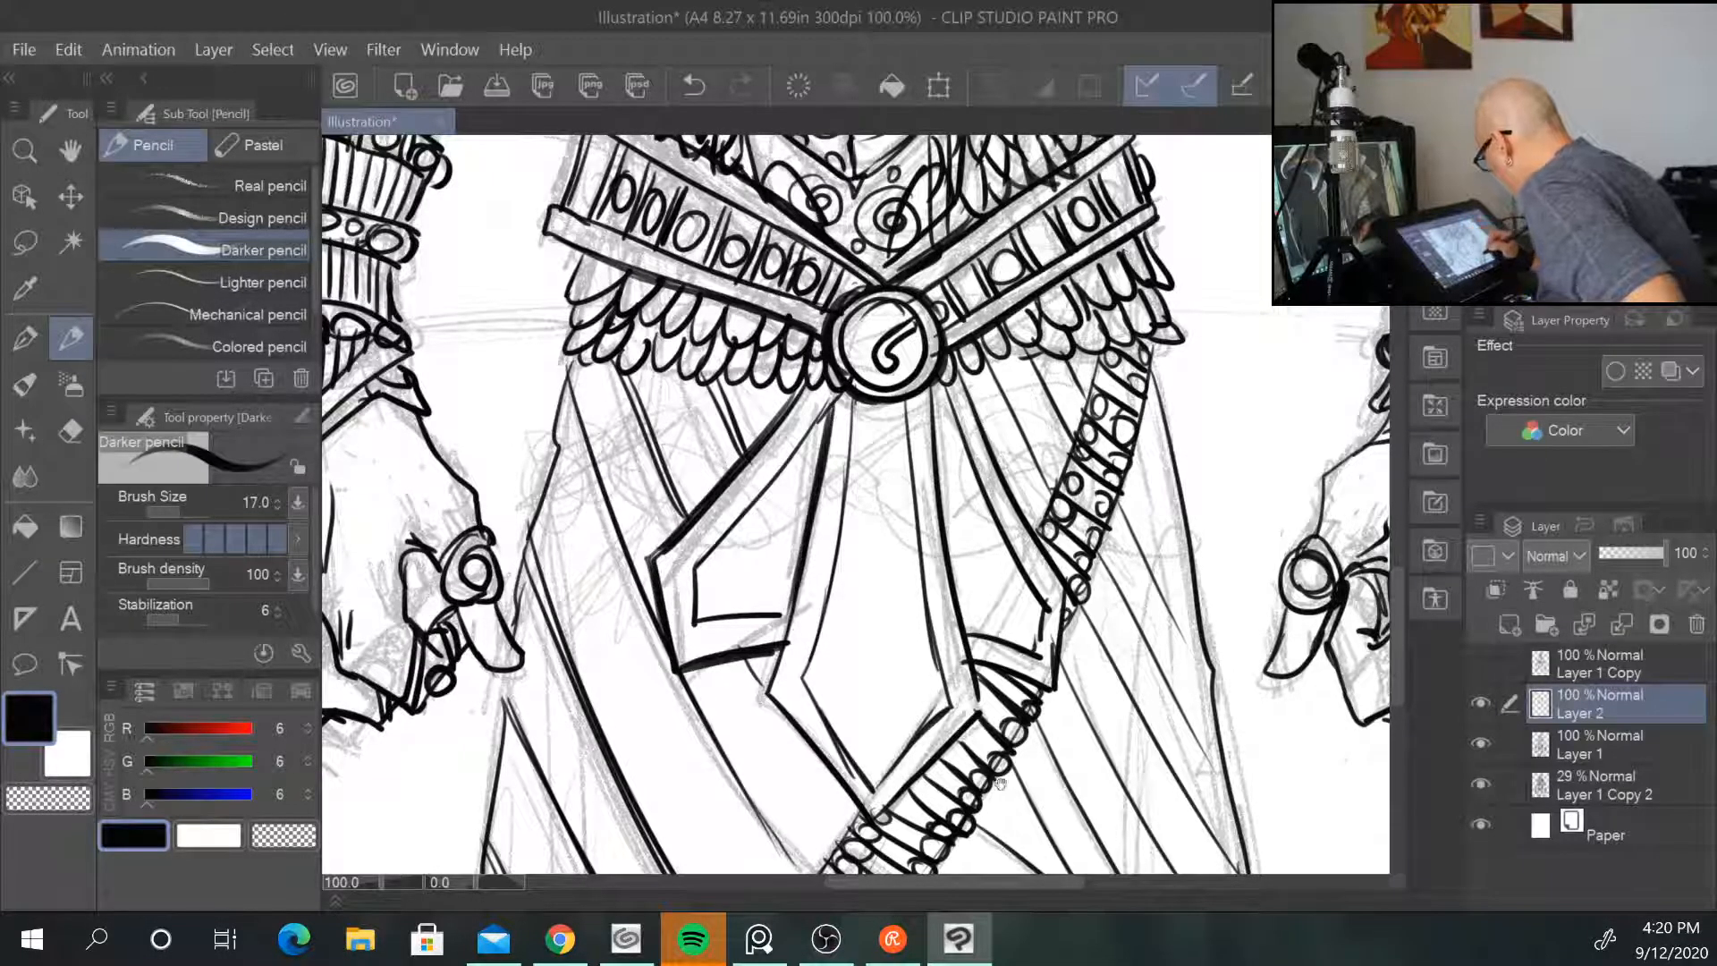
left_click_drag(980, 777, 923, 650)
left_click_drag(711, 568, 808, 696)
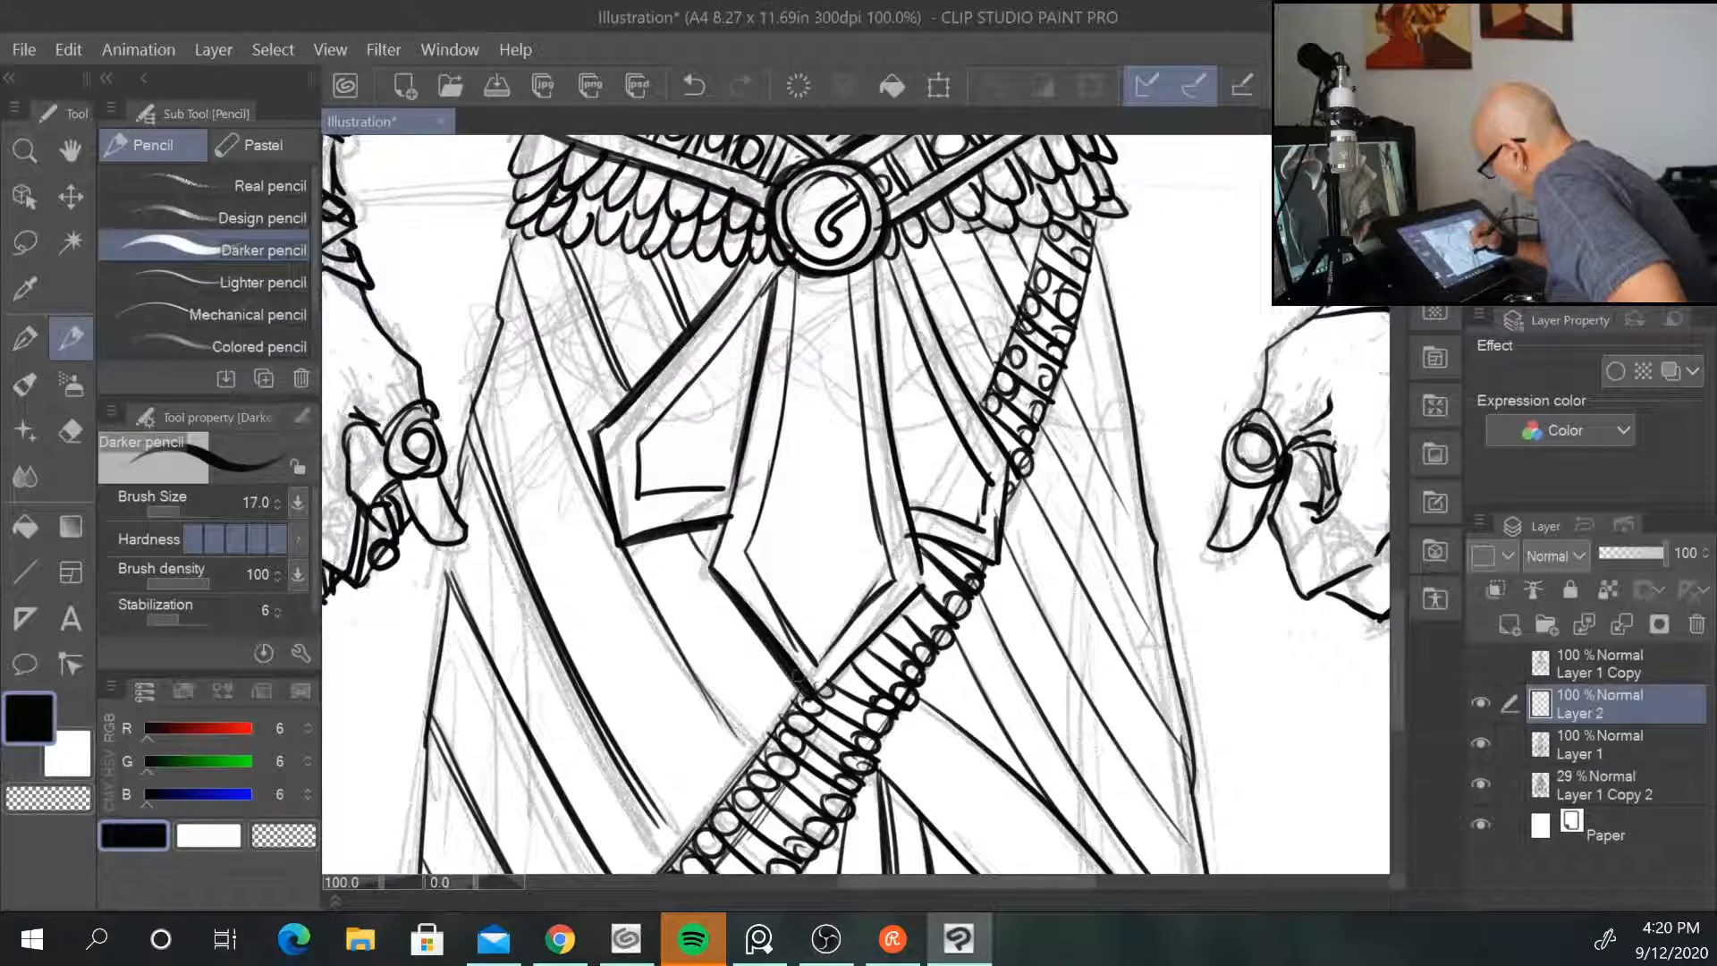
mouse_move(923, 590)
left_mouse_down()
mouse_move(814, 700)
mouse_move(899, 615)
left_mouse_up()
left_click_drag(881, 268, 905, 494)
left_click_drag(881, 349, 912, 523)
left_click_drag(899, 238, 984, 422)
mouse_move(912, 270)
left_mouse_down()
mouse_move(1006, 461)
mouse_move(992, 557)
left_mouse_up()
Step: Thicken the edges of the diagonal beaded band and the main skirt folds beside and beneath it
left_click_drag(1092, 631, 1023, 523)
mouse_move(1024, 147)
left_mouse_down()
mouse_move(919, 473)
mouse_move(771, 708)
mouse_move(908, 451)
mouse_move(721, 681)
left_mouse_up()
left_click_drag(836, 333, 576, 675)
left_click_drag(925, 402, 1069, 535)
left_click_drag(977, 338, 1093, 447)
mouse_move(950, 427)
left_mouse_down()
mouse_move(970, 461)
mouse_move(996, 679)
left_mouse_up()
left_click_drag(1028, 512, 1068, 684)
left_click_drag(1042, 578, 1068, 685)
left_click_drag(1125, 604, 1155, 683)
mouse_move(930, 442)
left_mouse_down()
mouse_move(946, 652)
mouse_move(878, 683)
left_mouse_up()
left_click_drag(890, 516, 880, 684)
left_click_drag(1152, 621, 1199, 683)
Step: Thicken the outlines of the left-hand bracer and armband and the left end of the band beneath the chest
left_click_drag(1297, 455, 1271, 862)
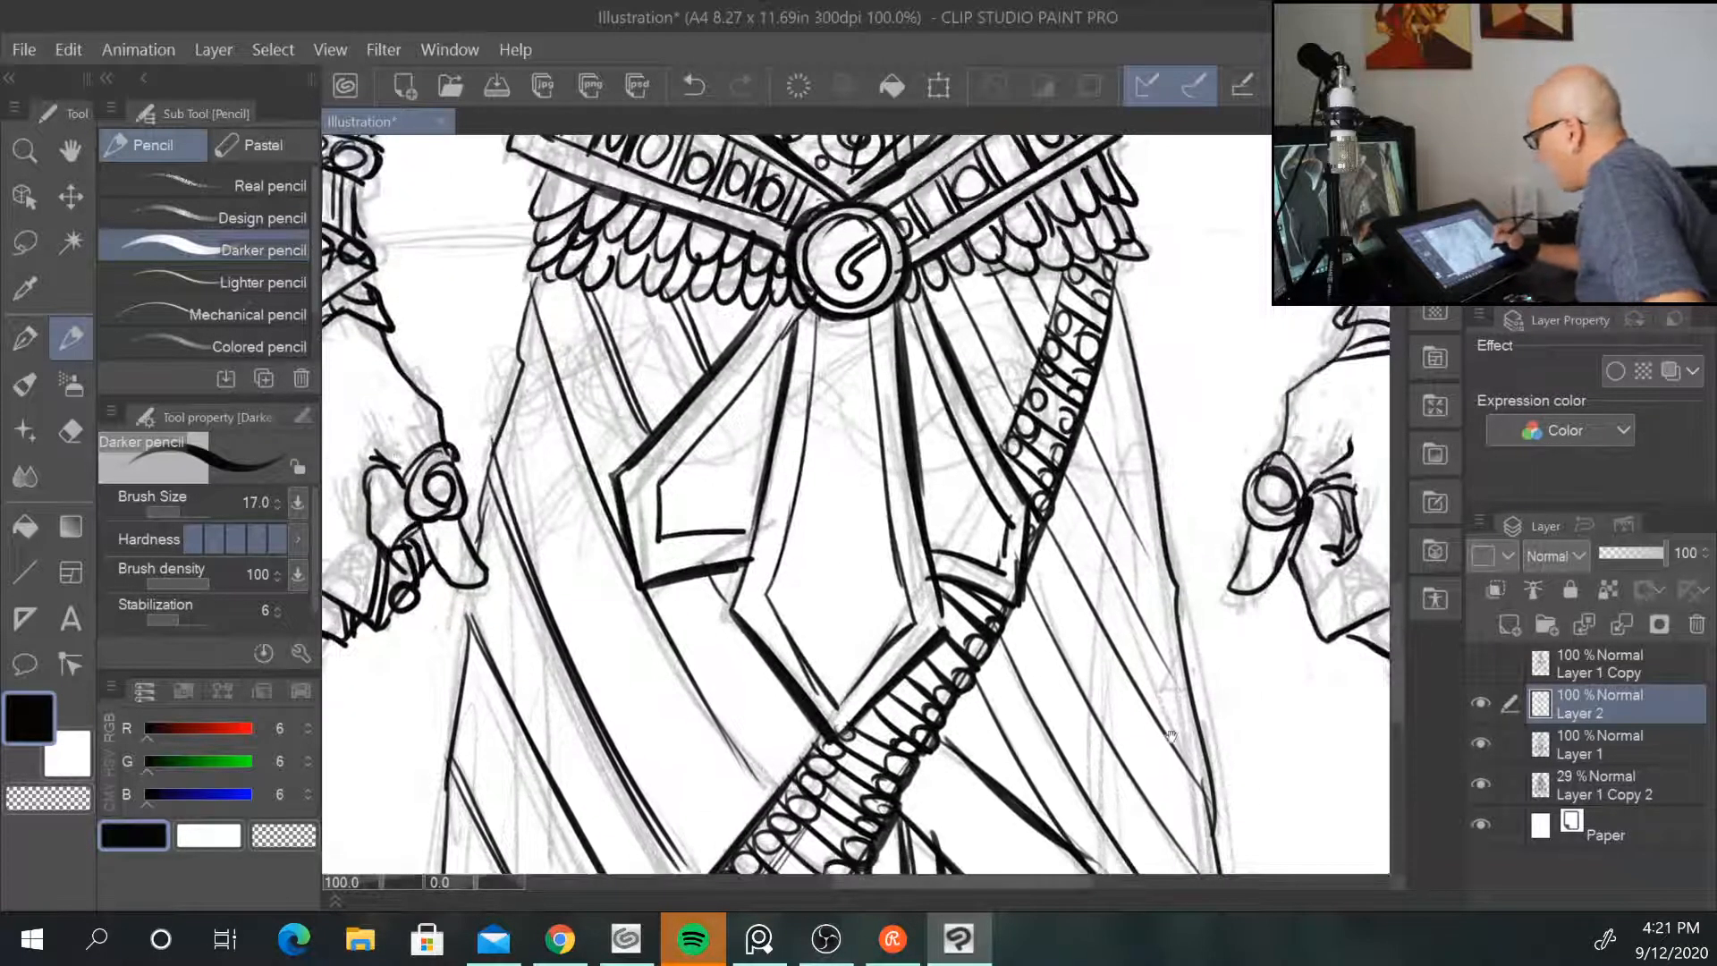
left_click_drag(845, 552, 1055, 669)
mouse_move(421, 553)
left_mouse_down()
mouse_move(552, 428)
mouse_move(809, 674)
mouse_move(868, 772)
left_mouse_up()
mouse_move(617, 514)
left_mouse_down()
mouse_move(724, 483)
mouse_move(702, 487)
mouse_move(797, 509)
mouse_move(782, 518)
mouse_move(825, 547)
left_mouse_up()
left_click_drag(926, 530, 845, 826)
mouse_move(677, 438)
left_mouse_down()
mouse_move(753, 569)
mouse_move(735, 539)
mouse_move(786, 507)
left_mouse_up()
left_click_drag(721, 456, 844, 522)
mouse_move(711, 403)
left_mouse_down()
mouse_move(864, 488)
mouse_move(888, 756)
mouse_move(832, 482)
mouse_move(885, 447)
left_mouse_up()
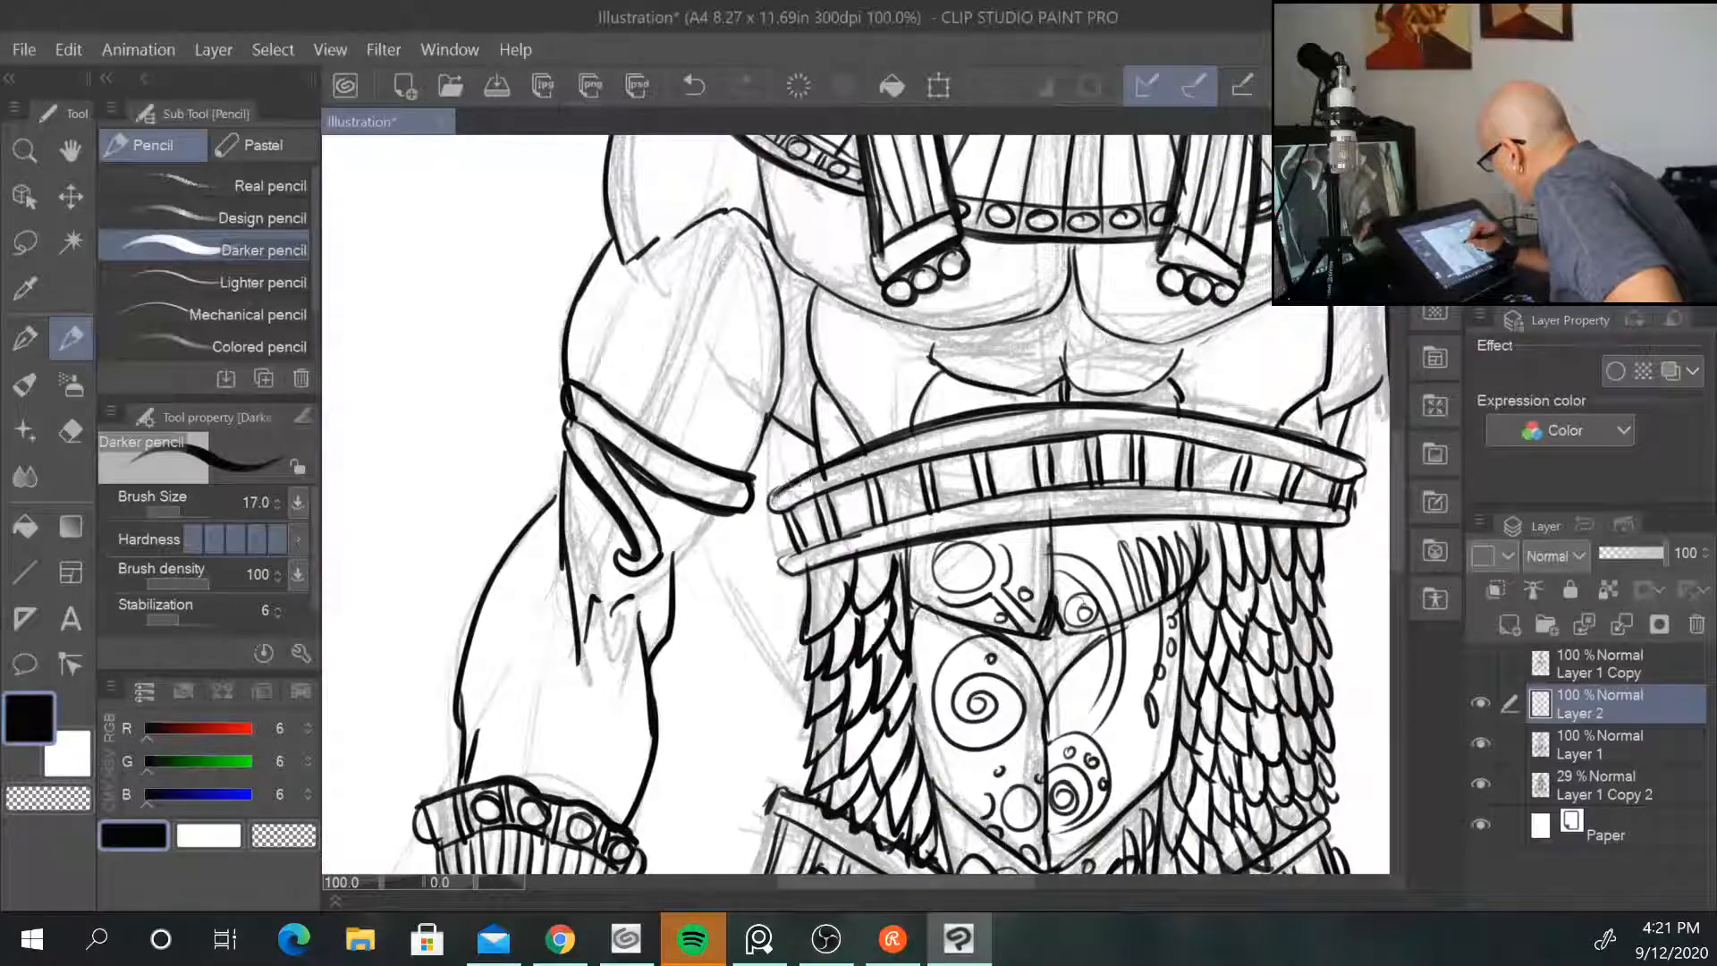
left_click_drag(788, 490, 857, 450)
Step: Thicken the pointed lower tip of the right-hand bracer and the outlines of the armband above it
mouse_move(1270, 739)
left_mouse_down()
mouse_move(1053, 481)
mouse_move(682, 342)
left_mouse_up()
mouse_move(946, 456)
left_mouse_down()
mouse_move(1090, 396)
mouse_move(1143, 399)
left_mouse_up()
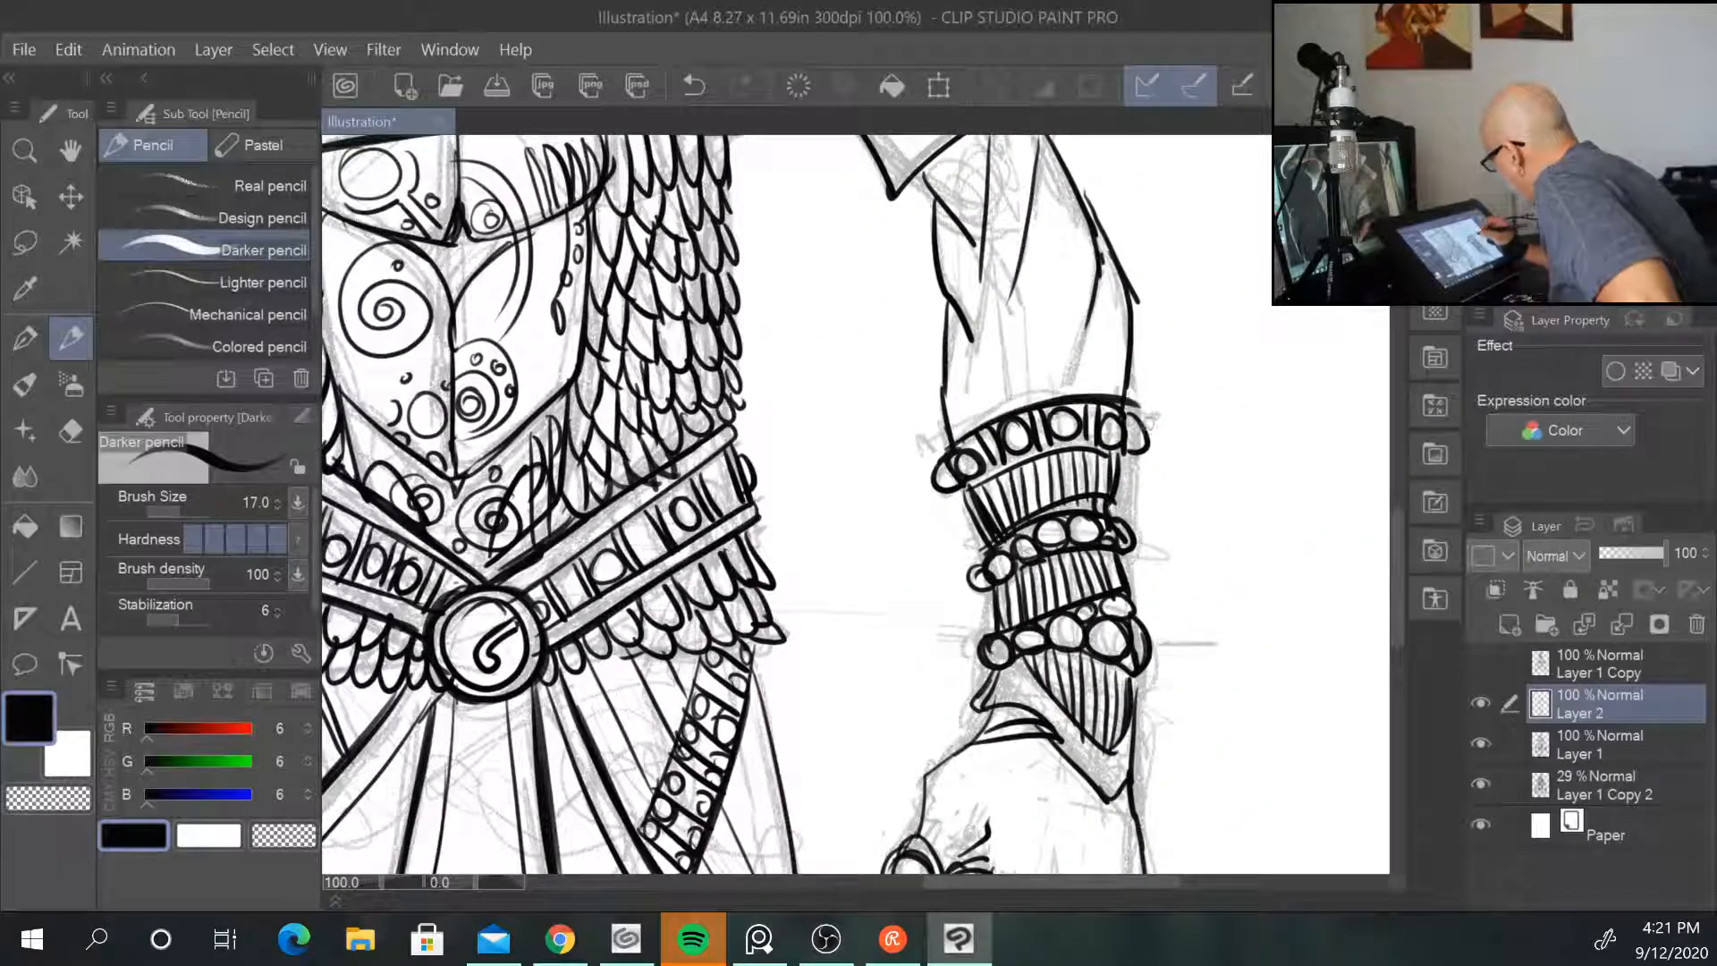
mouse_move(983, 706)
left_mouse_down()
mouse_move(1025, 705)
mouse_move(1111, 807)
left_mouse_up()
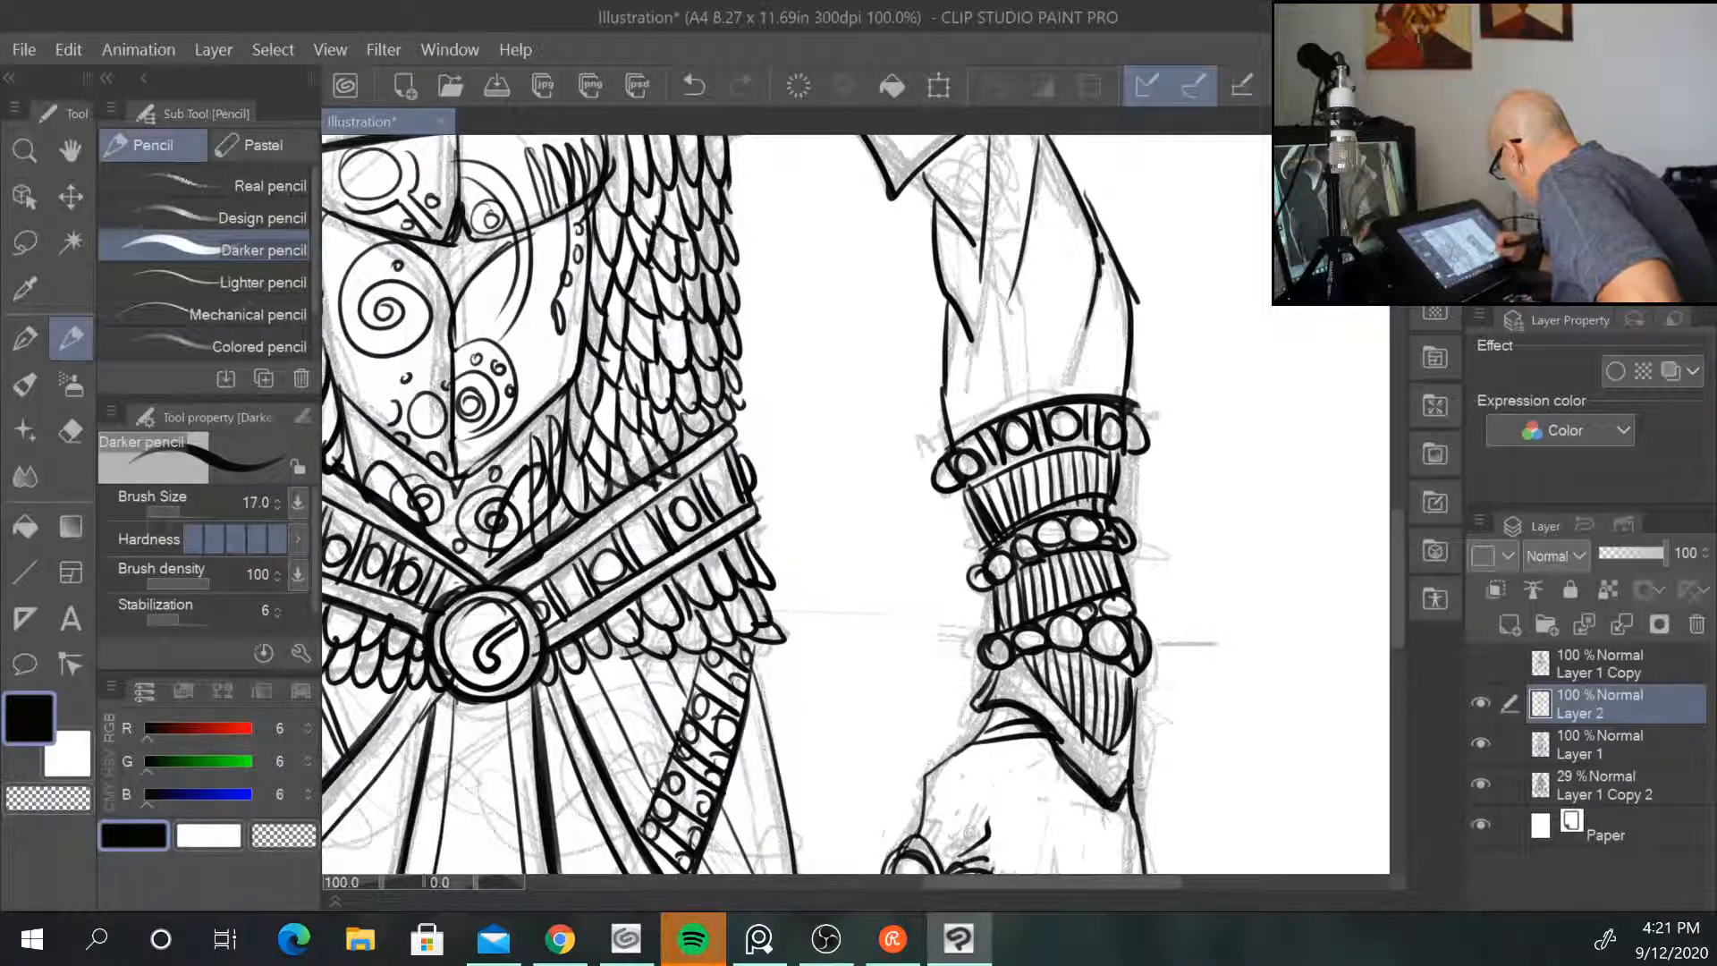
left_click_drag(1220, 776, 1242, 332)
mouse_move(949, 406)
left_mouse_down()
mouse_move(967, 442)
mouse_move(926, 469)
left_mouse_up()
mouse_move(1120, 413)
left_mouse_down()
mouse_move(1085, 874)
mouse_move(1111, 598)
left_mouse_up()
mouse_move(872, 408)
left_mouse_down()
mouse_move(955, 340)
mouse_move(905, 422)
left_mouse_up()
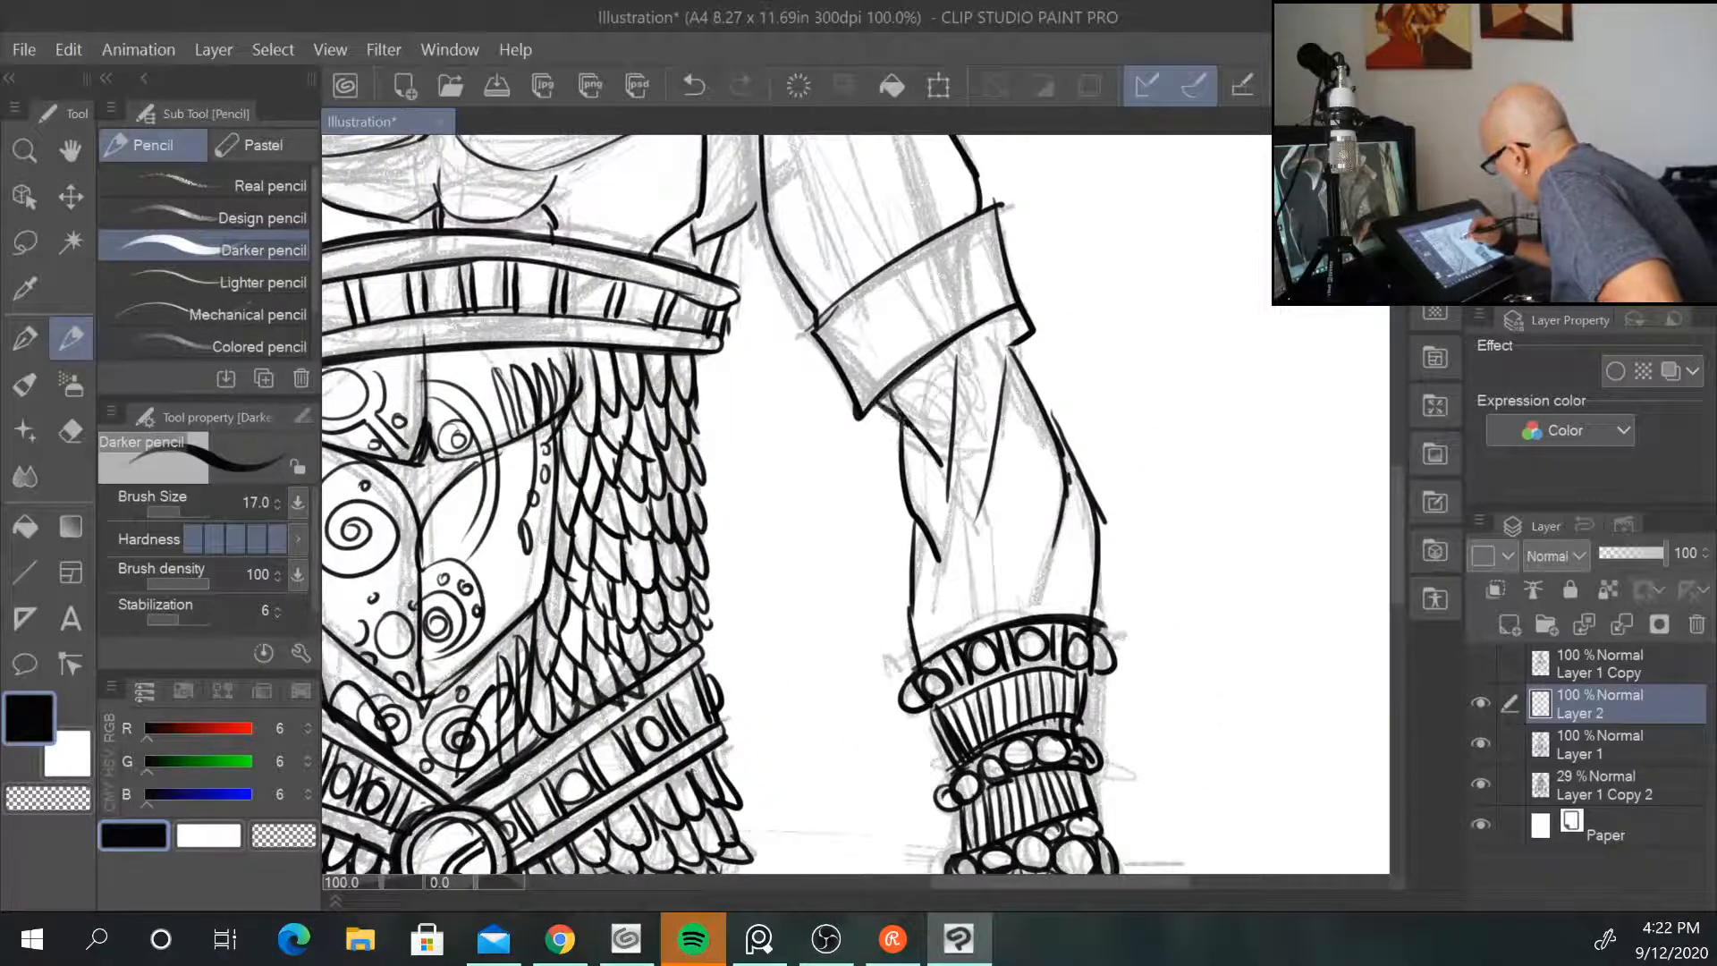
left_click_drag(815, 324, 992, 206)
Step: Hide Layer 2 and Layer 1, and briefly show Layer 1 Copy to compare the rough anatomy with the costume sketch
key("ctrl+minus")
key("ctrl+minus")
key("ctrl+minus")
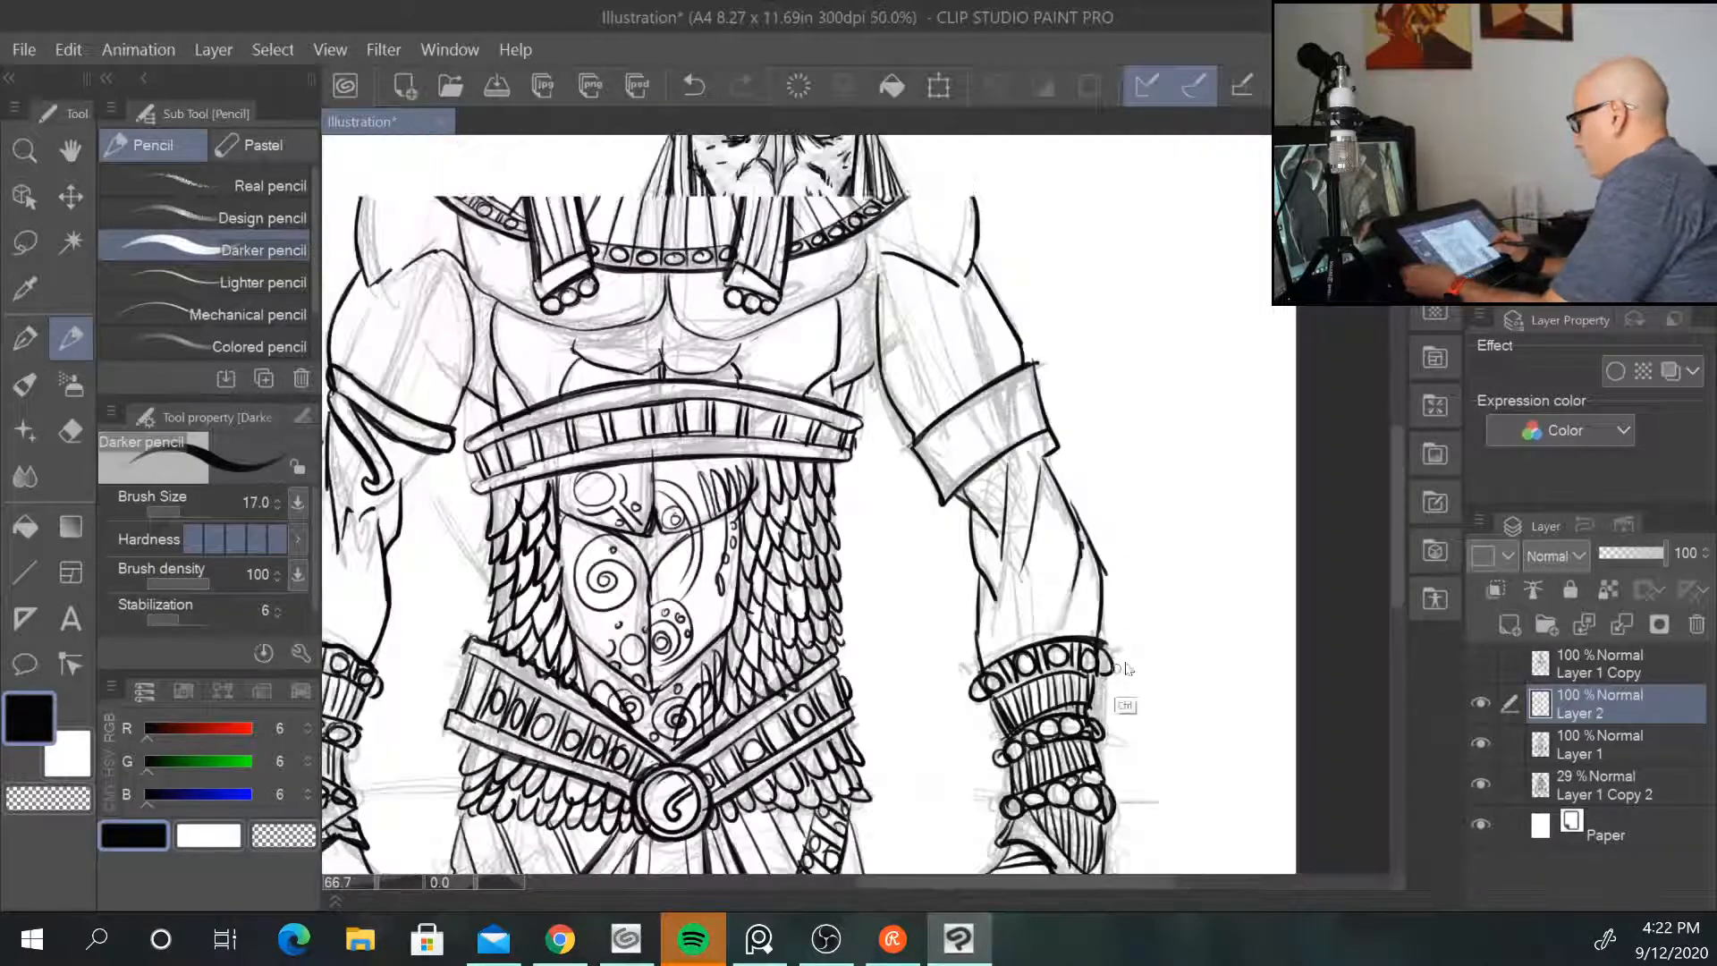
mouse_move(1186, 746)
left_mouse_down()
mouse_move(1146, 739)
mouse_move(1054, 582)
mouse_move(1044, 621)
mouse_move(1043, 601)
left_mouse_up()
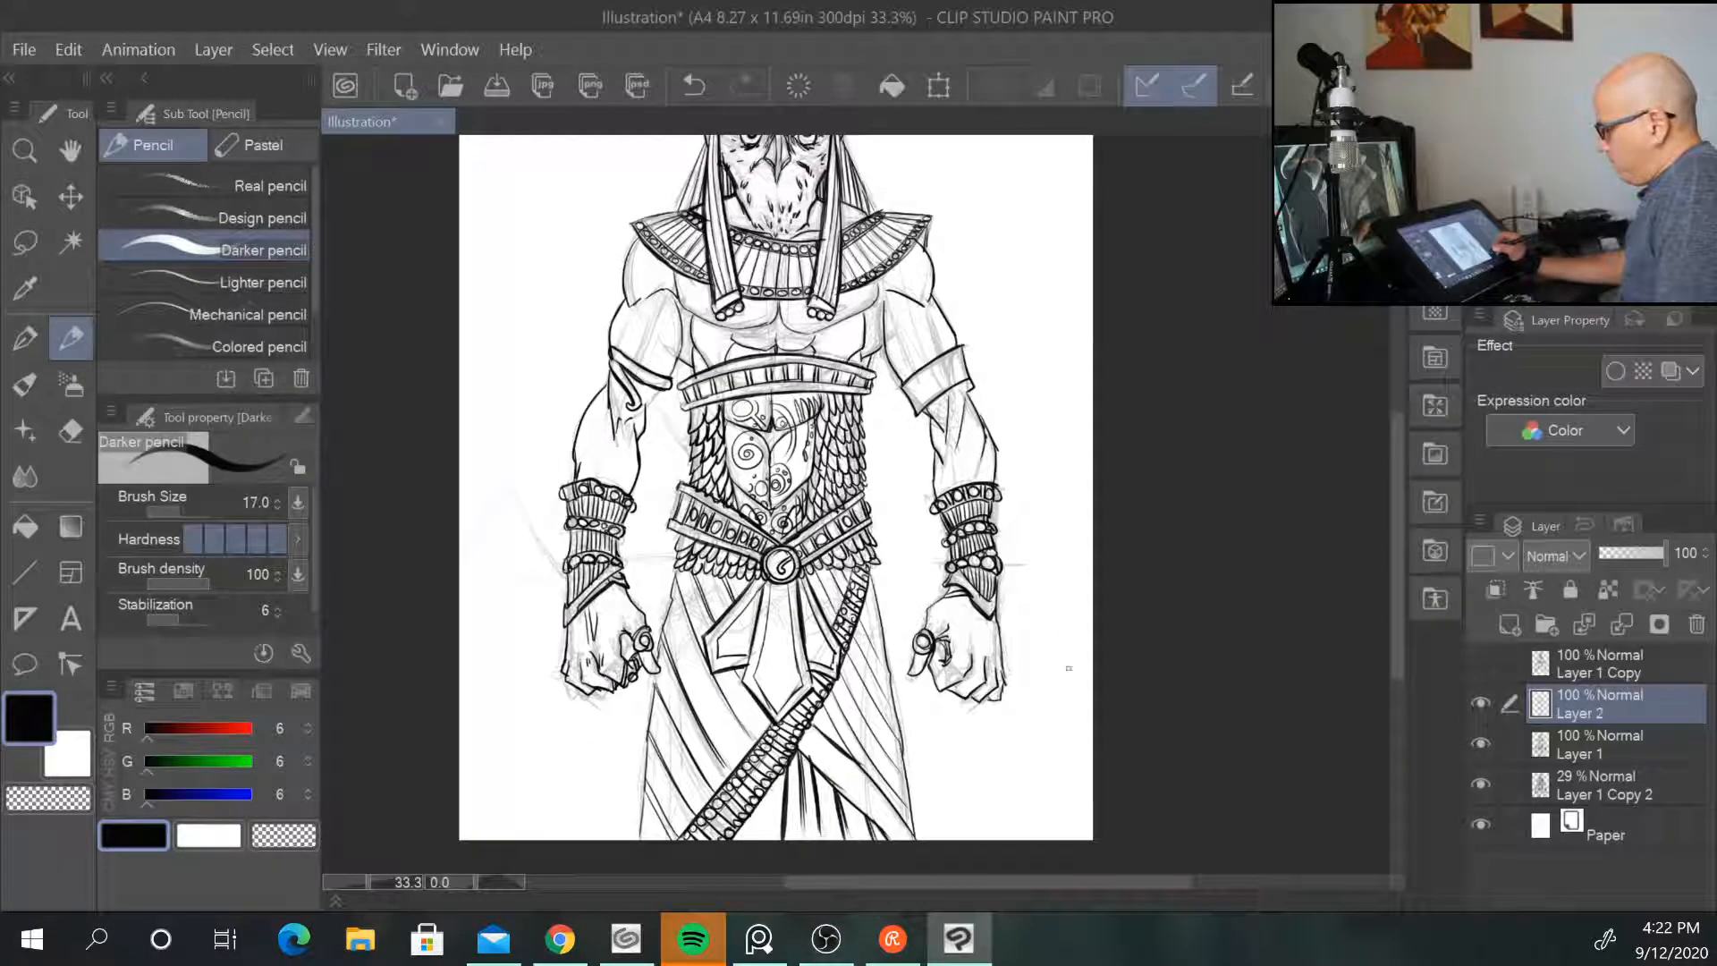
left_click_drag(1051, 621, 1048, 680)
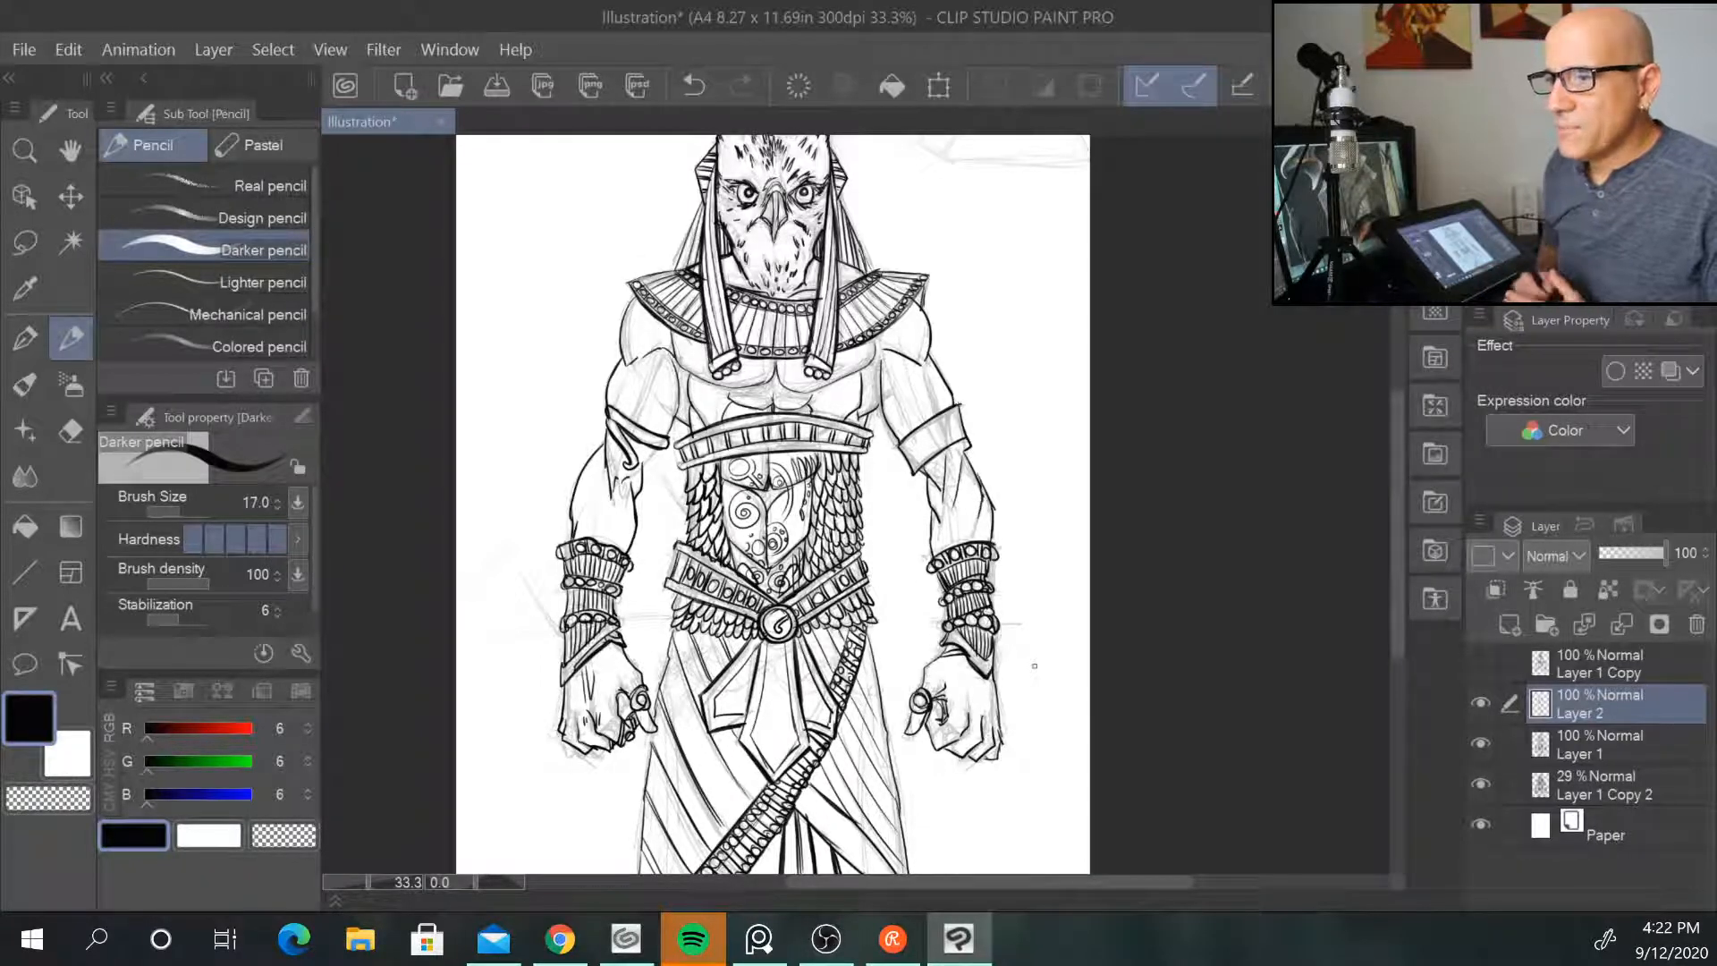
left_click(1480, 704)
left_click(1481, 744)
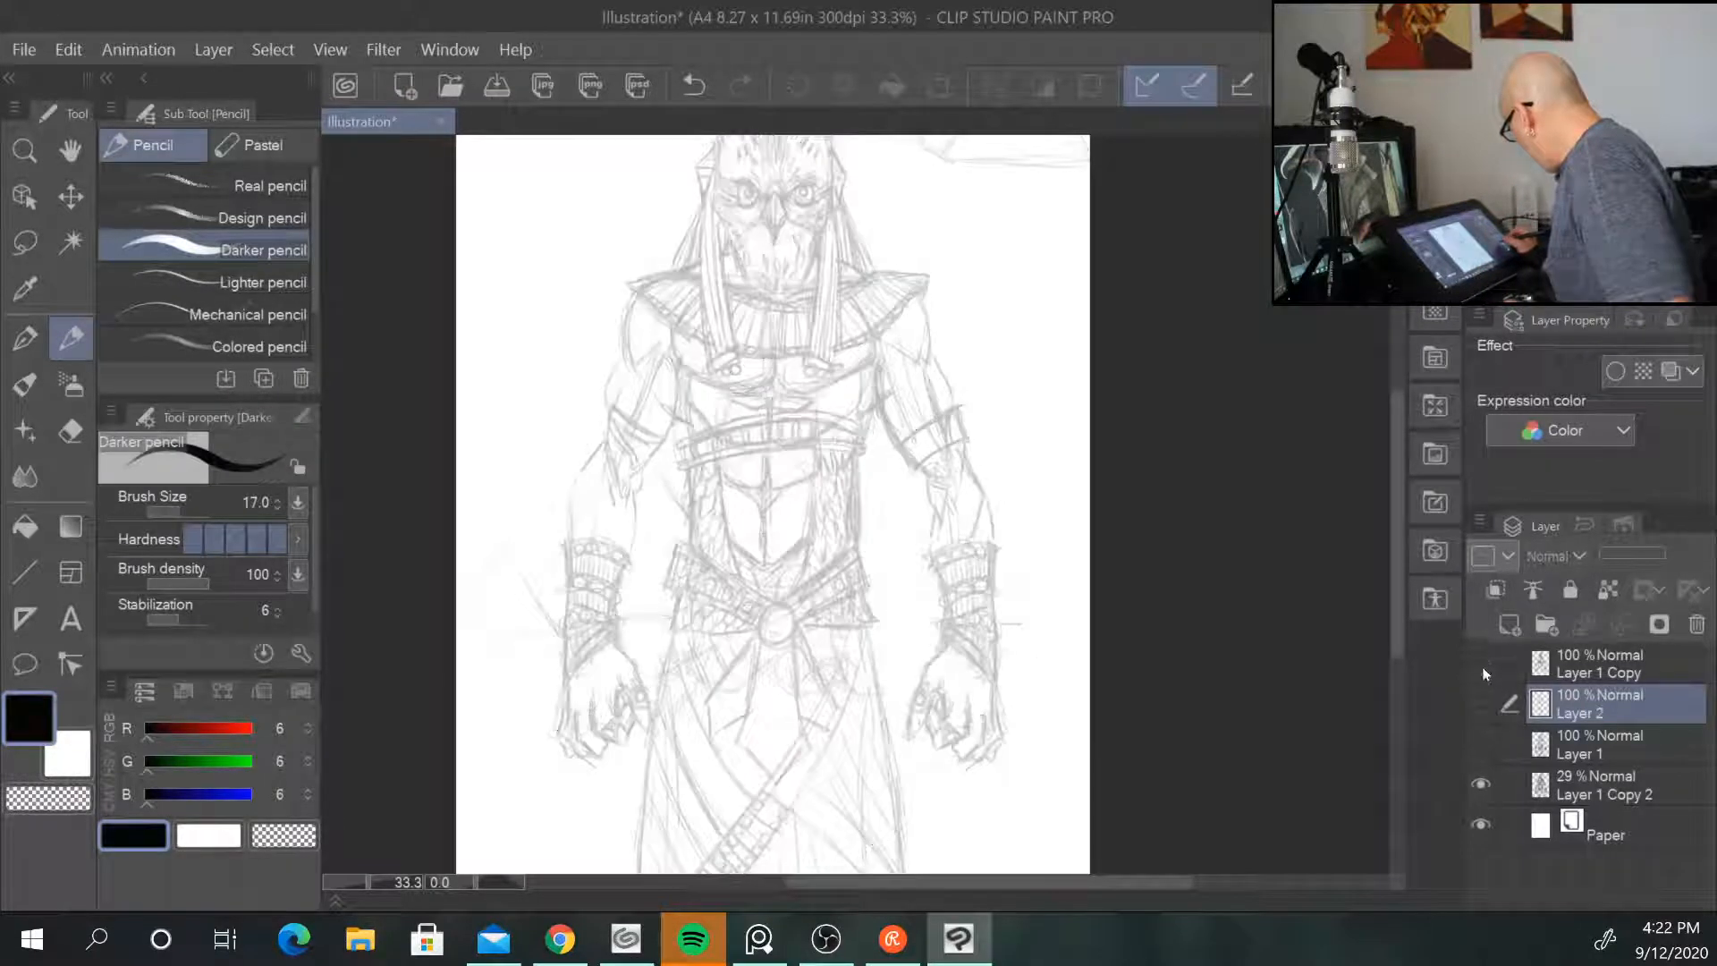
left_click(1481, 661)
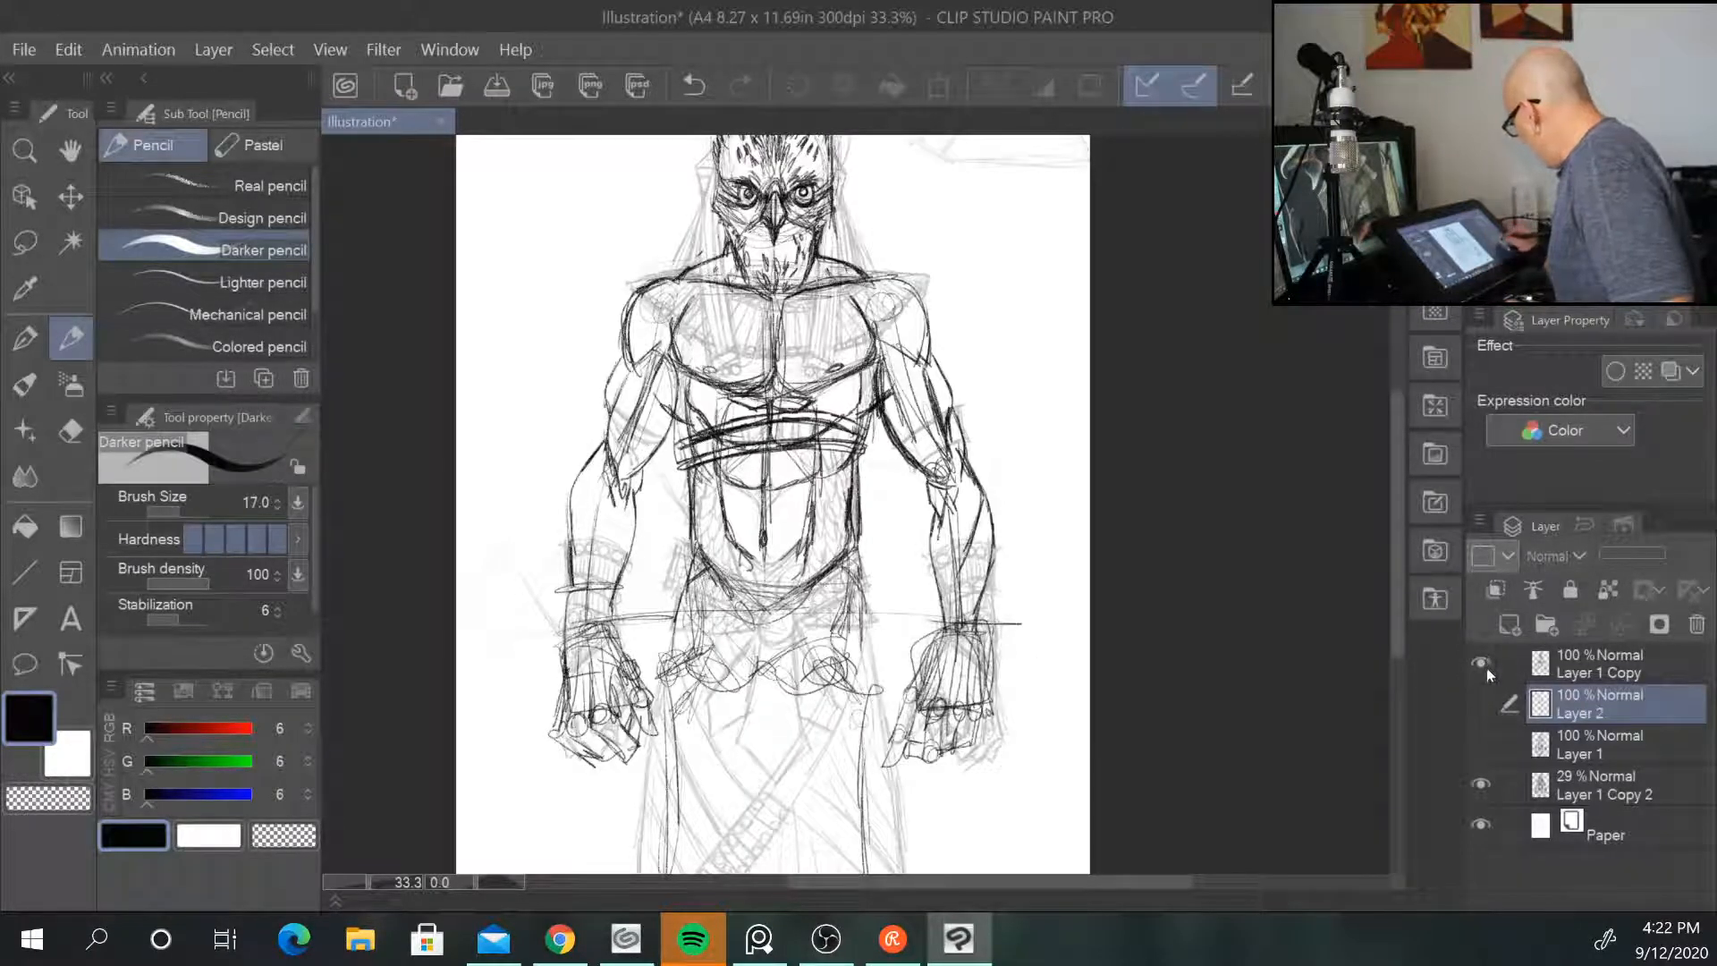
left_click(1484, 665)
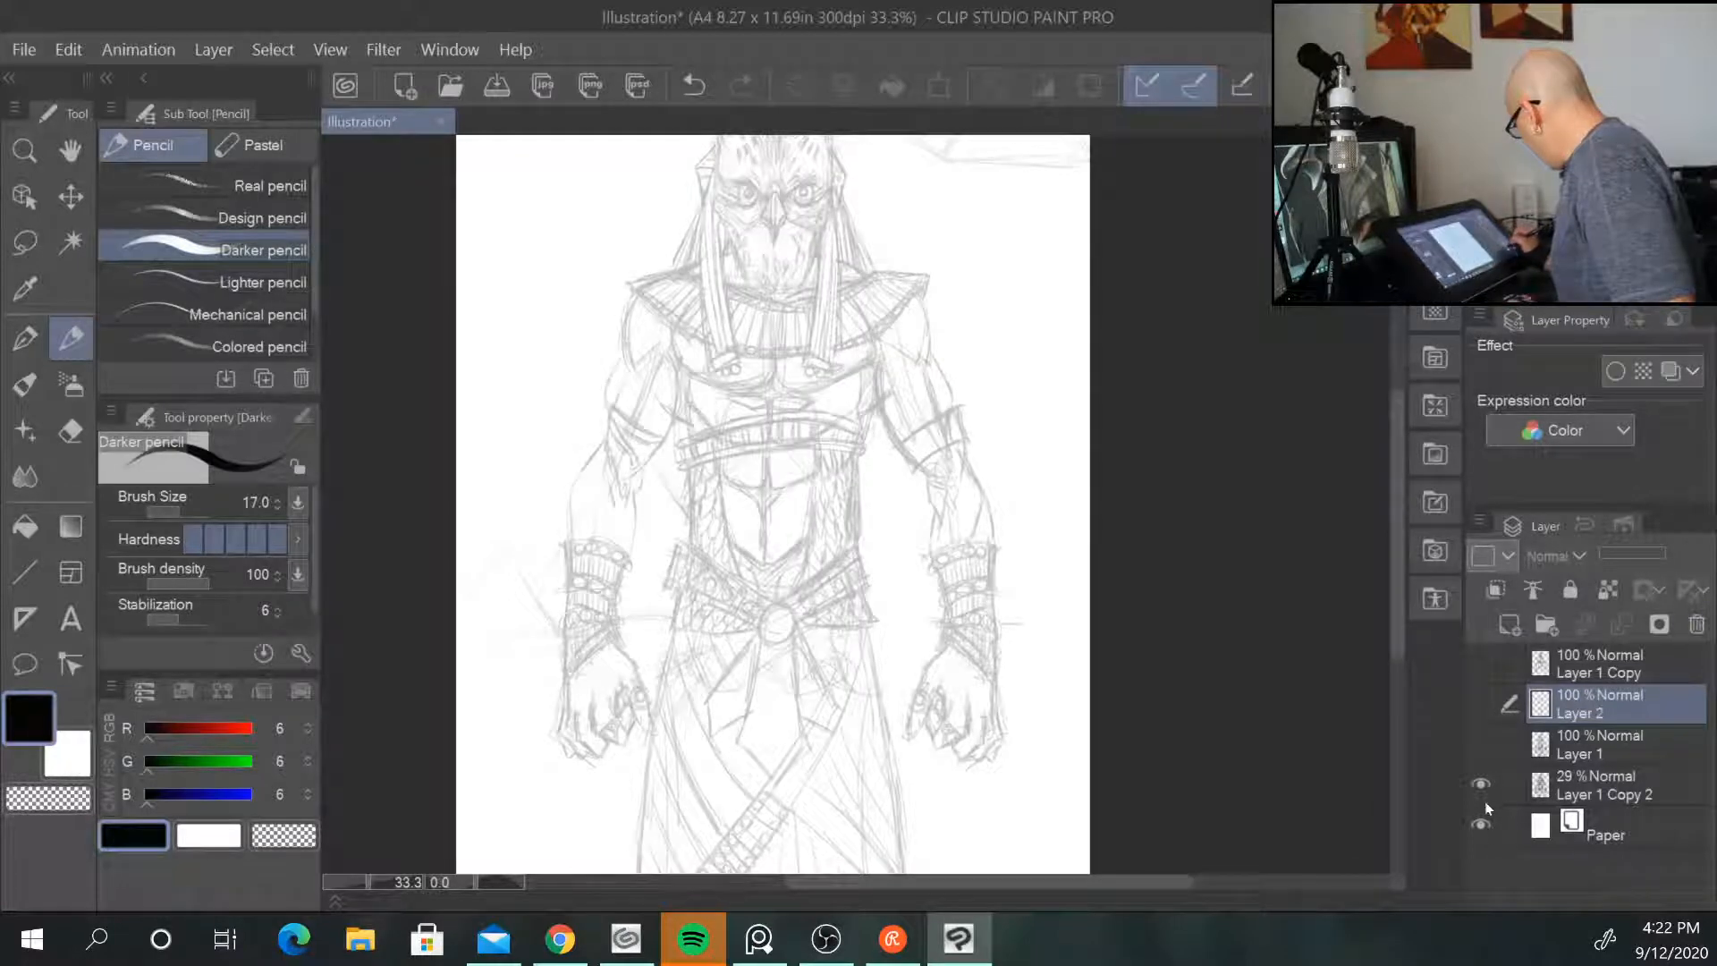
Step: Set the opacity of the costume sketch layer, Layer 1 Copy 2, to 100%
left_click(1669, 780)
left_click(1672, 557)
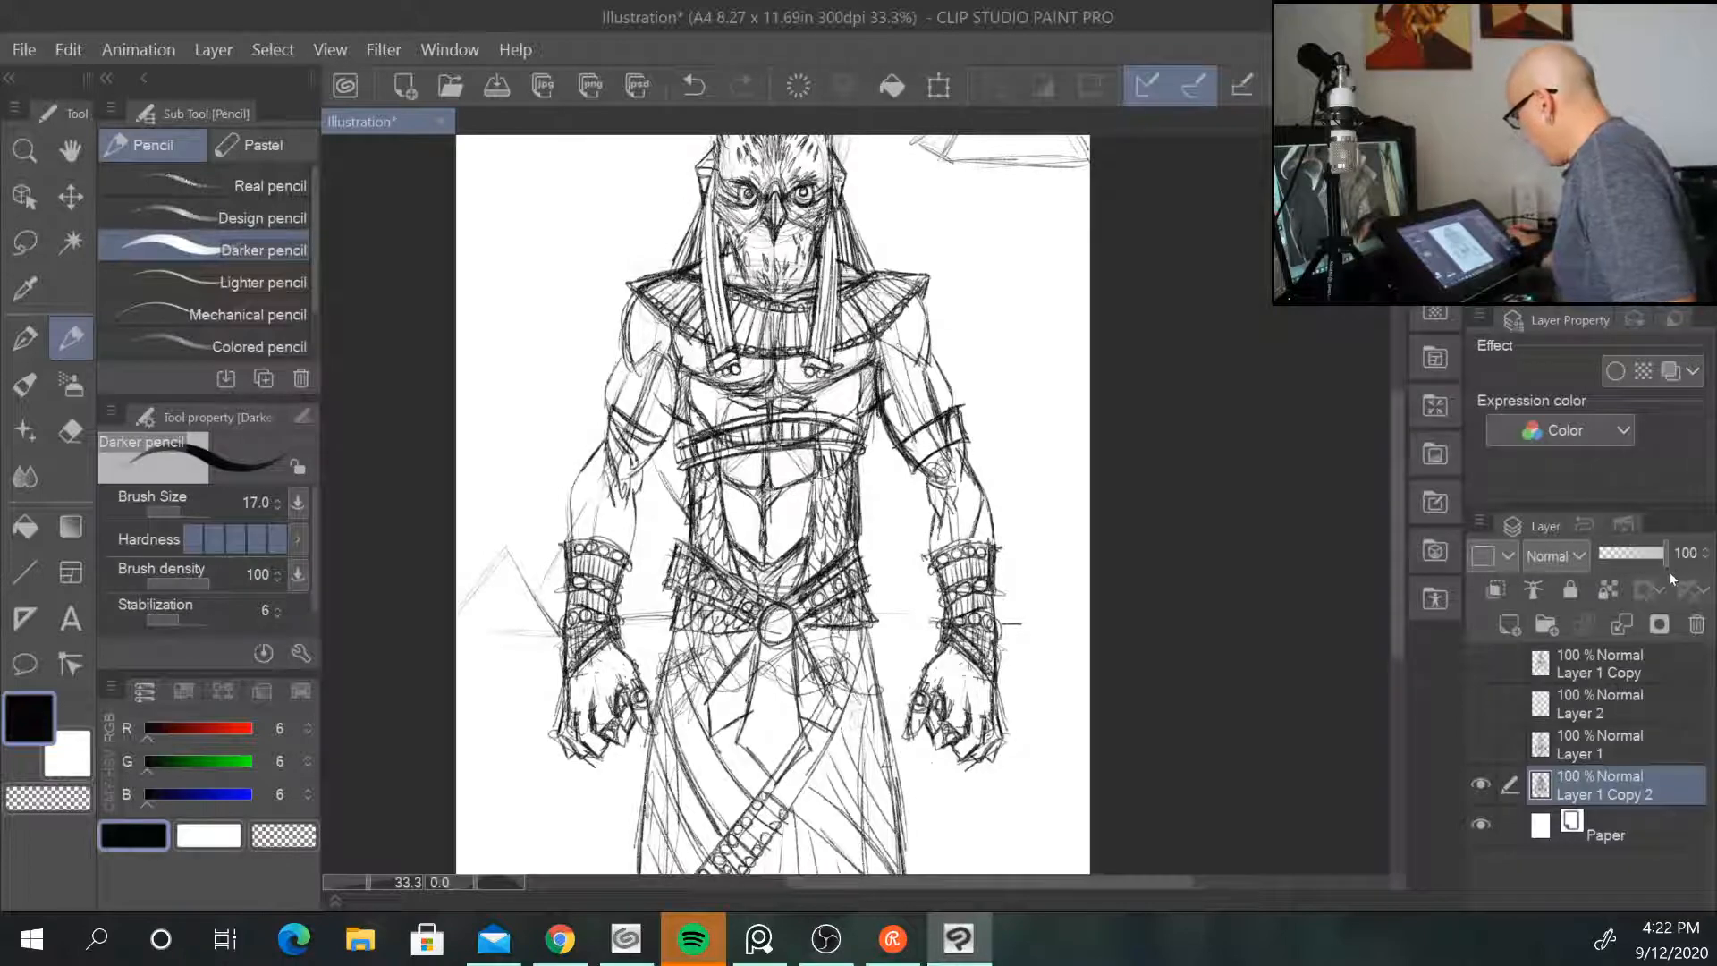
mouse_move(1396, 550)
left_mouse_down()
mouse_move(1400, 474)
mouse_move(1400, 626)
mouse_move(1392, 500)
mouse_move(1402, 558)
left_mouse_up()
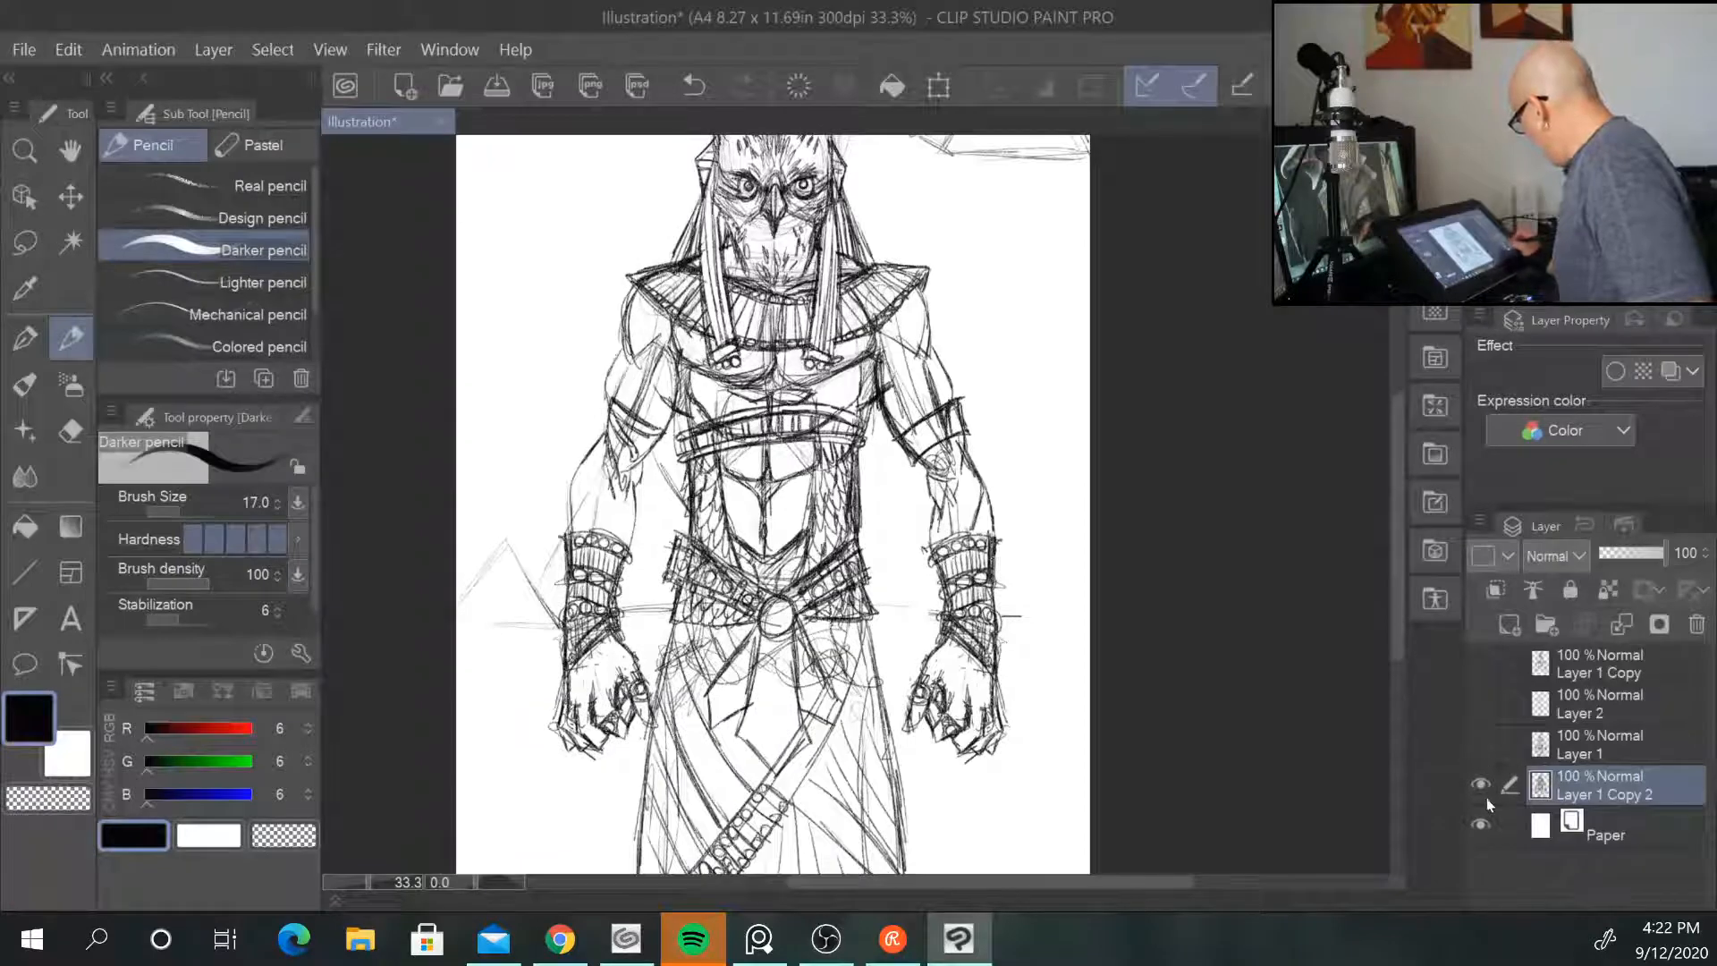
Step: Hide the sketch layer Layer 1 Copy 2, show Layer 1 and Layer 2 again, and make Layer 1 active
left_click(1481, 785)
left_click(1481, 744)
left_click(1480, 703)
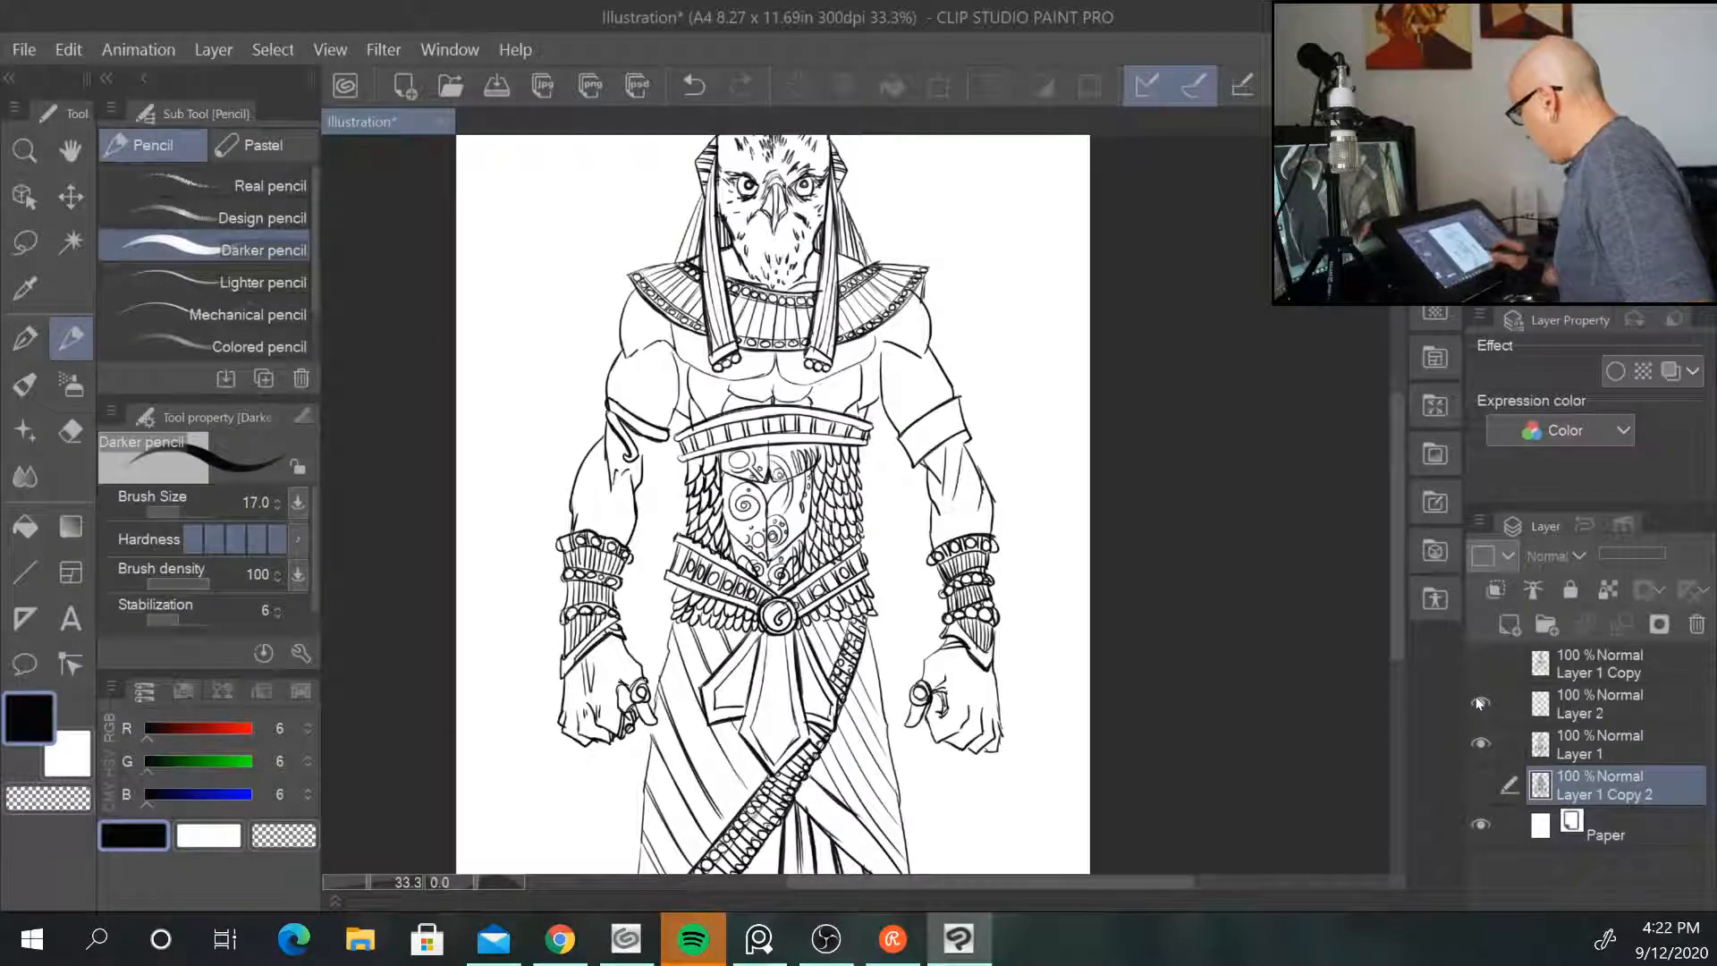
mouse_move(1390, 518)
left_mouse_down()
mouse_move(1394, 464)
mouse_move(1392, 536)
mouse_move(1387, 514)
left_mouse_up()
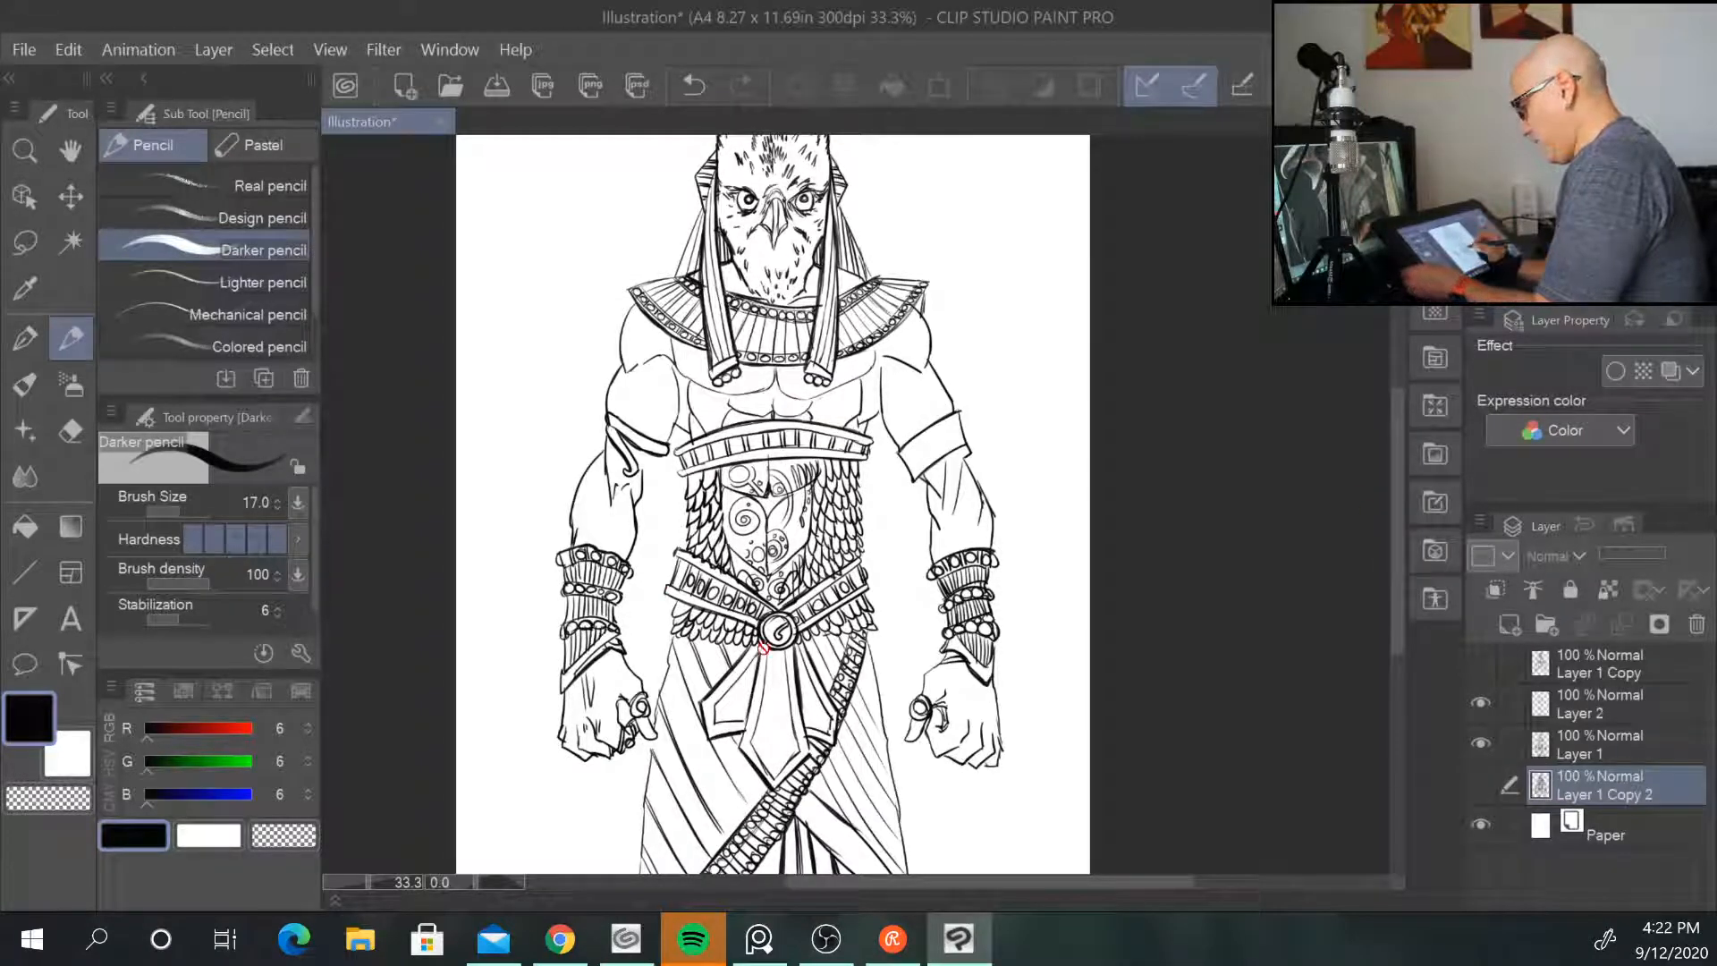
left_click(1629, 743)
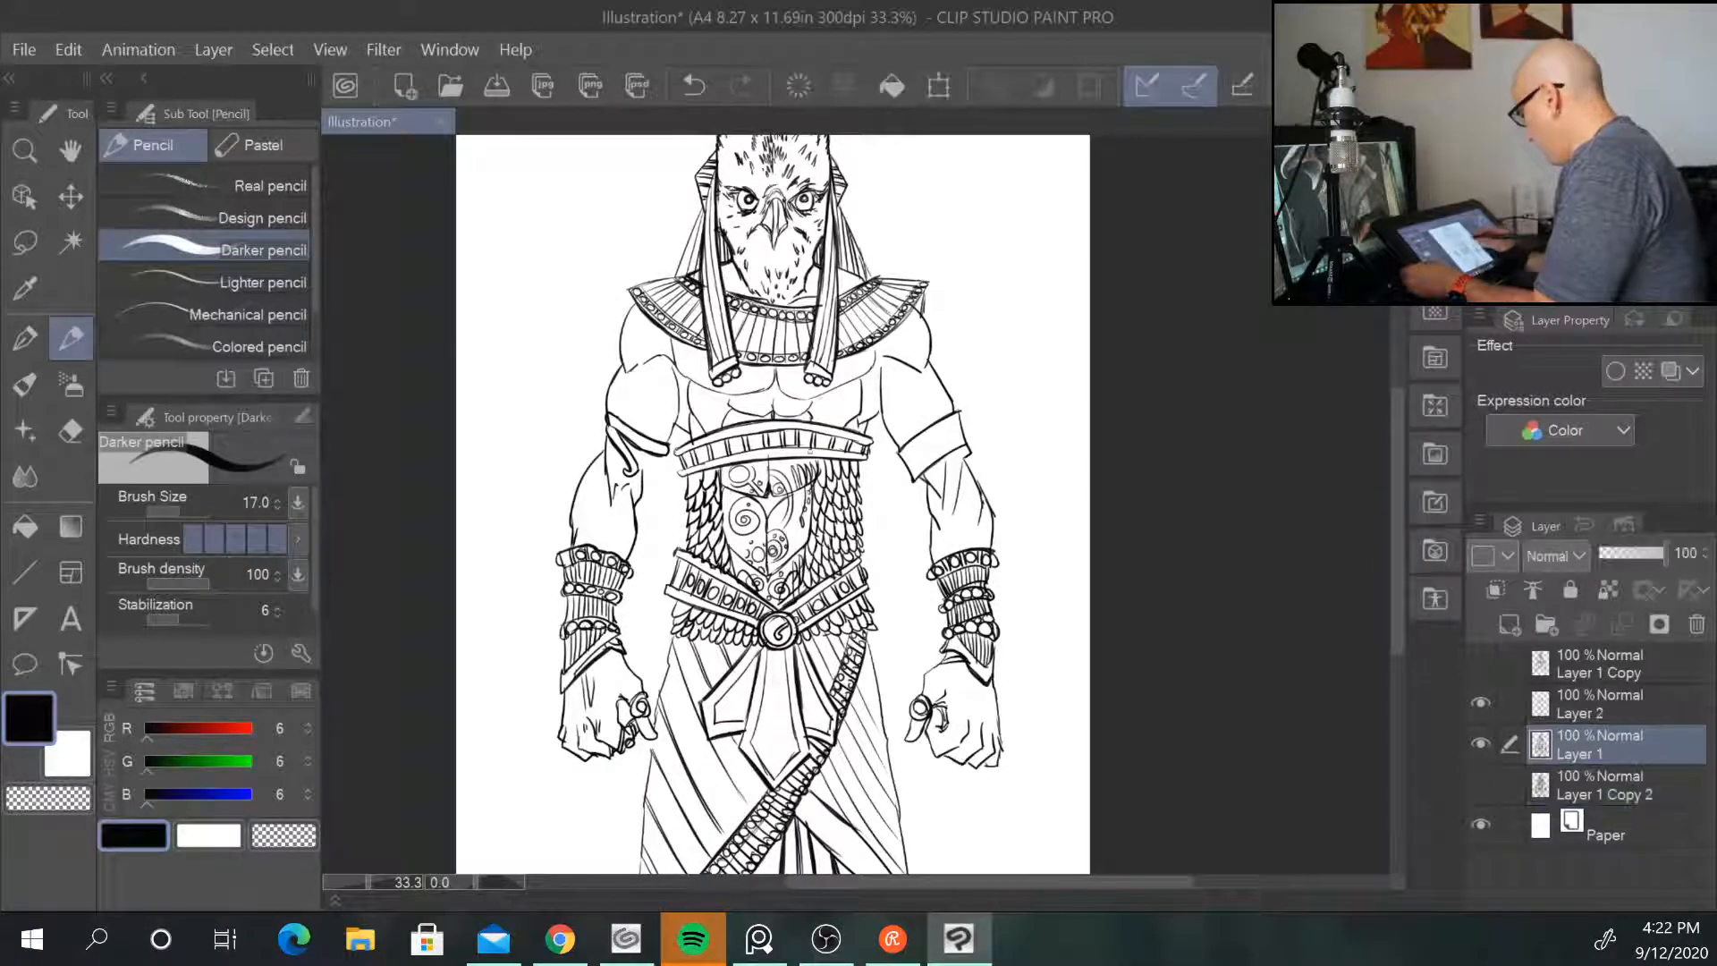
scroll(653, 486, "up", 2)
left_click_drag(673, 436, 642, 493)
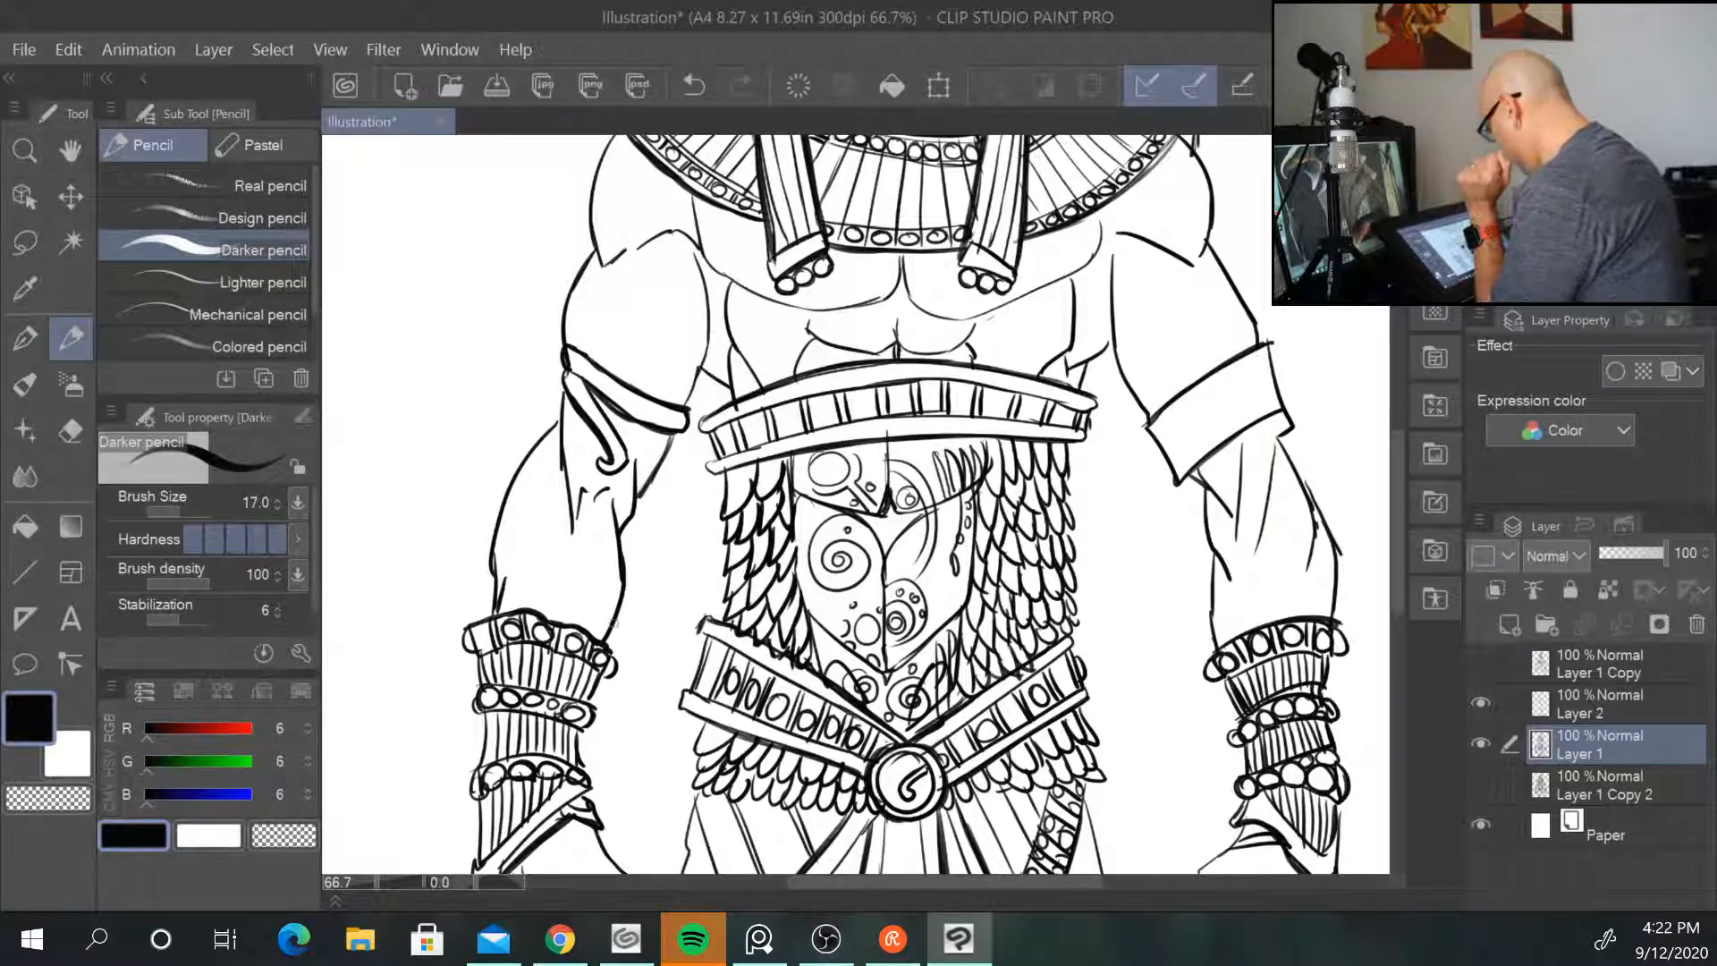
scroll(615, 651, "down", 2)
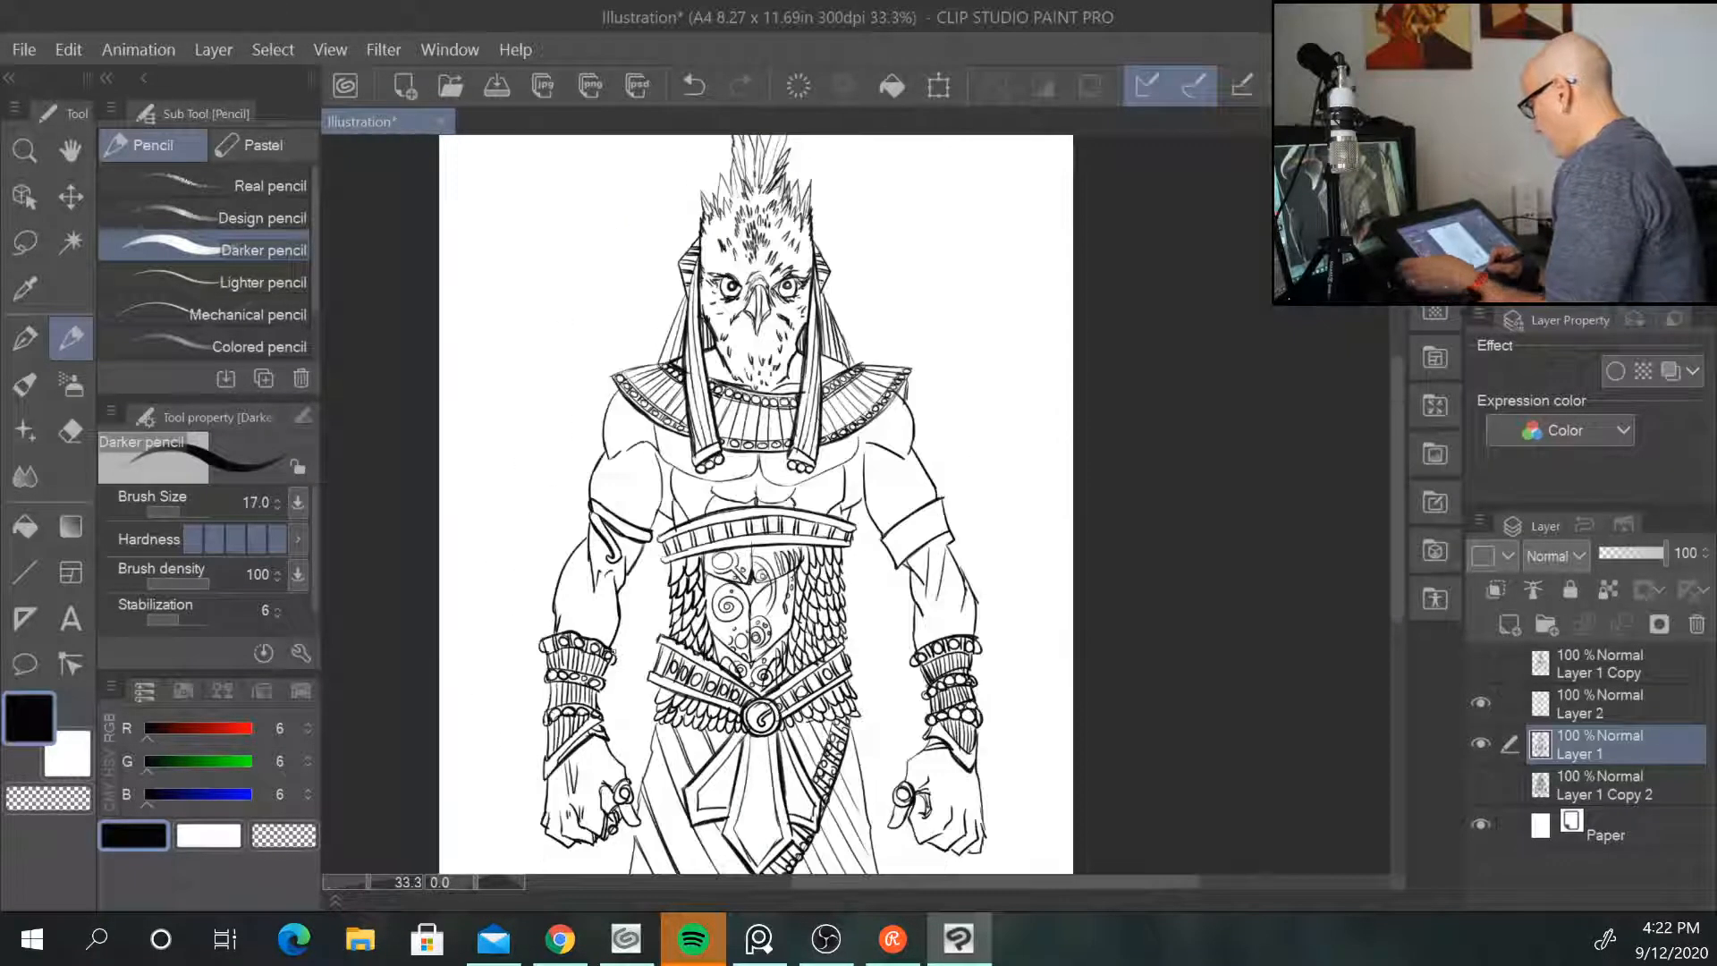